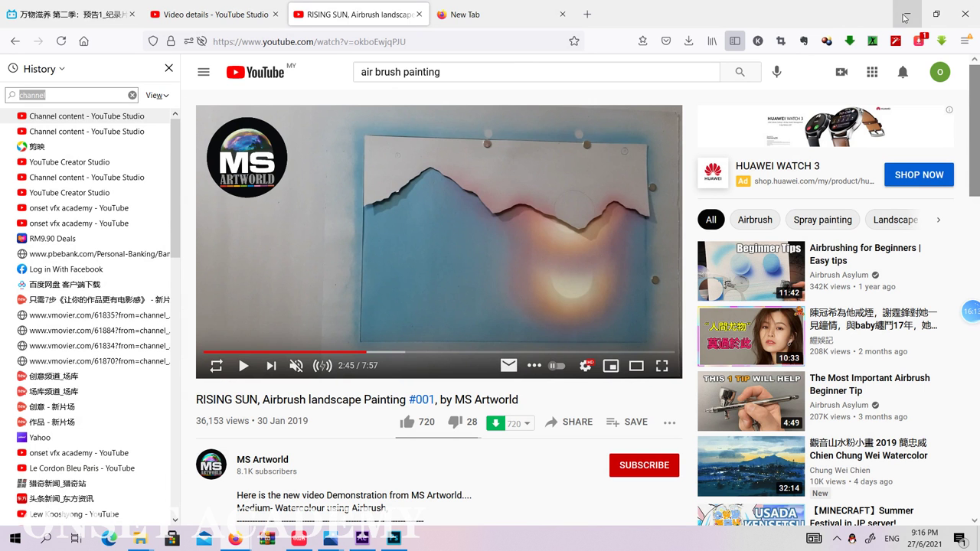
Open the previous Google Images search for "abbsy vfx" in a new browser tab
click(905, 16)
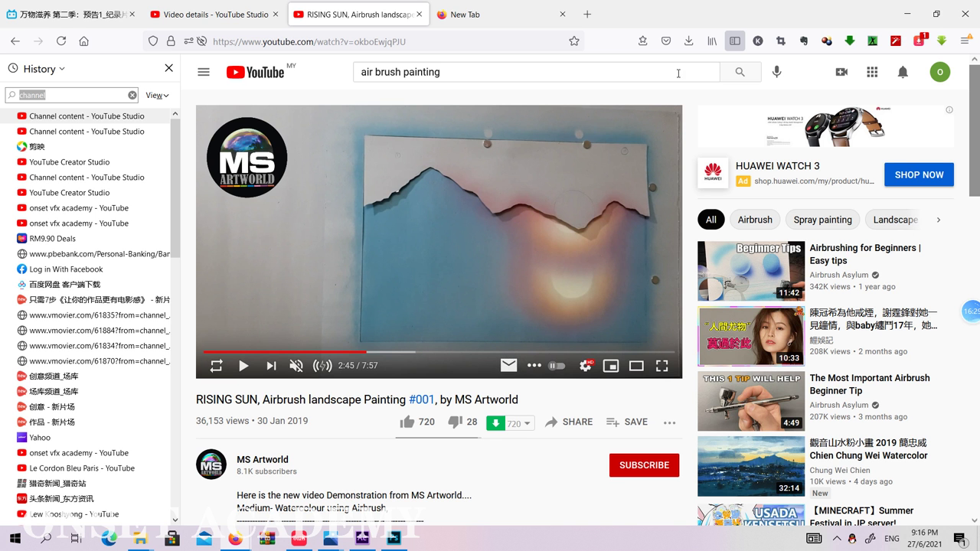
click(588, 14)
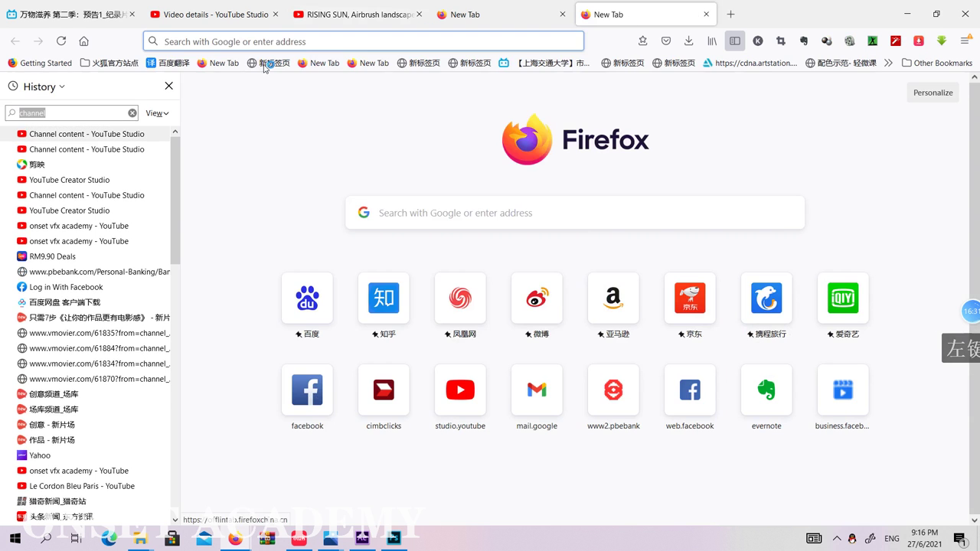
click(262, 41)
text(ab)
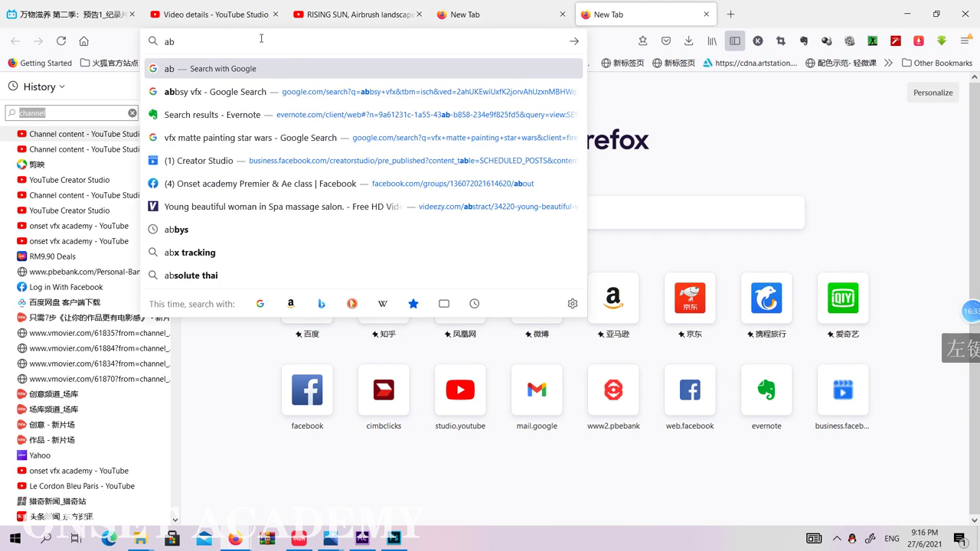
click(255, 97)
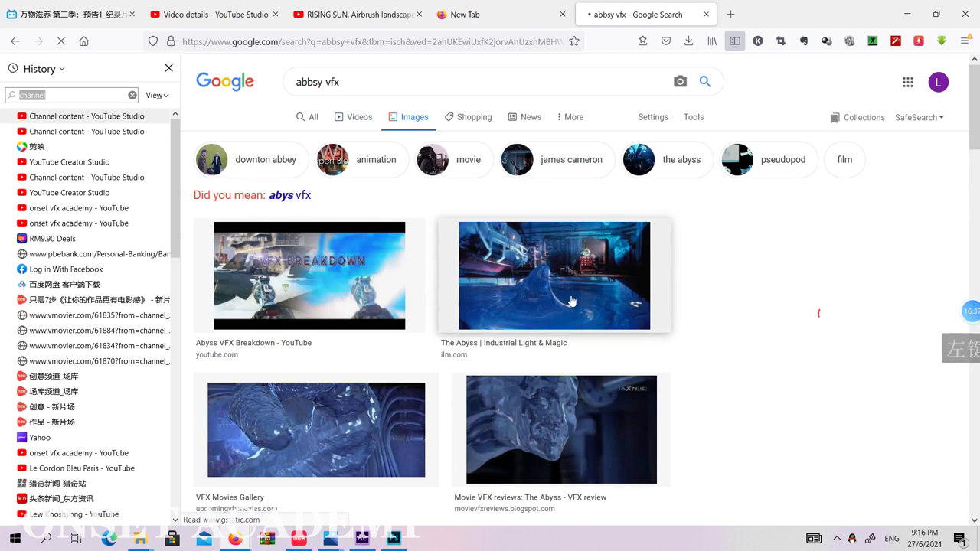
Preview the still from The Abyss showing two people and the water face, and the related close-up of the water face
scroll(571, 301, down, 1)
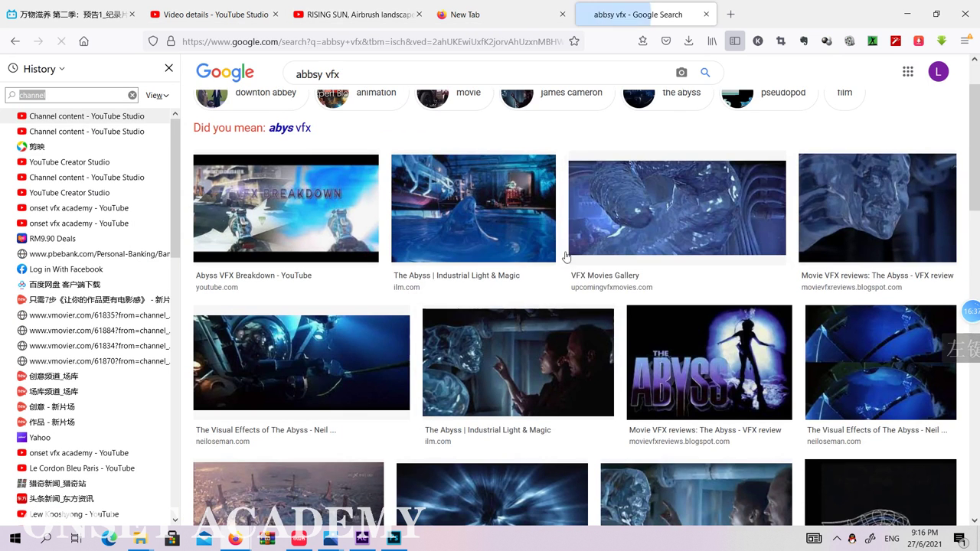
click(542, 376)
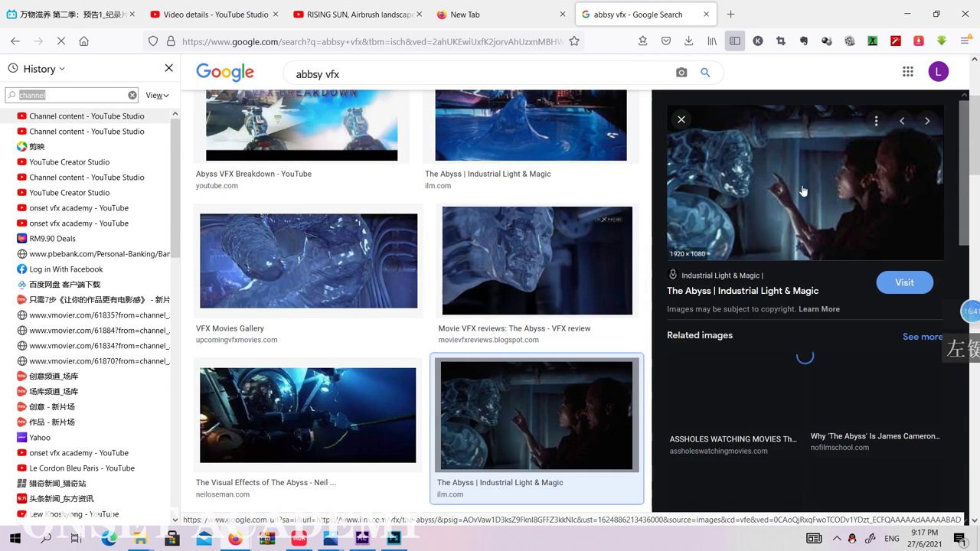
scroll(740, 204, down, 1)
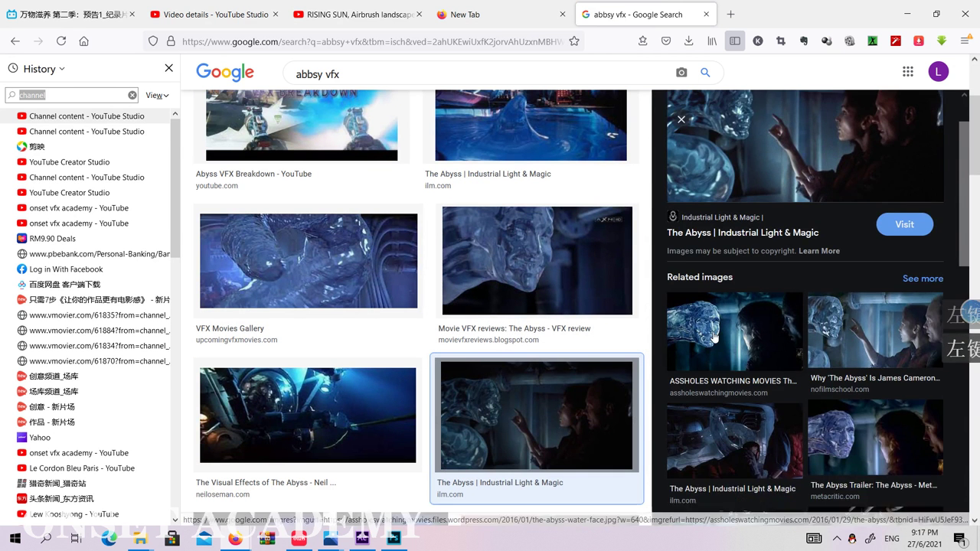
click(713, 337)
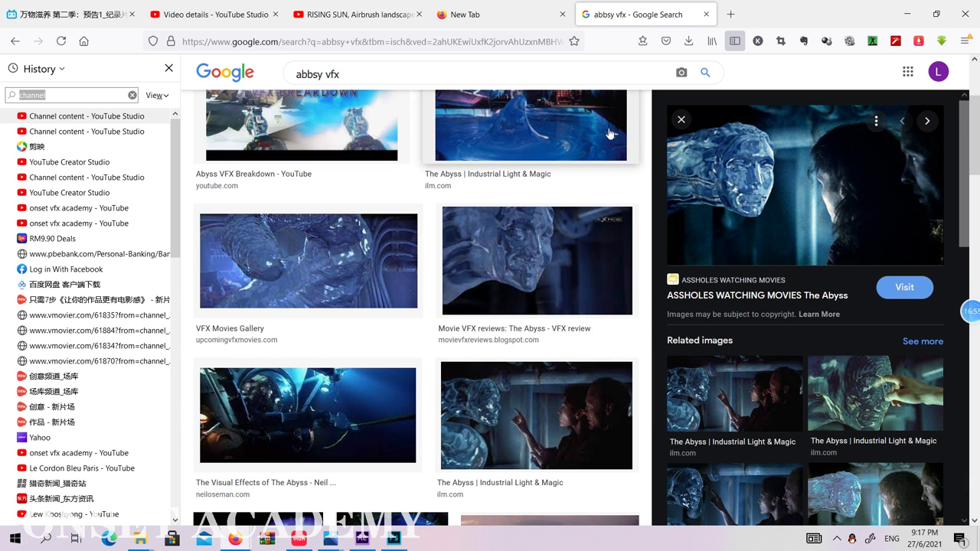
Switch to Photoshop and inspect the phone ad's ps, maya, Layer 1 and poster layers by turning their visibility off and on
click(908, 14)
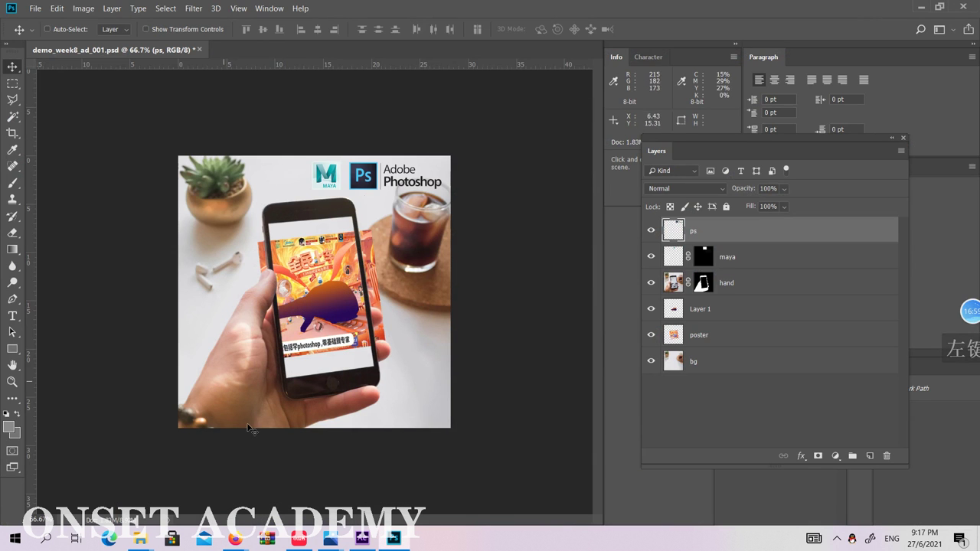
click(363, 538)
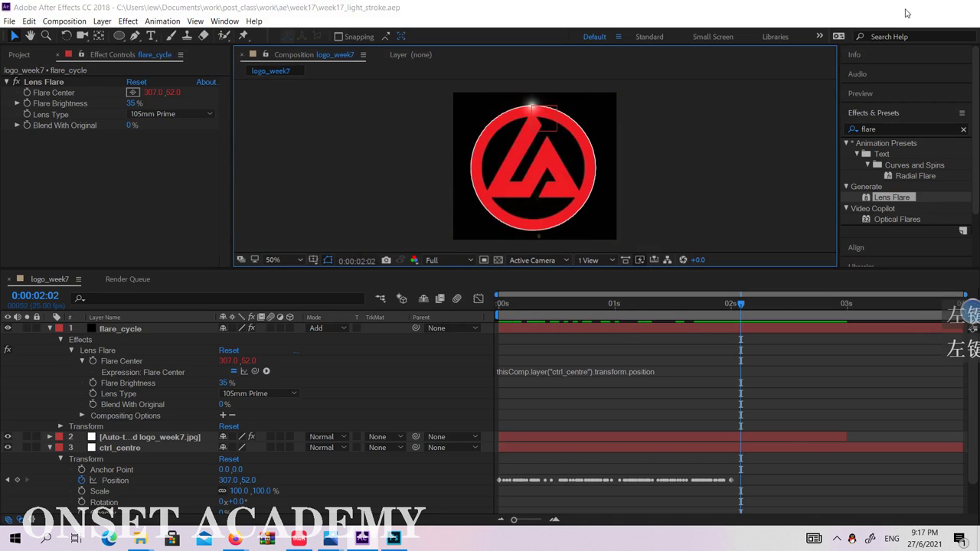
click(906, 13)
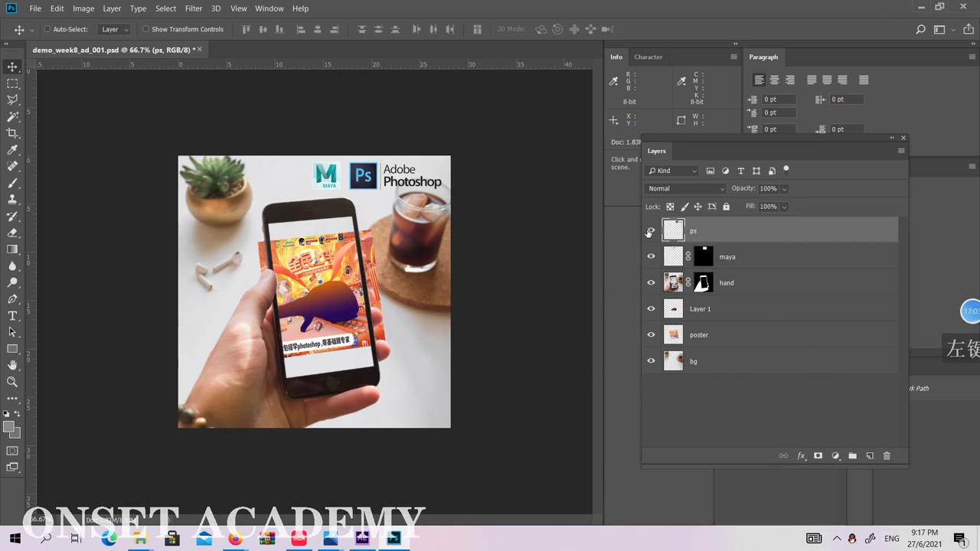
click(651, 230)
click(651, 231)
click(651, 256)
click(651, 256)
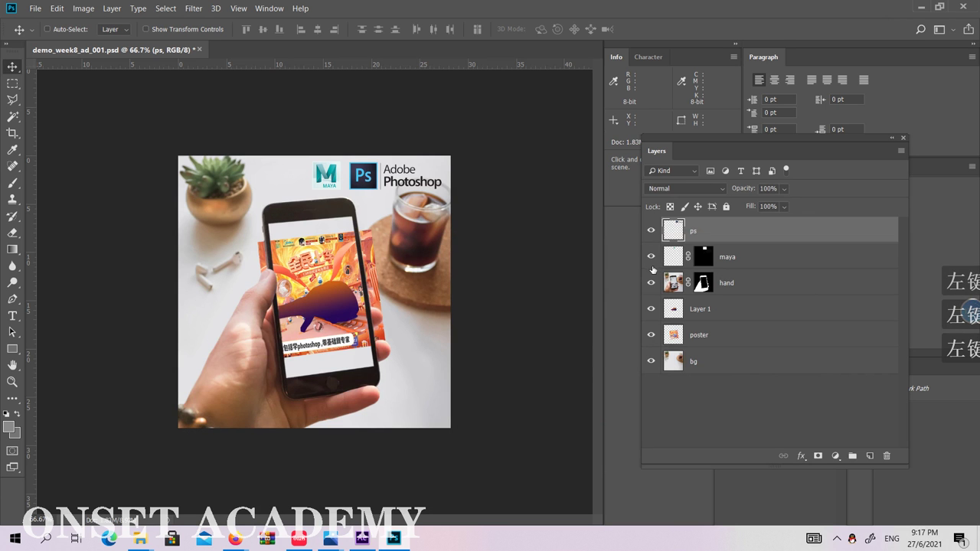
click(651, 309)
click(651, 309)
click(651, 309)
click(651, 309)
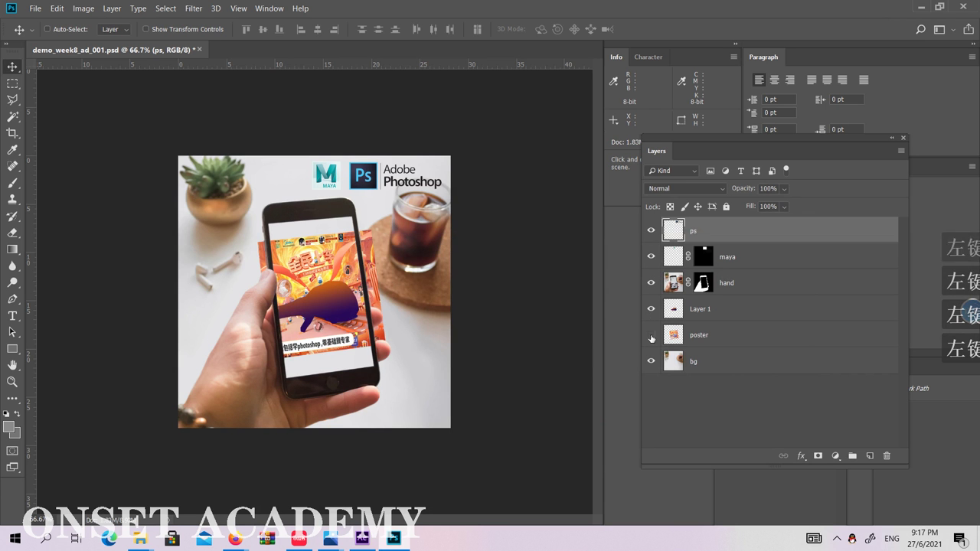
click(651, 335)
click(651, 334)
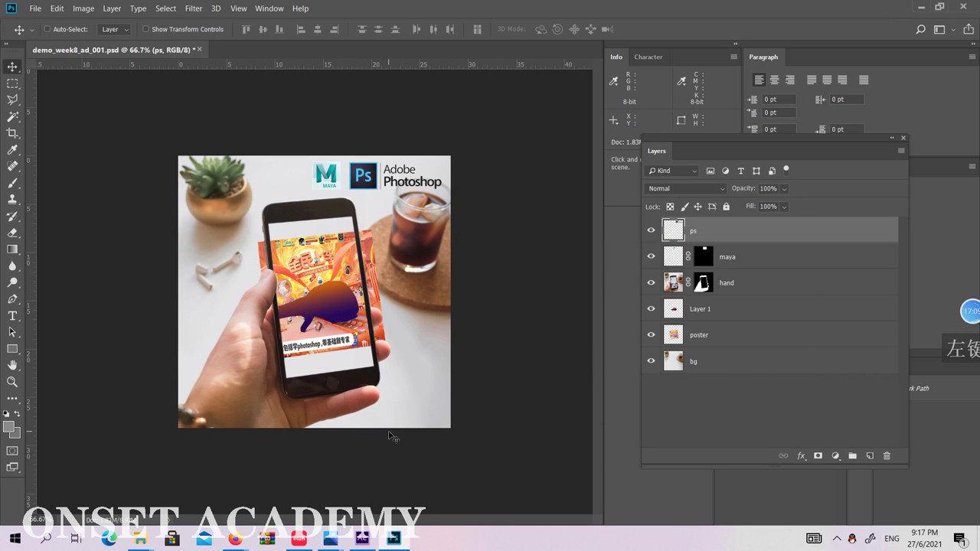
Switch to After Effects and create a new empty project
click(398, 538)
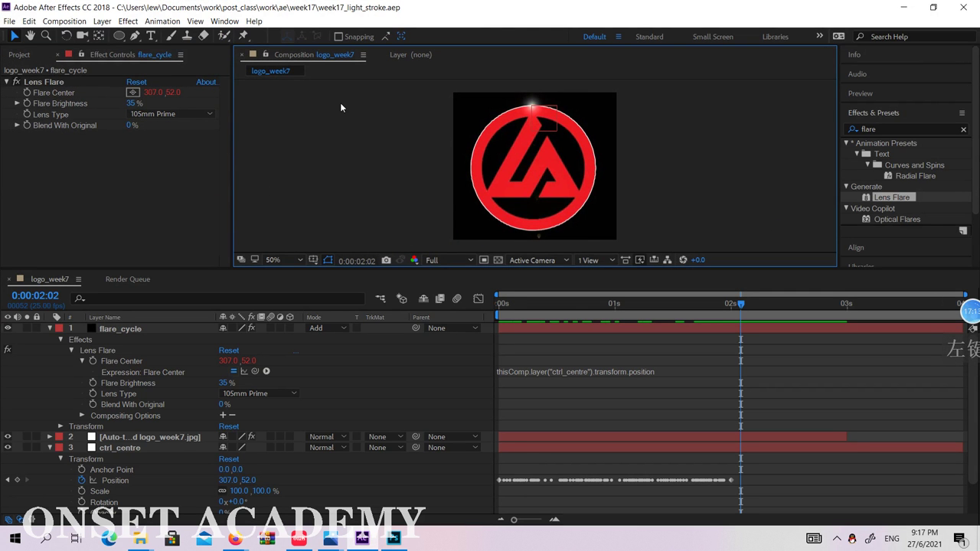
click(9, 20)
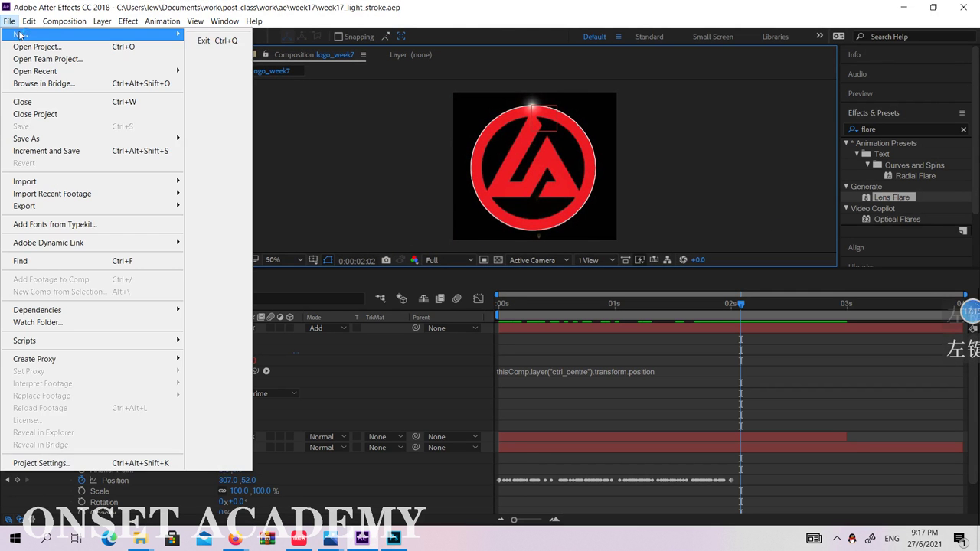
mouse_move(23, 35)
click(244, 36)
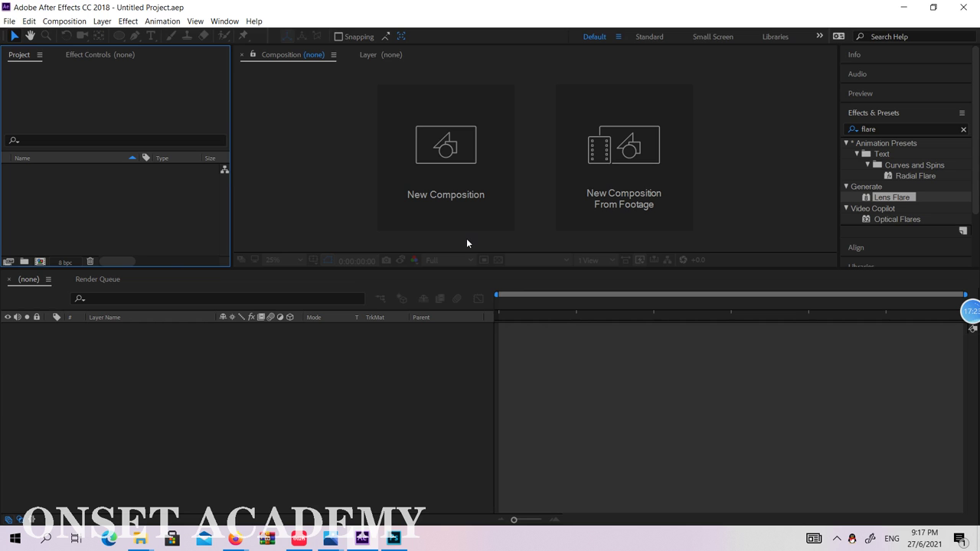
click(393, 538)
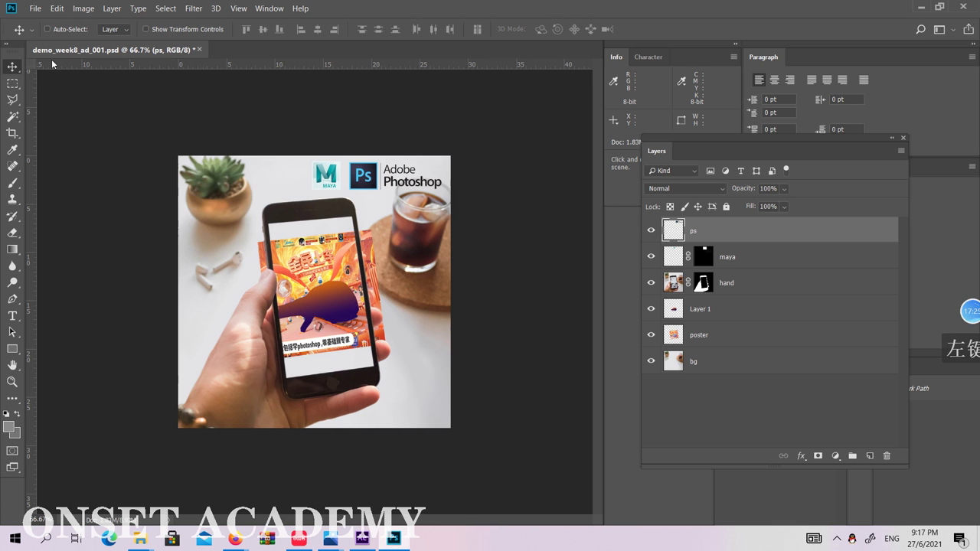
click(79, 9)
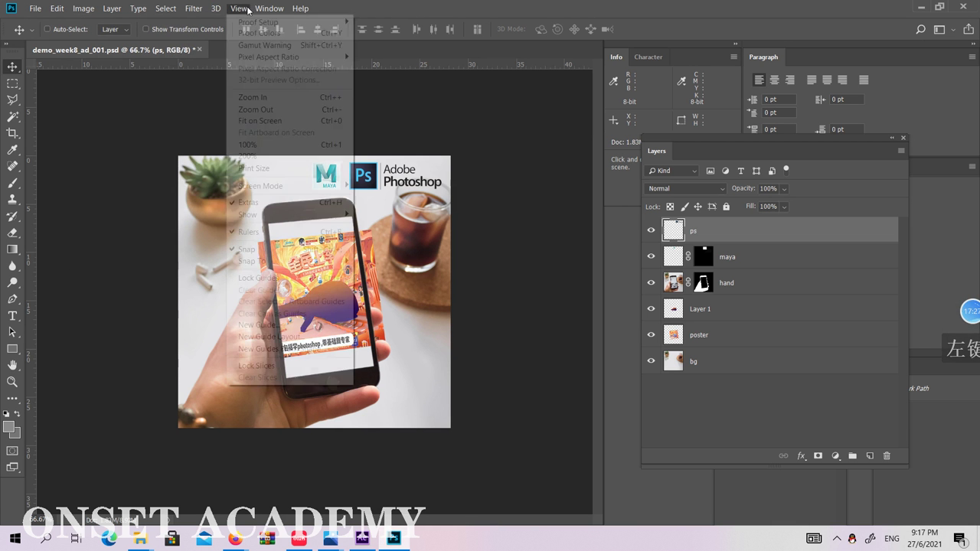
mouse_move(301, 15)
click(84, 163)
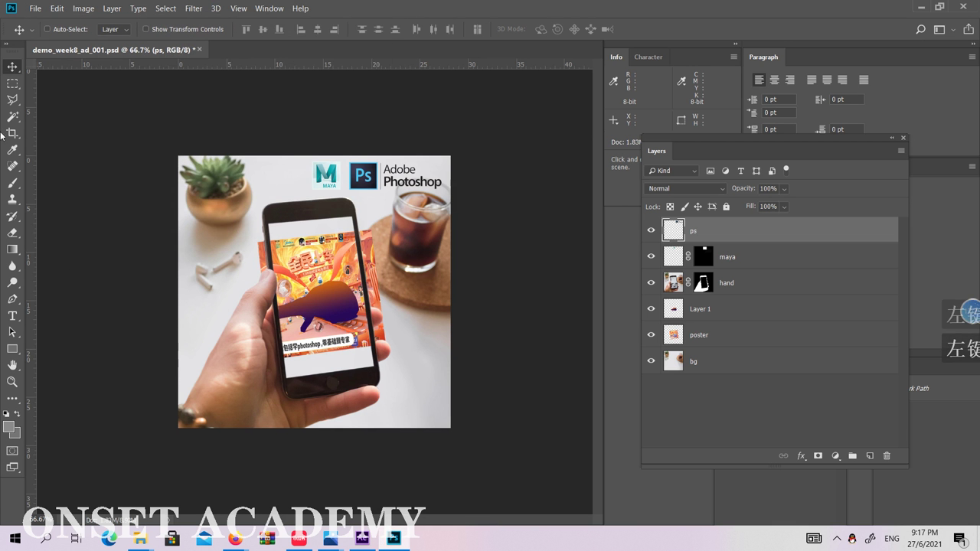
click(917, 7)
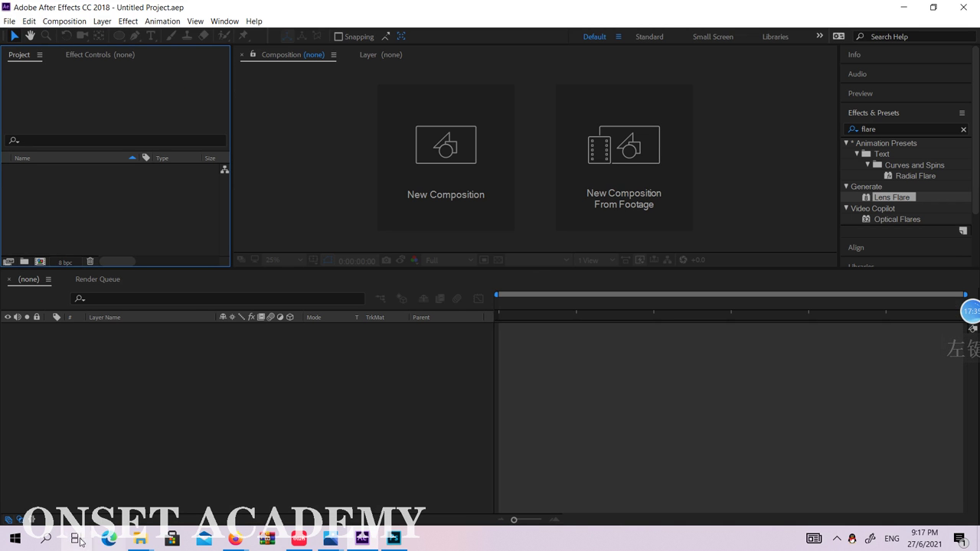
Search Windows for "premier" and launch Adobe Premiere Pro CC 2018
click(46, 538)
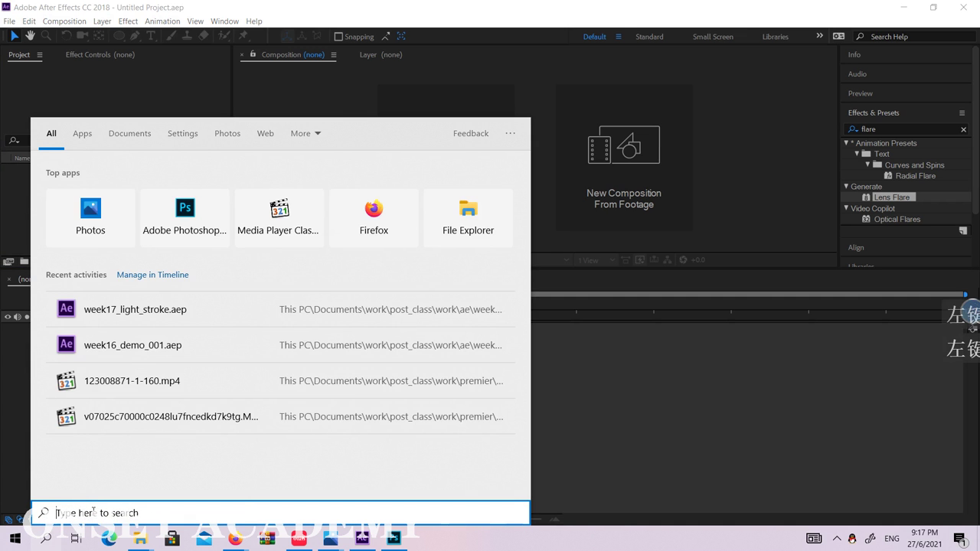
text(premi)
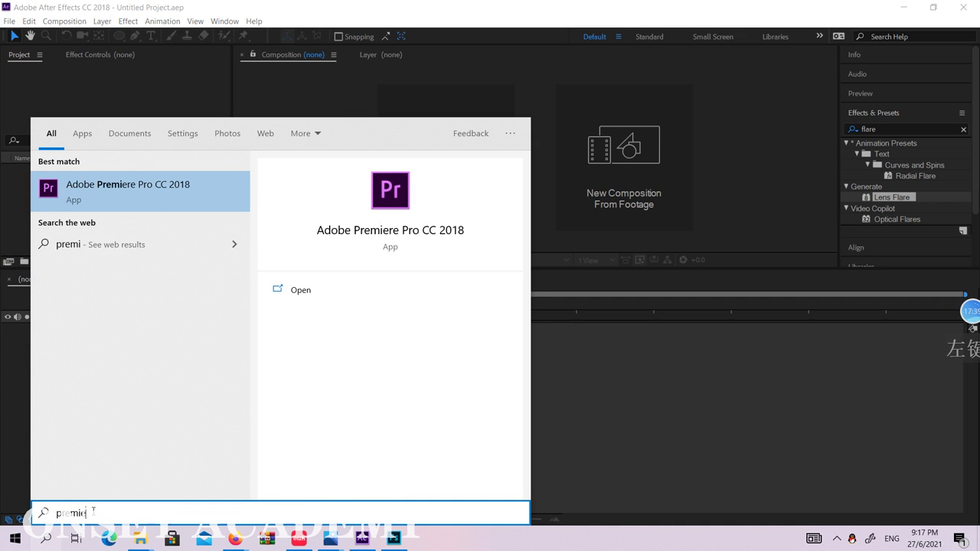
text(er)
click(186, 204)
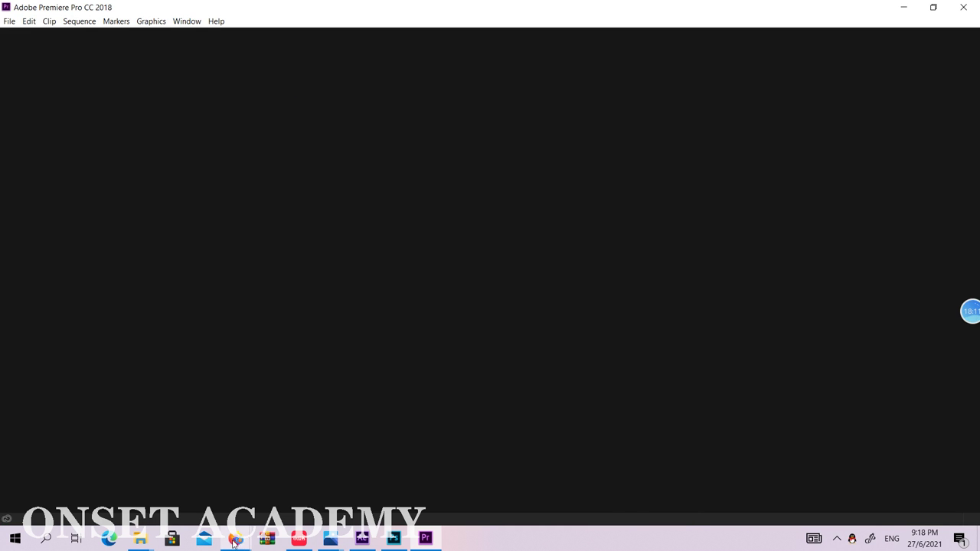
Switch to the "vfx layer by layer" browser window and preview the Bates Motel, Grand Tour and Toolfarm before/after compositing breakdown images
mouse_move(235, 538)
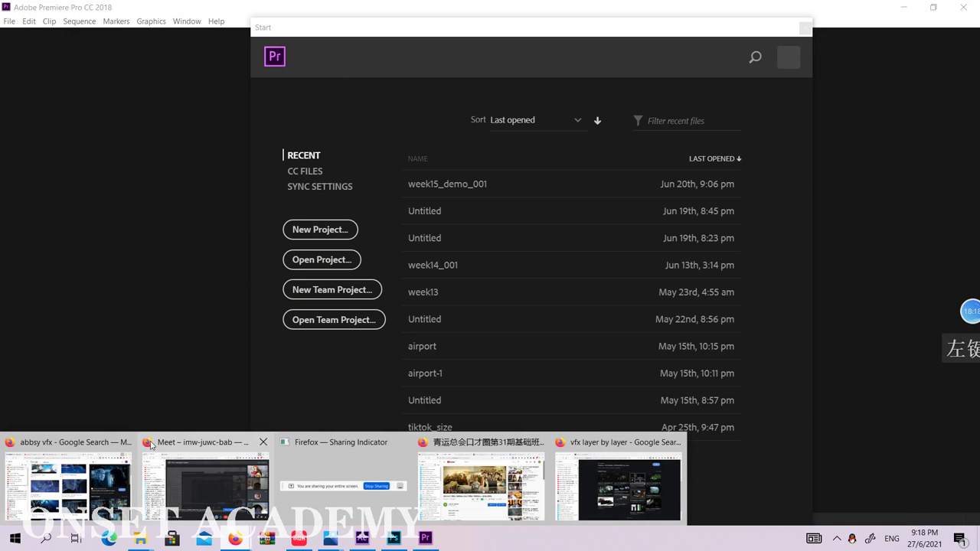
click(622, 445)
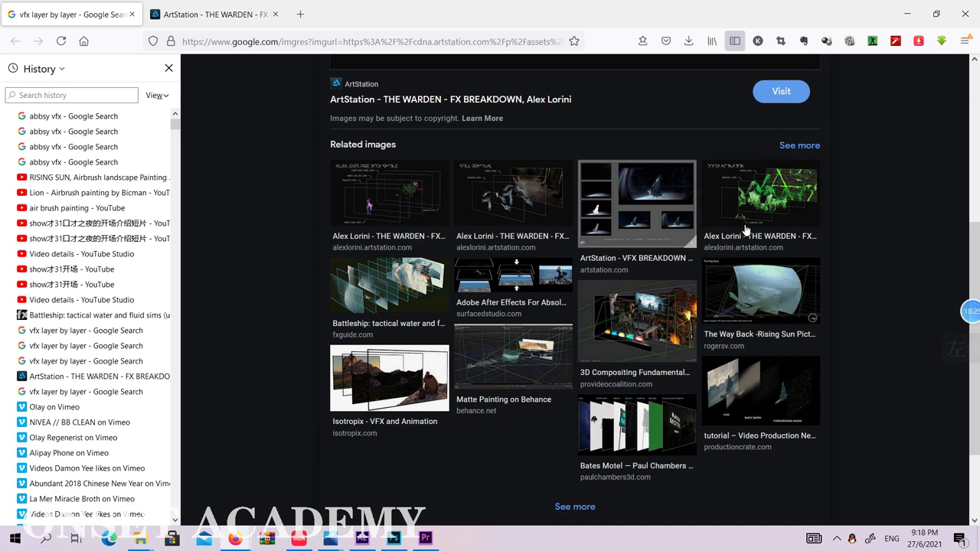
click(648, 433)
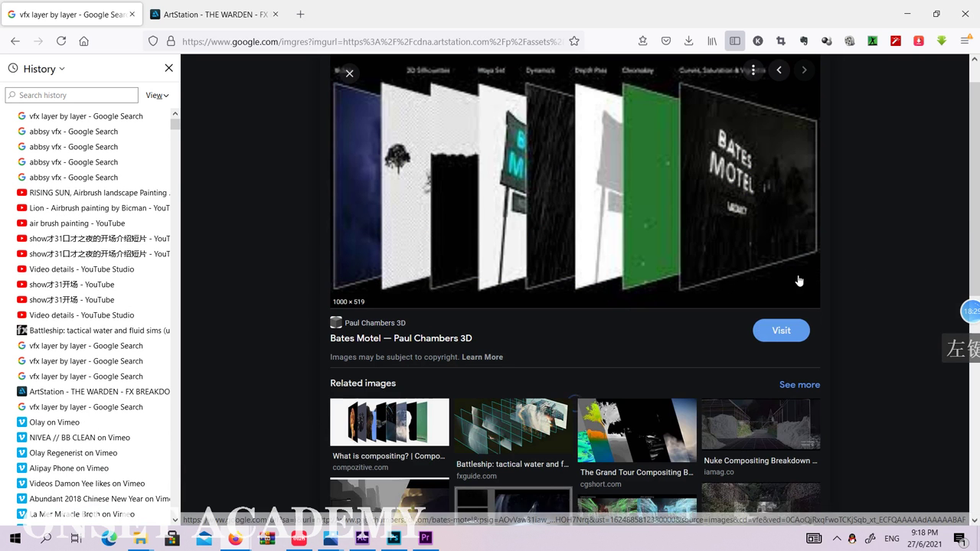
scroll(897, 174, down, 3)
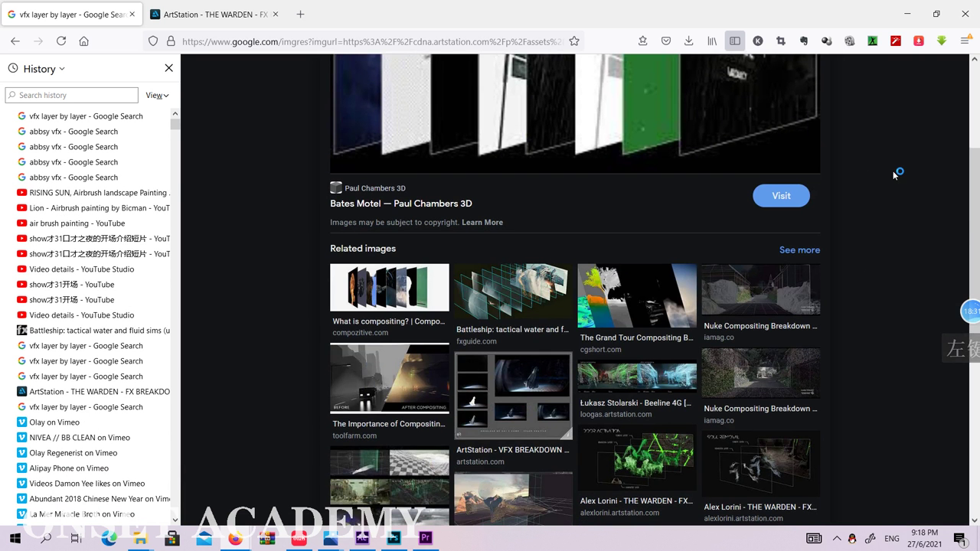
click(655, 303)
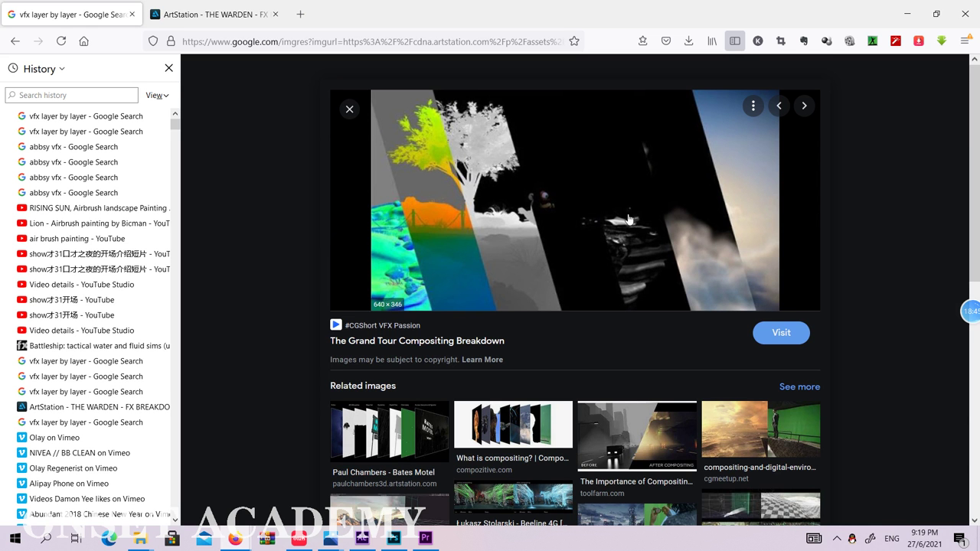
scroll(806, 219, down, 1)
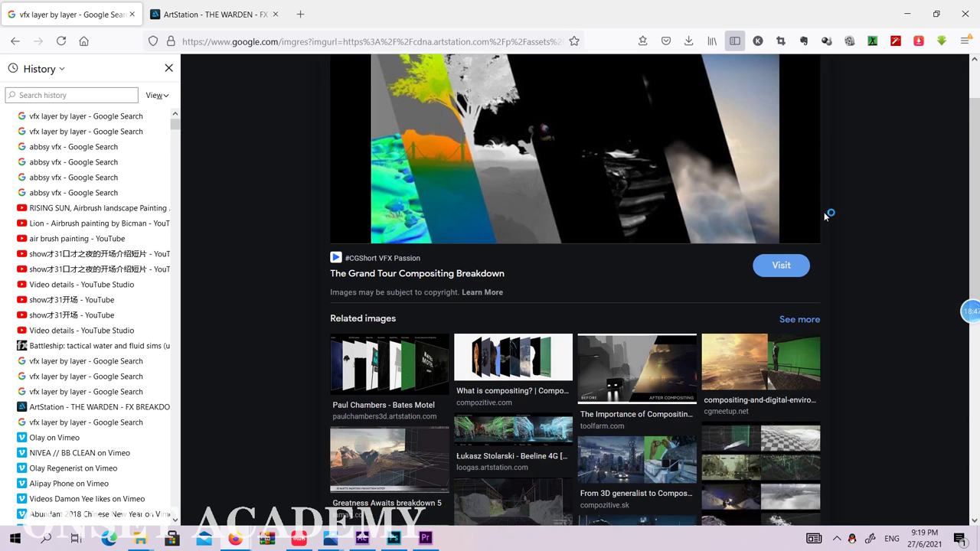
click(667, 372)
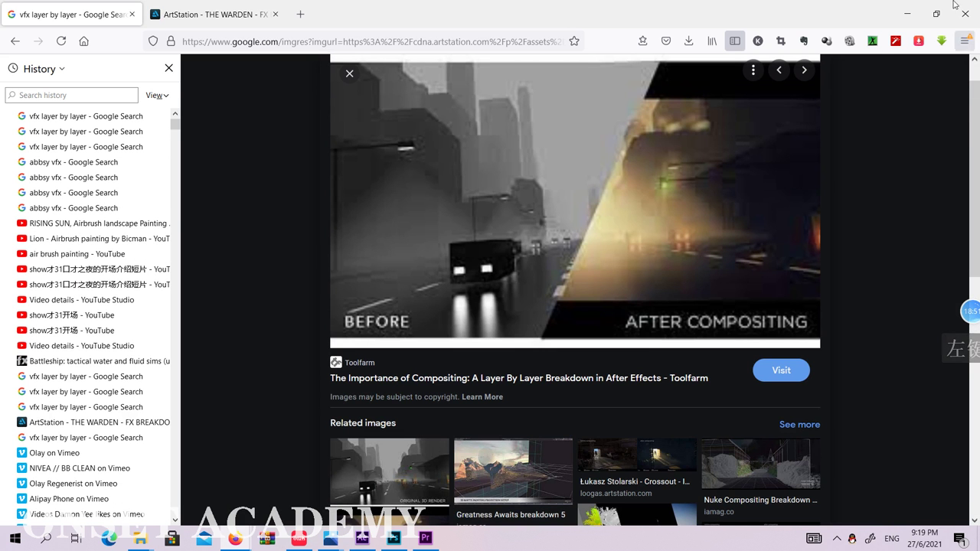
Switch to Photoshop, undock demo_week8_ad_001.psd into a floating window, and enlarge that window to show empty space around the canvas
click(908, 18)
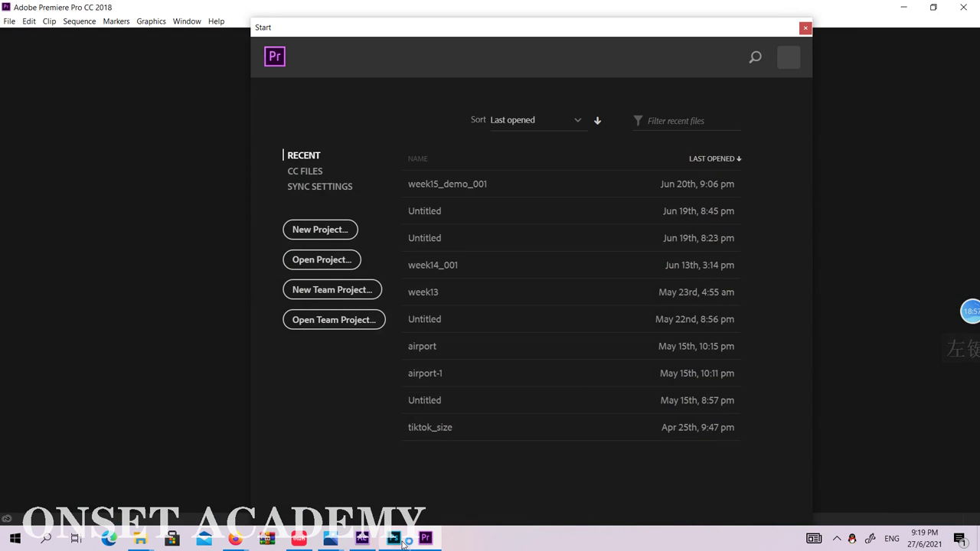
click(395, 536)
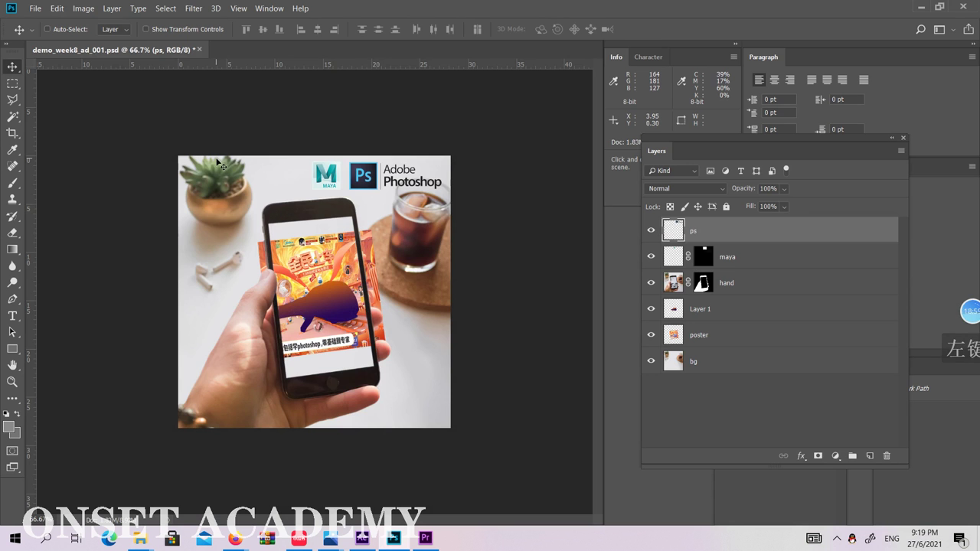
drag(153, 49, 322, 71)
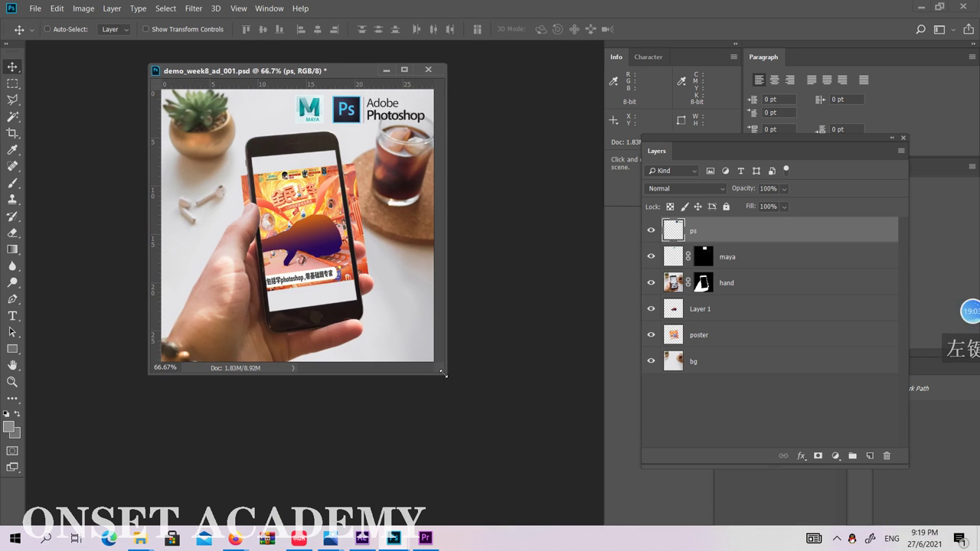
drag(449, 375, 567, 465)
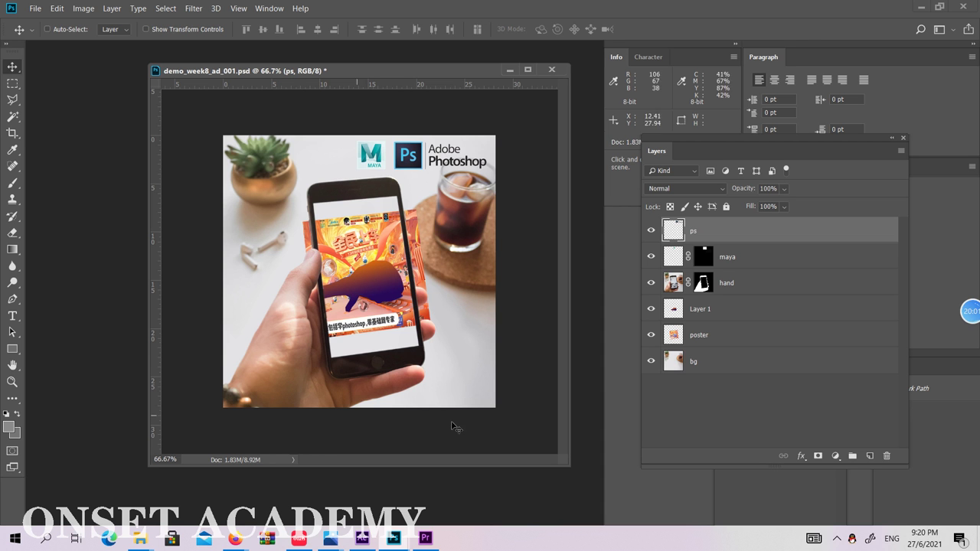
Switch to Premiere Pro, open the recent project week15_demo_001, and move the Sequence 02 playhead to 00:00:04:14
click(458, 497)
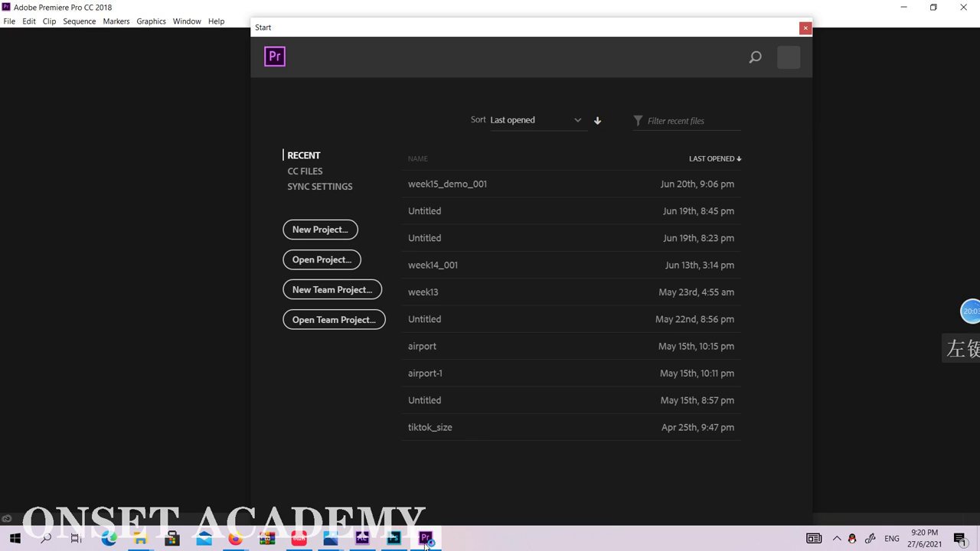
click(443, 187)
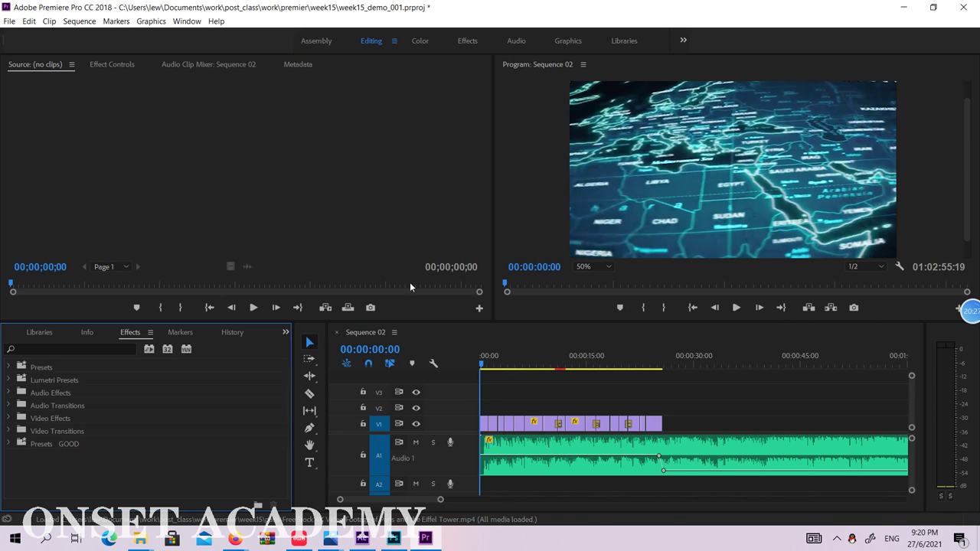
drag(507, 361, 512, 362)
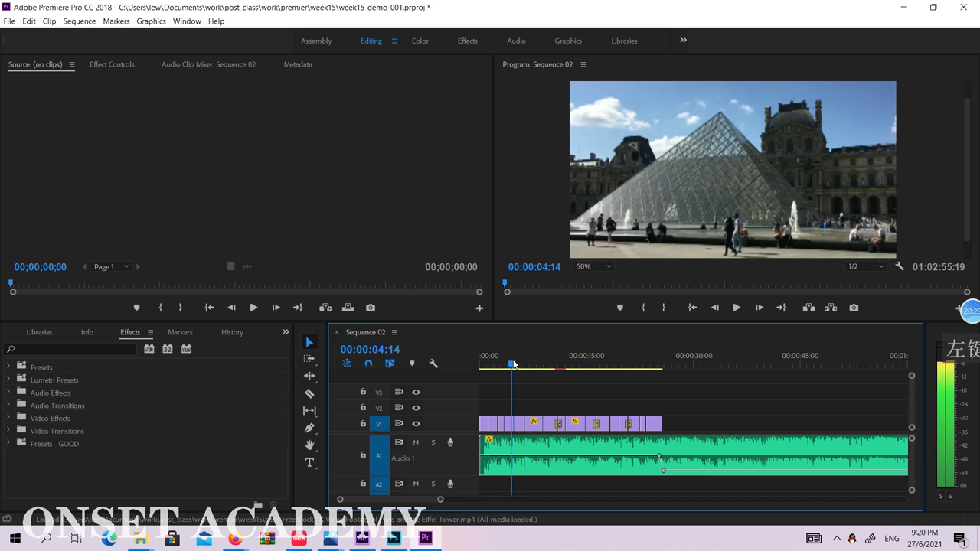
Examine the Premiere workspace areas in turn: the source viewer, the program viewer and the effects browser
click(246, 202)
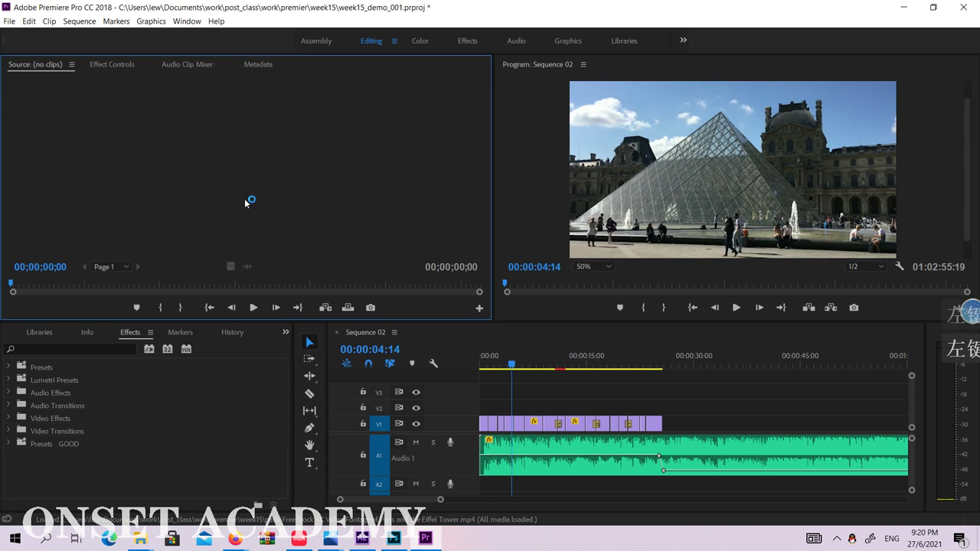
click(546, 236)
click(341, 206)
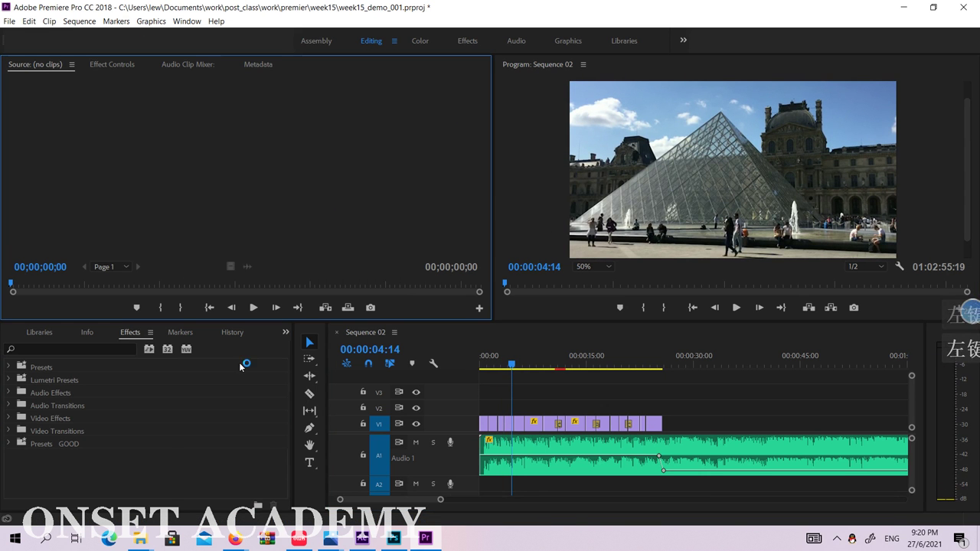
click(181, 494)
click(551, 187)
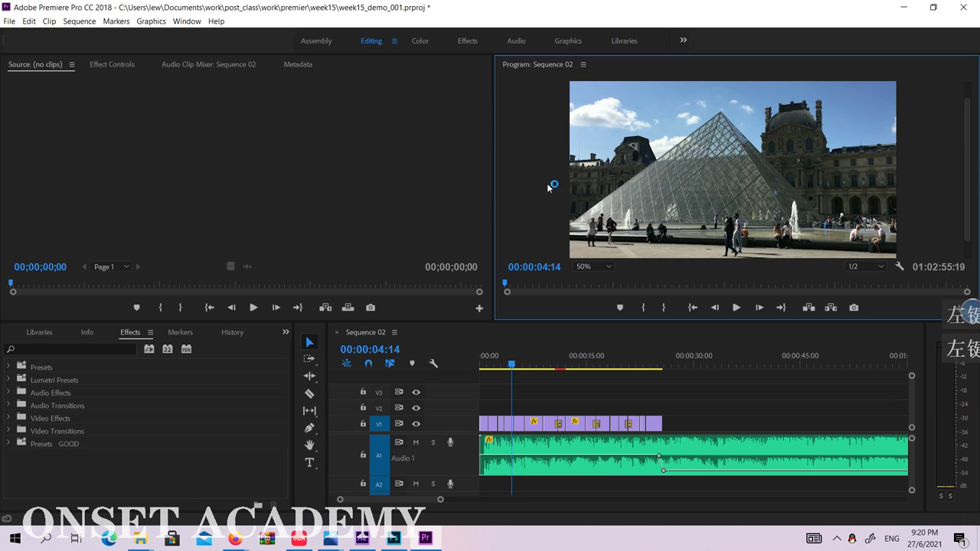
click(198, 488)
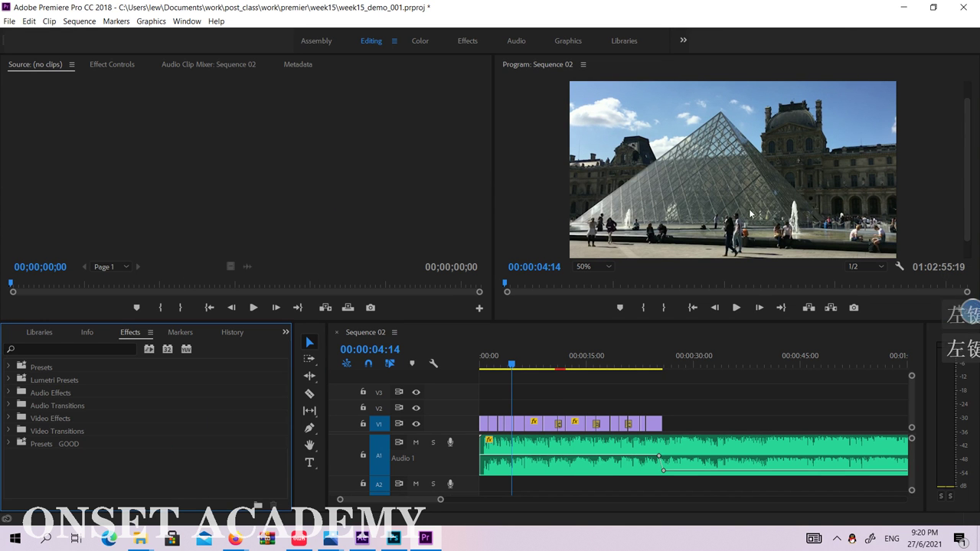
Compare the After Effects workspace with Premiere Pro's, then view Premiere's libraries and return to its effects list
click(365, 541)
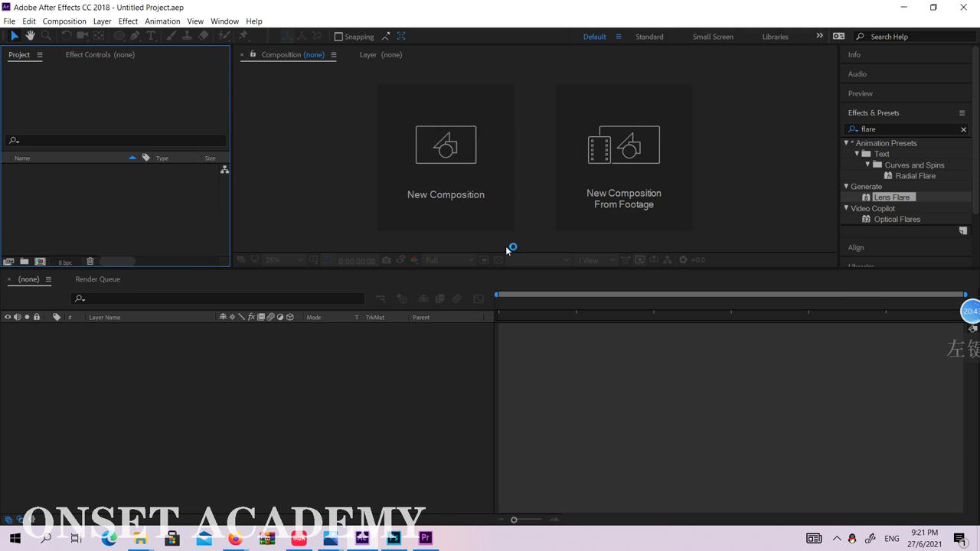
click(426, 538)
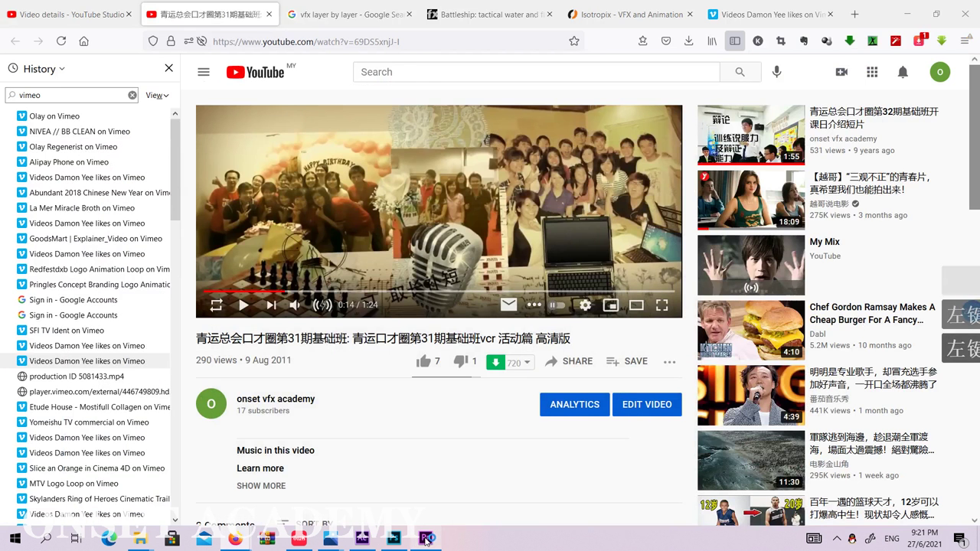
click(425, 539)
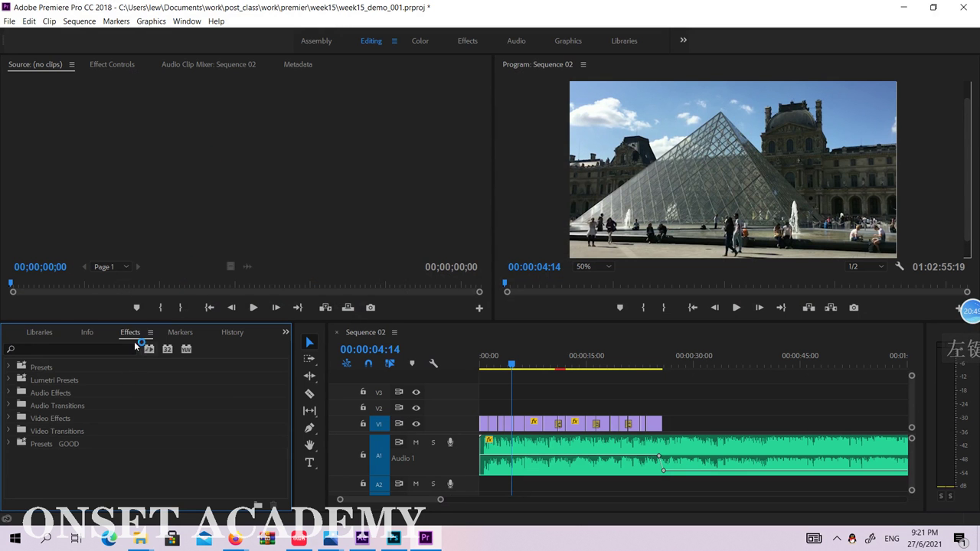
click(39, 334)
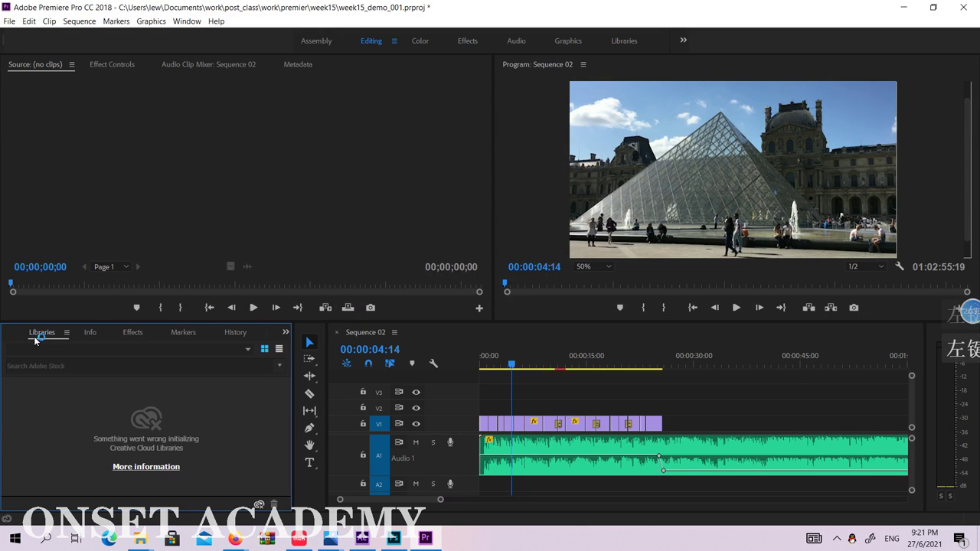
click(135, 334)
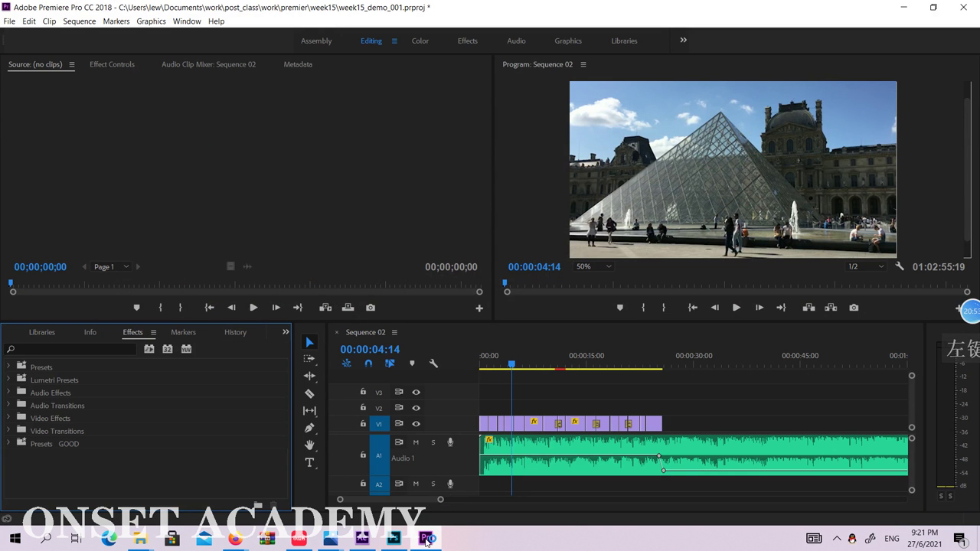
Switch to After Effects, start importing a file into the empty project, and move the import dialog toward the middle of the screen
click(394, 539)
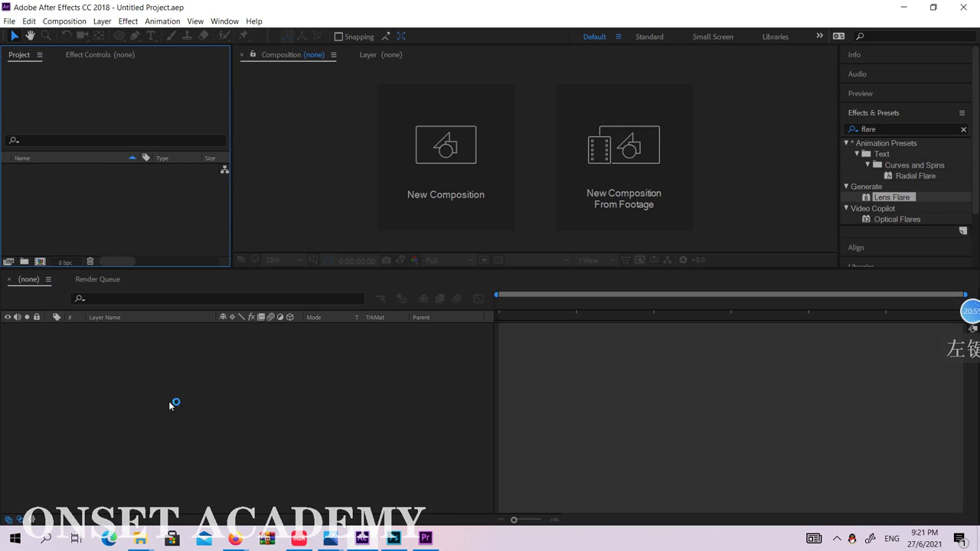
click(125, 209)
click(120, 211)
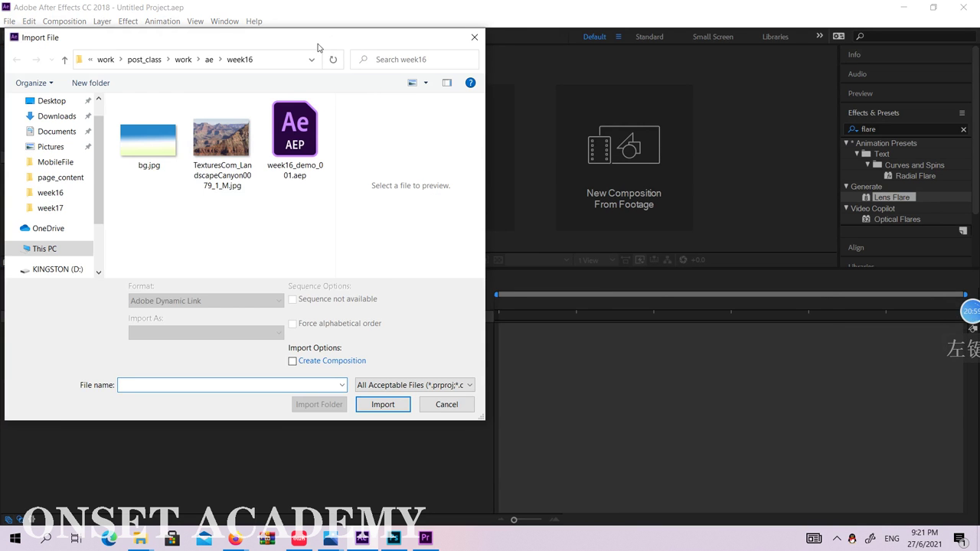
drag(318, 47, 652, 102)
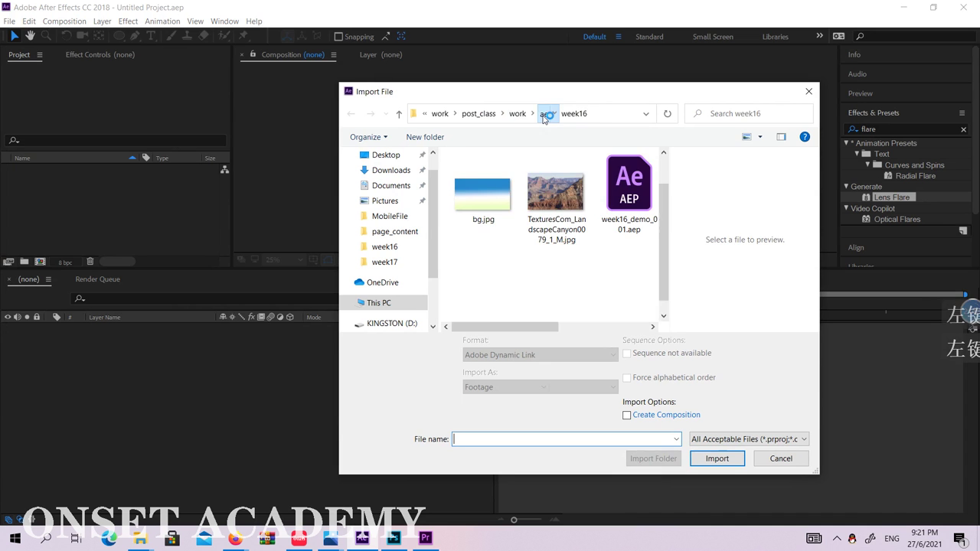
Search the week7, week4 and week8 folders under ae for the PSD, checking the document's name in Photoshop
click(544, 116)
double_click(495, 221)
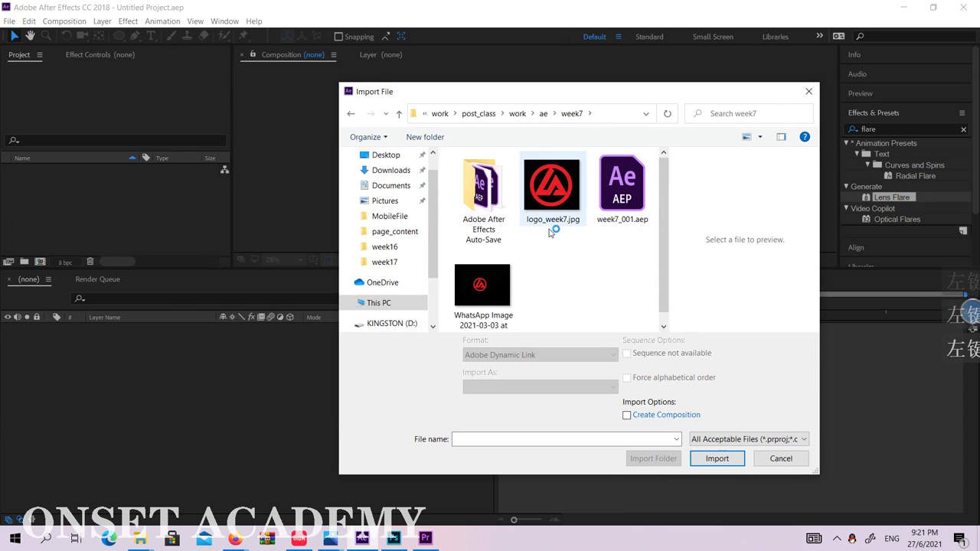
click(545, 114)
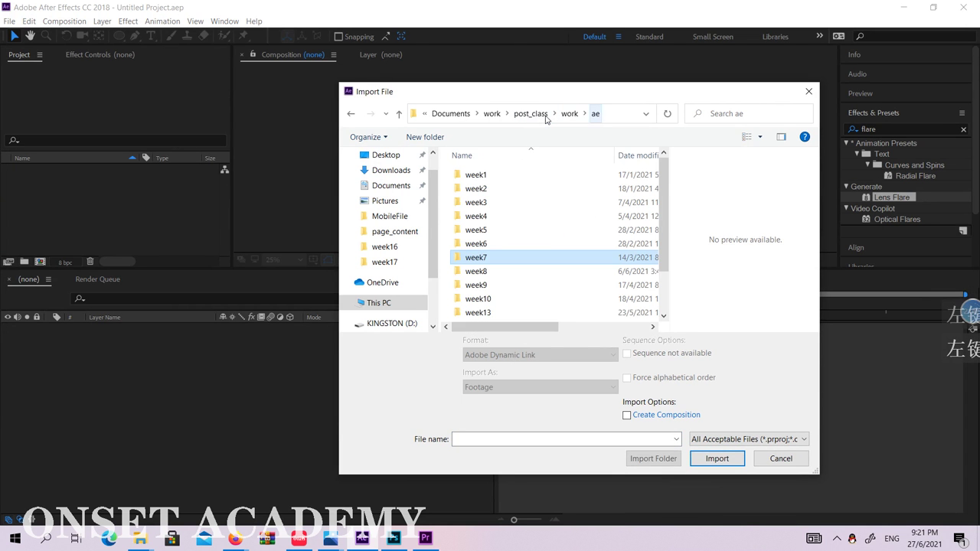
double_click(497, 218)
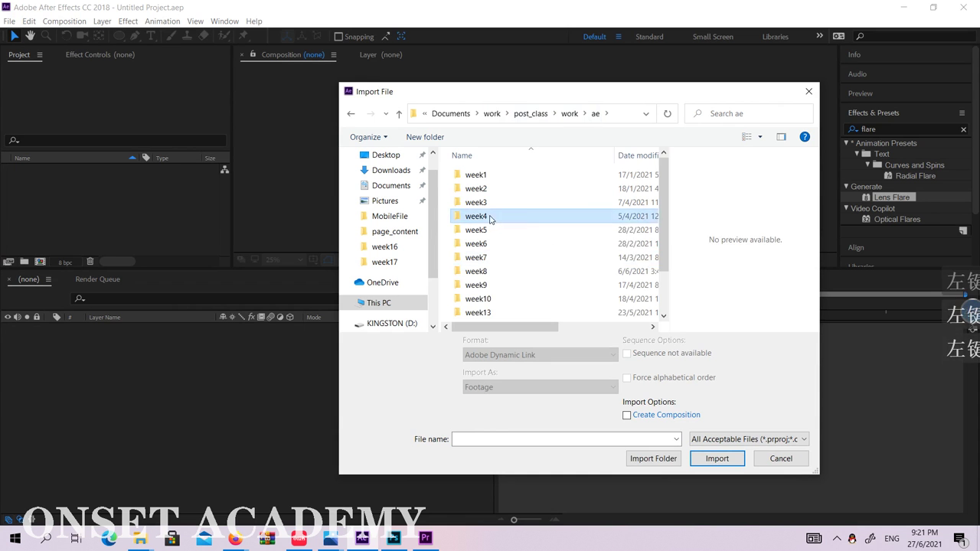
click(392, 540)
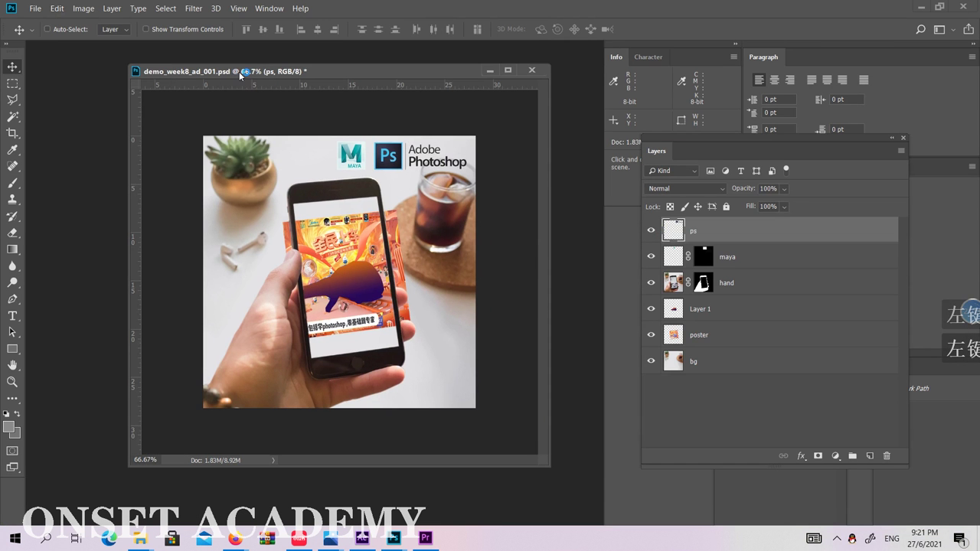
click(916, 6)
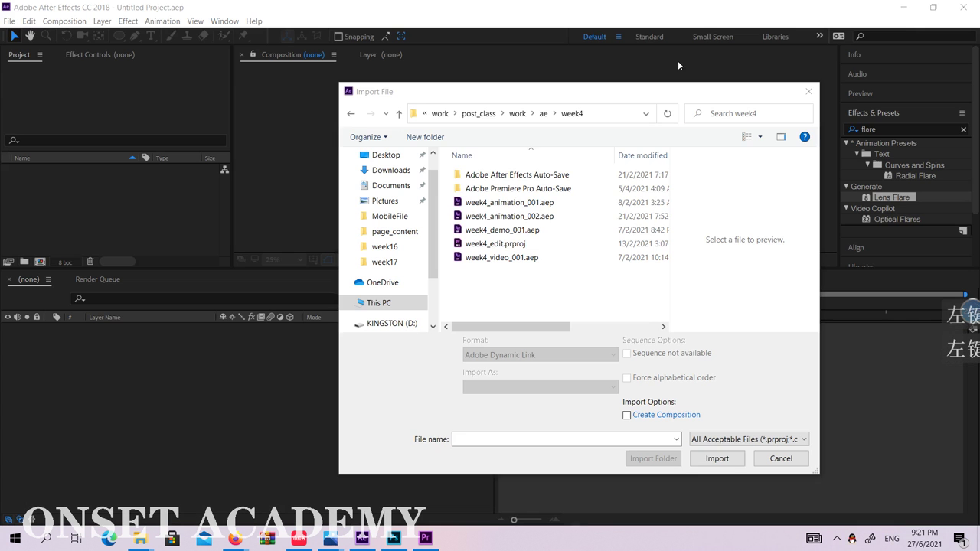
click(545, 113)
click(483, 272)
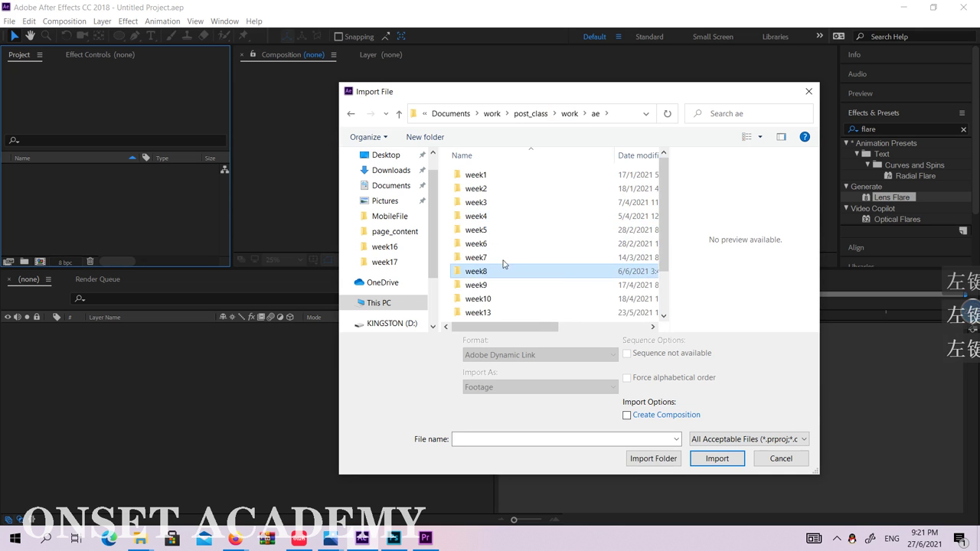
double_click(504, 265)
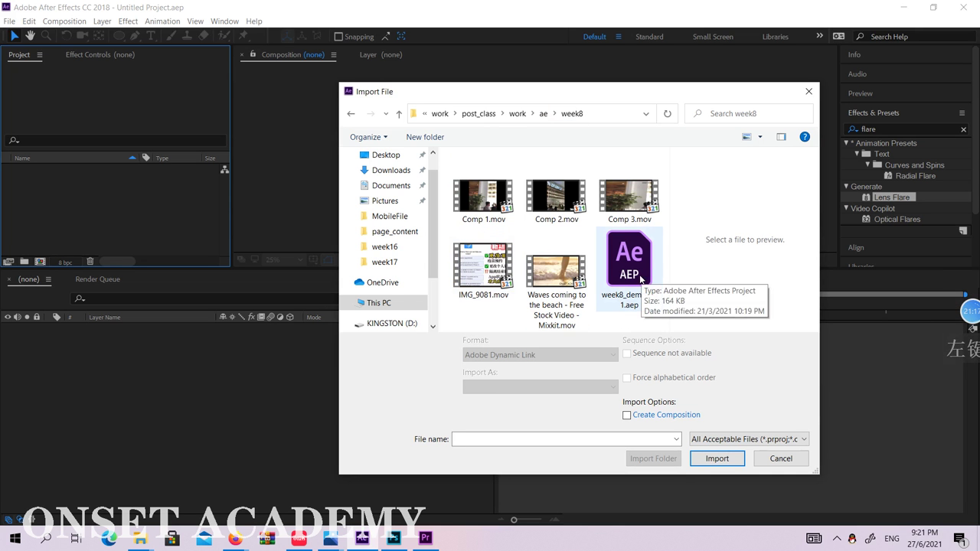
mouse_move(331, 538)
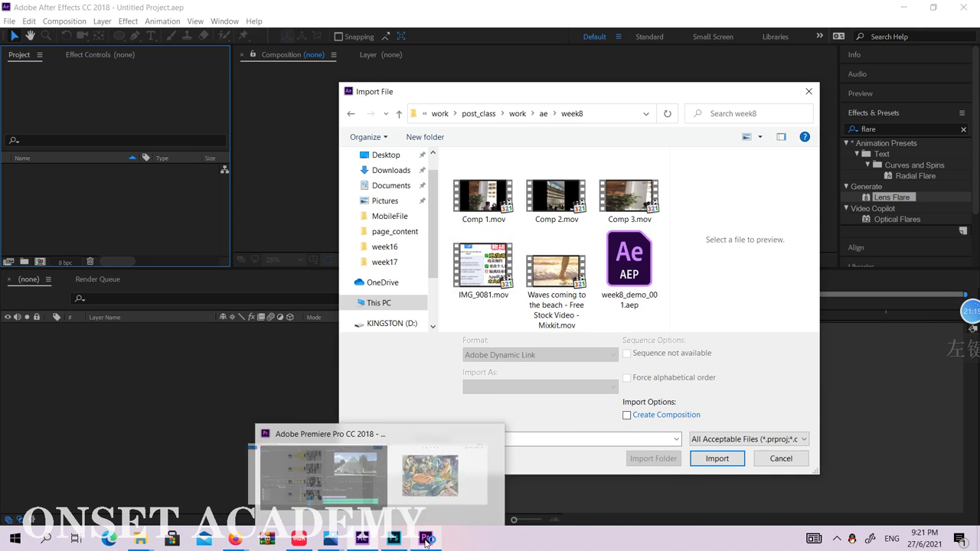
Copy the folder path of demo_week8_ad_001.psd from Photoshop's Save As dialog, cancel the save, and return to After Effects
click(394, 538)
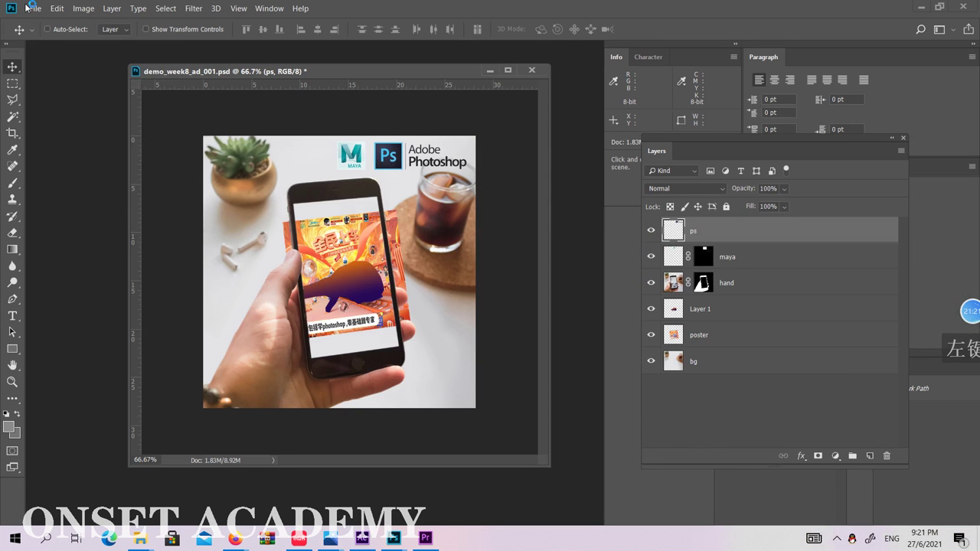
click(34, 8)
click(58, 145)
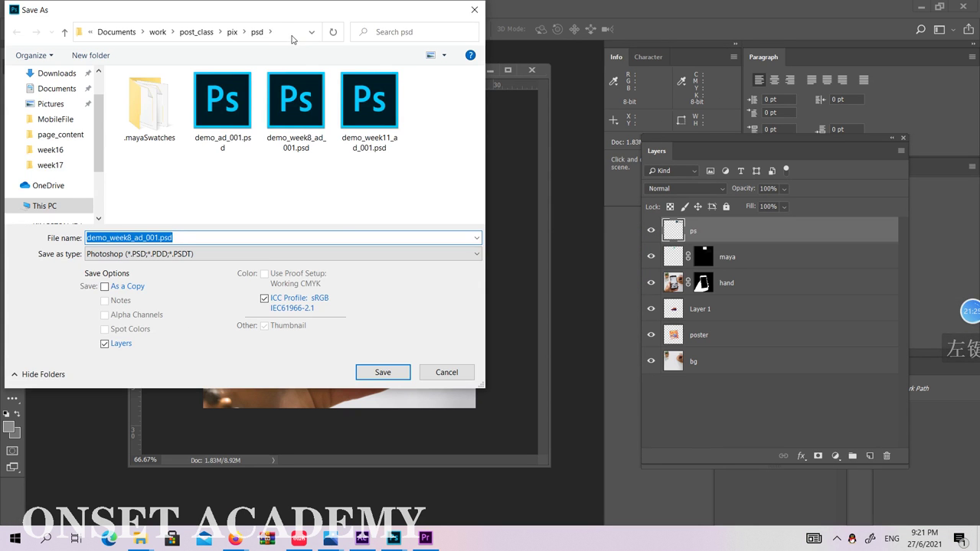
click(191, 31)
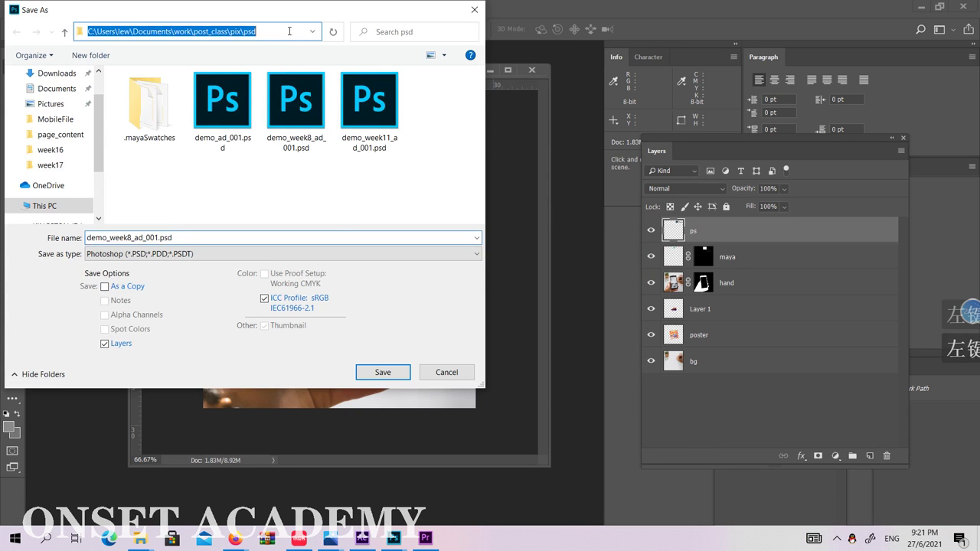
click(435, 371)
click(923, 10)
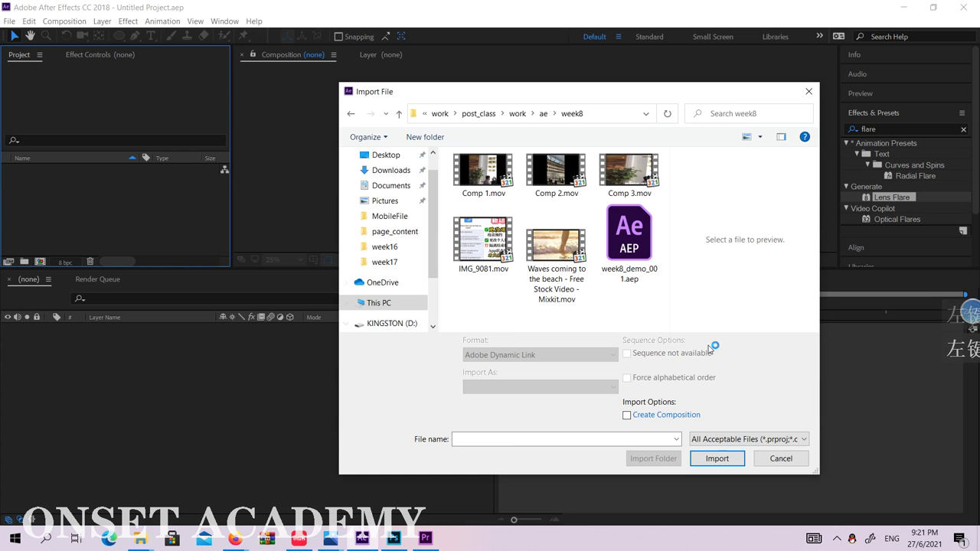
Go to the copied post_class\pix\psd folder in the import dialog and choose demo_week8_ad_001.psd for import
text(C:\Users\User\Documents\work\post_class\pix\psd)
key(Return)
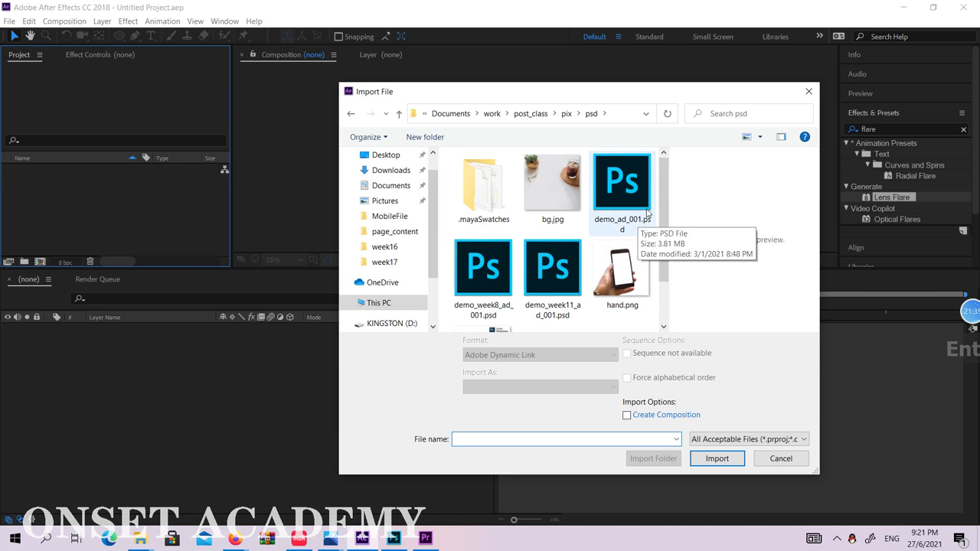
double_click(501, 280)
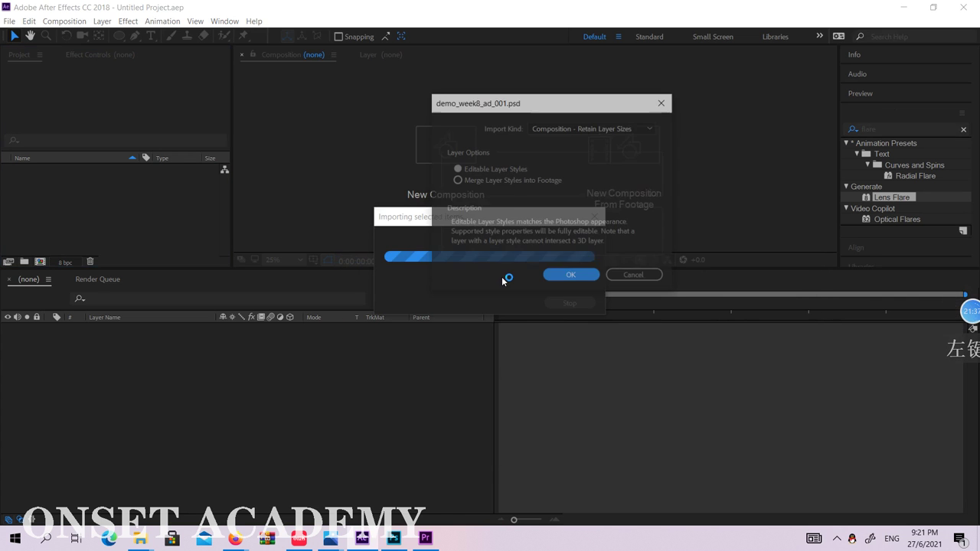
Import the PSD as Composition - Retain Layer Sizes with Merge Layer Styles into Footage
click(601, 129)
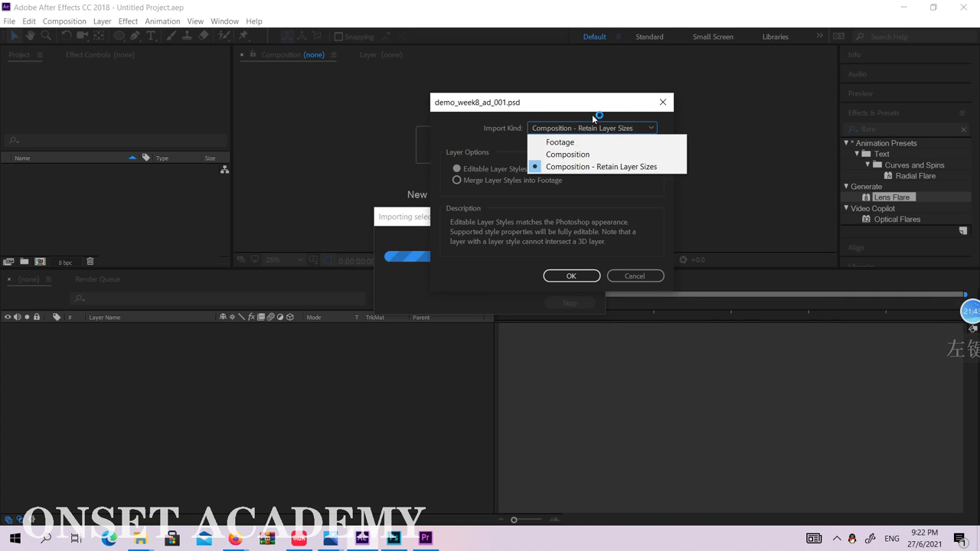
click(598, 121)
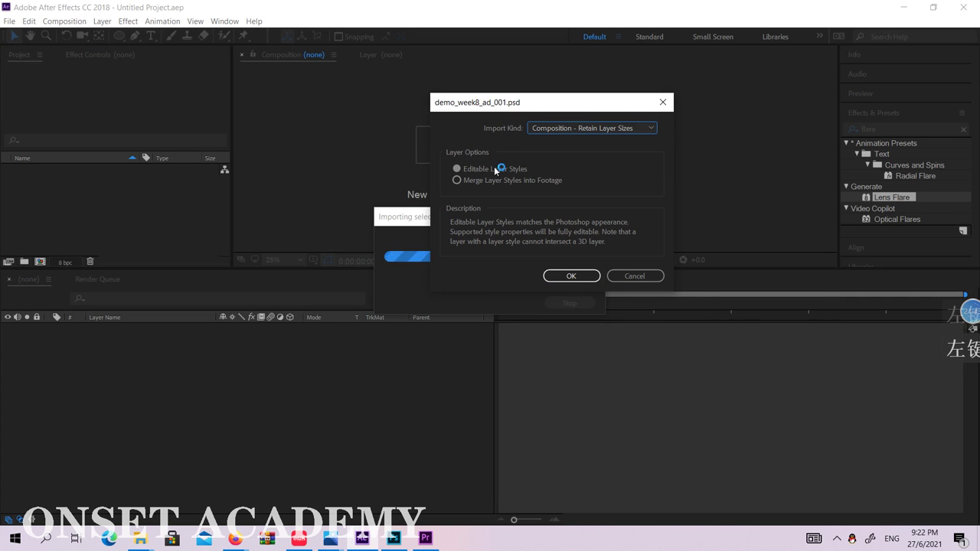
click(458, 182)
click(587, 129)
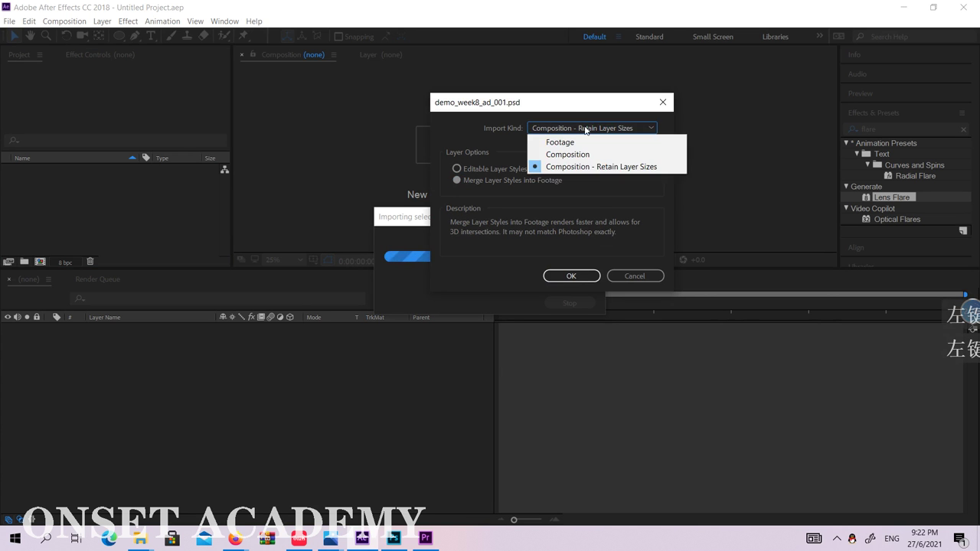
click(587, 130)
click(587, 276)
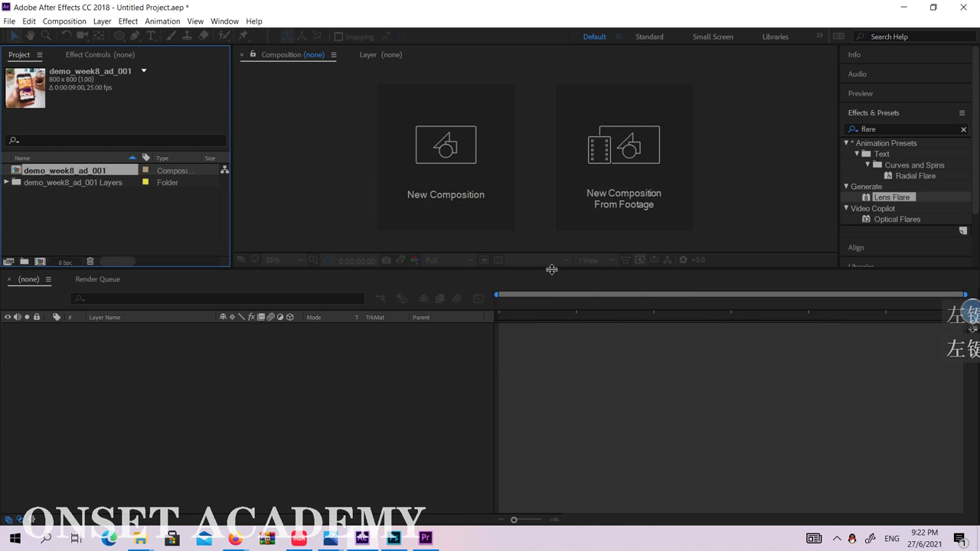
Expand the demo_week8_ad_001 Layers folder in the project to examine the imported Photoshop layers
click(82, 170)
click(52, 181)
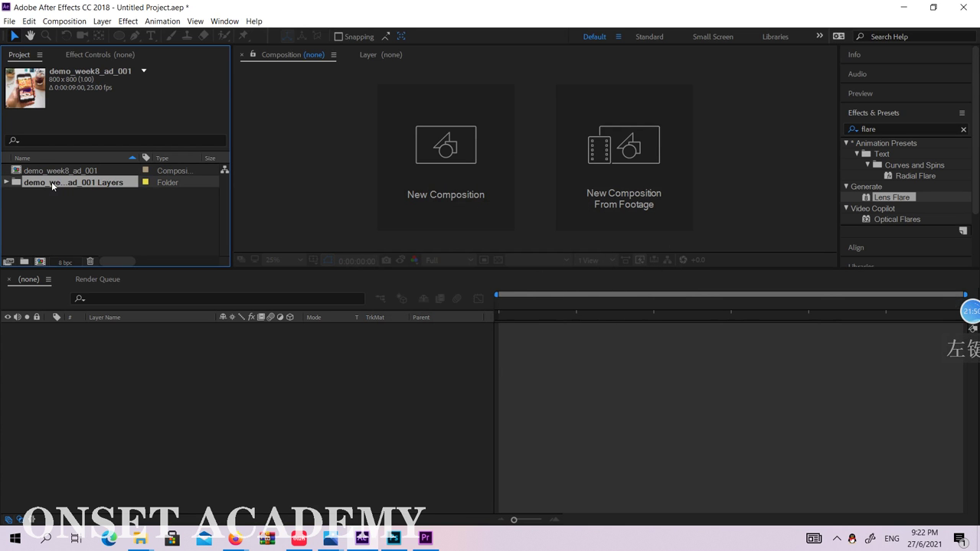
click(6, 183)
scroll(84, 180, up, 1)
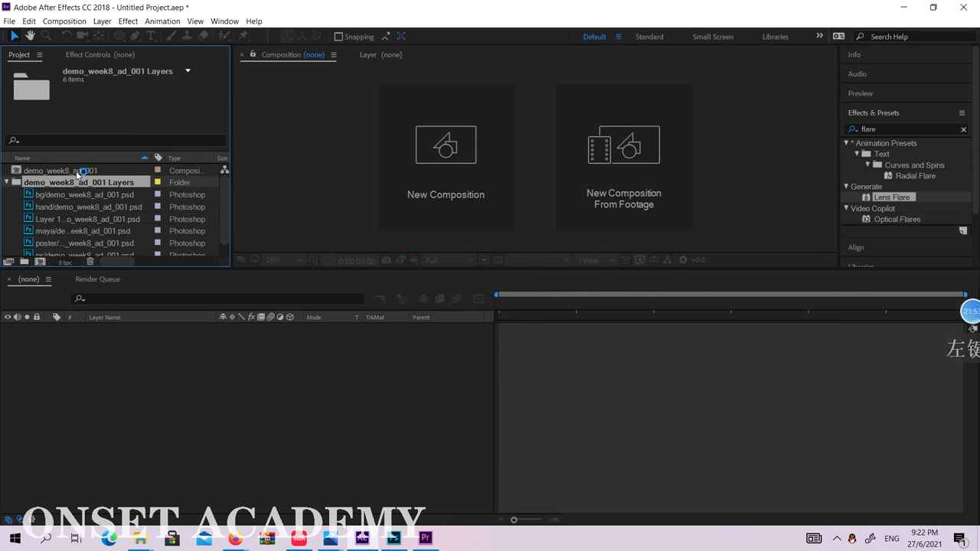
Open the demo_week8_ad_001 composition to view its layers, and delete it together with its Layers folder from the project
double_click(76, 171)
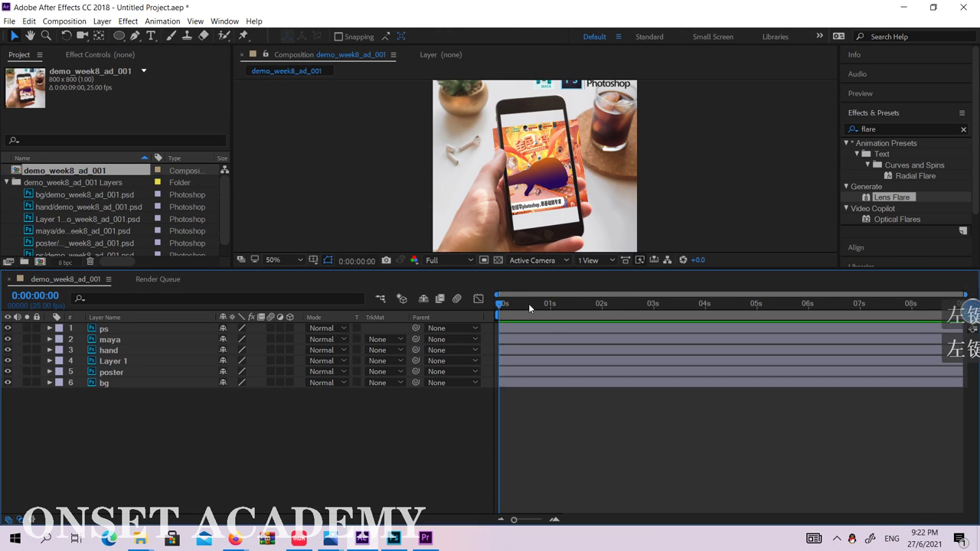
click(6, 183)
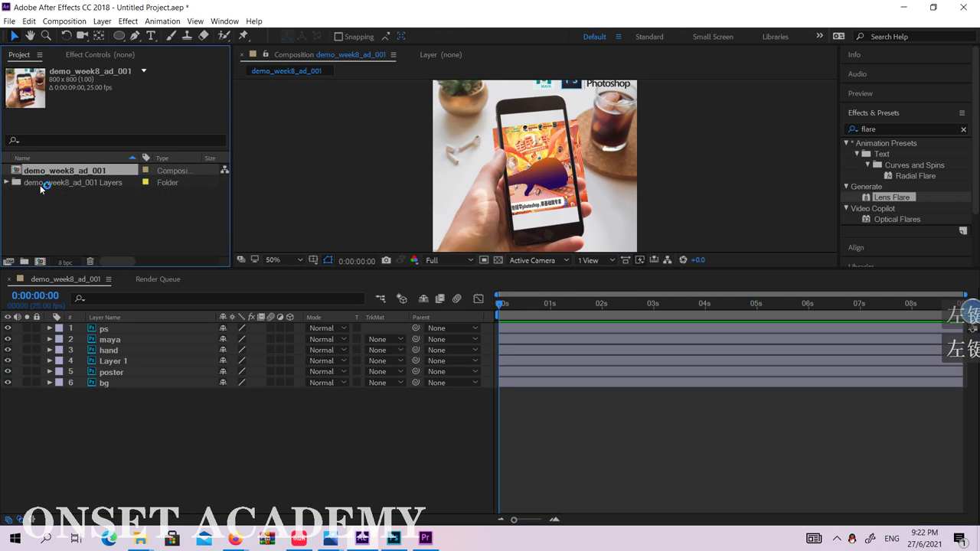
click(63, 185)
shift+click(68, 164)
key(Delete)
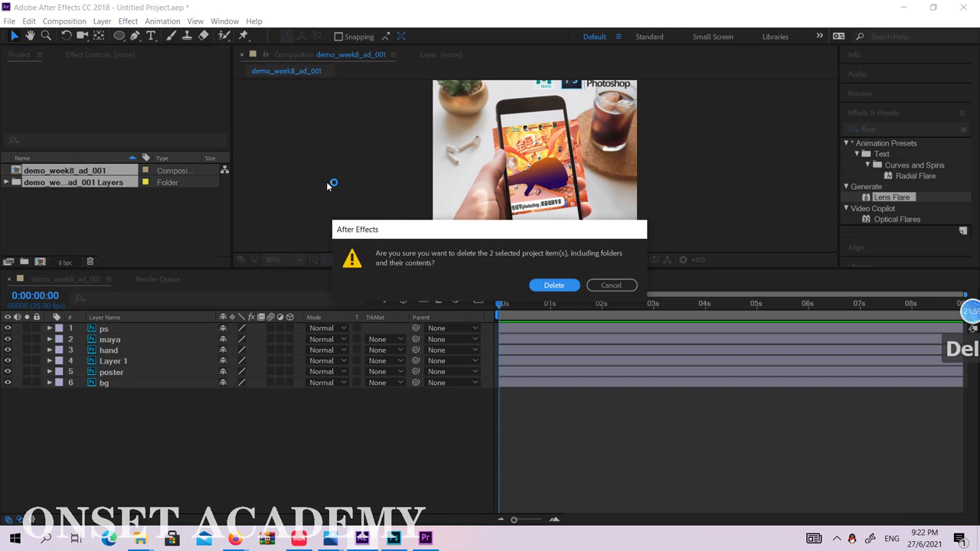
click(554, 286)
click(10, 21)
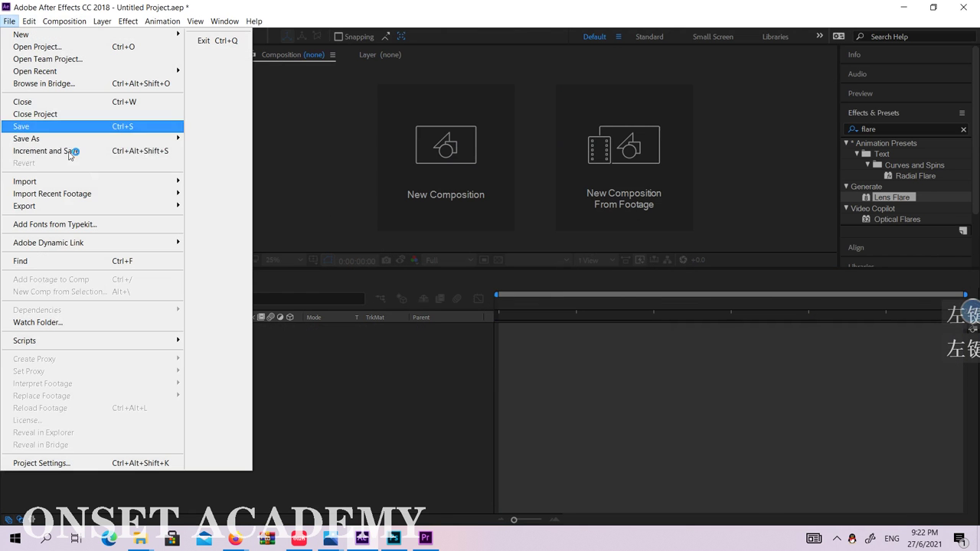
mouse_move(84, 181)
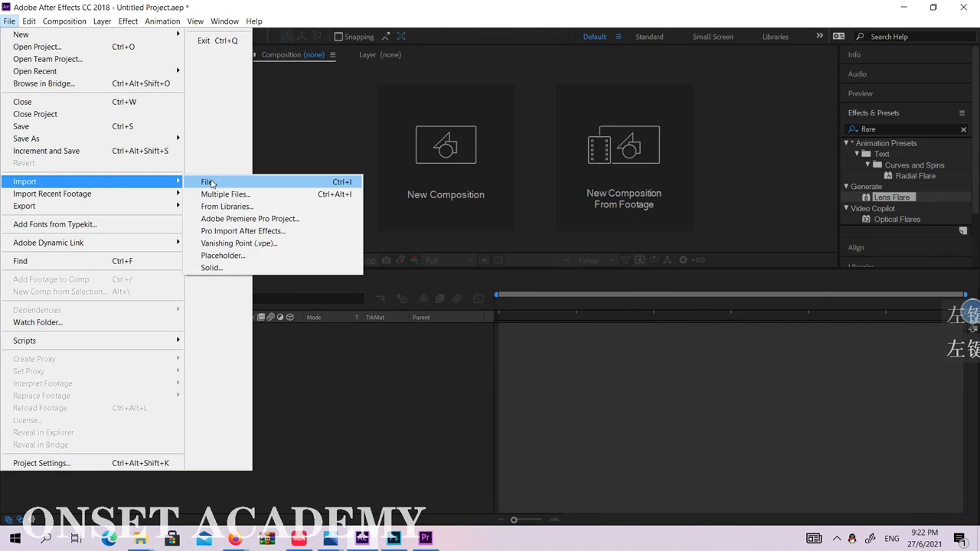
click(215, 182)
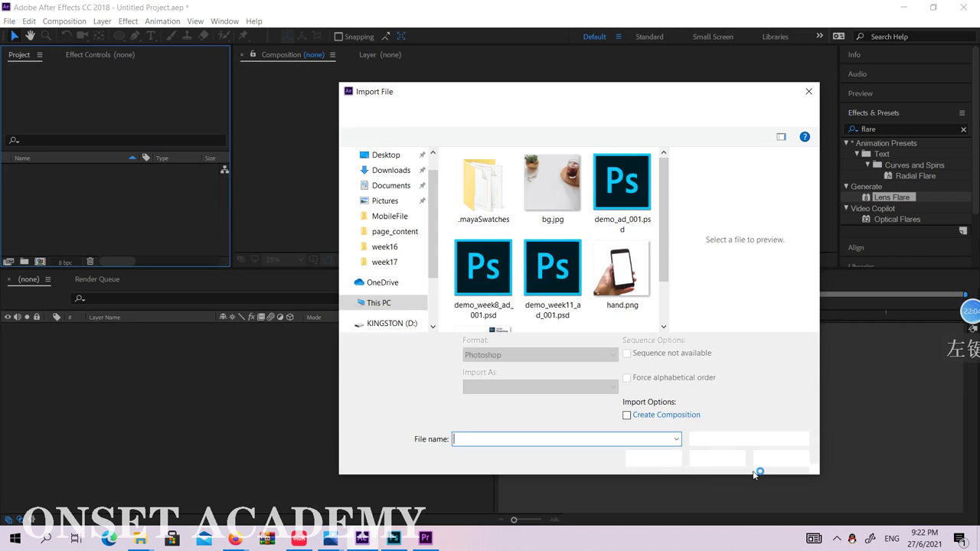
click(777, 455)
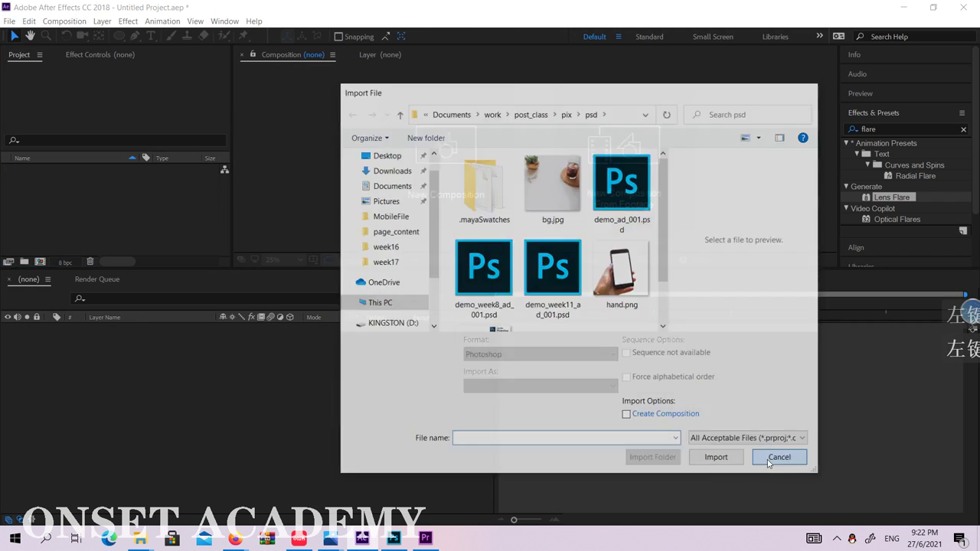
Start a file import, check the open PSD in Photoshop, and select demo_week8_ad_001.psd in the After Effects import dialog
click(9, 21)
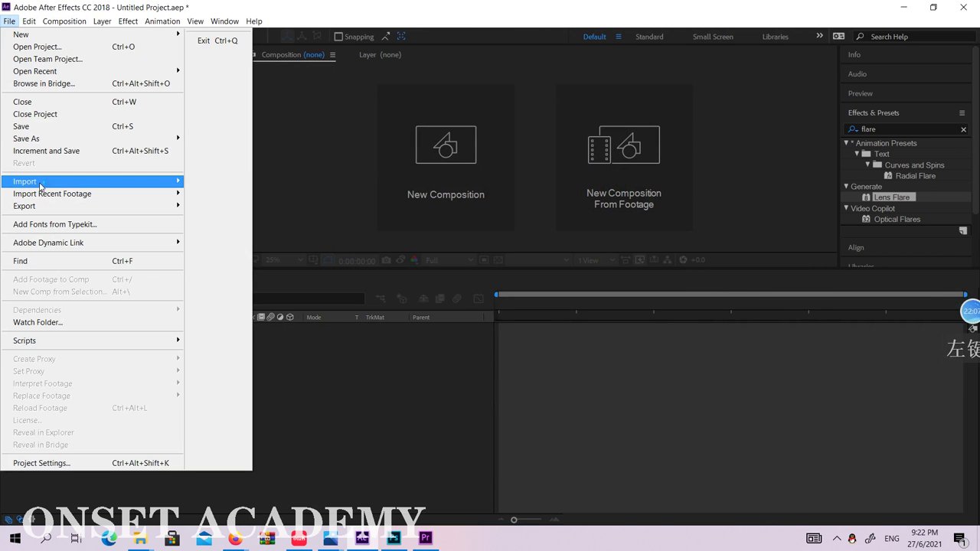
mouse_move(76, 183)
click(214, 183)
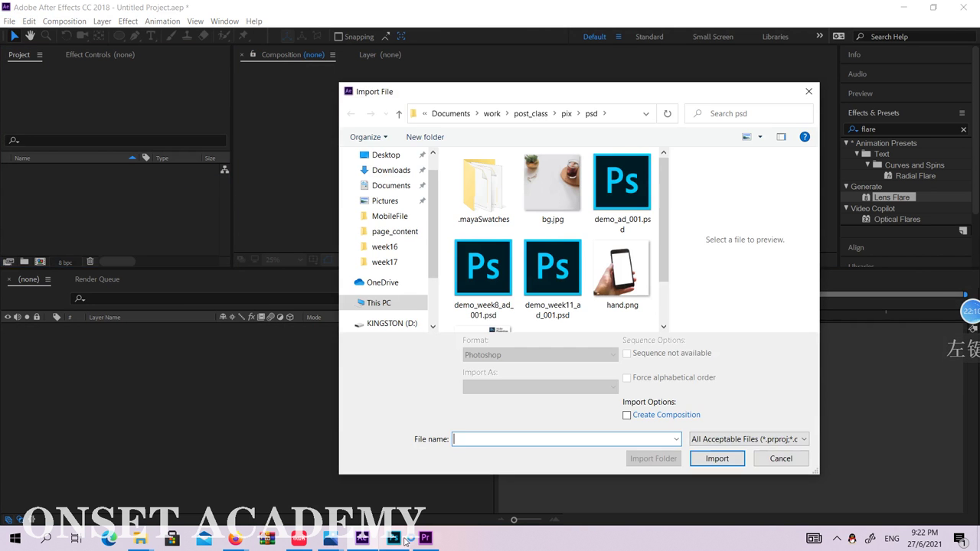
click(402, 540)
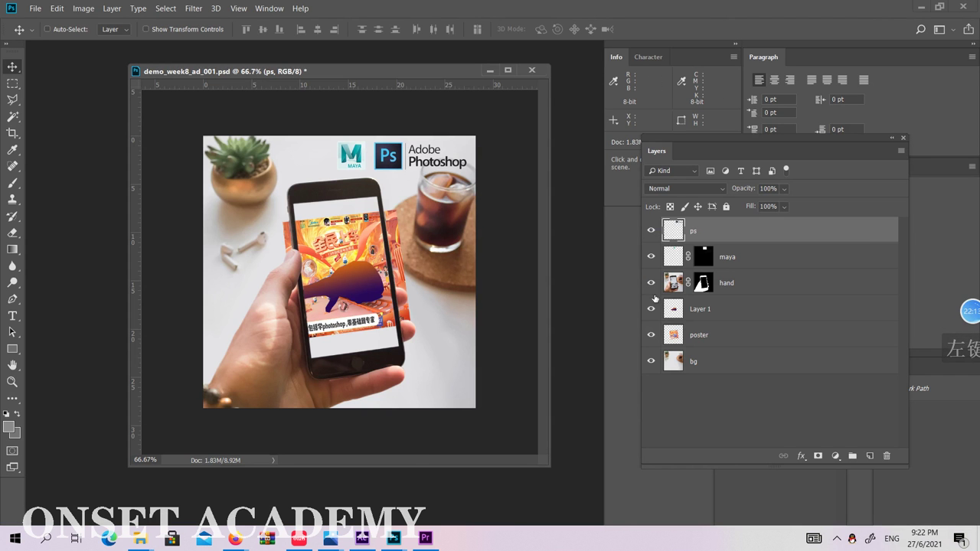
click(916, 8)
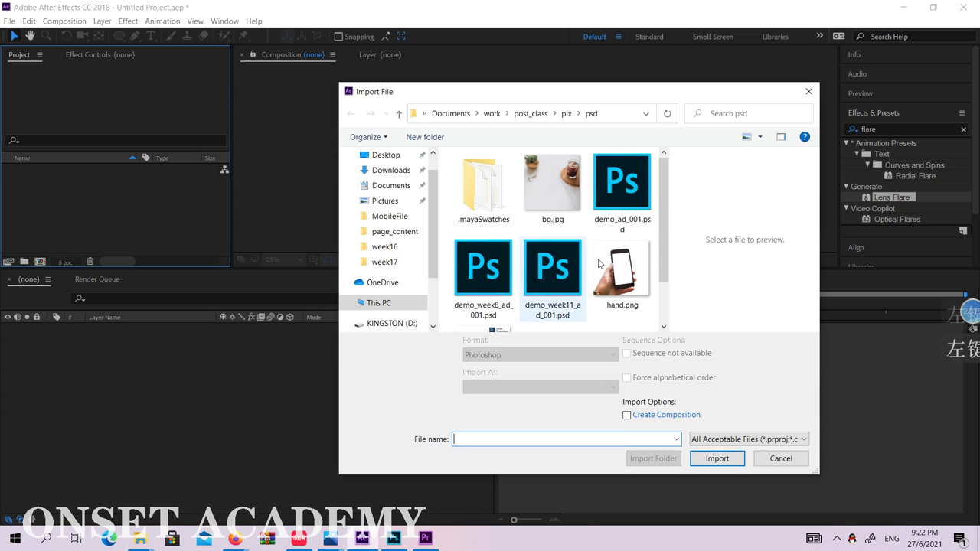
click(483, 270)
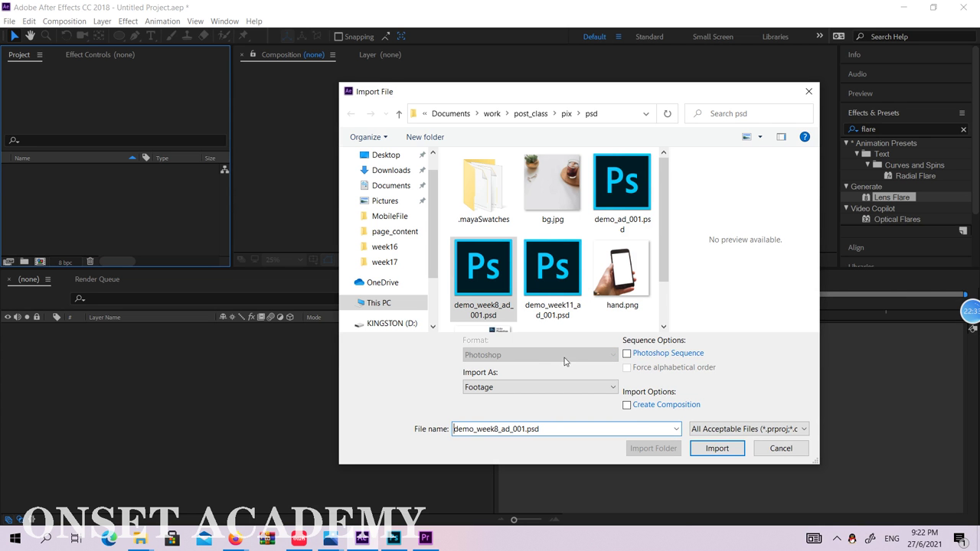
Switch to Firefox, search for "flipping book" in a new tab, and look through the image and video results
click(236, 538)
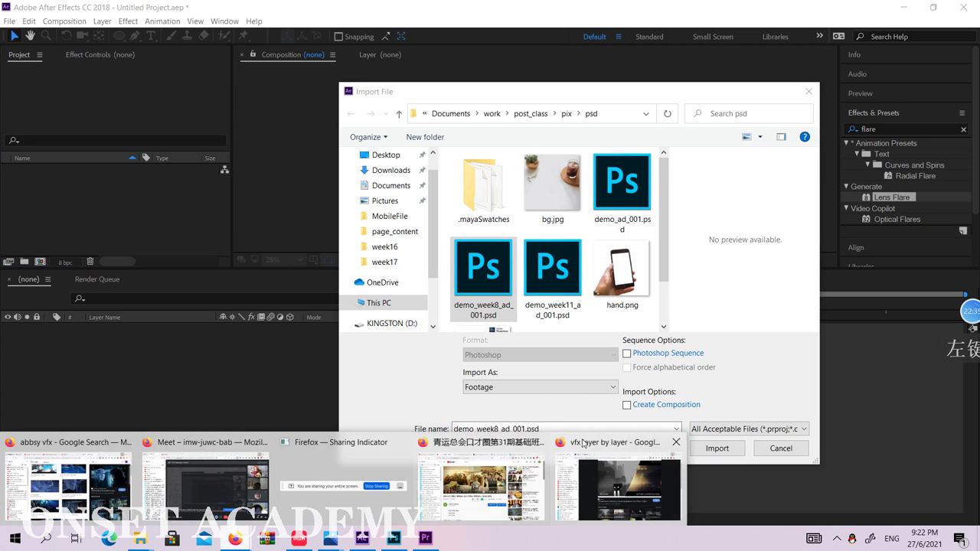
click(617, 415)
click(235, 539)
key(ctrl+t)
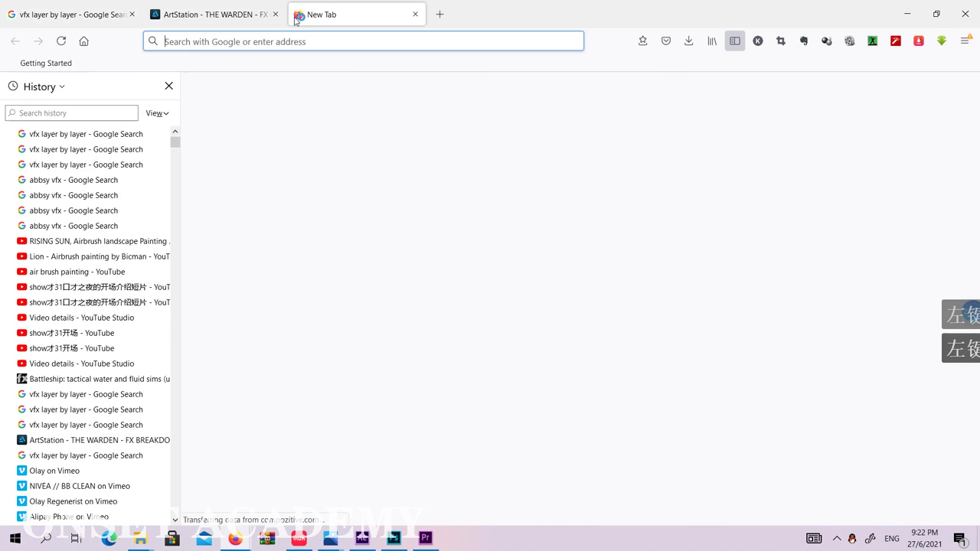
click(266, 40)
text(flip)
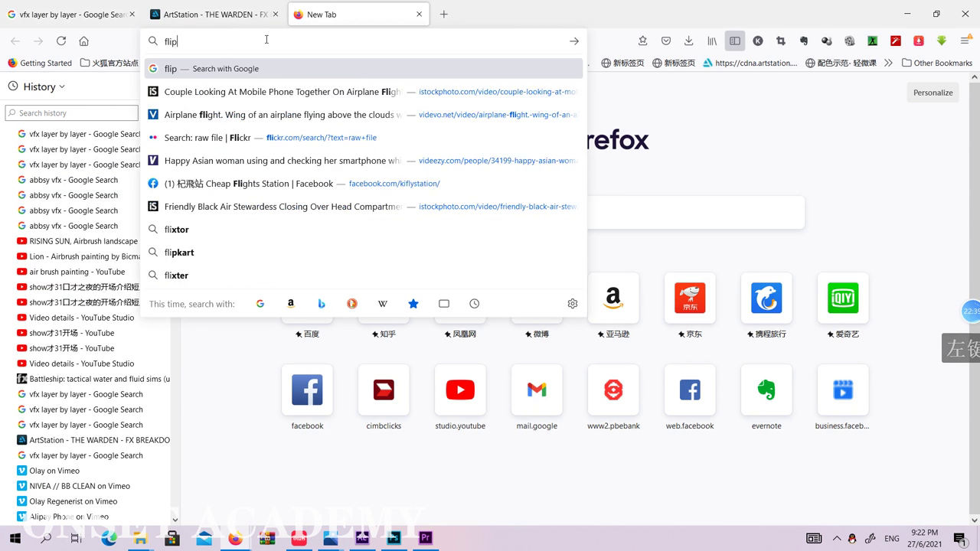
text(ping)
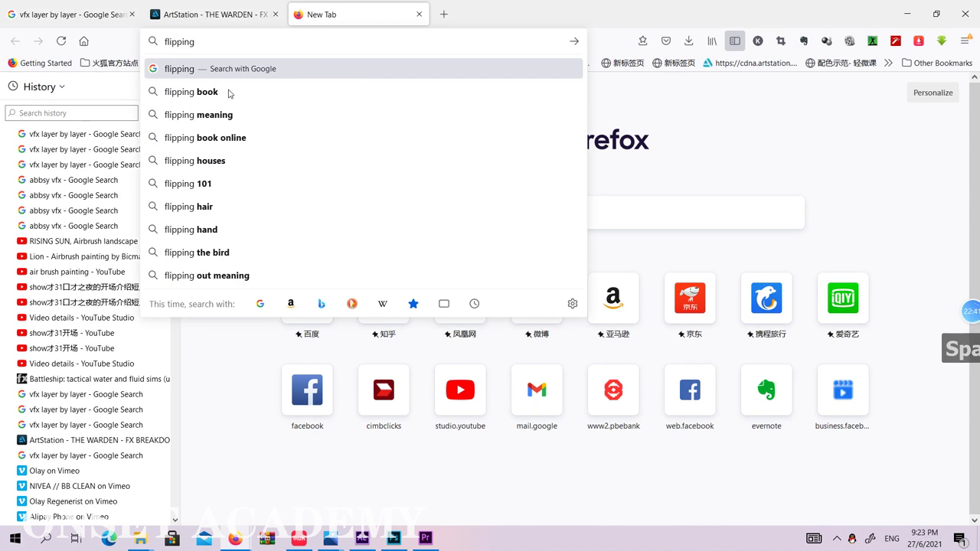
click(220, 95)
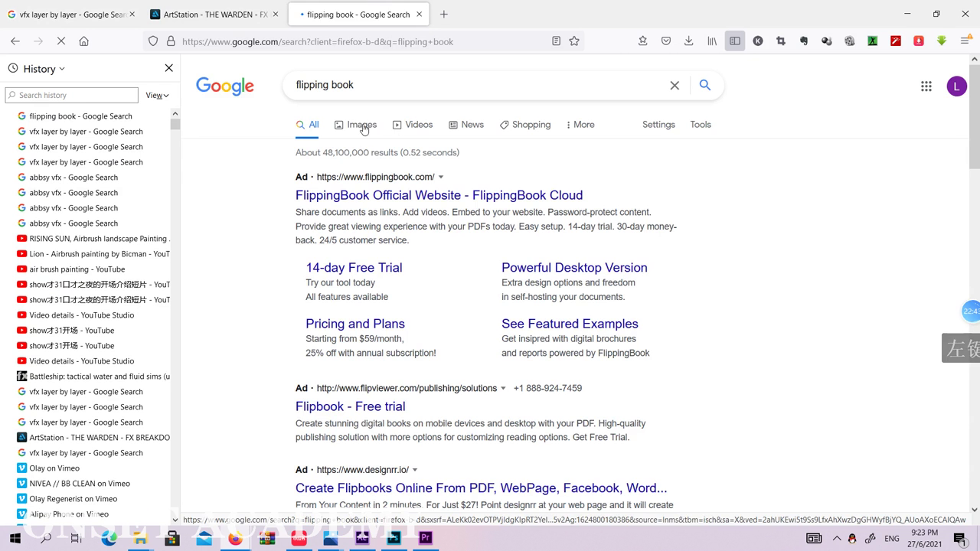
click(360, 124)
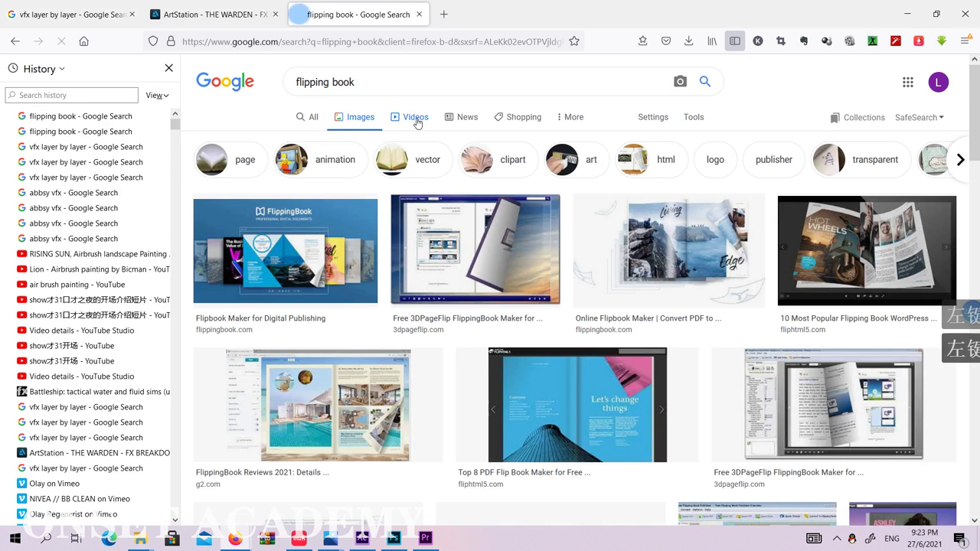
click(417, 119)
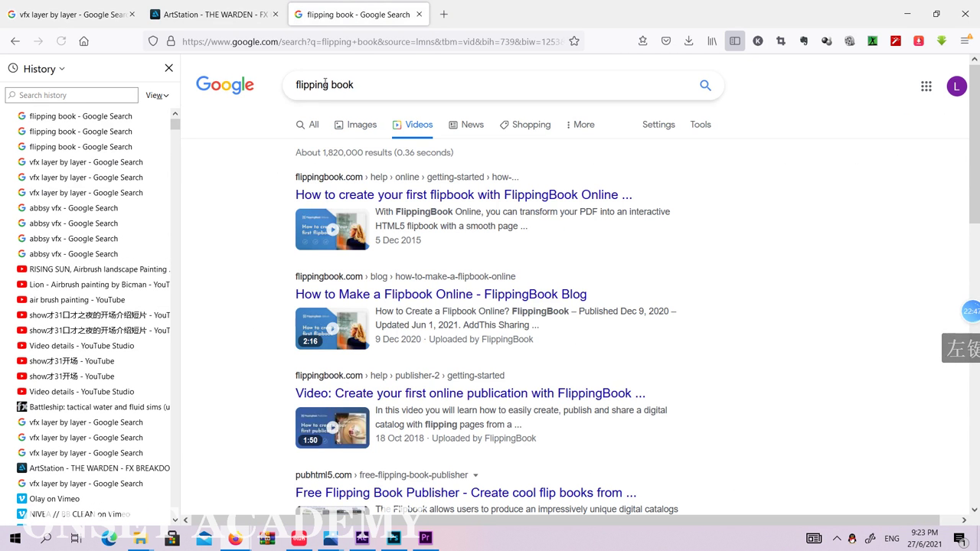
Refine the video search to "book flipping animation"
click(331, 84)
text(animatiopm)
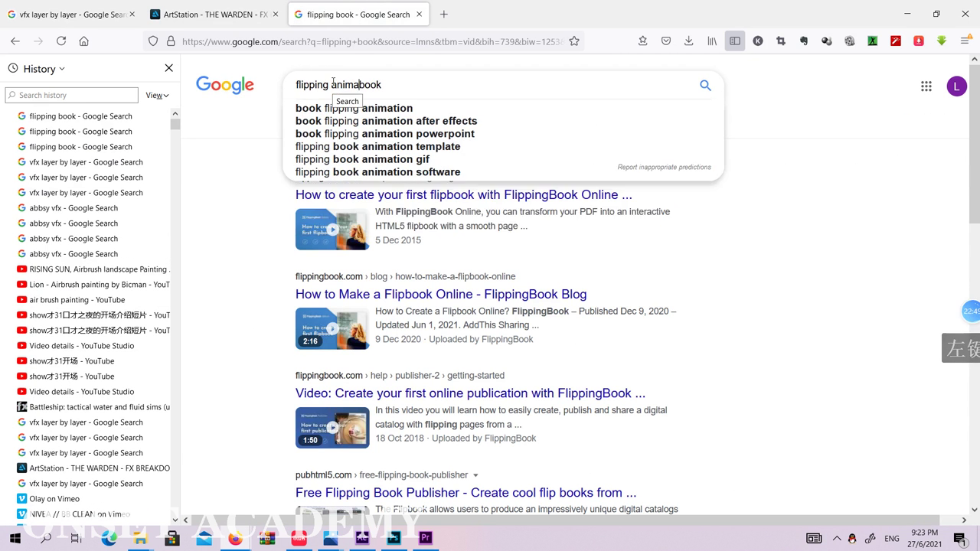
click(360, 109)
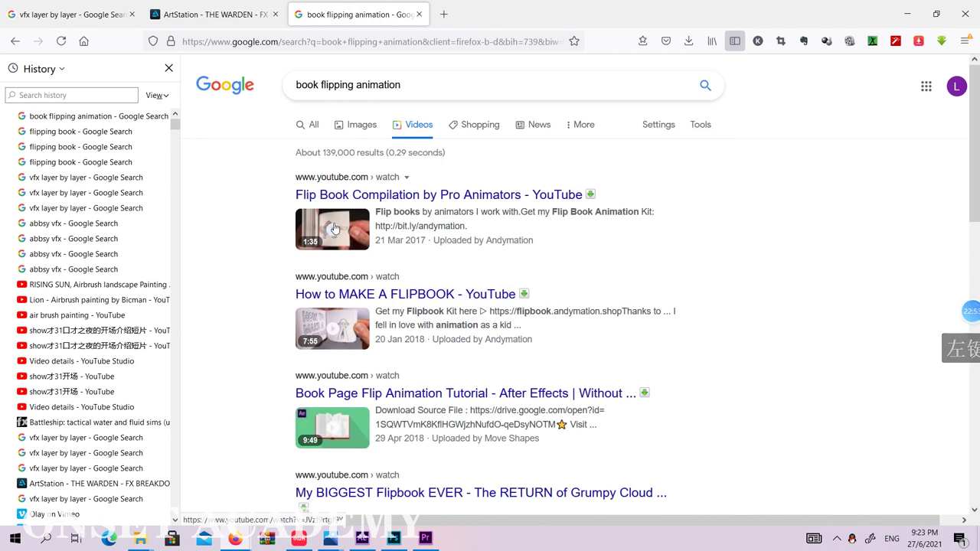
Play the beginning of the YouTube video "Flip Book Compilation by Pro Animators", skipping the ad, and pause it
click(334, 227)
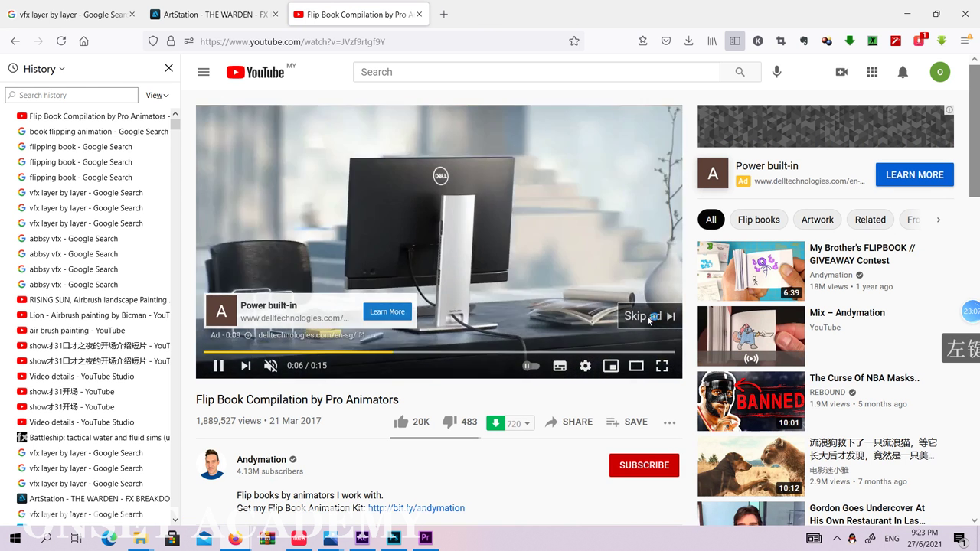
click(650, 328)
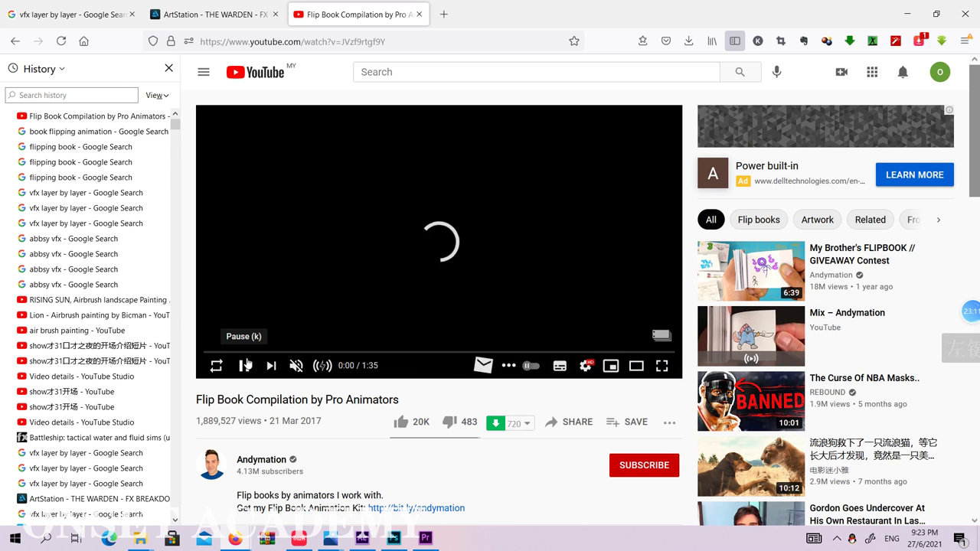
click(245, 366)
click(245, 368)
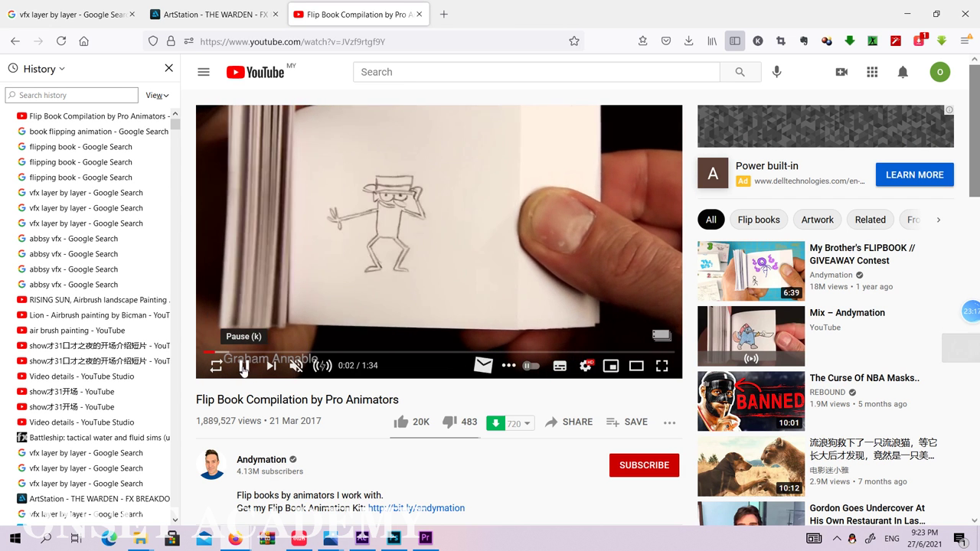
click(244, 366)
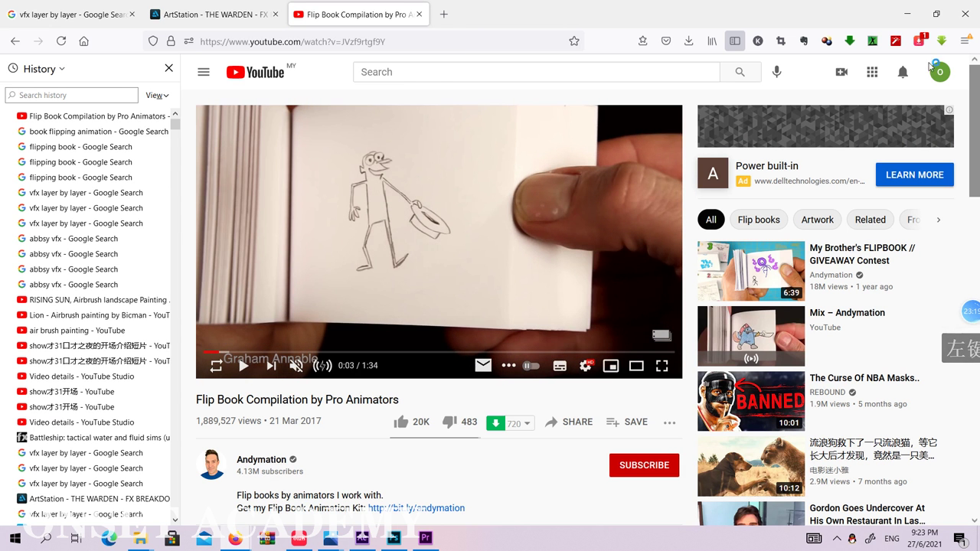
Leave the browser, compare the PSD in Photoshop with Sequence 02 in Premiere Pro, and return to After Effects
click(907, 14)
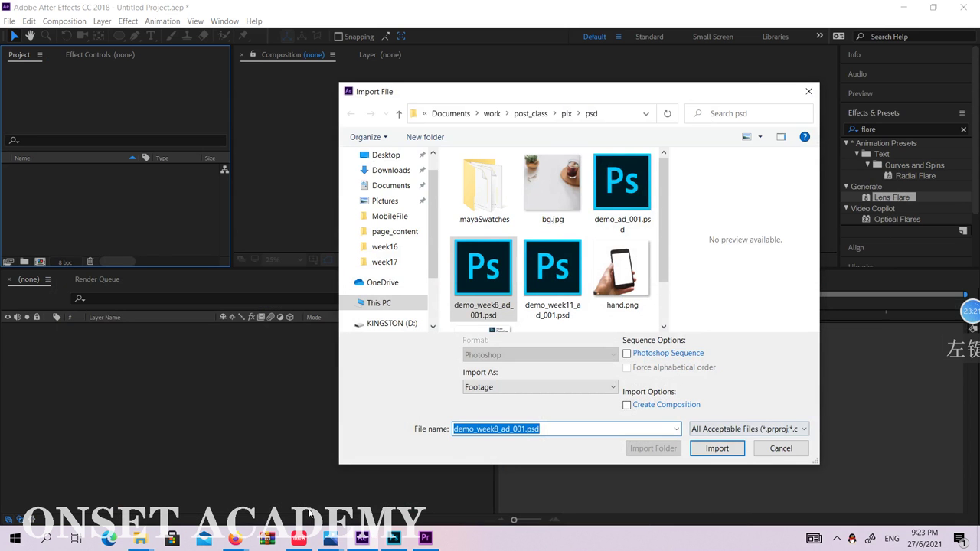
click(390, 540)
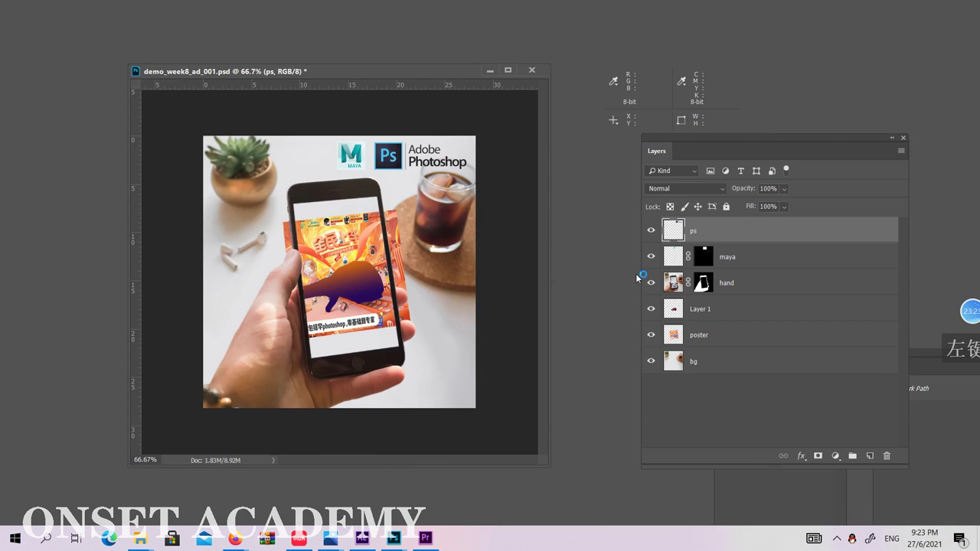
click(420, 538)
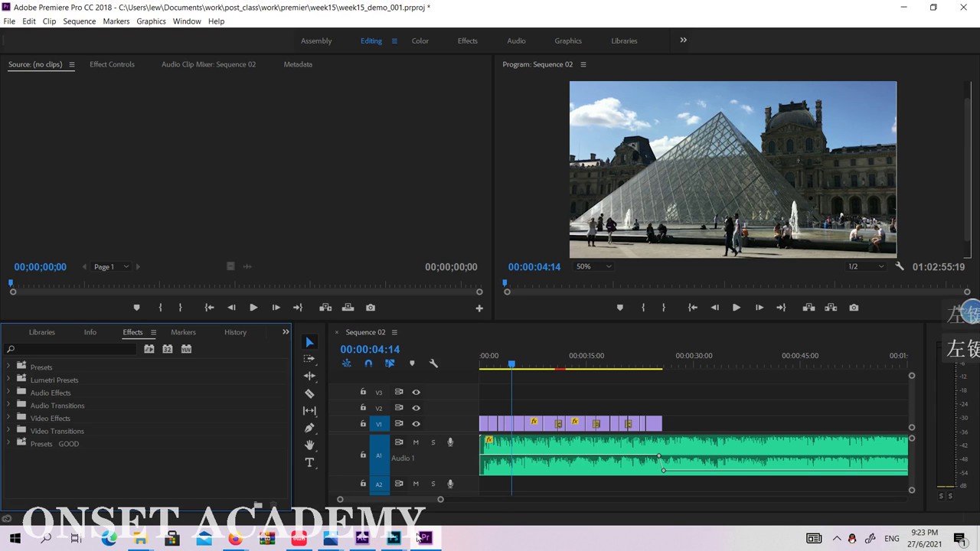
click(364, 538)
Import demo_week8_ad_001.psd as a Photoshop Sequence, using Composition - Retain Layer Sizes with Editable Layer Styles
click(640, 360)
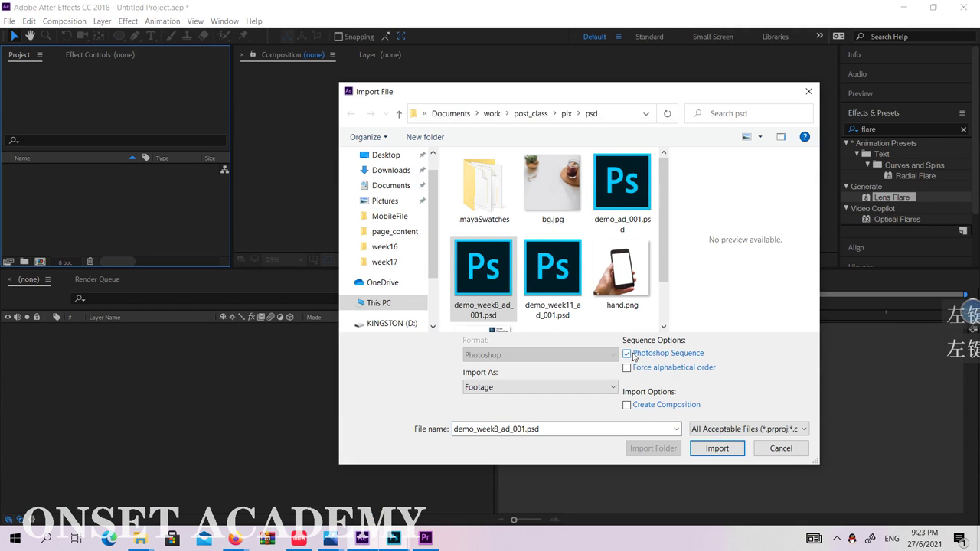
click(718, 458)
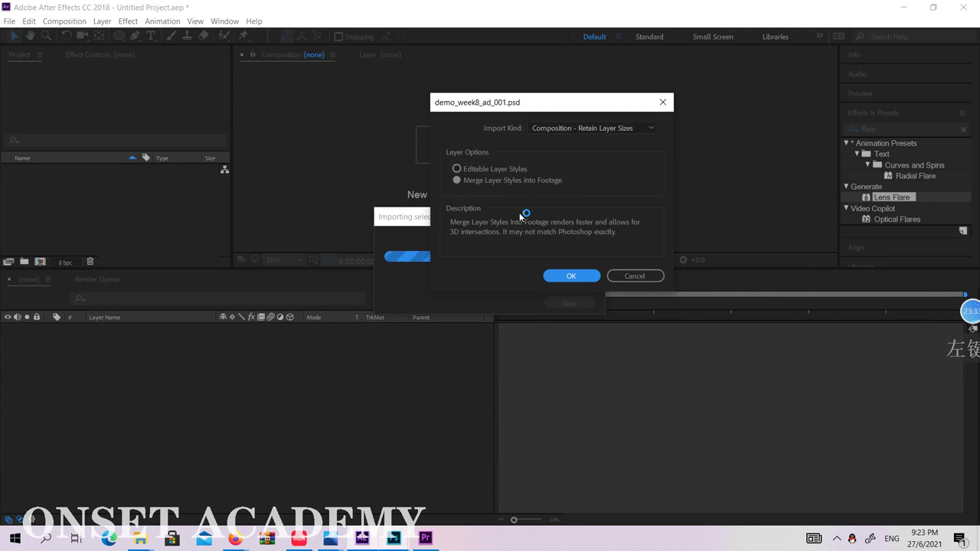
click(465, 173)
click(573, 276)
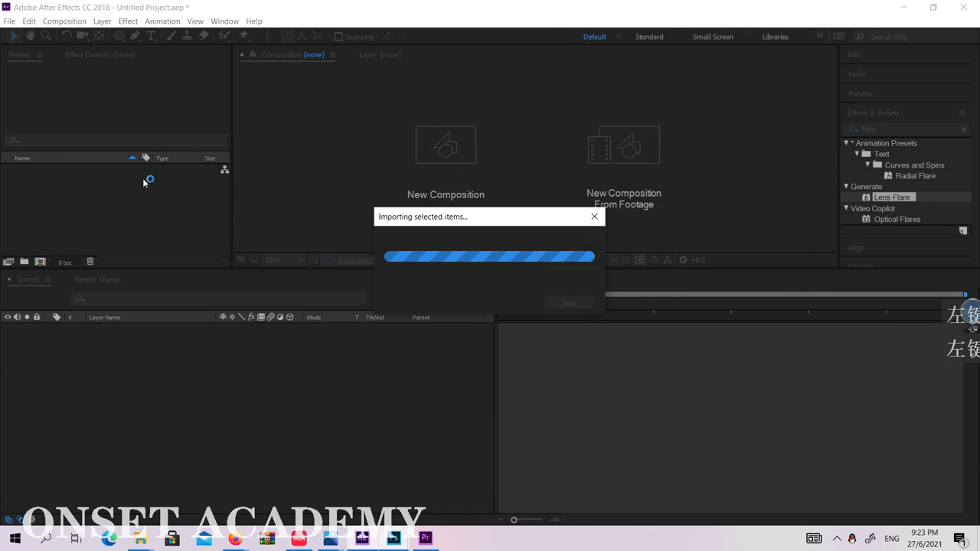
Open the newly imported composition and examine the ps, maya, Layer 1 and poster layers in its timeline
double_click(81, 171)
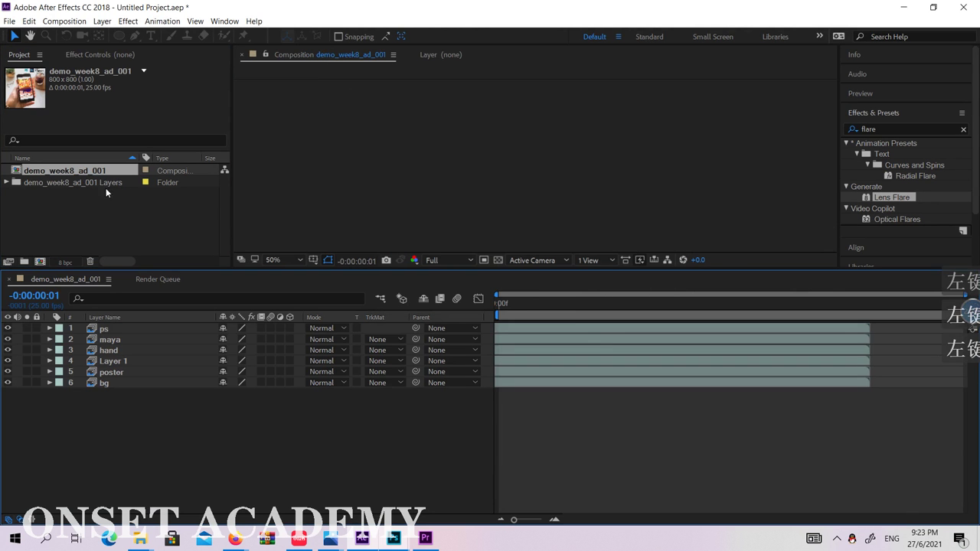
click(108, 330)
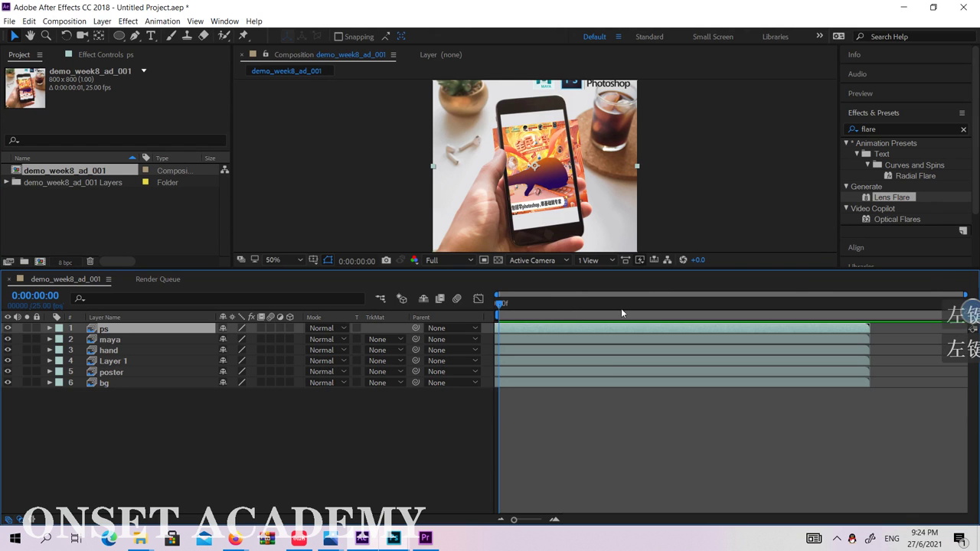
click(119, 341)
click(120, 331)
click(120, 340)
click(115, 360)
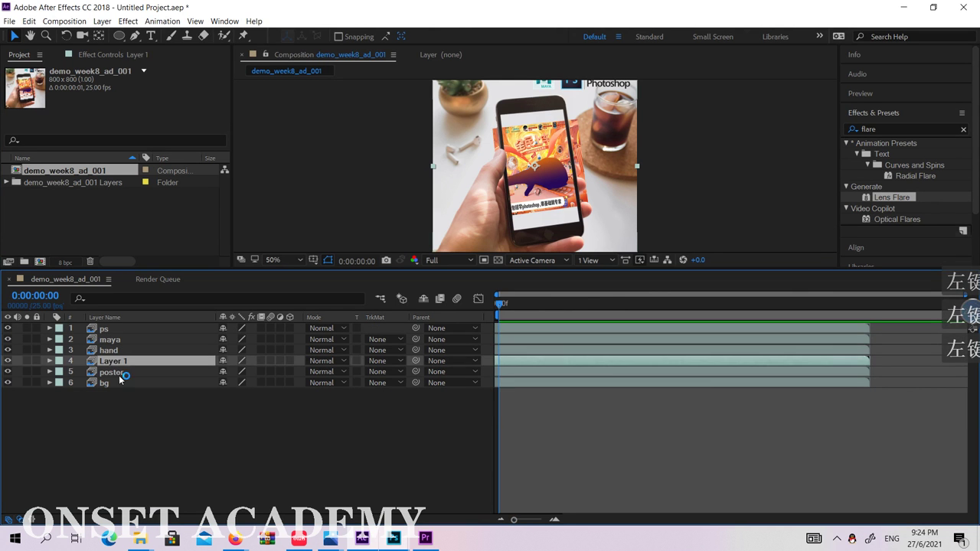
click(120, 374)
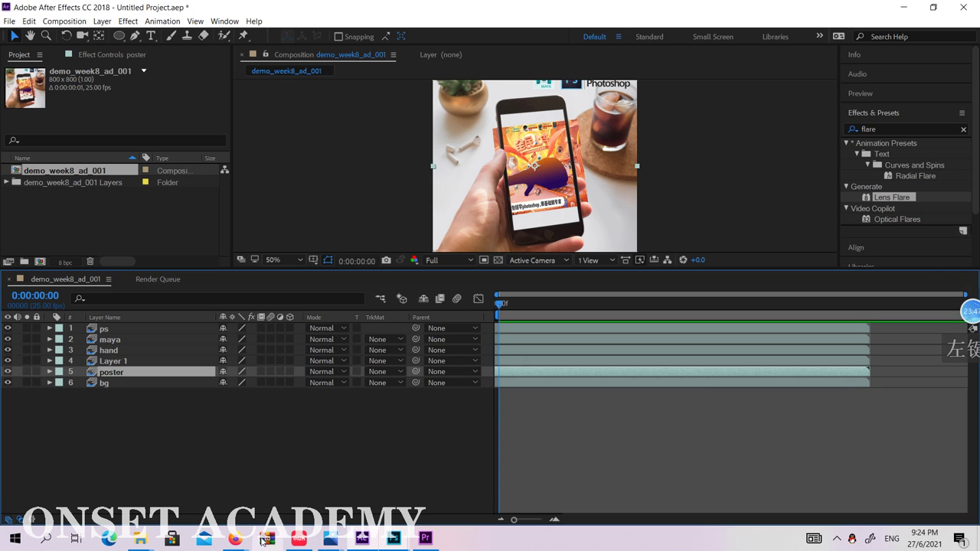
Switch to the browser, play a moment of "Flip Book Compilation by Pro Animators", and return to After Effects
mouse_move(263, 540)
click(632, 441)
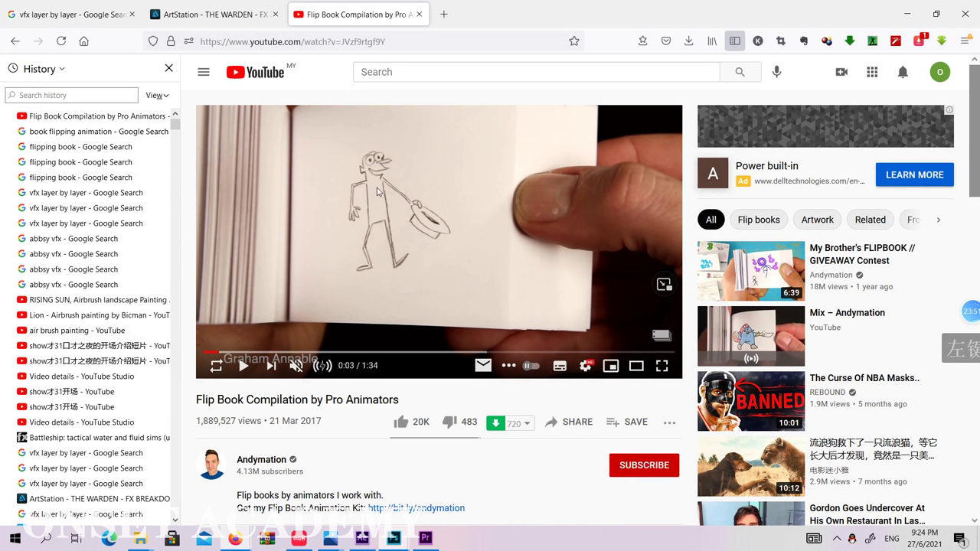
click(242, 366)
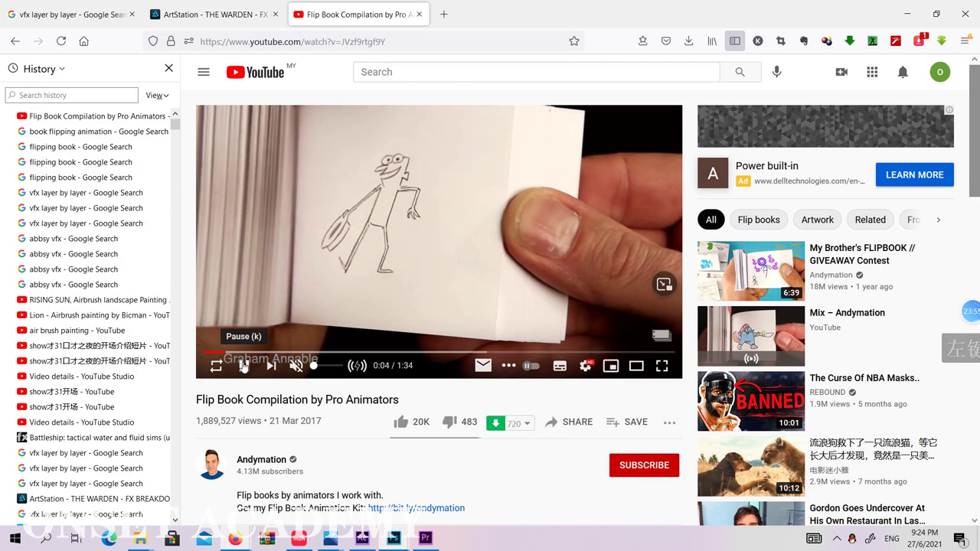
key(alt+Tab)
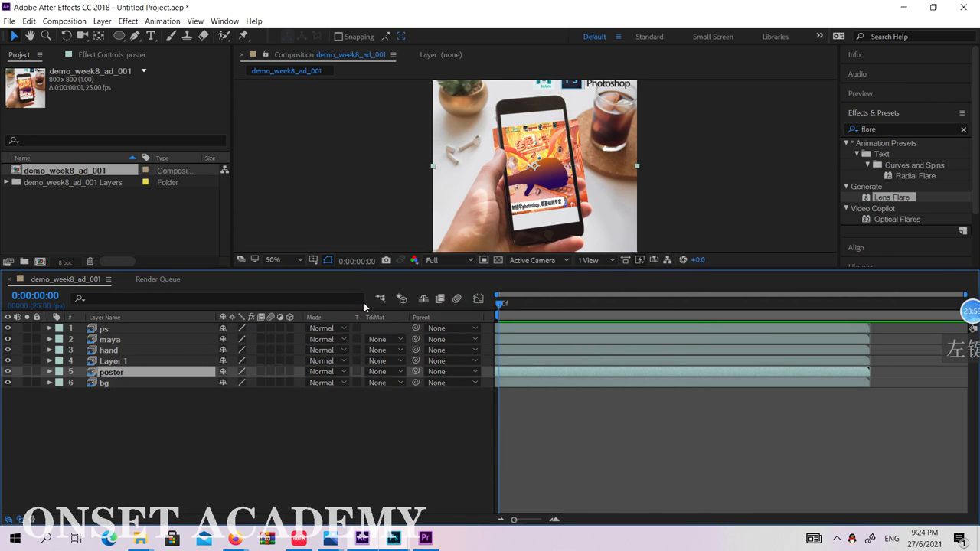
Delete the demo_week8_ad_001 composition and its demo_week8_ad_001 Layers folder from the project
drag(88, 208, 94, 168)
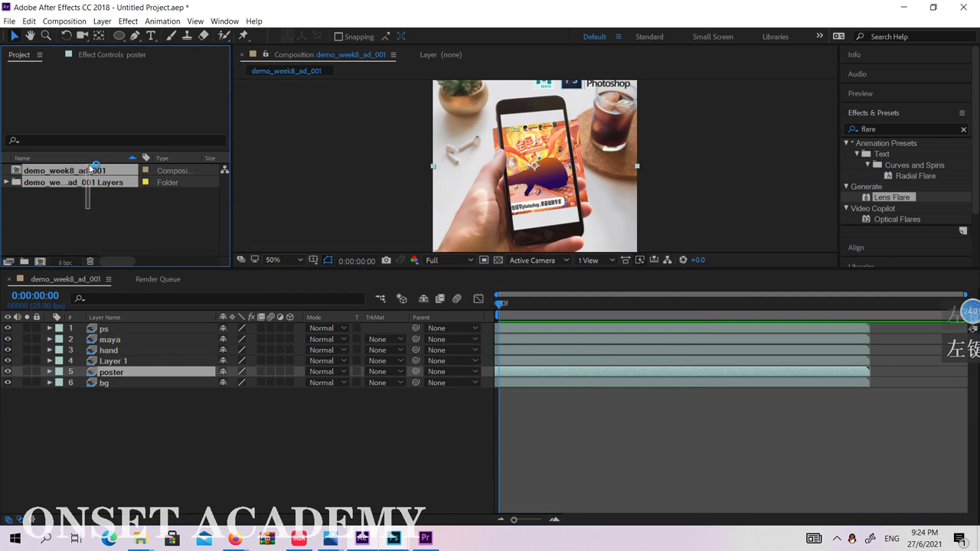
key(Delete)
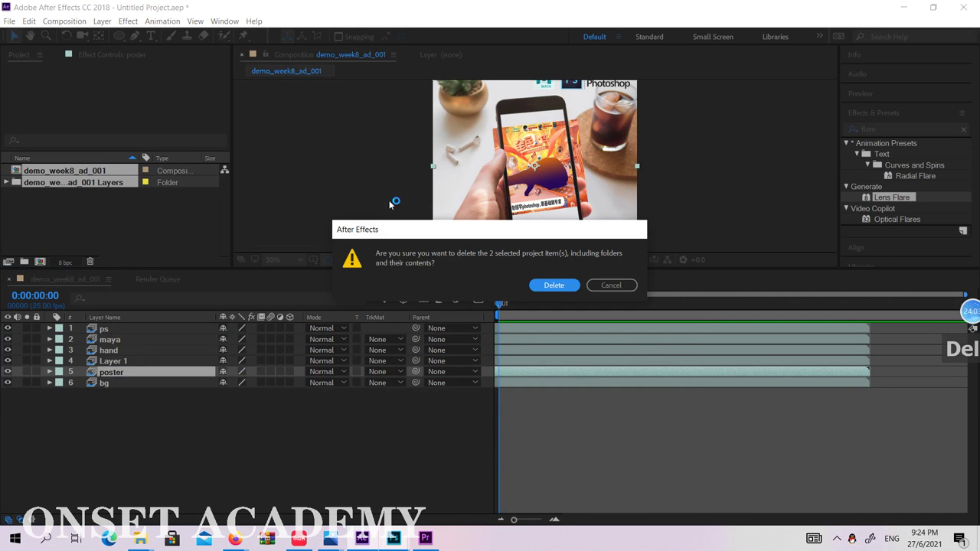
click(554, 286)
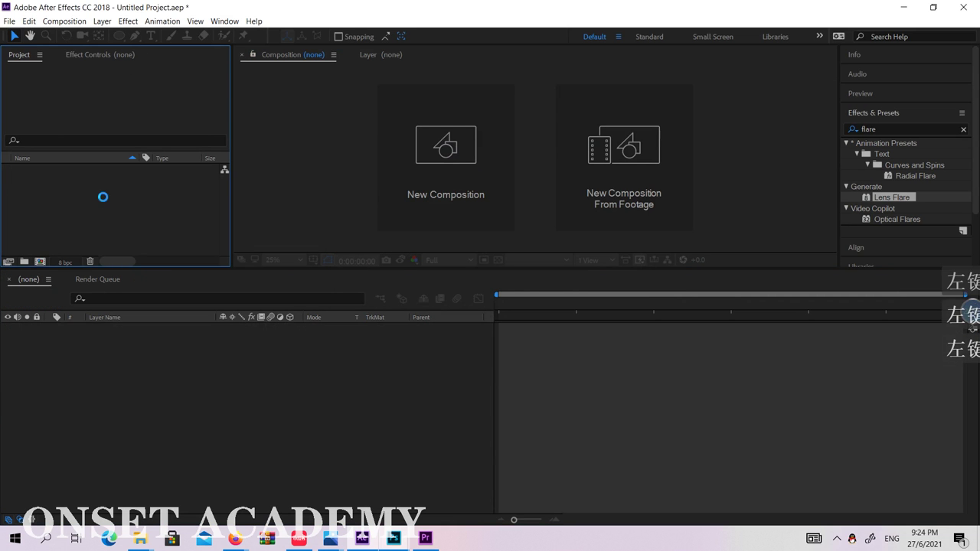
Import demo_week8_ad_001.psd without the Photoshop Sequence option, as Composition - Retain Layer Sizes with Editable Layer Styles
double_click(216, 165)
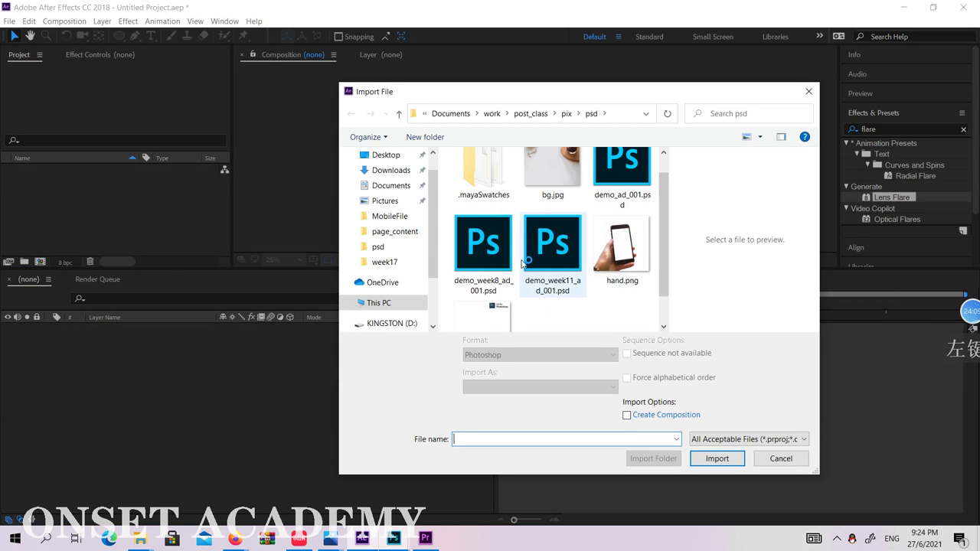
click(489, 258)
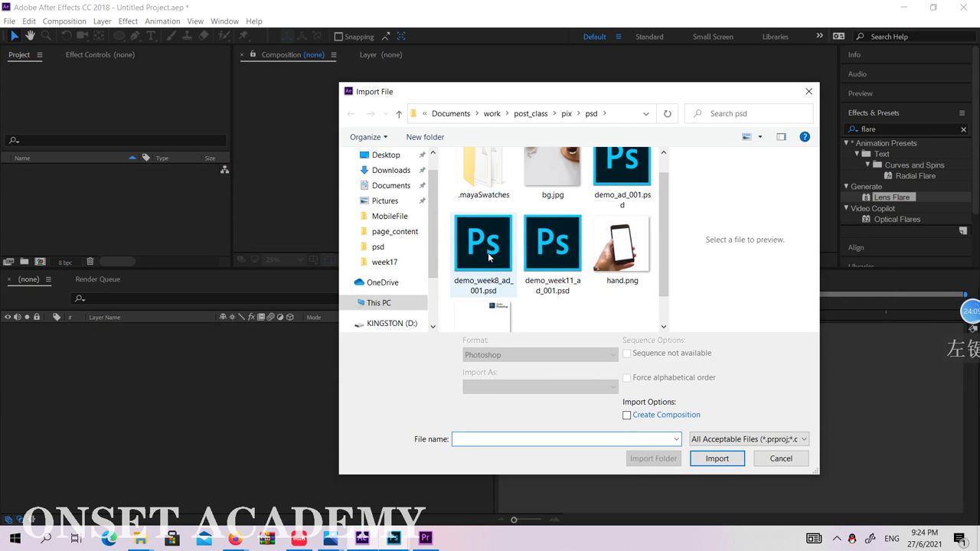
click(705, 448)
click(545, 391)
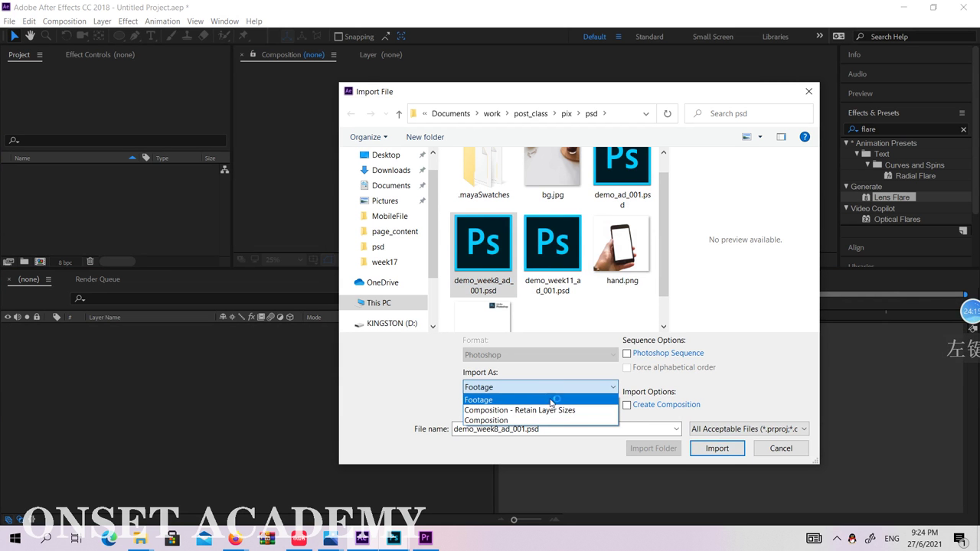
click(751, 383)
click(717, 448)
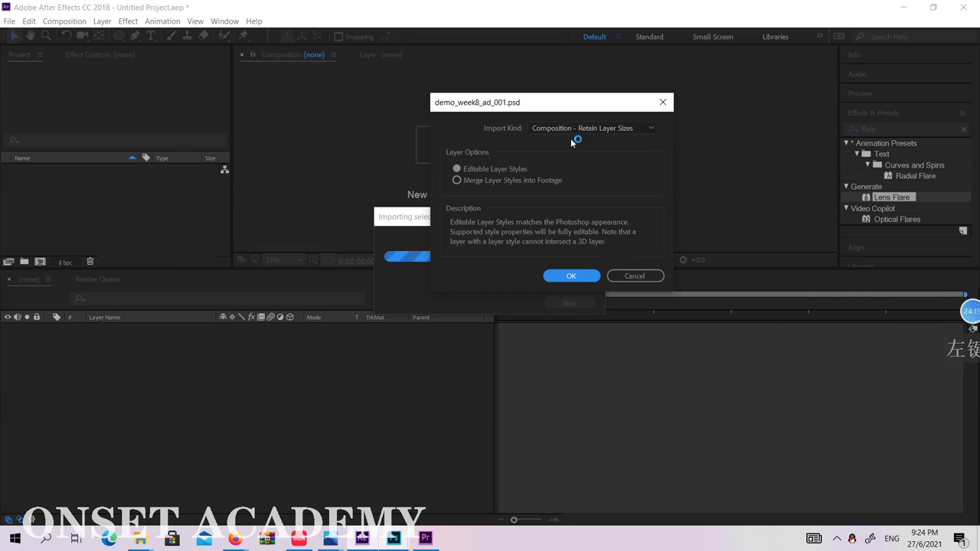
click(587, 272)
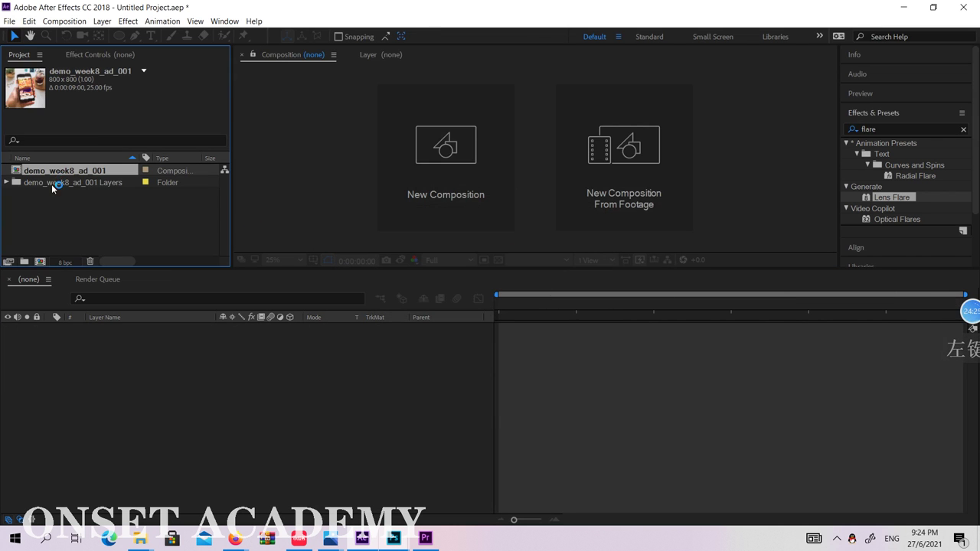
Expand the imported Layers folder, open the demo_week8_ad_001 composition and inspect its ps, maya and bg layers
click(6, 183)
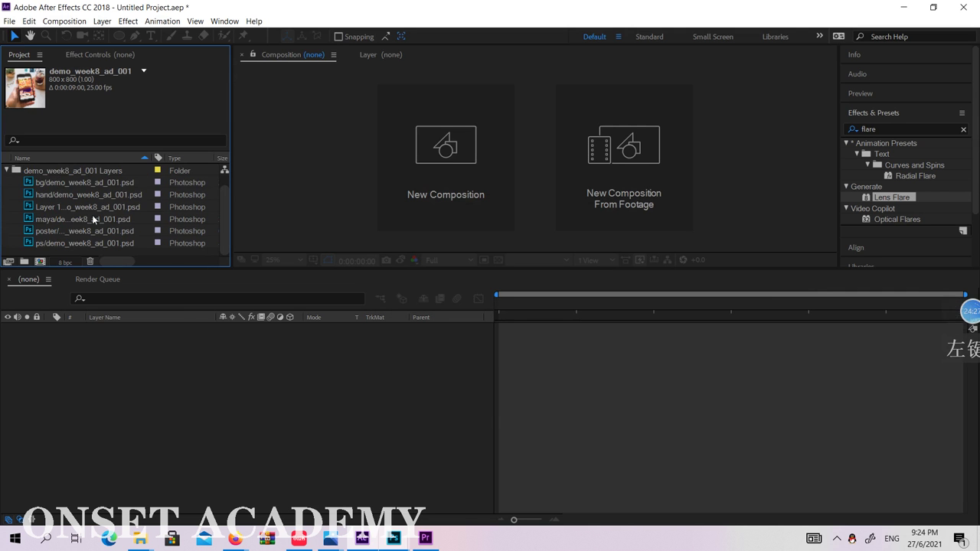
scroll(92, 184, up, 1)
double_click(92, 172)
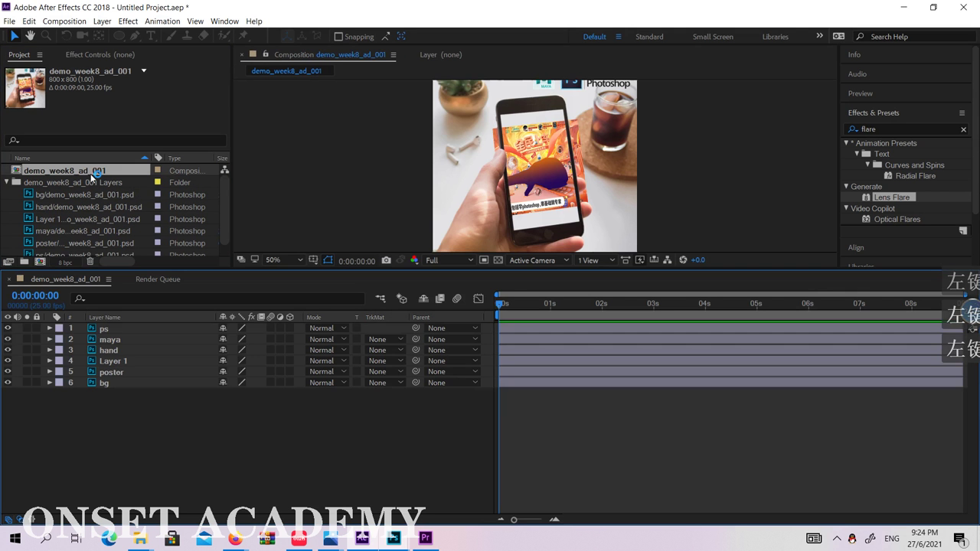
click(114, 328)
click(112, 339)
click(108, 383)
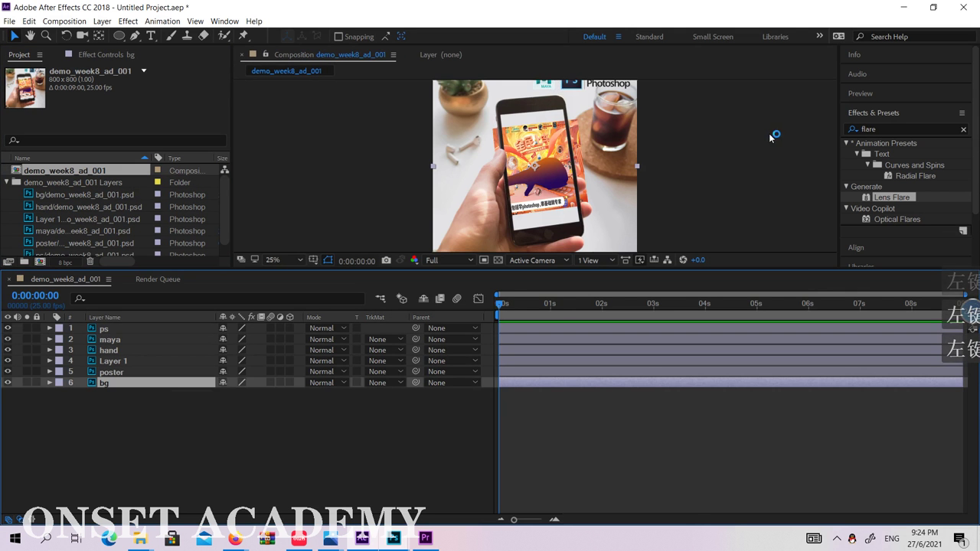
scroll(712, 152, down, 1)
click(694, 156)
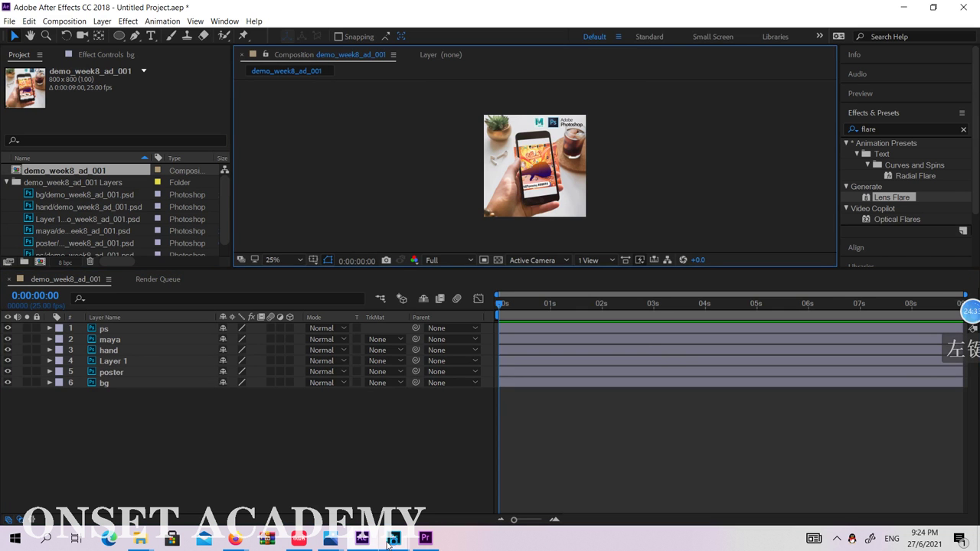
Check Photoshop for comparison, return to After Effects and scrub through the demo_week8_ad_001 composition's timeline
mouse_move(390, 540)
click(465, 484)
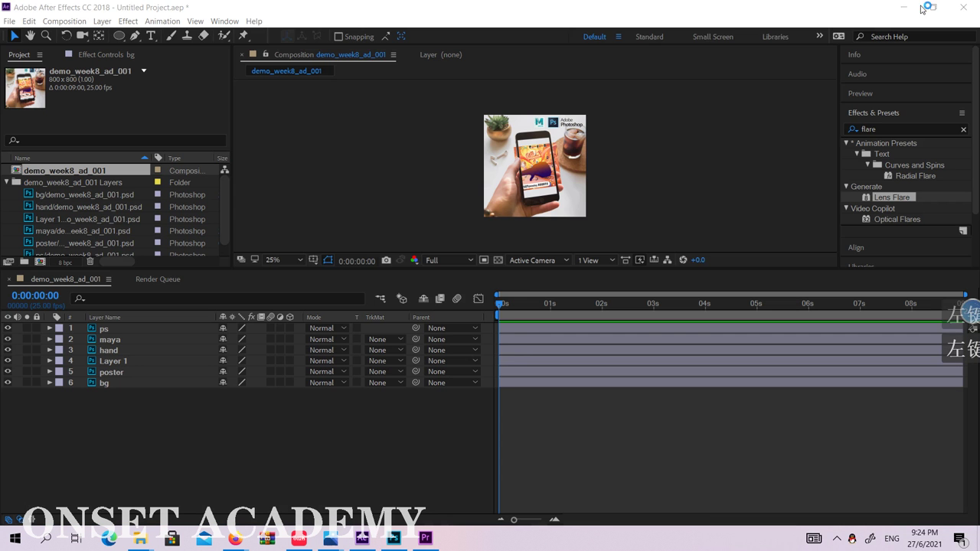
click(901, 7)
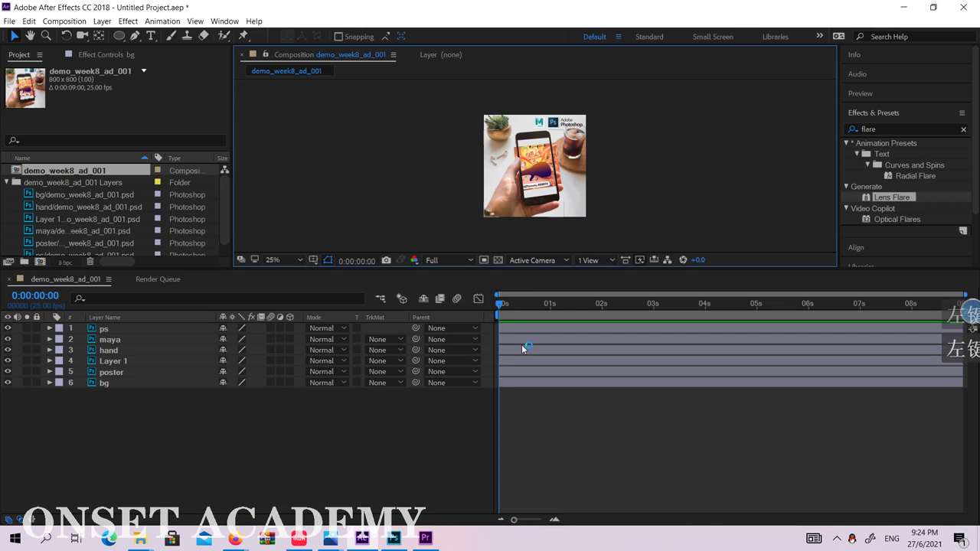
click(503, 307)
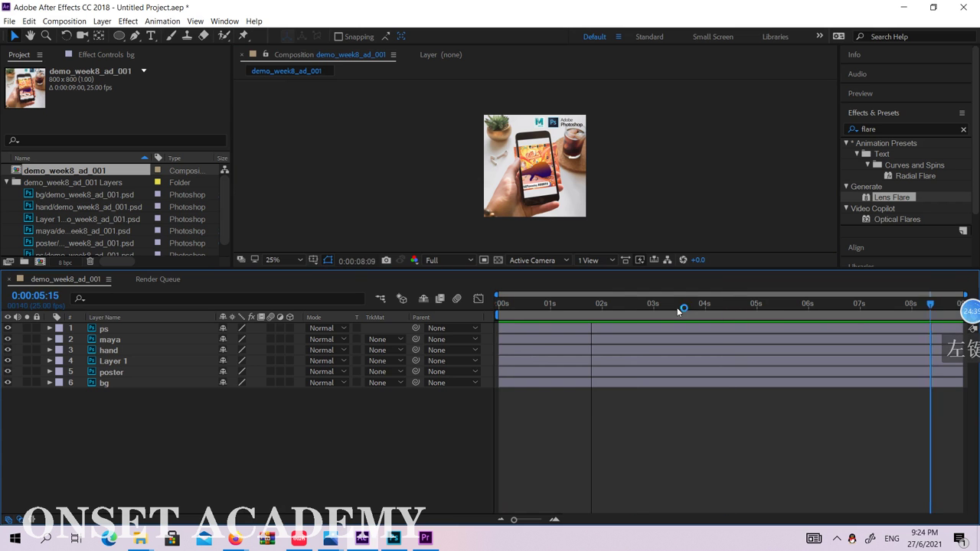
Scrub through Sequence 02 in Premiere Pro, then return to After Effects and scrub the composition for comparison
click(426, 538)
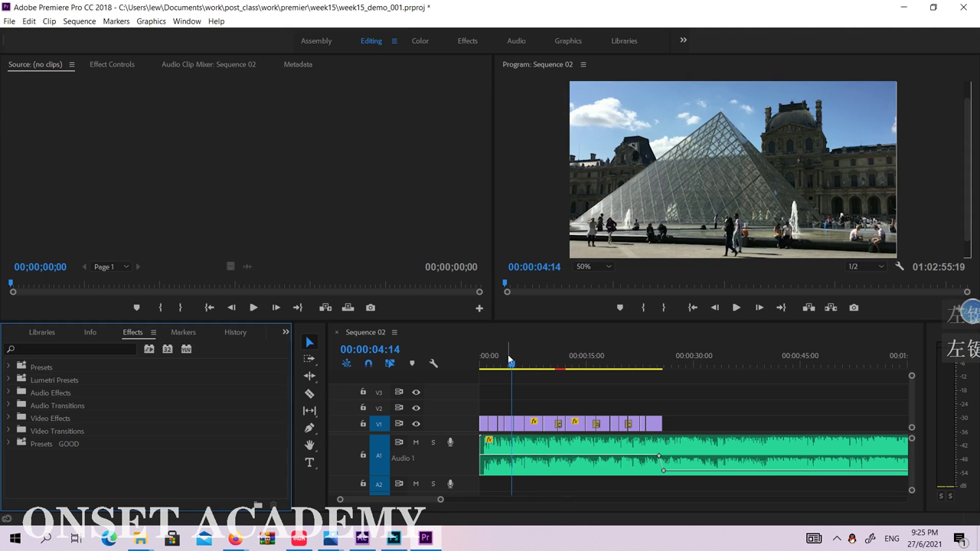
click(476, 369)
drag(477, 372, 618, 360)
click(904, 7)
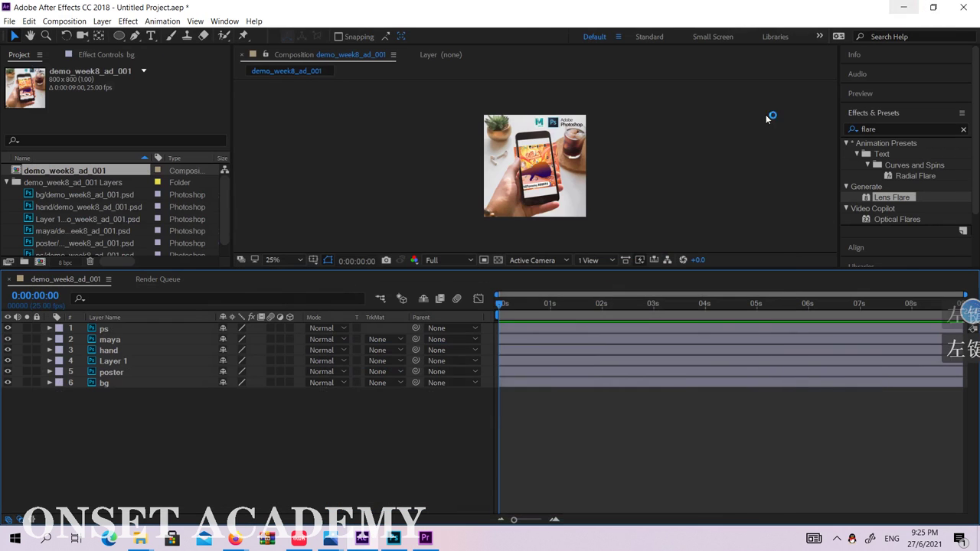
drag(505, 309, 469, 277)
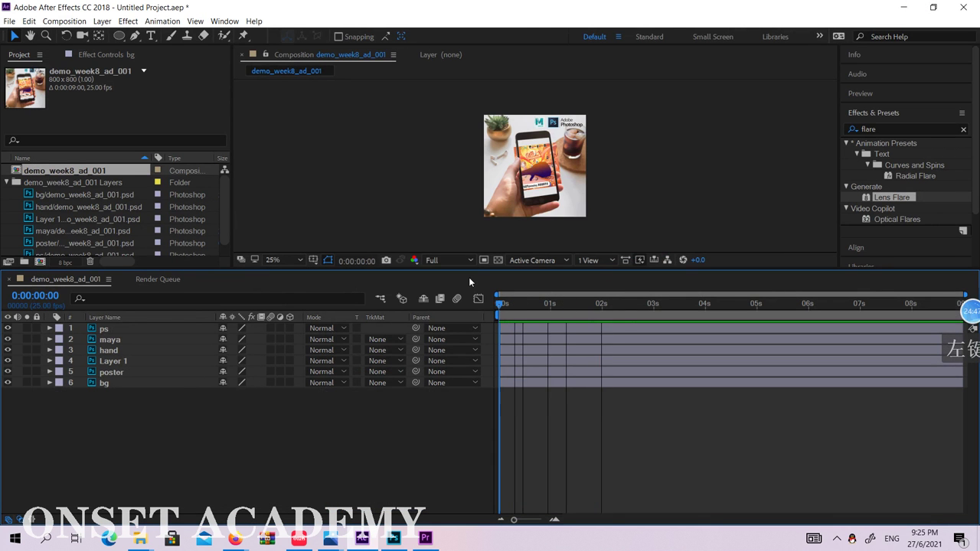
Select the ps layer, magnify the composition view to 50%, and enlarge the viewer so the whole image fits
click(106, 329)
scroll(617, 145, up, 1)
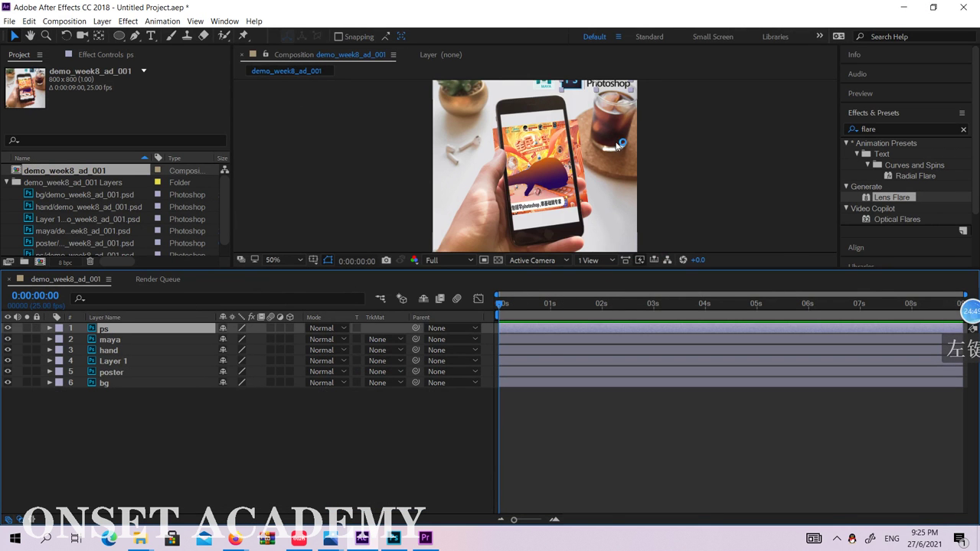
drag(540, 268, 524, 366)
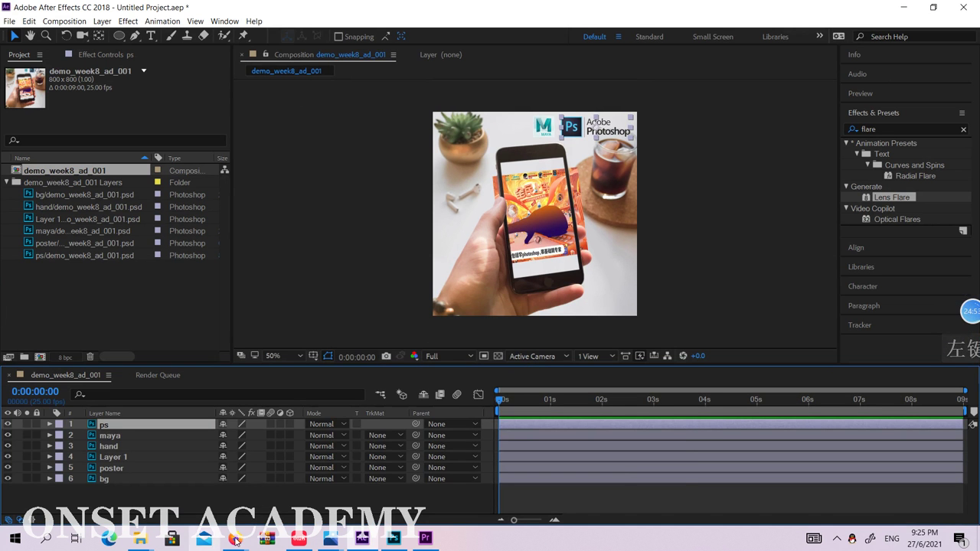
mouse_move(235, 540)
click(88, 456)
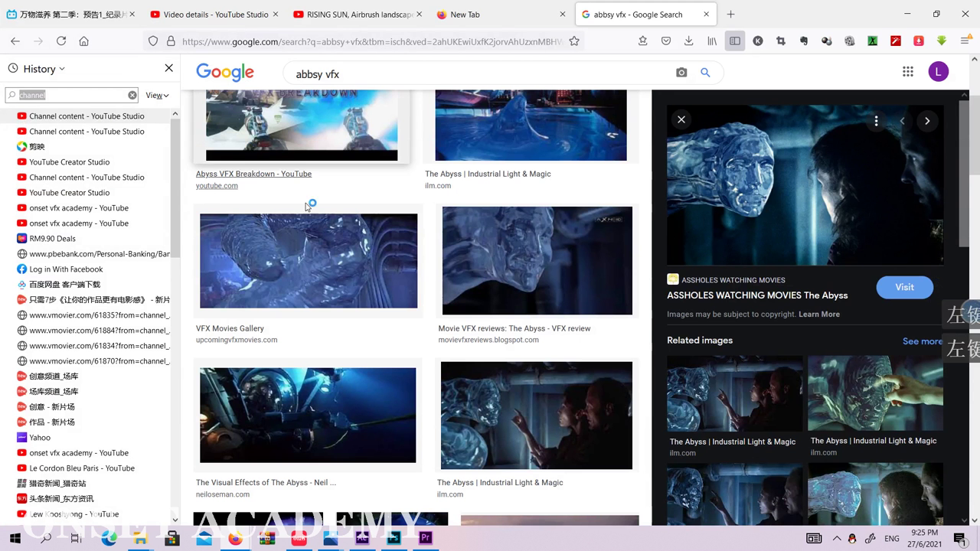
click(187, 10)
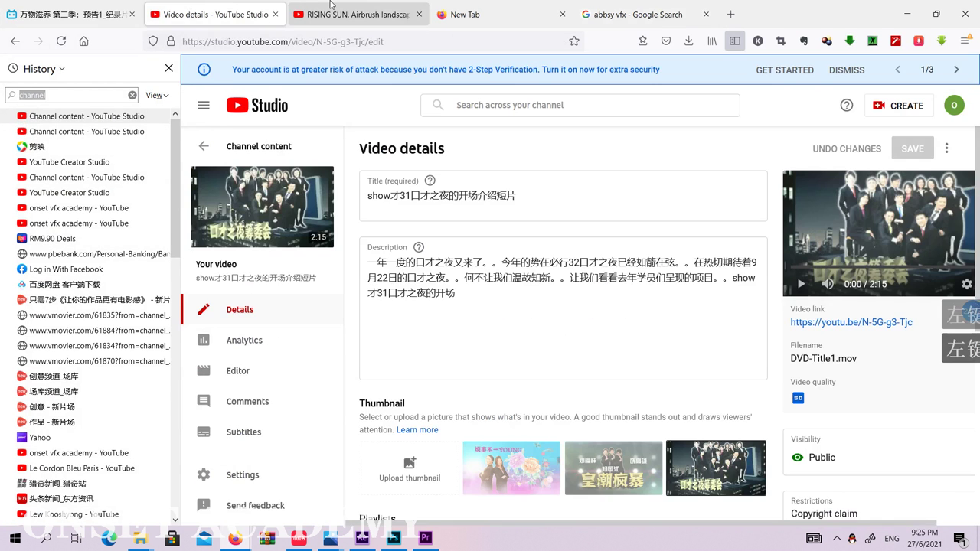
click(235, 540)
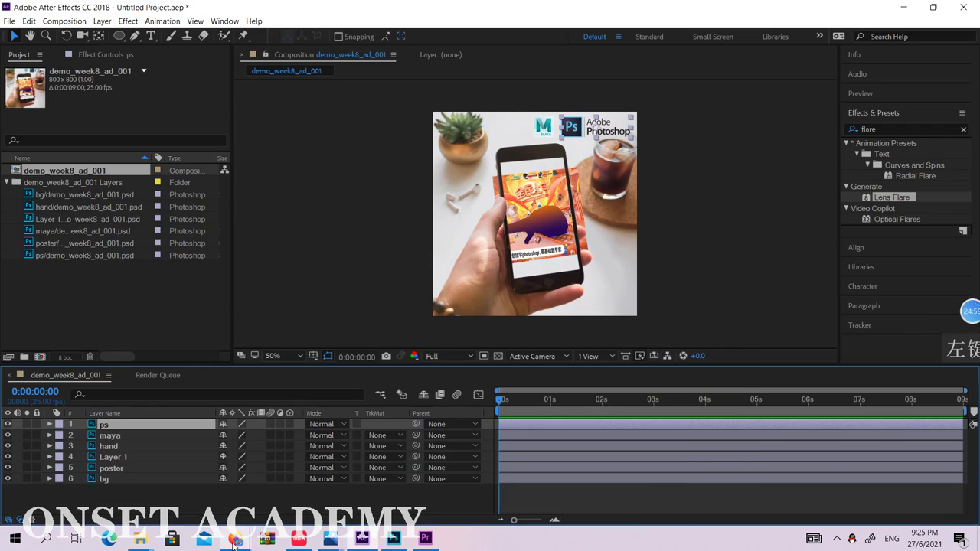
Play the opening of the YouTube video "青运总会口才圈第31期基础班" in full screen, pause it, and return to After Effects
mouse_move(235, 540)
click(460, 451)
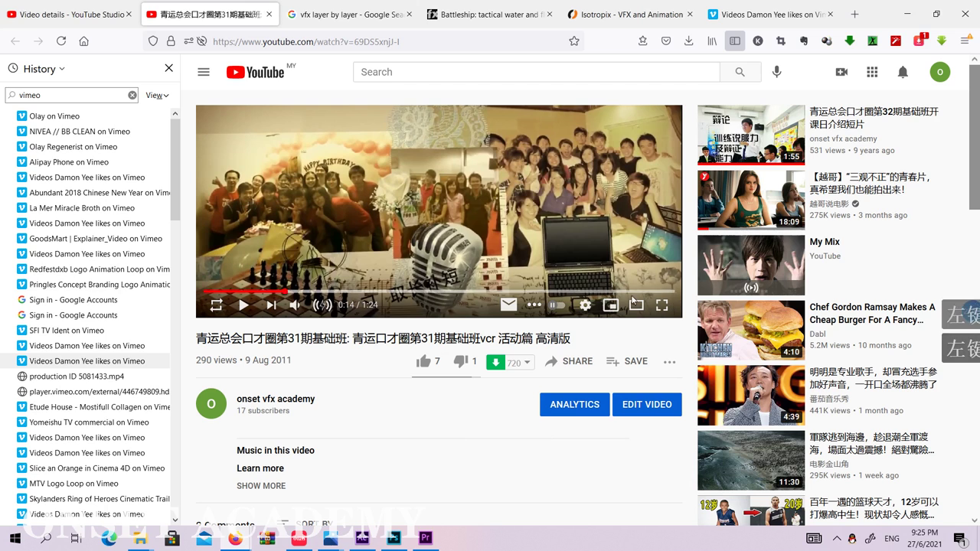
click(662, 305)
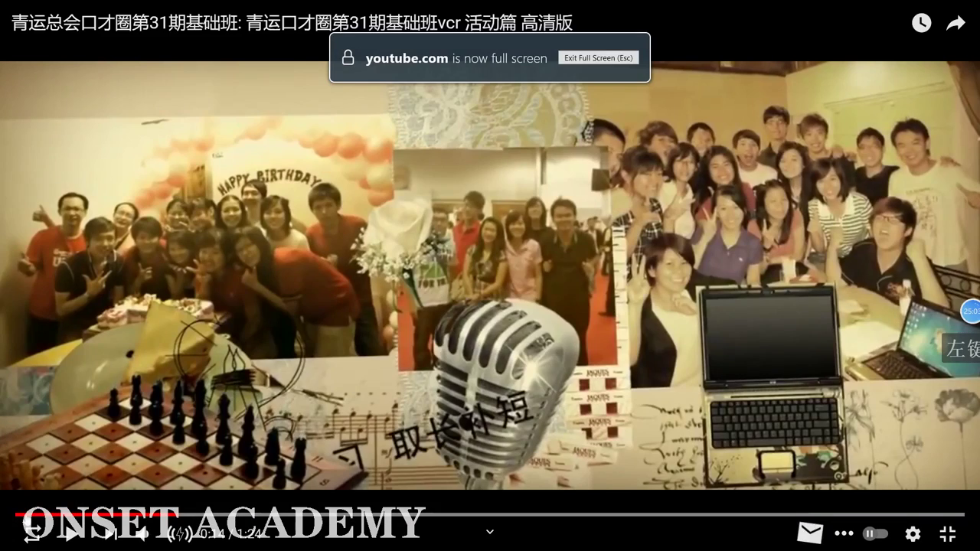
click(66, 540)
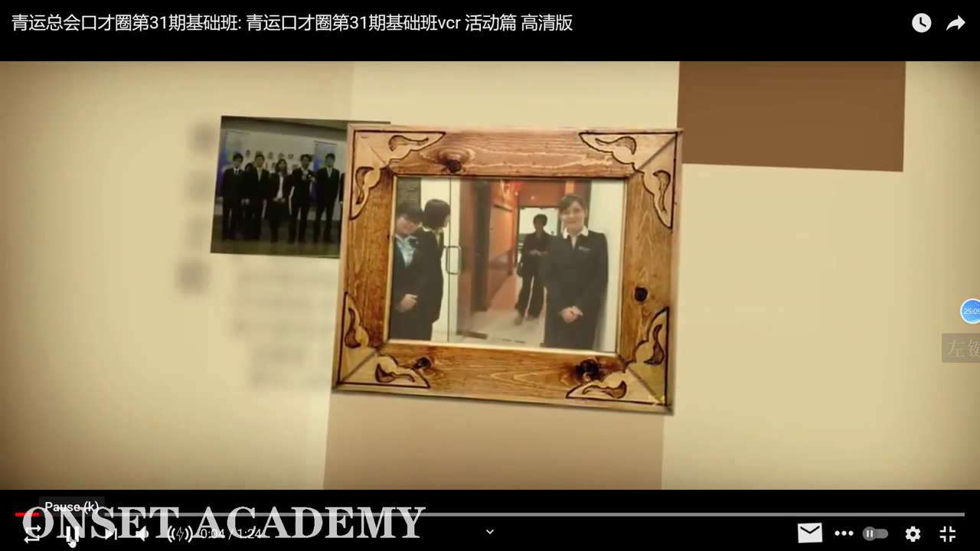
click(71, 539)
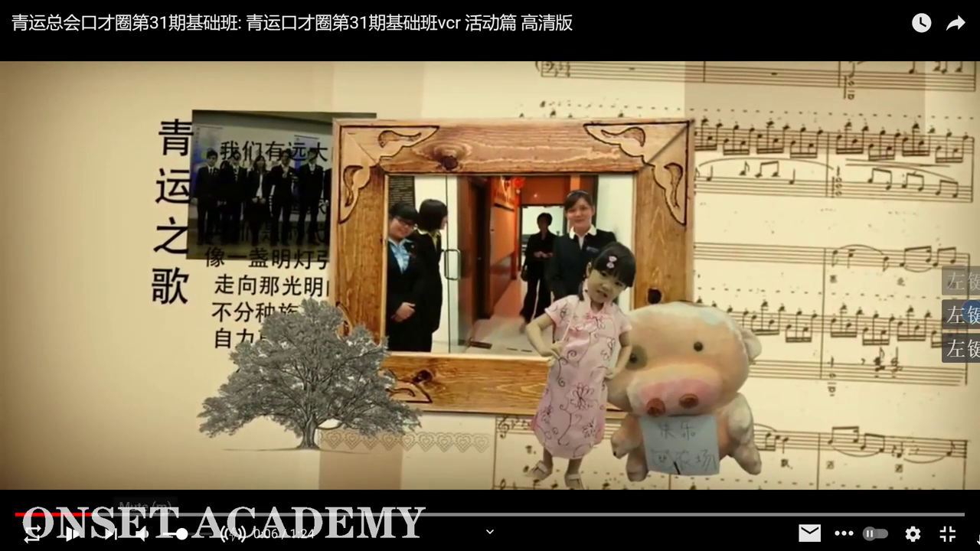
click(949, 534)
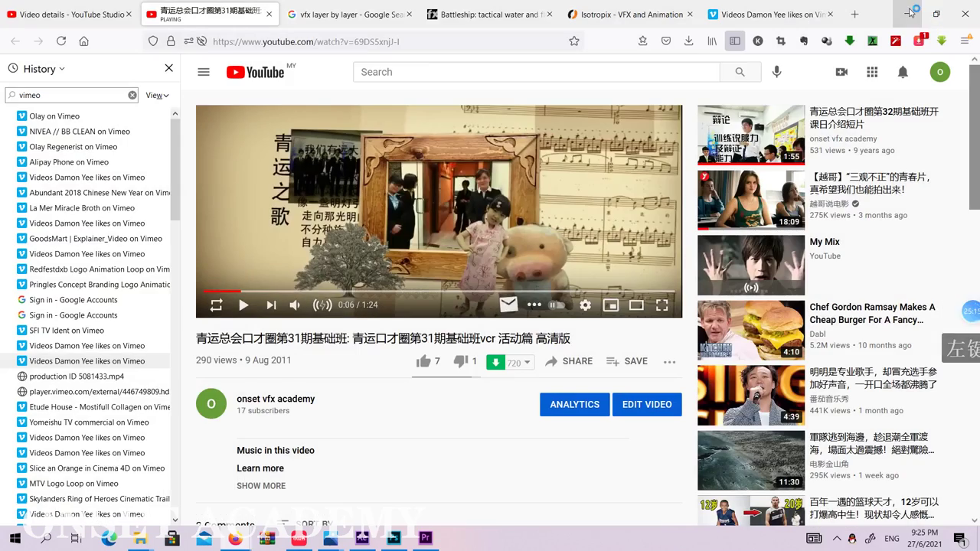
click(909, 13)
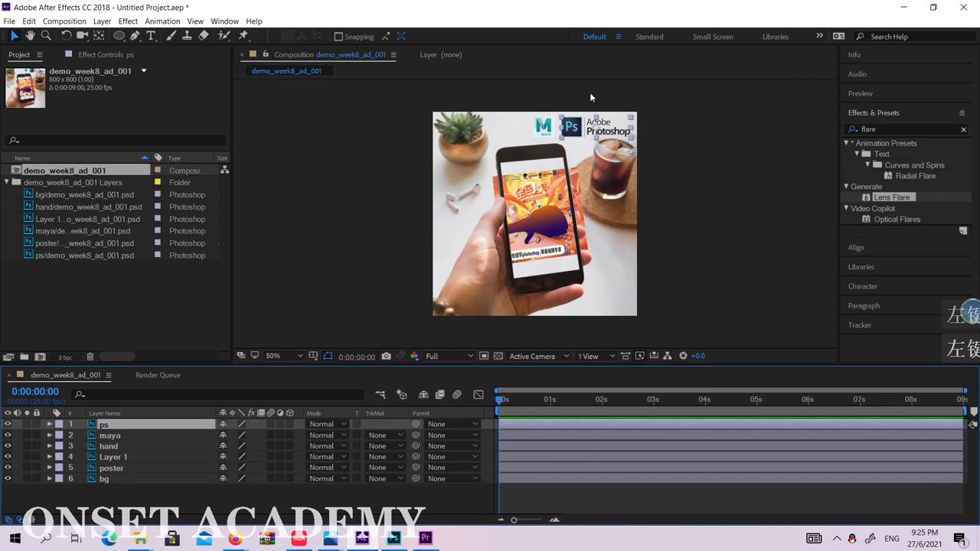
Enable Position keyframing on the ps layer at 0:00:03:24 to hold the logo's final placement
click(705, 402)
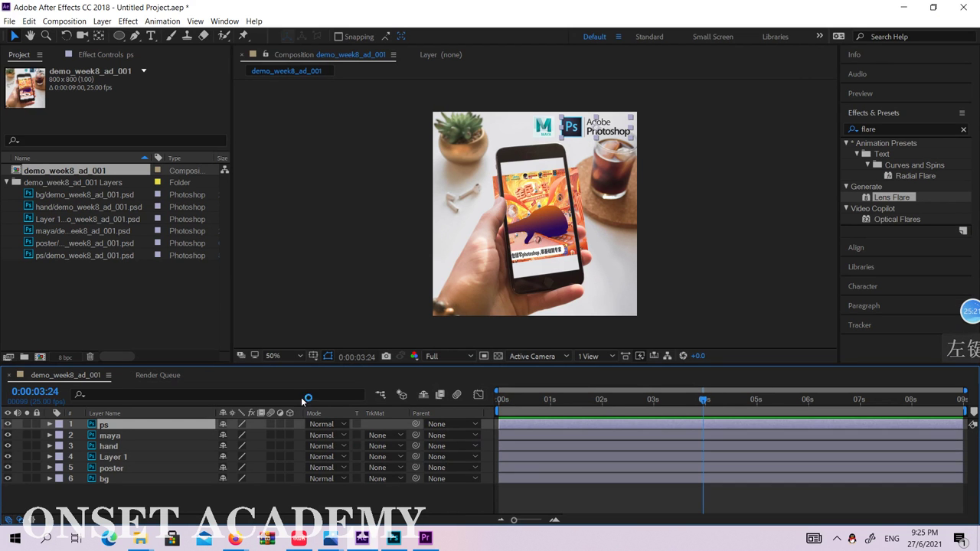
click(49, 425)
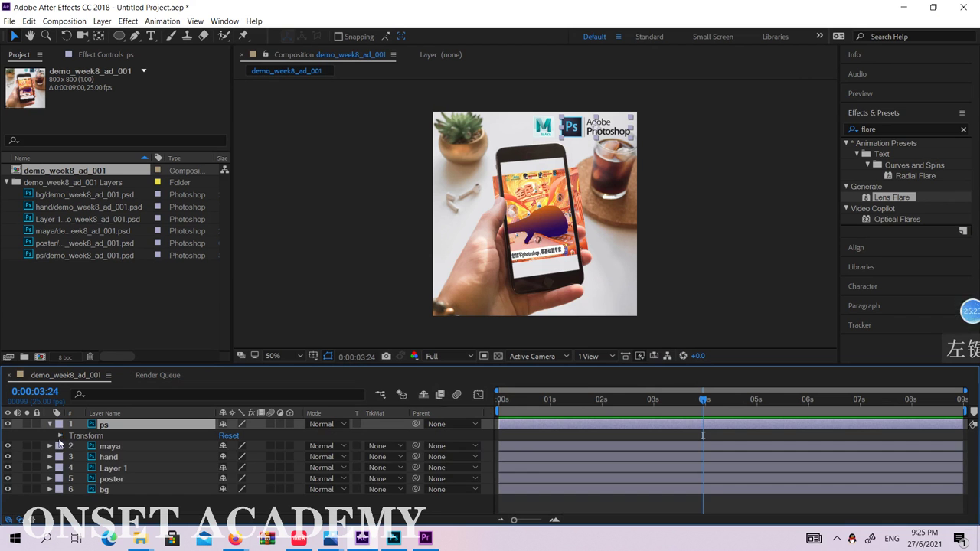
click(60, 436)
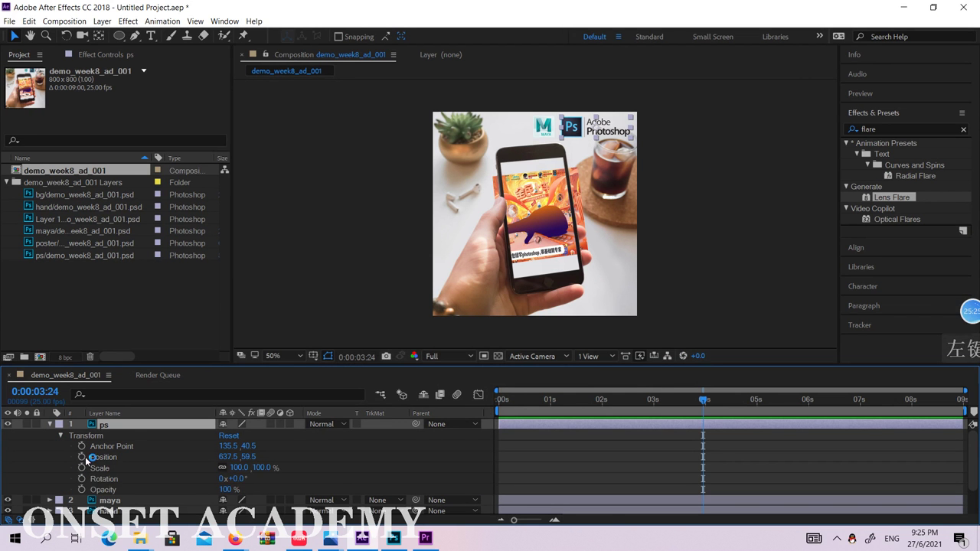
click(82, 457)
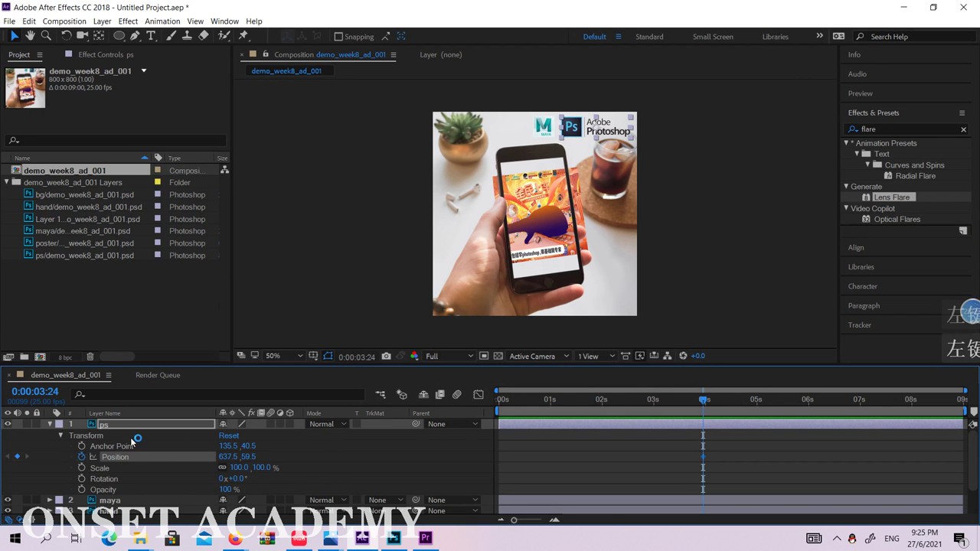
Move the ps logo horizontally off the canvas's right side at 0:00:01:23, and scrub to 0:00:03:24 to preview its slide-in
click(600, 401)
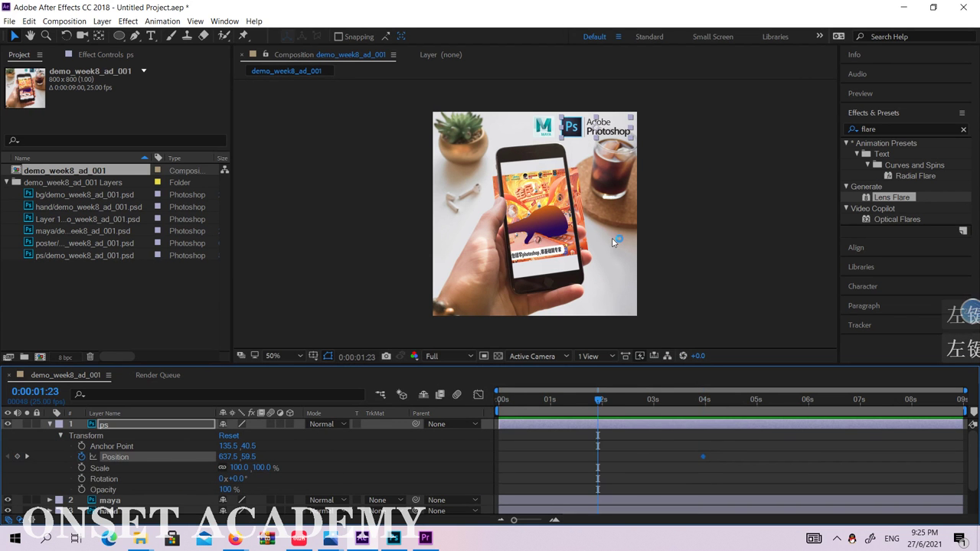
drag(600, 130, 766, 132)
click(602, 400)
drag(601, 401, 704, 401)
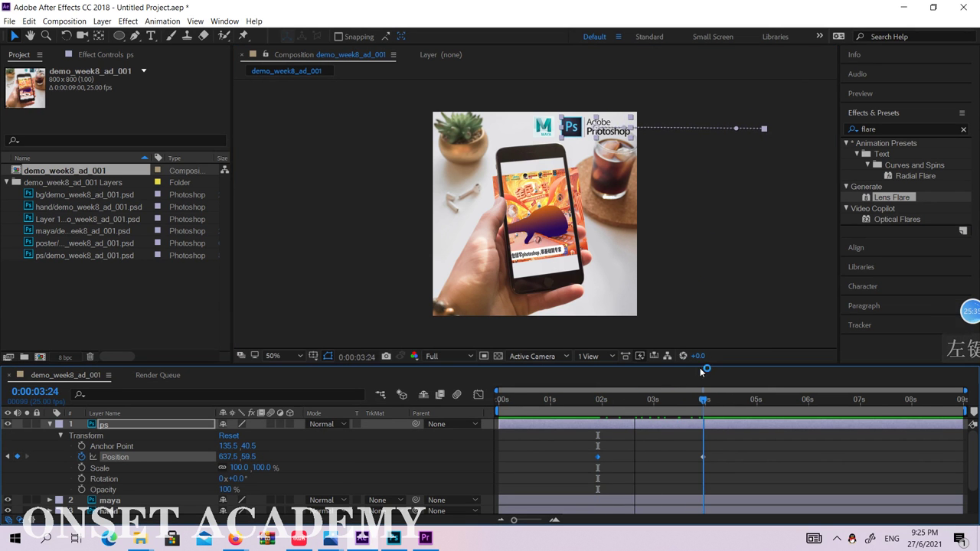
click(706, 294)
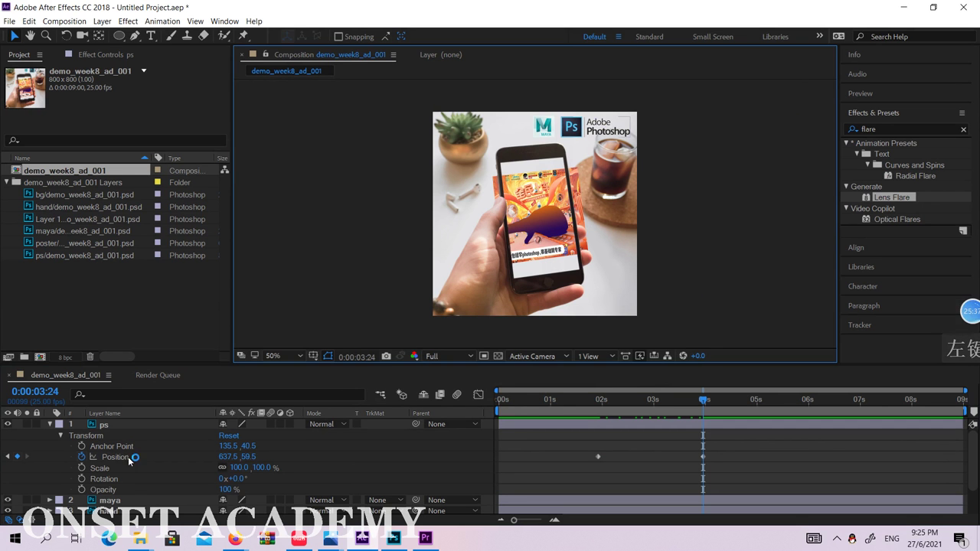
Expand the maya layer's Transform properties and add a Position keyframe at 0:00:05:00
click(115, 505)
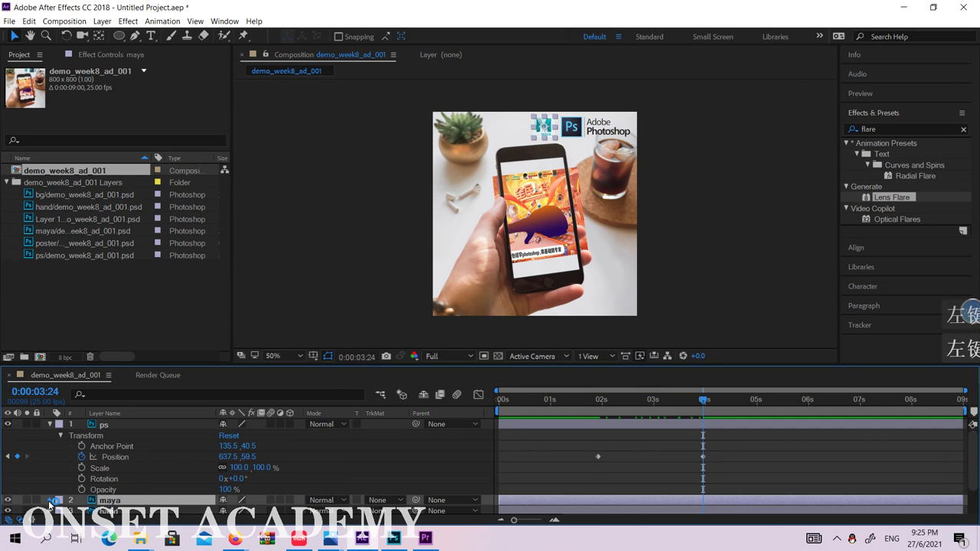
click(49, 500)
scroll(88, 502, down, 1)
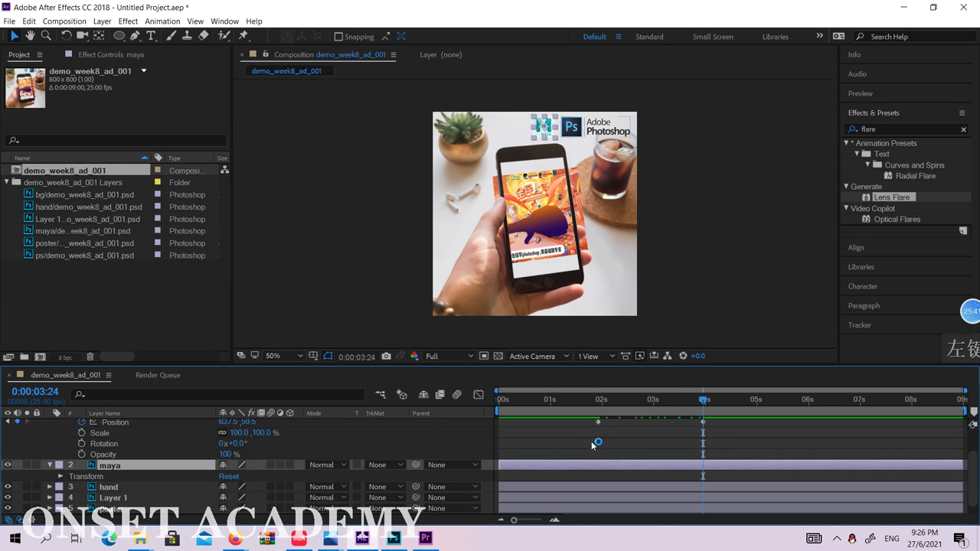
scroll(728, 431, up, 1)
drag(772, 401, 758, 398)
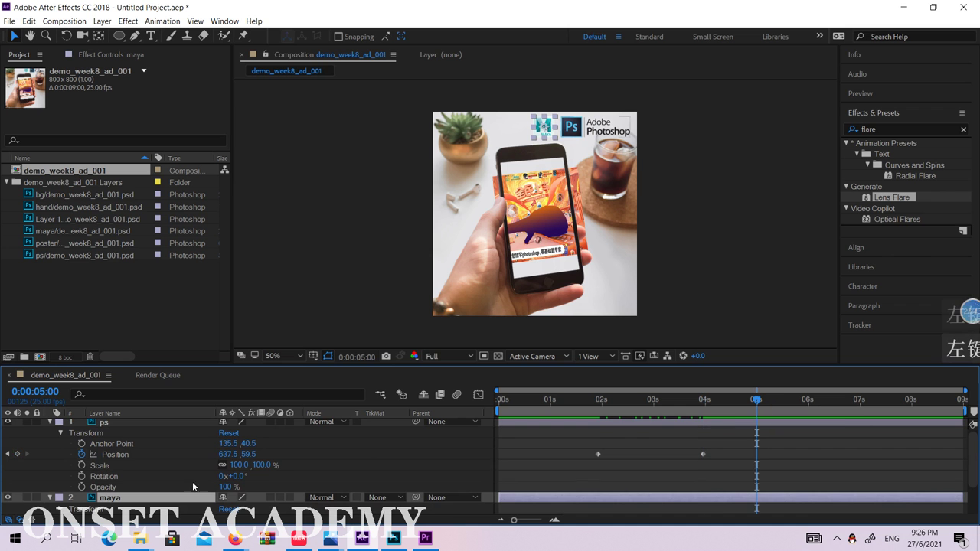
scroll(72, 494, down, 2)
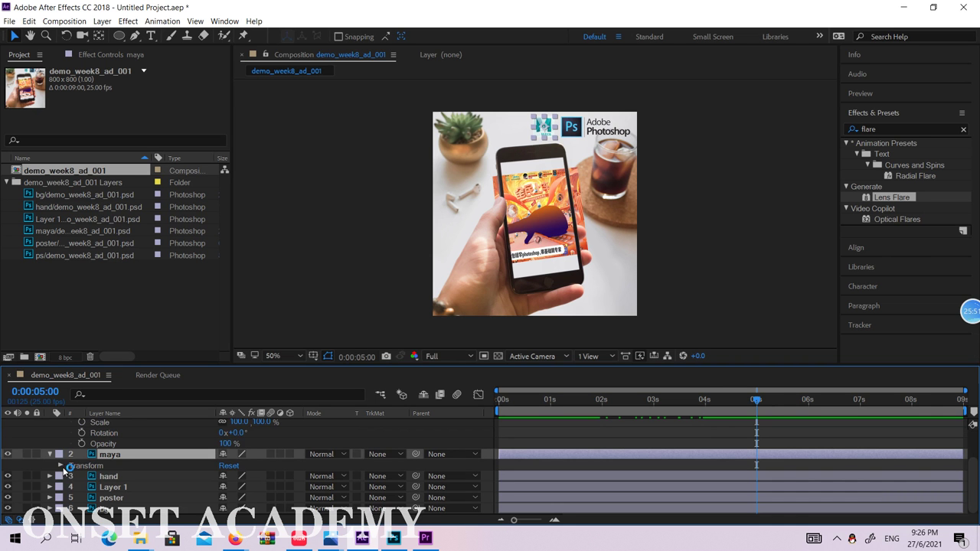
click(60, 466)
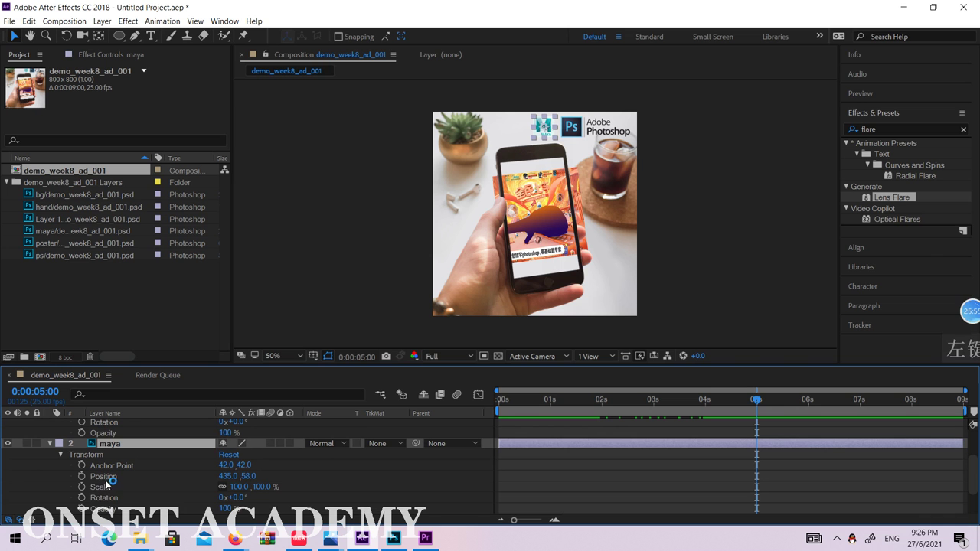
click(102, 489)
click(107, 499)
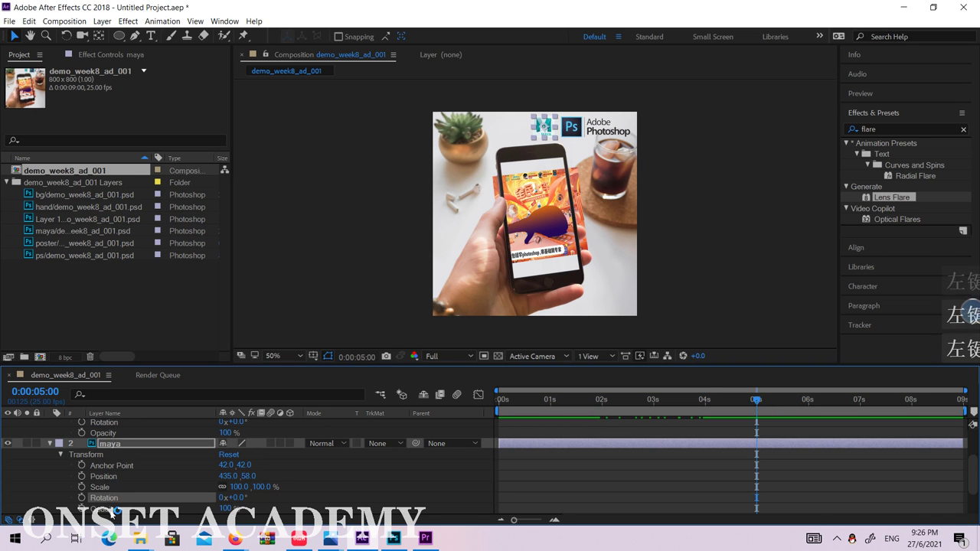
click(107, 477)
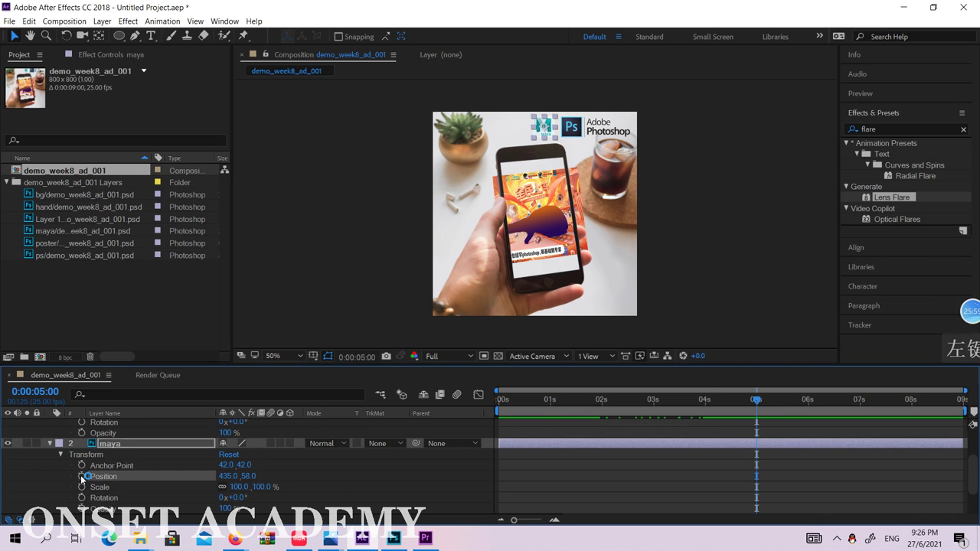
click(82, 477)
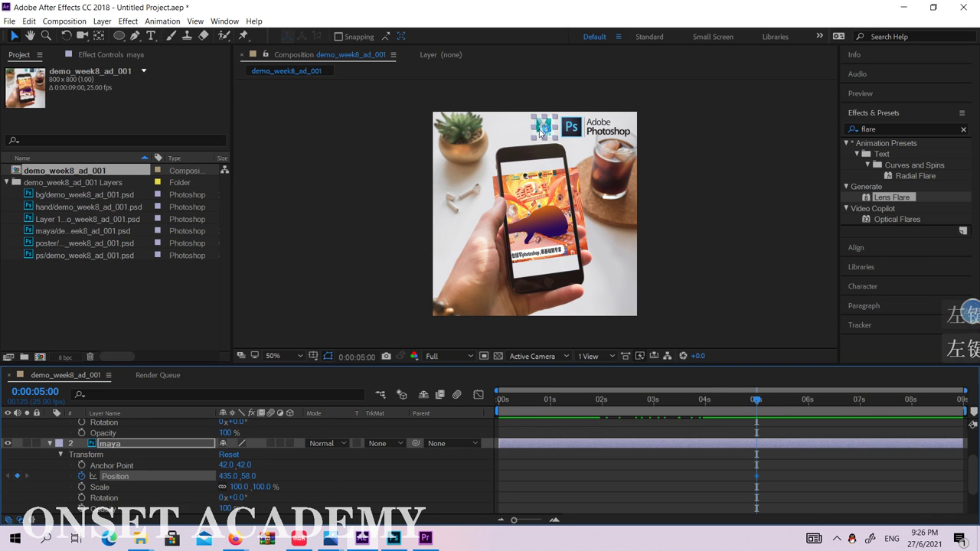
Move the maya logo off the canvas's left side to about -191, 46 at 0:00:02:24, and preview the motion up to 0:00:05:00
drag(757, 399, 651, 399)
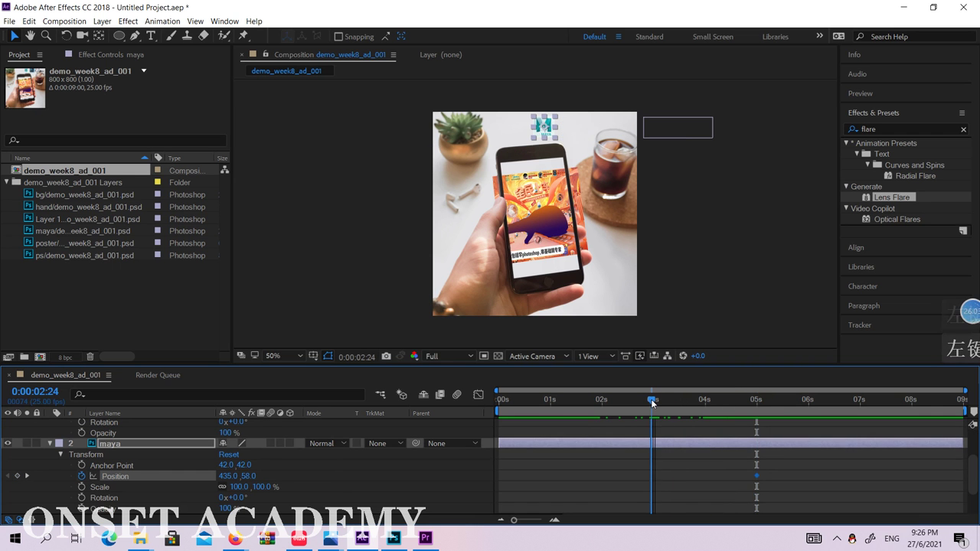
drag(545, 127, 389, 131)
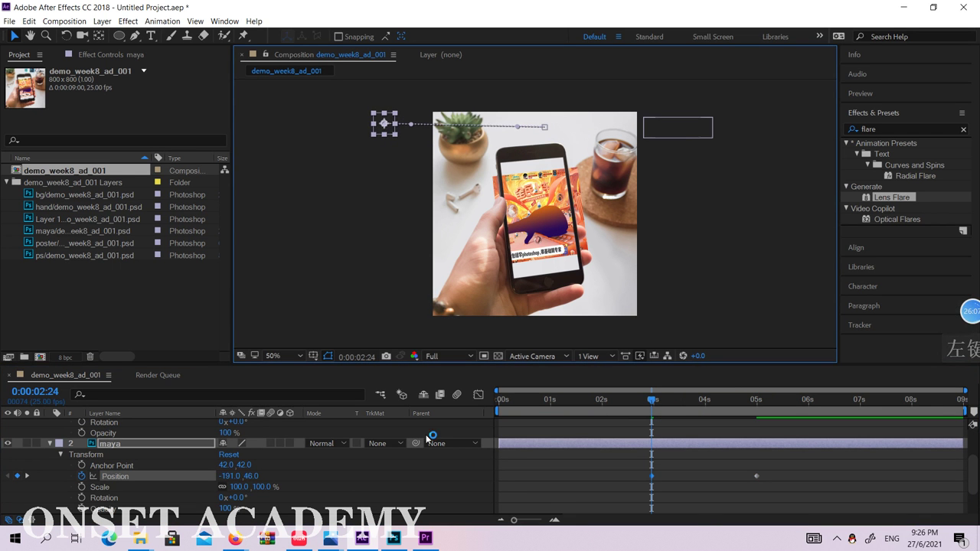
mouse_move(760, 399)
mouse_down()
mouse_move(666, 395)
mouse_move(764, 392)
mouse_up()
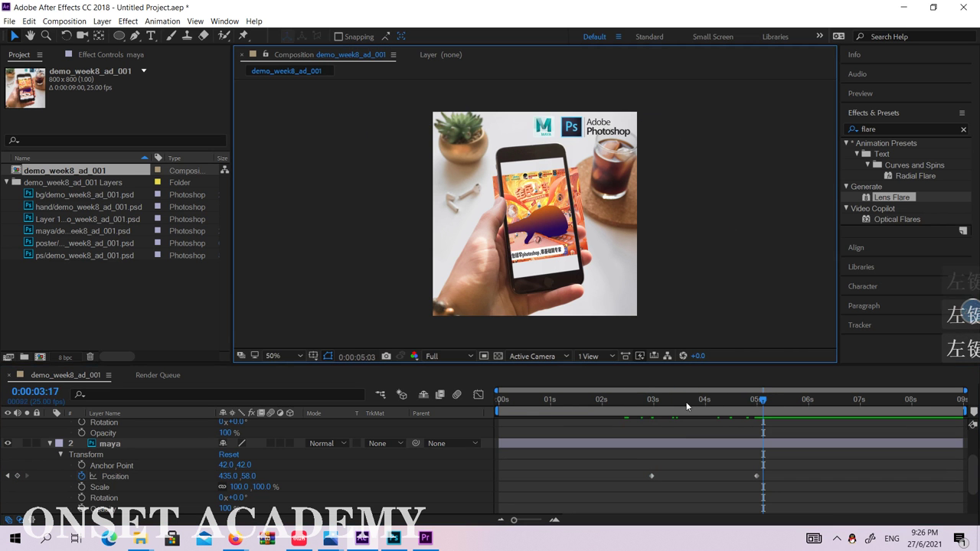
drag(718, 399, 758, 409)
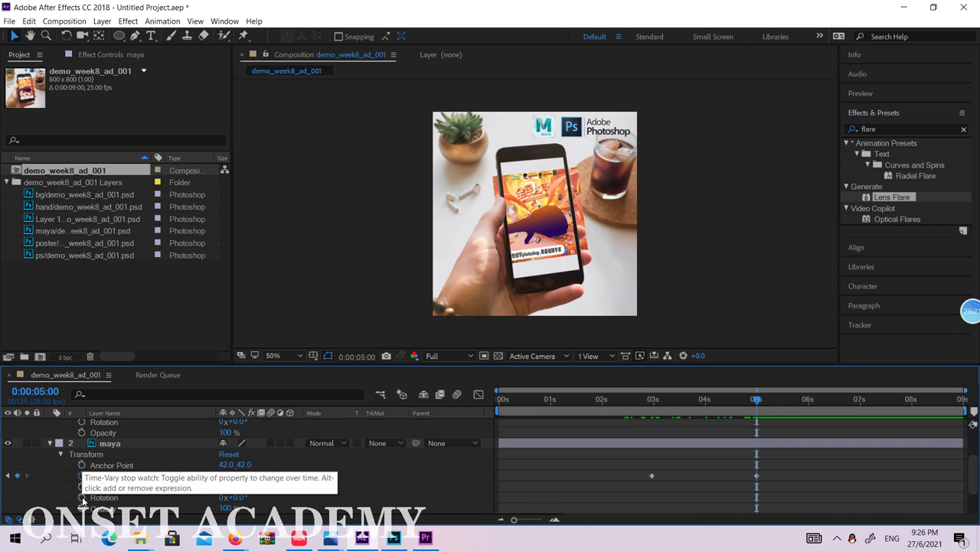
Keyframe the maya layer's Rotation at 0:00:05:00, set it to 180° at 0:00:02:24, and scrub through the spin
click(82, 498)
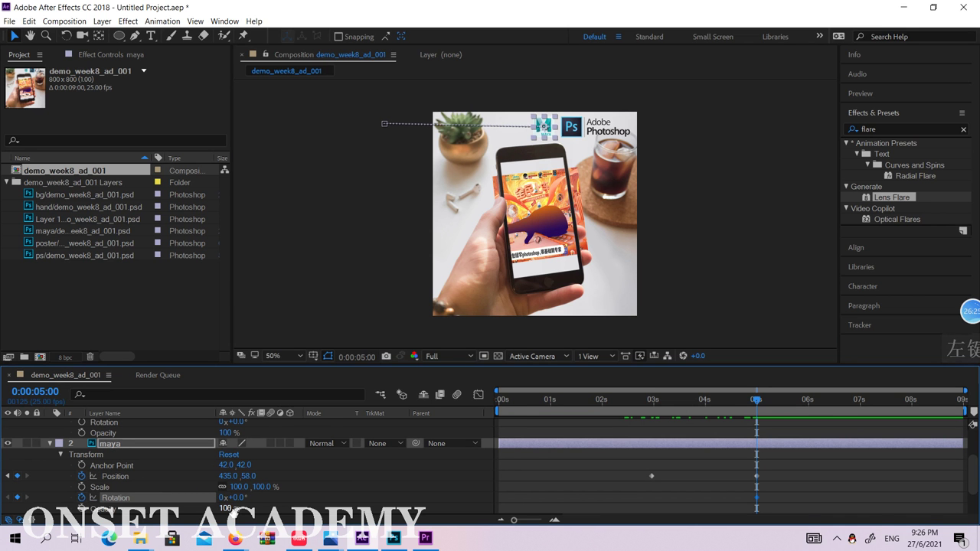
click(652, 400)
click(233, 498)
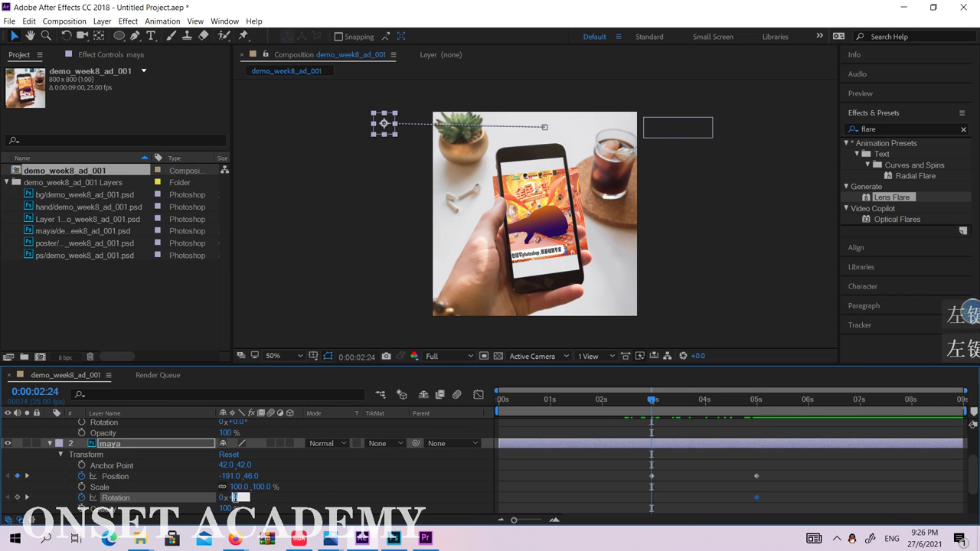
text(180)
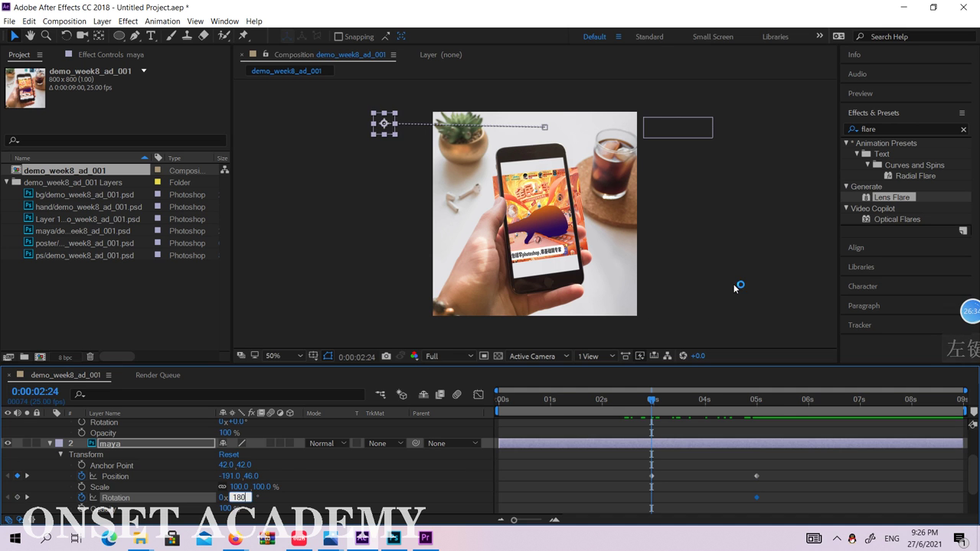
click(733, 287)
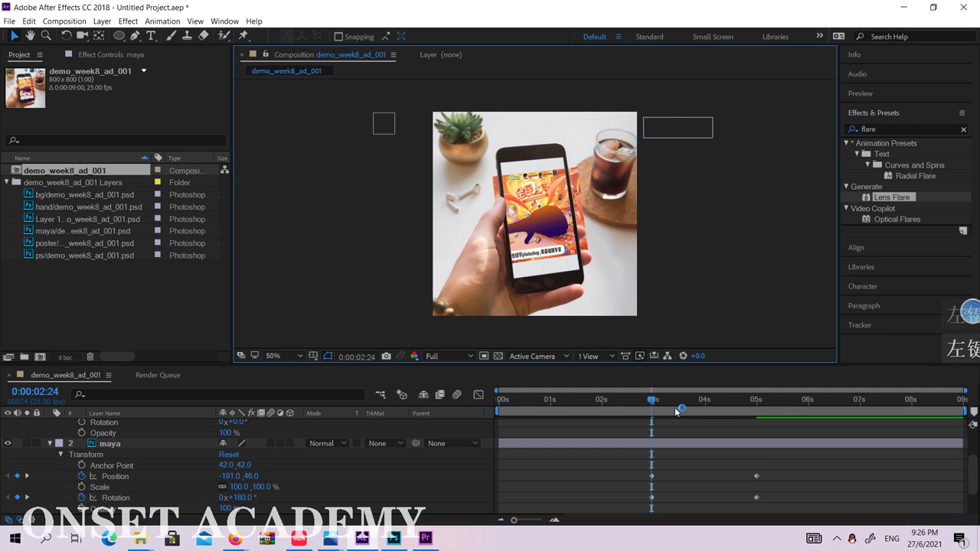
mouse_move(652, 400)
mouse_down()
mouse_move(696, 398)
mouse_move(728, 383)
mouse_move(770, 387)
mouse_move(651, 392)
mouse_up()
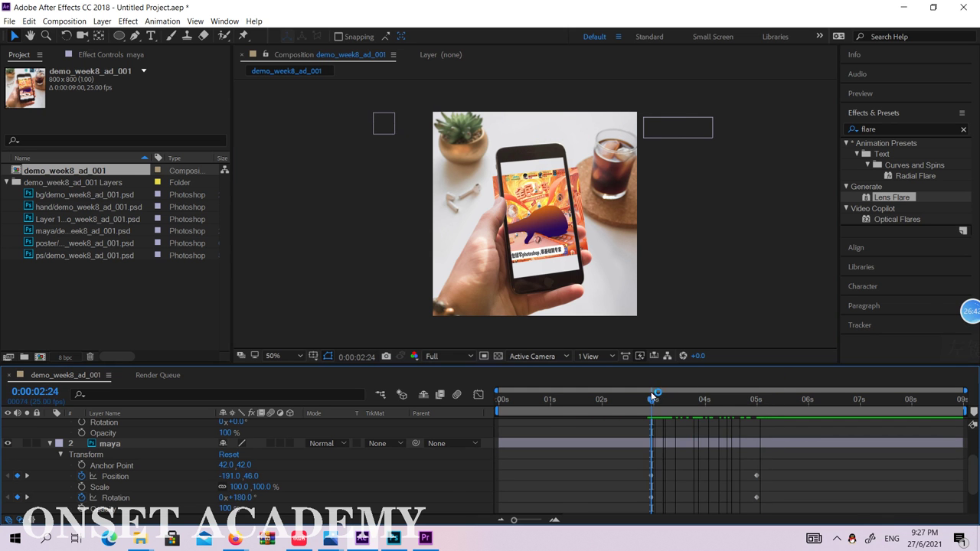
Set the maya layer's Rotation to 720° at 0:00:02:24 and preview the spin up to about 0:00:05:01
click(242, 496)
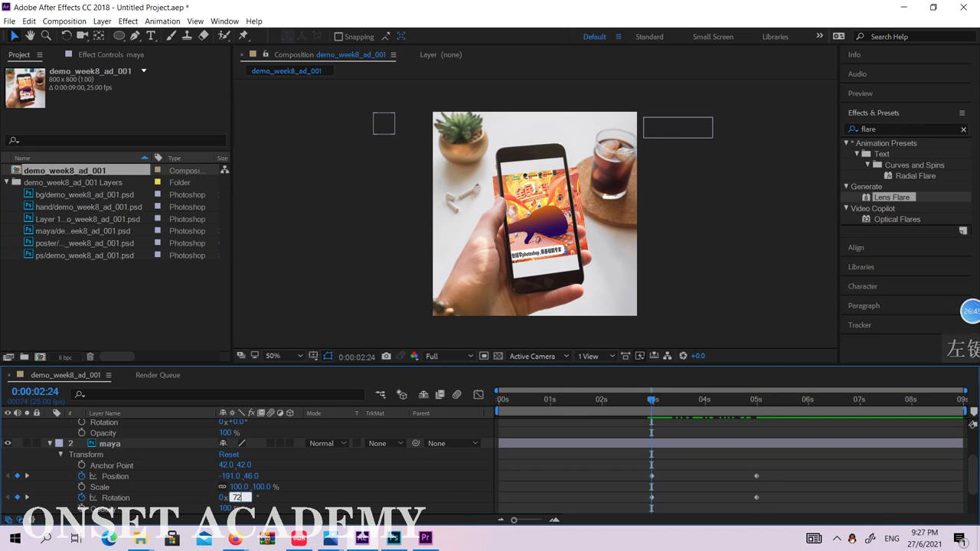
text(720)
key(Return)
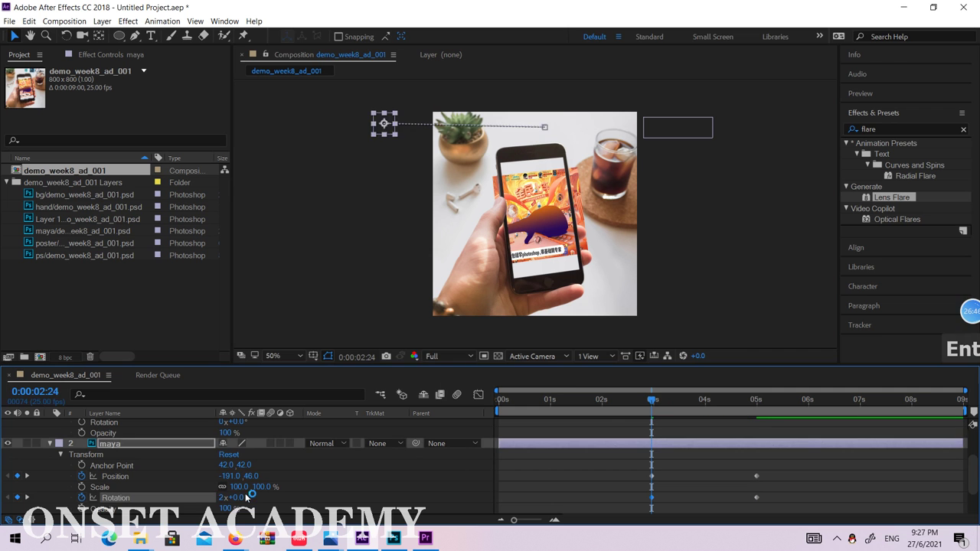
click(681, 316)
click(657, 404)
drag(656, 403, 762, 403)
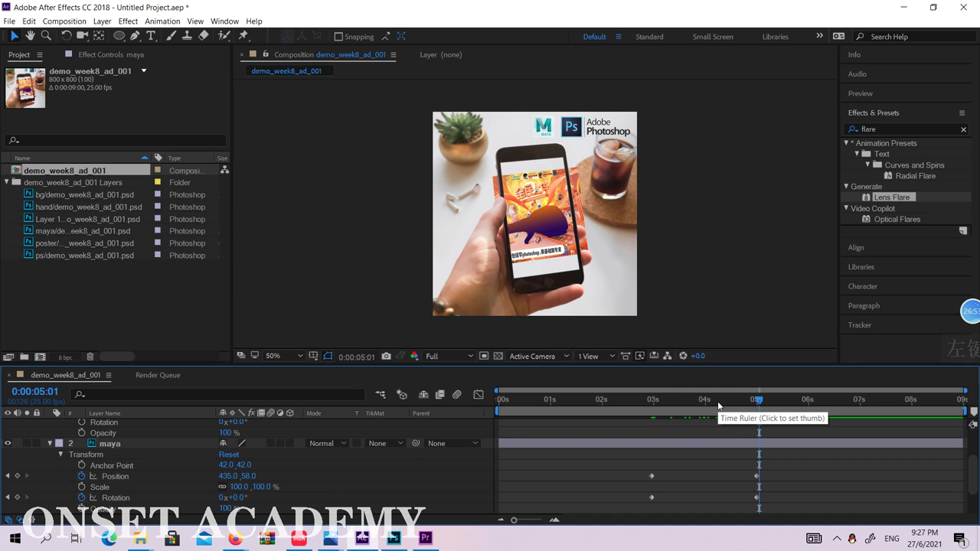
Switch to the YouTube video "青运总会口才圈第31期基础班" in Firefox, view its paused collage frame in full screen, and return to After Effects
mouse_move(235, 538)
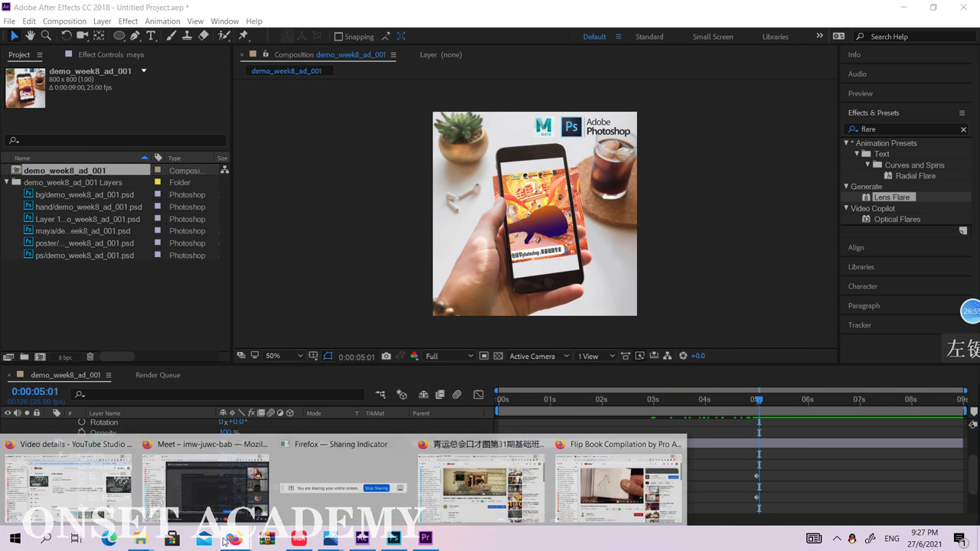
click(485, 445)
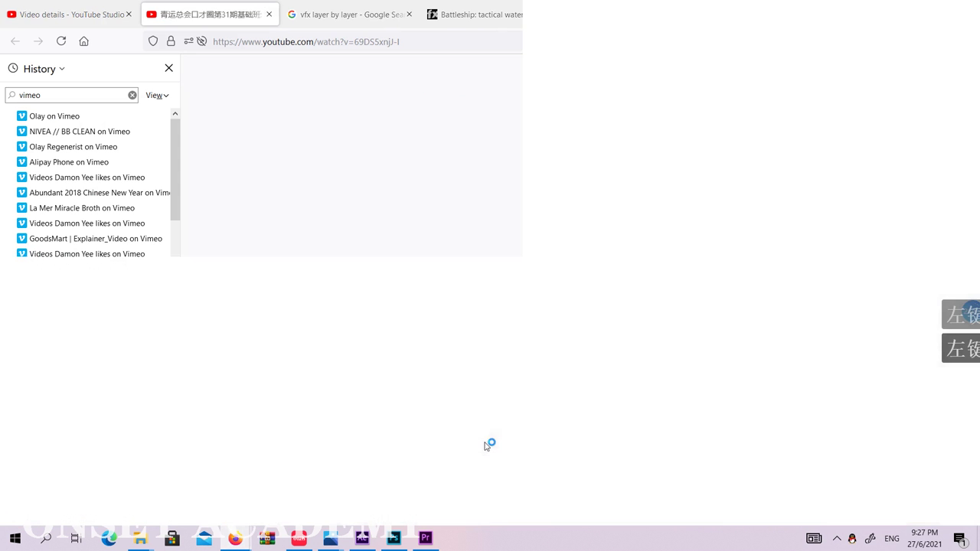
click(663, 308)
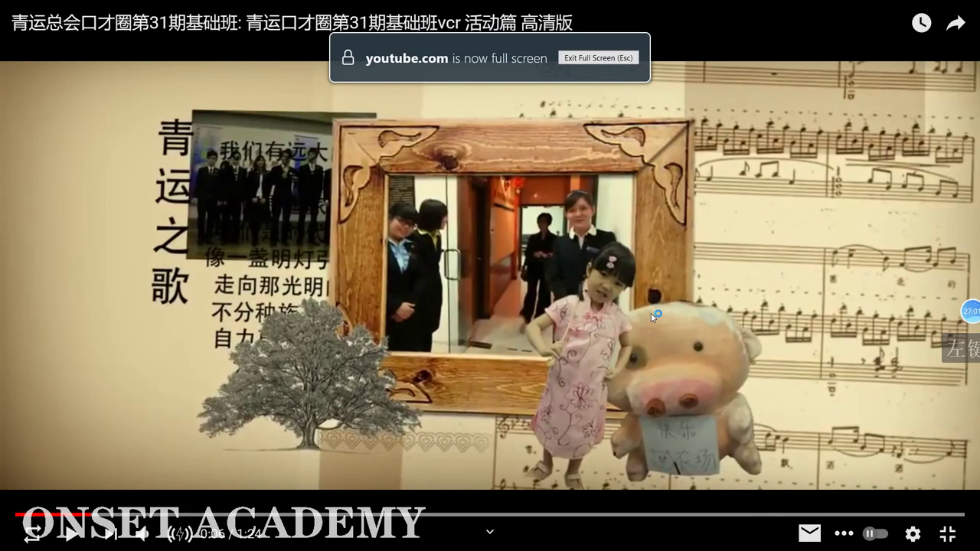
click(948, 534)
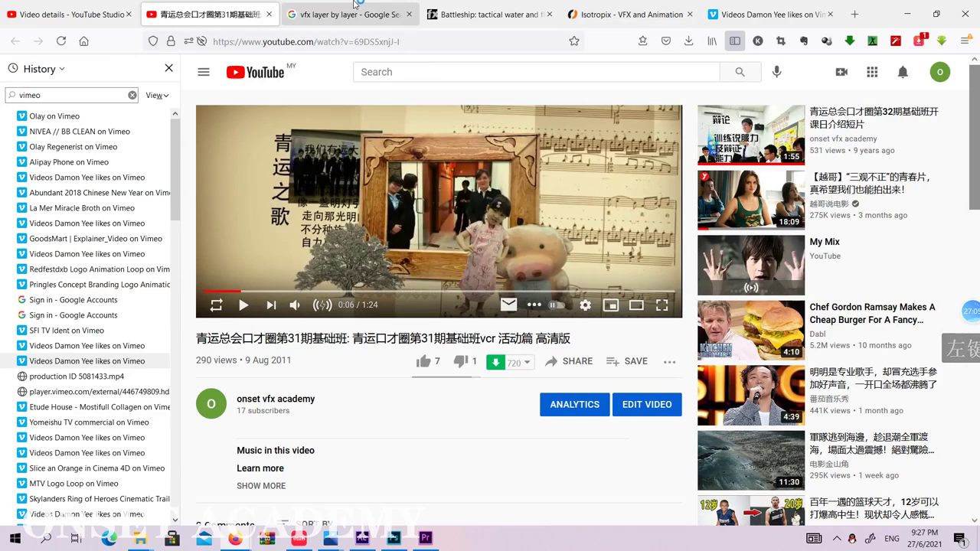
click(907, 14)
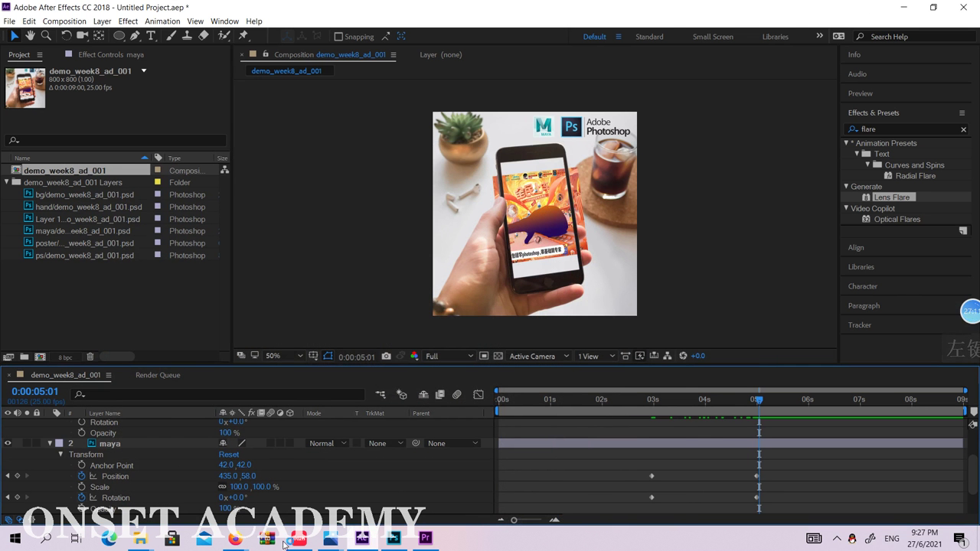
Switch to Photoshop and examine the layer stack of demo_week8_ad_001.psd
mouse_move(382, 545)
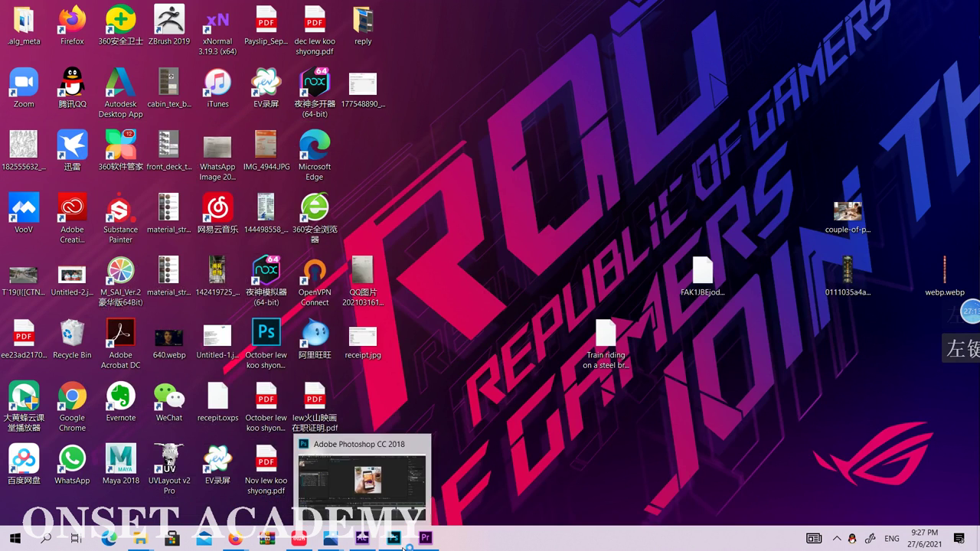
click(364, 464)
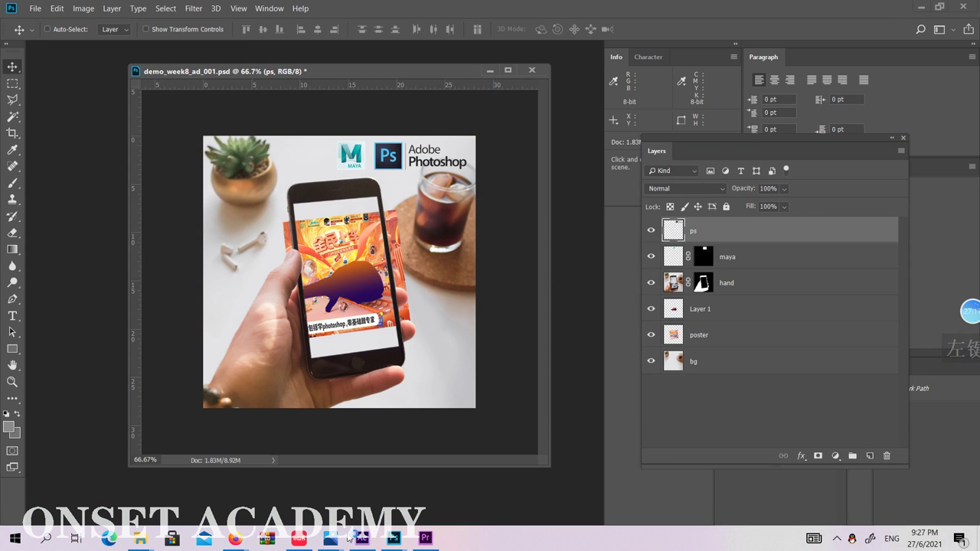
mouse_move(237, 535)
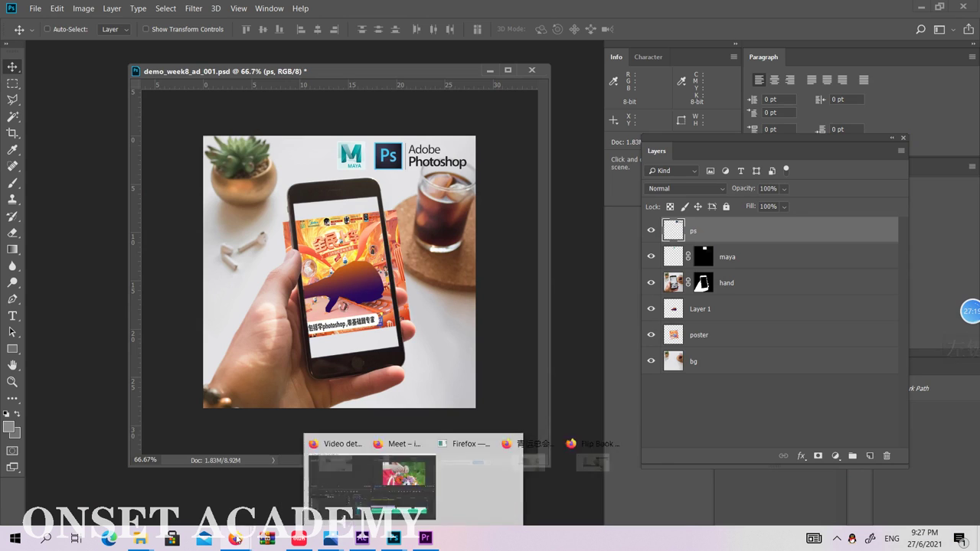
Switch to After Effects, collapse the ps and maya layers, and reveal the hand layer's Transform properties
mouse_move(533, 448)
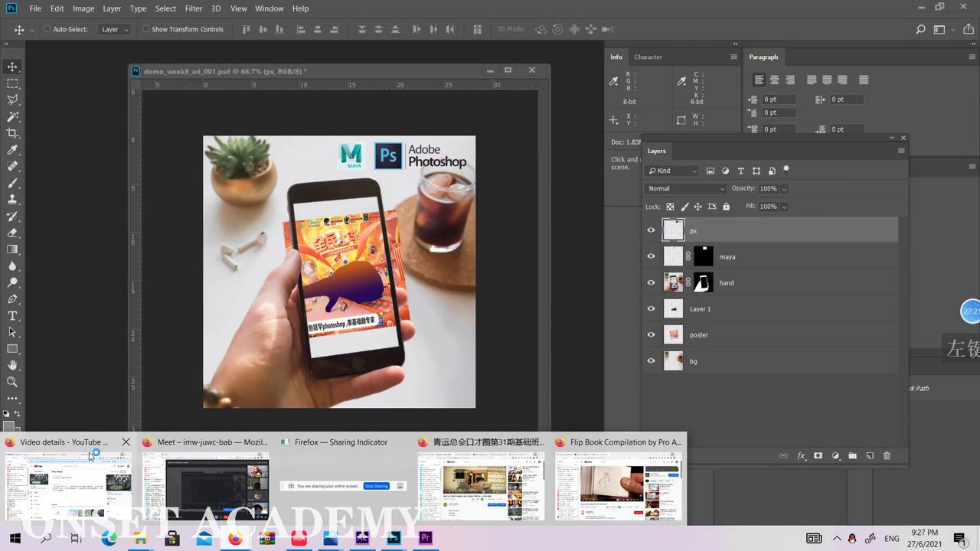
mouse_move(76, 448)
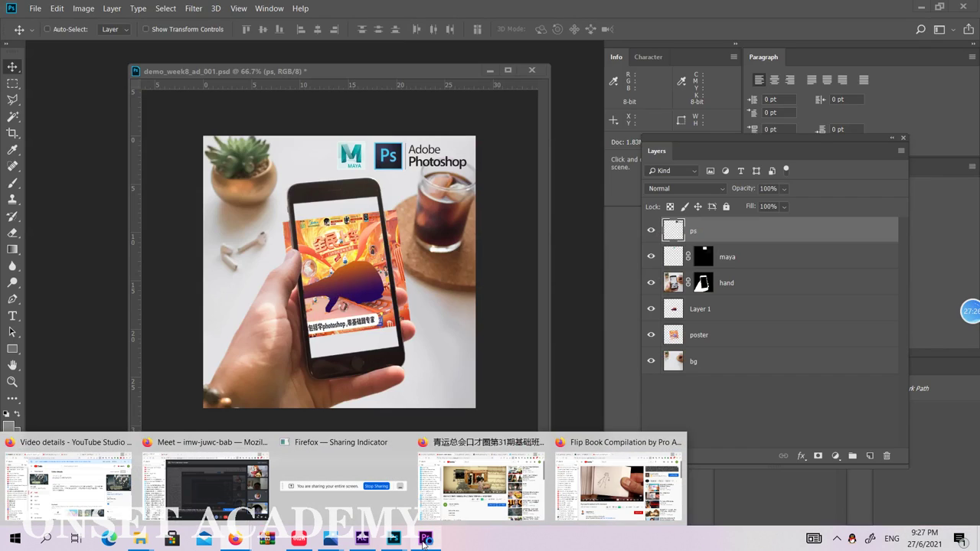
click(363, 538)
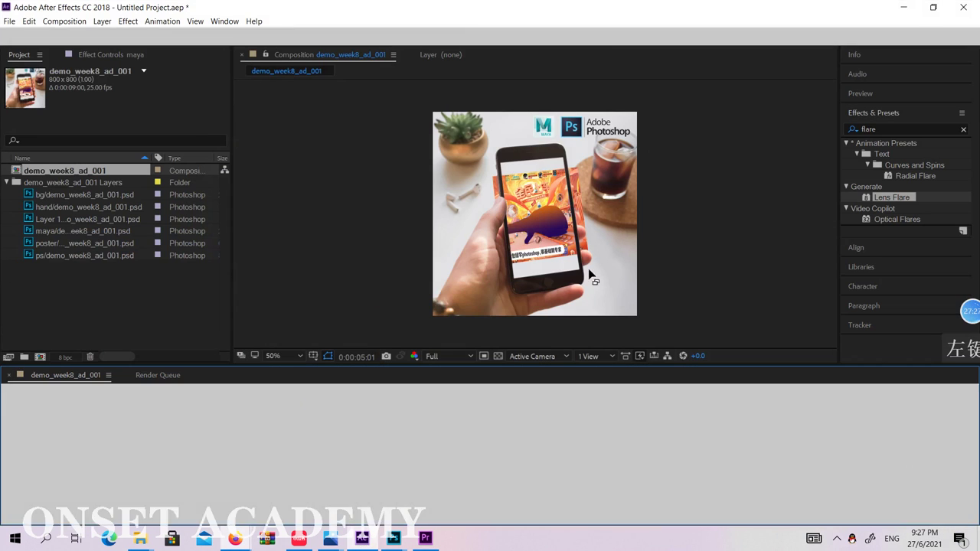
click(54, 444)
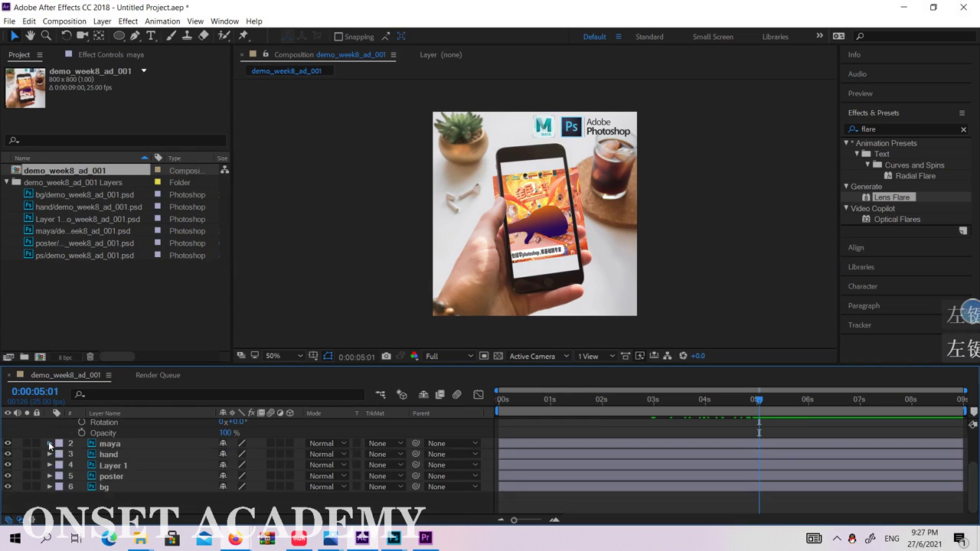
scroll(134, 458, up, 4)
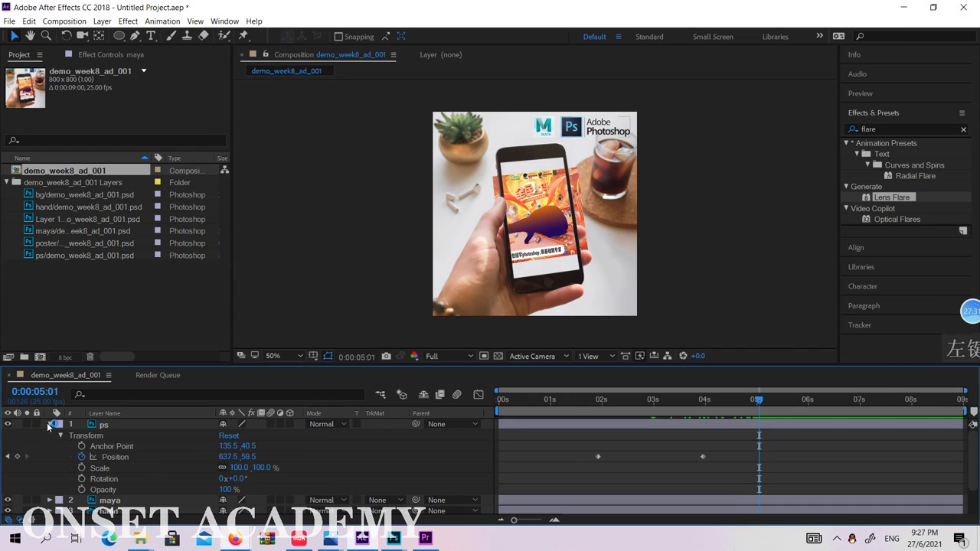
click(50, 425)
click(107, 447)
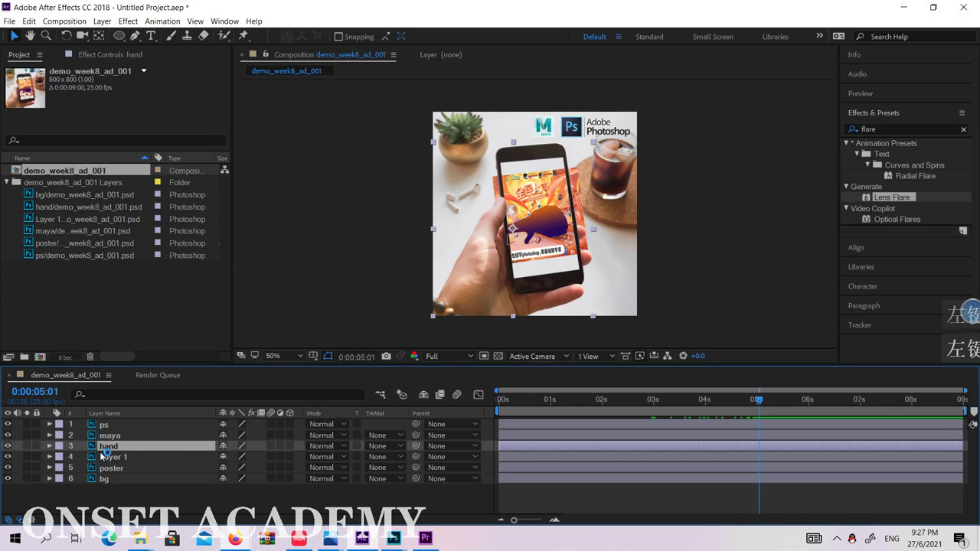
click(49, 445)
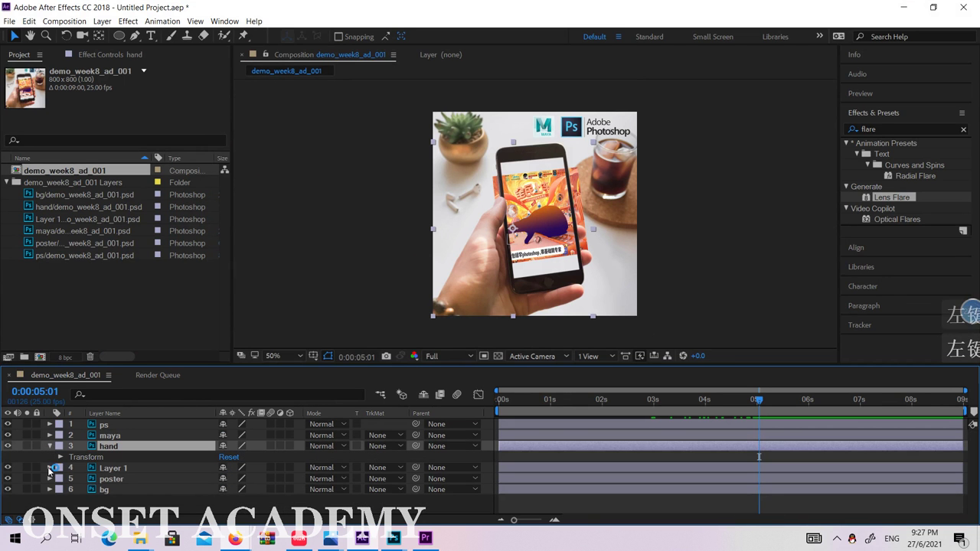
click(59, 459)
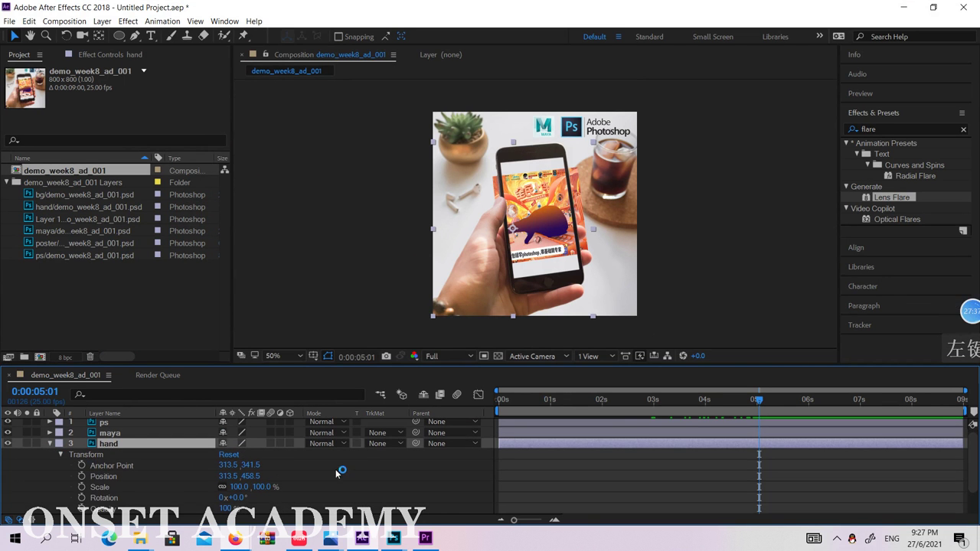
Enable Scale keyframing on the hand layer with a keyframe at 0:00:02:24
click(599, 399)
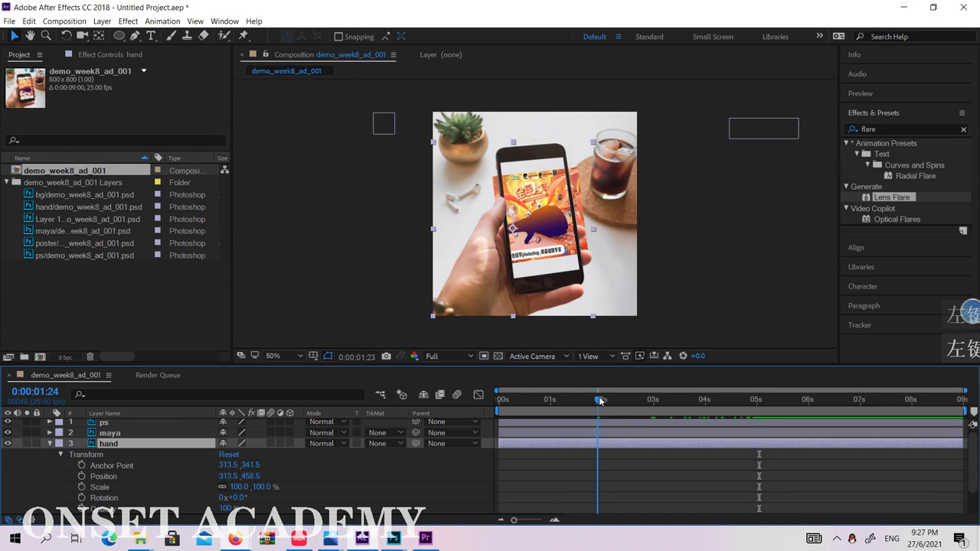
click(548, 395)
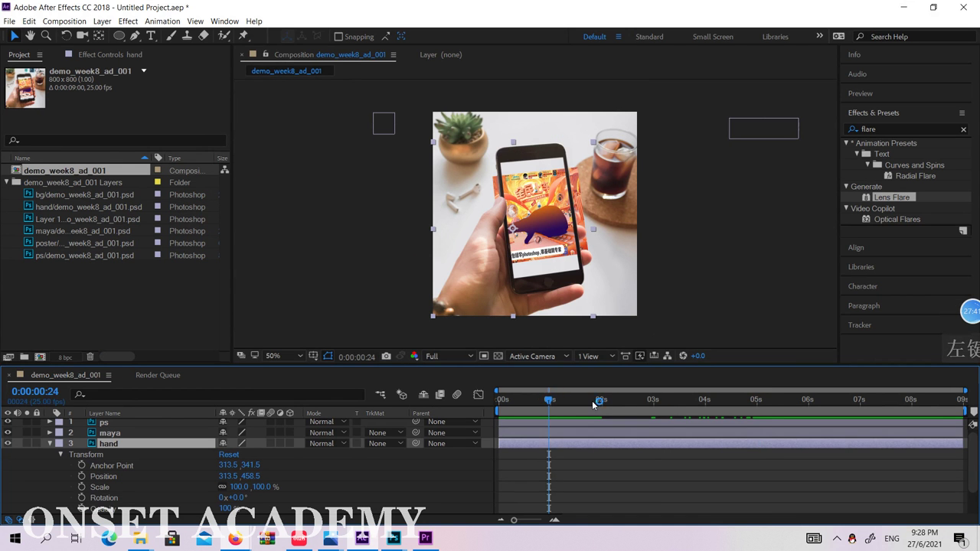
click(652, 400)
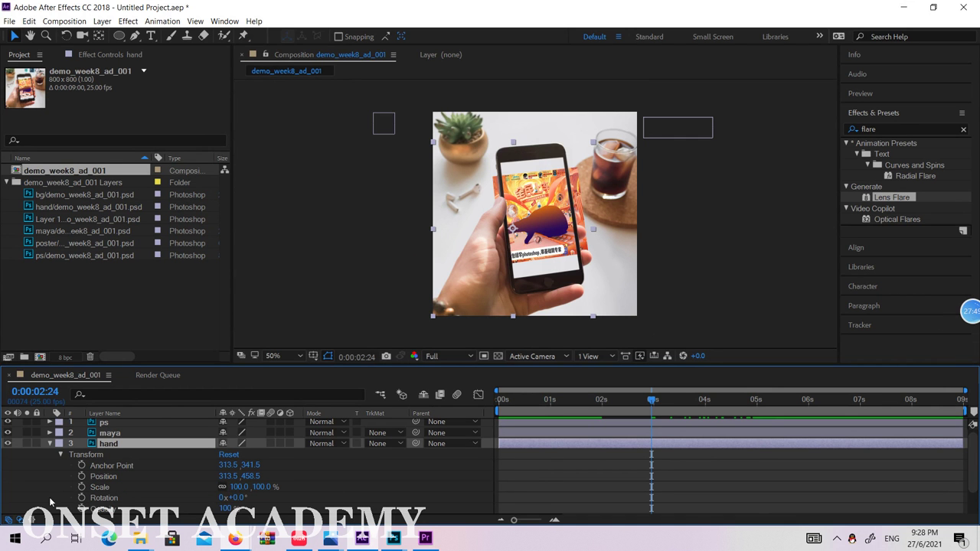
click(81, 487)
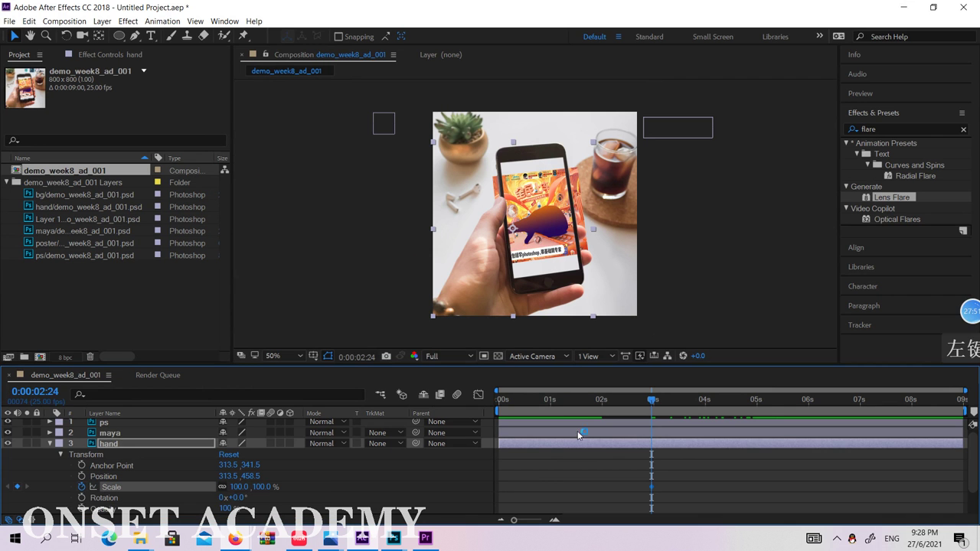
Set the hand layer's Scale to 0% at 0:00:01:00 and scrub forward to 0:00:02:24
click(552, 405)
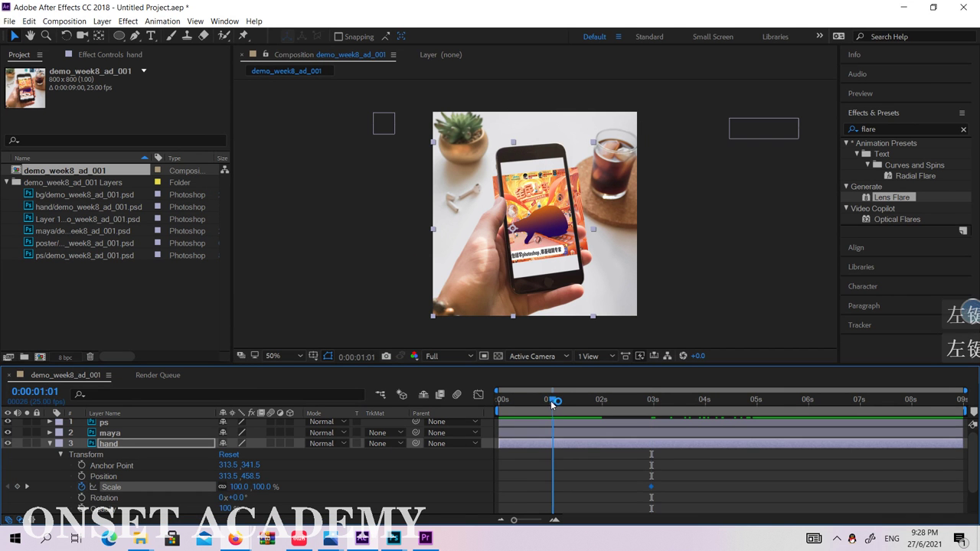
click(239, 487)
text(0)
key(Return)
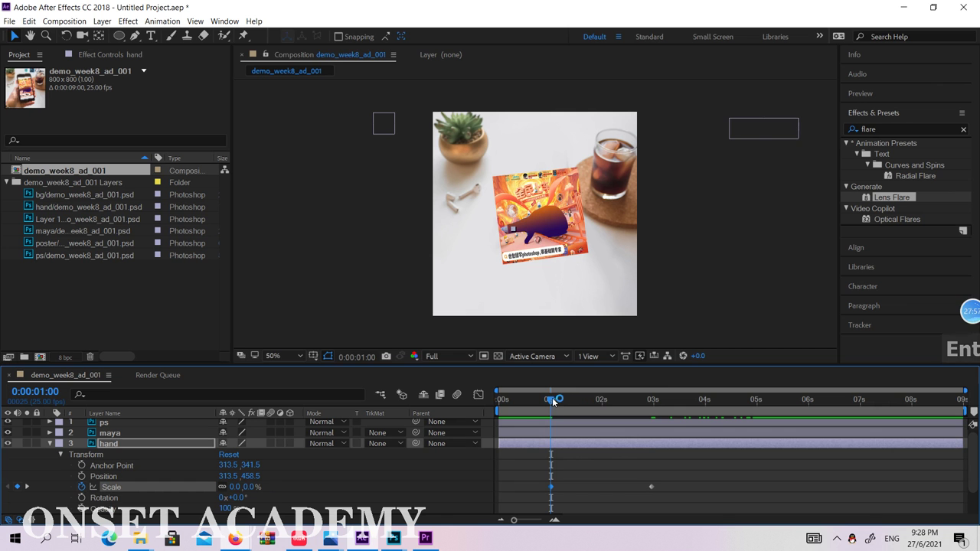
drag(553, 400, 652, 395)
click(722, 279)
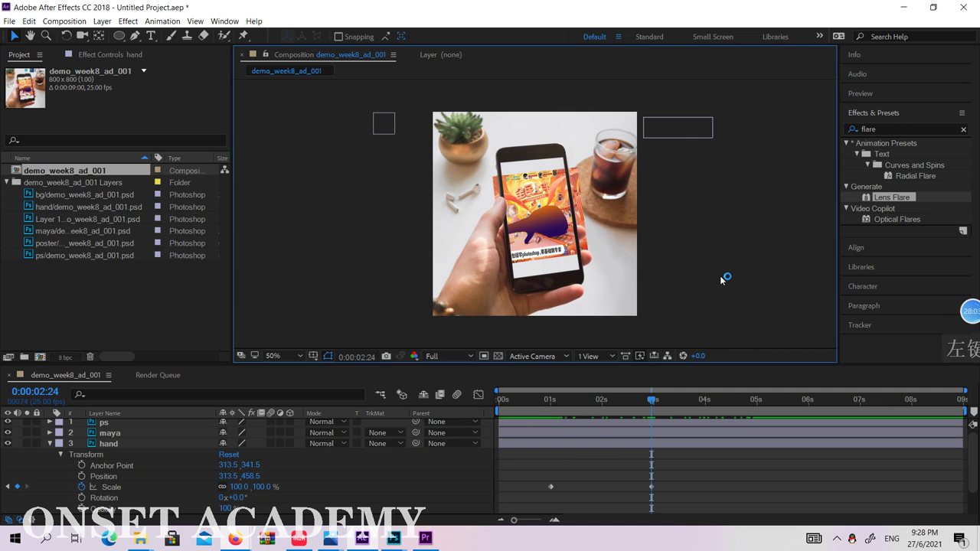
Select the hand layer's Scale keyframes and scrub through the growth between about one and three seconds
click(111, 488)
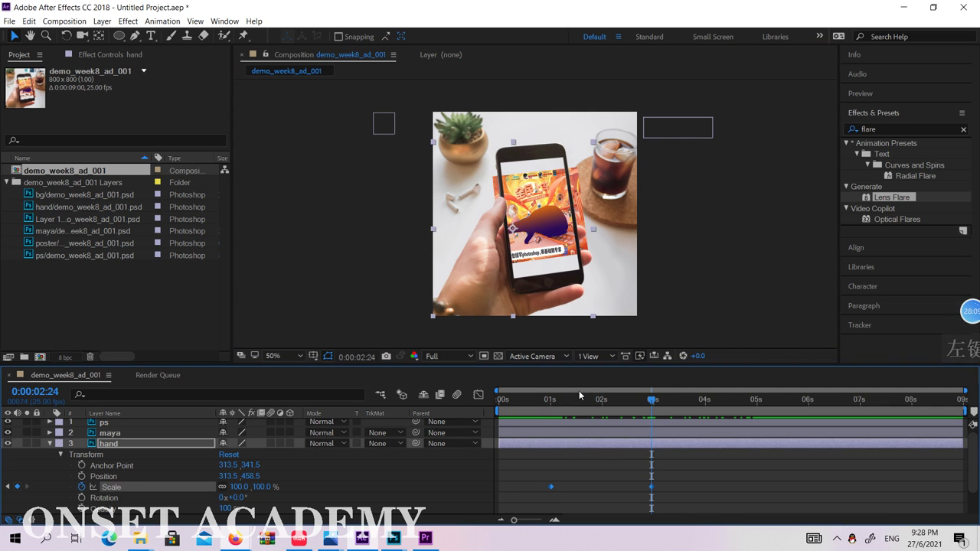
drag(545, 399, 653, 400)
click(729, 284)
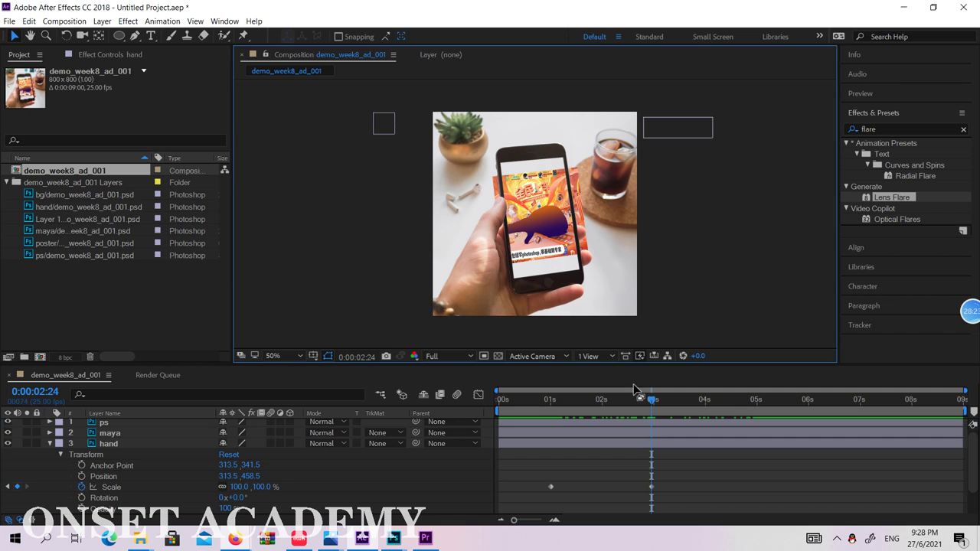
mouse_move(651, 399)
mouse_down()
mouse_move(551, 387)
mouse_move(666, 383)
mouse_move(652, 387)
mouse_up()
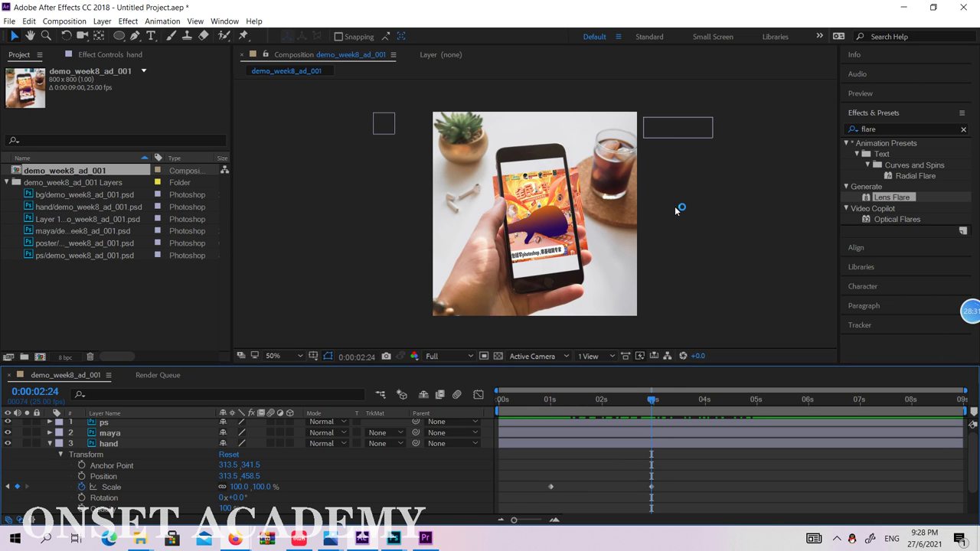
click(489, 216)
Collapse the hand layer, parent the poster layer to hand, and scrub the timeline to 0:00:03:01
click(50, 444)
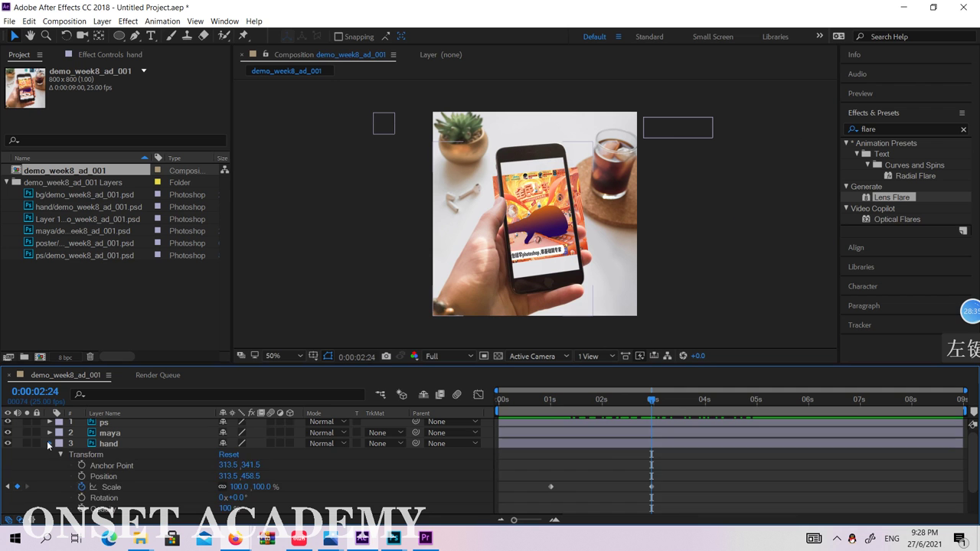
click(115, 469)
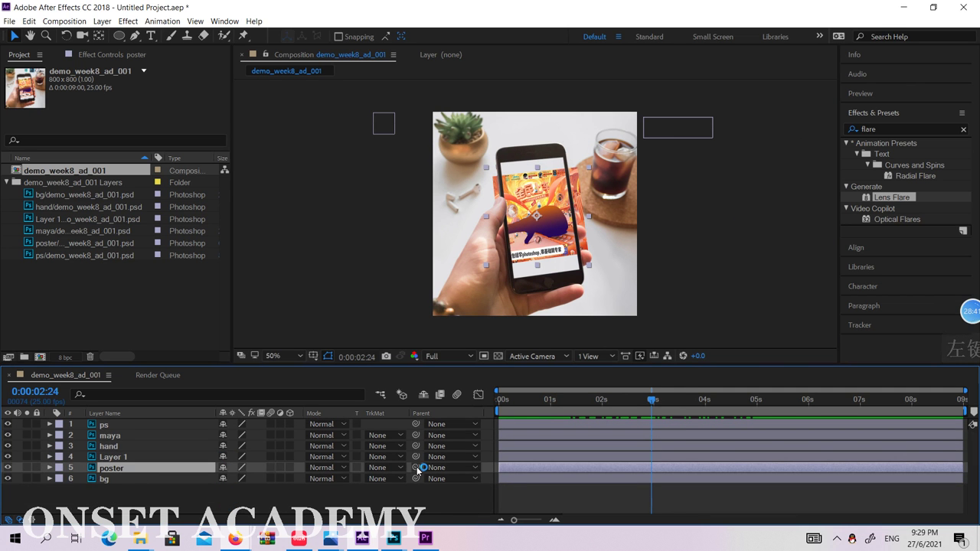
click(115, 458)
click(109, 447)
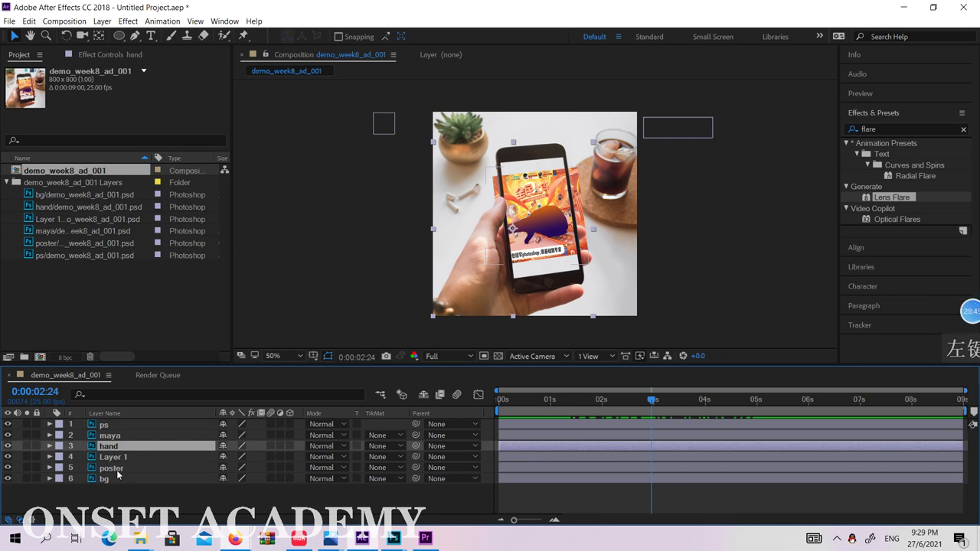
click(120, 469)
click(420, 470)
drag(419, 469, 114, 451)
mouse_move(651, 401)
mouse_down()
mouse_move(529, 407)
mouse_move(654, 402)
mouse_up()
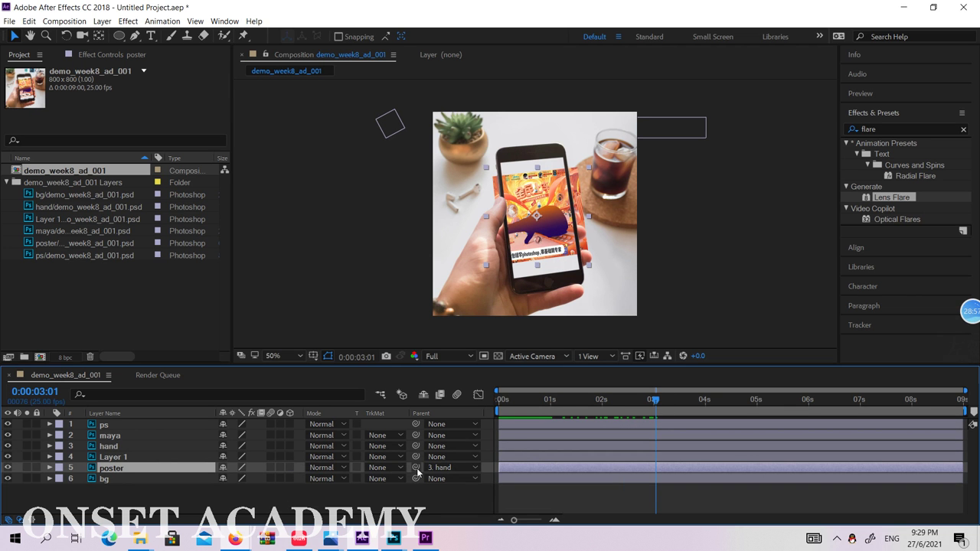
Change the poster layer's parent to ps and scrub the timeline to 0:00:03:02
click(112, 445)
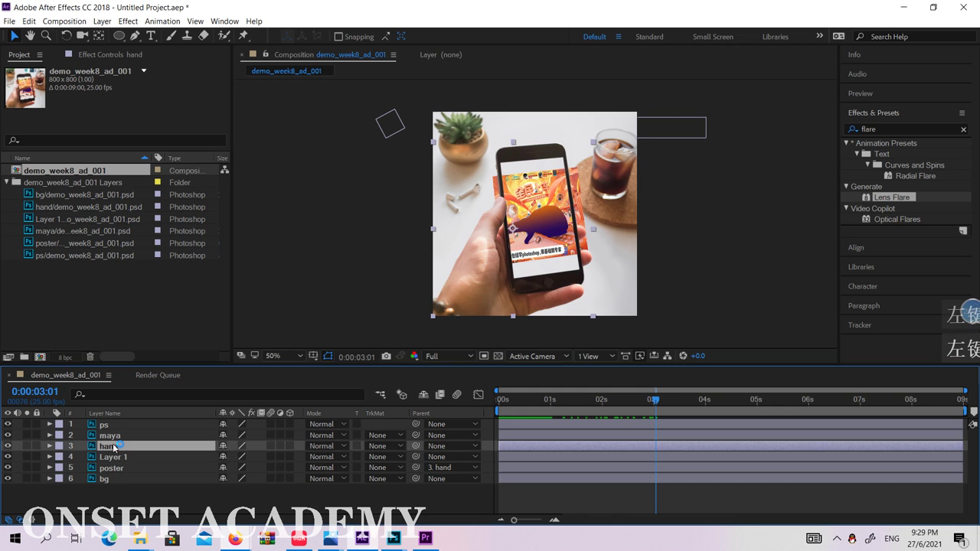
click(452, 468)
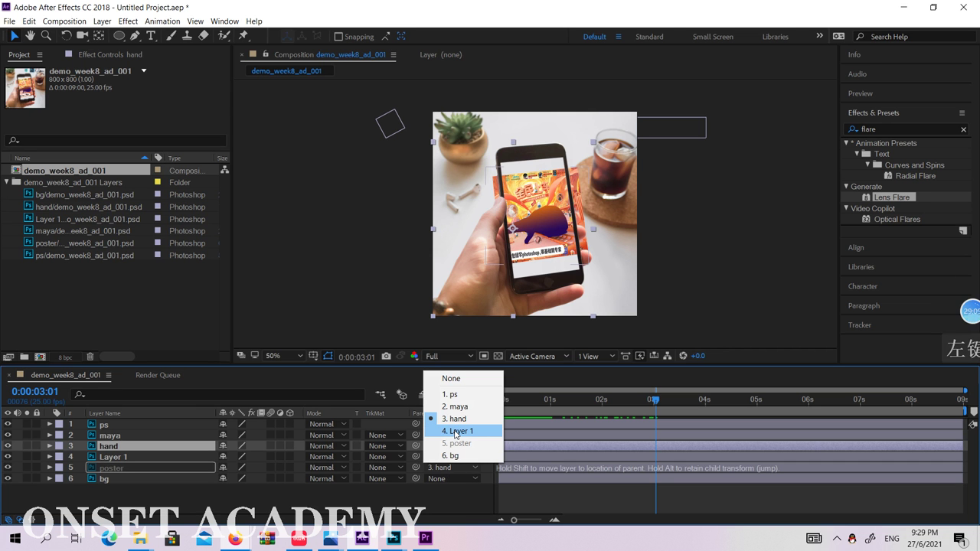
click(461, 400)
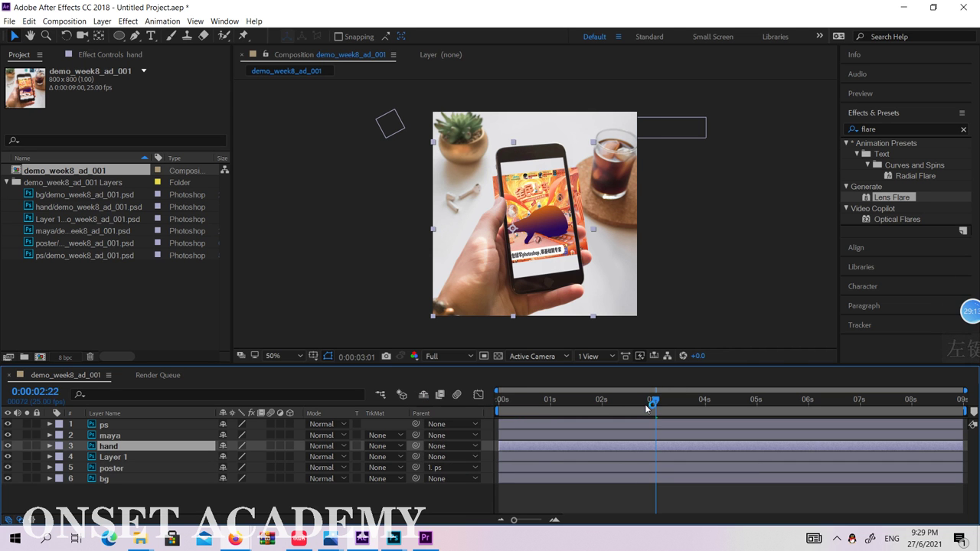
drag(644, 404, 658, 385)
Change the poster layer's parent to maya and scrub through its motion, ending at 0:00:03:02
click(452, 467)
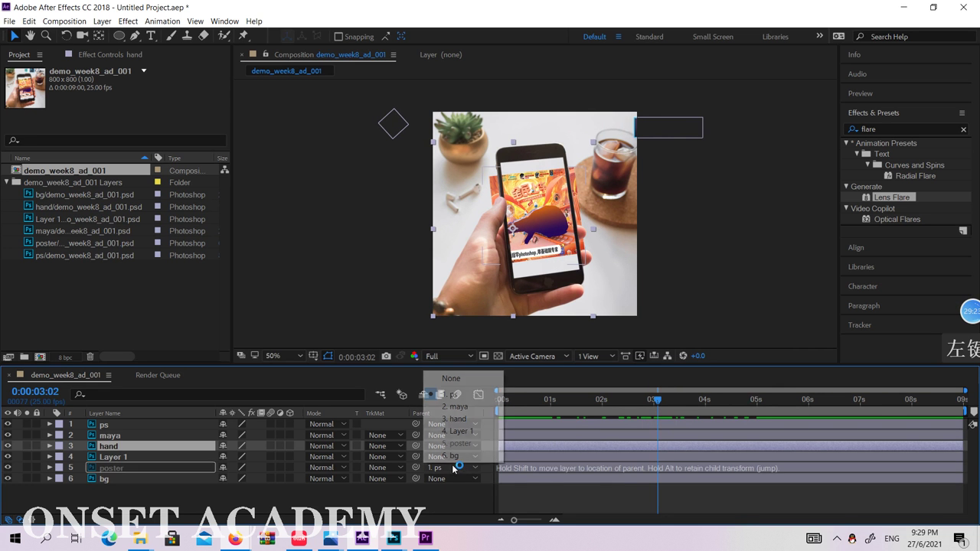
click(470, 408)
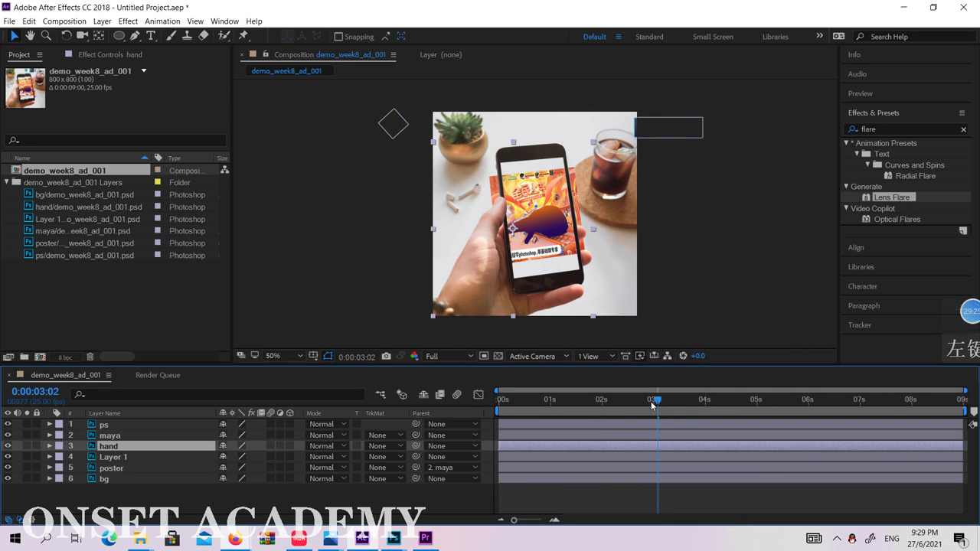
mouse_move(639, 399)
mouse_down()
mouse_move(567, 407)
mouse_move(790, 401)
mouse_move(643, 389)
mouse_move(655, 397)
mouse_up()
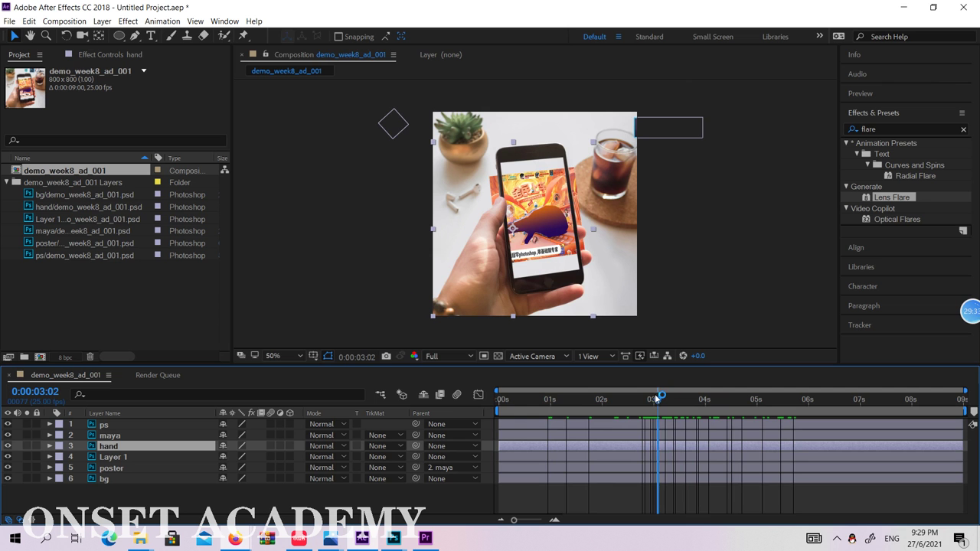
Set the poster layer's parent back to hand and scrub the timeline to 0:00:03:04
click(451, 467)
click(465, 422)
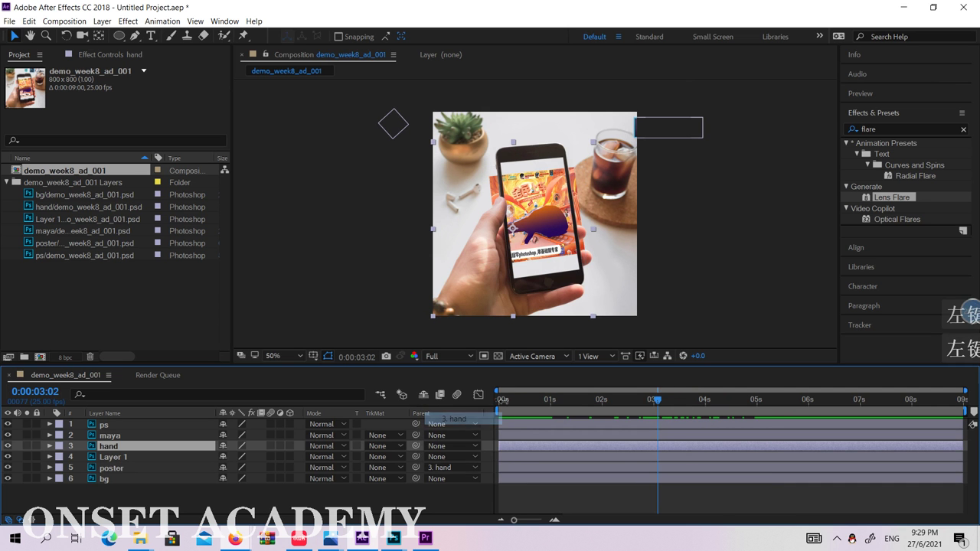
mouse_move(658, 400)
mouse_down()
mouse_move(553, 414)
mouse_move(680, 411)
mouse_move(662, 411)
mouse_up()
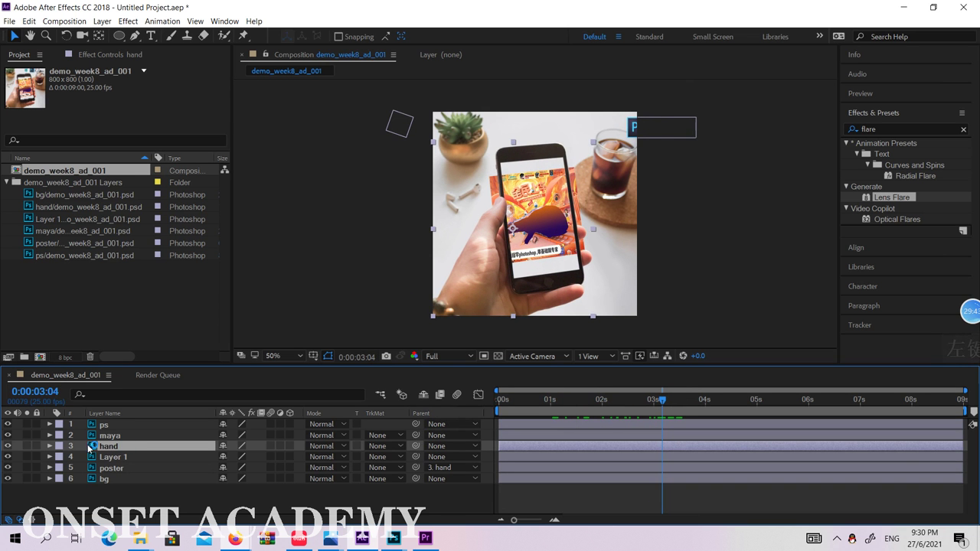
Hide Layer 1, scrub the timeline to 0:00:03:08, and inspect the uncovered poster up close
click(112, 458)
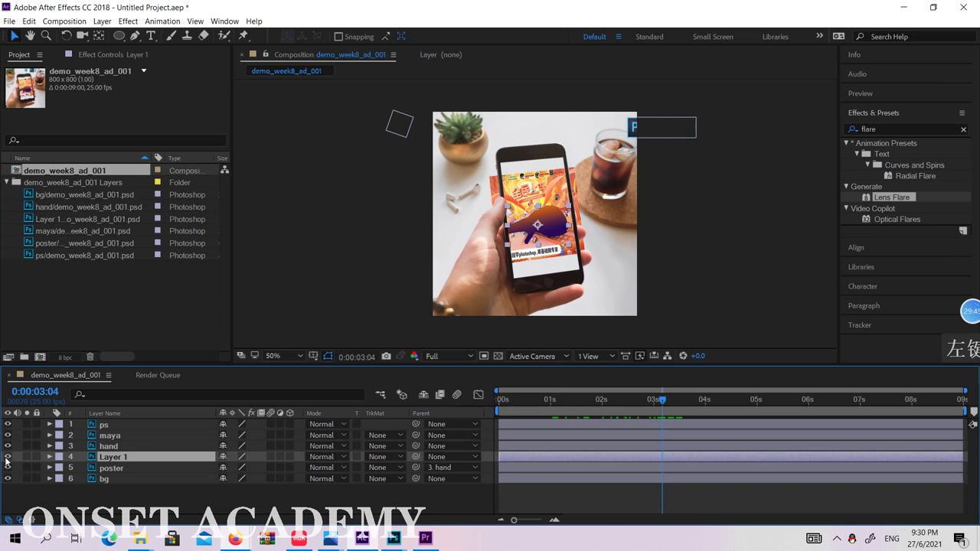
click(8, 458)
mouse_move(662, 403)
mouse_down()
mouse_move(597, 403)
mouse_move(671, 404)
mouse_up()
key(period)
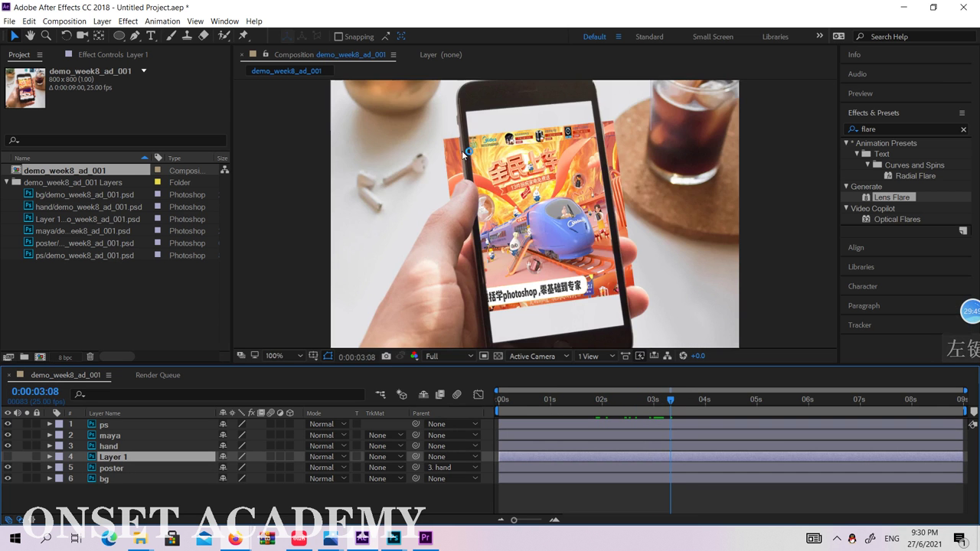
key(comma)
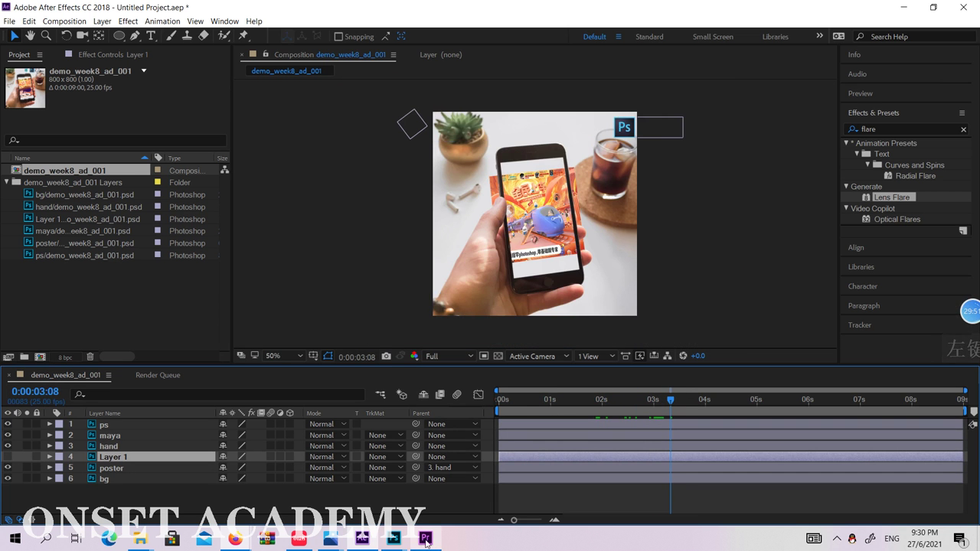
Switch to Photoshop and view the hand layer and its mask in demo_week8_ad_001.psd
mouse_move(403, 540)
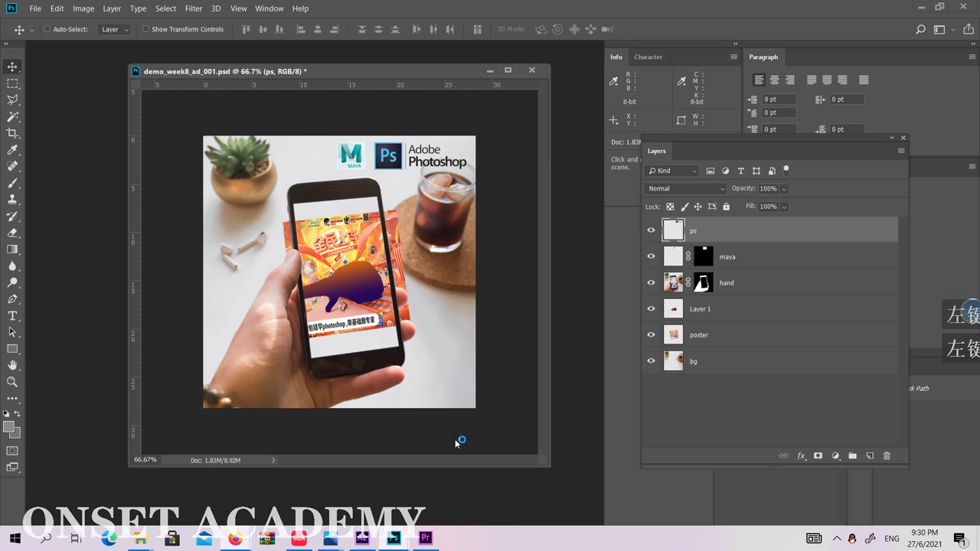
click(460, 445)
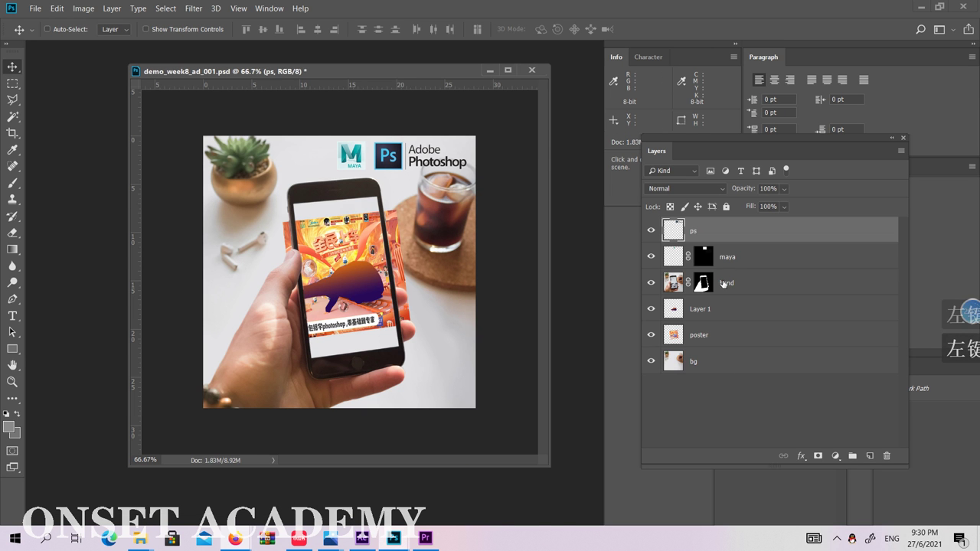
Select the poster layer, view the RISING SUN airbrush painting video in the browser, and return to Photoshop
click(677, 291)
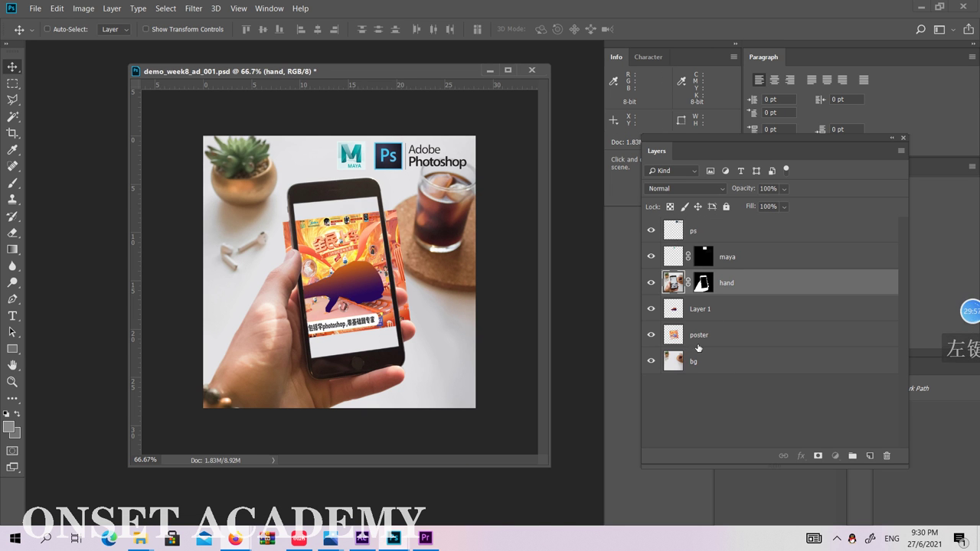
click(698, 345)
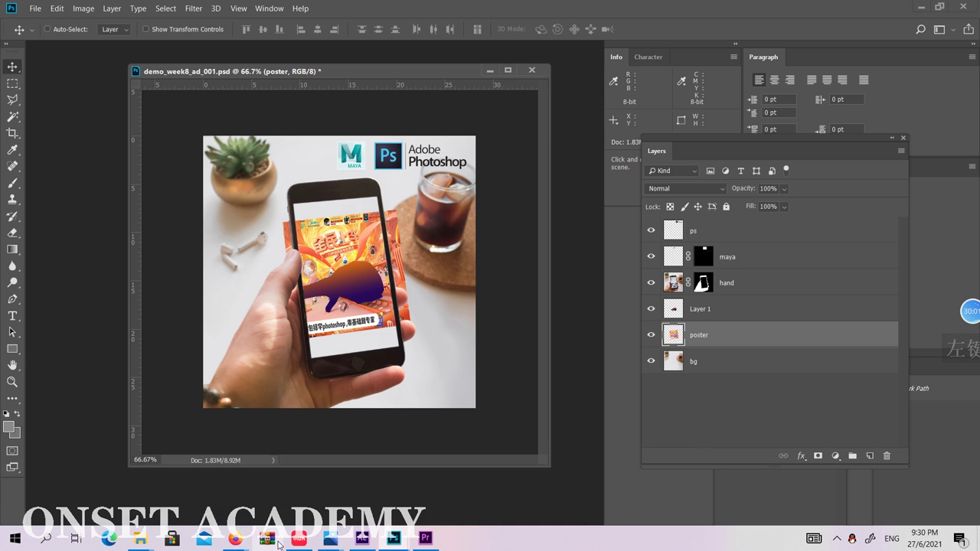
mouse_move(246, 542)
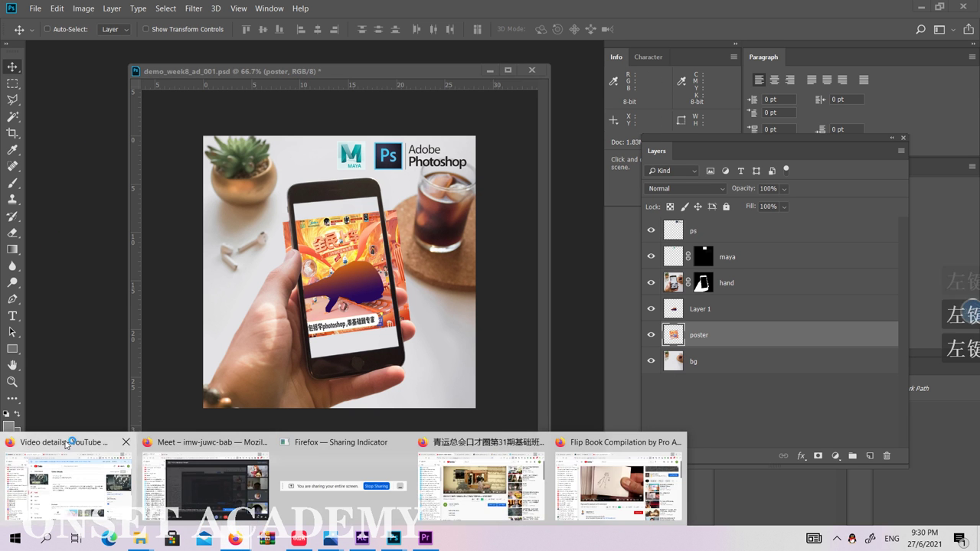
click(67, 478)
click(354, 7)
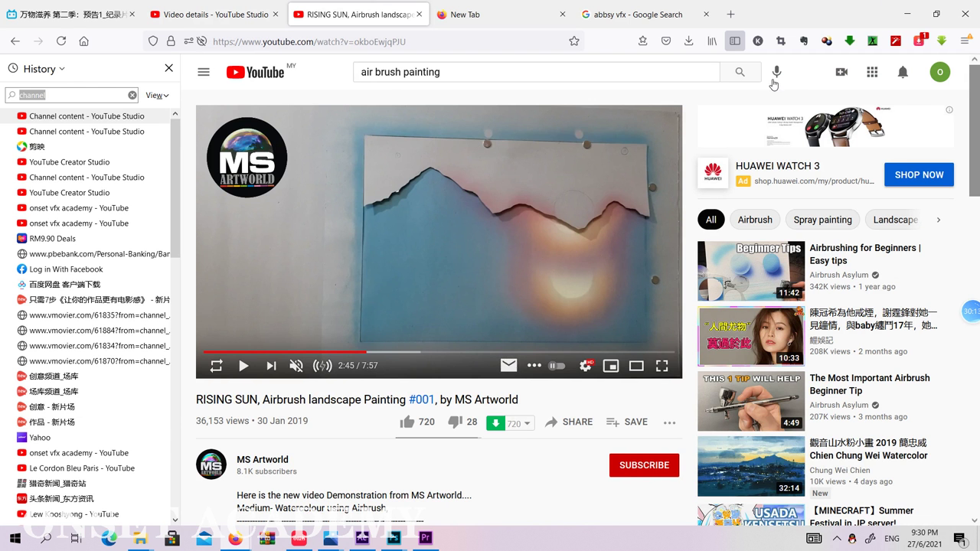
click(907, 14)
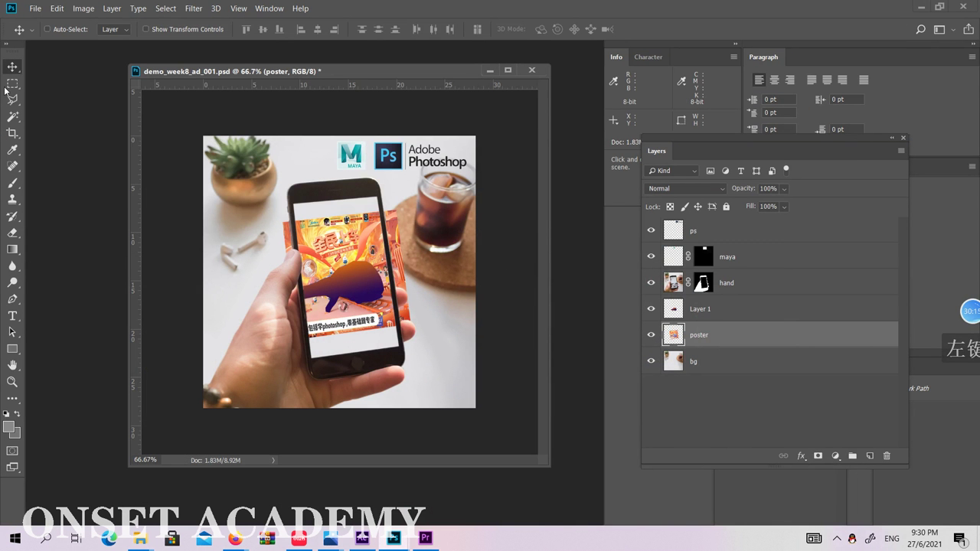
Add a layer mask to the poster layer and draw a closed Pen path around the area where it overhangs the phone's left edge
click(817, 457)
click(703, 334)
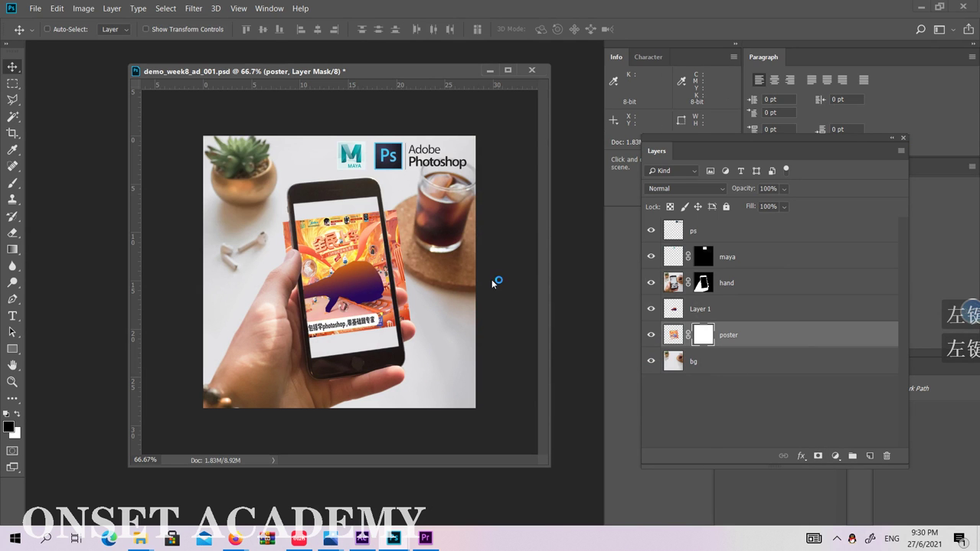
click(12, 299)
drag(290, 210, 265, 217)
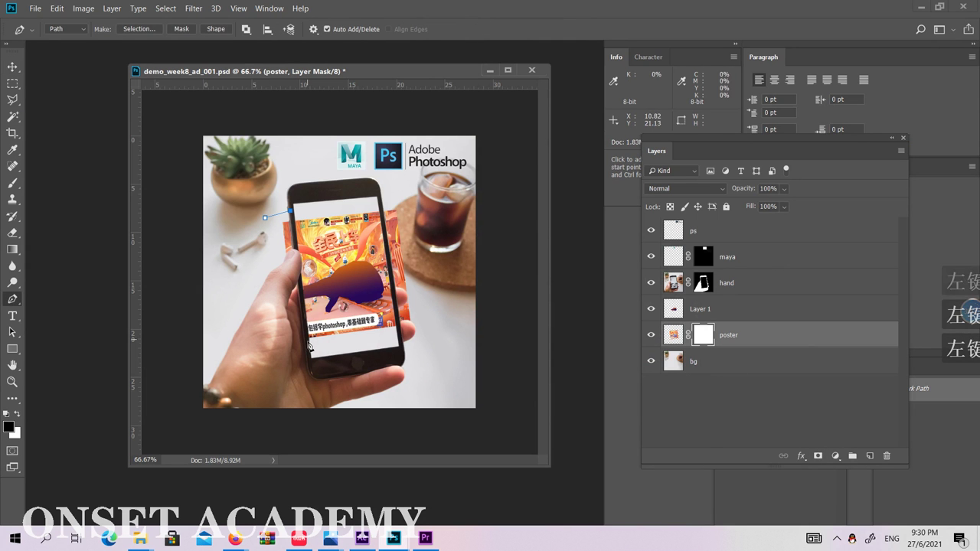
drag(307, 350, 273, 353)
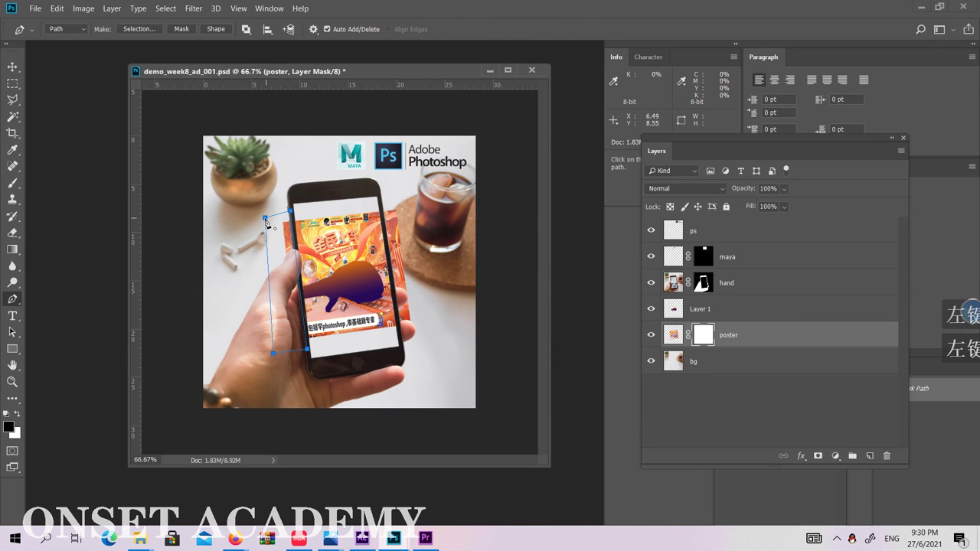
click(266, 221)
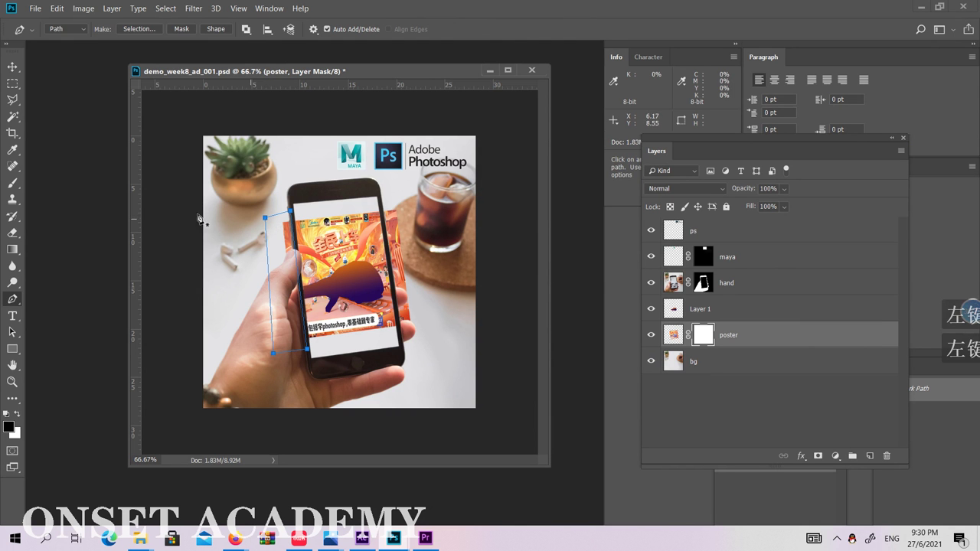
Try to fill the area inside the path with black on the poster's mask using the Paint Bucket, and undo the fill
click(15, 249)
click(58, 258)
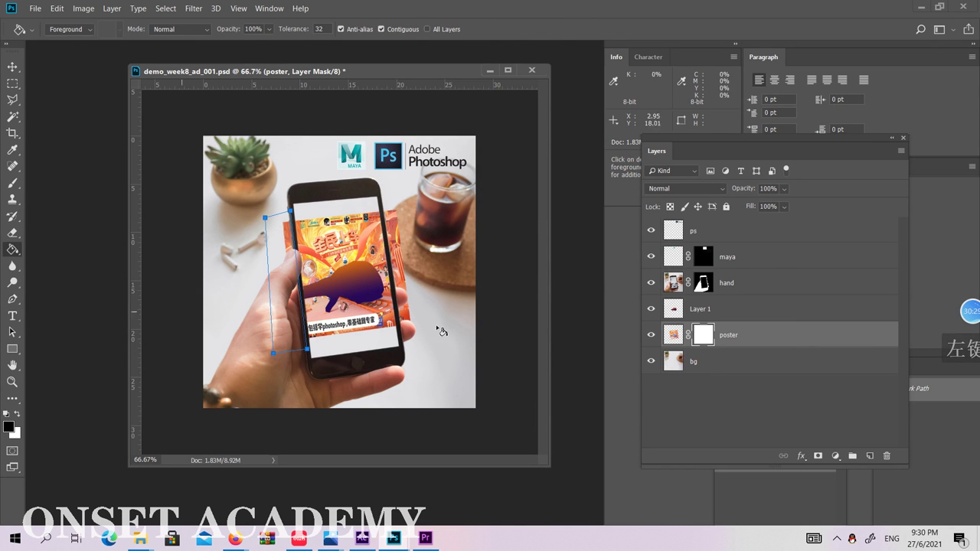
click(277, 253)
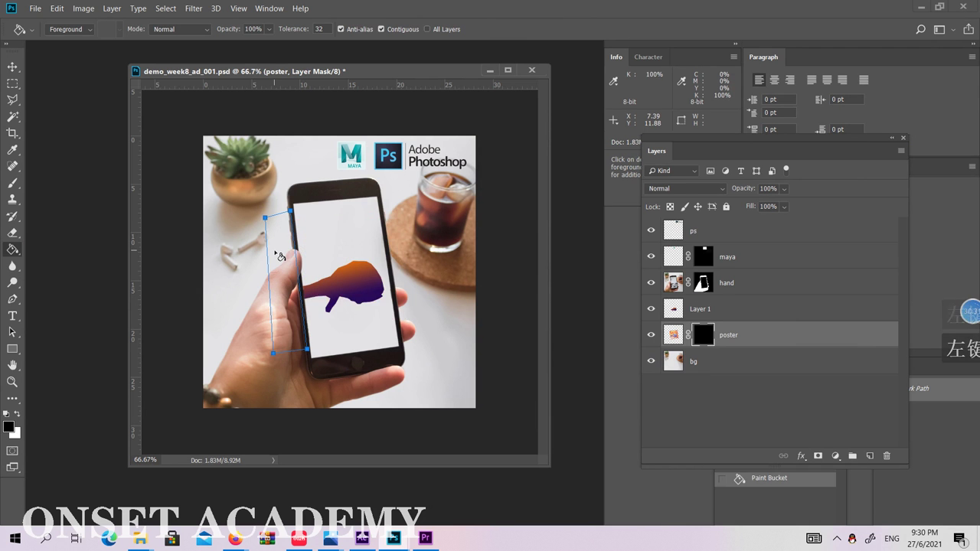
key(ctrl+z)
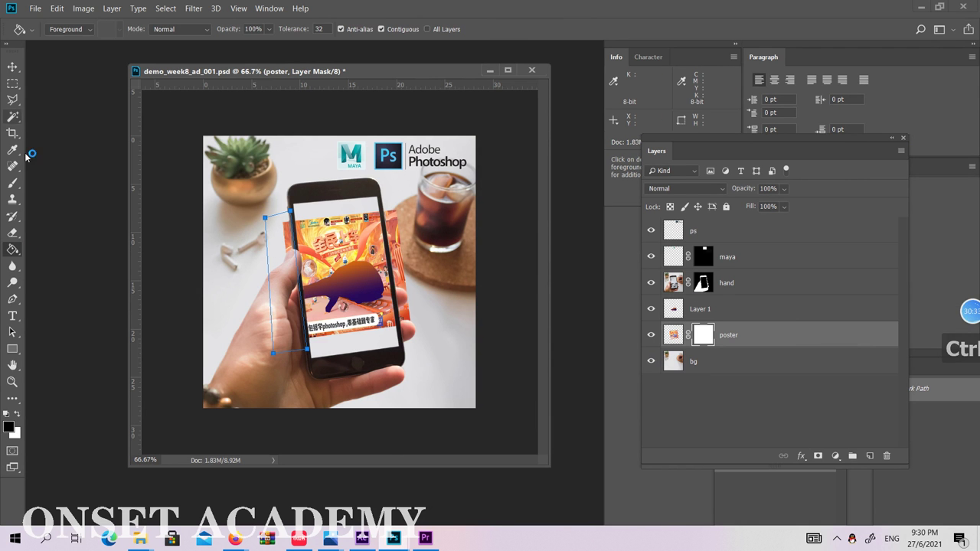
Make a selection from the closed path along the phone's left edge
click(12, 299)
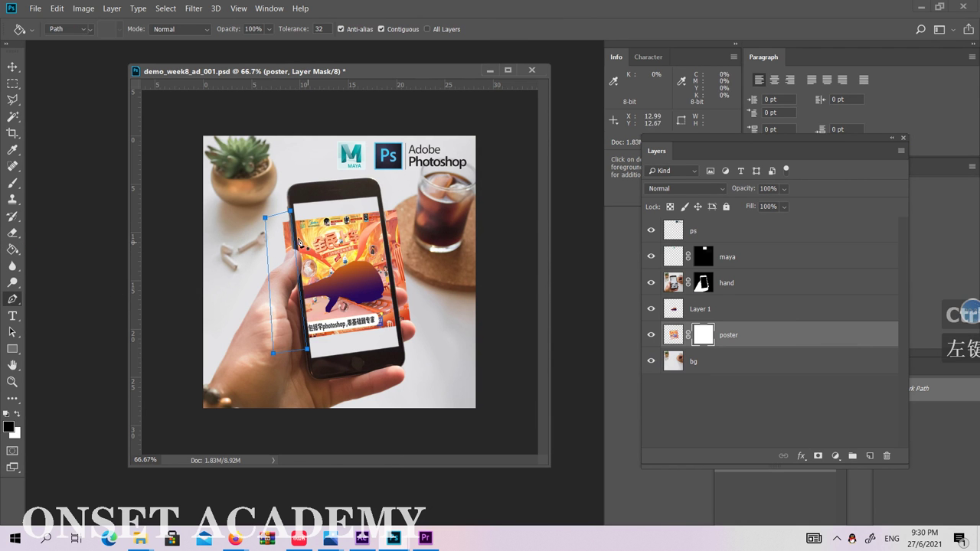
right_click(265, 218)
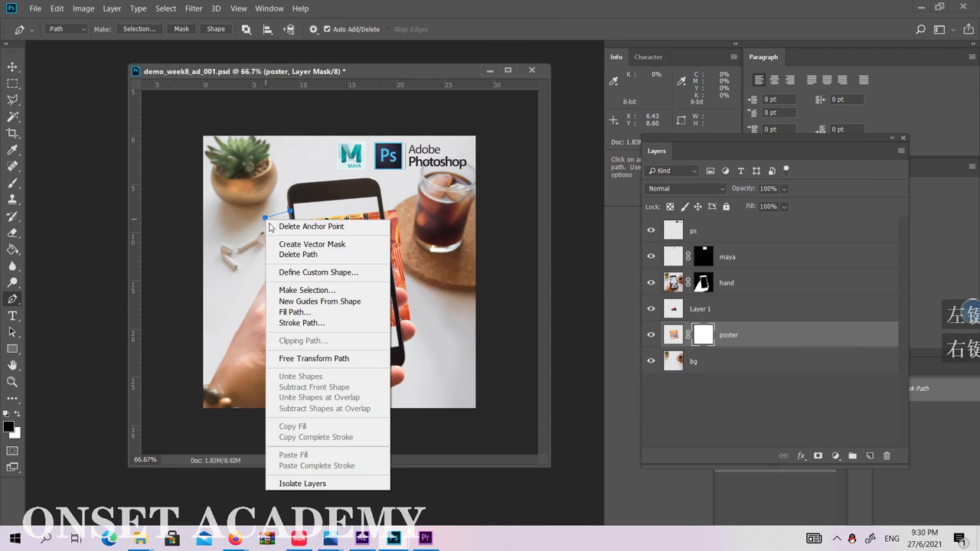
click(308, 290)
click(556, 134)
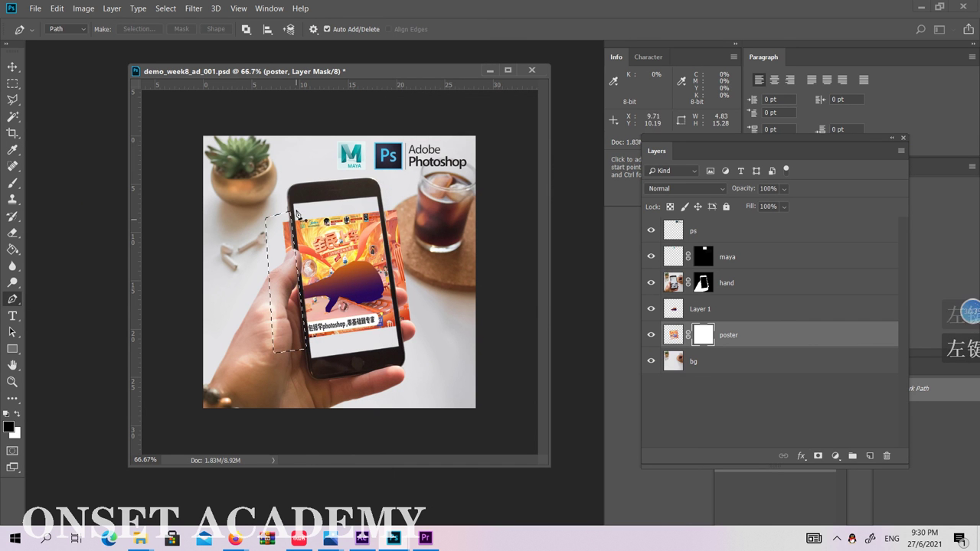
key(ctrl+d)
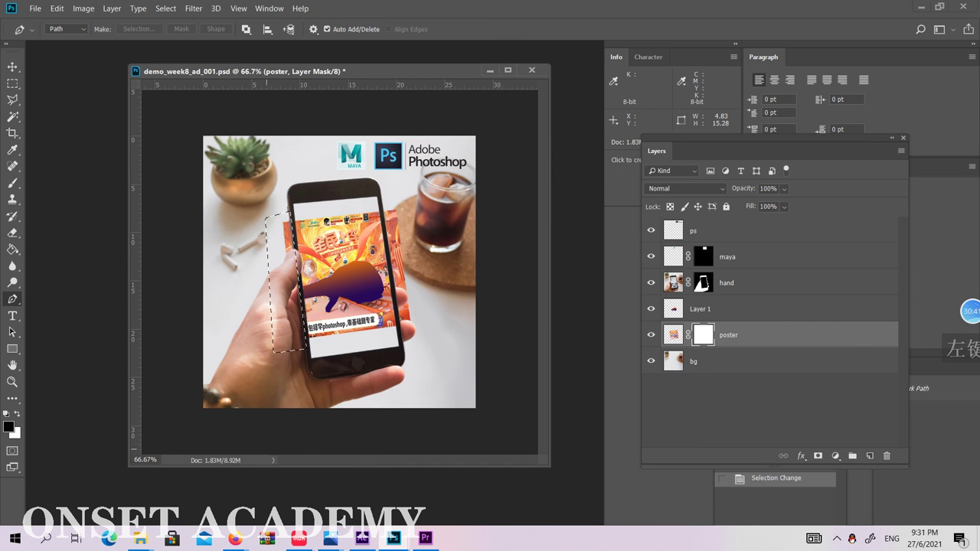
Switch to the browser, review the airbrush video's stencil stage between 2:25 and 2:47, pause it at 2:42, and return to Photoshop
mouse_move(235, 538)
click(132, 454)
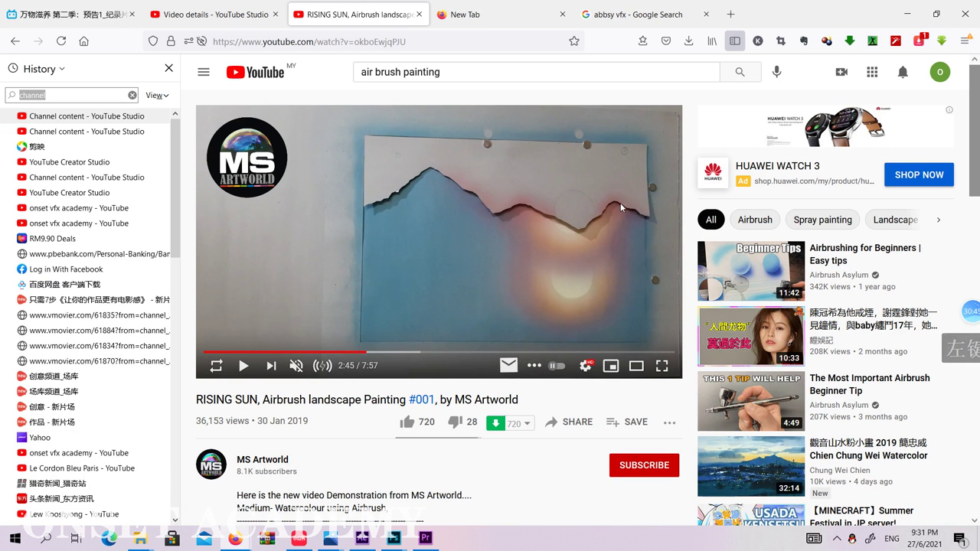
click(237, 369)
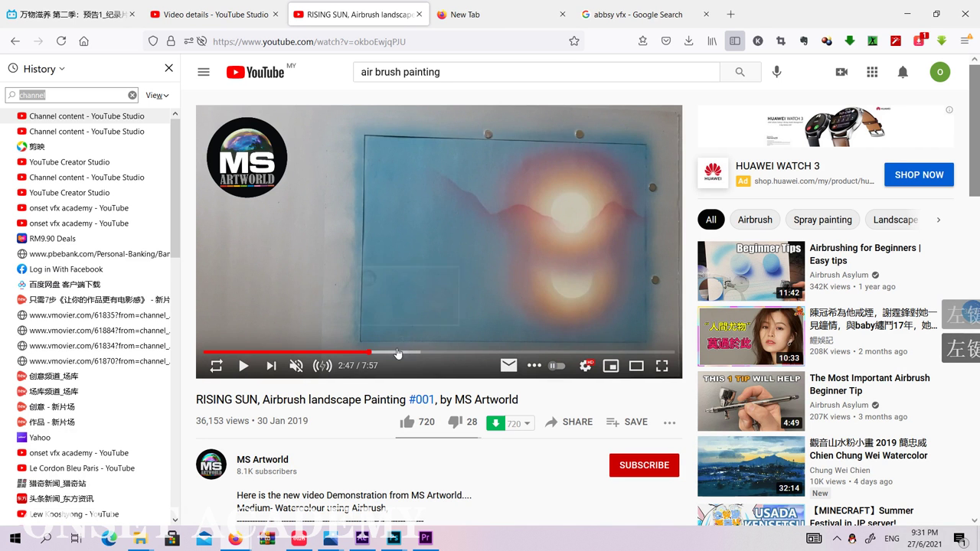
click(350, 353)
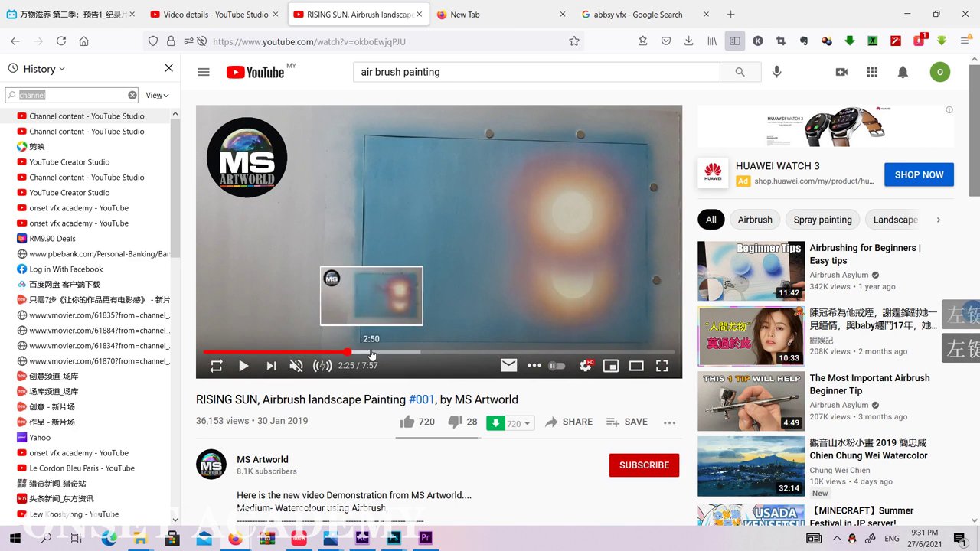
click(380, 353)
click(368, 354)
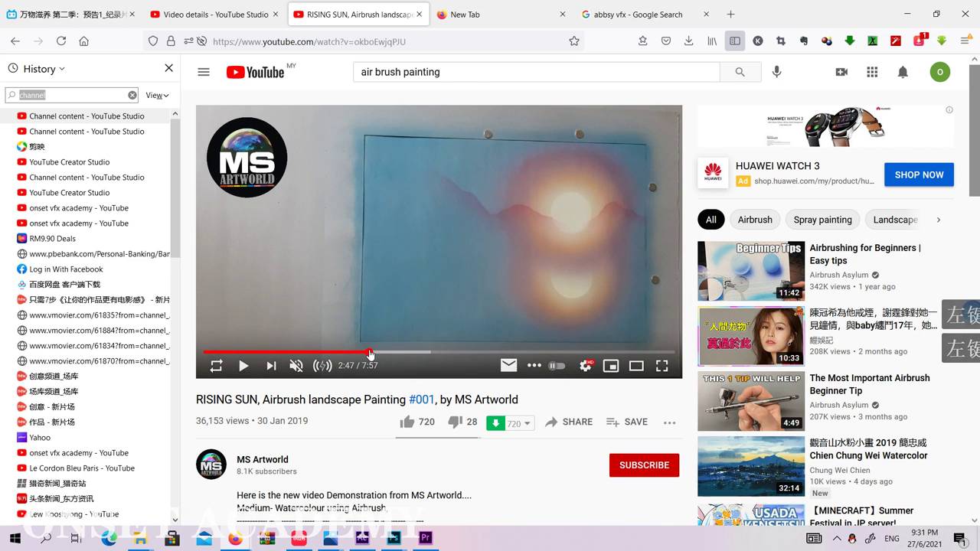
click(360, 353)
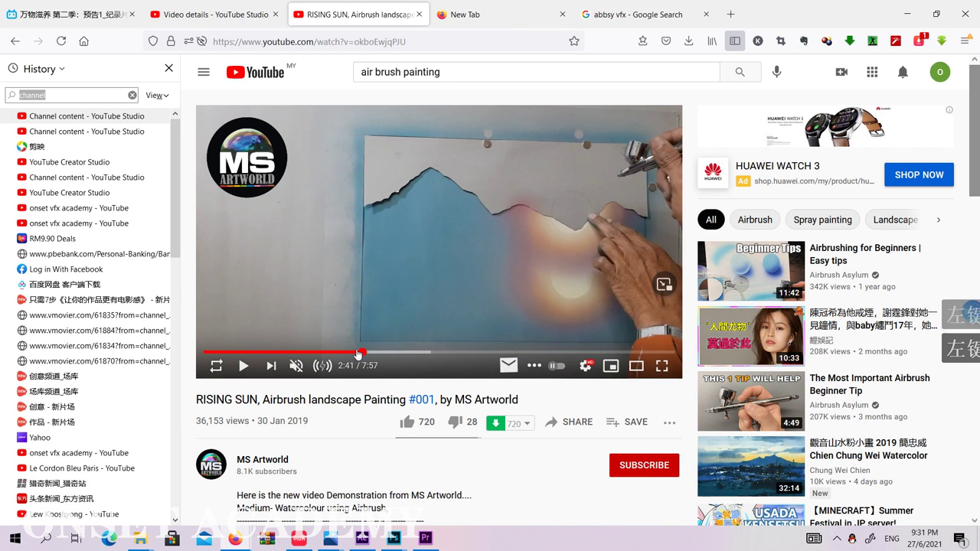
click(242, 367)
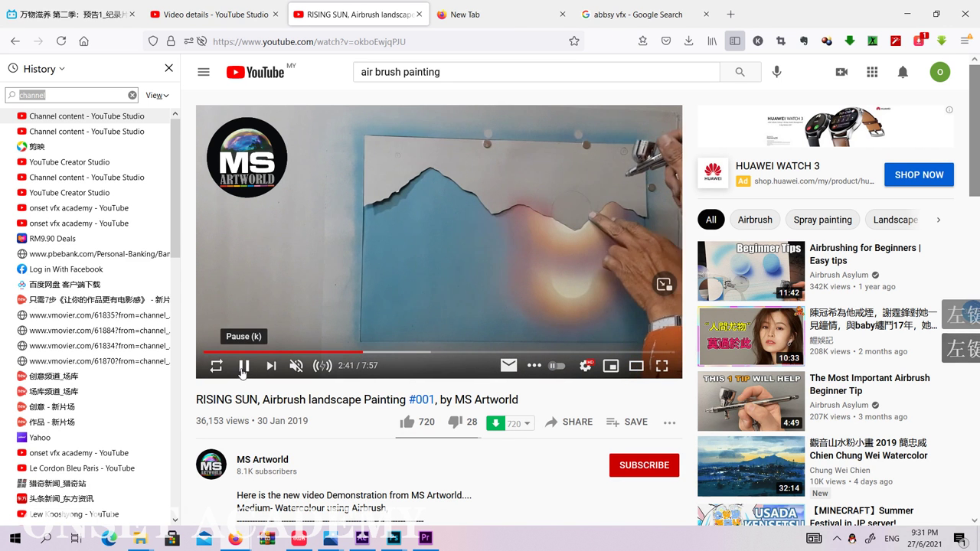
click(242, 368)
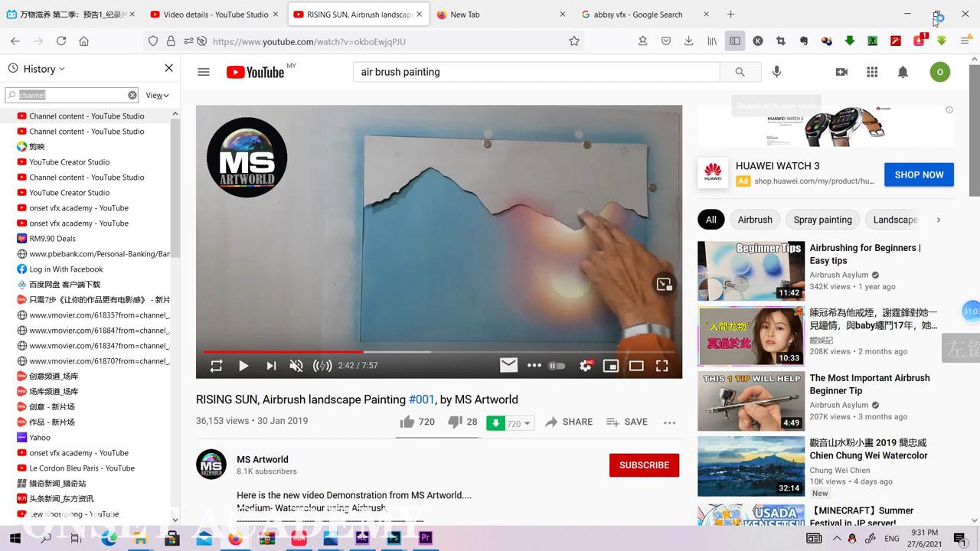
key(alt+Tab)
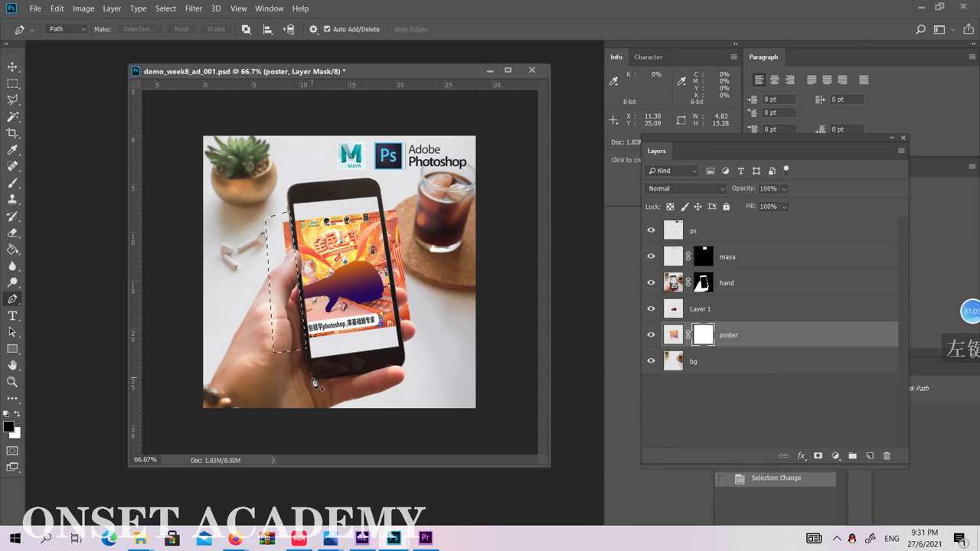
Fill the selected area on the poster's mask with black using the Paint Bucket, and deselect it
click(13, 249)
click(276, 247)
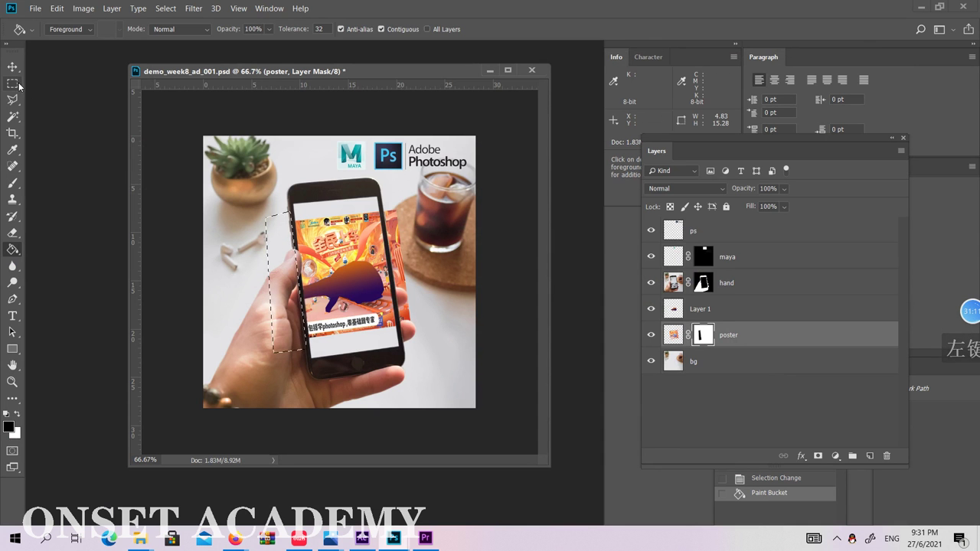
key(ctrl+d)
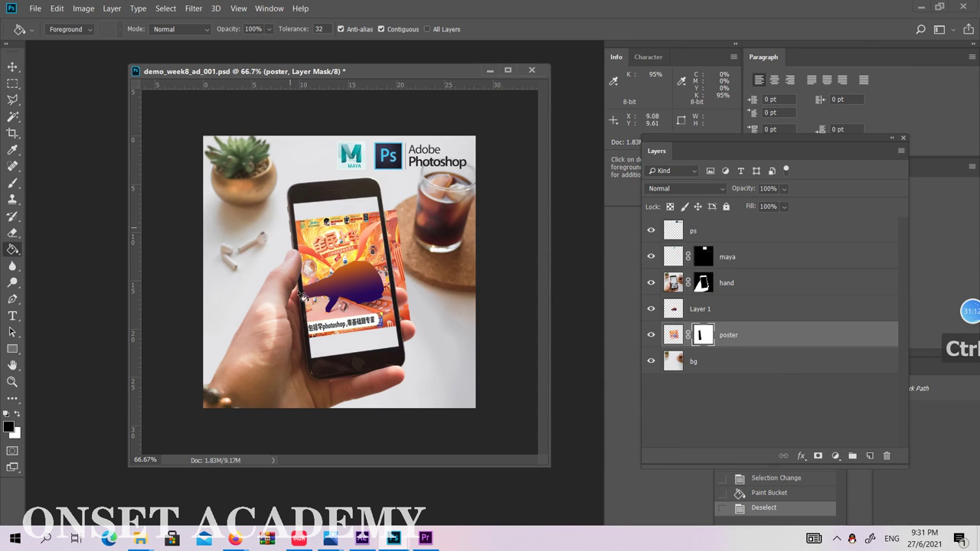
Draw a closed four-point Pen path around the poster area overhanging the phone's right edge
click(13, 299)
click(379, 199)
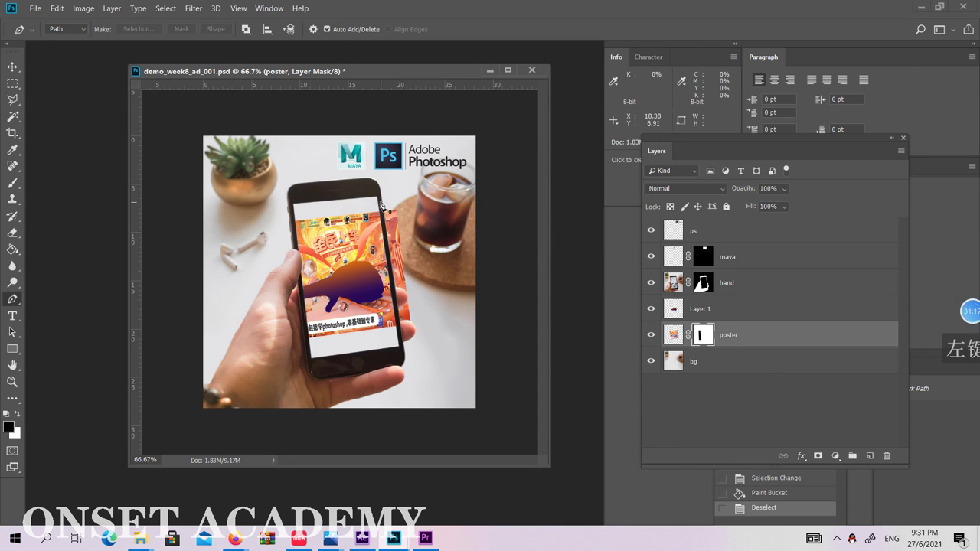
click(399, 343)
click(420, 337)
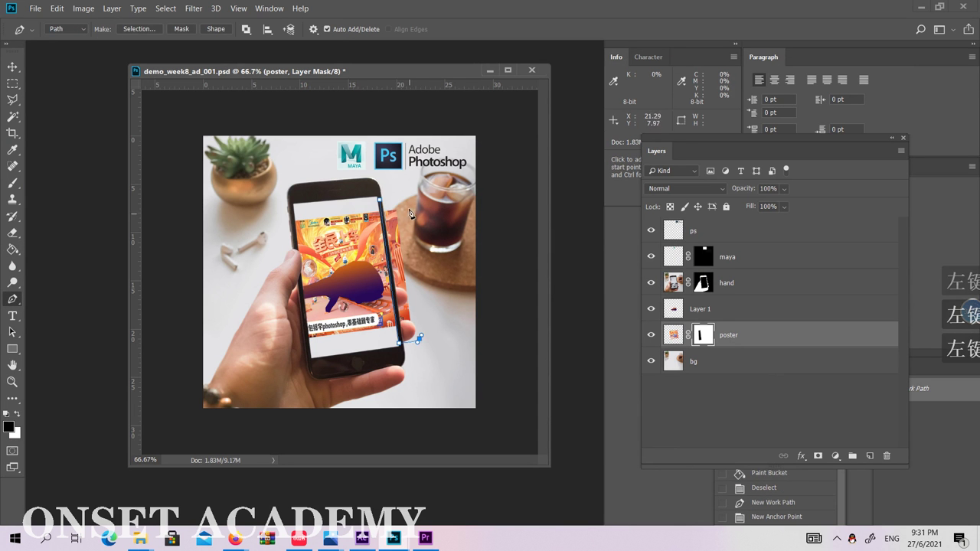
click(404, 196)
click(380, 199)
Make a selection from the right-hand path with a 3-pixel feather and fill it with black on the poster's mask
right_click(403, 225)
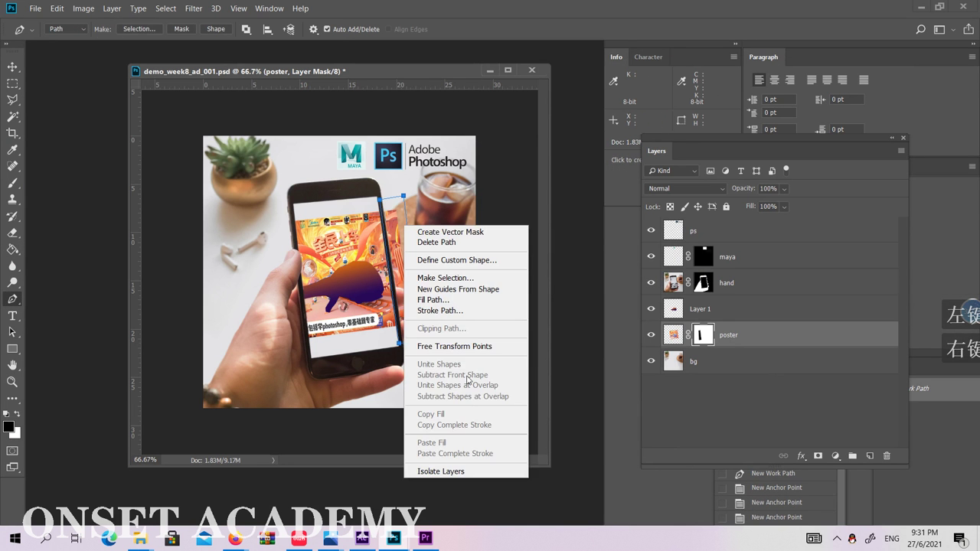
click(460, 279)
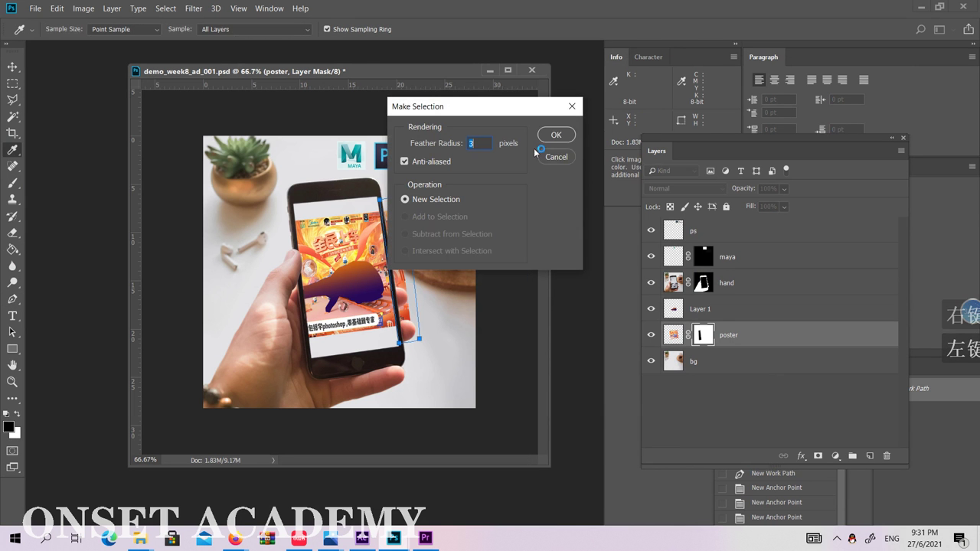
click(550, 137)
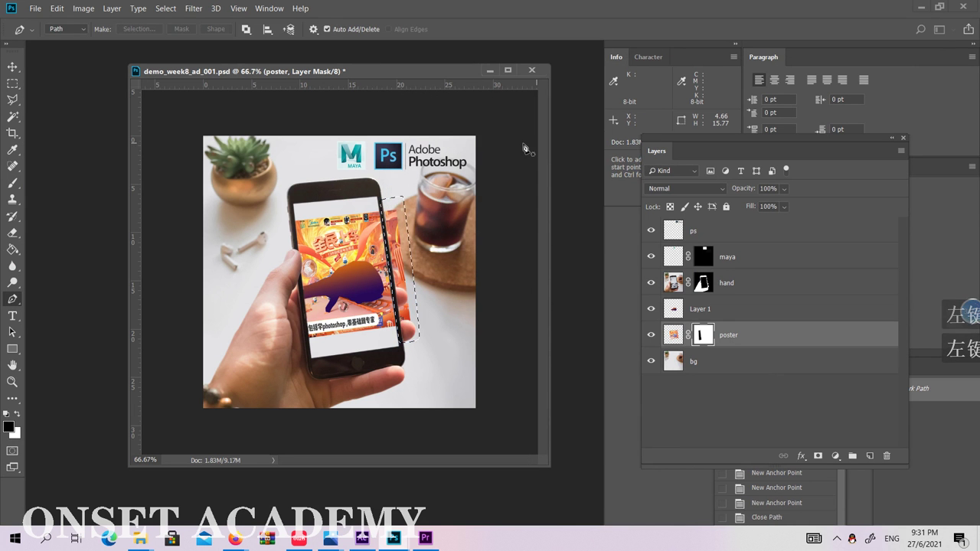
click(17, 250)
click(392, 232)
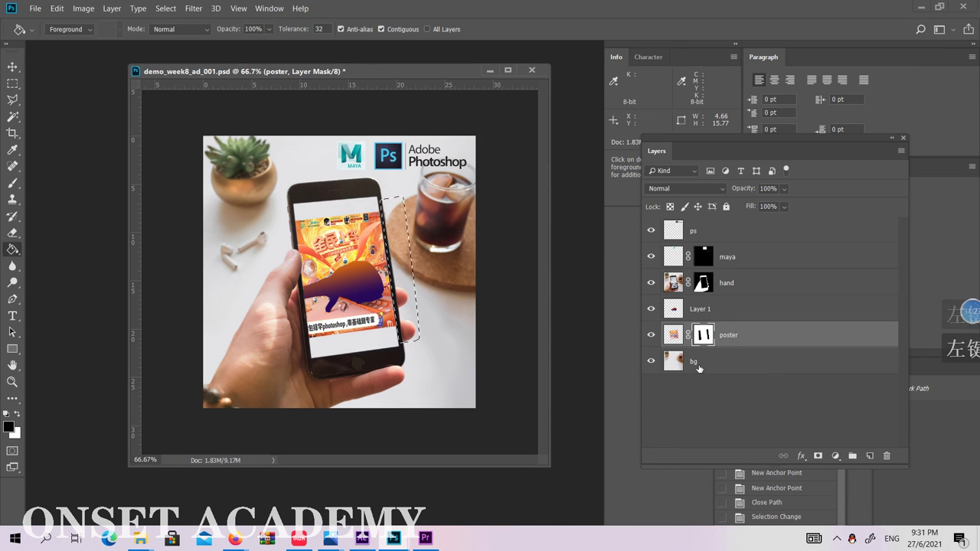
Select the poster's mask, enlarge the image to 200% to inspect the masked edges, and move the Layers panel nearer the document
click(704, 339)
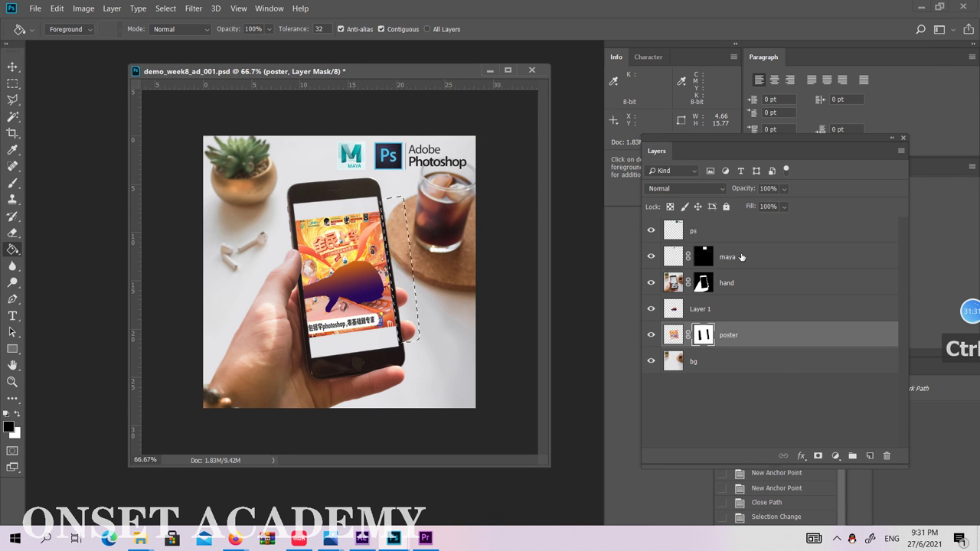
key(ctrl+plus)
key(ctrl+plus)
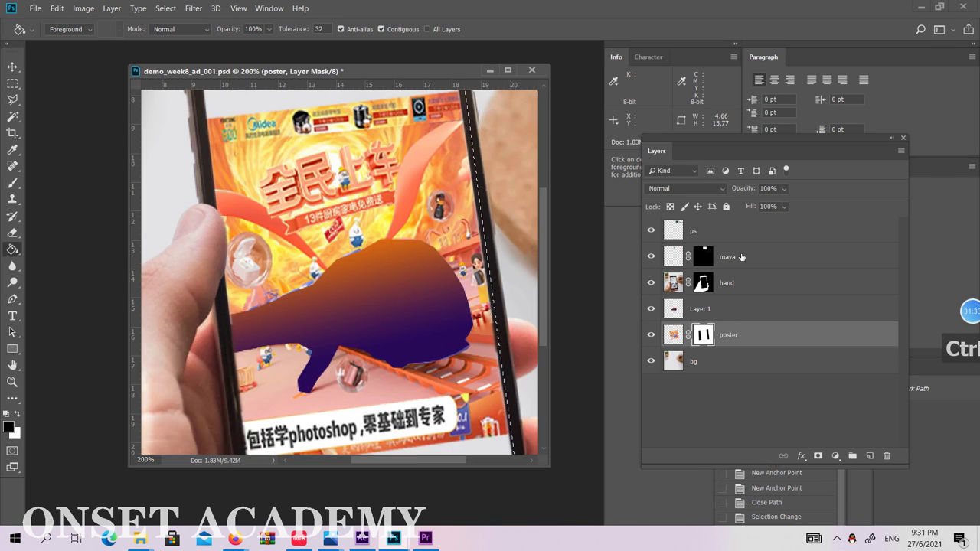
drag(806, 141, 733, 135)
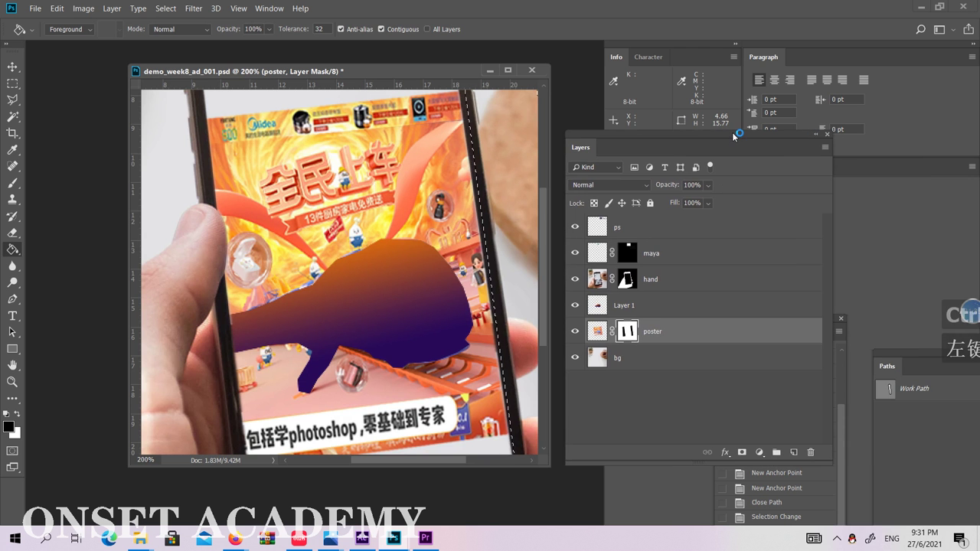
Inspect the poster's masked edges at 300%, and reduce the view to 50% to check the whole composite
key(ctrl+plus)
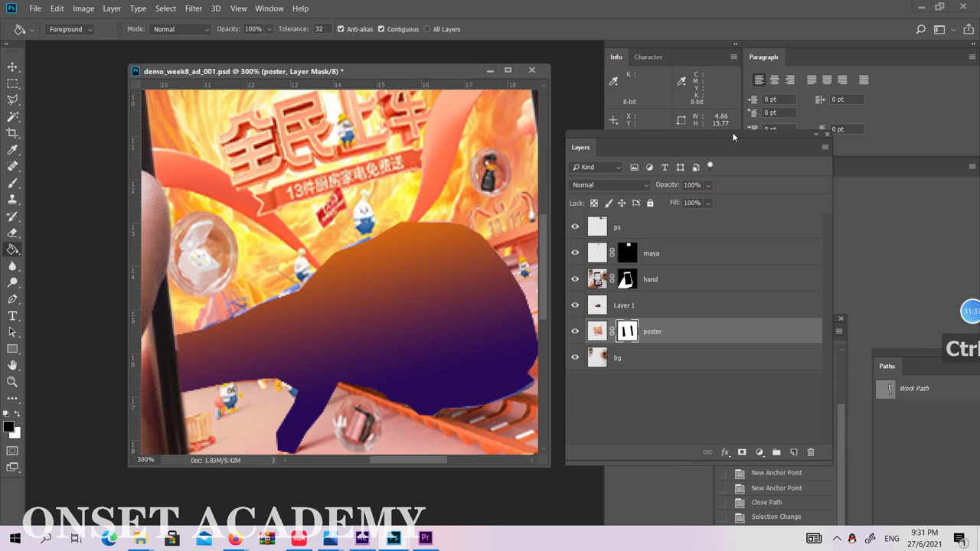
key(ctrl+minus)
key(ctrl+minus)
key(ctrl+minus)
key(ctrl+minus)
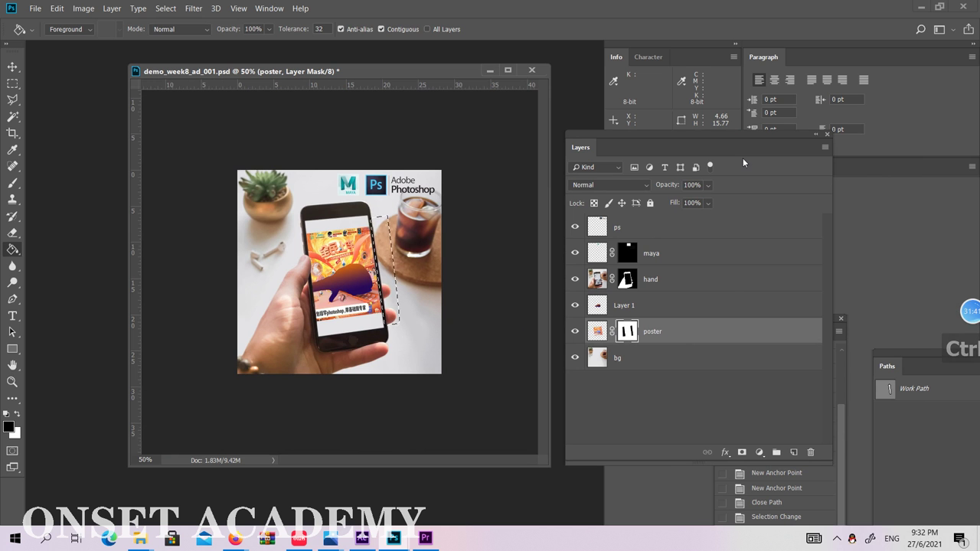
click(764, 140)
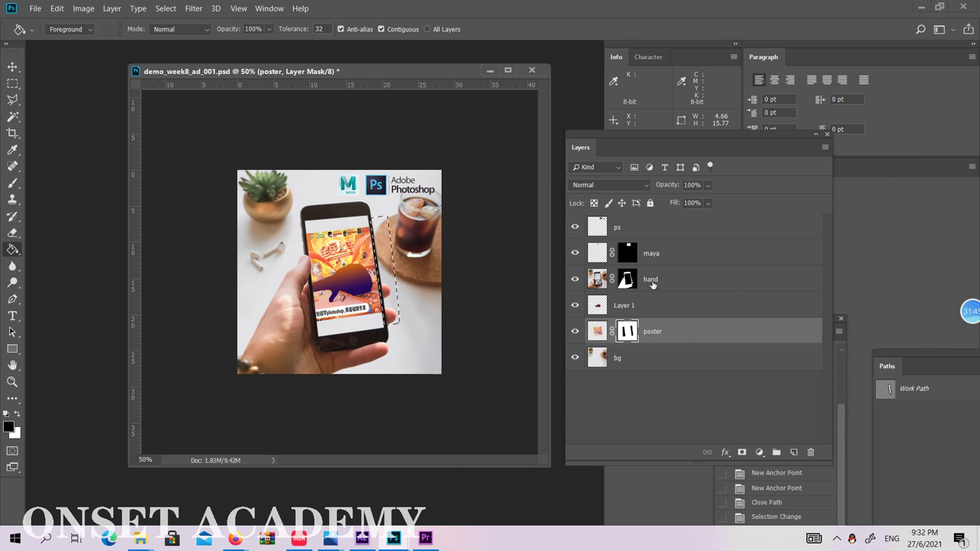
key(ctrl+alt+a)
drag(542, 199, 799, 429)
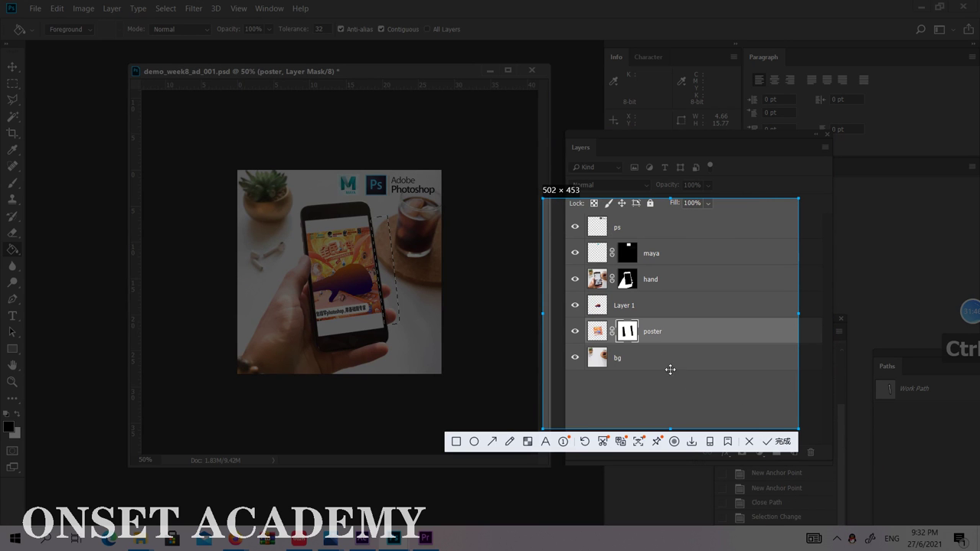
click(783, 443)
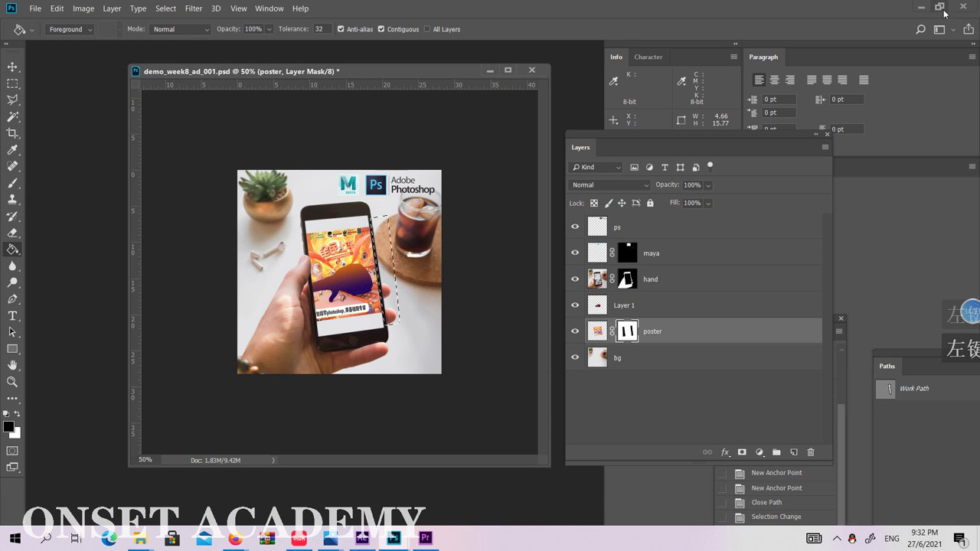
Capture a screenshot of the layer list from hand to bg and paste it into a new 421 x 272 px document
key(ctrl+alt+a)
drag(549, 262, 764, 401)
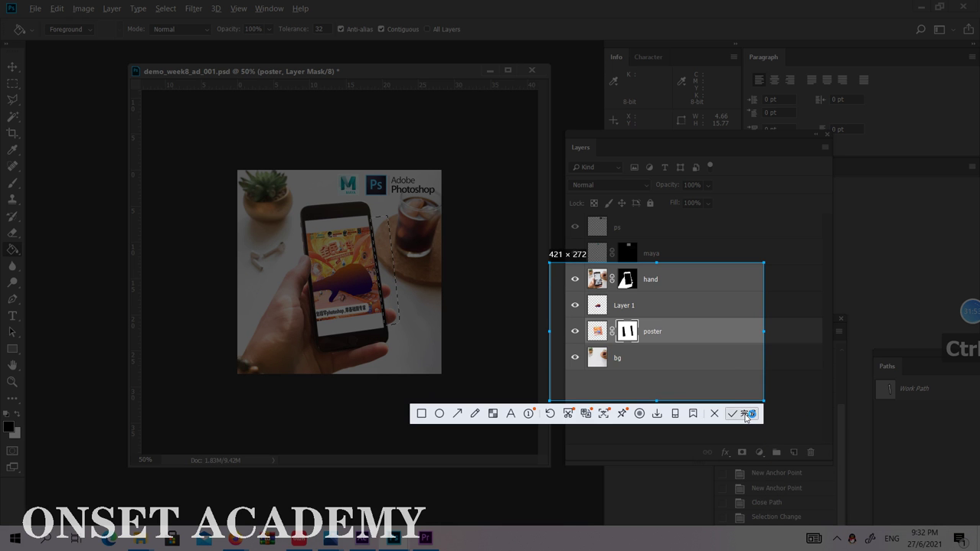
click(746, 415)
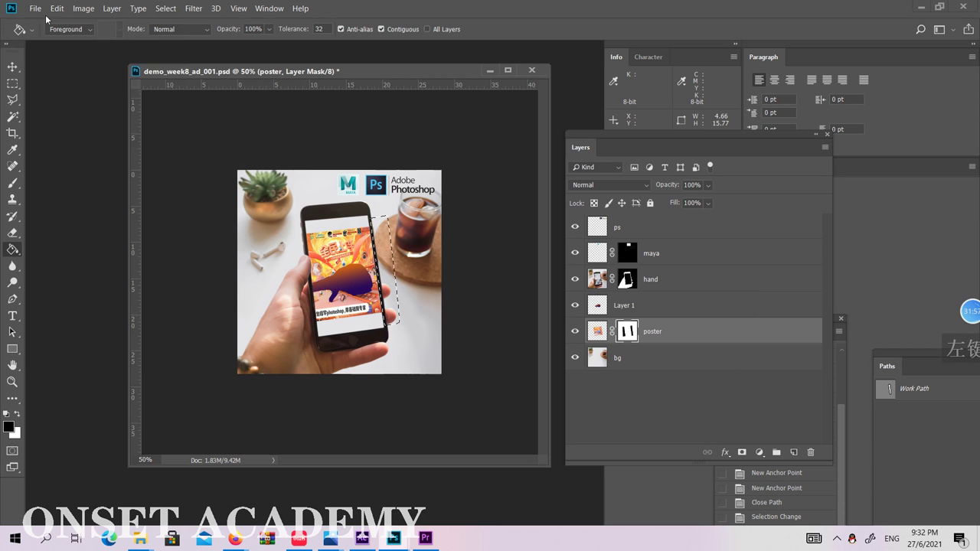
click(36, 8)
click(134, 31)
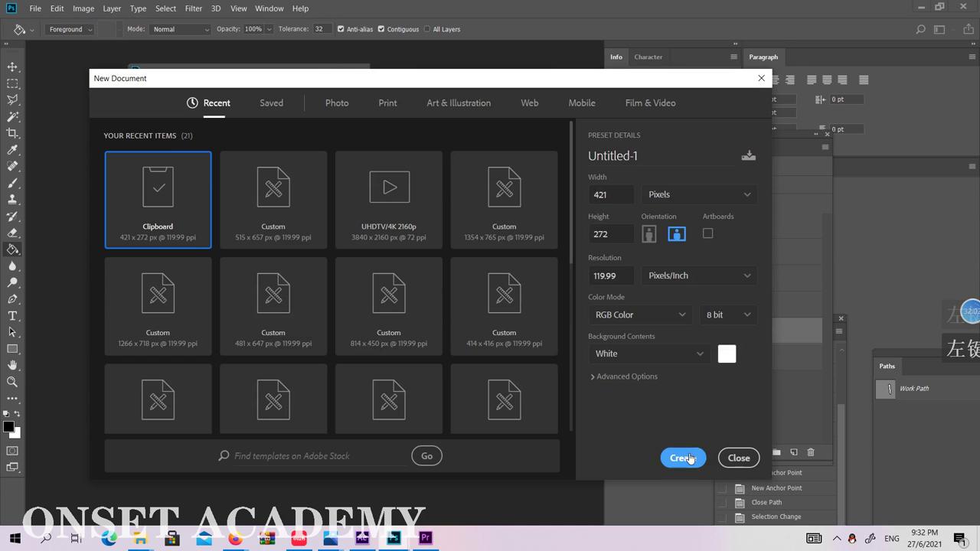
click(684, 458)
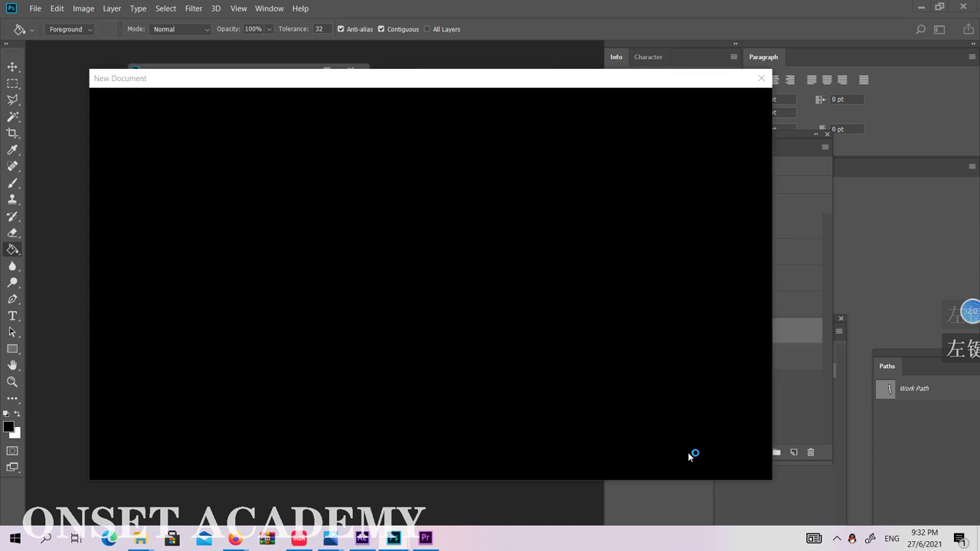
key(ctrl+v)
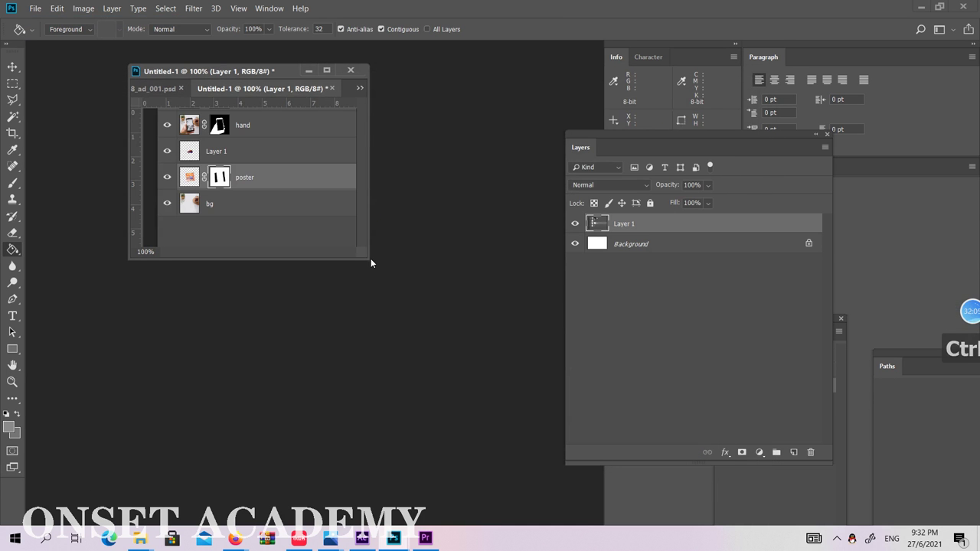
Float the pasted screenshot in its own window beside the ad document and enlarge it to 400% around the poster's mask thumbnail
drag(364, 261, 440, 329)
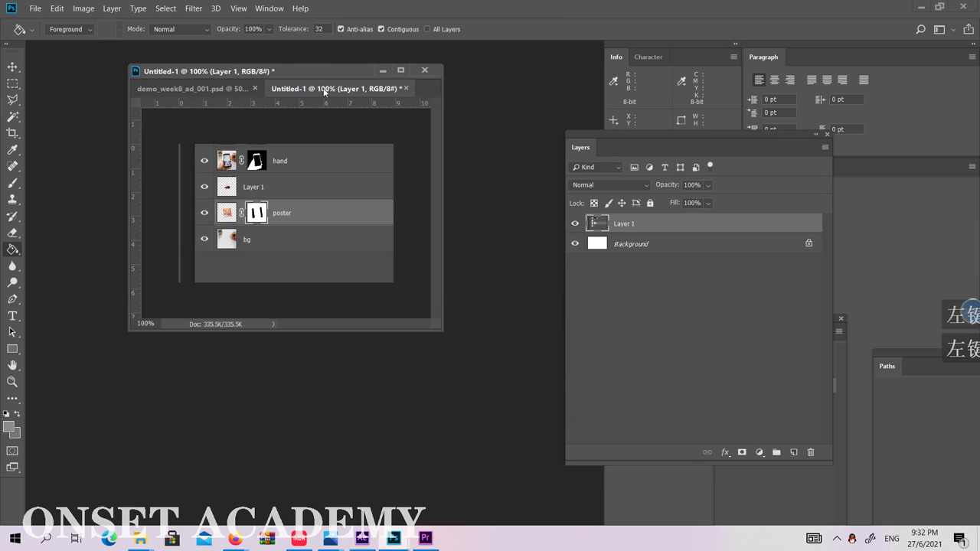
drag(328, 96, 421, 312)
ctrl+click(338, 257)
ctrl+click(338, 257)
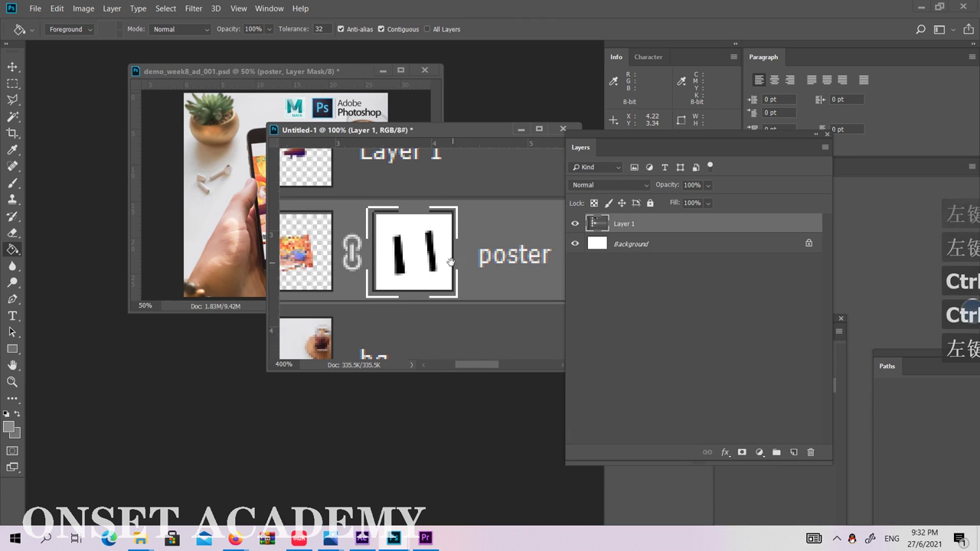
ctrl+click(338, 257)
click(363, 70)
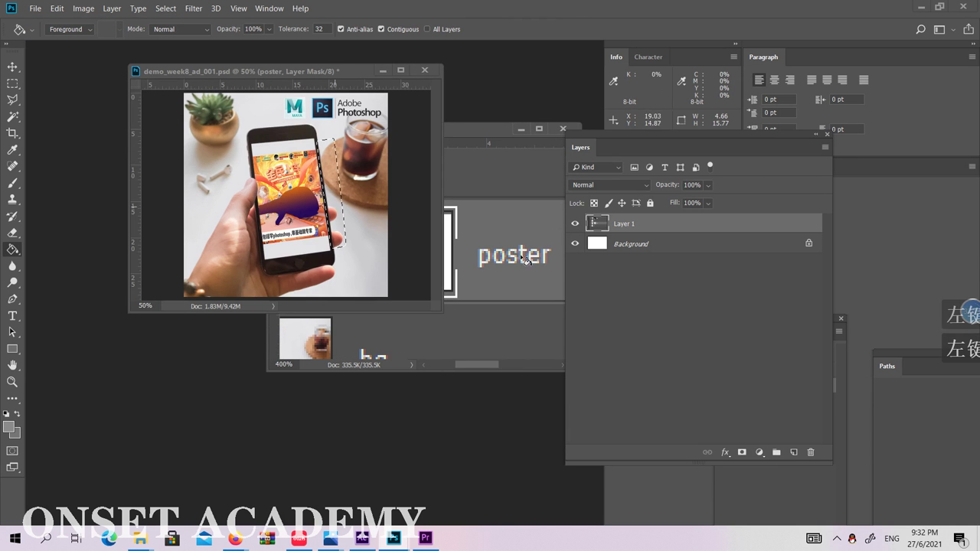
drag(485, 141, 518, 144)
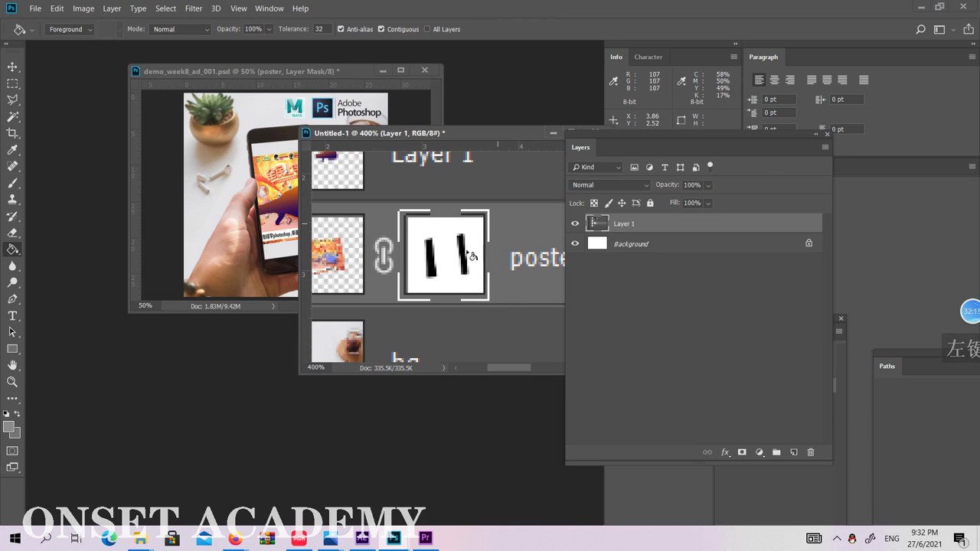
Switch to Firefox to show the RISING SUN airbrush landscape video's paper stencil, and return to Photoshop
click(249, 538)
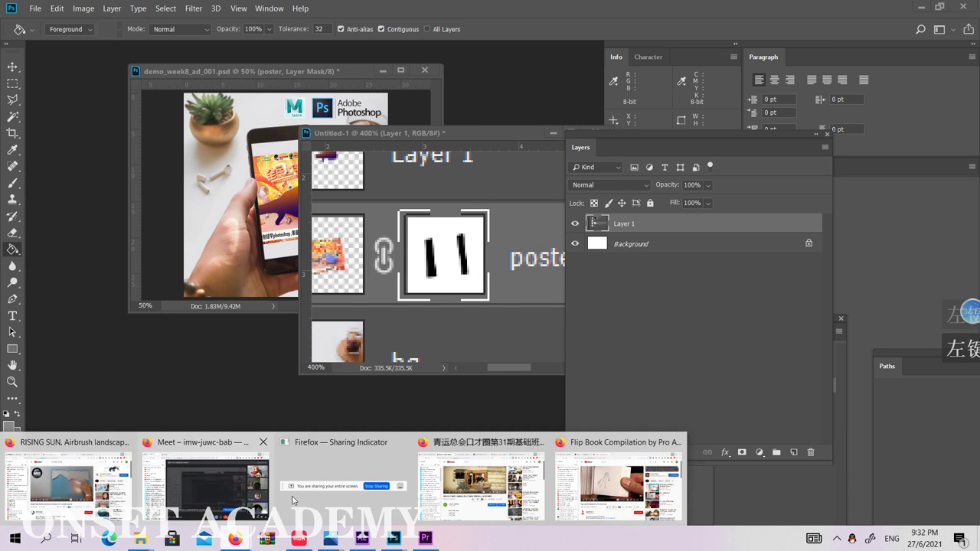
click(67, 444)
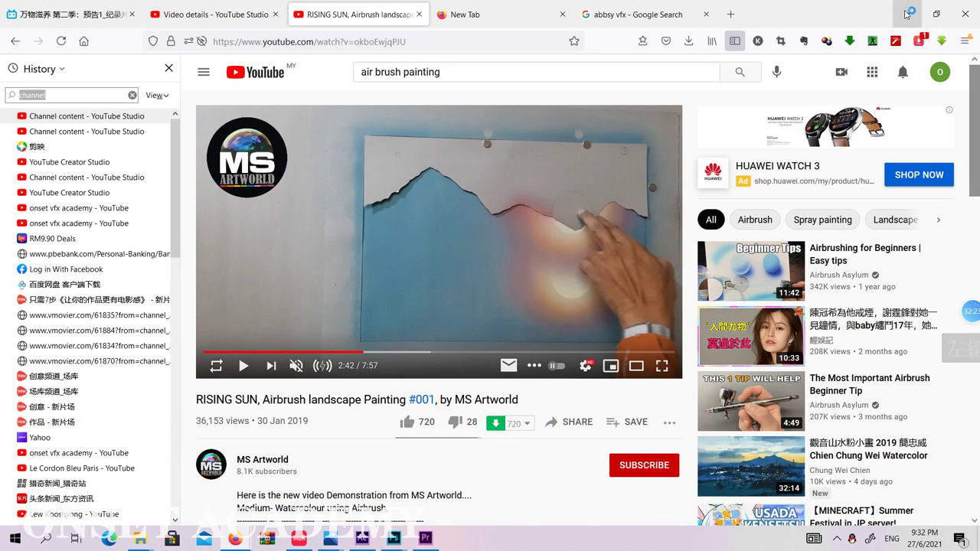
key(alt+Tab)
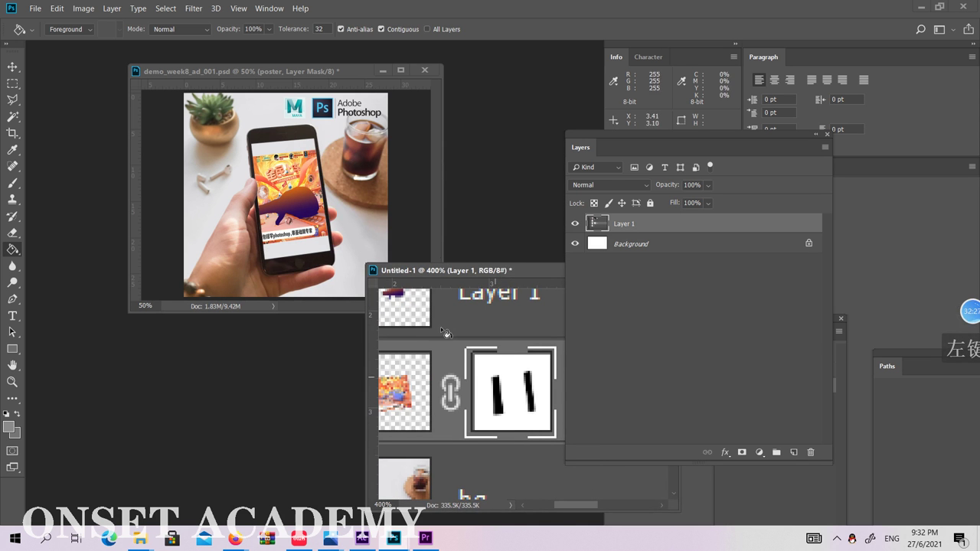
Delete the poster layer's mask in demo_week8_ad_001.psd without applying it, and clear the selection
click(438, 262)
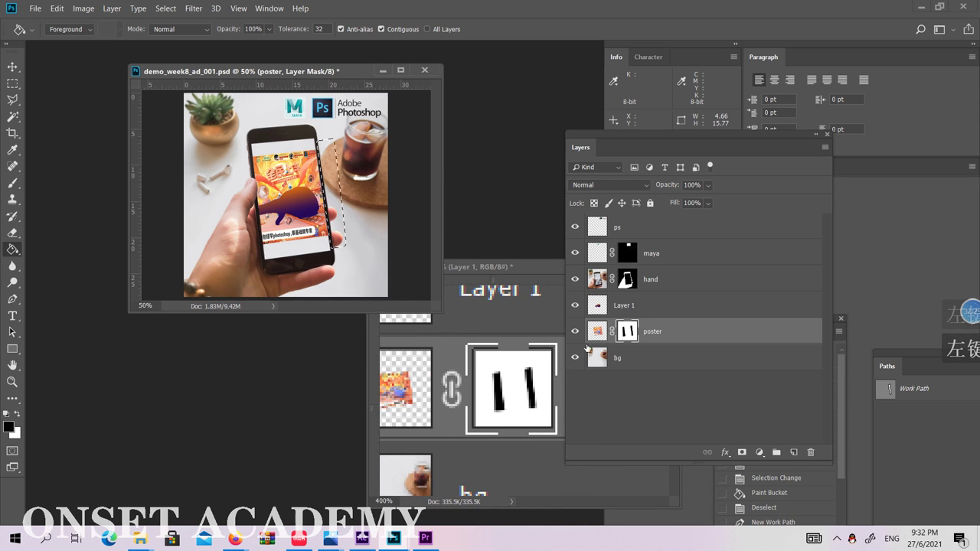
drag(627, 333, 811, 452)
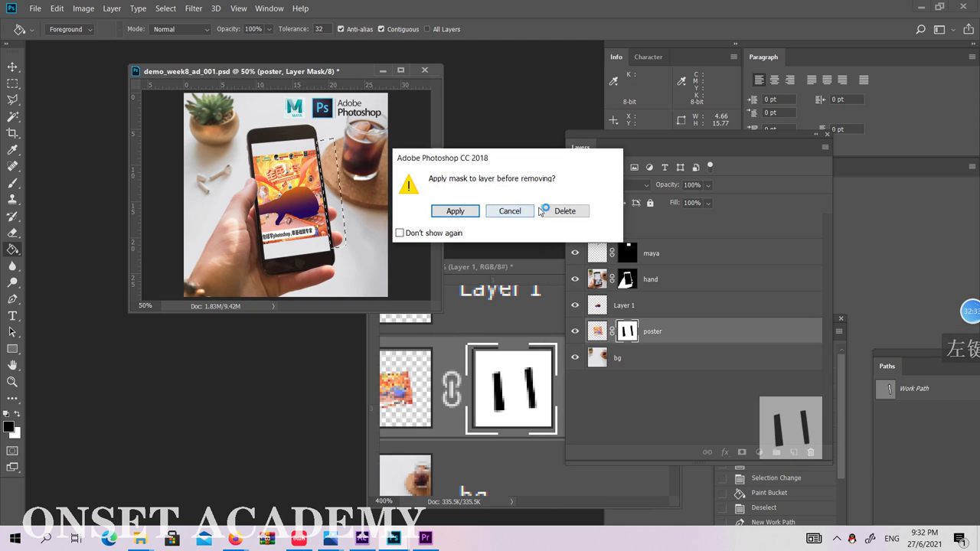
click(564, 211)
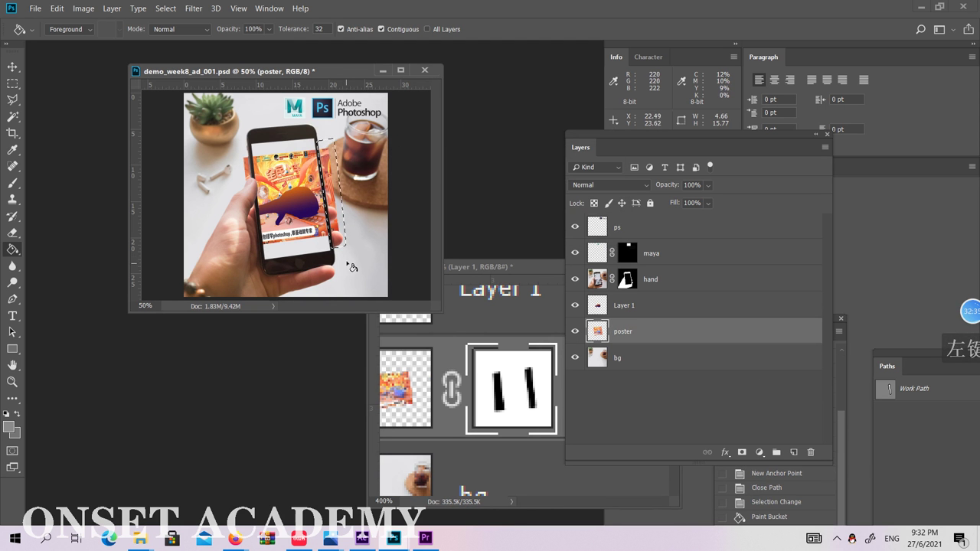
key(ctrl)
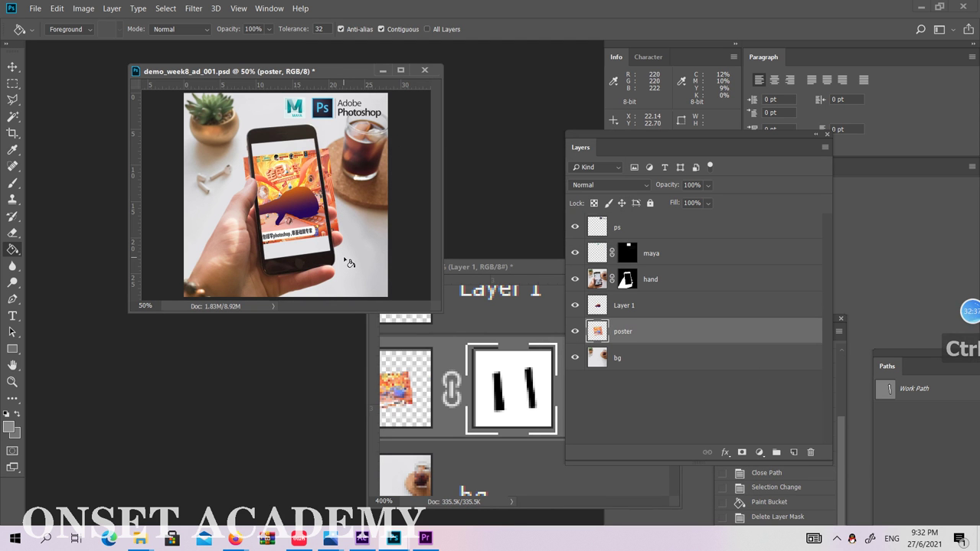
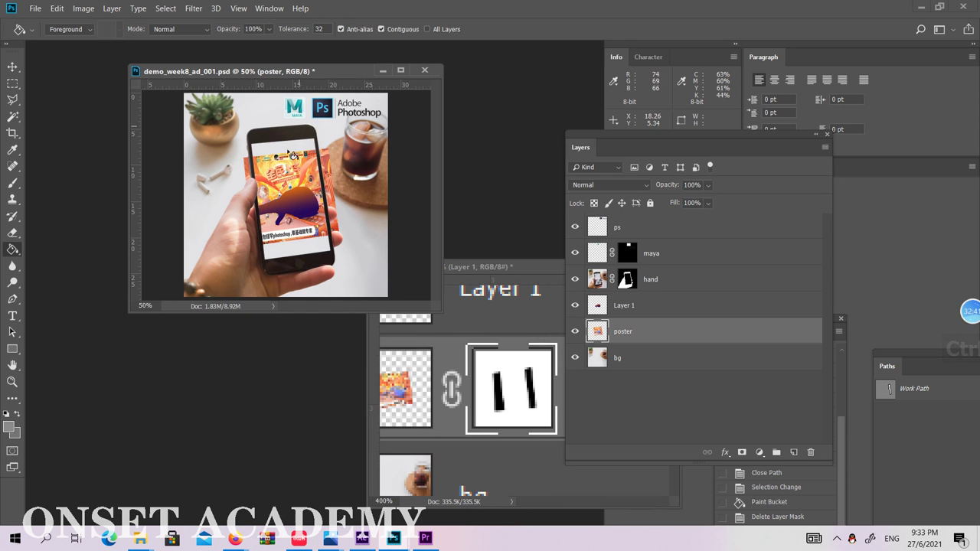
Hide Layer 1 and move the History panel over the Layers panel so its full list is readable
click(575, 306)
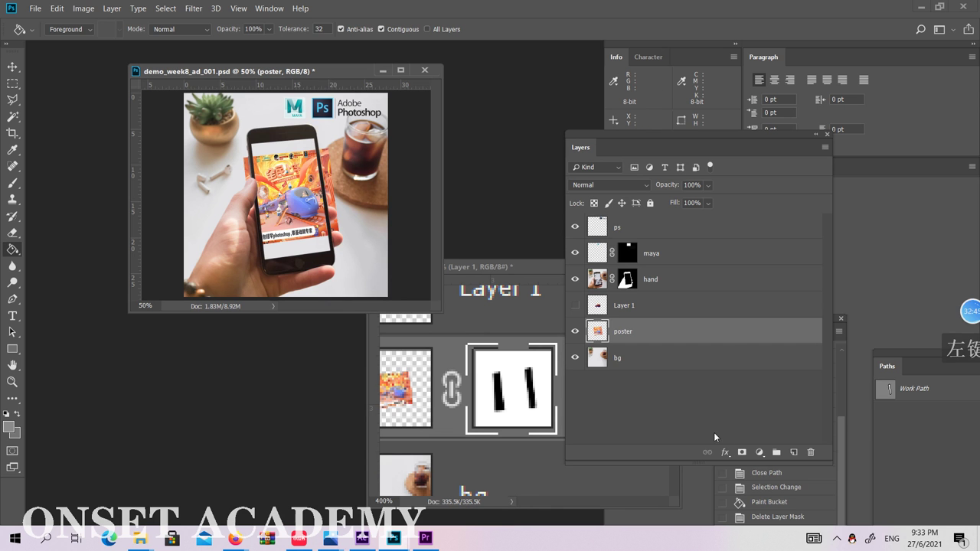
drag(787, 319, 814, 183)
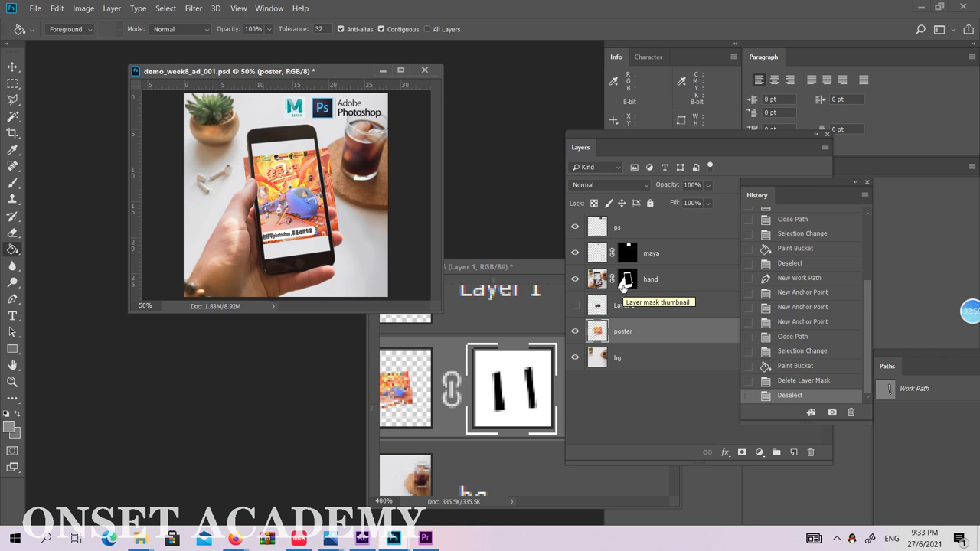
Switch to Firefox to revisit the airbrush painting video and the abbsy vfx image results, and return to Photoshop
mouse_move(235, 539)
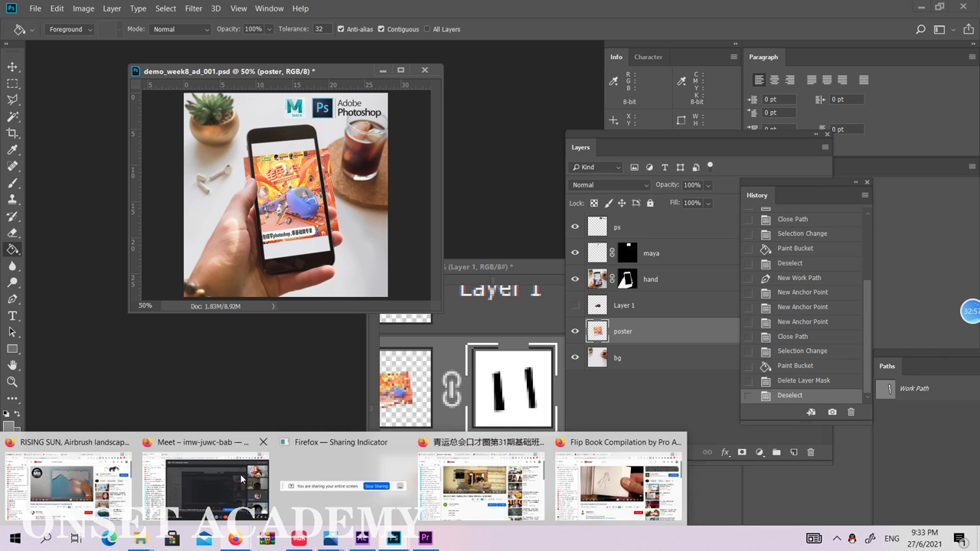
click(94, 449)
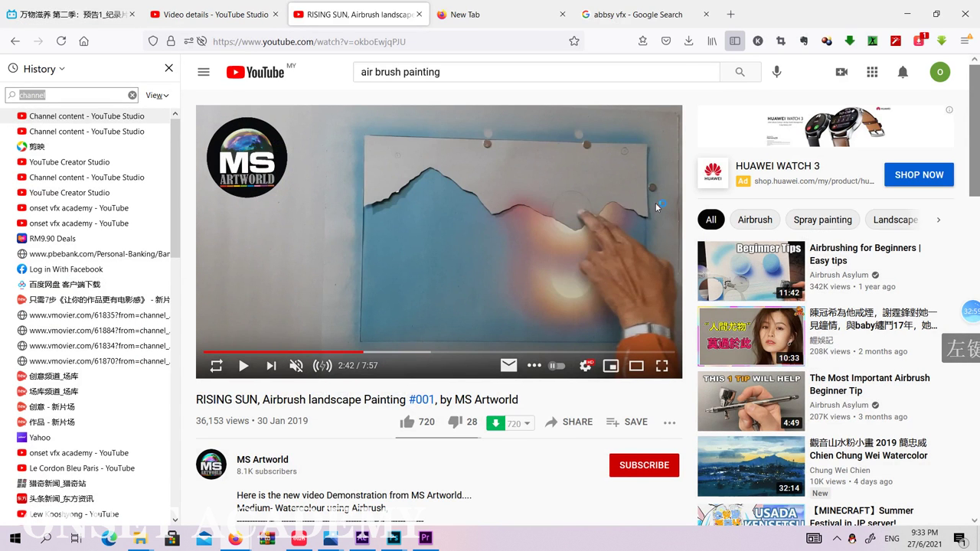
click(636, 14)
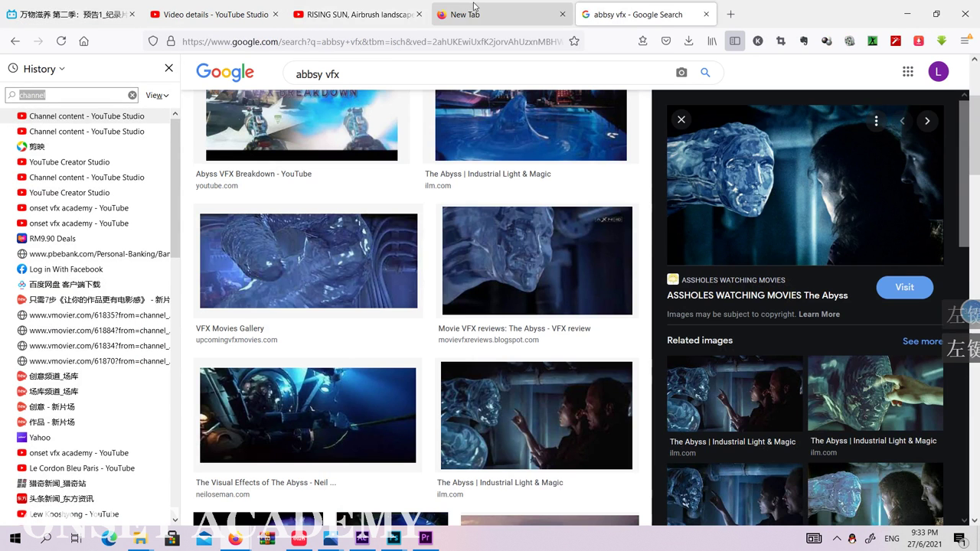
click(909, 14)
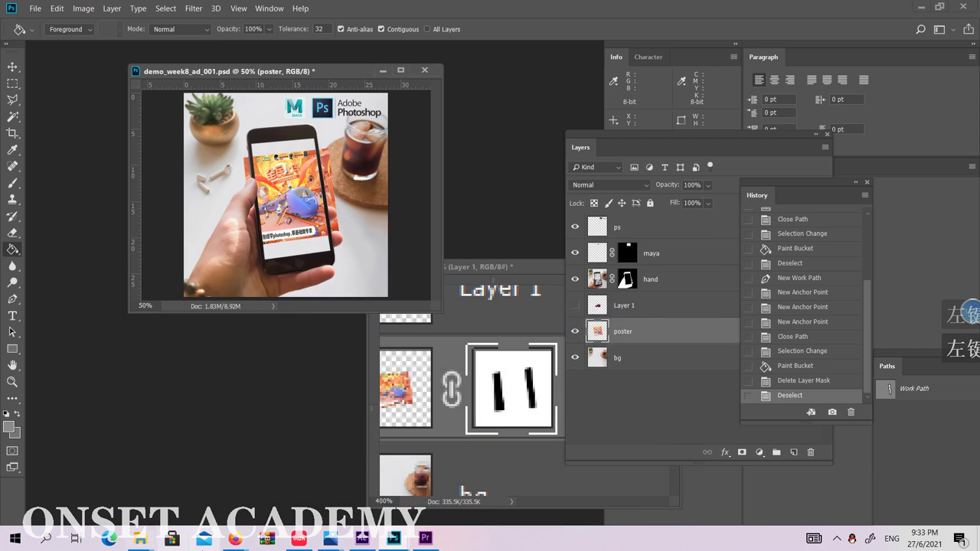
Switch to the Firefox window with the flip book video and show the ArtStation Shockwave layer breakdown of THE WARDEN
mouse_move(236, 538)
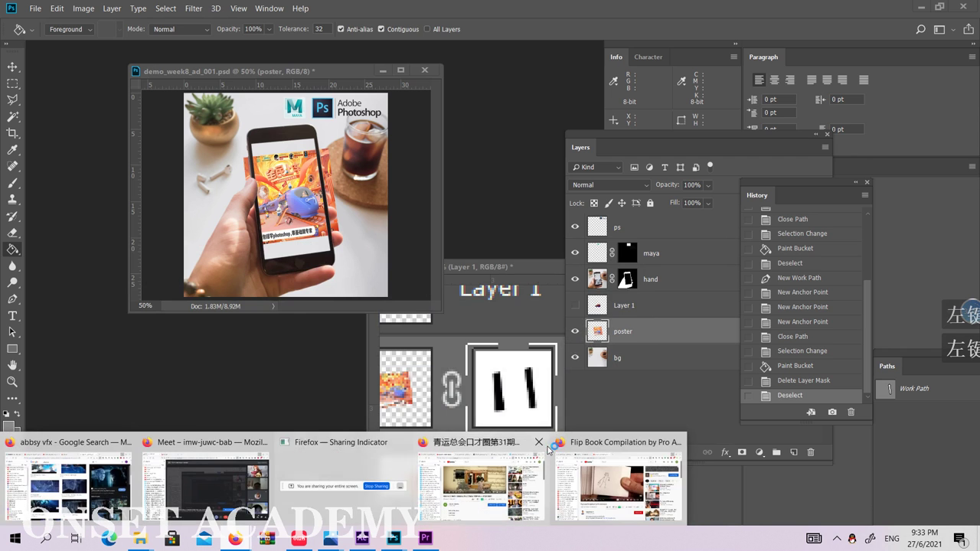
click(646, 444)
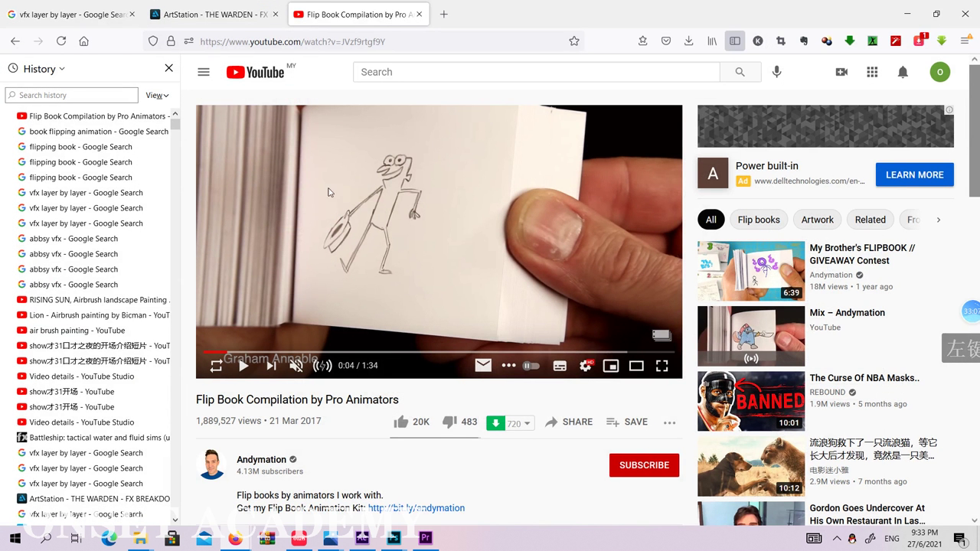
click(232, 25)
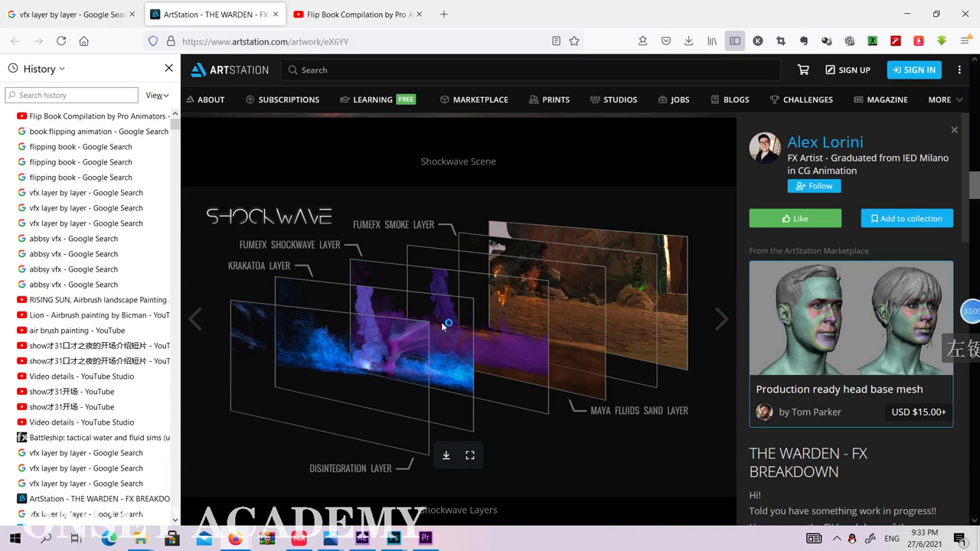
Go back through the compositing breakdown images and reopen the "vfx layer by layer" image search from the browsing history
click(61, 14)
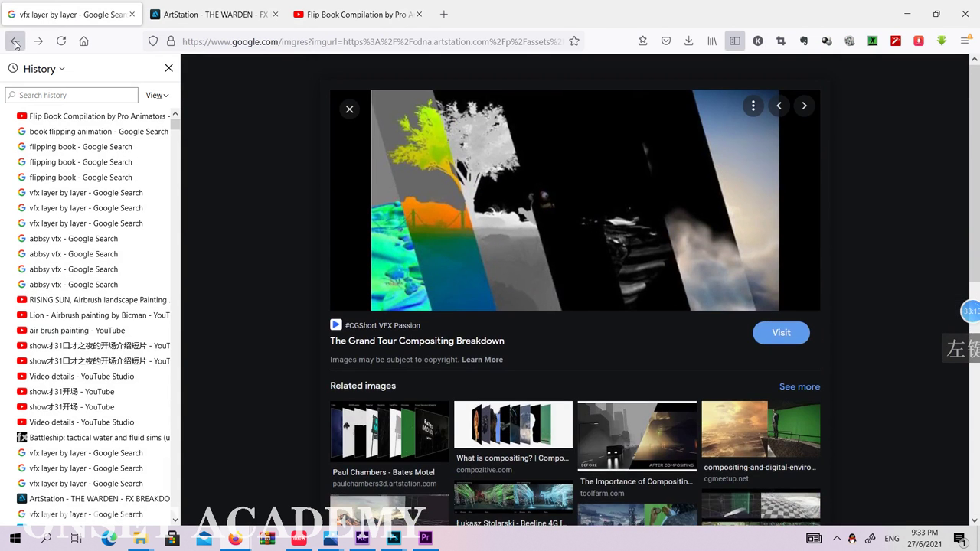
click(15, 42)
click(15, 42)
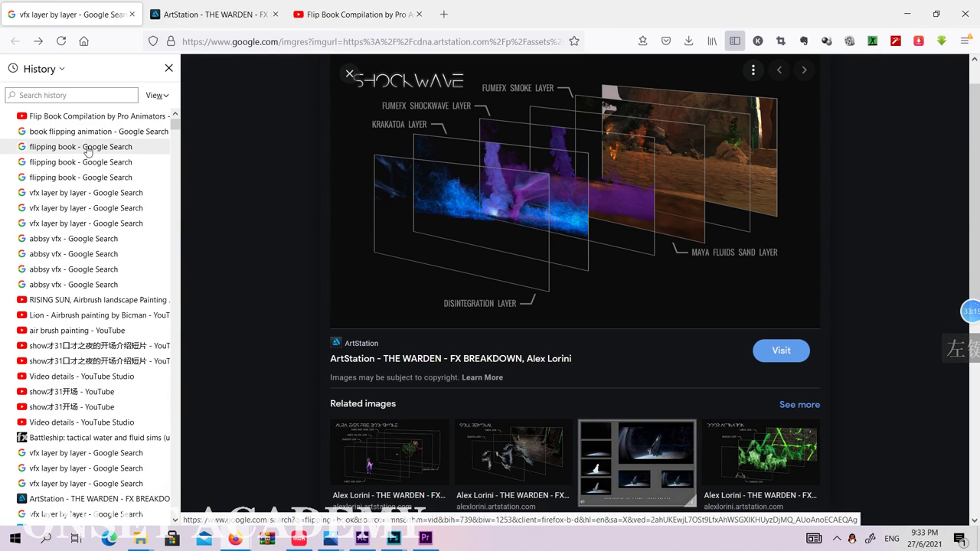
scroll(118, 220, down, 1)
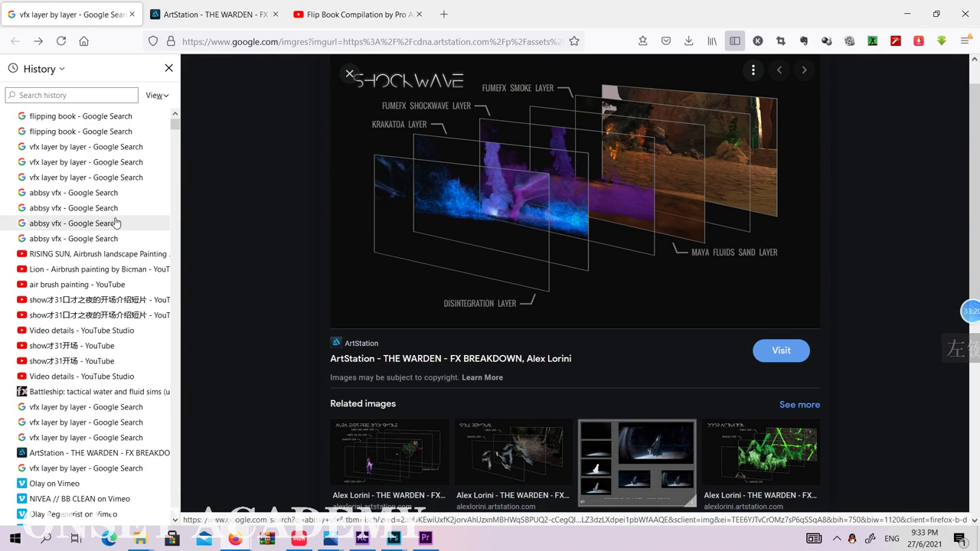
click(79, 409)
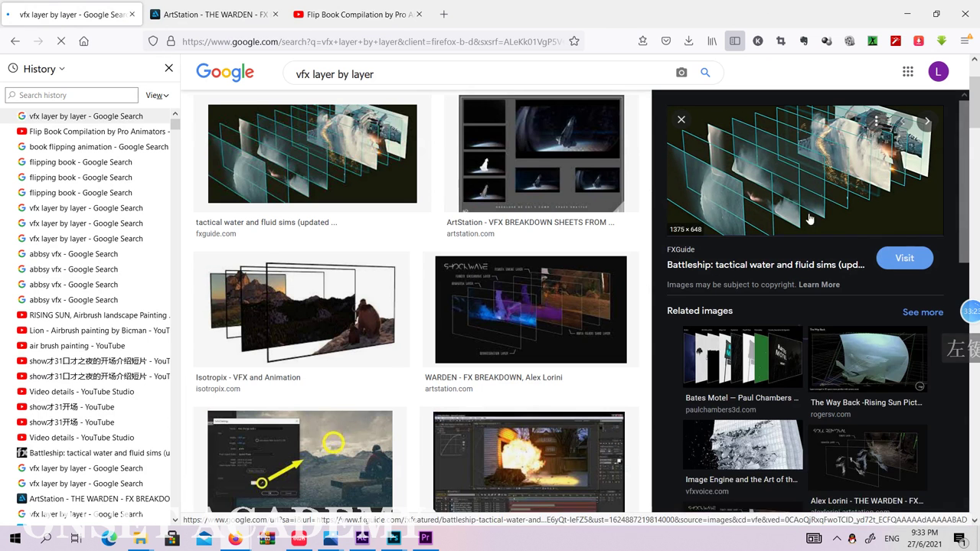
Preview The Way Back and Isotropix layer breakdown images, and open the Isotropix VFX and Animation source page
click(861, 367)
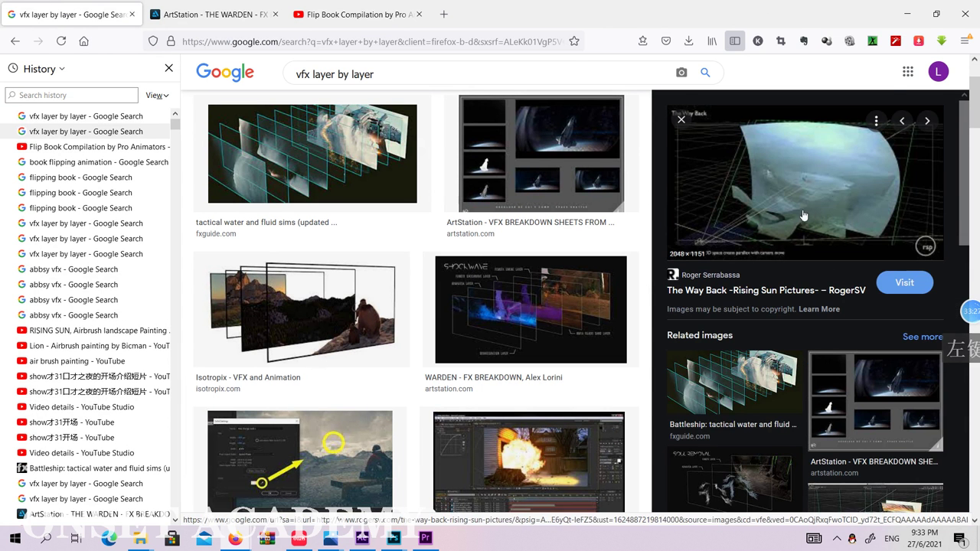
scroll(820, 288, down, 2)
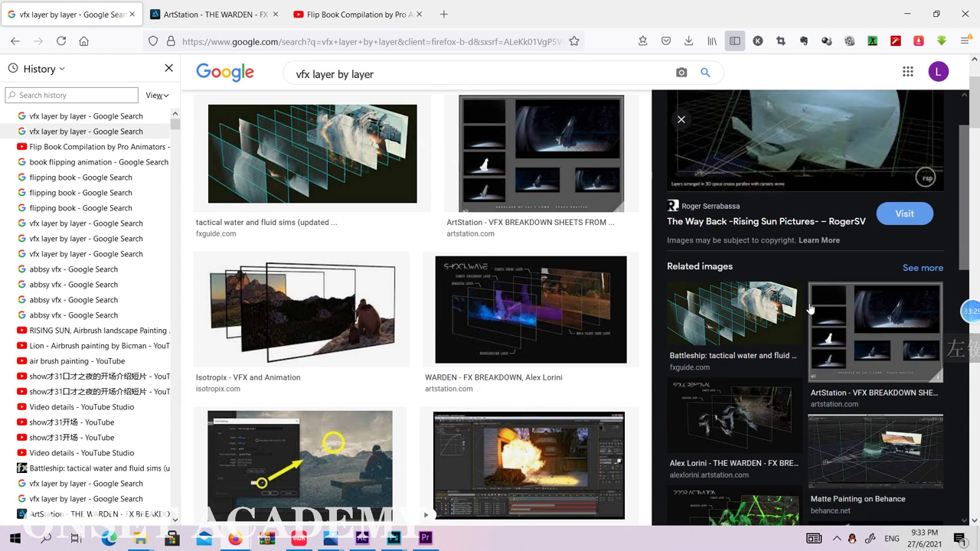
scroll(591, 344, up, 2)
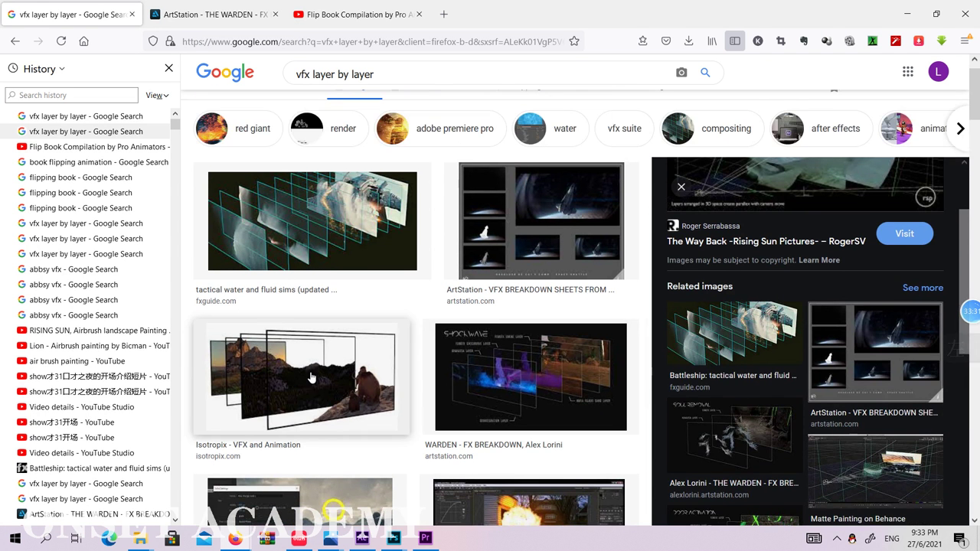
click(311, 377)
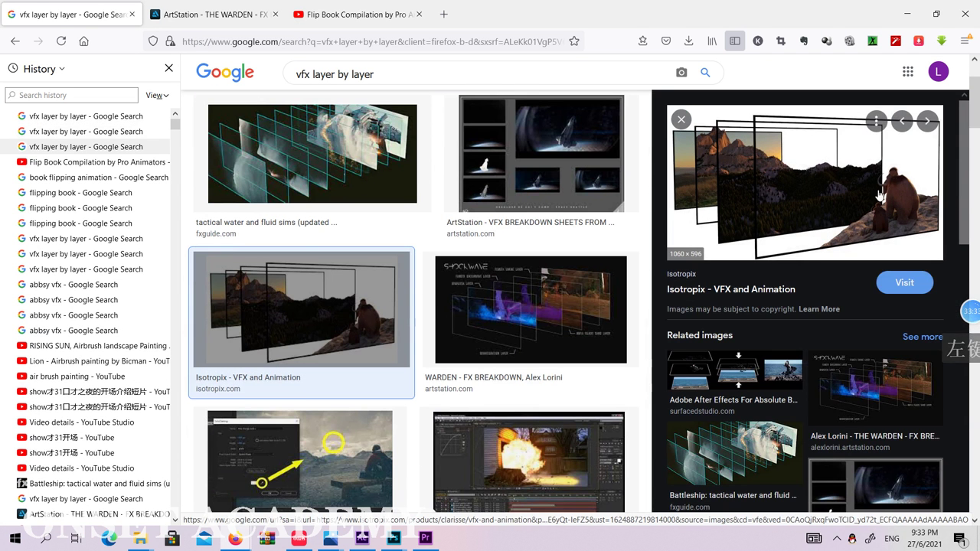
click(867, 222)
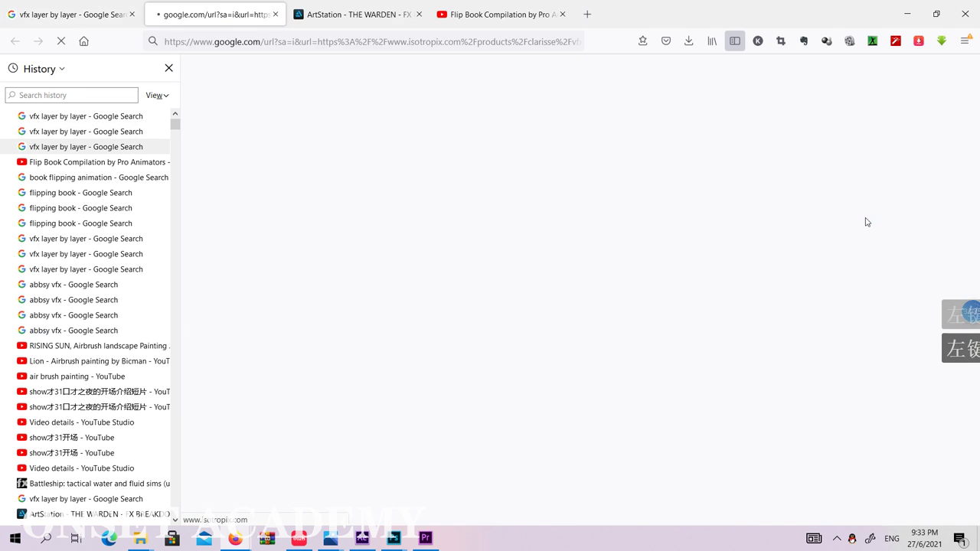
Examine the Isotropix page's mammoth renders, lightset and shading comparisons, and the layer diagram in the section on compositing within the same workflow
scroll(804, 249, down, 10)
scroll(805, 237, down, 10)
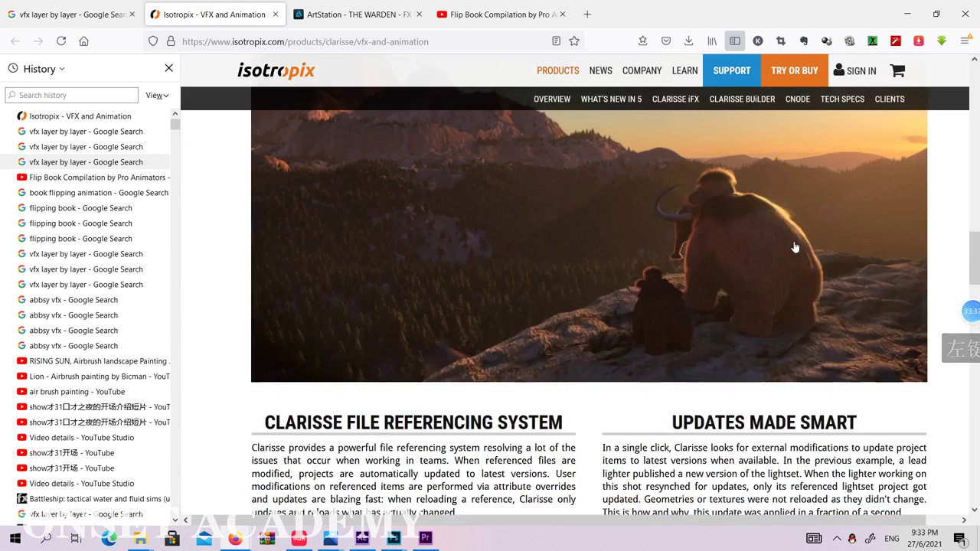
scroll(770, 320, up, 3)
scroll(534, 390, down, 1)
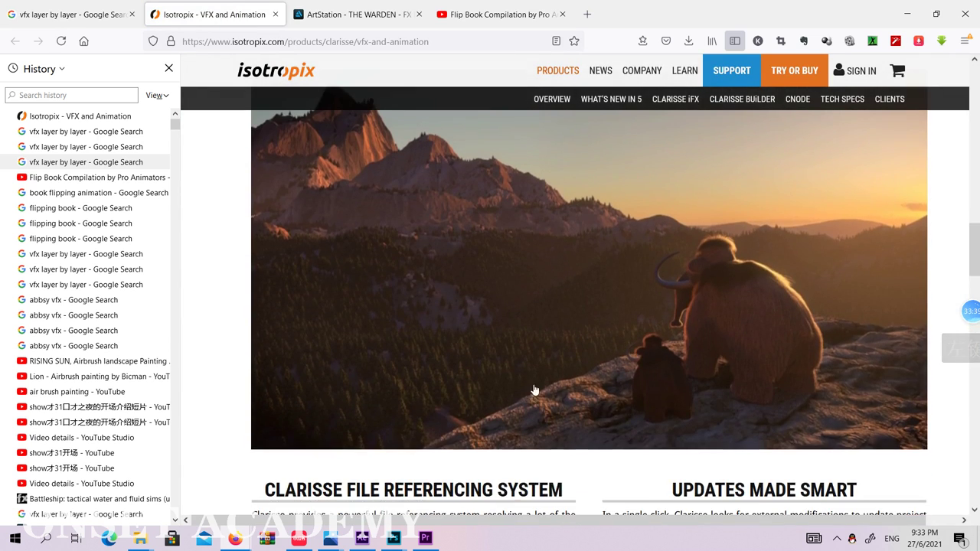
scroll(690, 329, down, 8)
scroll(639, 329, up, 4)
scroll(639, 329, down, 6)
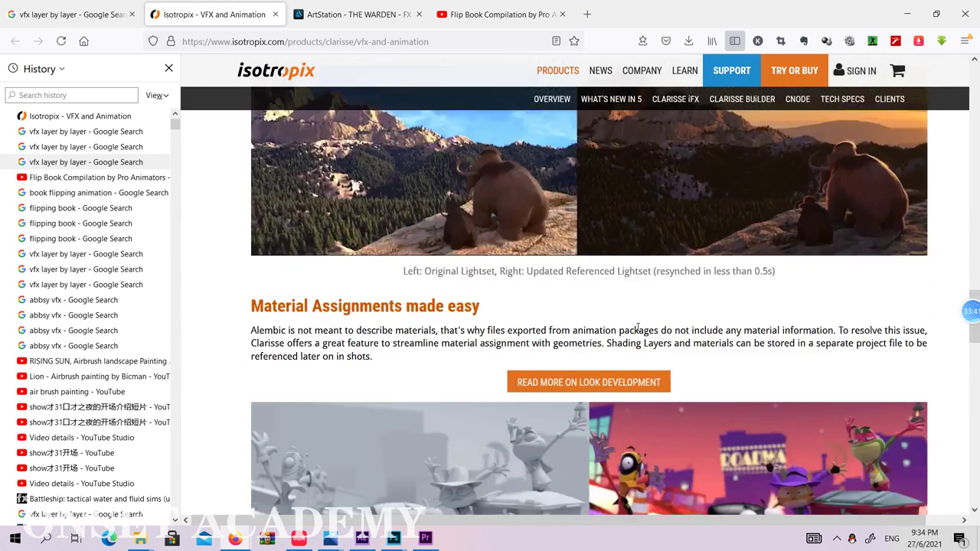
scroll(677, 349, down, 4)
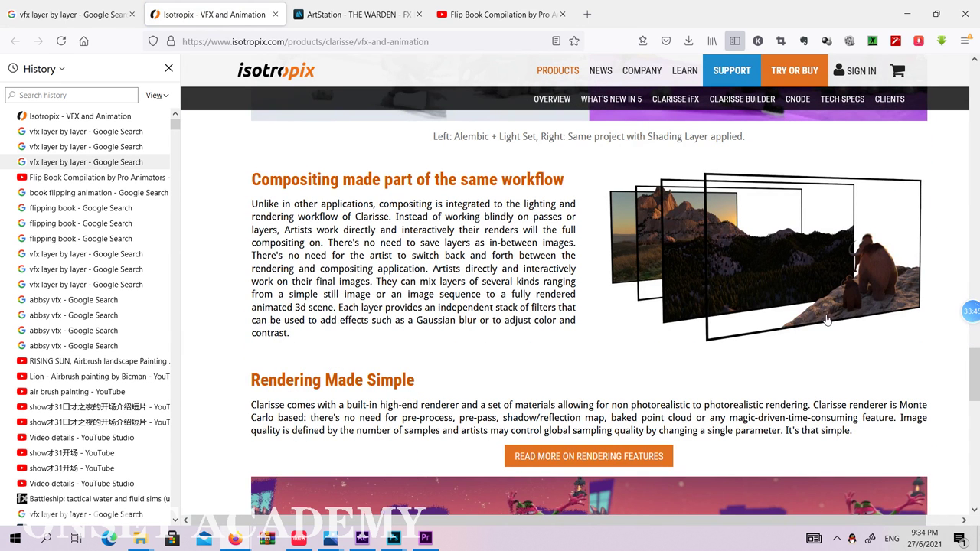
scroll(763, 275, up, 13)
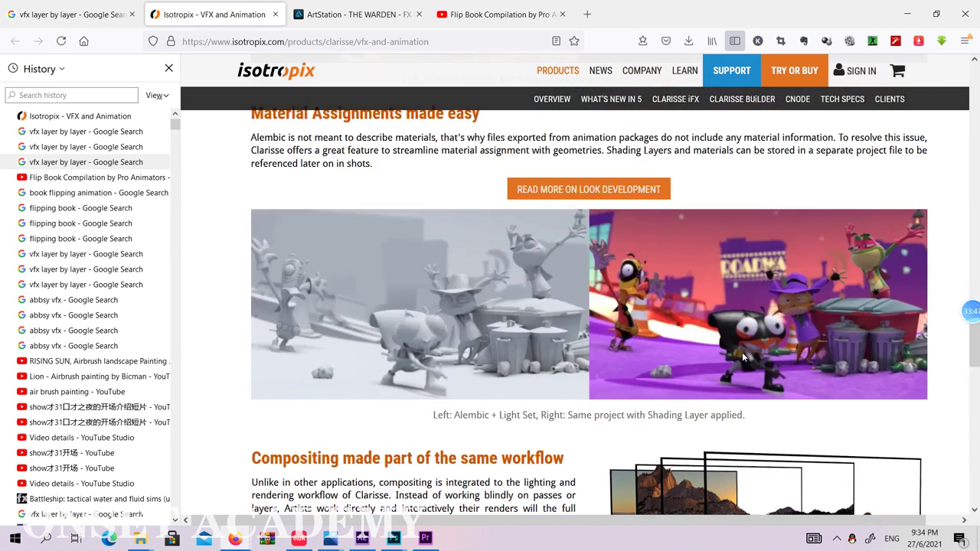
scroll(663, 397, down, 3)
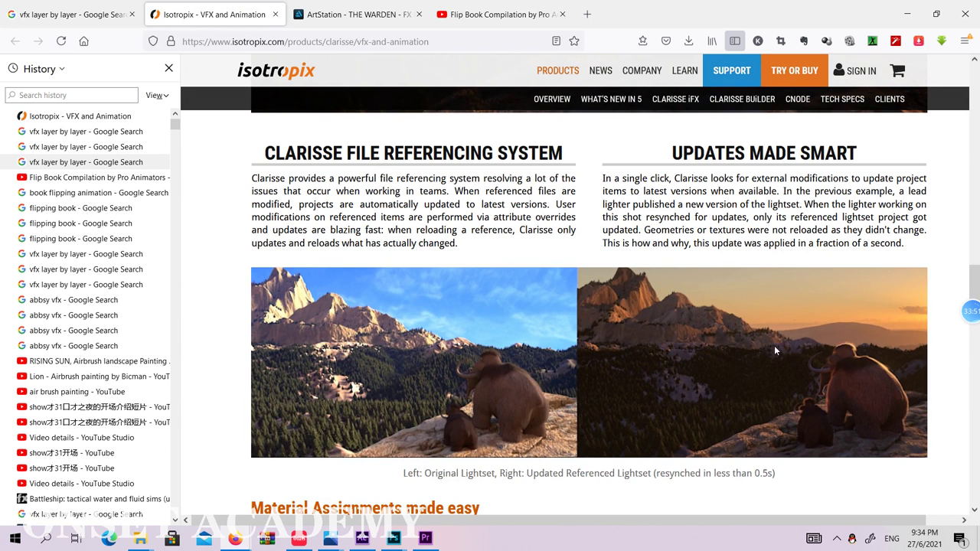
scroll(775, 351, up, 15)
Look up 党同 in a new browser tab, open the suggested 党同伐异图片_百度百科 page and load it again
click(587, 14)
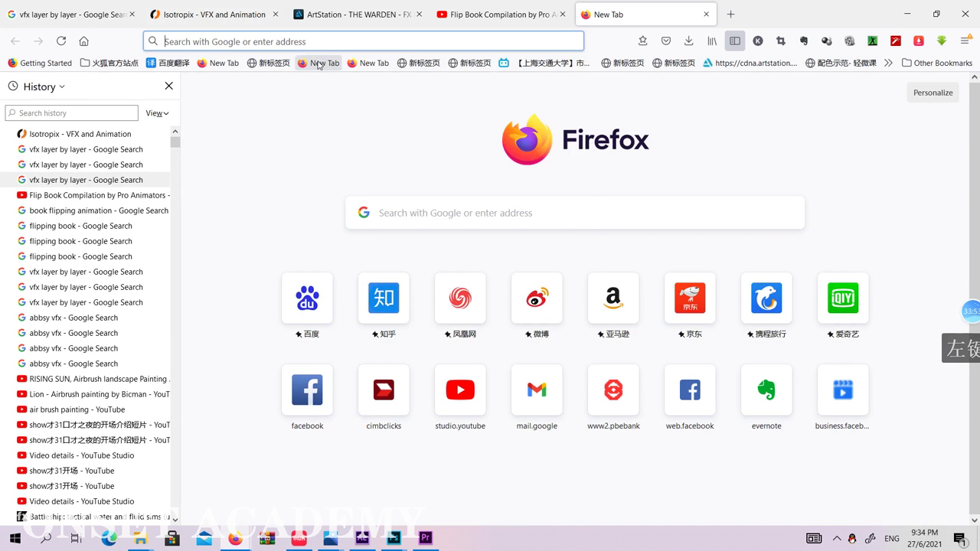
click(313, 41)
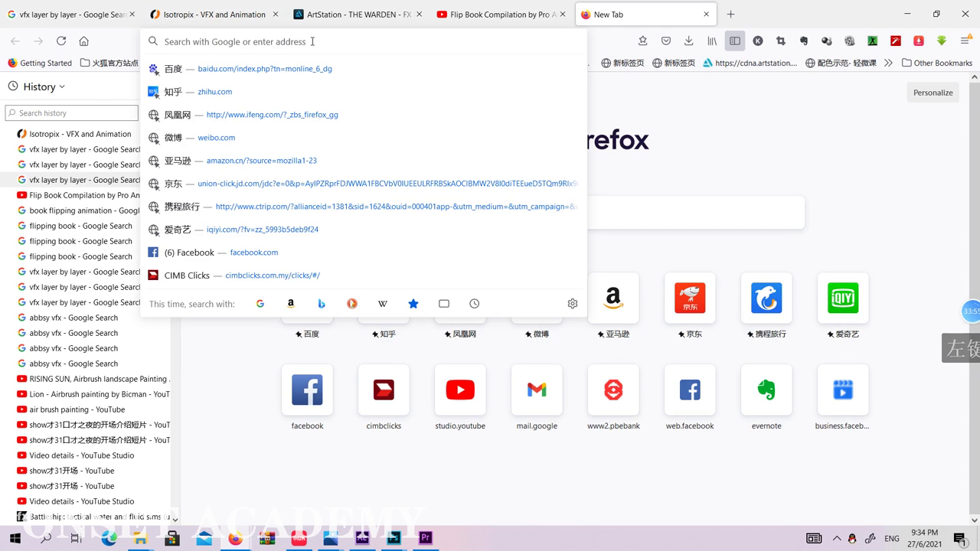
key(alt+Tab)
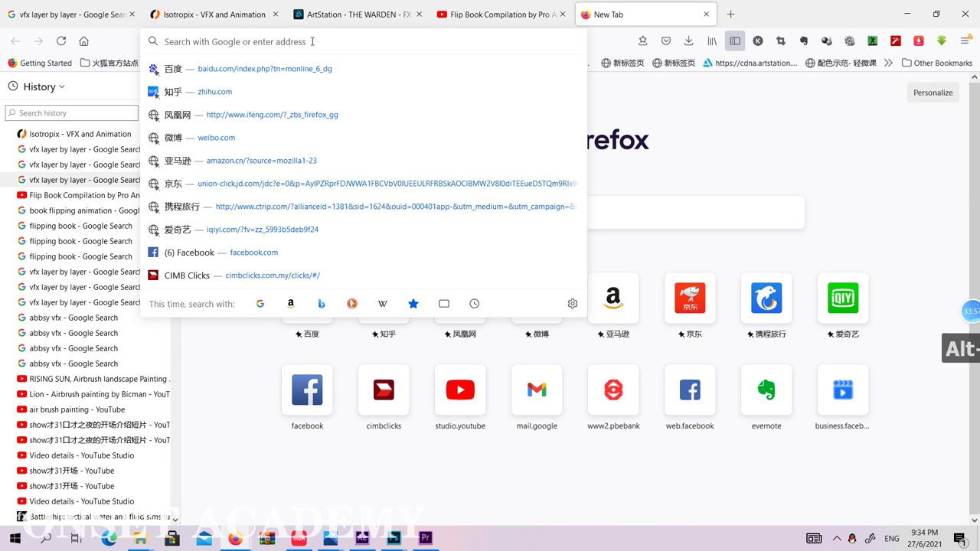
key(alt+shift)
text(dang)
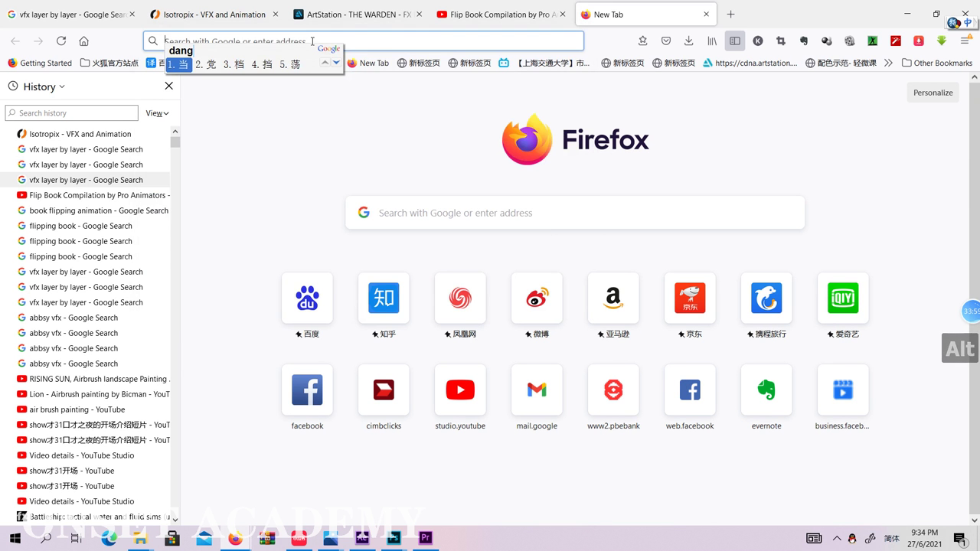
text(tong)
key(space)
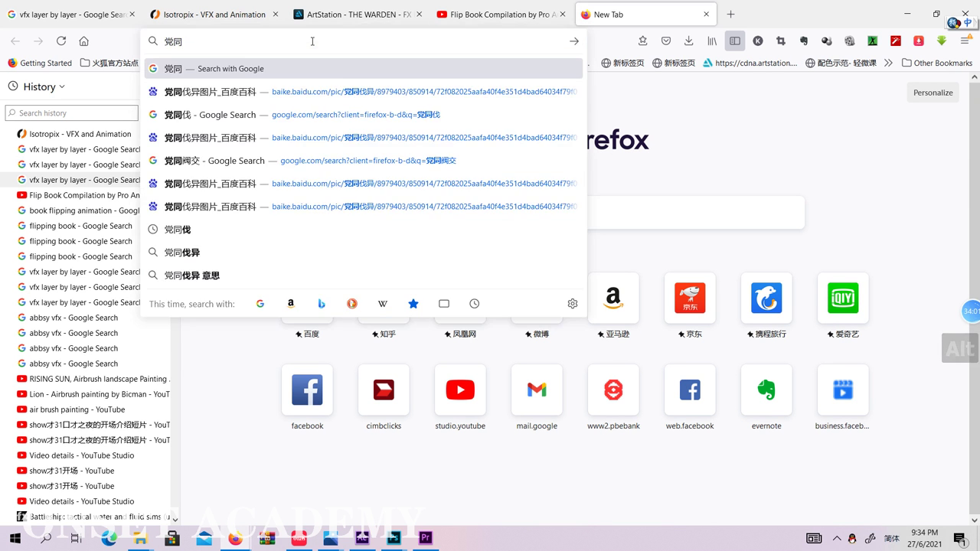
click(210, 92)
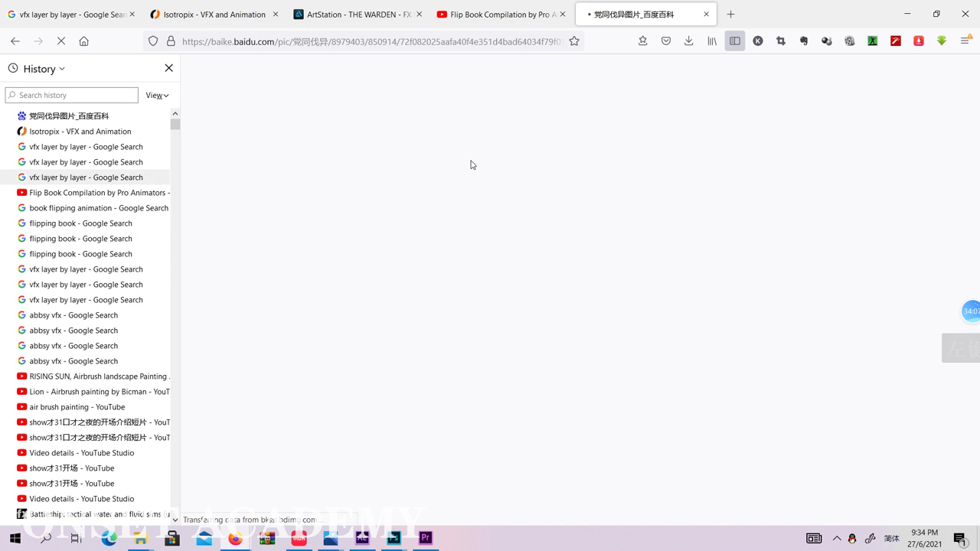
click(281, 45)
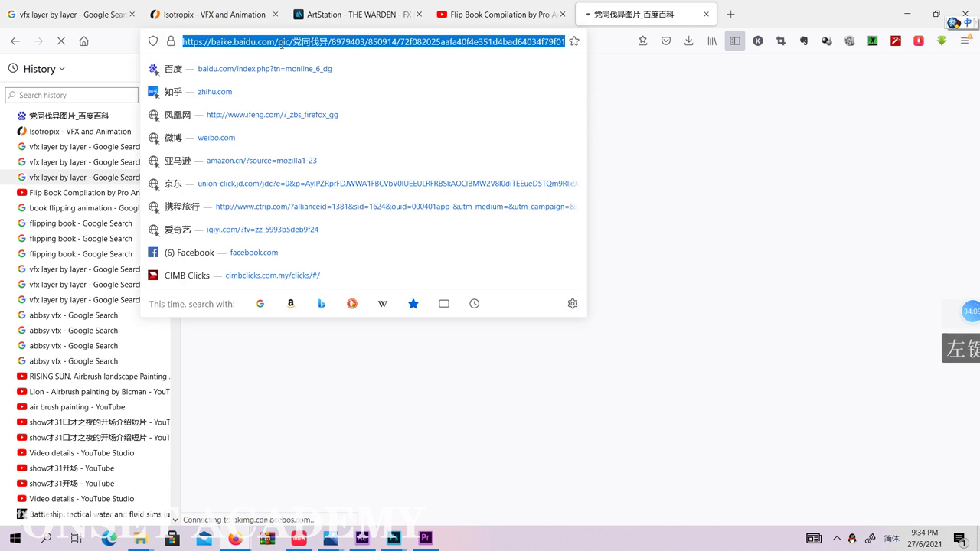
key(Return)
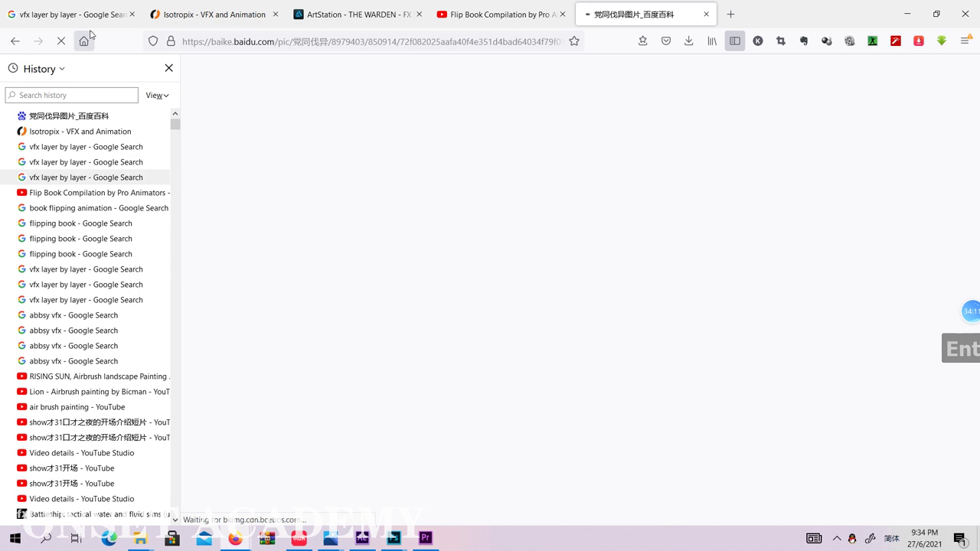
Open the other suggested 党同伐异图片_百度百科 page for 党同 in another new tab and check both Baidu pages
click(734, 16)
click(304, 45)
text(dangt)
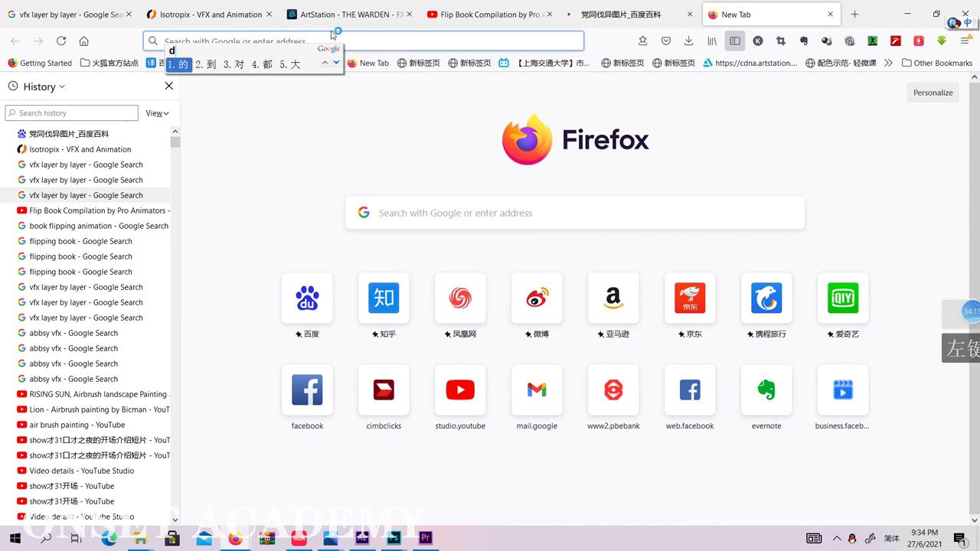
key(space)
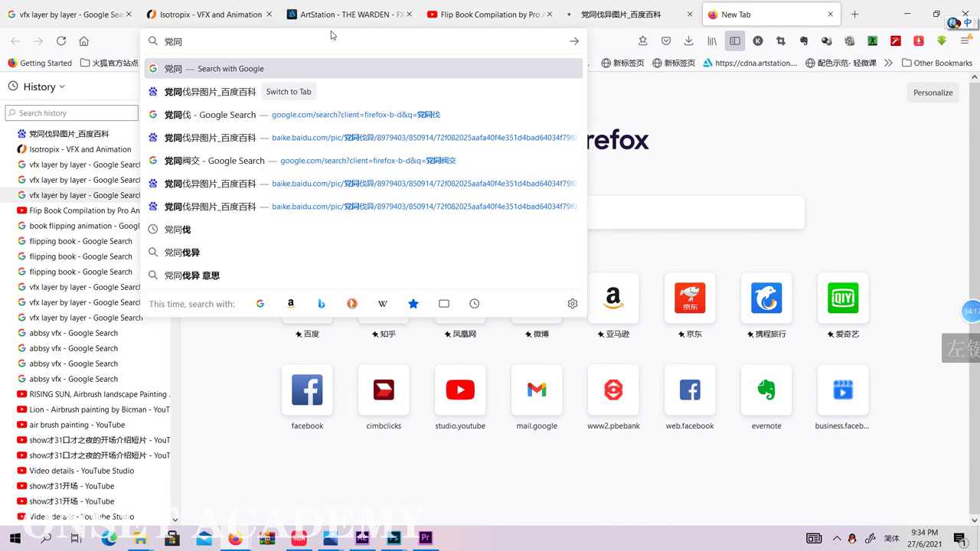
click(235, 145)
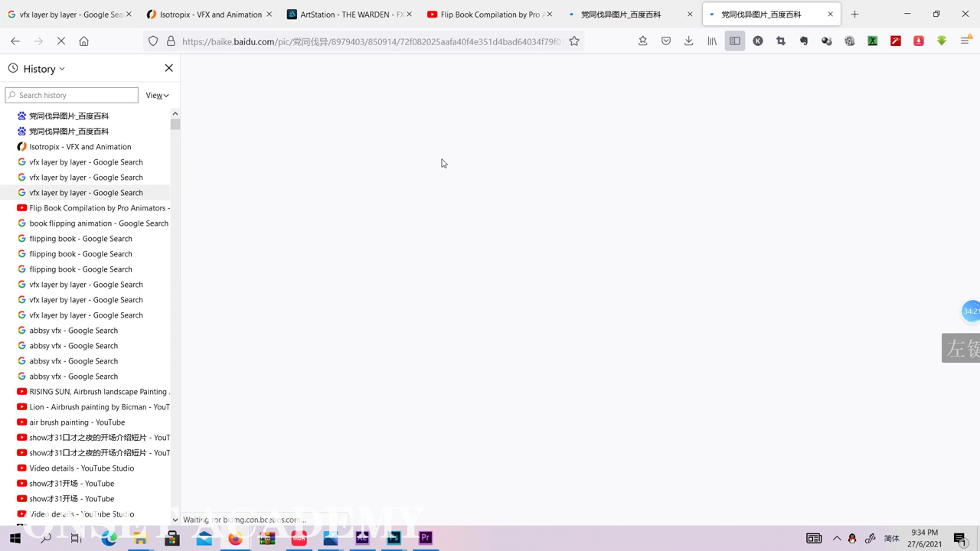
click(617, 8)
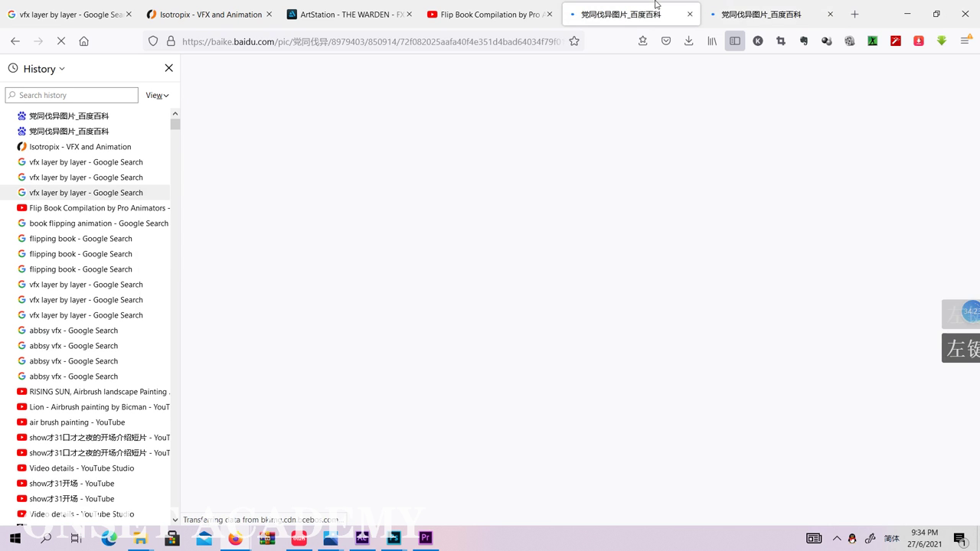
click(757, 7)
click(651, 11)
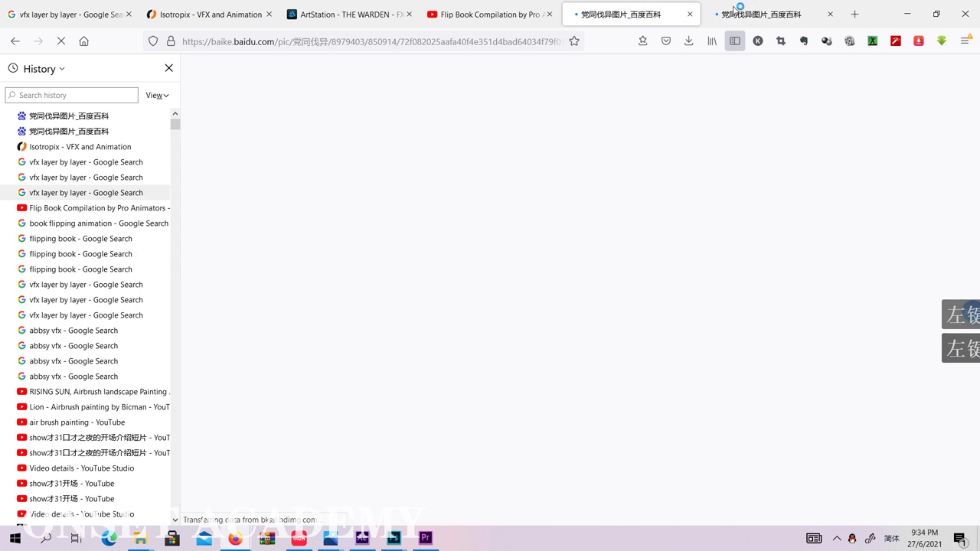
Look up 党同 in a further new tab and open the suggested Google search for 党同伐
click(846, 17)
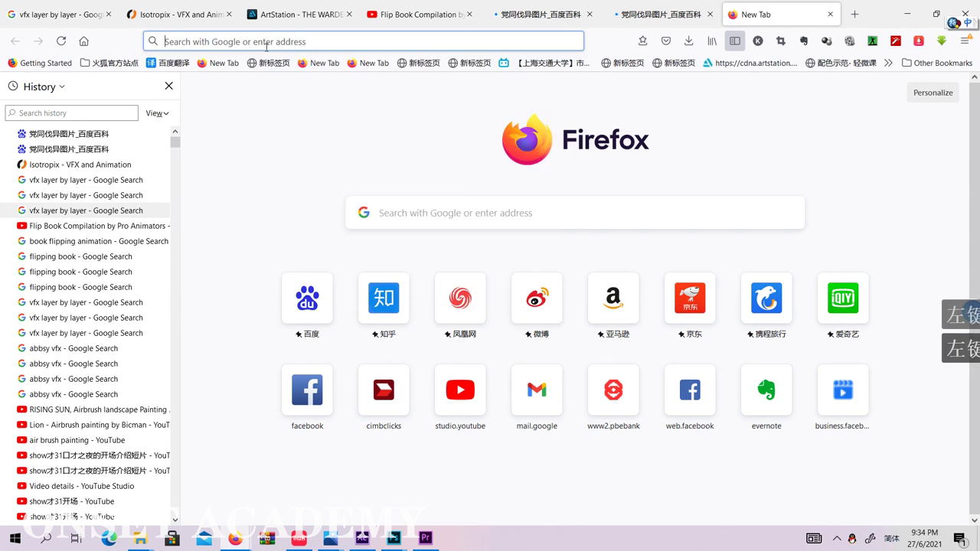
click(266, 41)
text(dangtong)
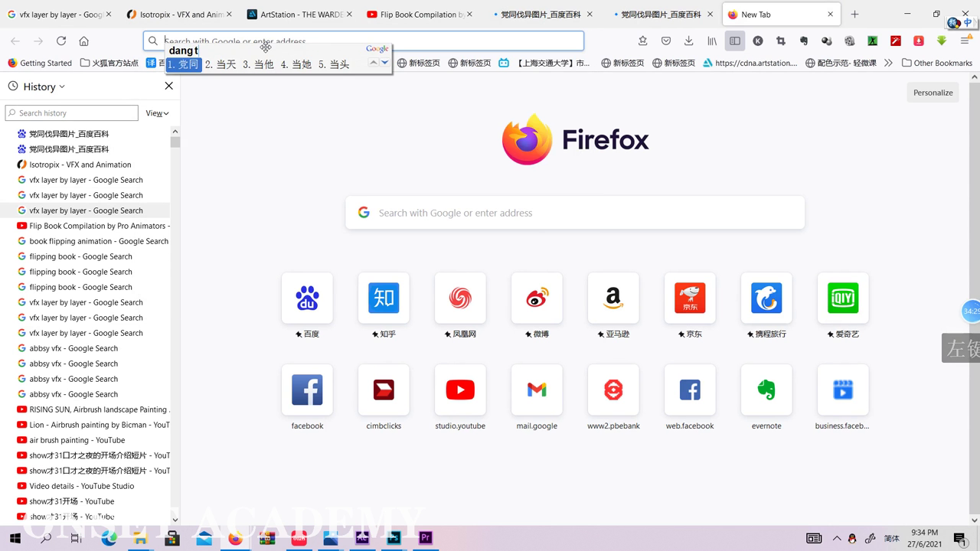
key(space)
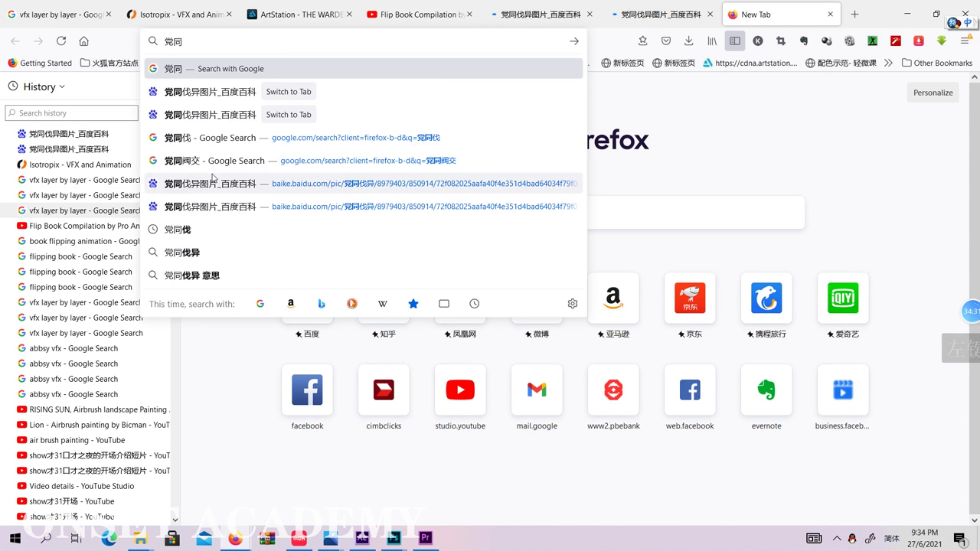
click(214, 143)
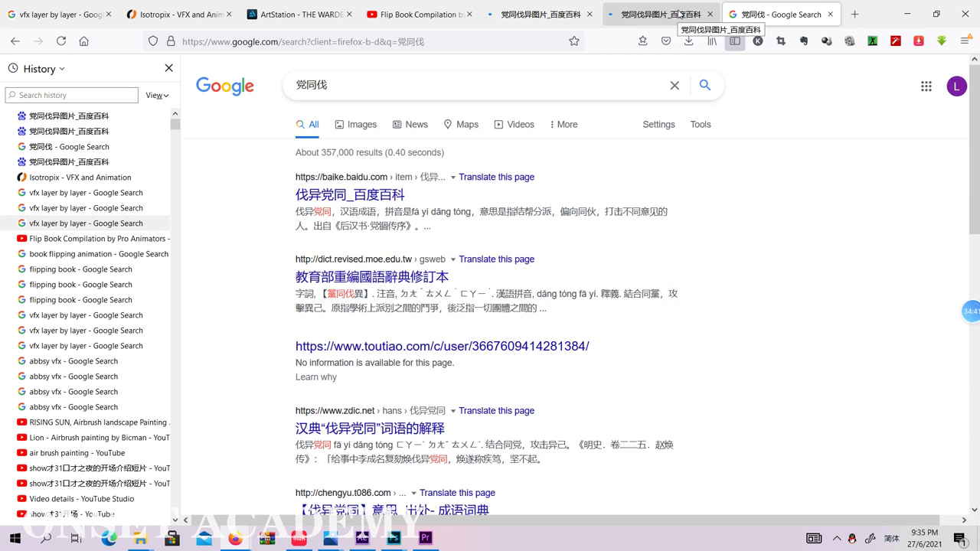
Compare the Intolerance film poster with the black-and-white still of its giant set on the two Baidu picture pages
click(681, 13)
click(547, 13)
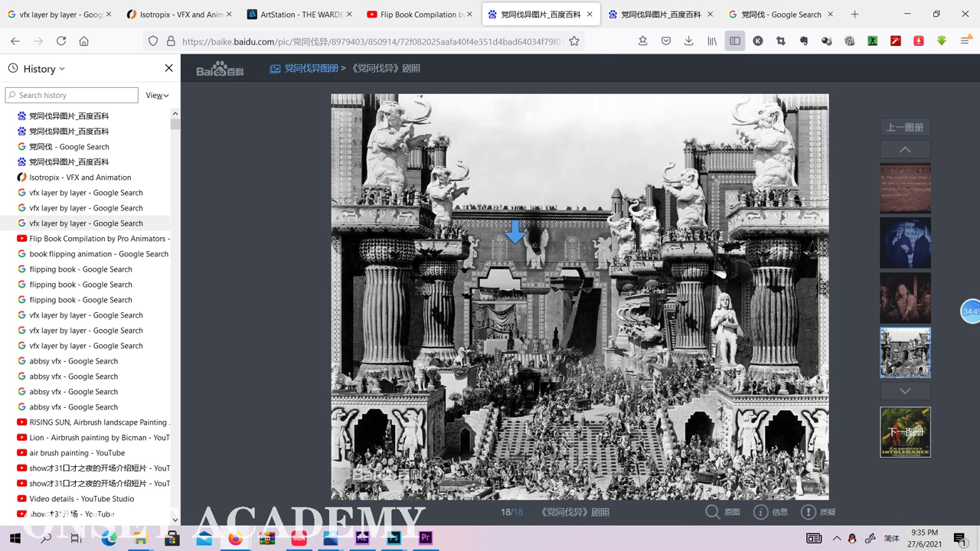
click(651, 12)
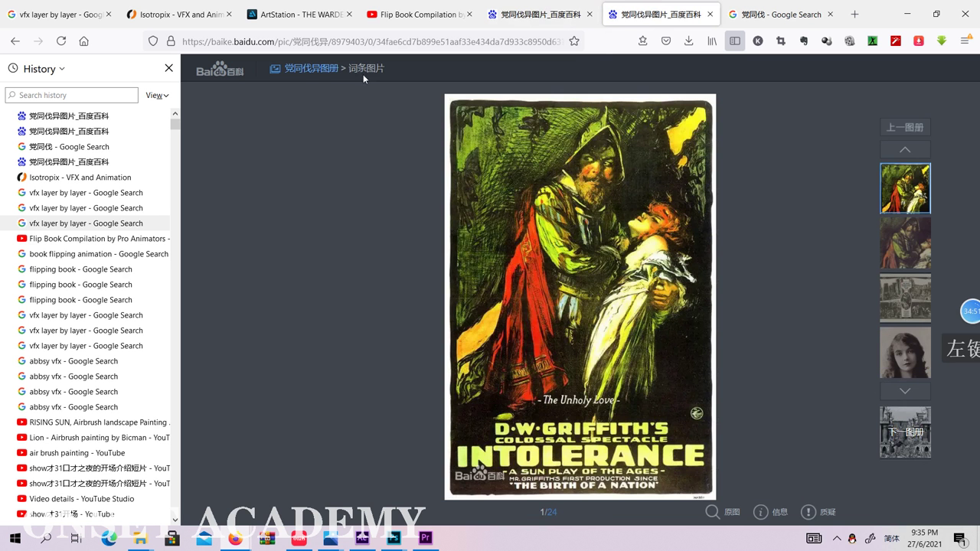
click(536, 14)
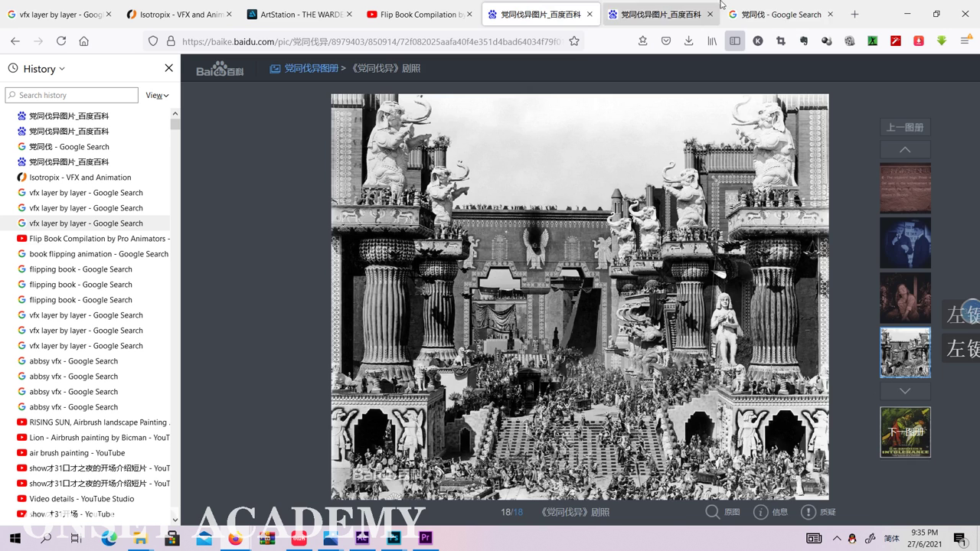
click(760, 6)
click(658, 14)
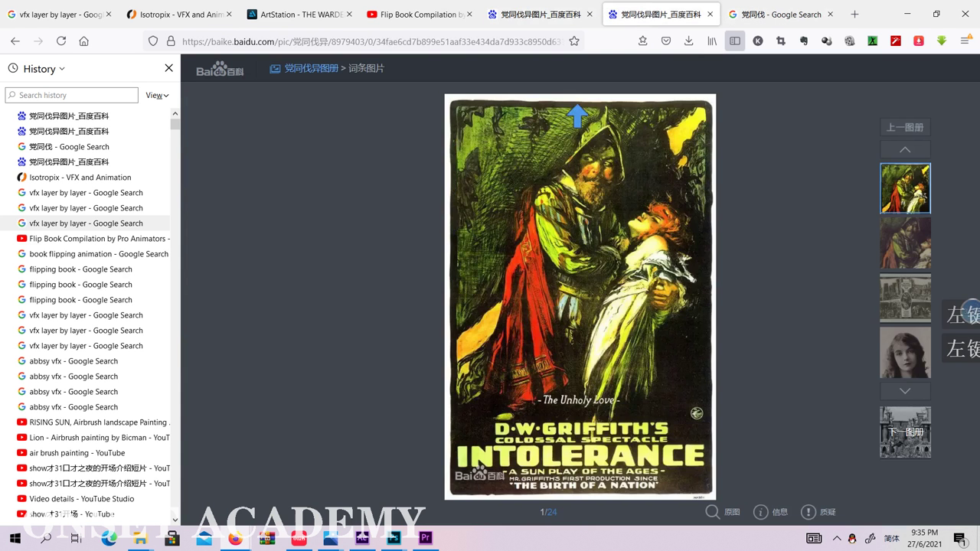
click(550, 9)
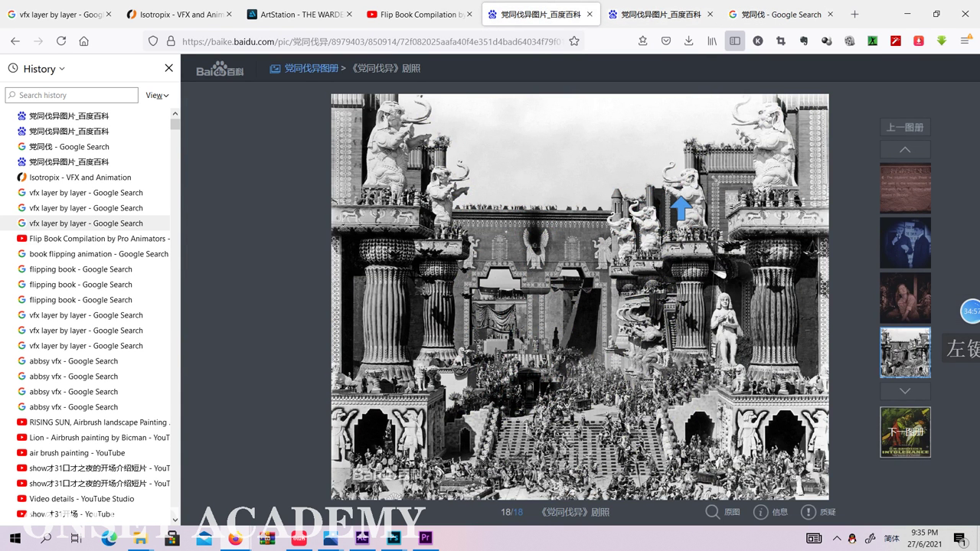
Open a new browser tab and activate the history search
click(856, 14)
click(66, 114)
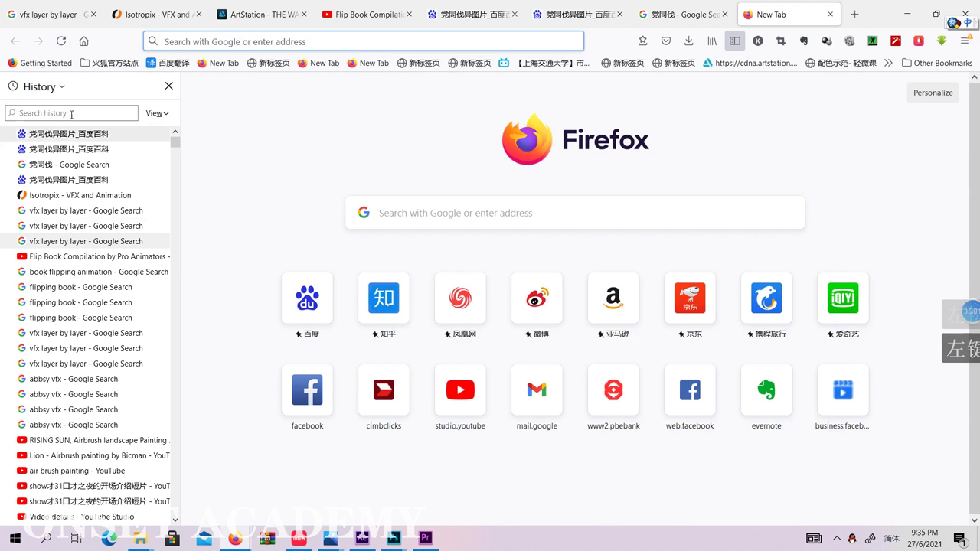
text(fx)
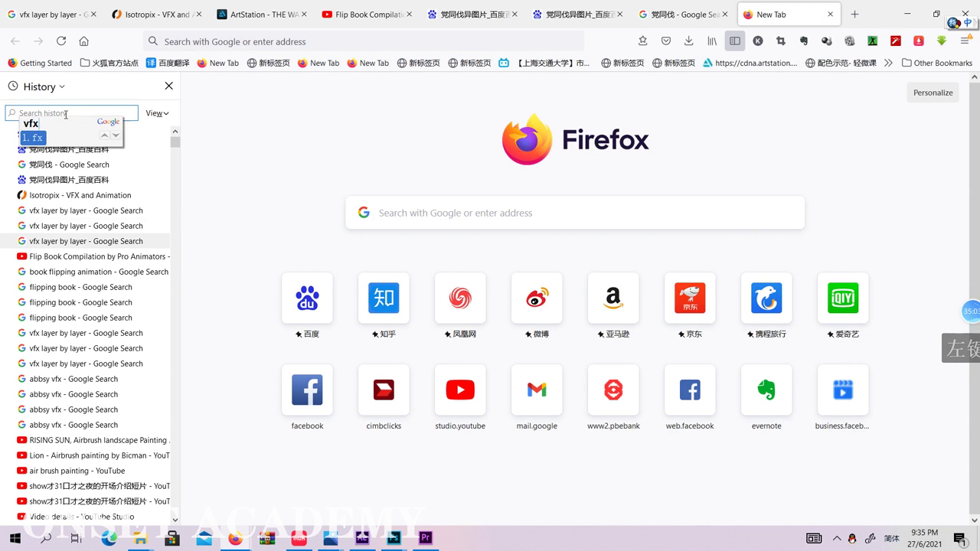
key(space)
key(BackSpace)
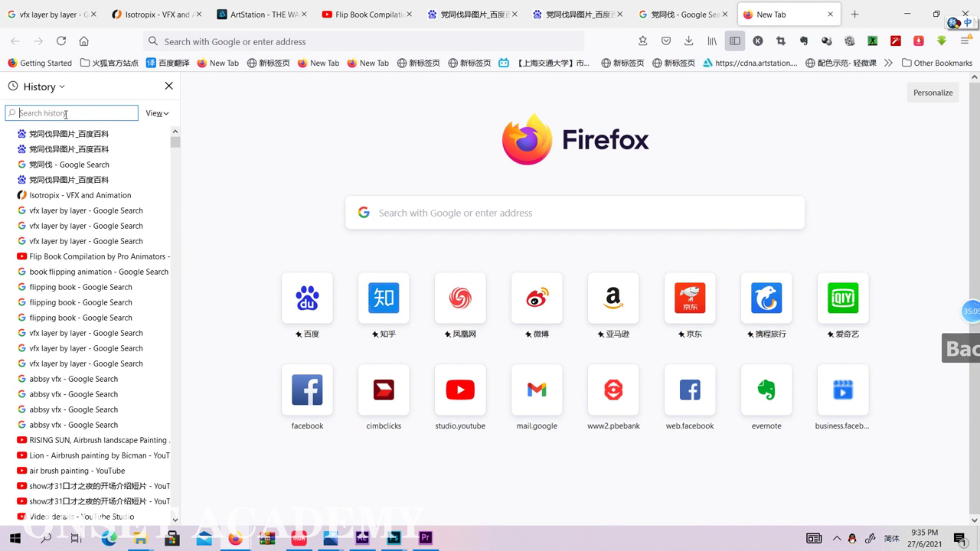
text(fx)
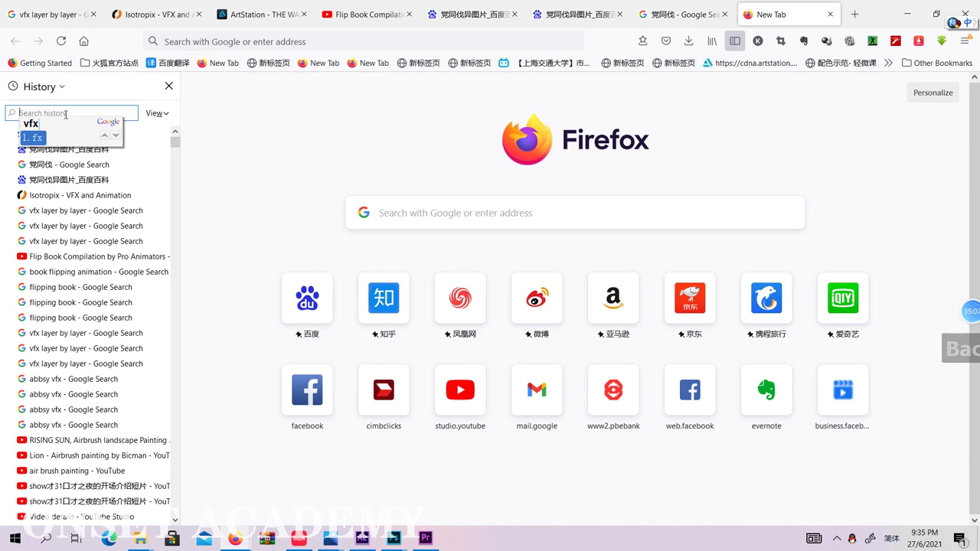
key(space)
text(matte)
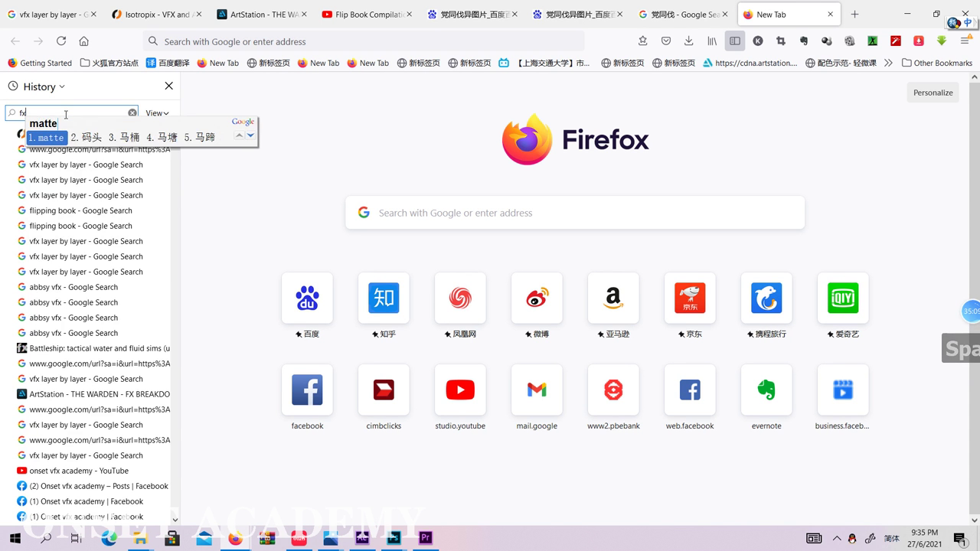
key(space)
key(BackSpace)
key(BackSpace)
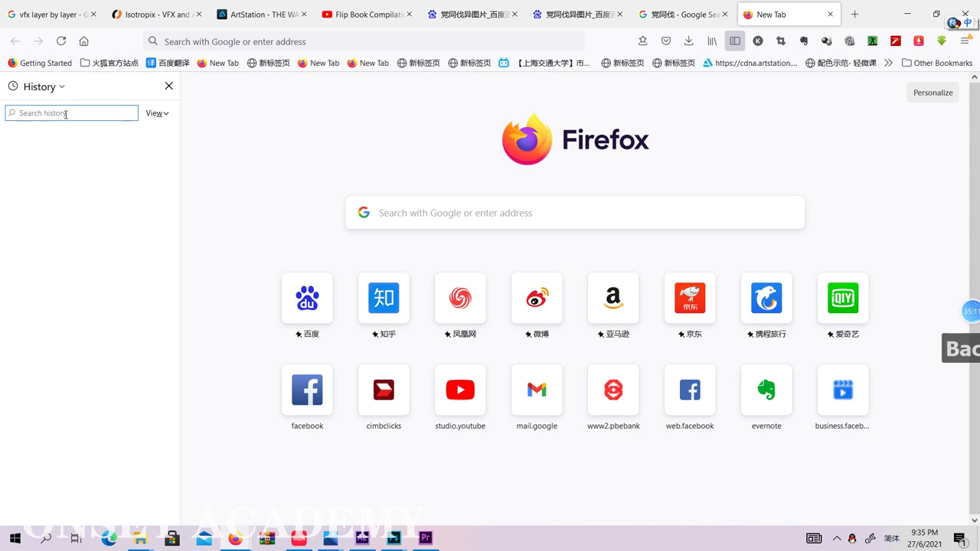
text(fx)
Switch the keyboard input to English, search the browsing history for vfx matte and reopen the vfx matte painting star wars Google search
key(alt+shift)
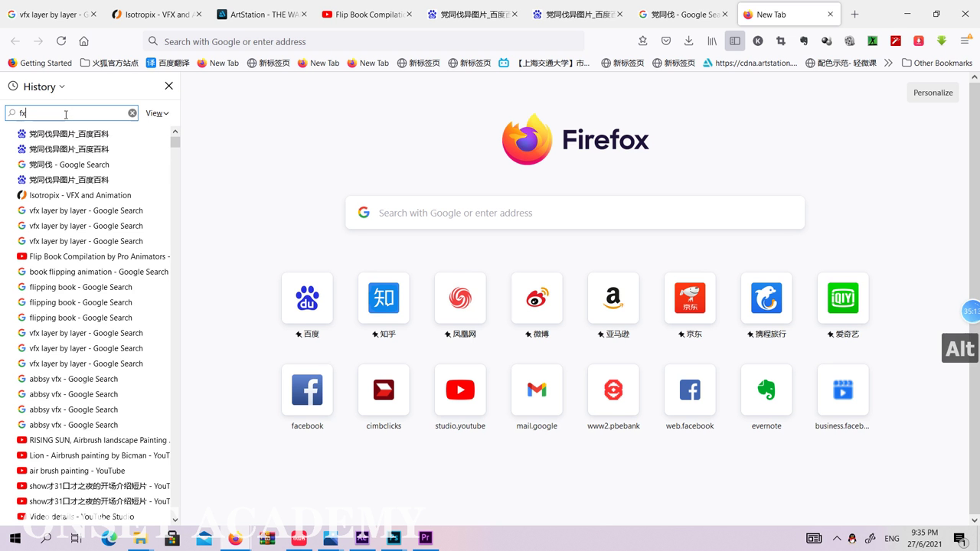
text(vf)
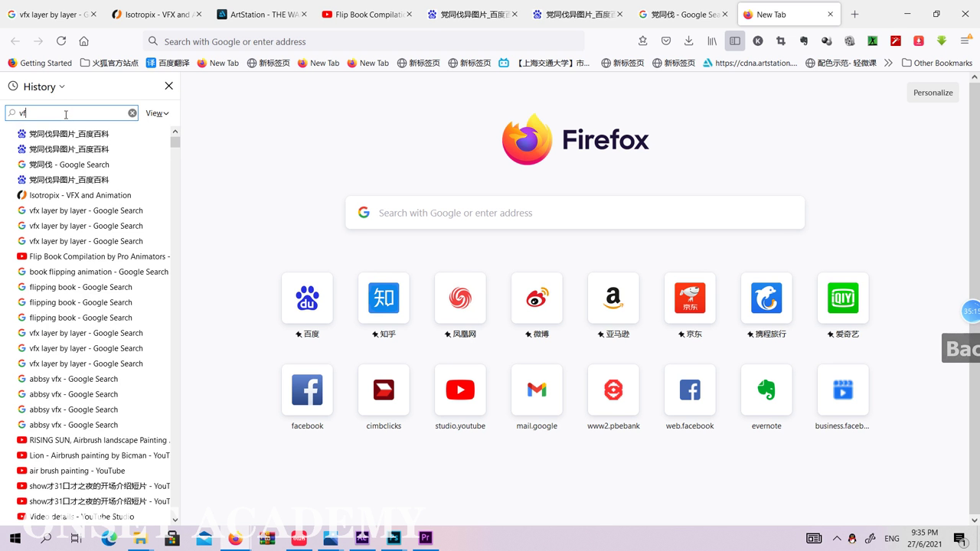
text(x matte)
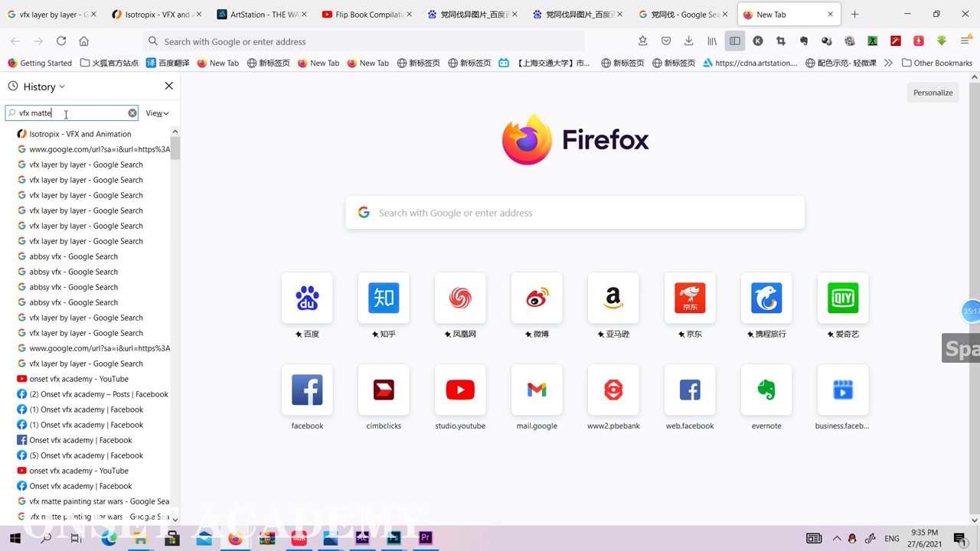
click(98, 136)
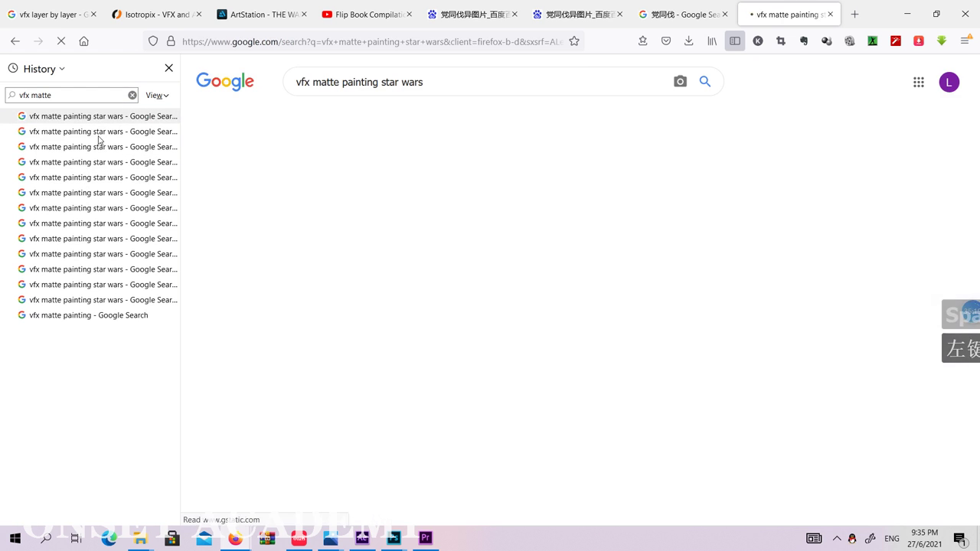
Select the rocketstock.com image combining the stormtrooper painter with two hangar shots and visit its matte painting article
scroll(602, 360, down, 2)
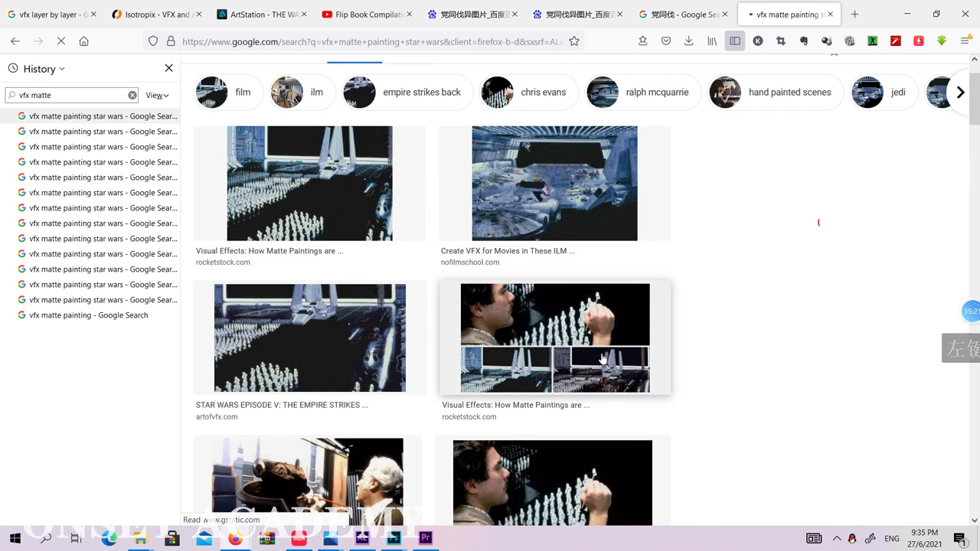
click(603, 359)
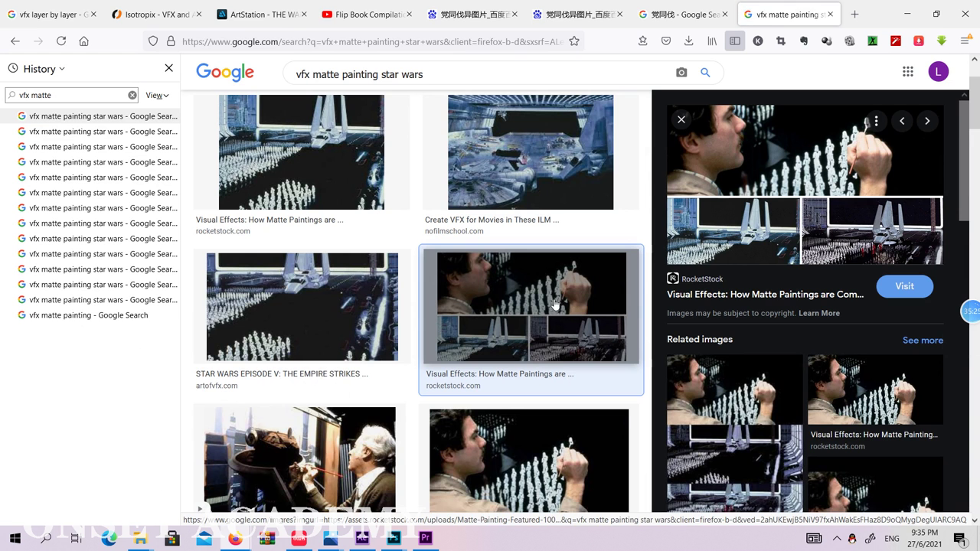
click(755, 252)
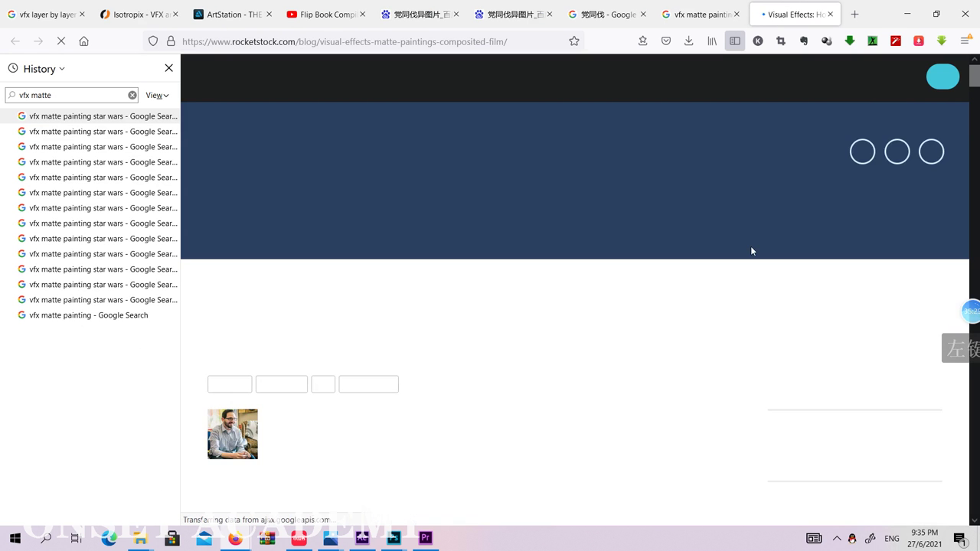
Look through the article's introduction and its history of matte paintings and compositing up to the Méliès film
scroll(753, 246, down, 10)
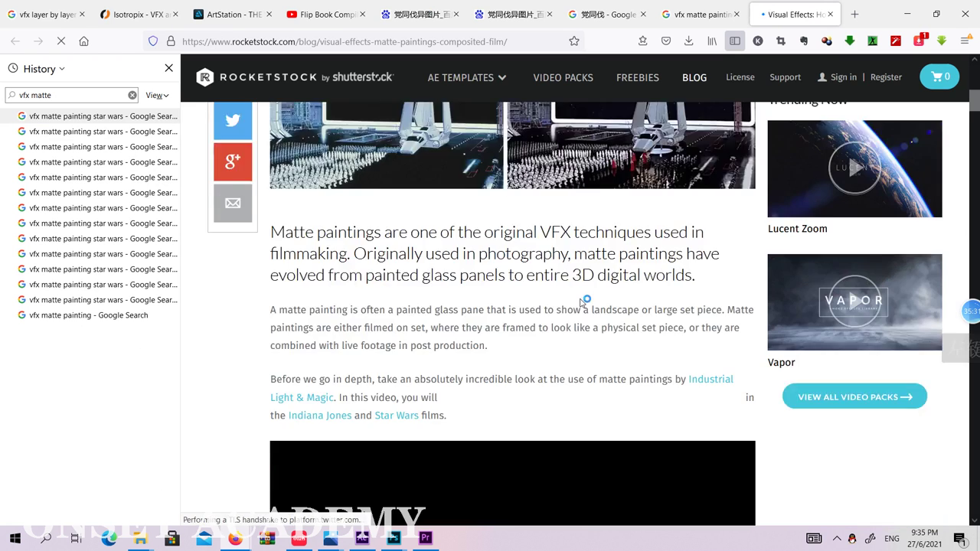
scroll(580, 304, up, 6)
scroll(600, 288, down, 8)
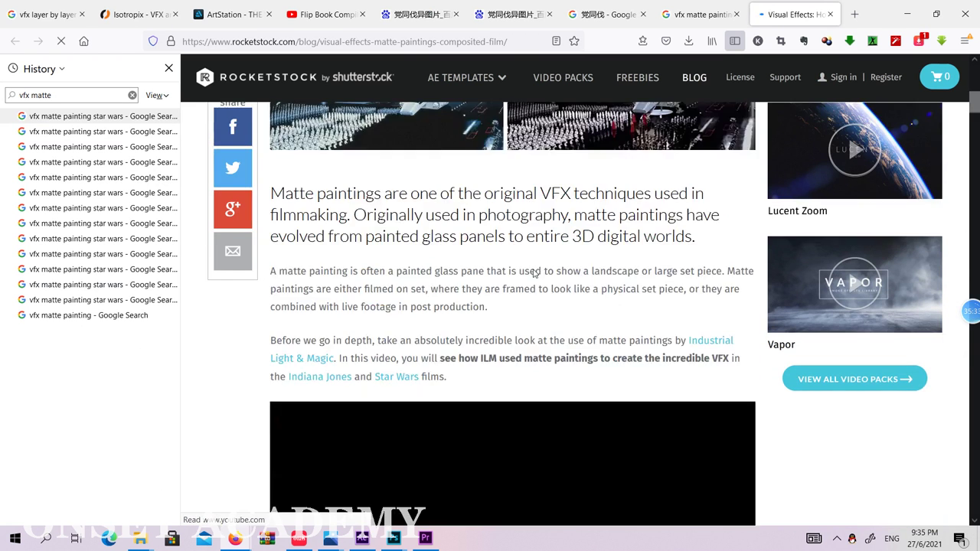
scroll(601, 289, down, 5)
scroll(604, 281, up, 3)
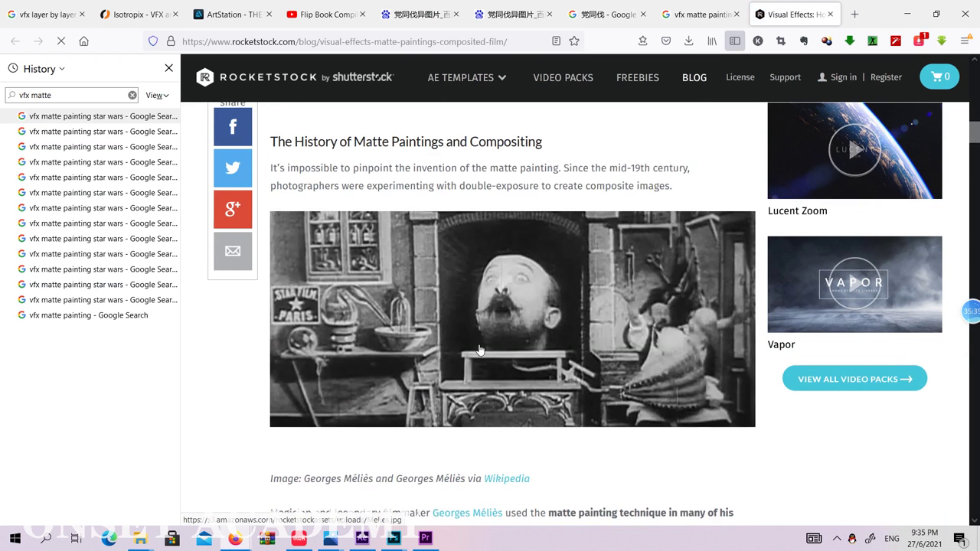
scroll(539, 336, down, 5)
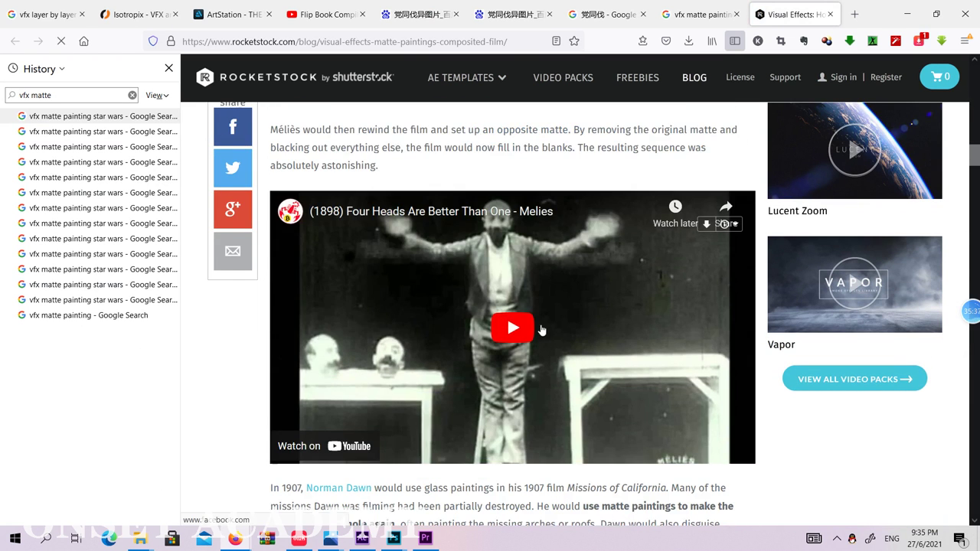
Examine Norman Dawn's drawing of how a painted glass pane in front of the camera hides poles and rubbish
scroll(541, 330, down, 6)
scroll(520, 318, up, 5)
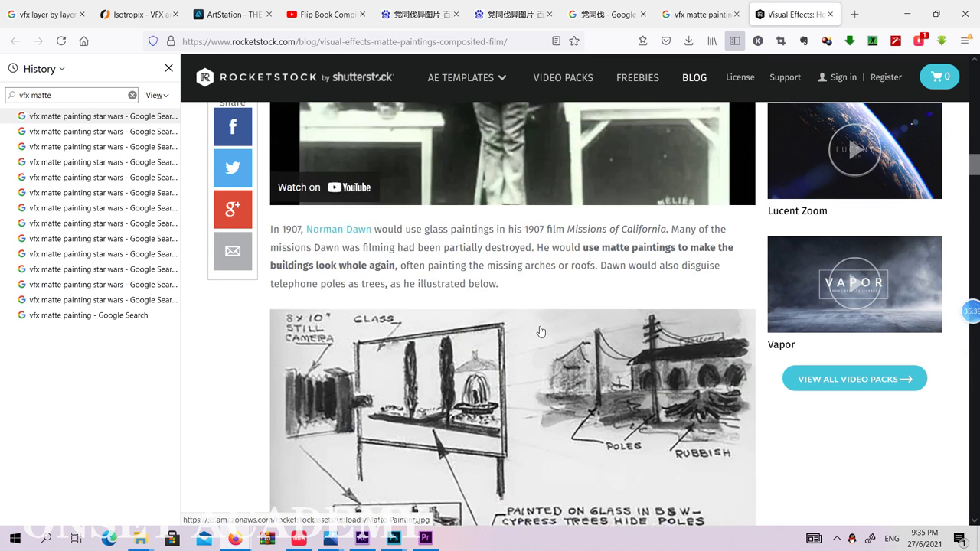
scroll(547, 310, down, 3)
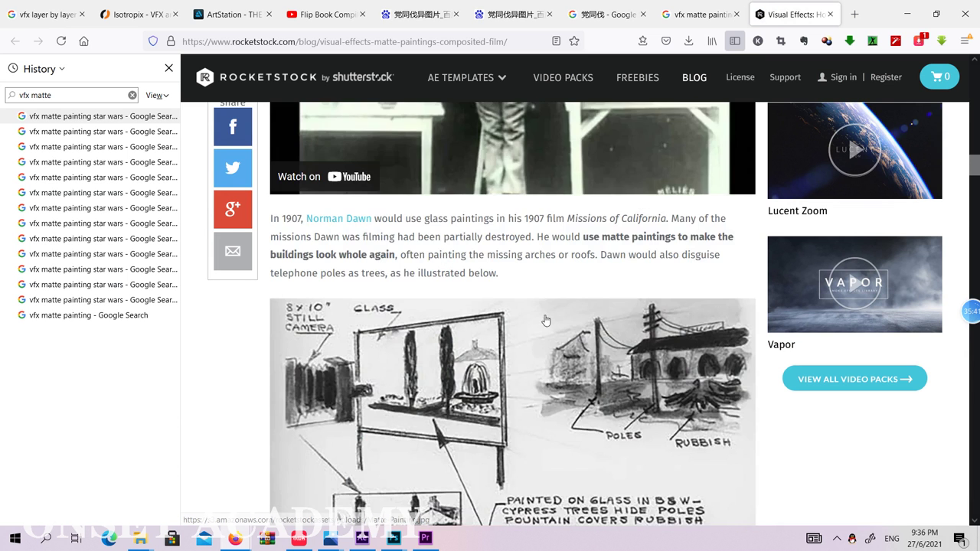
scroll(521, 302, down, 2)
scroll(479, 295, up, 1)
scroll(473, 314, up, 1)
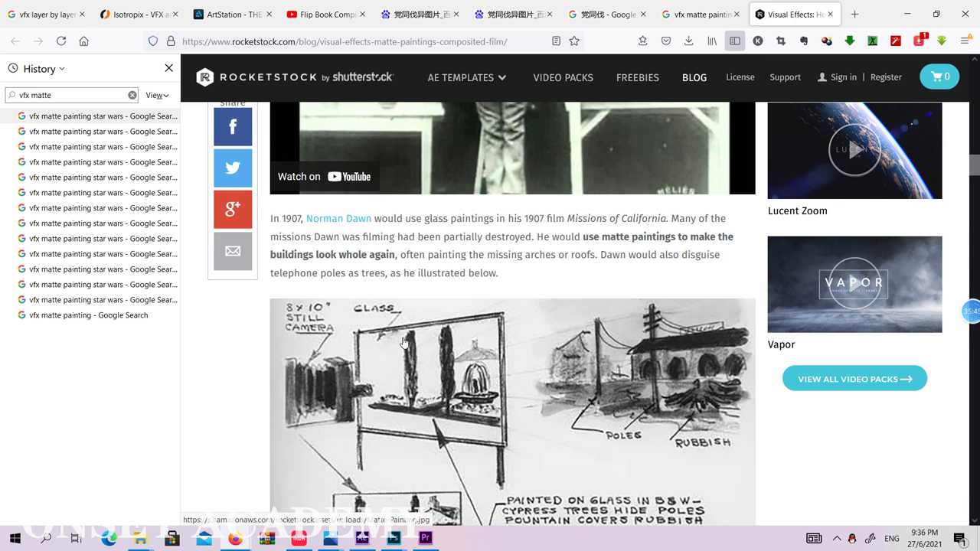
scroll(480, 396, down, 3)
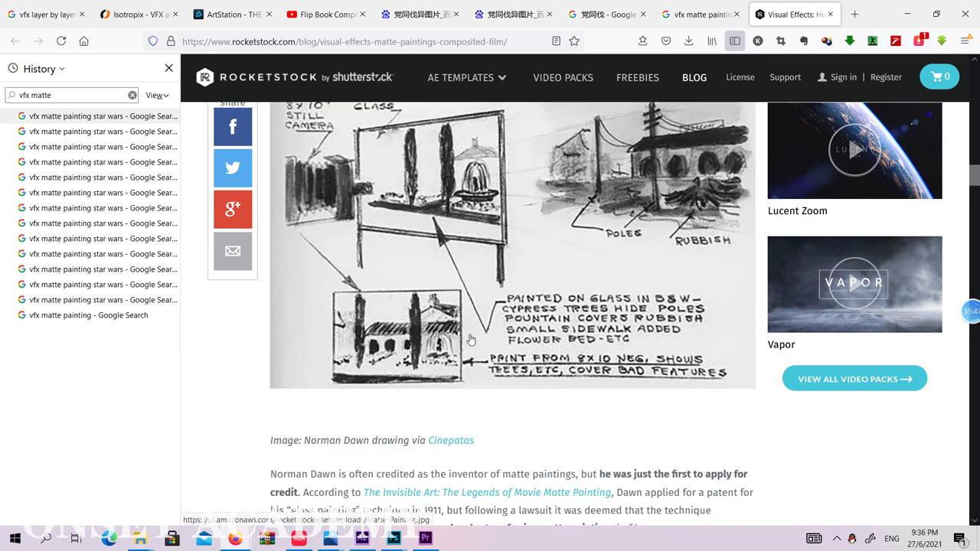
scroll(471, 340, up, 2)
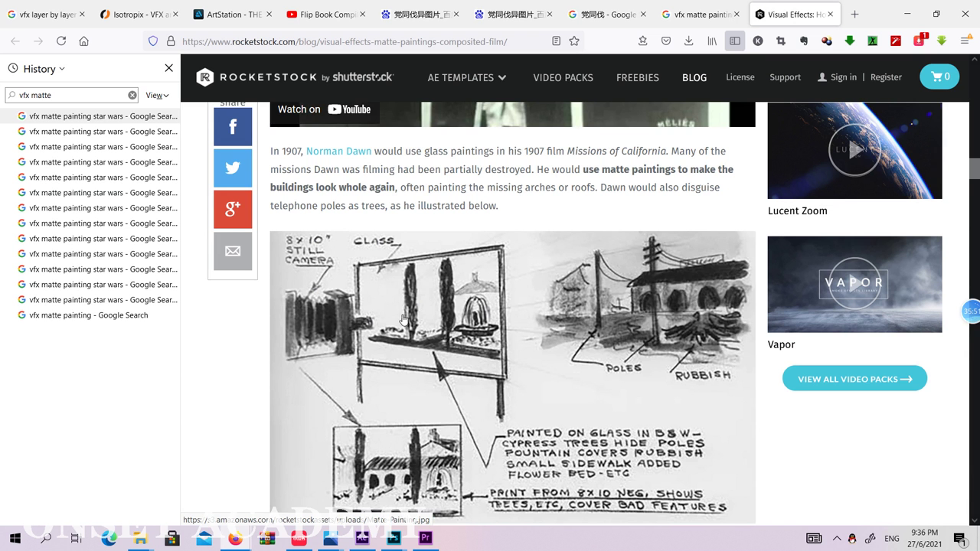
Read on past the Williams Process section and examine the All Quiet on the Western Front matte painting
scroll(566, 297, down, 10)
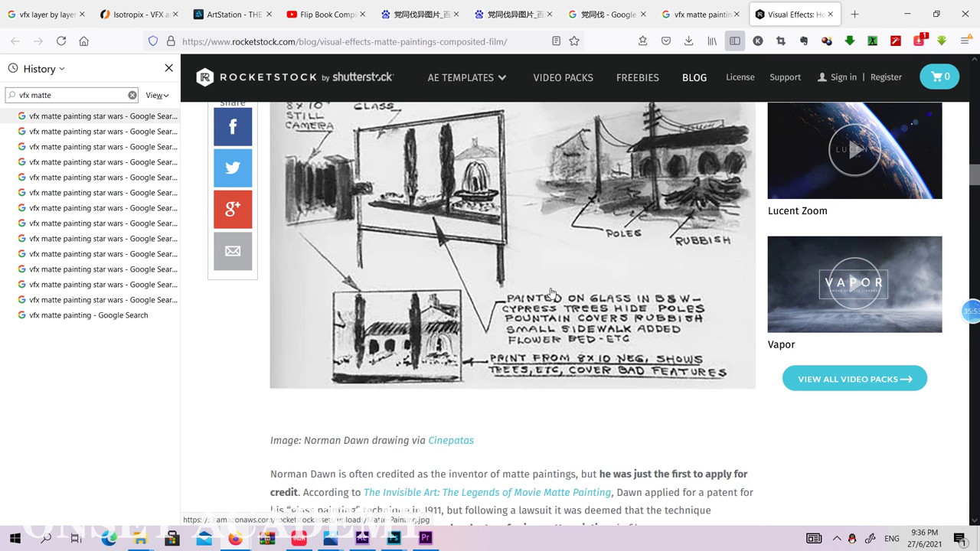
scroll(572, 324, down, 5)
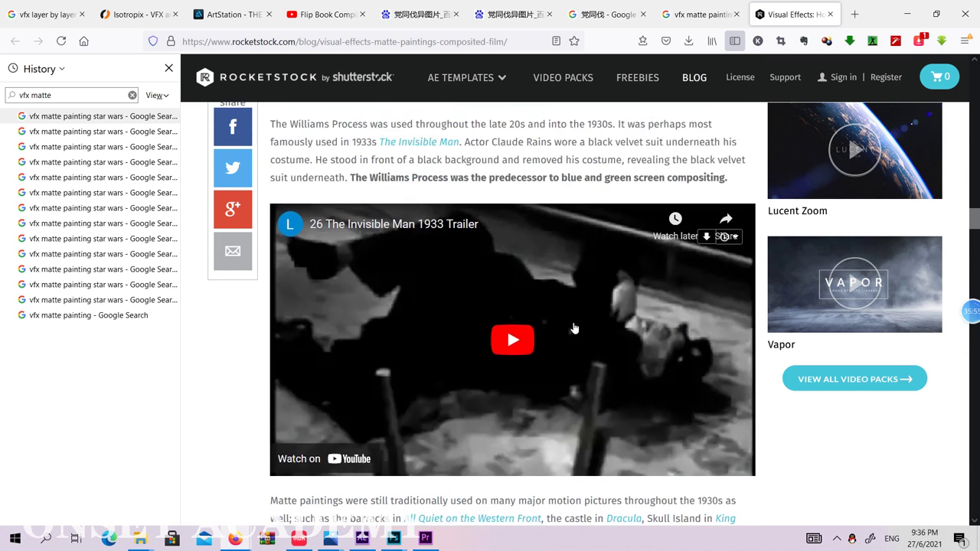
scroll(574, 328, down, 4)
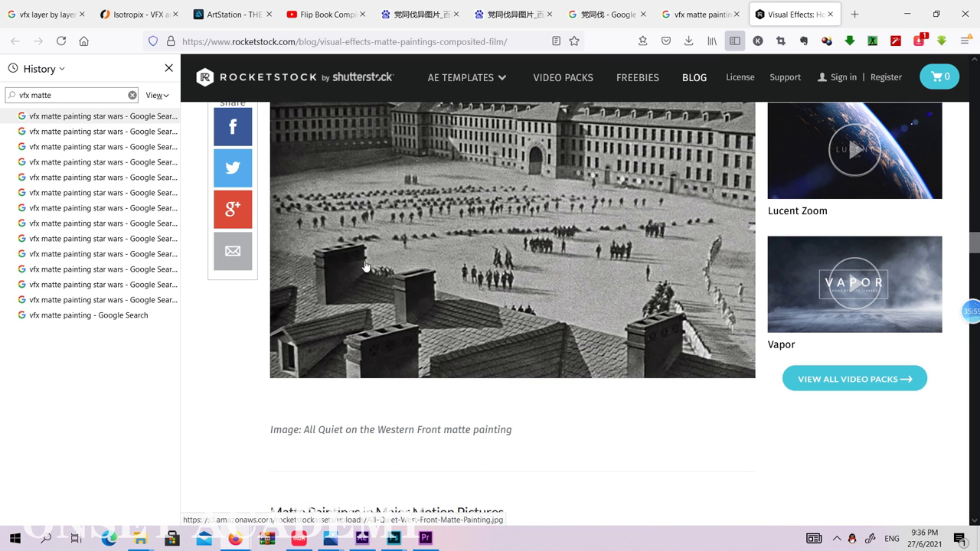
scroll(383, 272, up, 2)
scroll(394, 278, down, 1)
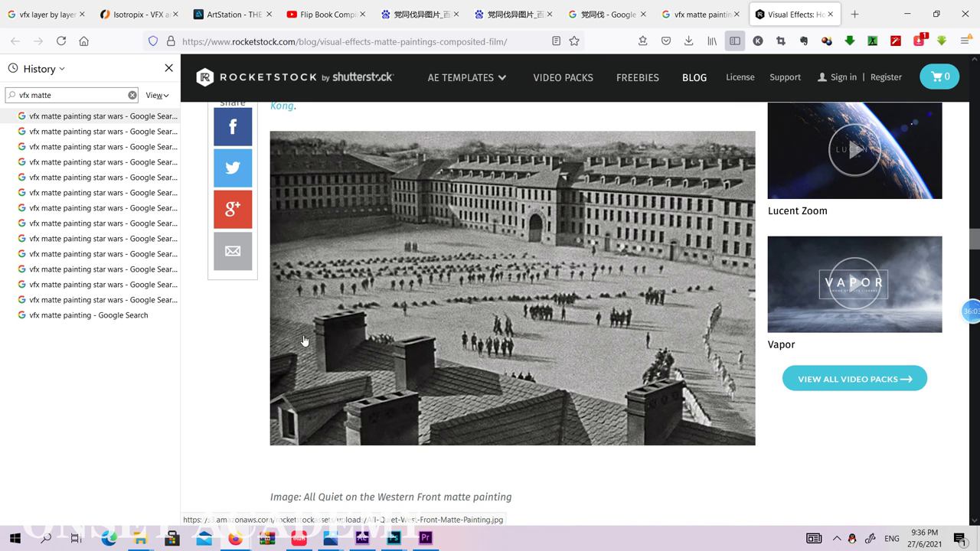
Find The Birds matte painting in the article, open its image in its own tab and view it at 110% zoom
scroll(439, 355, down, 5)
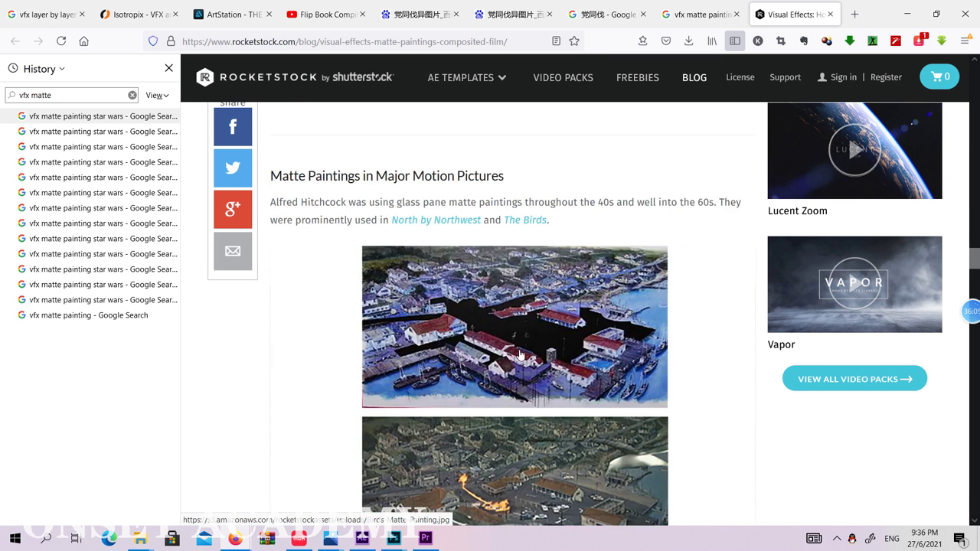
scroll(520, 355, down, 1)
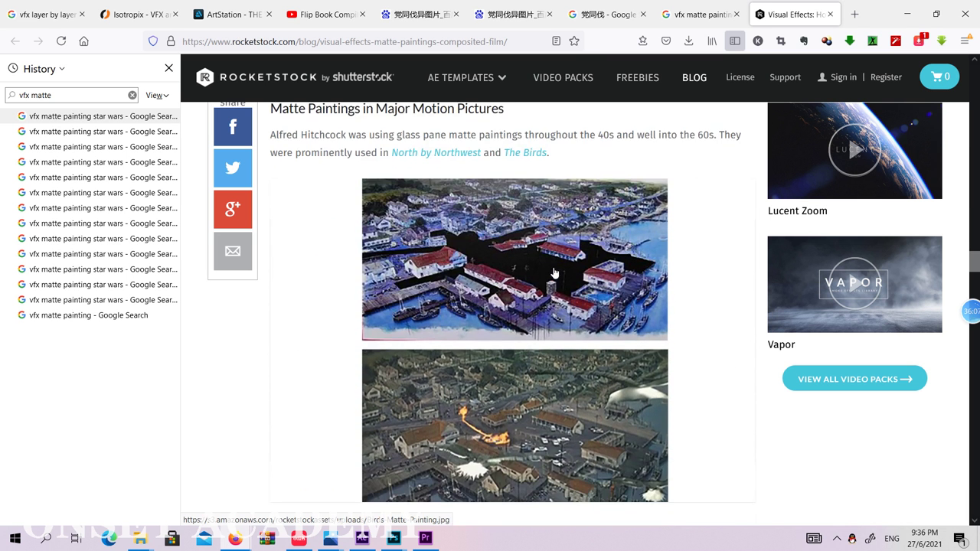
scroll(554, 274, up, 1)
scroll(558, 283, down, 2)
scroll(563, 301, up, 1)
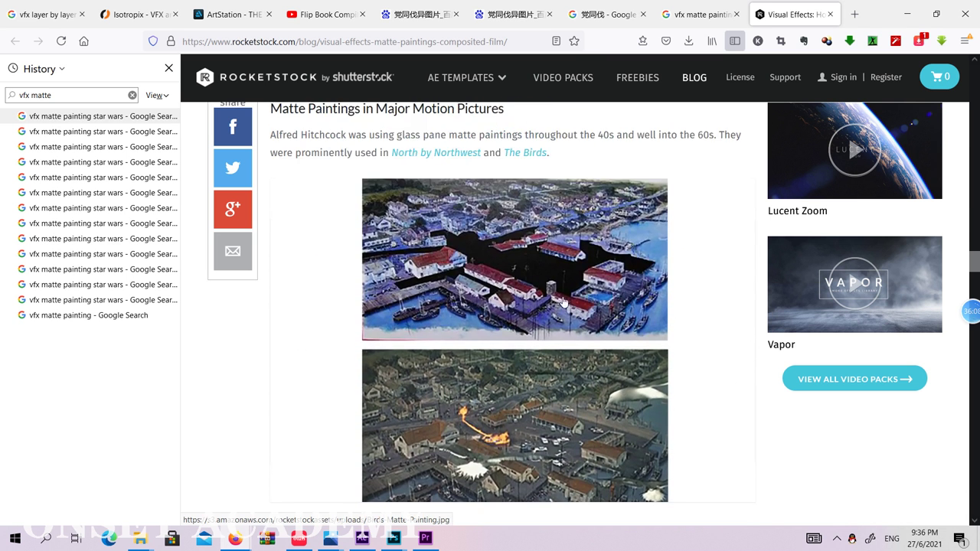
click(558, 407)
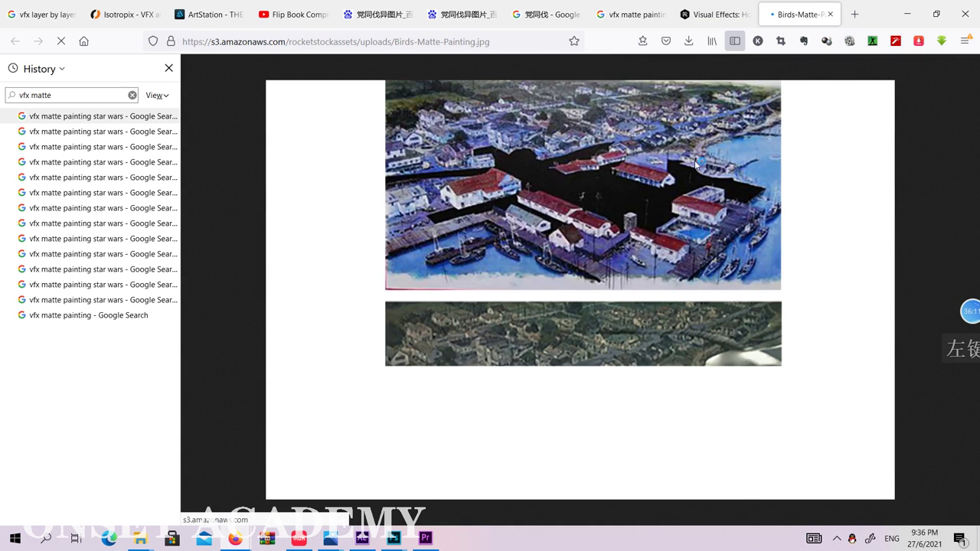
scroll(653, 187, up, 2)
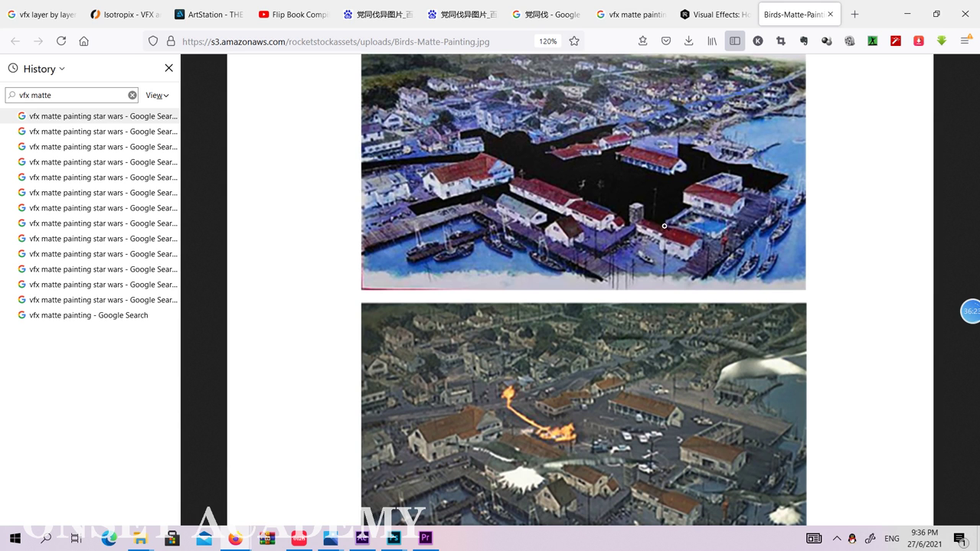
ctrl+scroll(664, 226, down, 1)
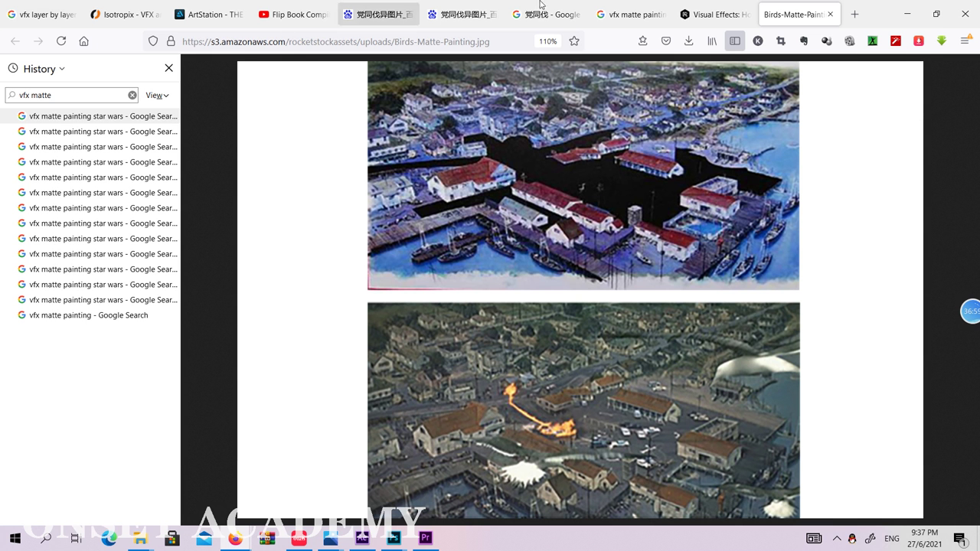
Return to the RocketStock article and examine the Mary Poppins matte painting of the city at night
click(718, 13)
scroll(601, 242, down, 5)
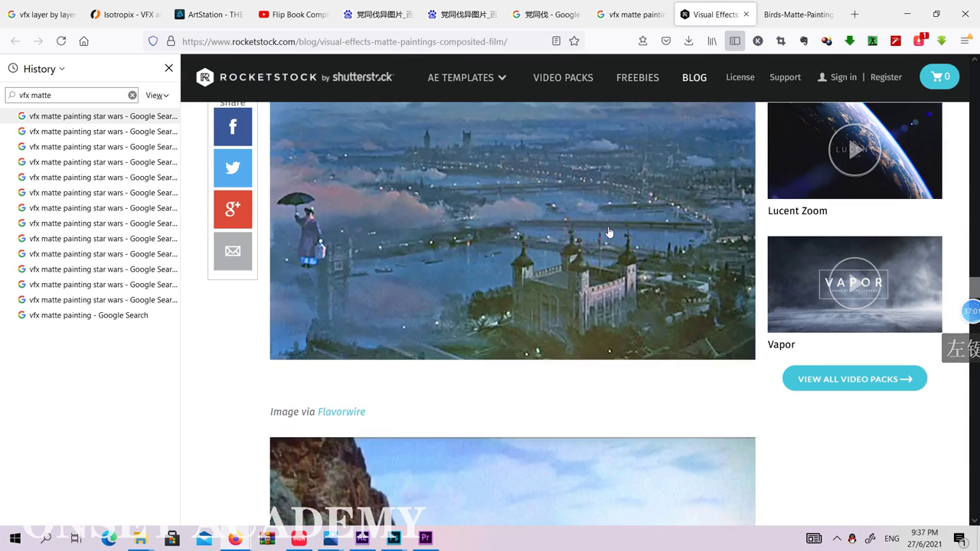
scroll(589, 257, up, 1)
scroll(383, 314, down, 1)
scroll(374, 314, up, 1)
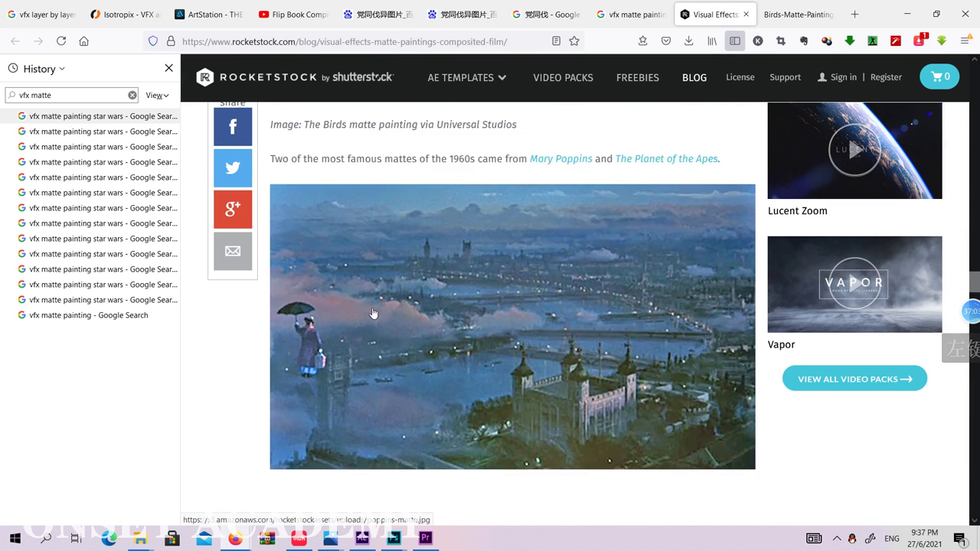
scroll(549, 243, down, 1)
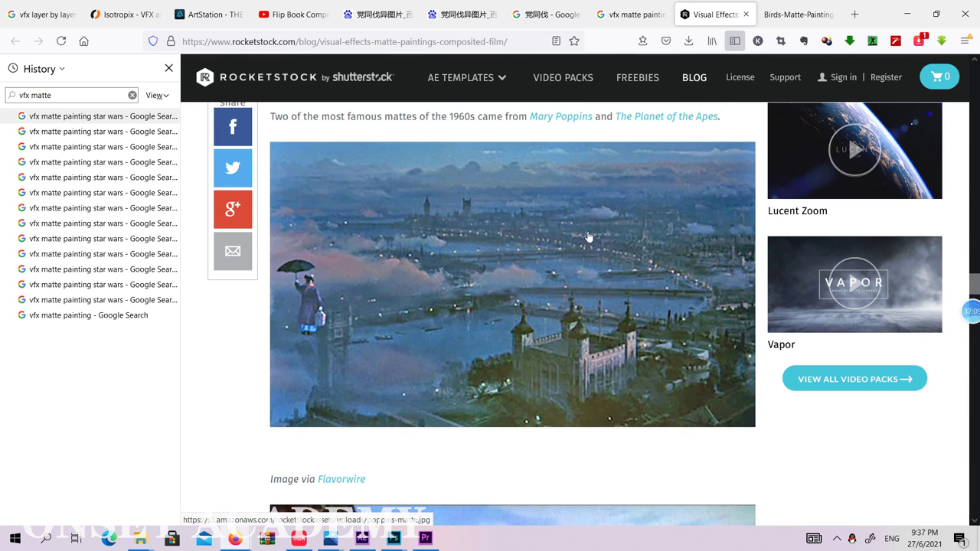
scroll(575, 233, up, 1)
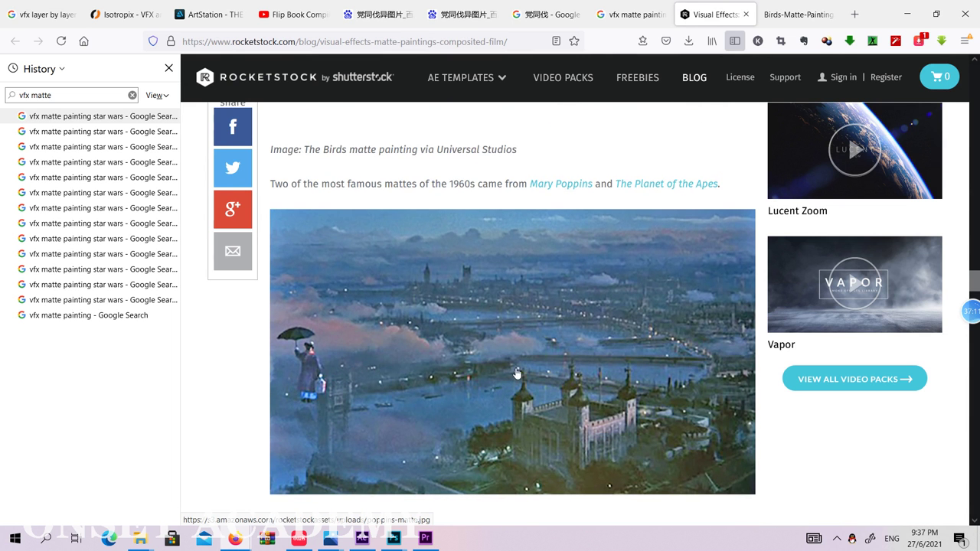
scroll(531, 293, down, 1)
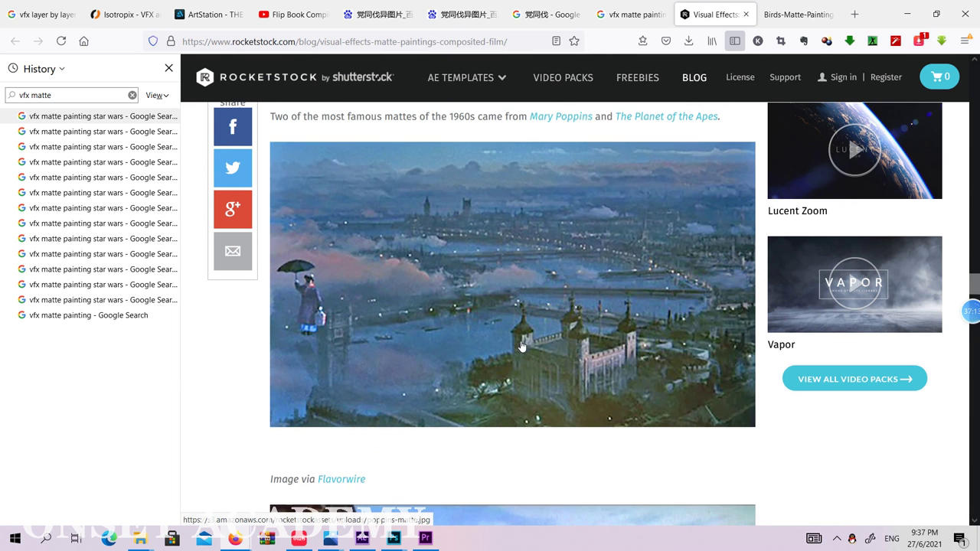
Compare the two Planet of the Apes beach shots and continue to the Star Wars hangar matte painting
scroll(573, 261, down, 5)
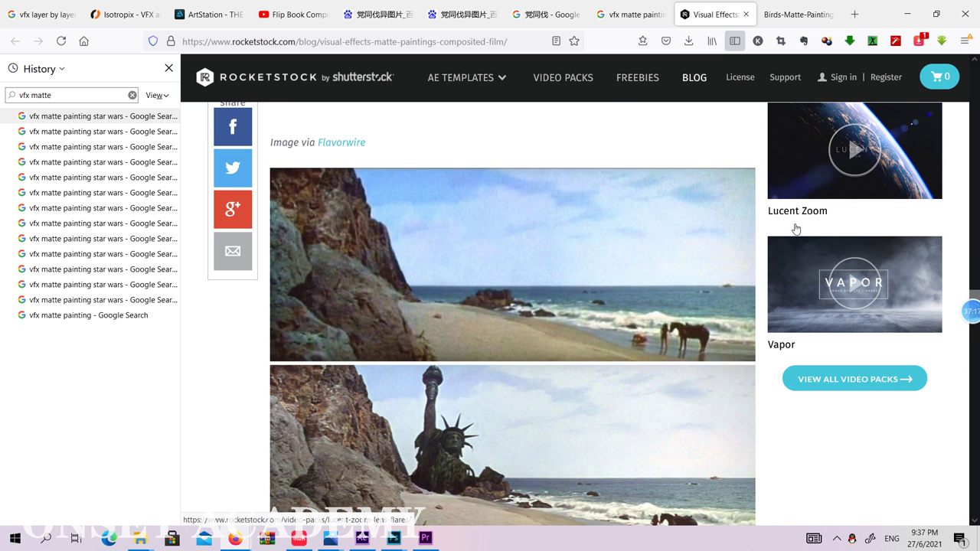
scroll(436, 380, down, 7)
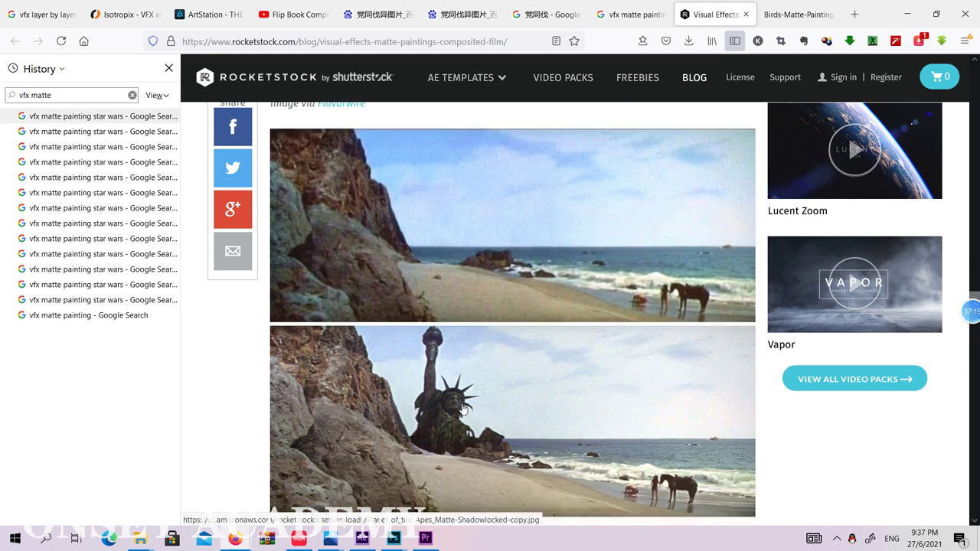
scroll(553, 377, down, 5)
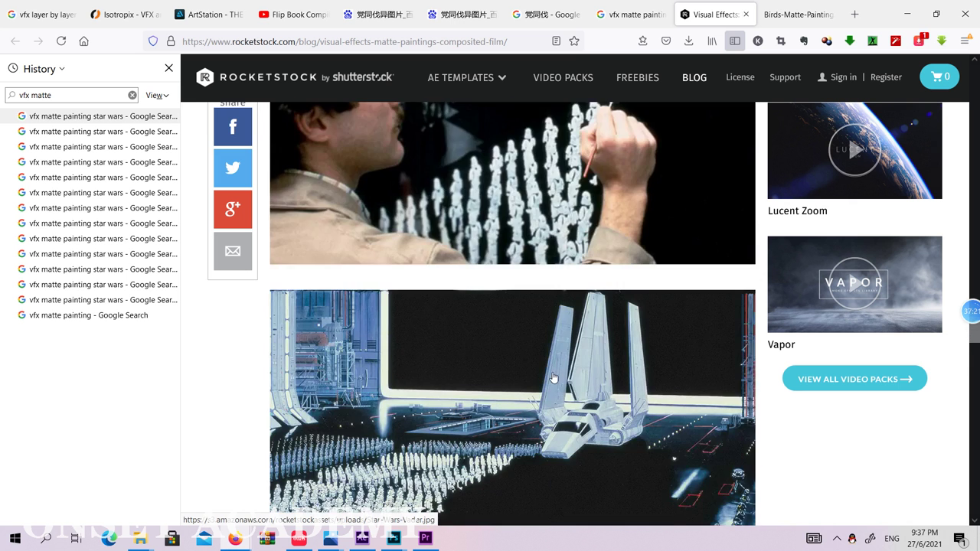
Examine the Star Wars hangar matte painting and its final composite in the Rocketstock article
scroll(541, 306, up, 1)
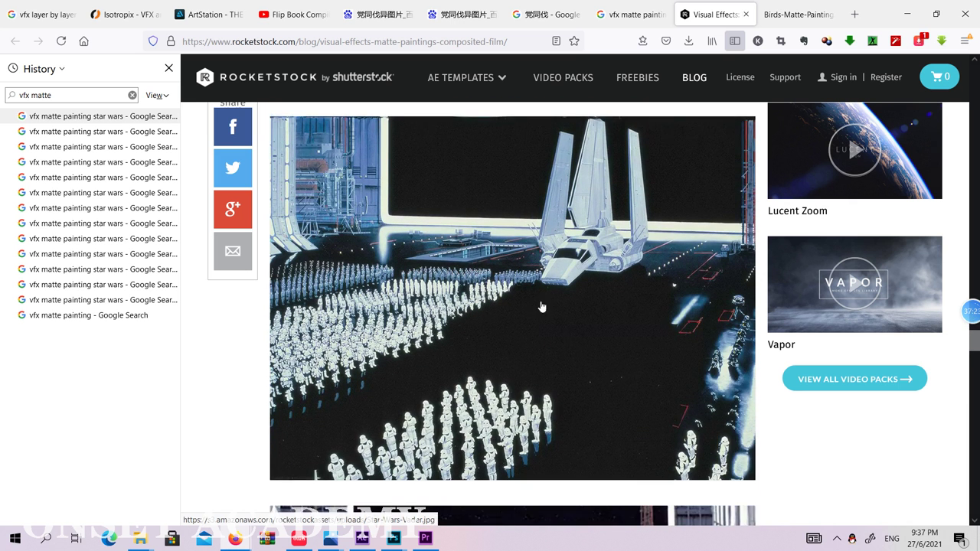
scroll(478, 431, down, 2)
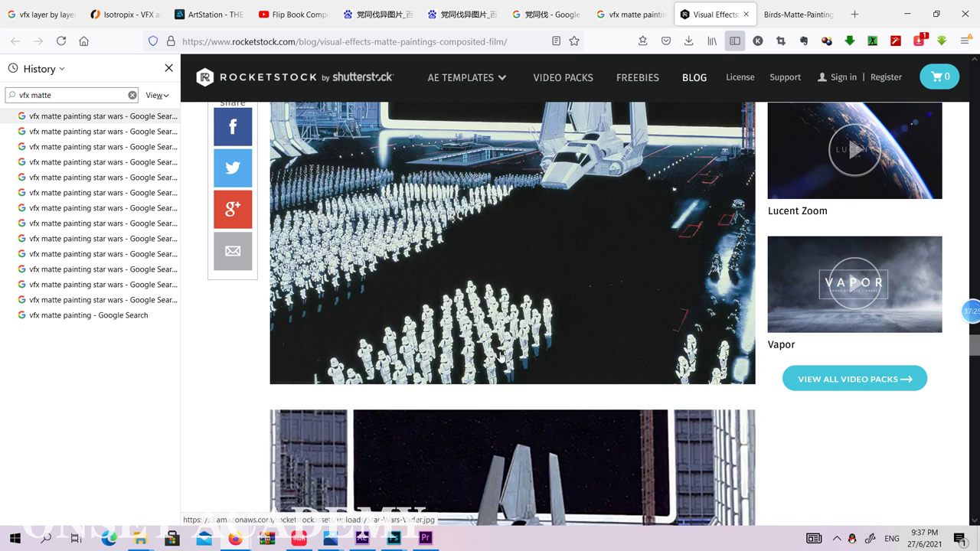
scroll(534, 307, up, 1)
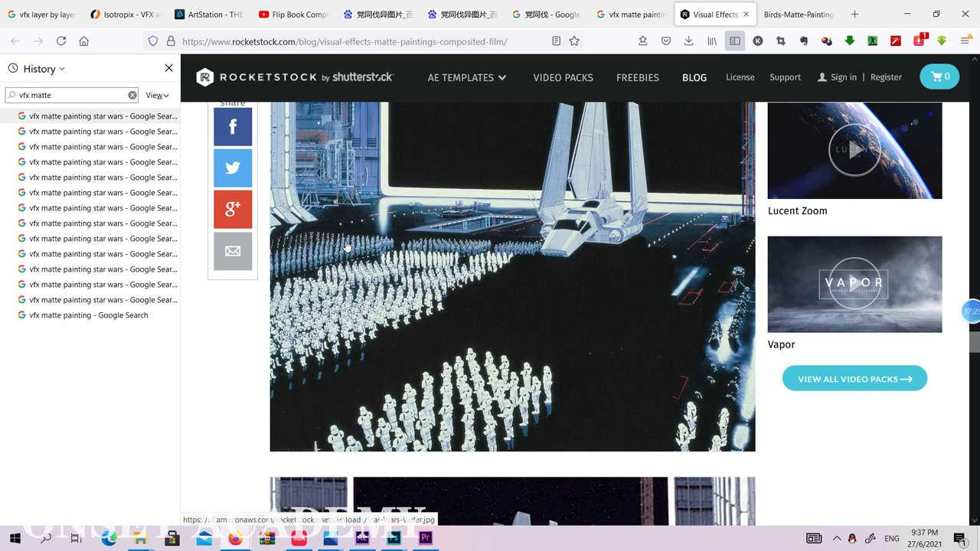
scroll(450, 304, down, 1)
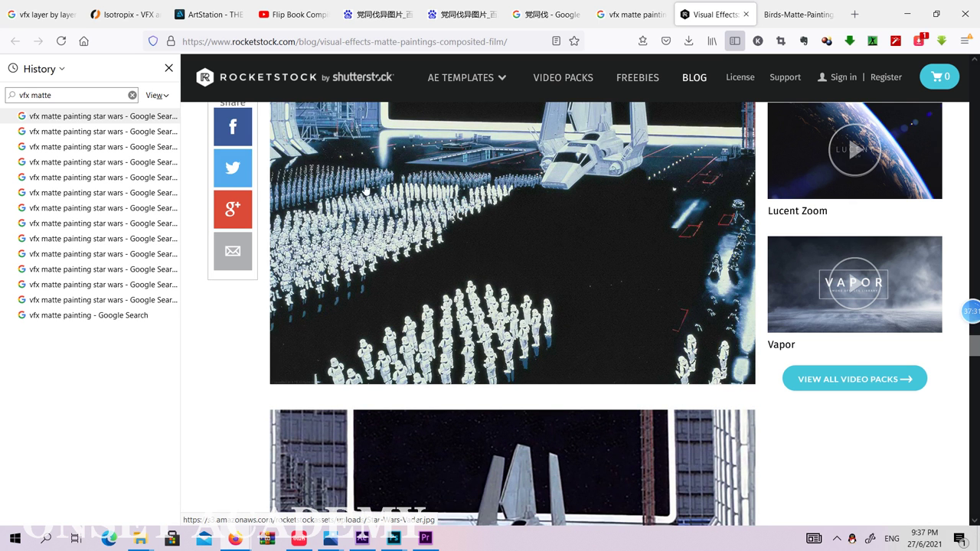
scroll(450, 276, down, 2)
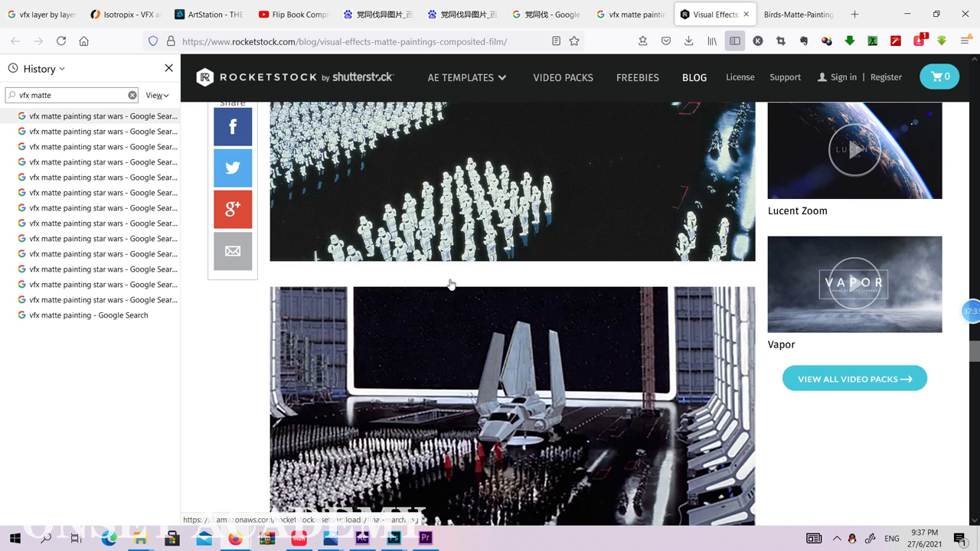
scroll(450, 284, up, 2)
scroll(450, 284, down, 1)
scroll(451, 283, up, 2)
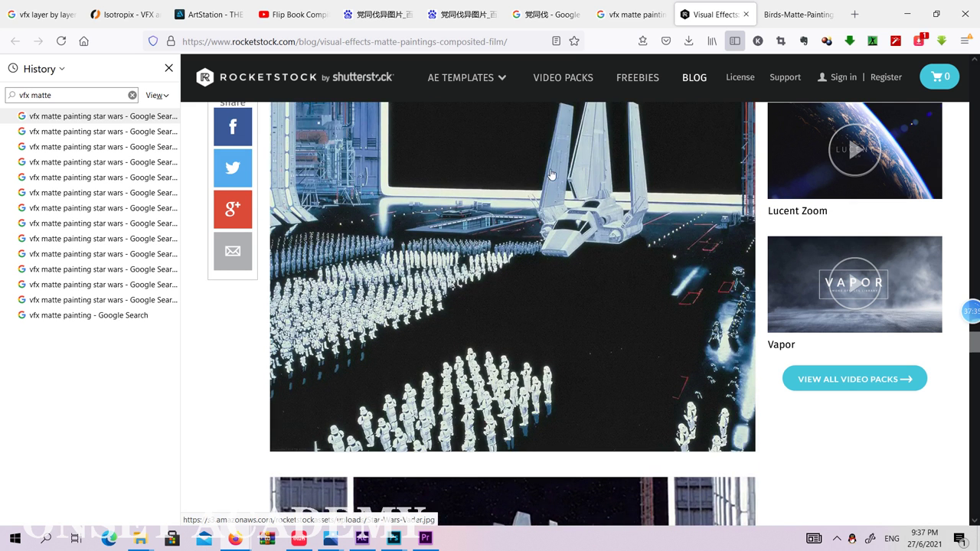
scroll(553, 221, up, 2)
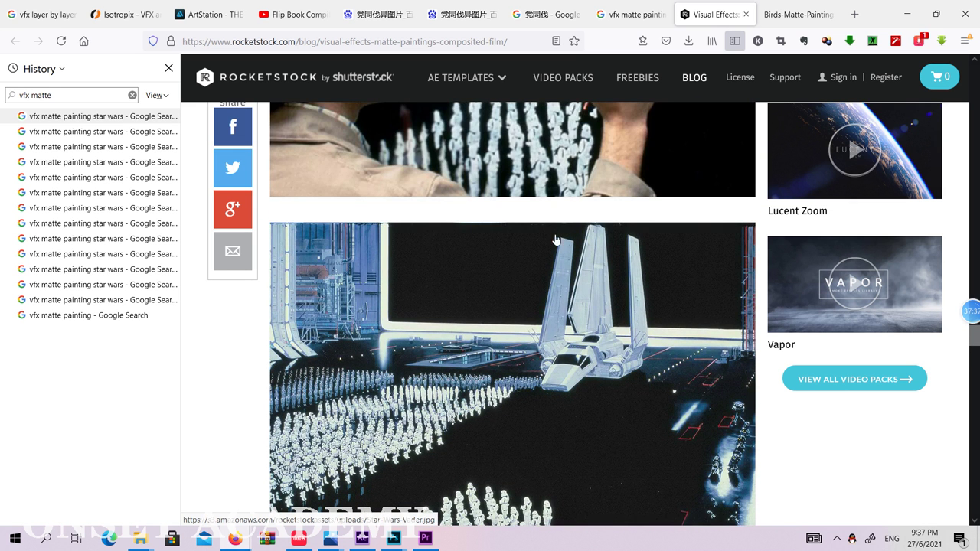
scroll(553, 367, down, 1)
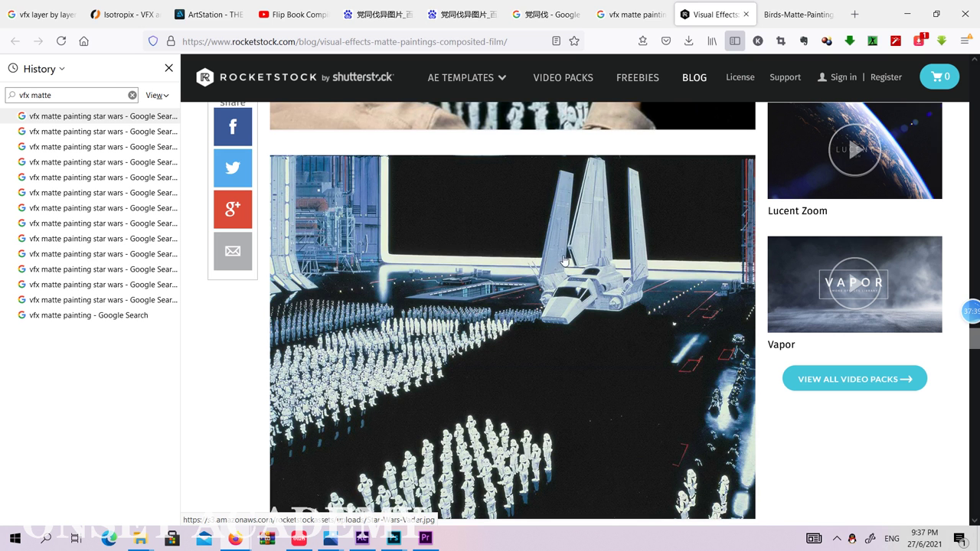
scroll(500, 278, down, 1)
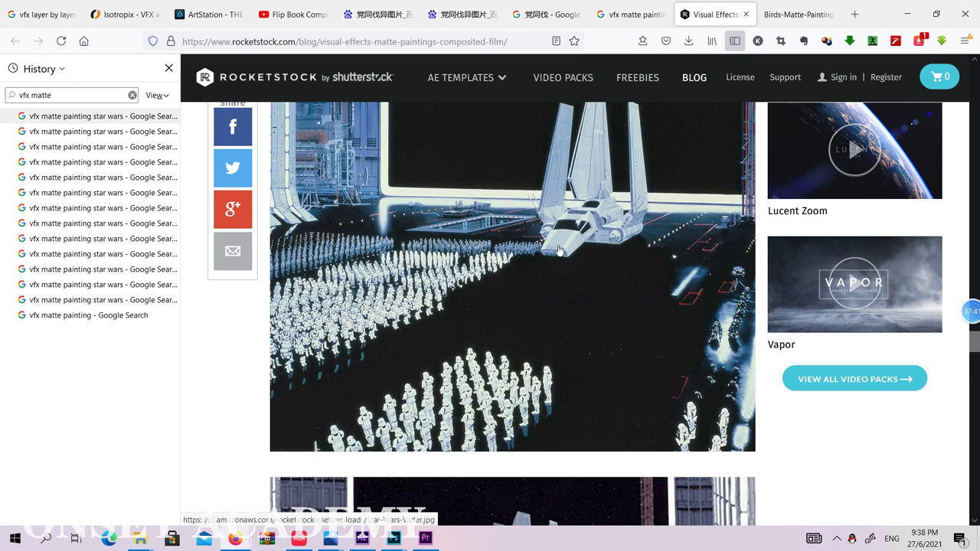
scroll(556, 253, down, 1)
scroll(557, 247, down, 3)
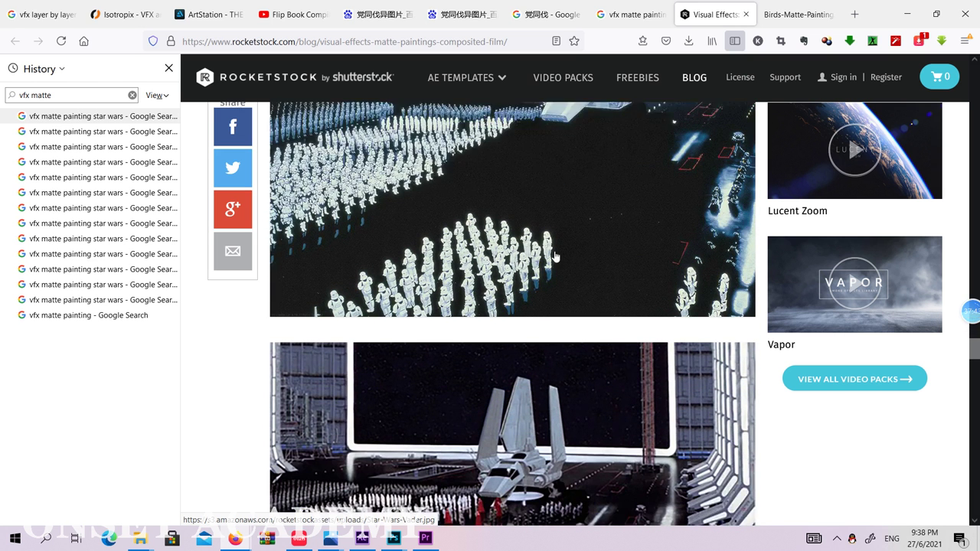
scroll(536, 307, down, 1)
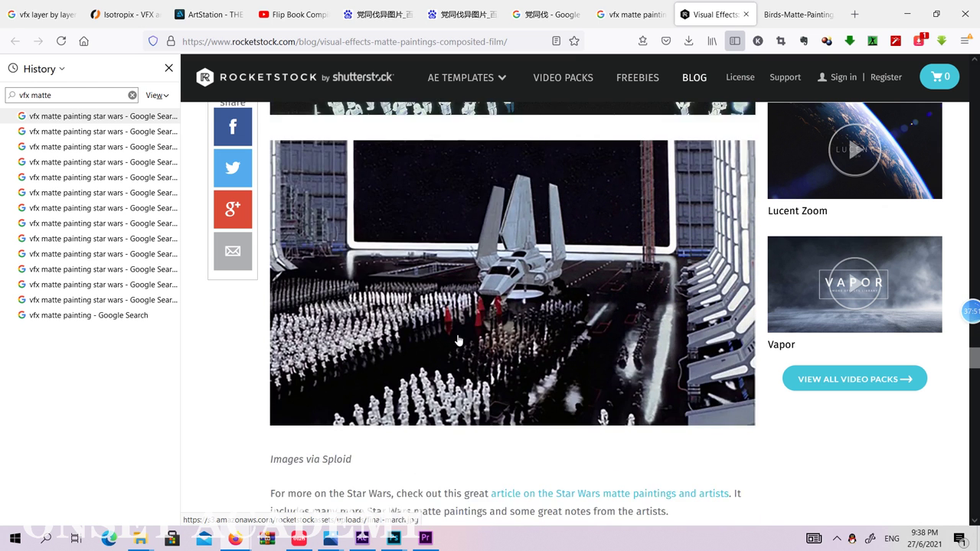
Examine the Raiders of the Lost Ark warehouse and Titanic matte paintings further along in the article
scroll(458, 340, down, 8)
scroll(539, 337, up, 2)
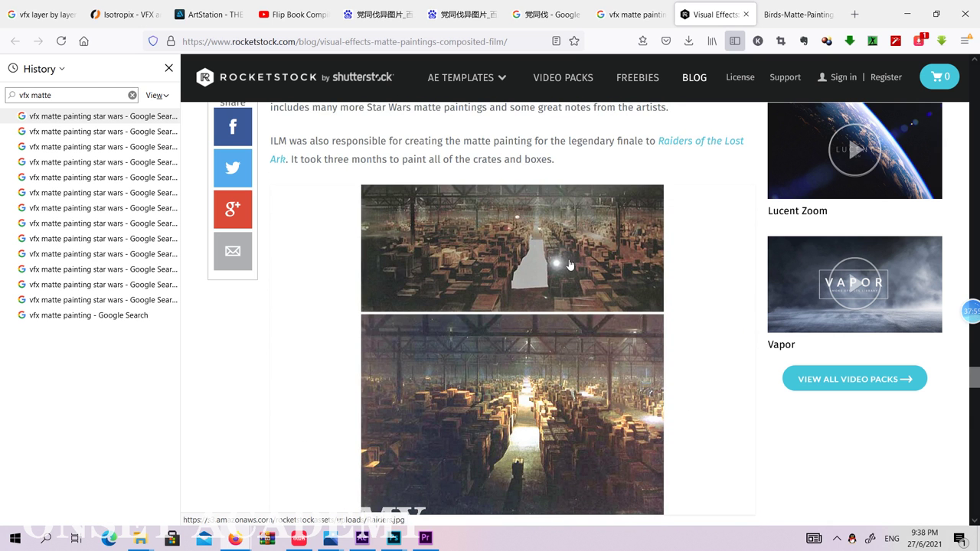
scroll(532, 249, down, 1)
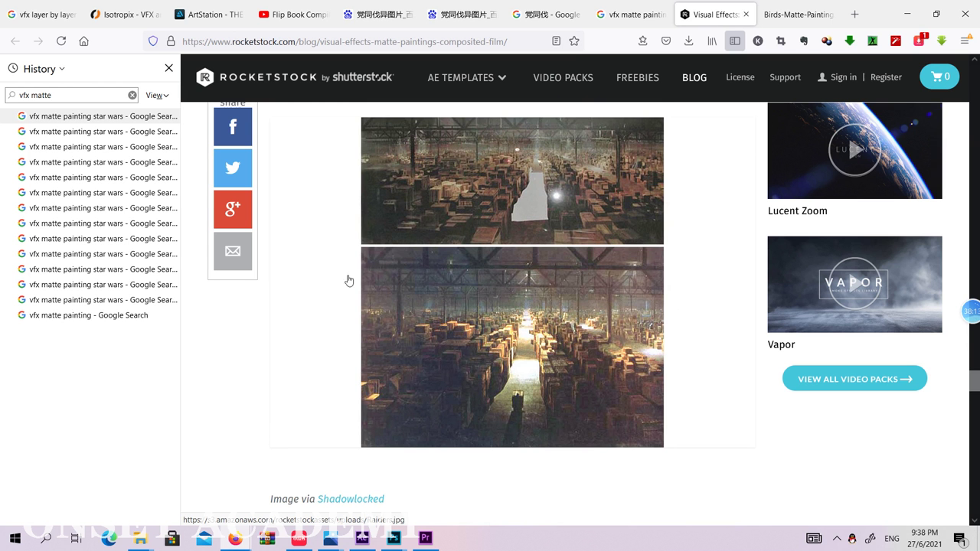
scroll(644, 345, down, 5)
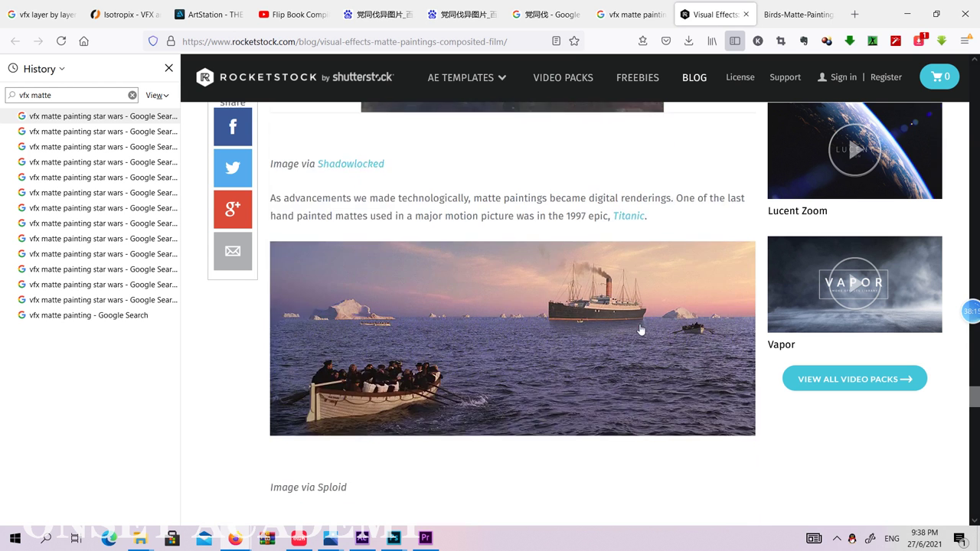
scroll(641, 329, up, 5)
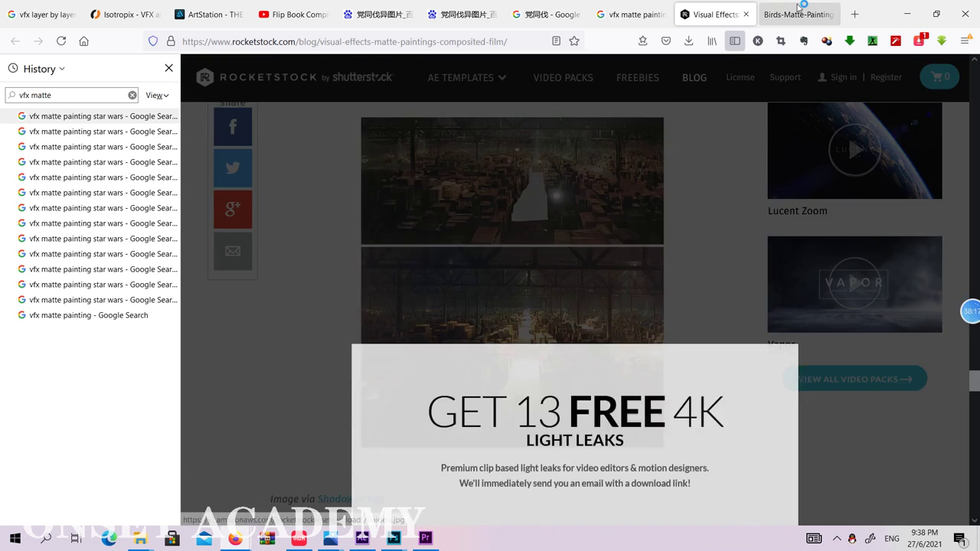
View the Birds matte painting, the Intolerance poster and the Intolerance film-set still in the open pages
click(800, 12)
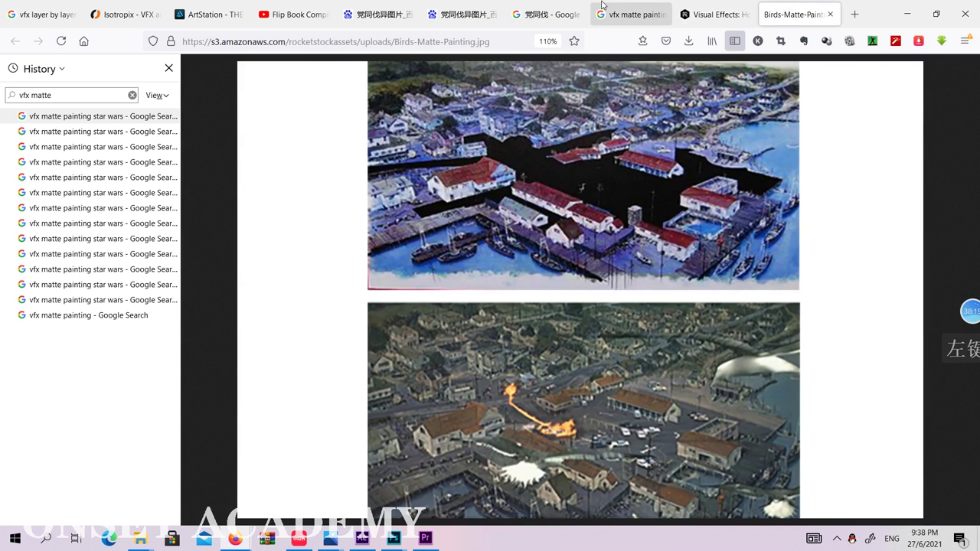
click(547, 9)
click(461, 10)
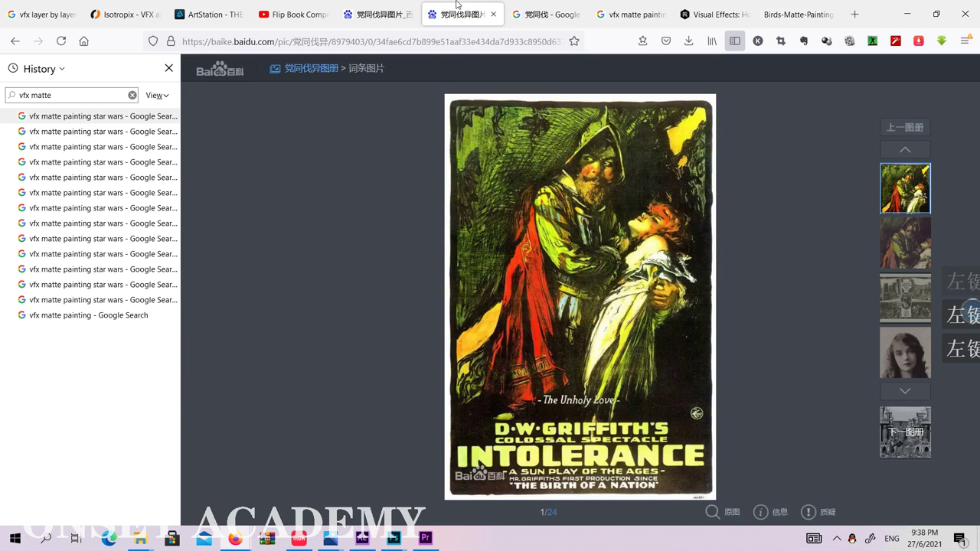
click(393, 8)
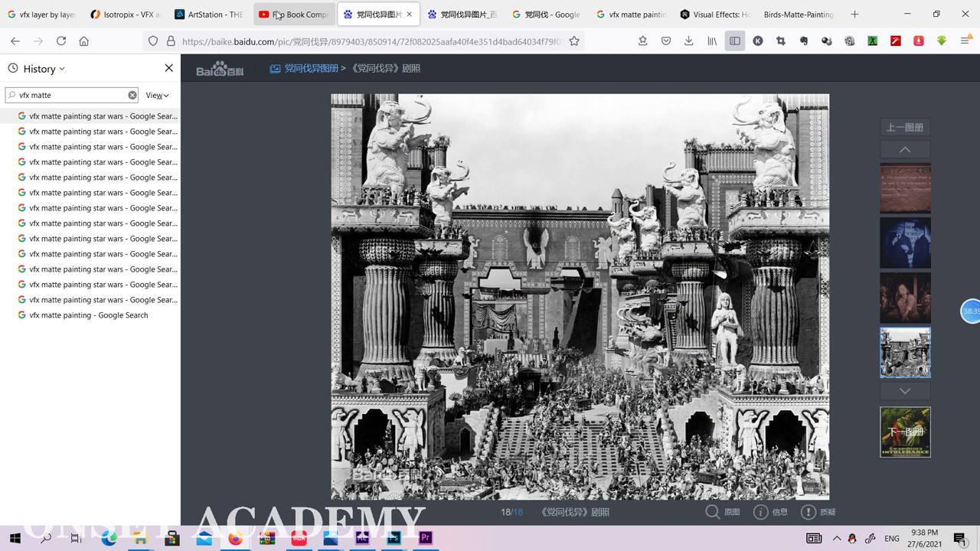
click(908, 15)
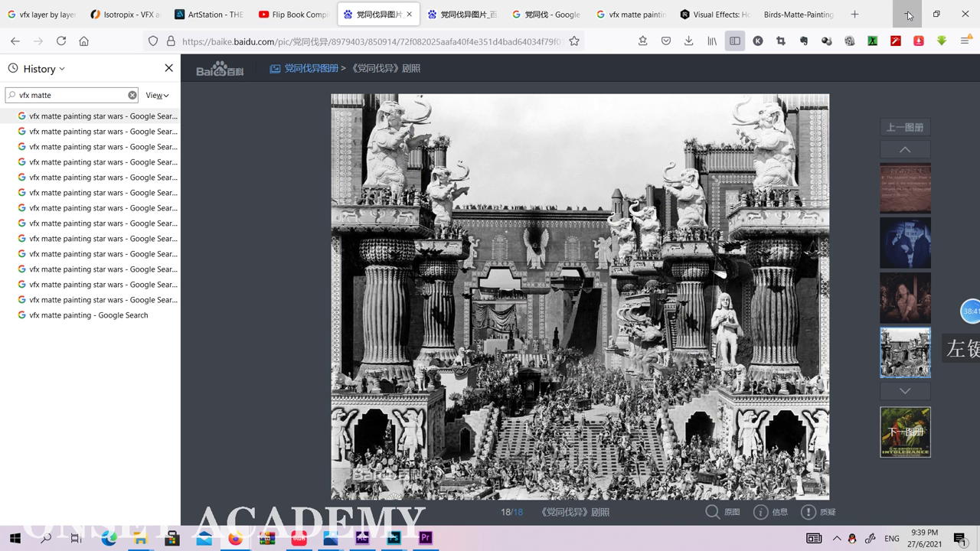
Return to the Rocketstock matte painting article and dismiss its light leaks offer to view the warehouse painting again
click(620, 14)
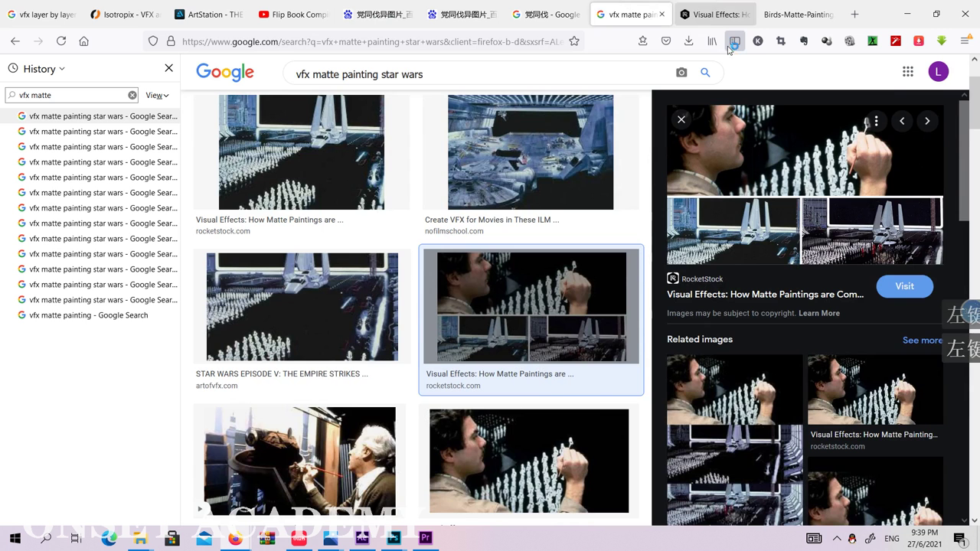
click(716, 13)
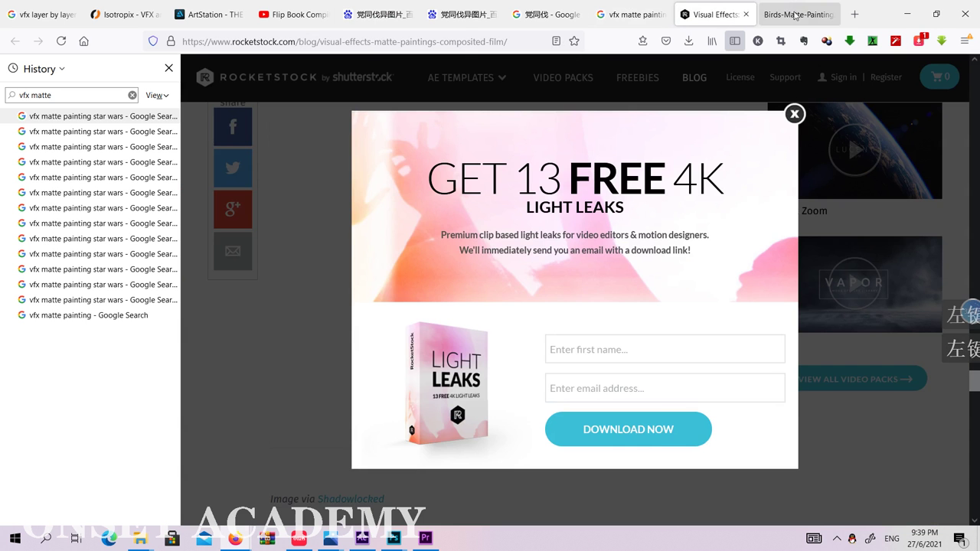
click(795, 114)
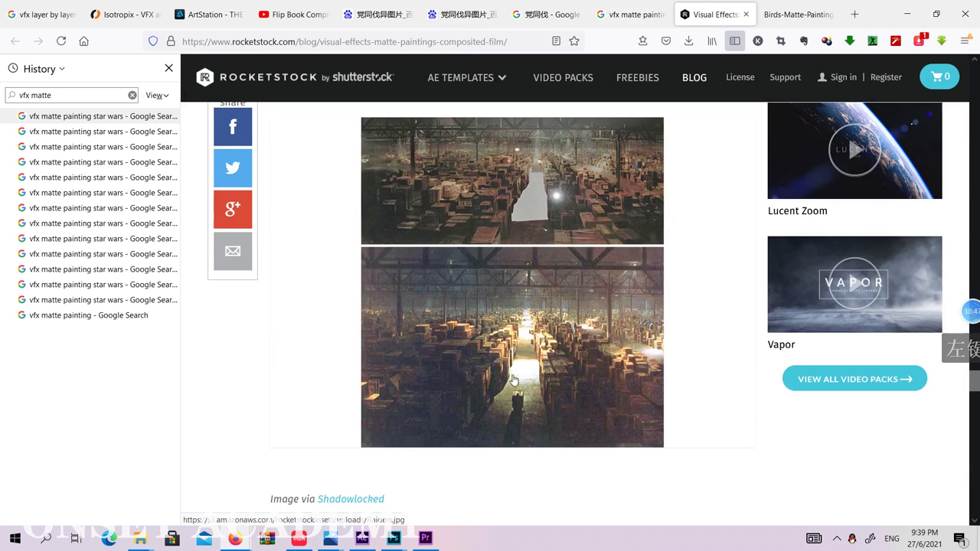
click(796, 14)
click(716, 14)
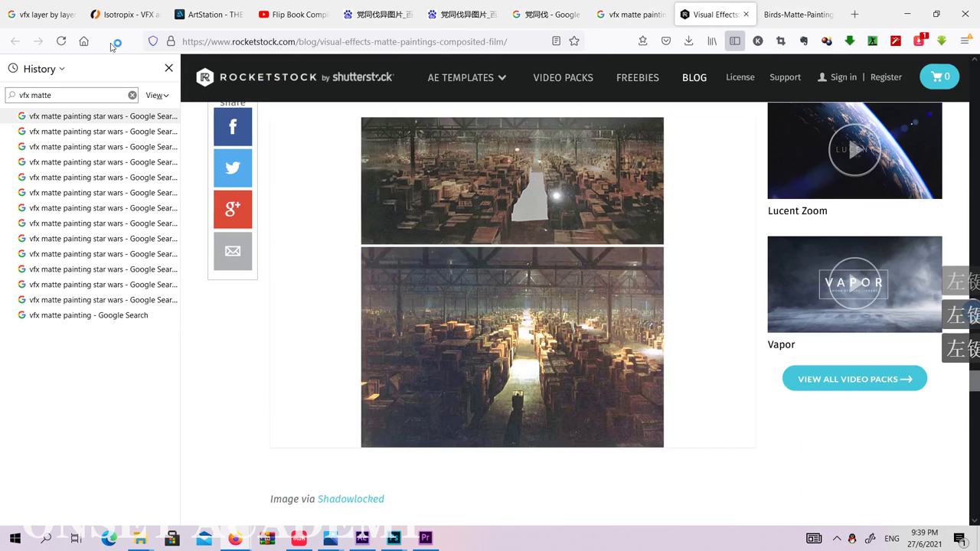
Look through the Isotropix Clarisse page on VFX and animation
click(183, 10)
click(123, 14)
scroll(428, 205, down, 2)
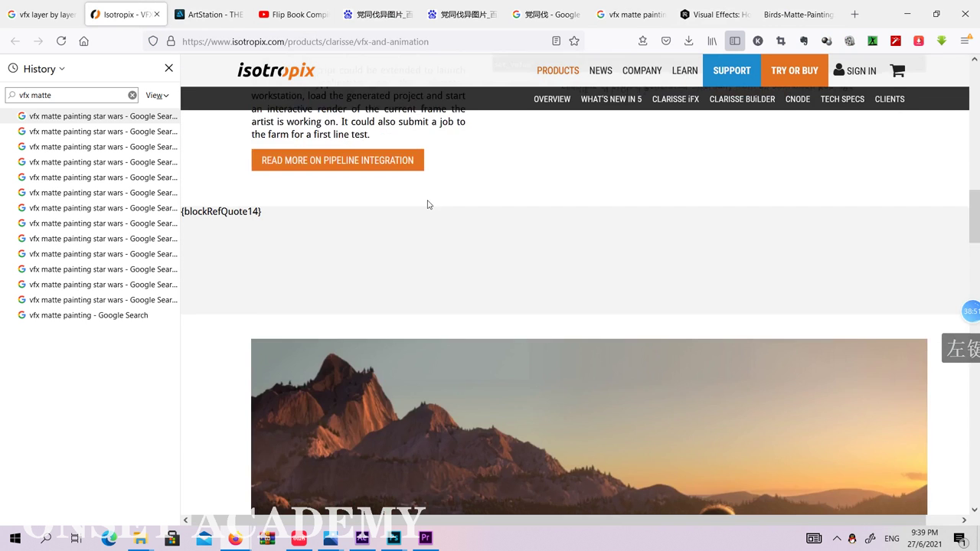
scroll(428, 204, down, 5)
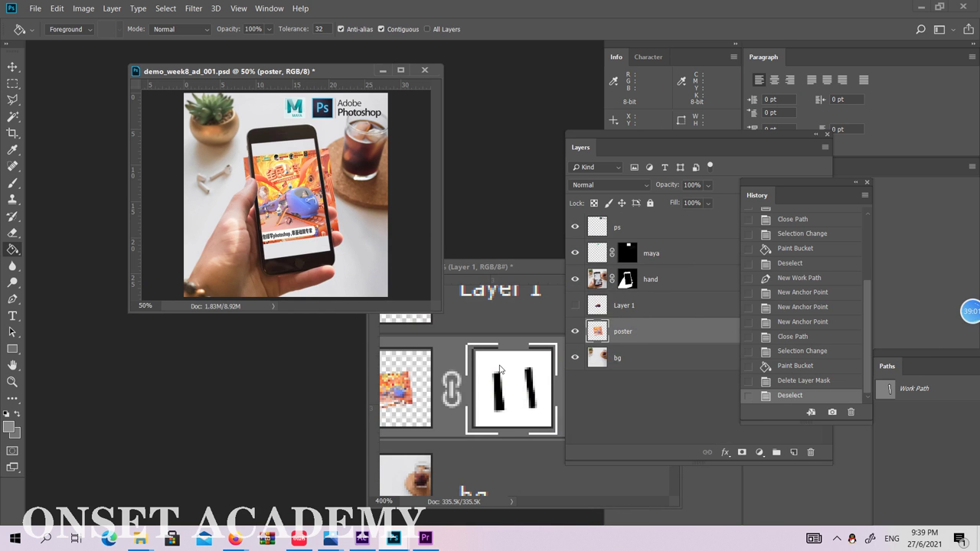
Switch to After Effects, move the current time to 0:00:04:06, and select the poster layer, checking its visibility
click(362, 539)
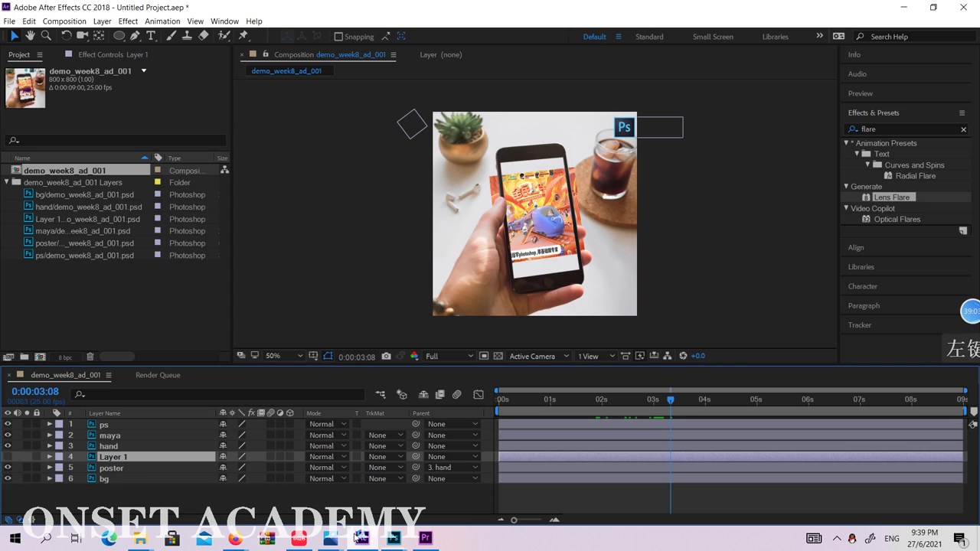
drag(632, 397, 719, 399)
click(21, 468)
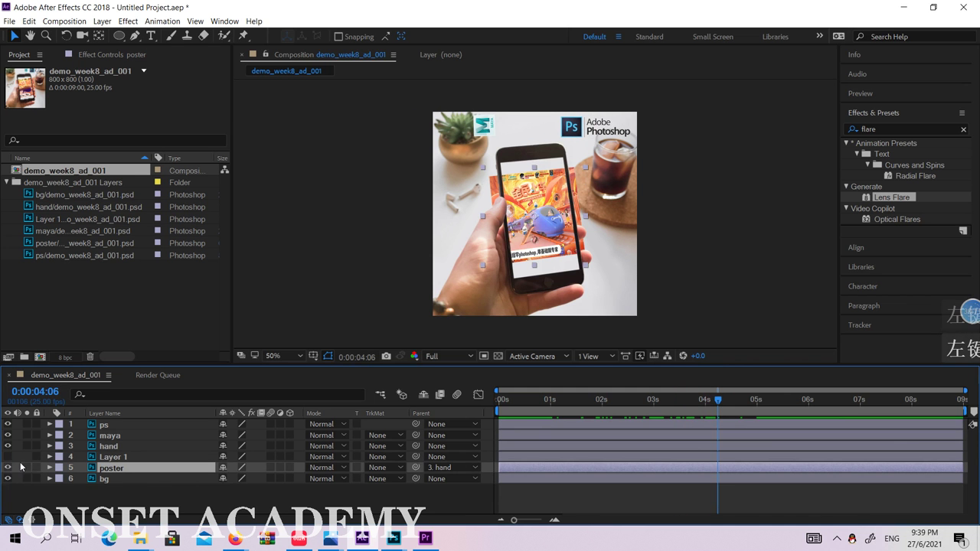
click(8, 468)
click(8, 468)
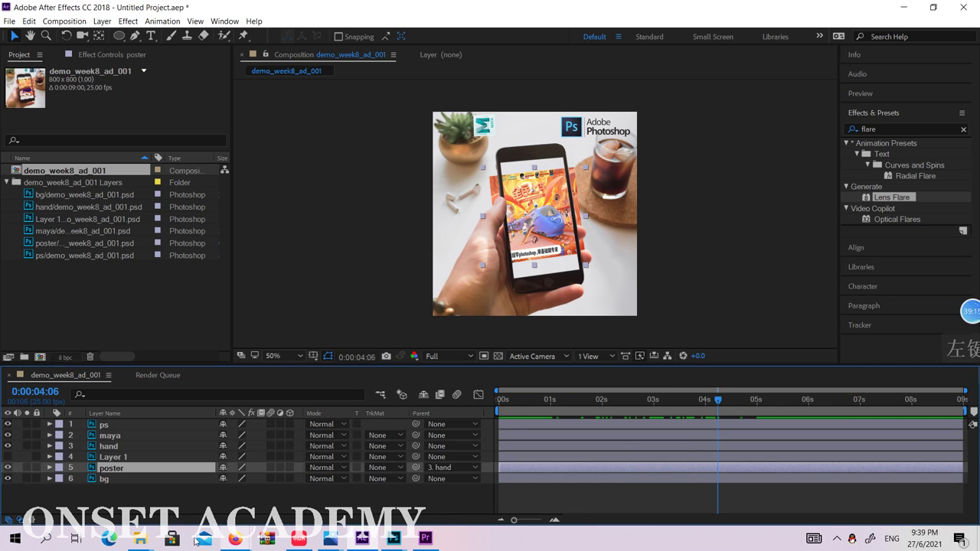
View the masked airbrush landscape painting video in Firefox, then return to the After Effects composition
mouse_move(232, 541)
click(73, 479)
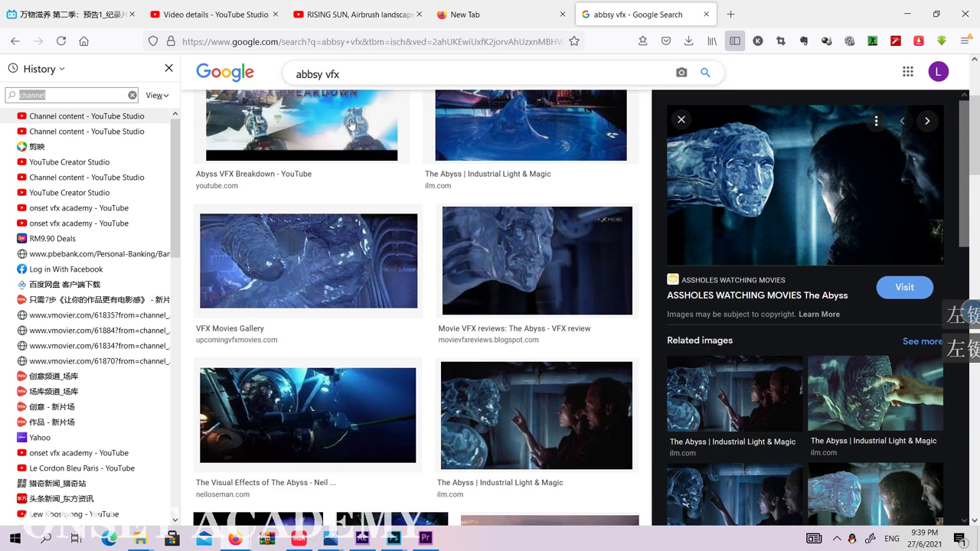
click(263, 9)
click(354, 13)
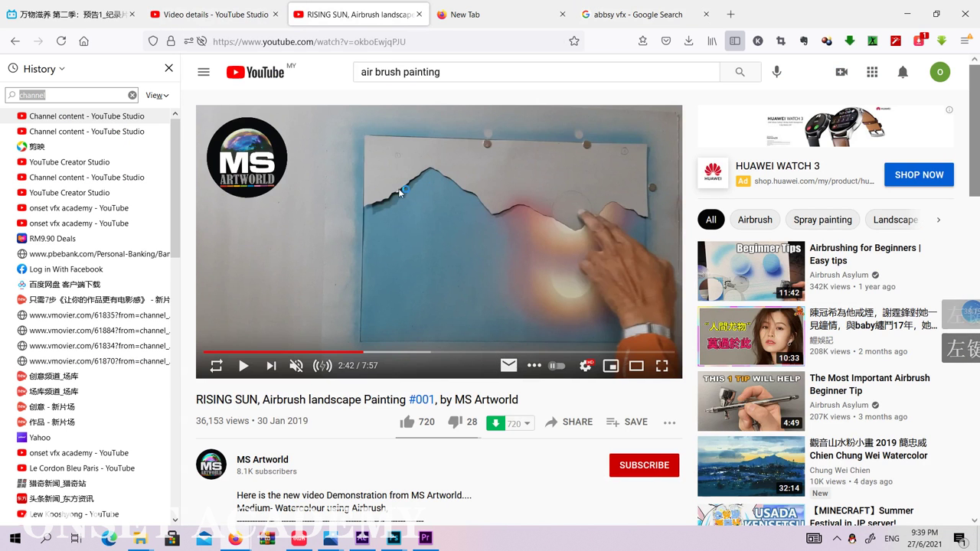
click(907, 14)
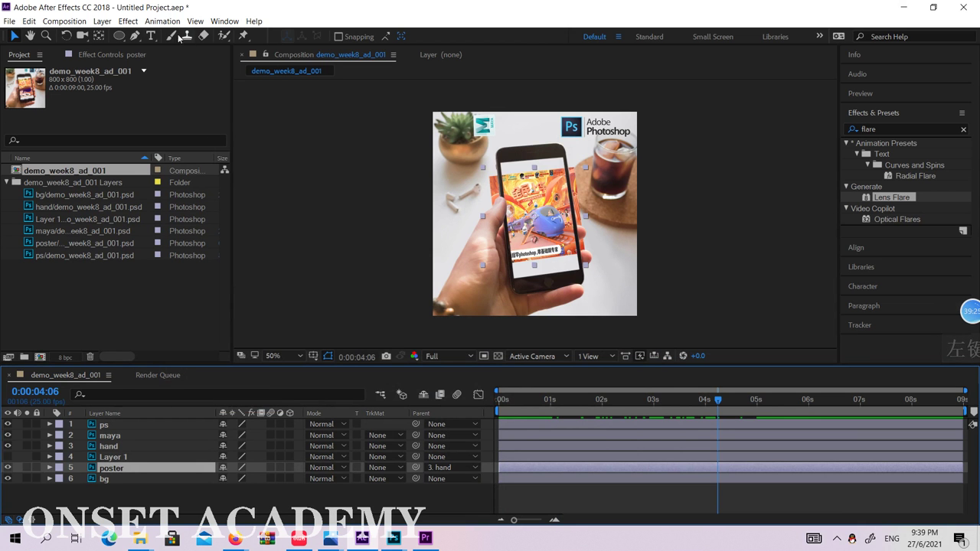
Draw a closed four-point Pen mask on the poster layer around the strip extending past the phone's left edge
click(135, 36)
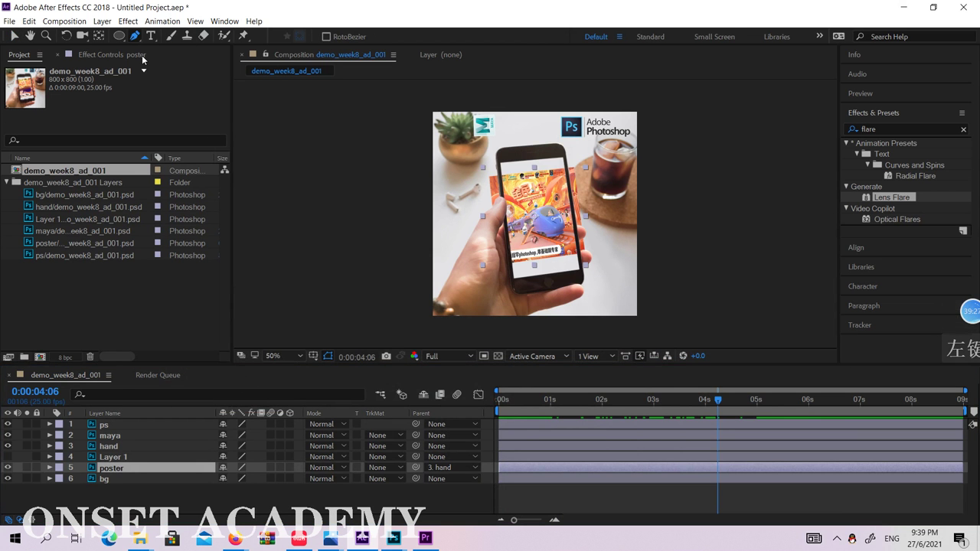
click(477, 170)
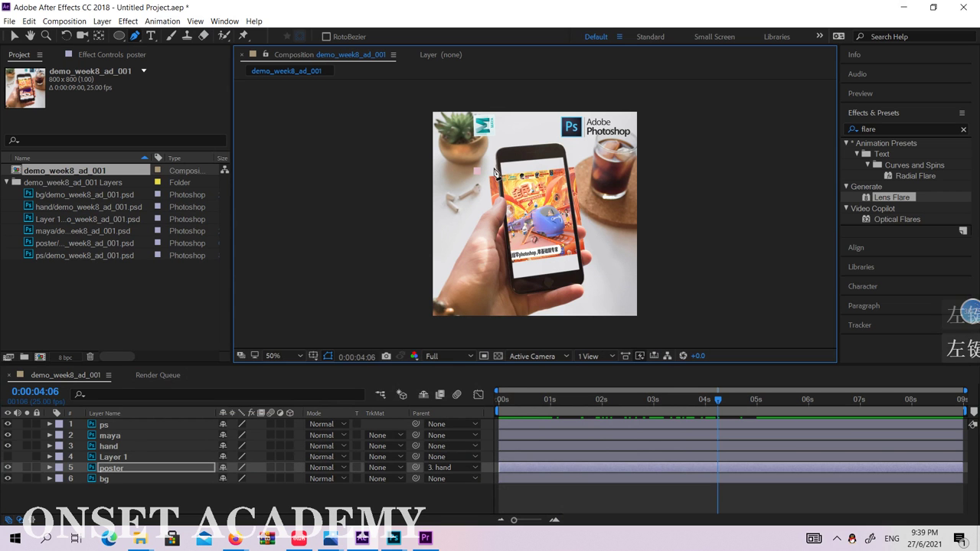
click(500, 166)
click(514, 271)
click(490, 273)
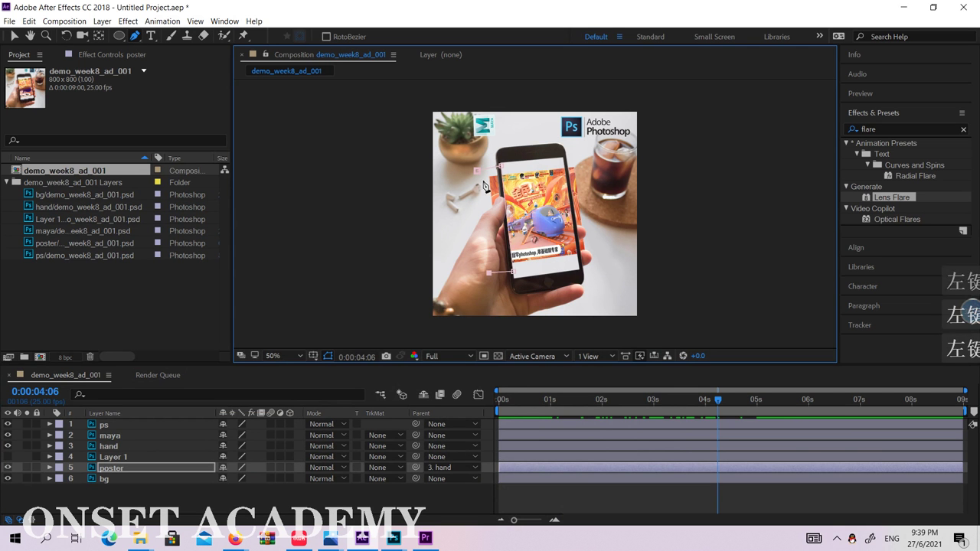
click(478, 169)
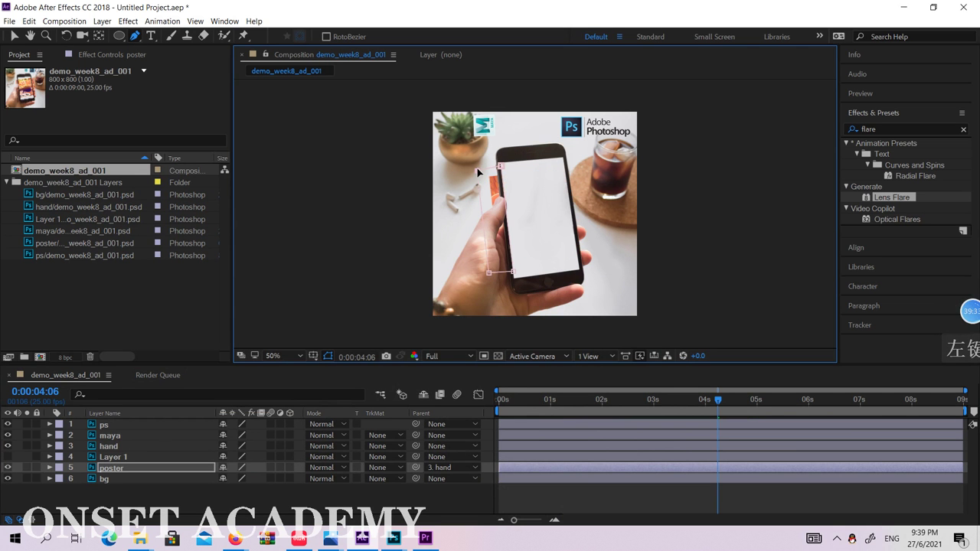
Check the paused airbrush landscape painting video in Firefox, then return to the After Effects composition
mouse_move(235, 538)
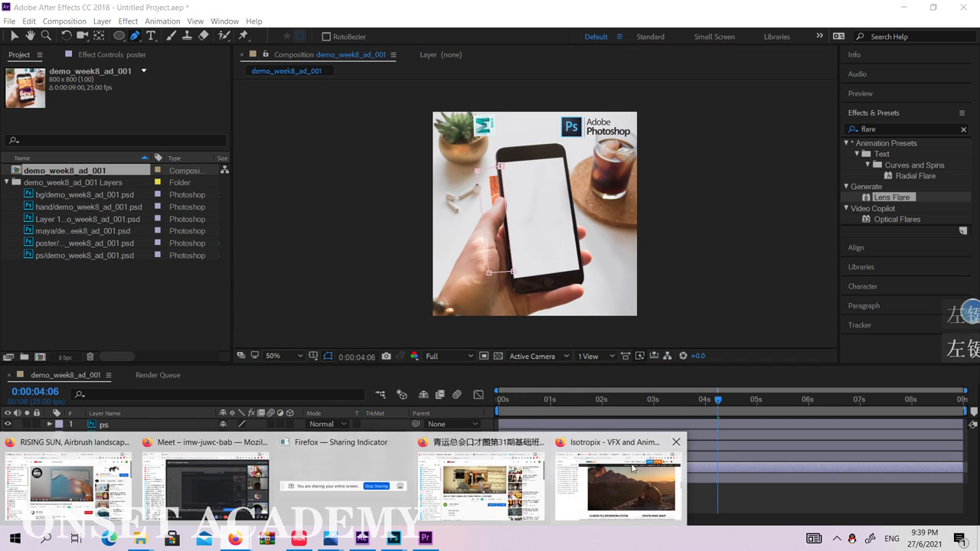
click(69, 444)
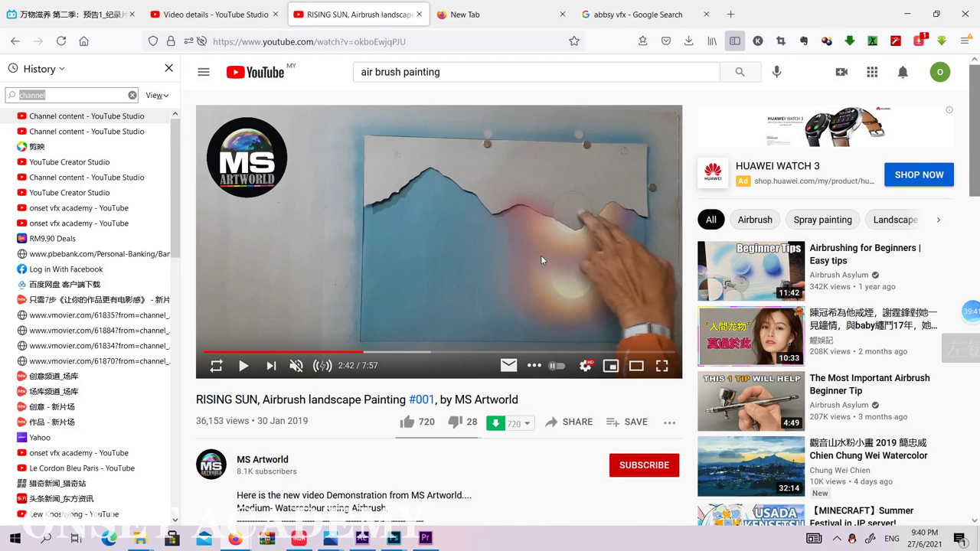
click(908, 14)
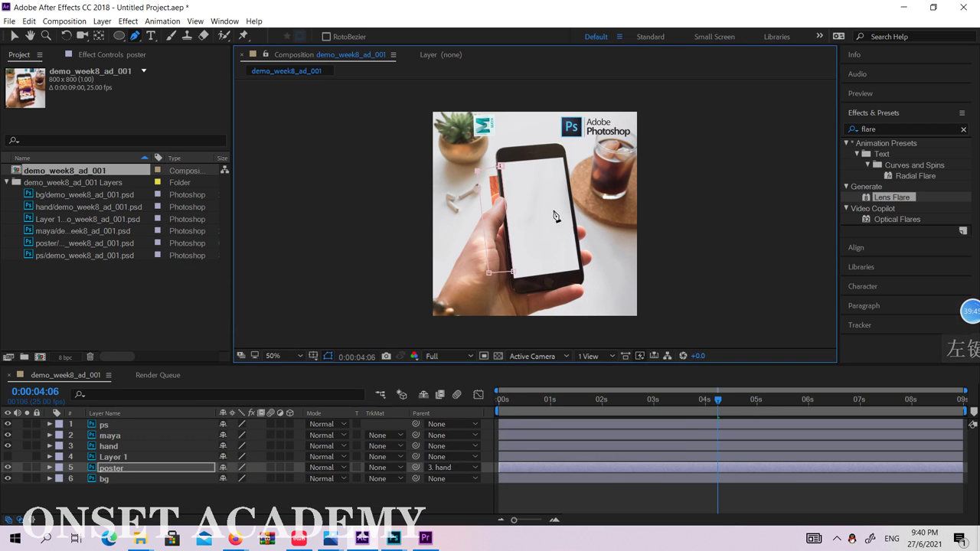
Expand the poster layer's masks and invert Mask 1 so the strip beyond the phone's left edge is excluded
click(50, 468)
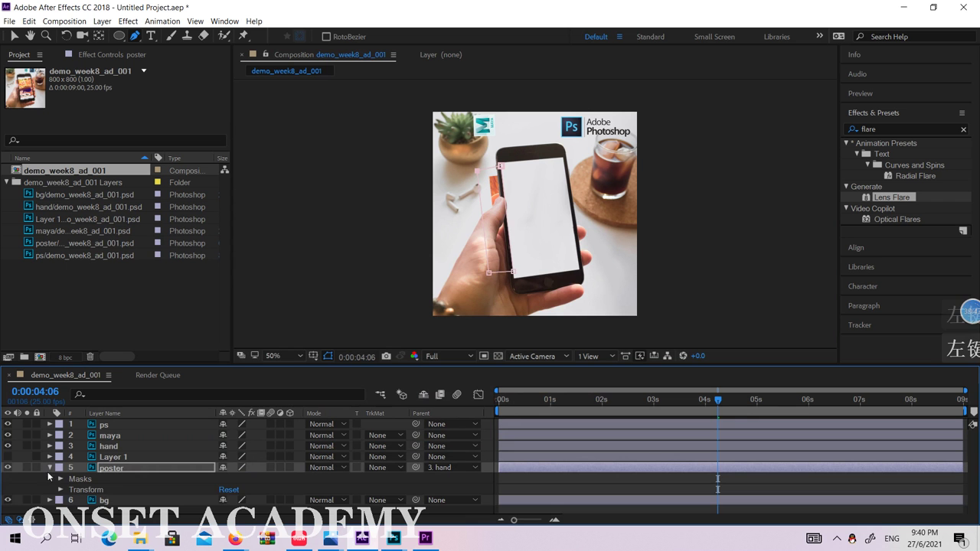
click(60, 479)
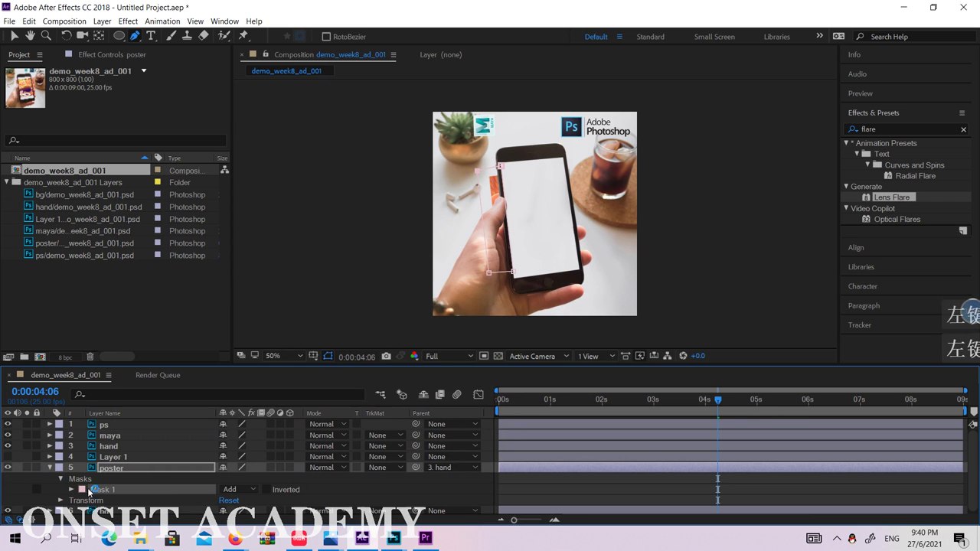
click(267, 490)
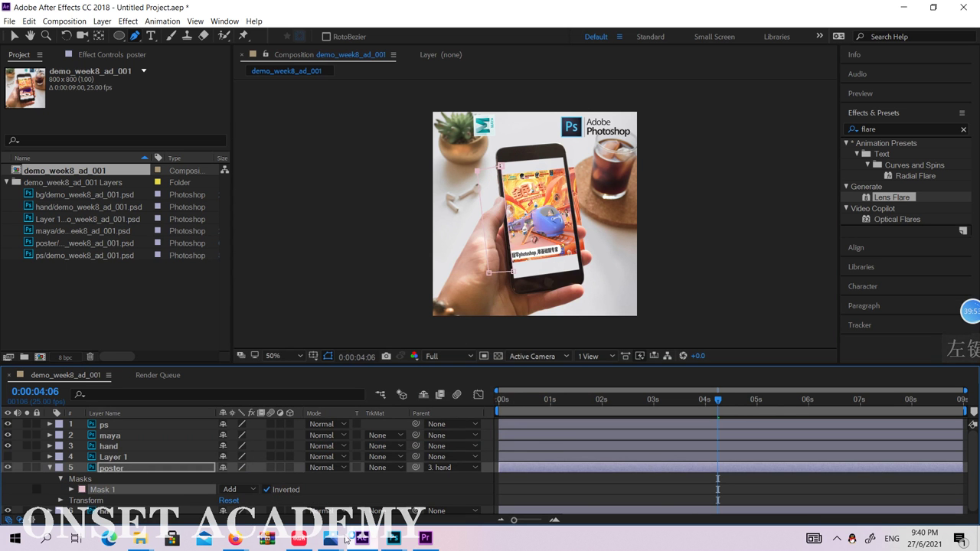
Switch to the airbrush video in Firefox and examine how the torn paper masks the mountains, pausing at 3:05
mouse_move(235, 539)
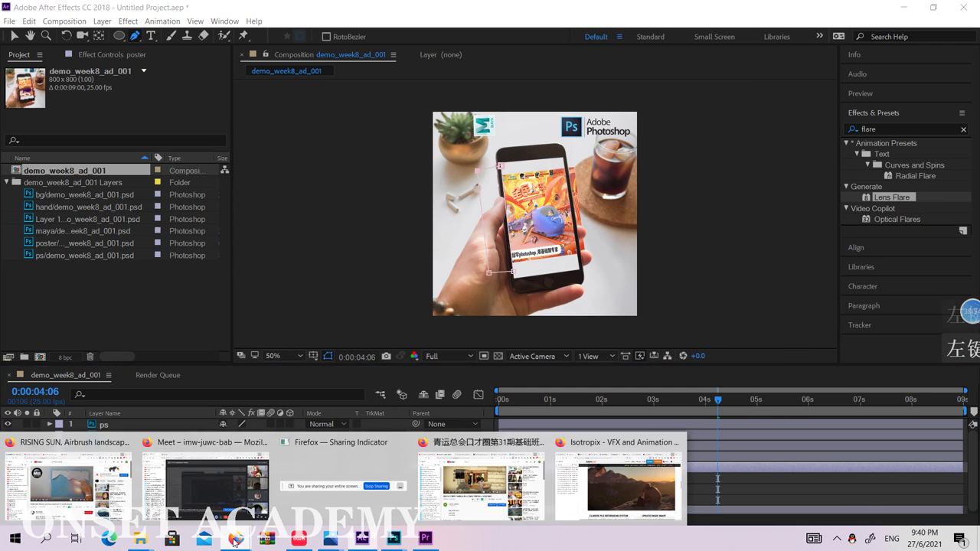
click(82, 456)
click(244, 366)
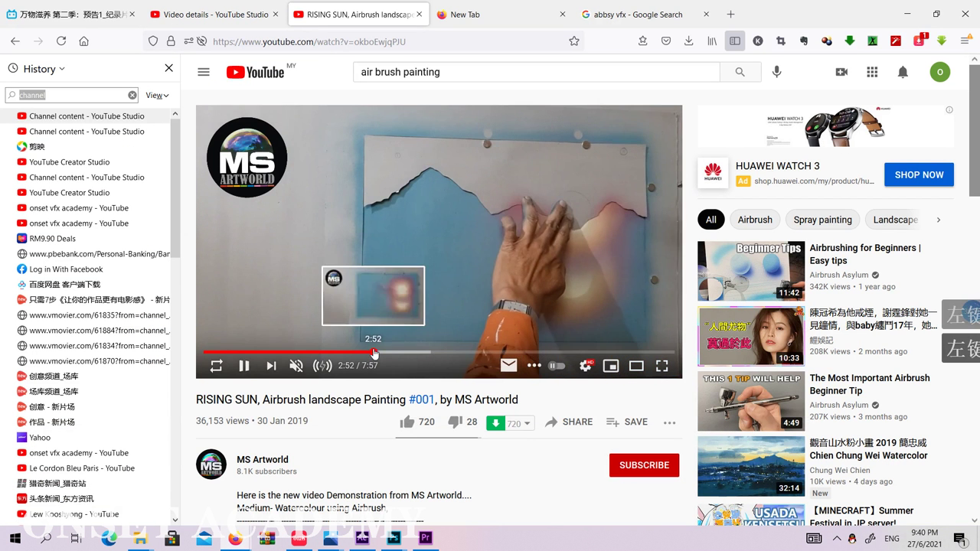
click(374, 355)
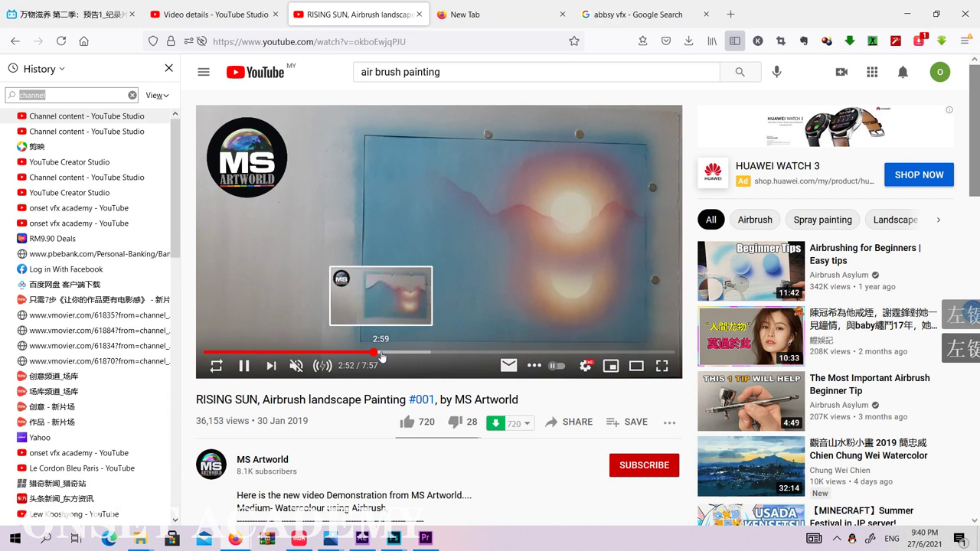
click(390, 355)
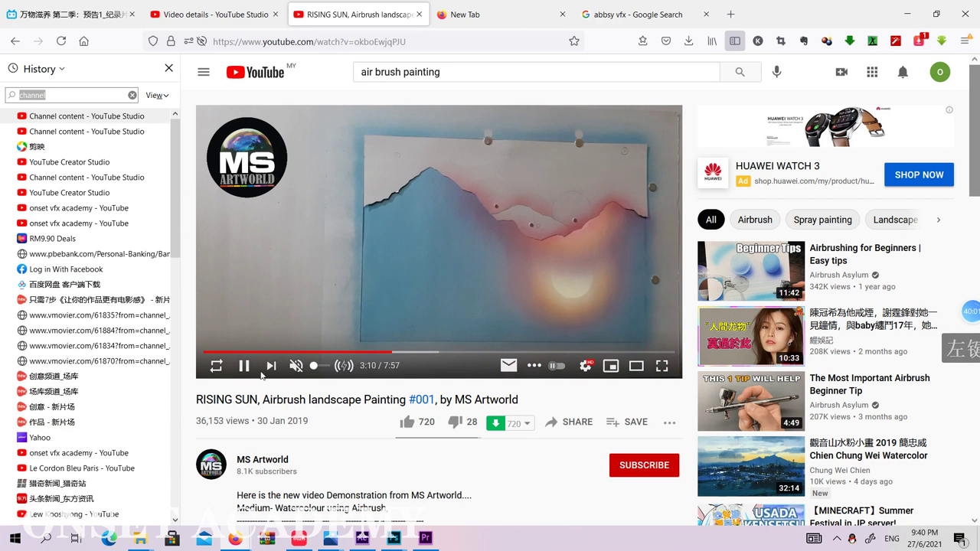
click(377, 355)
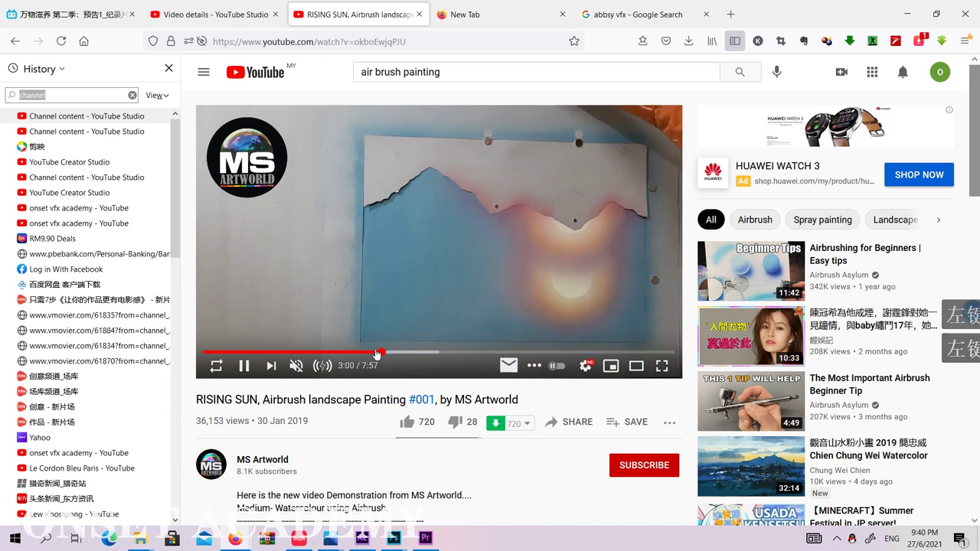
click(376, 355)
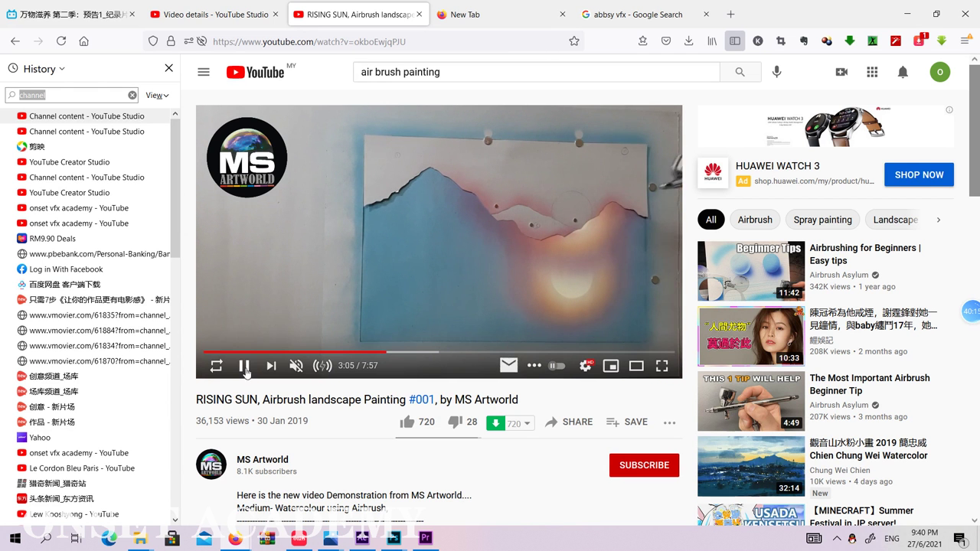
click(570, 259)
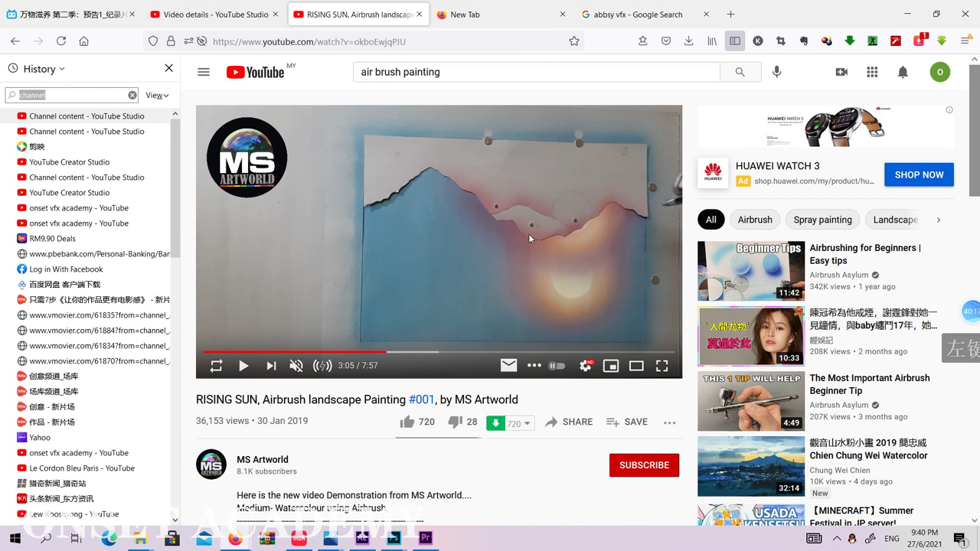
Examine the added mountain paper mask in the airbrush video up to 3:33, then return to After Effects
click(245, 369)
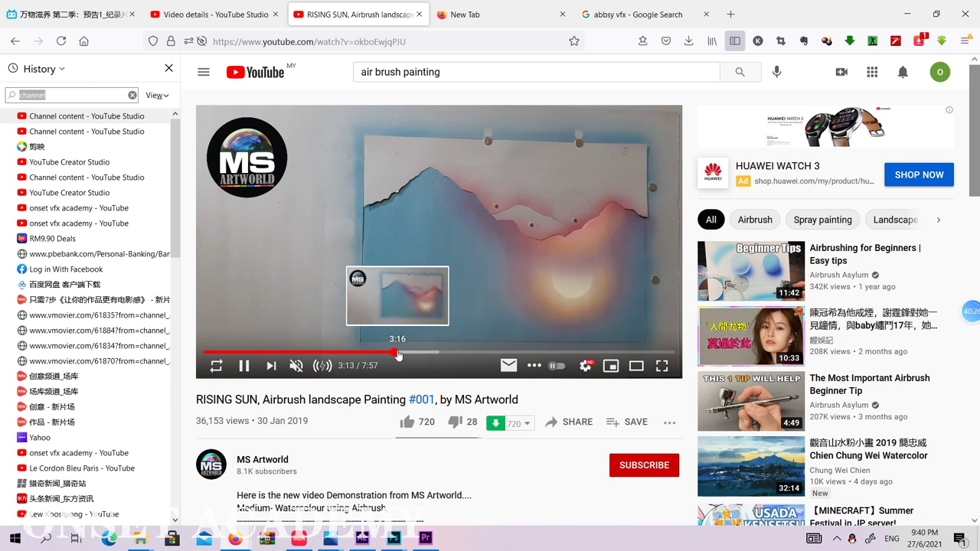
click(397, 353)
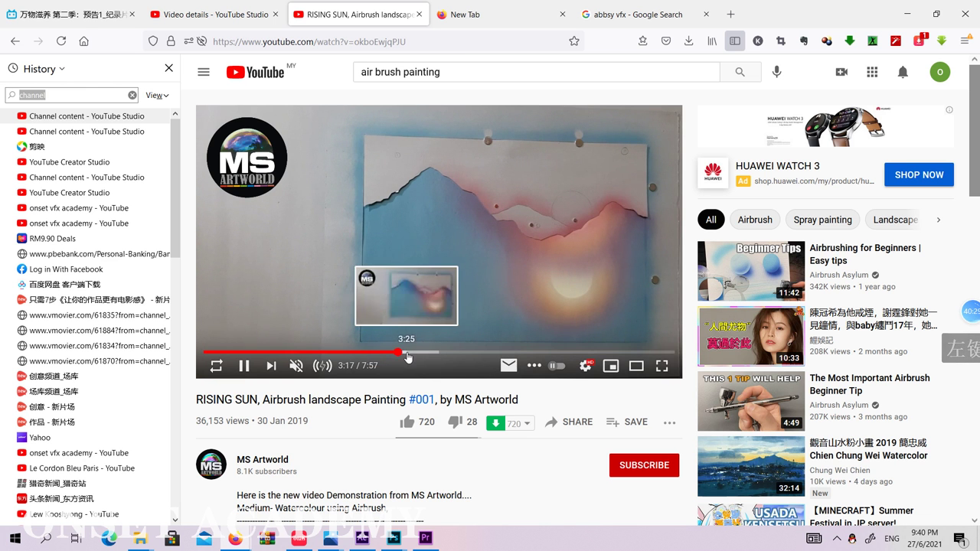
click(420, 354)
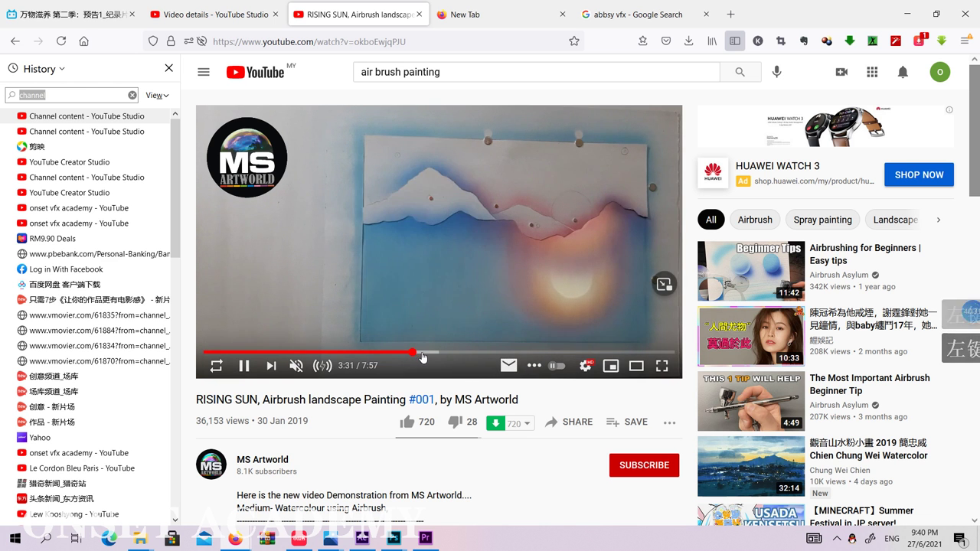
click(406, 354)
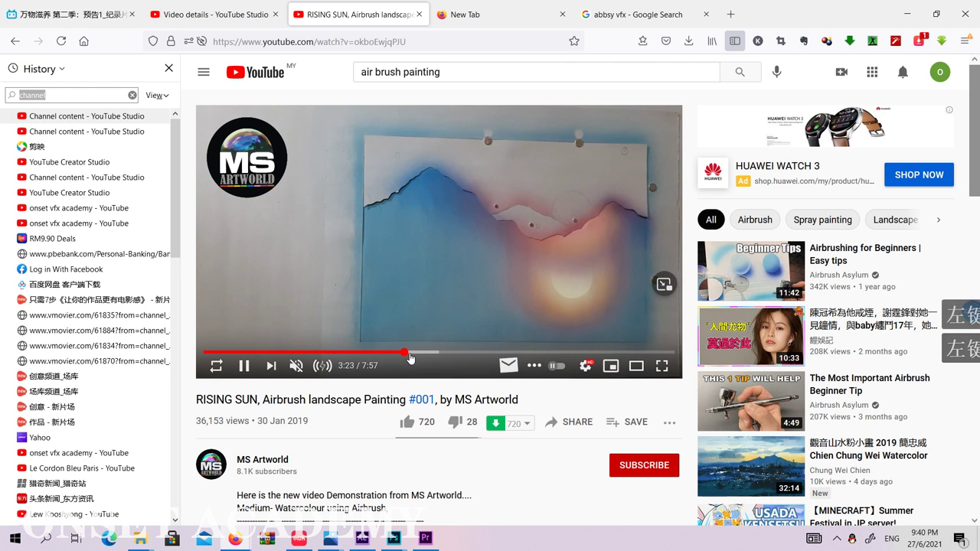
click(411, 354)
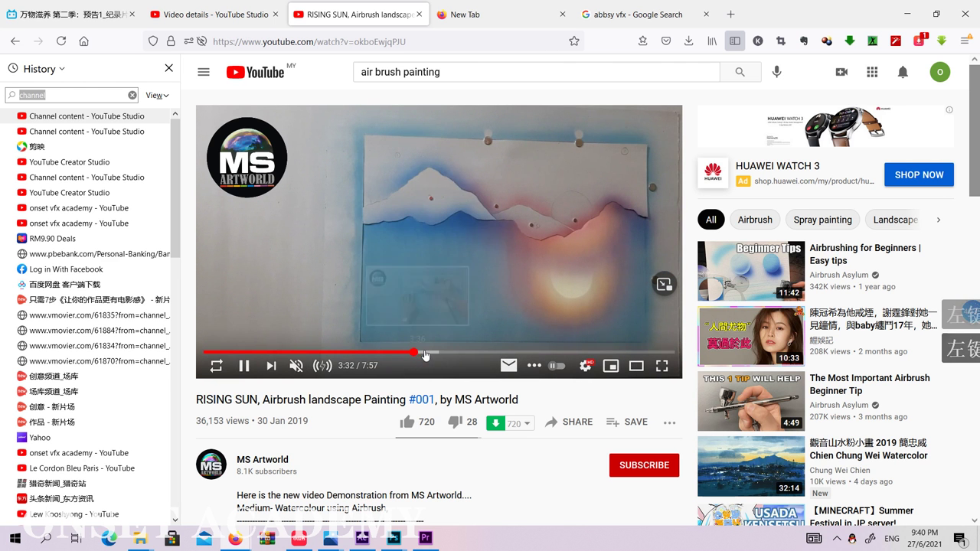
click(414, 354)
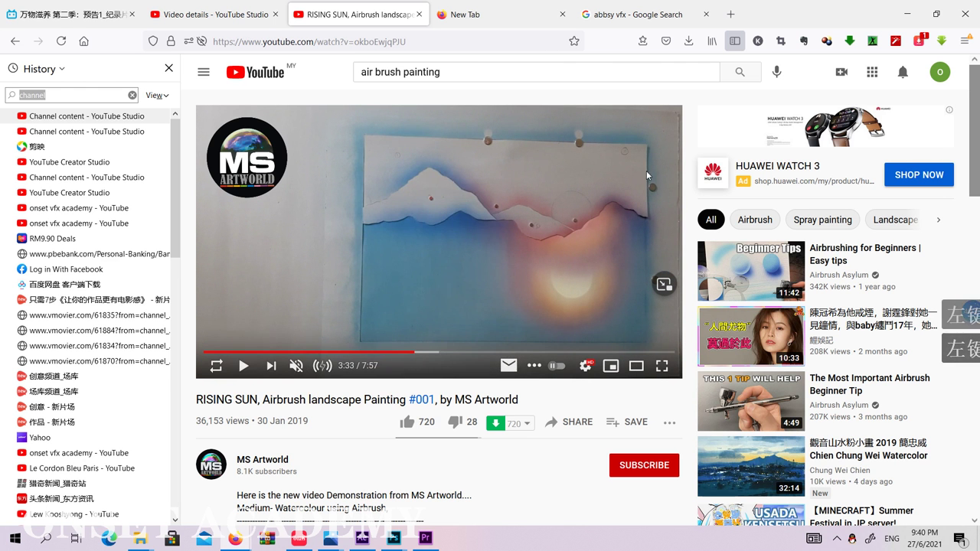
click(903, 14)
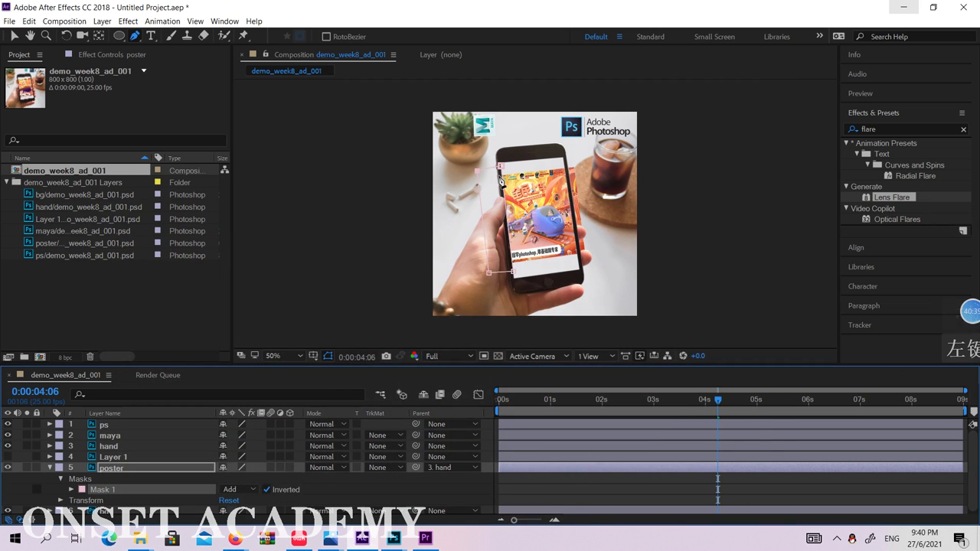
Draw a closed four-point Pen mask on the poster along the phone's right edge and set its mode to Subtract
click(566, 164)
click(583, 255)
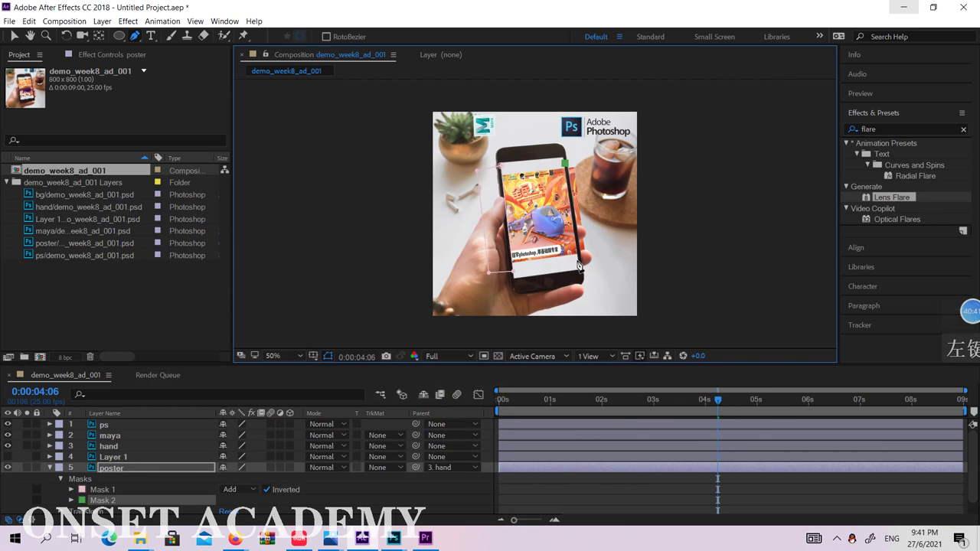
click(581, 259)
click(596, 256)
click(585, 161)
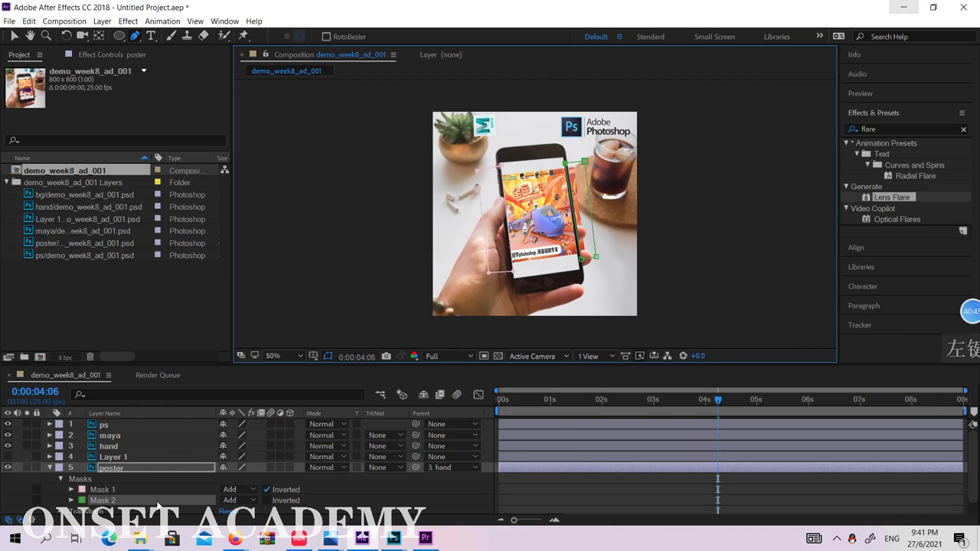
click(249, 501)
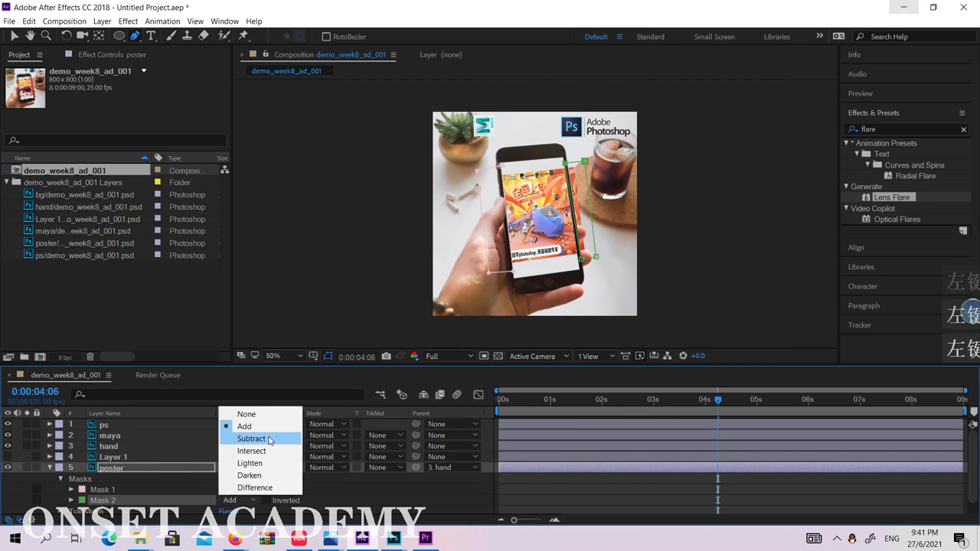
click(245, 438)
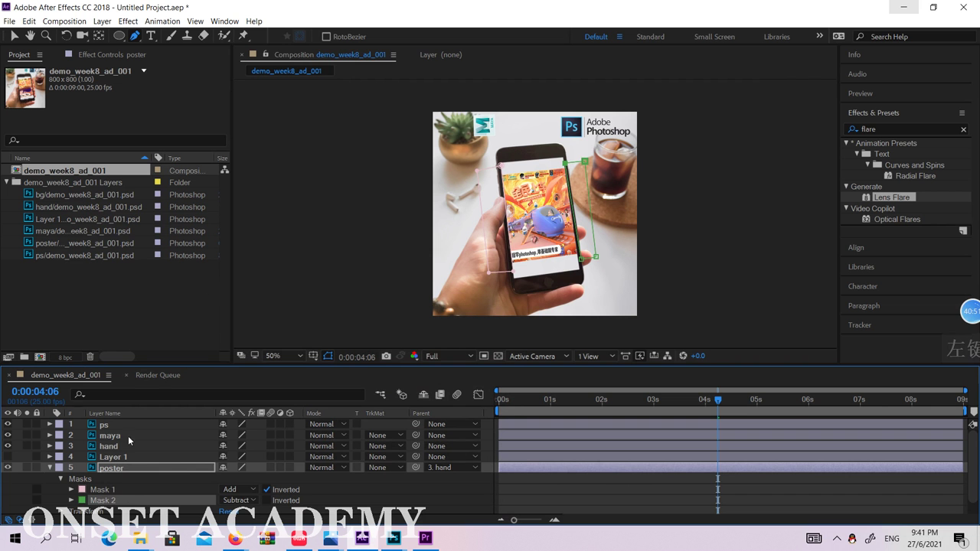
click(121, 488)
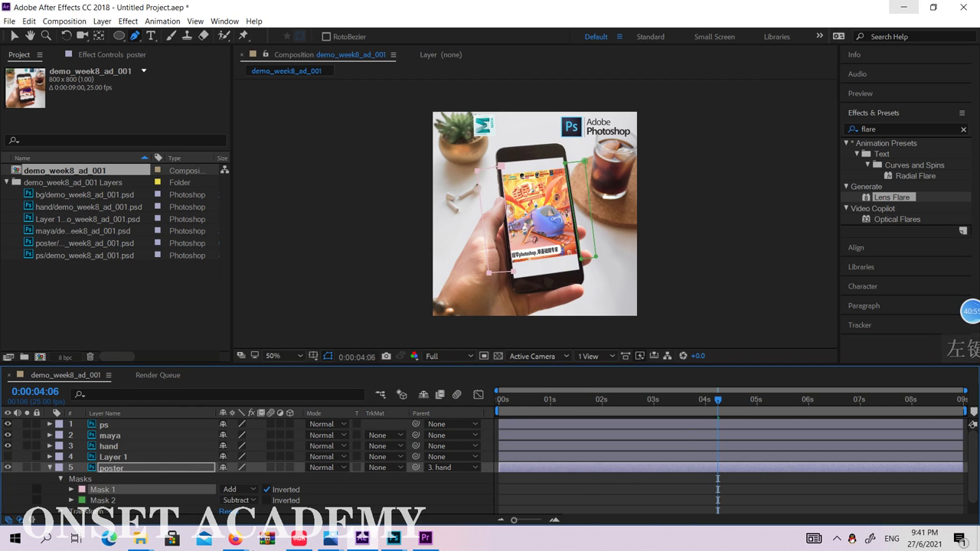
Examine the paper masks around 3:22 of the airbrush video in full screen, then return to the After Effects composition
click(239, 540)
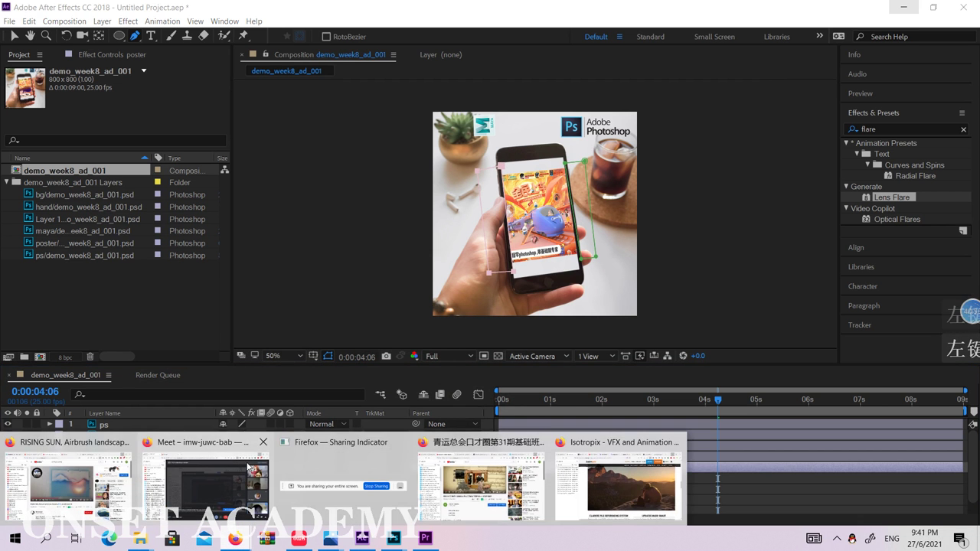
click(87, 452)
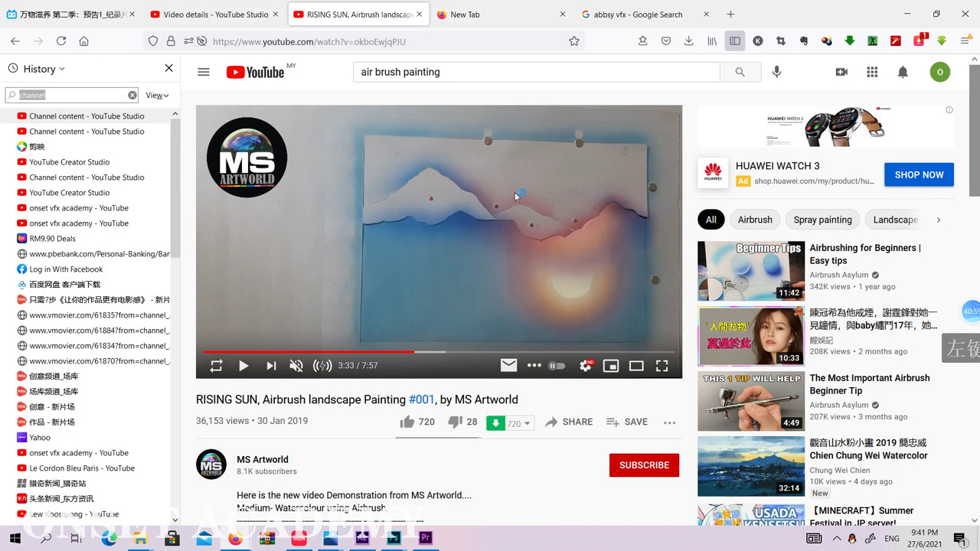
click(404, 352)
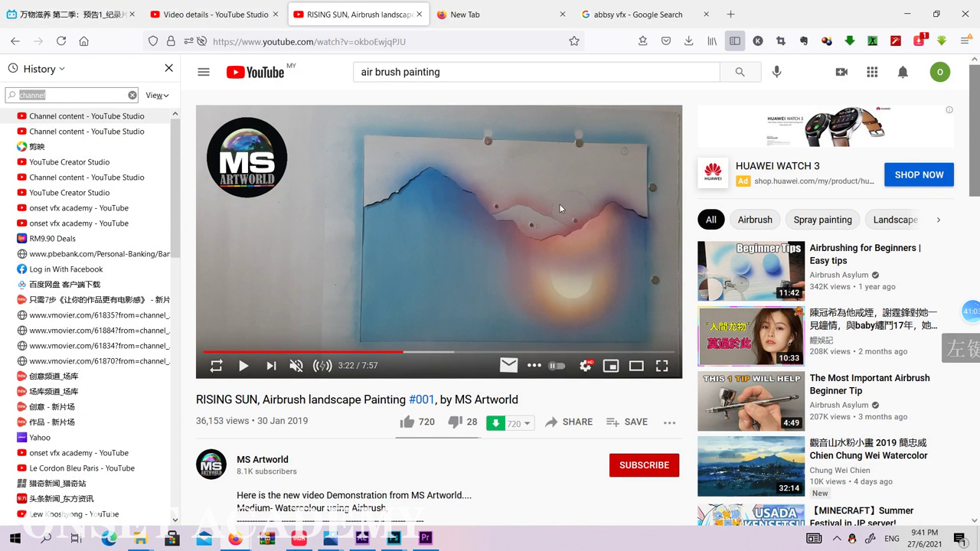
click(245, 366)
click(245, 366)
click(663, 366)
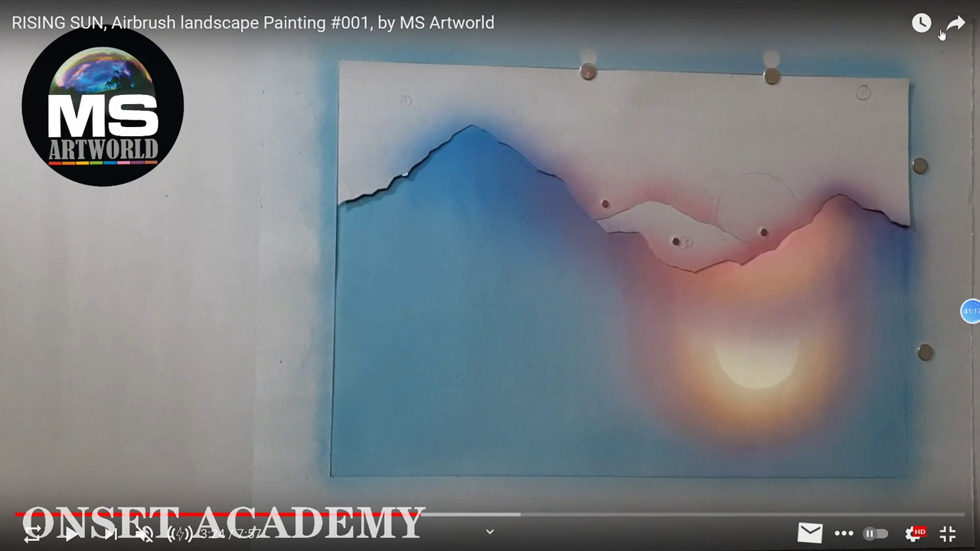
click(949, 534)
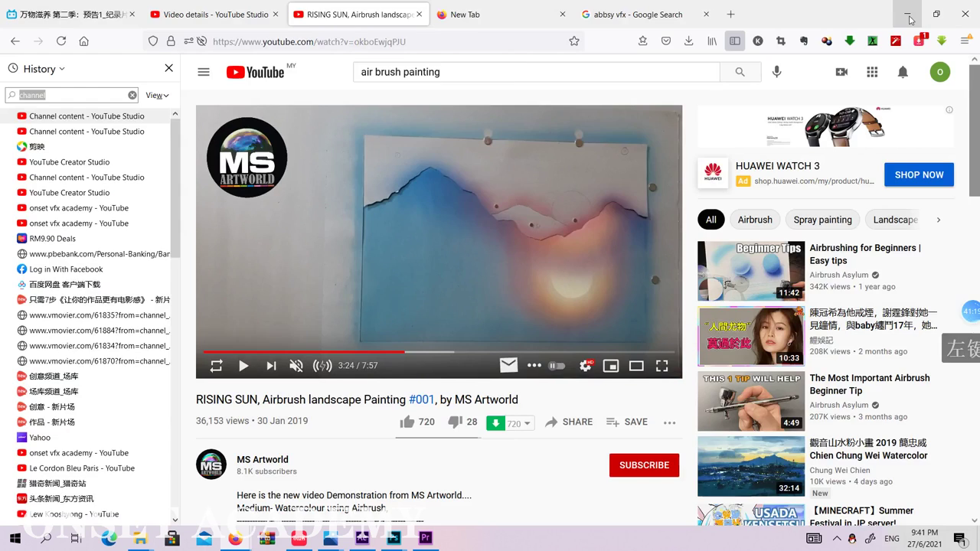
click(907, 15)
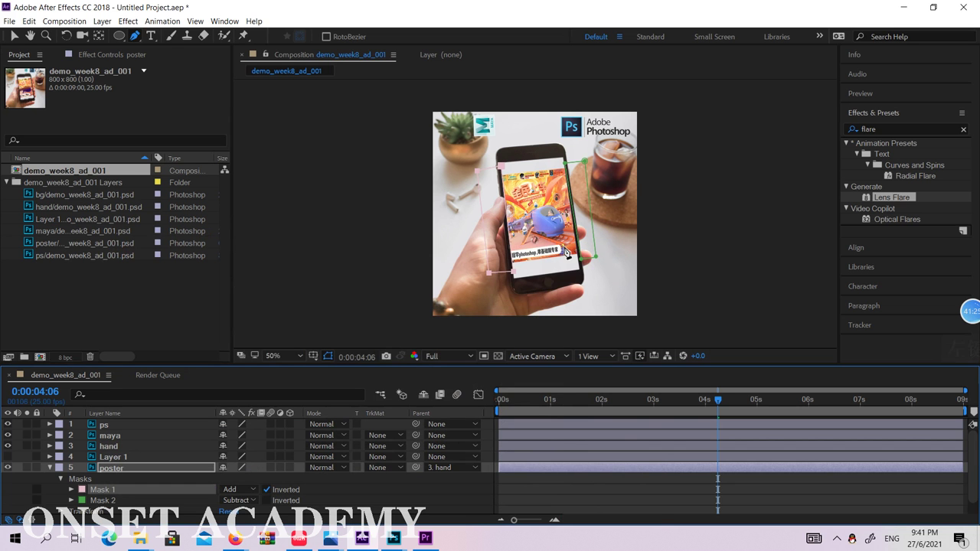
Reveal the poster layer's Transform properties and move the current time to 0:00:05:00
drag(712, 400, 764, 400)
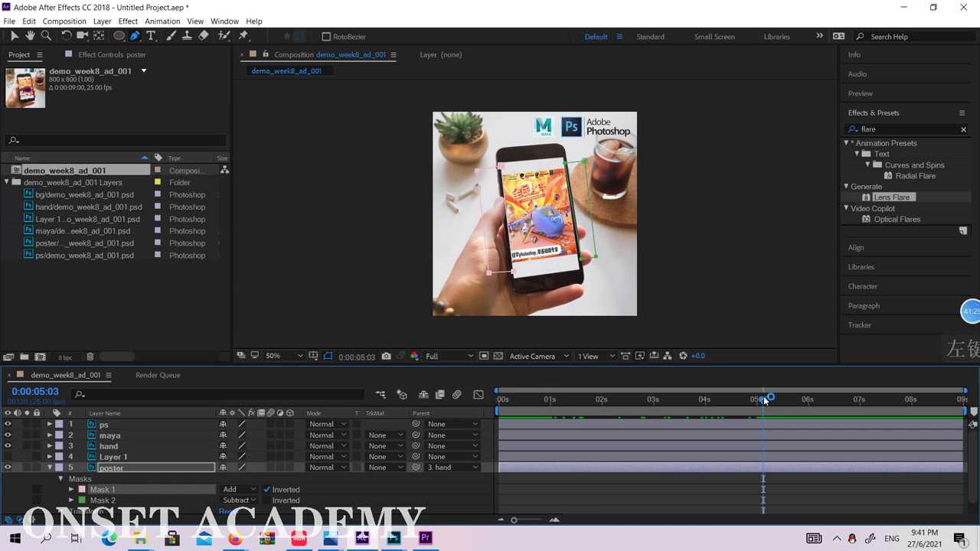
click(50, 468)
click(116, 483)
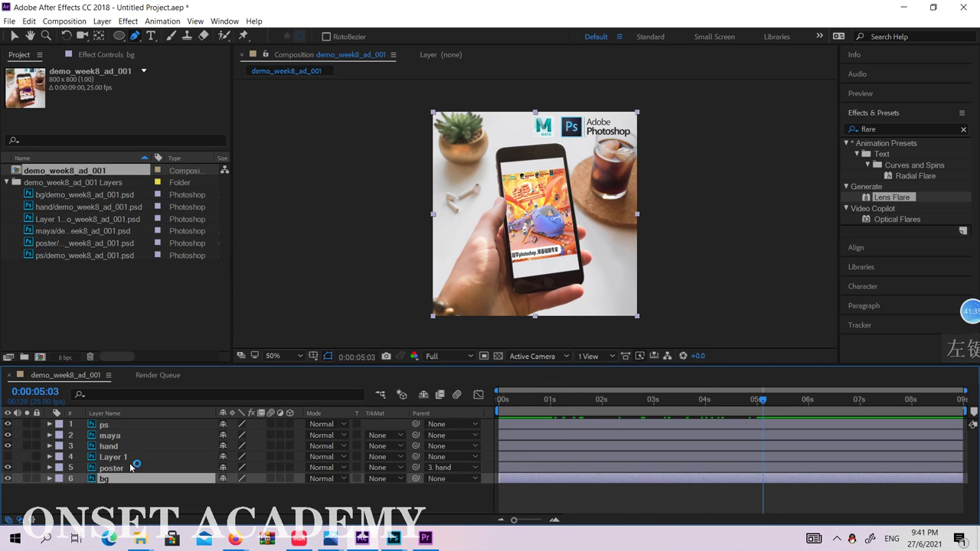
click(131, 468)
click(51, 468)
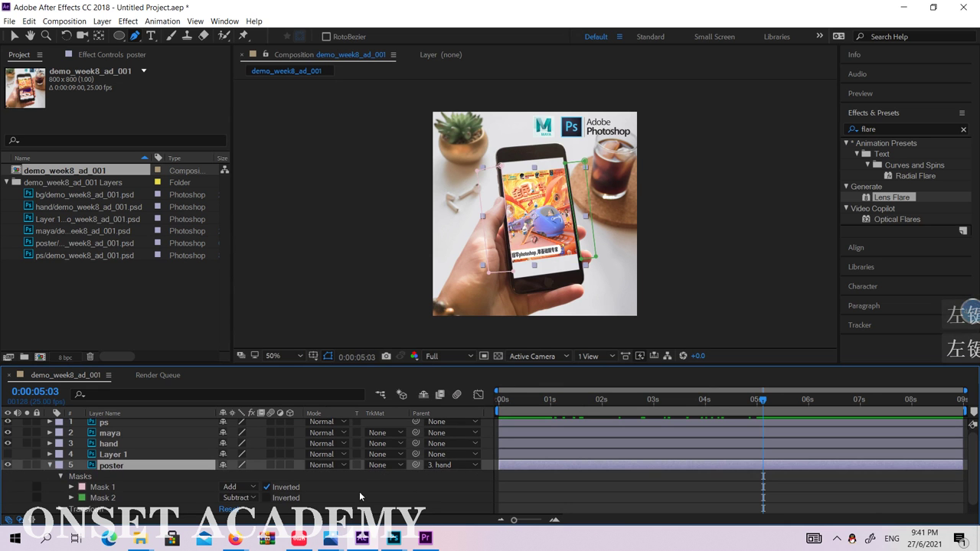
click(62, 510)
scroll(620, 427, down, 2)
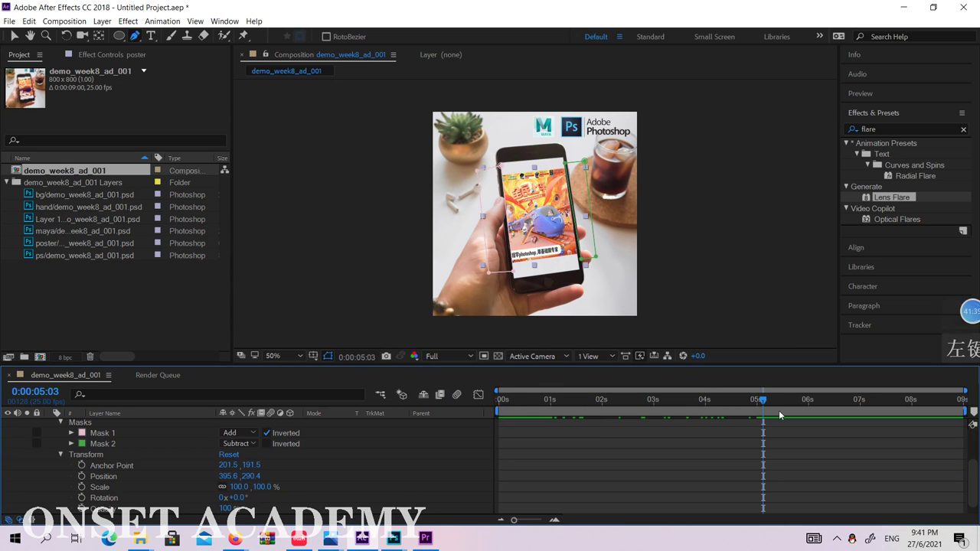
drag(779, 411, 747, 417)
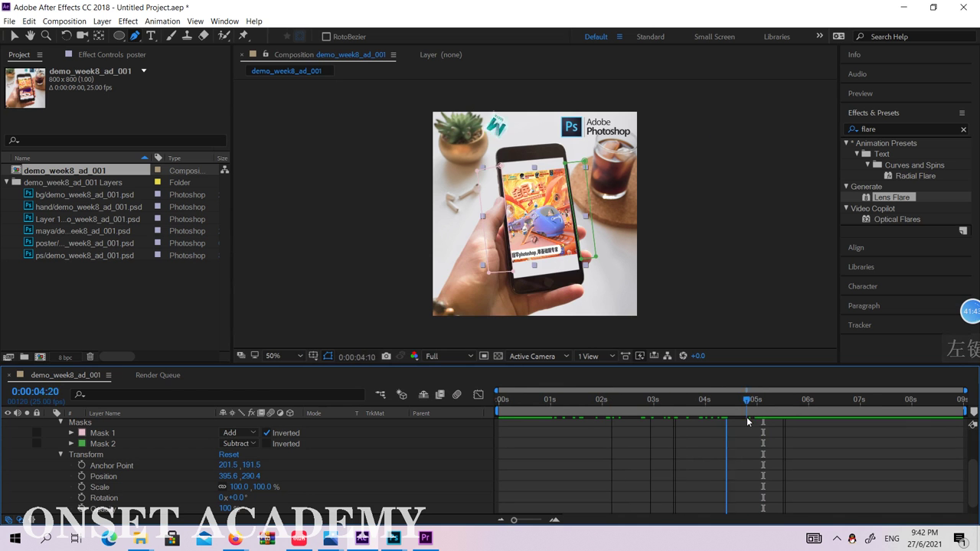
Switch to Firefox, examine the opening of the 青运总会口才圈第31期基础班 video in full screen up to 0:05, then return to After Effects
click(246, 544)
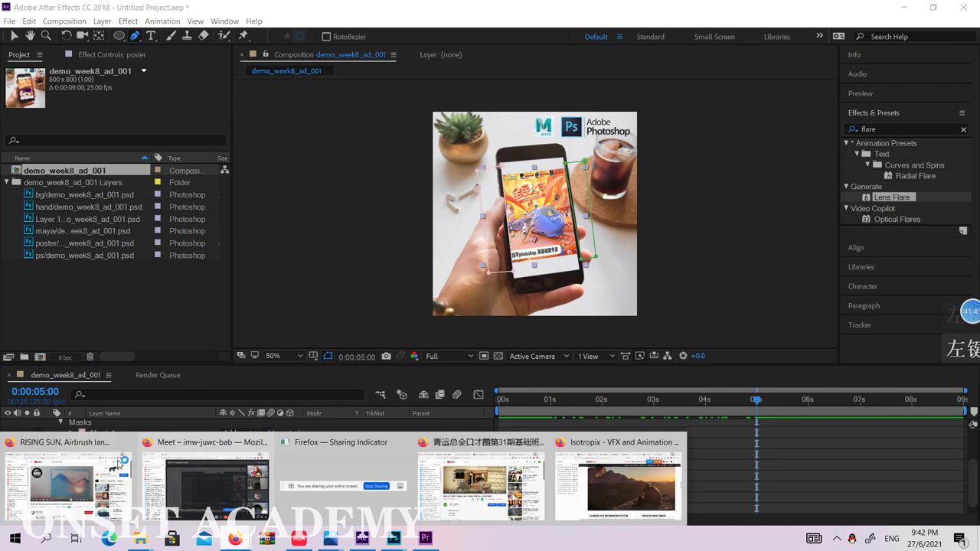
click(107, 459)
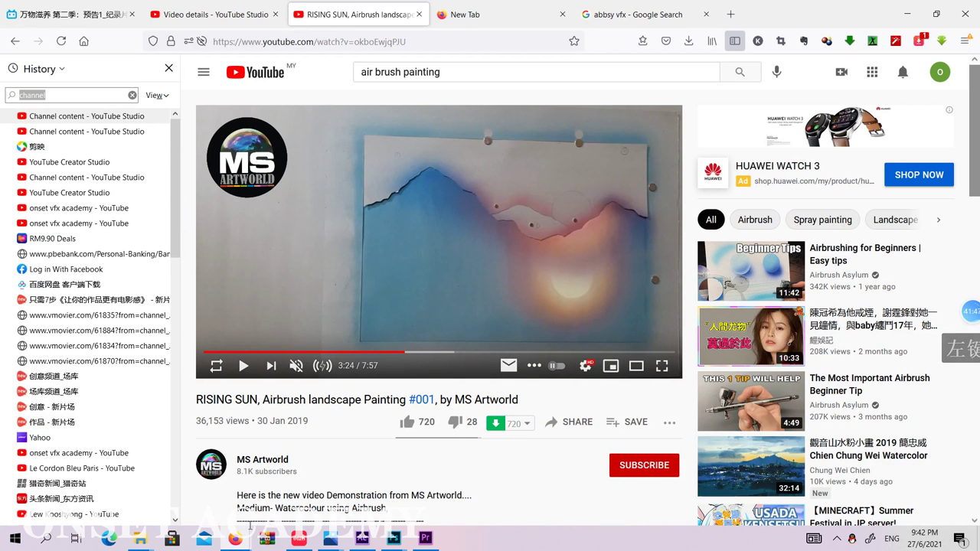
mouse_move(237, 540)
click(487, 447)
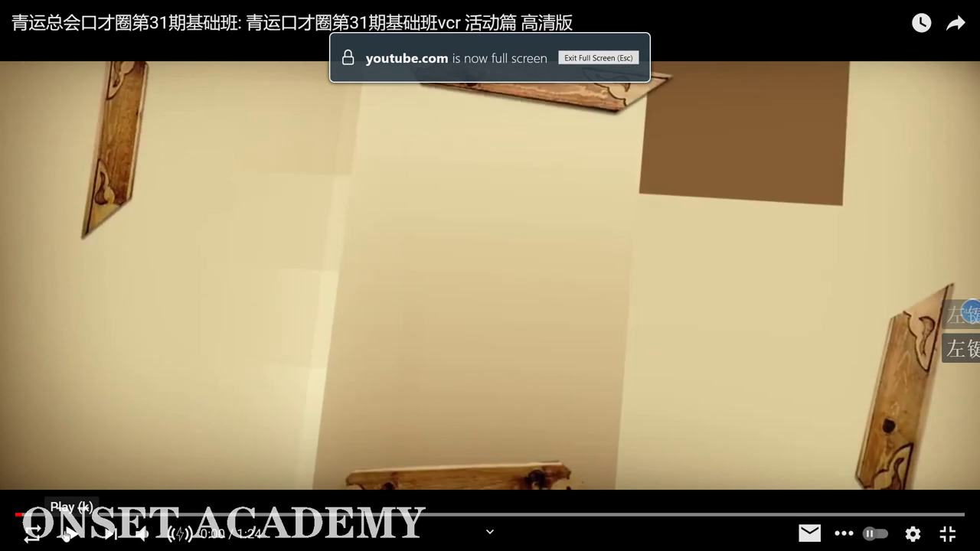
click(68, 533)
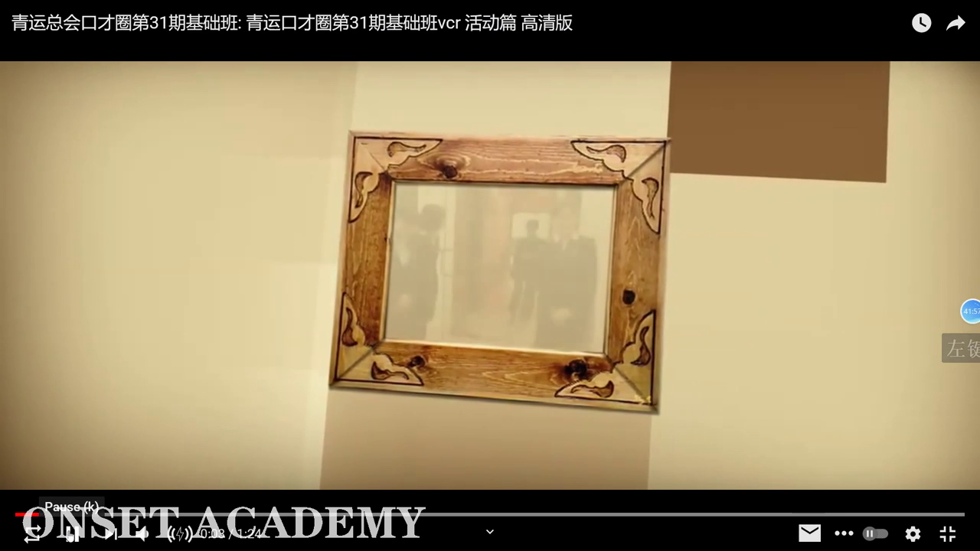
click(70, 535)
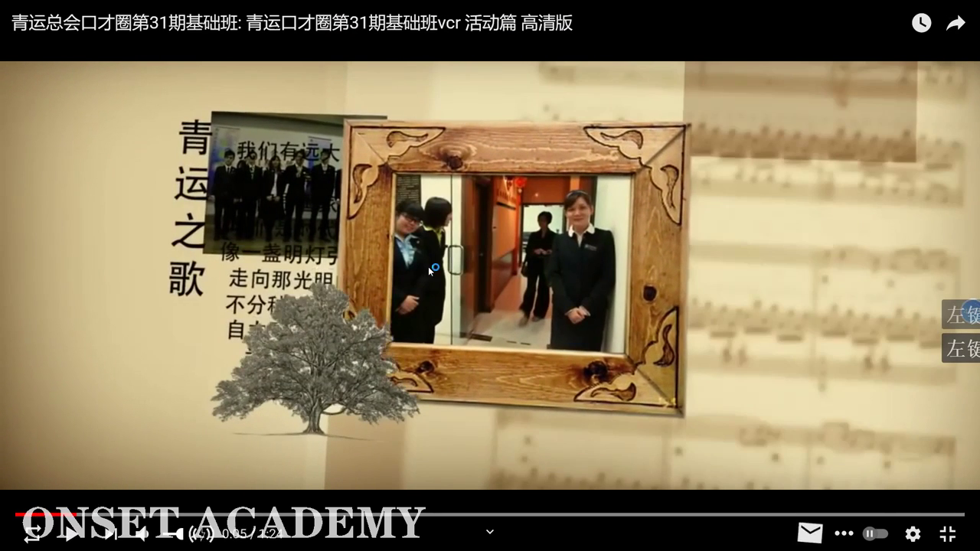
click(947, 535)
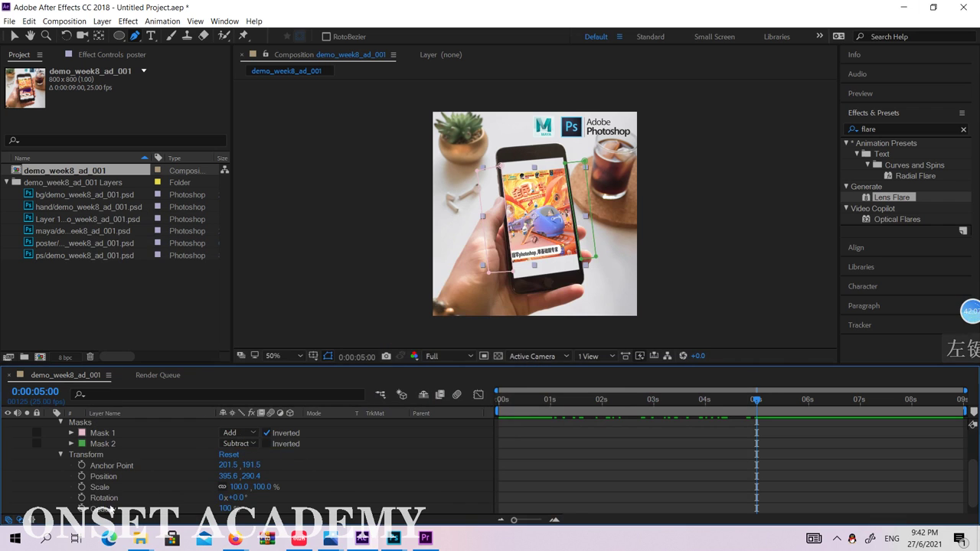
Keyframe the poster's opacity at 100% at 0:00:05:00 and at 0% at 0:00:03:24
click(113, 509)
scroll(459, 463, down, 1)
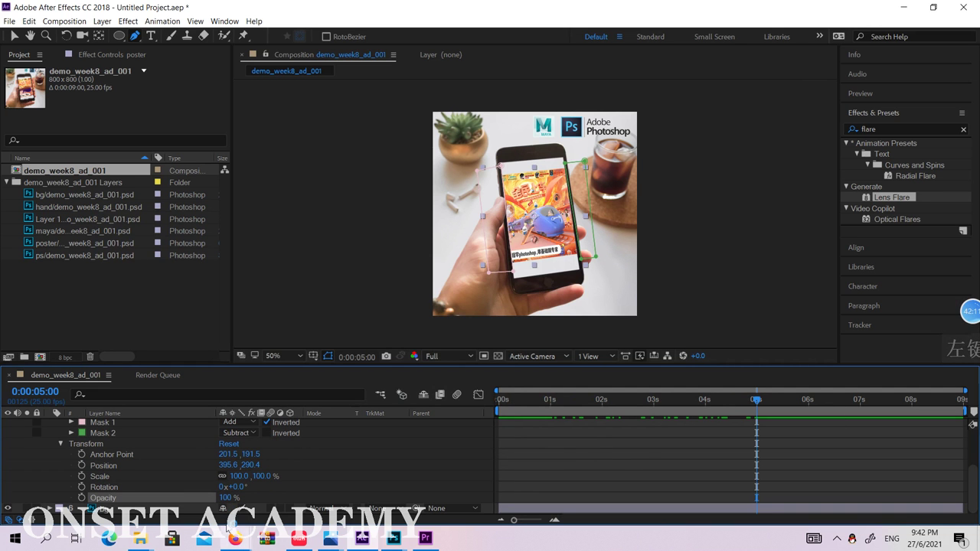
click(81, 498)
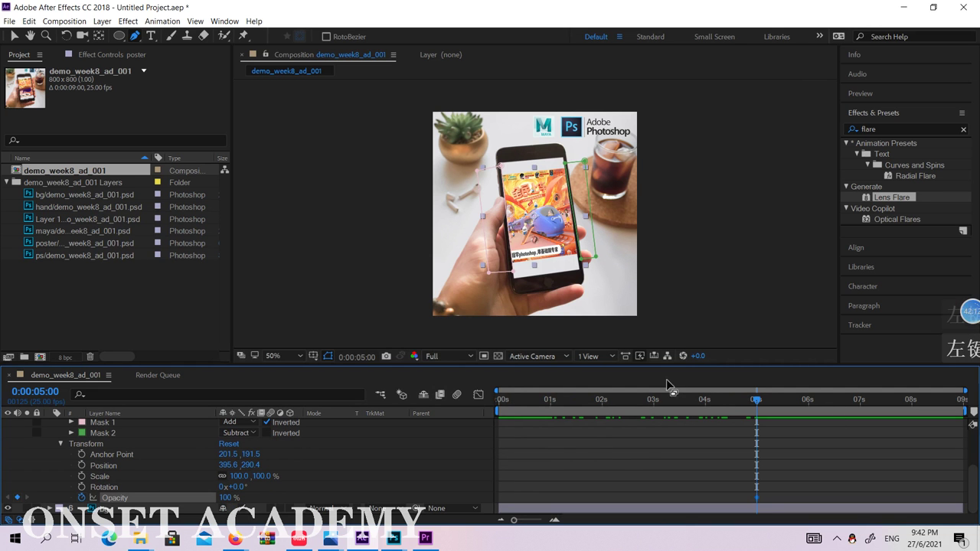
click(704, 399)
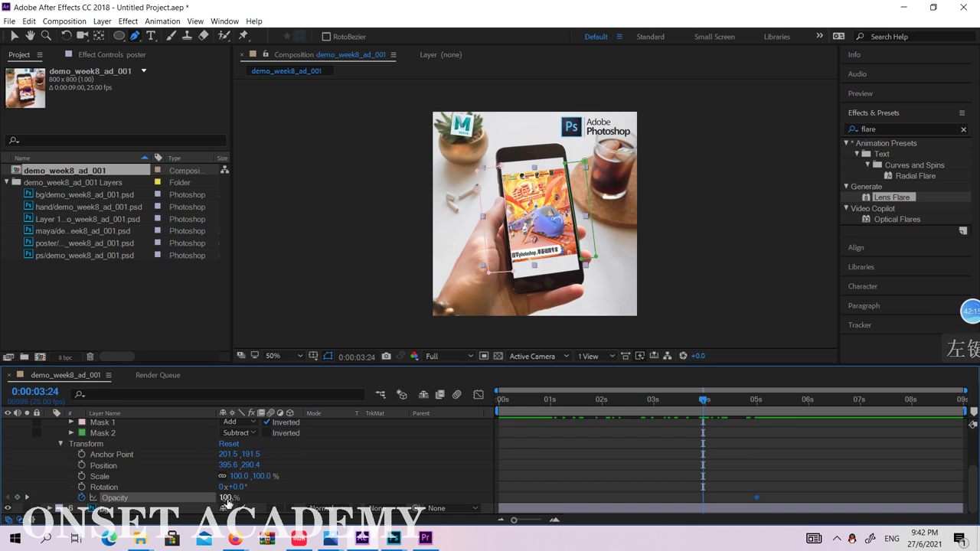
text(0)
key(Return)
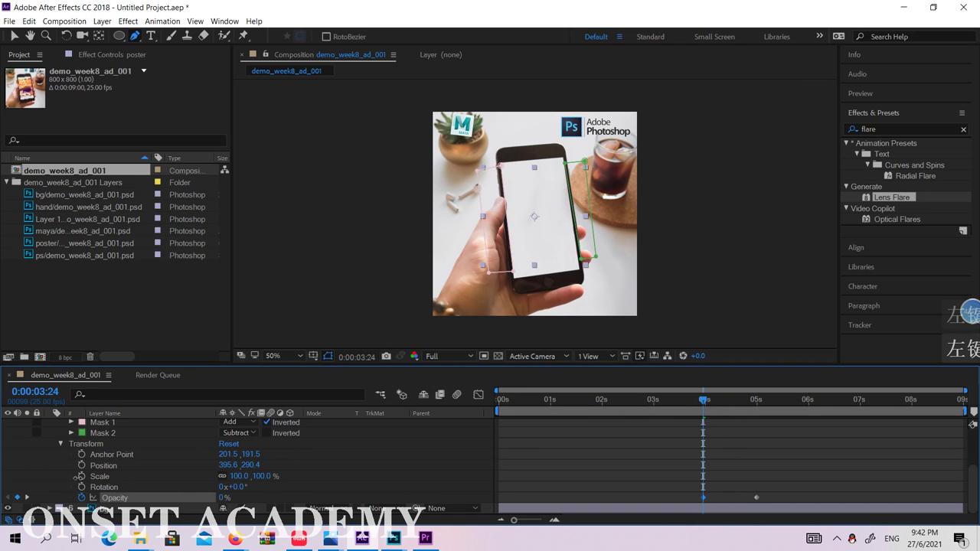
Preview the poster fade-in between 4 and 5 seconds with all layers deselected, then return to the composition's start
drag(704, 406, 756, 401)
click(12, 37)
click(739, 168)
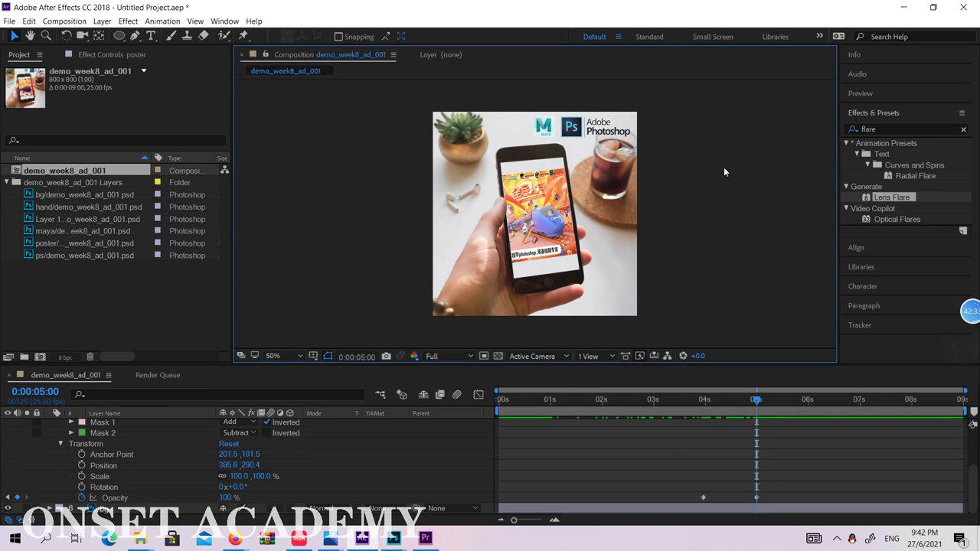
click(618, 399)
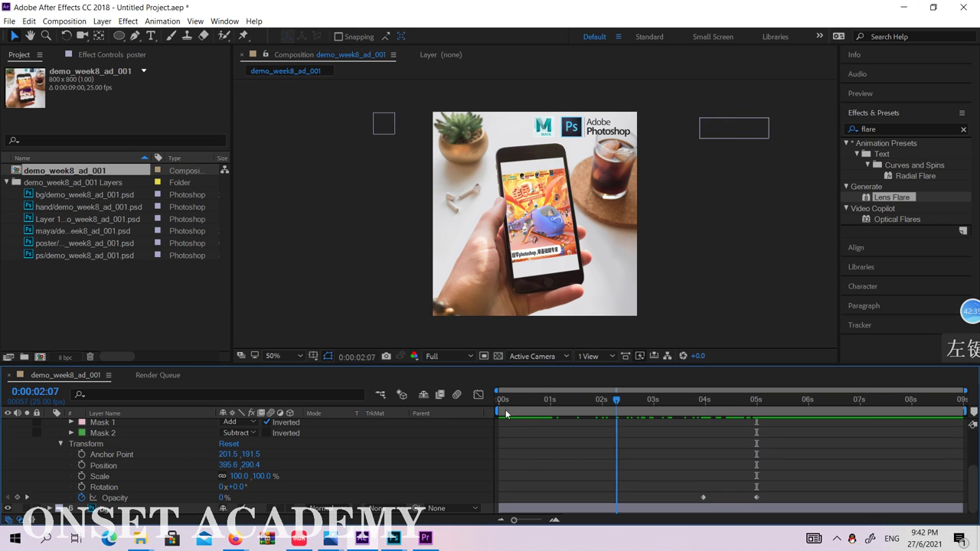
key(Home)
Switch to Firefox and bring up the Vimeo liked-videos page in the window containing the 青运 video
click(235, 539)
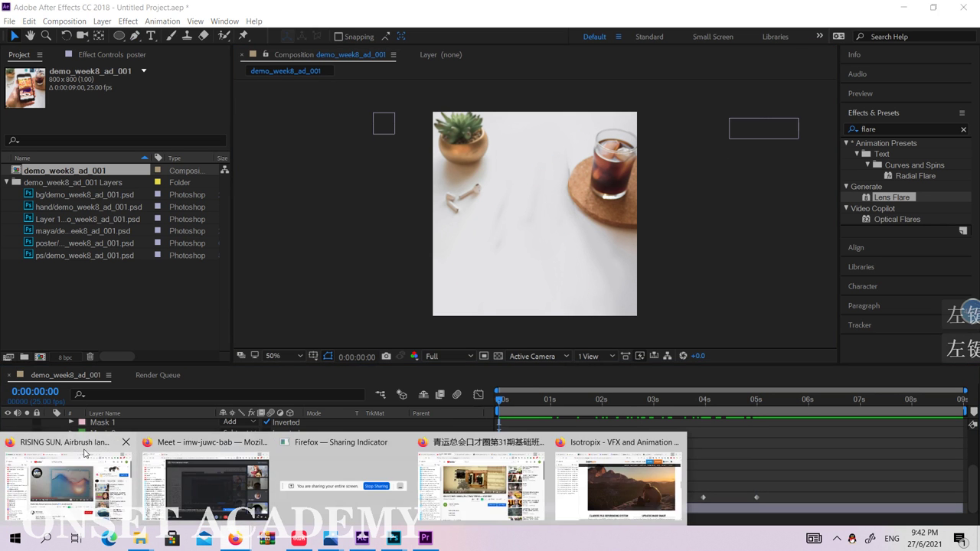
click(84, 453)
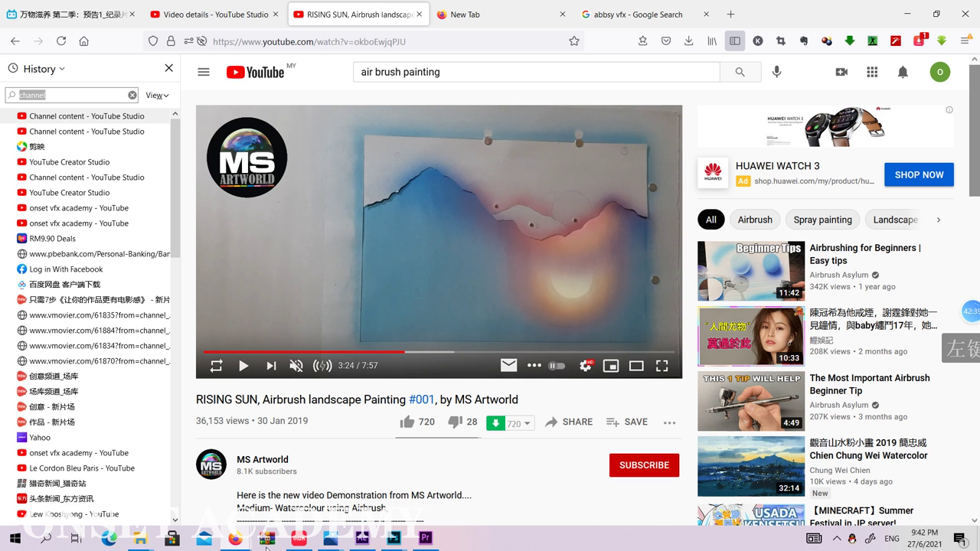
click(235, 539)
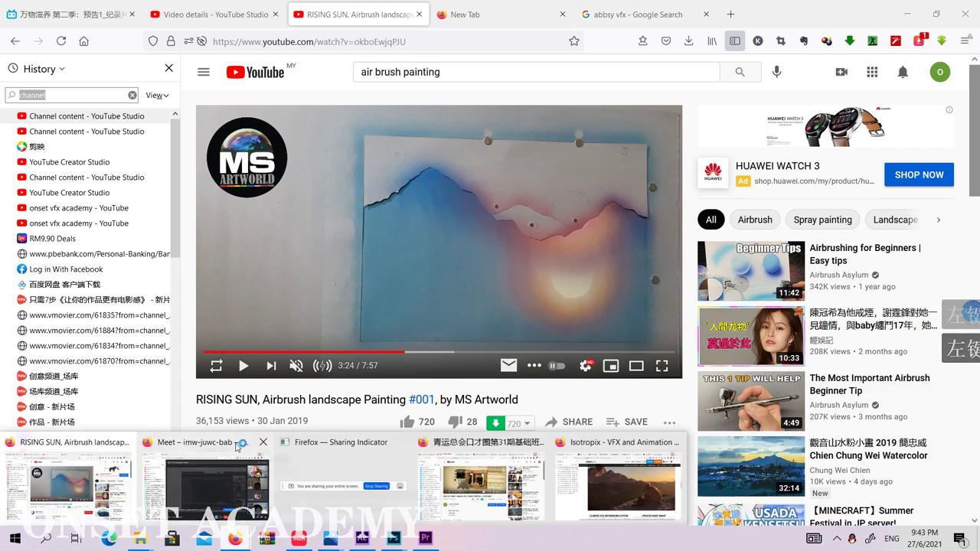
click(237, 446)
click(236, 539)
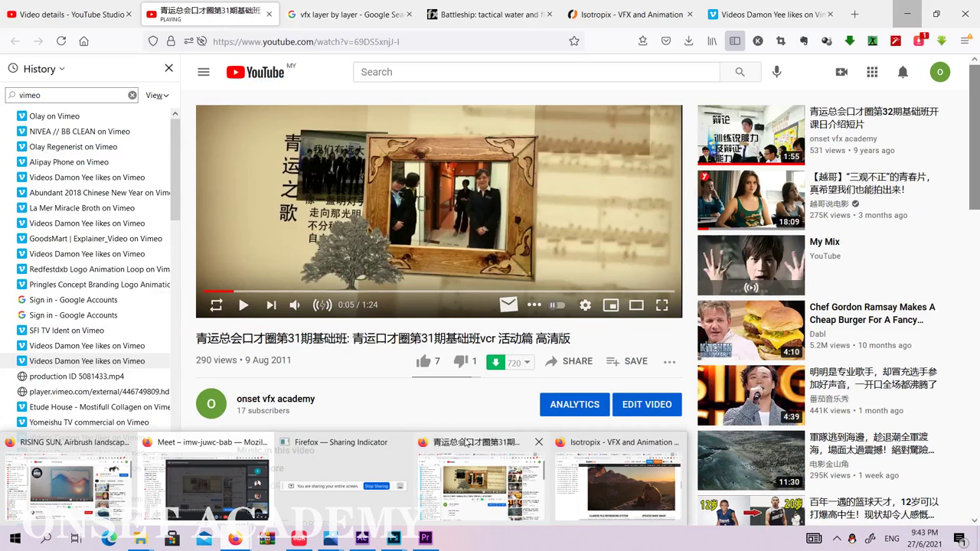
click(467, 443)
click(769, 14)
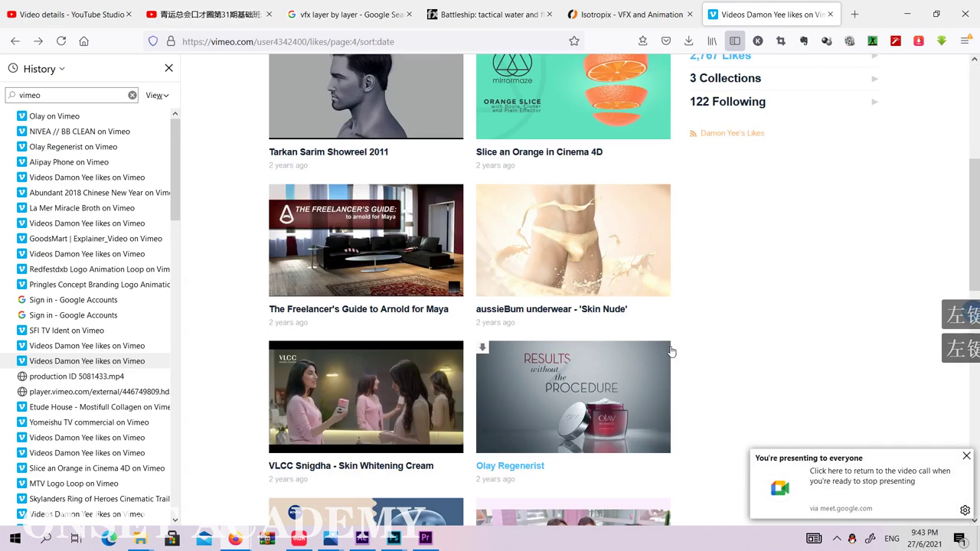
Browse pages 1 to 3 of the Vimeo liked videos for animation examples, ending on page 2
scroll(671, 351, down, 7)
click(308, 291)
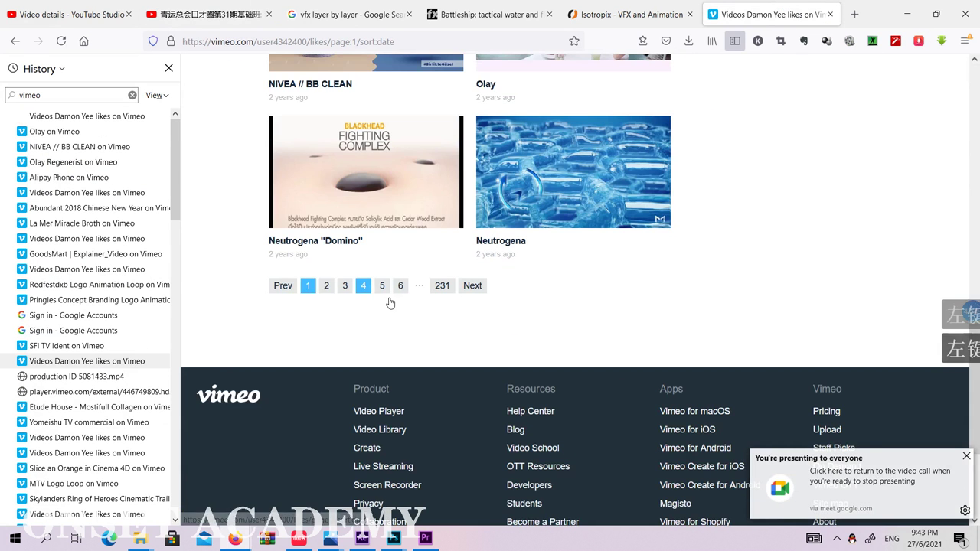
scroll(706, 331, down, 2)
scroll(705, 329, down, 6)
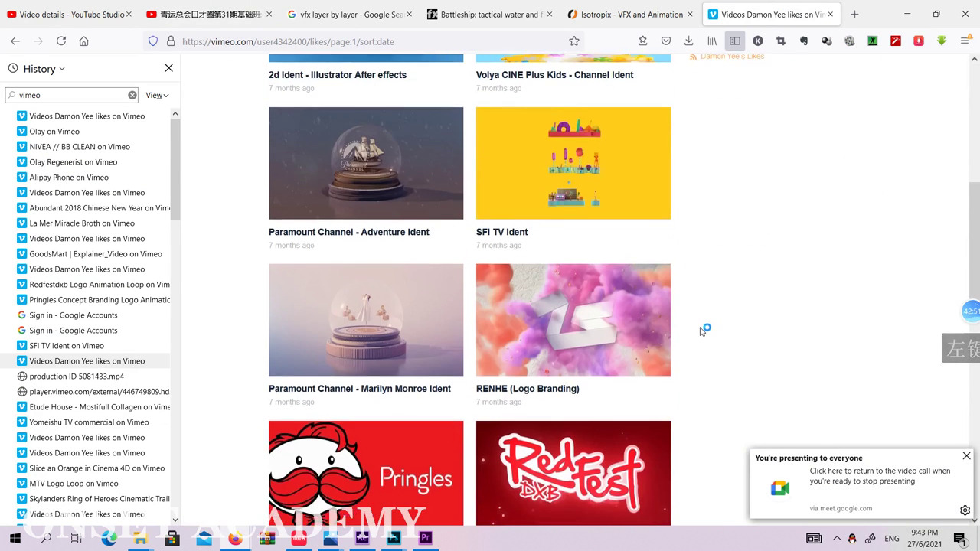
click(296, 488)
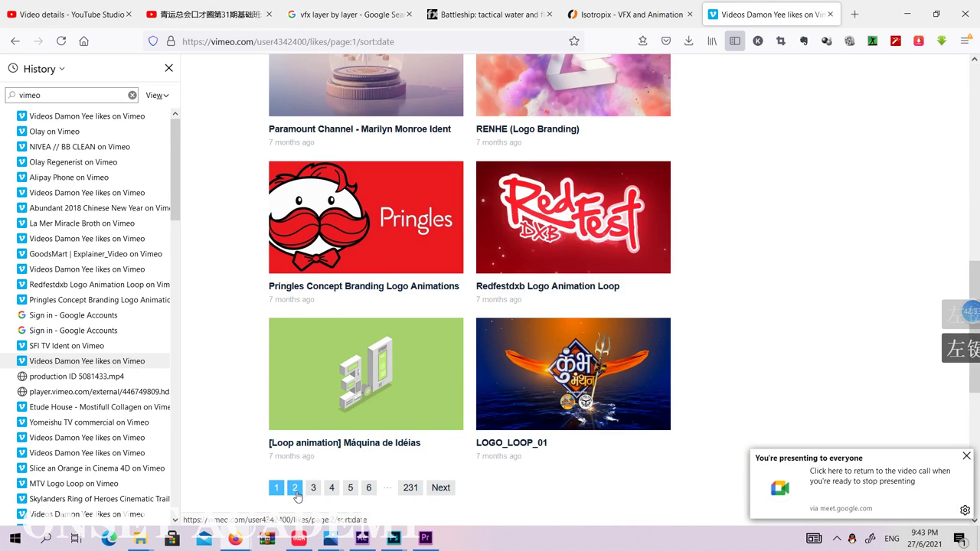
scroll(736, 256, down, 5)
scroll(729, 261, down, 5)
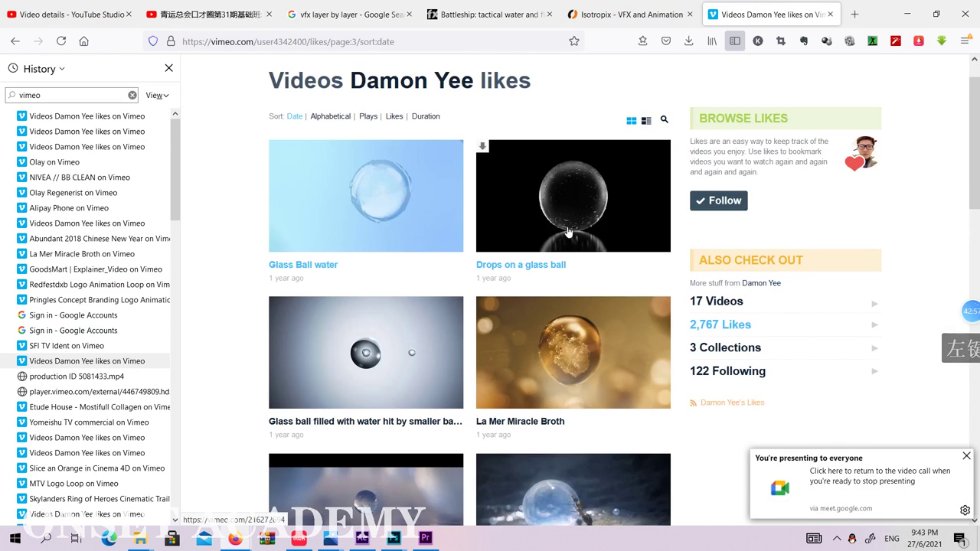
scroll(360, 453, down, 10)
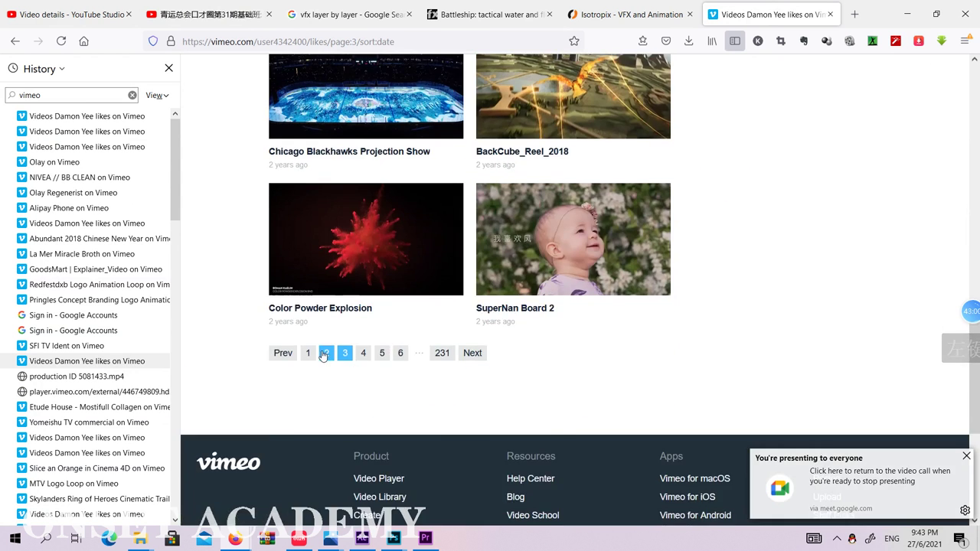
click(325, 354)
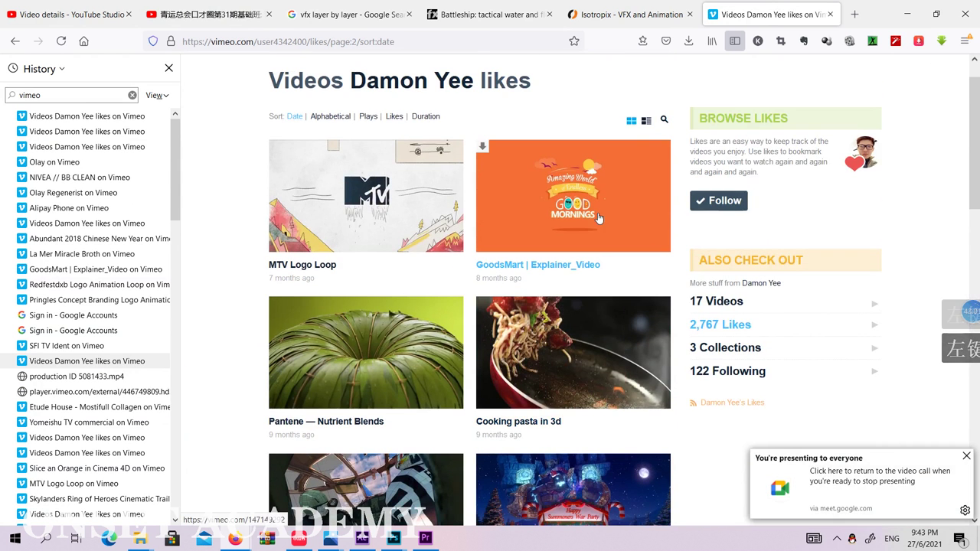
Watch the opening of the GoodsMart Explainer_Video, pause it after the logo animation, and return to the liked-videos list
click(604, 212)
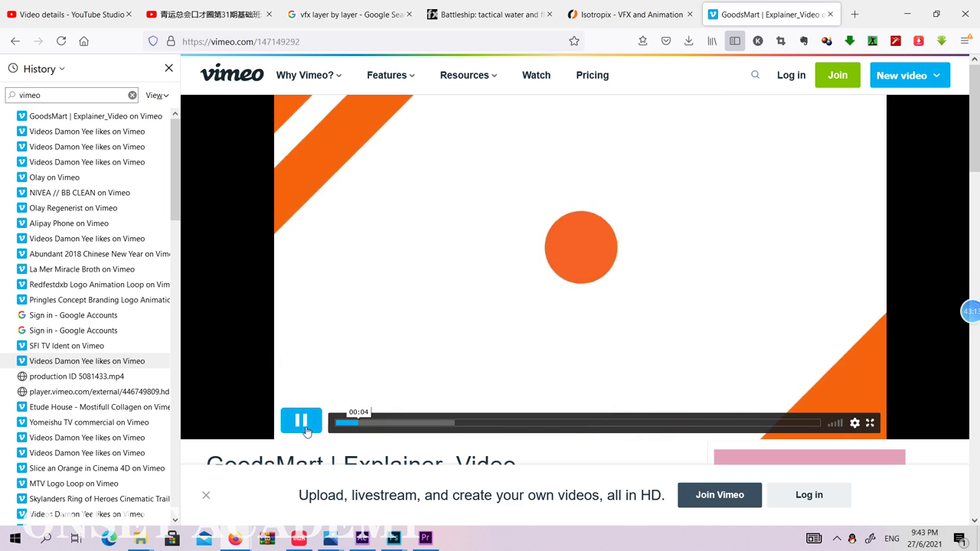
click(303, 422)
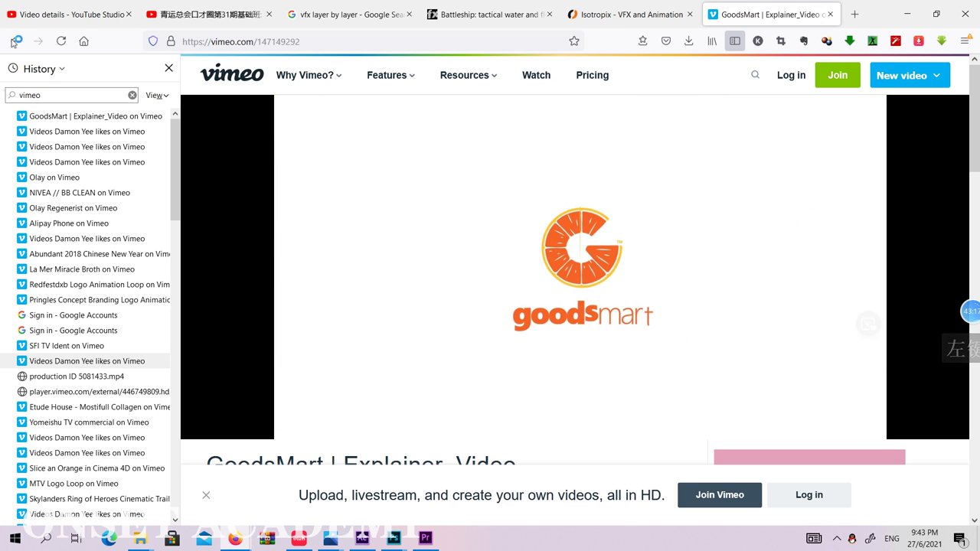
key(alt+Left)
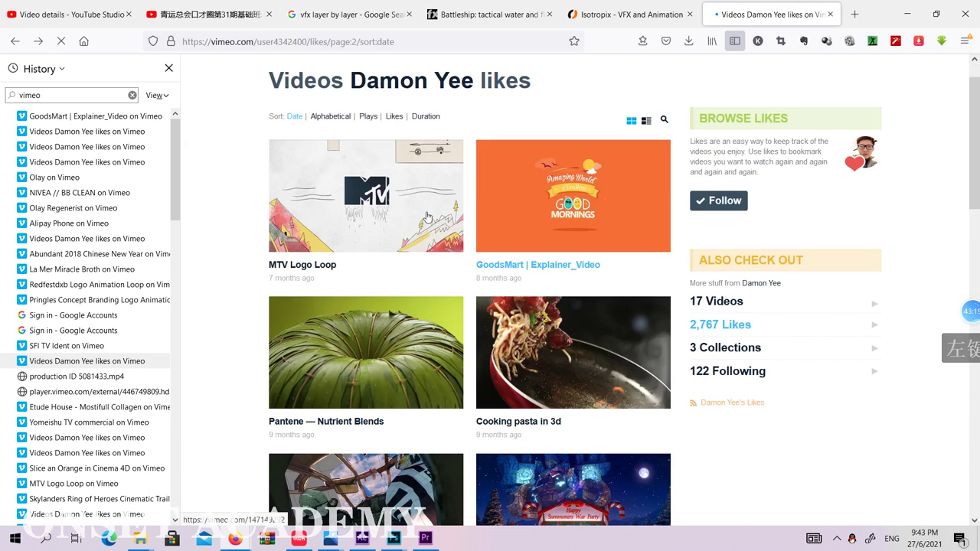
Open the MTV Logo Loop video and examine its layered animation, pausing at 00:01 before resuming playback
click(410, 224)
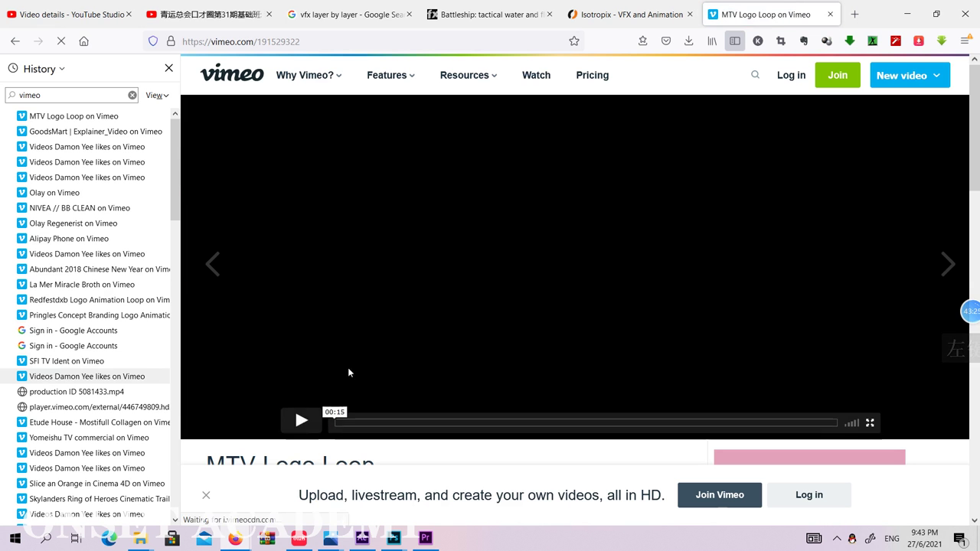
click(301, 424)
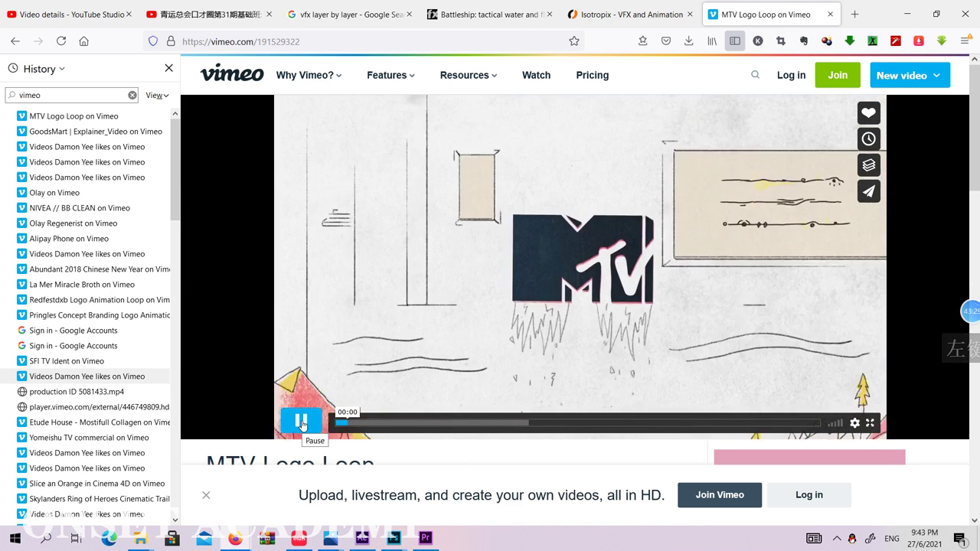
click(301, 424)
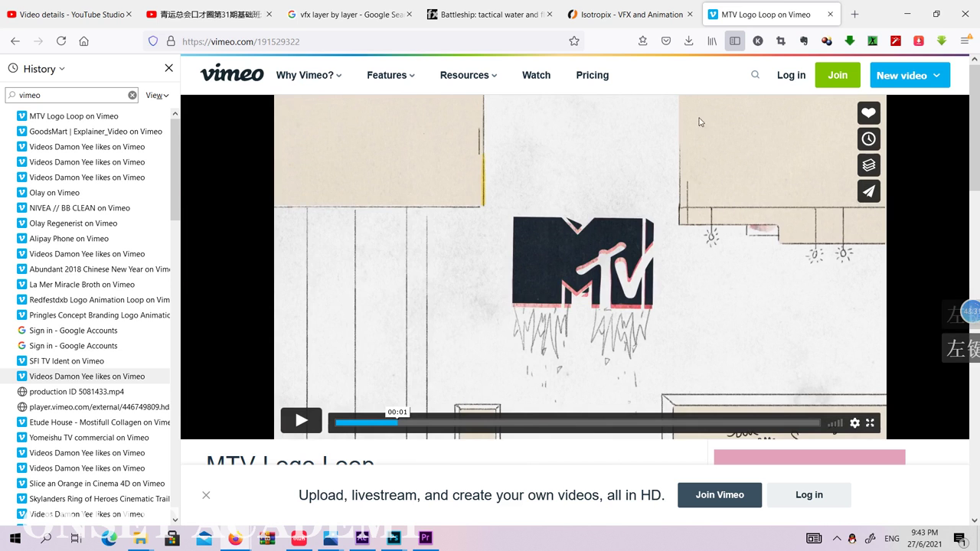
click(304, 426)
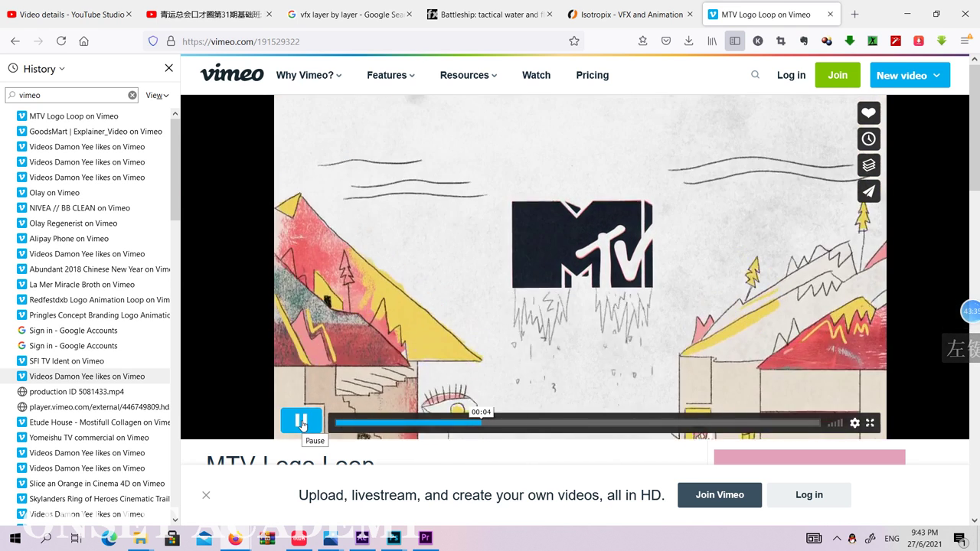
Pause the MTV Logo Loop video, return to the liked-videos list, and go to page 1
click(302, 425)
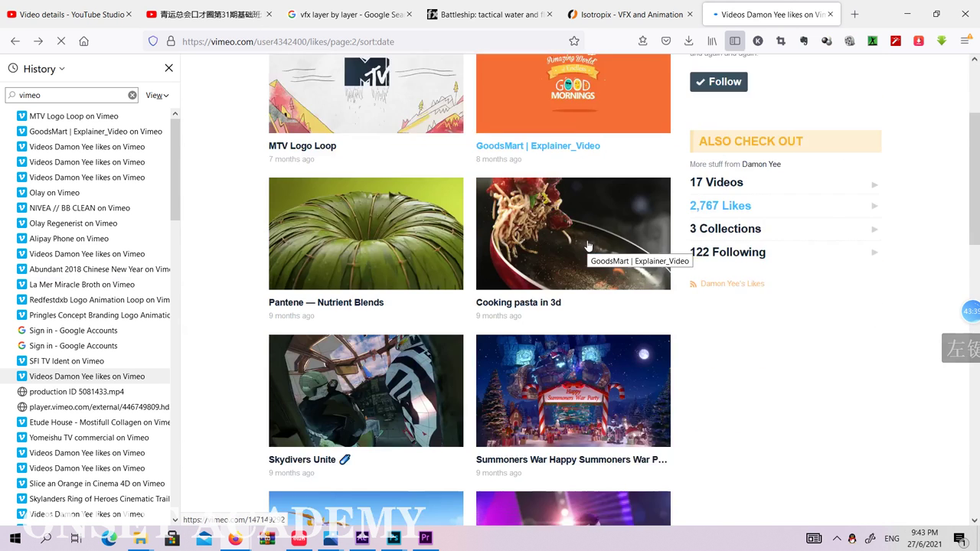
scroll(588, 245, down, 4)
scroll(588, 245, down, 3)
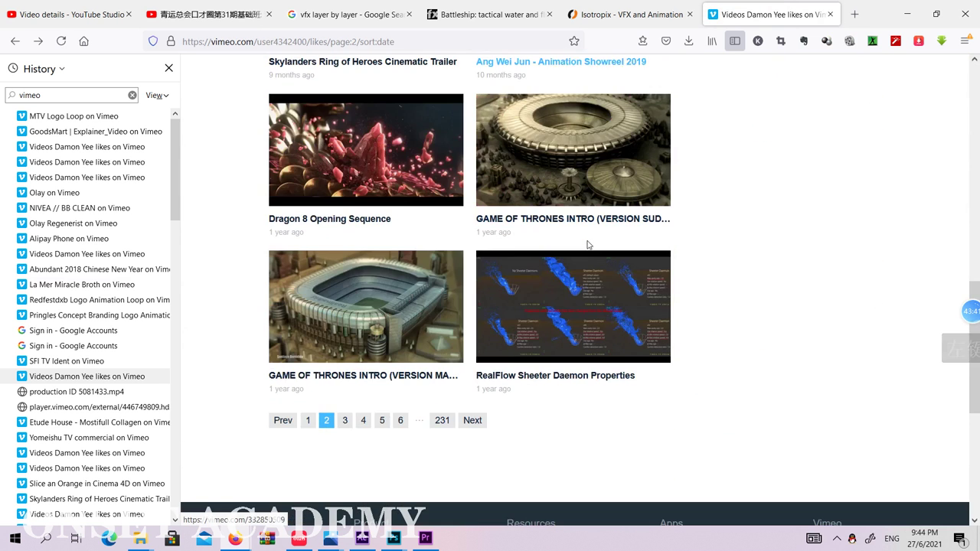
click(308, 421)
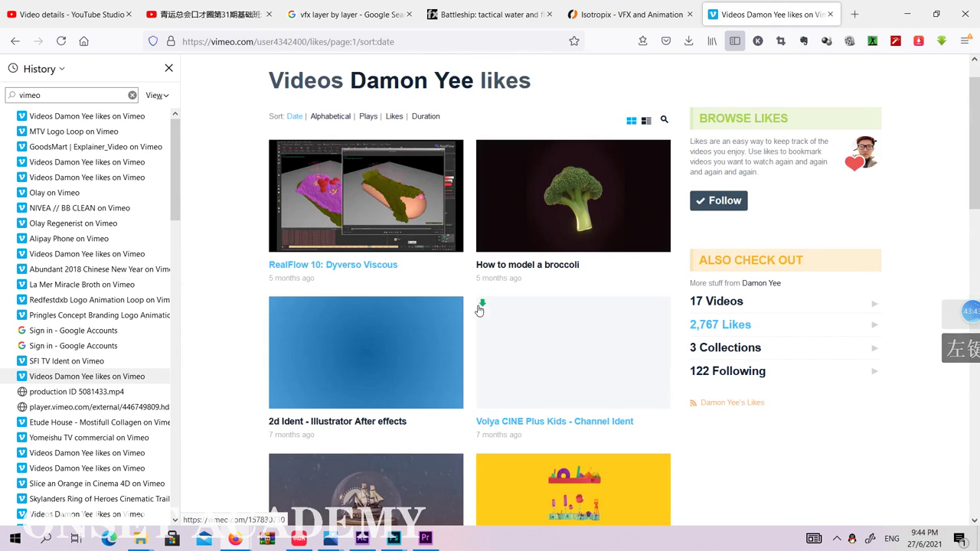
Watch the openings of the SFI TV Ident and Pringles Concept Branding Logo videos from page 1, pausing each one
scroll(582, 227, down, 1)
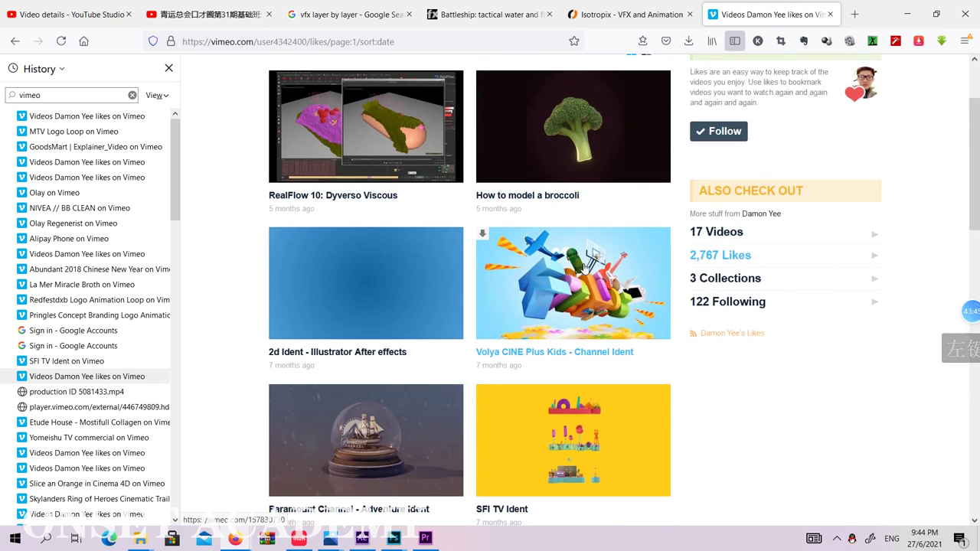
scroll(572, 281, down, 2)
scroll(579, 284, down, 1)
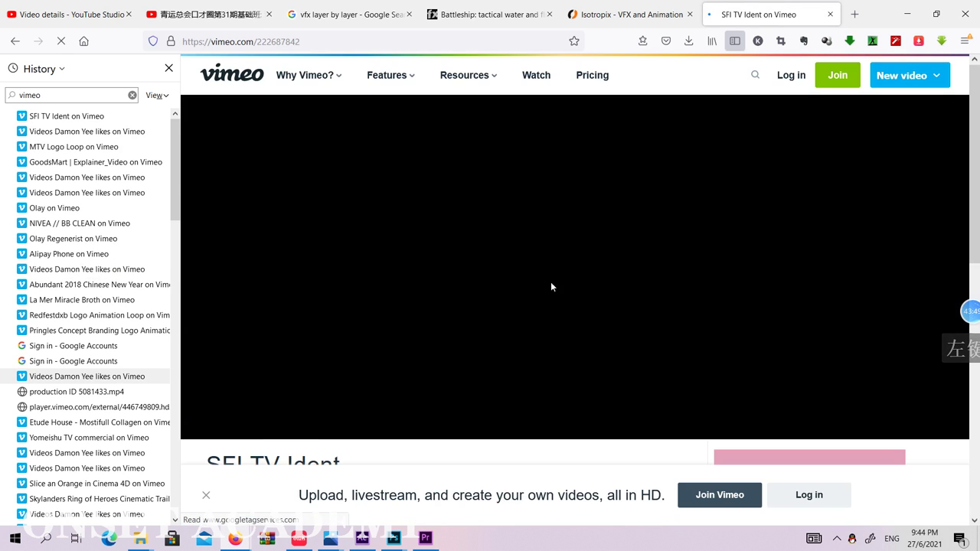
click(301, 420)
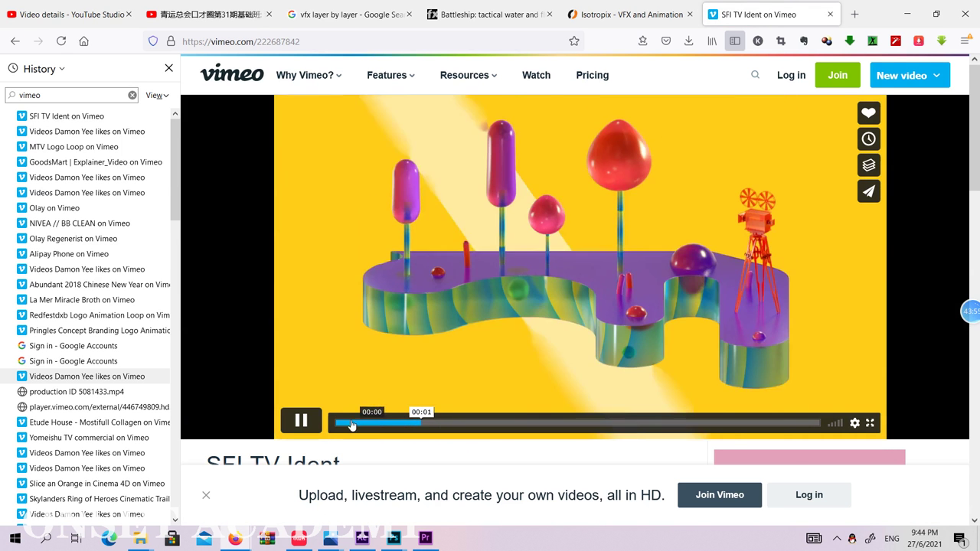
click(308, 423)
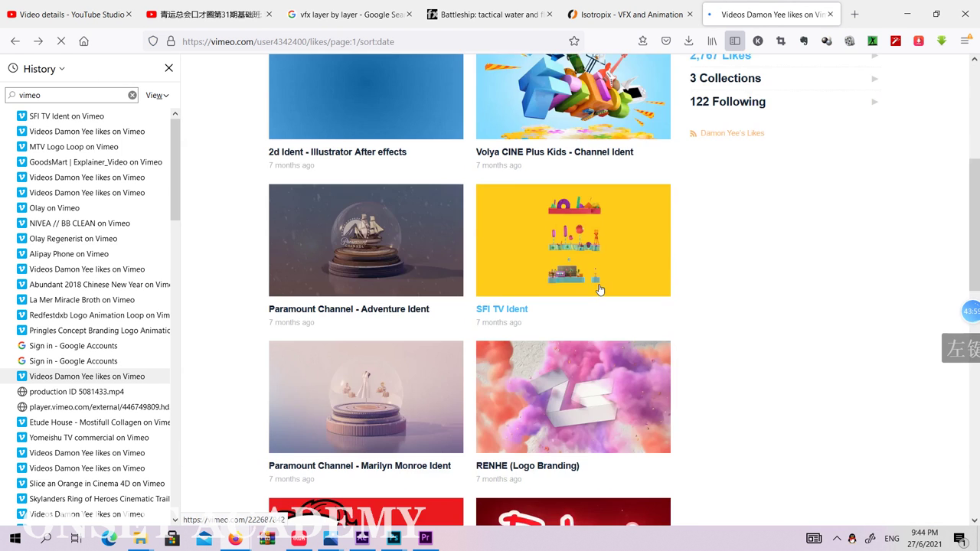
scroll(617, 287, down, 3)
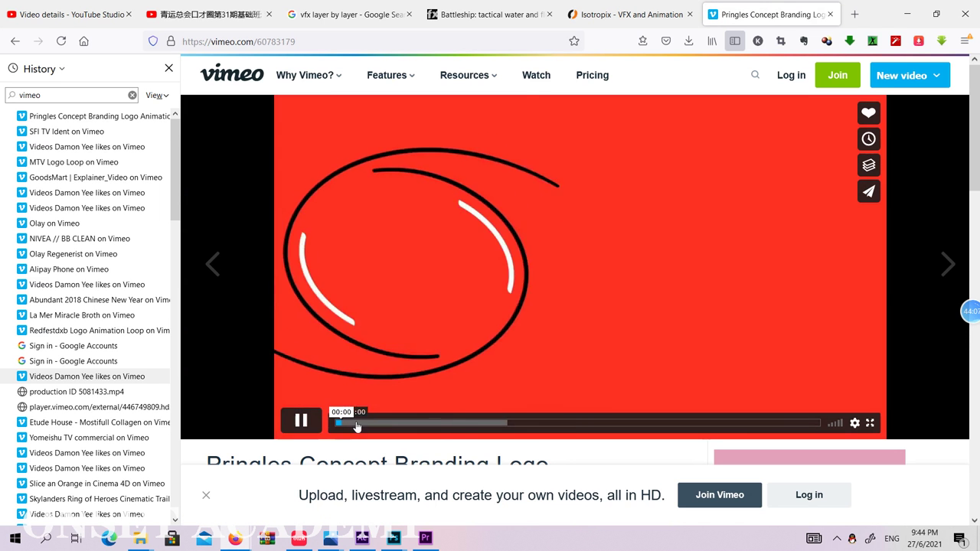
click(307, 426)
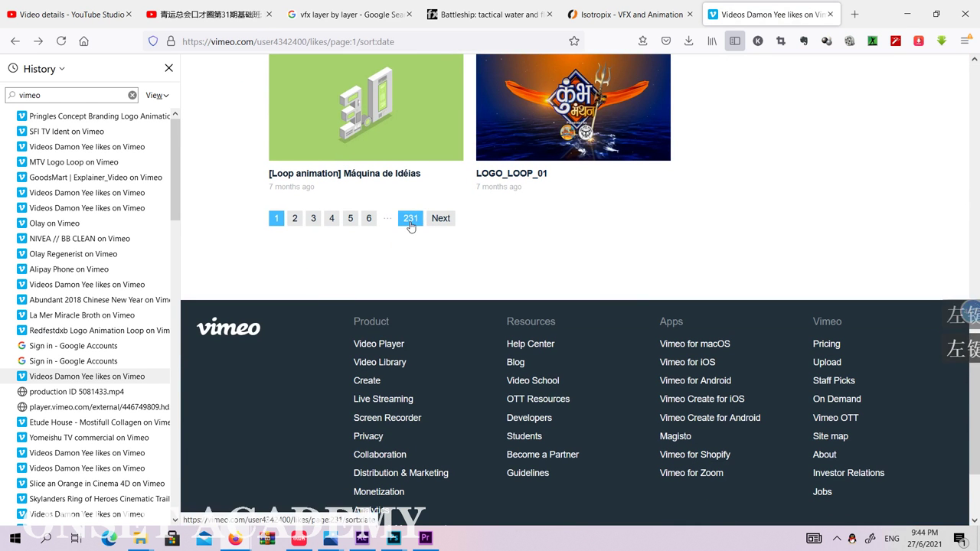
Browse the oldest liked videos from page 231 back through page 228 for animation and VFX examples
click(410, 219)
scroll(637, 237, down, 5)
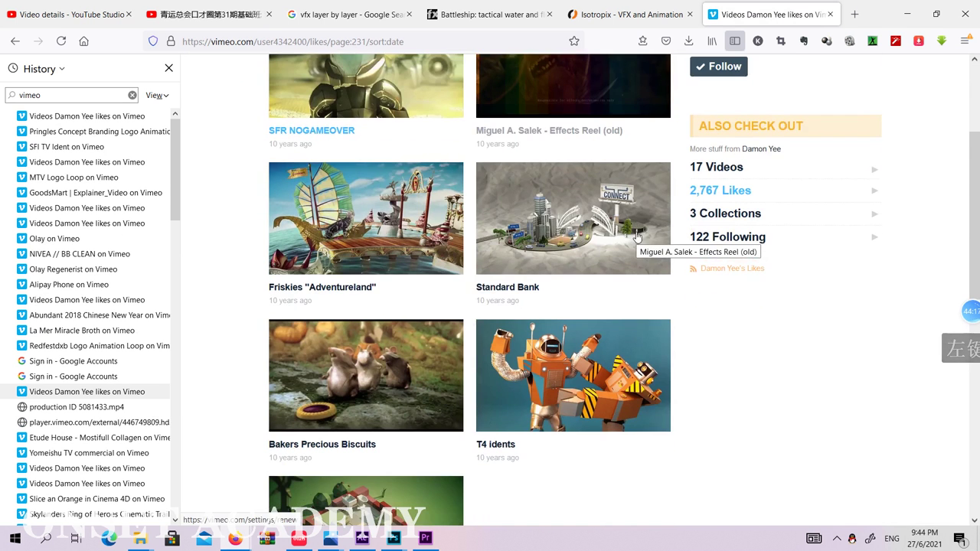
click(371, 377)
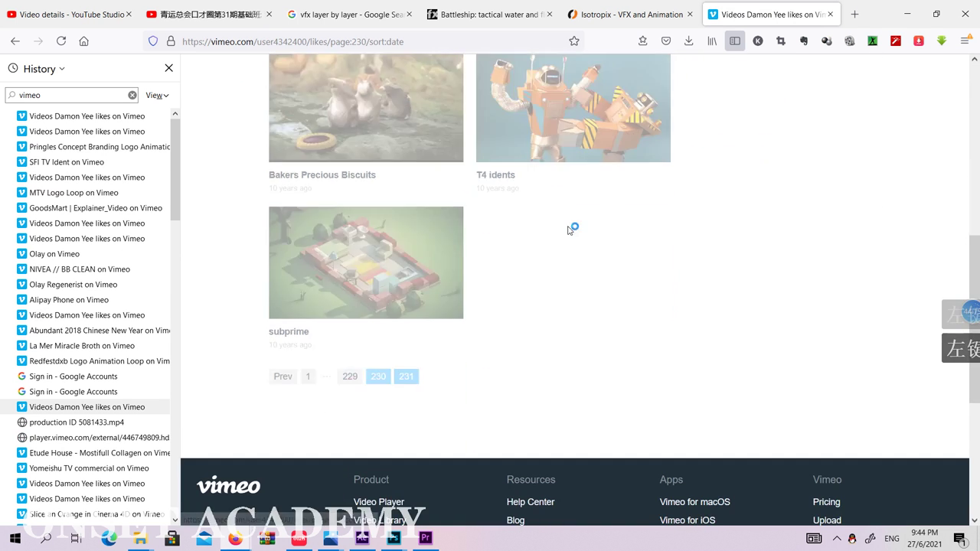
scroll(554, 316, down, 8)
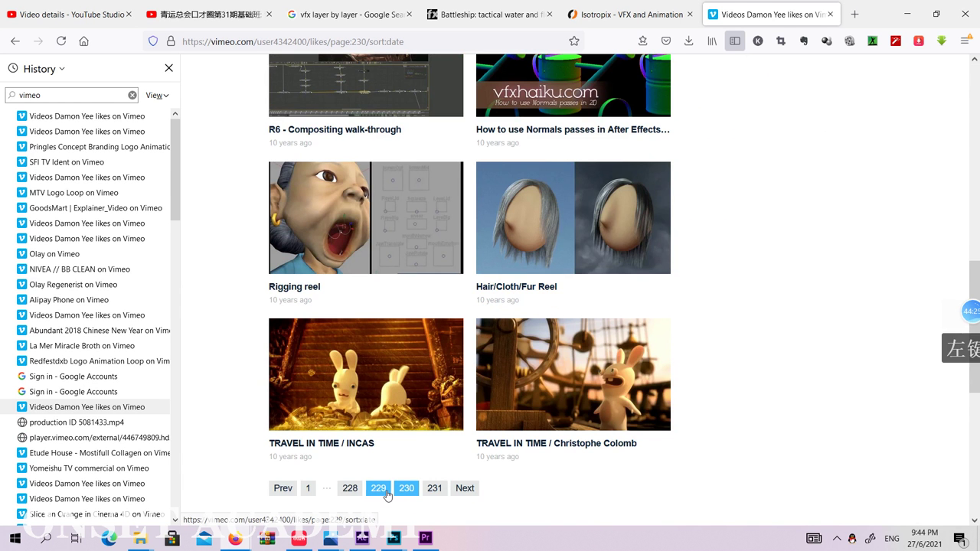
click(379, 489)
scroll(557, 314, down, 2)
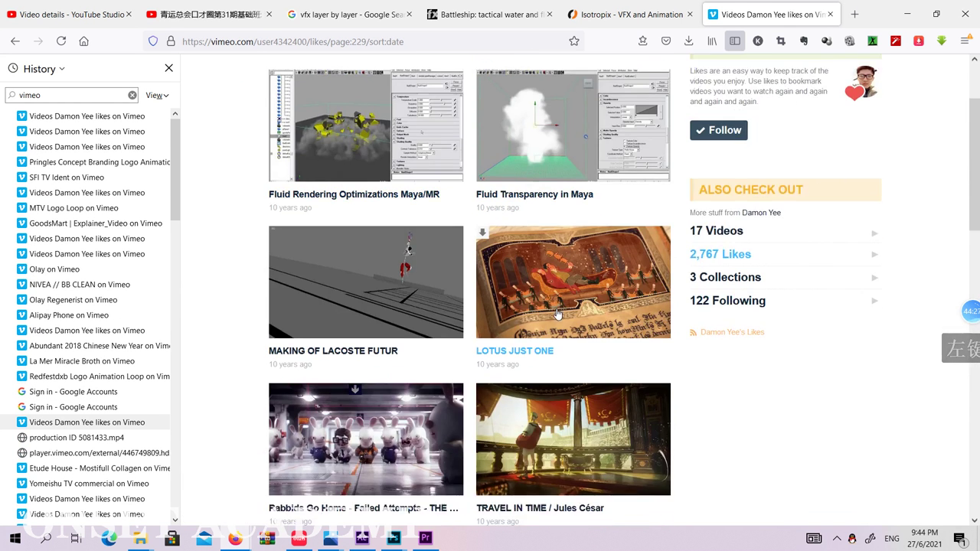
scroll(557, 314, down, 8)
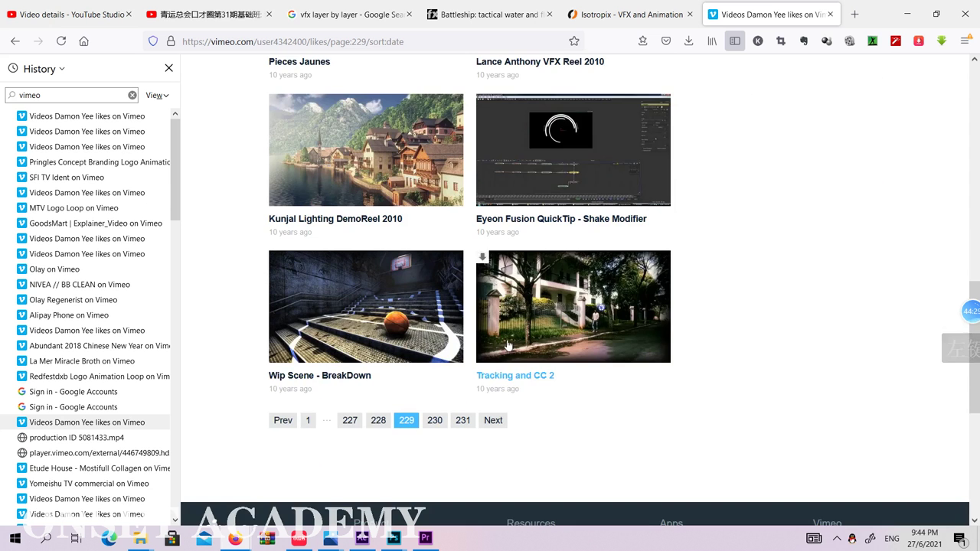
click(378, 420)
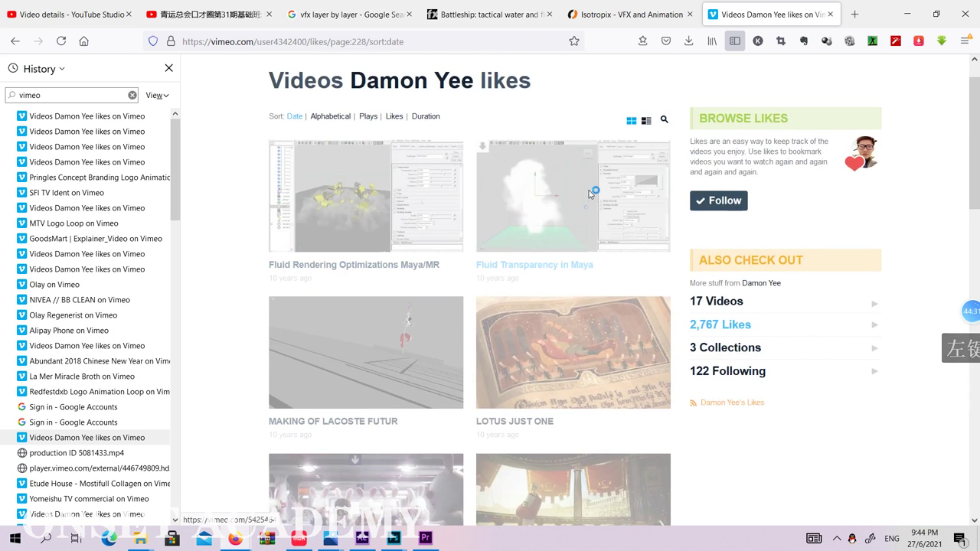
scroll(486, 111, down, 2)
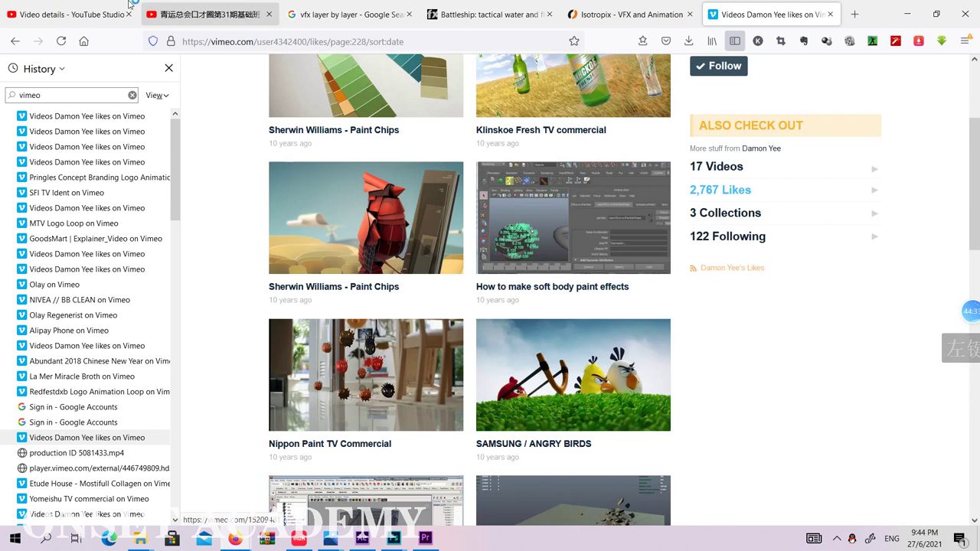
click(224, 6)
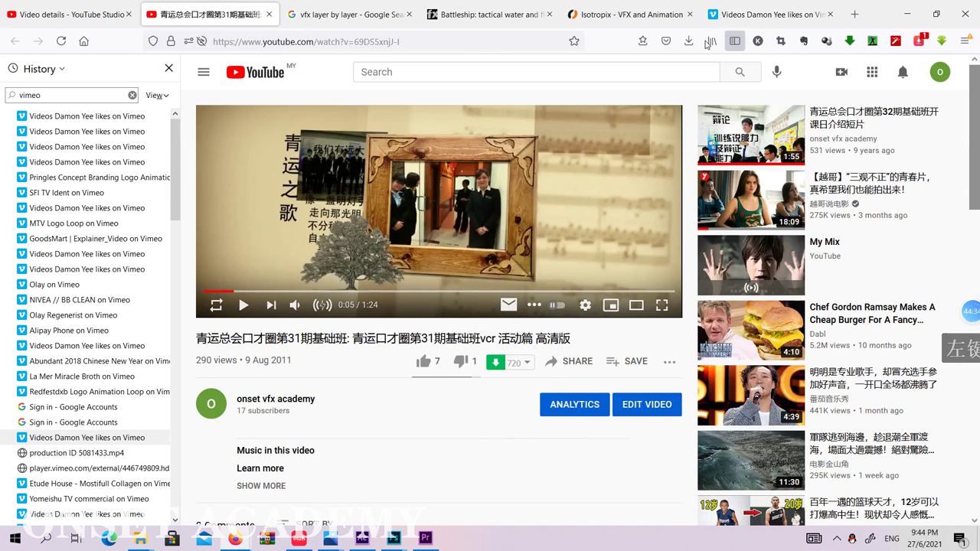
click(770, 14)
scroll(556, 374, down, 3)
scroll(556, 374, down, 10)
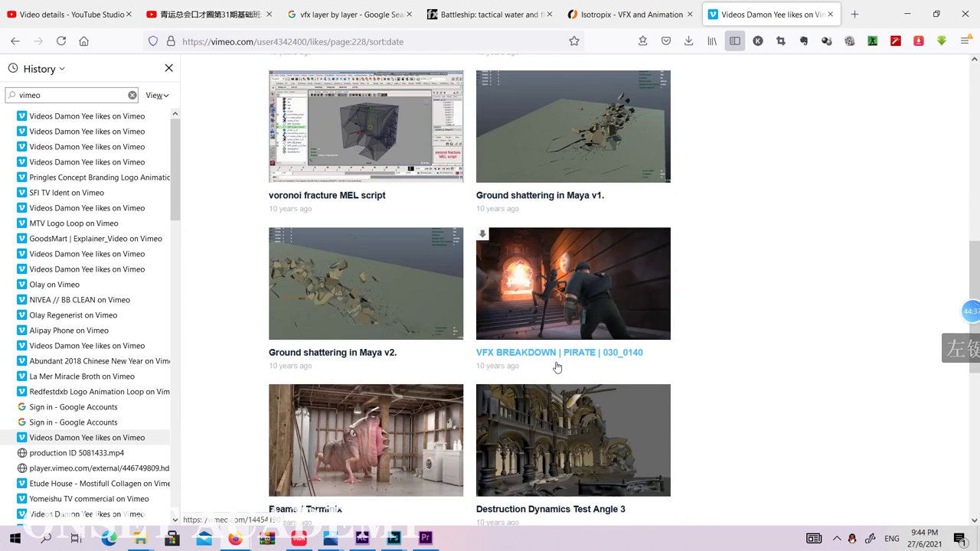
Go to page 227, play the "Wake Up World" branding for Nick Jr UK video, and pause it at 00:07
click(377, 355)
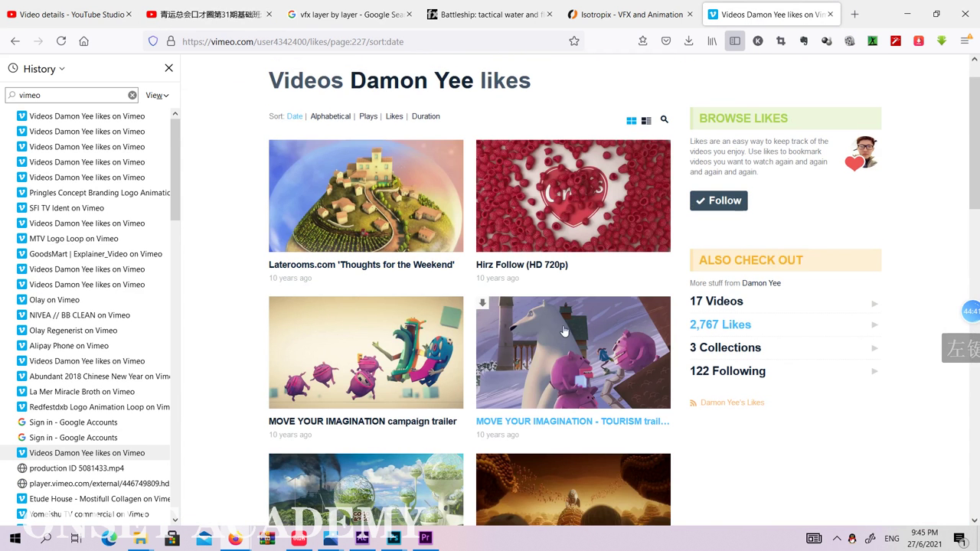
scroll(563, 331, down, 7)
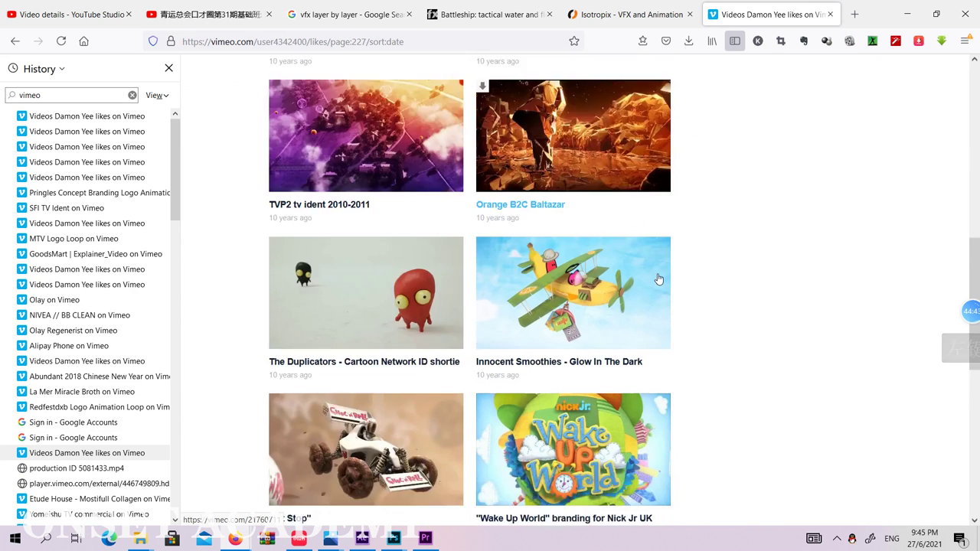
scroll(659, 279, down, 3)
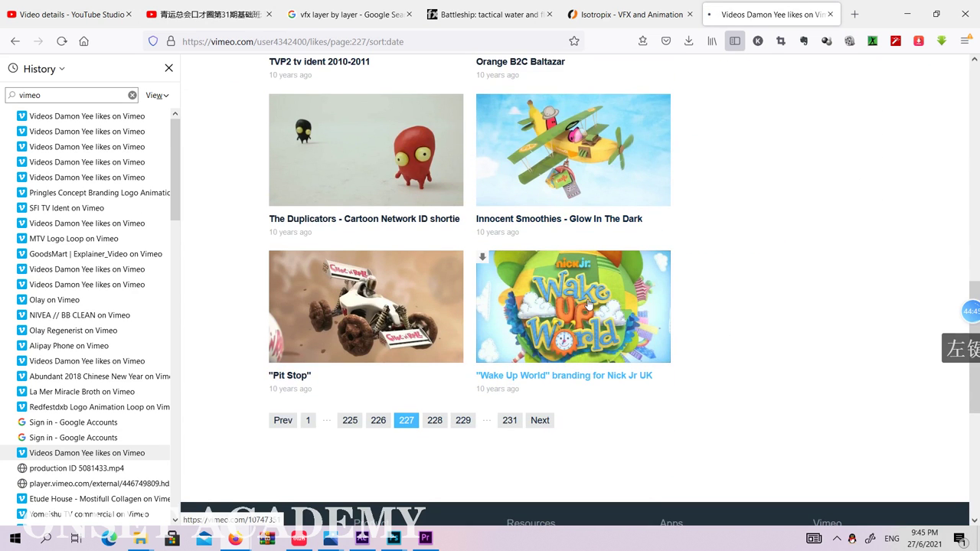
click(591, 305)
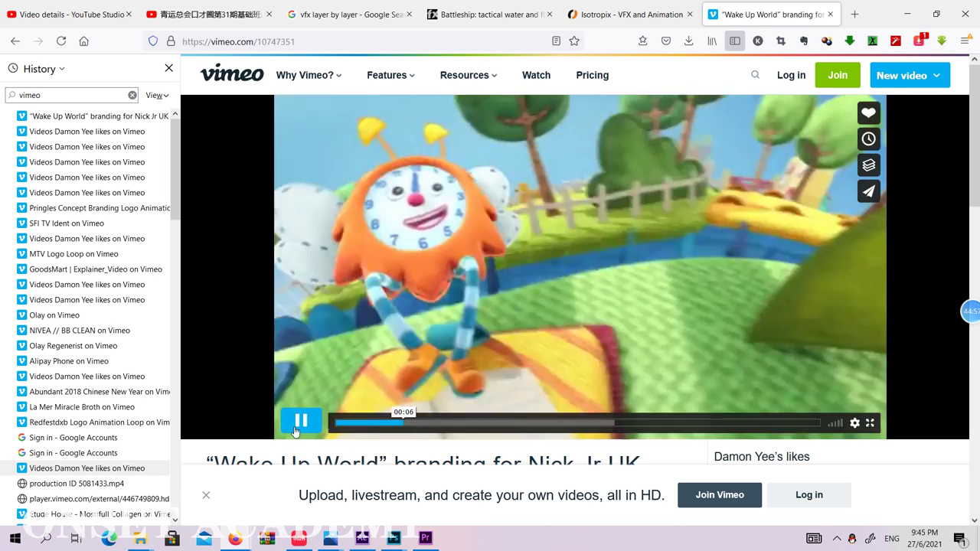
click(317, 398)
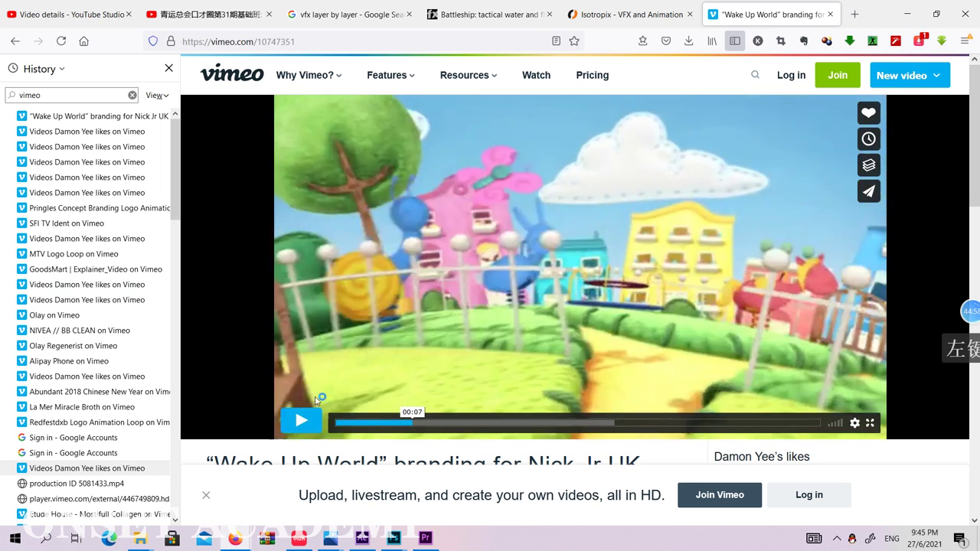
Play the 青运 YouTube video in full screen from 0:05, pause it at 0:18, and exit full screen
click(161, 5)
click(662, 305)
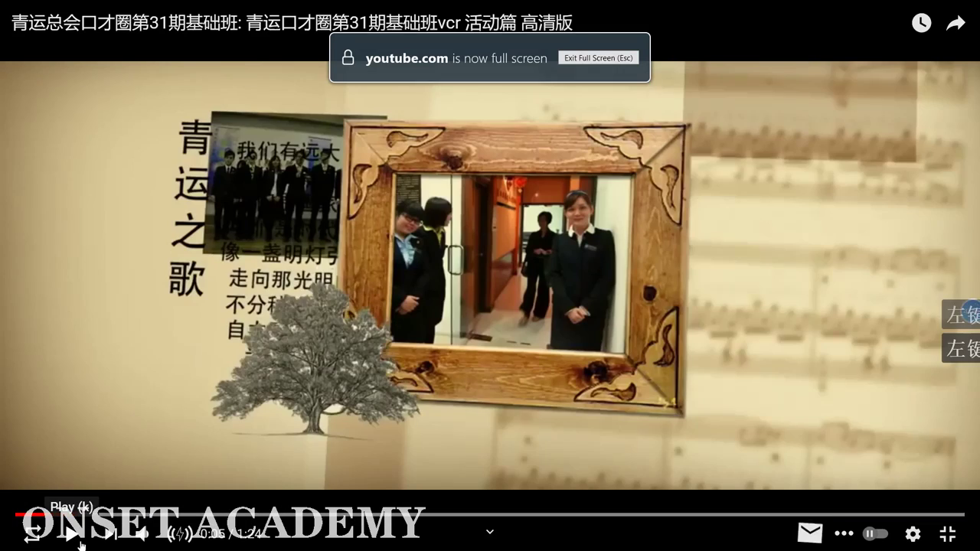
click(79, 542)
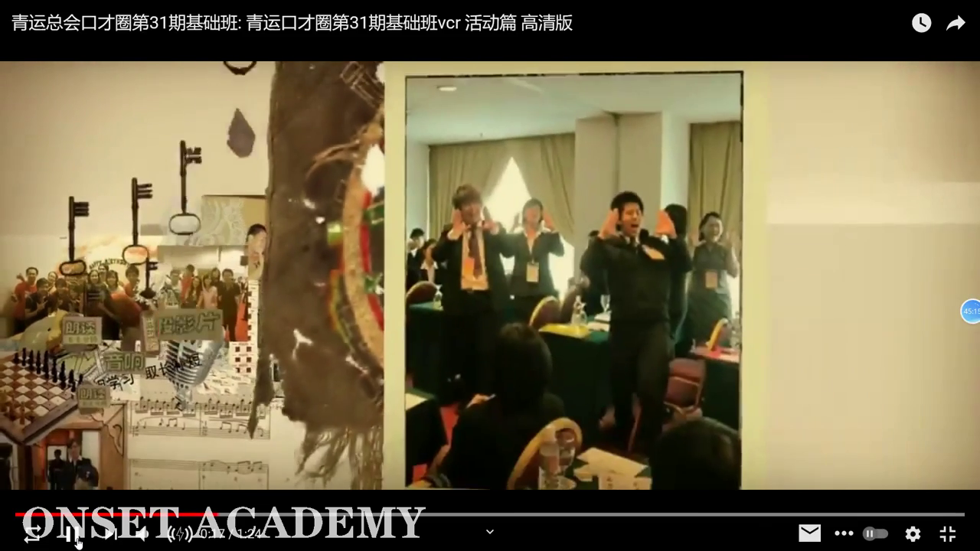
click(75, 536)
click(956, 536)
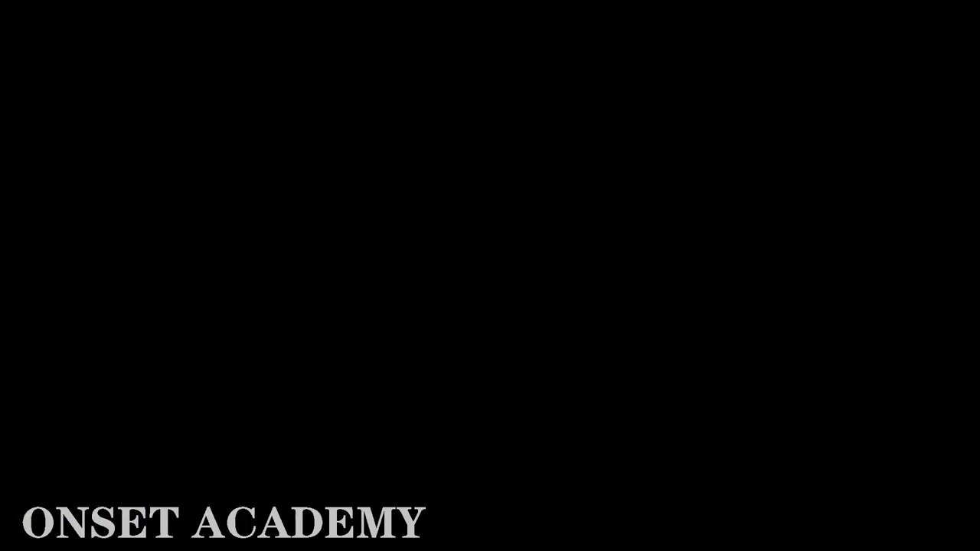
Return to the browser window containing the 青运 video and bring back page 227 of the Vimeo liked videos
key(alt+Tab)
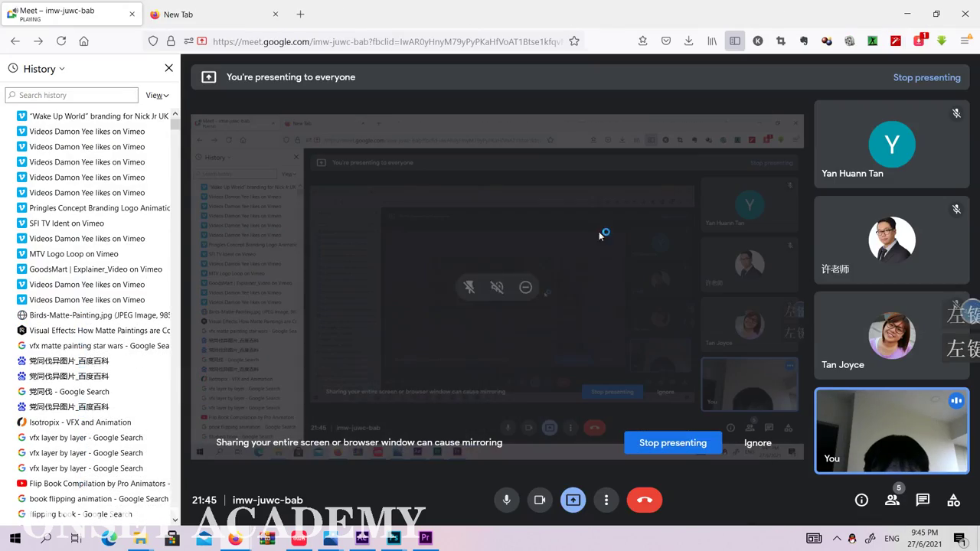
mouse_move(237, 536)
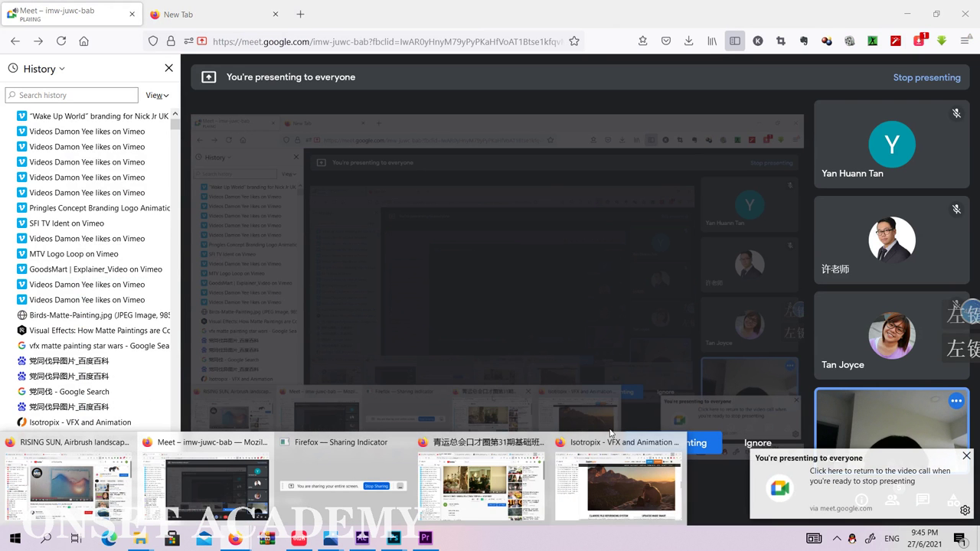
click(493, 447)
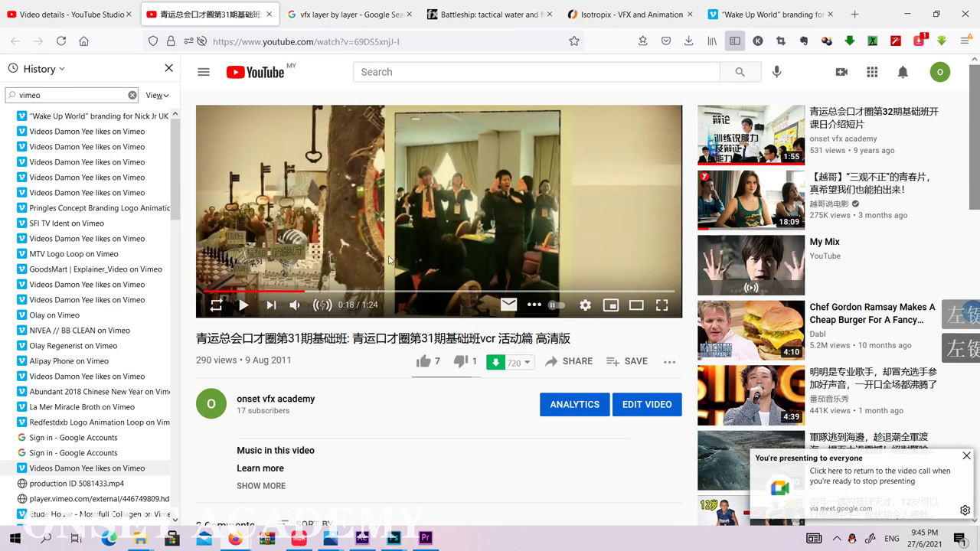
click(768, 15)
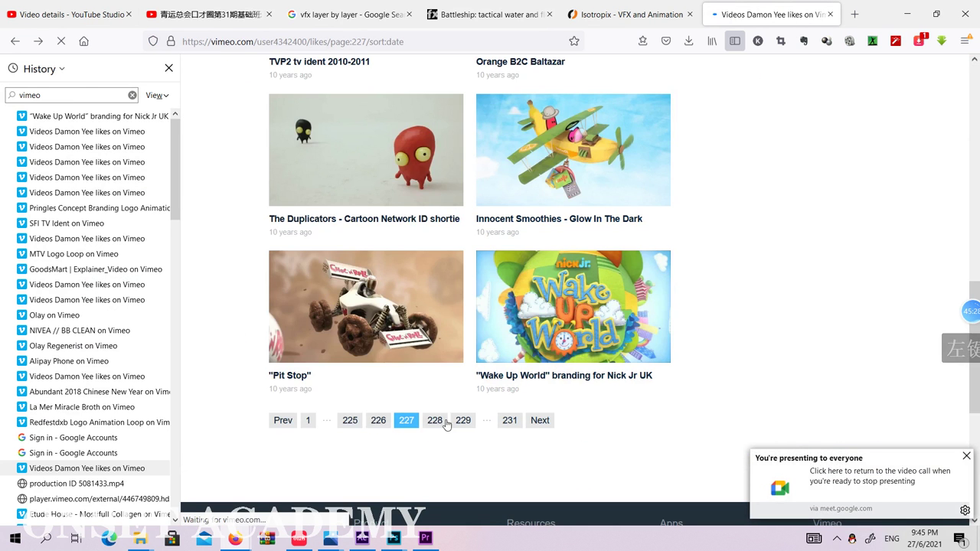
Go to page 226 of the liked videos, play ShowREEL 2011, and pause it at 00:04 to examine the logo animation
click(378, 420)
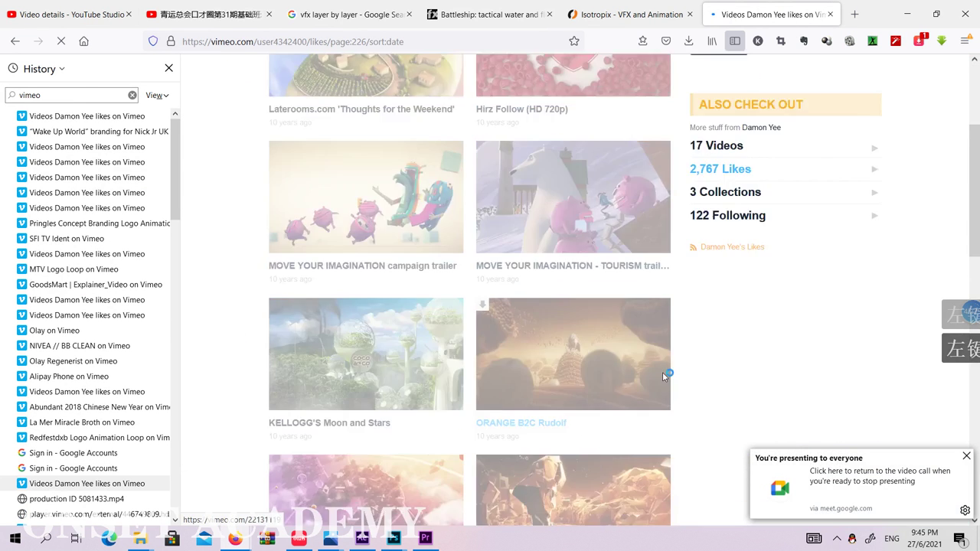
scroll(628, 339, down, 5)
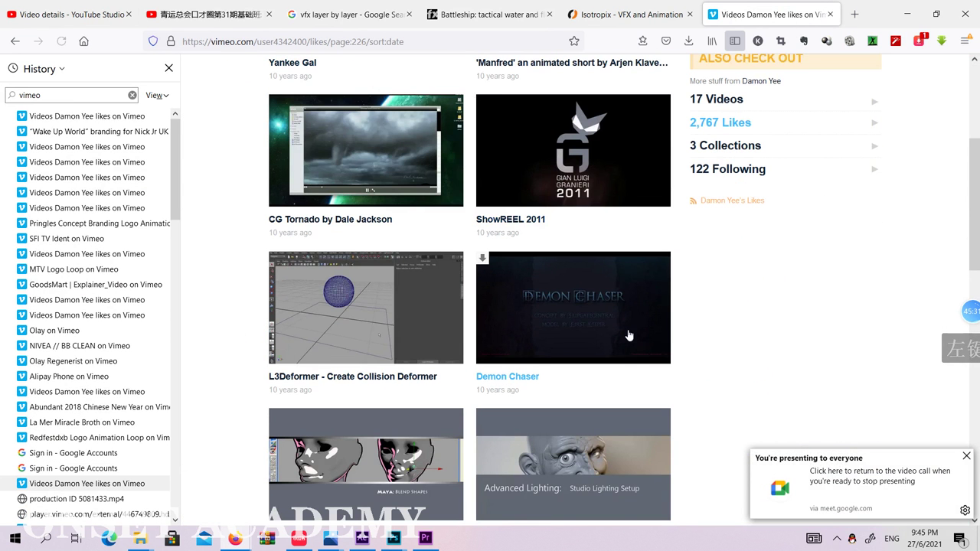
click(598, 160)
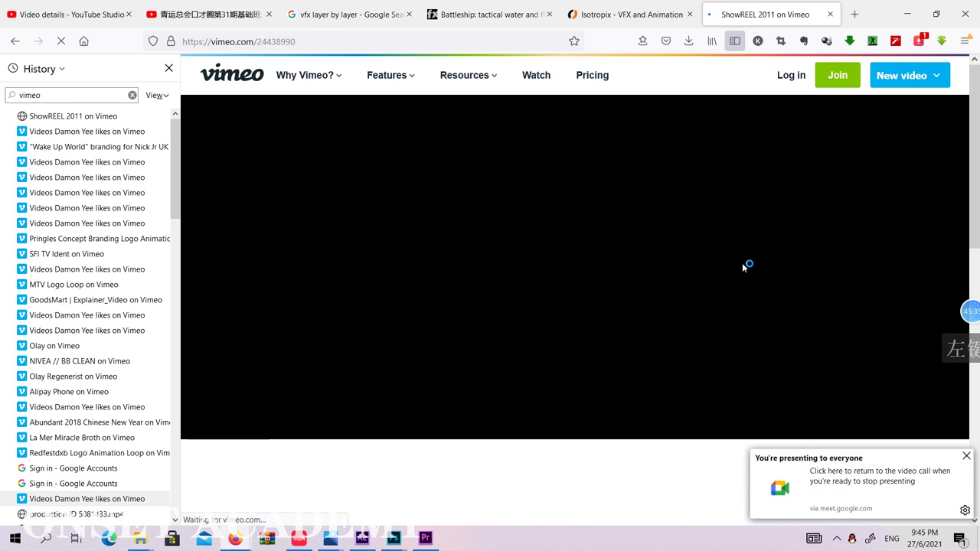
click(959, 453)
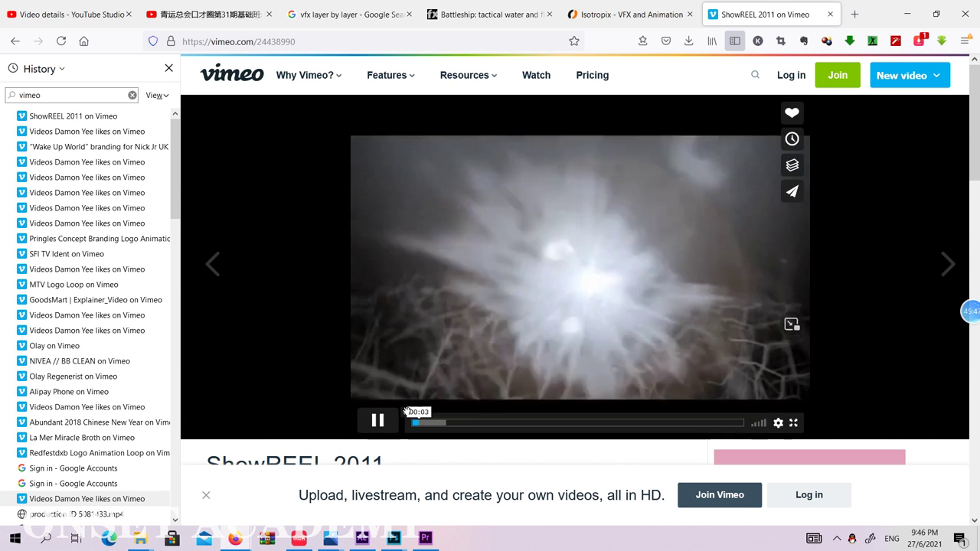
click(374, 419)
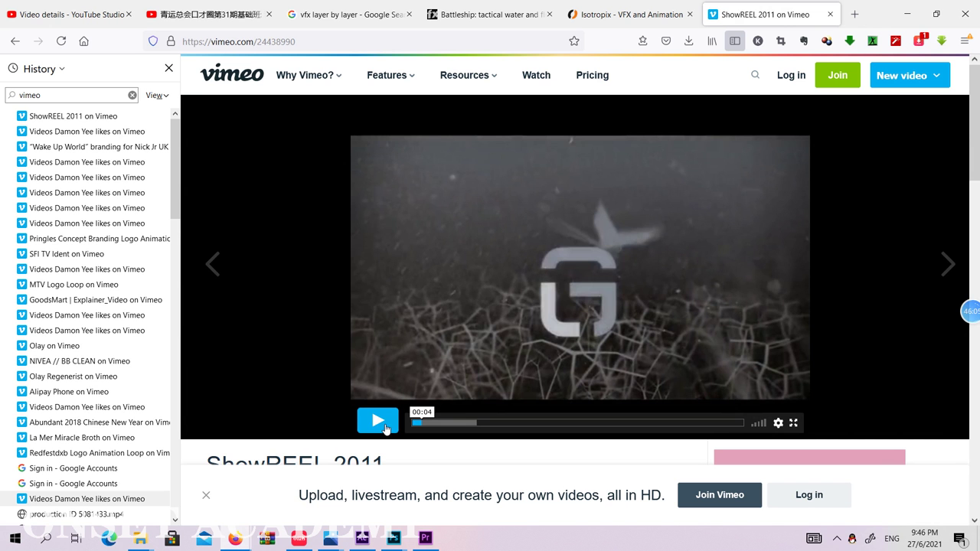
Play ShowREEL 2011 past the logo animation with a pause at 00:06, skip forward, and pause at 00:28
click(380, 423)
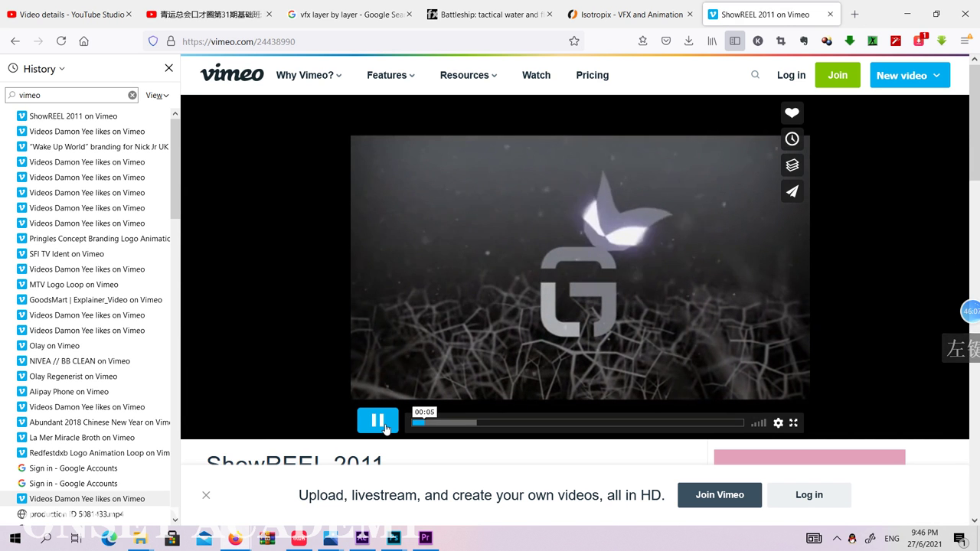
click(440, 424)
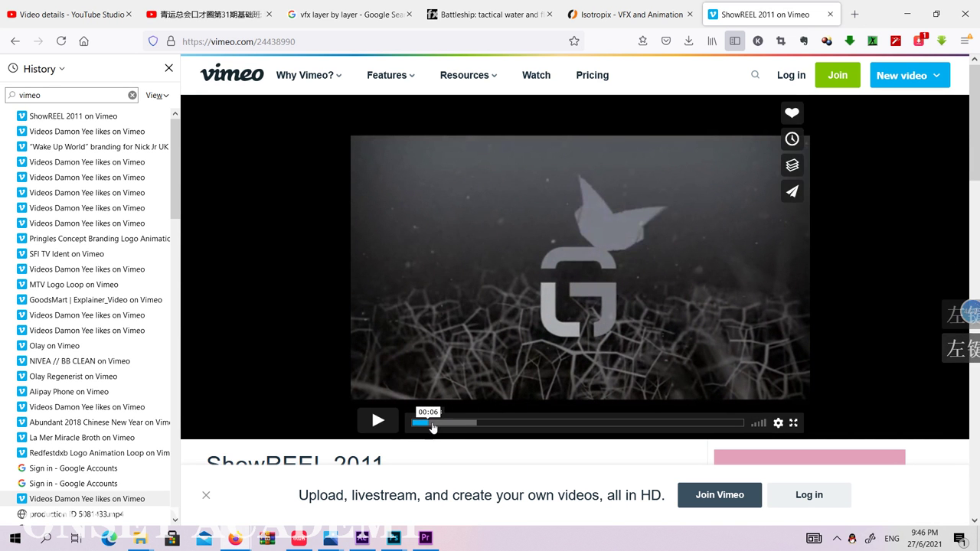
click(381, 422)
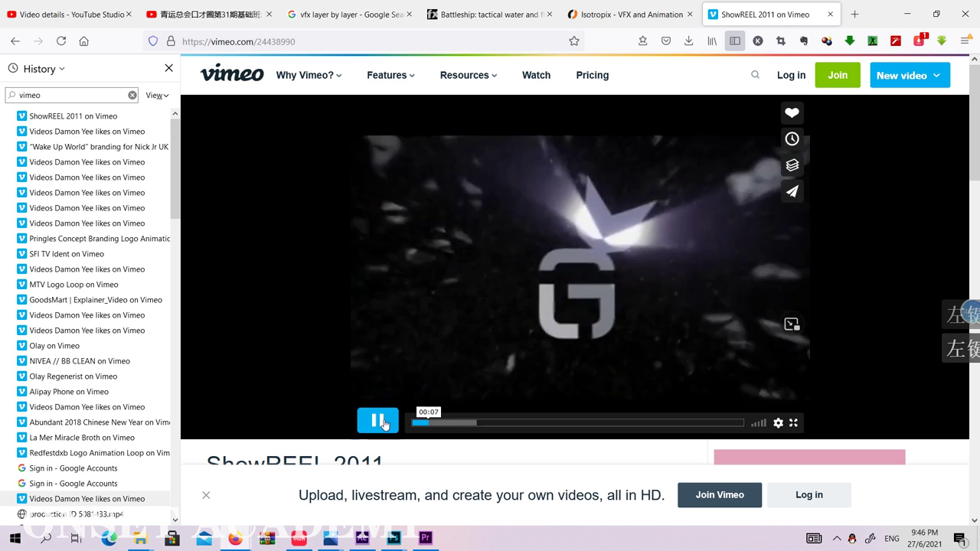
click(463, 425)
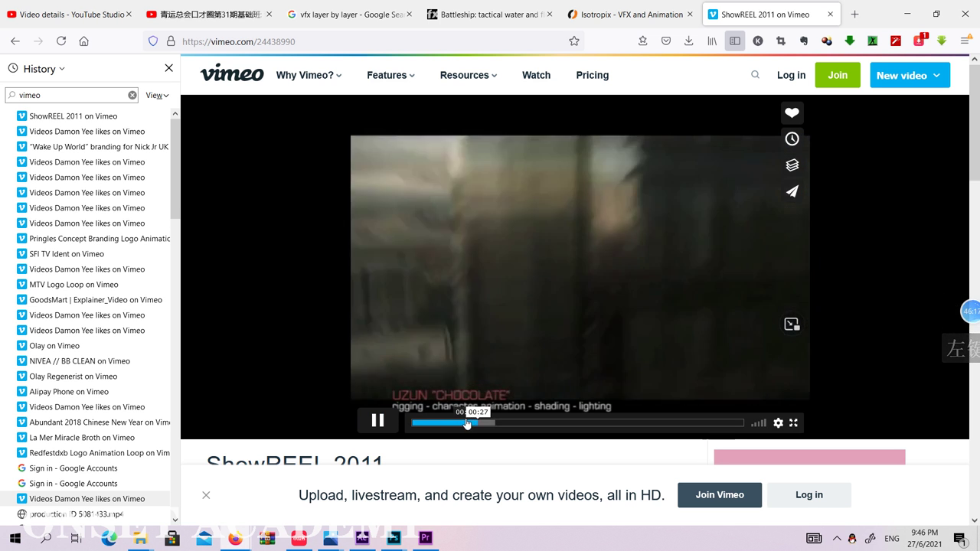
click(377, 421)
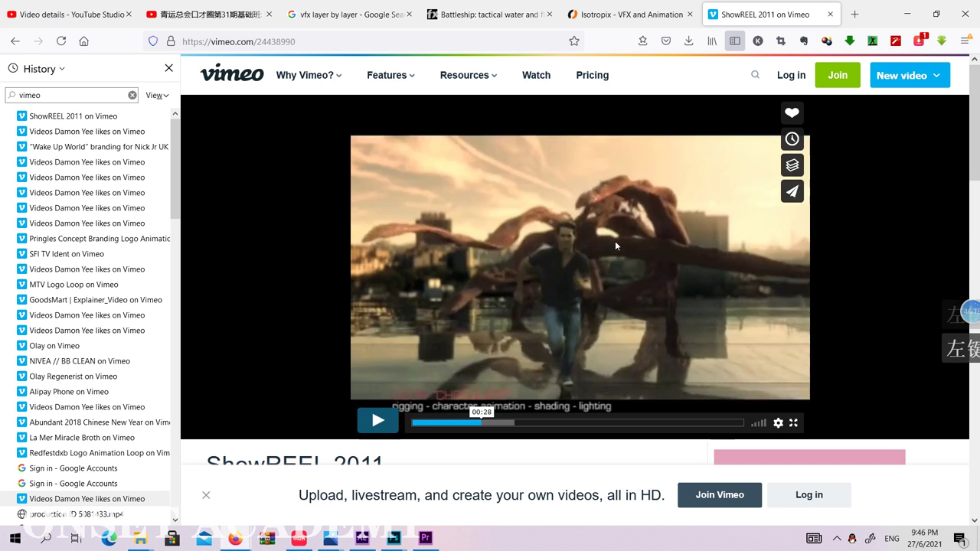
Go to page 225 of the liked videos, play Mescer Modeling Reel 2011, and pause it at 00:08
click(16, 42)
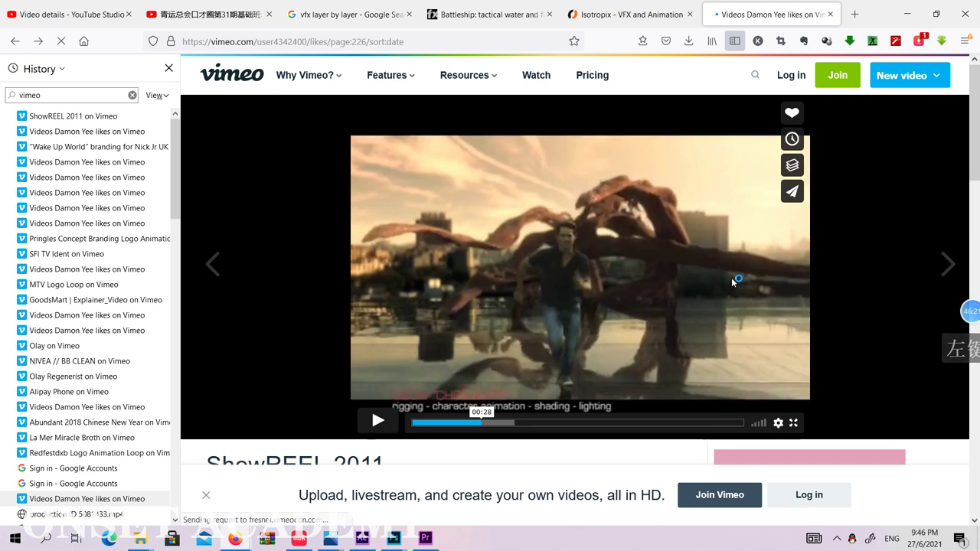
scroll(361, 300, down, 7)
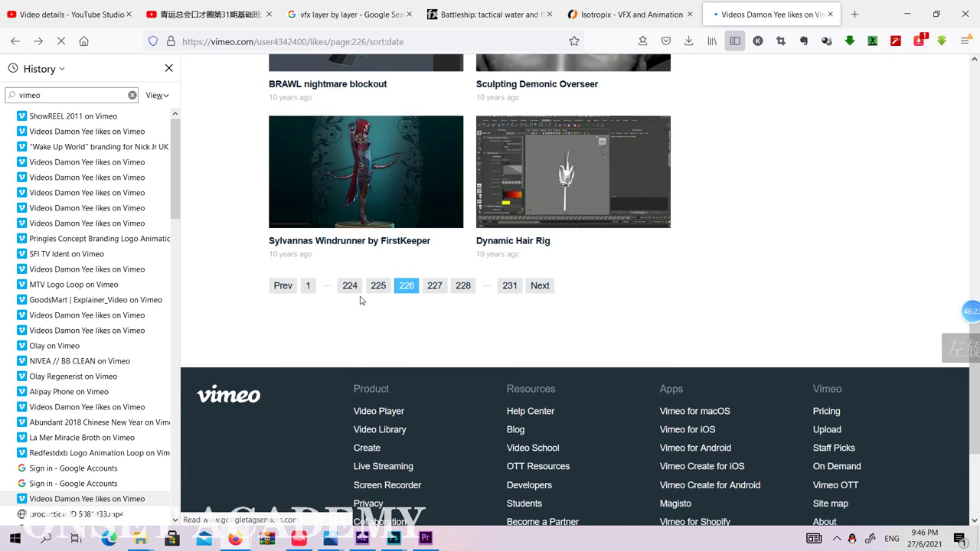
click(379, 286)
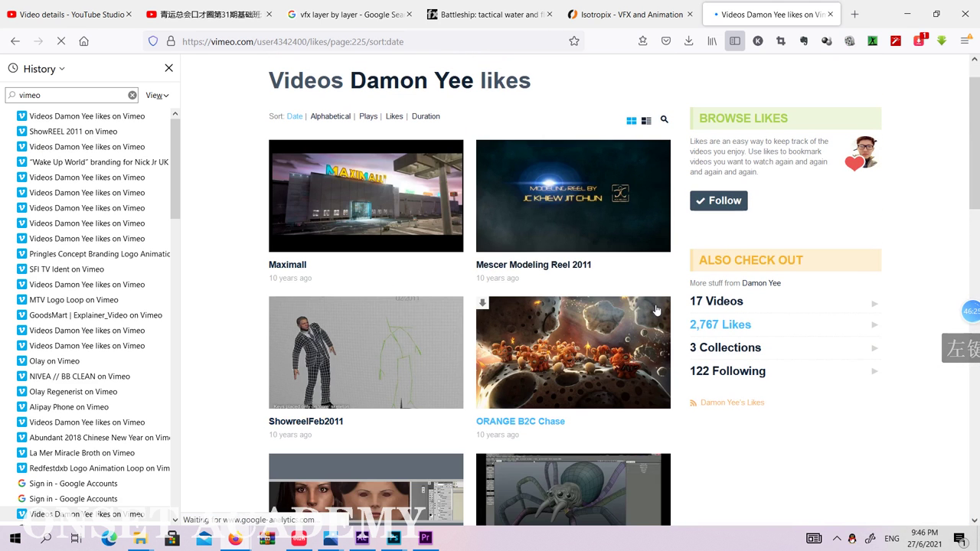
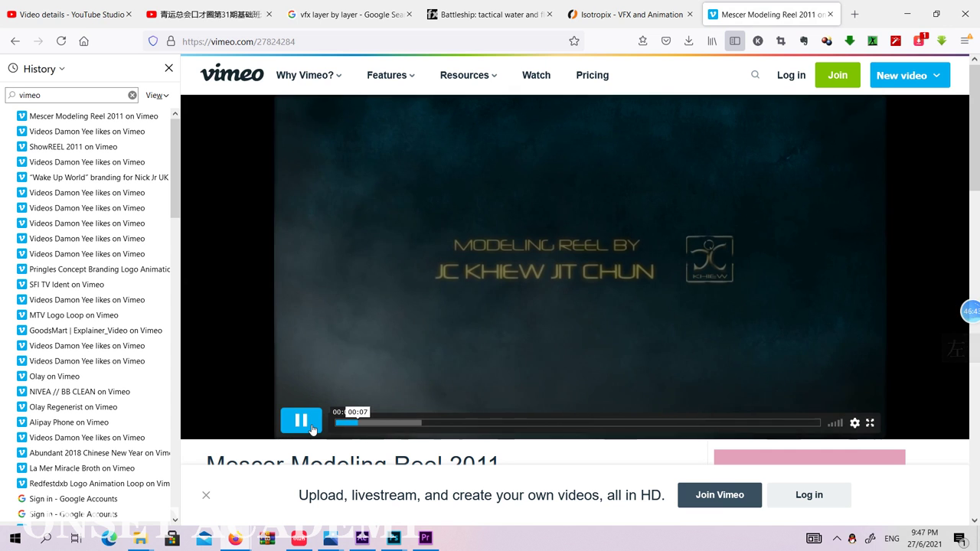
click(301, 422)
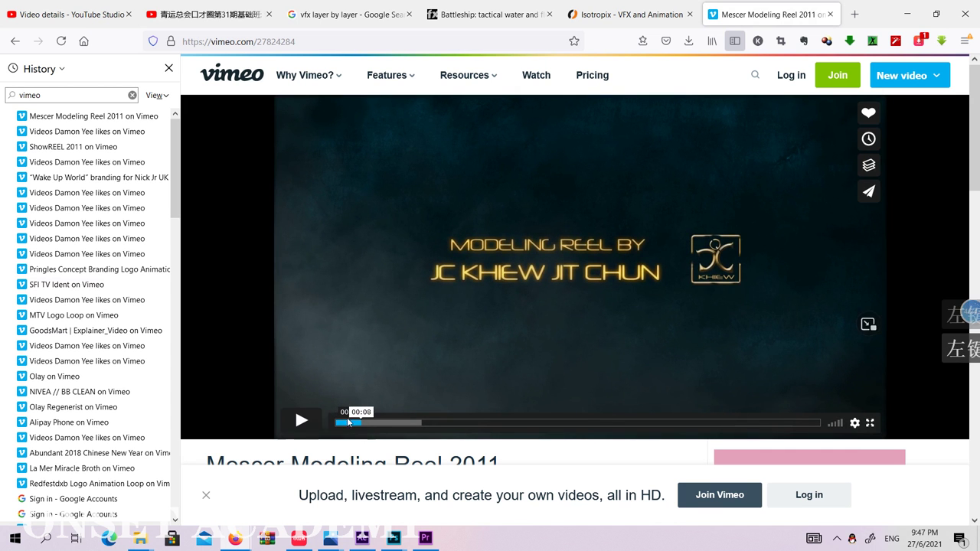
Scrub the Mescer Modeling Reel 2011 opening between 00:02 and 00:11, and check the video's description
click(342, 423)
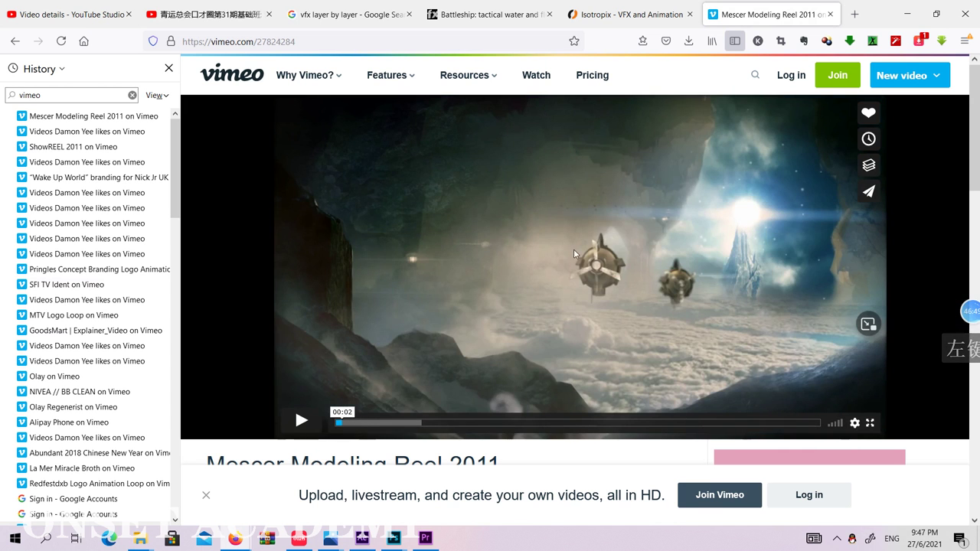
click(337, 420)
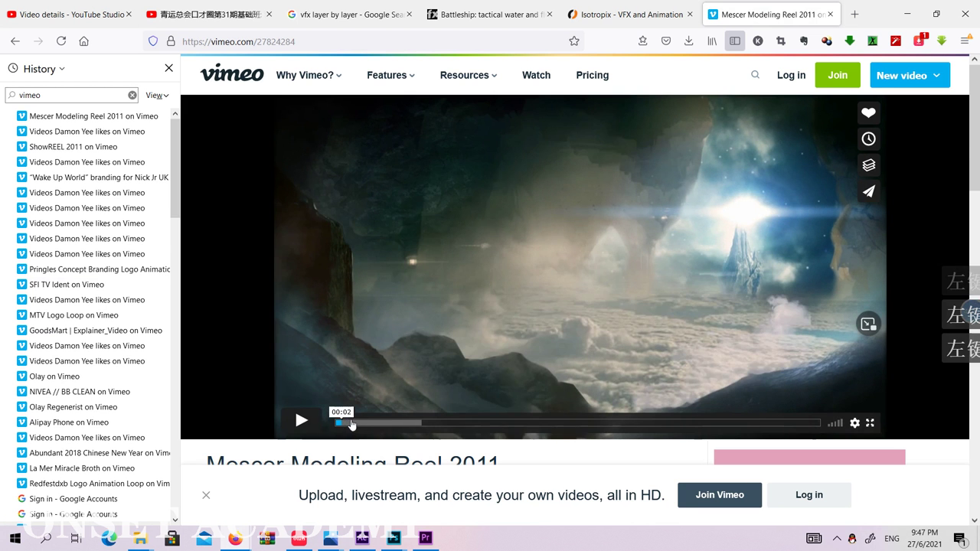
drag(352, 425, 373, 427)
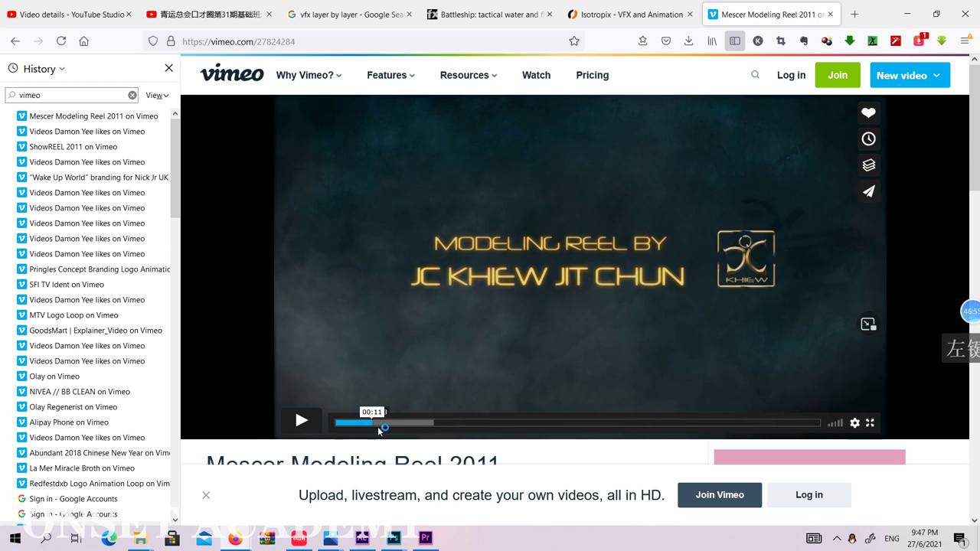
click(354, 424)
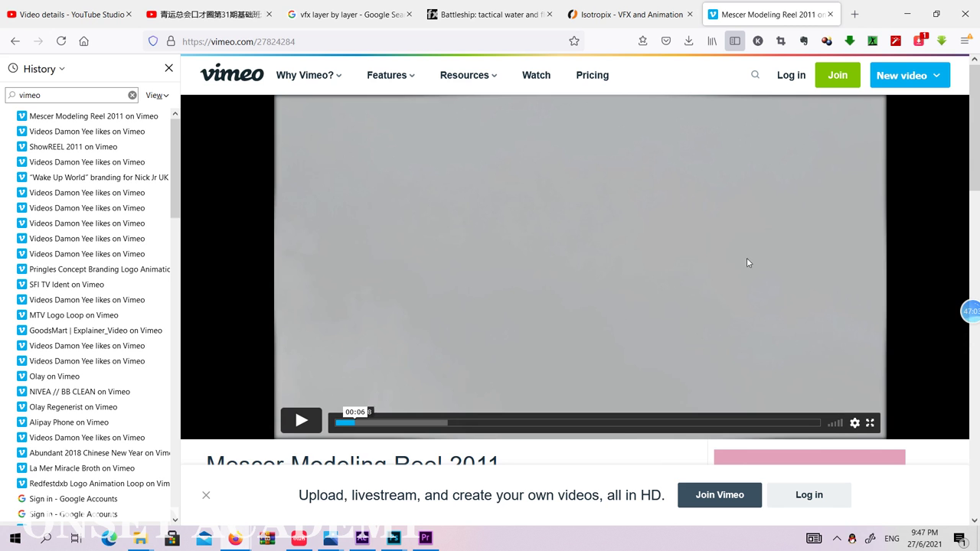
scroll(748, 262, down, 5)
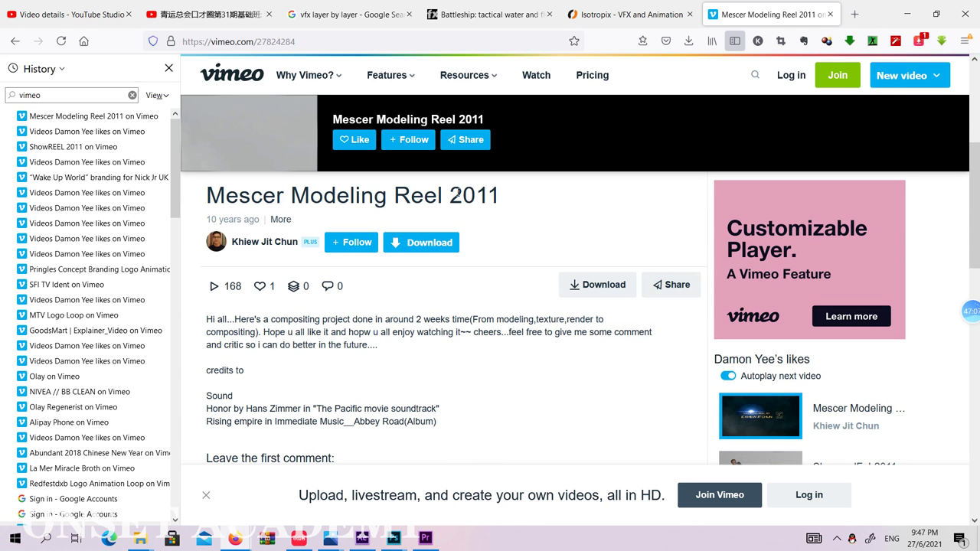
scroll(501, 306, up, 4)
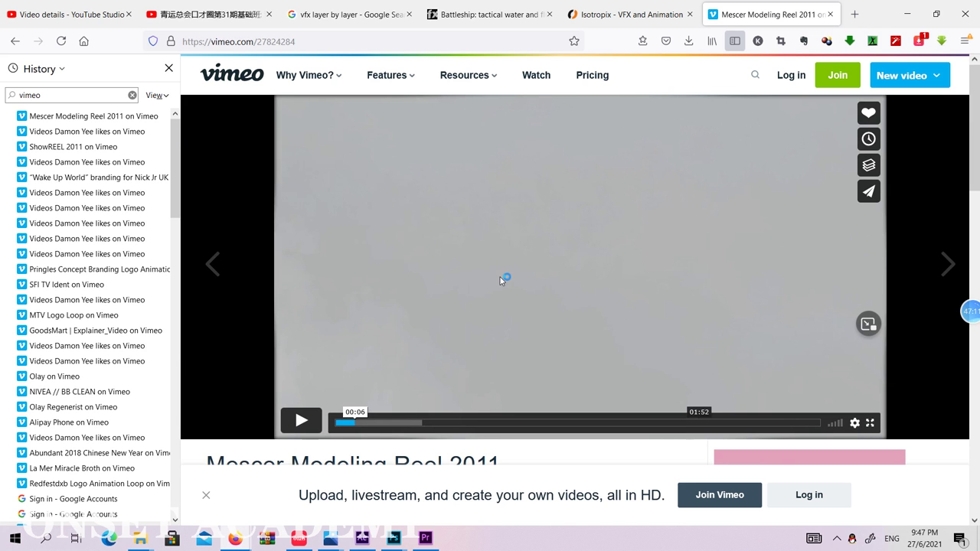
Play the modeling reel up to 00:15, go back to its title sequence, and replay it to a pause at 00:10
click(494, 278)
click(303, 428)
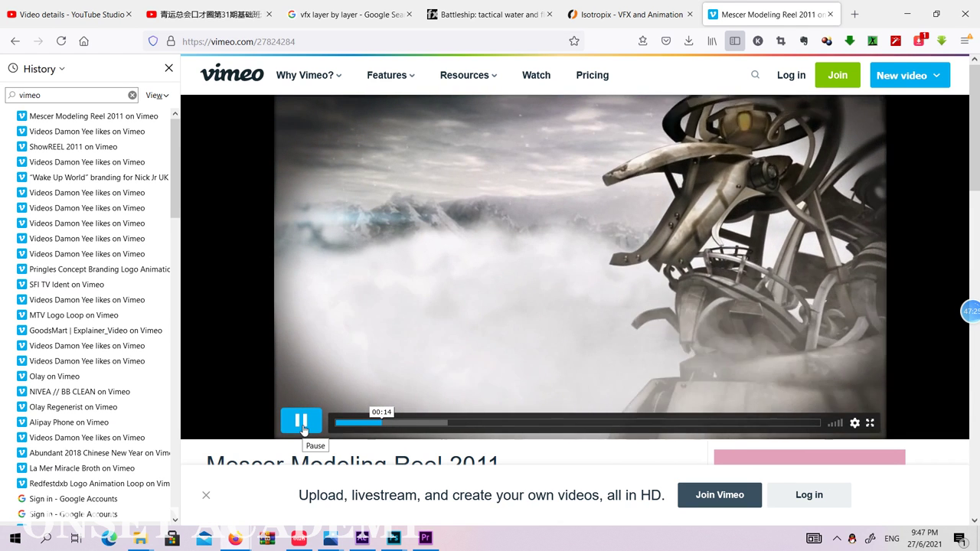
click(303, 423)
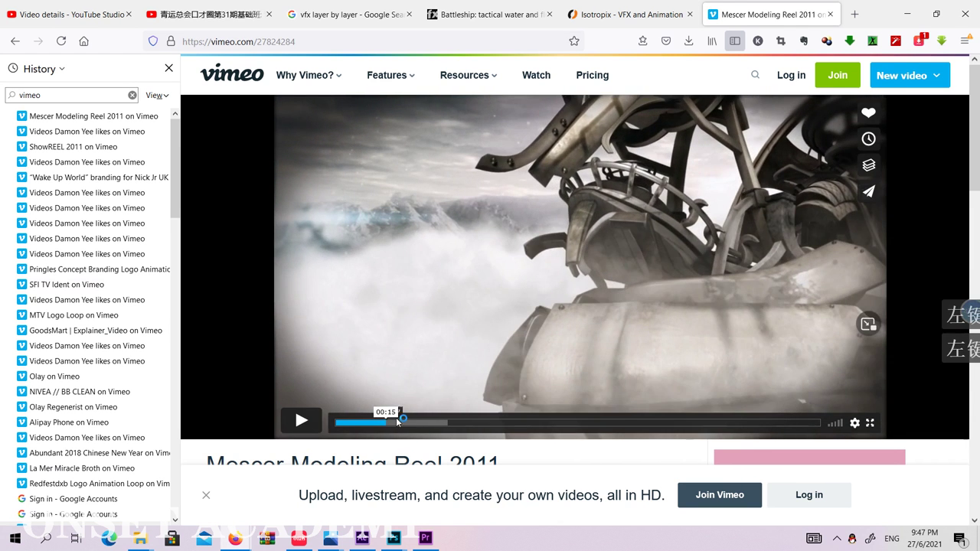
click(397, 422)
drag(366, 421, 325, 429)
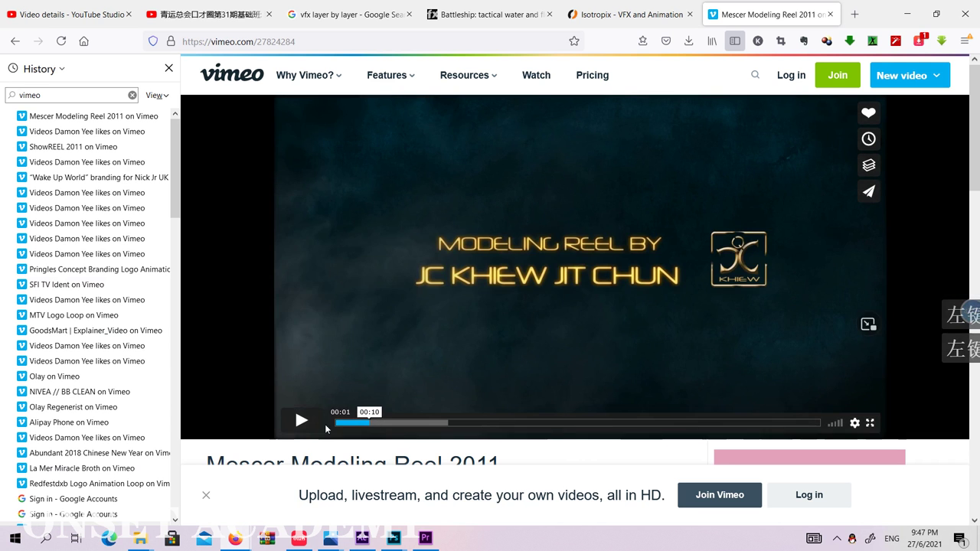
click(302, 421)
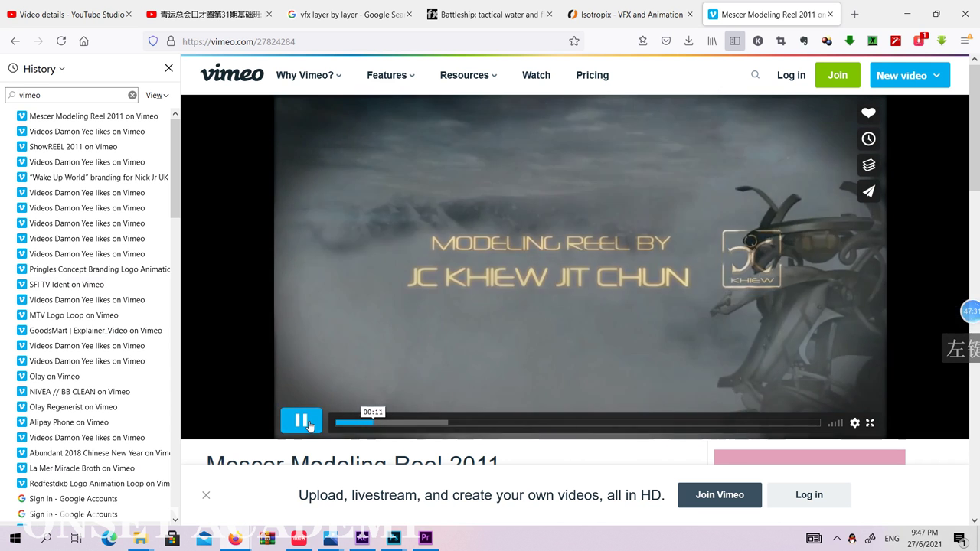
click(303, 421)
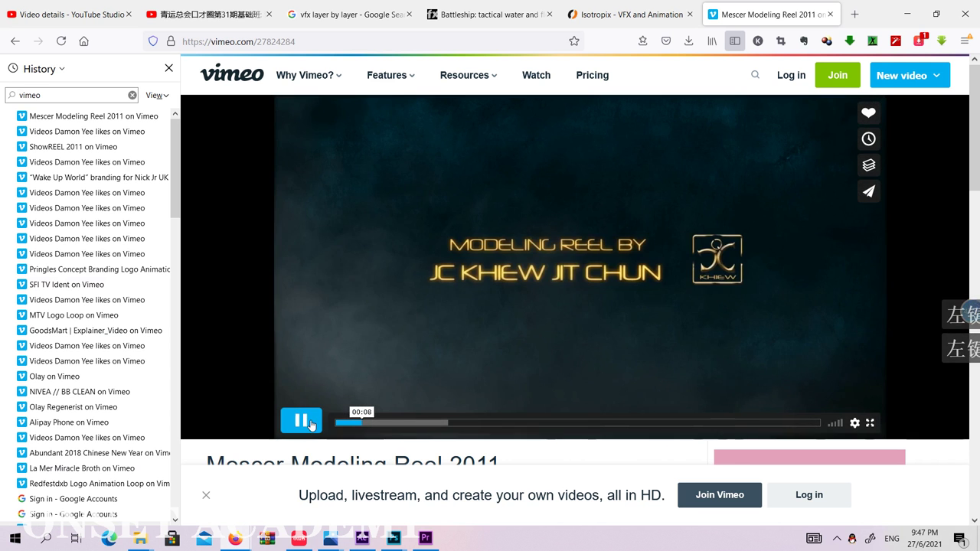
click(307, 423)
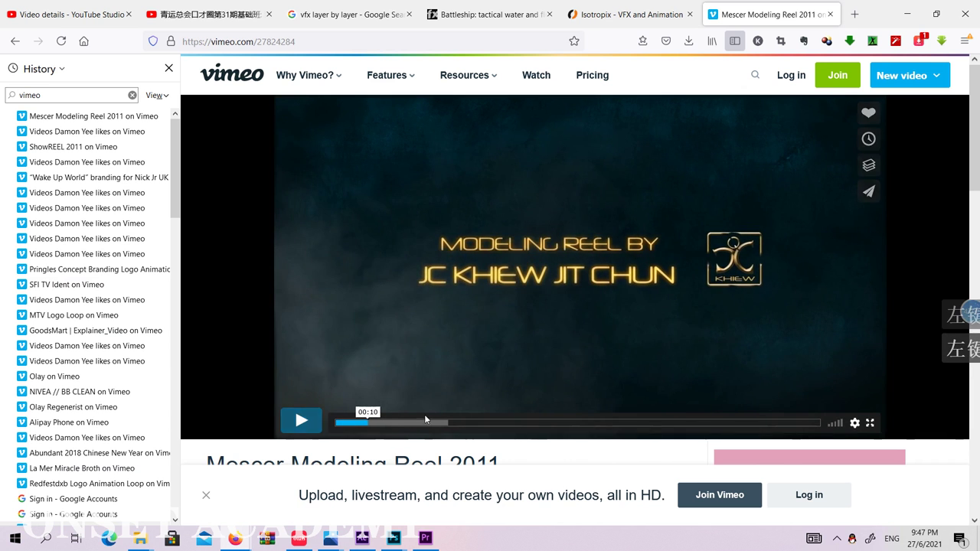
Skip the modeling reel ahead to 00:39 and return to page 225 of the liked videos
drag(382, 426, 469, 423)
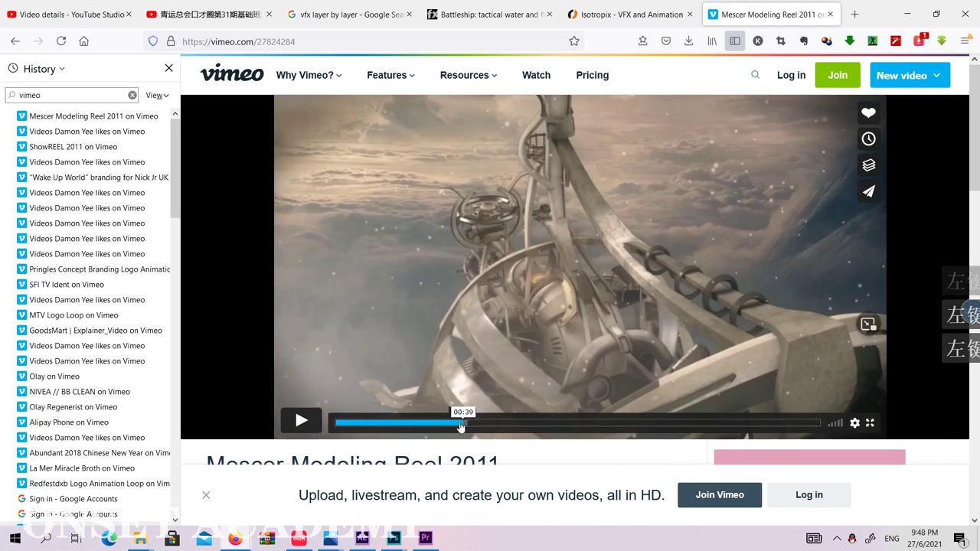
scroll(485, 371, down, 1)
scroll(485, 372, down, 15)
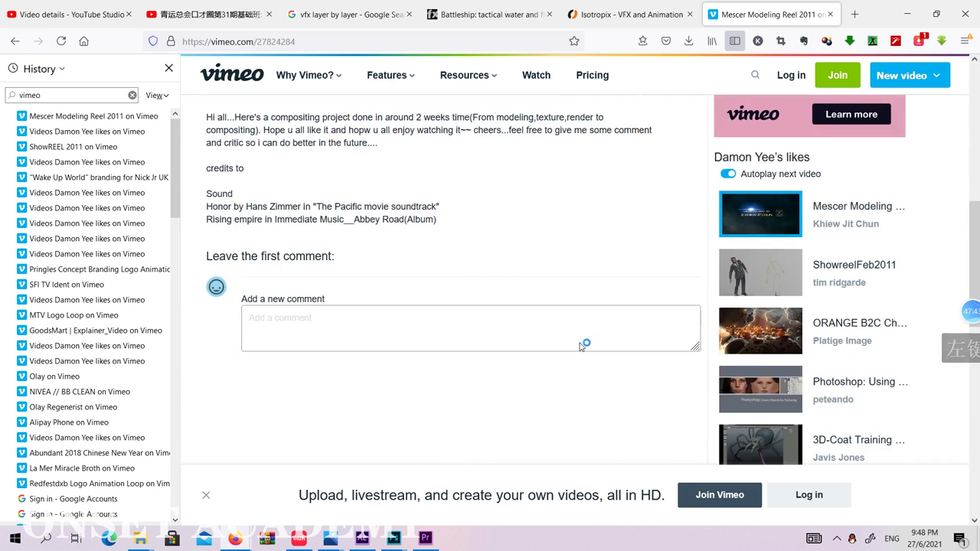
scroll(199, 198, up, 3)
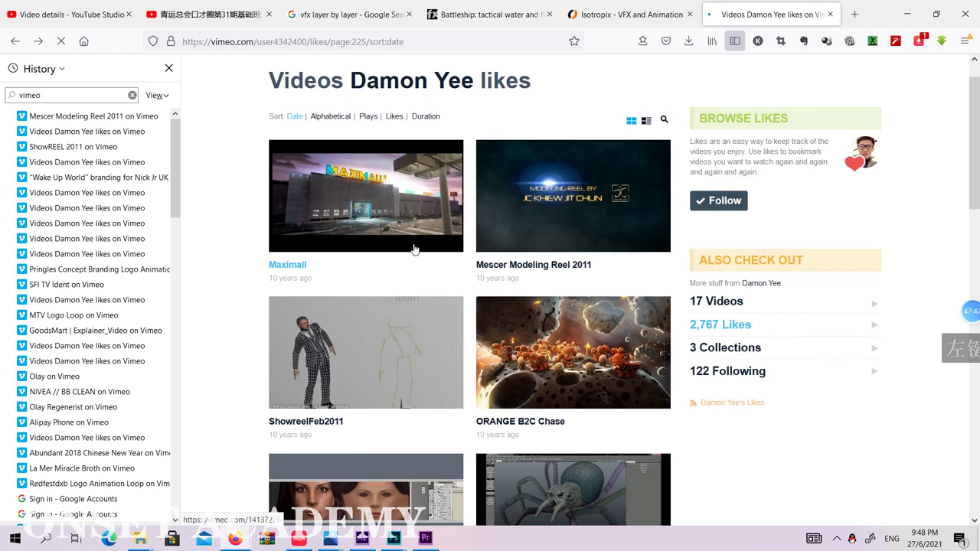
Browse the liked videos back through page 224 to page 223 and open Cheb Showreel 2009
scroll(414, 249, down, 6)
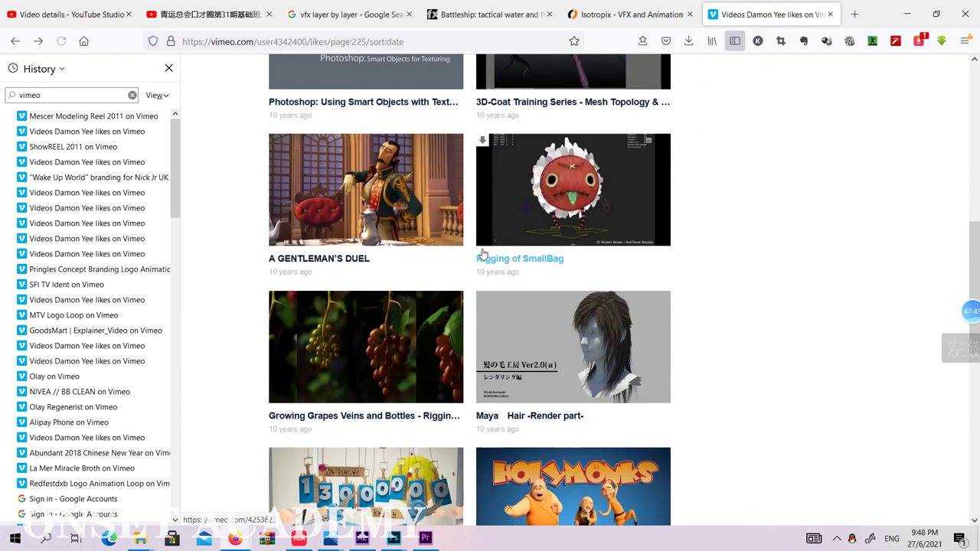
scroll(417, 304, down, 3)
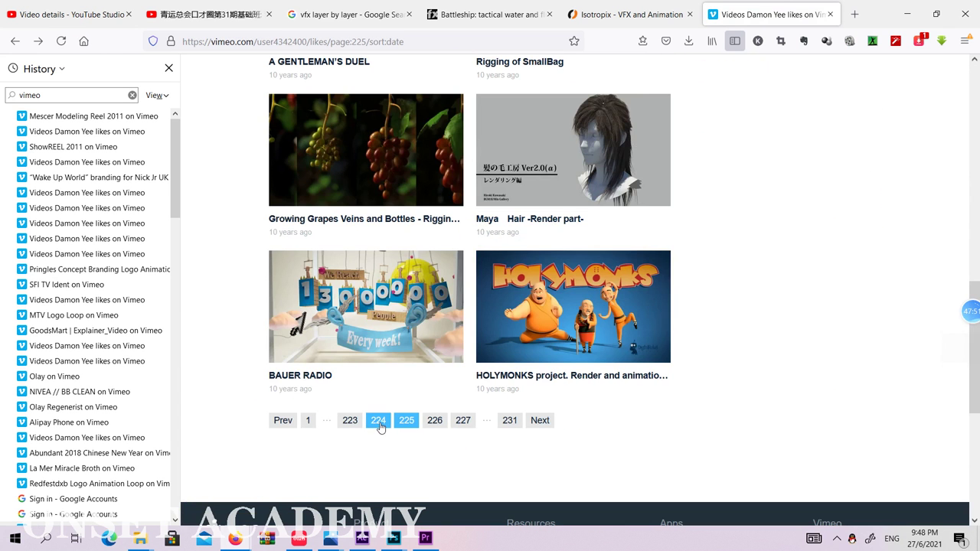
click(380, 423)
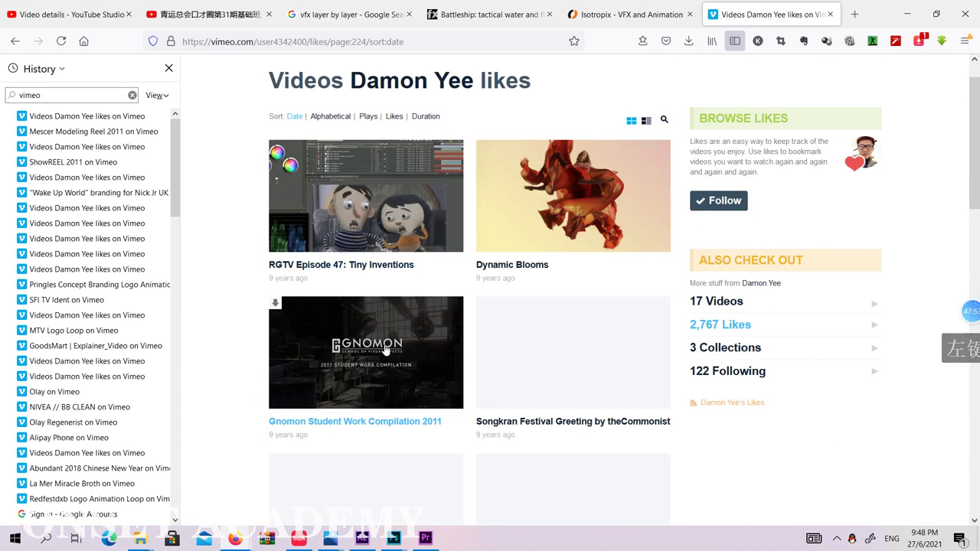
scroll(386, 342, down, 6)
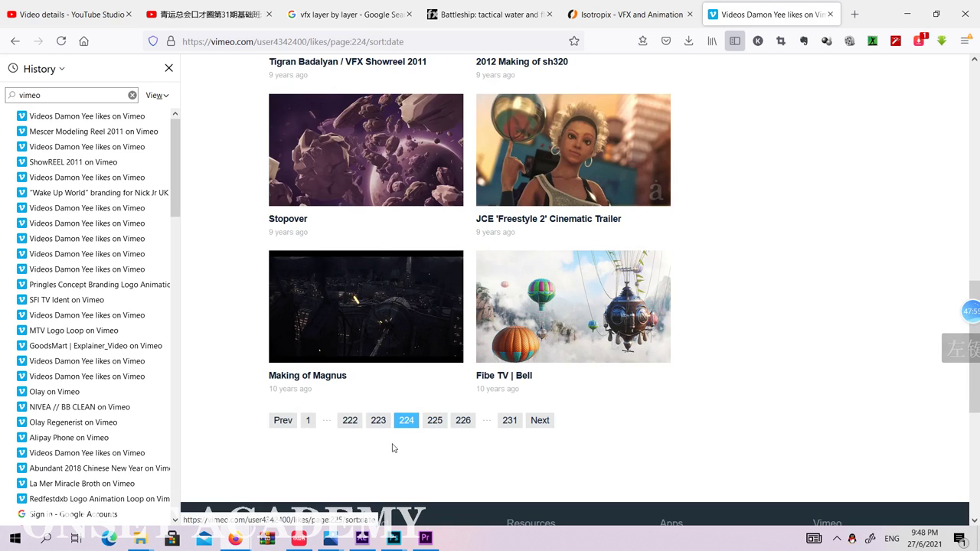
click(378, 421)
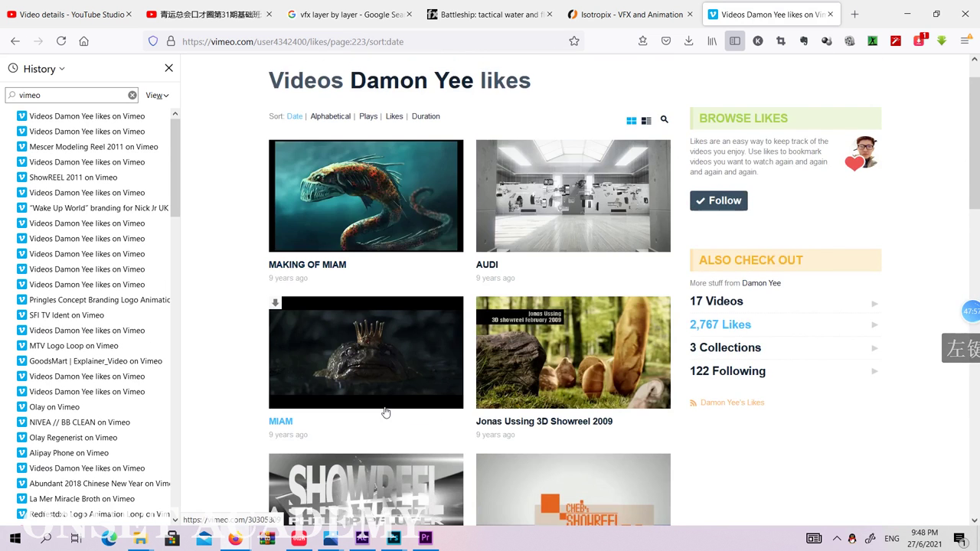
scroll(384, 414, down, 4)
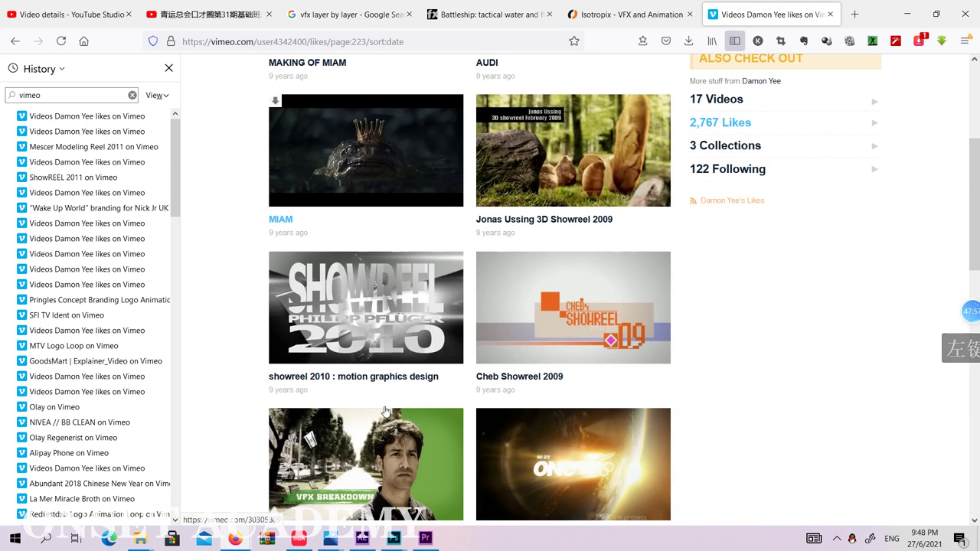
click(599, 306)
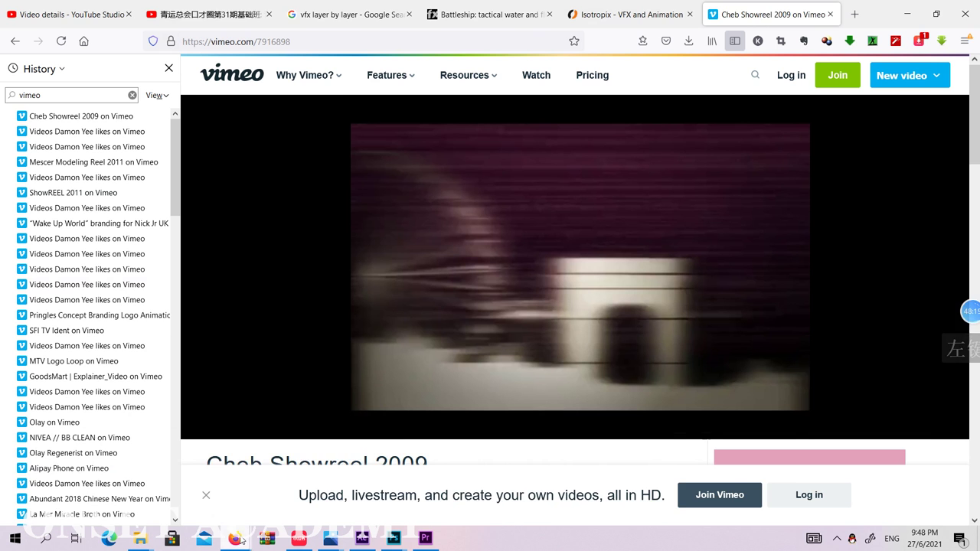
Switch to the other browser window and show the RISING SUN airbrush landscape painting video on YouTube
mouse_move(234, 538)
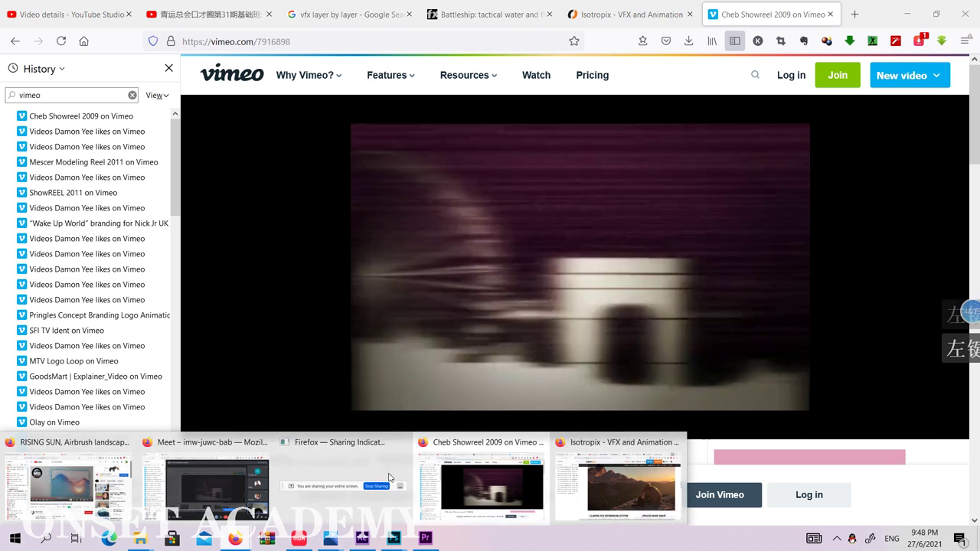
click(86, 447)
click(206, 14)
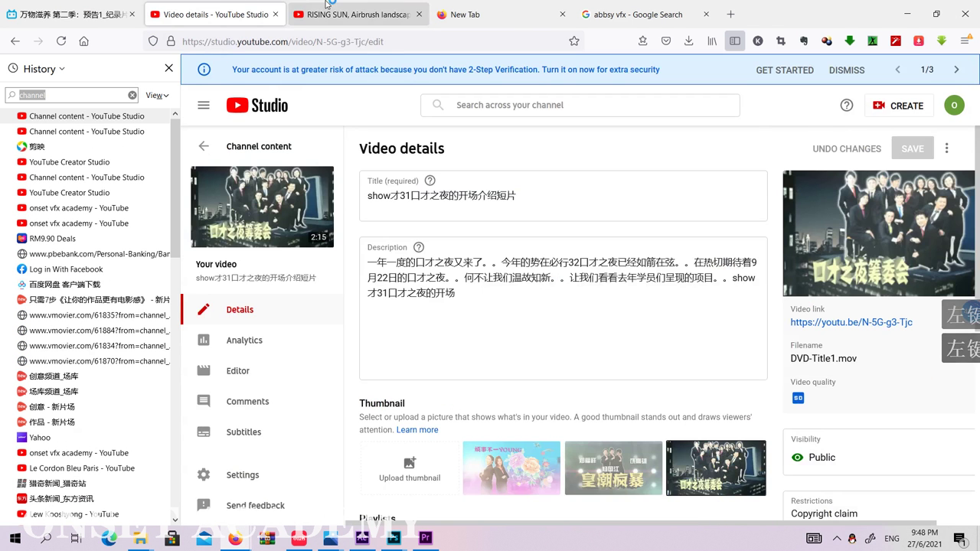
click(330, 14)
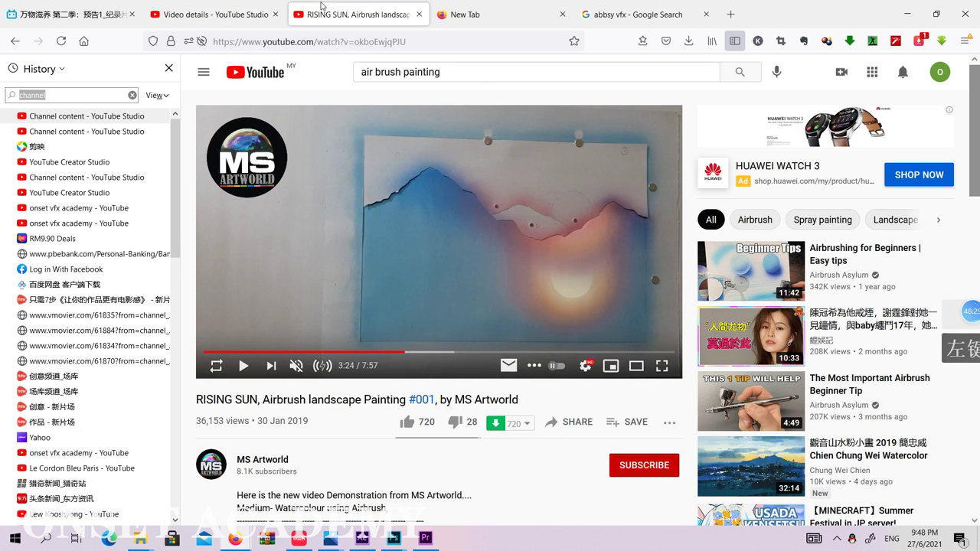
Return to the browser window with the showreel and show the 青运总会口才圈第31期基础班 video and its YouTube Studio details
click(219, 8)
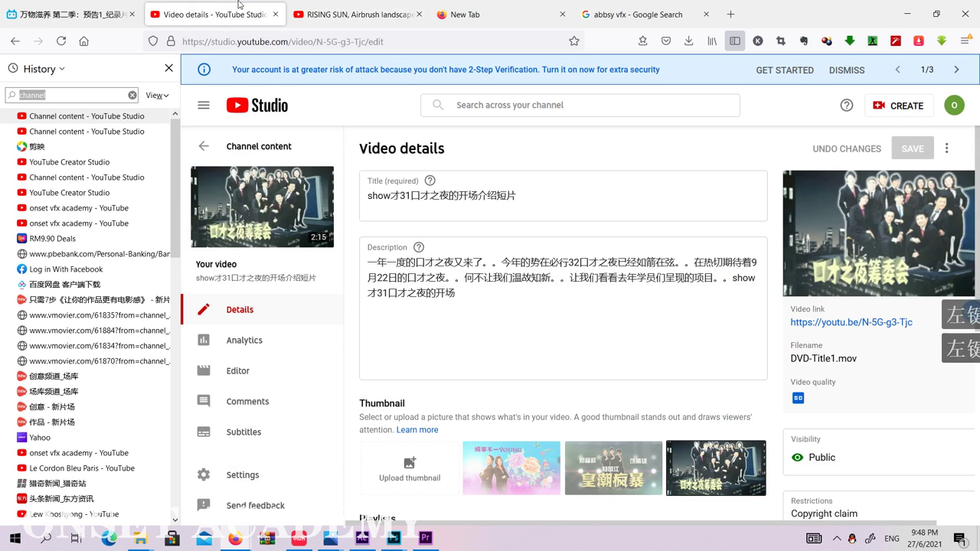
click(907, 14)
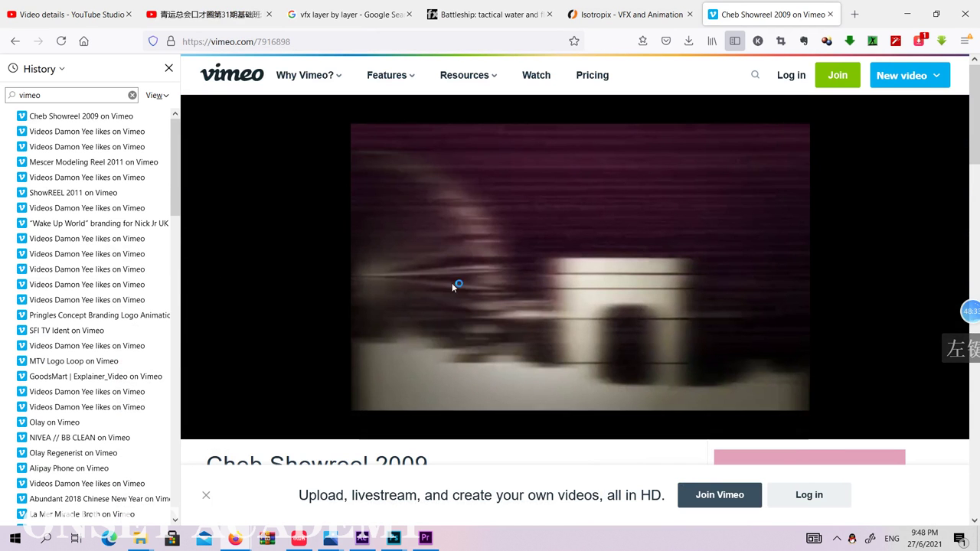
key(ctrl+2)
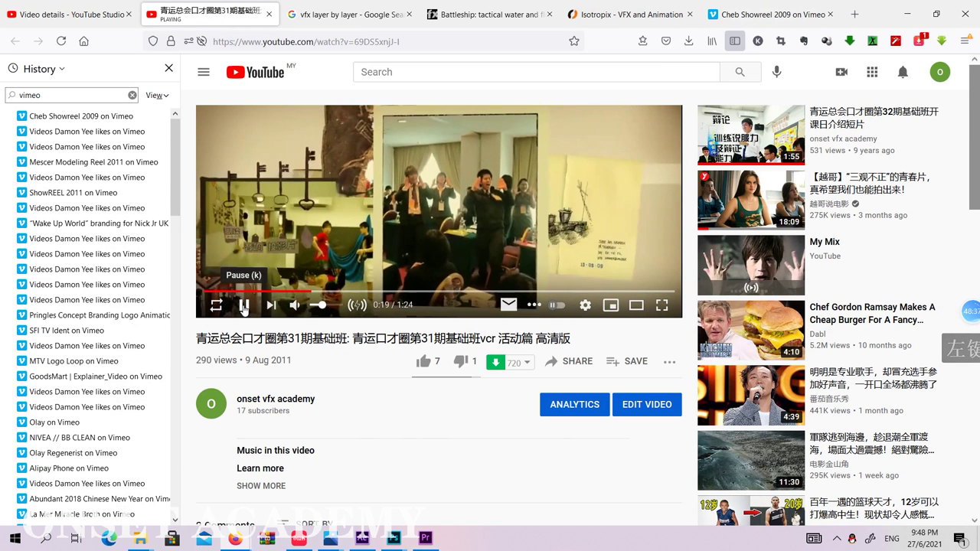
click(121, 15)
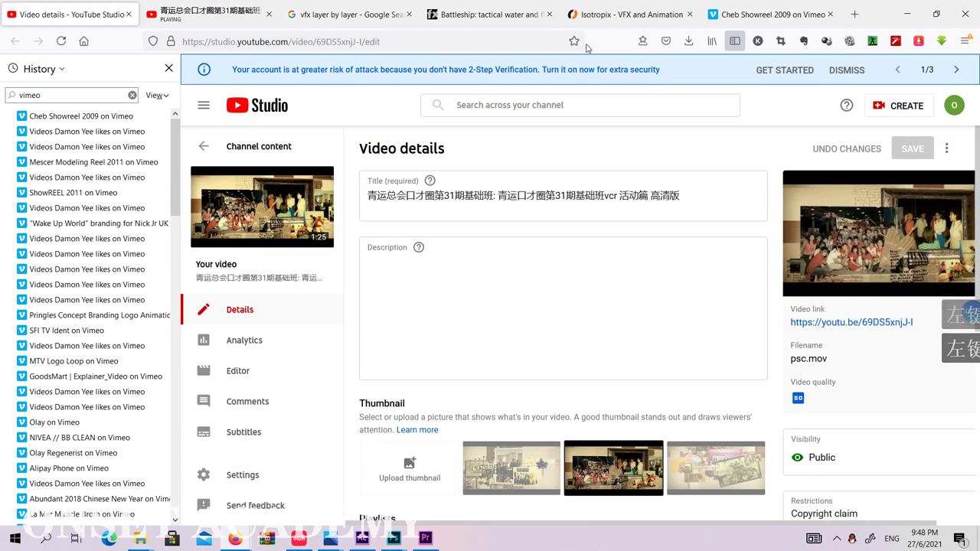
Play Cheb Showreel 2009 at its city silhouette scene, rewind to 00:06 and replay it to a pause at 00:08
click(716, 16)
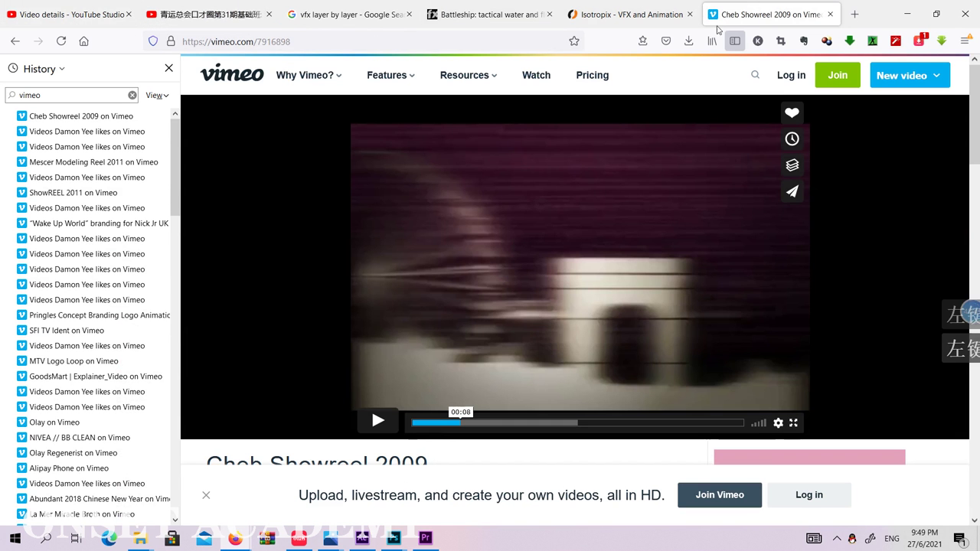
click(380, 426)
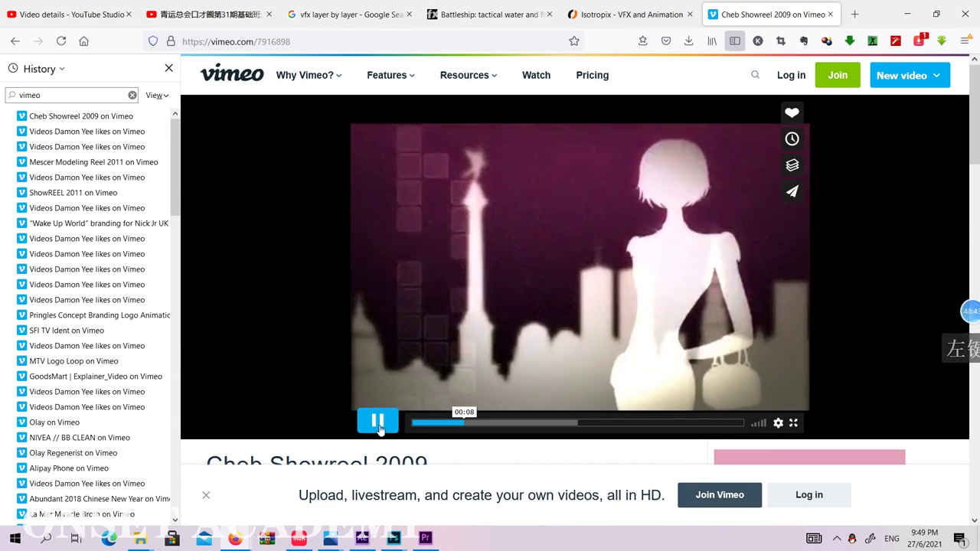
click(581, 343)
drag(471, 428, 450, 428)
click(371, 431)
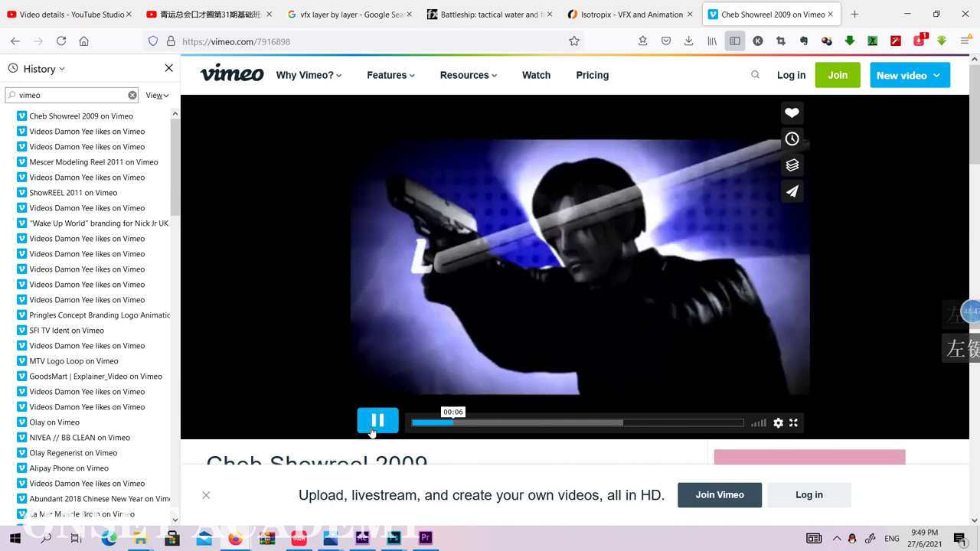
click(371, 431)
click(371, 431)
click(371, 431)
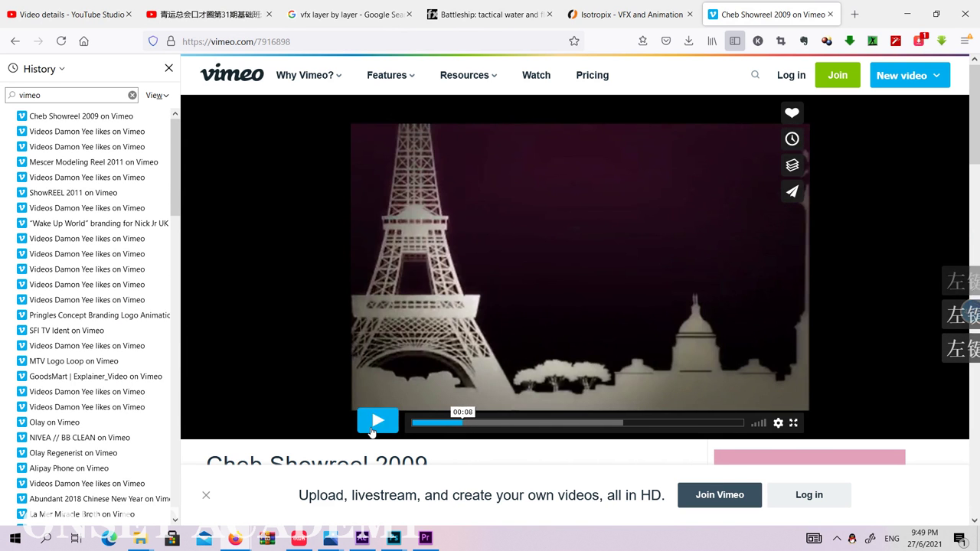
Rewind the showreel to about 00:07 and replay it to a pause at 00:10
click(456, 423)
click(386, 424)
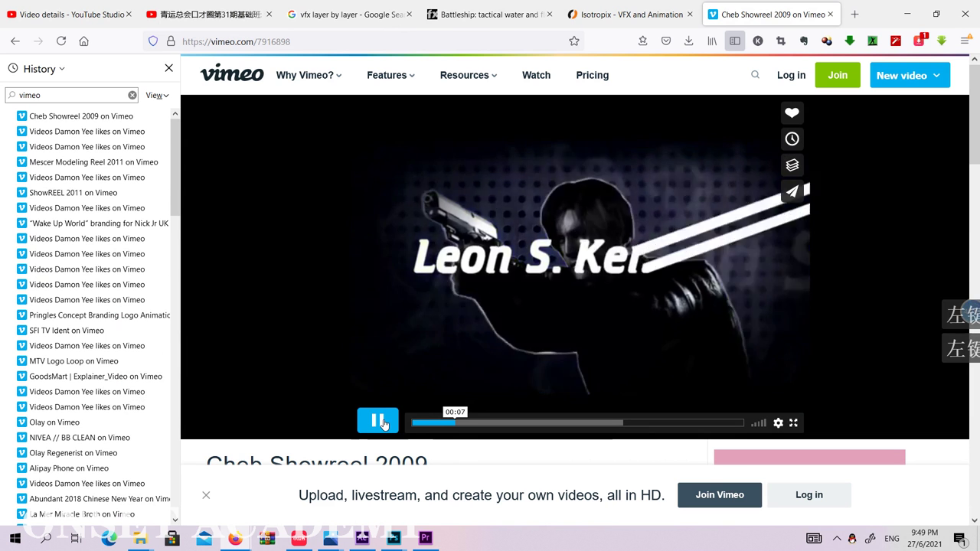
click(383, 425)
click(377, 422)
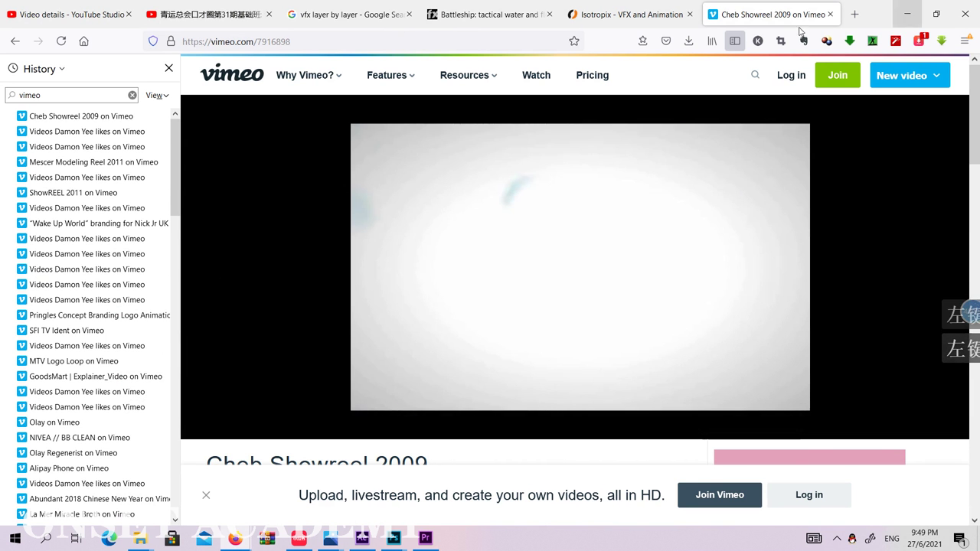
Play the 第31期基础班 video on to 0:26, open the 青运总会口才圈第32期基础班开课日介绍短片 video and play it to 0:42
click(184, 8)
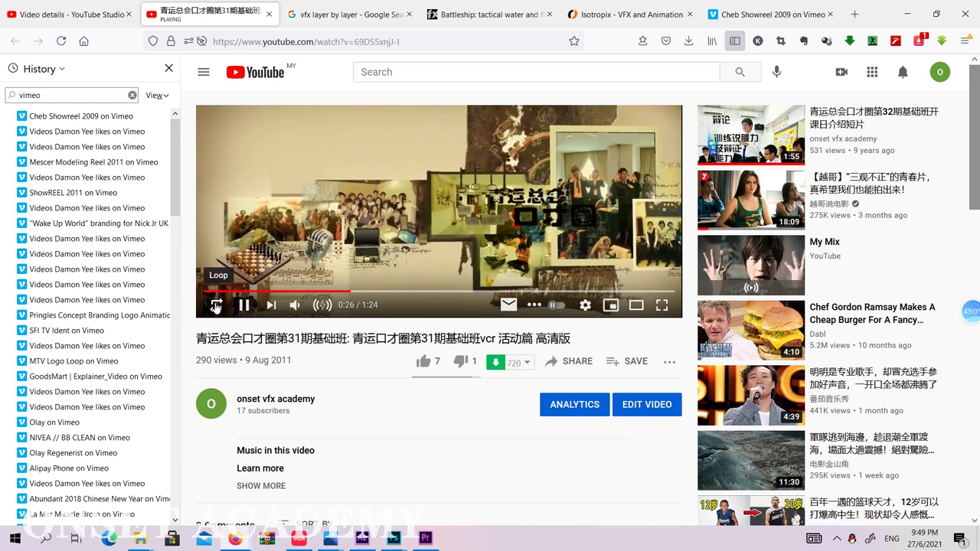
click(244, 305)
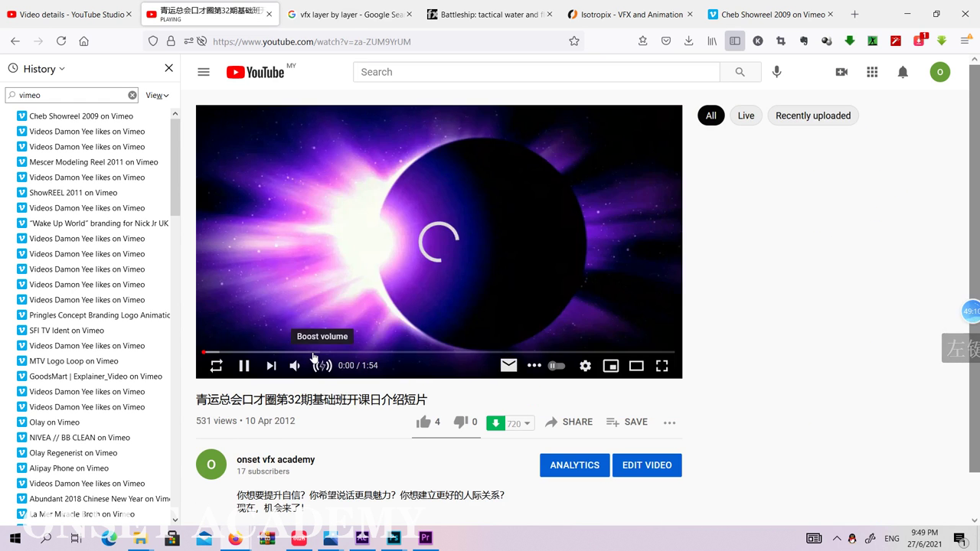
click(314, 353)
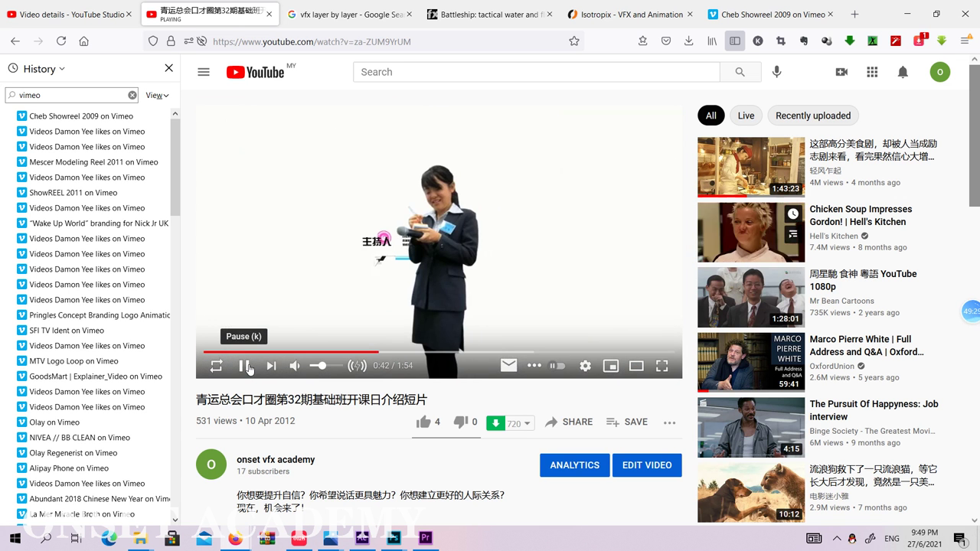
Go back to Cheb Showreel 2009 and replay the city silhouette scene from about 00:08 to 00:10
click(770, 14)
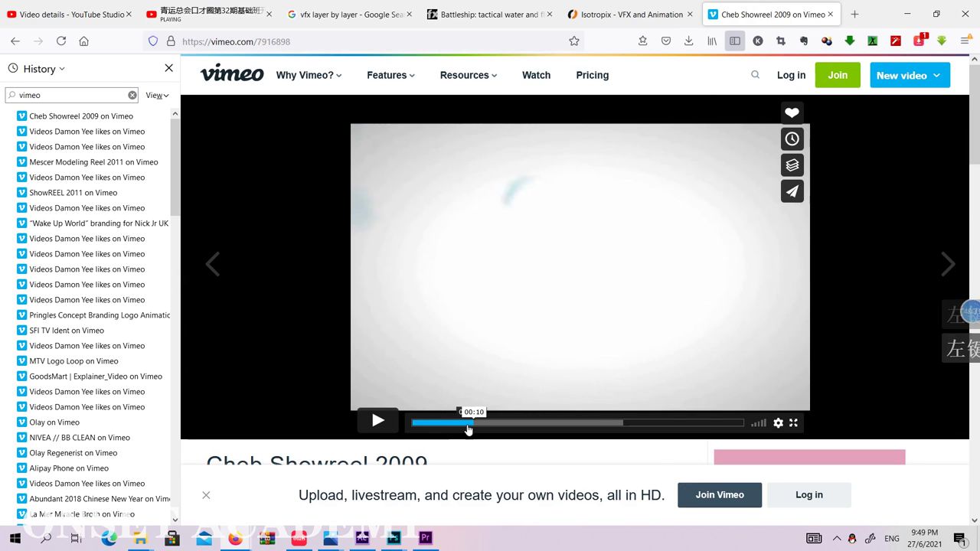
drag(468, 431, 461, 427)
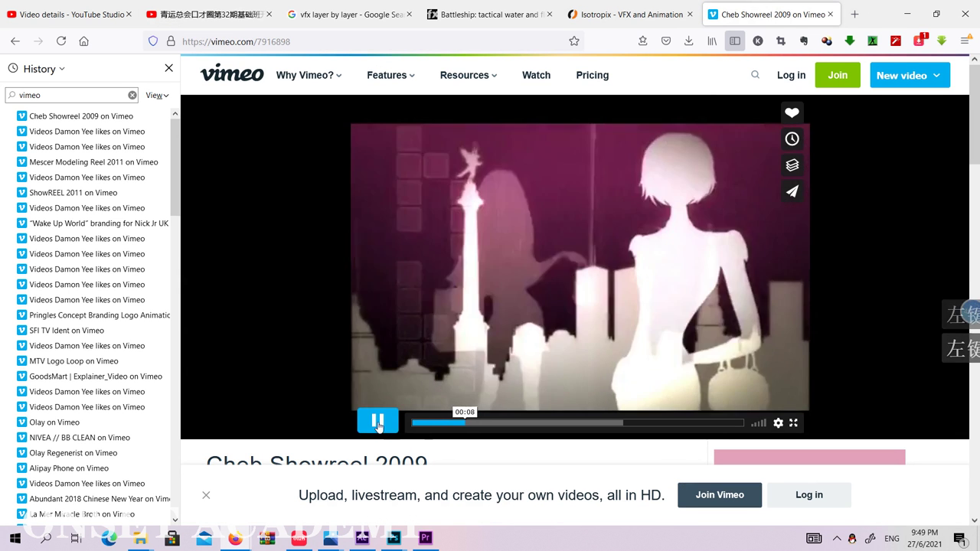
click(378, 424)
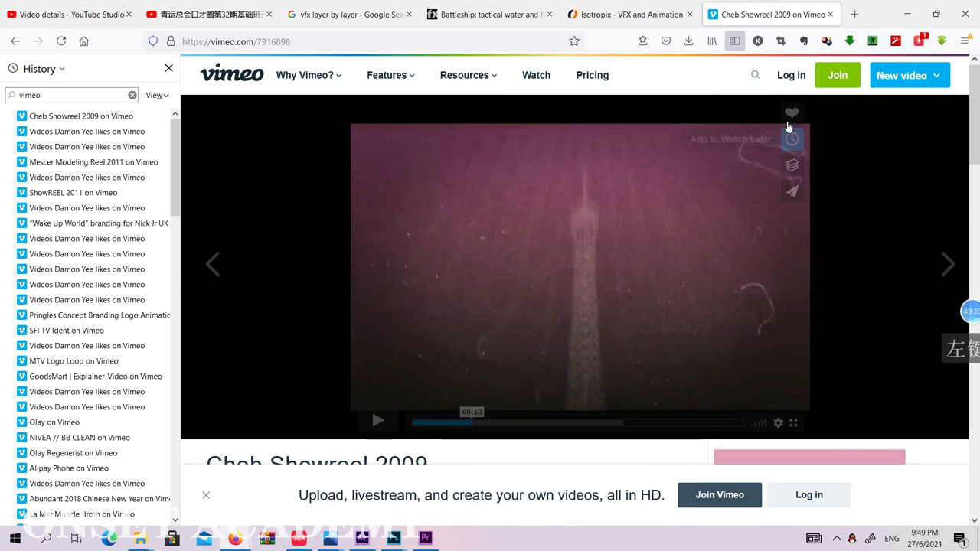
Return to the 第32期基础班 video, compare its 主持人 scenes around 0:38 to 0:43, and play it from 0:40 to 0:53
click(240, 6)
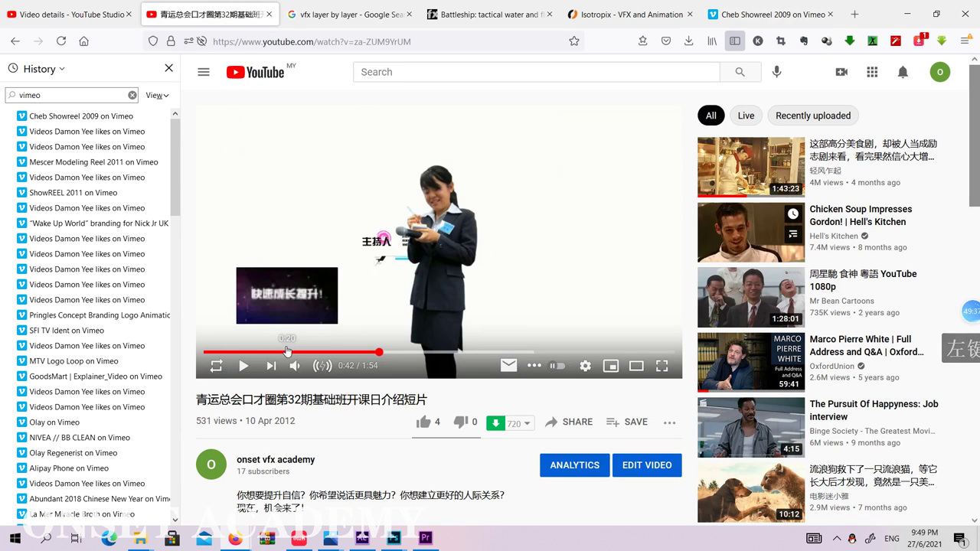
click(312, 351)
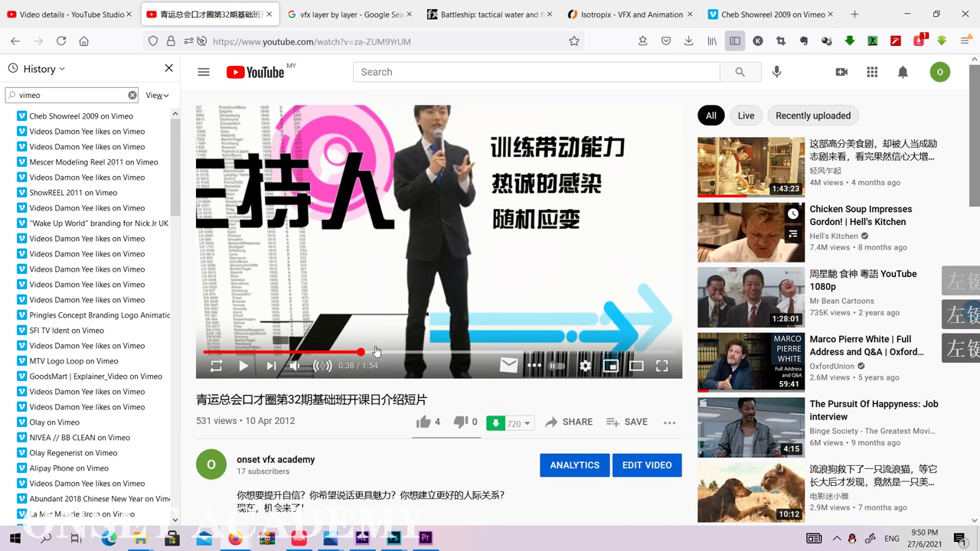
click(377, 352)
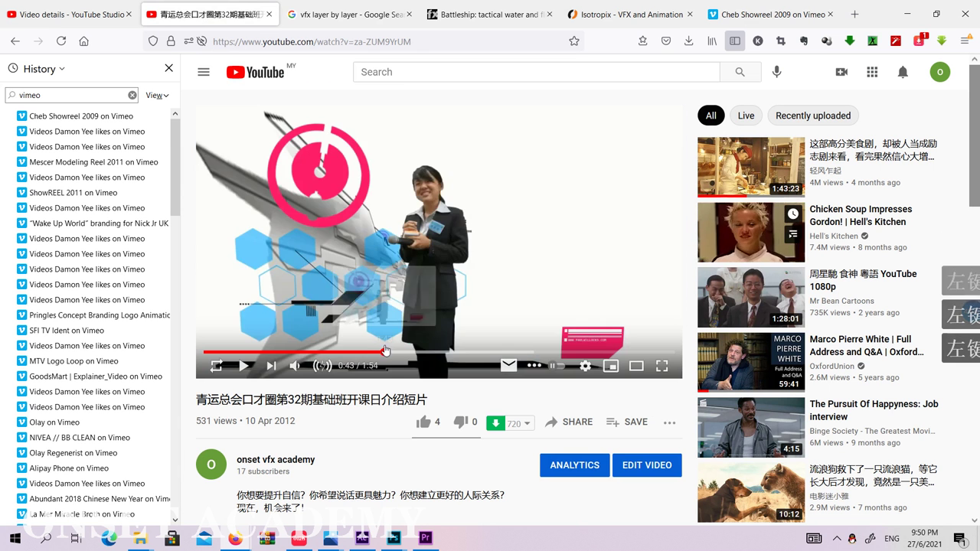
click(373, 353)
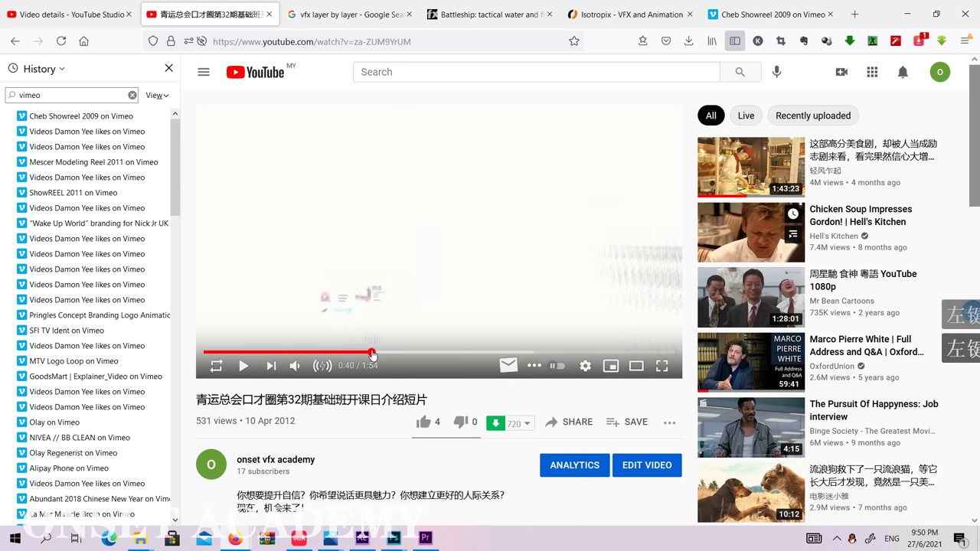
click(244, 366)
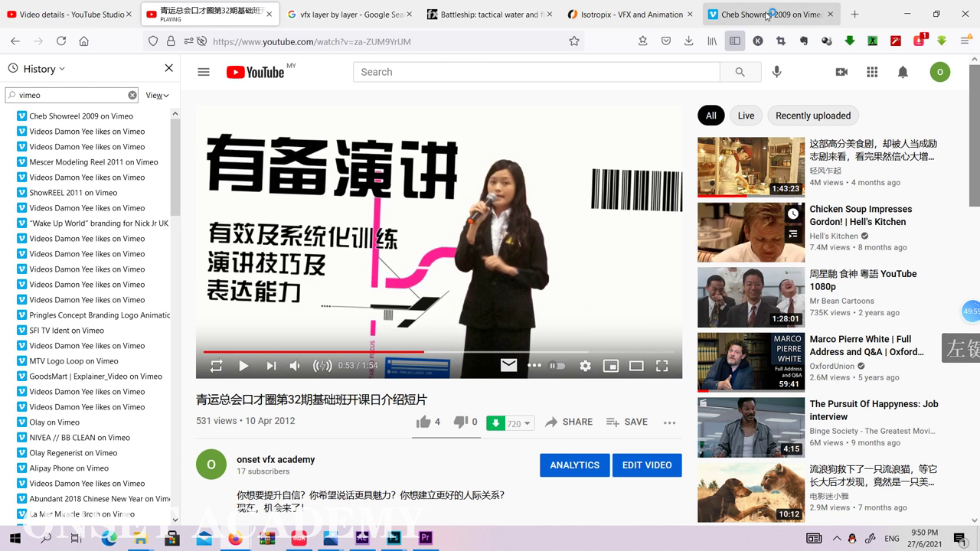
Play Cheb Showreel 2009 on to a pause at 00:14
click(770, 14)
click(383, 420)
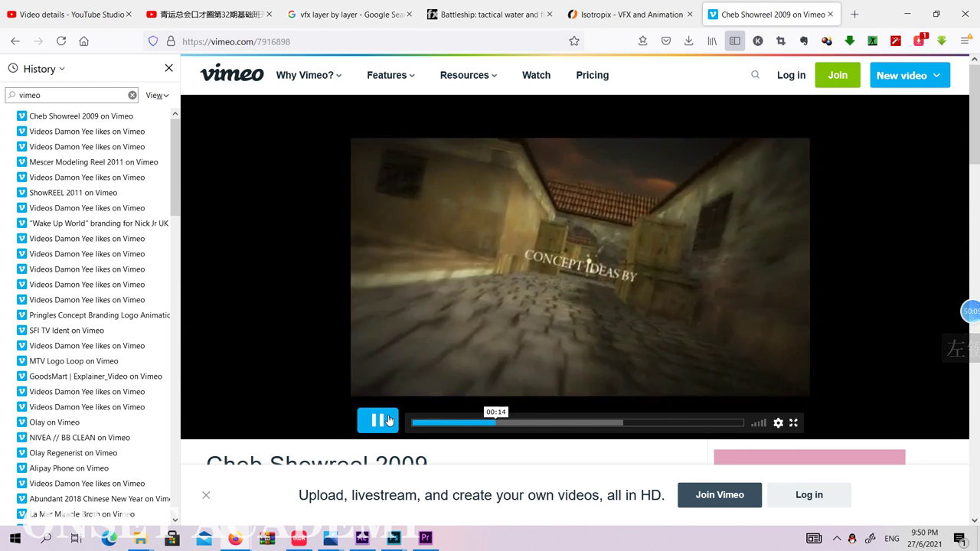
click(389, 421)
Switch to After Effects, keep the playhead at 0:00:00:00 and collapse the poster layer's properties
click(907, 14)
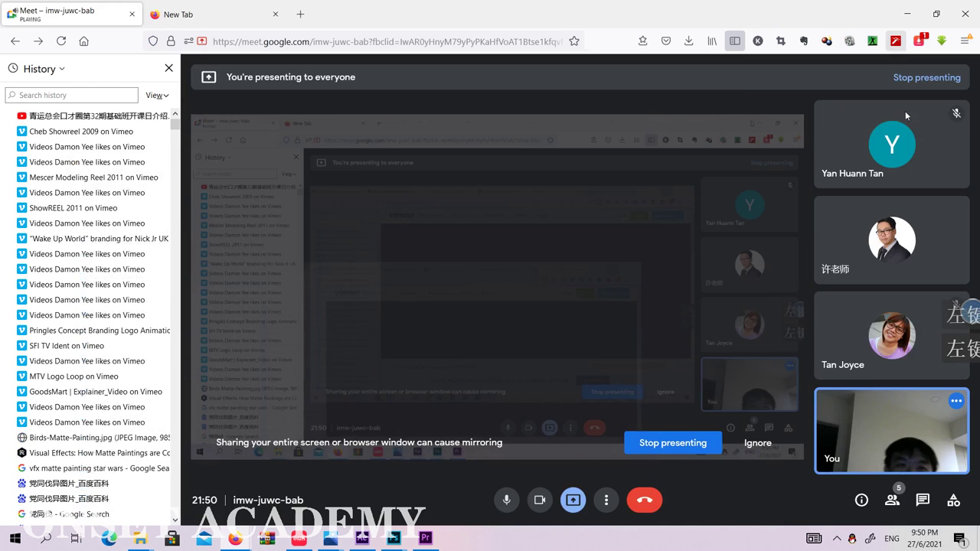
click(907, 14)
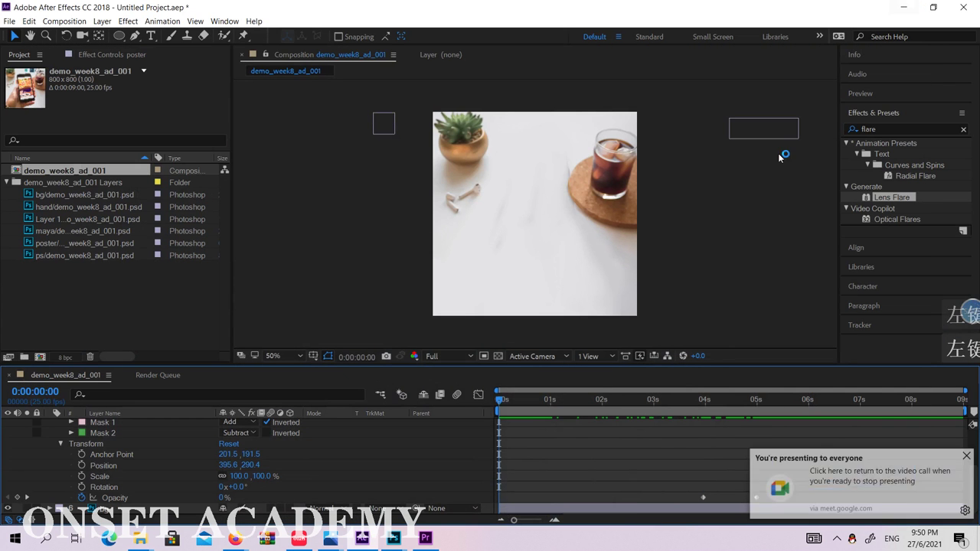
drag(504, 398, 396, 415)
scroll(111, 457, up, 3)
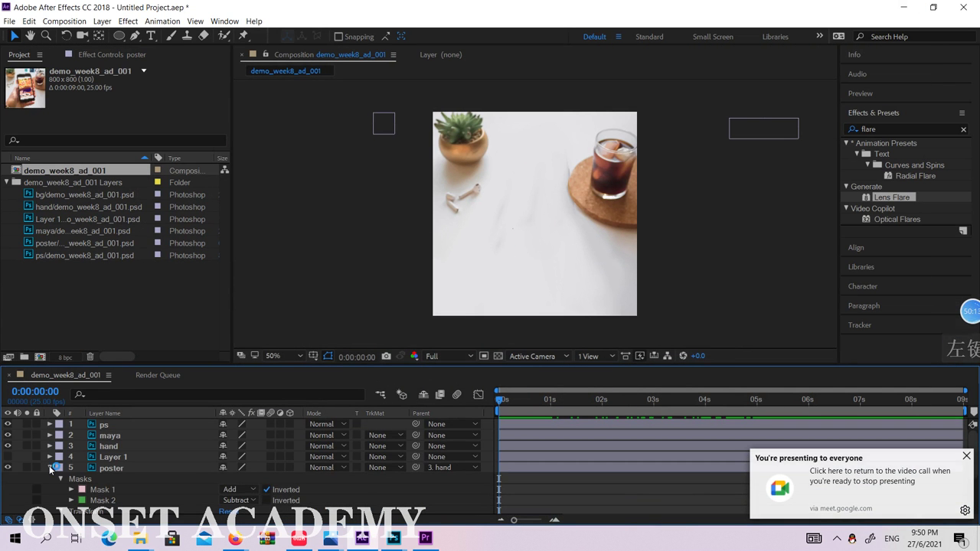
click(51, 468)
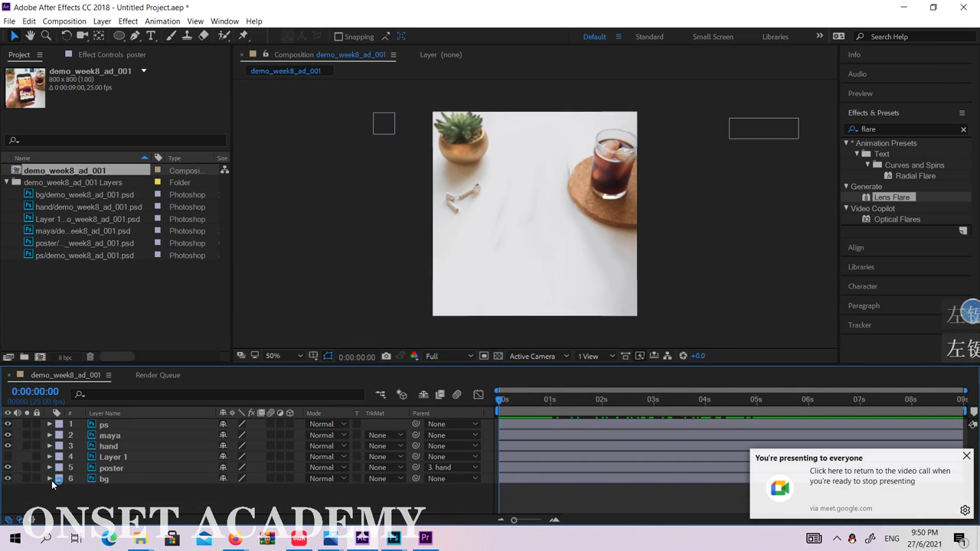
Make the ps, maya, hand, poster and bg layers 3D layers
click(290, 425)
click(291, 435)
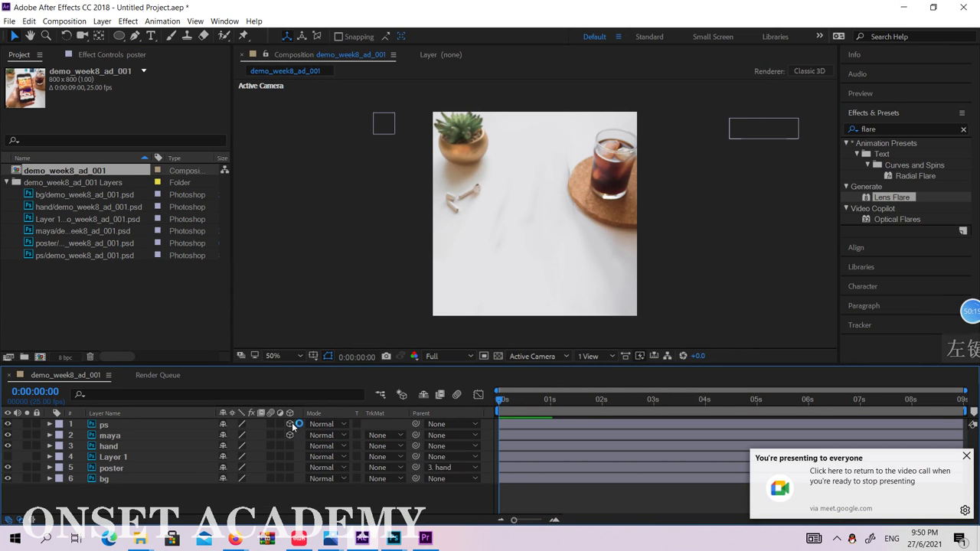
click(290, 446)
click(290, 467)
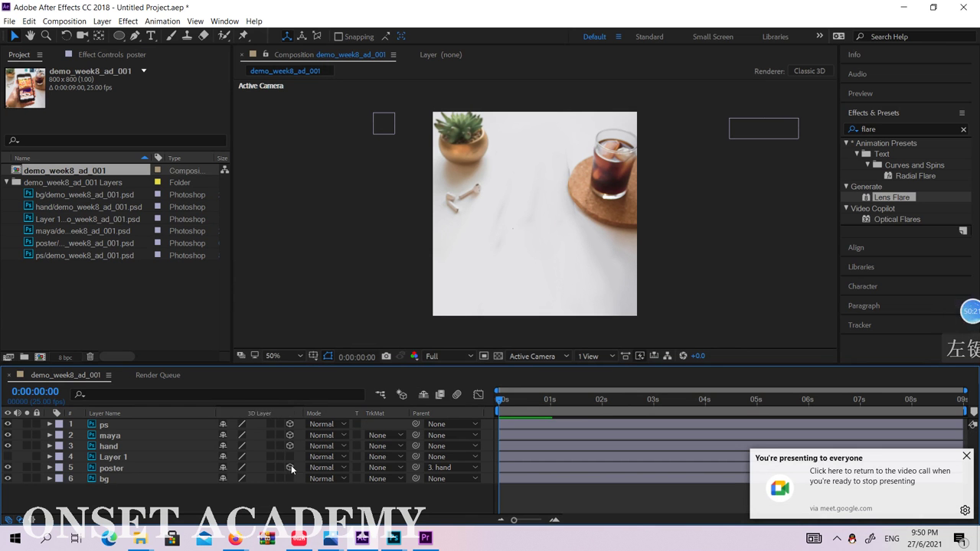
click(290, 479)
Go to 0:00:06:14 and add a two-node camera layer named Camera 1 with the default settings
drag(625, 400, 838, 391)
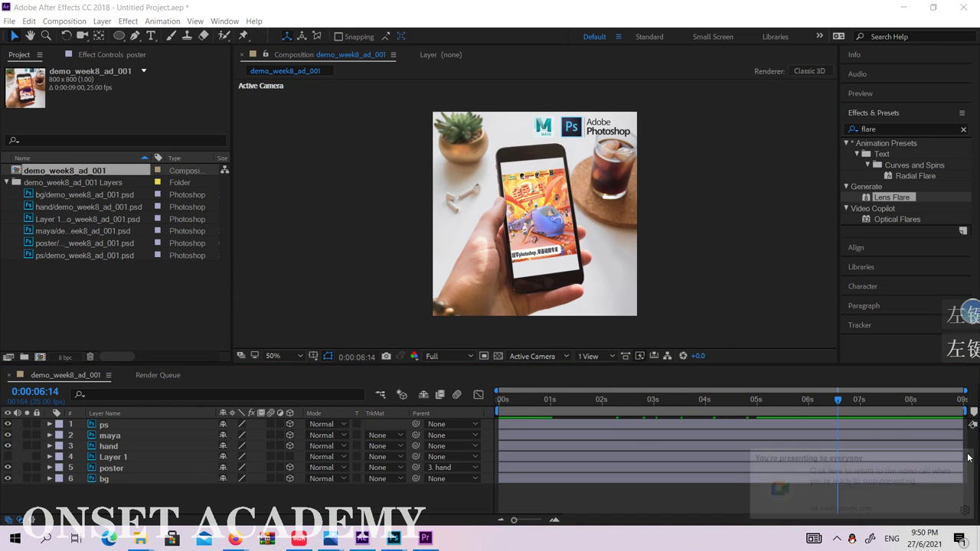
click(128, 21)
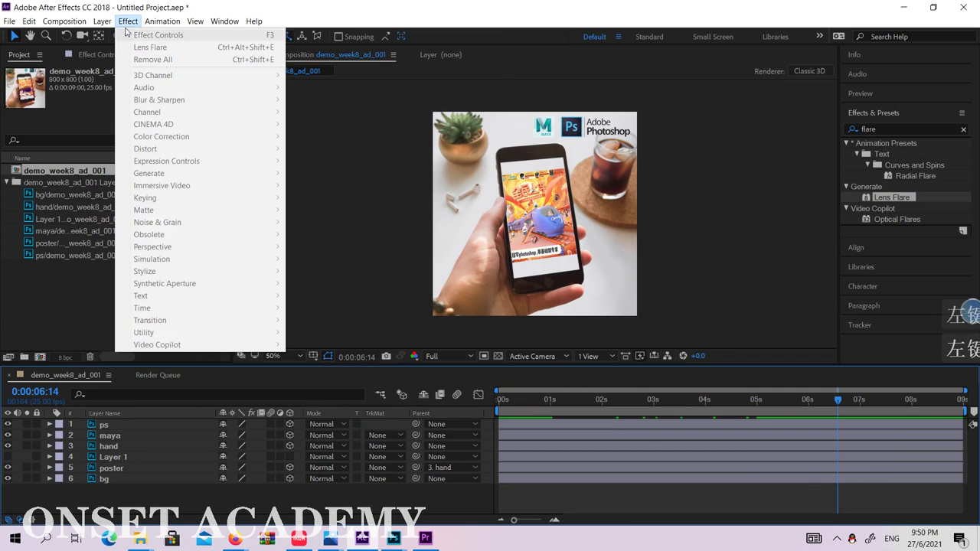
mouse_move(104, 23)
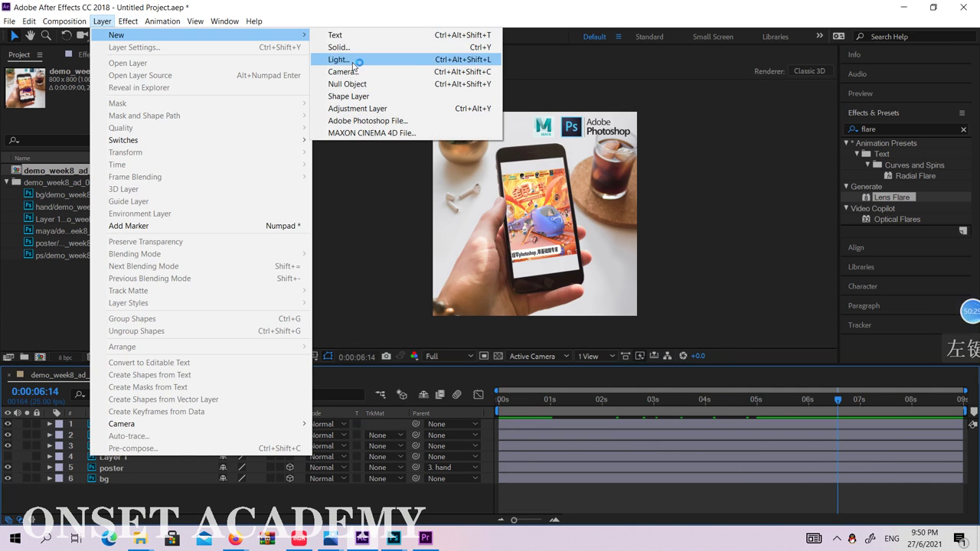
click(349, 74)
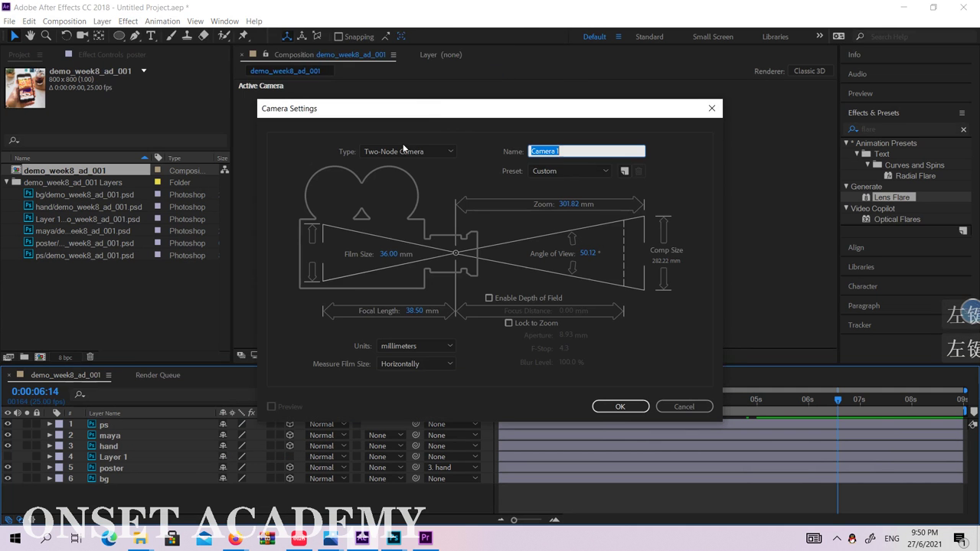
click(615, 407)
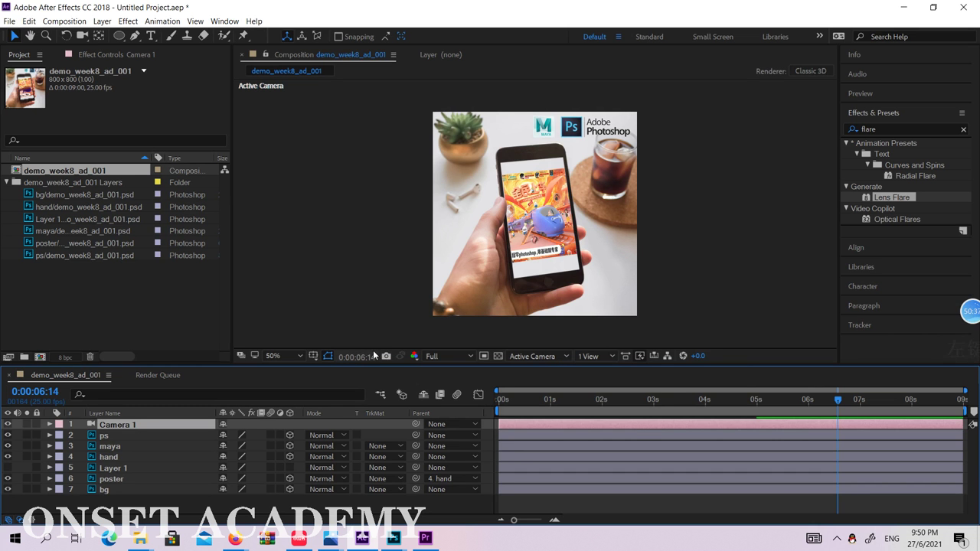
Preview the composition at 100% and 25% magnification, return it to 50%, and check the available resolution options
click(300, 355)
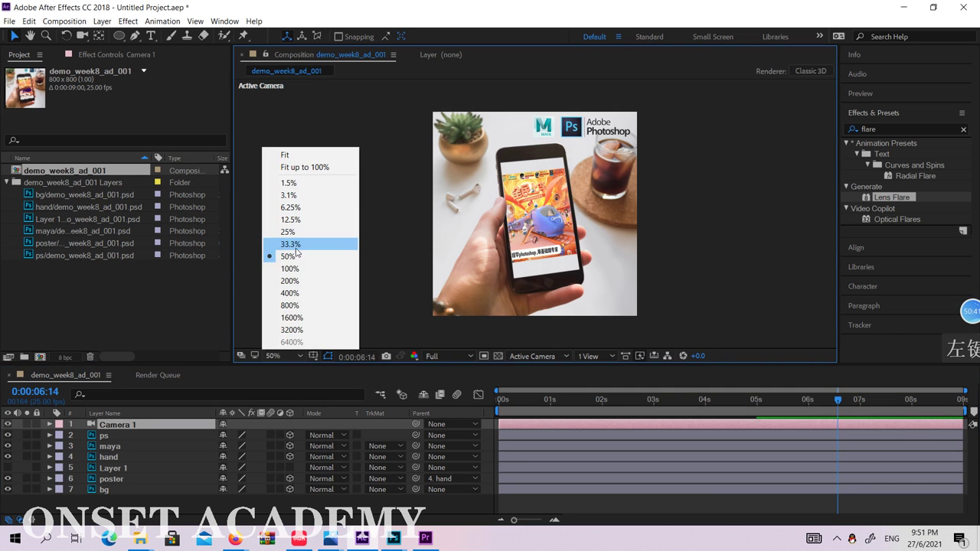
click(296, 268)
click(290, 356)
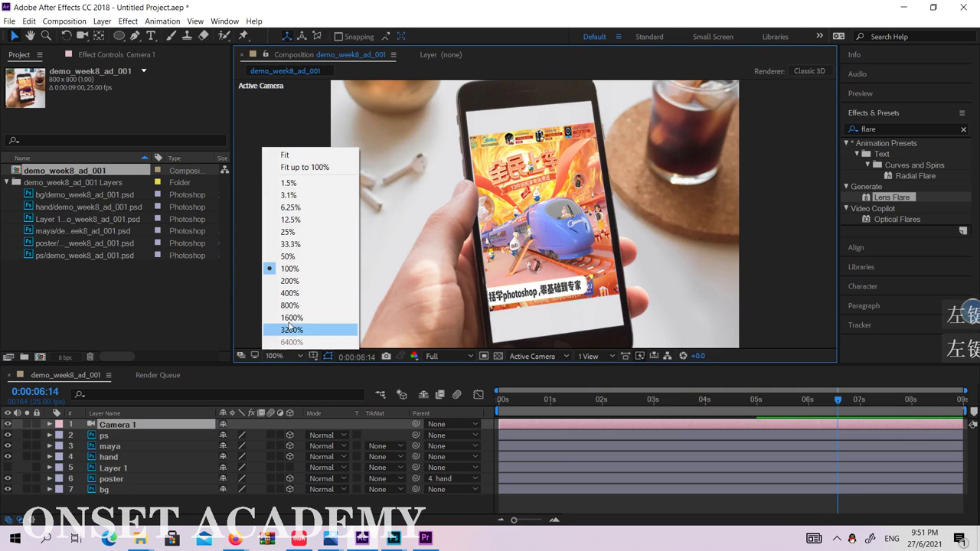
click(279, 239)
click(299, 357)
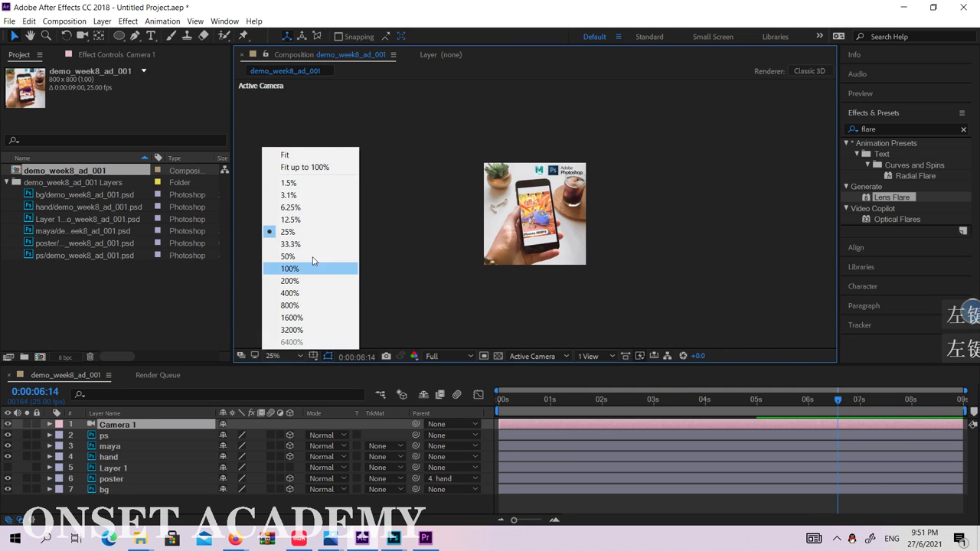
click(306, 258)
click(469, 357)
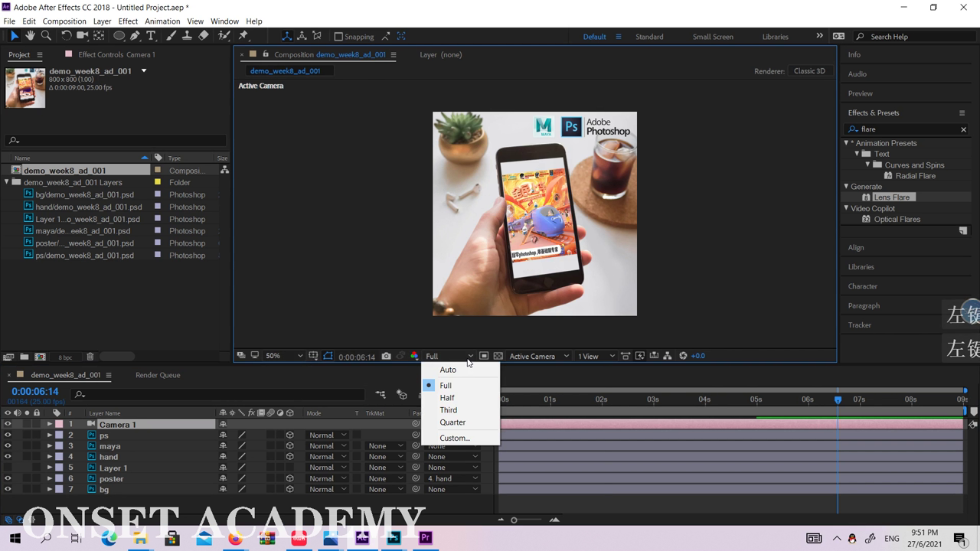
click(348, 304)
Show the composition in the 2 Views - Horizontal layout and return to 1 View
click(540, 357)
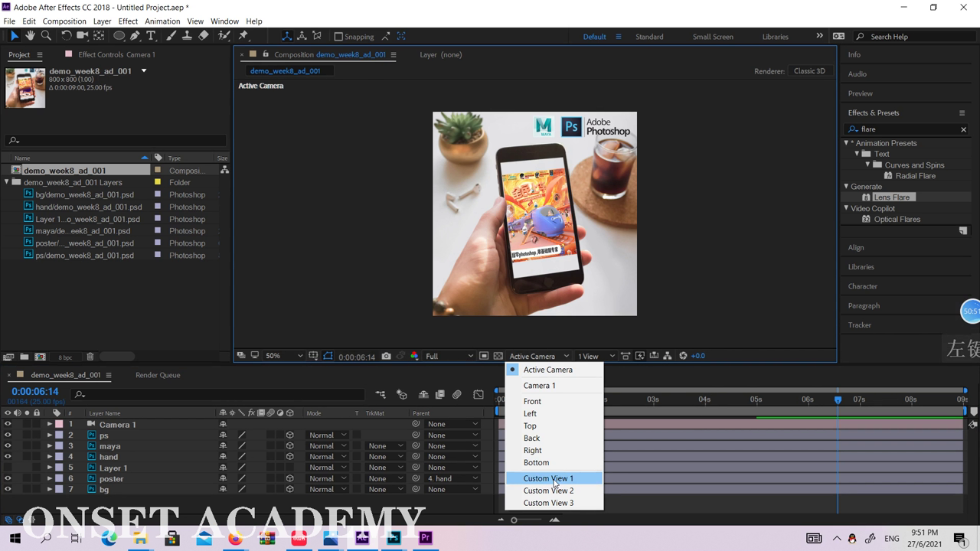
click(605, 358)
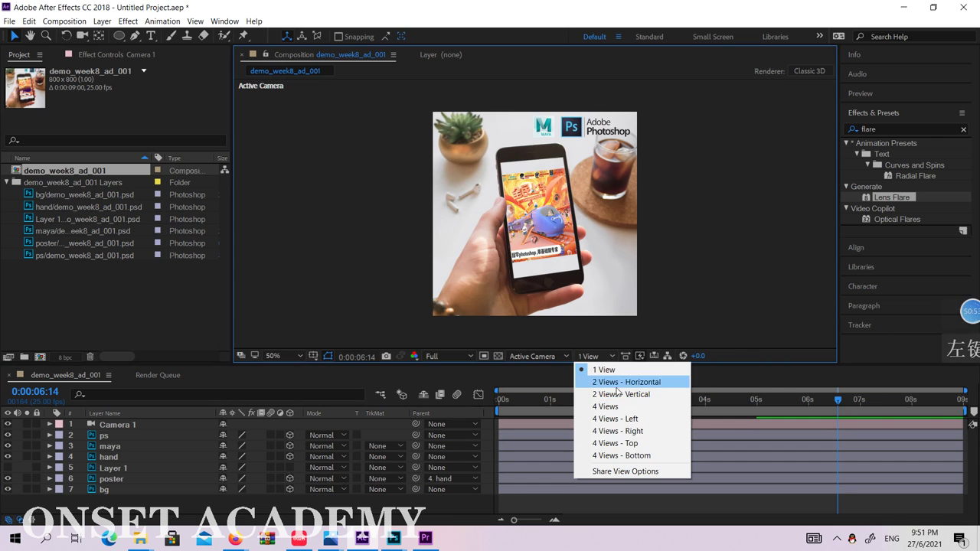
click(624, 382)
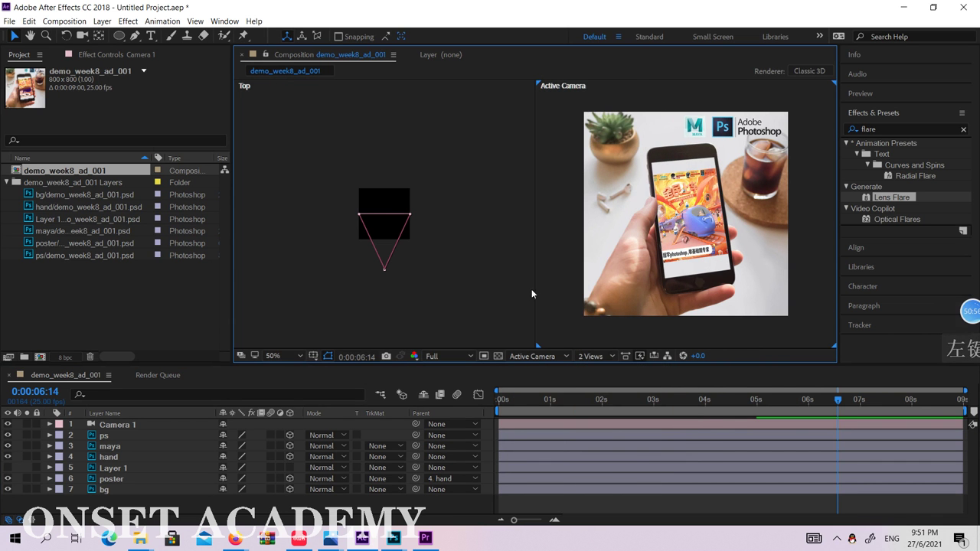
click(594, 356)
click(604, 371)
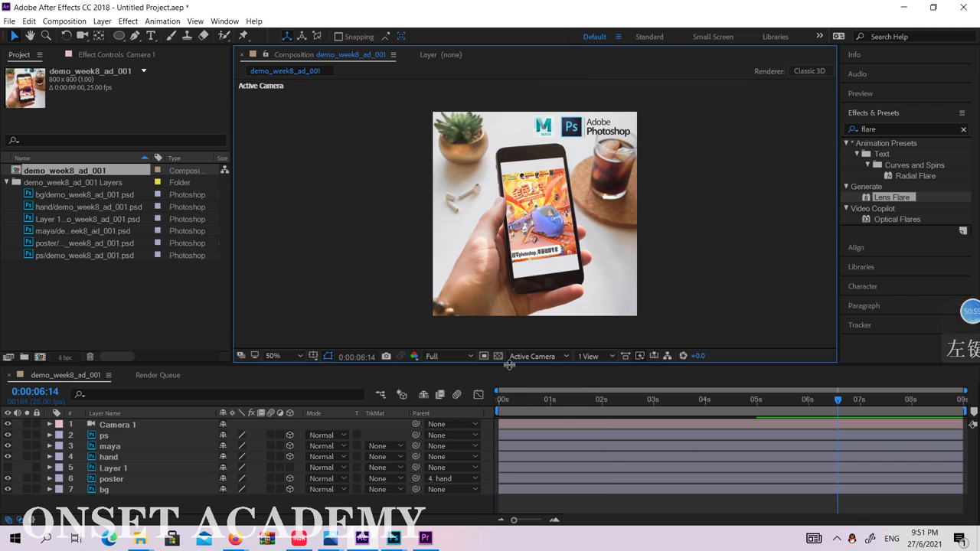
In Custom View 1, pull Camera 1 back from the artwork along its Z axis to a Z position of about -1079
click(542, 357)
click(558, 479)
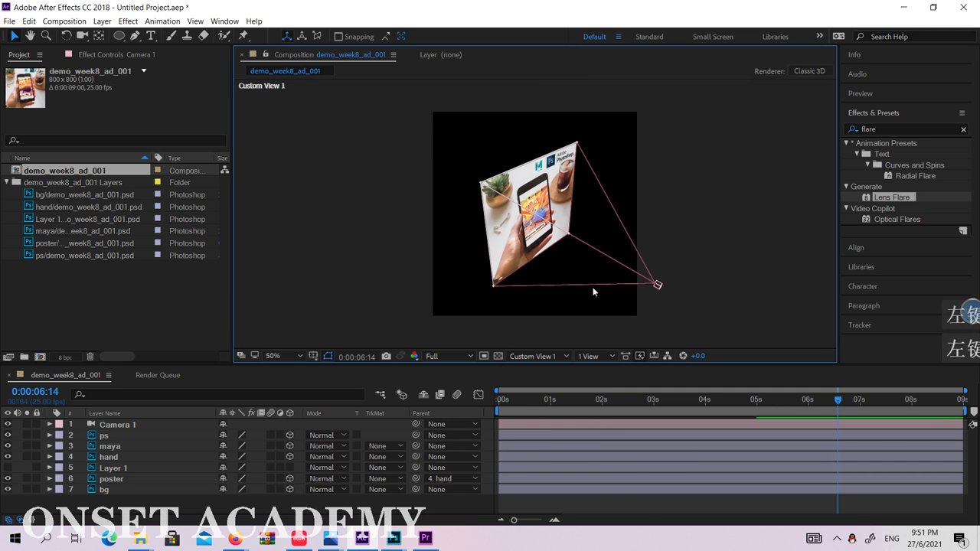
click(658, 286)
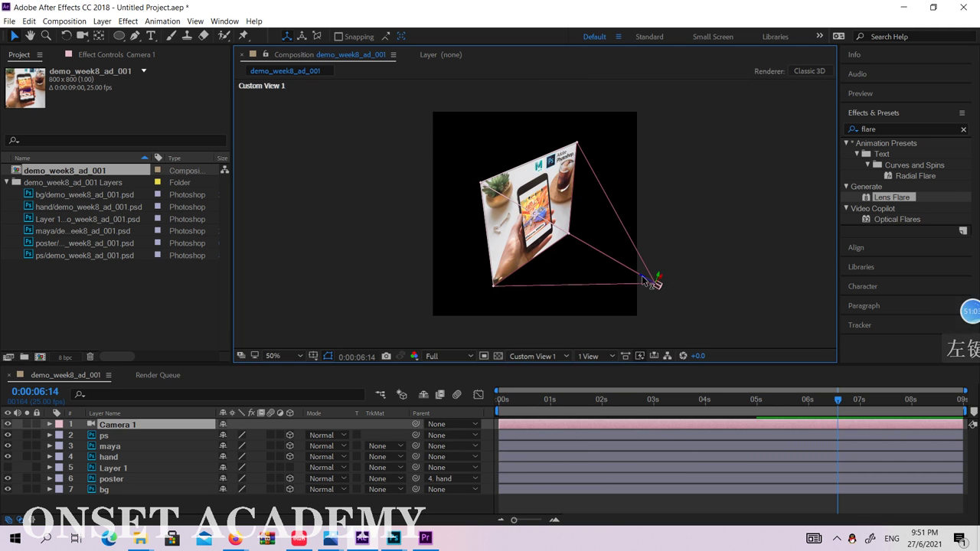
drag(642, 276, 703, 311)
Look at the composition through Camera 1 and move the playhead to 0:00:05:00
click(548, 356)
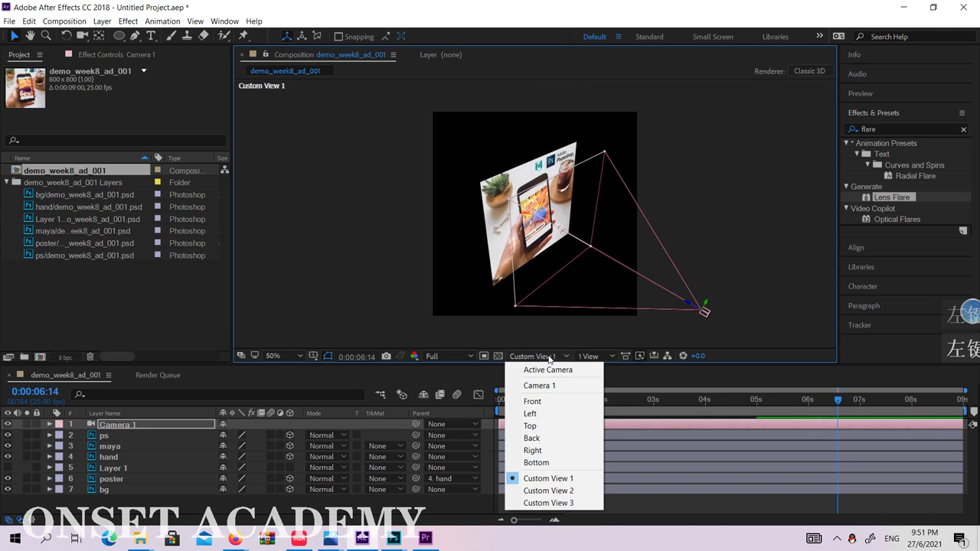
click(539, 385)
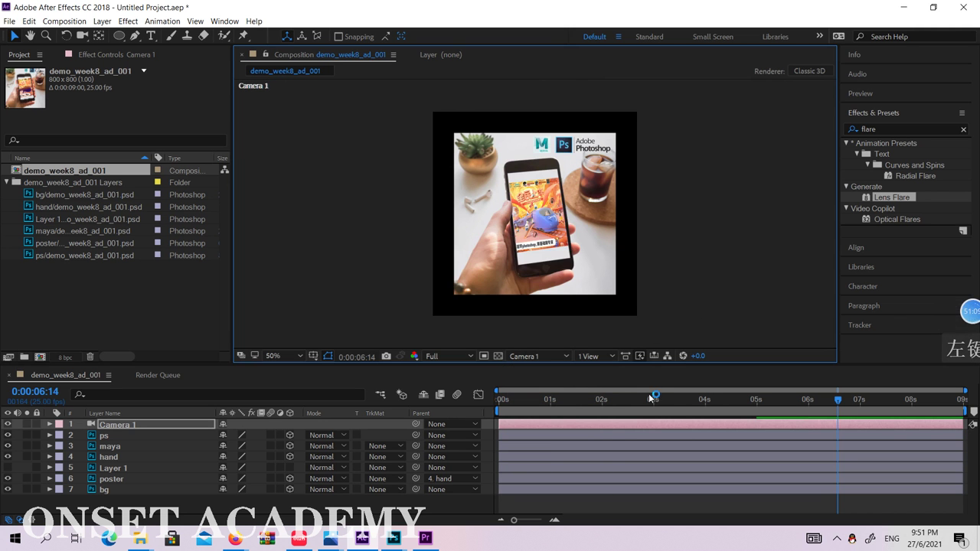
drag(649, 394, 756, 395)
Scale the bg layer up to 140% so it fills the camera frame
click(101, 490)
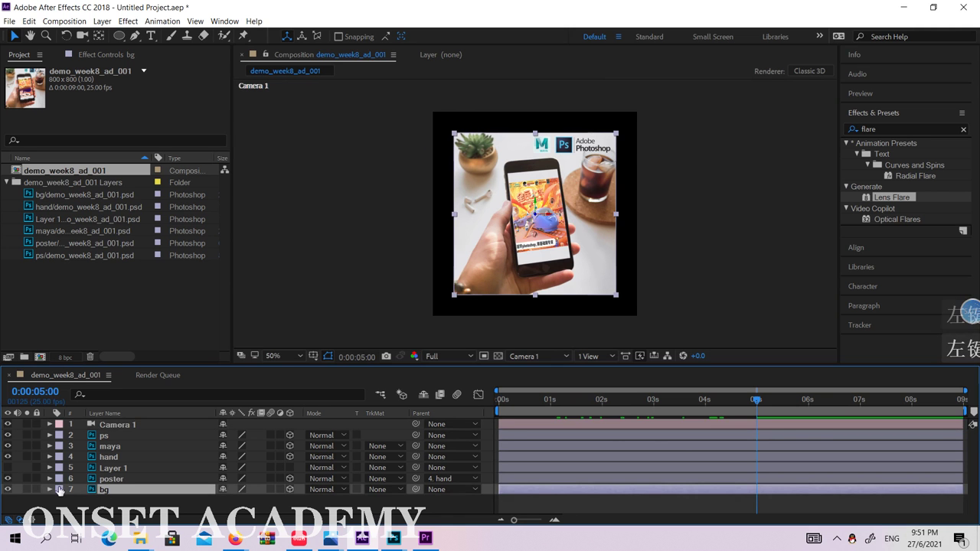
click(51, 489)
click(60, 487)
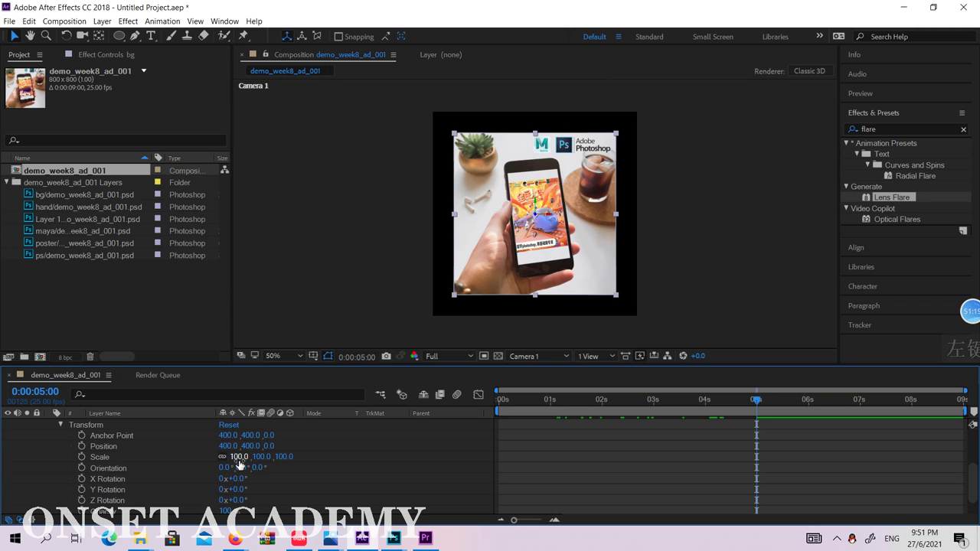
drag(239, 463, 258, 457)
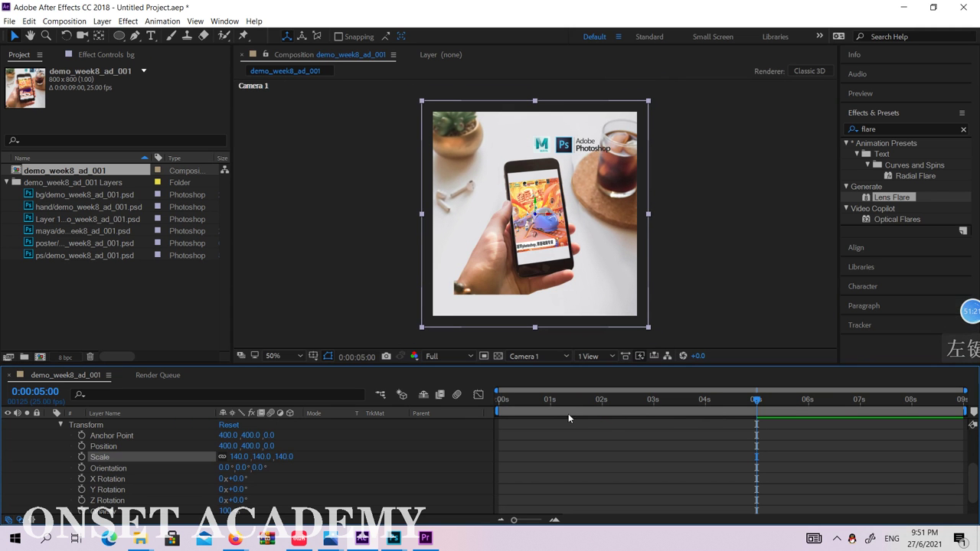
Scrub the camera shot to 0:00:05:02 and switch the composition back to Custom View 1
drag(569, 415, 761, 406)
click(551, 356)
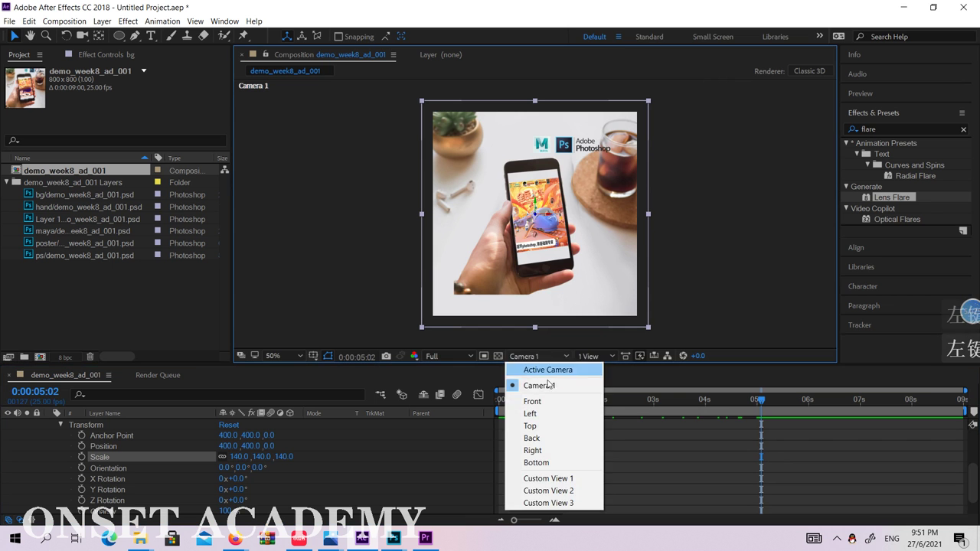
click(549, 386)
click(551, 358)
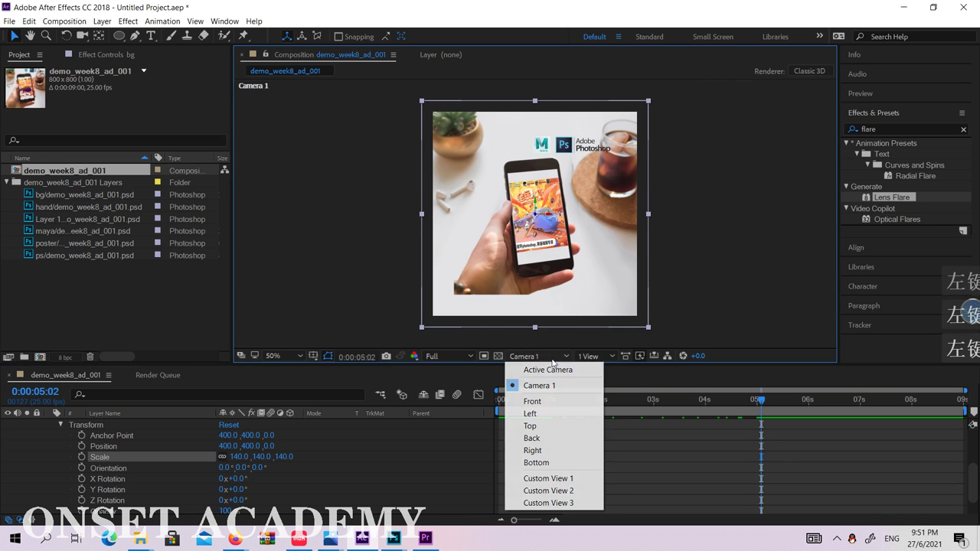
click(553, 479)
Set Position and Point of Interest keyframes for Camera 1 at 0:00:03:12, and move the playhead to 0:00:05:00
drag(644, 401, 680, 386)
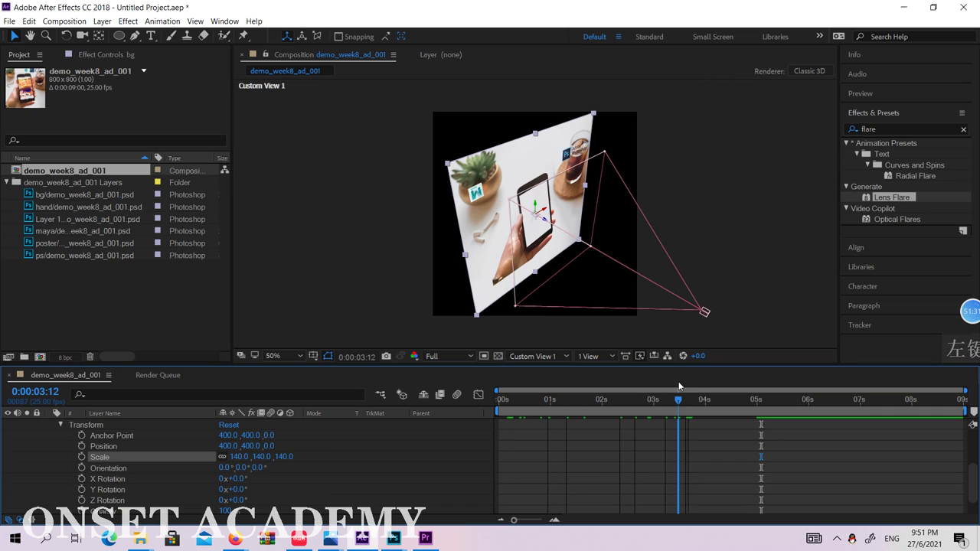
scroll(98, 444, up, 5)
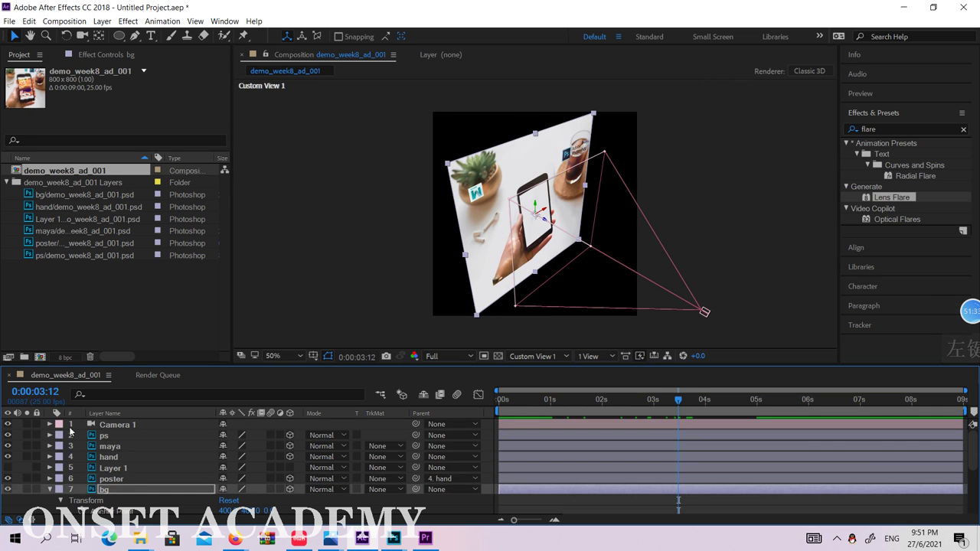
click(55, 427)
click(51, 425)
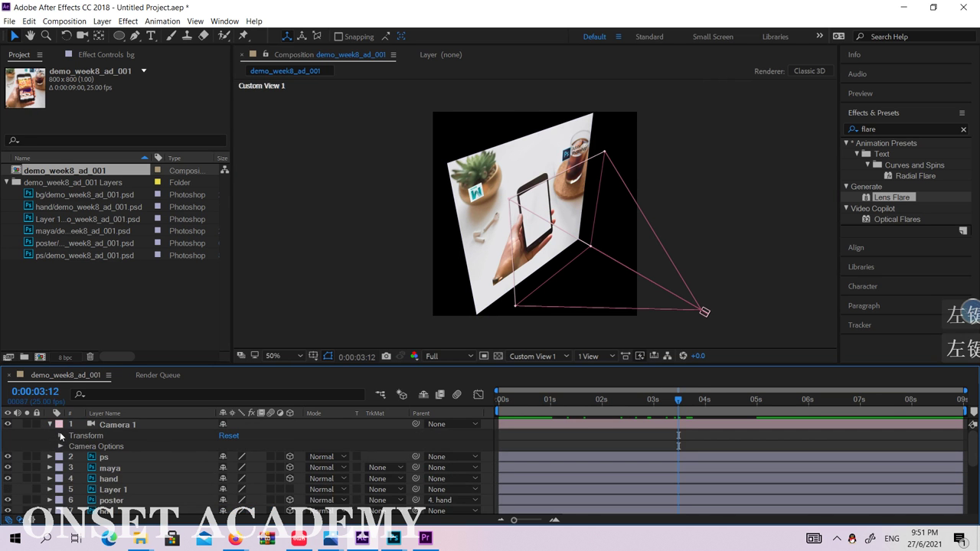
click(63, 435)
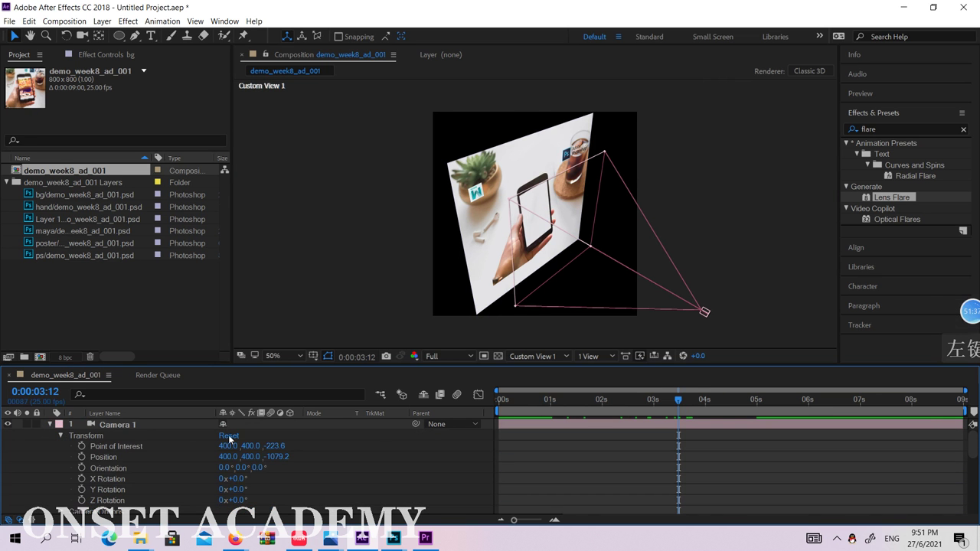
click(81, 457)
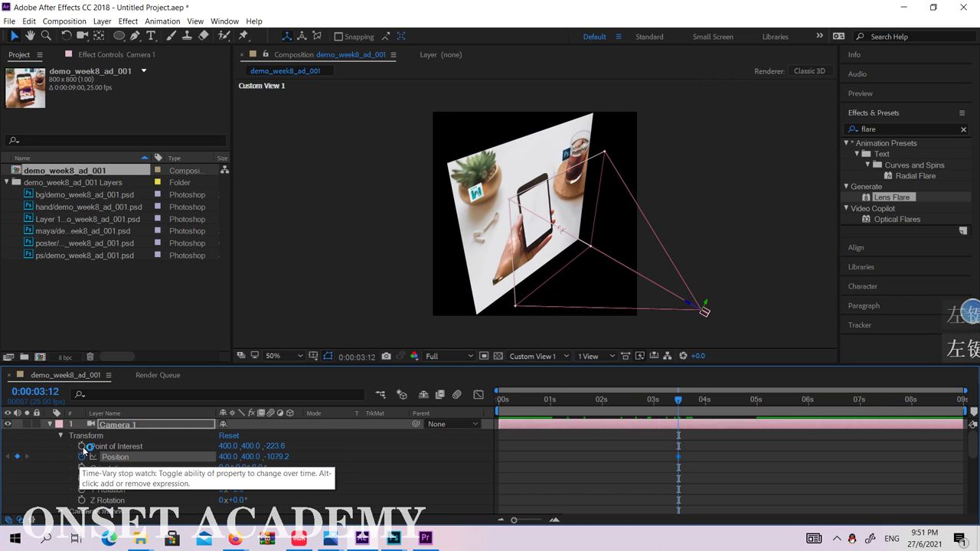
click(82, 446)
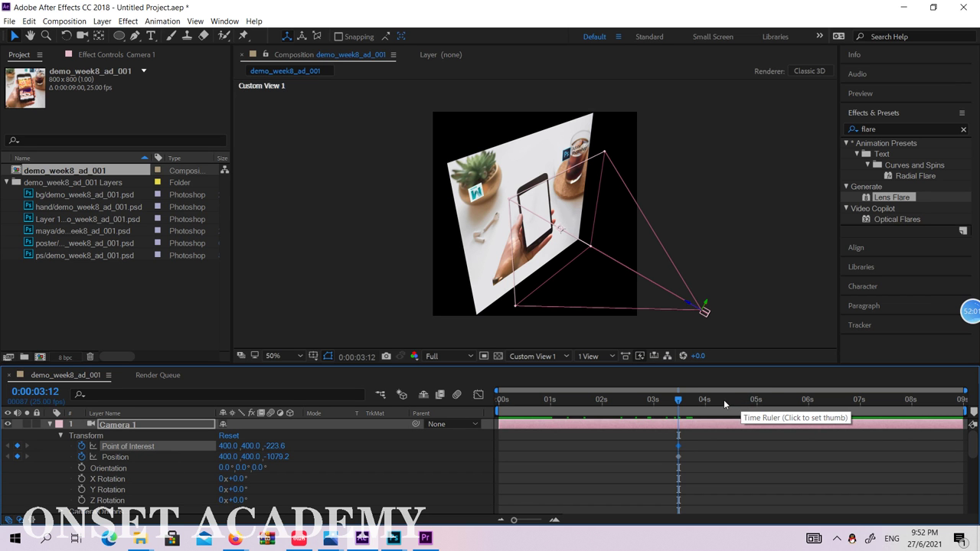
mouse_move(742, 412)
mouse_down()
mouse_move(727, 406)
mouse_move(808, 404)
mouse_move(756, 401)
mouse_up()
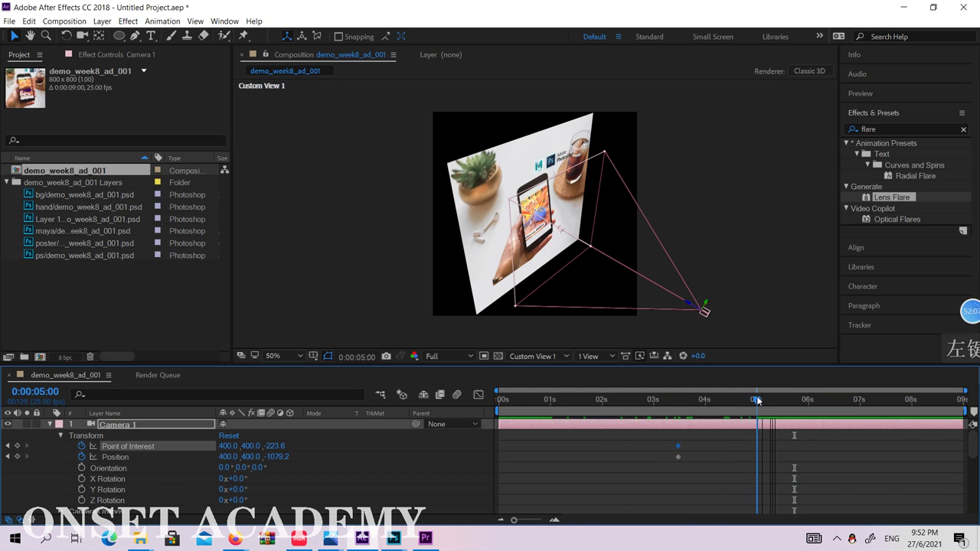
Try a Y position of 451 for Camera 1 at 0:00:05:00 and undo the change
click(706, 309)
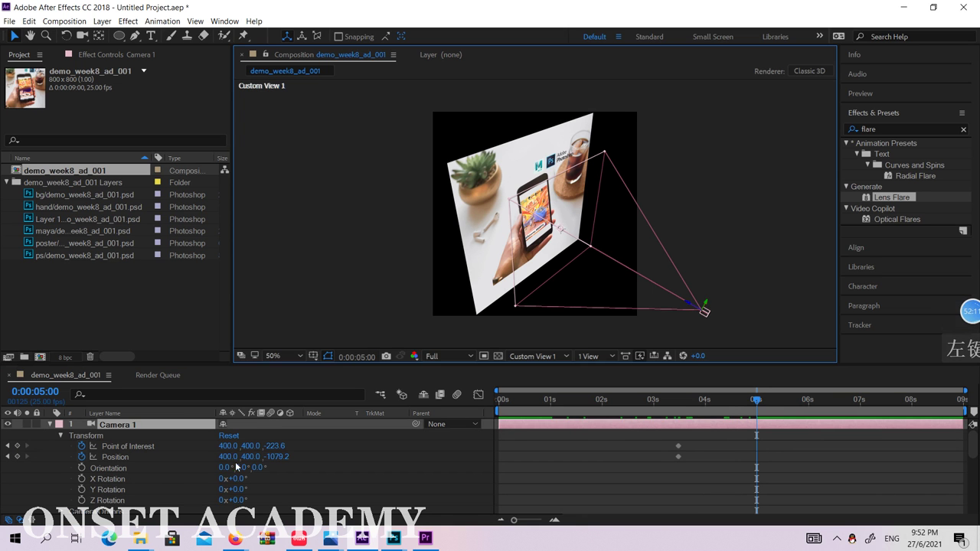
drag(261, 457, 299, 457)
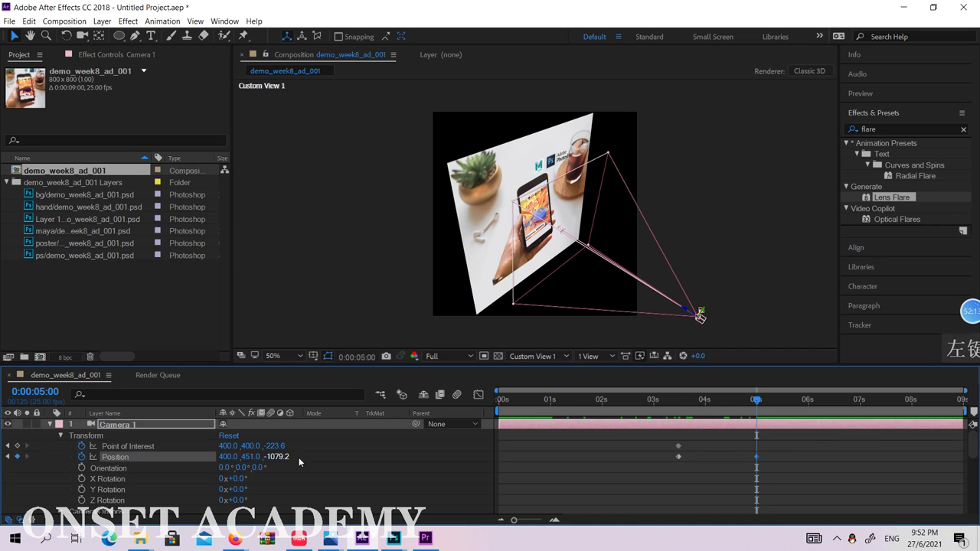
key(ctrl+z)
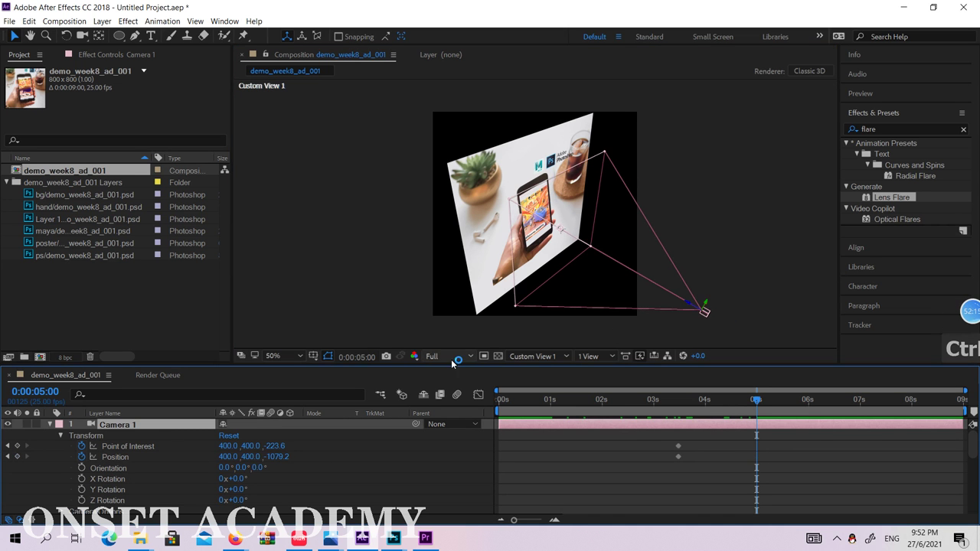
In Custom View 2, move Camera 1 sideways at 0:00:05:00 to an X position and X point of interest of about 994
click(536, 356)
click(577, 488)
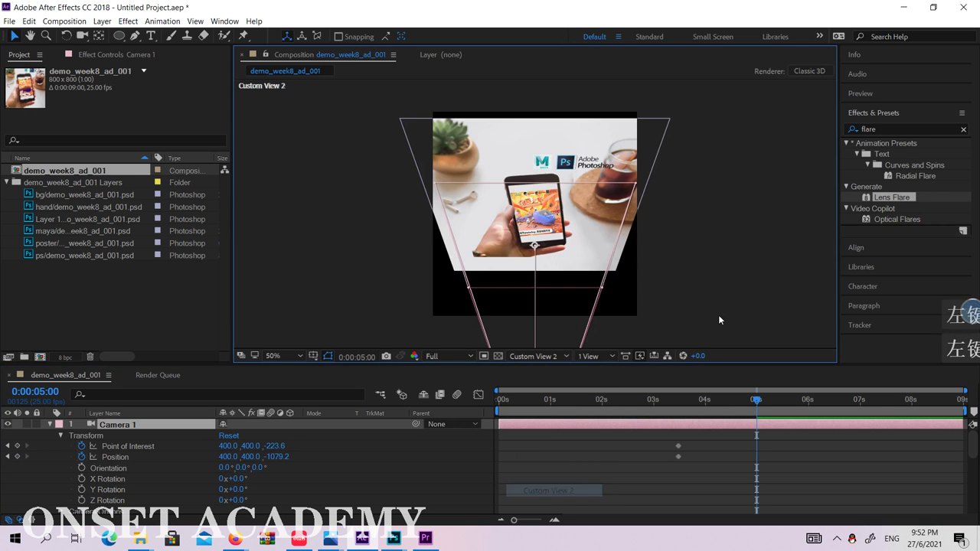
scroll(605, 242, down, 3)
scroll(568, 293, up, 1)
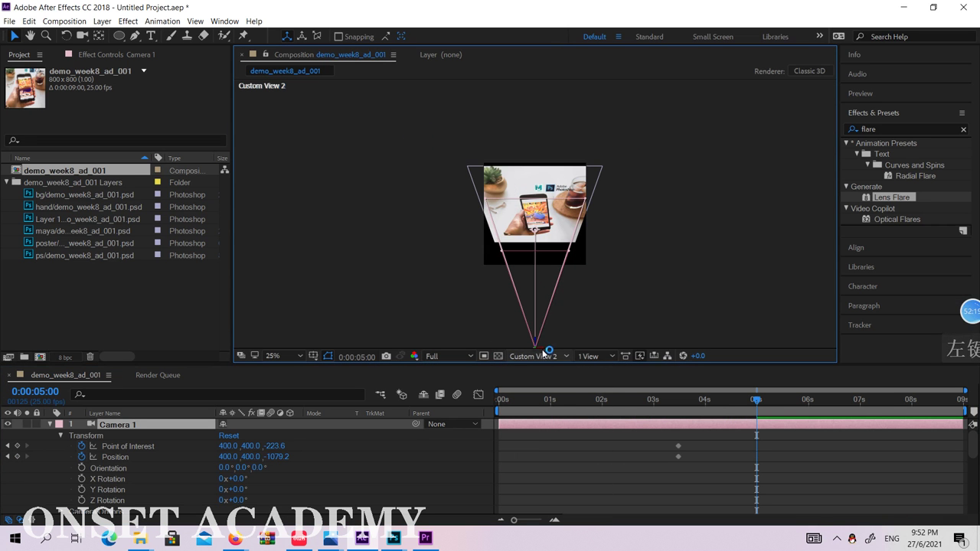
click(541, 348)
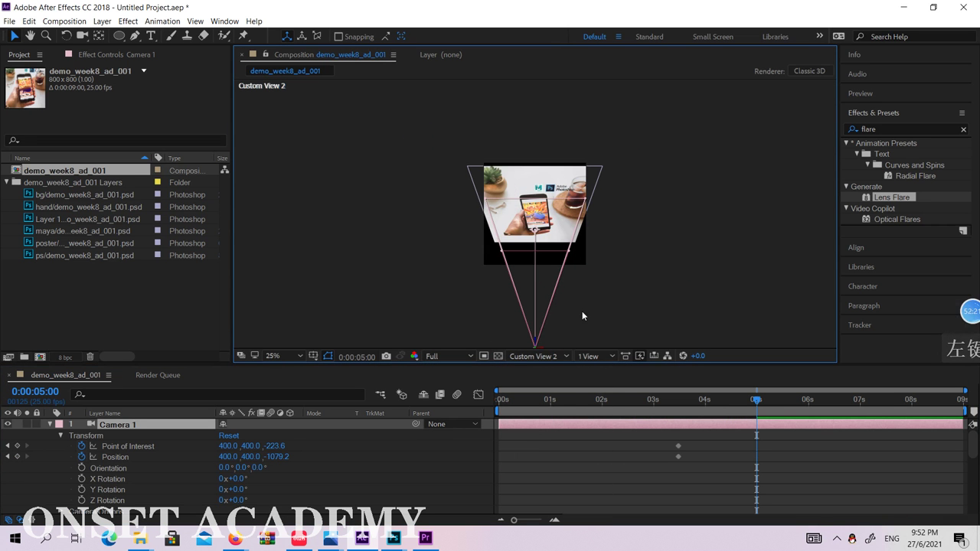
scroll(581, 310, down, 1)
scroll(541, 280, up, 1)
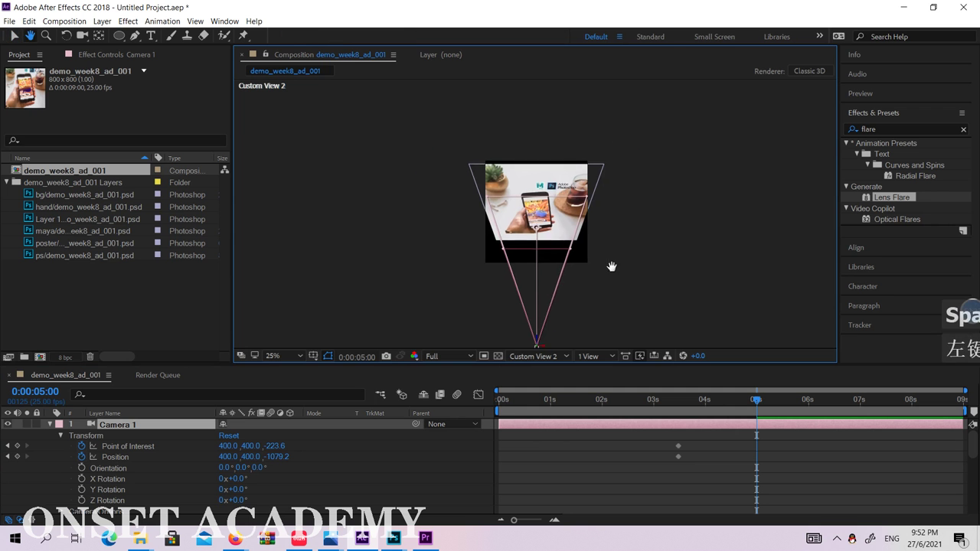
drag(610, 267, 497, 309)
scroll(590, 219, up, 2)
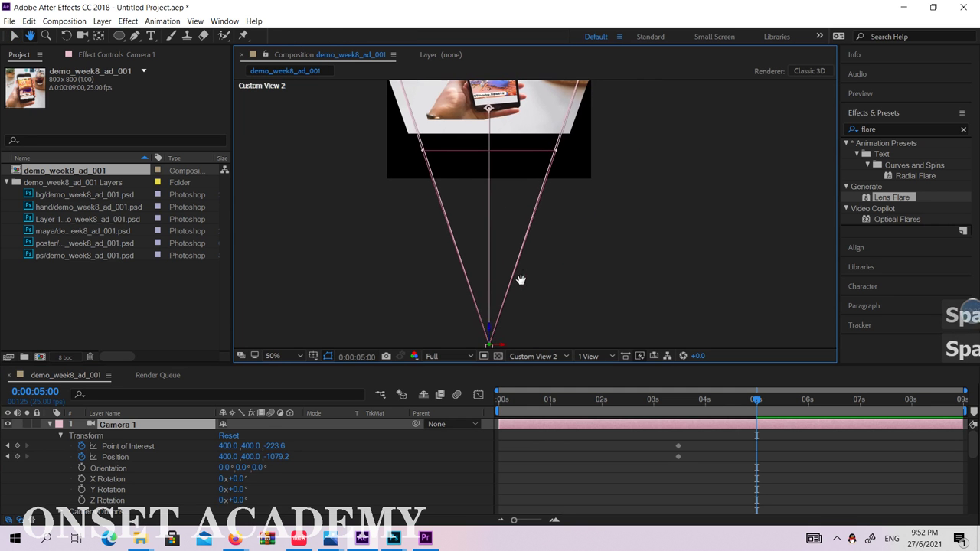
click(492, 350)
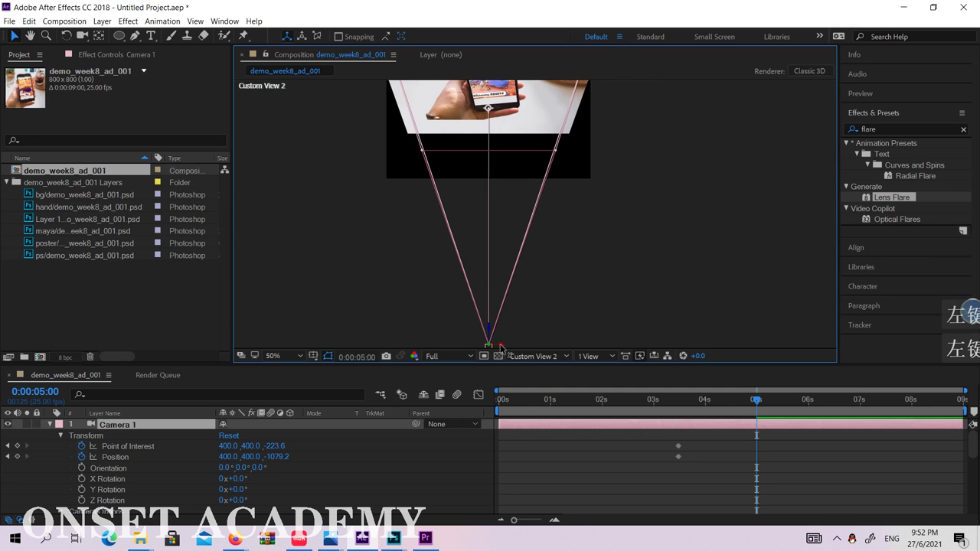
drag(507, 351, 659, 337)
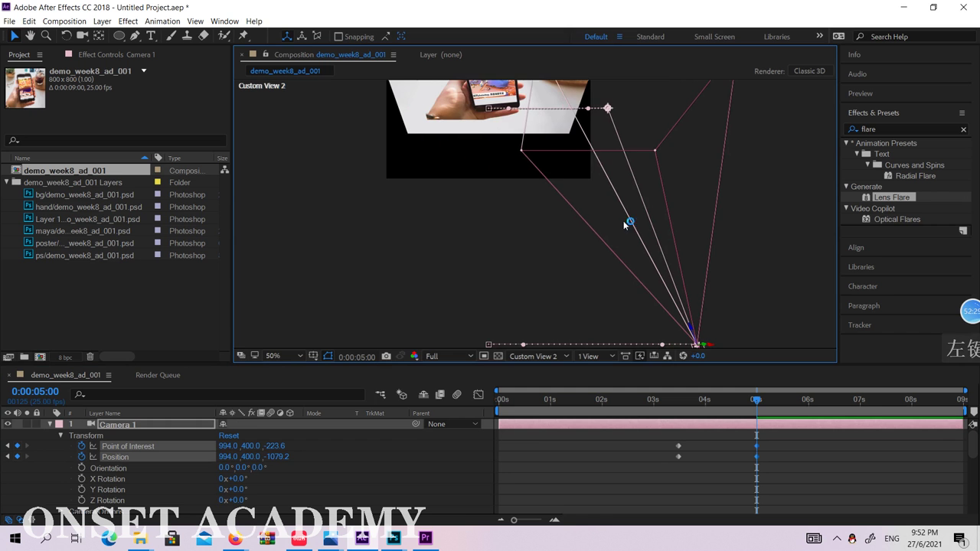
key(comma)
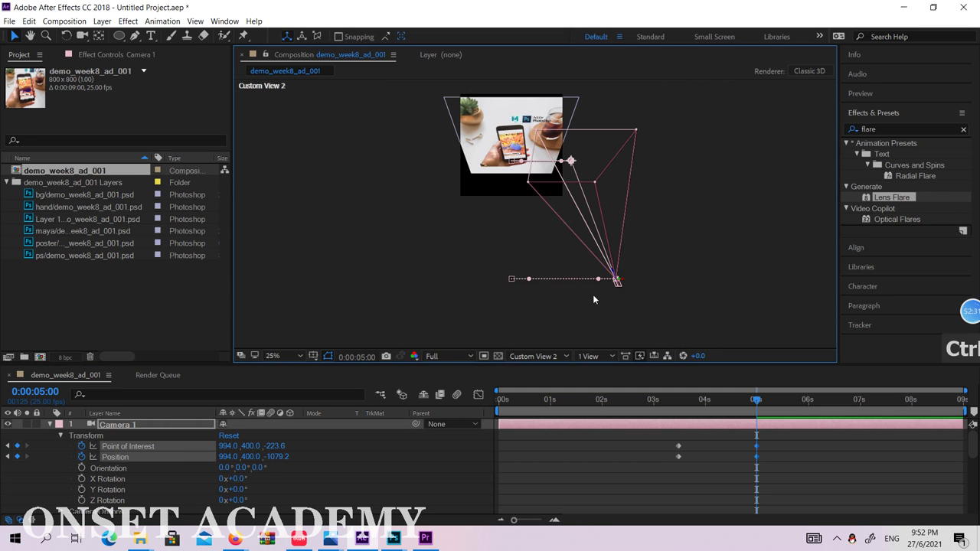
Undo the last sideways move of Camera 1 at 0:00:05:00
key(ctrl+z)
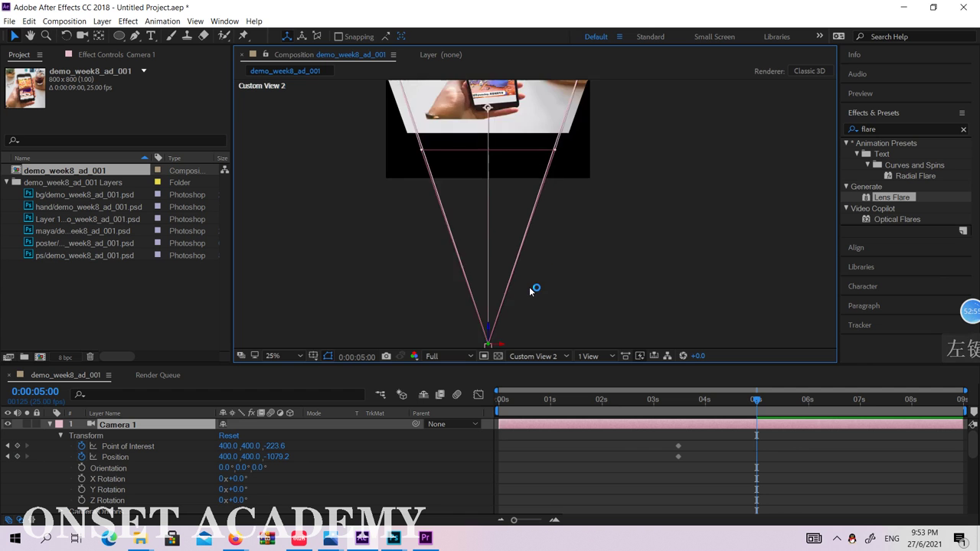
drag(545, 288, 542, 268)
scroll(536, 260, up, 3)
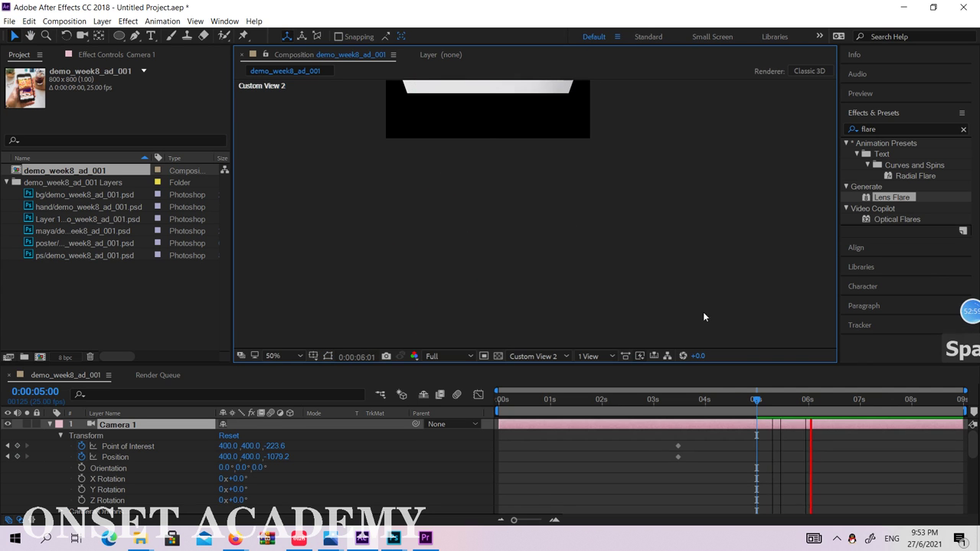
At 0:00:03:12, try moving Camera 1 sideways to an X position and X point of interest of 886, and undo the move
drag(756, 400, 679, 400)
click(498, 305)
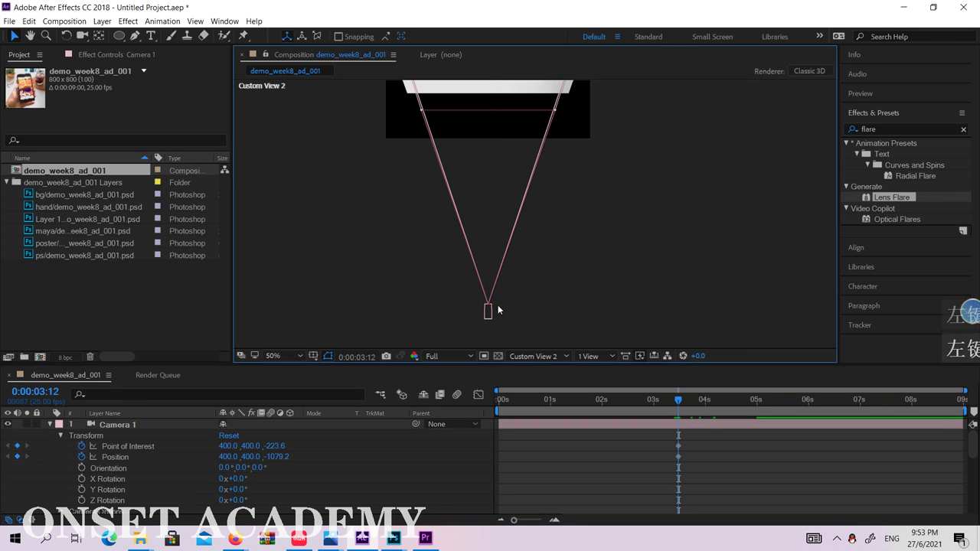
click(508, 305)
click(499, 305)
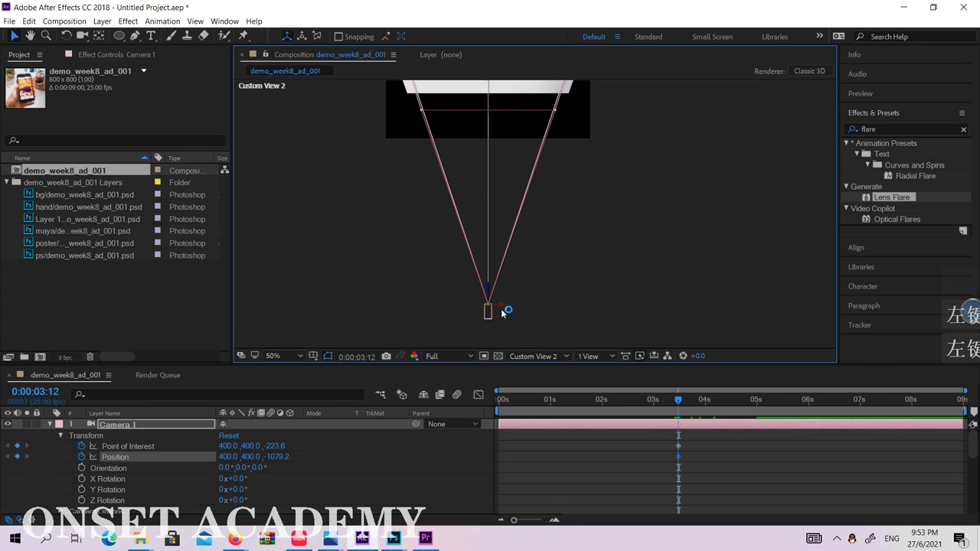
click(501, 306)
click(490, 312)
drag(501, 308, 626, 304)
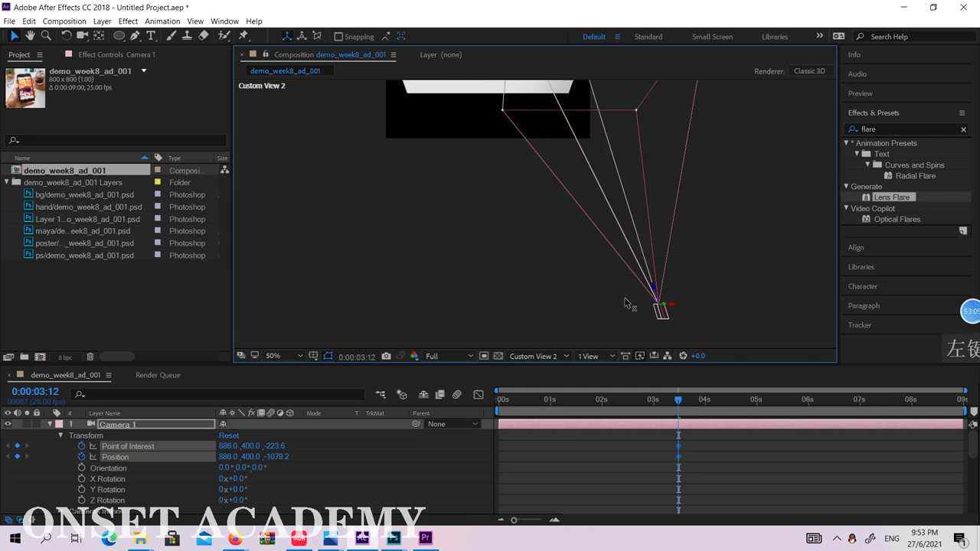
scroll(671, 308, down, 2)
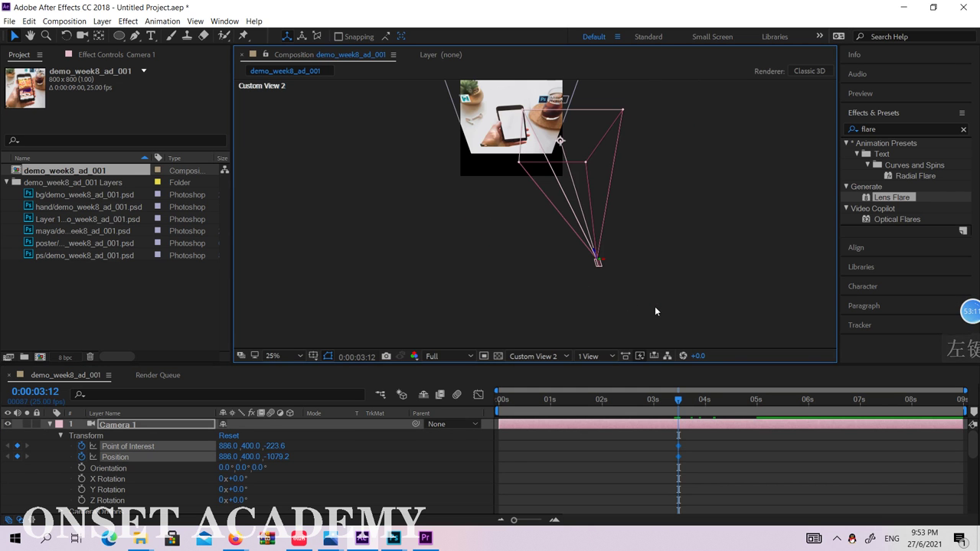
key(ctrl+z)
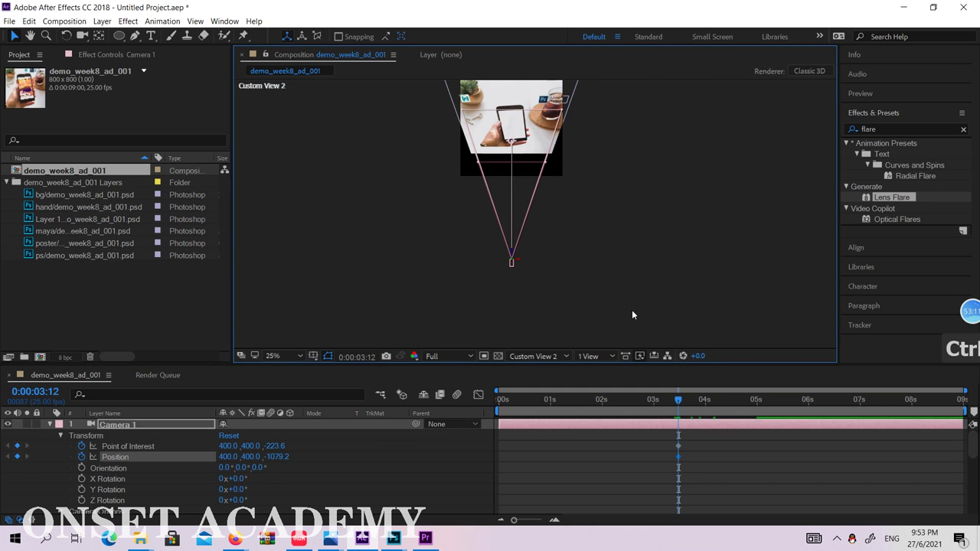
Select Camera 1's Point of Interest and Position together, and move the playhead from 0:00:03:12 to 0:00:05:01
shift+click(123, 447)
click(519, 265)
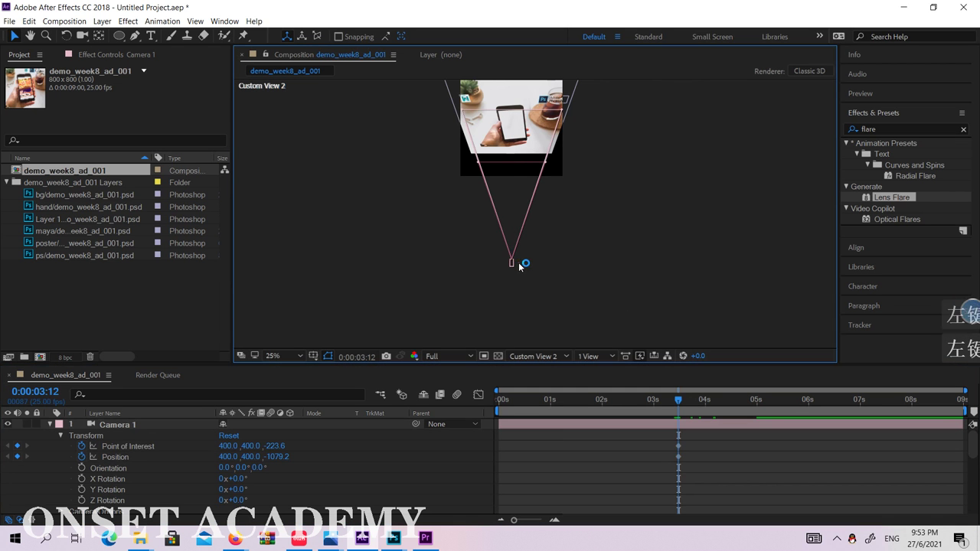
click(145, 448)
shift+click(135, 455)
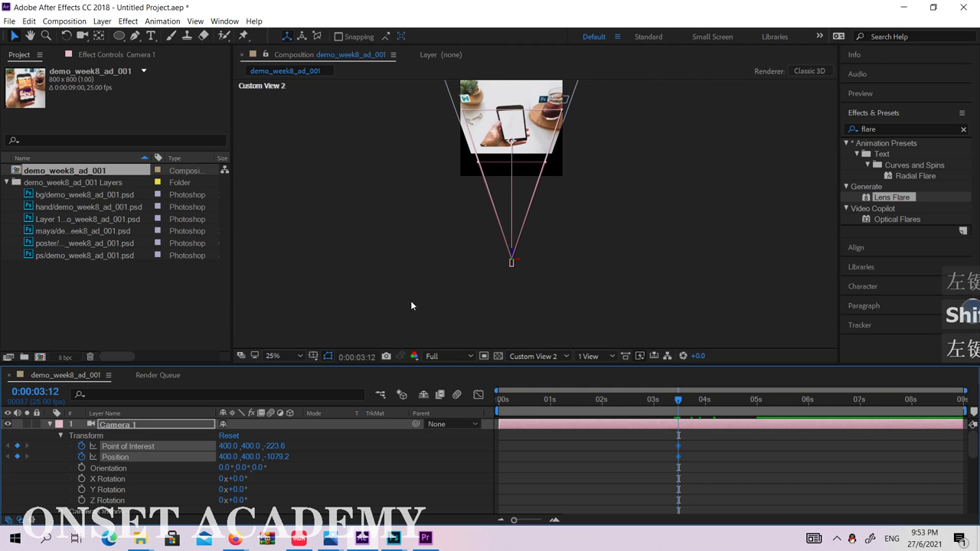
drag(741, 399, 756, 401)
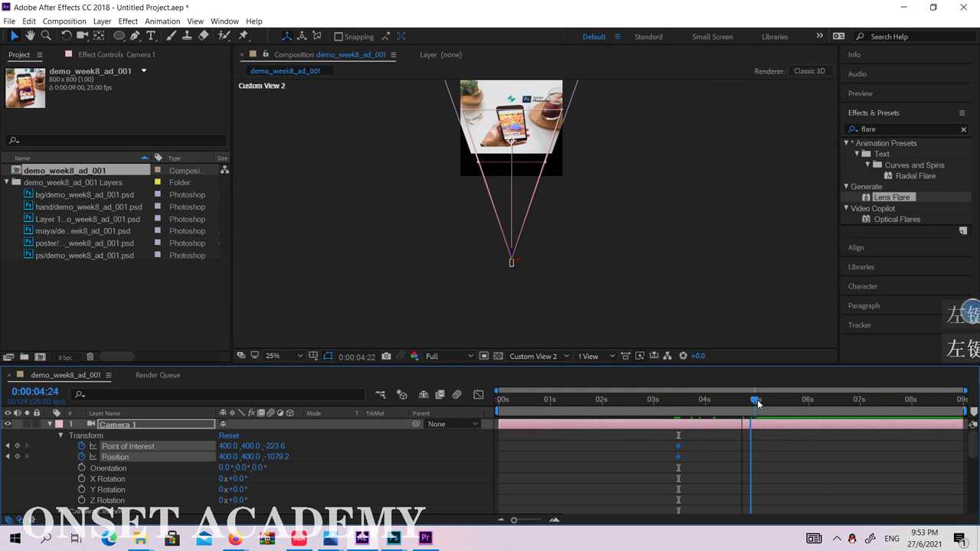
Try moving Camera 1 sideways in Custom View 2 to an X position and X point of interest of 736, and undo it
click(524, 274)
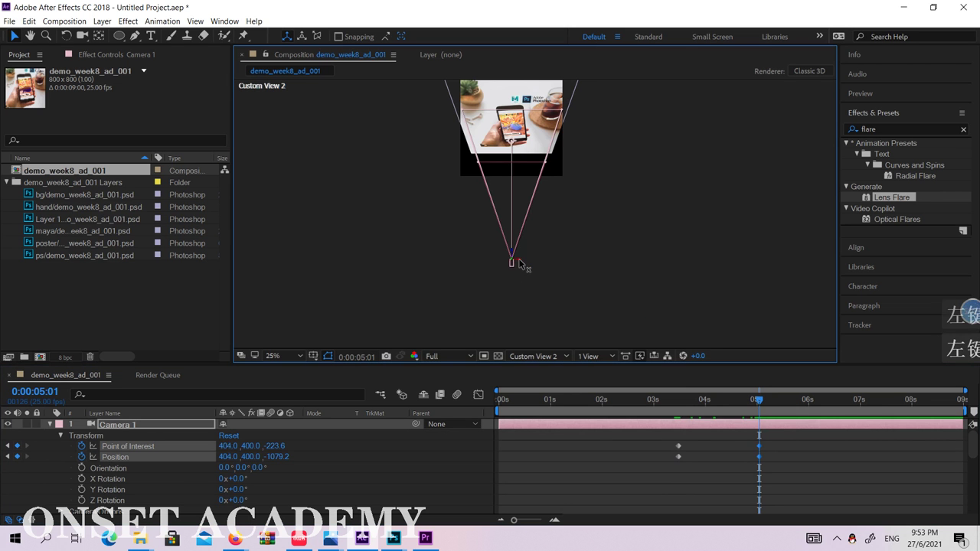
drag(517, 263, 565, 265)
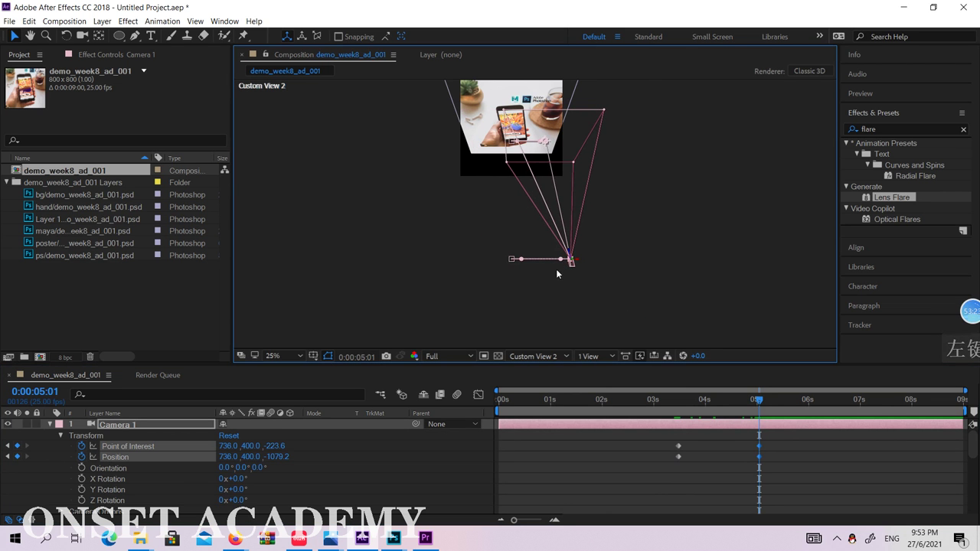
key(ctrl+z)
In Custom View 3, move Camera 1 sideways at 0:00:05:01 to an X position and X point of interest of about 755.8
click(560, 356)
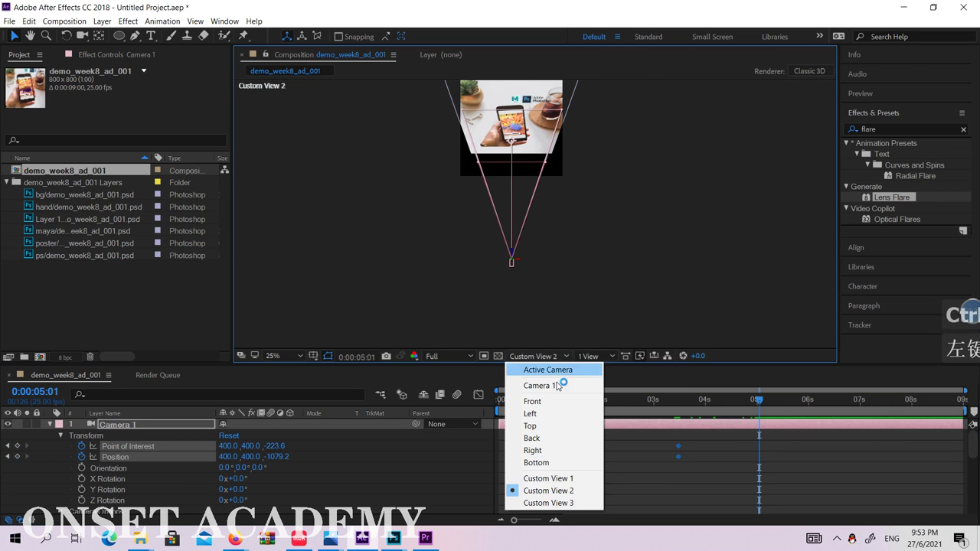
click(559, 503)
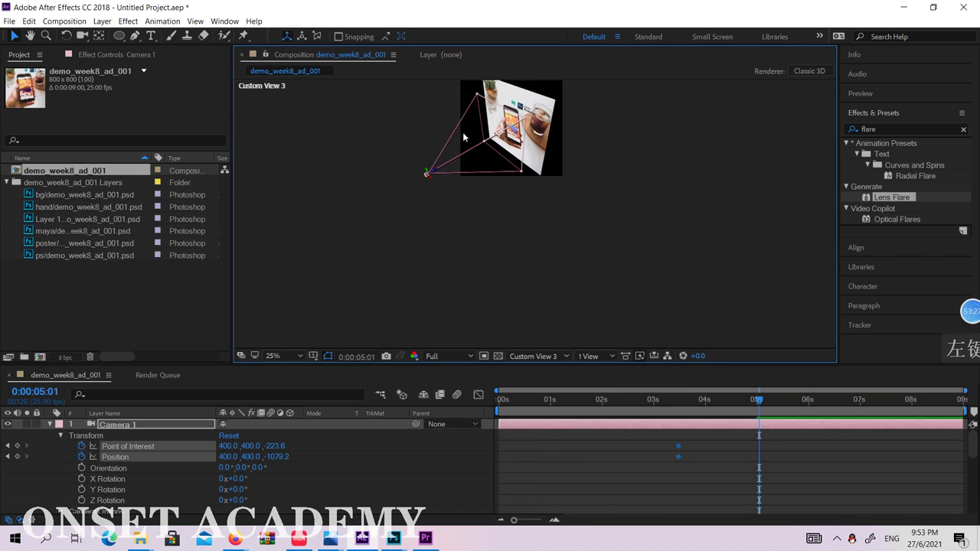
scroll(440, 138, up, 2)
drag(328, 145, 382, 219)
scroll(519, 159, down, 2)
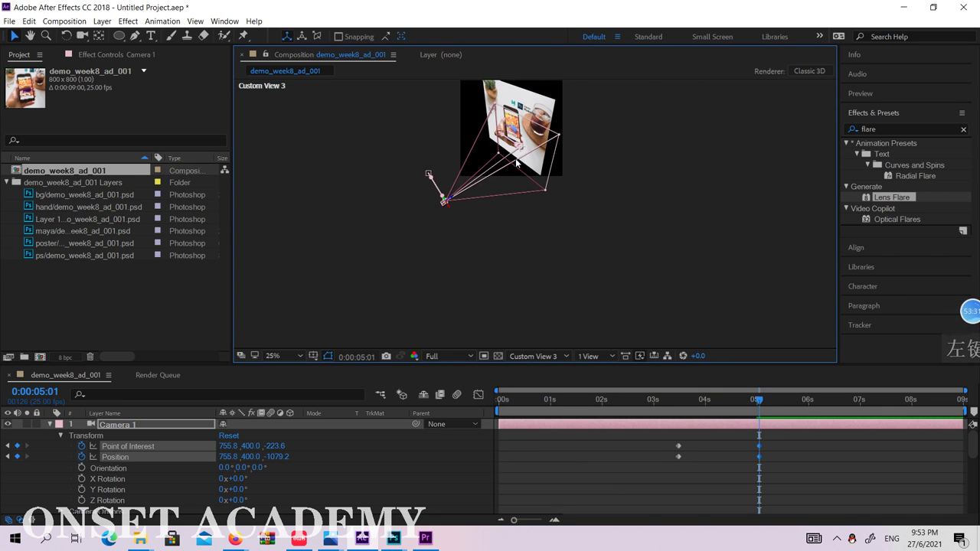
Scrub the sideways camera move through the Camera 1 view and return to 0:00:05:01
mouse_move(743, 400)
mouse_down()
mouse_move(654, 399)
mouse_move(763, 406)
mouse_move(759, 399)
mouse_up()
click(538, 356)
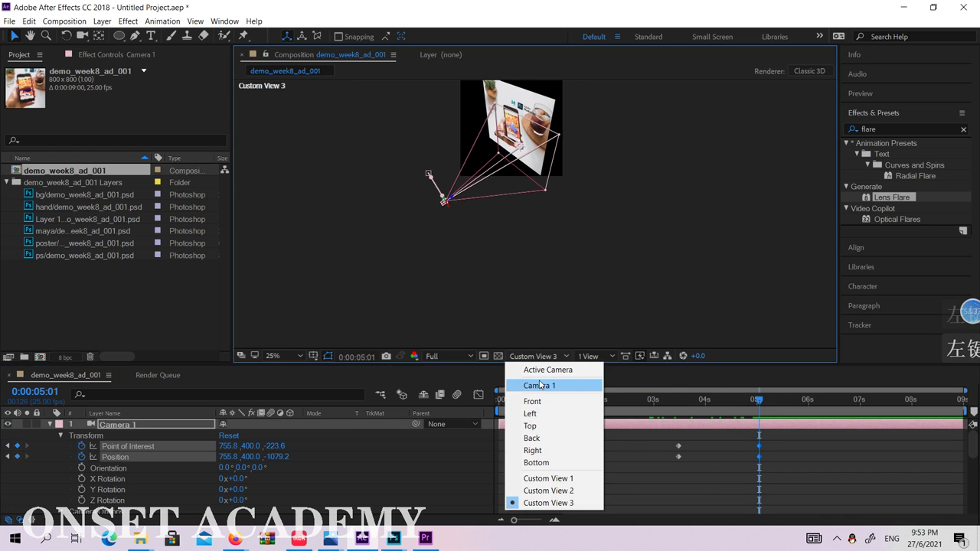
click(540, 385)
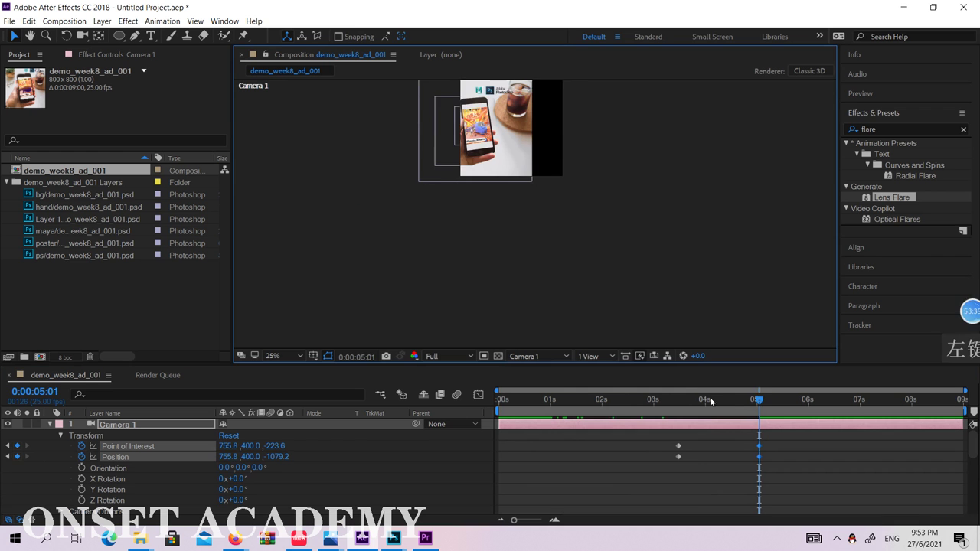
drag(710, 397, 759, 404)
Collapse Camera 1's properties, and select the hand layer and expand its Transform properties
click(50, 426)
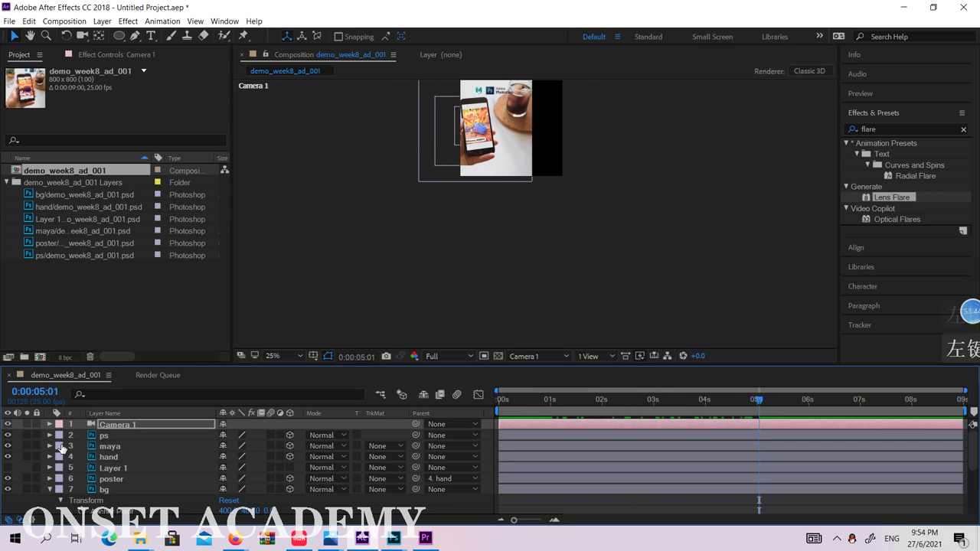
click(104, 435)
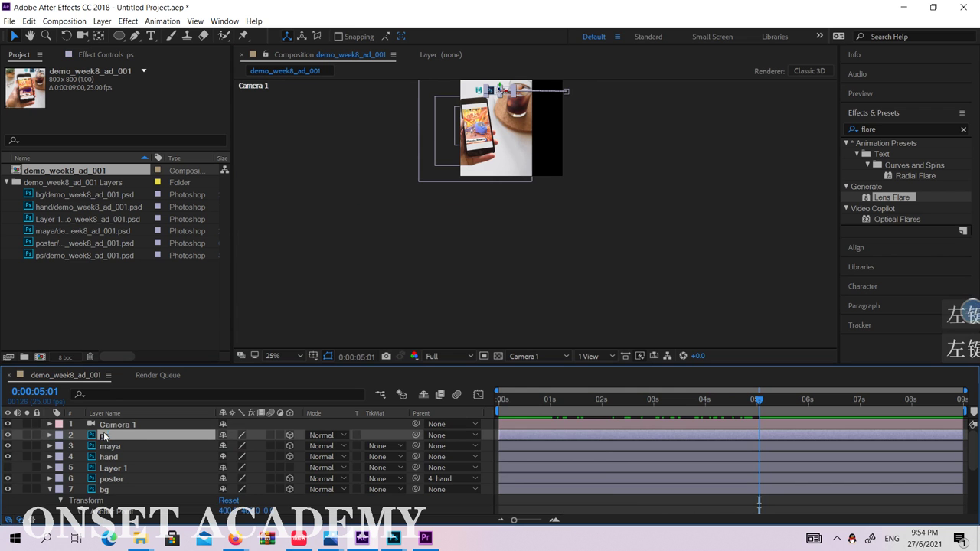
click(566, 356)
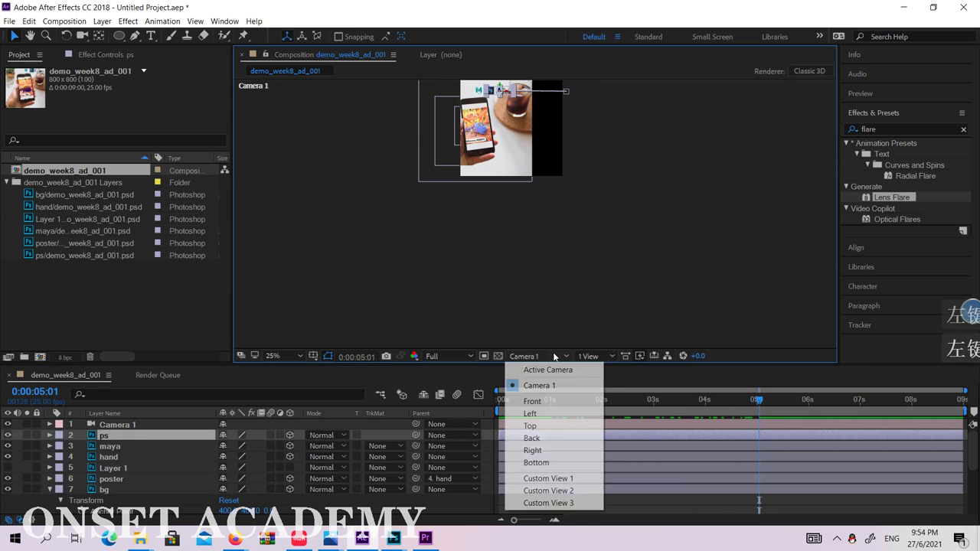
click(113, 458)
click(49, 456)
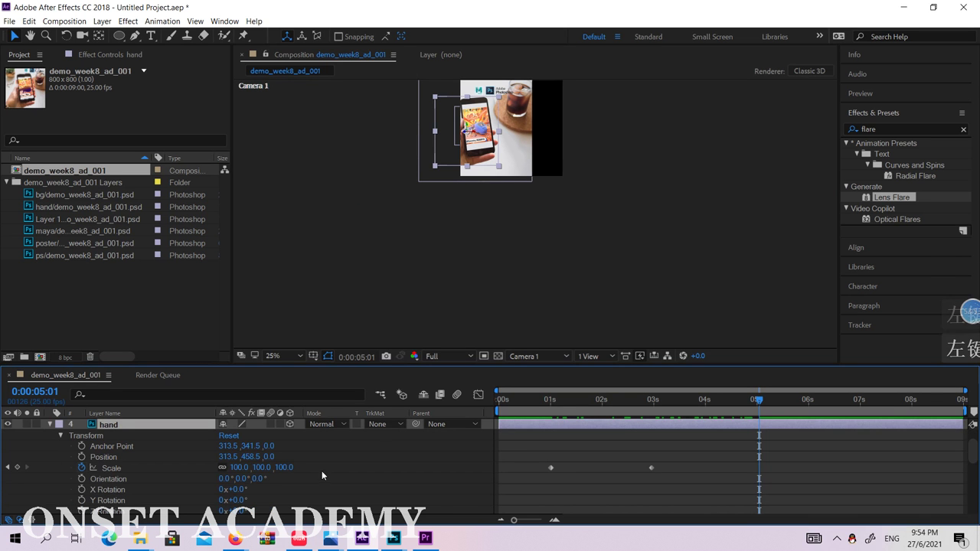
In Custom View 1, move the hand layer toward the camera along the Z axis to a Z position of about -182.6
click(546, 359)
click(547, 477)
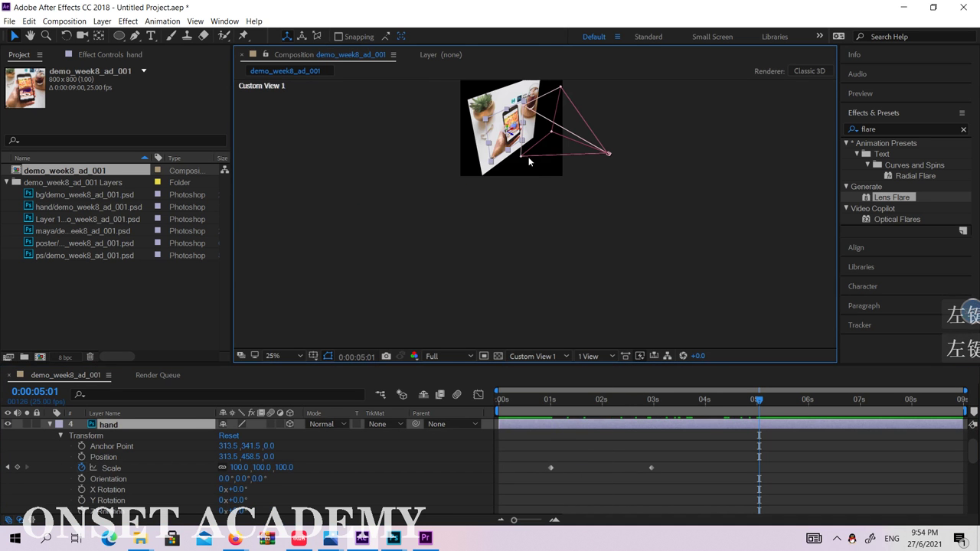
scroll(491, 97, up, 2)
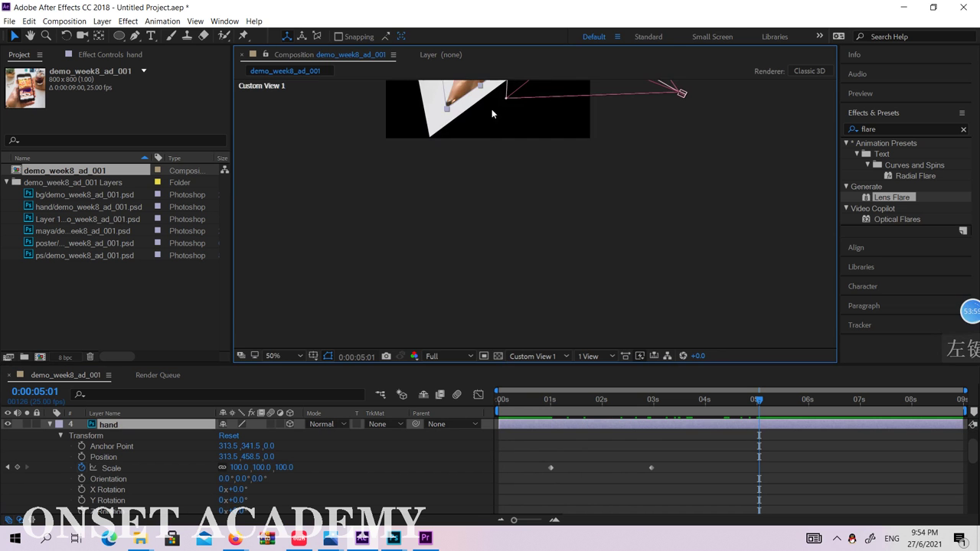
scroll(491, 147, up, 3)
scroll(491, 147, down, 3)
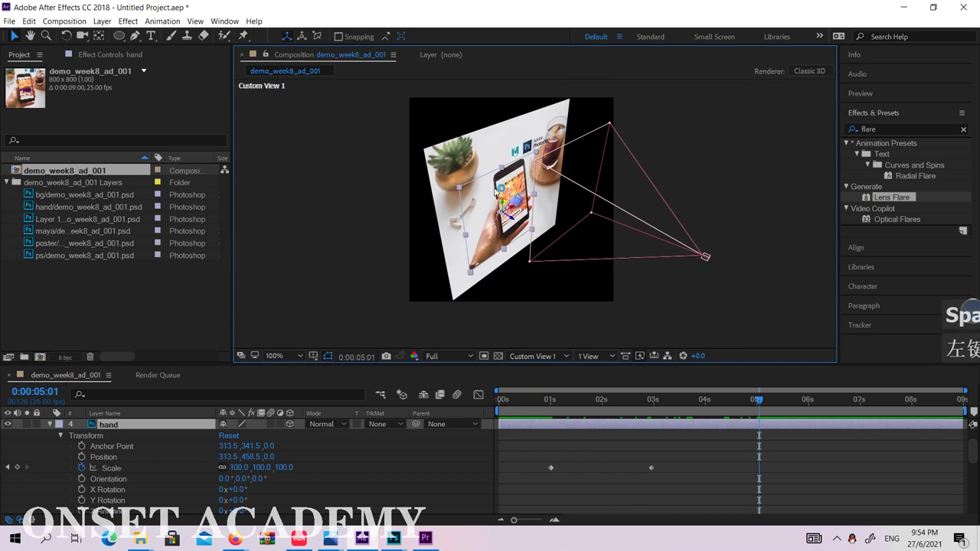
drag(492, 226, 563, 284)
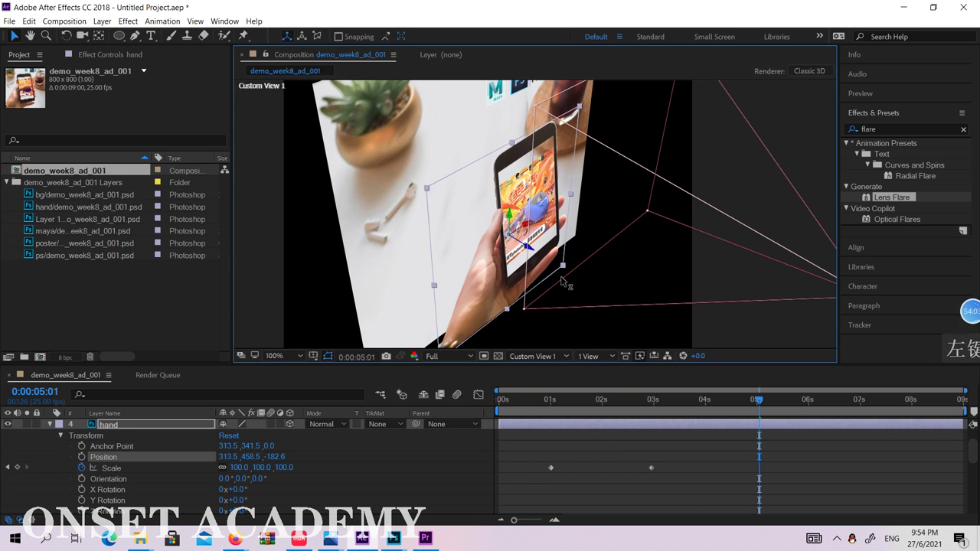
Switch to the Camera 1 view and scrub the shot back to 0:00:02:20 to check the depth of the hand
click(566, 356)
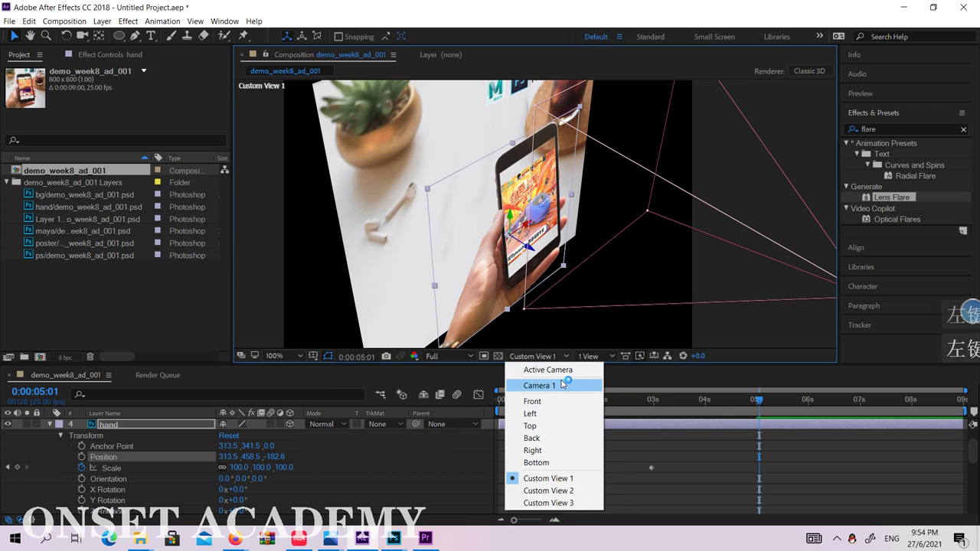
click(564, 383)
scroll(668, 390, down, 1)
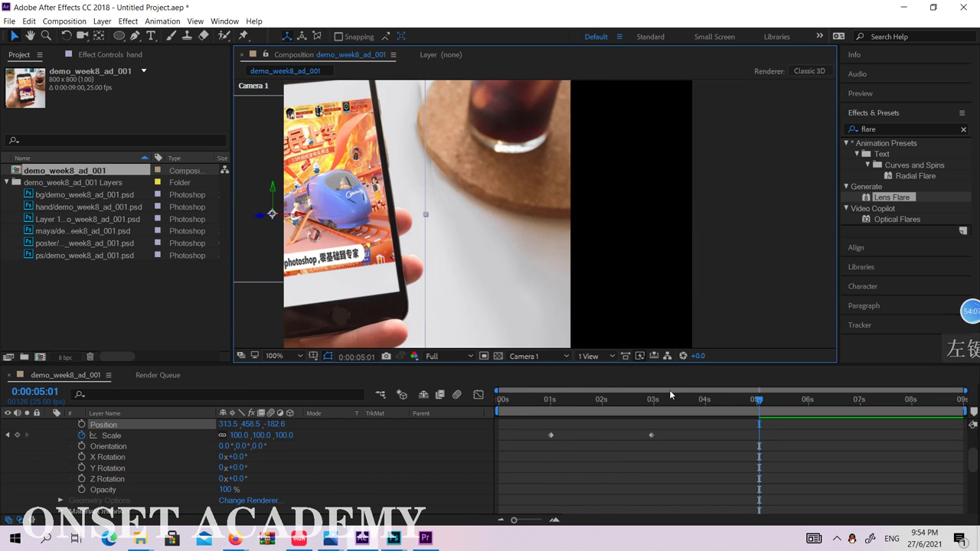
scroll(636, 296, down, 2)
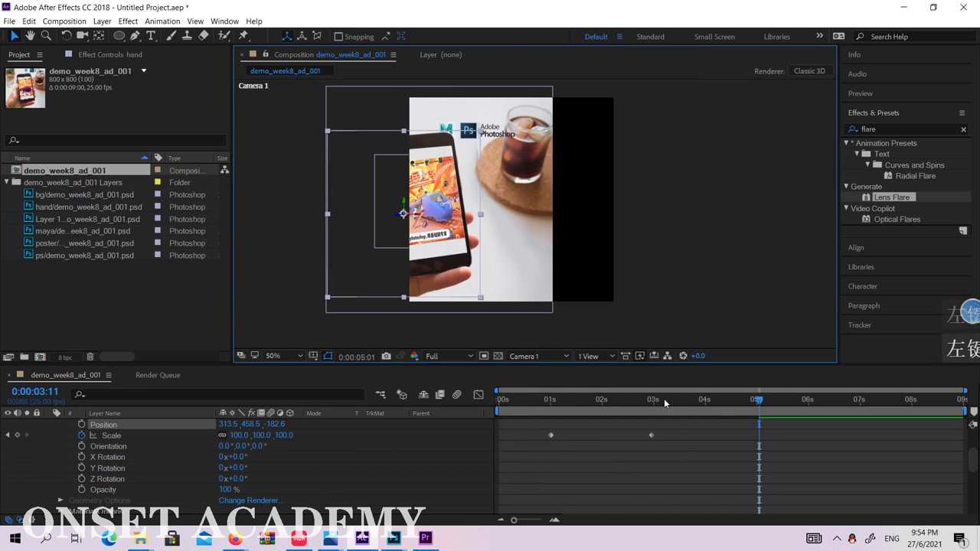
drag(677, 399, 644, 404)
Import bulldog-1047518_1280-removebg-preview.png from the pix > dog folder as footage
double_click(131, 292)
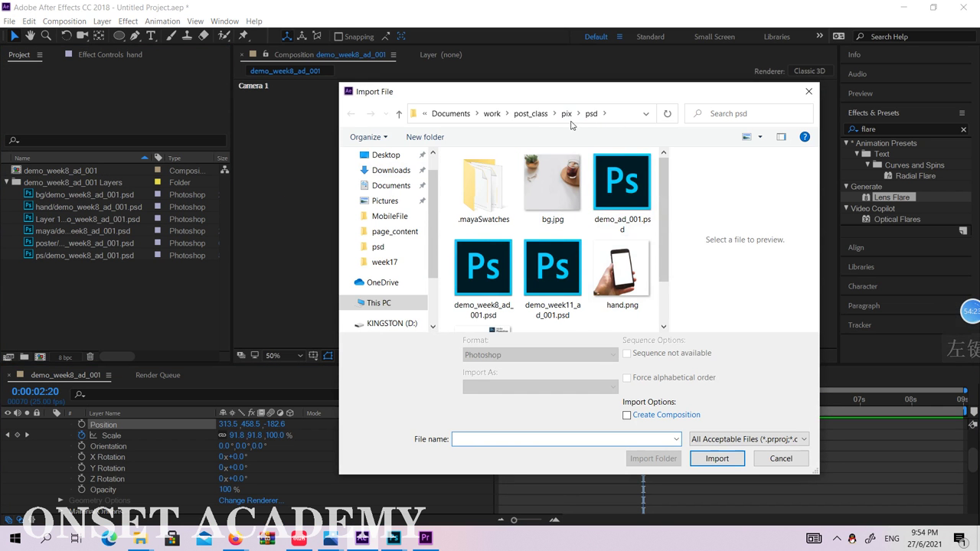
click(569, 117)
double_click(483, 188)
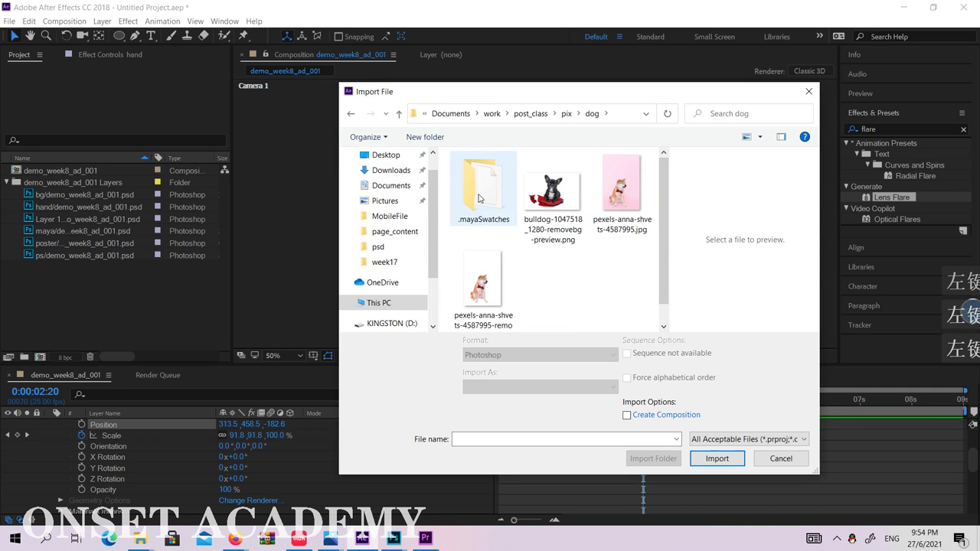
click(546, 203)
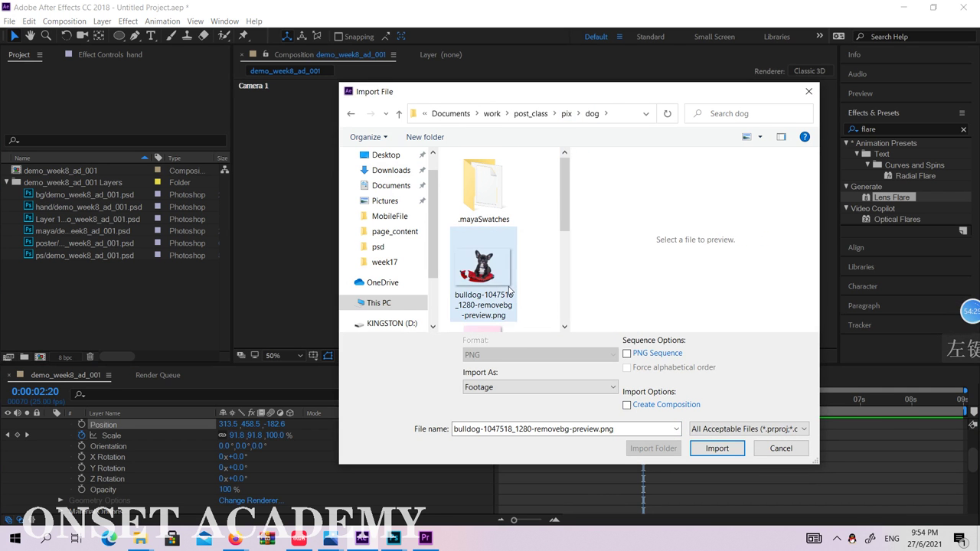
click(720, 448)
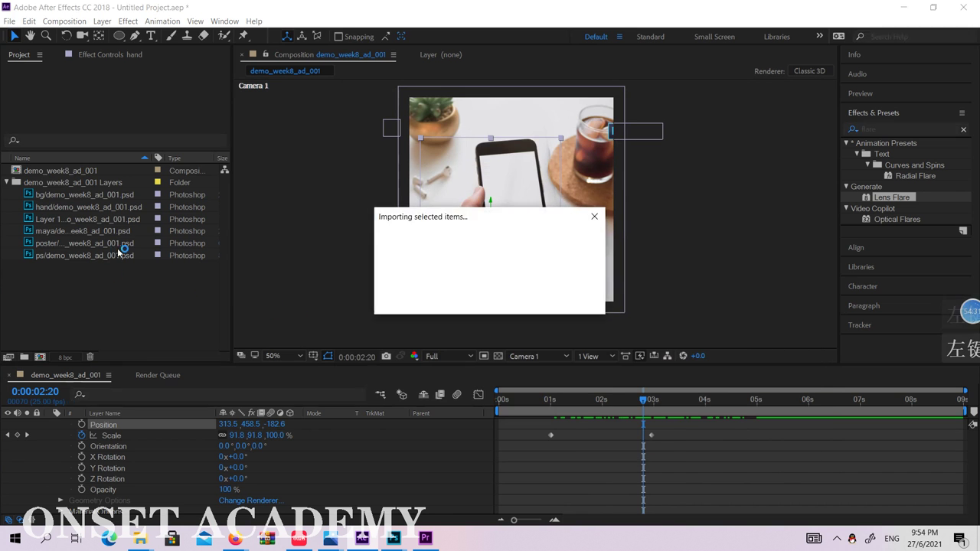
Add the bulldog image to the composition as a layer directly below Camera 1, and move it to the lower right of the phone
scroll(203, 432, up, 3)
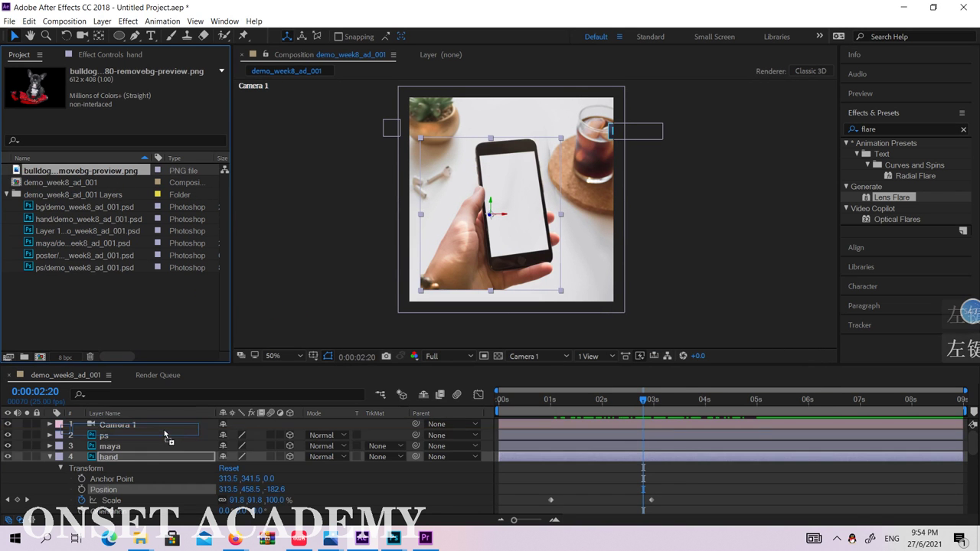
drag(159, 435, 160, 435)
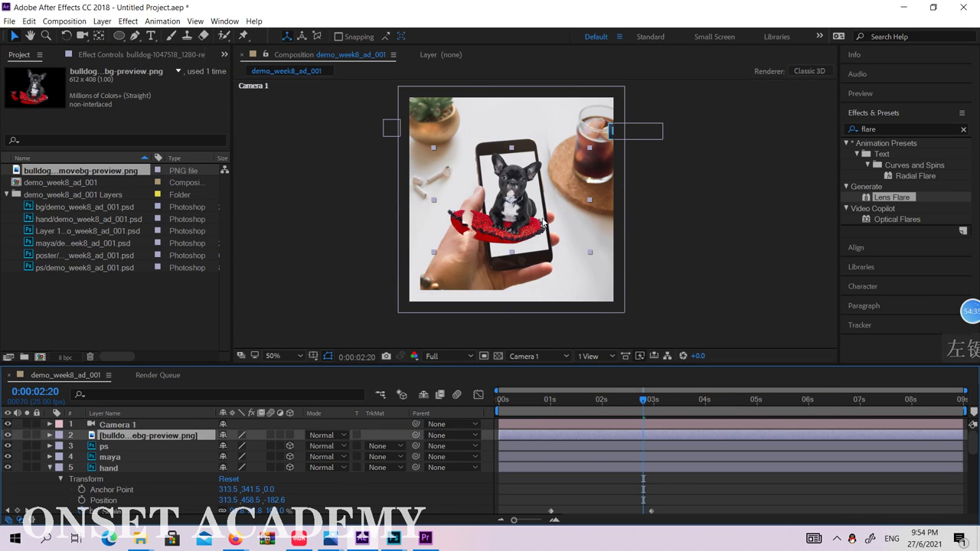
drag(580, 248, 655, 253)
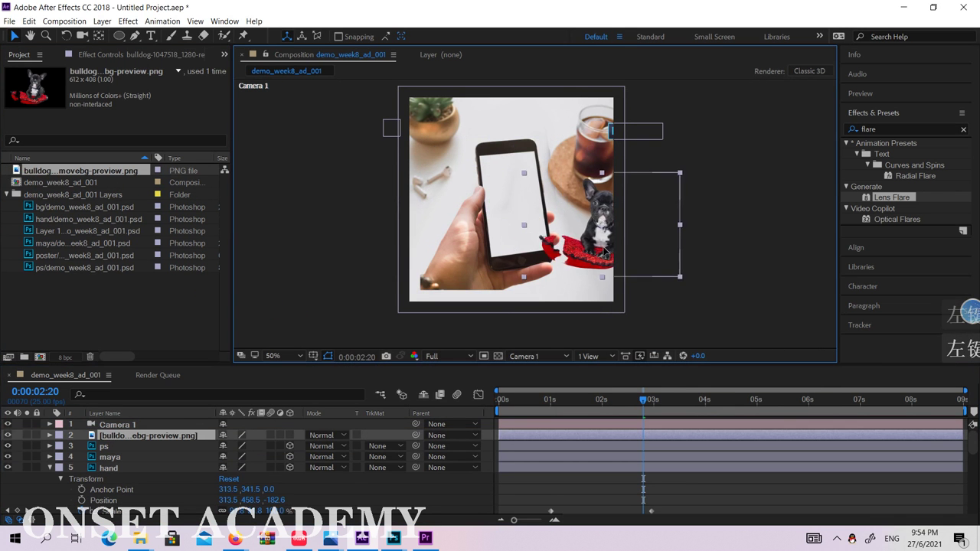
Make the bulldog layer 3D and move it to the right and toward the camera, to position 936, 480, -335.2
click(290, 435)
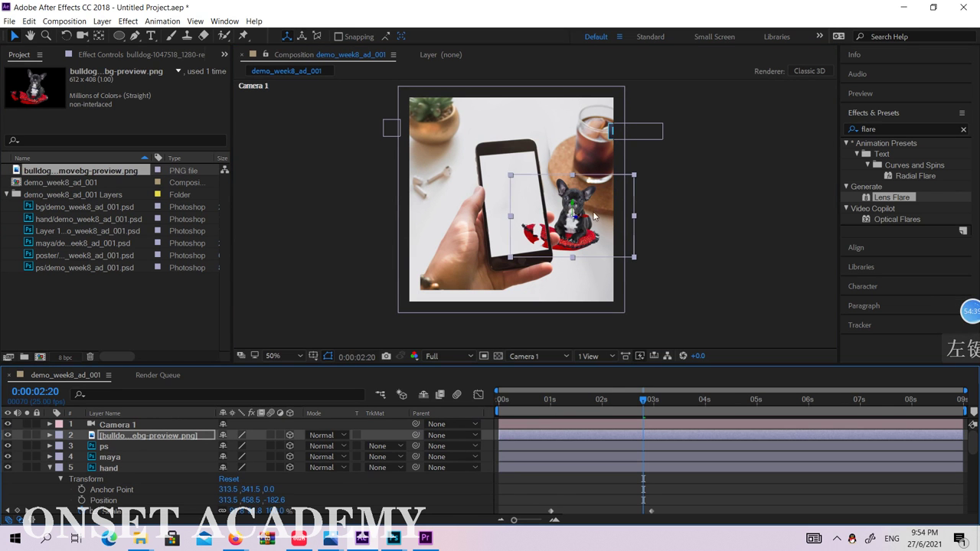
drag(594, 217, 638, 231)
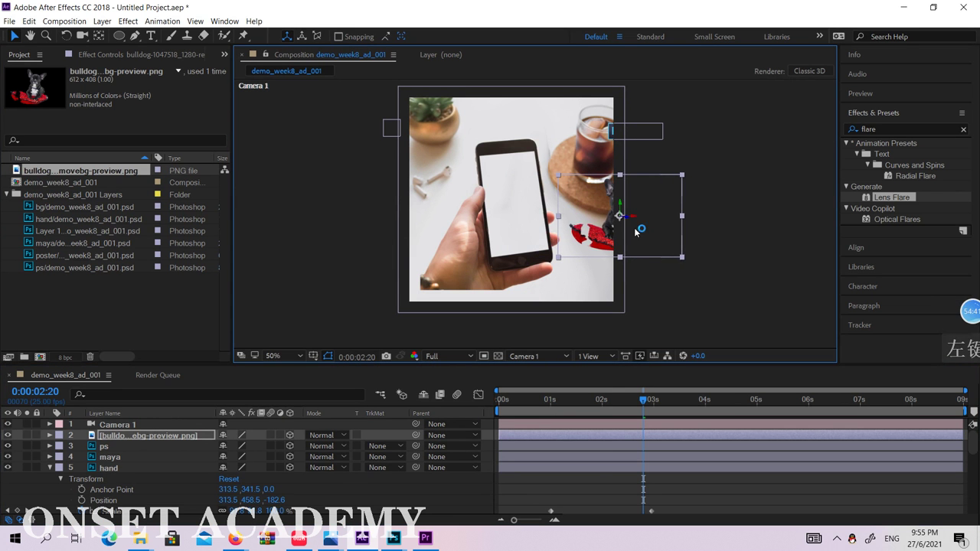
drag(637, 407, 762, 385)
drag(610, 257, 654, 284)
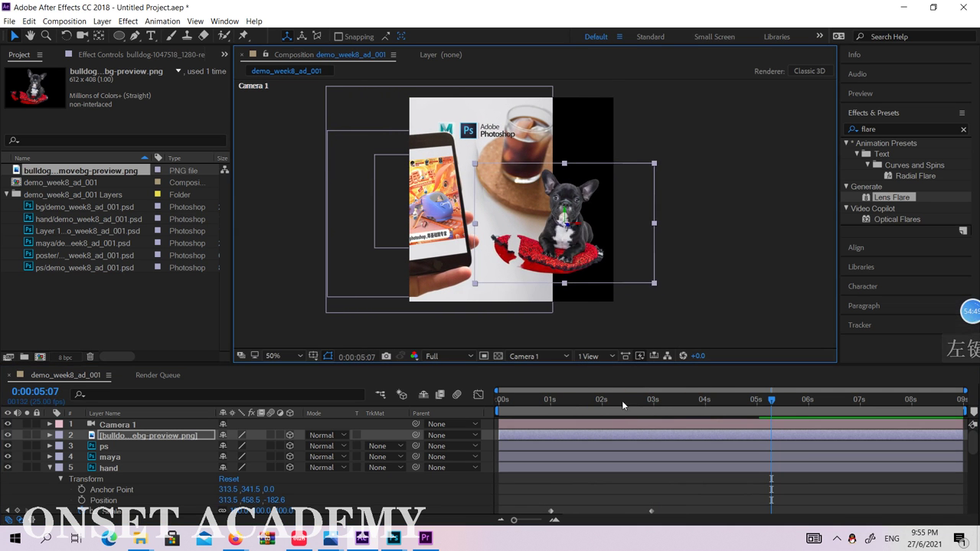
Set a Position keyframe on the bulldog layer at 0:00:05:04
drag(622, 400, 779, 396)
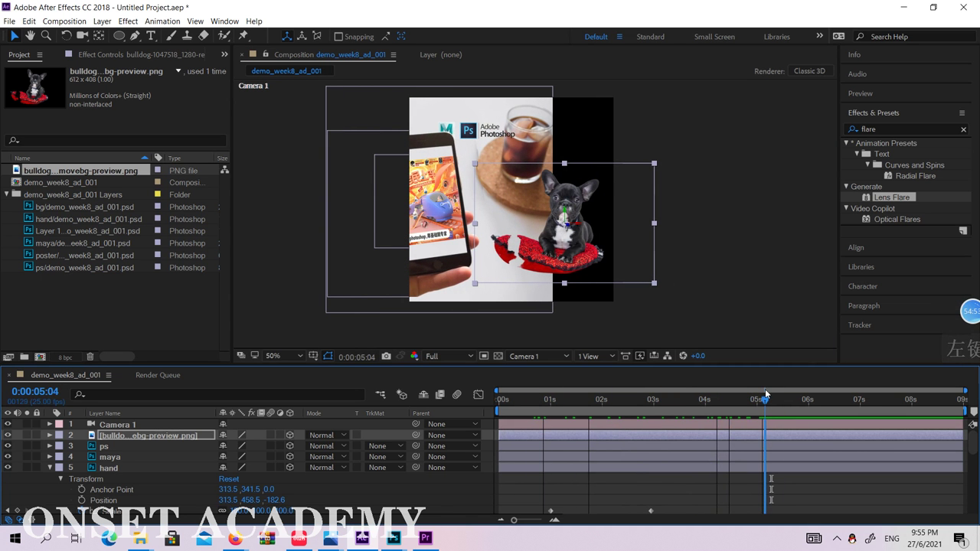
click(49, 435)
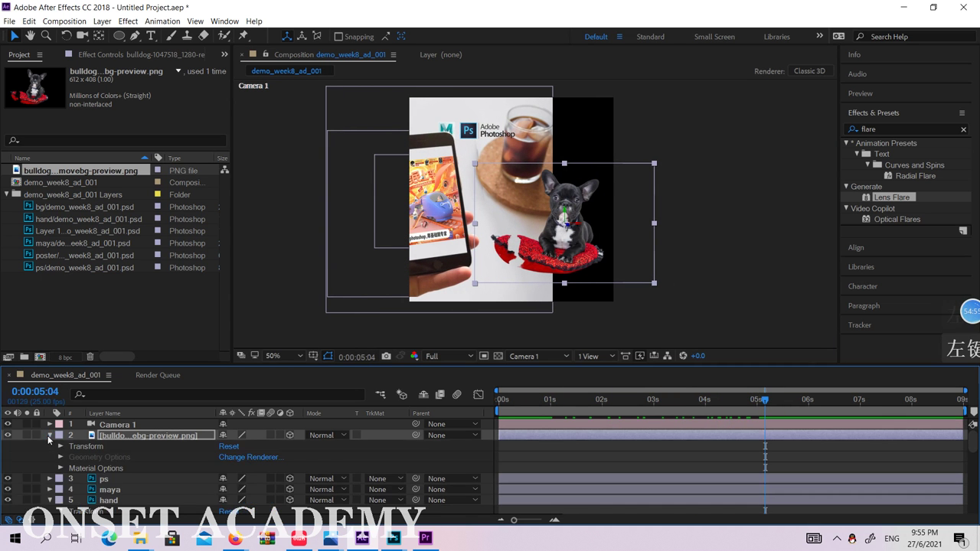
click(62, 447)
scroll(94, 460, down, 1)
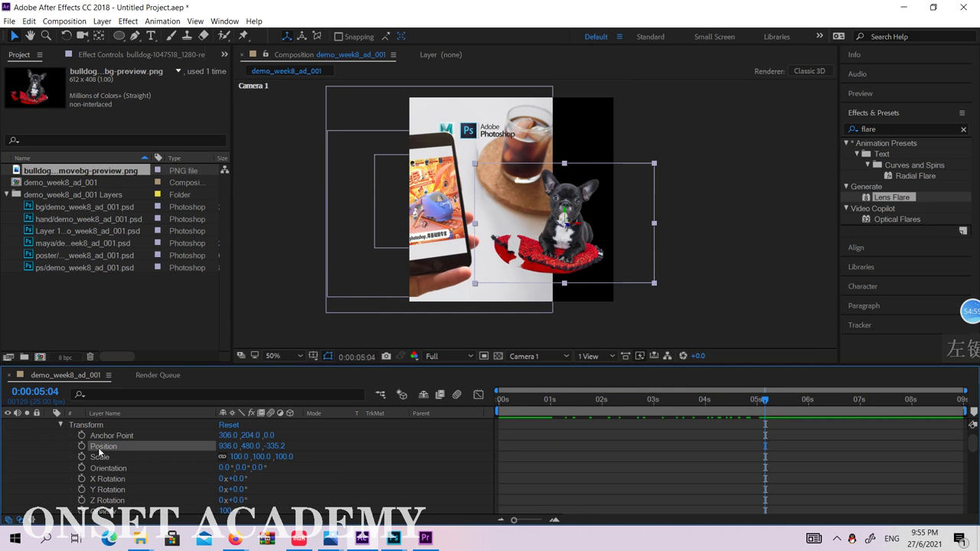
click(81, 447)
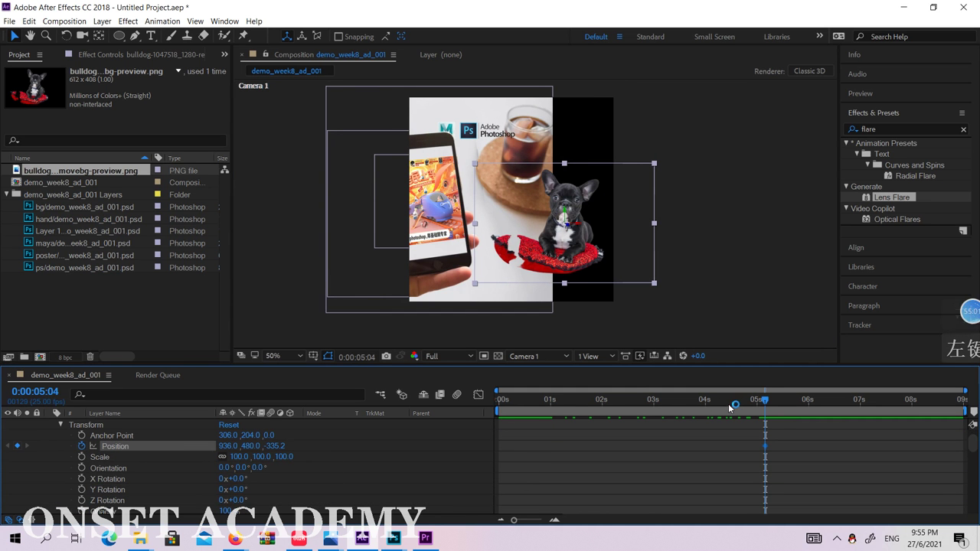
In Custom View 1 at 0:00:03:05, move the bulldog layer along the Z axis past the camera to a Z position of -1854.6
drag(730, 408, 663, 401)
click(545, 357)
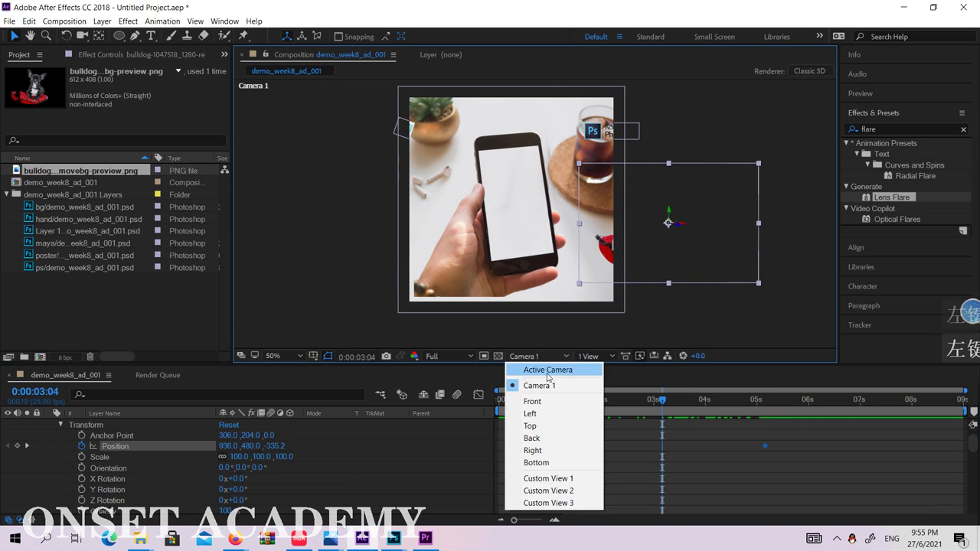
click(570, 476)
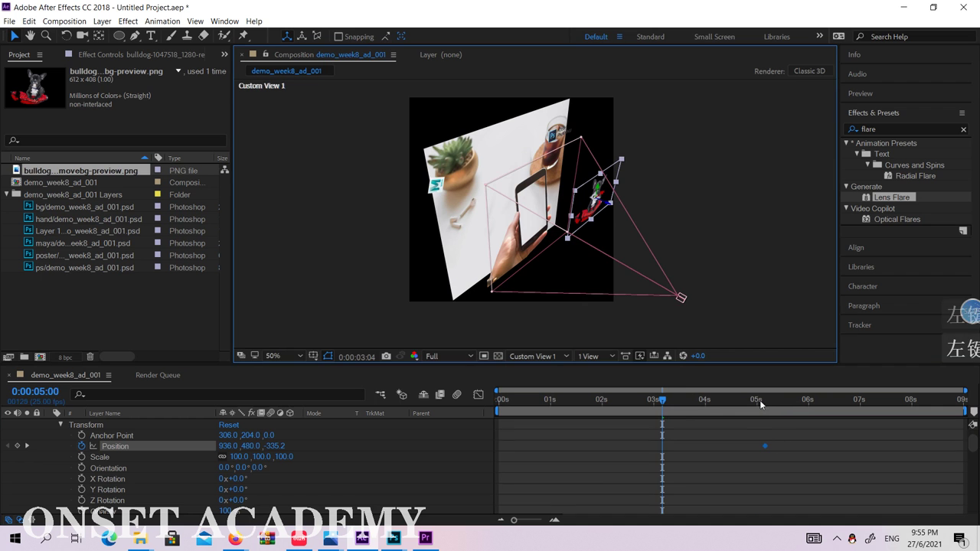
drag(760, 400, 671, 403)
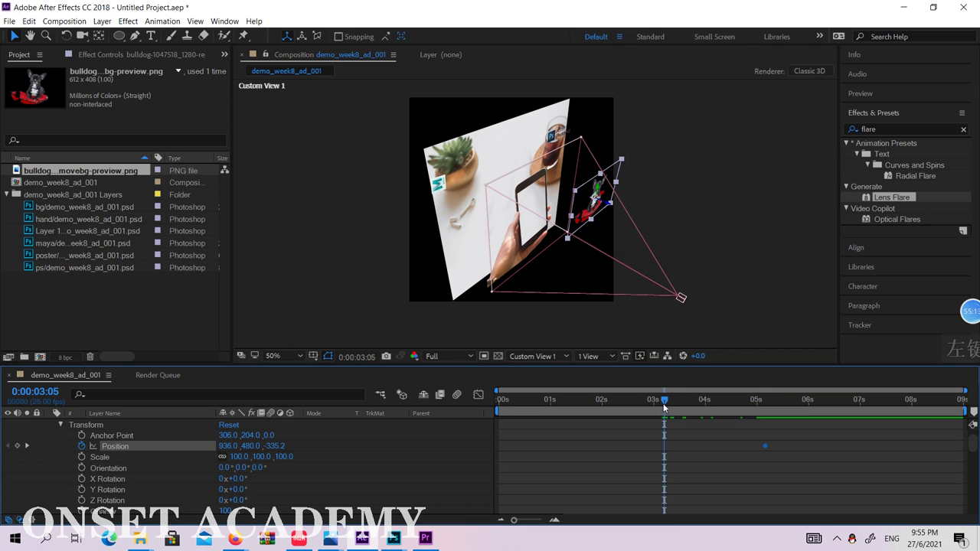
drag(619, 216, 954, 383)
Switch back to the Camera 1 view and scrub from 0:00:03:05 to 0:00:05:04 to check the bulldog's entrance
click(565, 353)
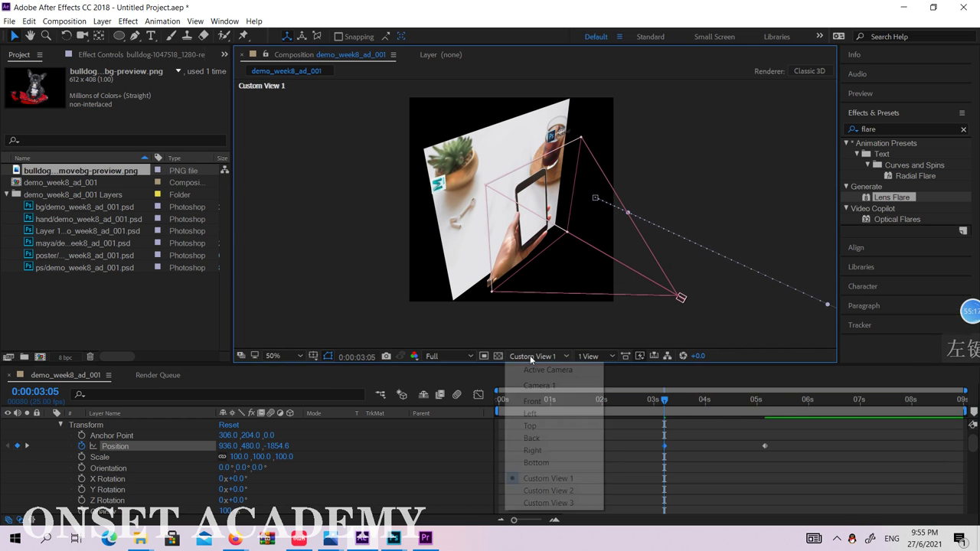
click(543, 388)
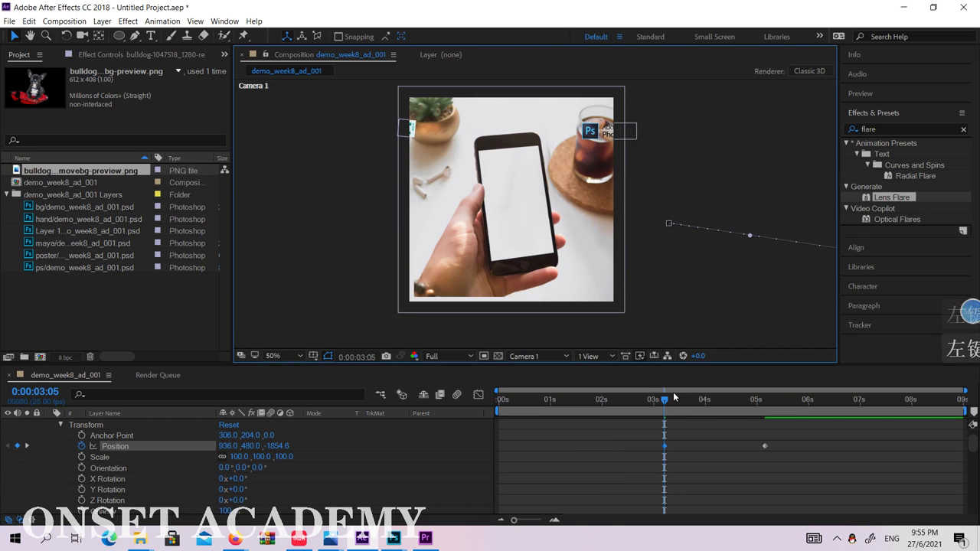
drag(674, 397, 766, 391)
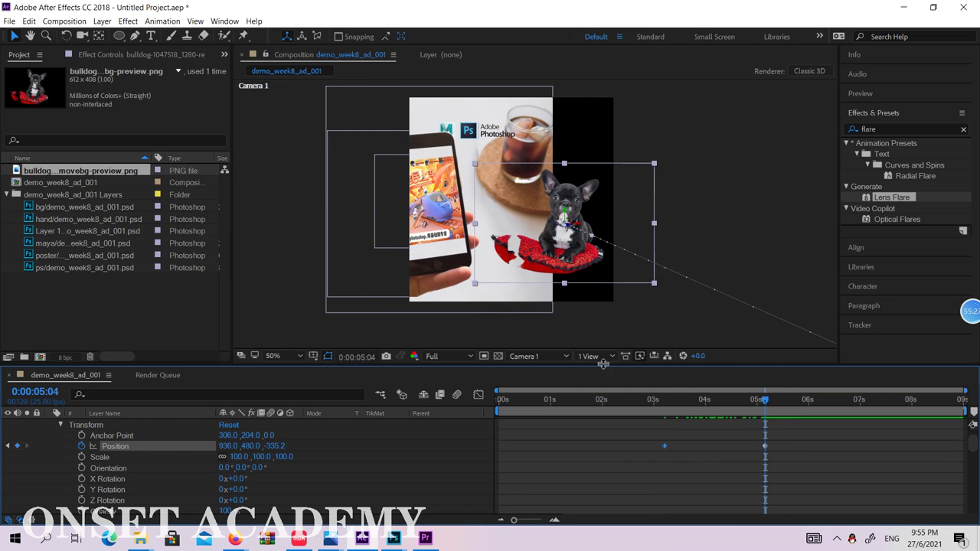
double_click(101, 298)
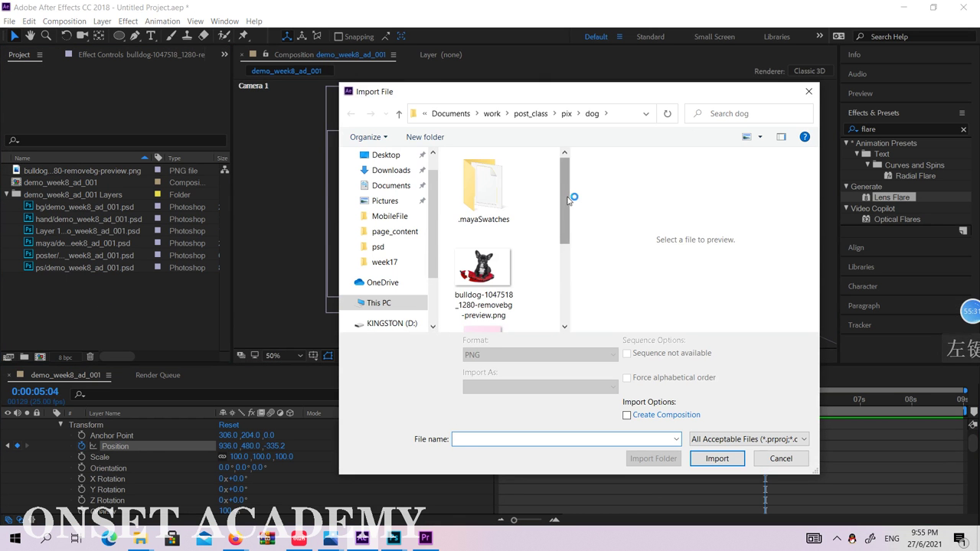
drag(568, 200, 568, 267)
click(780, 458)
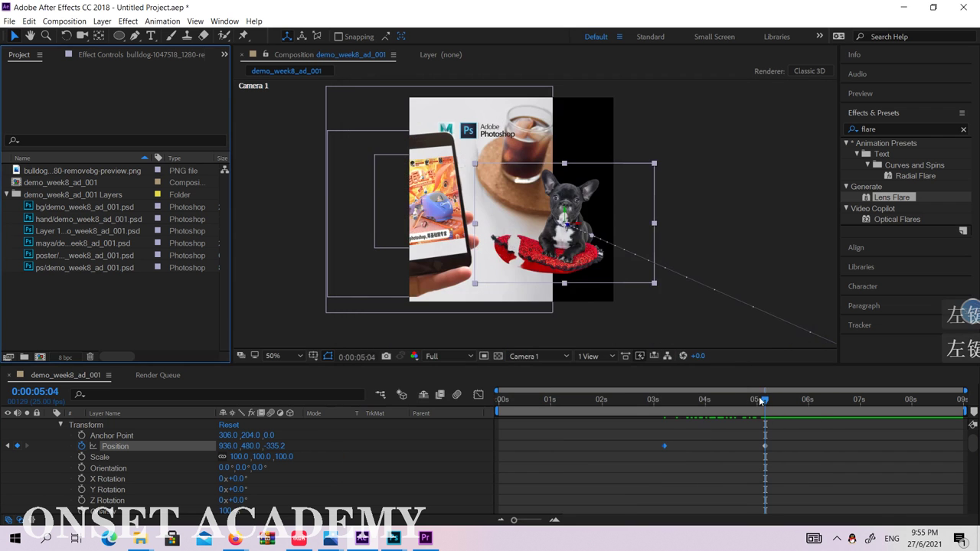
Deselect the layers and play a preview of the camera animation from 0:00:01:07, stopping it at 0:00:06:12
drag(759, 397, 565, 399)
click(757, 255)
click(865, 93)
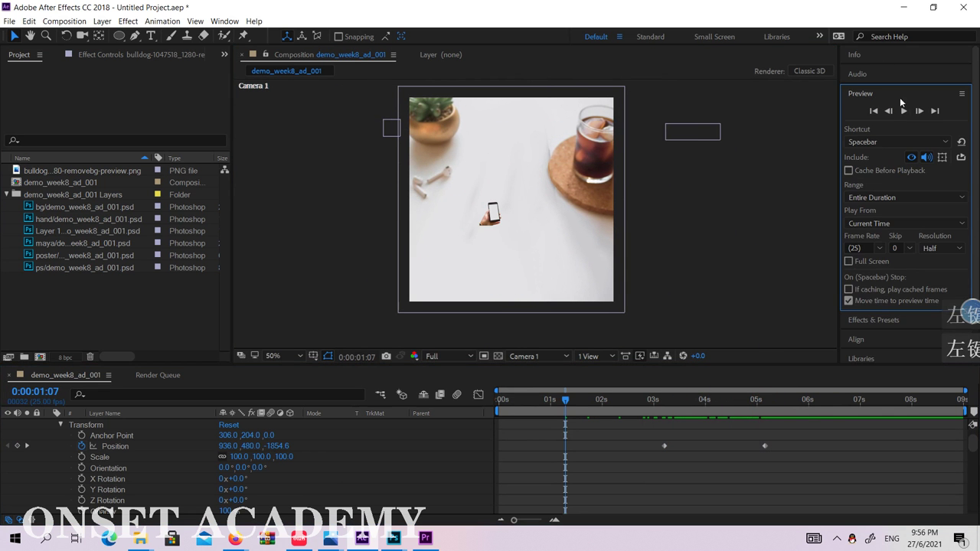
click(904, 111)
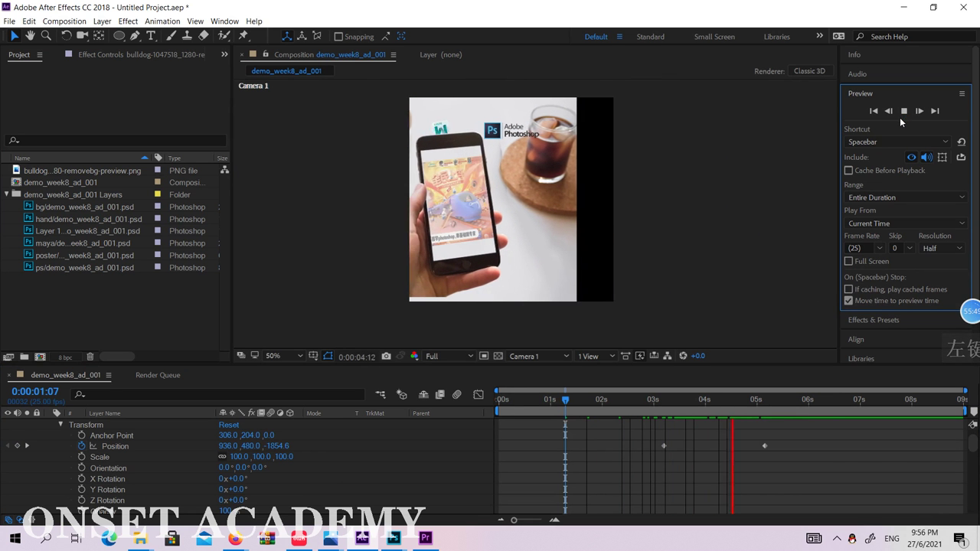
key(space)
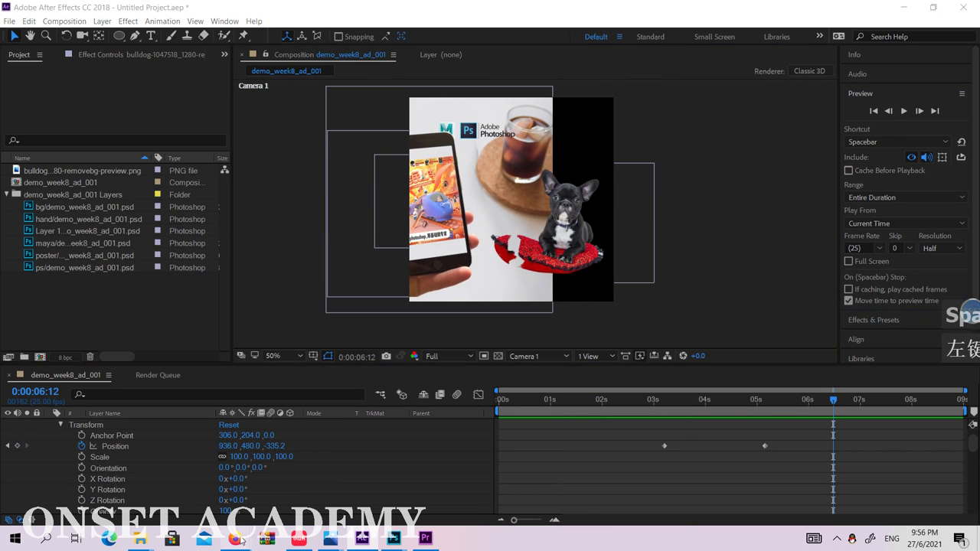
Switch to Firefox and look through the open tabs for a layered 3D camera reference video
mouse_move(237, 539)
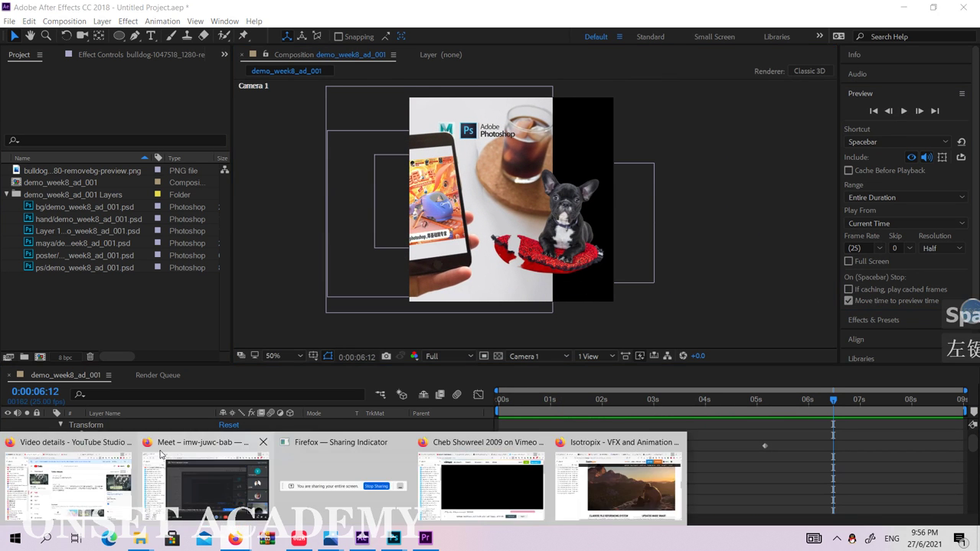
click(65, 479)
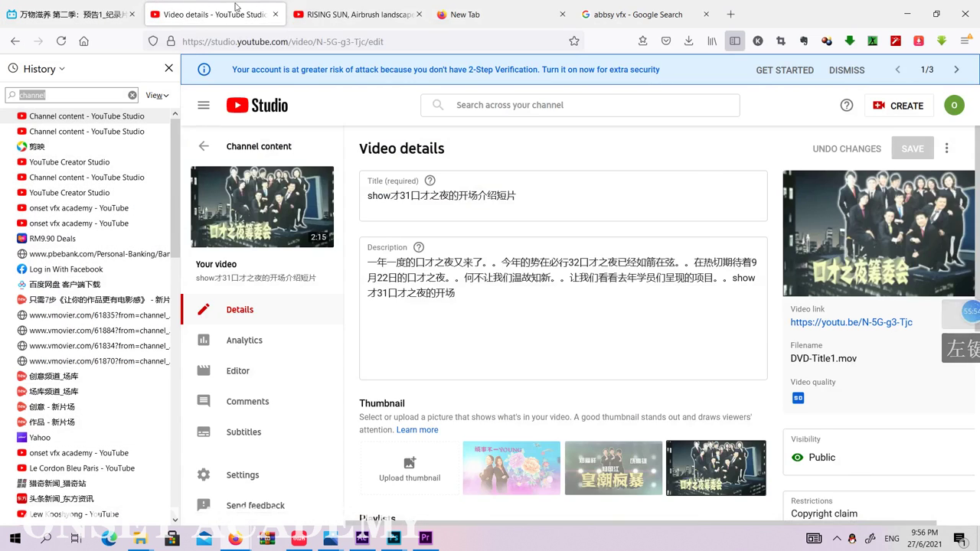
click(354, 13)
click(214, 14)
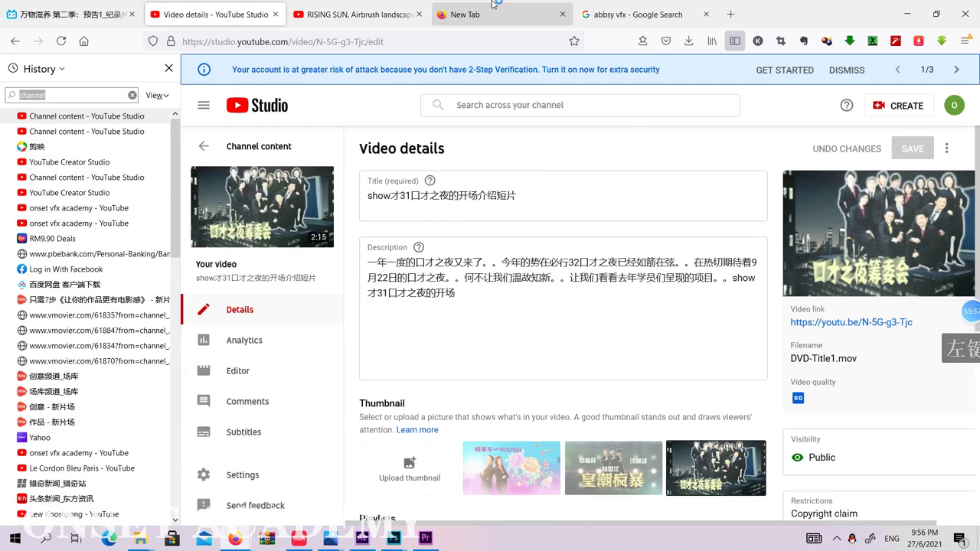
click(491, 23)
click(354, 13)
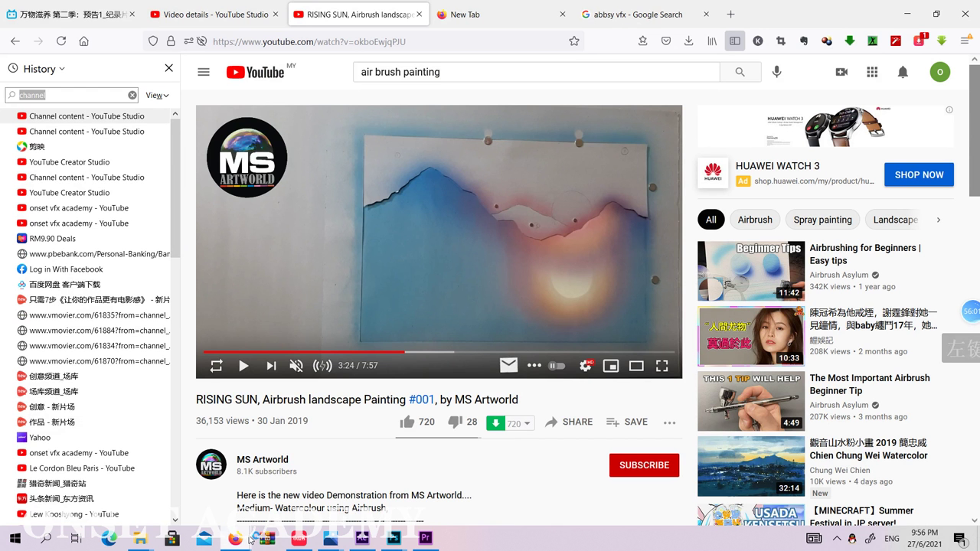
mouse_move(251, 540)
mouse_move(330, 540)
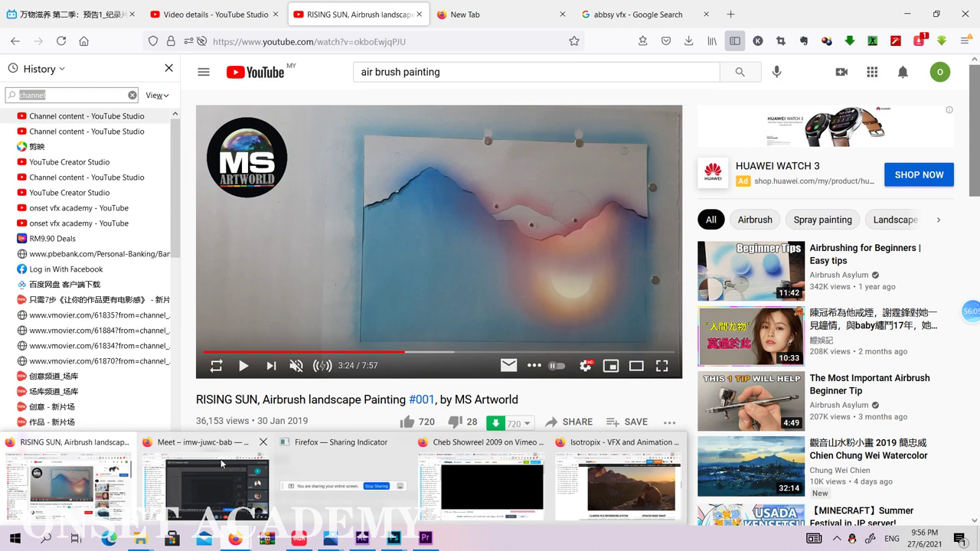
In the other Firefox window, check the 青运总会口才圈第32期基础班 video at 0:50, then go back to the 第31期基础班 video and play it
click(515, 449)
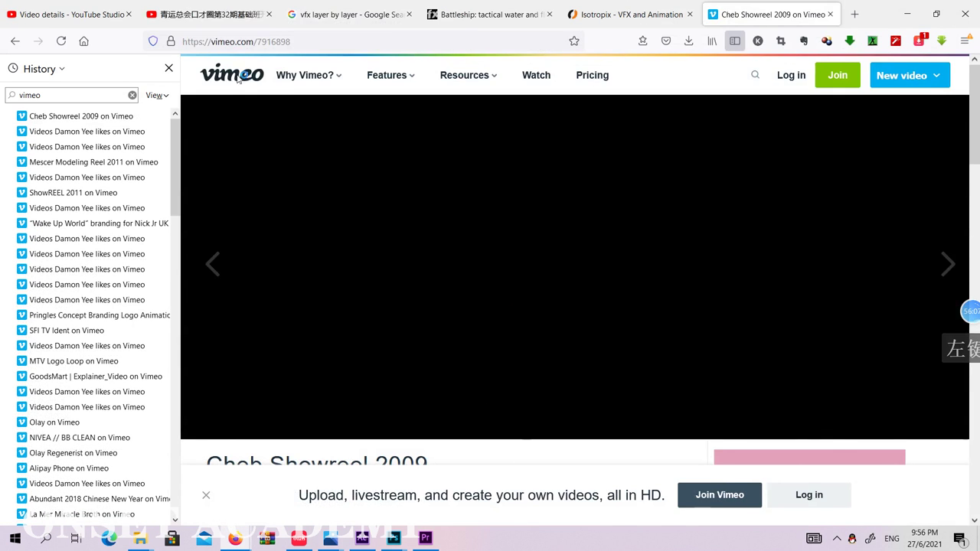
click(207, 14)
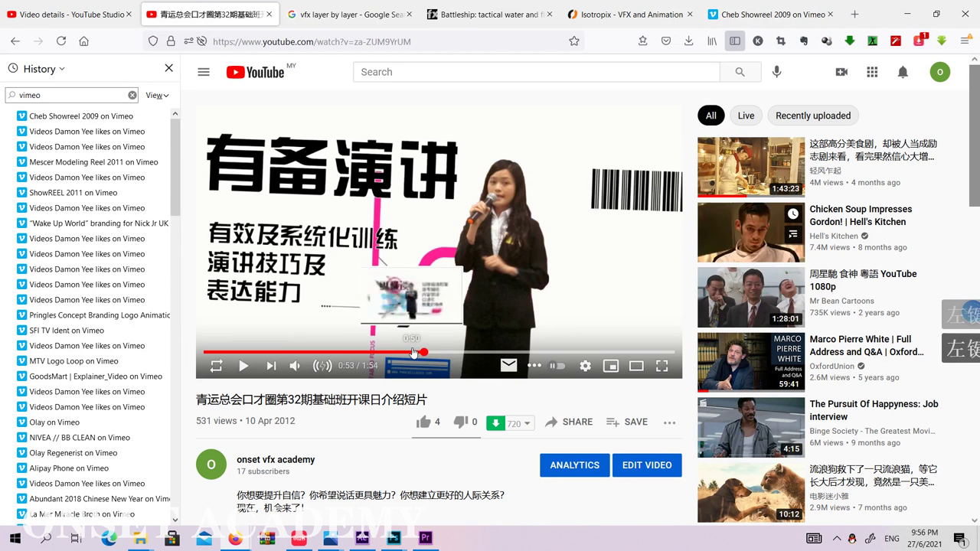
click(413, 353)
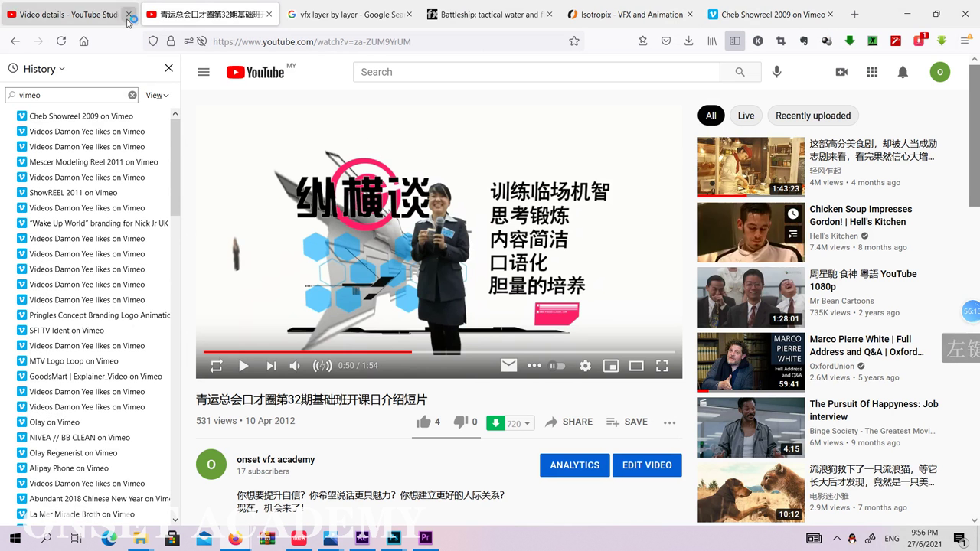
click(15, 45)
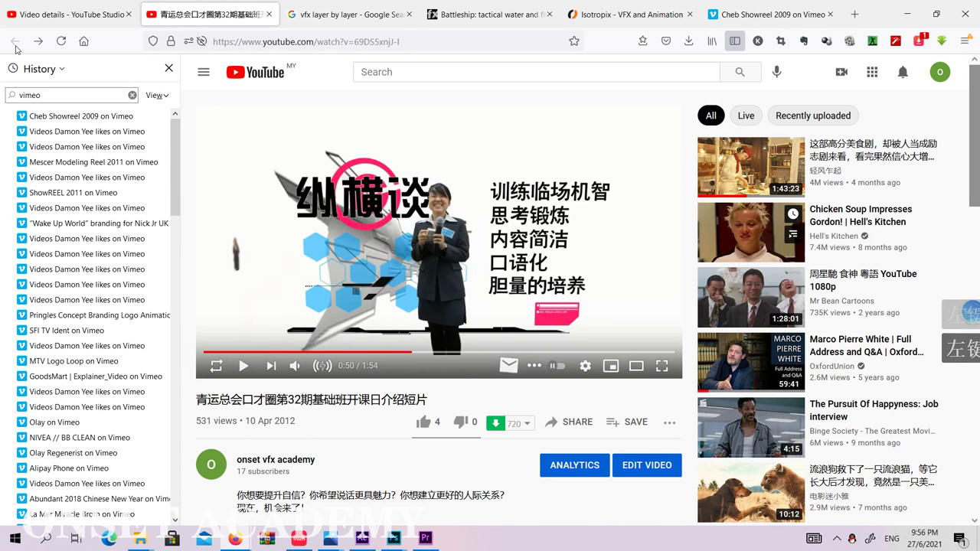
click(245, 306)
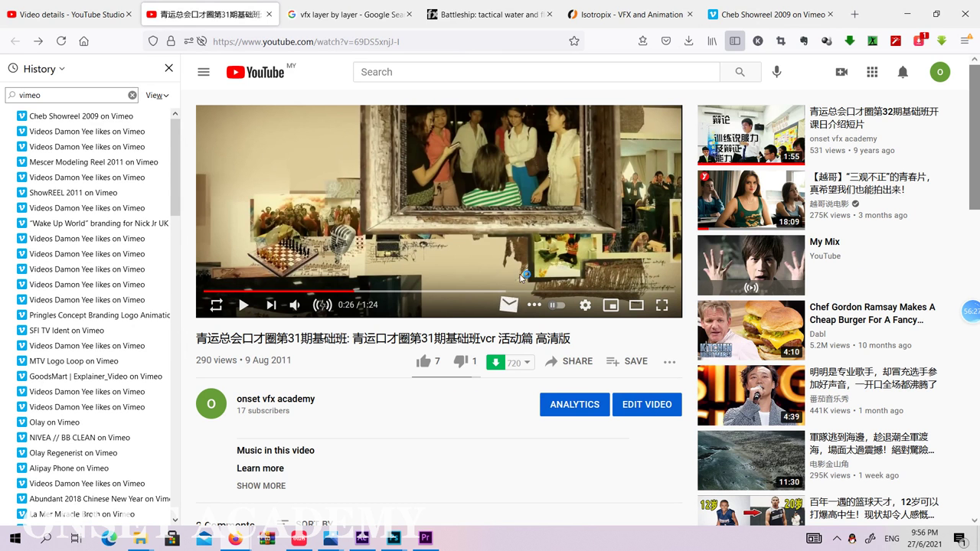
View the 第31期基础班 video in full screen, examine its layered camera moves from about 0:17, and leave full screen
click(663, 306)
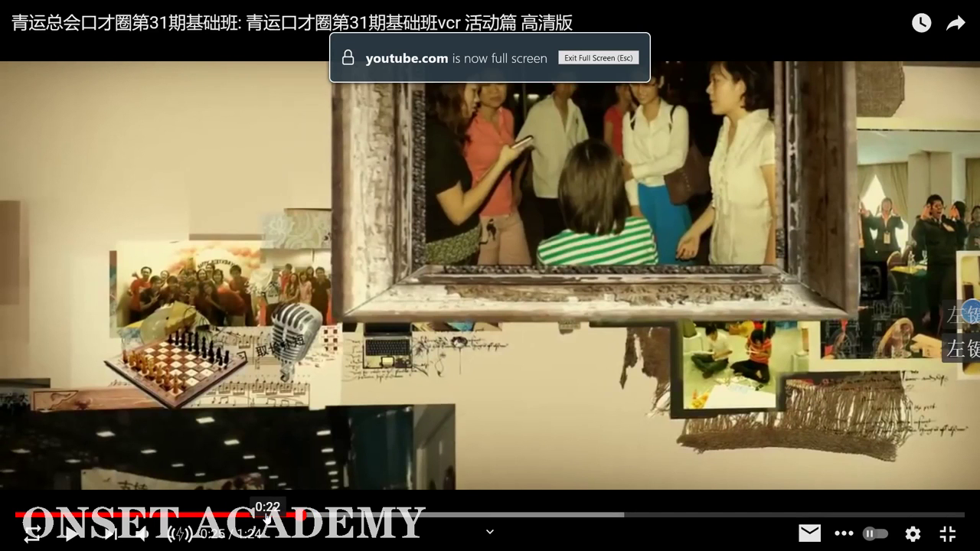
click(254, 519)
click(211, 515)
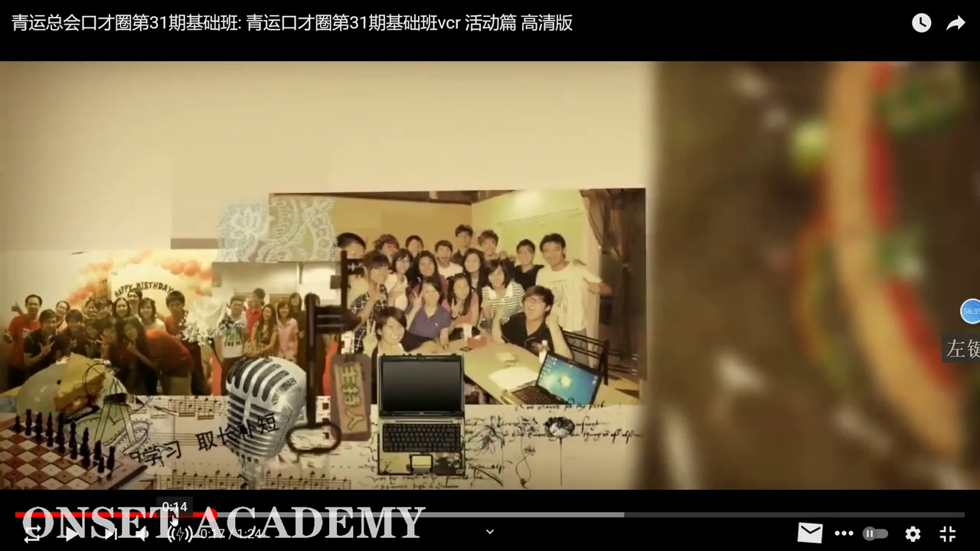
click(71, 534)
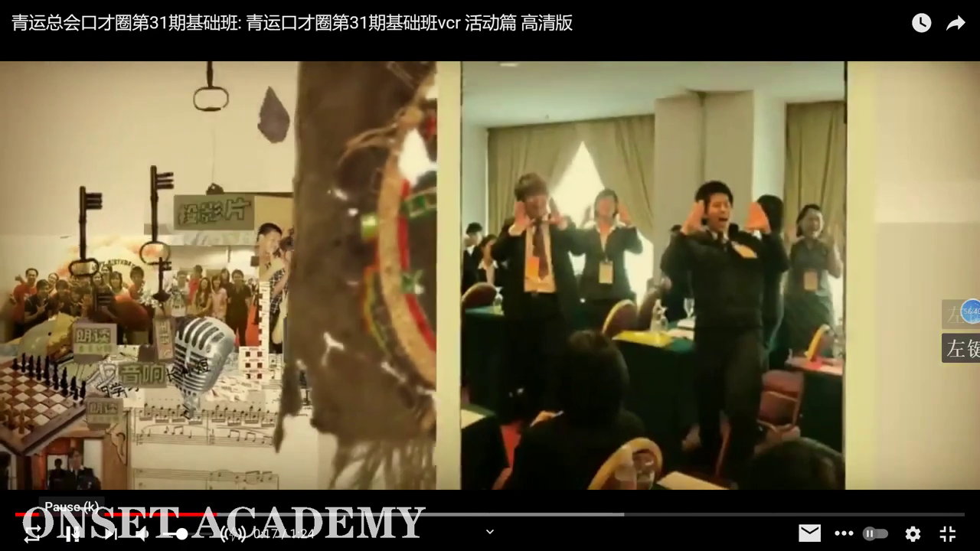
click(70, 534)
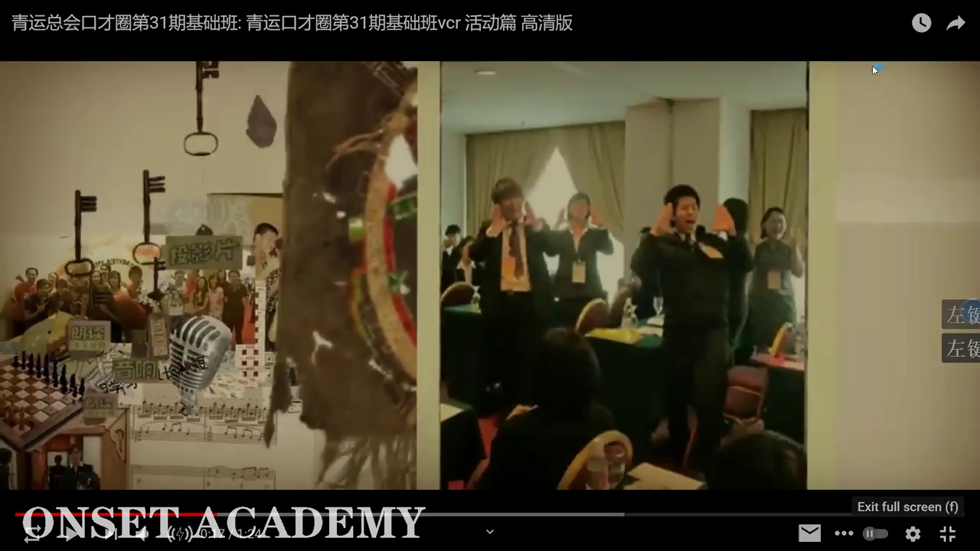
click(948, 534)
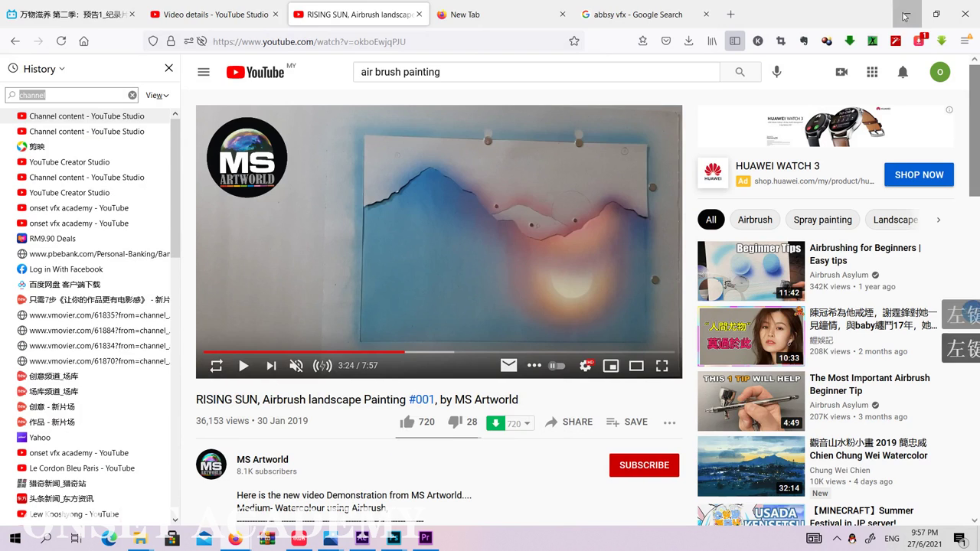
Switch back to After Effects and add Point of Interest and Position keyframes to Camera 1 at 0:00:05:18
click(906, 13)
drag(741, 398, 795, 406)
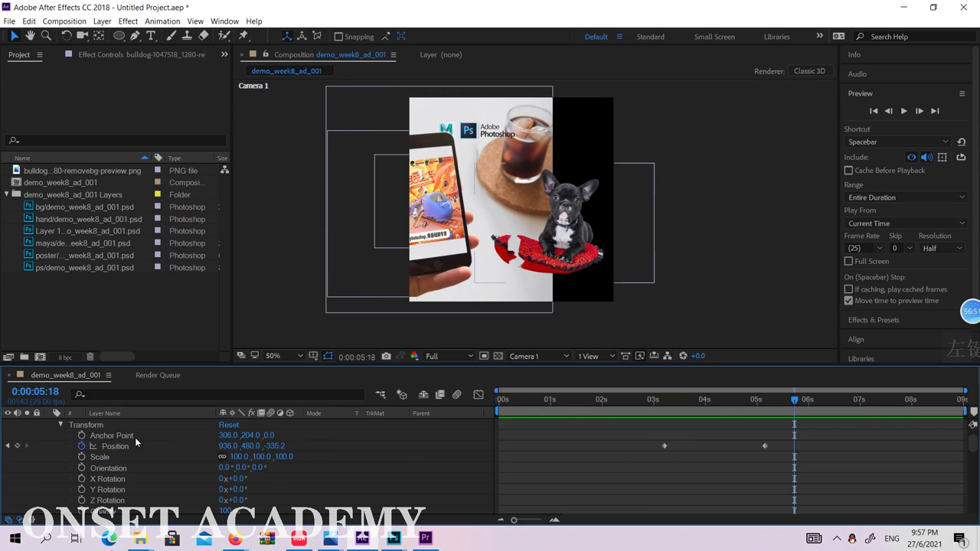
scroll(124, 456, up, 1)
click(51, 436)
click(50, 425)
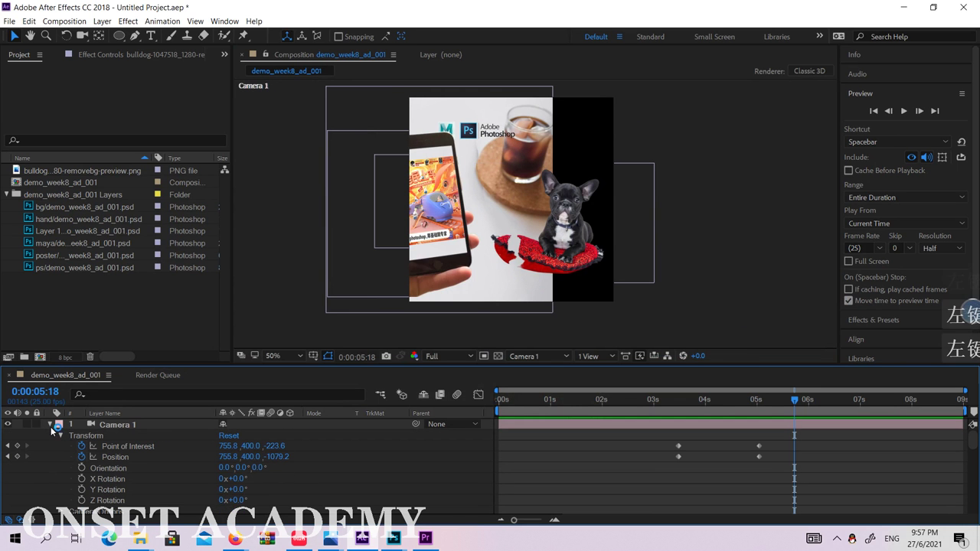
click(17, 446)
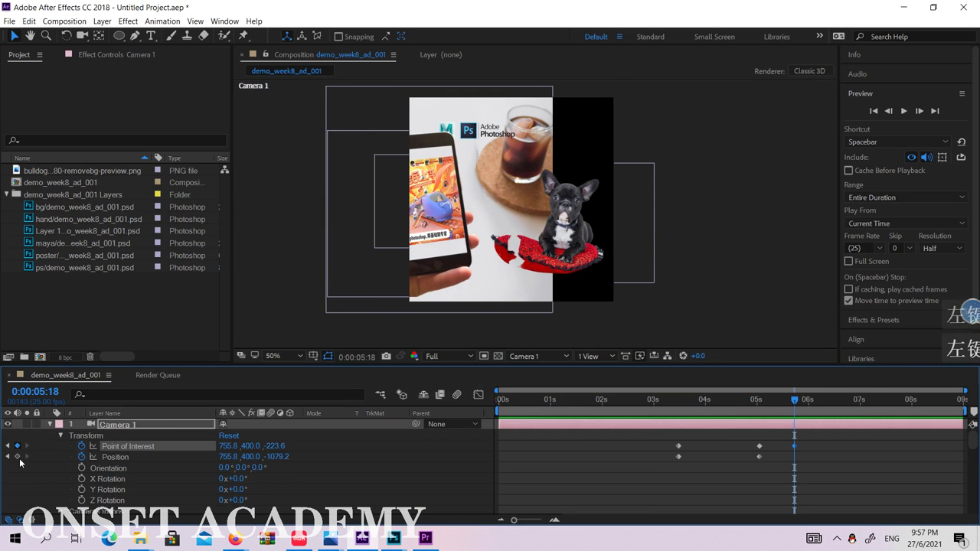
click(17, 457)
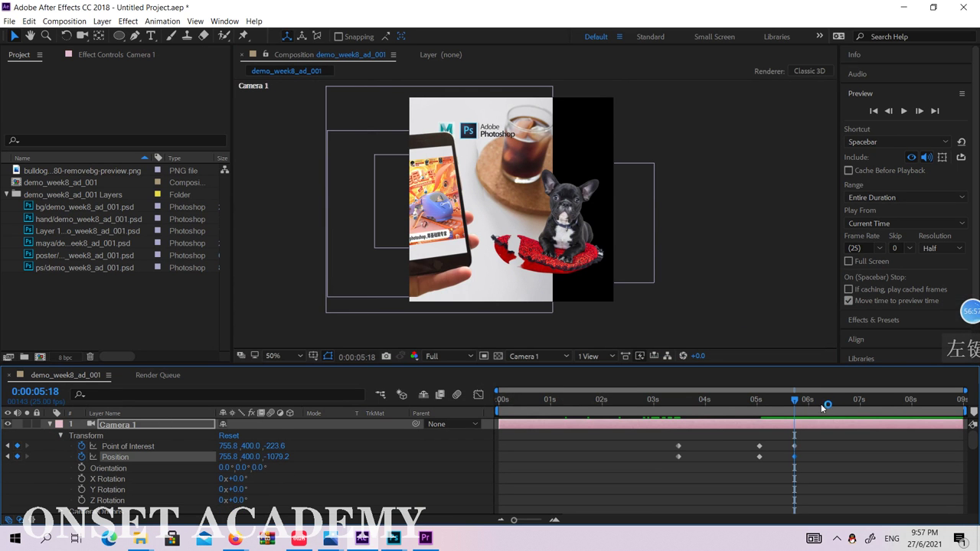
At 0:00:07:10, move Camera 1 in Custom View 1 to X 967.5, Y 266.6 and check the move through the Camera 1 view
drag(826, 406, 881, 404)
click(537, 356)
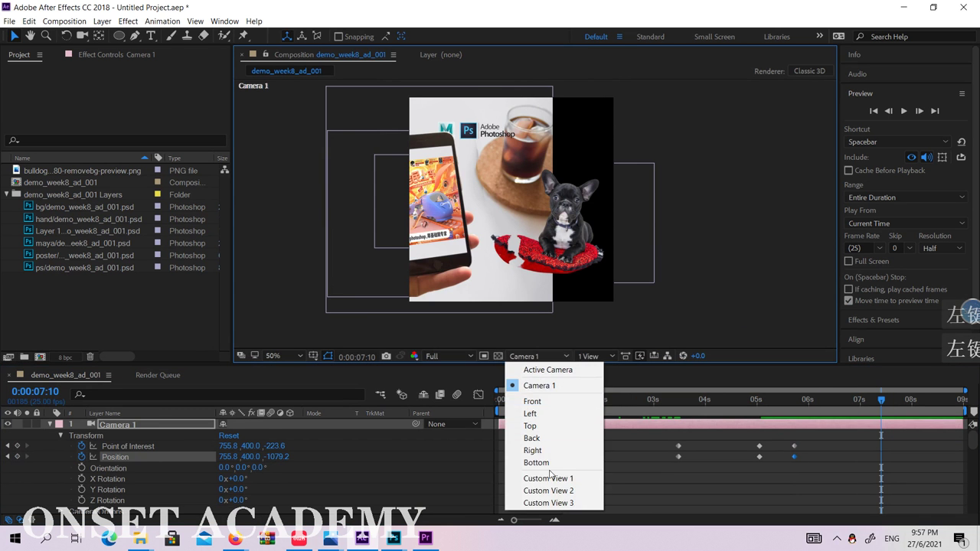
click(548, 477)
drag(709, 245, 735, 200)
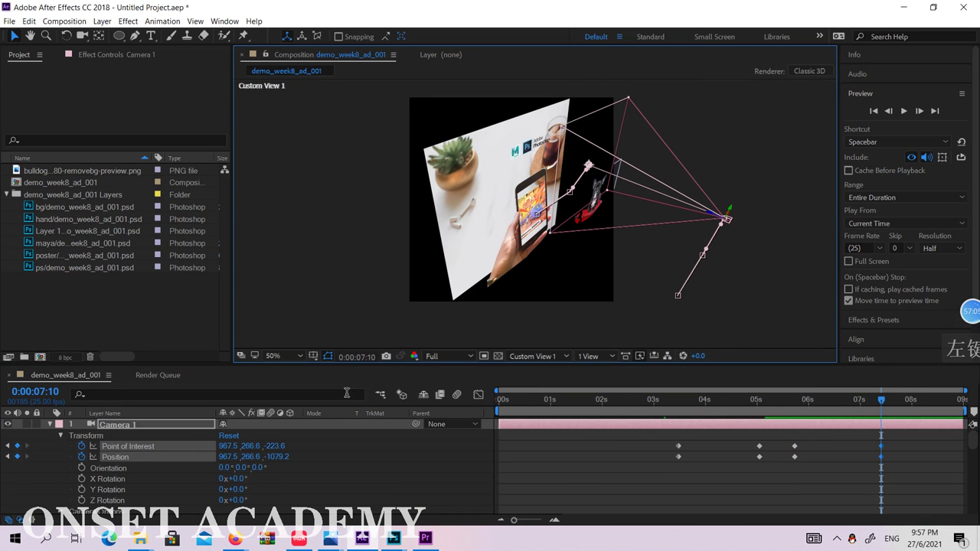
click(536, 356)
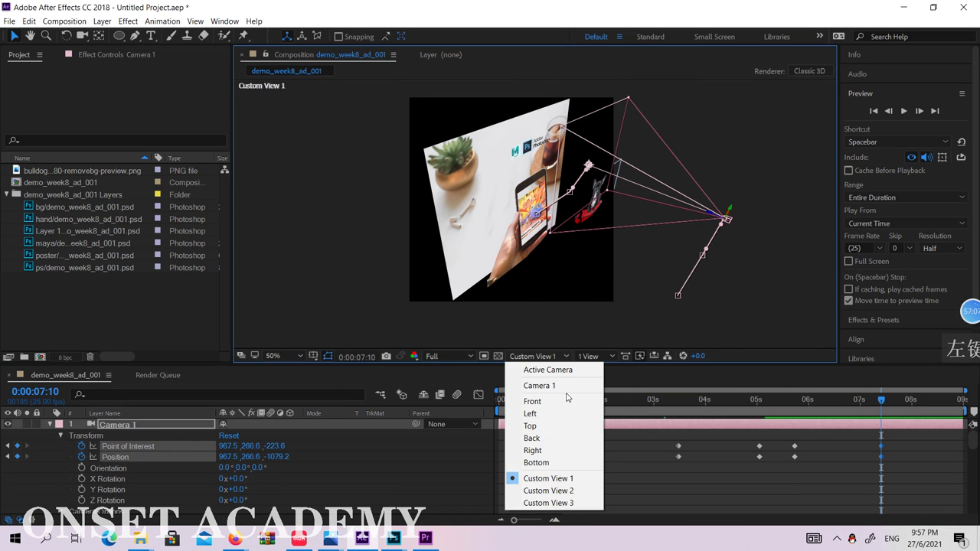
click(563, 387)
drag(756, 406, 881, 412)
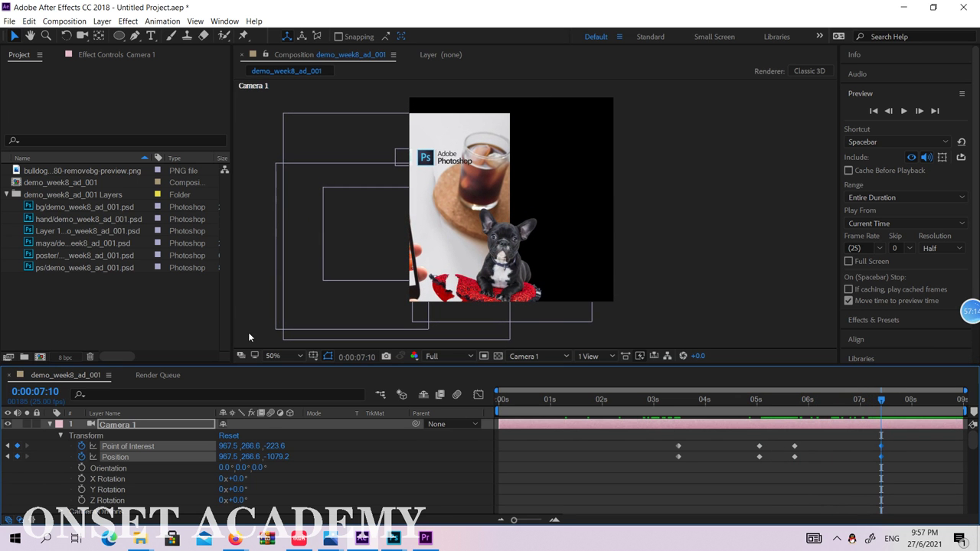
Import the Shiba dog's removebg-preview PNG from the dog folder and add it to the composition as a layer
click(119, 310)
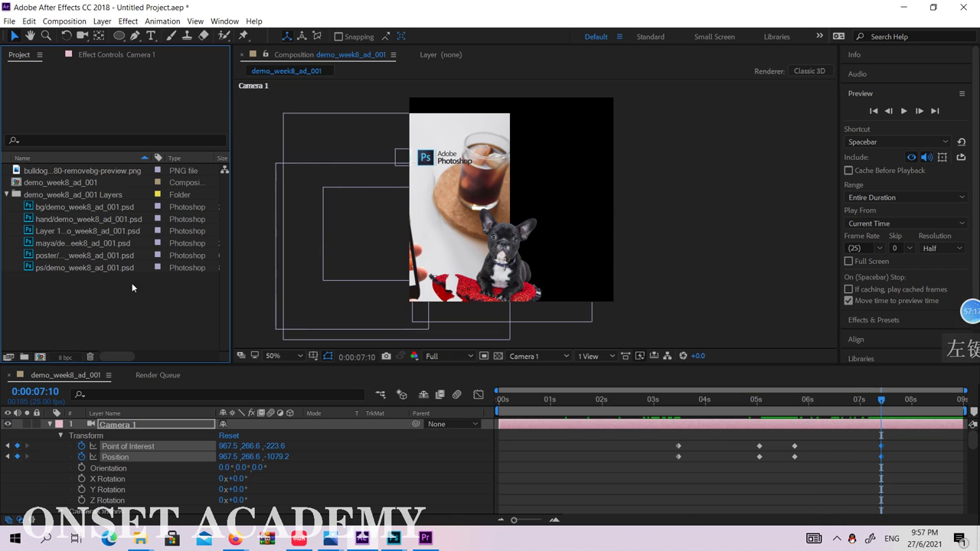
click(102, 308)
double_click(91, 294)
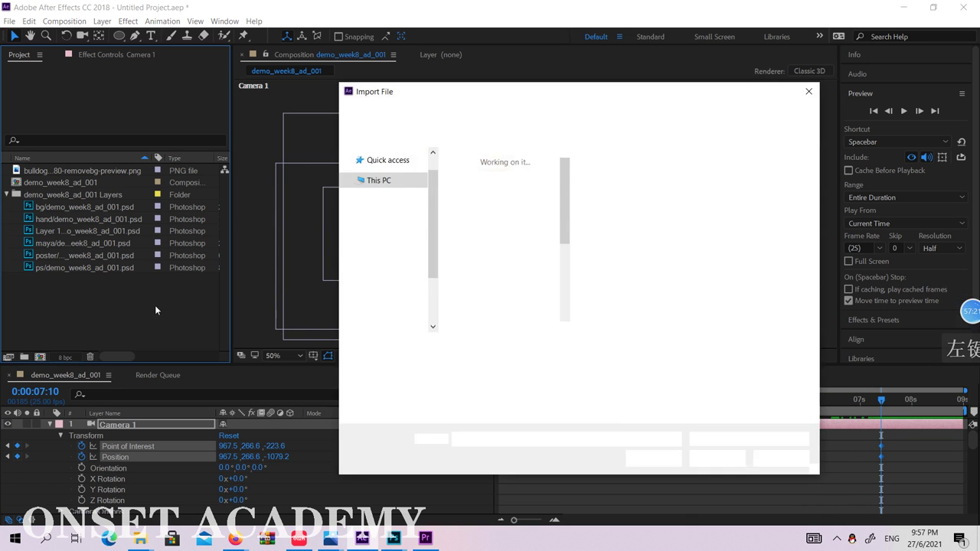
drag(565, 222, 565, 307)
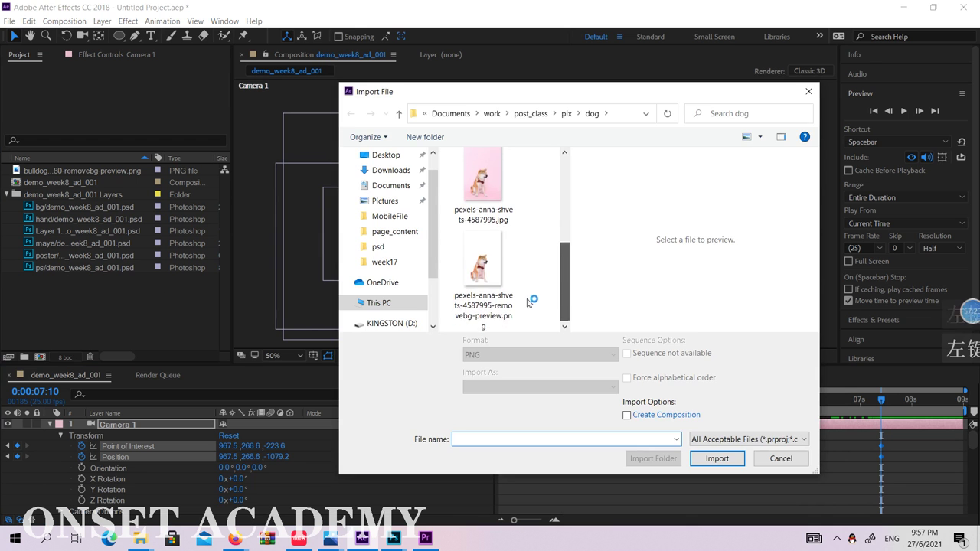
double_click(510, 299)
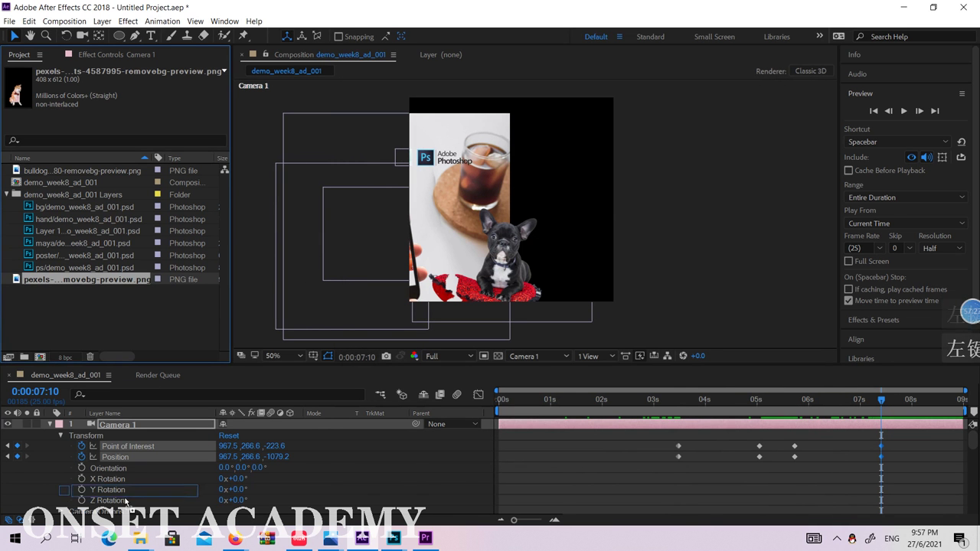
drag(132, 415, 131, 419)
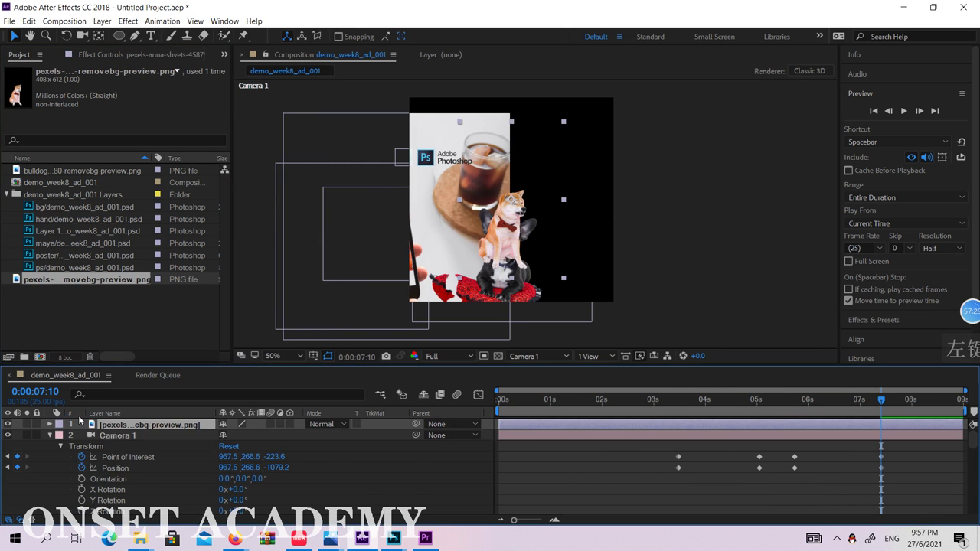
Place the Shiba layer beneath Camera 1 and make it a 3D layer positioned in the black area beside the bulldog
click(49, 436)
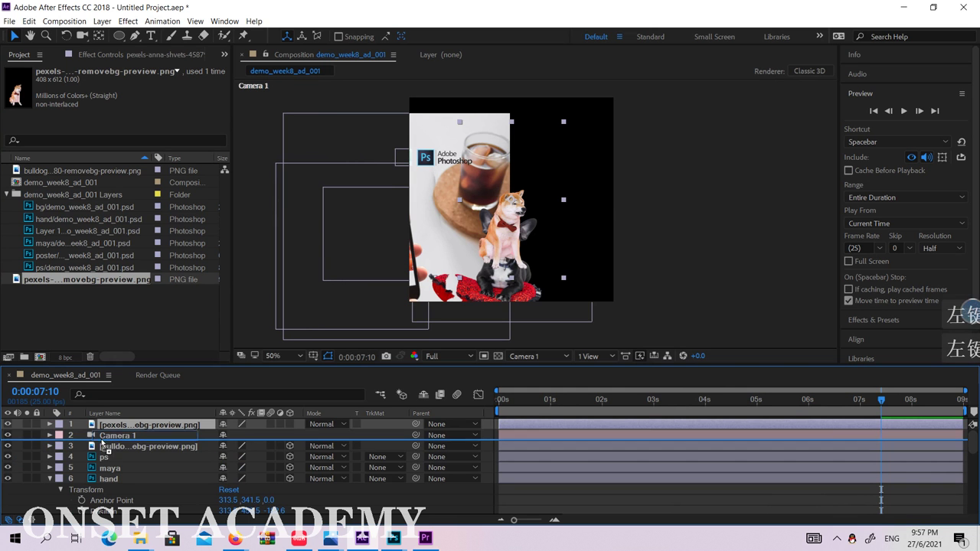
key(ctrl+bracketleft)
drag(513, 233, 598, 203)
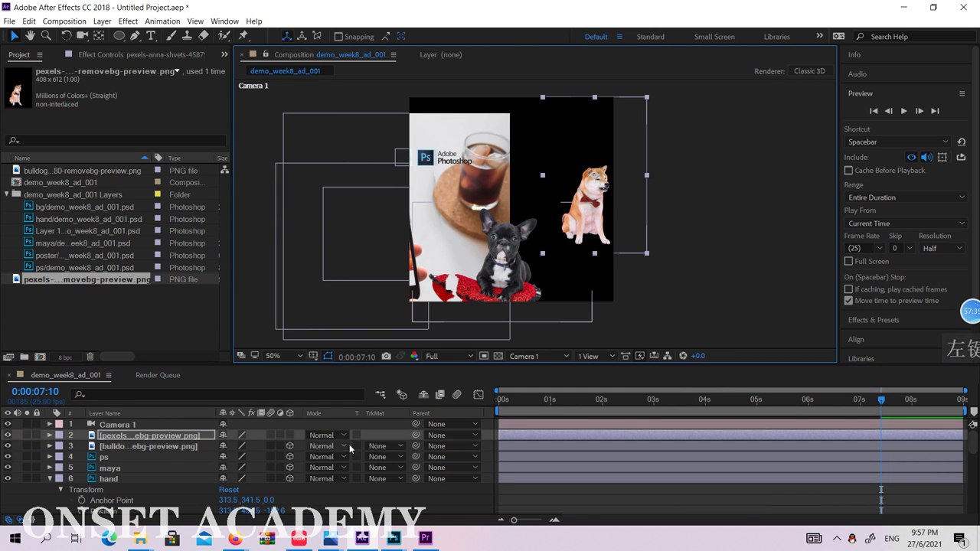
click(290, 435)
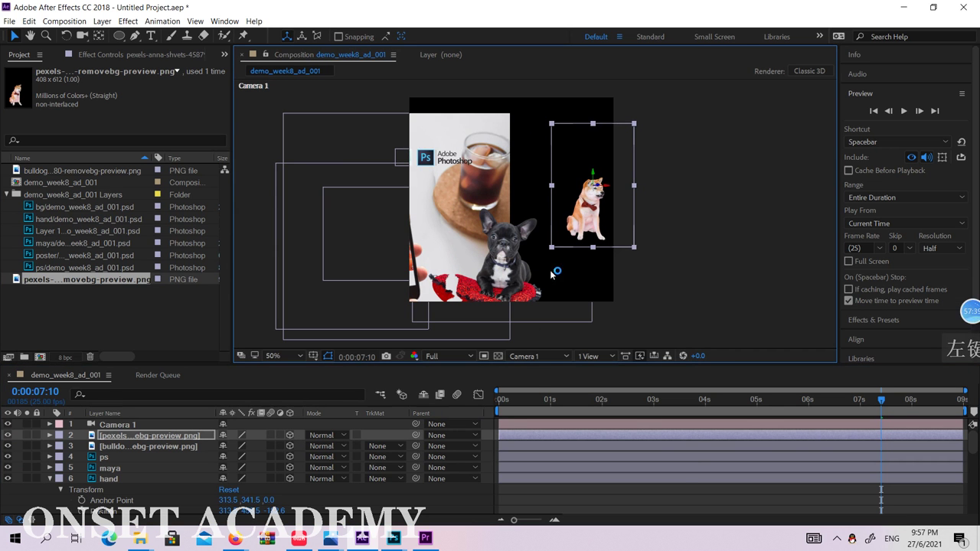
In the Top view, push the Shiba layer away from the camera to a Z position of 492
click(593, 356)
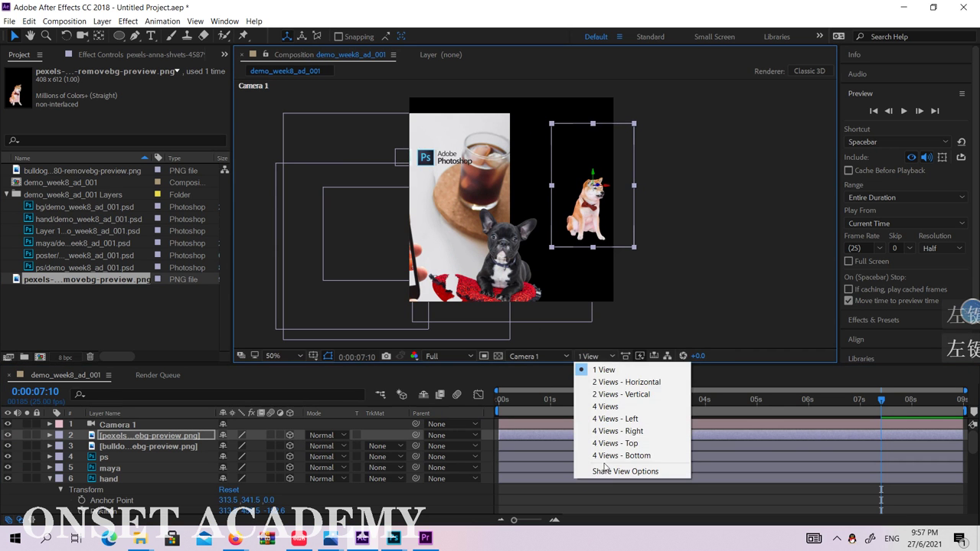
click(536, 356)
click(546, 426)
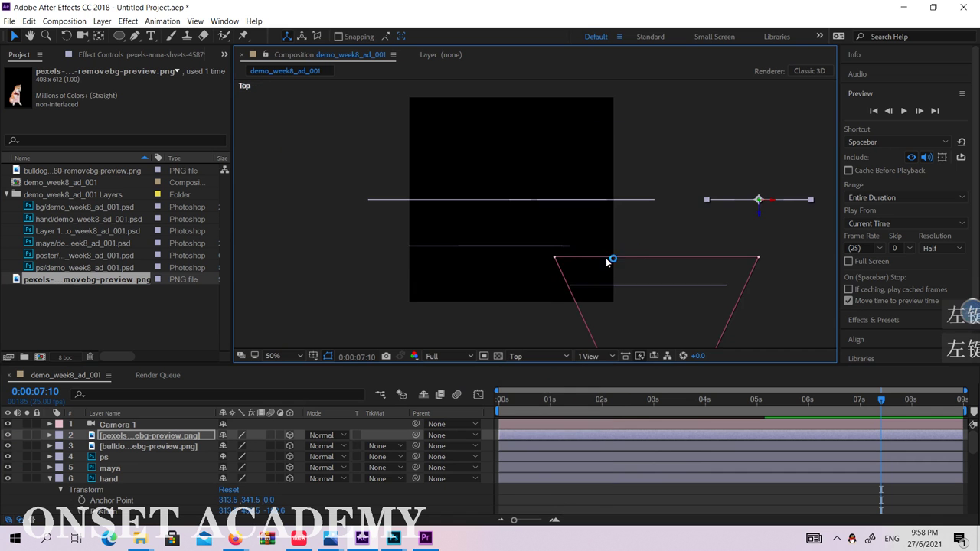
key(comma)
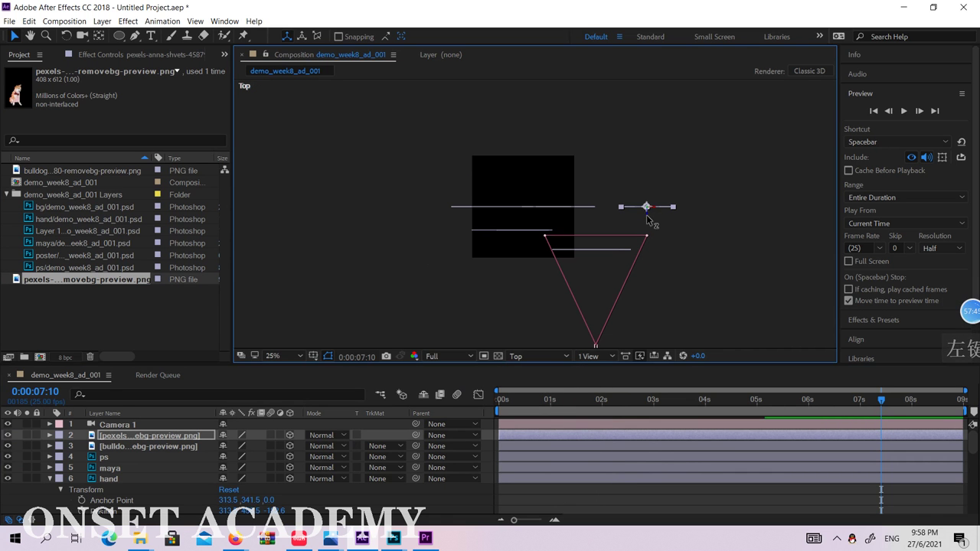
click(650, 194)
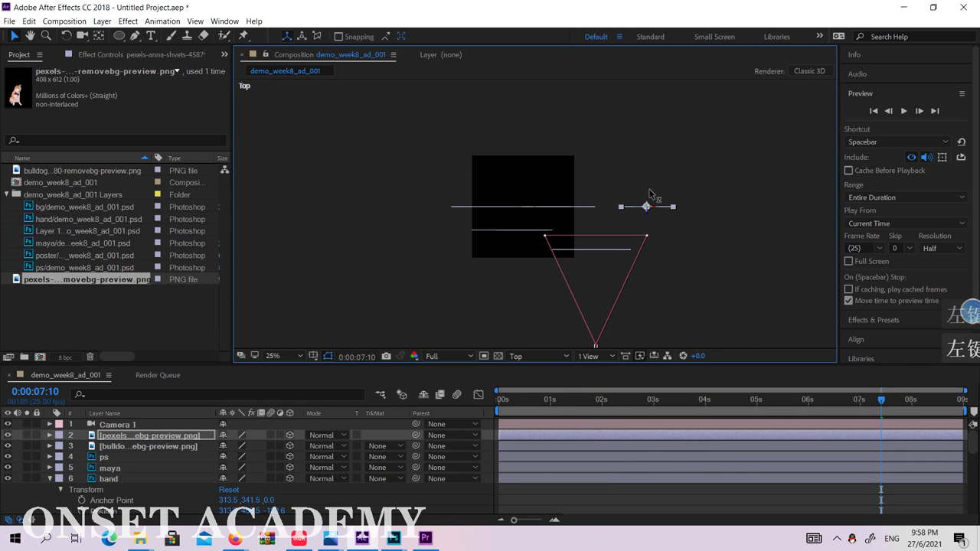
Keyframe the Shiba layer's Position from Z 492 at 0:00:06:00 to Z -80 at 0:00:07:10
click(50, 436)
click(61, 448)
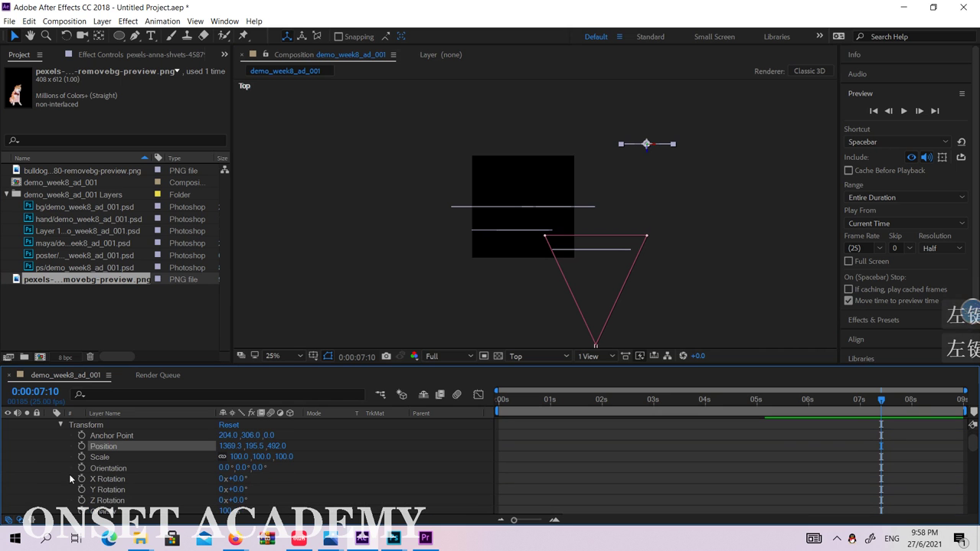
click(82, 448)
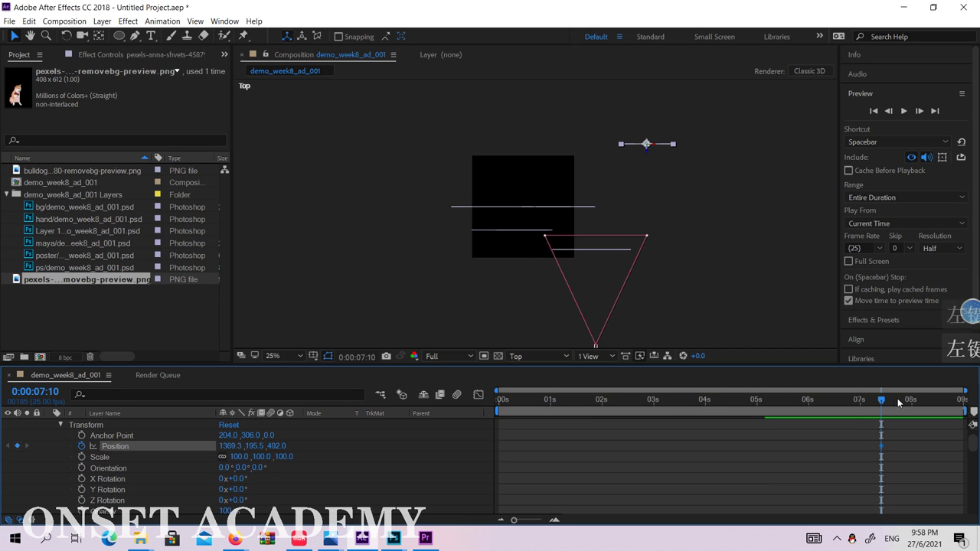
drag(881, 400, 809, 400)
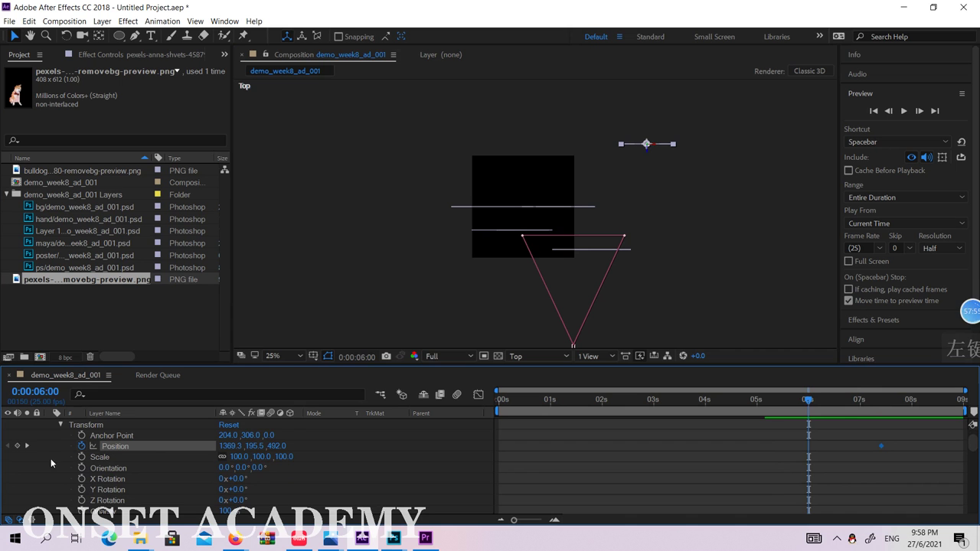
drag(866, 400, 881, 400)
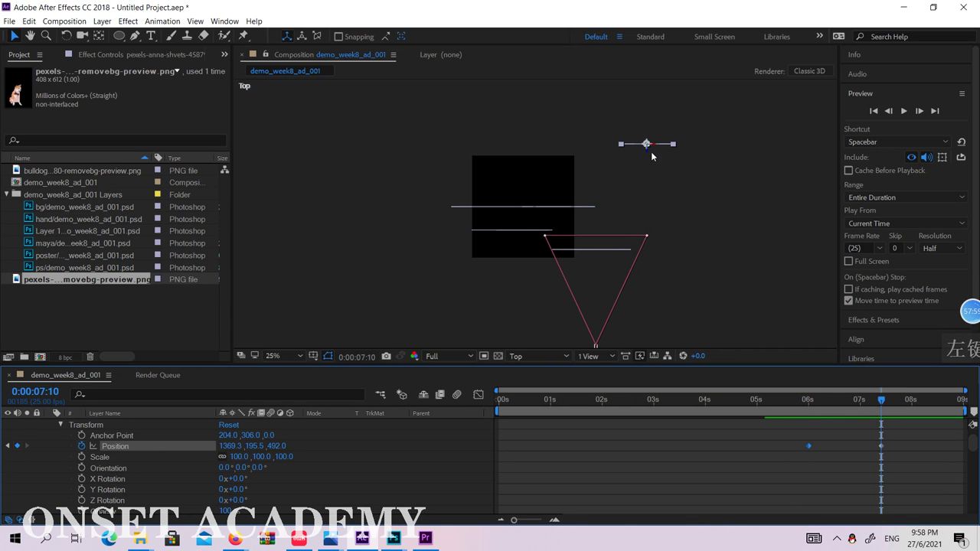
drag(647, 156, 642, 217)
Preview the Shiba's fly-in through the Camera 1 view from 0:00:05:23, stop at 0:00:07:11 and collapse the layer's properties
click(512, 357)
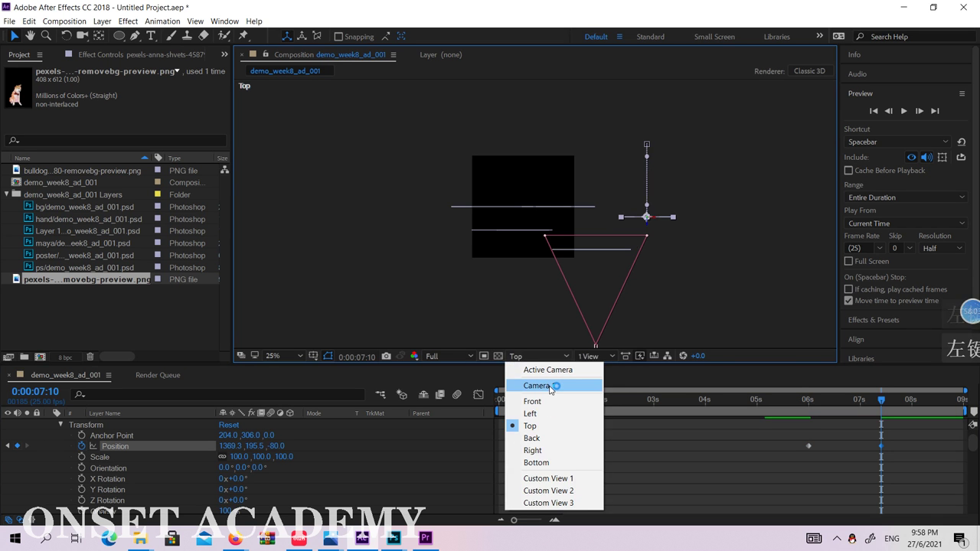
click(547, 386)
key(period)
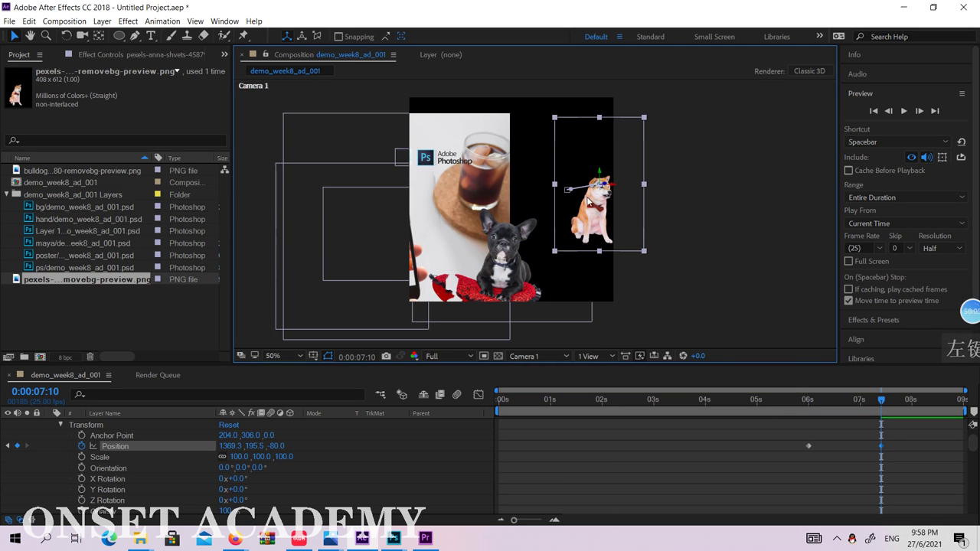
drag(875, 400, 797, 393)
key(space)
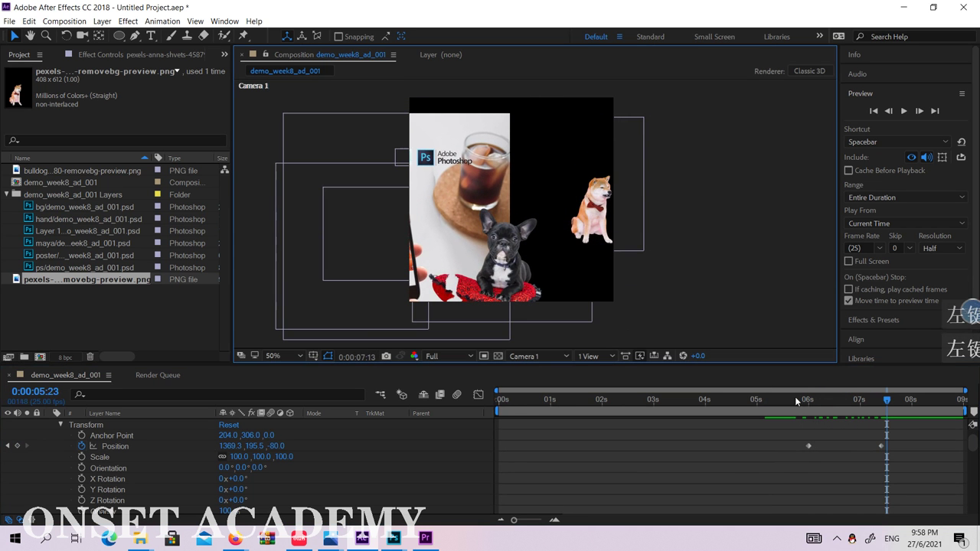
drag(795, 397, 883, 400)
scroll(84, 446, up, 2)
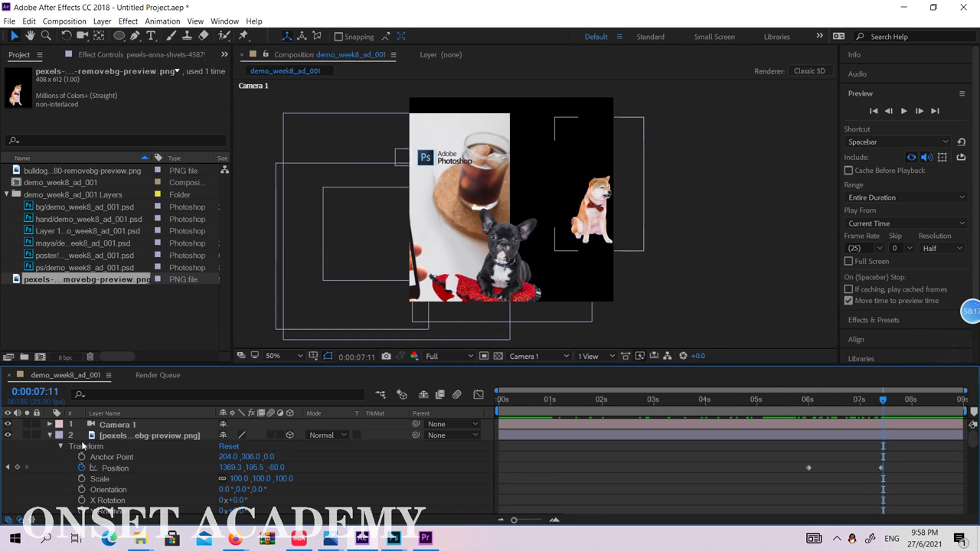
click(50, 436)
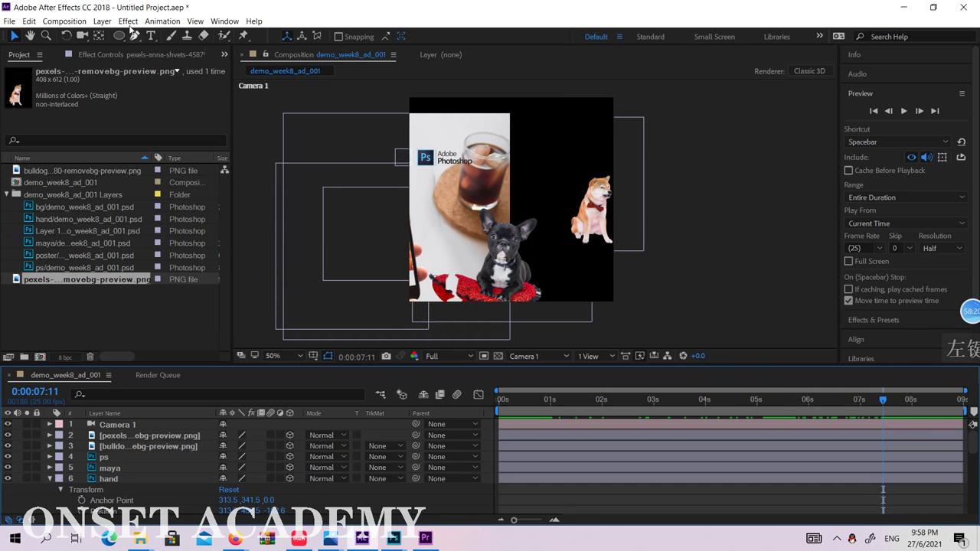
Save the project as 3d.aep in the week17 folder
click(9, 20)
click(326, 142)
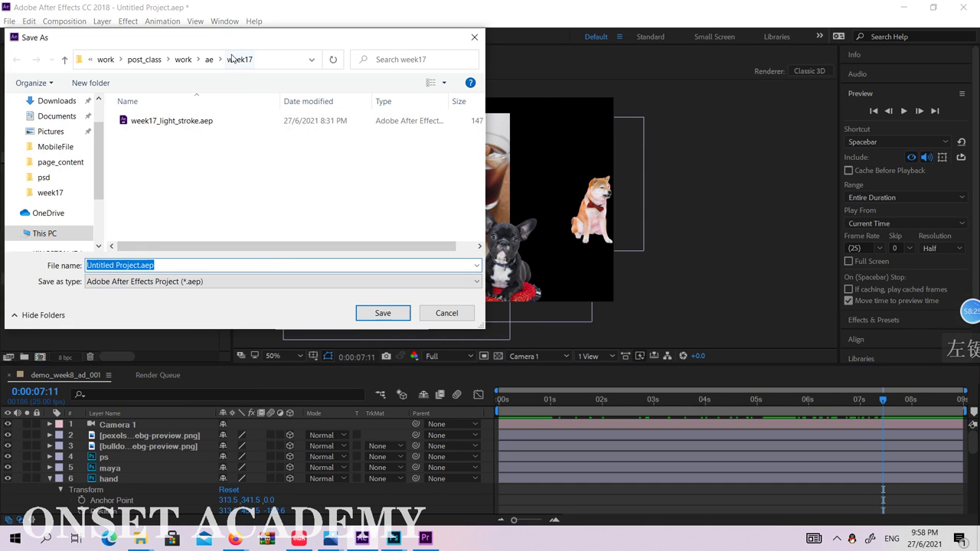
click(209, 60)
scroll(153, 219, down, 3)
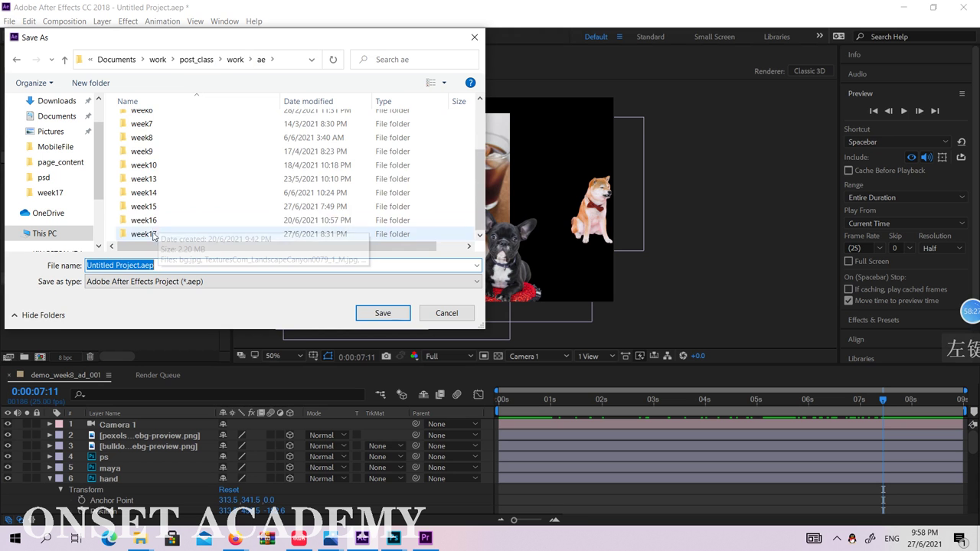
double_click(147, 233)
click(177, 265)
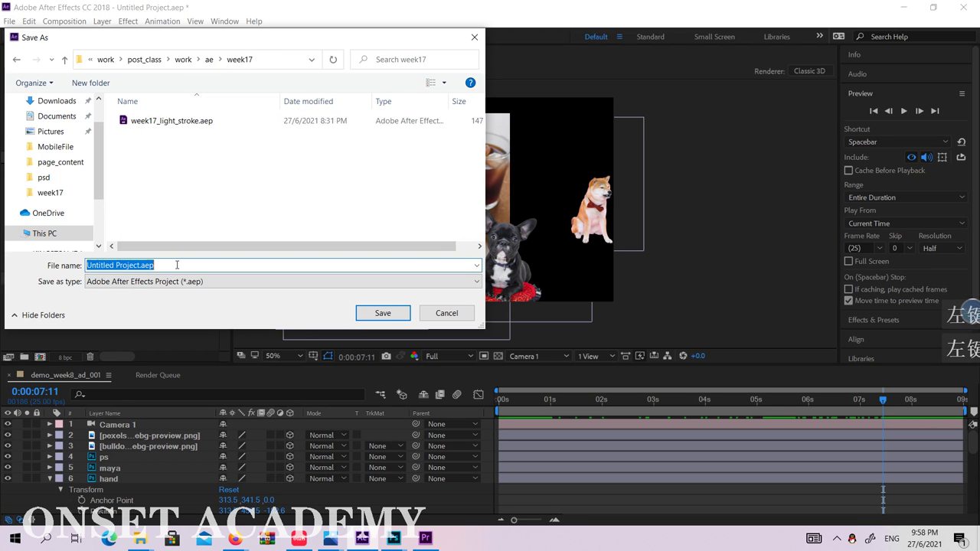
text(11)
key(Return)
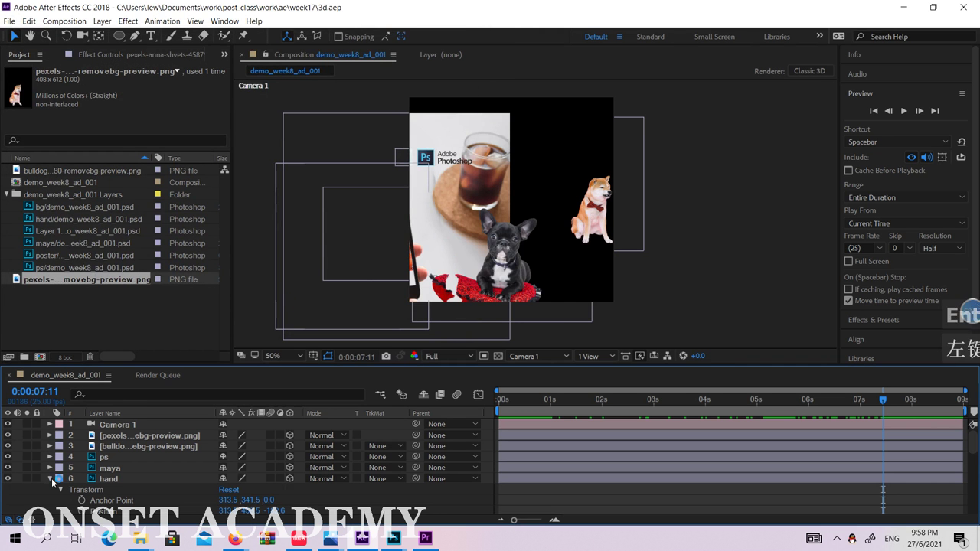
Delete the layers from ps through poster from the composition
click(50, 479)
click(103, 459)
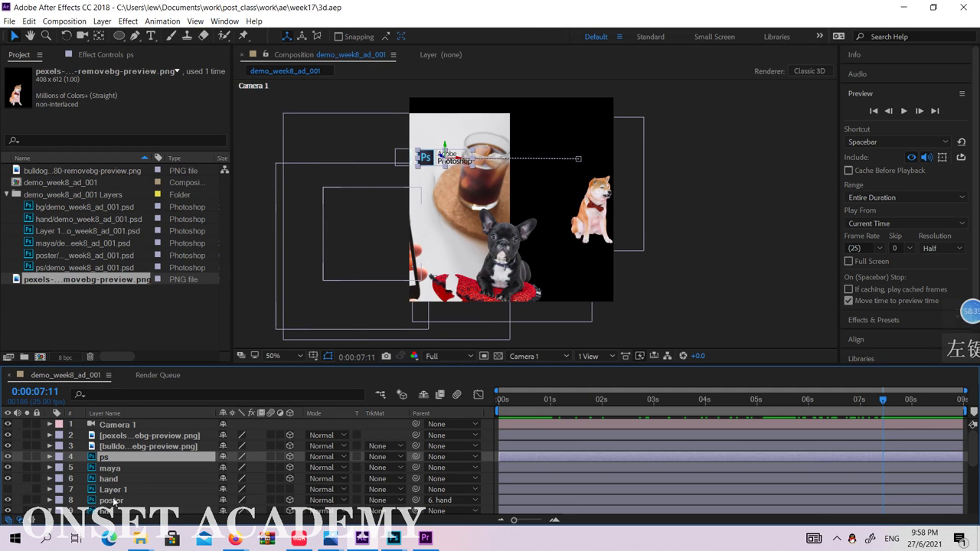
shift+click(115, 501)
key(Delete)
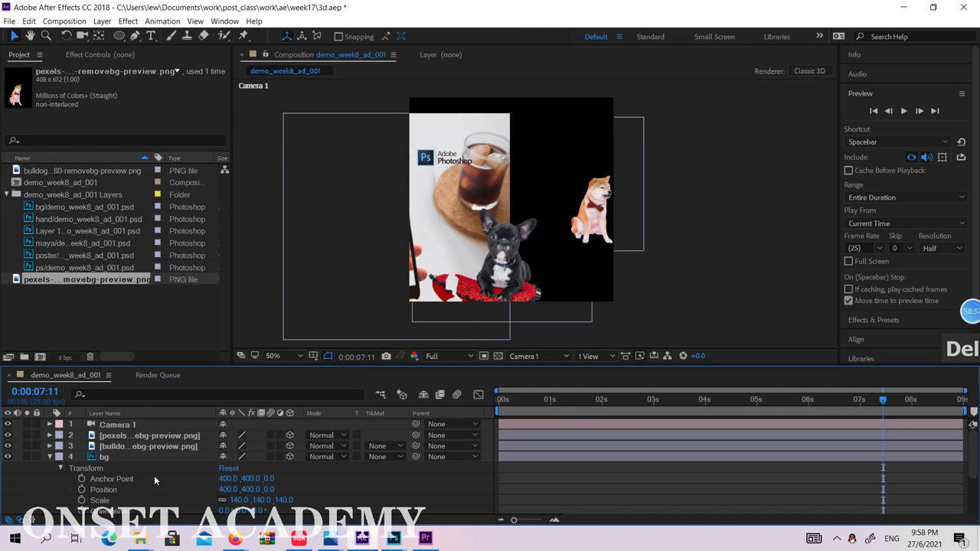
Delete all of Camera 1's Point of Interest and Position keyframes after 0:00:03:15, keeping only the first pair
drag(875, 393, 494, 418)
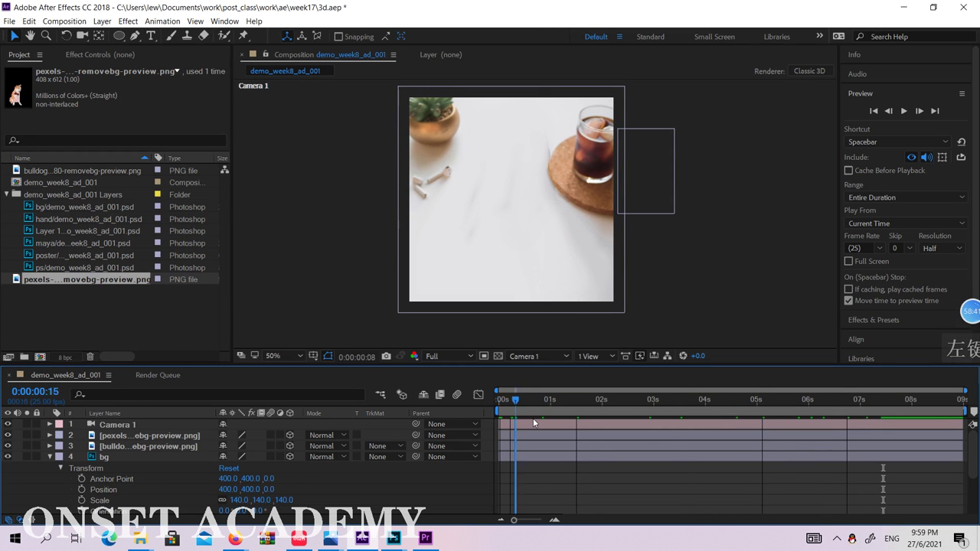
drag(672, 406, 685, 406)
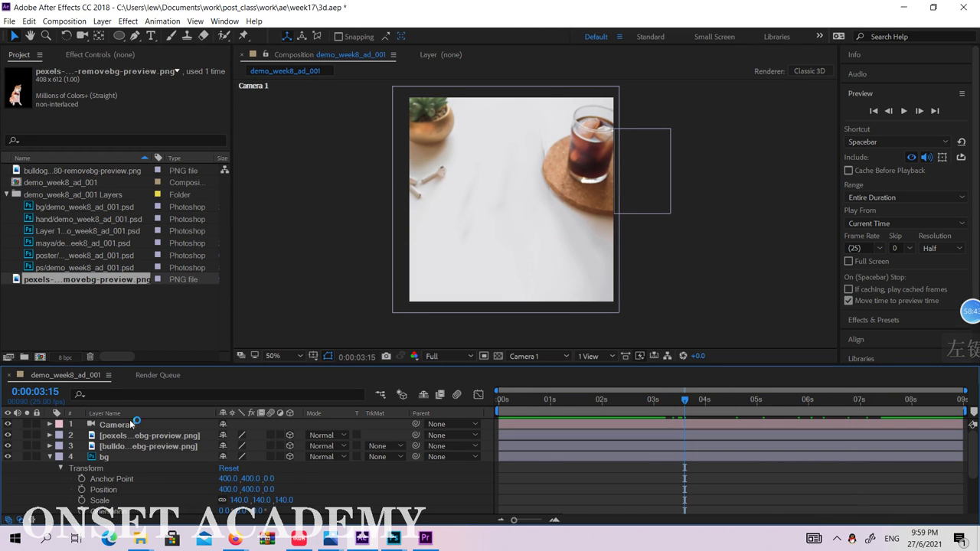
click(125, 425)
click(50, 425)
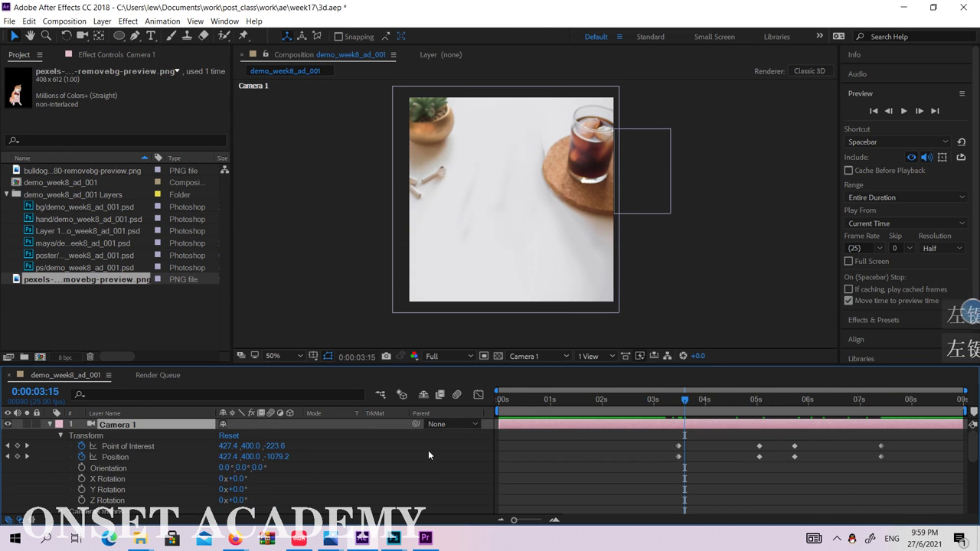
drag(719, 429, 709, 467)
drag(936, 434, 734, 468)
key(Delete)
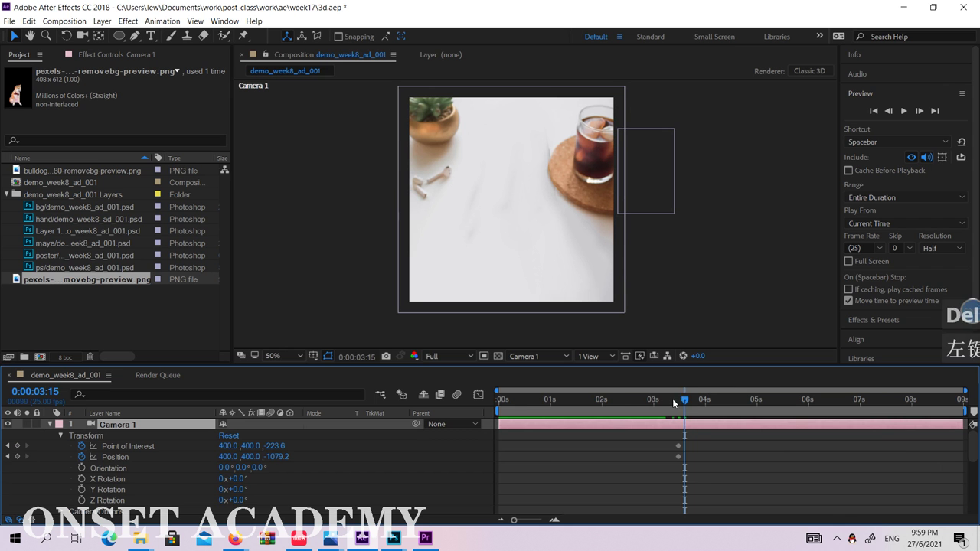
Set the current time to 0:00:03:08, collapse the Camera 1 and bg properties, and select the pexels dog image layer
mouse_move(673, 403)
mouse_down()
mouse_move(543, 402)
mouse_move(670, 402)
mouse_up()
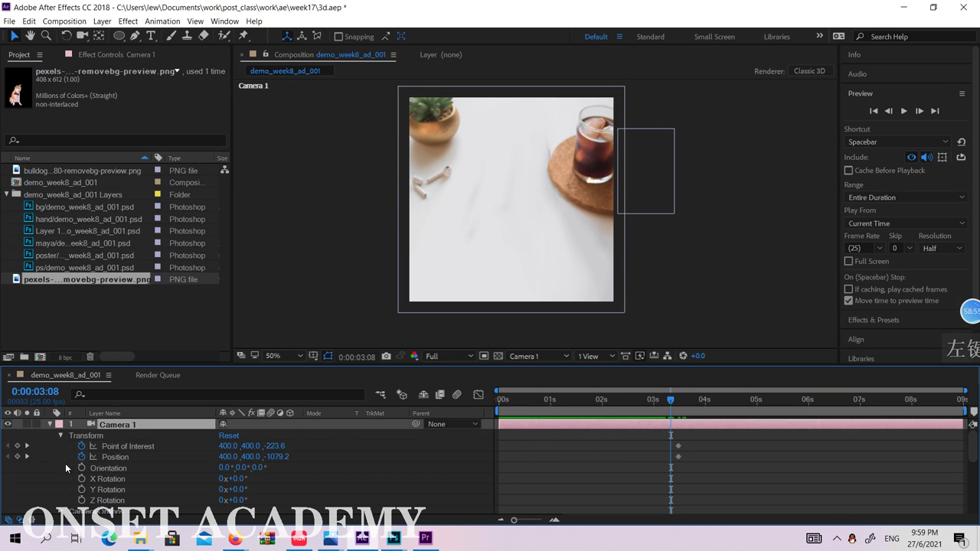
click(50, 425)
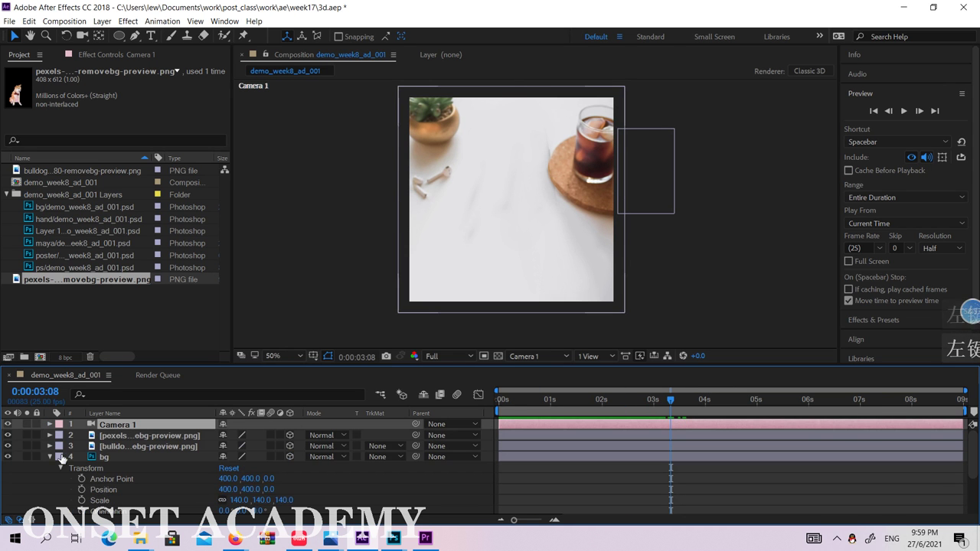
click(104, 459)
click(126, 446)
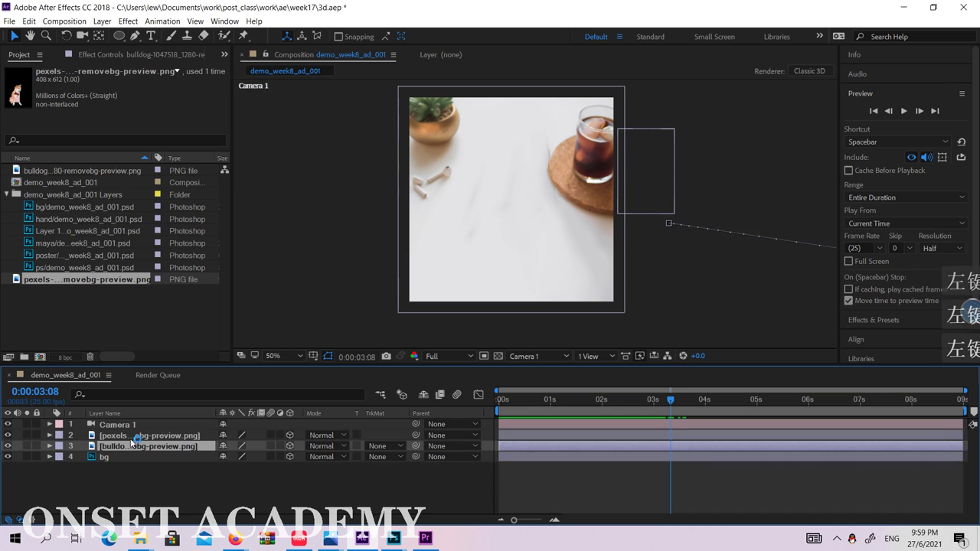
click(132, 436)
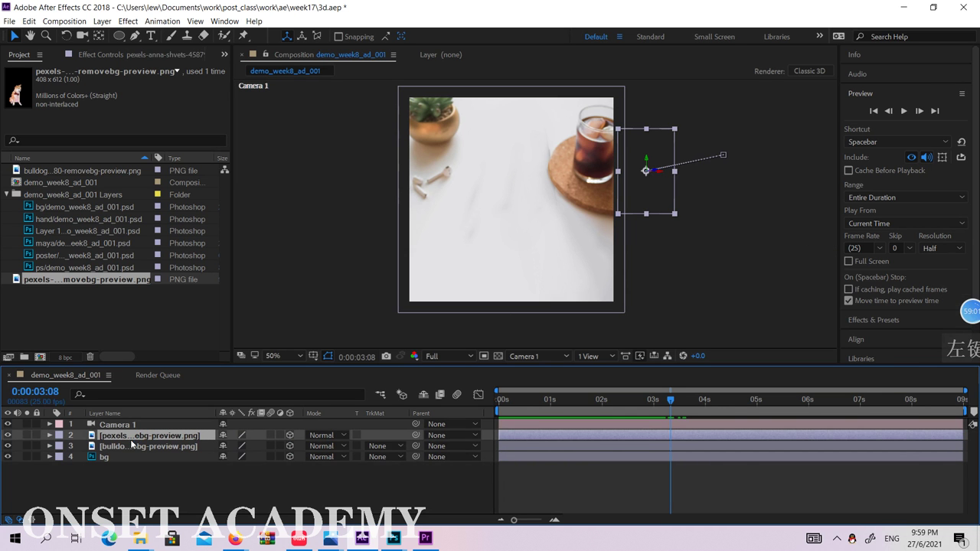
Select the Camera 1 layer and view the composition through Camera 1
click(128, 426)
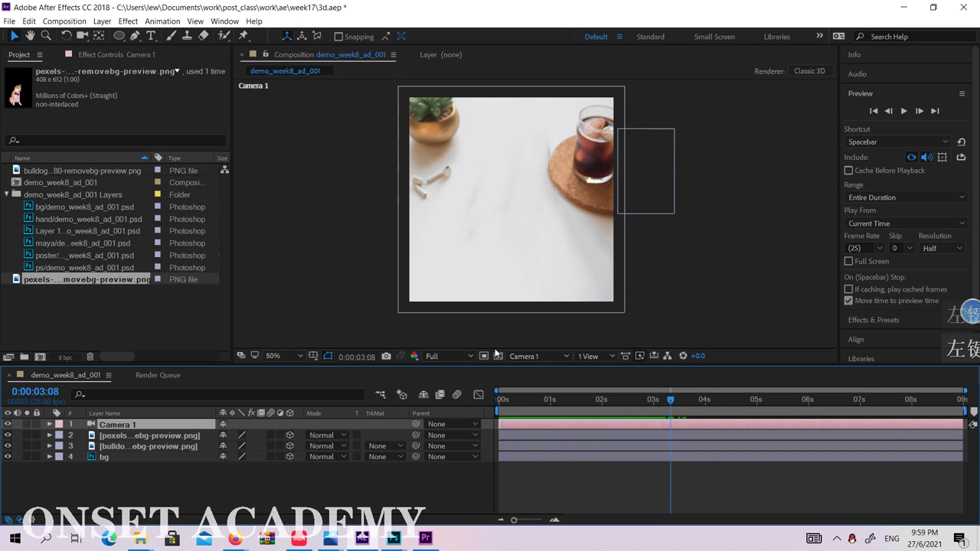
click(538, 357)
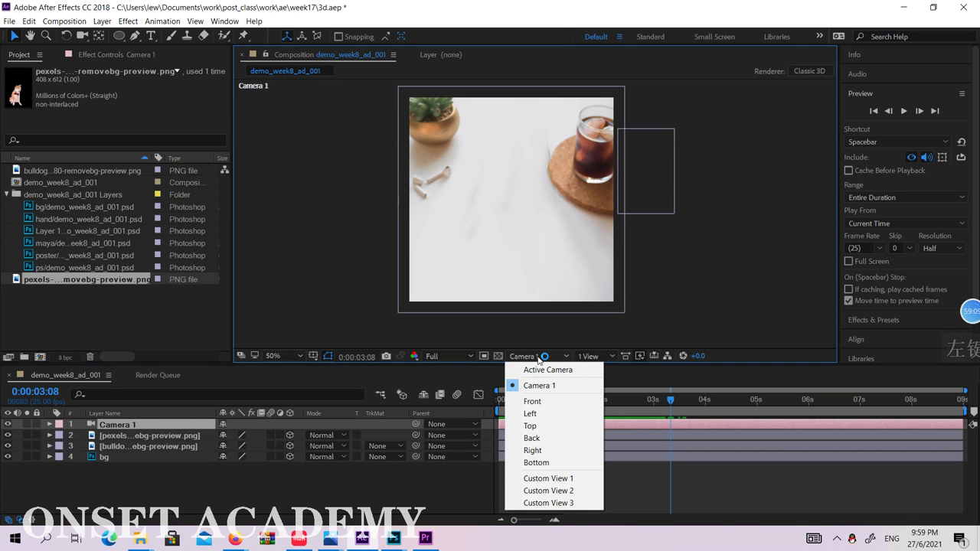
click(215, 509)
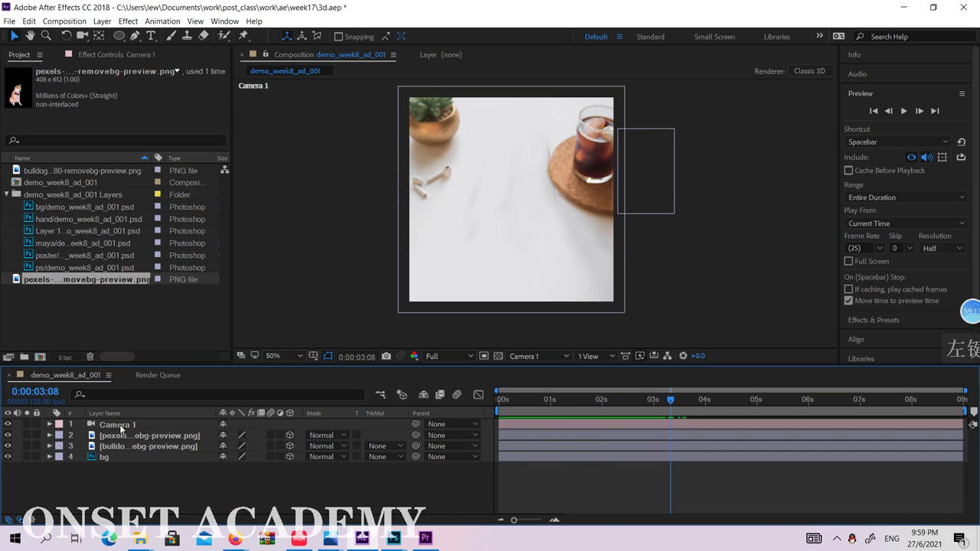
click(539, 357)
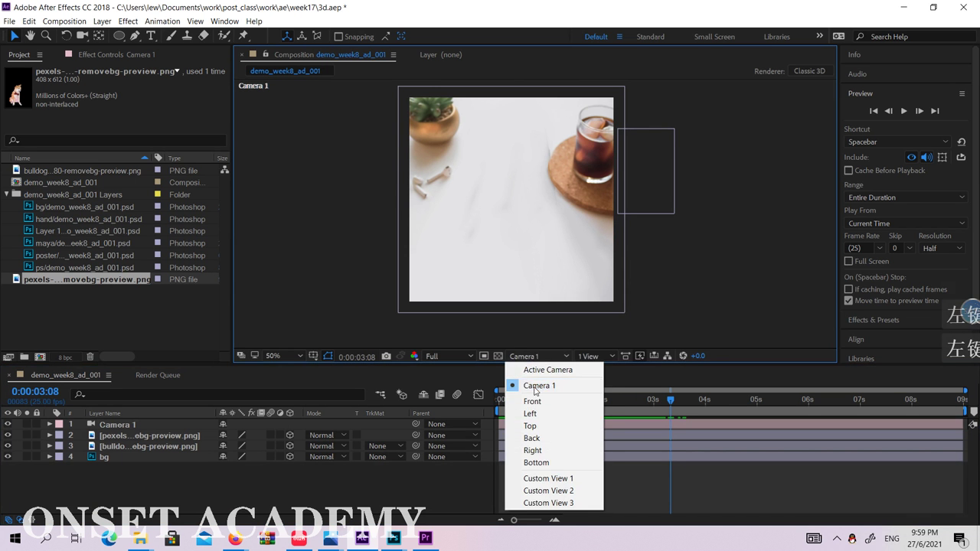
click(527, 389)
click(159, 422)
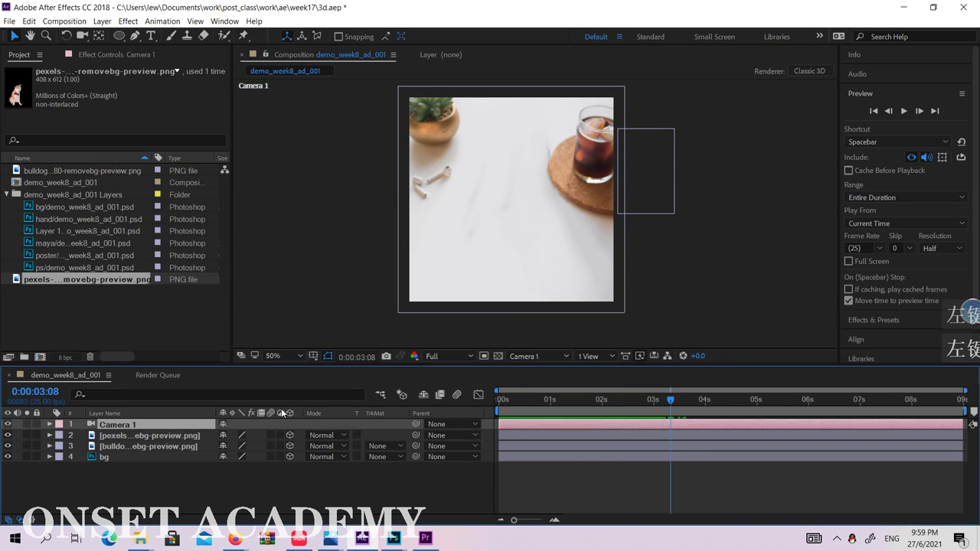
Examine the camera and layers from the Front, Back, Top, Right and Bottom 3D views in turn
click(535, 357)
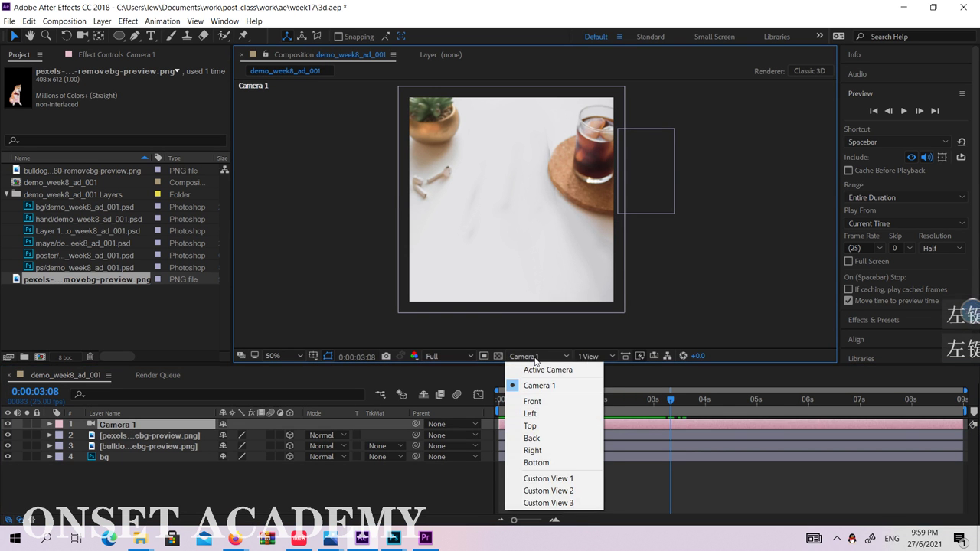
click(545, 400)
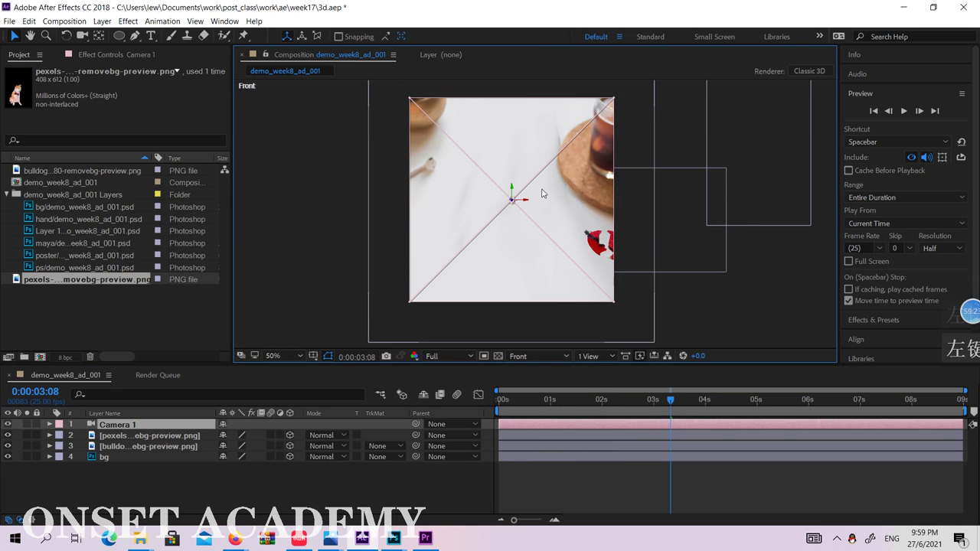
click(545, 357)
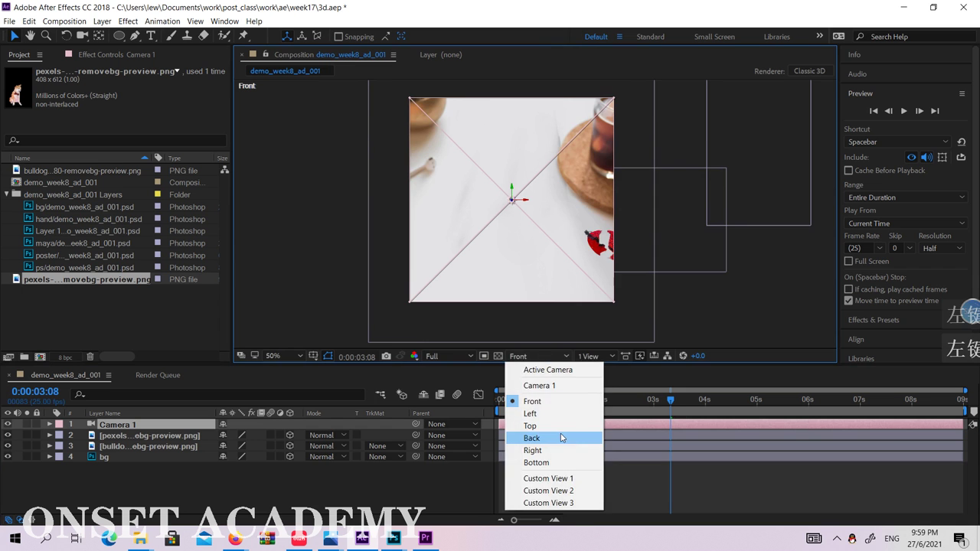
click(561, 438)
click(547, 356)
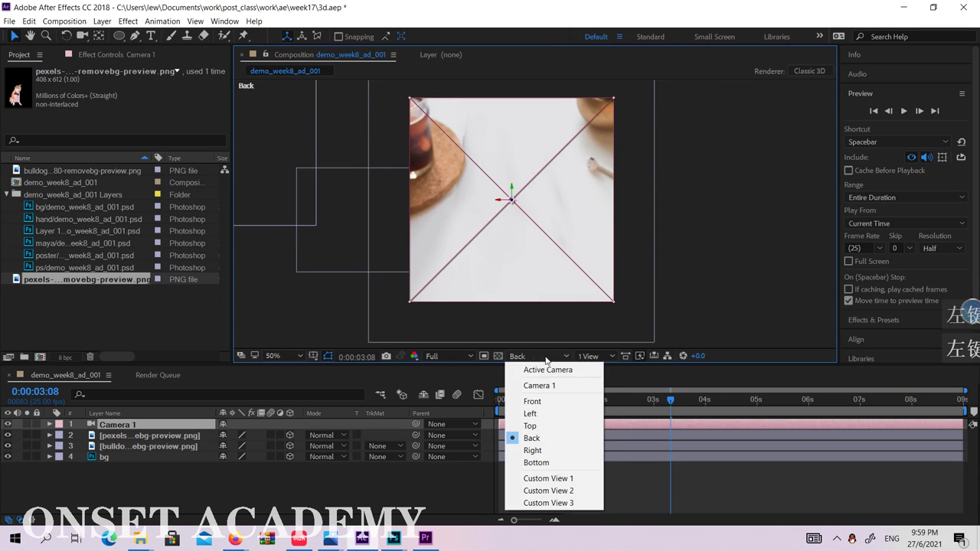
click(540, 427)
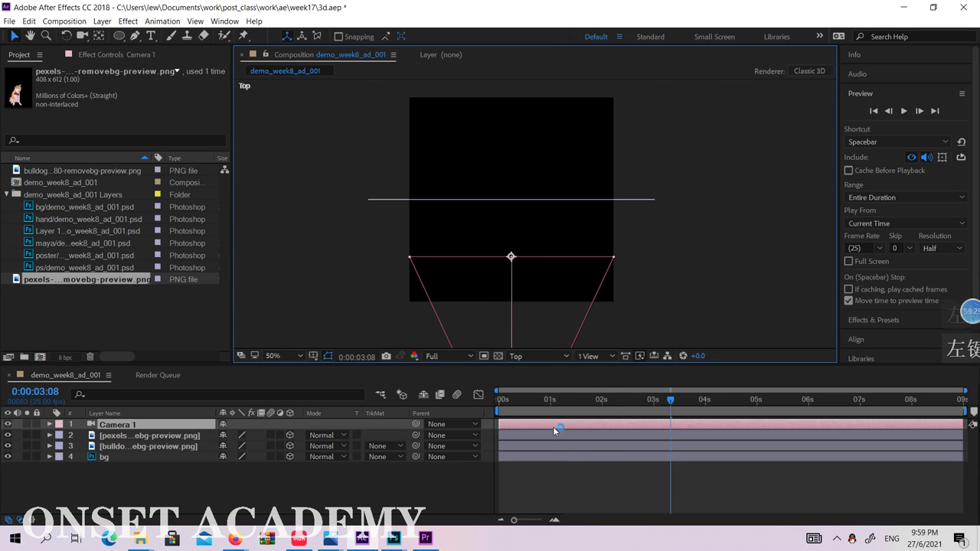
click(544, 357)
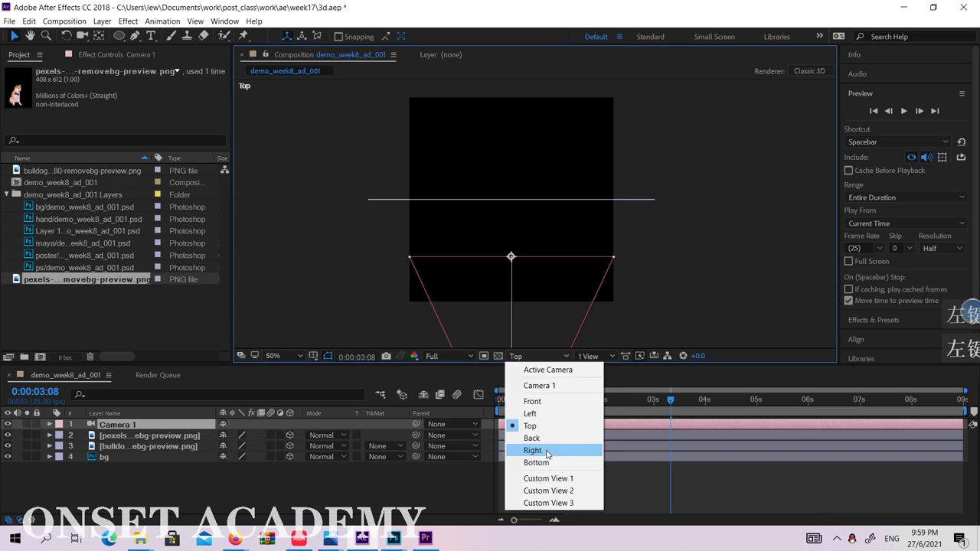
click(547, 452)
click(556, 356)
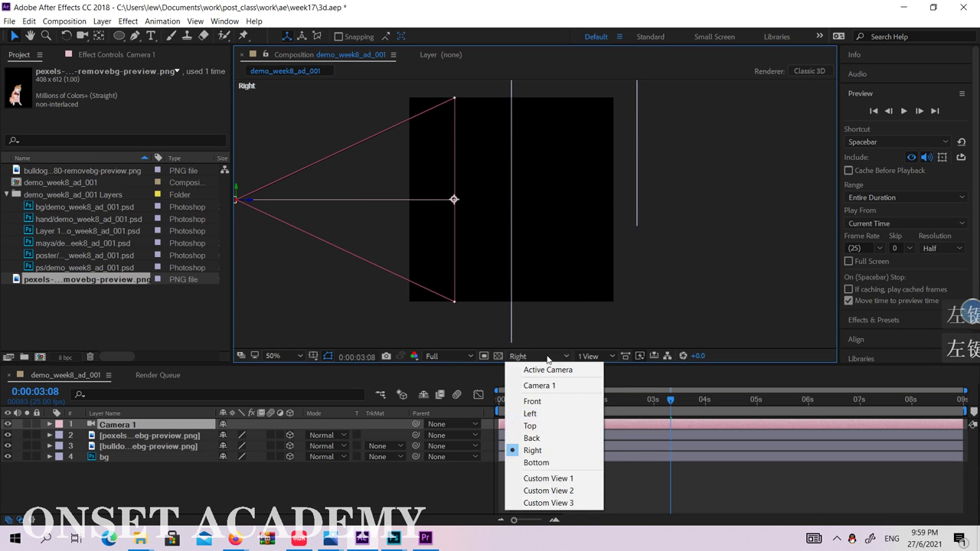
click(544, 462)
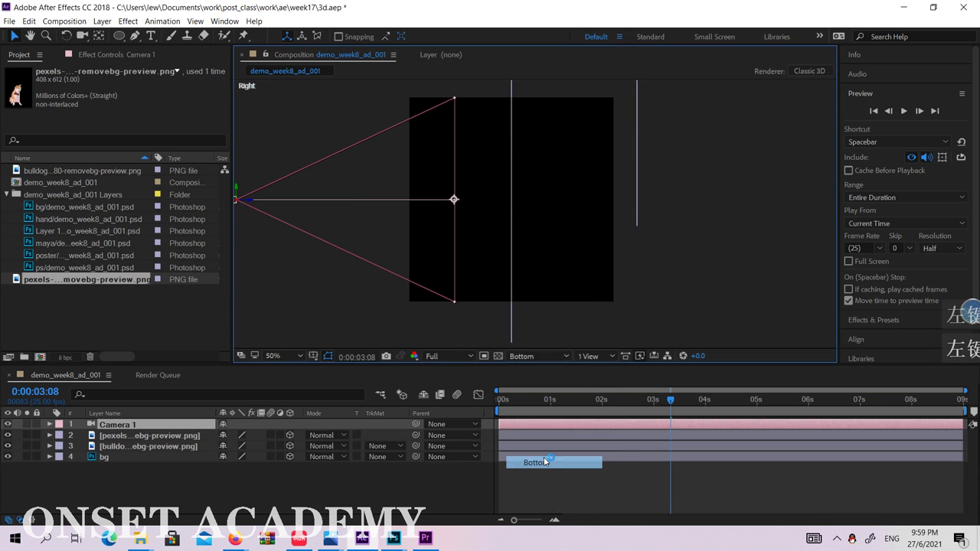
Show the scene in Custom View 1 and scrub the timeline to 0:00:07:15 to inspect the layers' movement
click(547, 357)
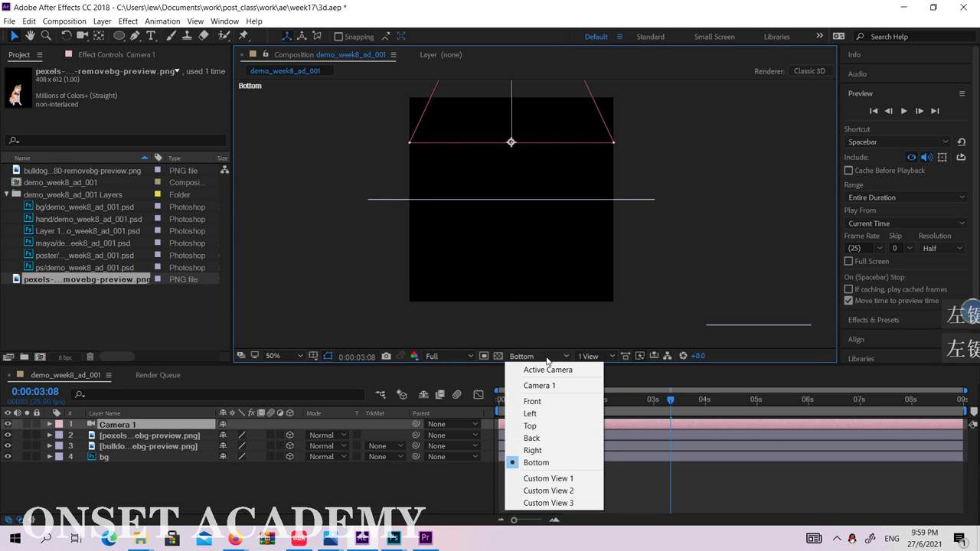
click(555, 479)
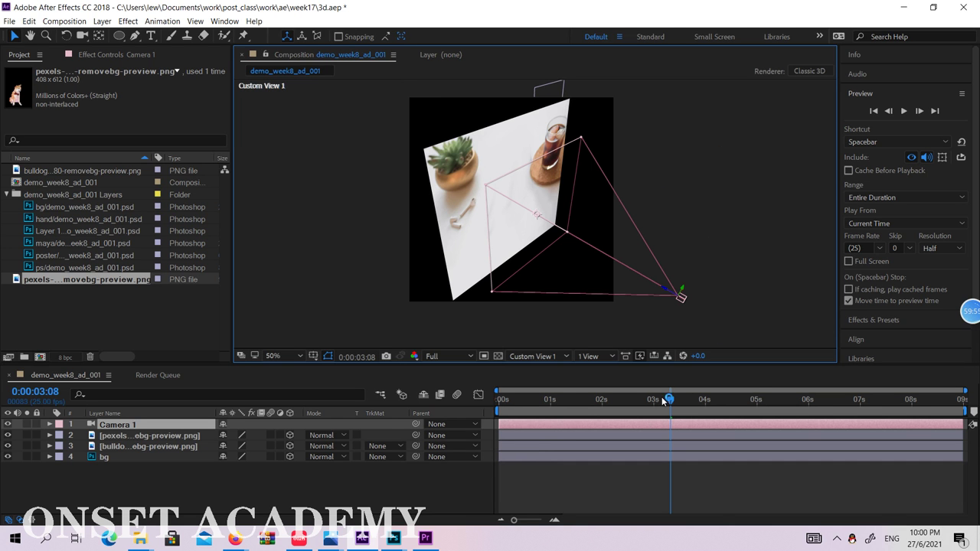
drag(663, 402, 908, 370)
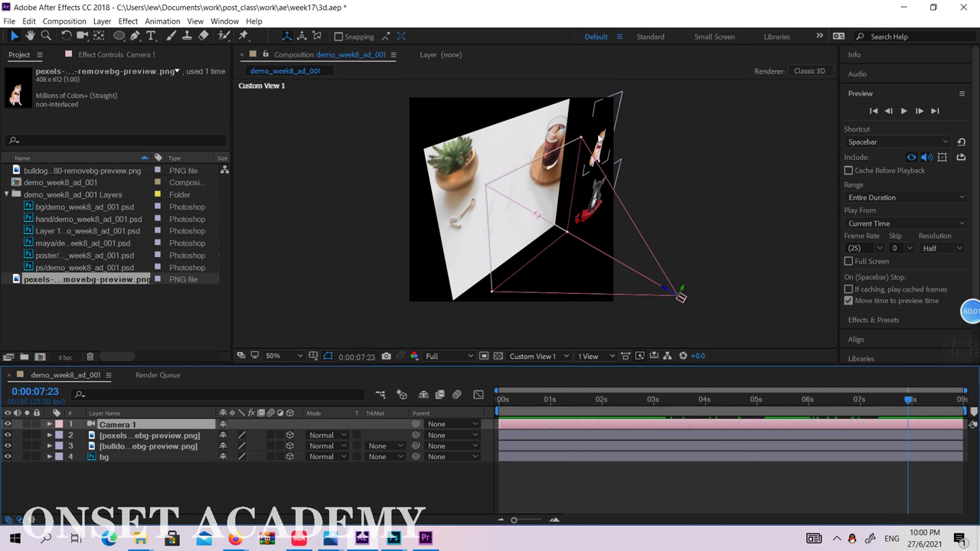
drag(739, 406, 891, 399)
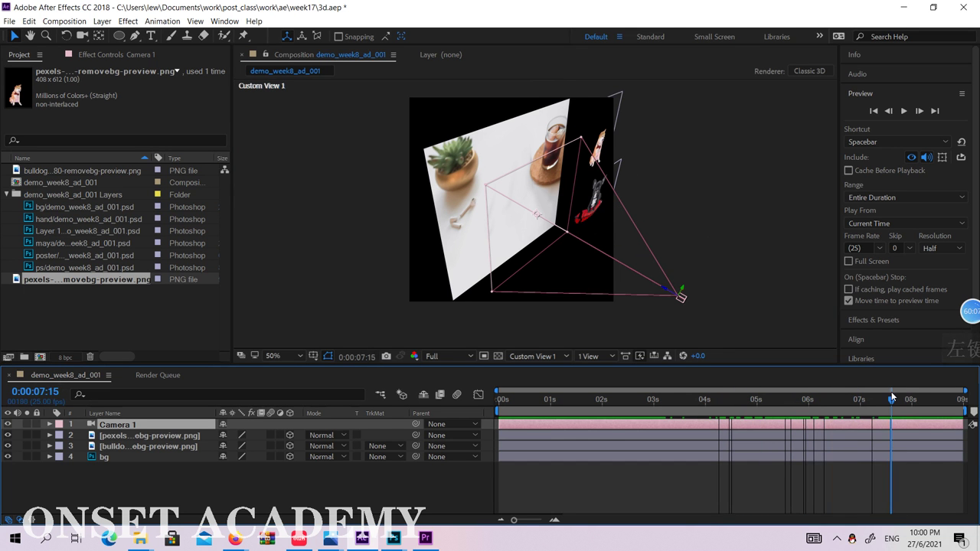
Check the frame around 0:00:07:14 through Camera 1, and return to Custom View 1 for comparison
click(561, 353)
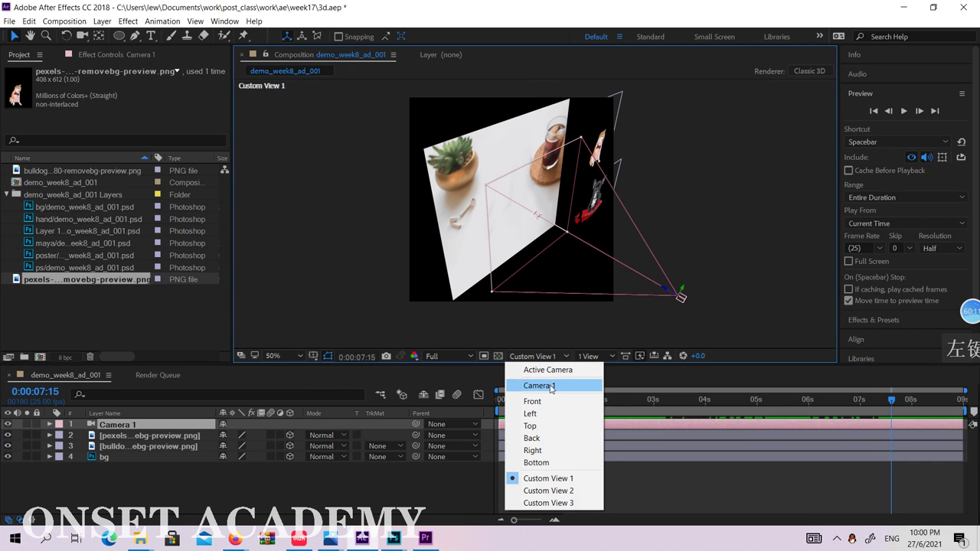
click(550, 386)
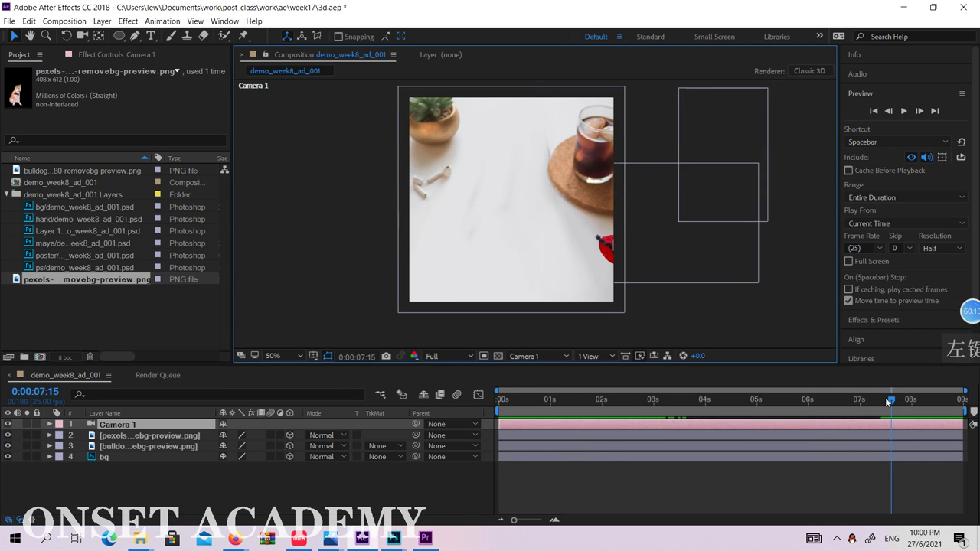
mouse_move(885, 398)
mouse_down()
mouse_move(555, 398)
mouse_move(889, 406)
mouse_up()
click(544, 356)
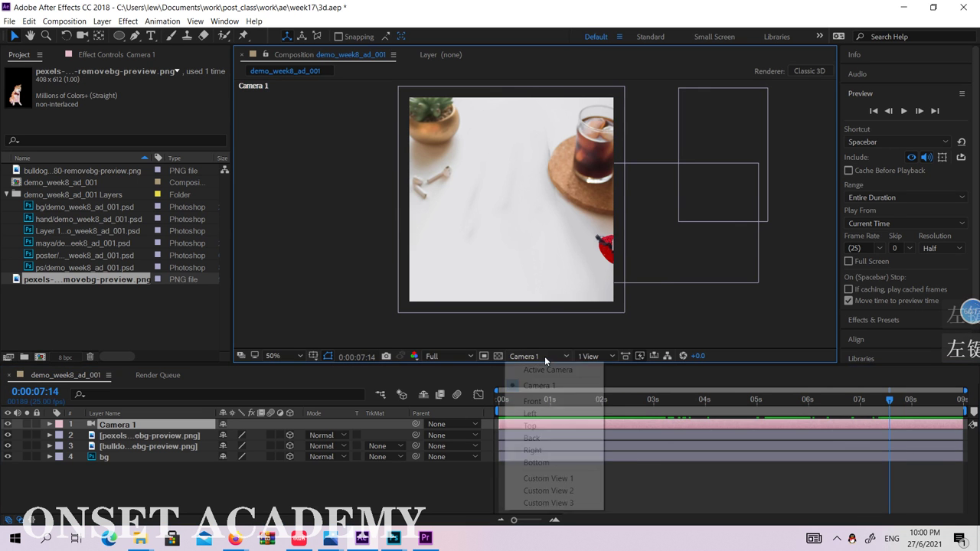
click(549, 478)
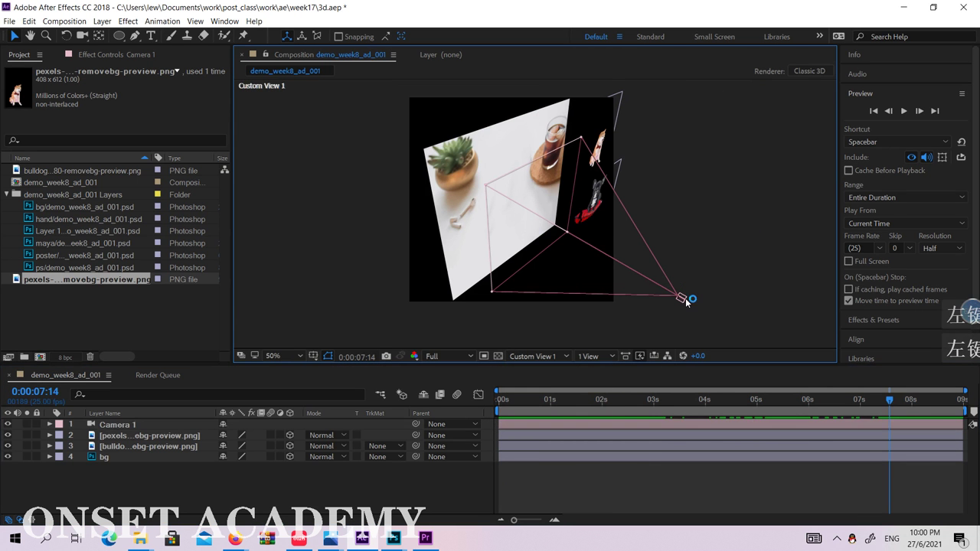
Select the camera, reveal its Transform properties and move the current time to 0:00:07:22
click(684, 298)
click(49, 424)
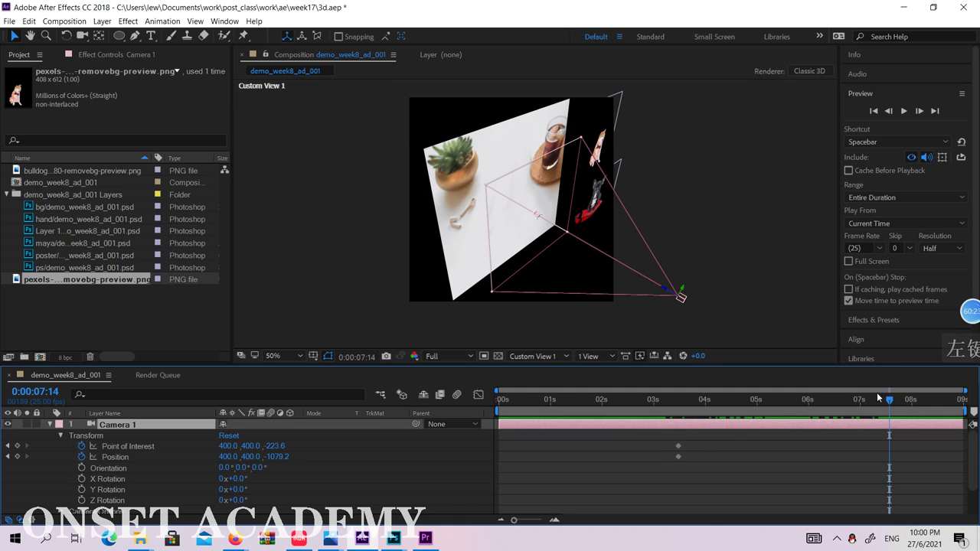
mouse_move(892, 400)
mouse_down()
mouse_move(865, 399)
mouse_move(907, 400)
mouse_up()
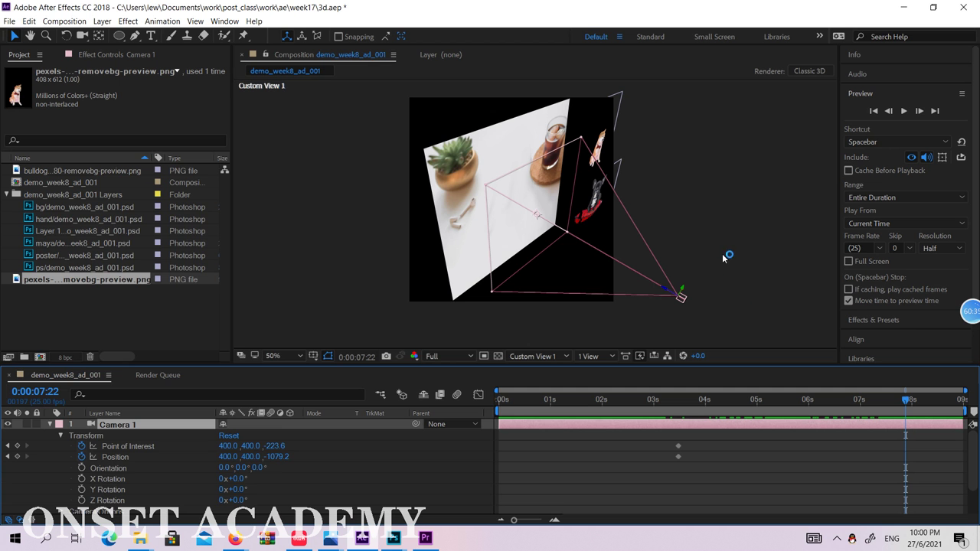
Switch to Firefox and search Google for "xyz axis" in a new tab
click(46, 539)
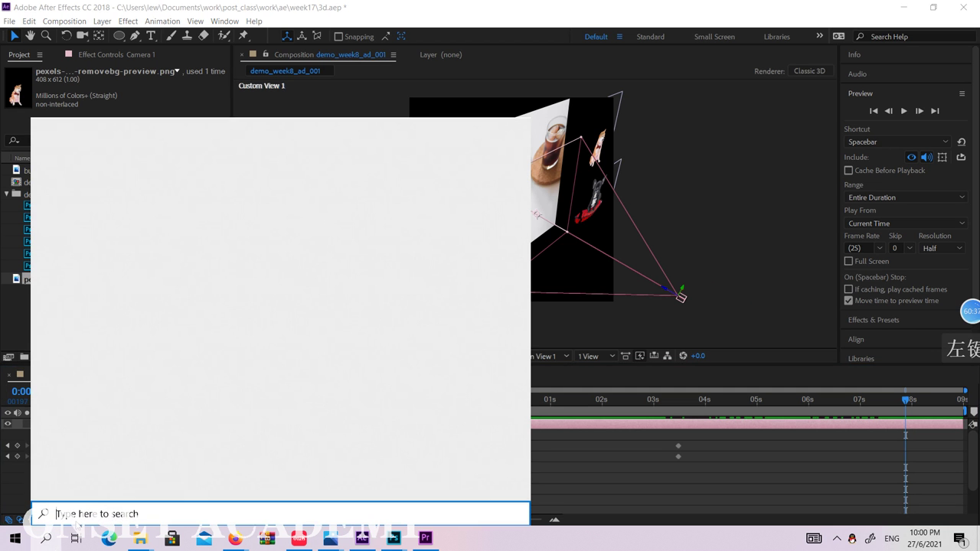
click(713, 200)
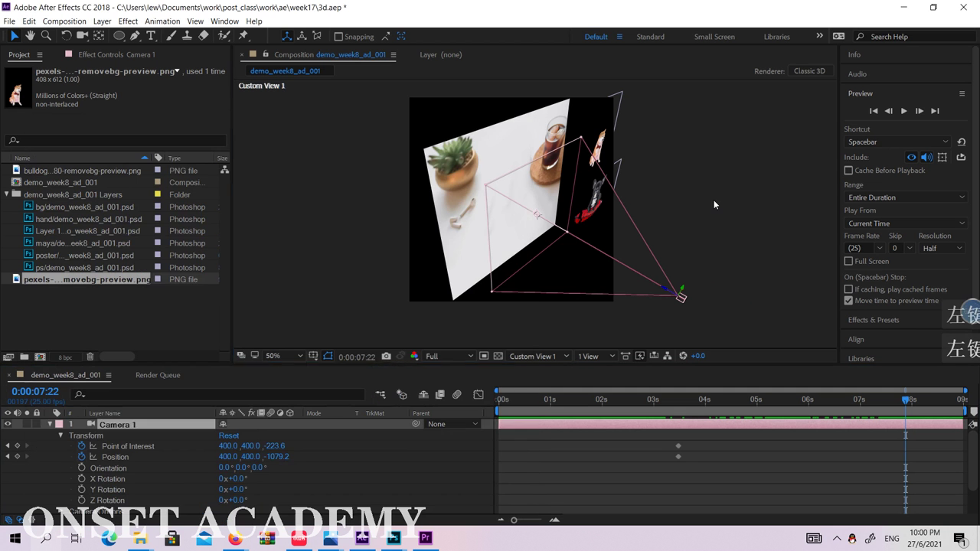
mouse_move(235, 538)
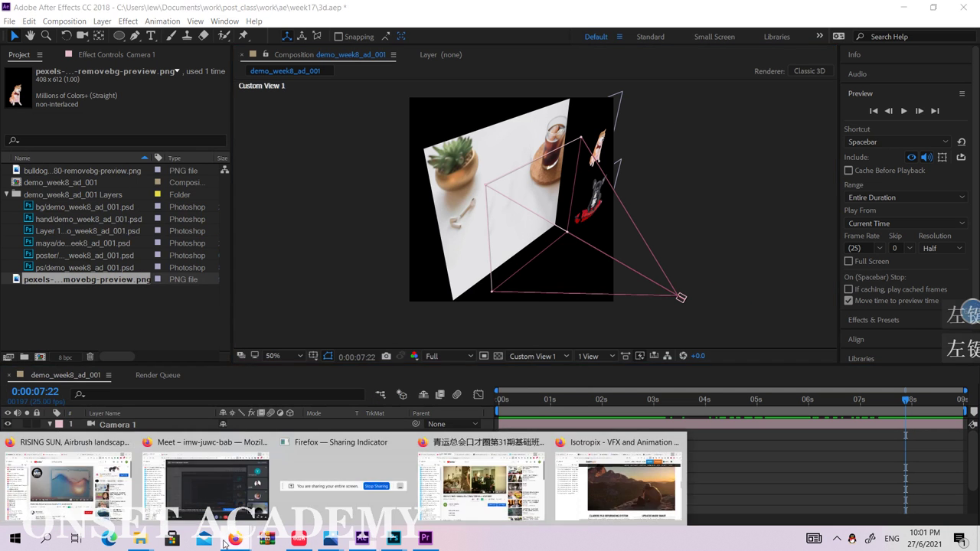
click(612, 475)
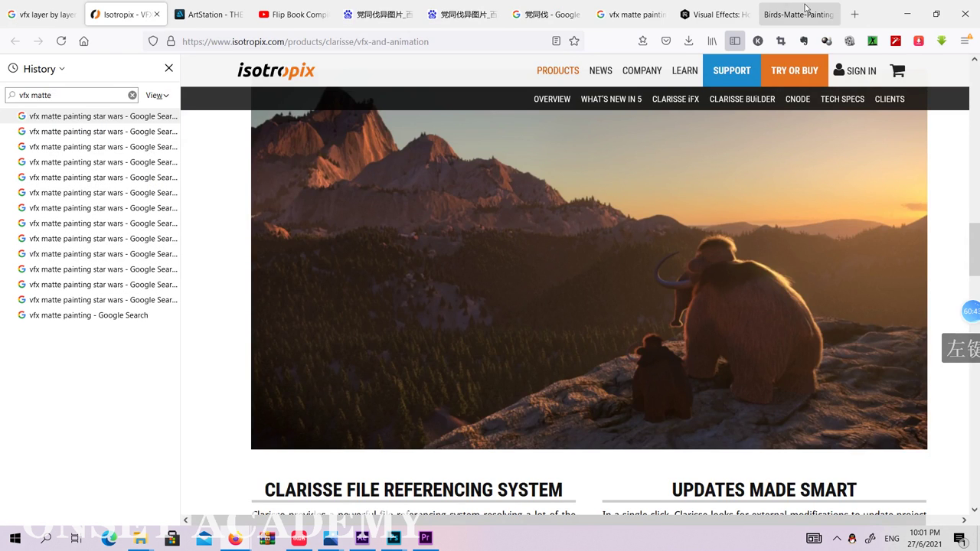
click(854, 14)
click(326, 38)
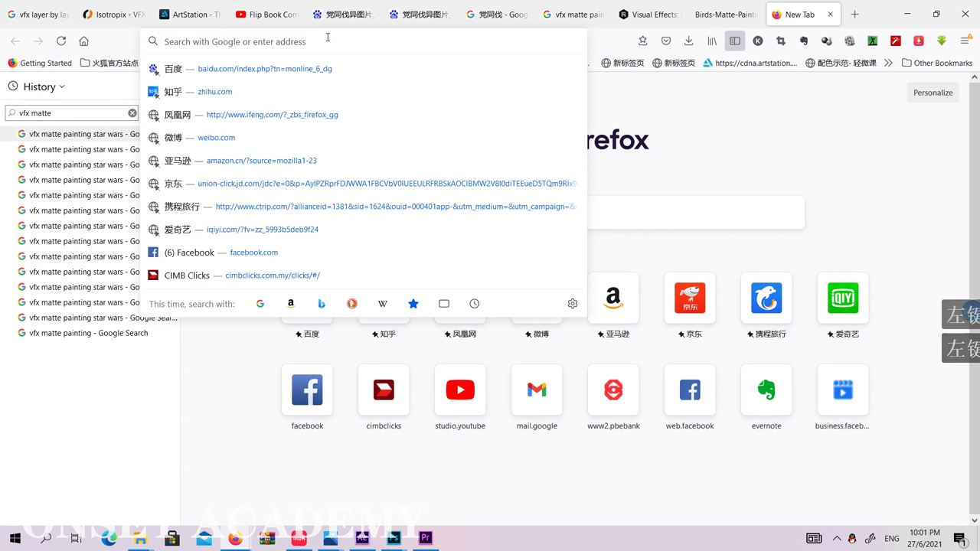
text(xyz)
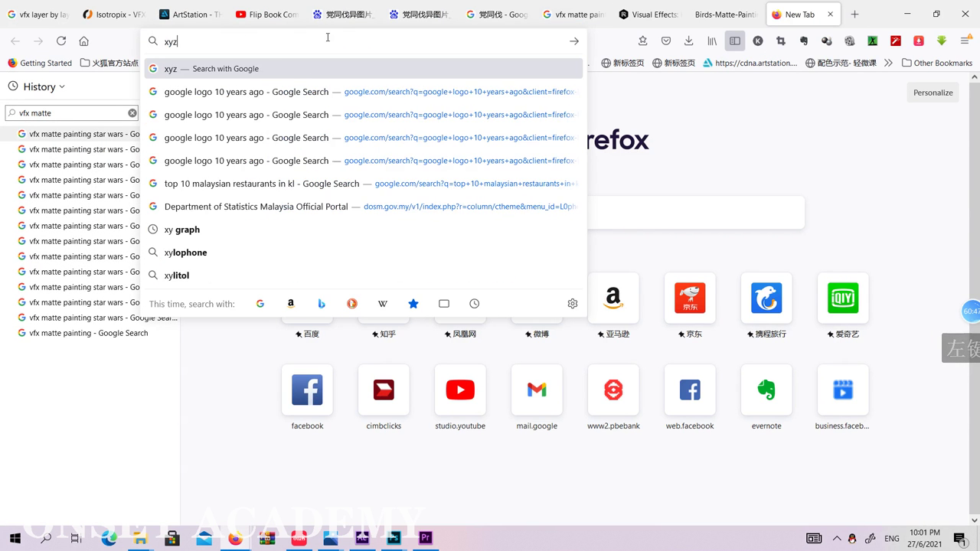
text( axis)
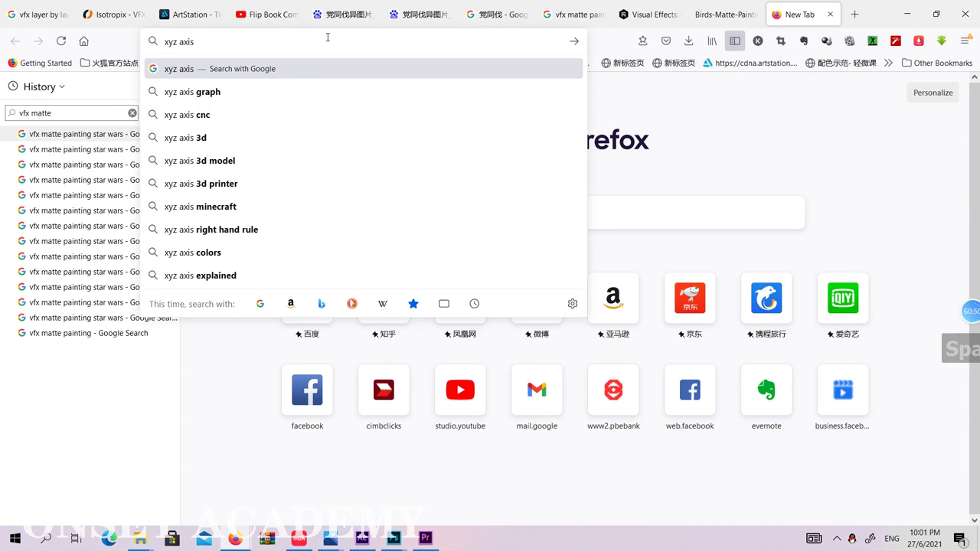
key(Return)
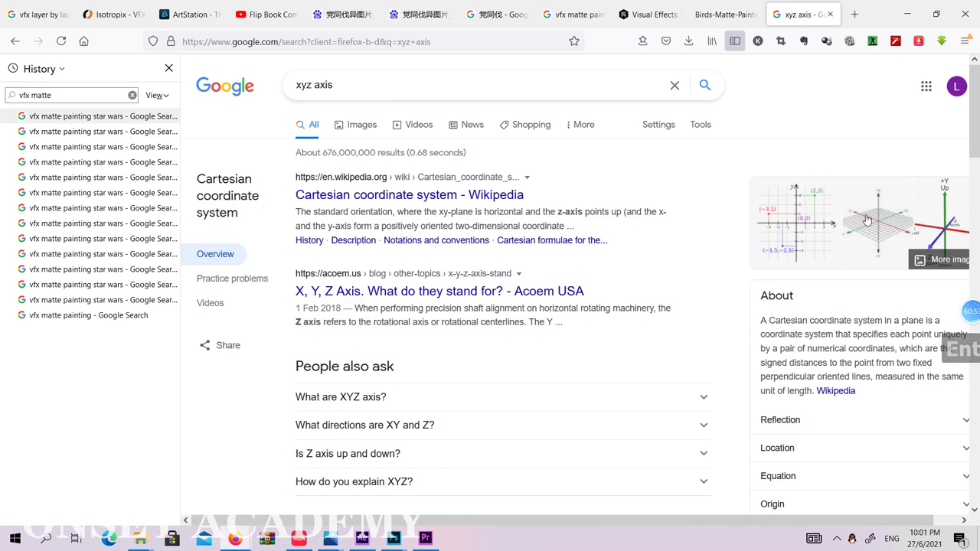
Open the image results for the axes and examine the enlarged iStock diagram of the X, Y and Z directions
click(846, 221)
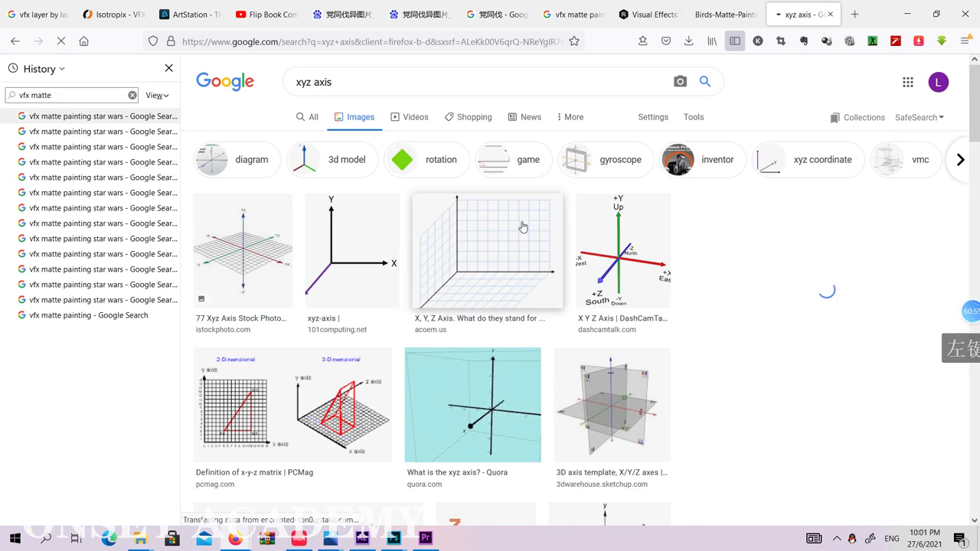
click(261, 253)
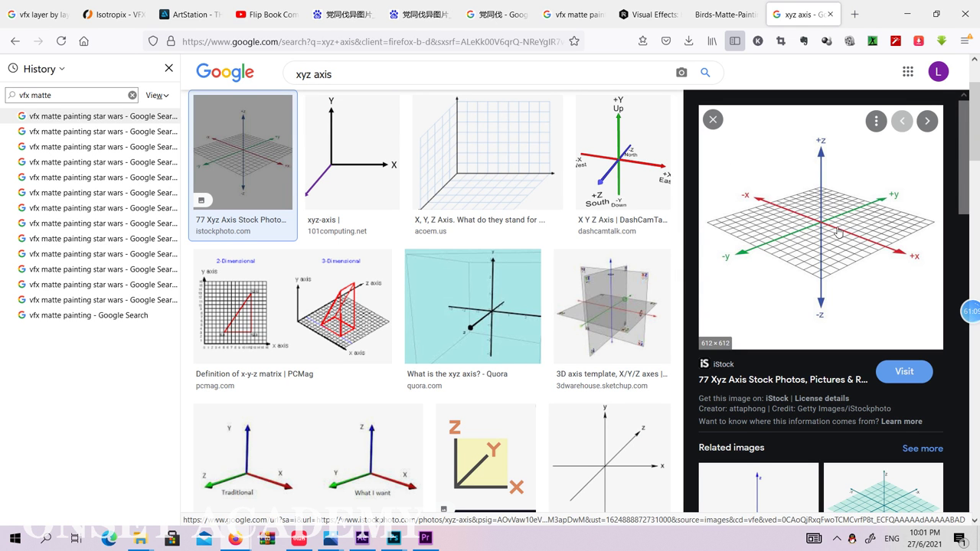
scroll(879, 234, down, 2)
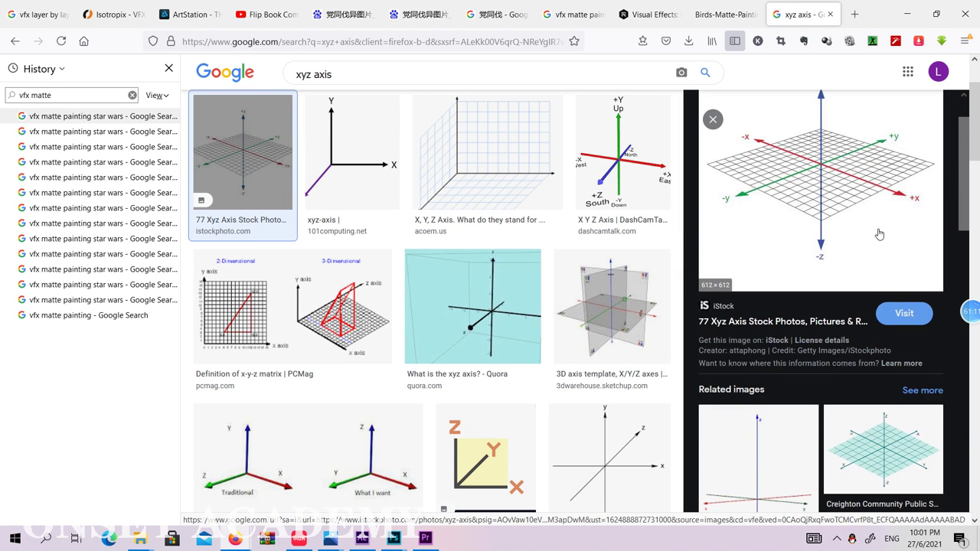
scroll(827, 139, up, 2)
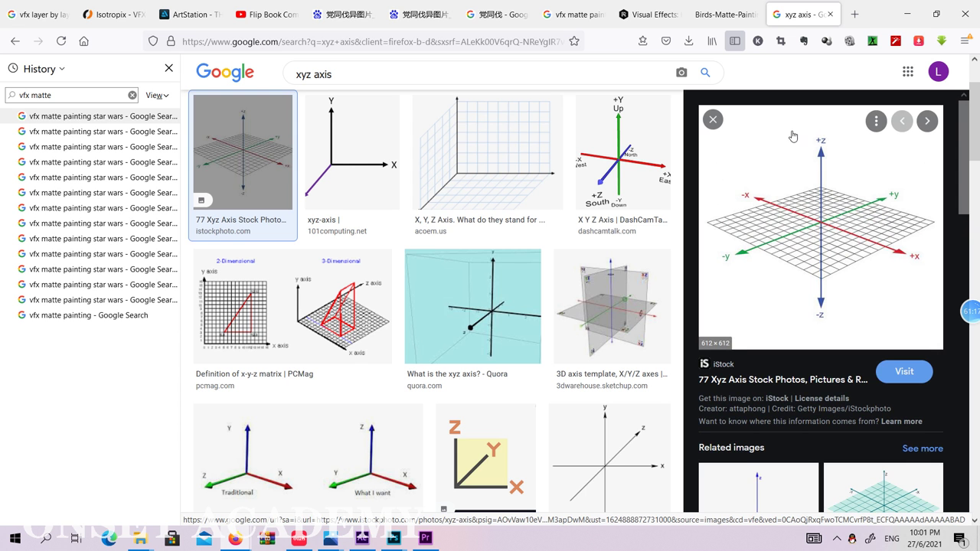
Examine the 101 Computing diagram of the X, Y and Z axes, and return to After Effects
click(383, 164)
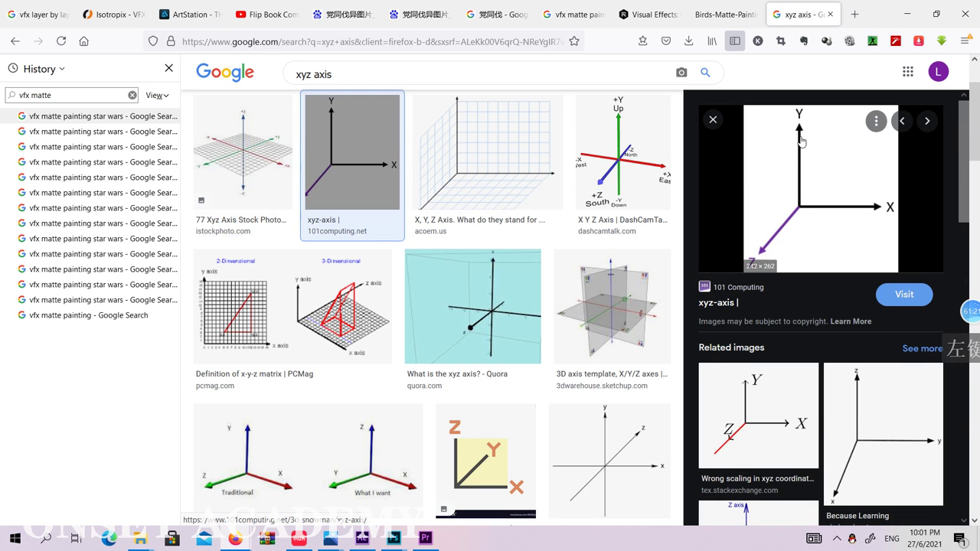
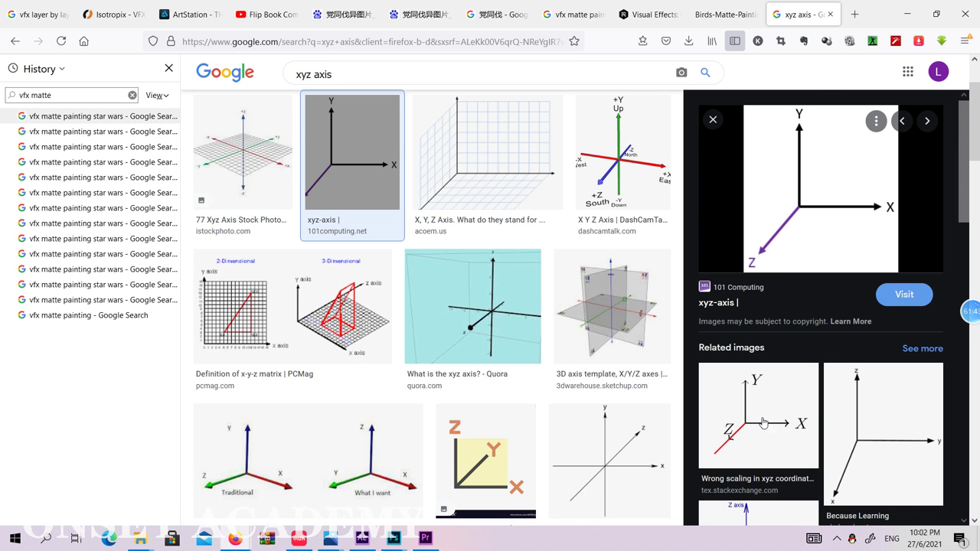
click(906, 14)
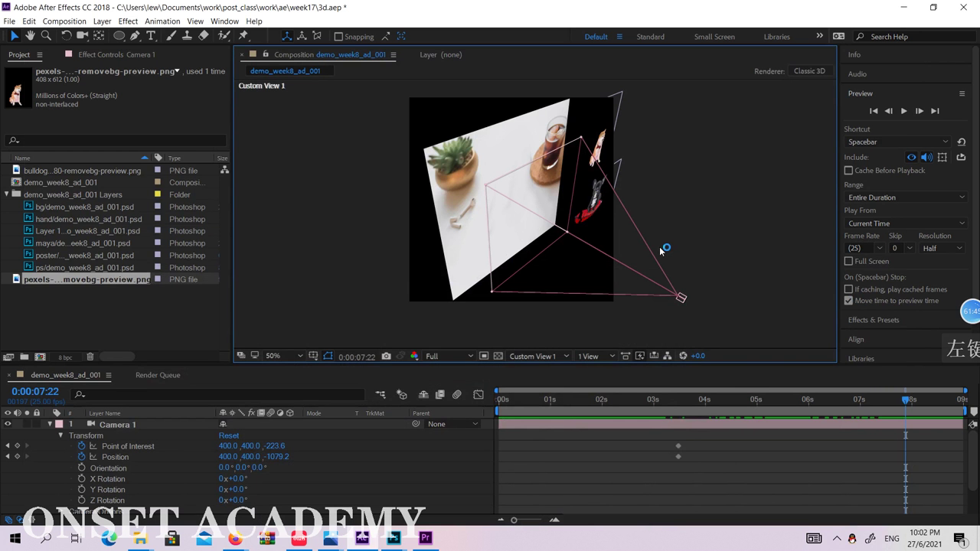
click(682, 298)
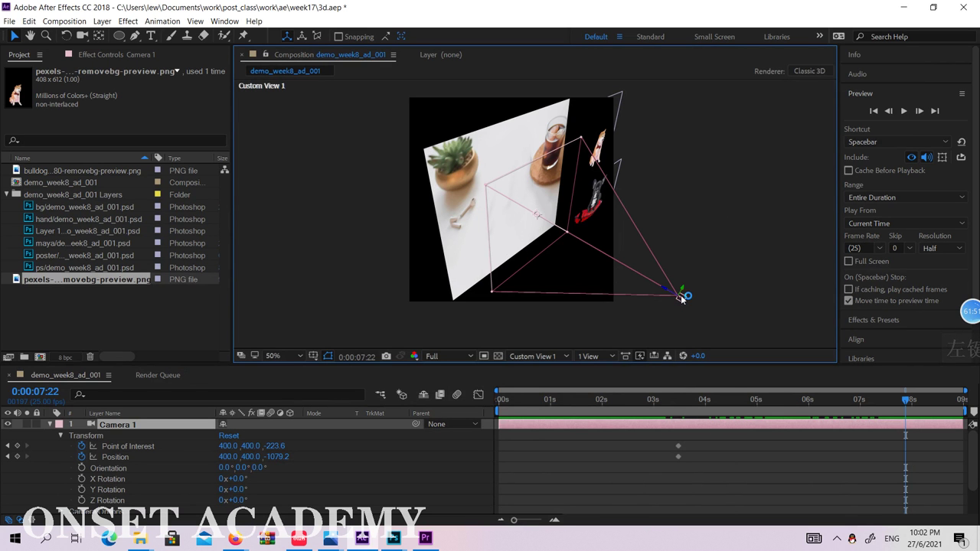
drag(681, 295, 717, 268)
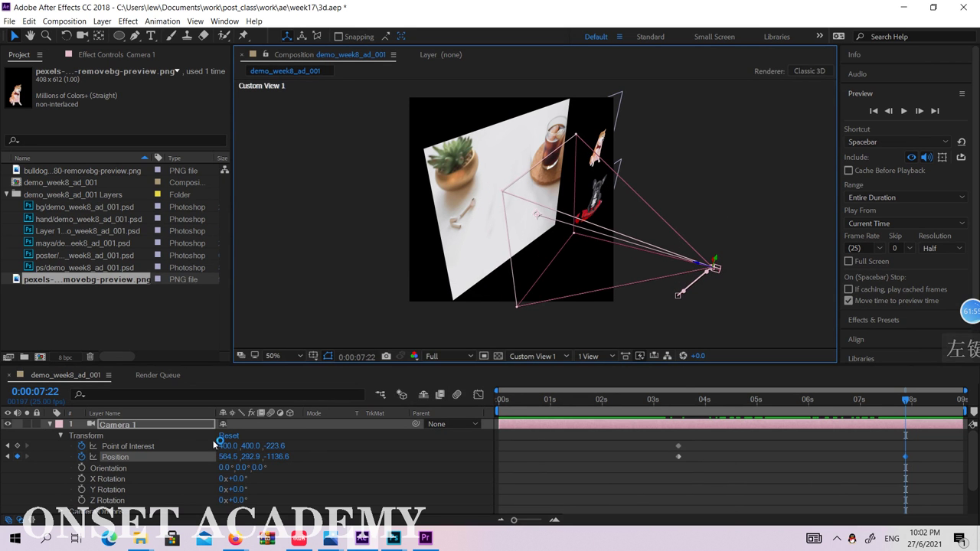
key(ctrl+z)
Select the camera's Point of Interest and Position together, try moving the camera in Custom View 1, and undo the move
ctrl+click(151, 447)
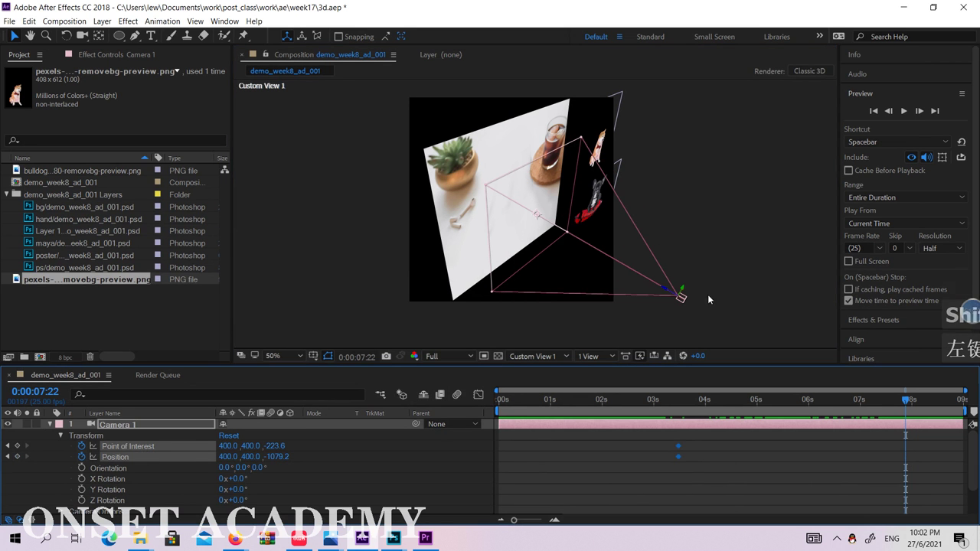
drag(683, 294, 691, 288)
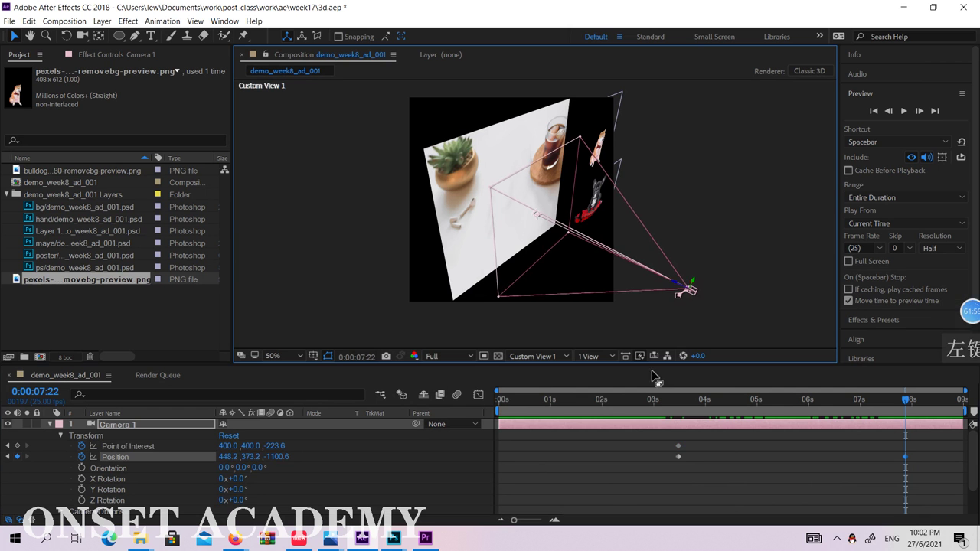
key(ctrl+z)
In the Top view, move the camera and its point of interest together along X to 756 at 0:00:07:22
click(591, 356)
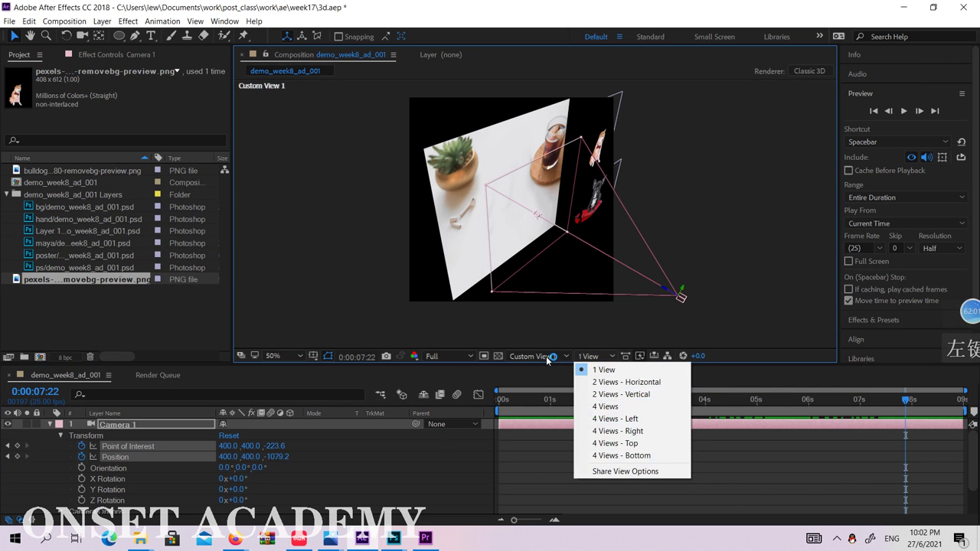
click(545, 356)
click(544, 430)
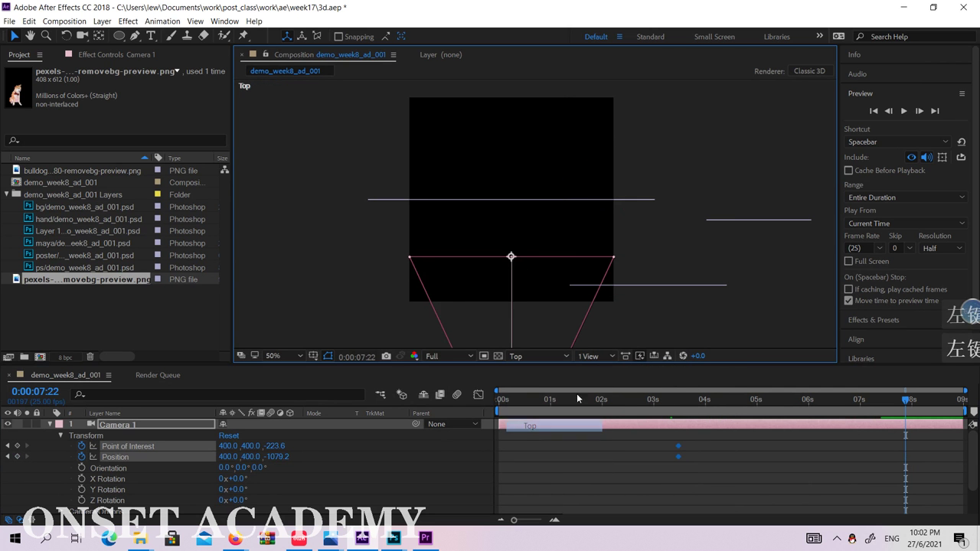
scroll(590, 297, down, 2)
drag(579, 288, 593, 241)
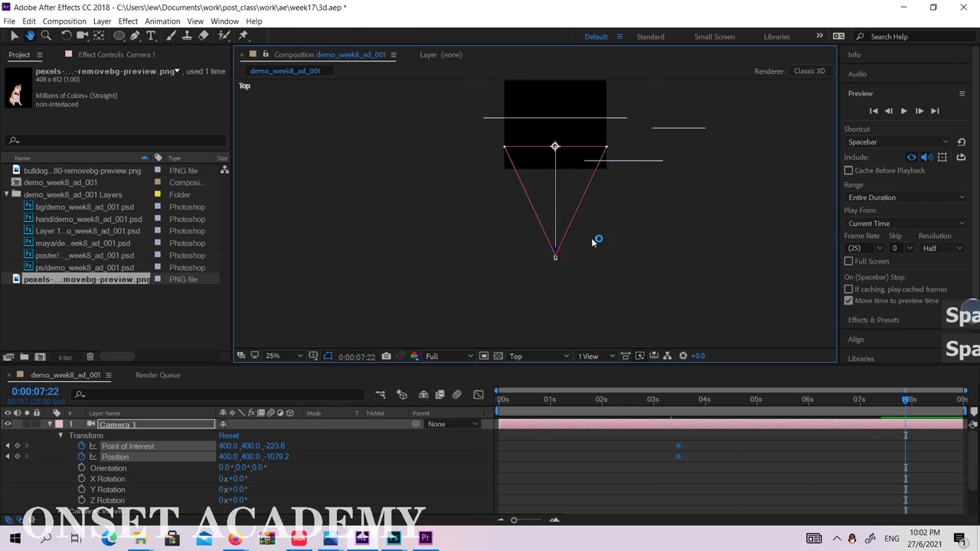
key(period)
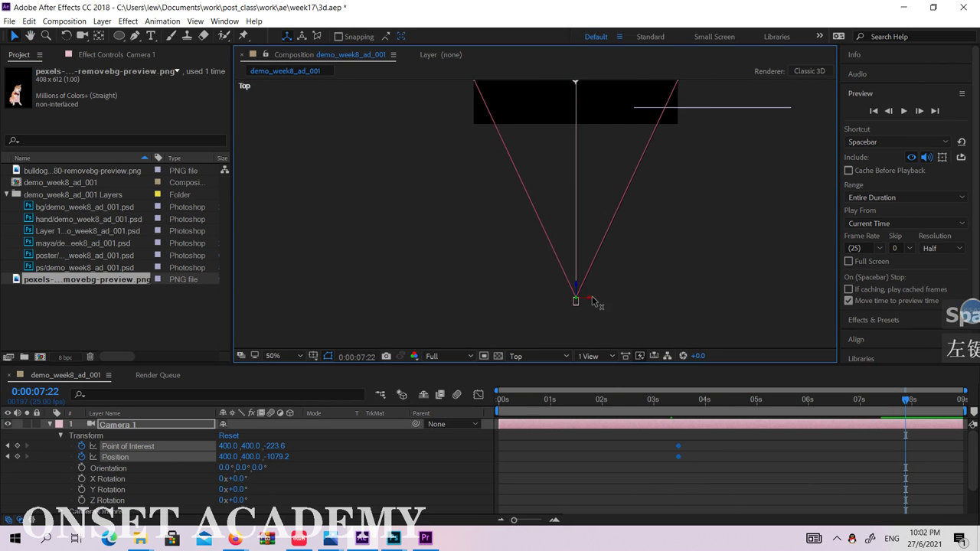
drag(594, 301, 684, 300)
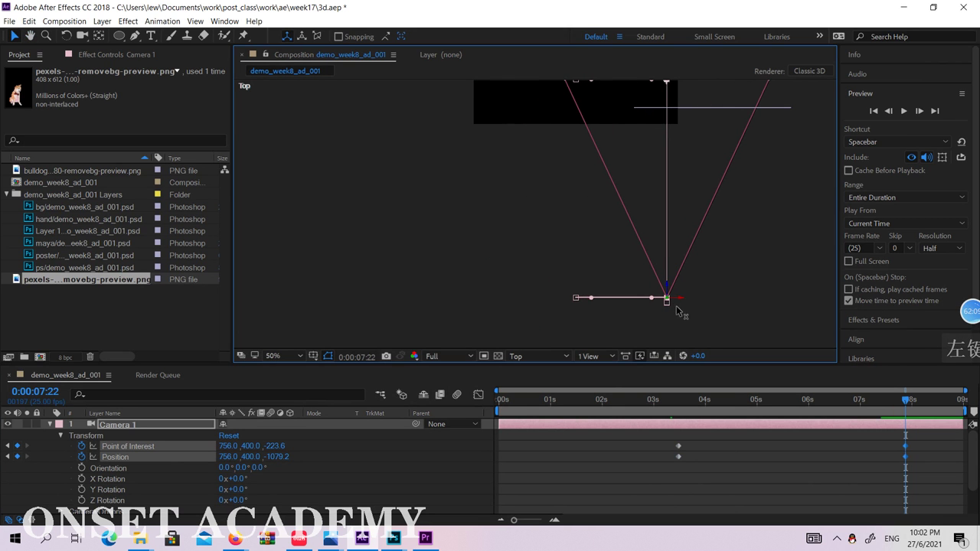
Review the sideways camera move from Custom View 1 by scrubbing from the first keyframe to about 0:00:06:03
click(595, 356)
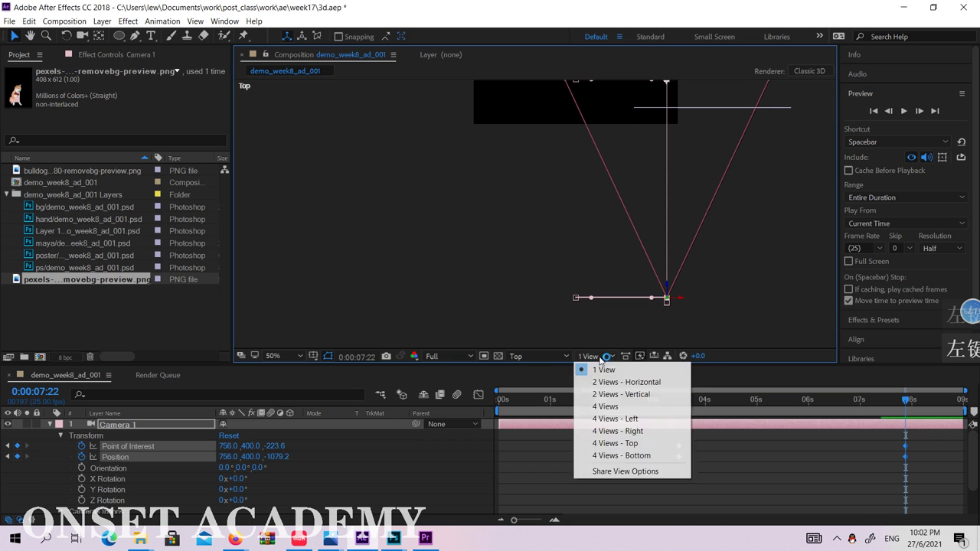
click(536, 357)
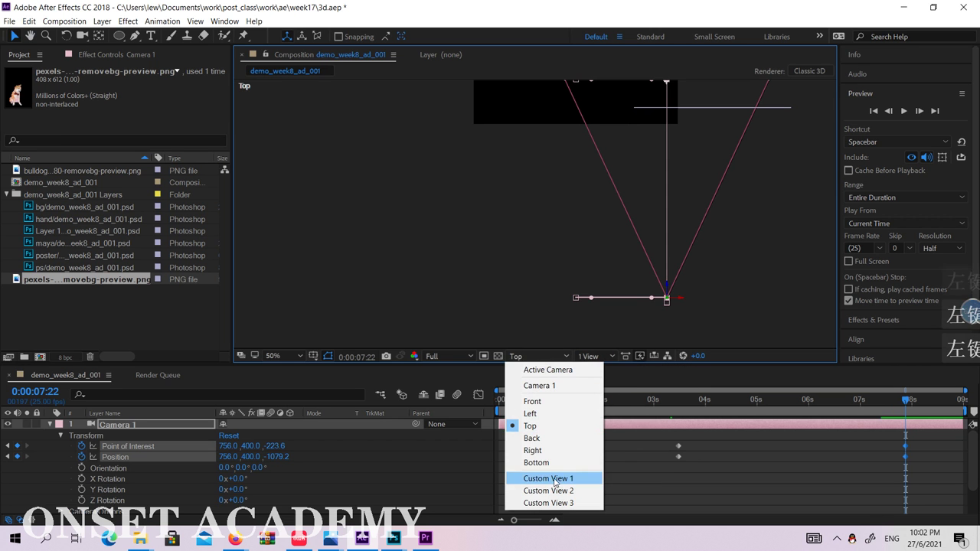
click(547, 476)
scroll(629, 141, up, 6)
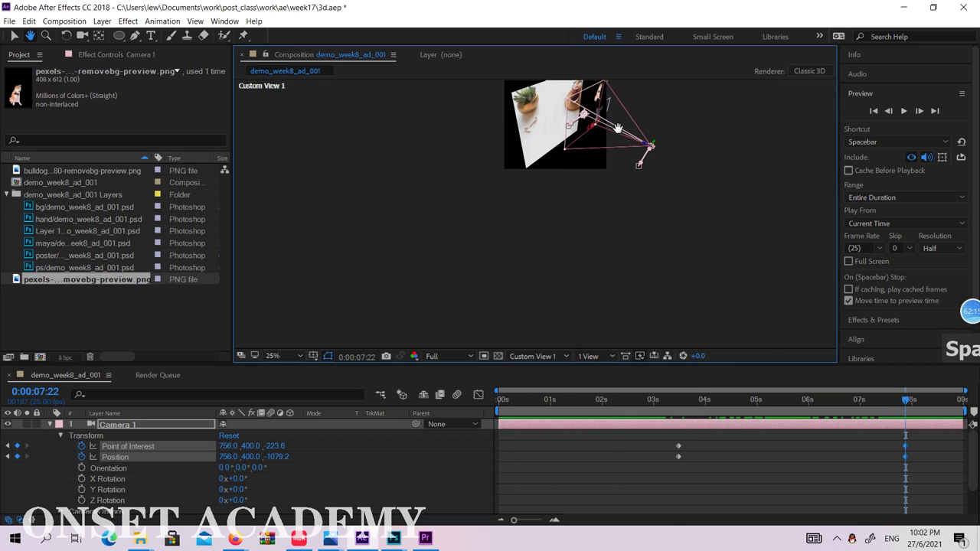
scroll(571, 202, down, 2)
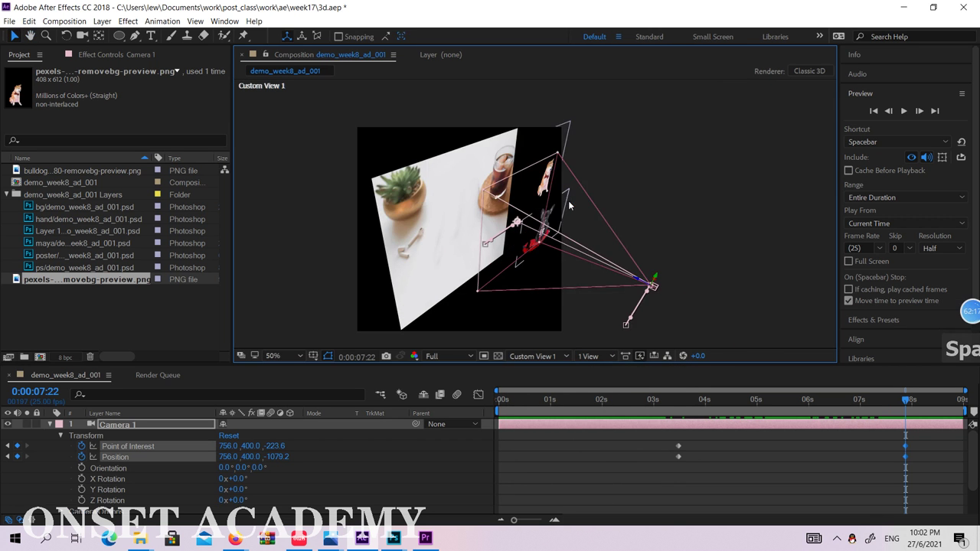
drag(680, 399, 815, 390)
Review the camera move through Camera 1 by scrubbing between the two keyframes, ending at 0:00:07:22
click(538, 356)
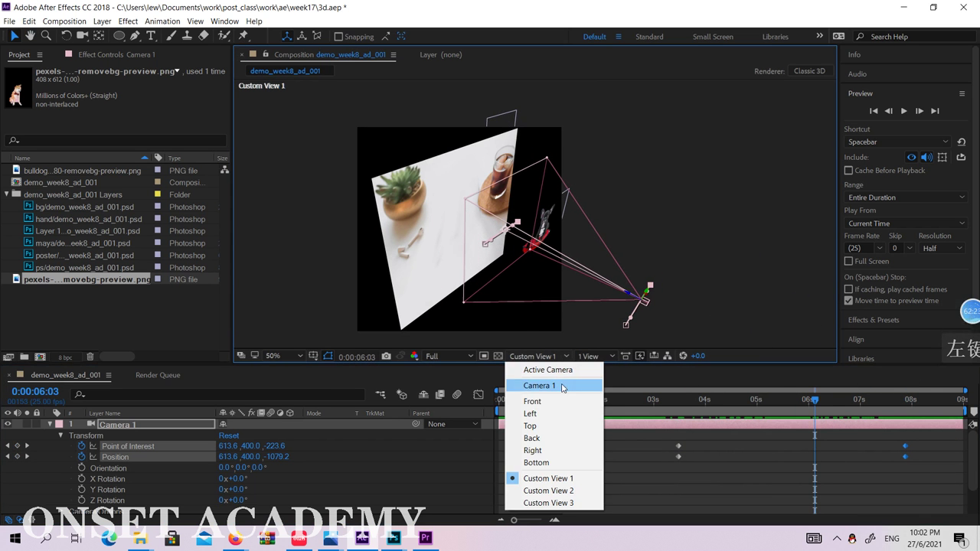
click(570, 384)
drag(678, 398, 906, 394)
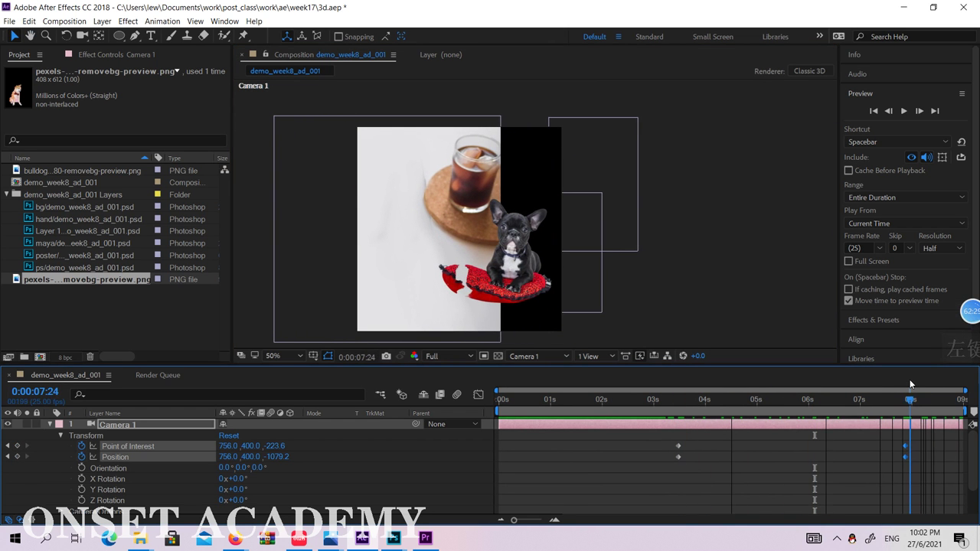
In the Top view, move the camera and its point of interest farther along X to 1420 at 0:00:07:22
click(588, 357)
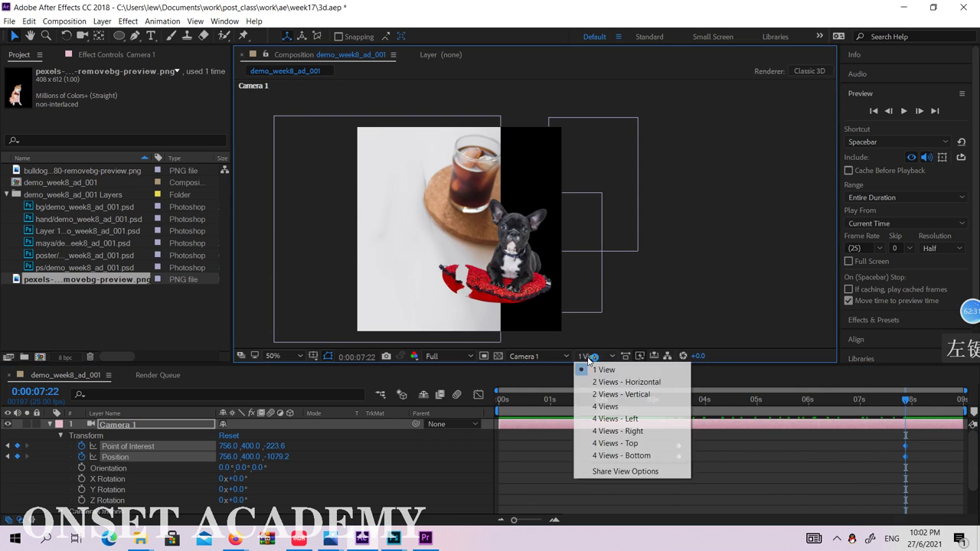
click(541, 358)
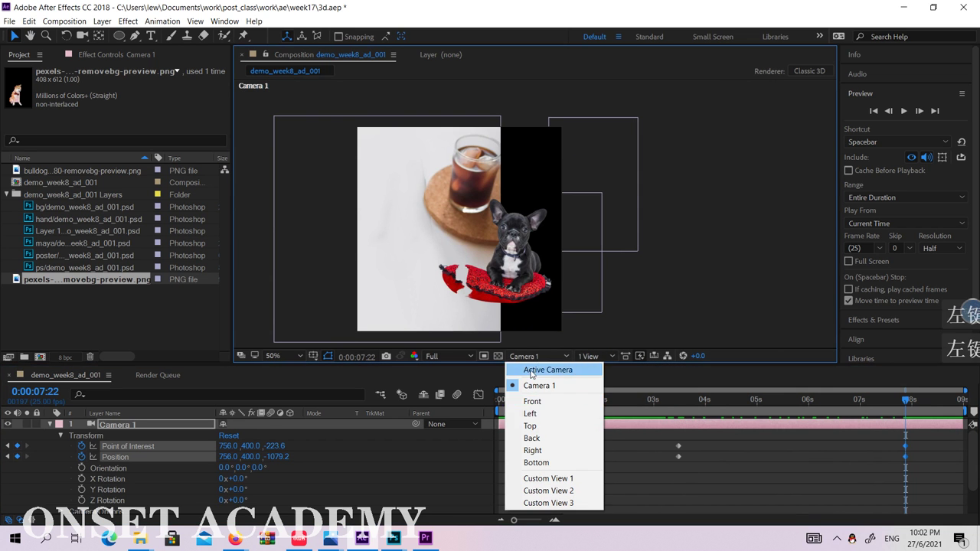
click(530, 426)
key(comma)
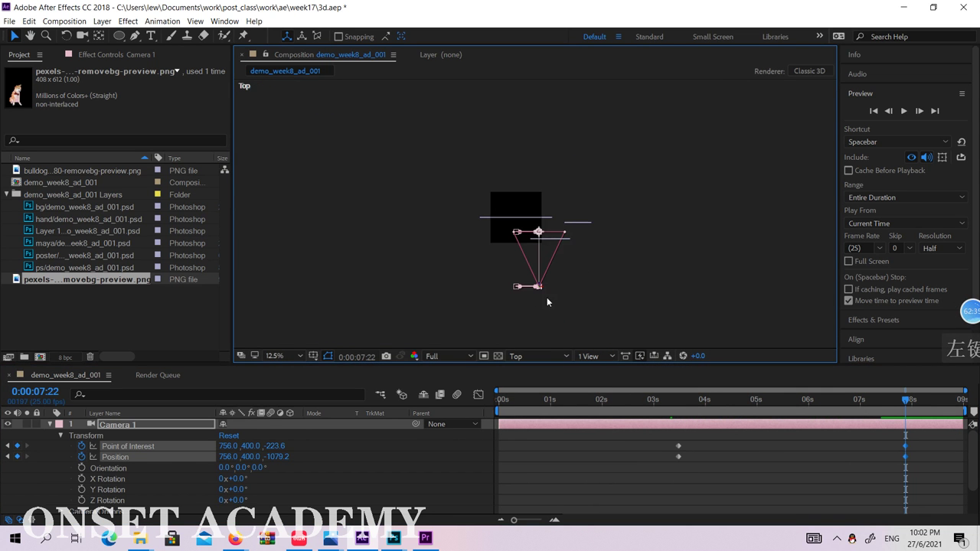
key(period)
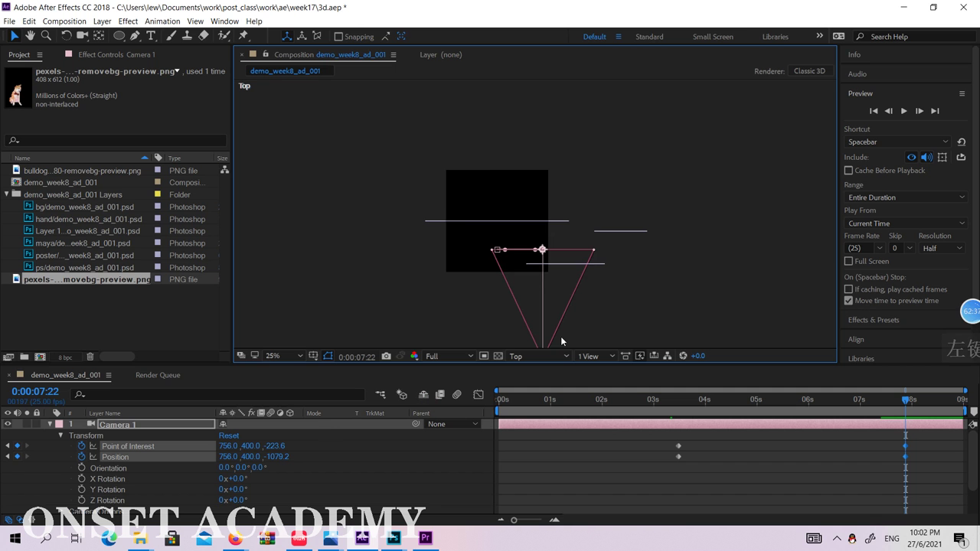
drag(560, 336, 622, 279)
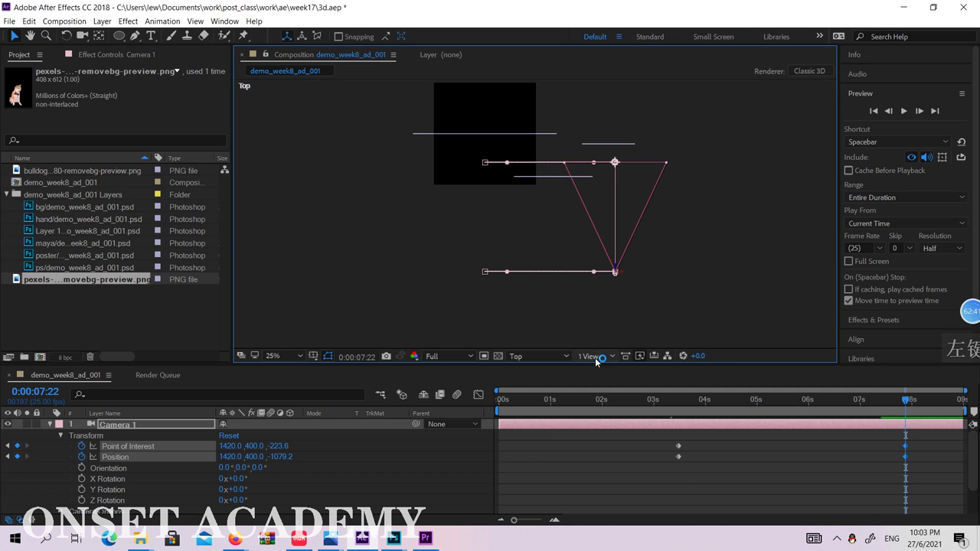
Review the longer sideways move through Camera 1 by scrubbing back and forth, ending at 0:00:08:02
click(595, 357)
click(562, 357)
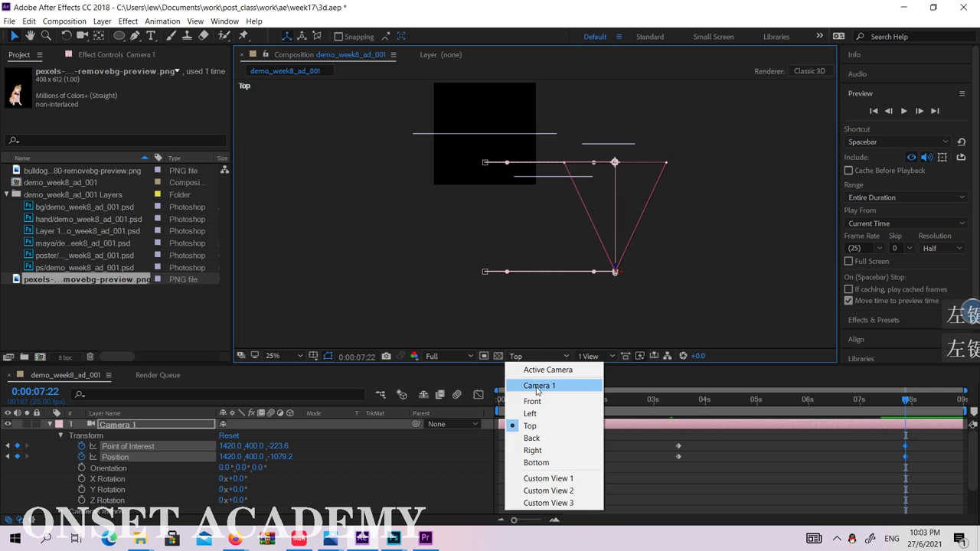
click(543, 383)
drag(494, 193, 624, 271)
drag(906, 401, 784, 420)
drag(796, 420, 916, 407)
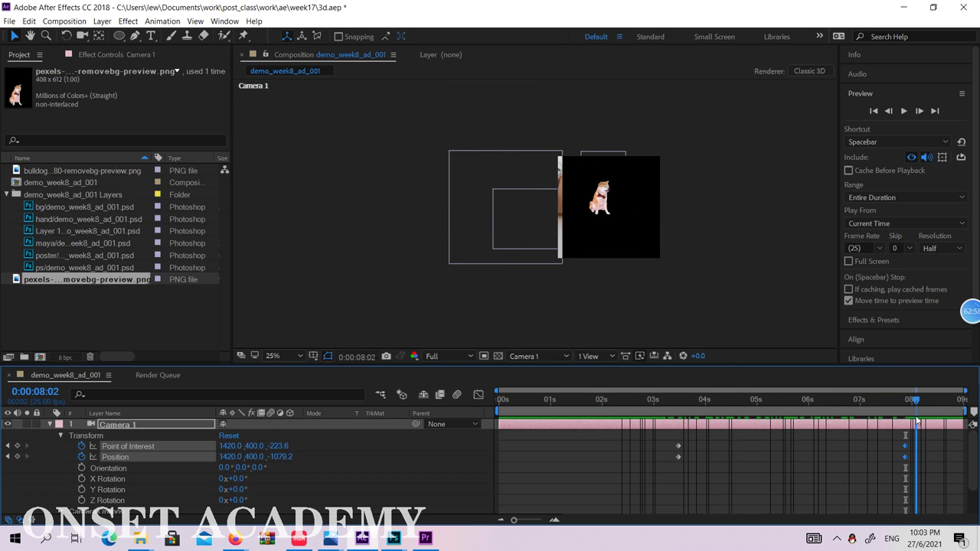
Import the forest photo pexels-skitterphoto-240040.jpg from the tree folder inside pix
double_click(144, 320)
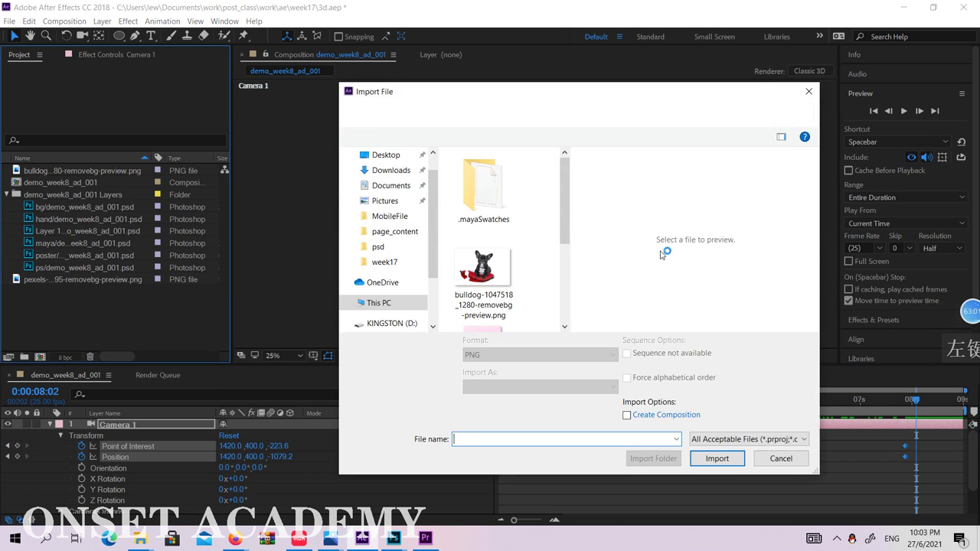
click(567, 114)
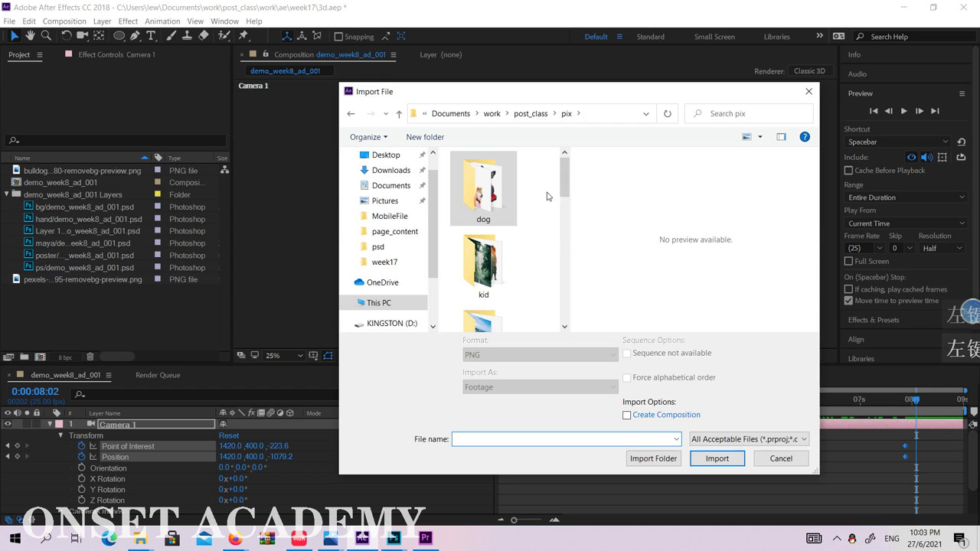
click(474, 204)
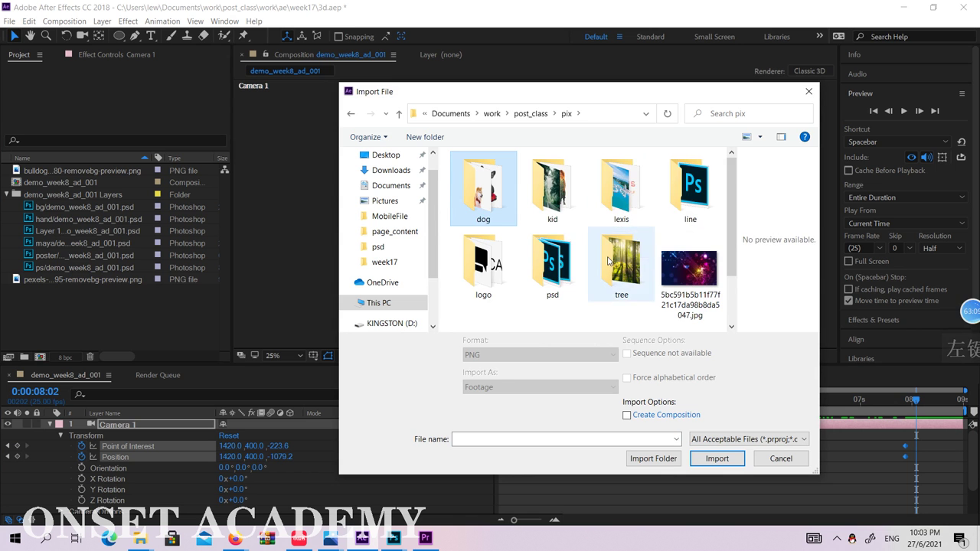
click(609, 261)
double_click(608, 262)
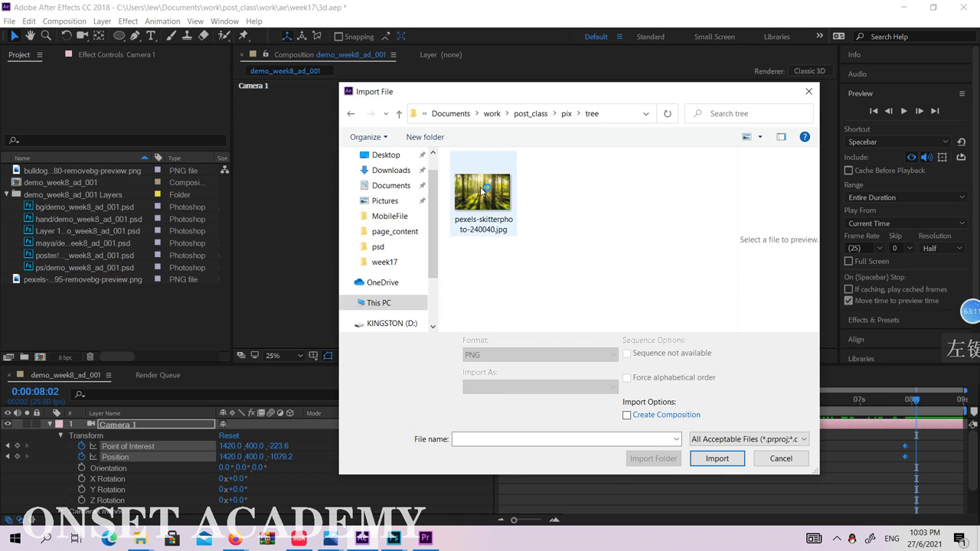
double_click(480, 186)
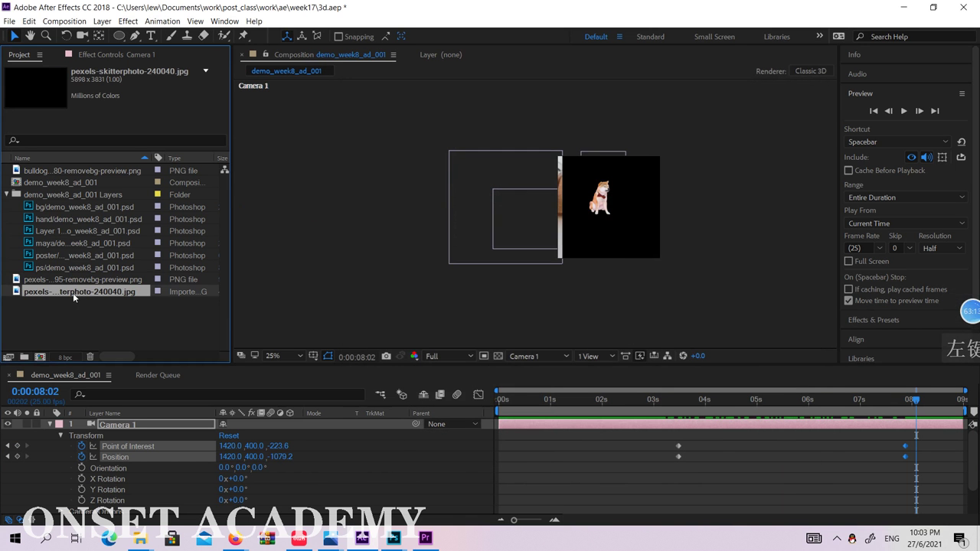
Add the forest photo below the bg layer, shift it within the frame, and make it a 3D layer
click(50, 424)
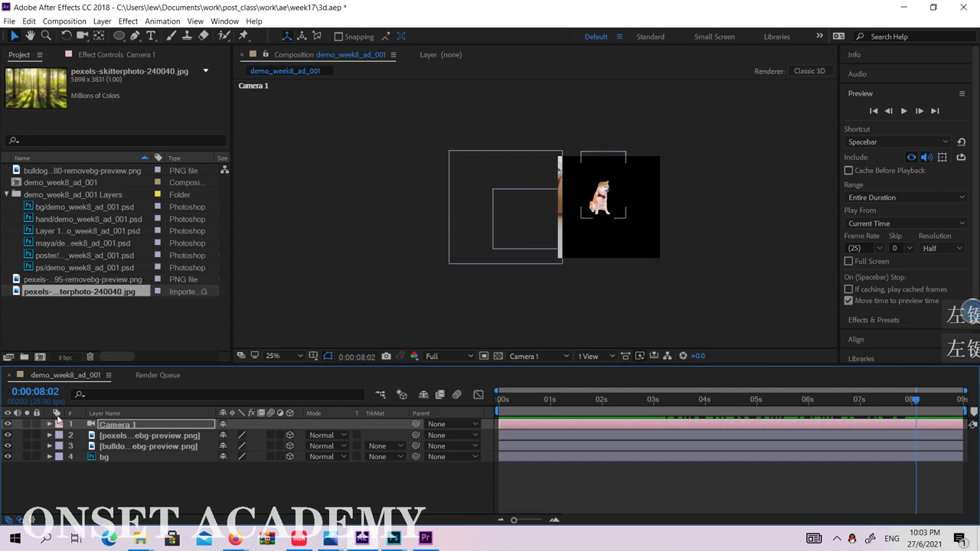
drag(87, 294, 91, 459)
click(651, 190)
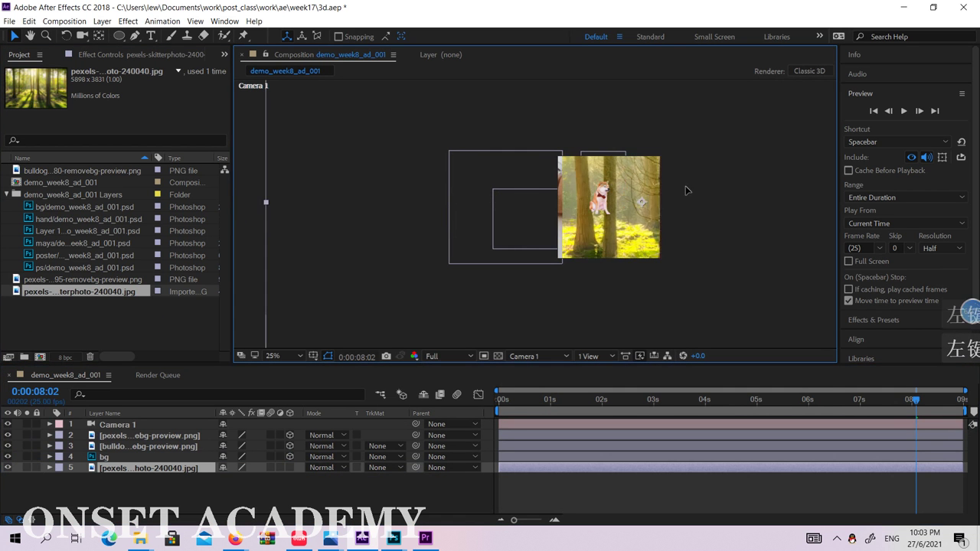
click(285, 469)
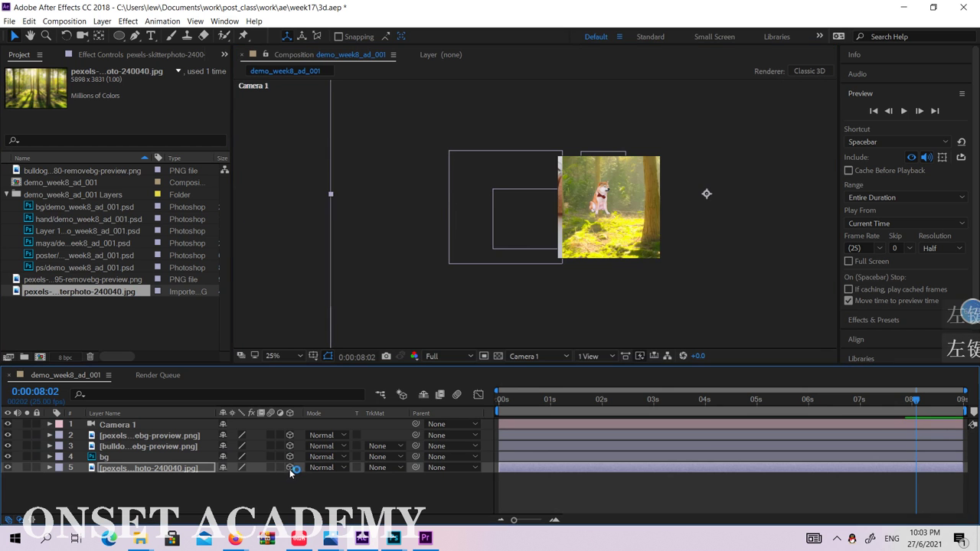
Check where the forest layer sits relative to the camera and other layers in Custom View 1
click(595, 357)
click(540, 356)
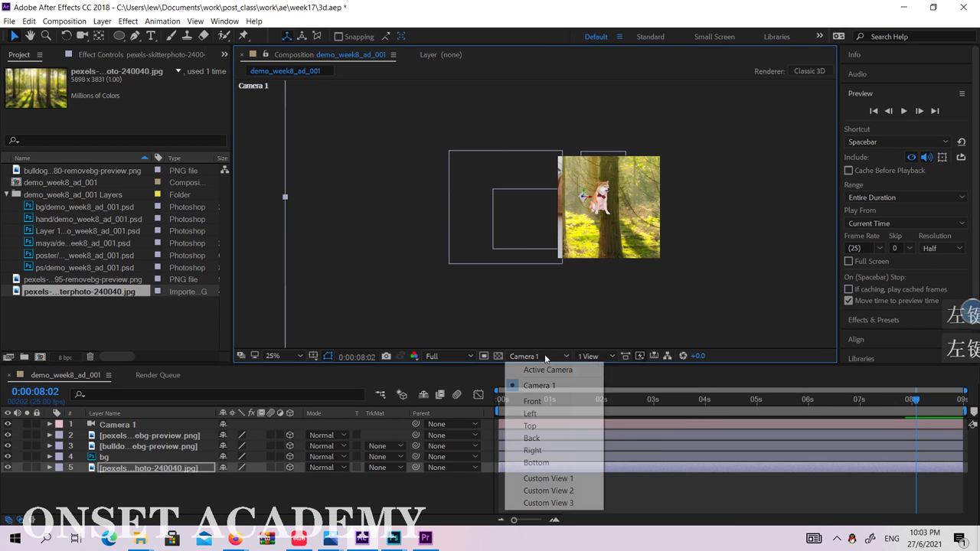
click(540, 479)
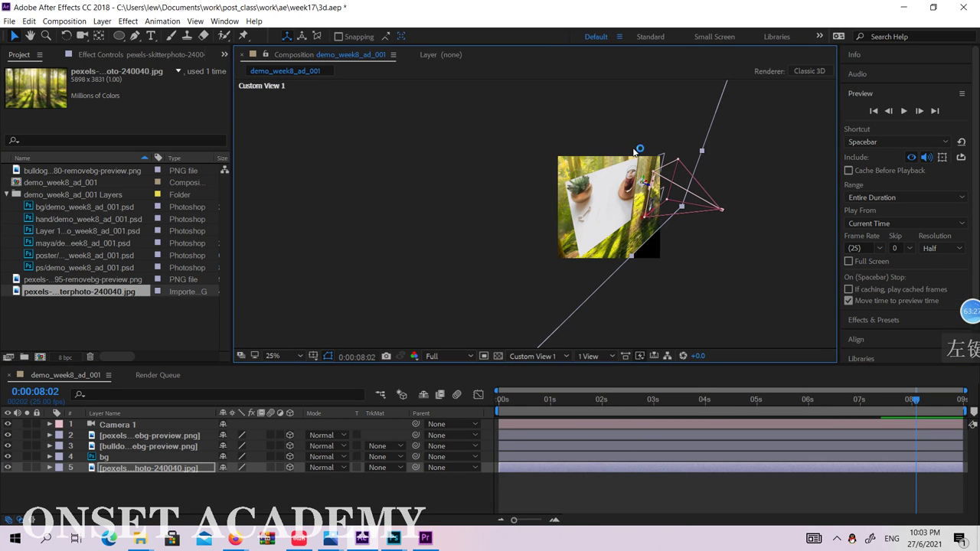
Scale the forest photo layer down to 57% and lower it to a Y position of 529.8
scroll(636, 150, down, 4)
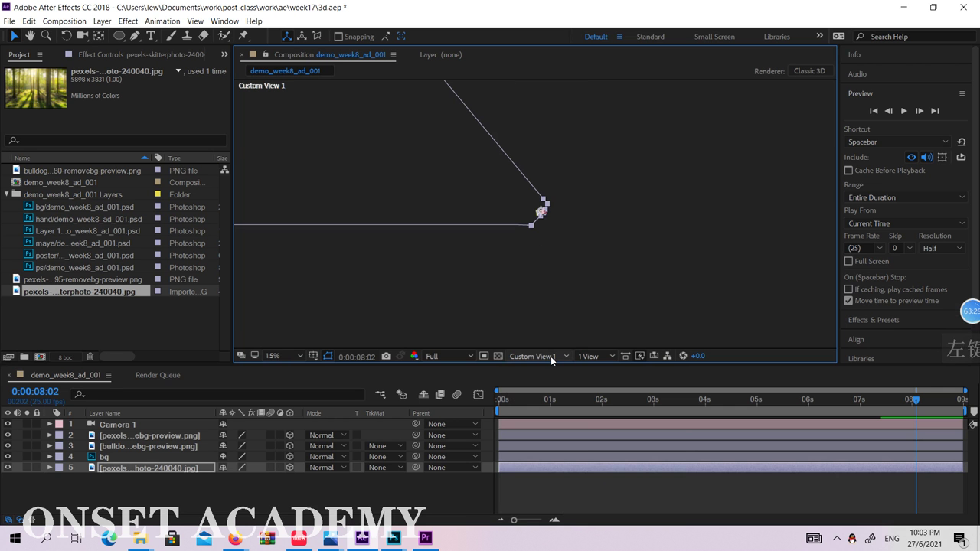
click(49, 469)
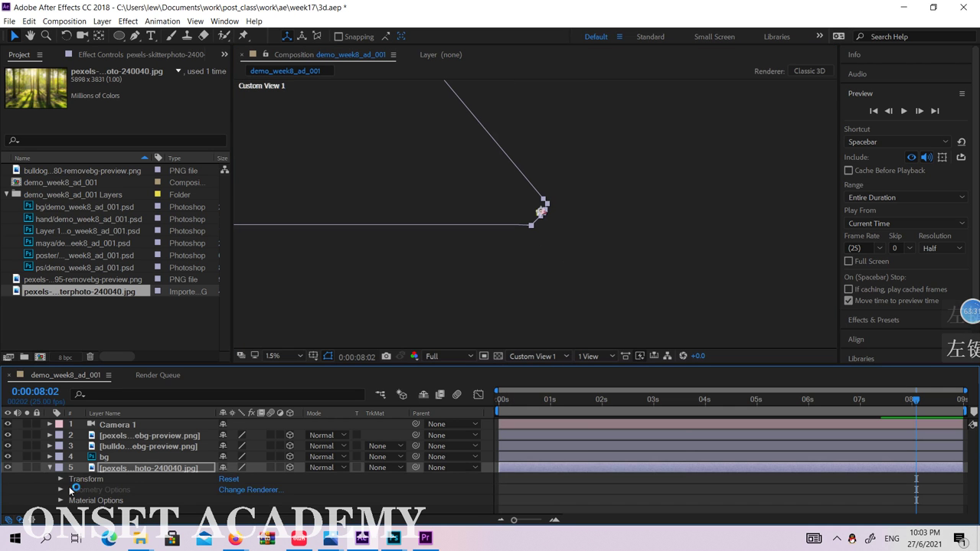
click(60, 478)
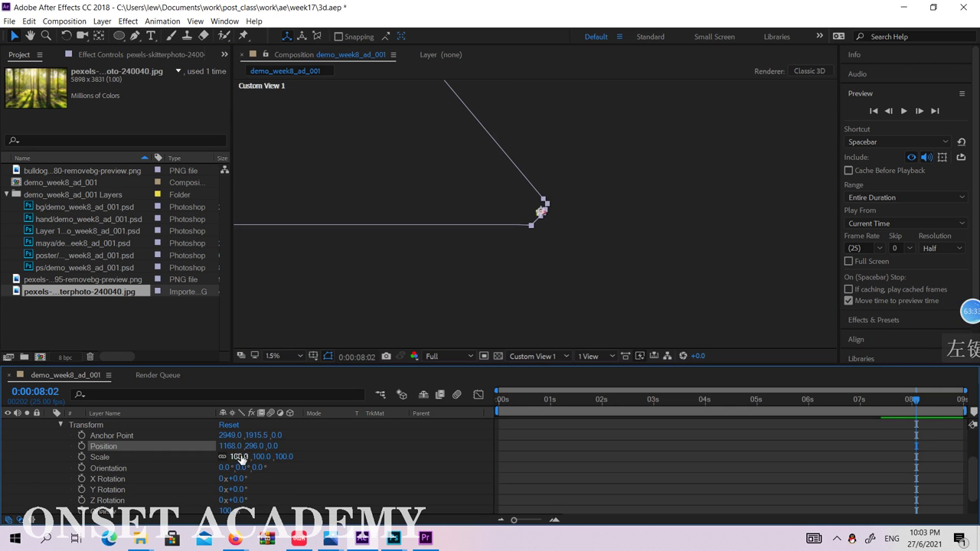
drag(240, 457, 201, 453)
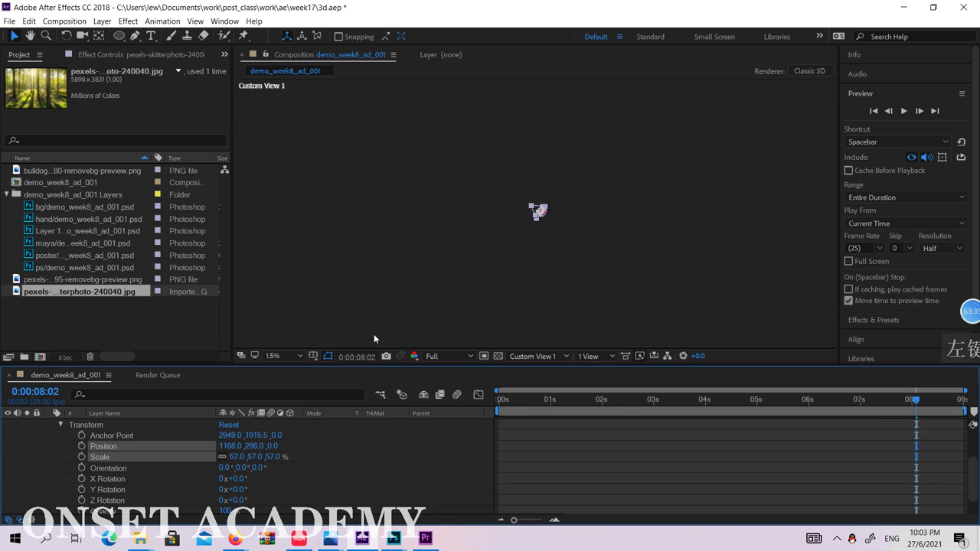
scroll(537, 236, up, 3)
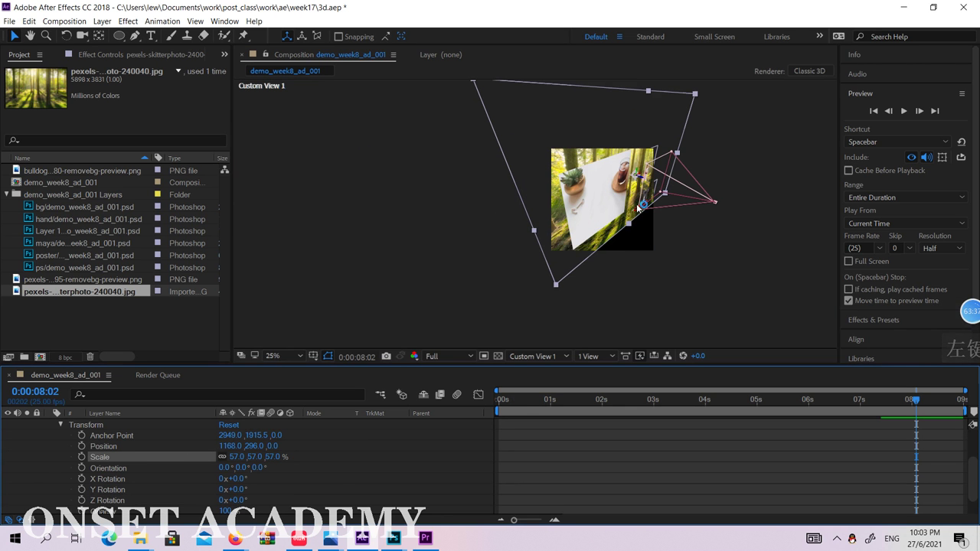
drag(639, 173, 657, 196)
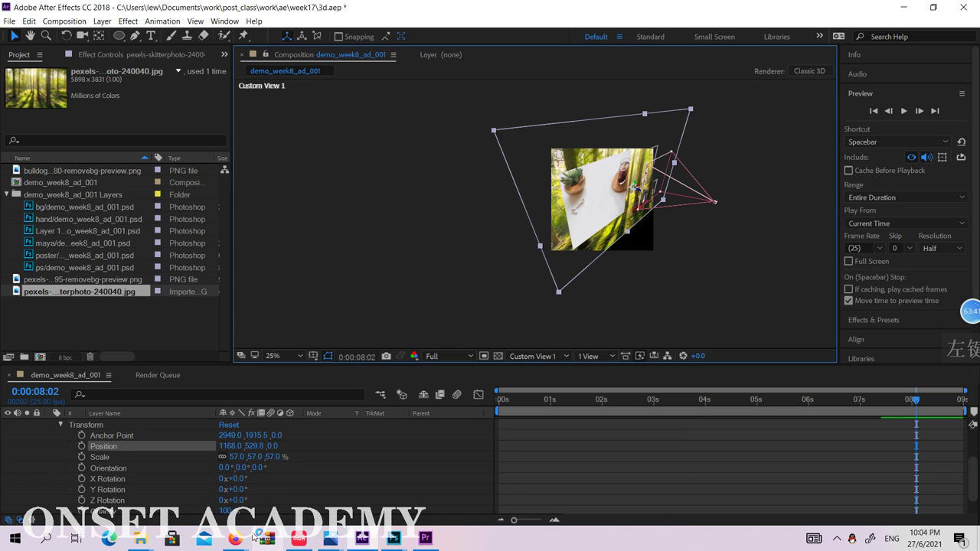
Switch to Firefox and look through its open windows for the one holding the VFX layering references
mouse_move(236, 538)
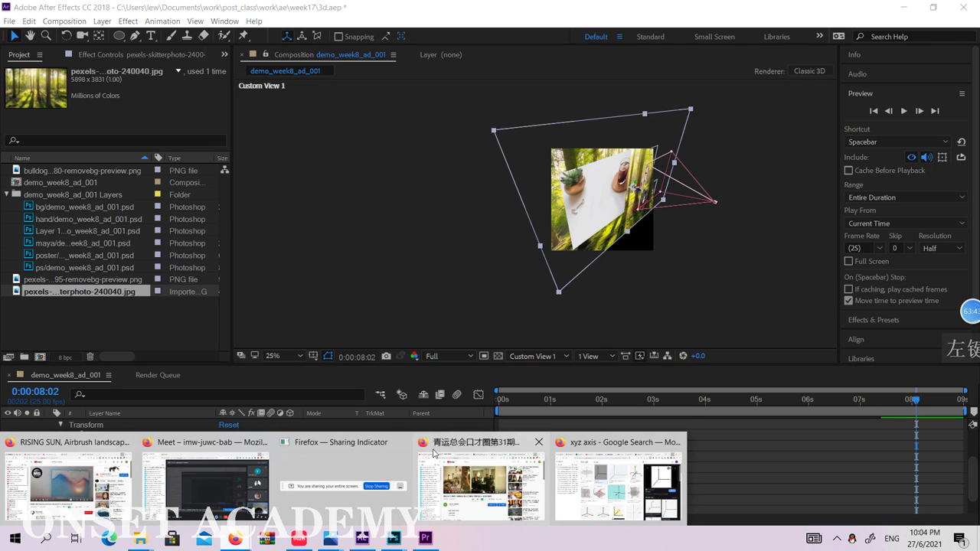
click(73, 478)
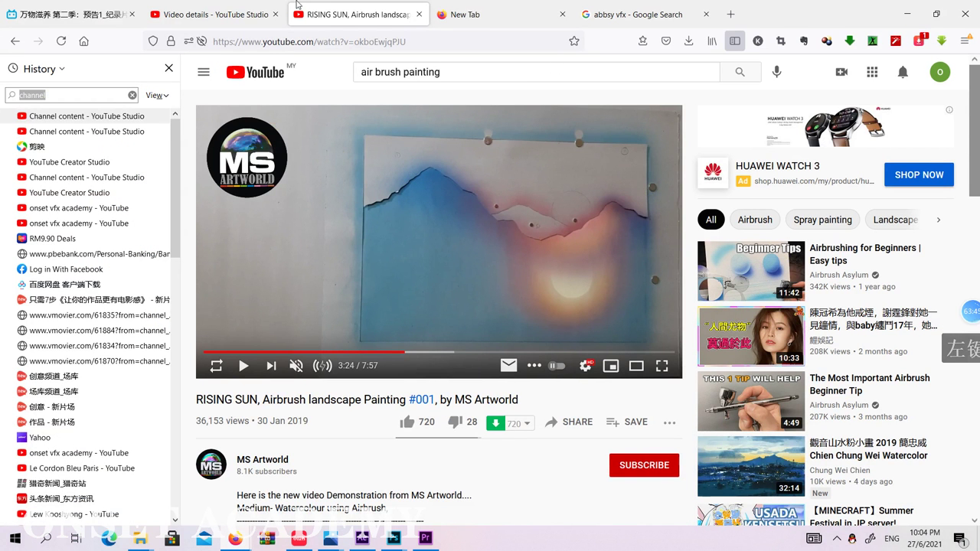
mouse_move(230, 540)
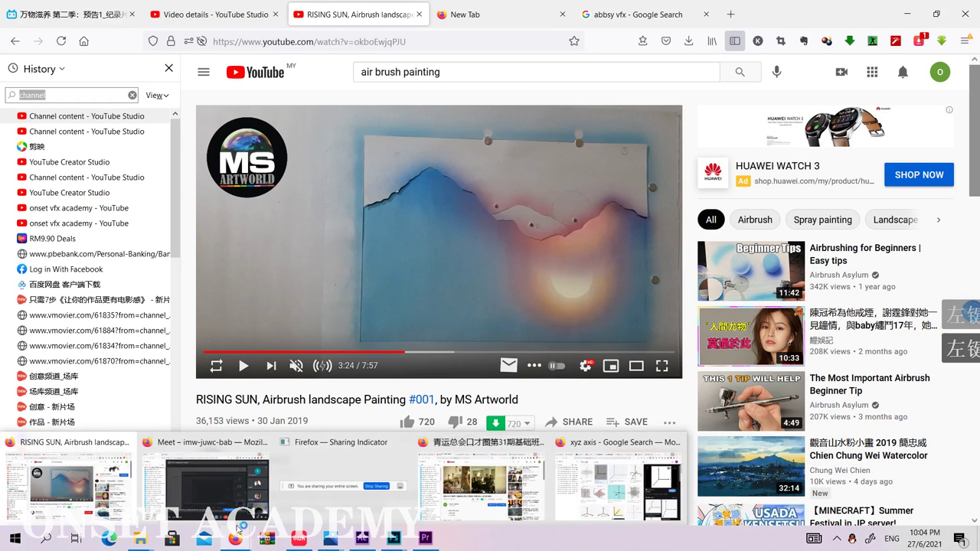
click(230, 452)
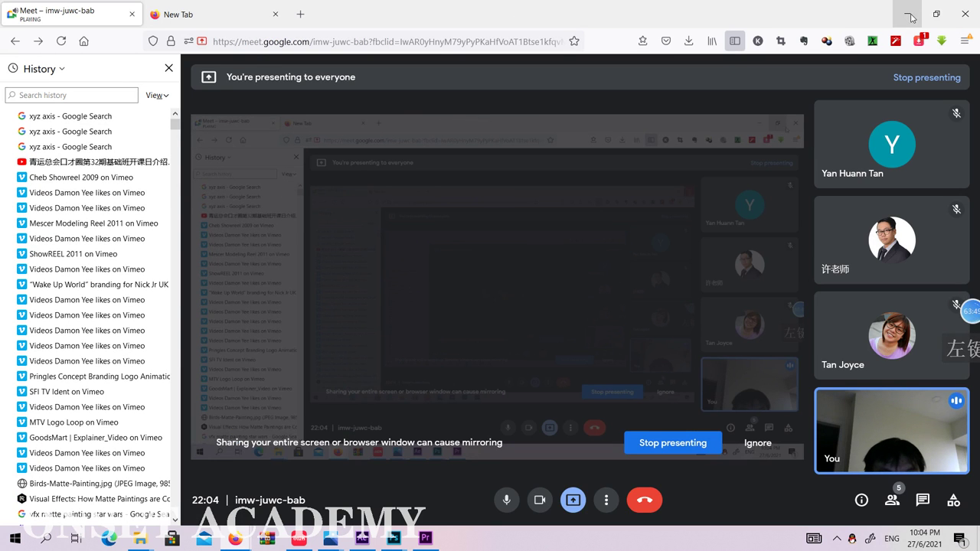
click(907, 14)
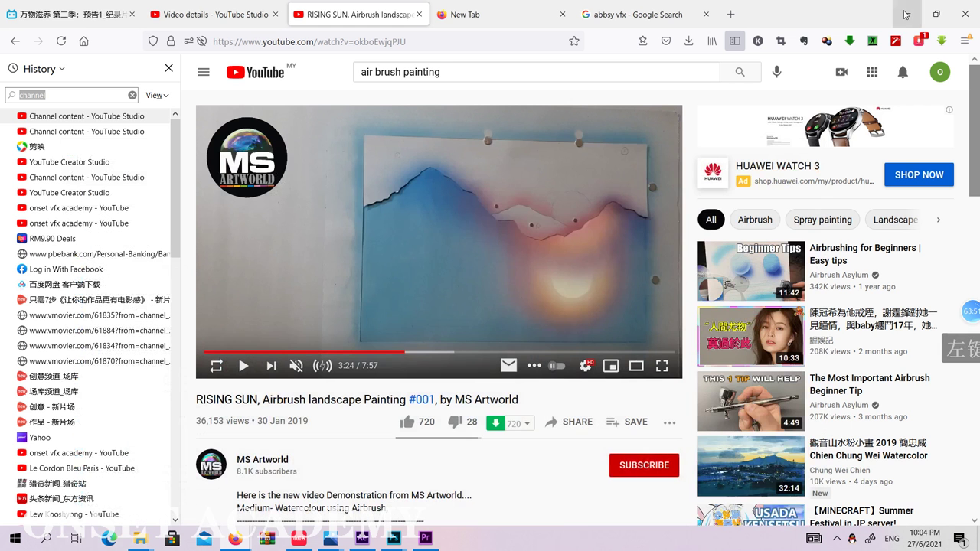
mouse_move(243, 540)
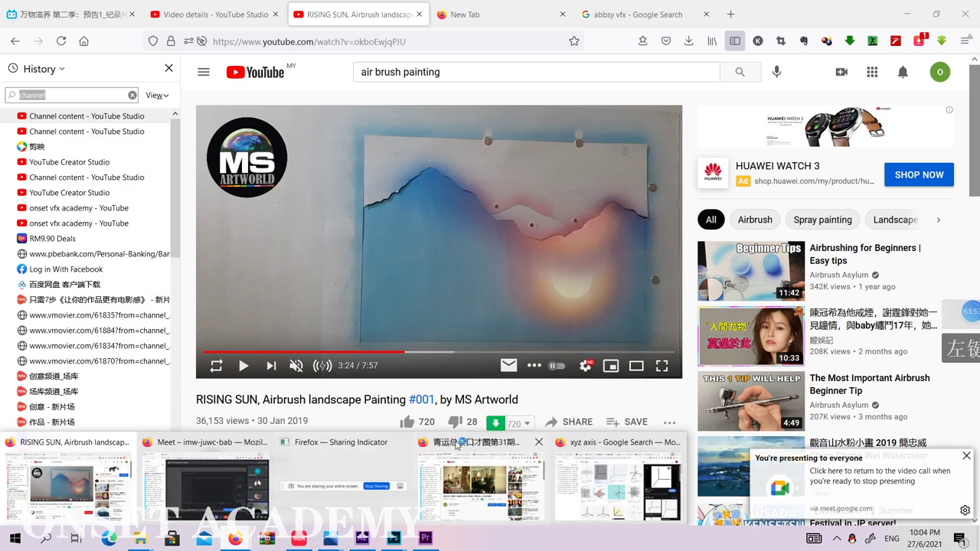
click(471, 471)
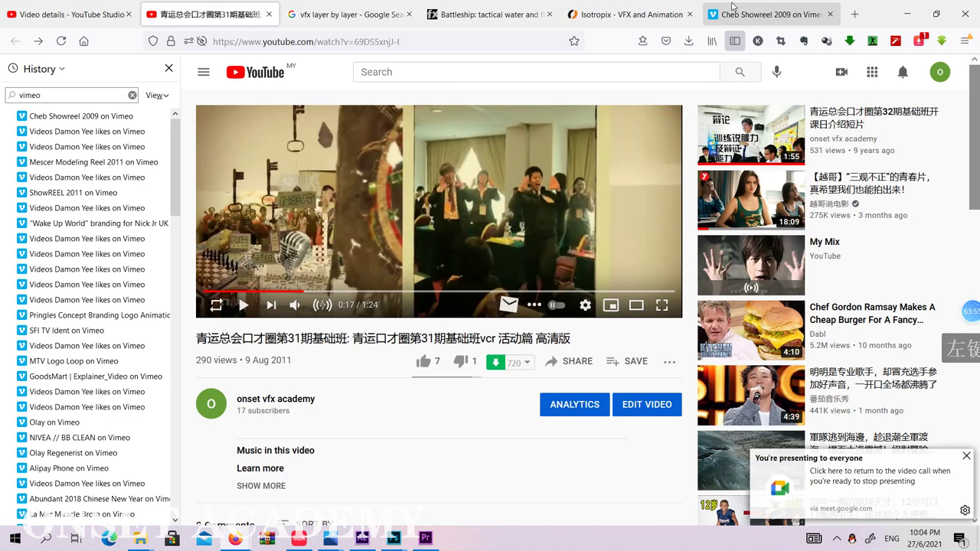
Examine the layered mammoth landscape on the Isotropix page and the image results for vfx layer by layer
click(635, 10)
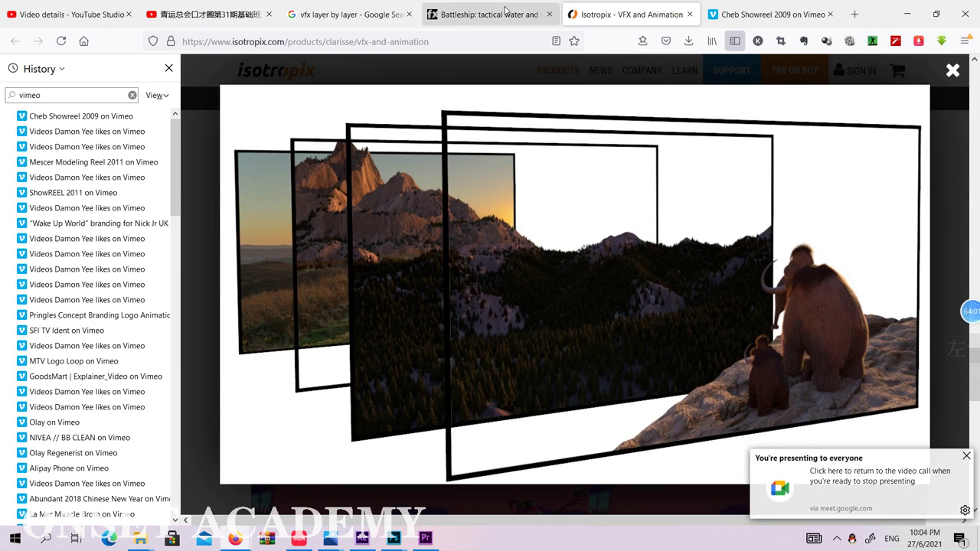
click(366, 12)
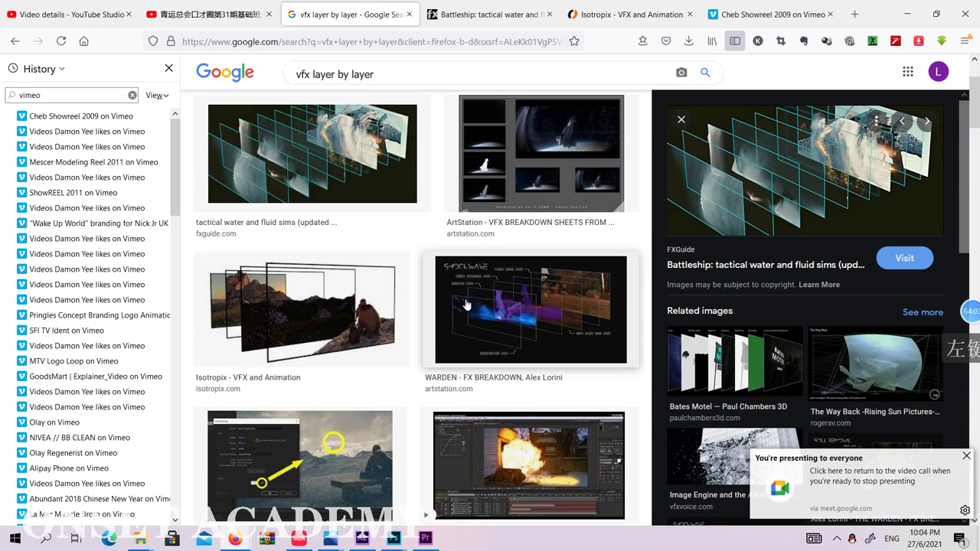
scroll(381, 394, up, 2)
Play the Battleship water layers clip on the fxguide page and pause it at 00:03 to examine the separated layers
click(470, 11)
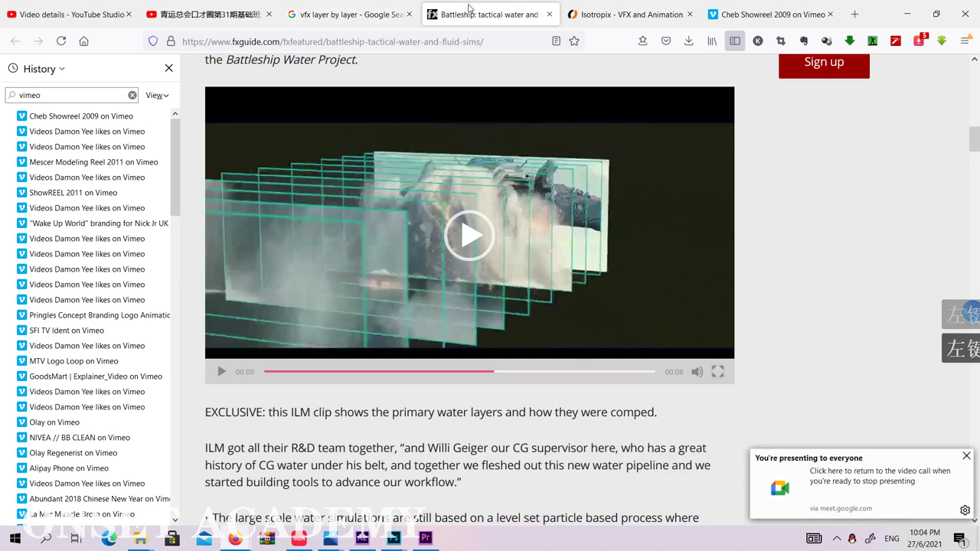
click(476, 243)
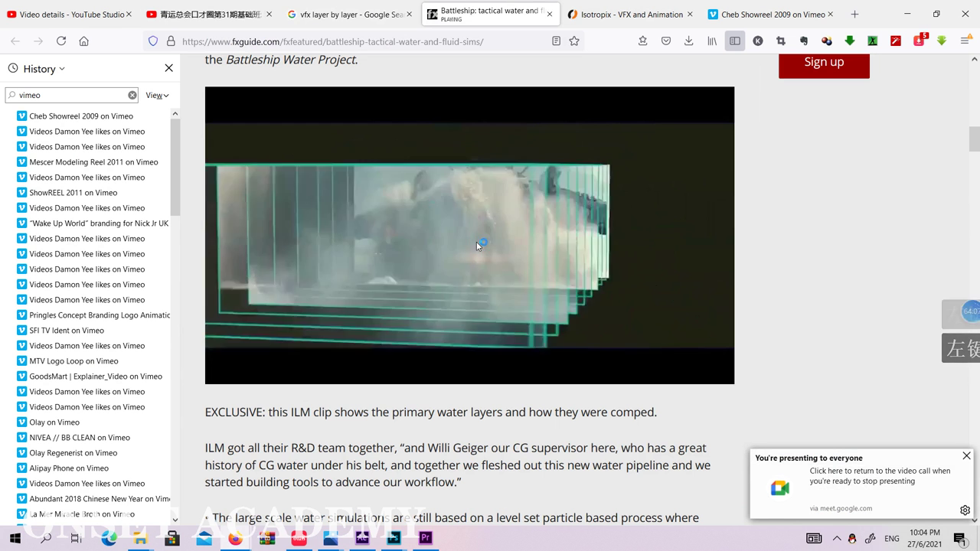
mouse_move(287, 360)
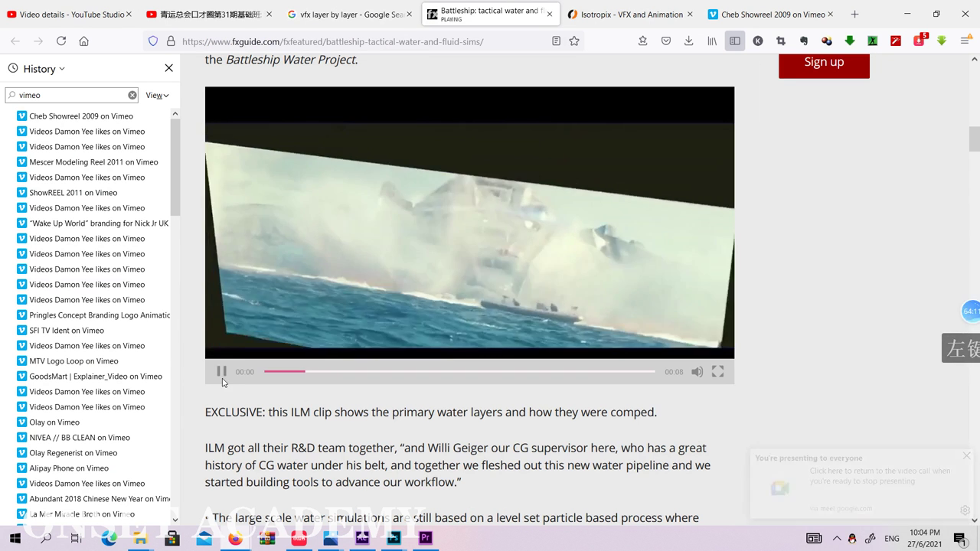
click(221, 373)
click(464, 239)
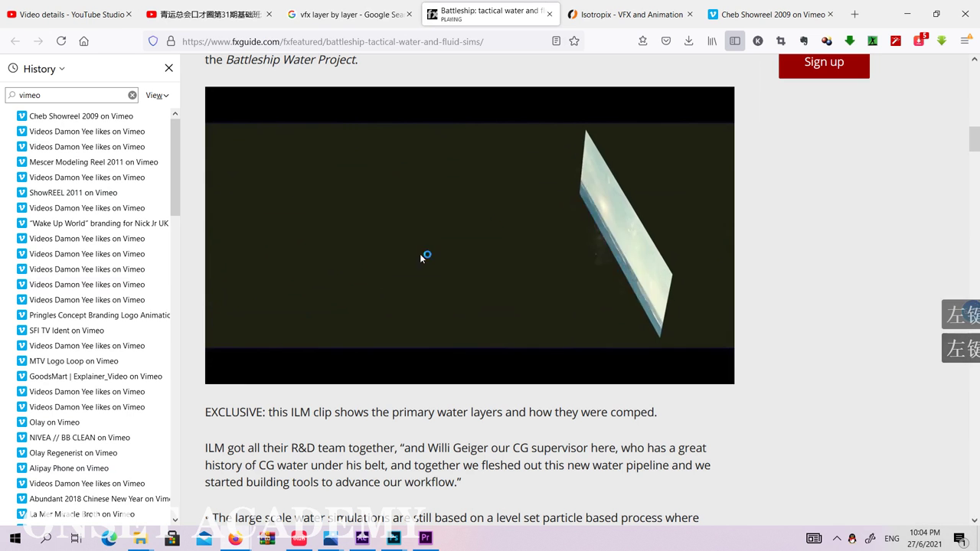
click(222, 374)
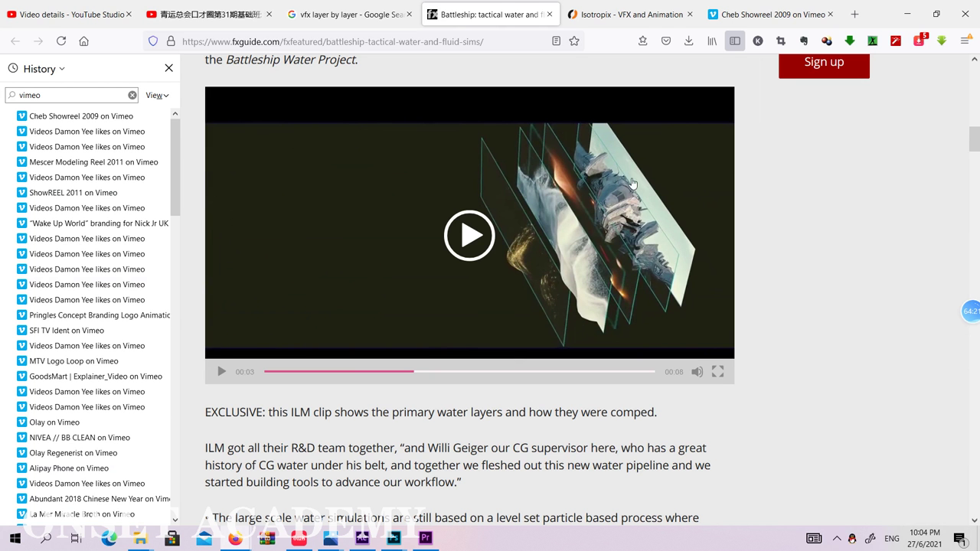
Continue the Battleship clip in short stretches, studying the stacked layers at 00:04 and the composited shot at 00:06
click(472, 234)
click(220, 372)
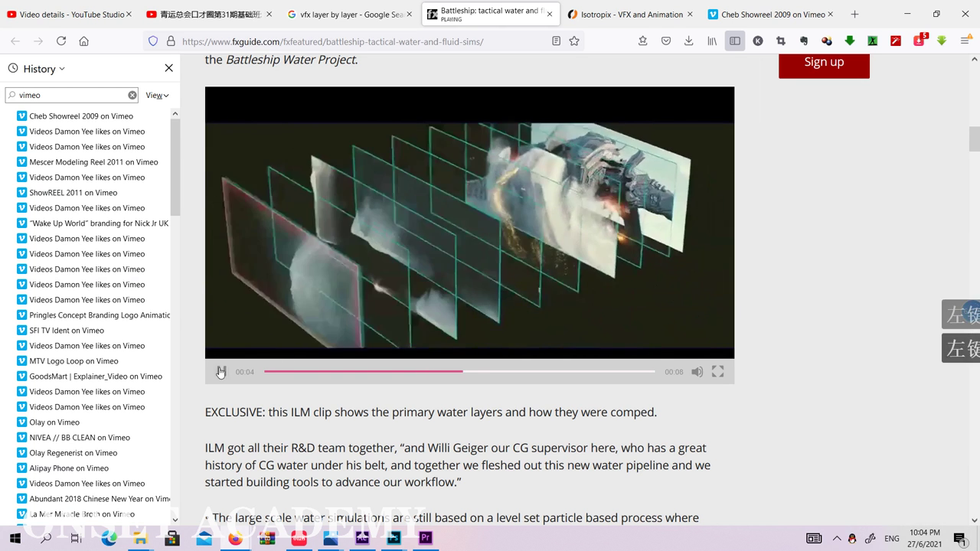
click(220, 372)
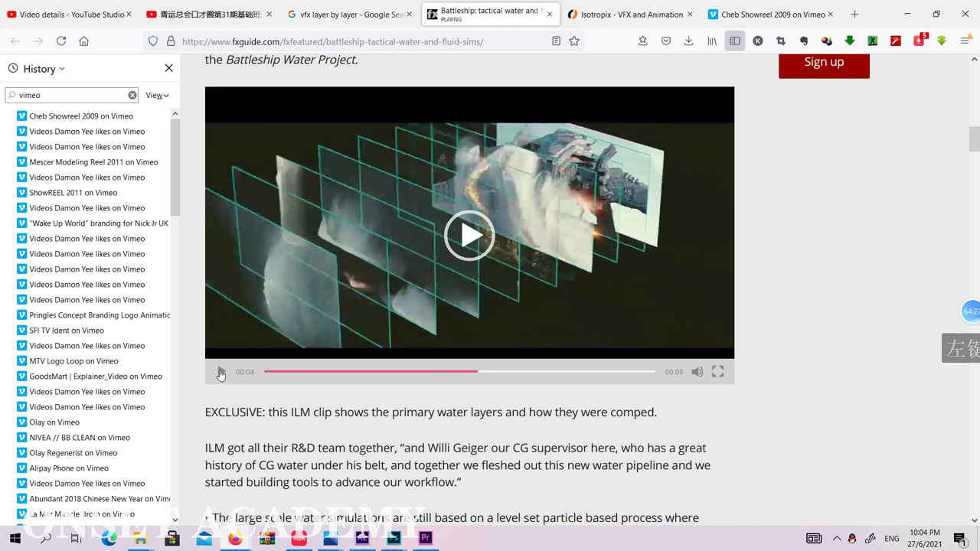
click(221, 373)
click(220, 373)
click(218, 374)
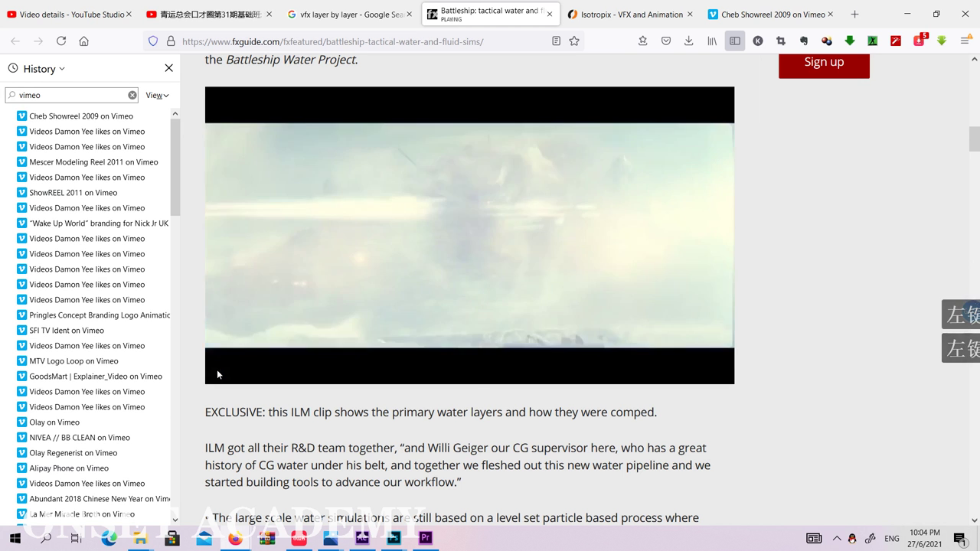
click(218, 373)
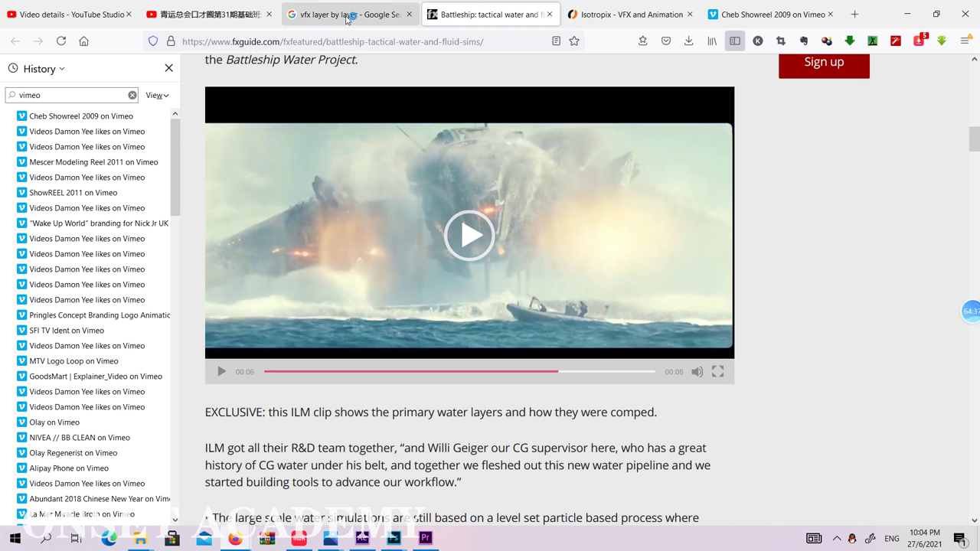
Look through the other Firefox windows and tabs for further film references, including the abbsy vfx image results, ending on the empty tab
mouse_move(245, 546)
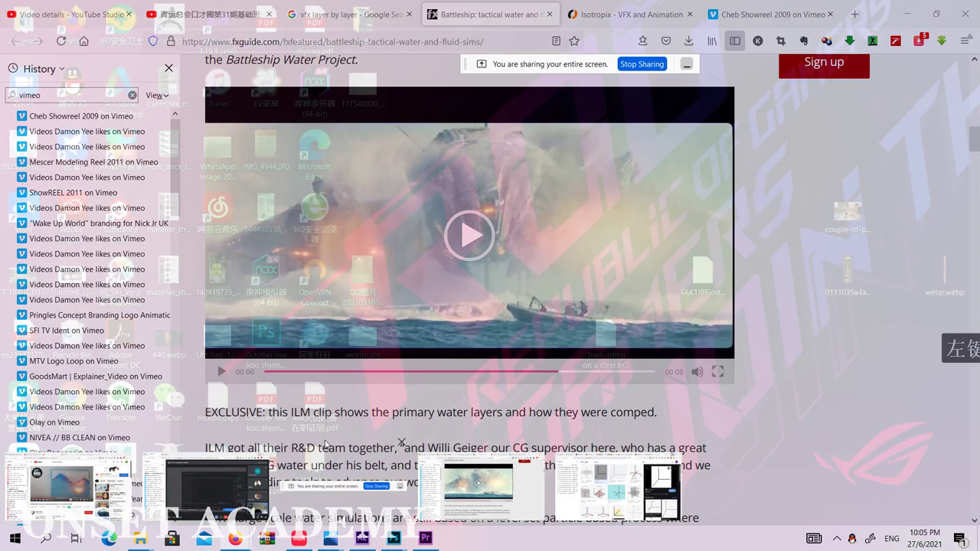
click(353, 442)
mouse_move(241, 542)
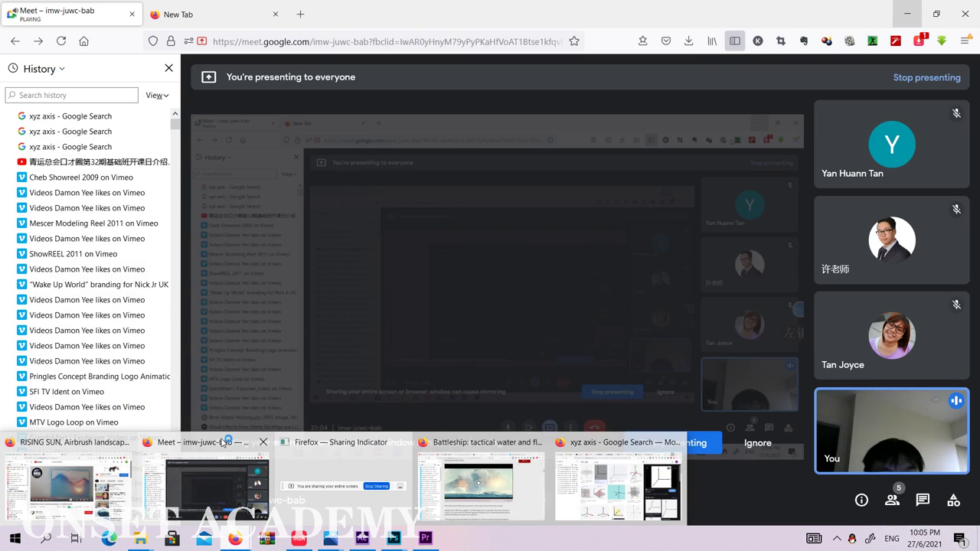
click(204, 504)
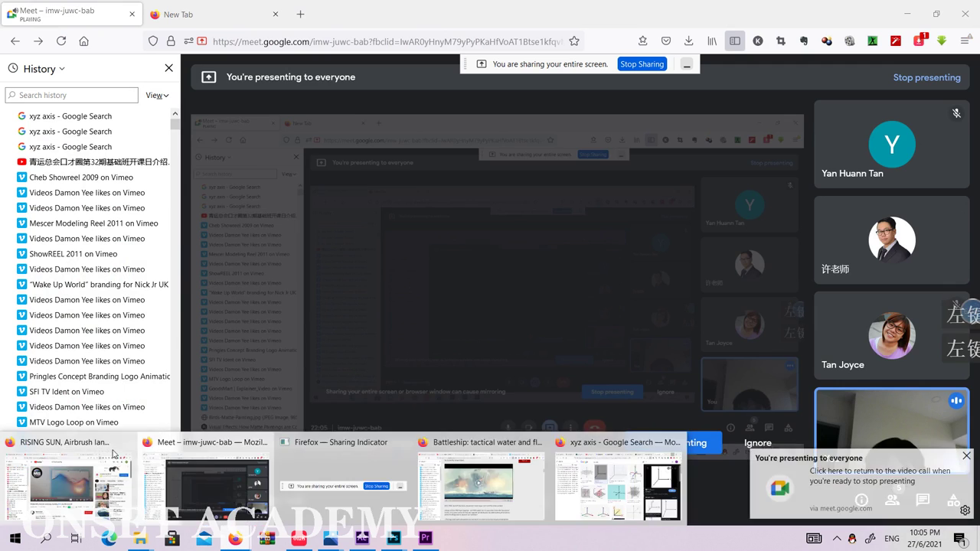
click(115, 482)
click(610, 9)
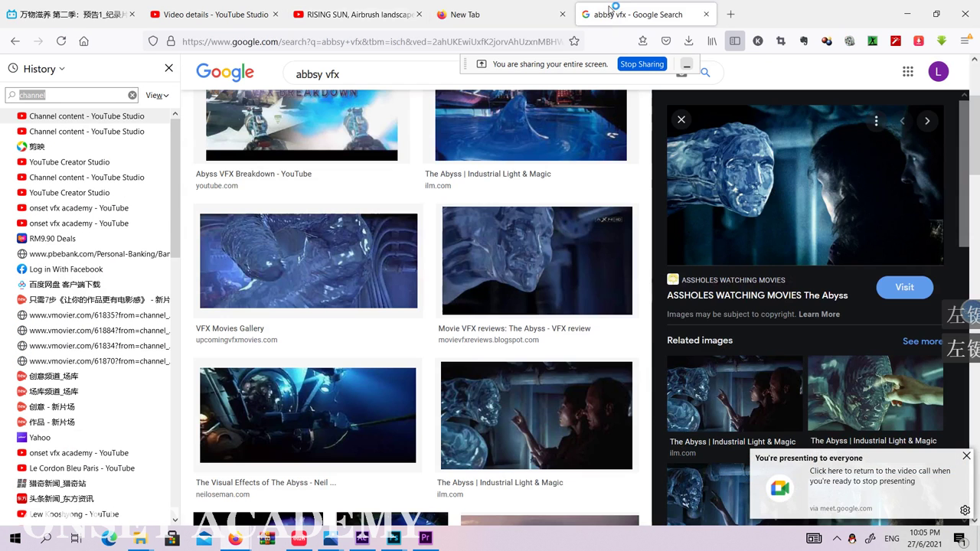
click(511, 8)
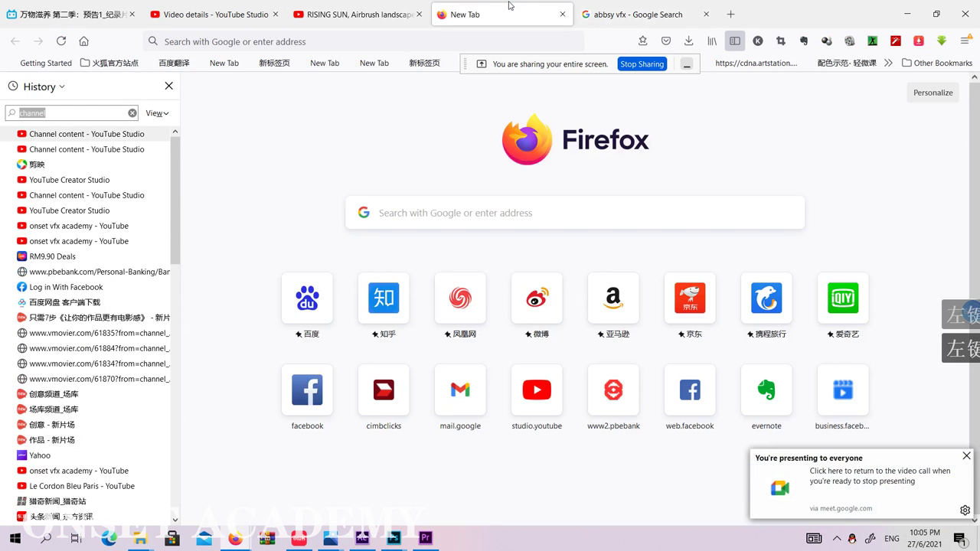
click(610, 9)
click(498, 14)
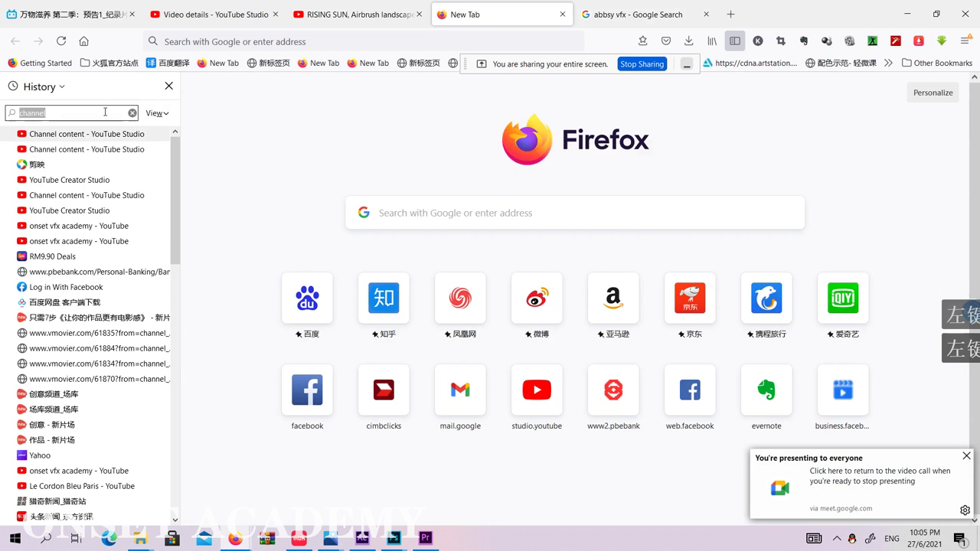
Clear the browsing history filter and open the 党同伐异图片_百度百科 gallery from the history list
click(132, 113)
scroll(131, 203, down, 5)
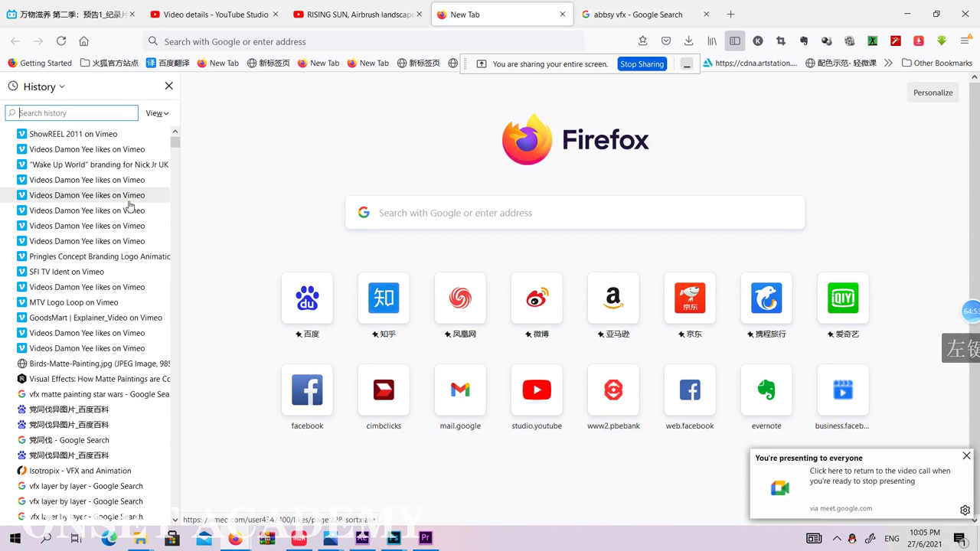
click(94, 327)
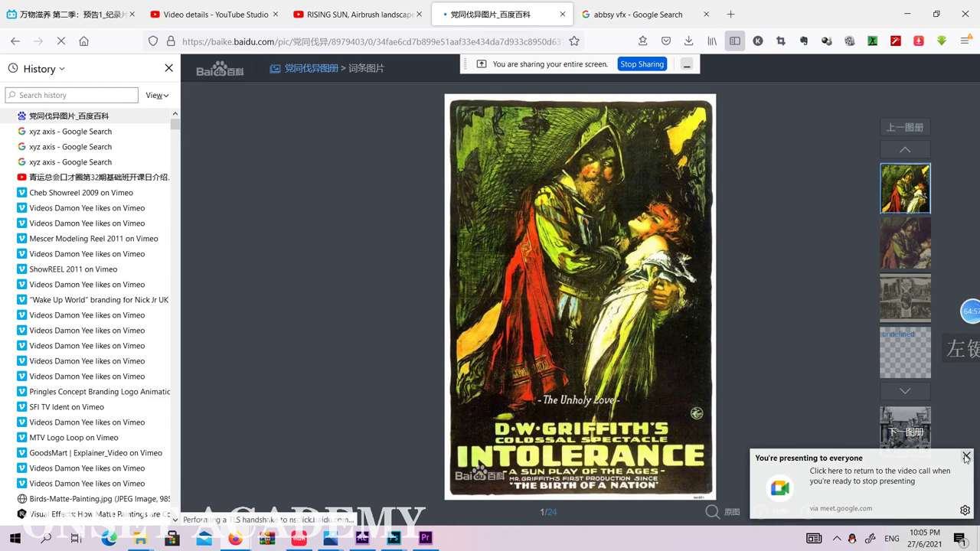
Browse the Intolerance gallery to picture 3 of 24, look into the next album of film stills, and return to the first album
click(967, 457)
click(695, 232)
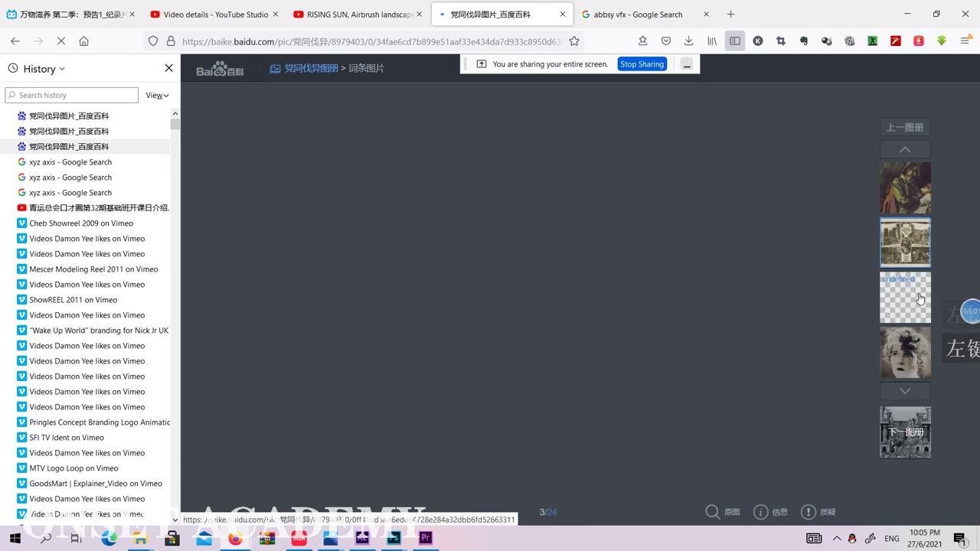
click(897, 434)
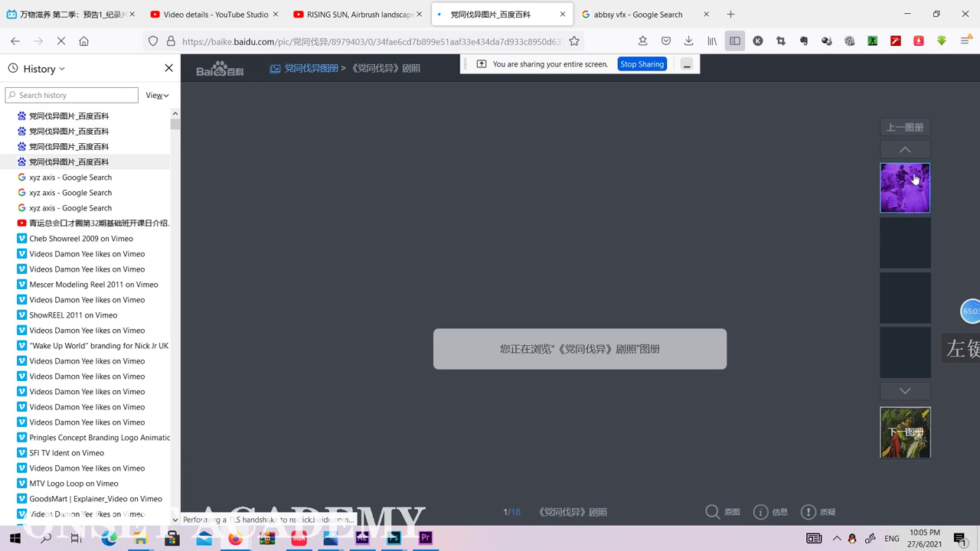
click(905, 127)
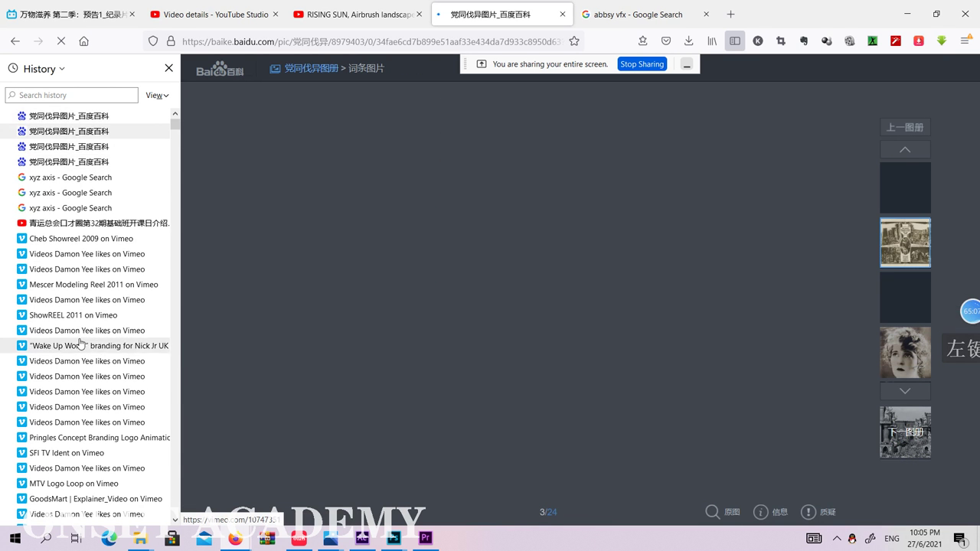
Look through the browsing history for further references and view the black-and-white set still, picture 18 of 18, in the Intolerance stills album
scroll(86, 335, down, 7)
click(76, 299)
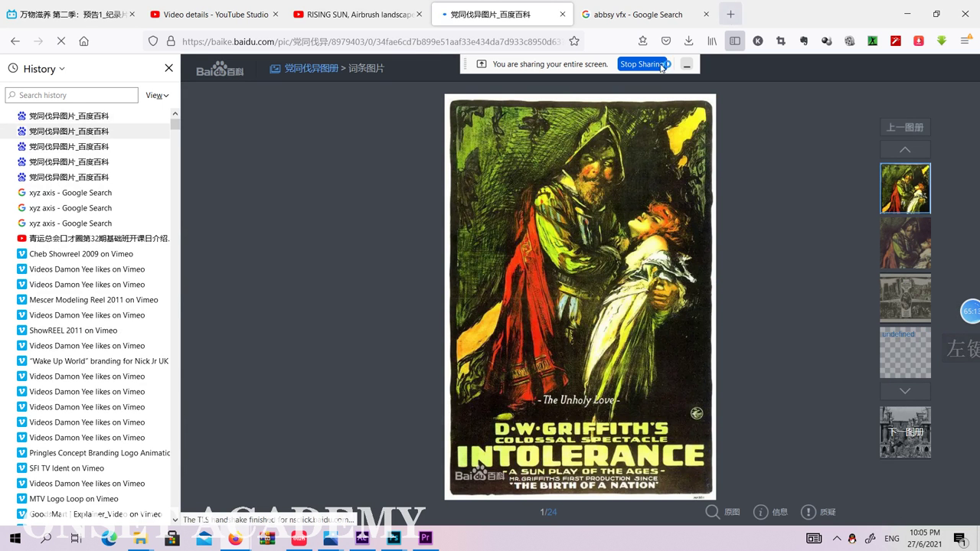
scroll(107, 217, down, 8)
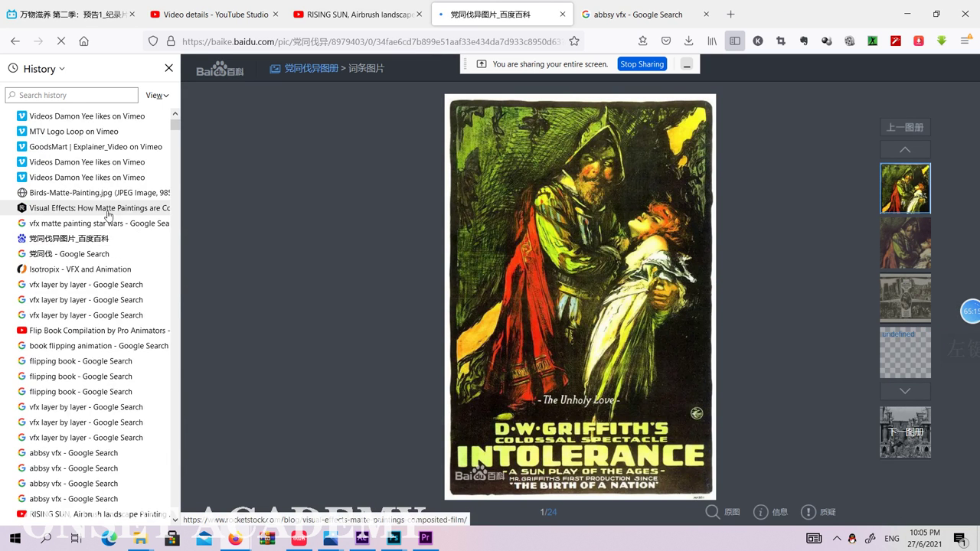
scroll(108, 217, down, 20)
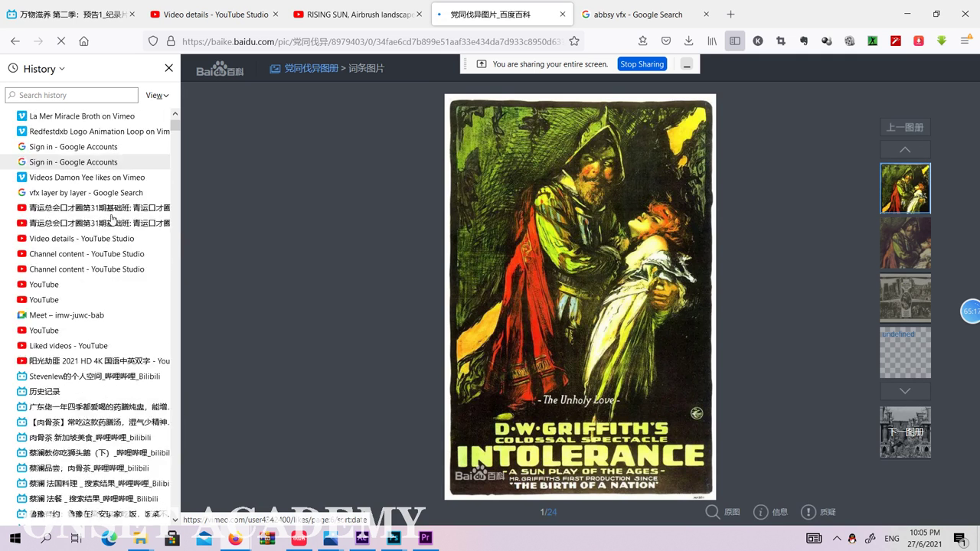
scroll(111, 218, up, 20)
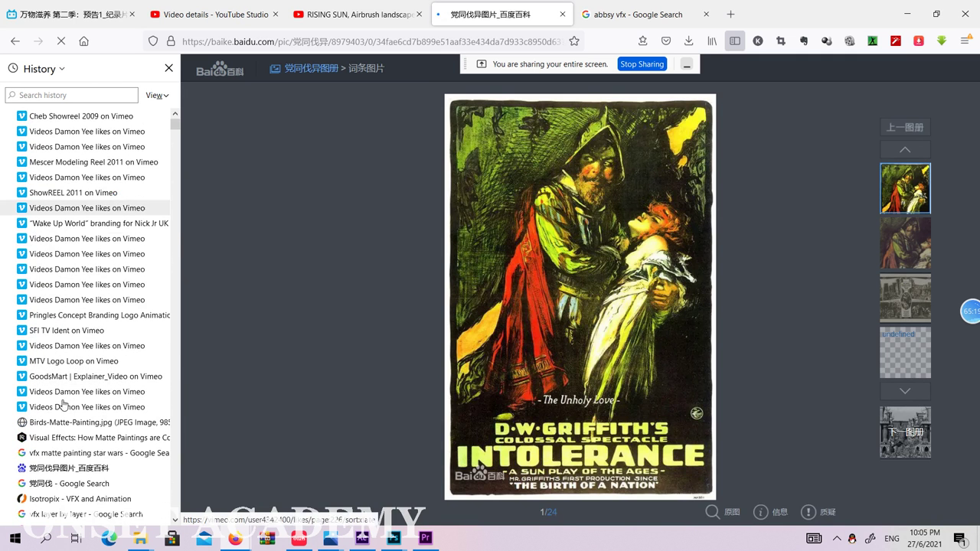
scroll(64, 405, up, 3)
click(638, 314)
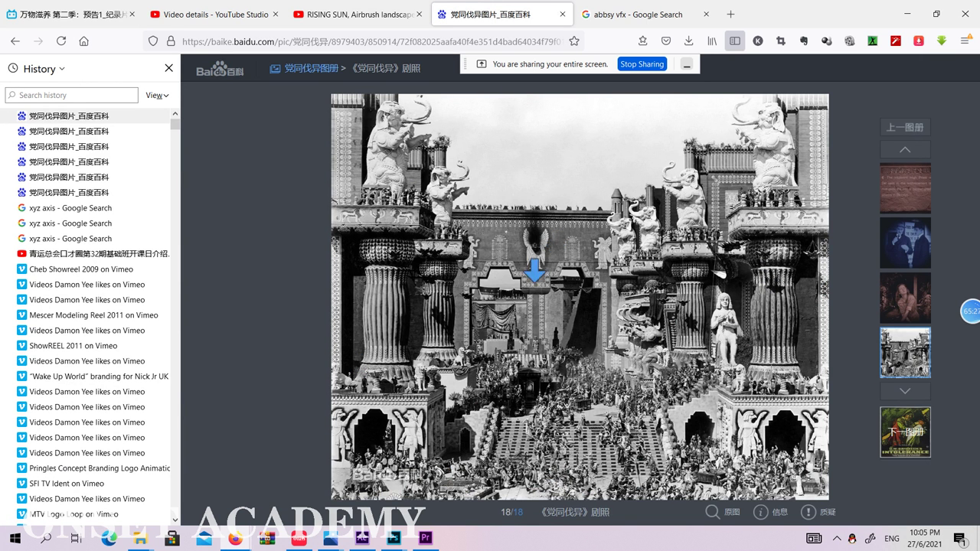
Look over the abbsy vfx, Intolerance and airbrush painting tabs and bring up the fxguide Battleship article
click(607, 17)
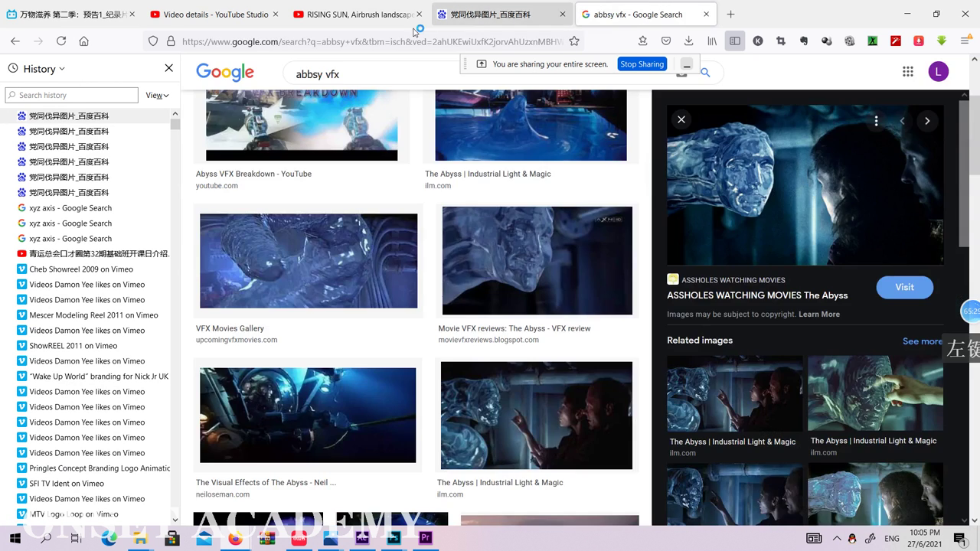
click(475, 18)
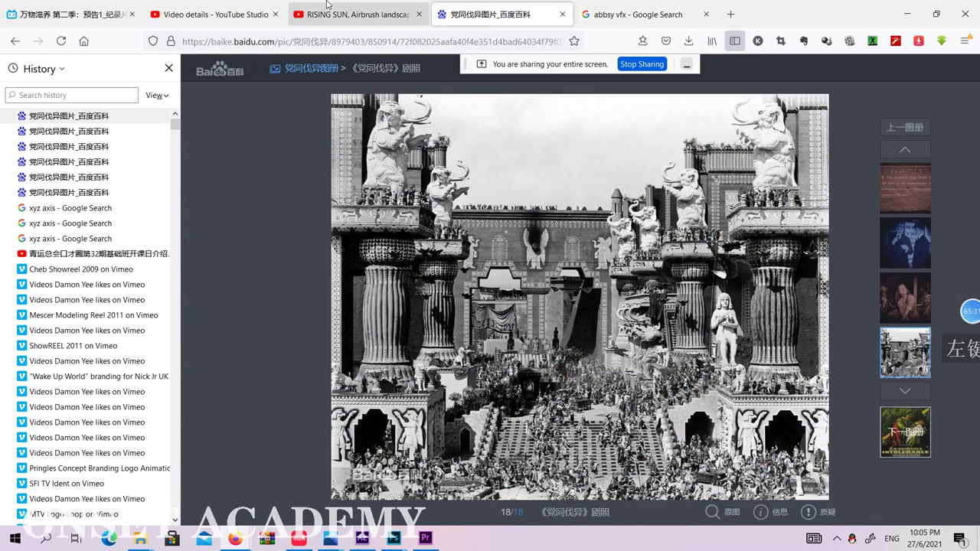
click(328, 6)
click(907, 14)
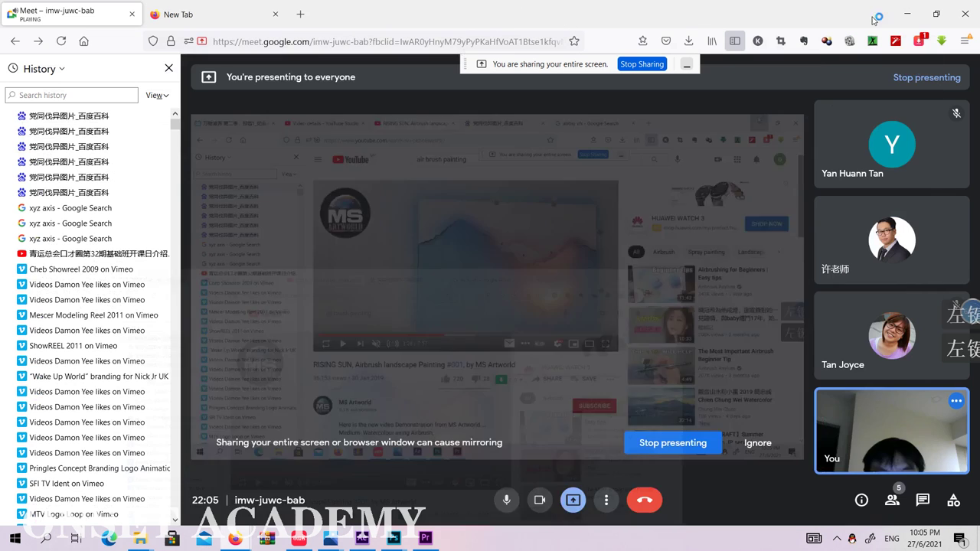
mouse_move(235, 538)
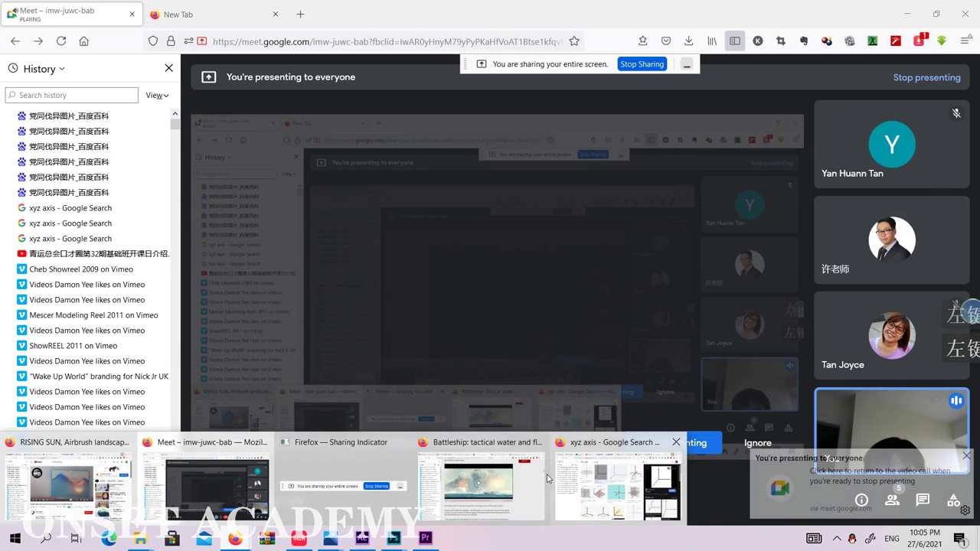
click(491, 486)
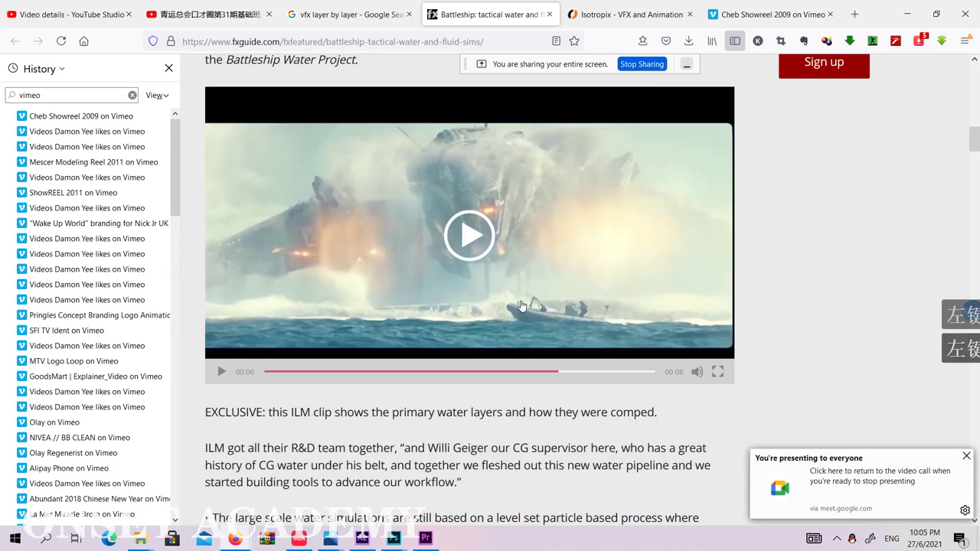
Play the Battleship clip full screen from its beginning in short stretches, pausing on the separated layers at 00:03
click(718, 371)
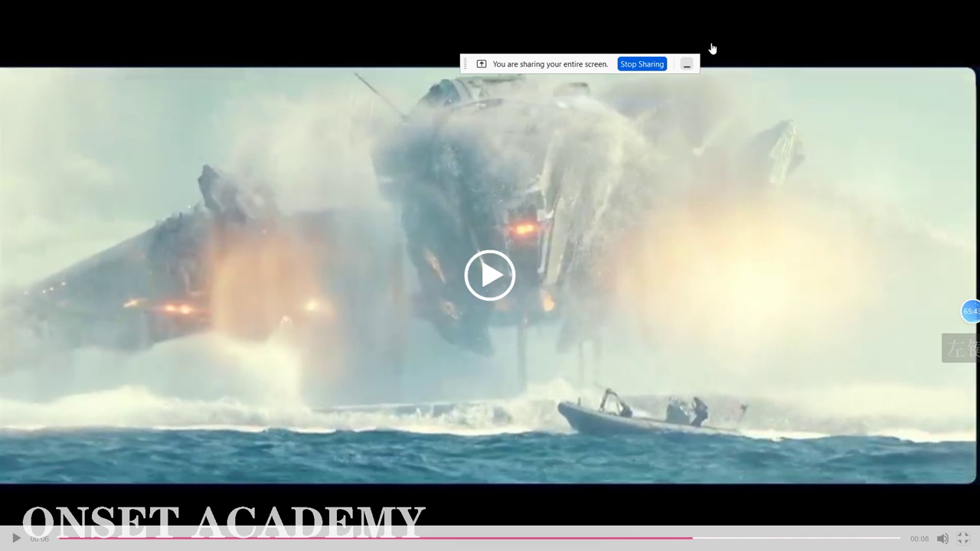
click(61, 539)
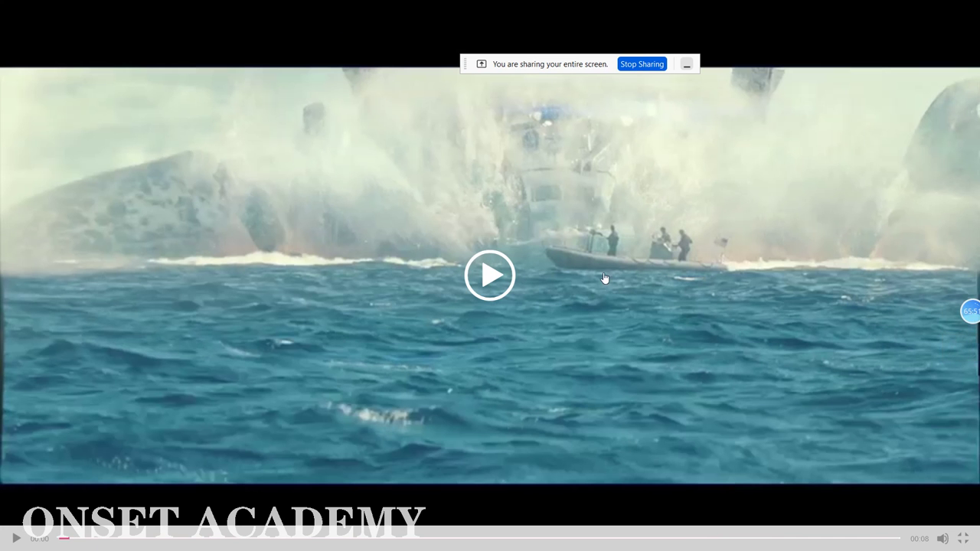
click(13, 539)
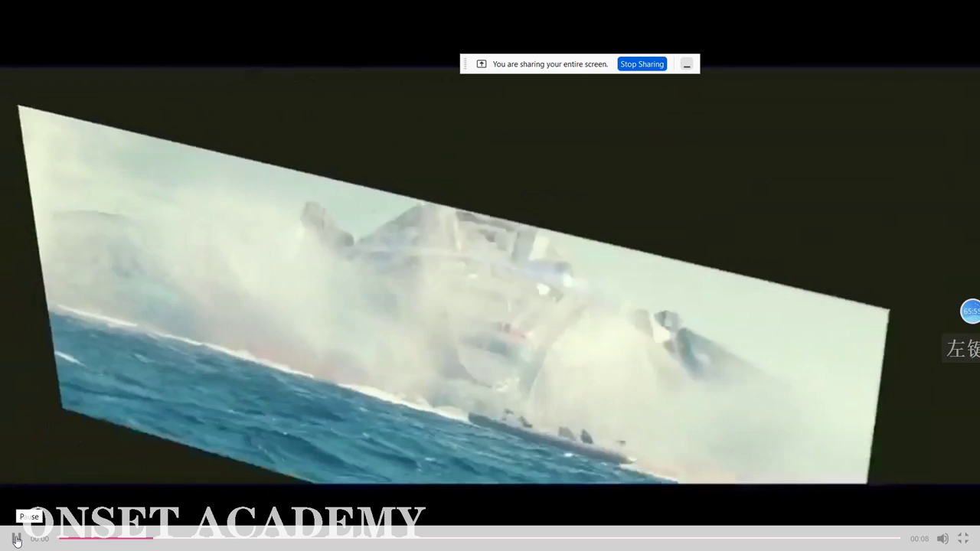
click(14, 539)
click(14, 539)
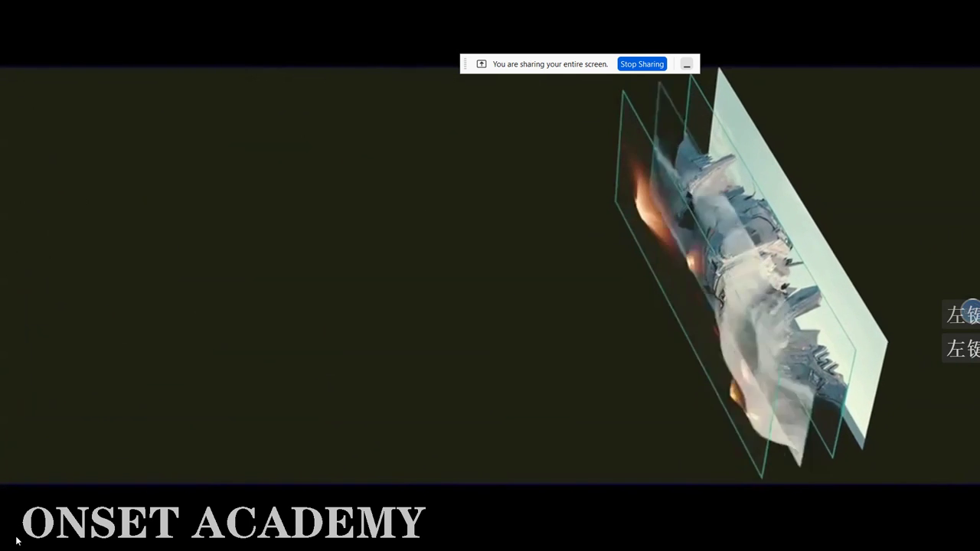
click(16, 540)
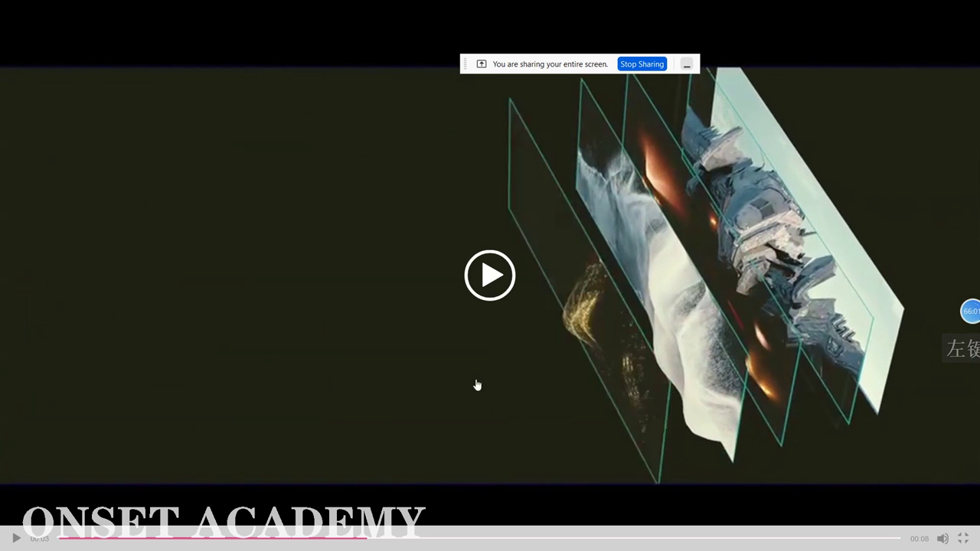
Continue the Battleship clip in short stretches through the stacked layers and the composited shot at 00:06, play it out and leave full screen
click(15, 539)
click(15, 539)
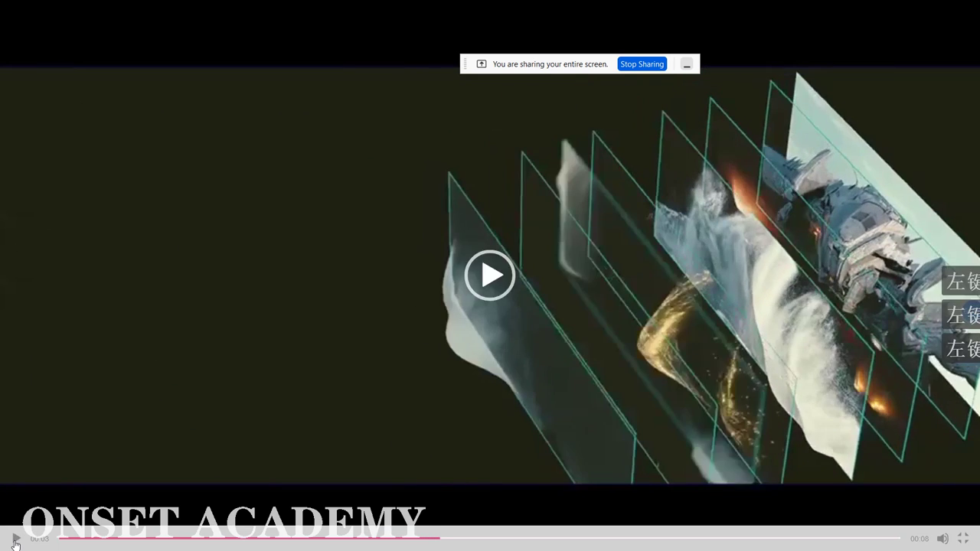
click(16, 539)
click(16, 539)
click(15, 539)
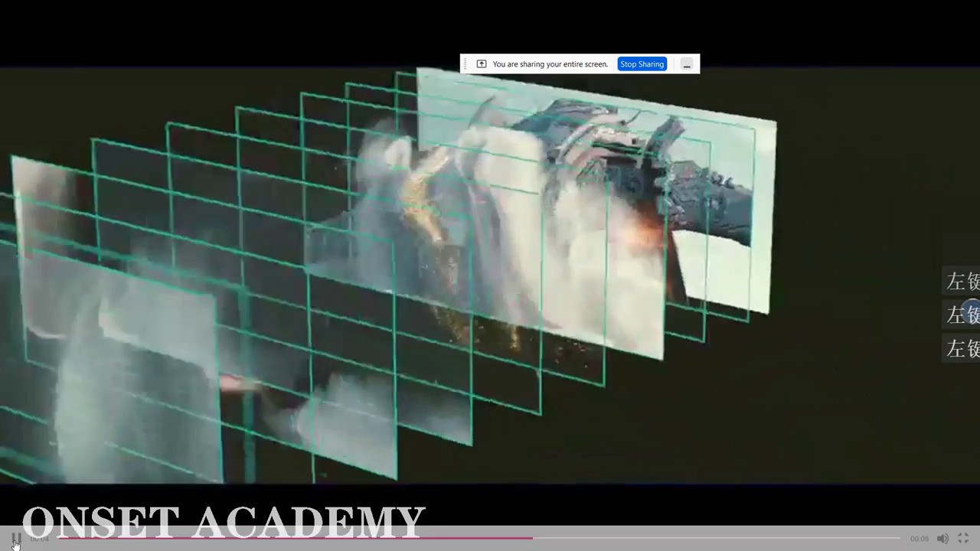
click(15, 539)
click(15, 539)
click(15, 539)
click(15, 540)
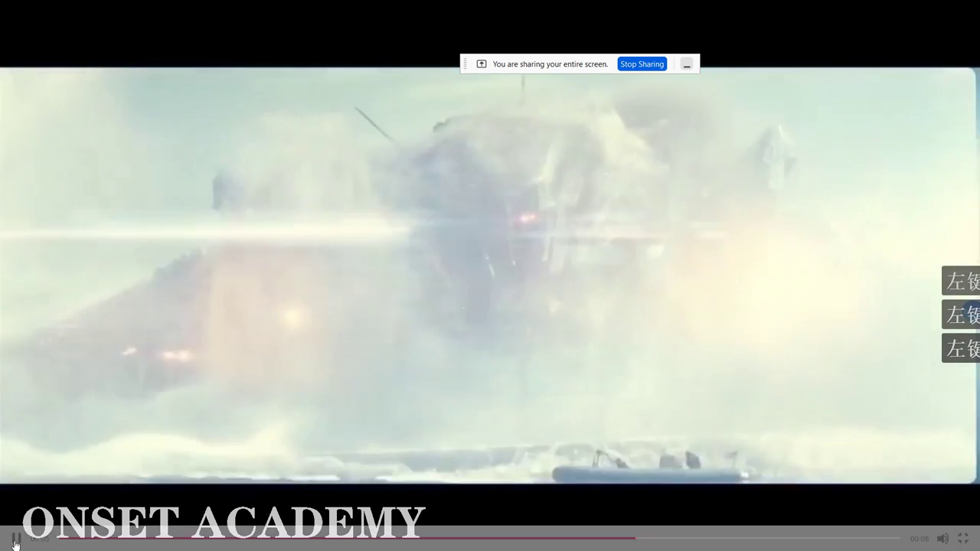
click(16, 539)
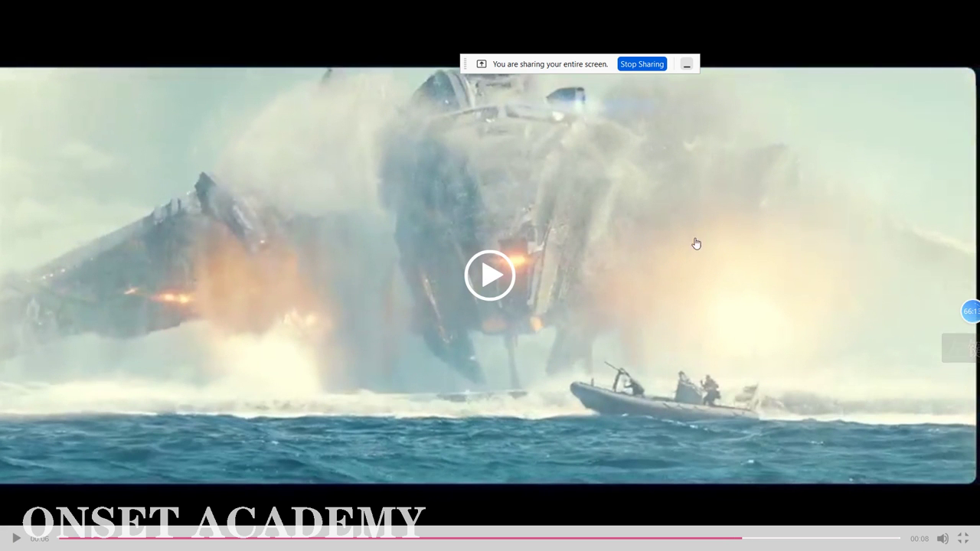
click(16, 534)
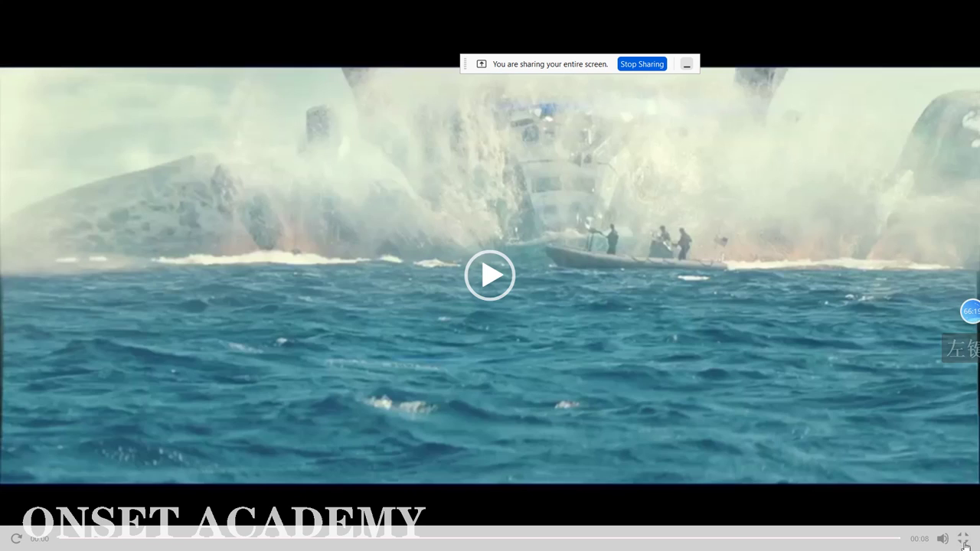
click(964, 542)
Switch to After Effects, view the composition through Camera 1 and scrub the timeline back to about one second and forward to 0:00:08:07
key(alt+Tab)
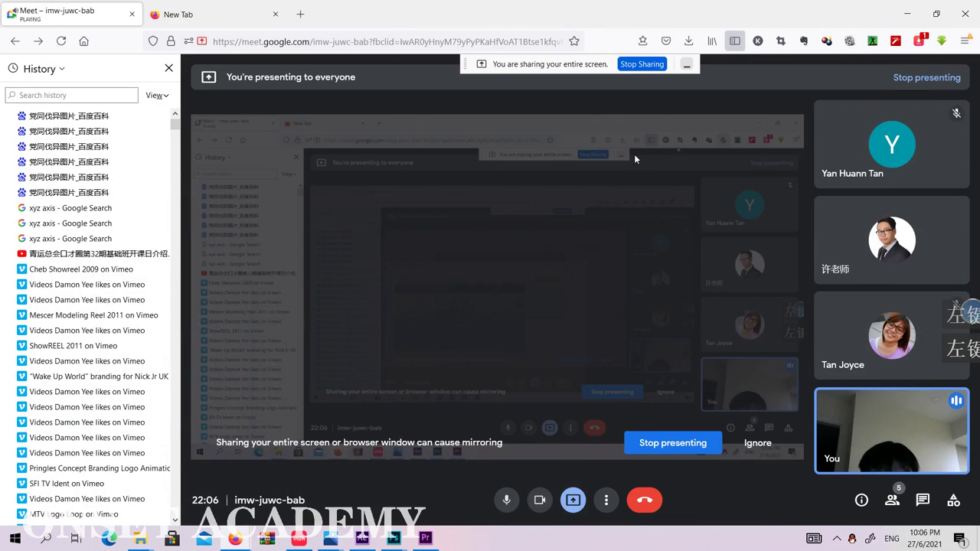
mouse_move(363, 539)
click(345, 490)
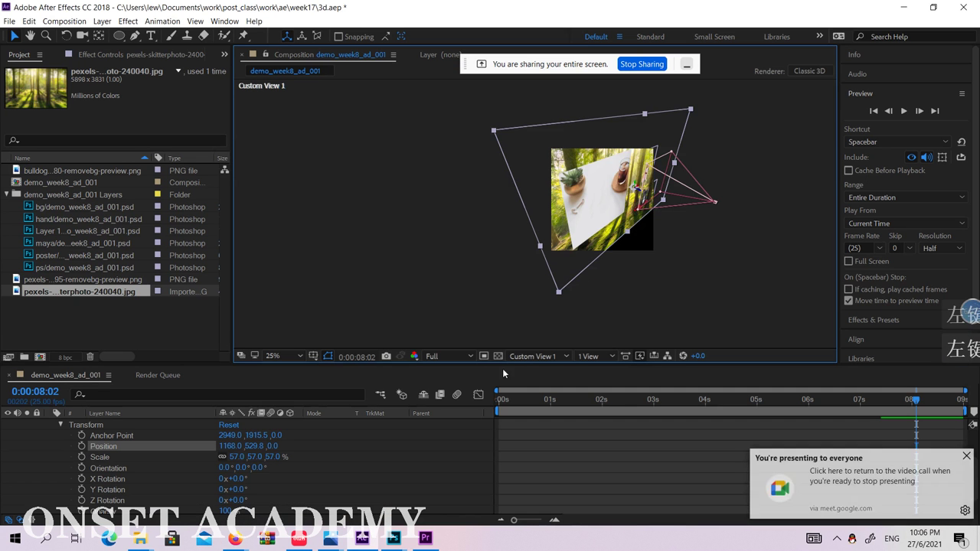
scroll(649, 163, up, 3)
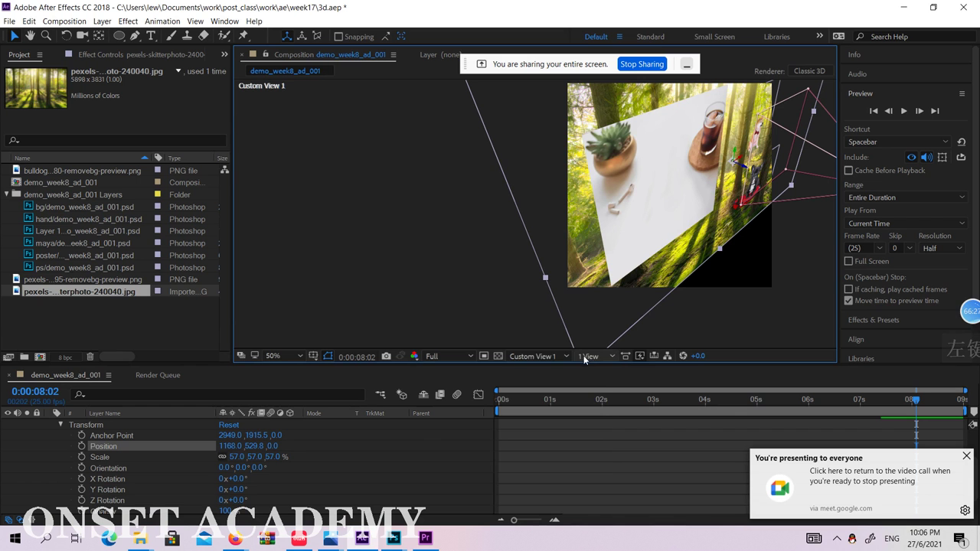
click(540, 356)
click(537, 383)
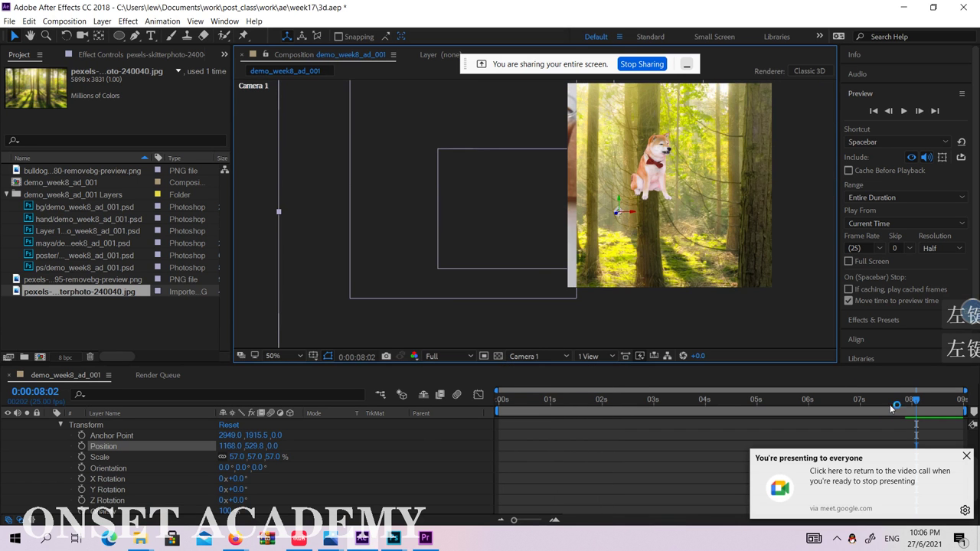
drag(867, 397, 446, 415)
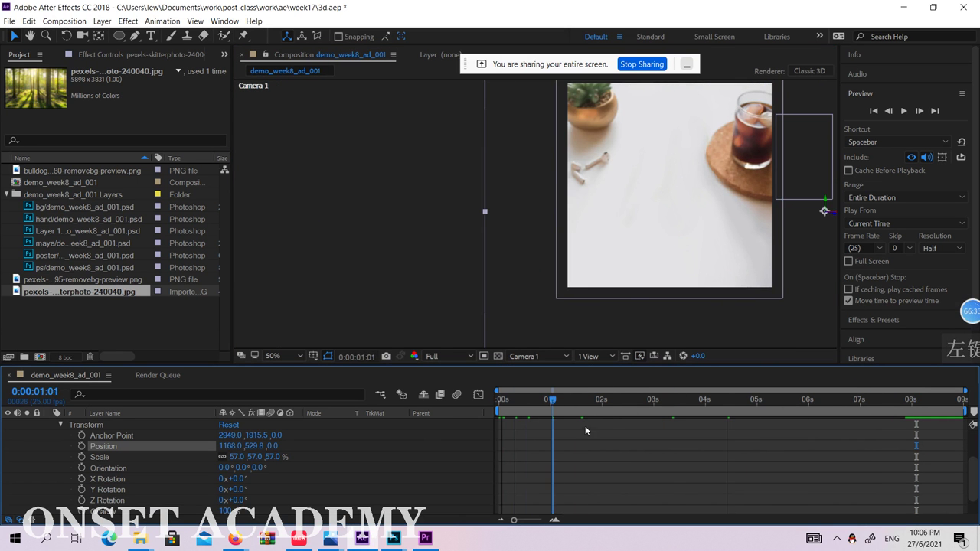
drag(647, 429, 927, 423)
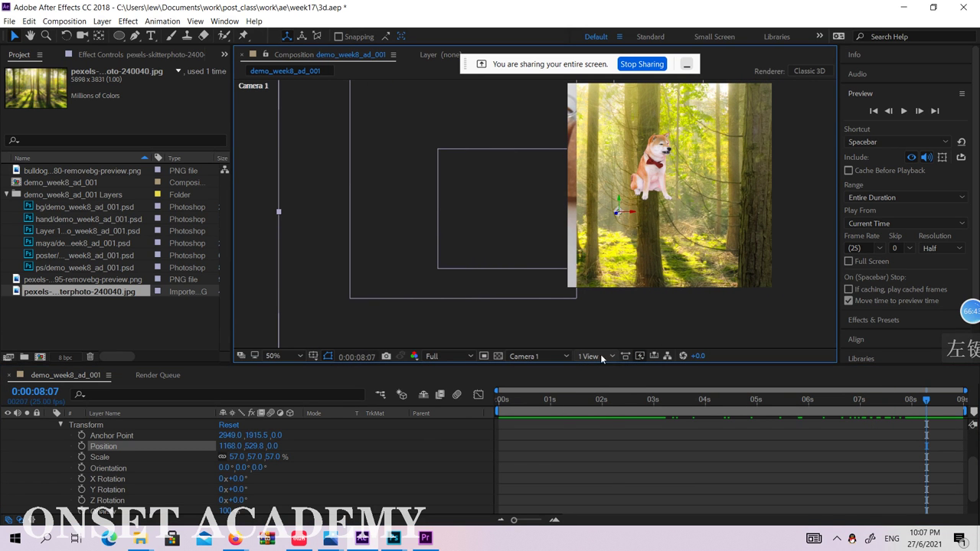
Show the composition in the Top view to examine where the camera and the 3D layers sit in depth
click(554, 357)
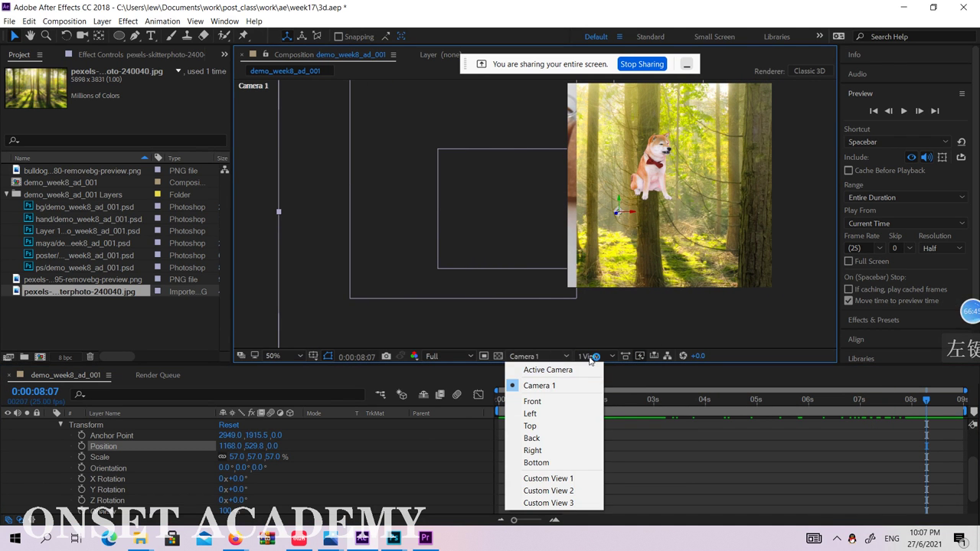
click(589, 357)
click(554, 357)
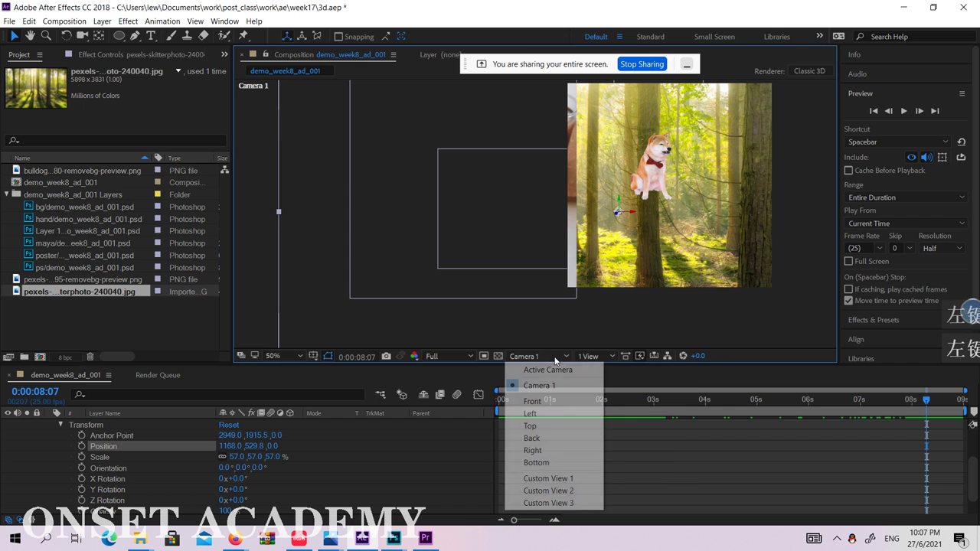
click(551, 428)
scroll(605, 268, down, 4)
click(690, 210)
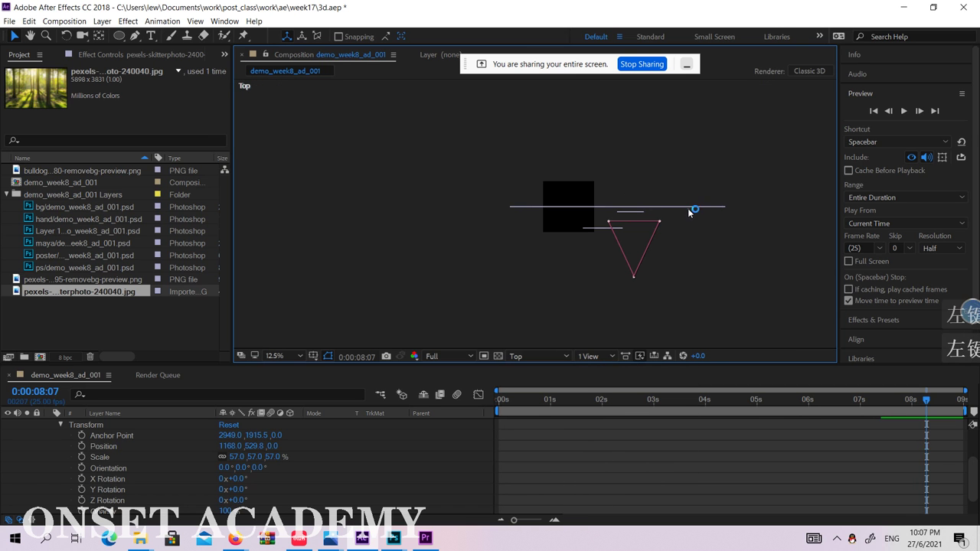
drag(643, 214, 645, 211)
scroll(137, 457, up, 3)
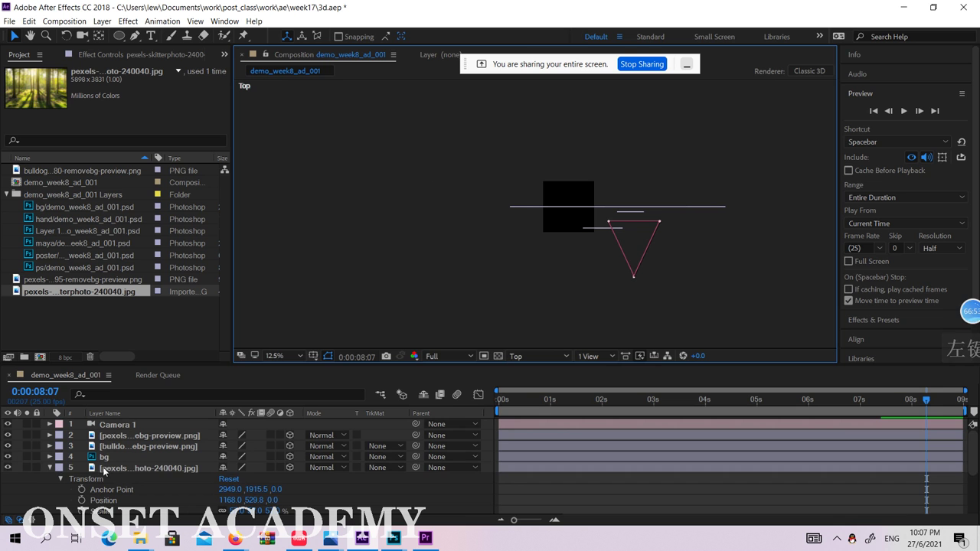
Move the forest photo layer away from the camera in the Top view, to a position of about 1168, 225.8, 400
click(105, 471)
scroll(590, 195, up, 4)
scroll(750, 205, down, 2)
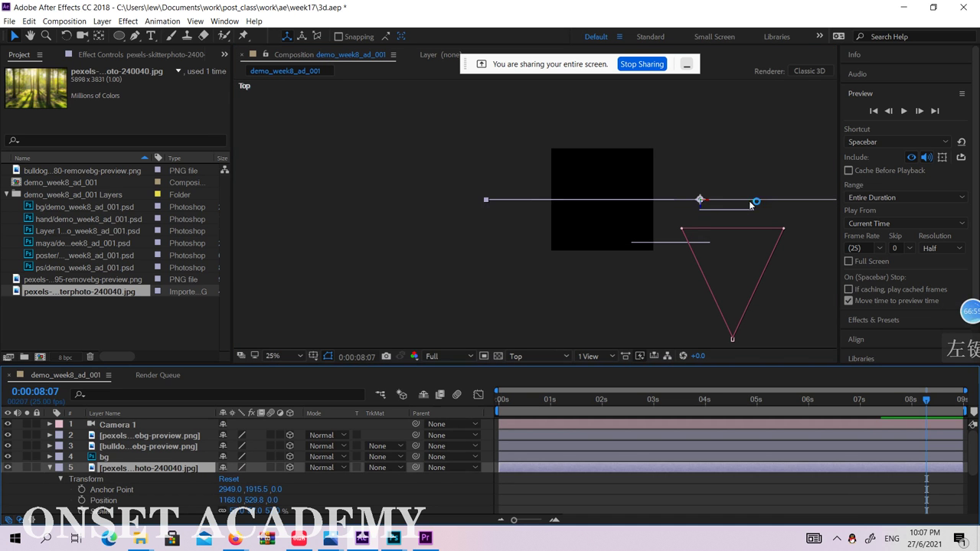
click(702, 211)
drag(700, 199, 708, 158)
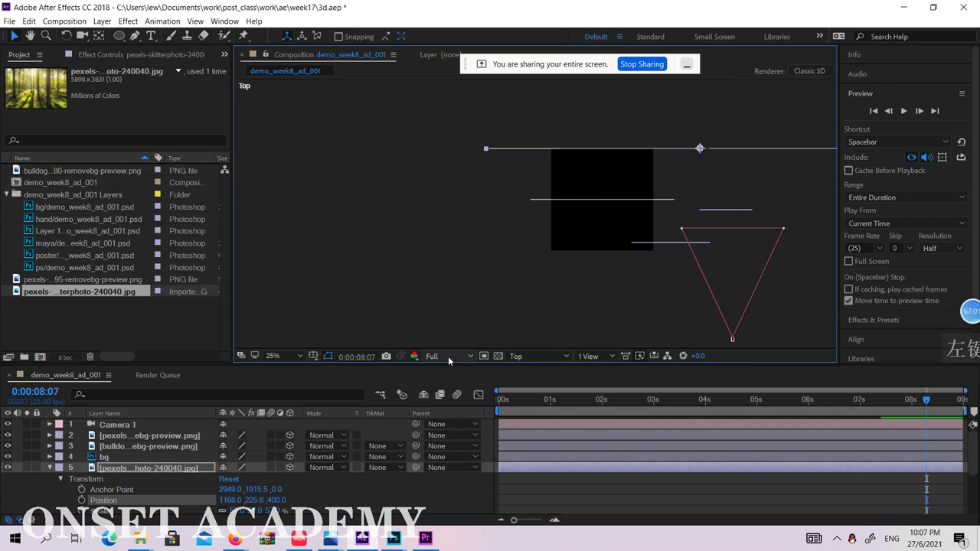
Examine the layers in Custom View 1, return to the Camera 1 view and scrub back to 0:00:06:09
click(582, 356)
click(550, 356)
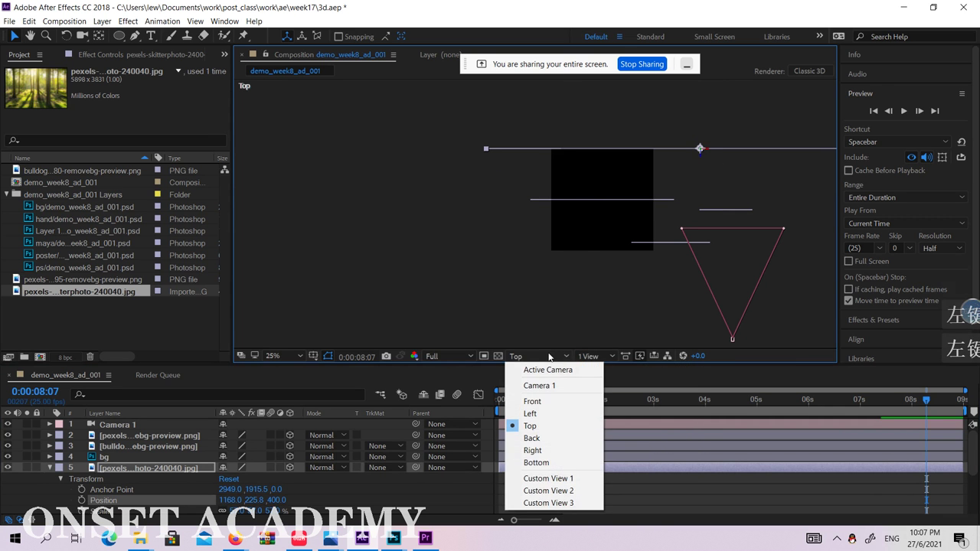
click(551, 479)
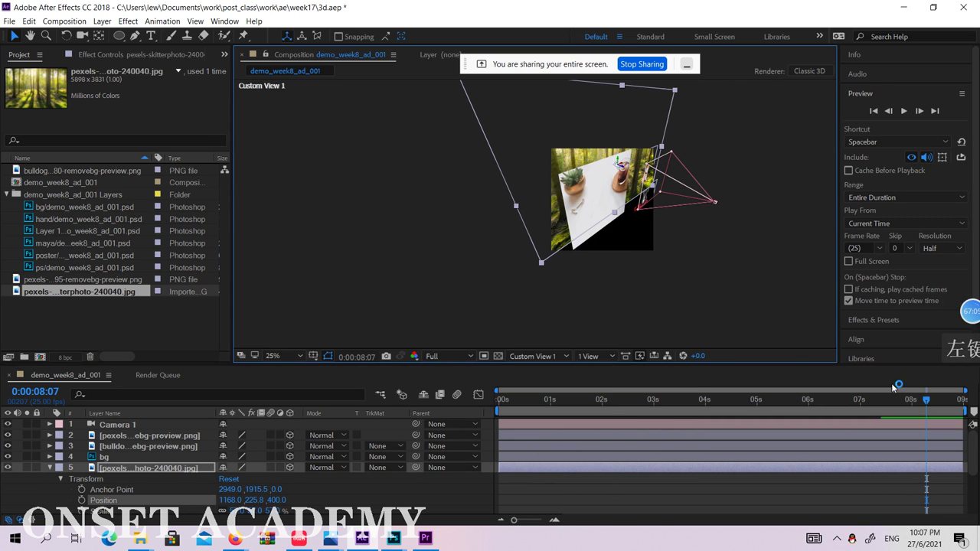
click(550, 358)
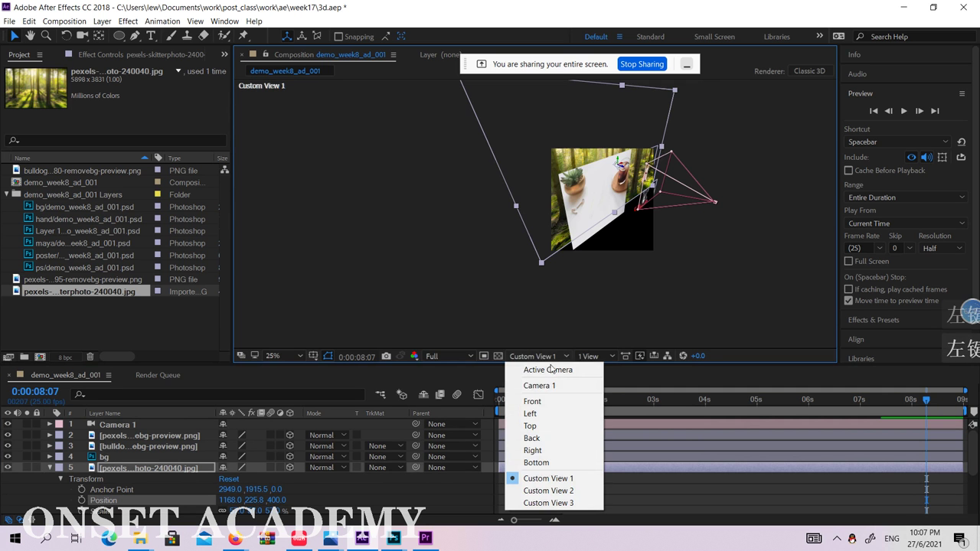
click(536, 385)
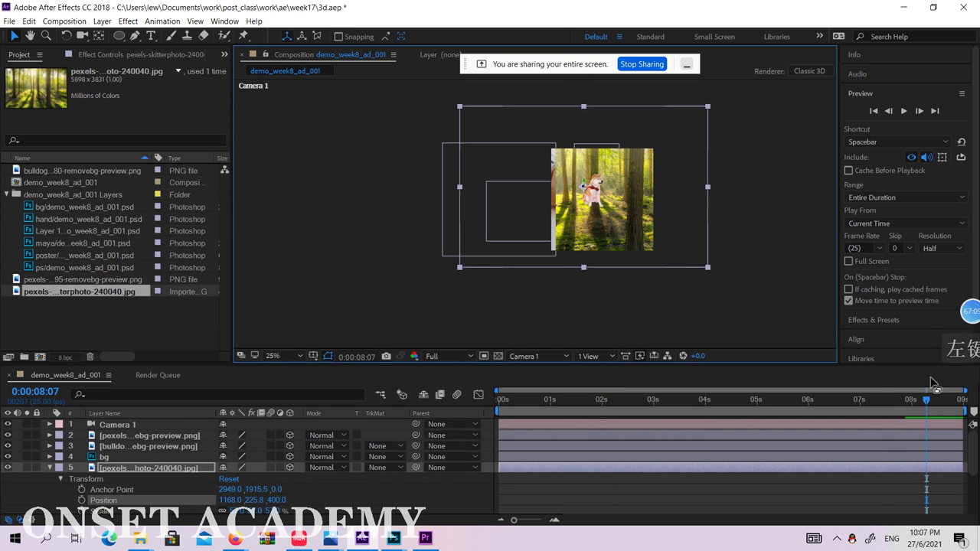
drag(922, 401, 827, 409)
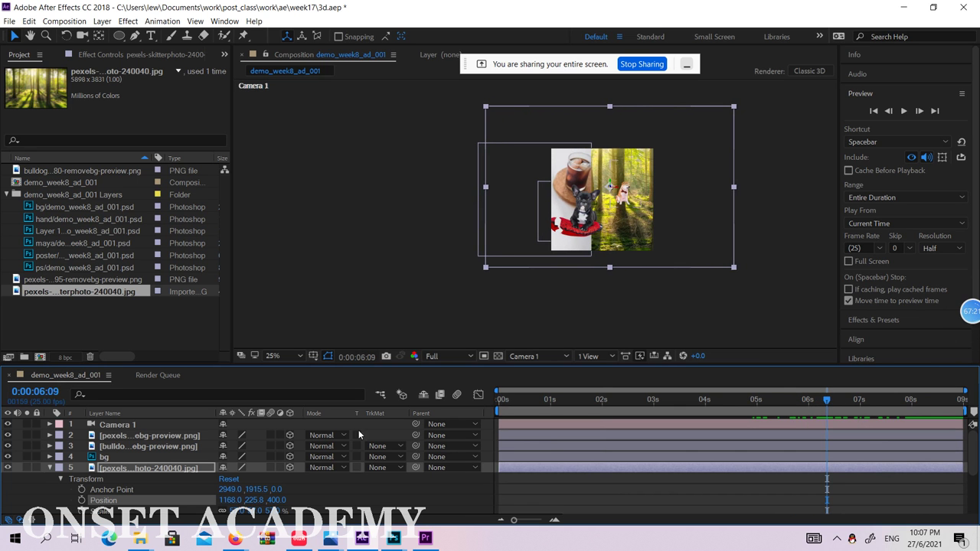
Push the forest photo layer farther from the camera in the Top view, to a position of about 1168, 225.8, 888
click(536, 356)
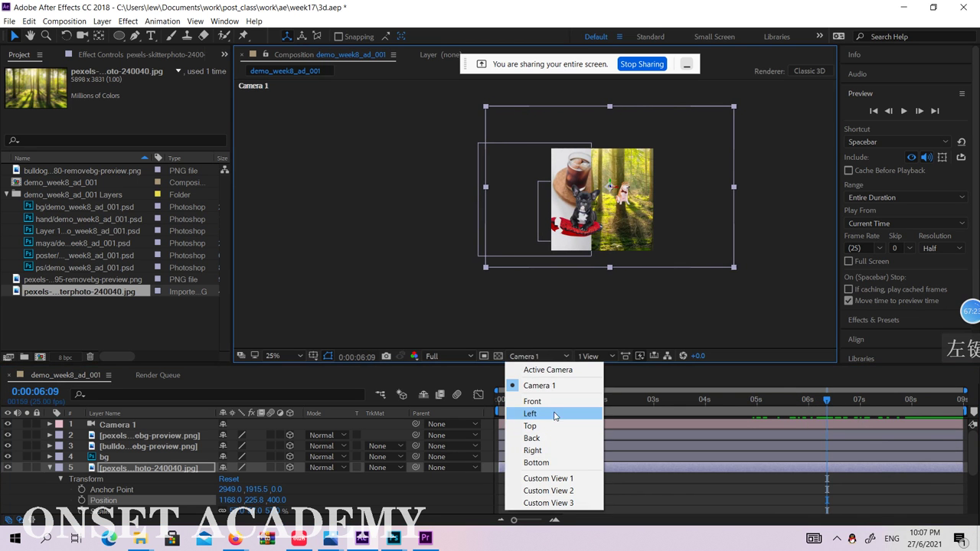
click(544, 427)
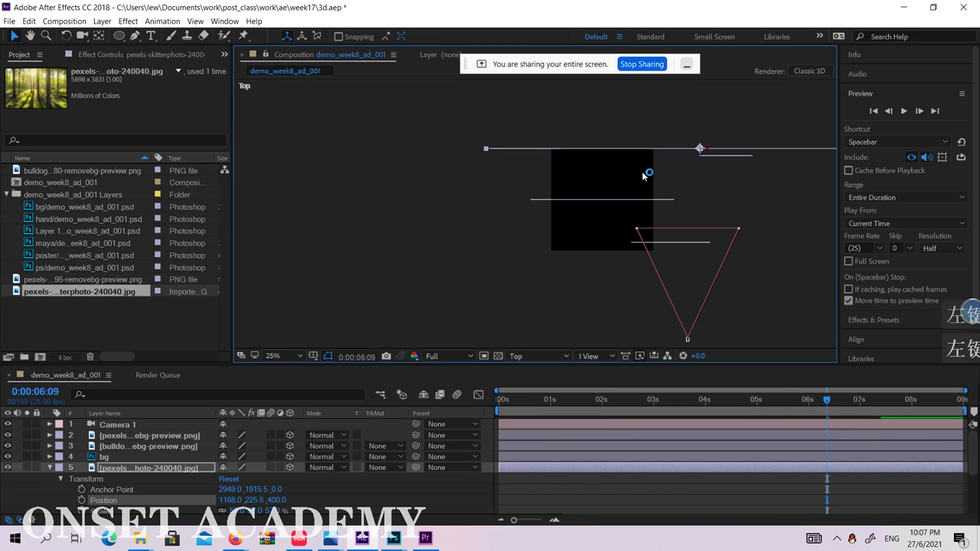
click(700, 153)
drag(700, 153, 700, 91)
View the composition through Camera 1 and scrub forward to 0:00:08:17 to check the deeper background
click(558, 355)
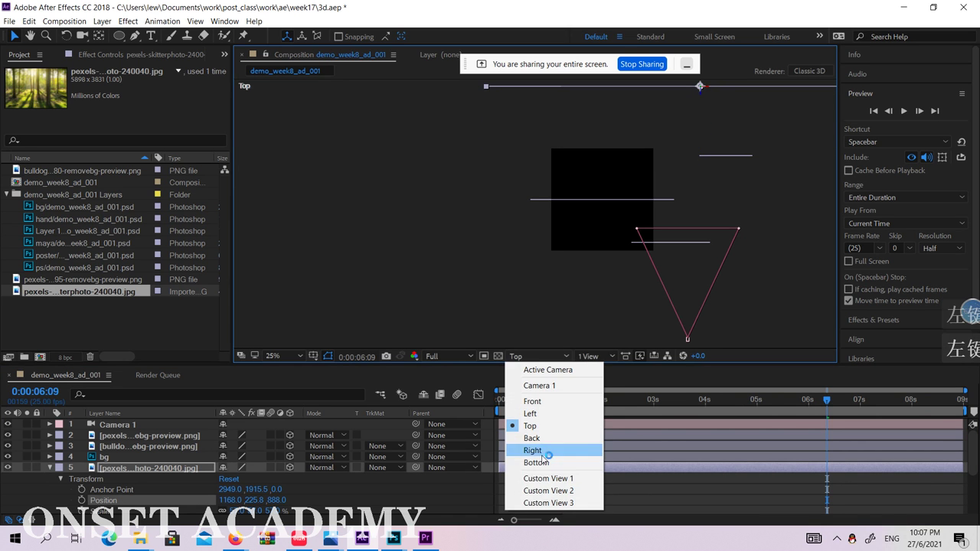
click(571, 385)
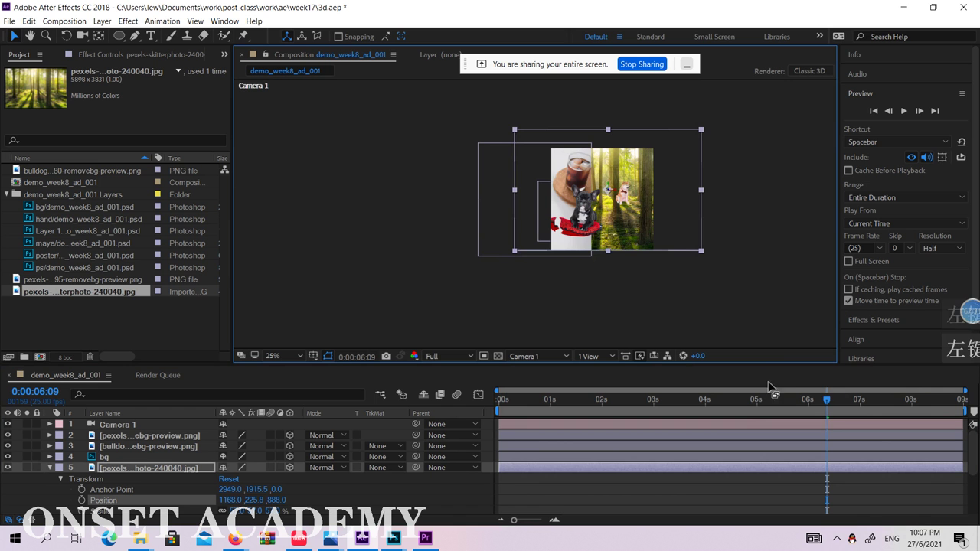
drag(787, 396, 947, 400)
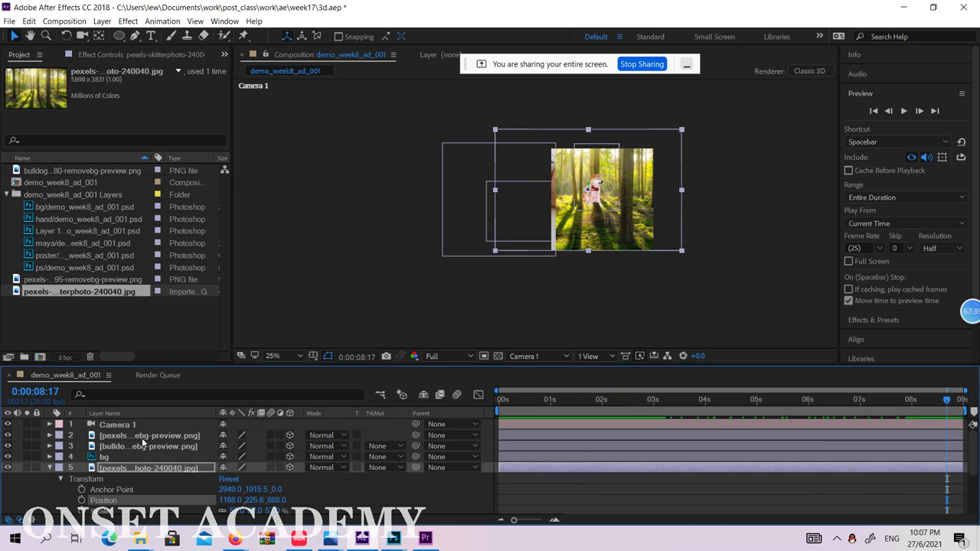
Reveal the transform properties of the Shiba dog layer and go to its second Position keyframe at 0:00:07:10
click(140, 437)
click(50, 435)
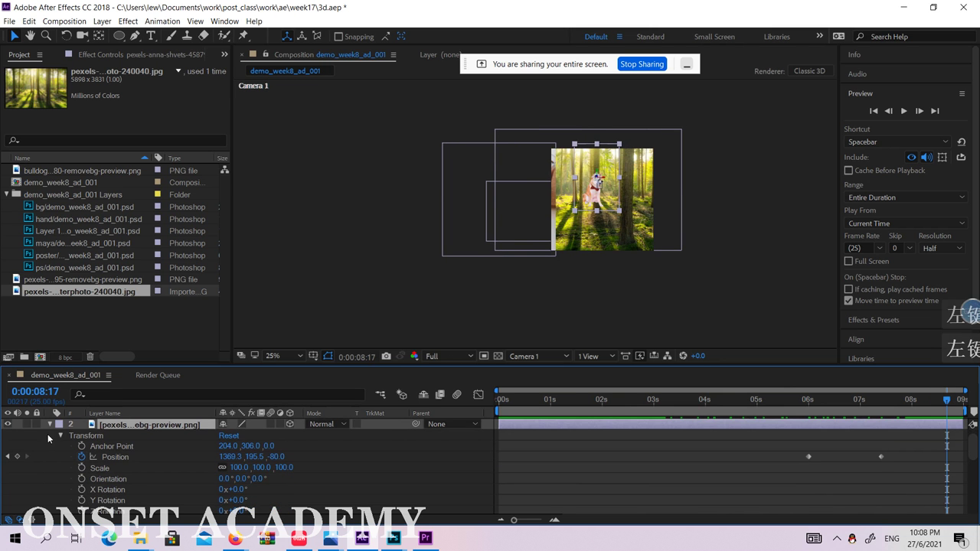
shift+click(880, 400)
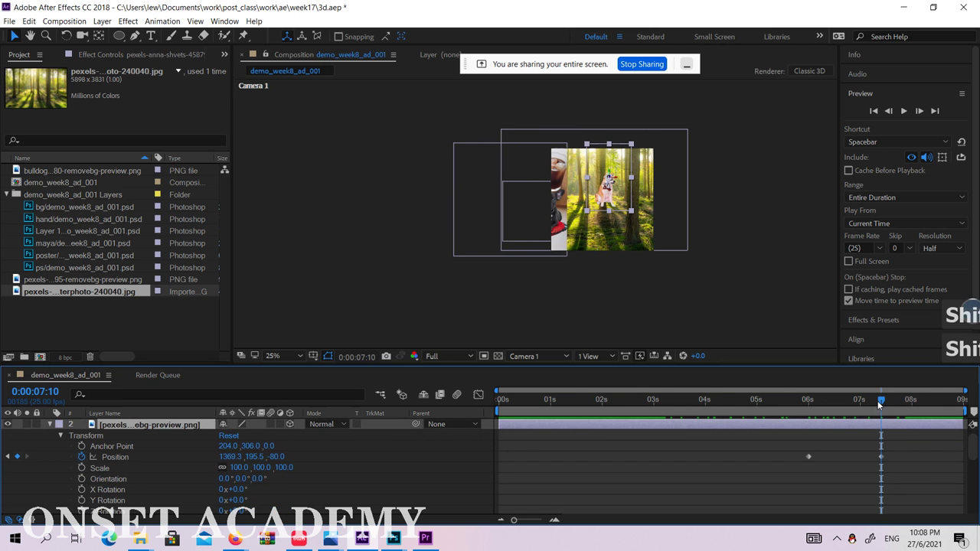
Move the Shiba dog layer toward the camera in the Top view, to a position of about 1369.3, 195.5, -432
click(560, 357)
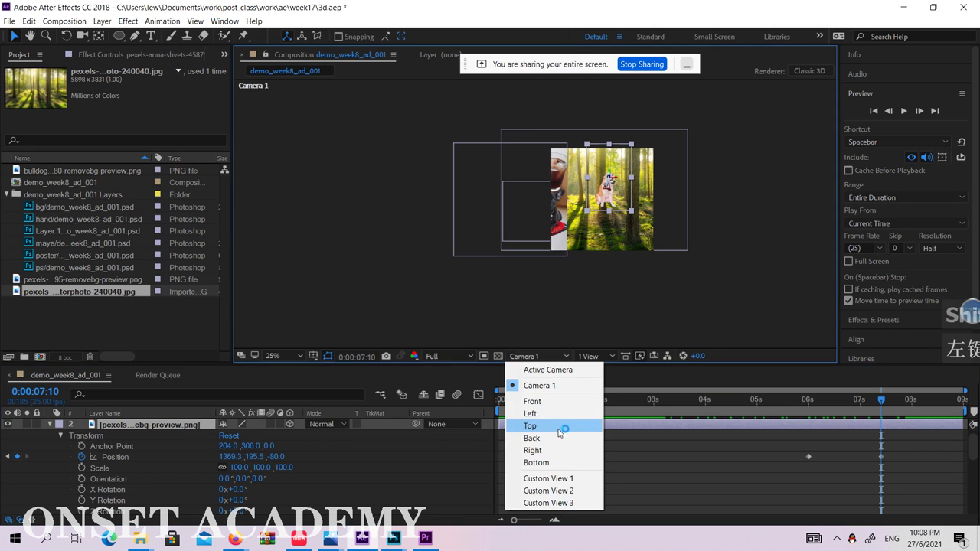
click(560, 427)
scroll(754, 226, up, 2)
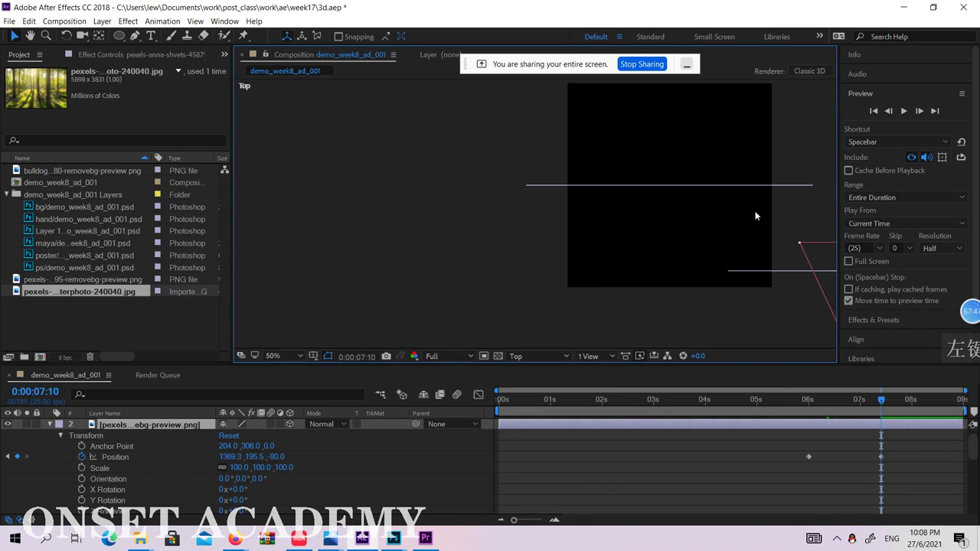
drag(753, 224, 500, 250)
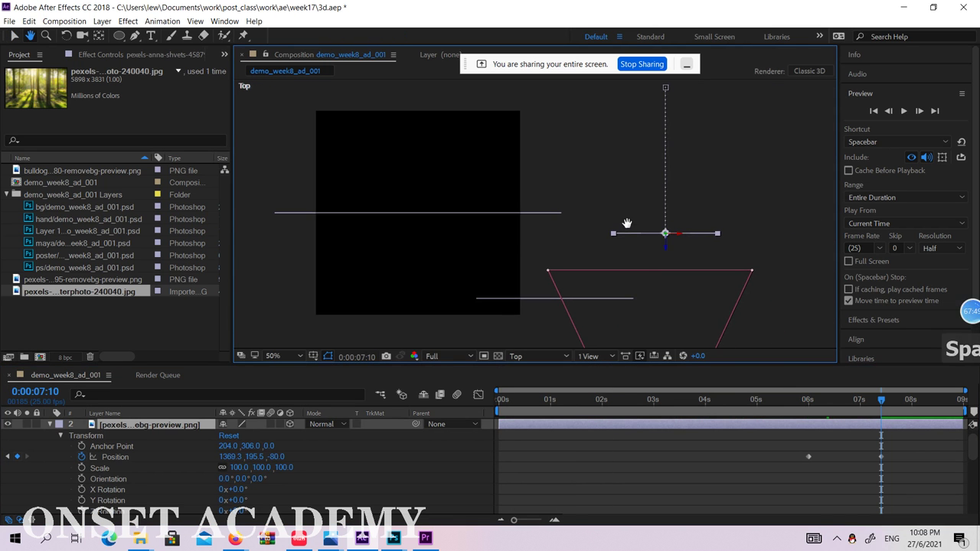
drag(626, 223, 545, 228)
click(571, 258)
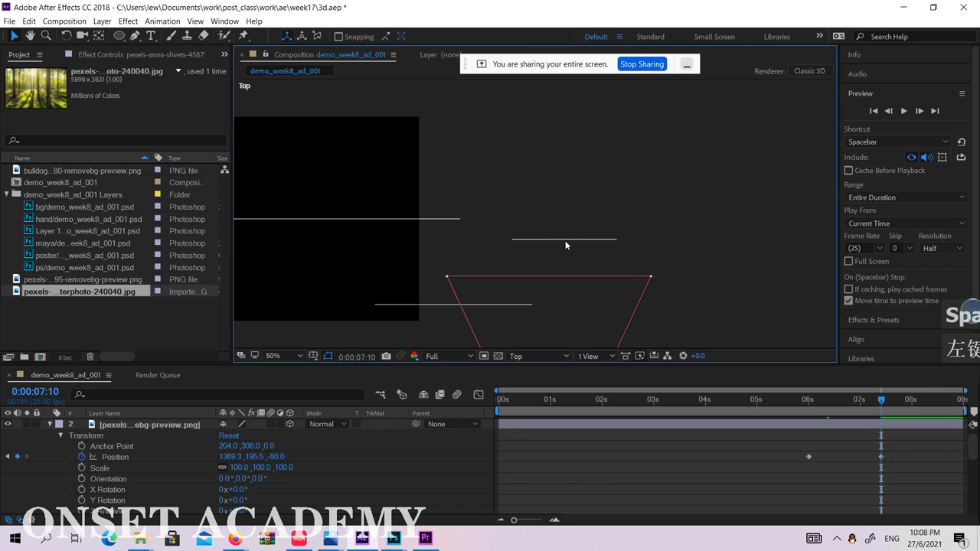
click(567, 242)
drag(565, 259, 565, 304)
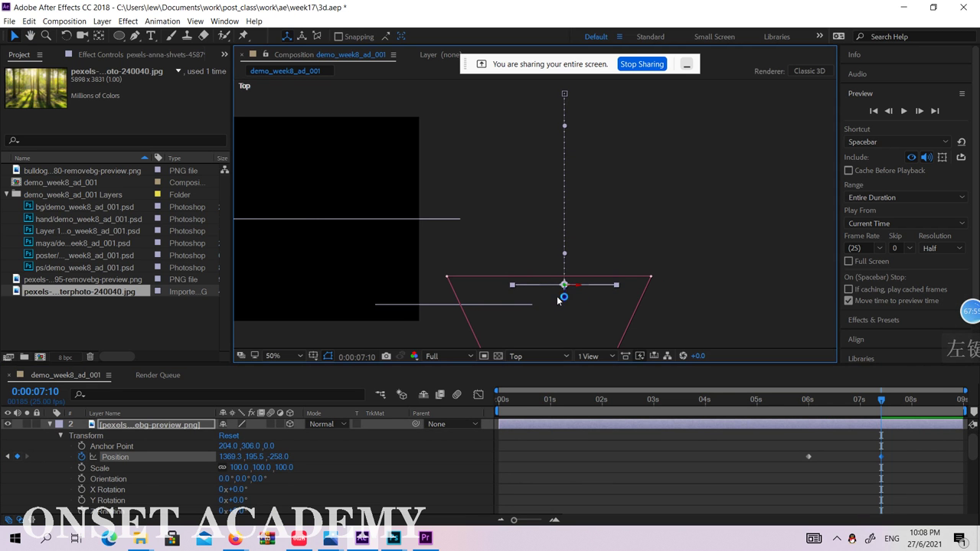
drag(566, 303, 561, 346)
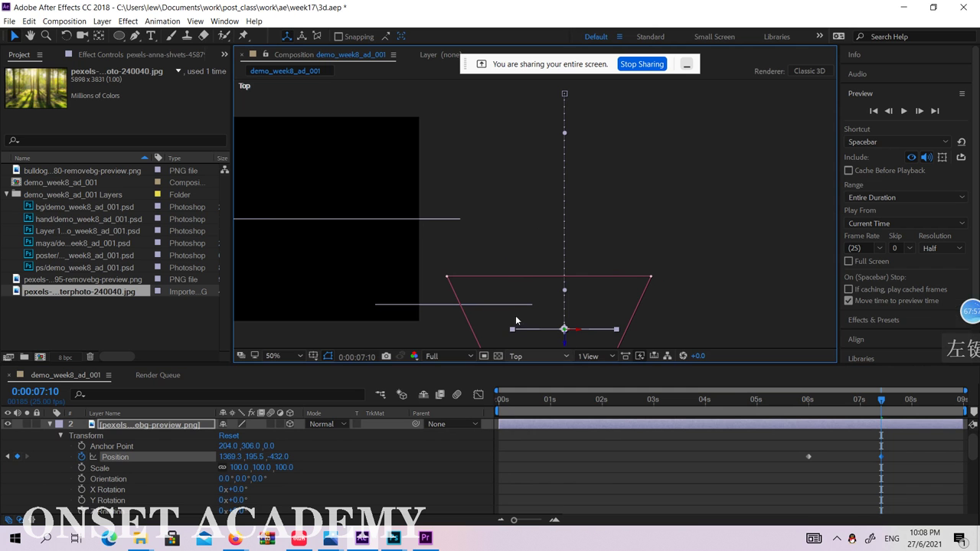
Examine the dog layer's new depth in Custom View 1, scrubbing the timeline to 0:00:07:09
click(536, 357)
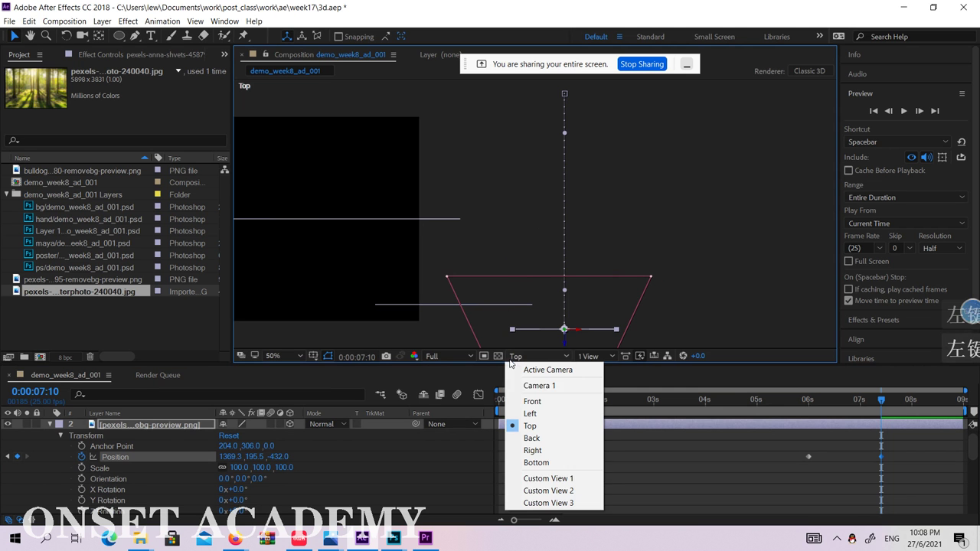
click(559, 480)
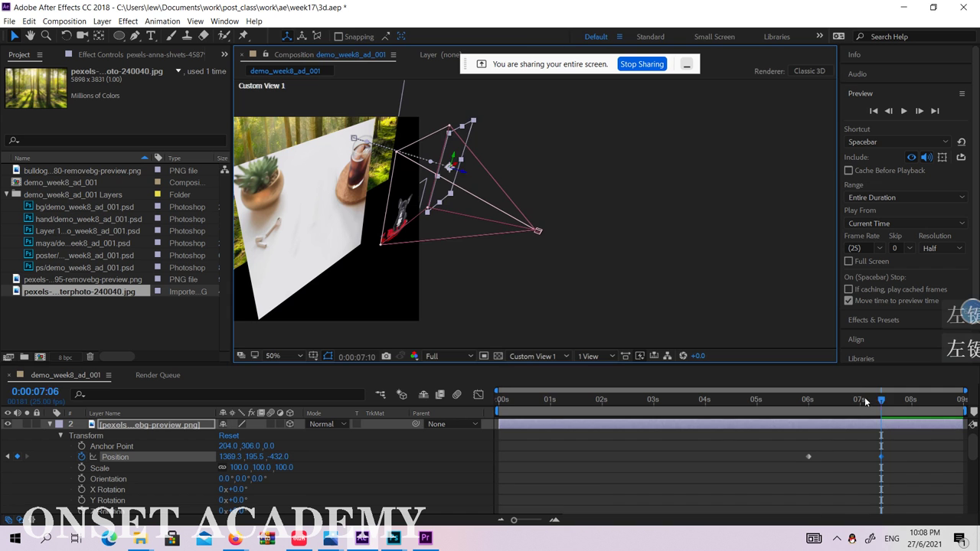
mouse_move(866, 401)
mouse_down()
mouse_move(828, 401)
mouse_move(887, 404)
mouse_move(744, 404)
mouse_move(879, 406)
mouse_up()
Scrub through the dog's move in the Camera 1 view, from 0:00:02:23 to about 0:00:08:02 and back to 0:00:03:13
click(540, 355)
click(563, 386)
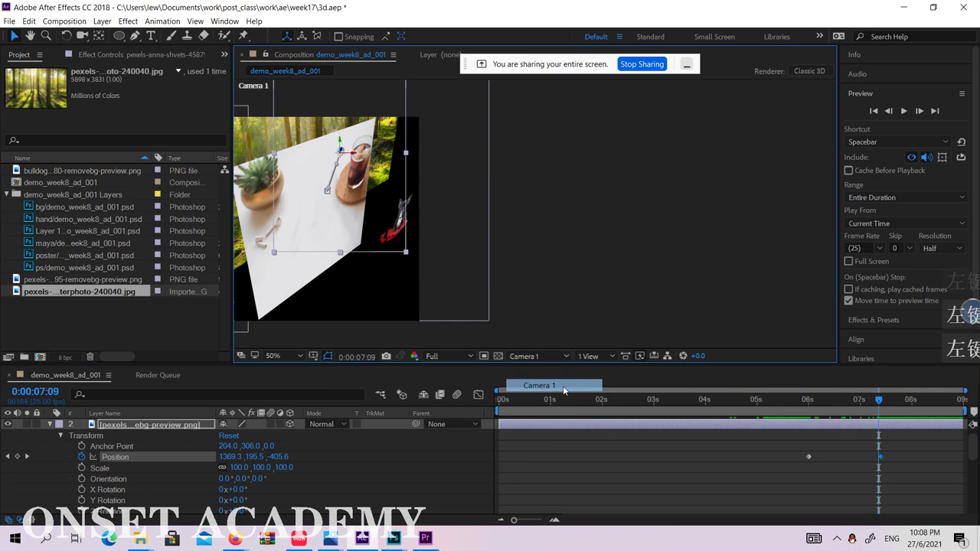
drag(806, 399, 650, 399)
key(space)
drag(585, 240, 757, 241)
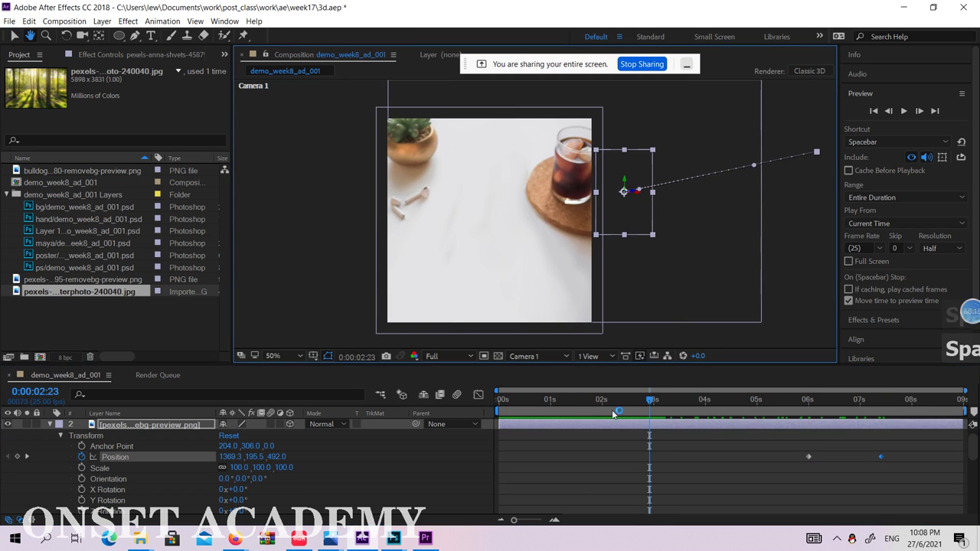
drag(612, 399, 918, 392)
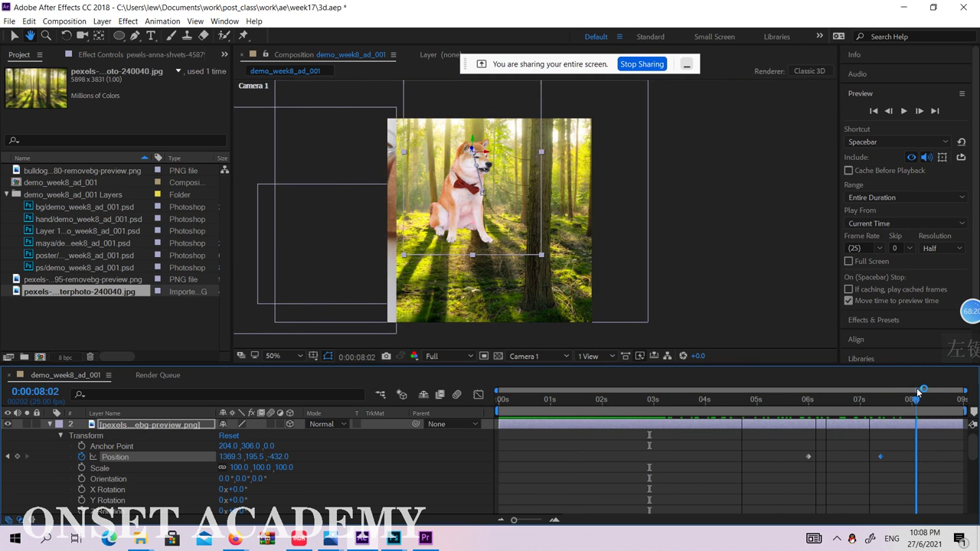
click(766, 244)
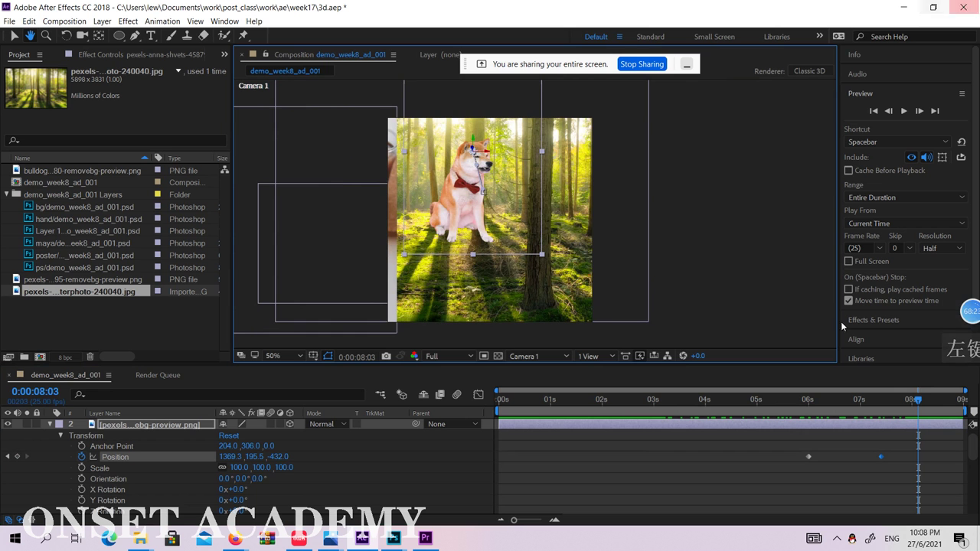
drag(774, 403, 680, 400)
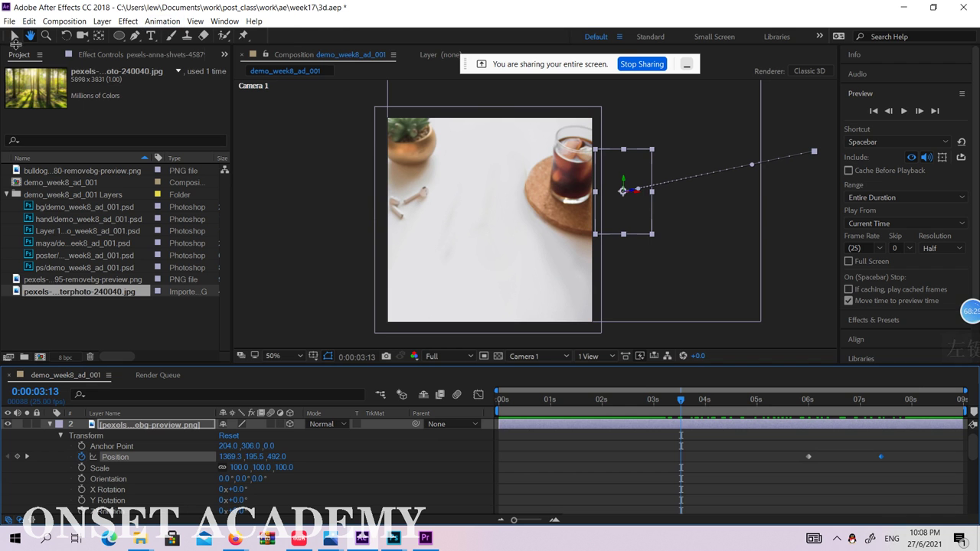
Return to the Selection tool, deselect the project footage and preview the composition from the start, stopping at 0:00:07:11
click(15, 37)
click(123, 302)
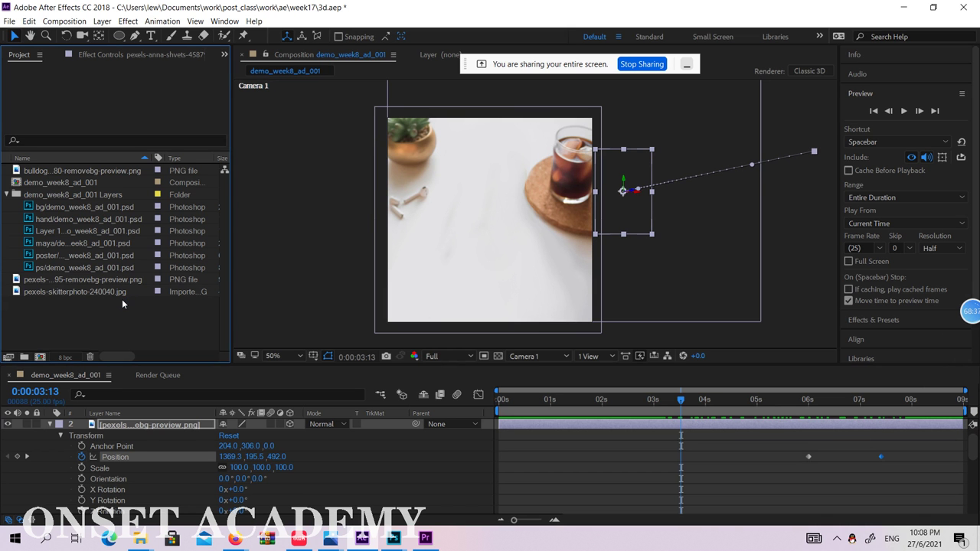
drag(691, 412, 500, 405)
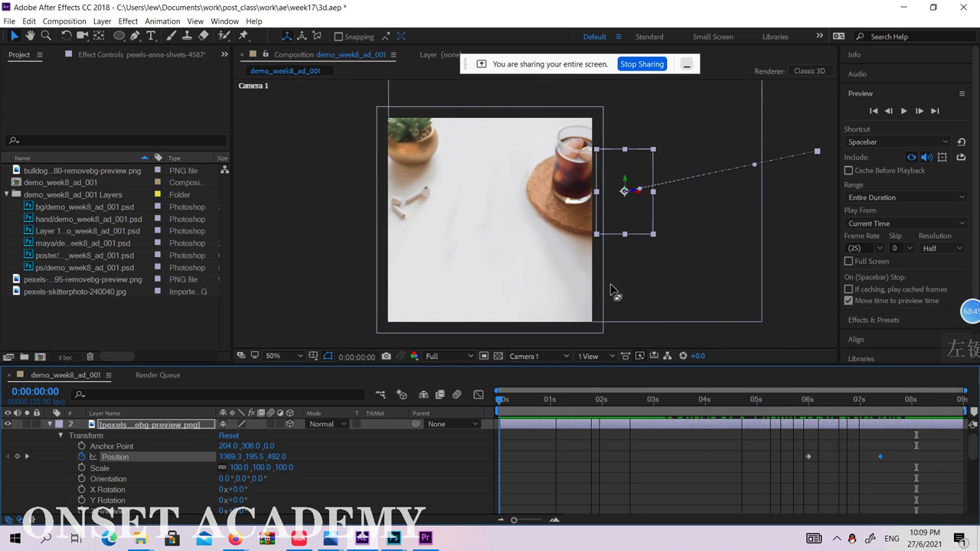
click(905, 112)
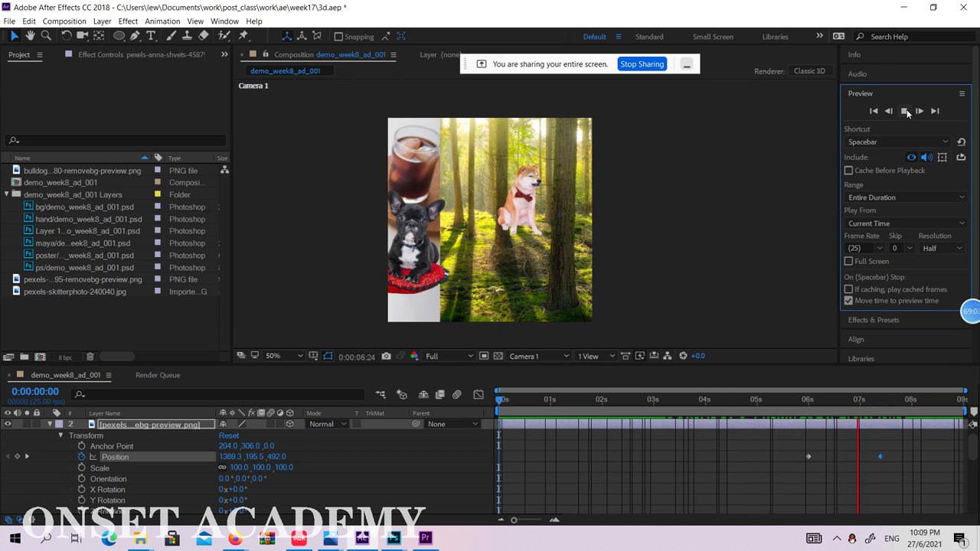
click(907, 113)
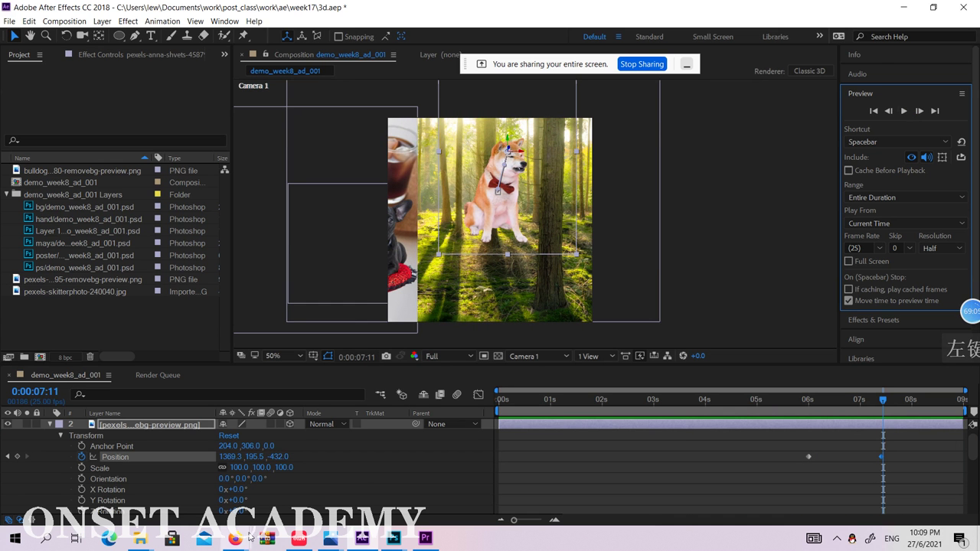
Bring up the airbrush landscape painting video in Firefox, switch back to After Effects and hide the screen-sharing notice
mouse_move(242, 536)
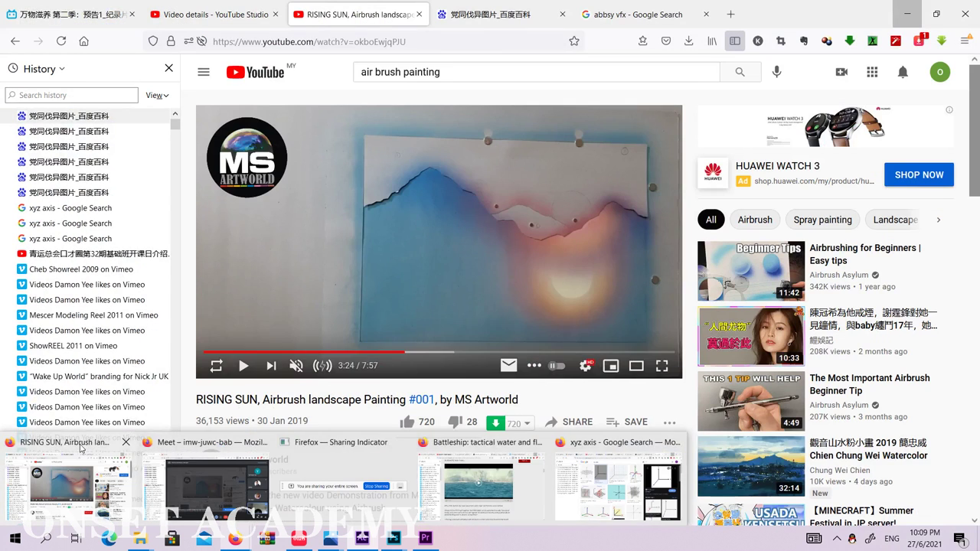
click(81, 449)
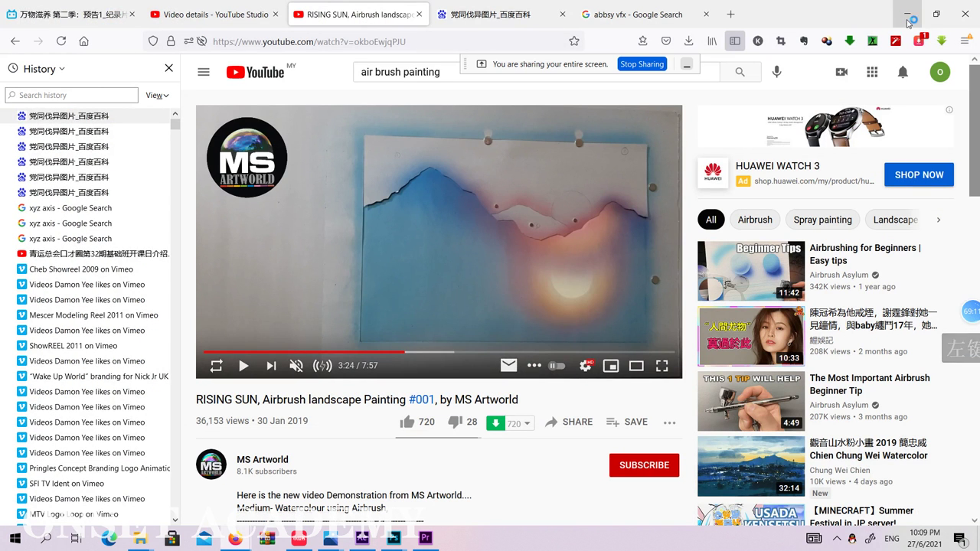
click(904, 13)
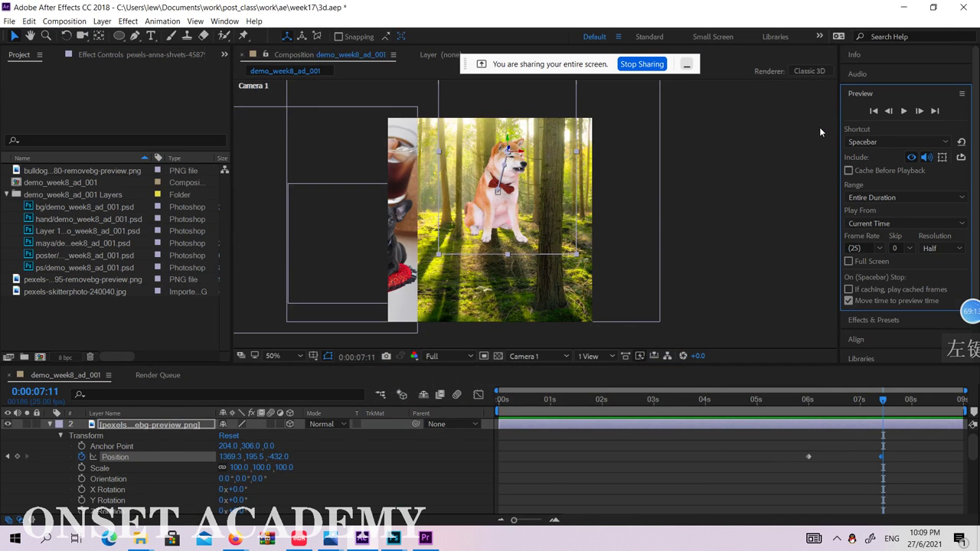
click(687, 64)
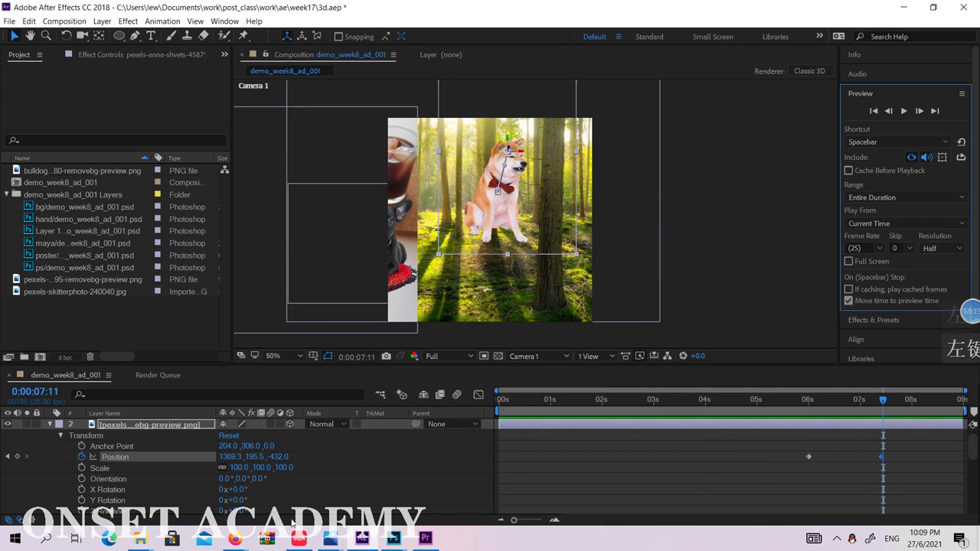
Scrub the composition slightly forward to 0:00:07:13 to examine the dog against the forest
mouse_move(235, 539)
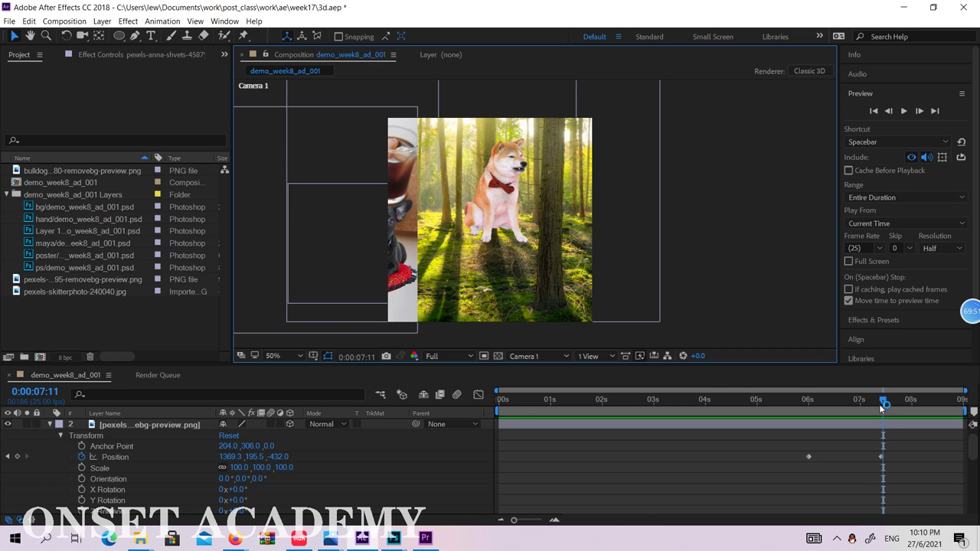
drag(880, 404, 887, 434)
click(733, 262)
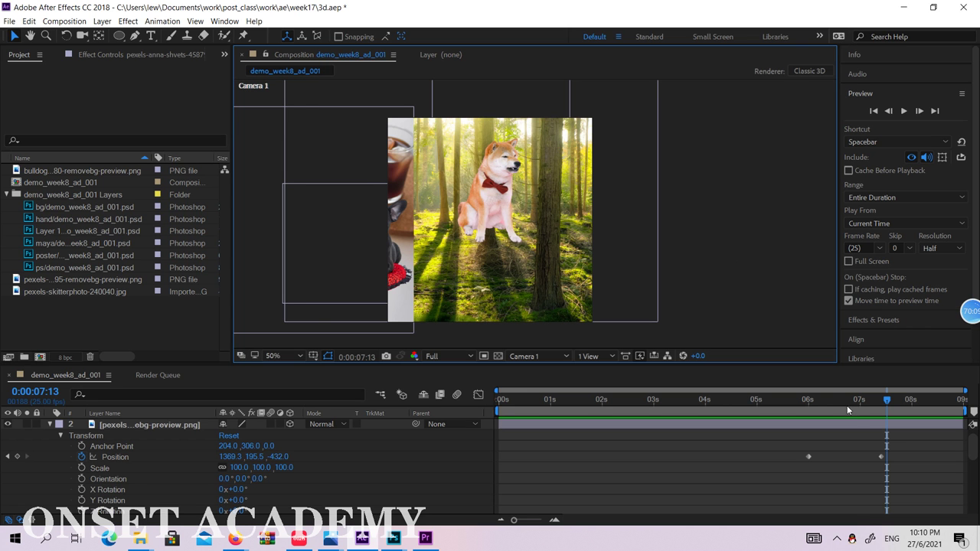
Scrub the composition back through 0:00:06:16 to 0:00:05:09 to examine the dog receding into the forest
drag(885, 399, 842, 397)
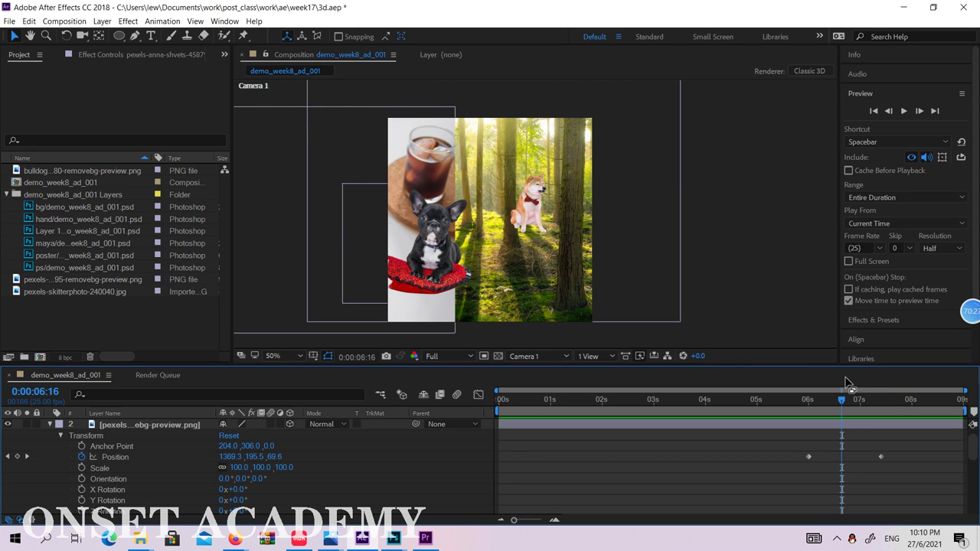
drag(851, 400, 776, 400)
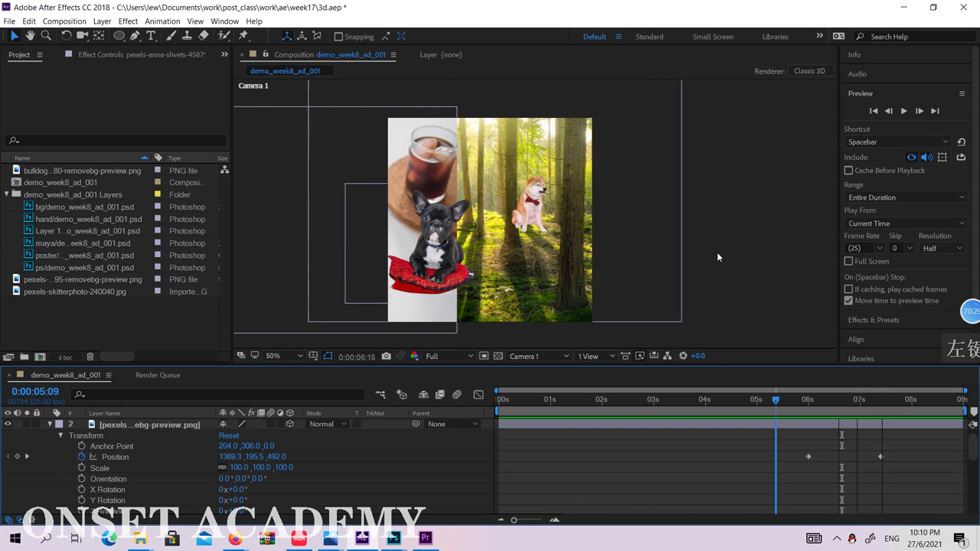
Open the recent project week17_light_stroke.aep, discarding changes to 3d.aep, and scrub the logo animation to 0:00:02:01
click(9, 20)
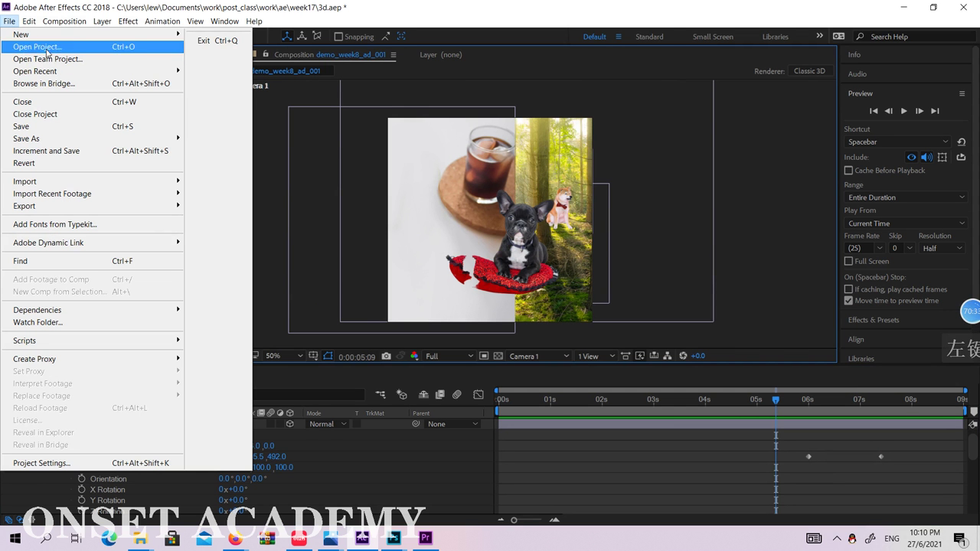
mouse_move(65, 41)
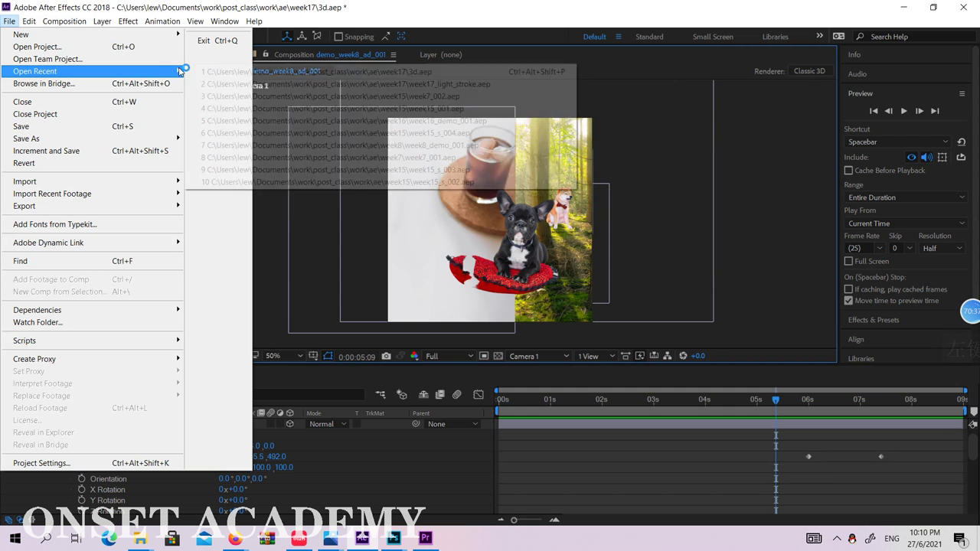
mouse_move(183, 71)
click(304, 83)
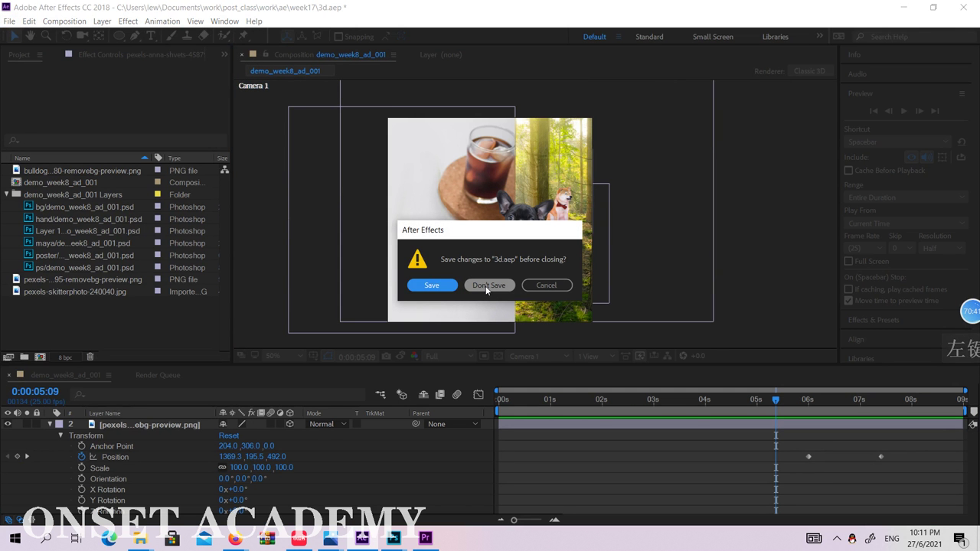
click(486, 286)
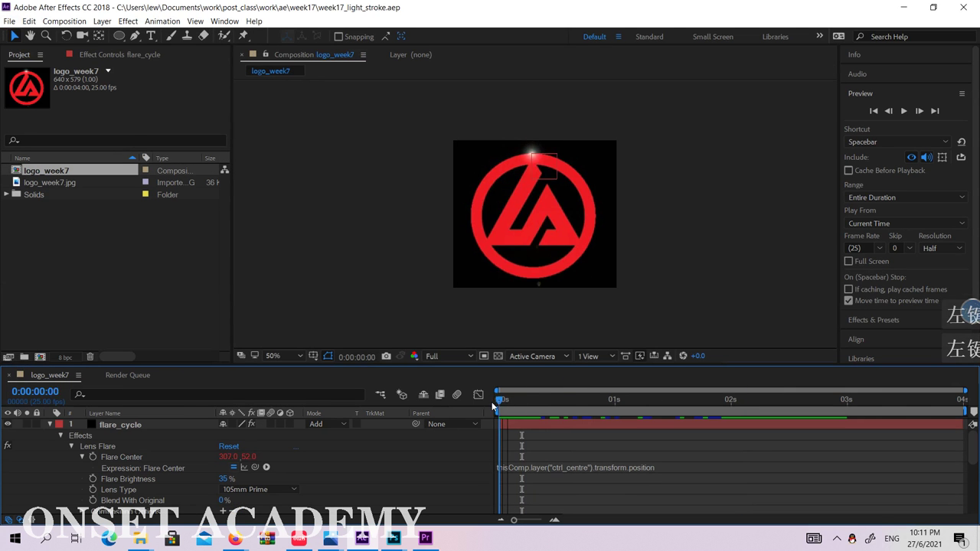
drag(530, 402, 734, 373)
click(748, 283)
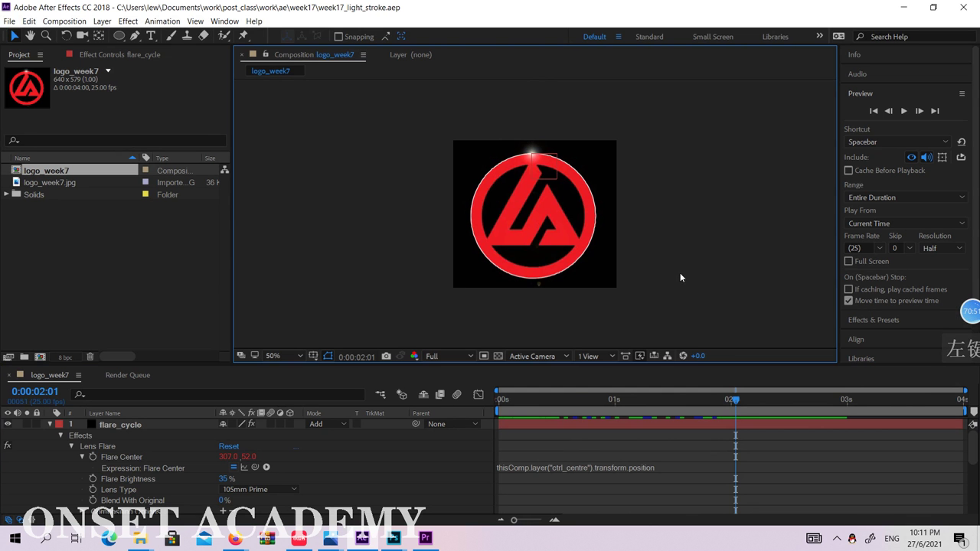
Switch to the abbsy vfx page in Firefox and search the browsing history for "premier" using English input
mouse_move(235, 539)
click(73, 478)
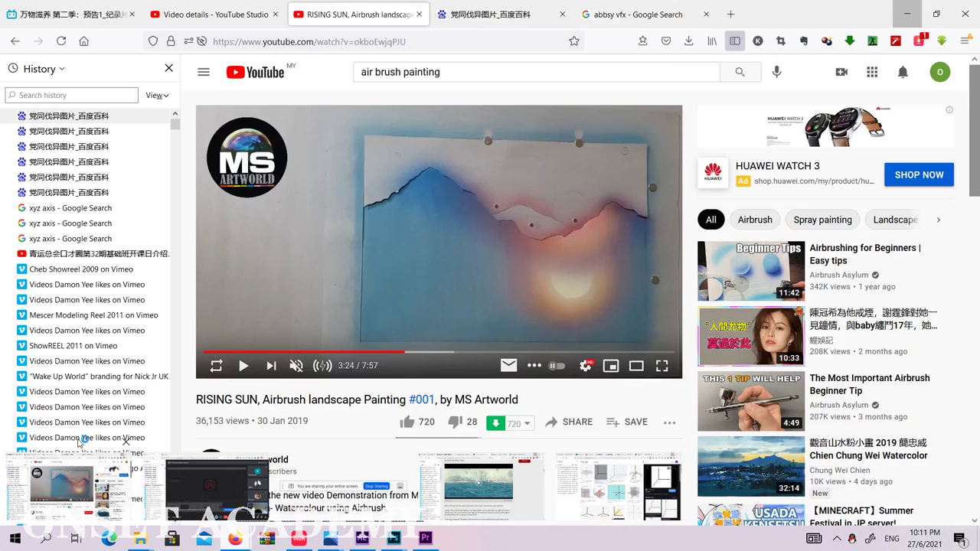
click(636, 14)
click(104, 91)
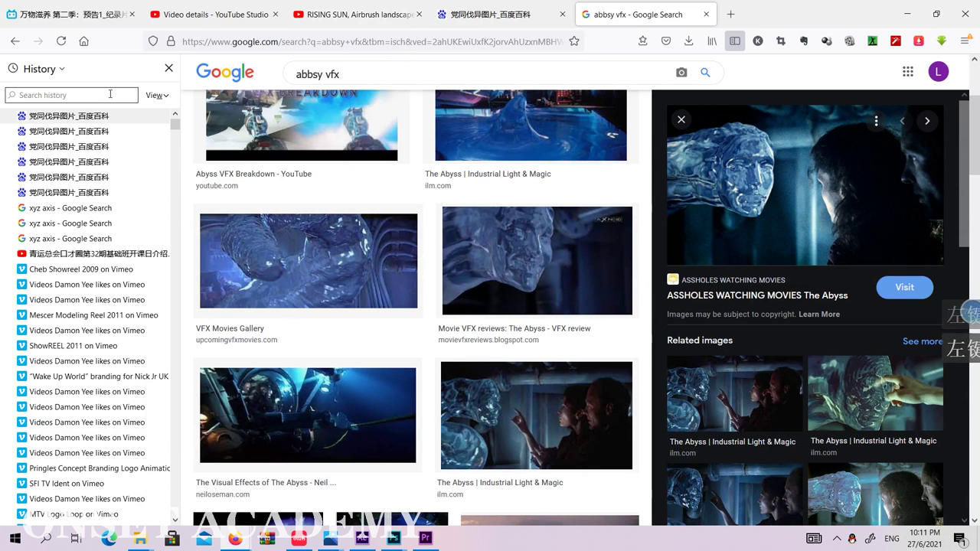
key(alt+shift)
text(pre)
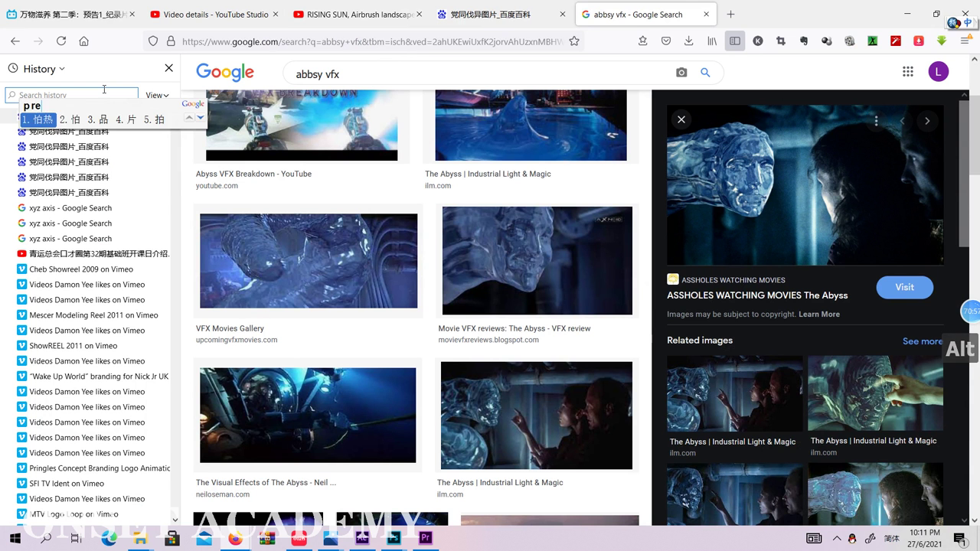
key(alt+shift)
key(BackSpace)
key(BackSpace)
key(BackSpace)
text(premier)
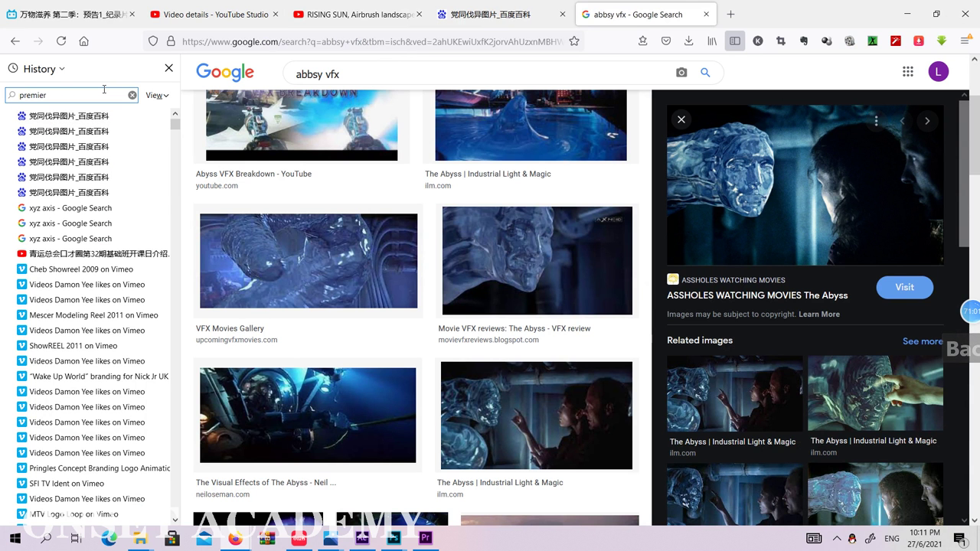
key(Return)
Open the Onset academy Premier & Ae class group from the history and open its week 15 part 2 lens flare video post
click(100, 119)
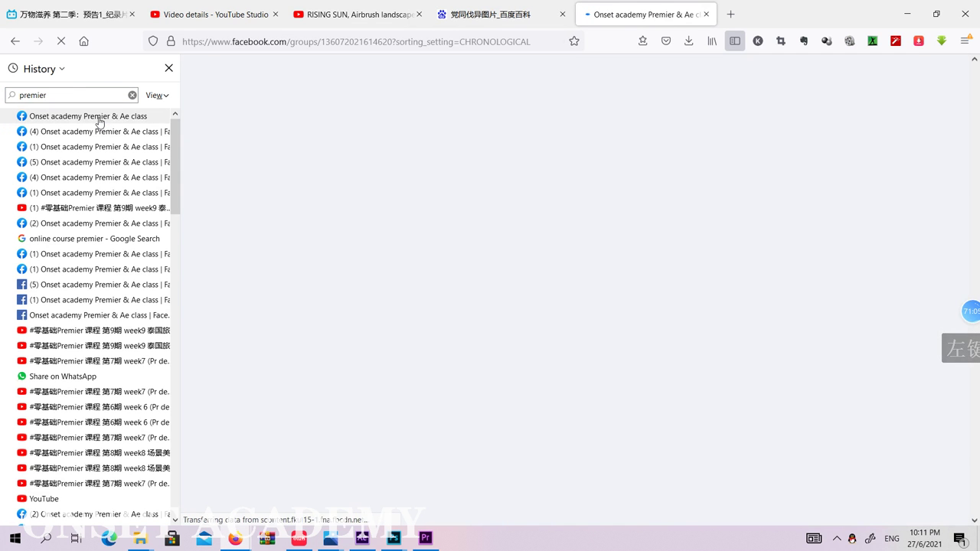
scroll(558, 228, down, 10)
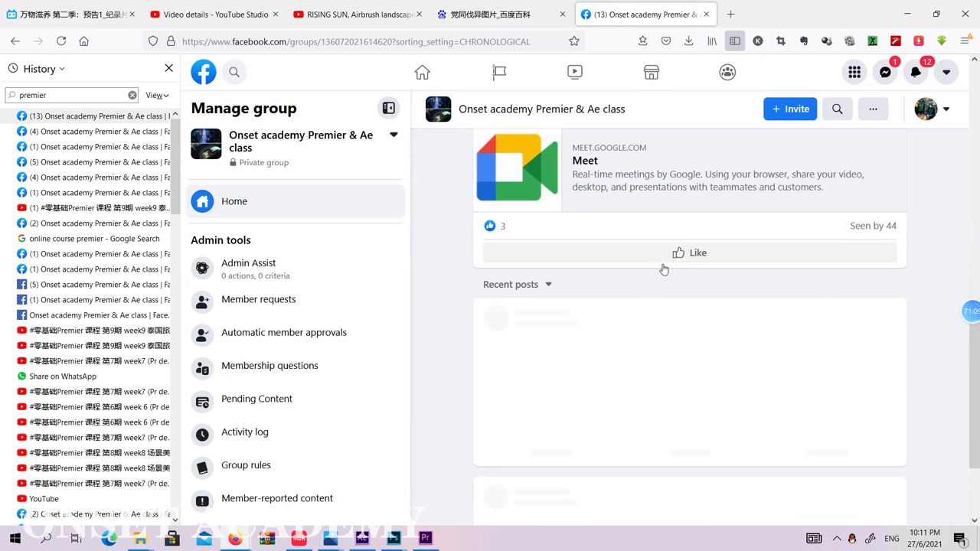
scroll(666, 283, down, 5)
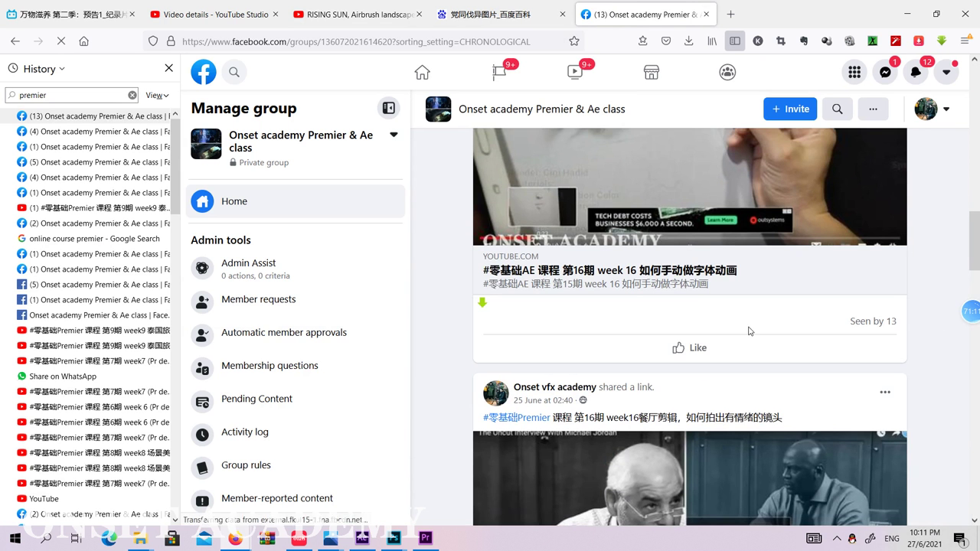
scroll(744, 325, down, 2)
scroll(720, 268, down, 2)
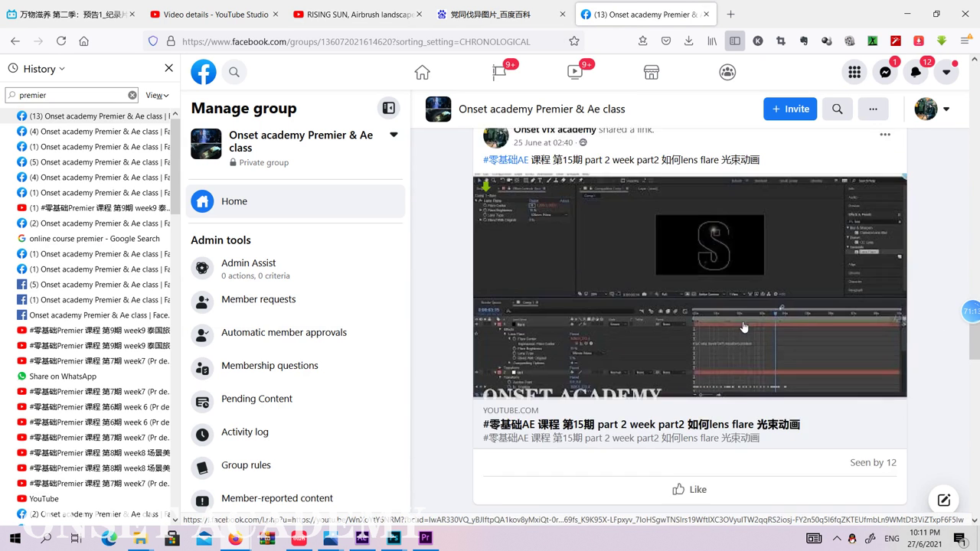
click(672, 310)
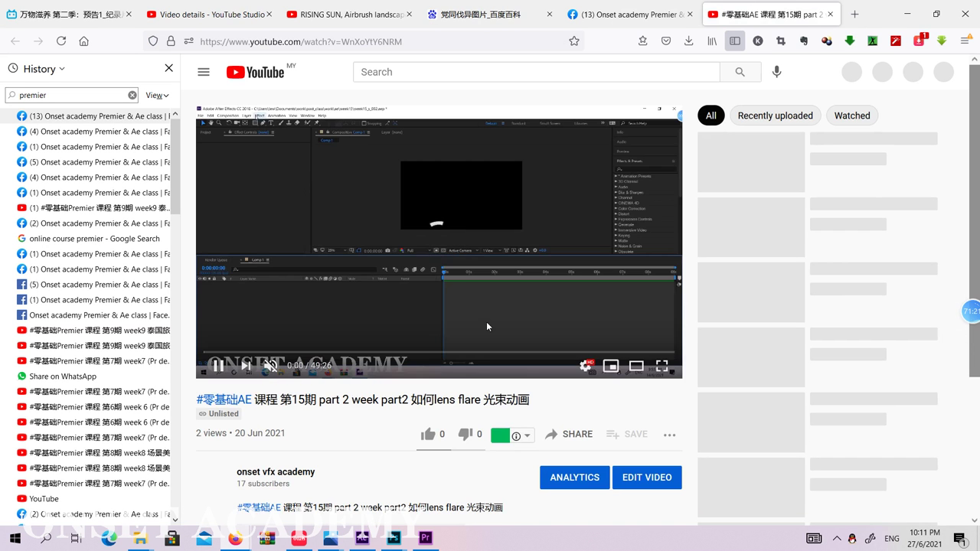
Skim the lens flare video in full screen to review the letter stroke and flare setup, then return to After Effects
click(662, 367)
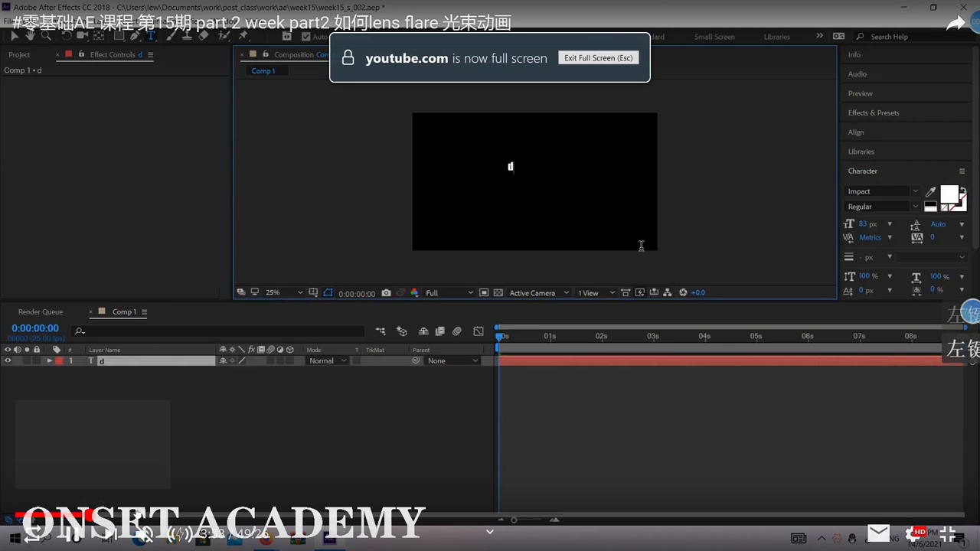
click(170, 513)
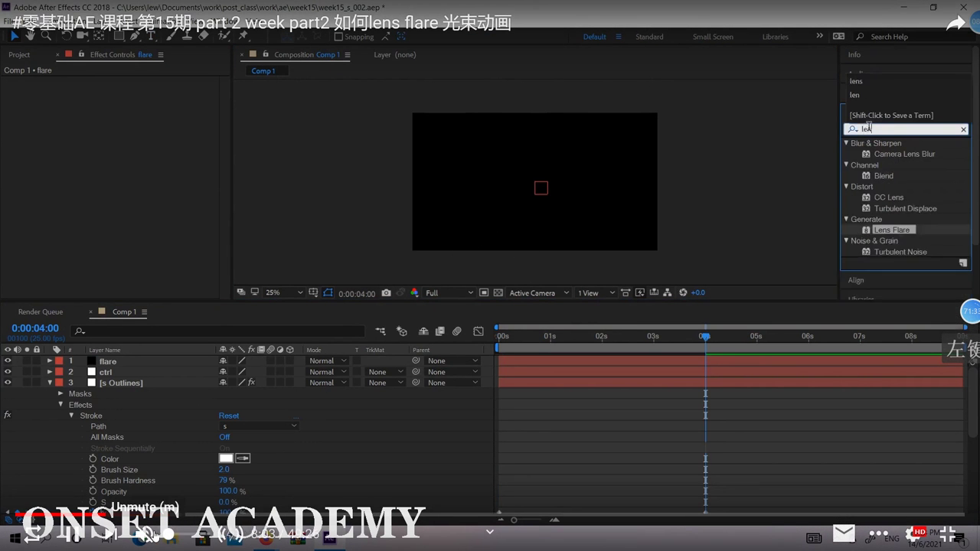
drag(174, 516, 228, 516)
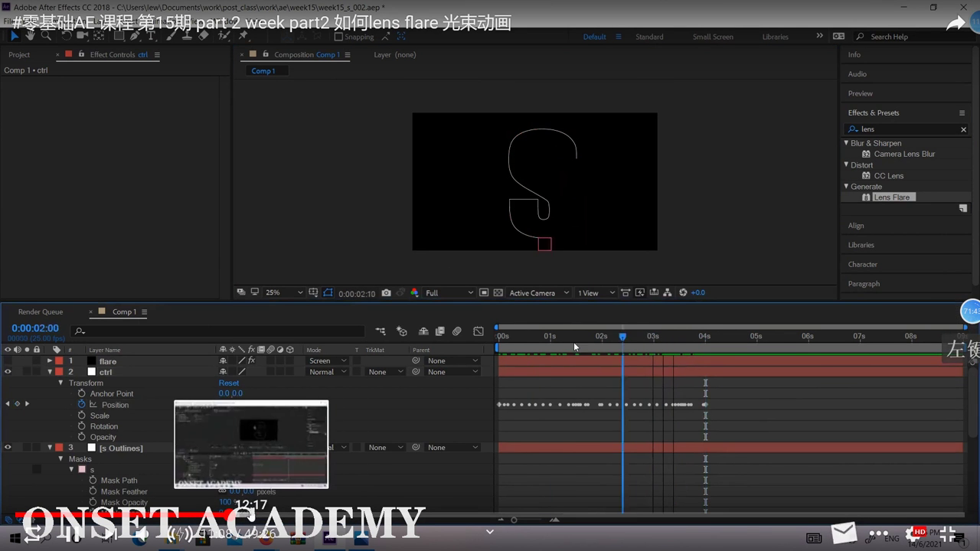
click(283, 518)
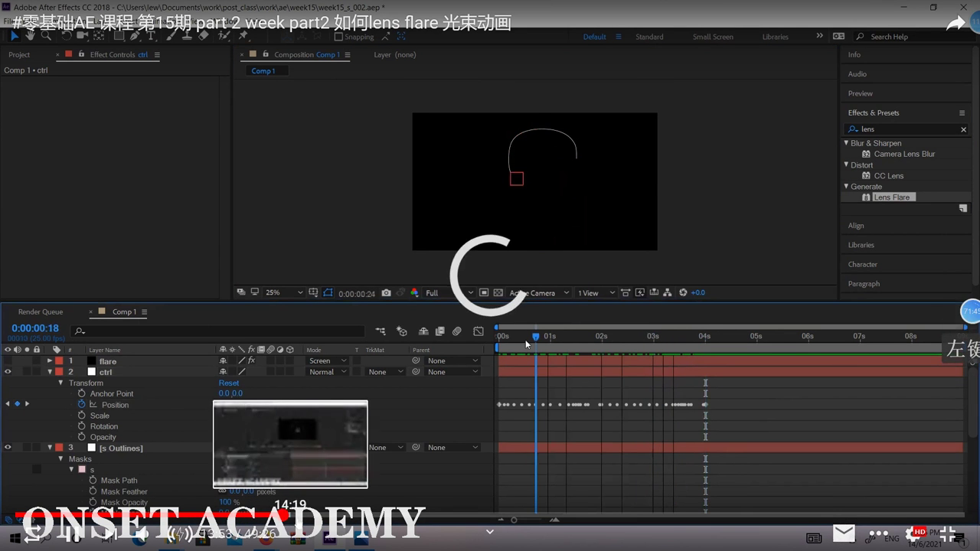
click(339, 518)
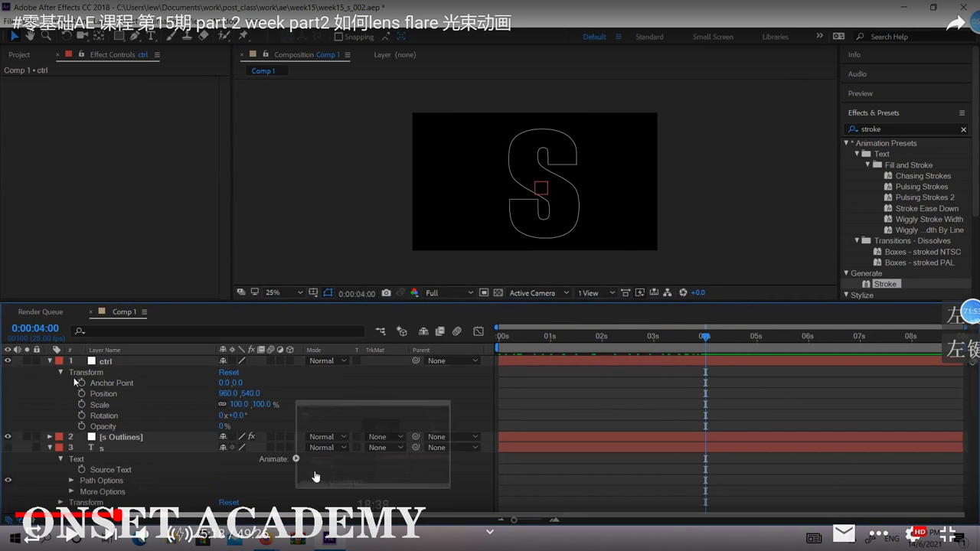
click(948, 535)
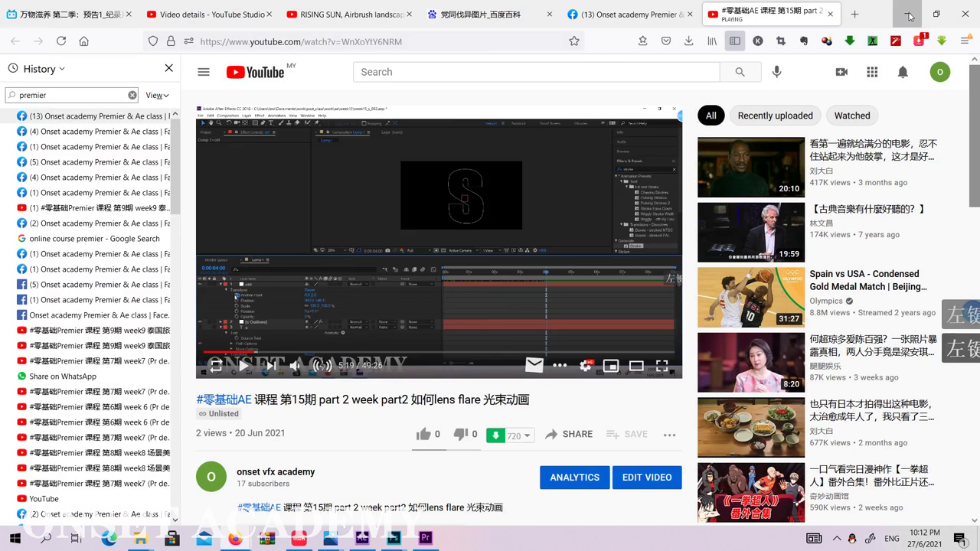
click(911, 17)
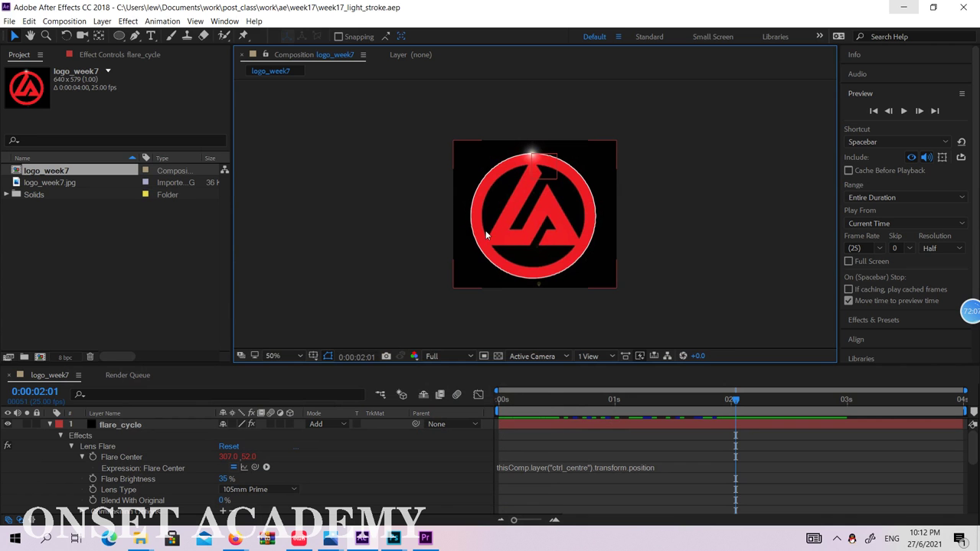
Scrub the logo's light stroke animation to 0:00:02:07 and return to the start of the composition
click(708, 392)
drag(600, 401, 764, 369)
click(521, 212)
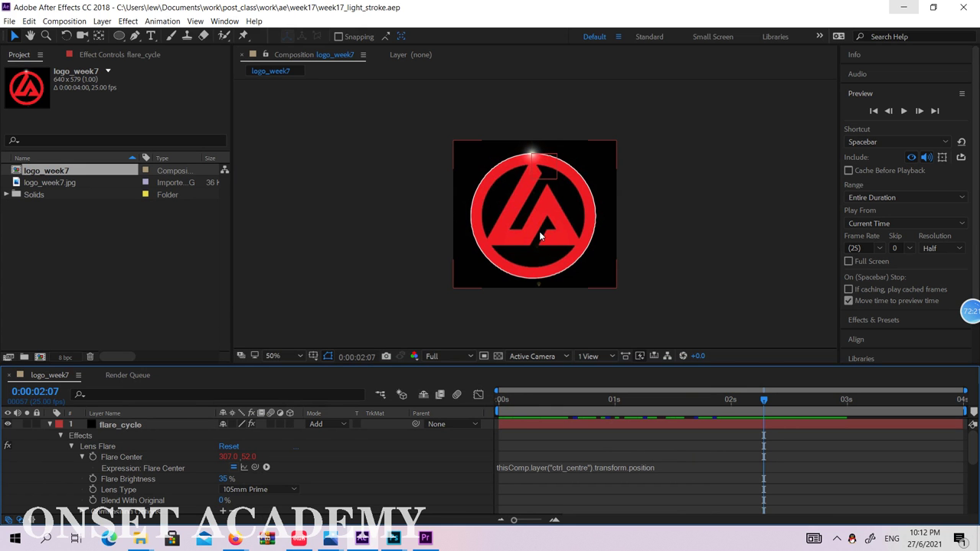
drag(532, 395, 499, 397)
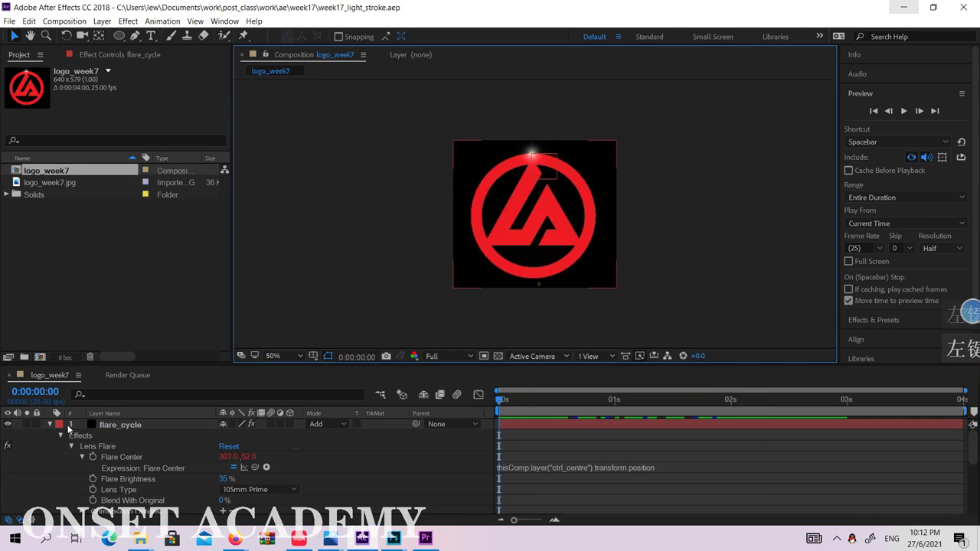
Collapse the layer properties and delete the four layers from flare_cycle to flare, keeping only the logo_week7.jpg layer
click(50, 424)
click(49, 446)
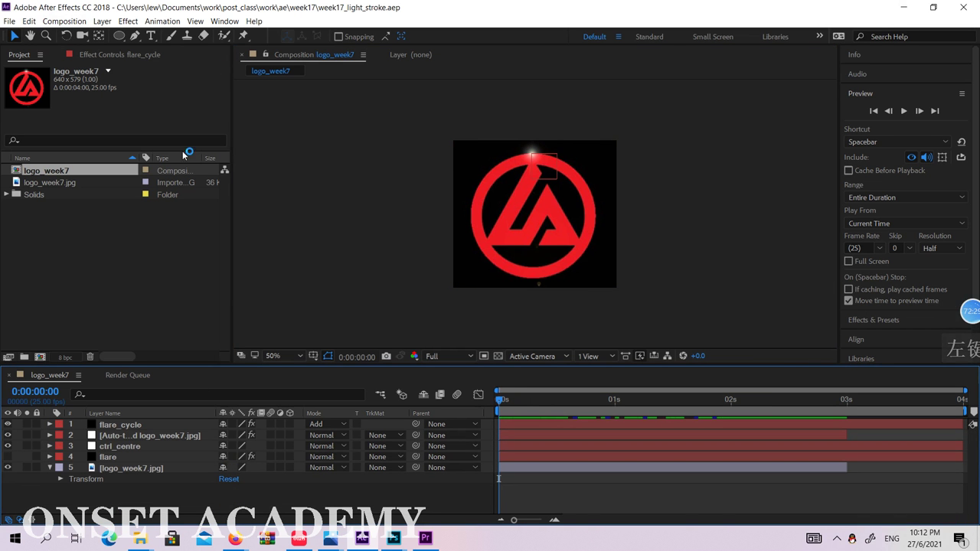
click(123, 468)
click(115, 457)
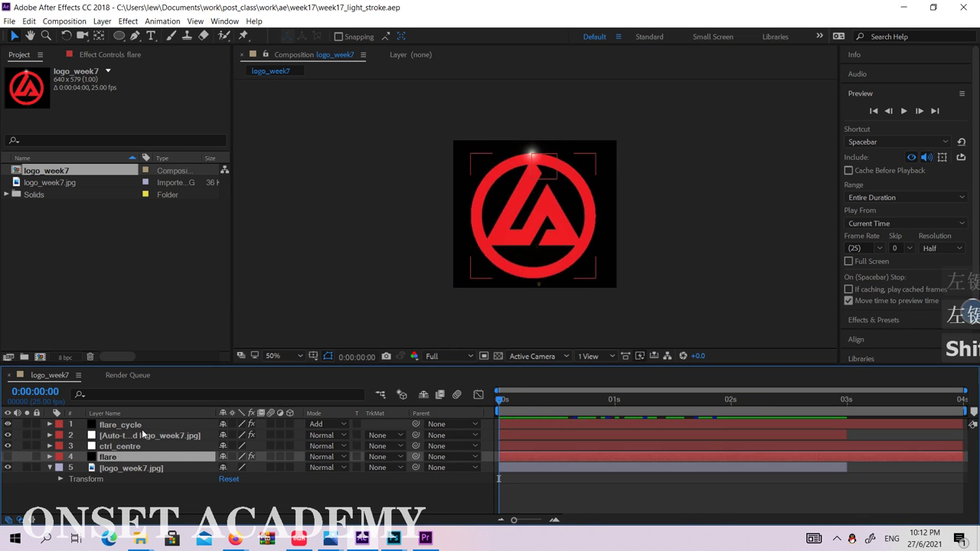
shift+click(142, 426)
key(Delete)
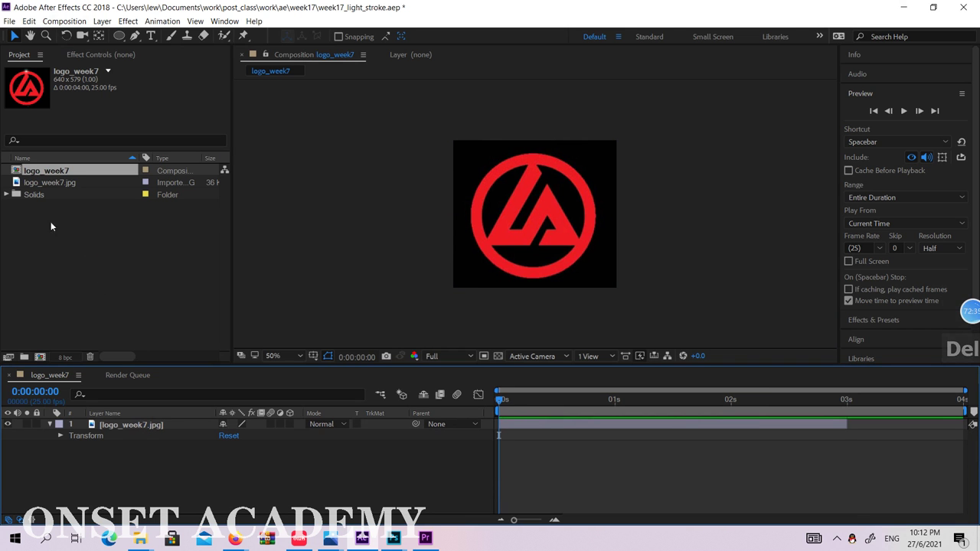
Delete the Solids folder and its contents from the project
click(51, 227)
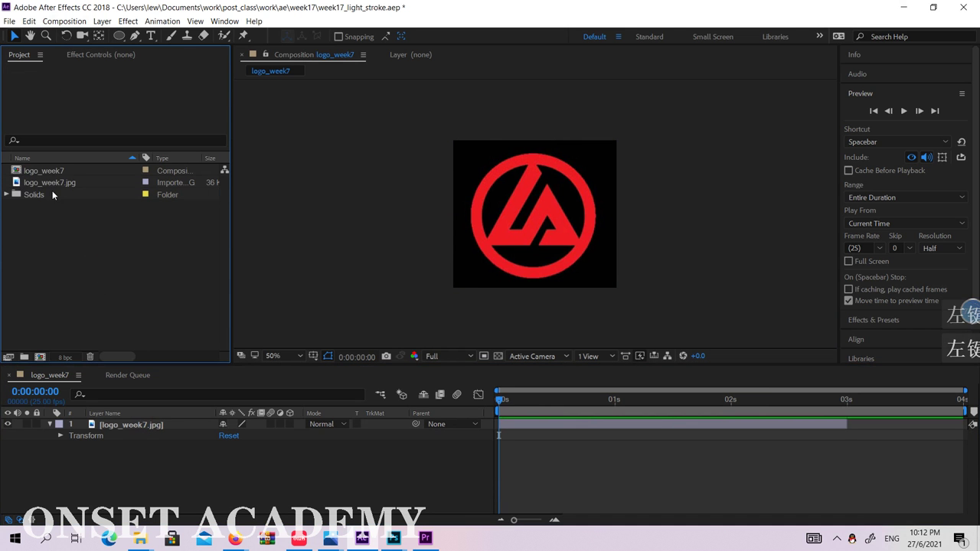
click(52, 193)
key(Delete)
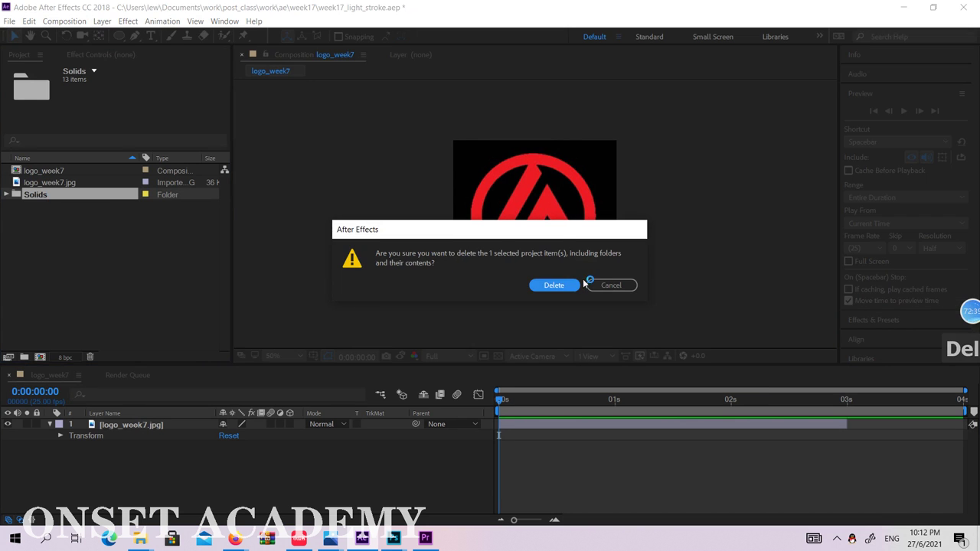
click(567, 285)
Reveal the logo_week7.jpg footage in File Explorer, copy its week7 folder path and return to After Effects
click(72, 183)
right_click(70, 183)
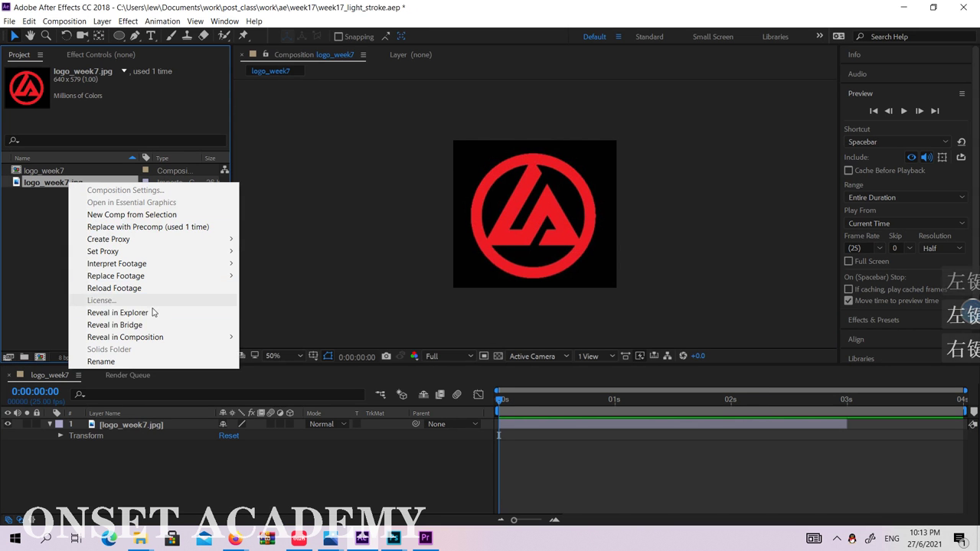
click(151, 313)
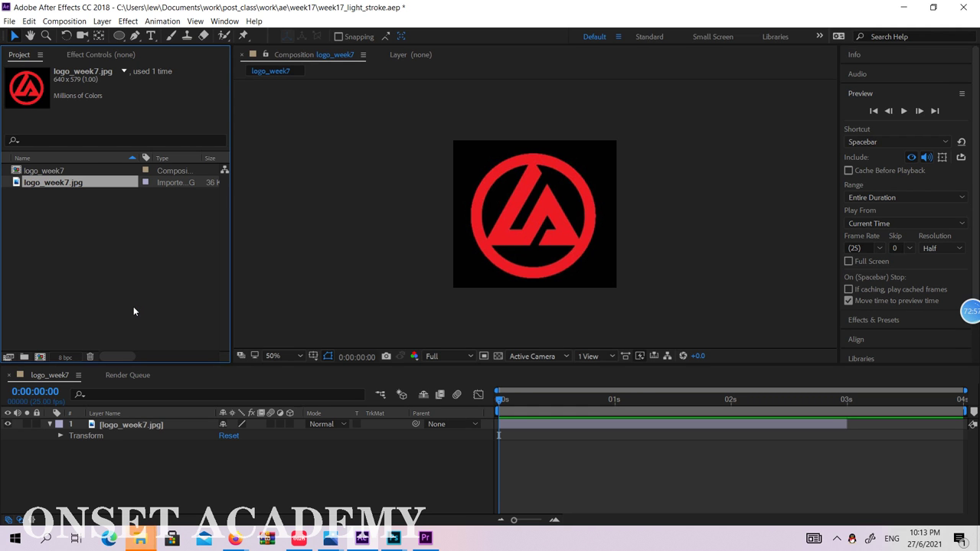
click(137, 541)
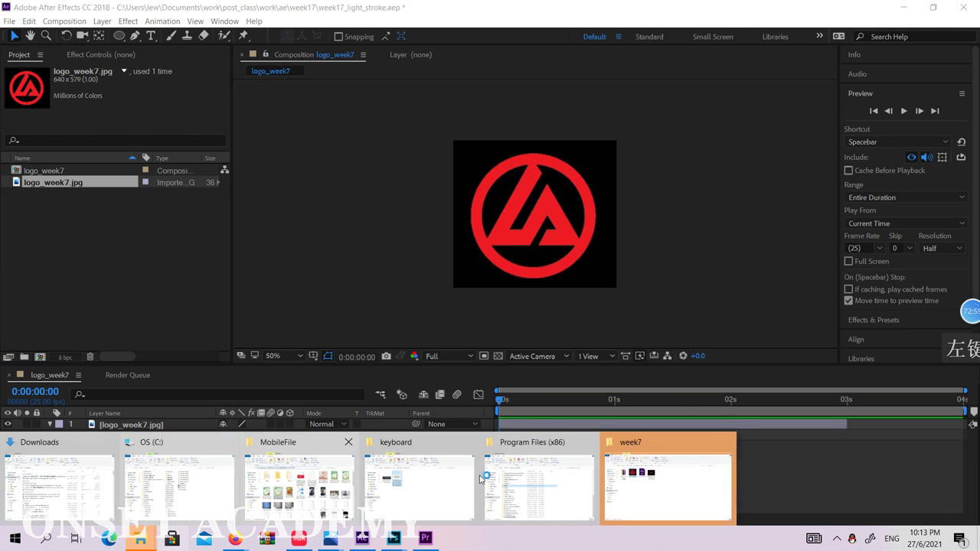
click(657, 448)
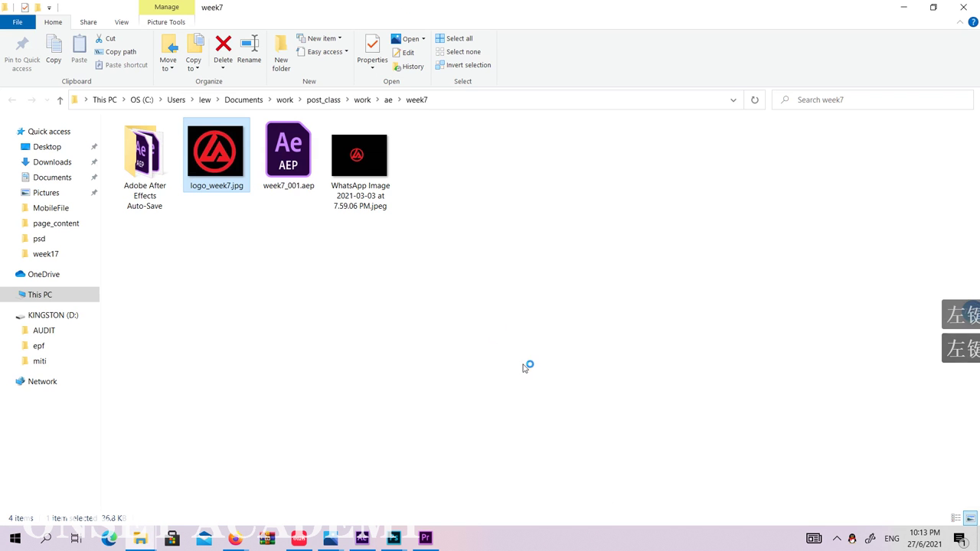
click(455, 101)
click(910, 9)
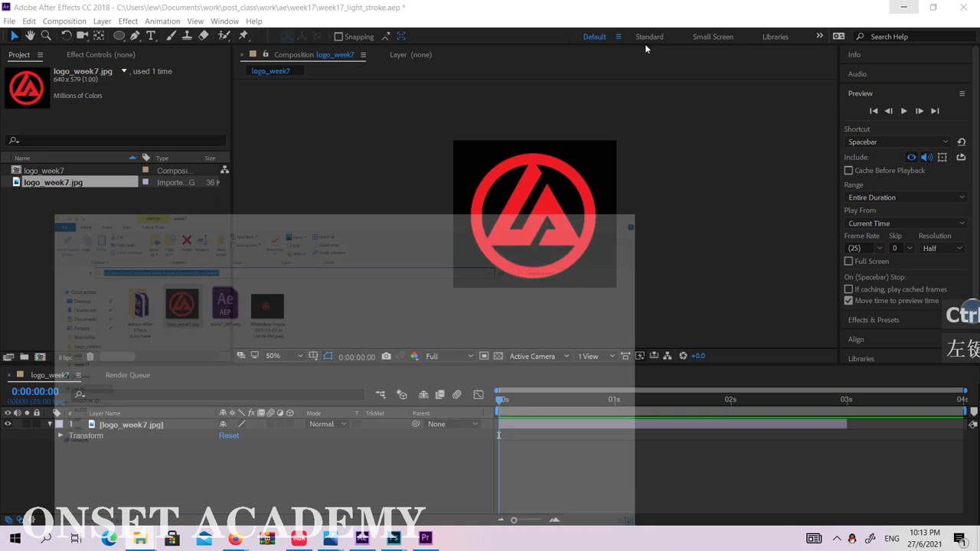
Start a new project, discarding the changes to week17_light_stroke.aep
click(9, 21)
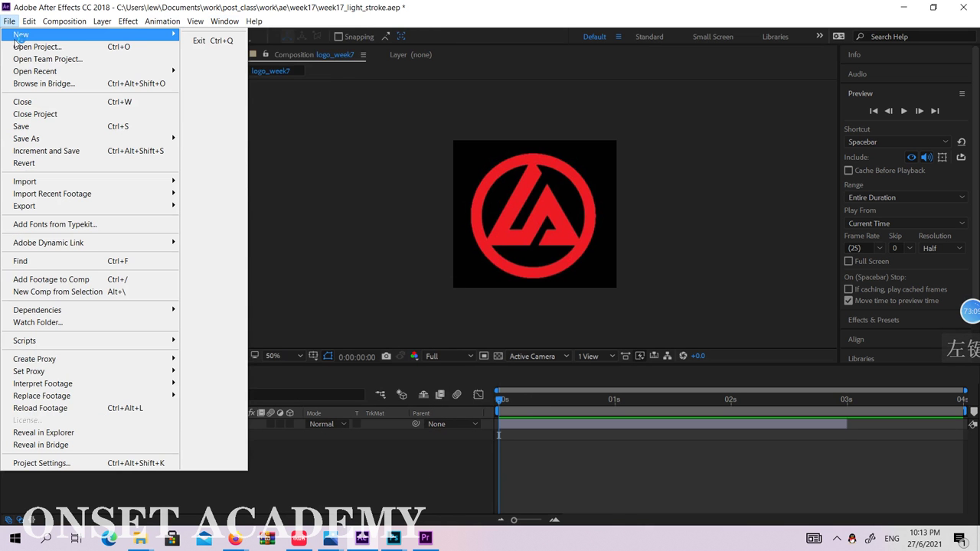
mouse_move(23, 33)
click(252, 34)
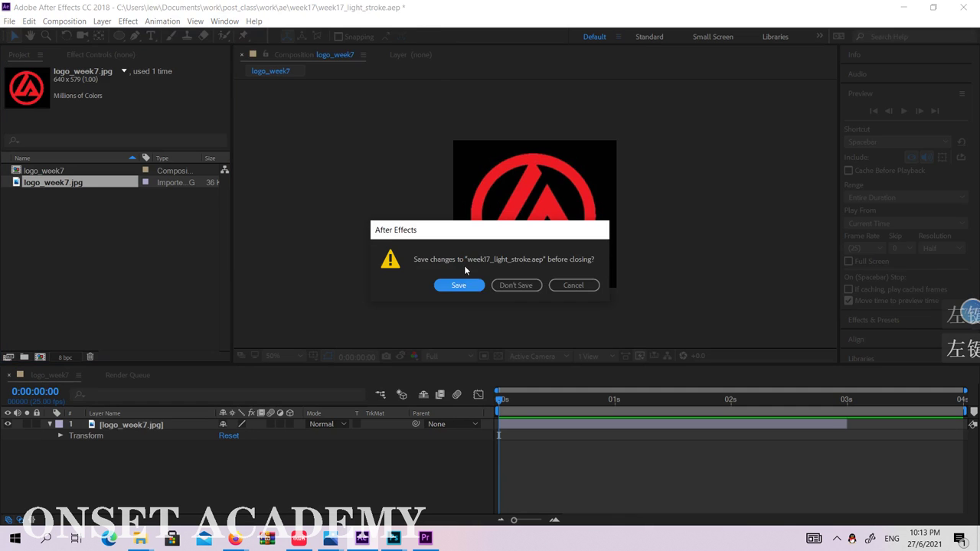
click(510, 284)
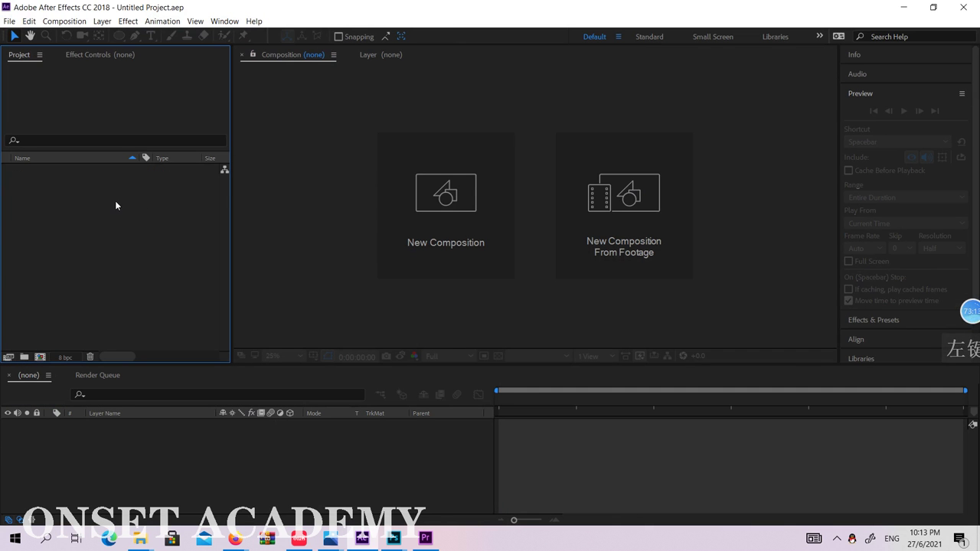
Import logo_week7.jpg from the week7 folder into the project and create a composition from it
click(140, 538)
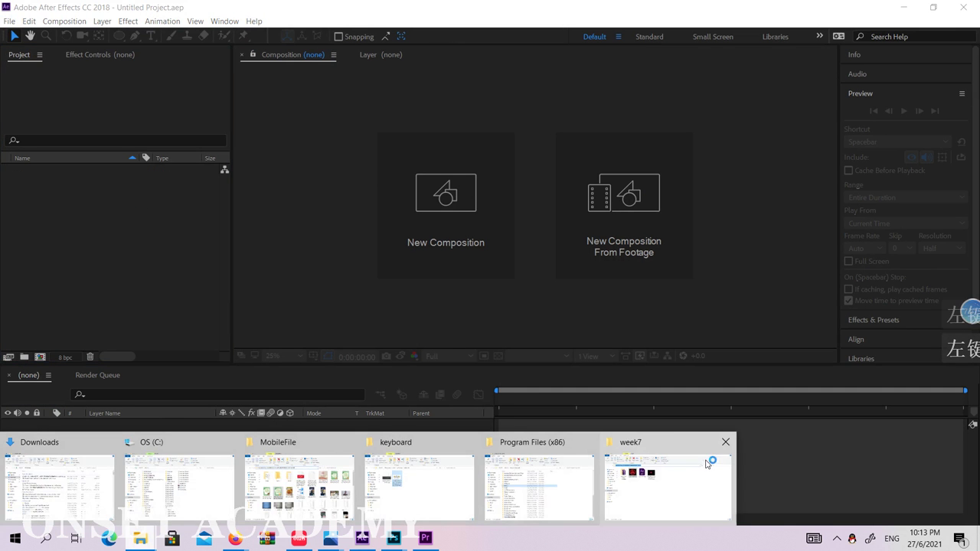
click(708, 465)
drag(330, 15, 773, 115)
drag(648, 264, 72, 245)
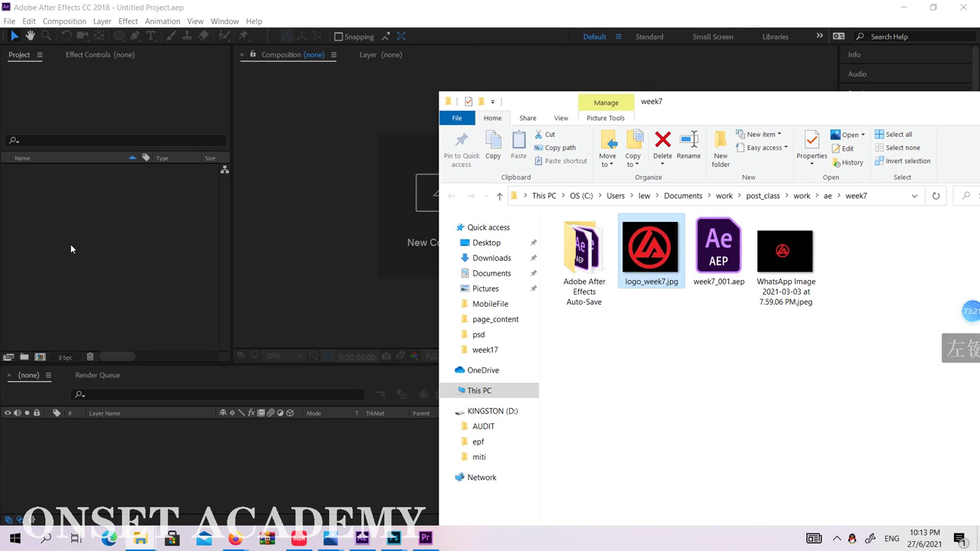
click(70, 249)
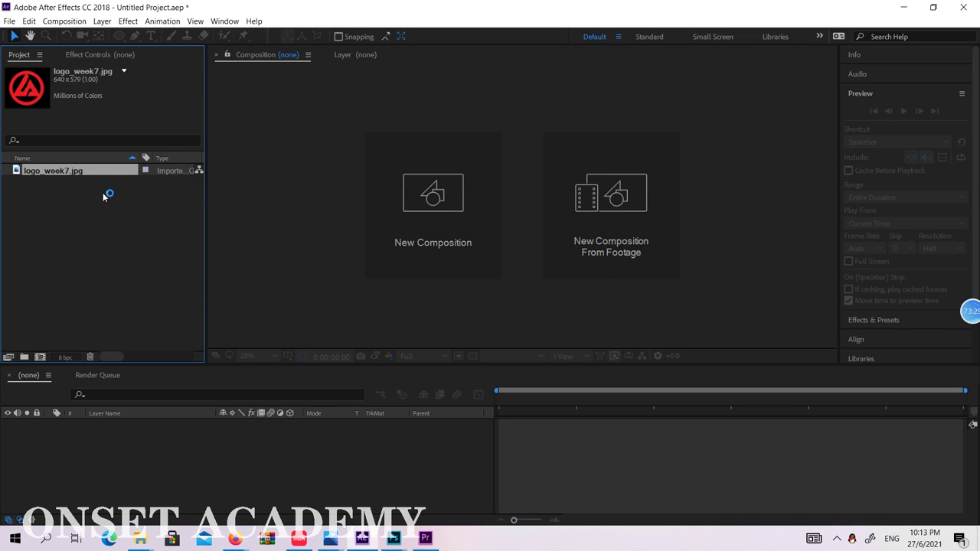
click(71, 172)
drag(63, 174, 39, 359)
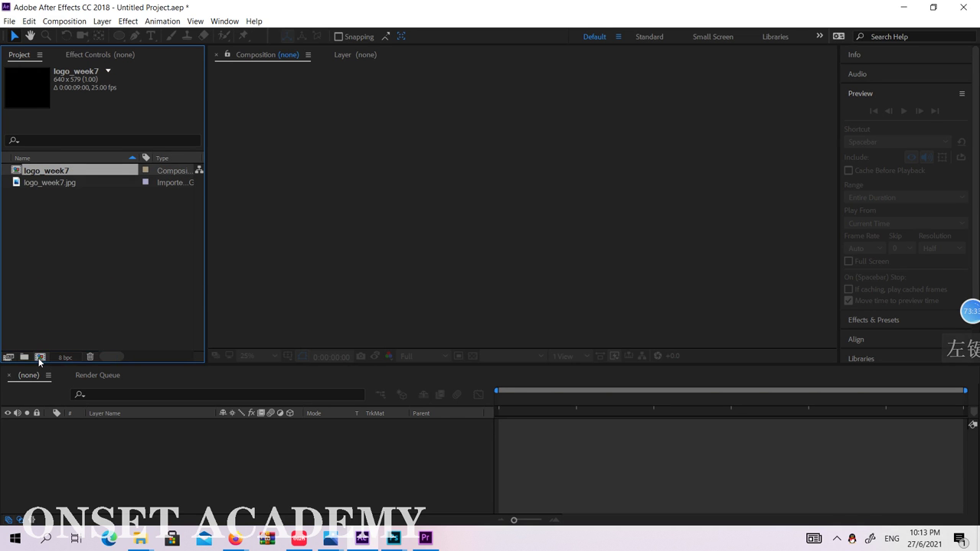
click(65, 21)
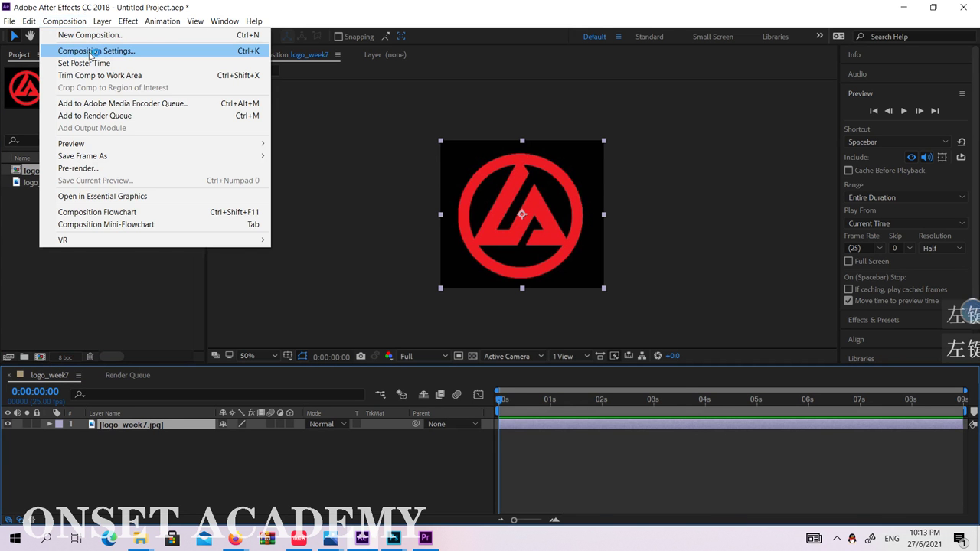
click(91, 52)
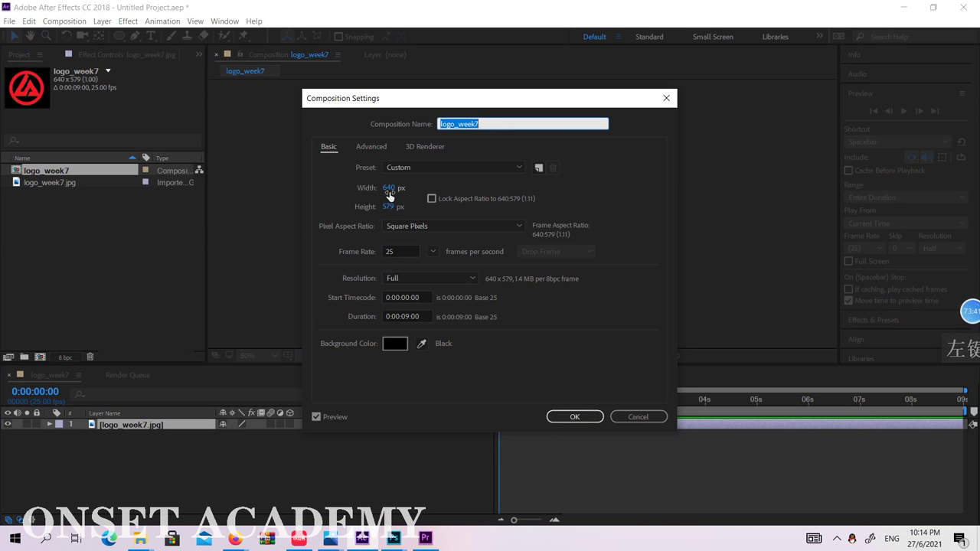
click(632, 417)
Change the logo_week7 composition to the HDTV 1080 25 preset
click(64, 20)
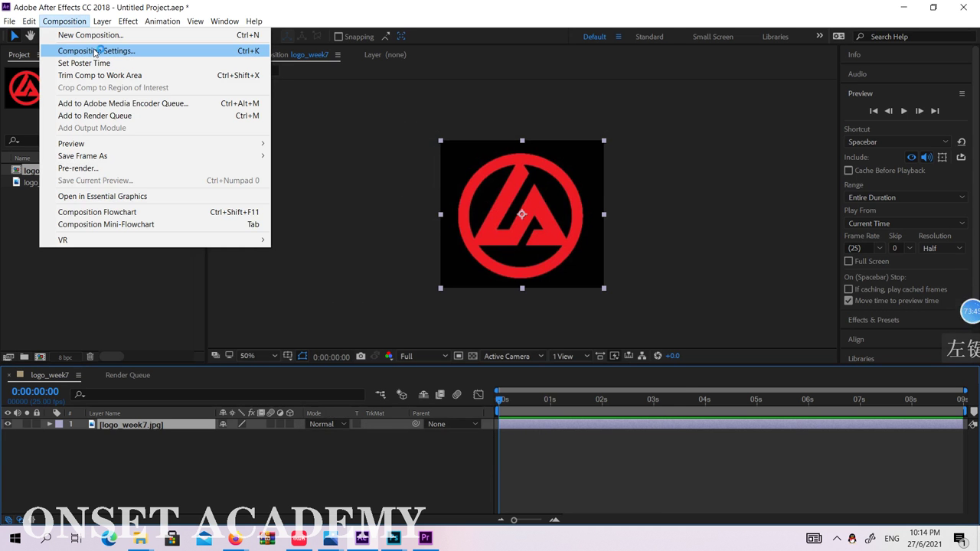
click(95, 51)
click(438, 172)
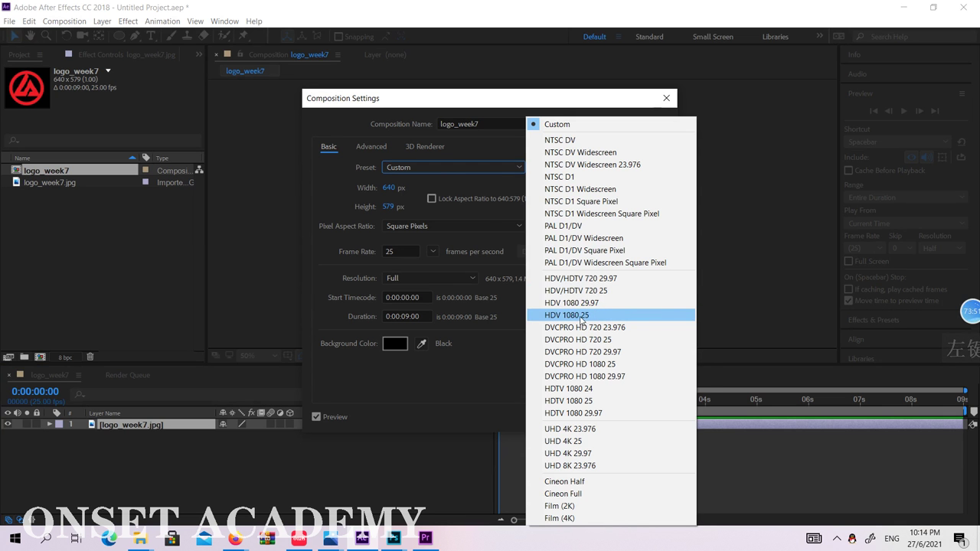
click(582, 316)
click(468, 169)
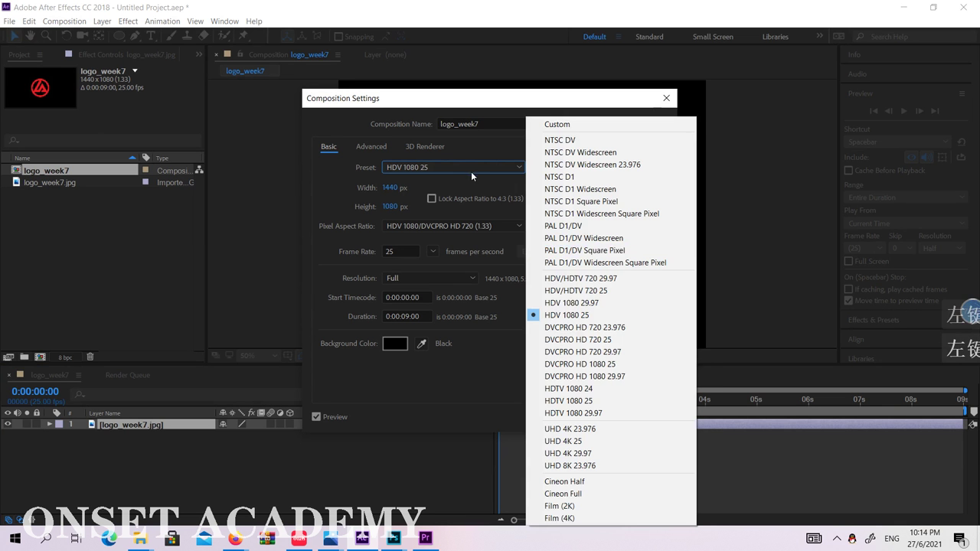
click(597, 402)
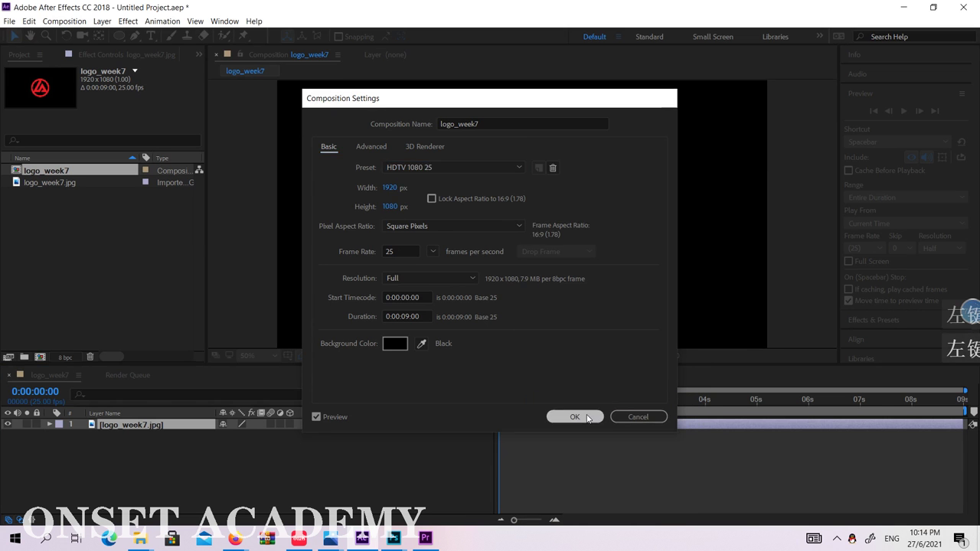
click(574, 417)
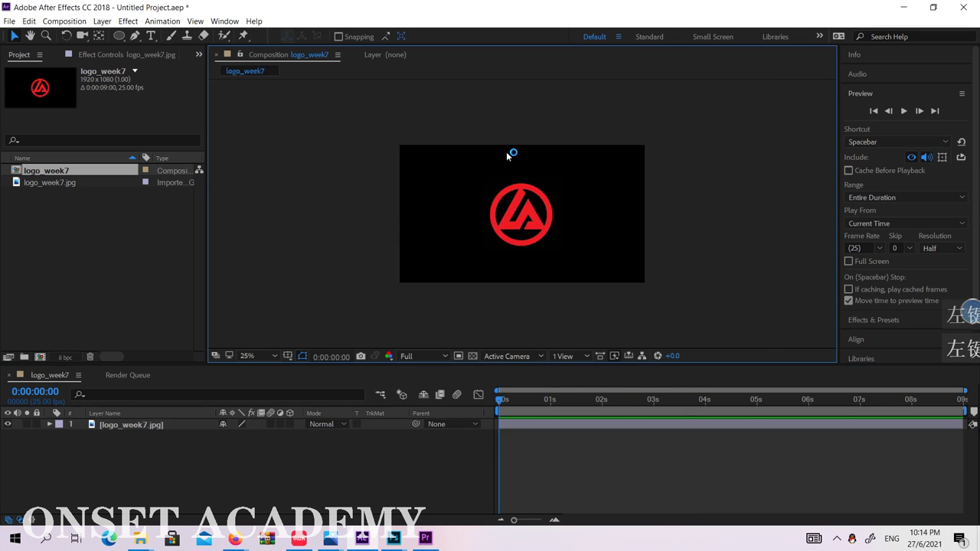
Scale the logo layer up proportionally around its centre until its bounding box spans about 80% of the frame's height
click(537, 219)
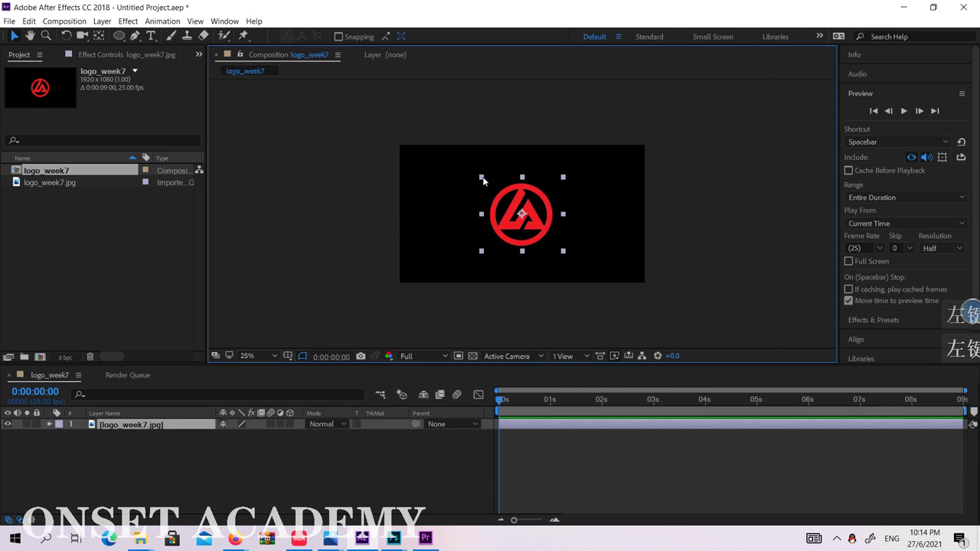
drag(479, 179, 461, 150)
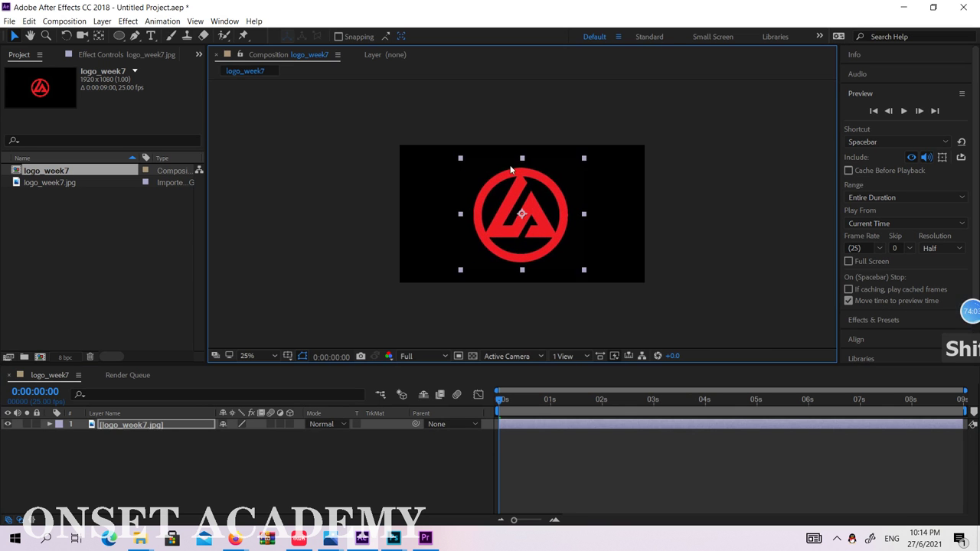
click(723, 178)
scroll(566, 171, up, 2)
scroll(567, 171, down, 2)
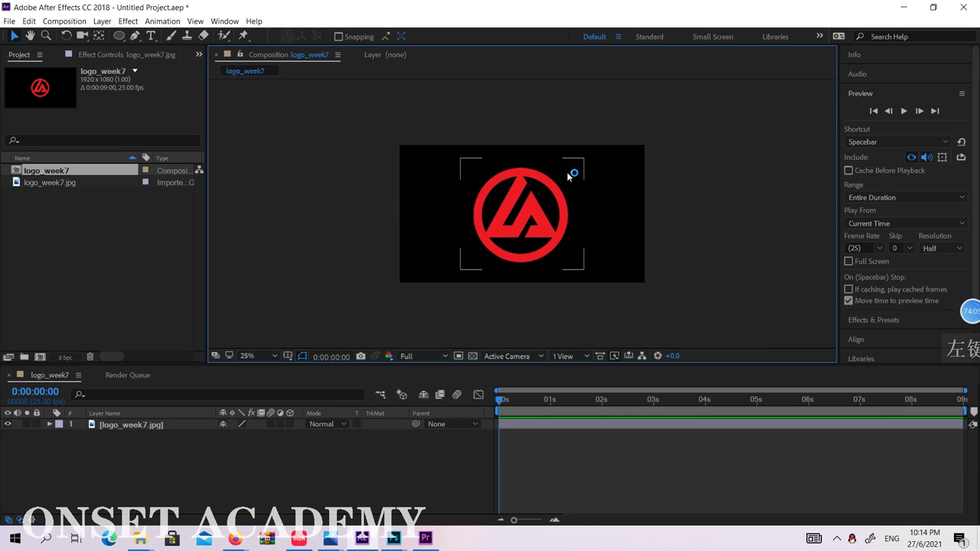
click(560, 188)
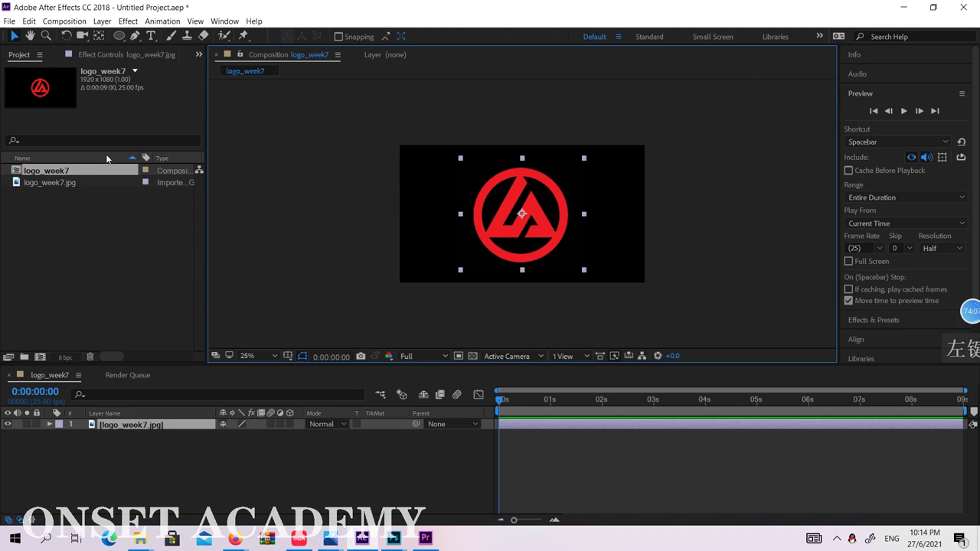
click(115, 429)
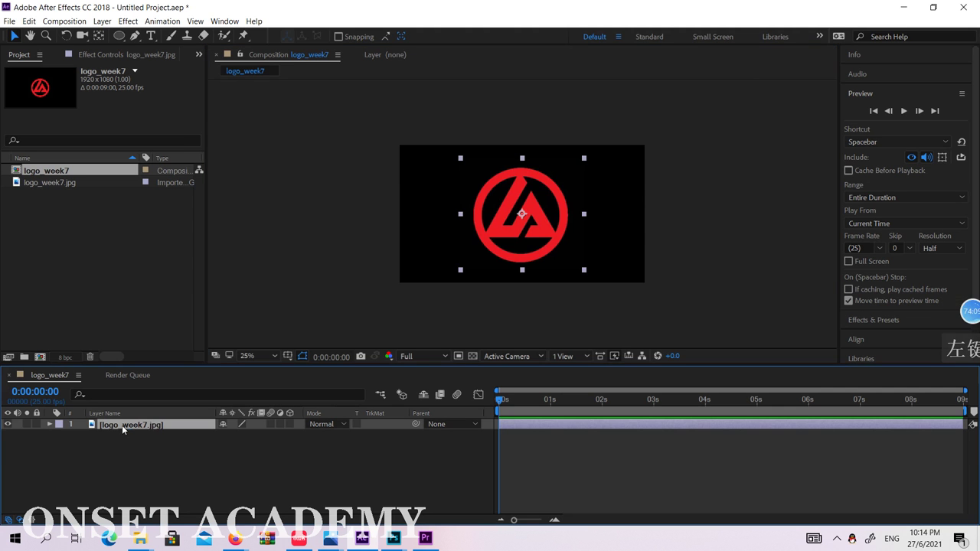
click(665, 205)
click(506, 246)
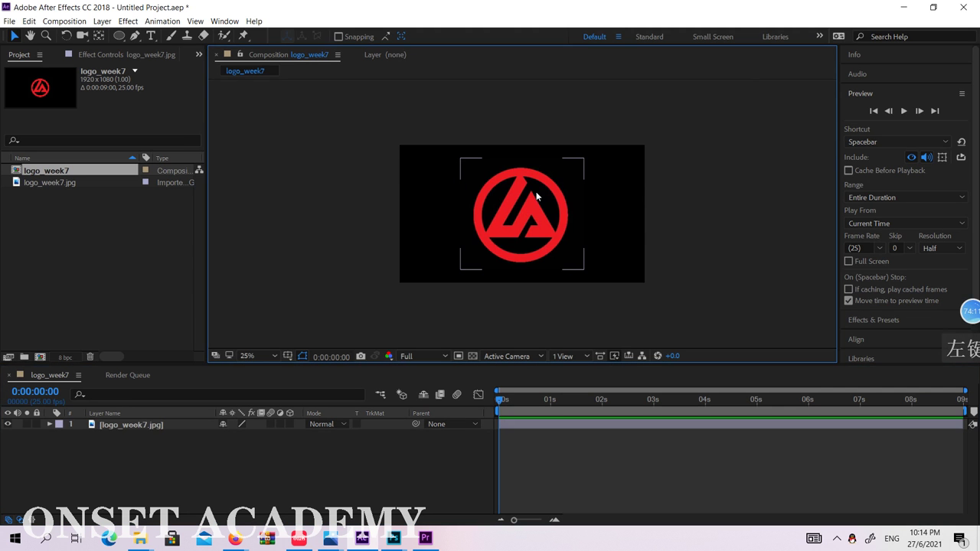
Auto-trace the logo layer's current frame using the Red channel, applying the resulting masks to a new layer
click(536, 195)
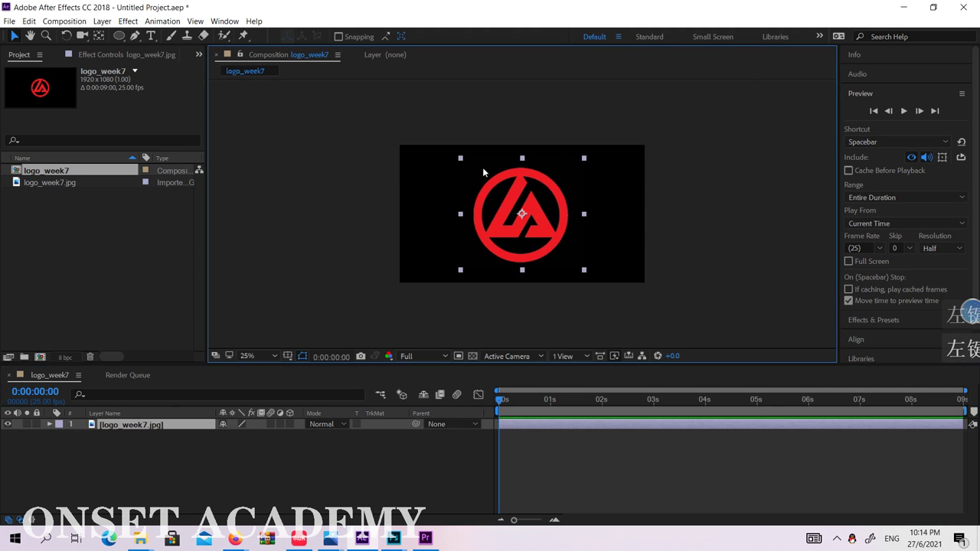
click(491, 199)
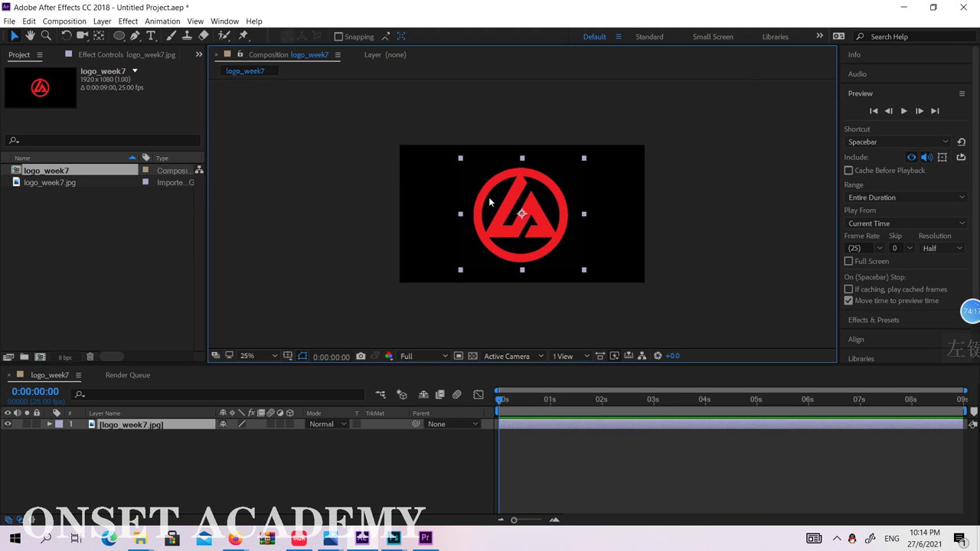
drag(524, 398, 500, 397)
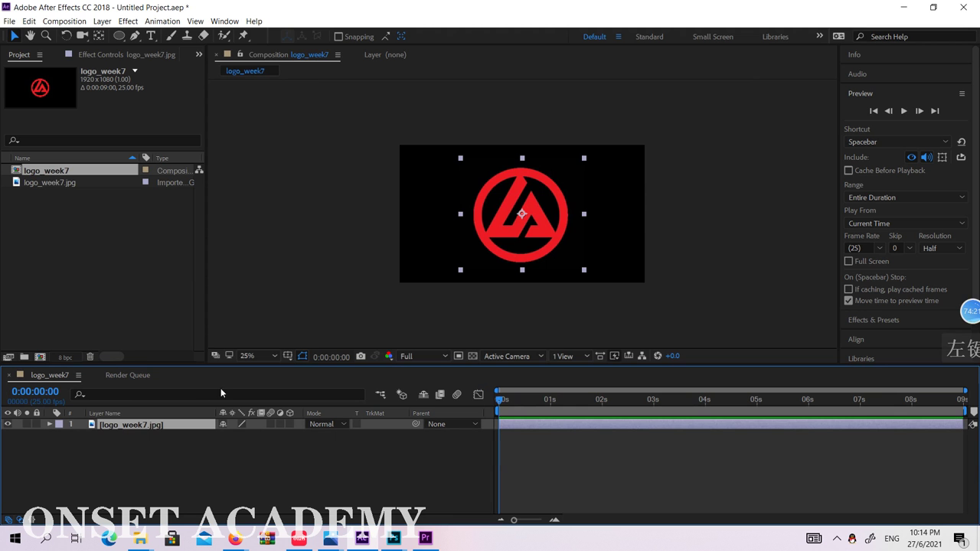
click(66, 22)
mouse_move(102, 21)
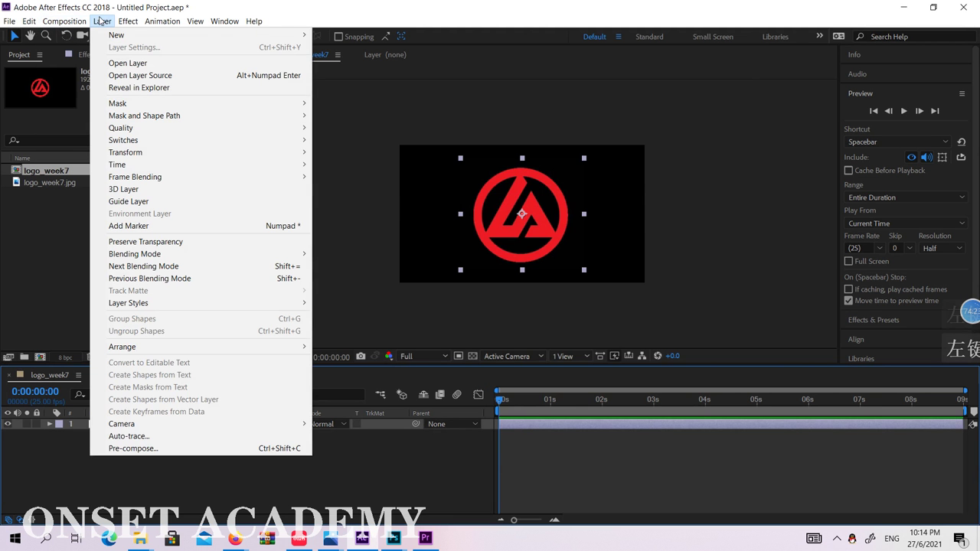
click(138, 438)
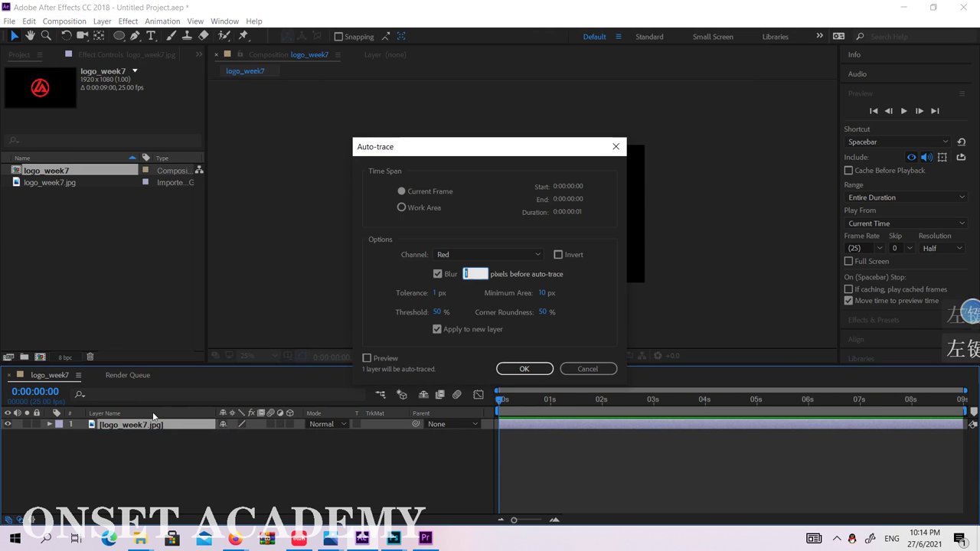
click(525, 375)
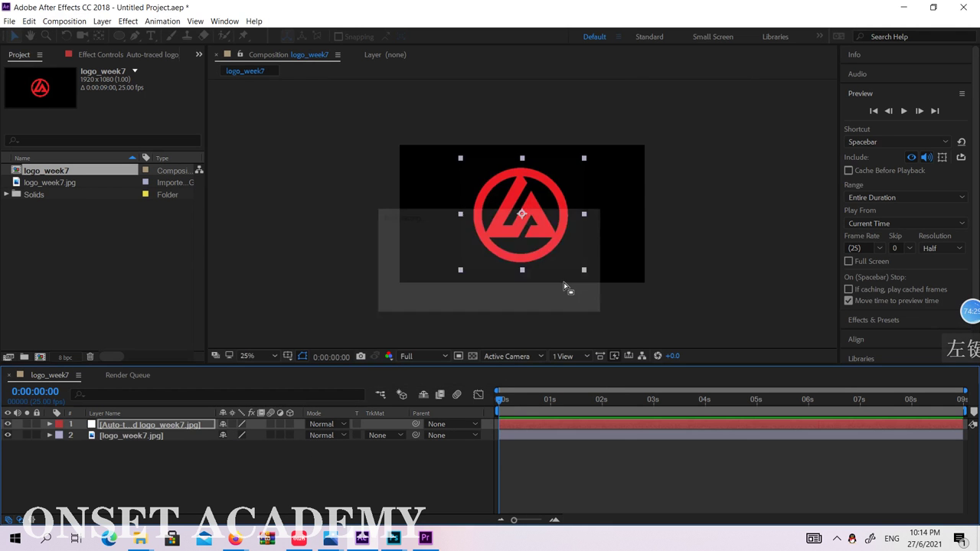
scroll(677, 210, up, 2)
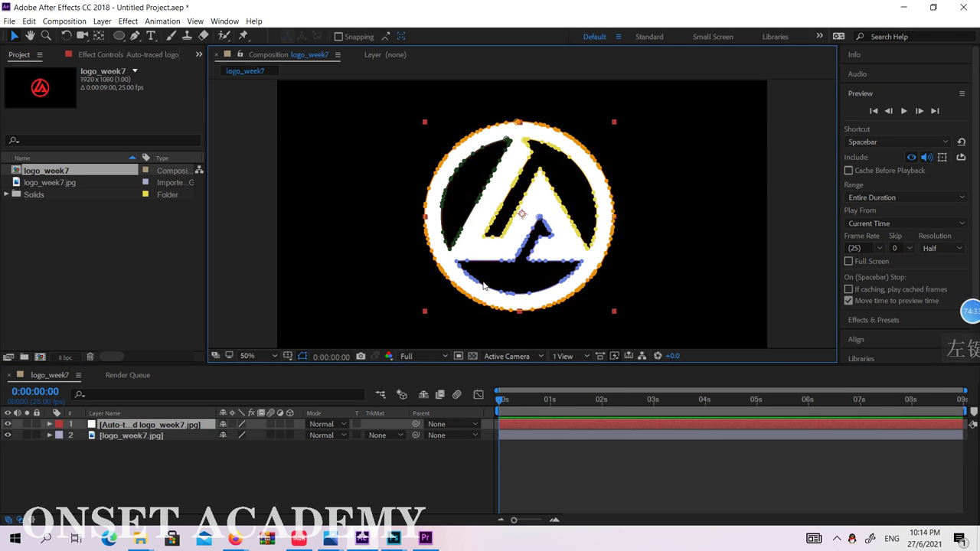
click(152, 439)
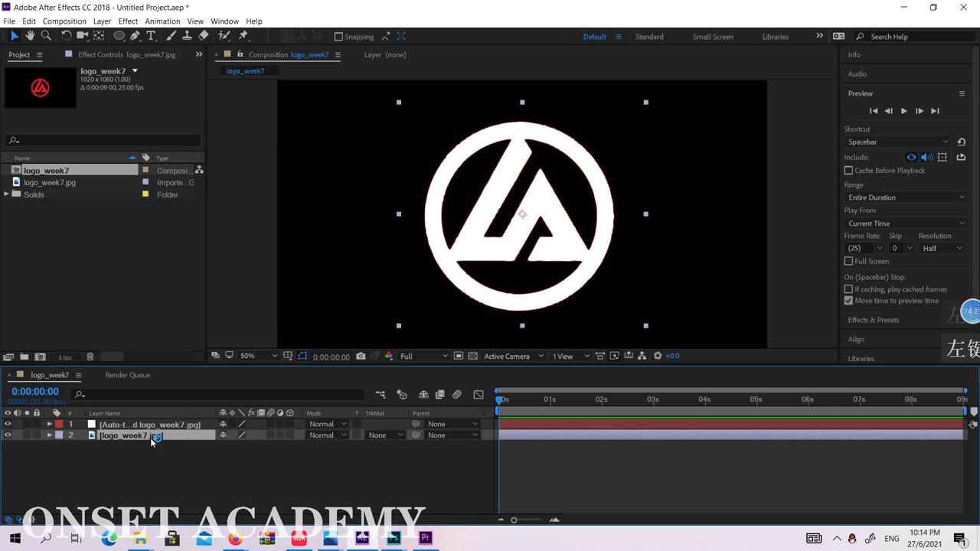
click(491, 149)
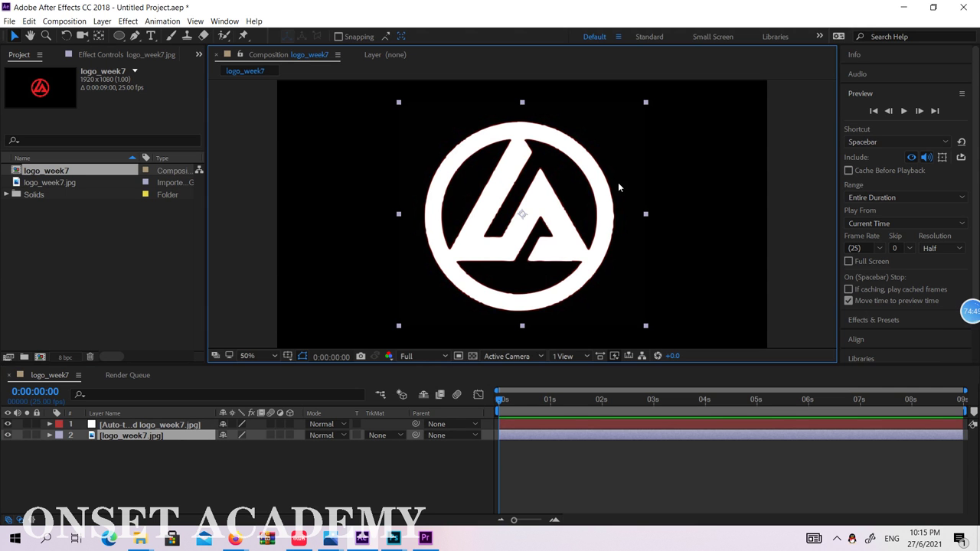
click(167, 439)
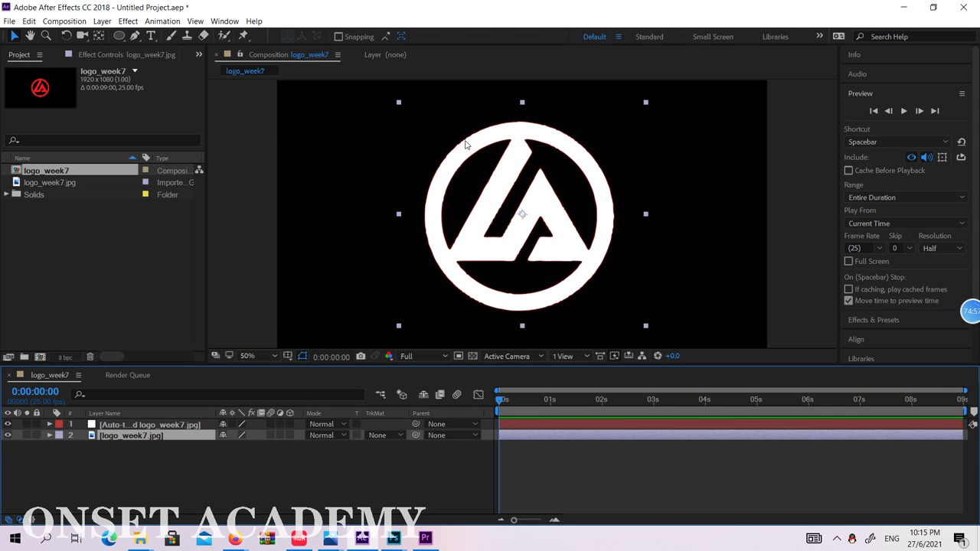
click(45, 433)
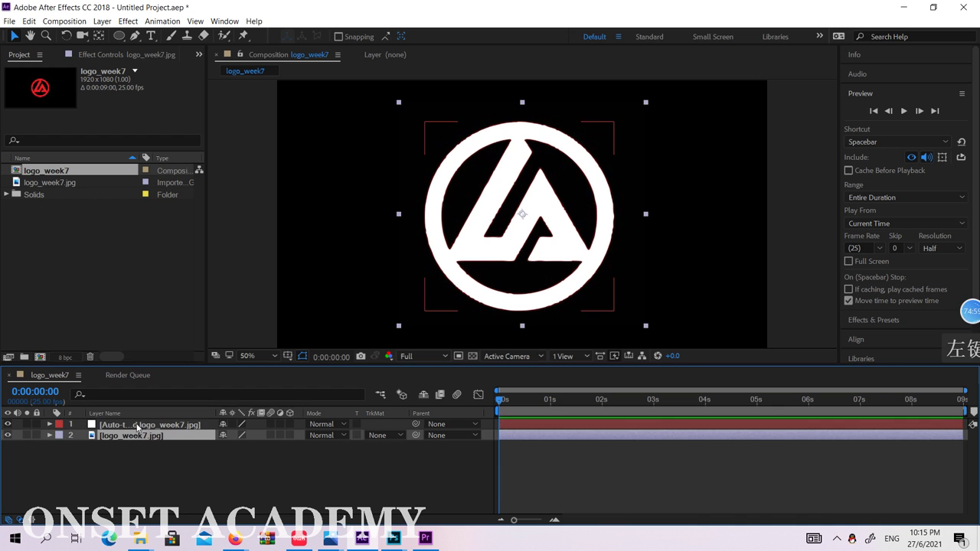
Expand the auto-traced layer's masks and highlight Mask 1, Mask 3 and Mask 4 in turn, ending on Mask 1
click(138, 426)
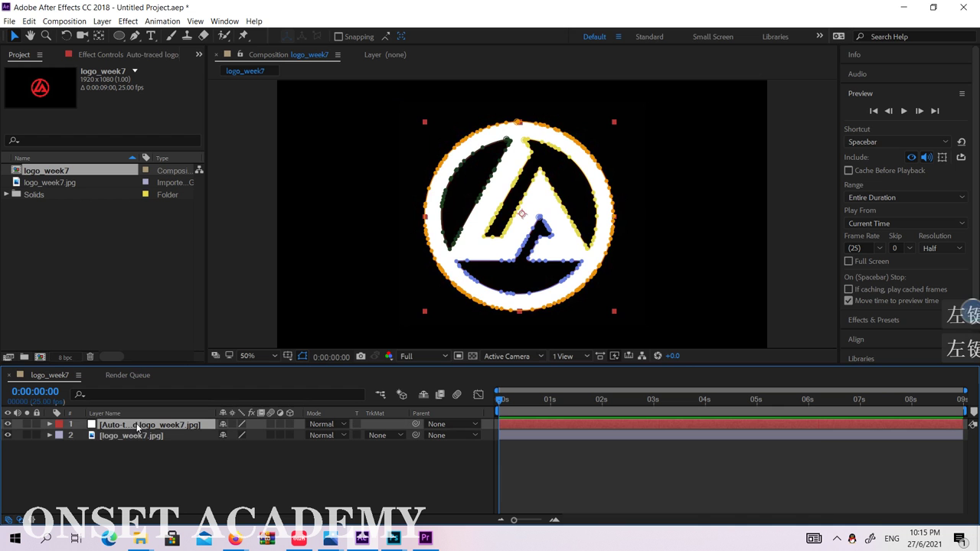
click(50, 424)
click(61, 436)
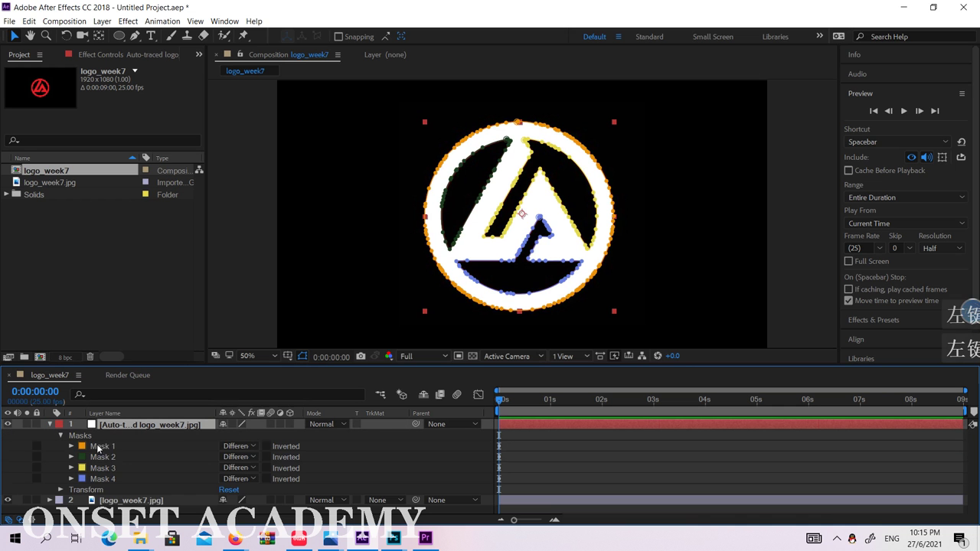
click(107, 449)
click(103, 468)
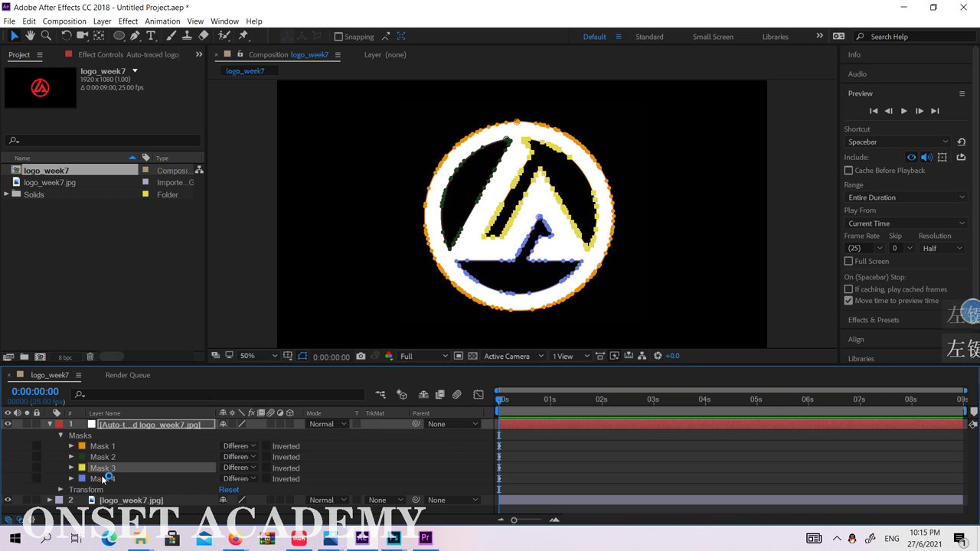
click(104, 480)
click(108, 449)
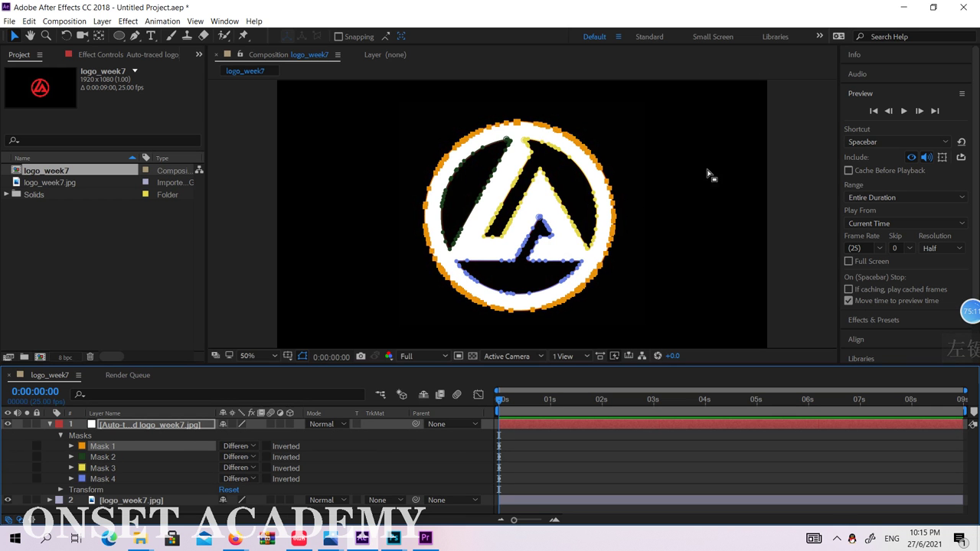
Try the Stroke effect on the auto-traced layer and undo it
click(147, 425)
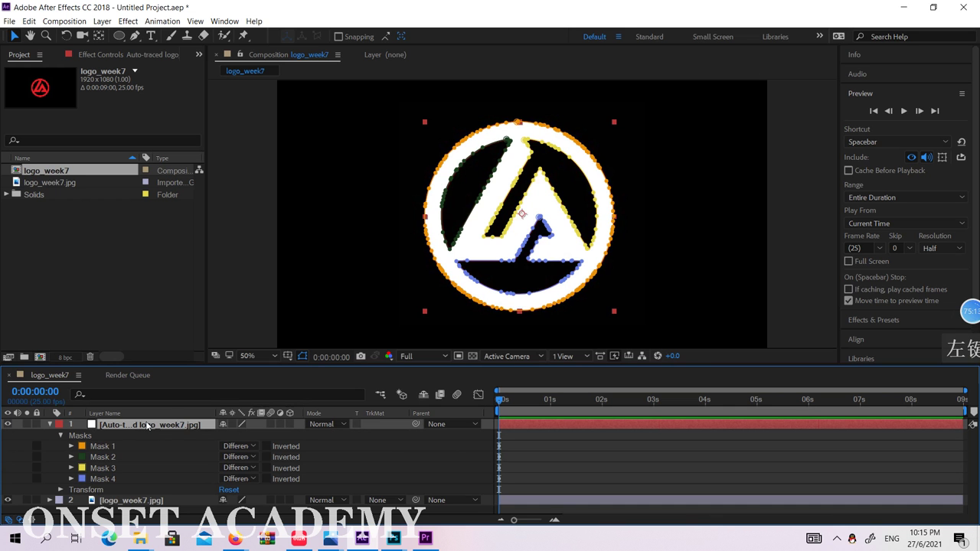
click(815, 179)
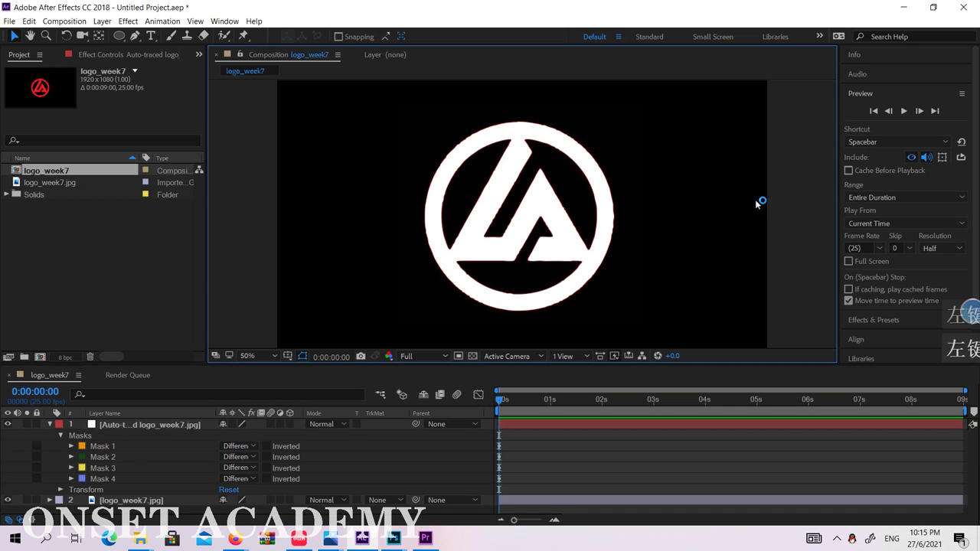
click(158, 429)
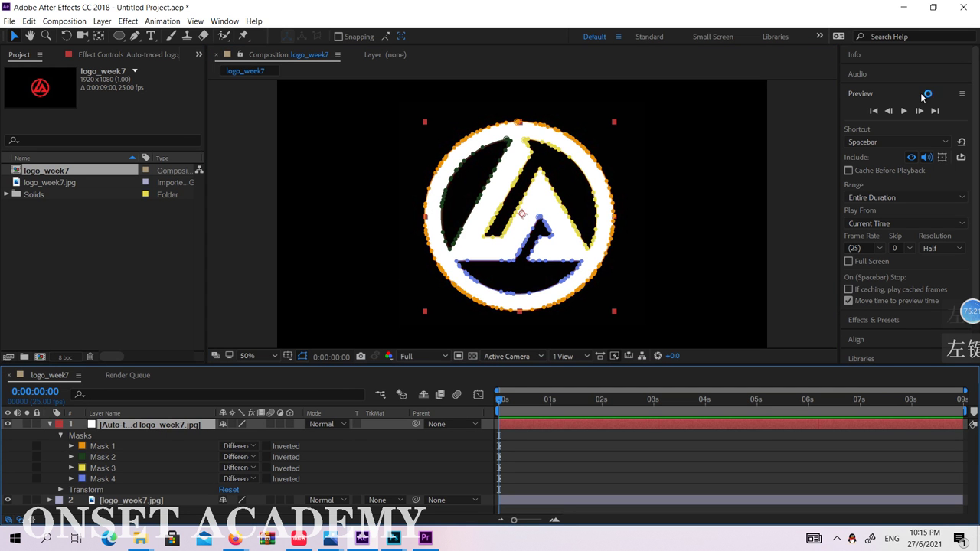
click(127, 20)
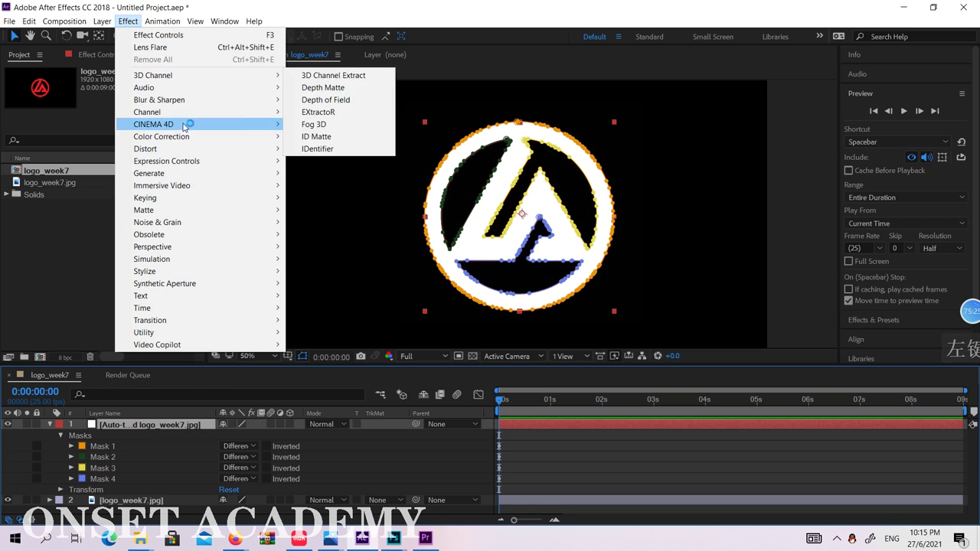
click(181, 175)
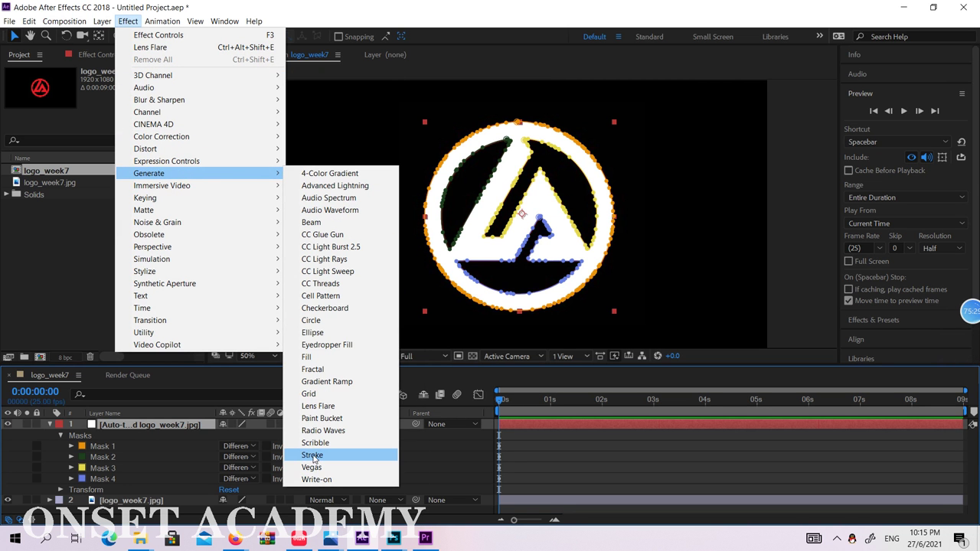
click(313, 456)
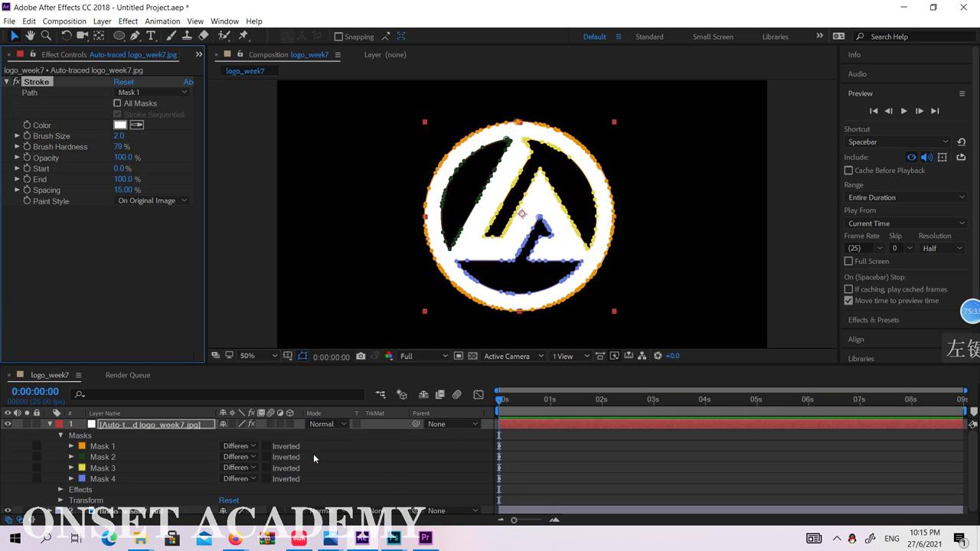
key(ctrl+z)
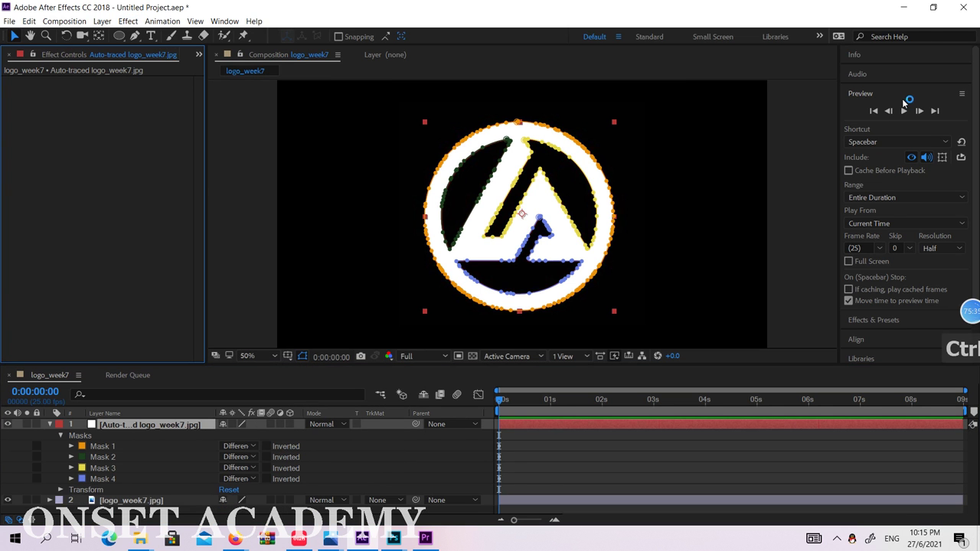
Show the effects and presets list in place of the preview settings
click(884, 93)
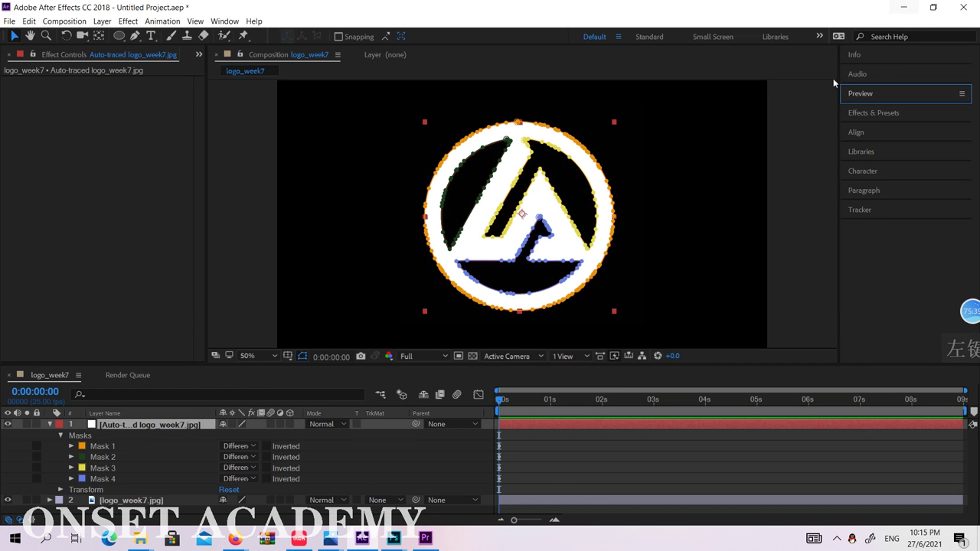
click(871, 115)
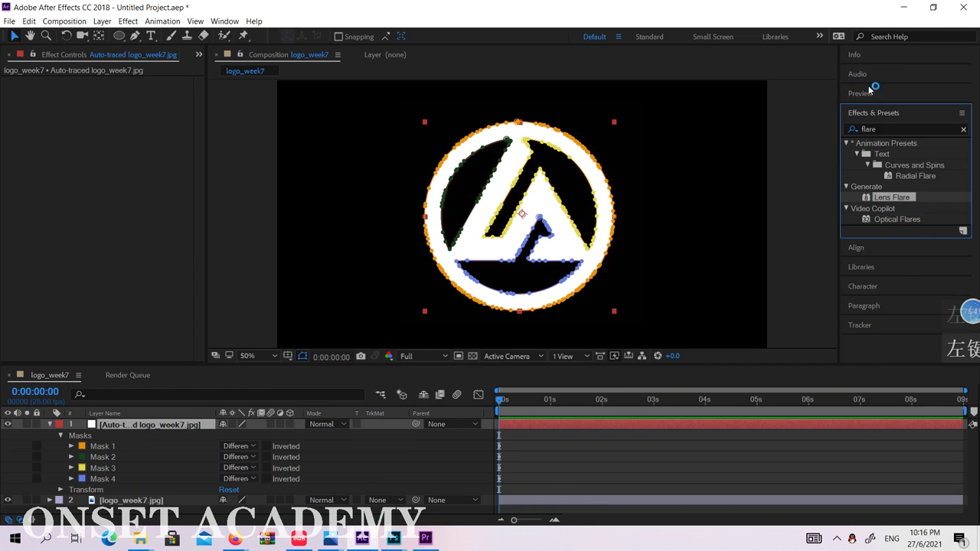
click(870, 90)
click(867, 62)
click(867, 60)
click(867, 53)
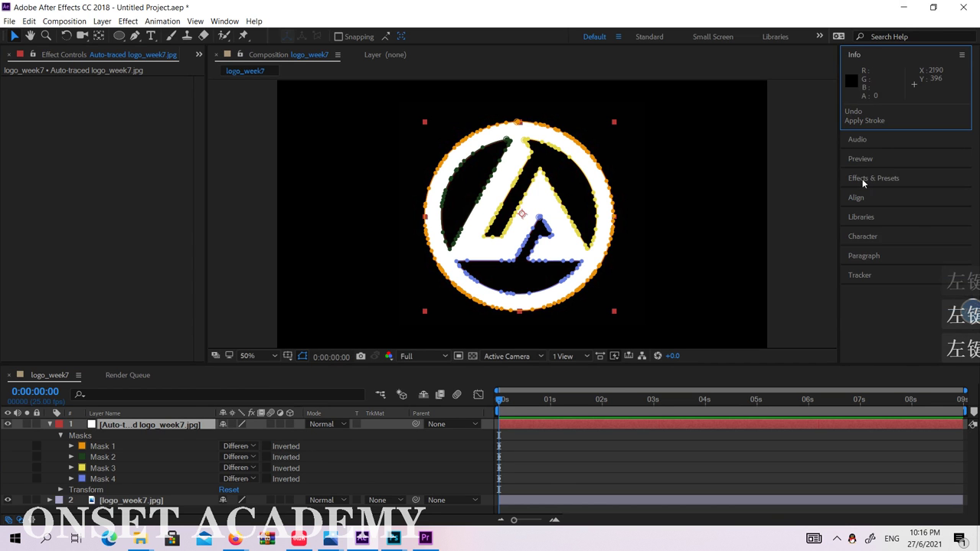
click(863, 180)
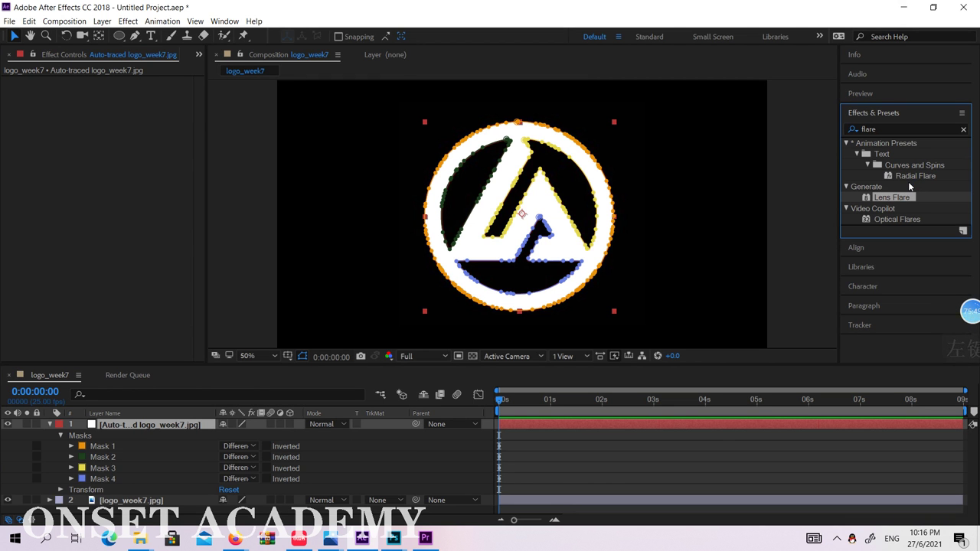
click(246, 198)
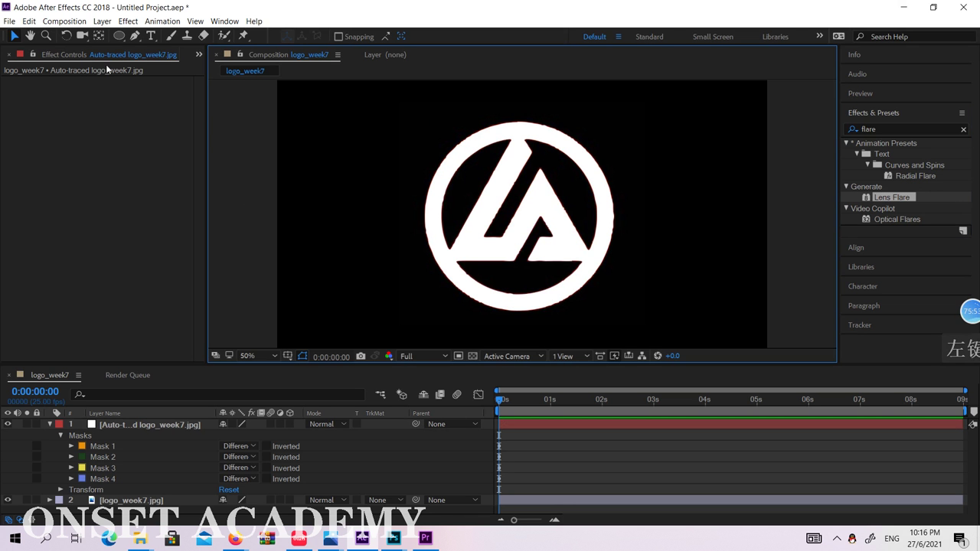
click(128, 22)
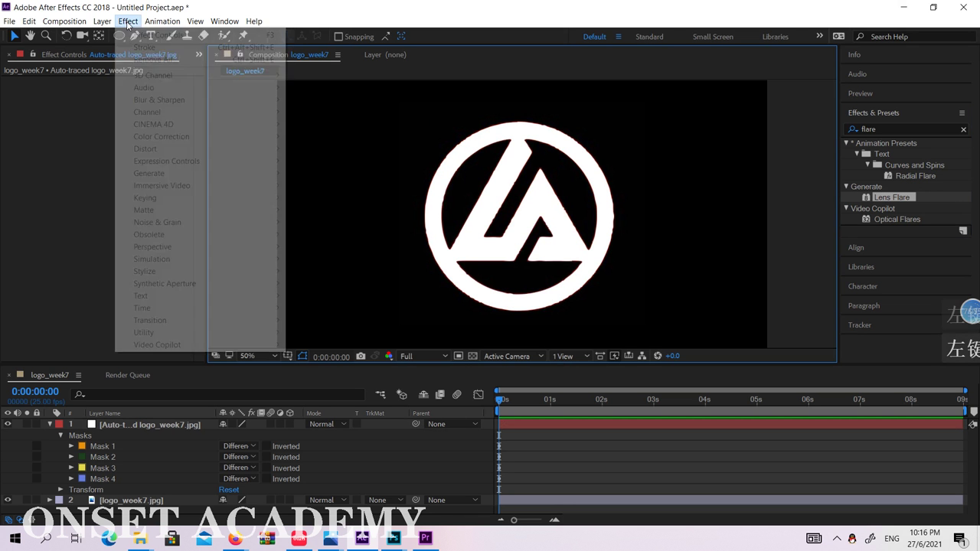
click(802, 140)
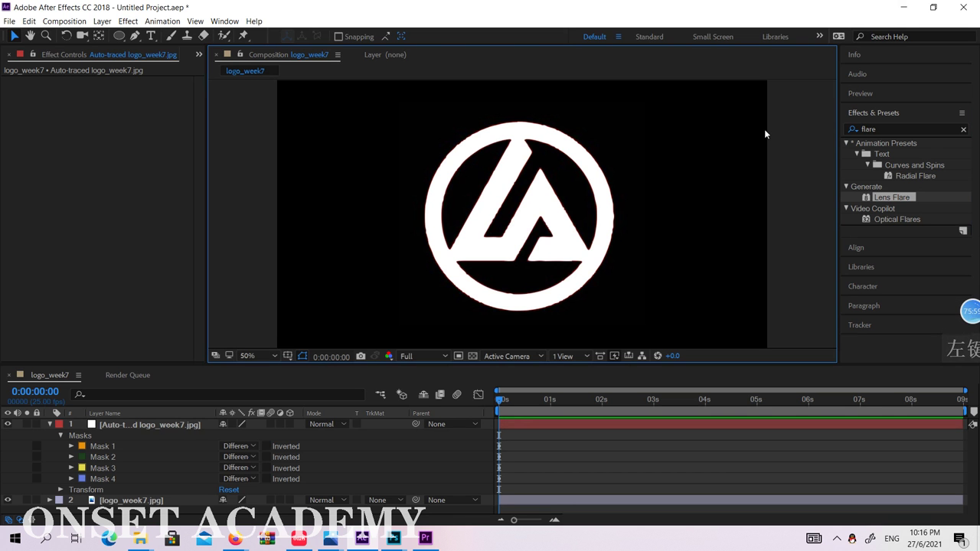
Undo the auto-trace and the logo layer's enlargement, and auto-trace the logo layer again at its smaller size onto a new layer
click(161, 425)
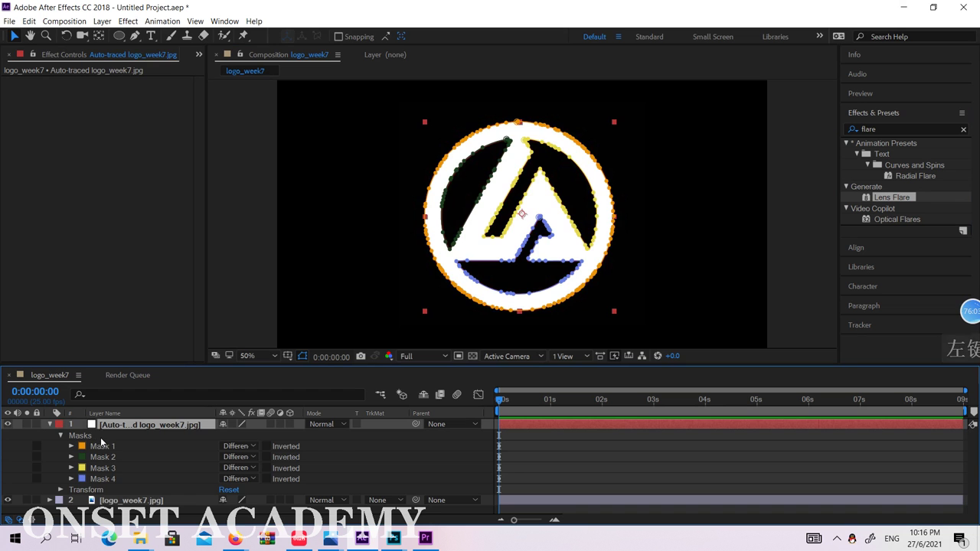
key(ctrl+z)
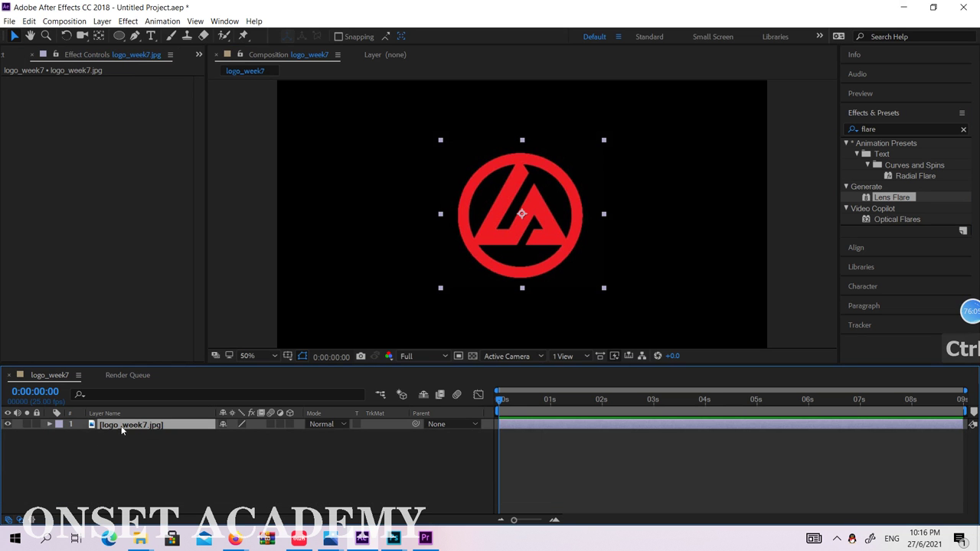
click(133, 428)
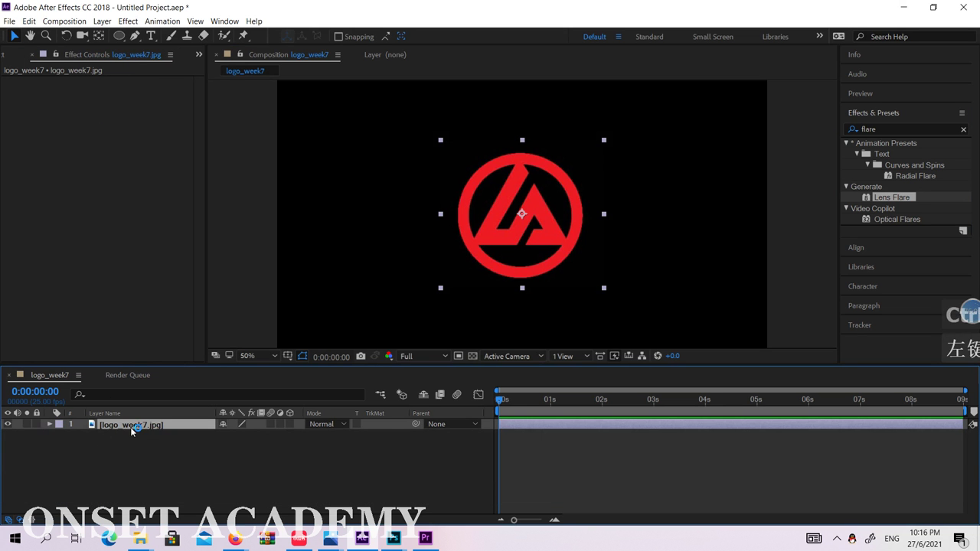
click(100, 22)
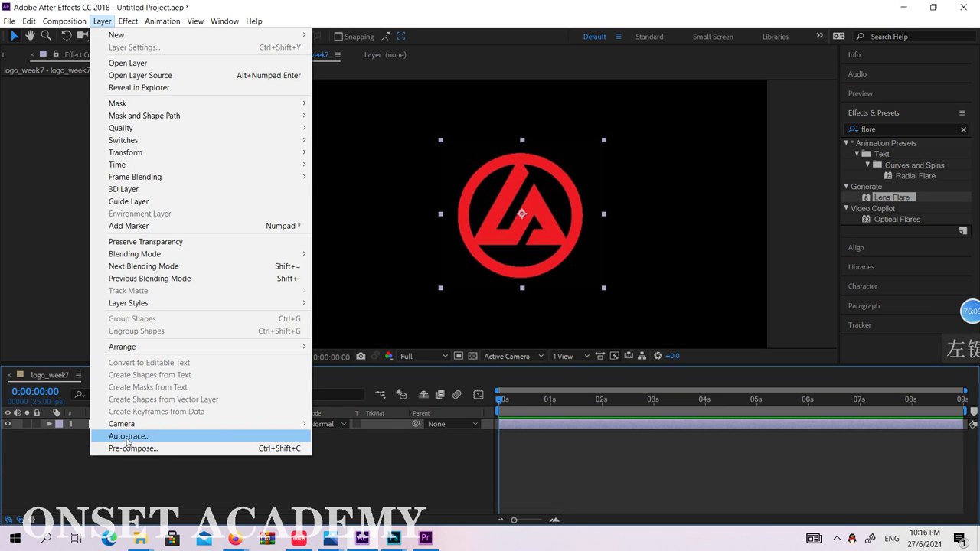
click(128, 437)
click(523, 368)
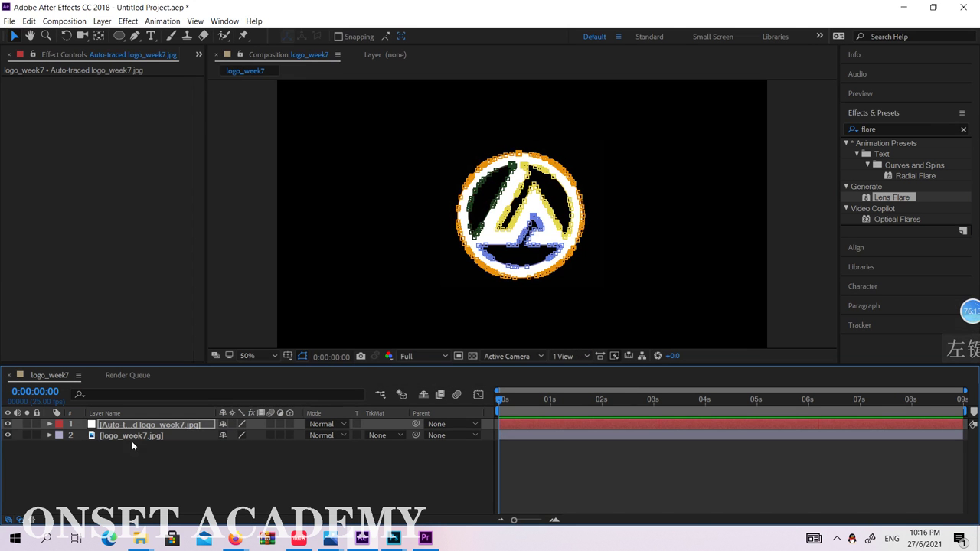
Hide the original logo_week7.jpg layer so only the auto-traced layer shows
click(132, 427)
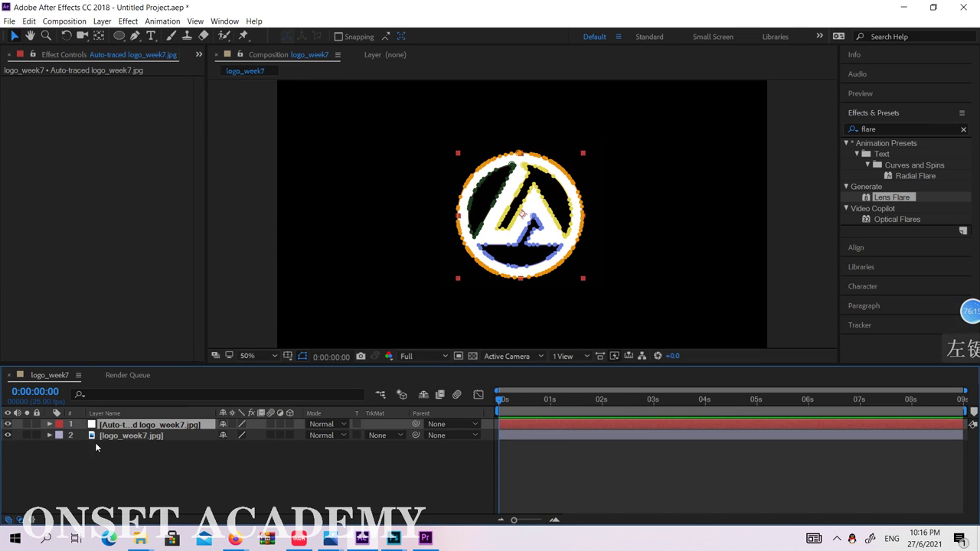
click(8, 435)
click(126, 466)
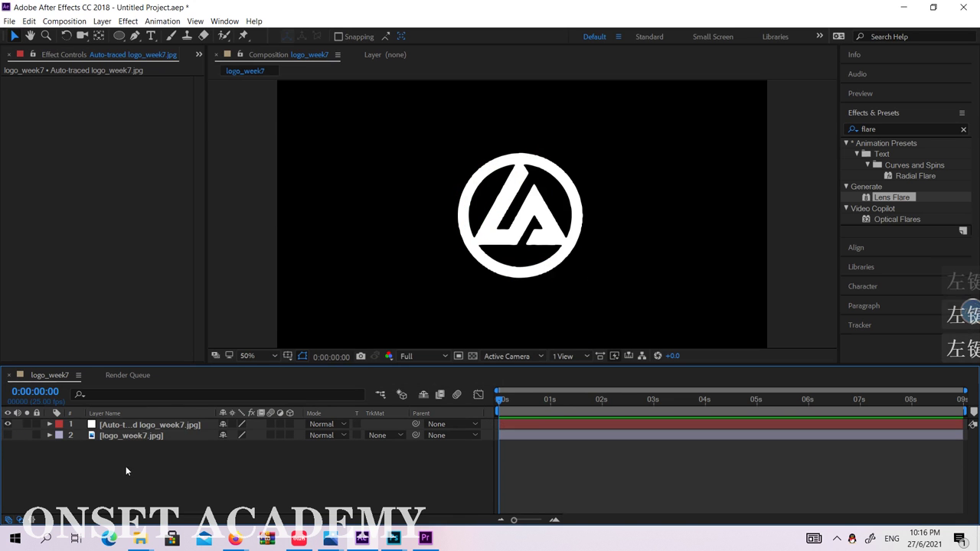
Expand the new auto-traced layer's masks and highlight Mask 1 through Mask 4 in turn, returning to Mask 1
click(126, 427)
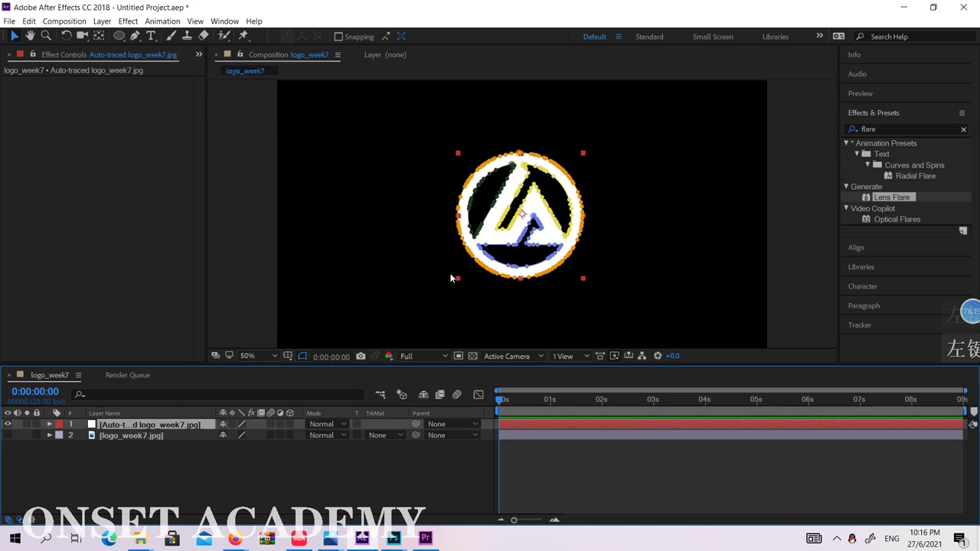
click(49, 424)
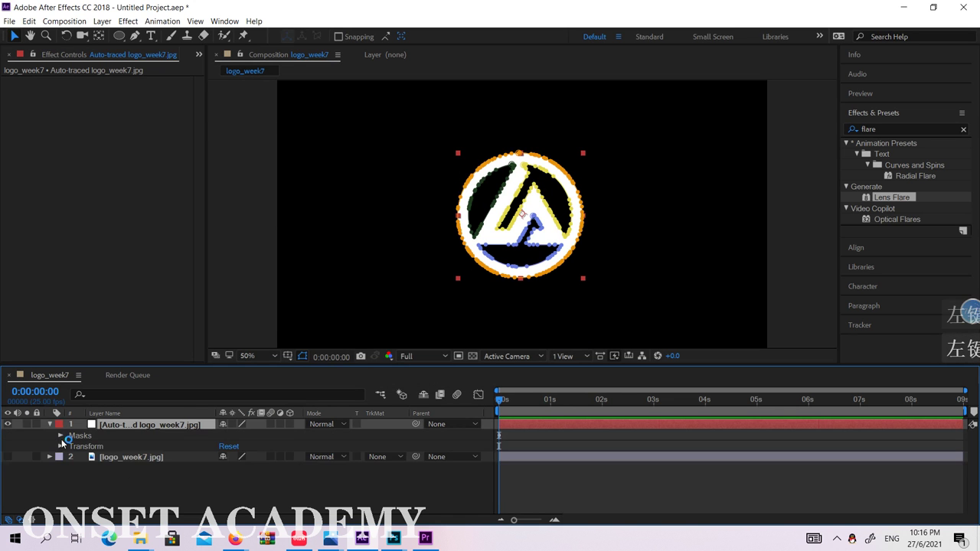
click(60, 435)
click(101, 447)
click(102, 457)
click(102, 468)
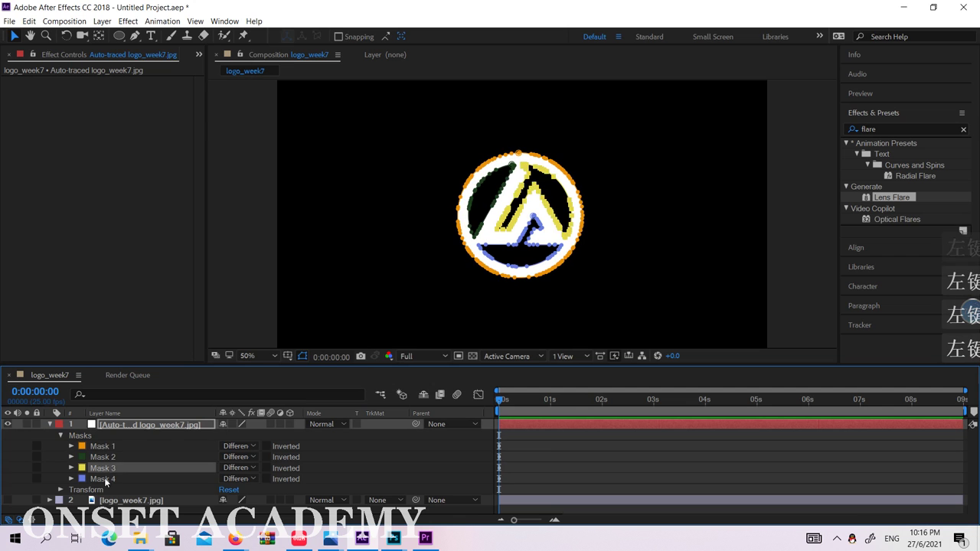
click(103, 479)
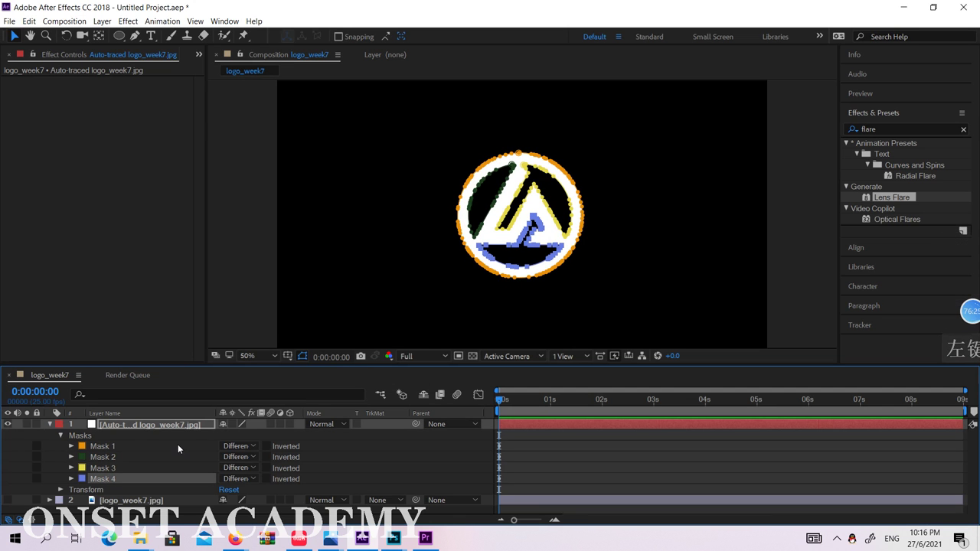
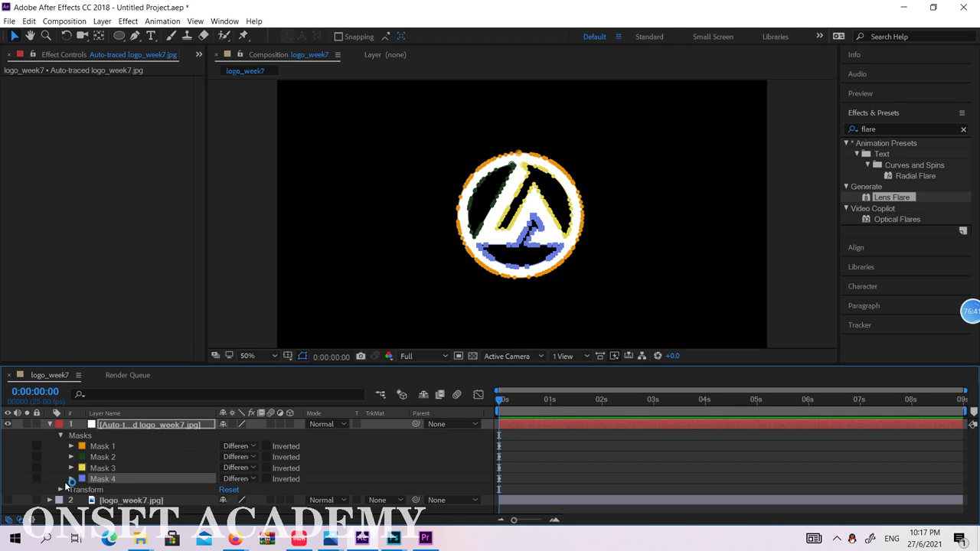
click(105, 447)
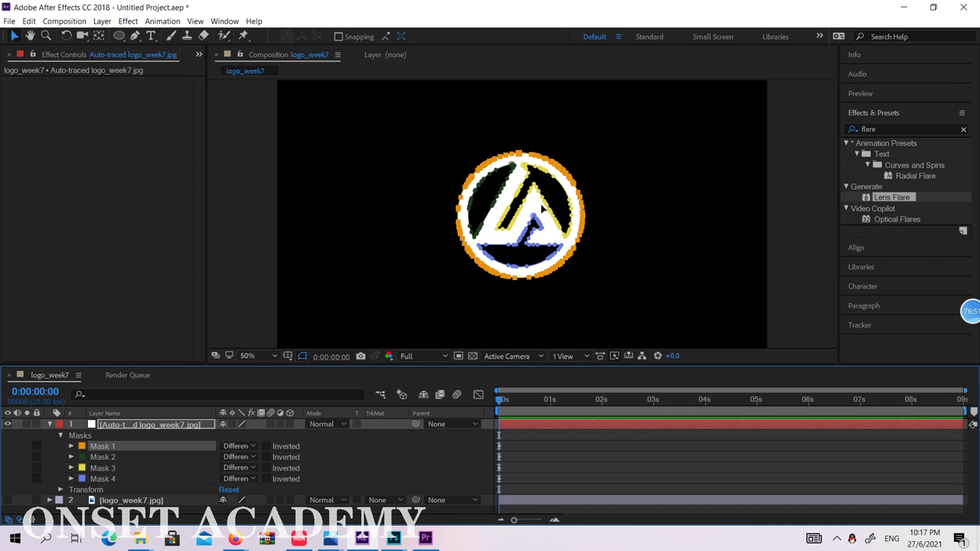
click(958, 440)
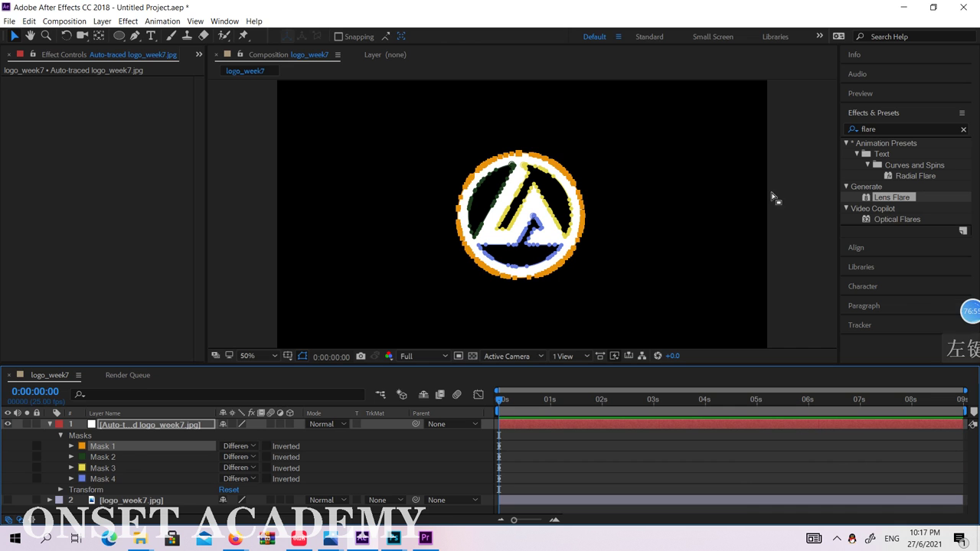
Collapse the auto-traced layer's properties and leave that layer selected
click(117, 427)
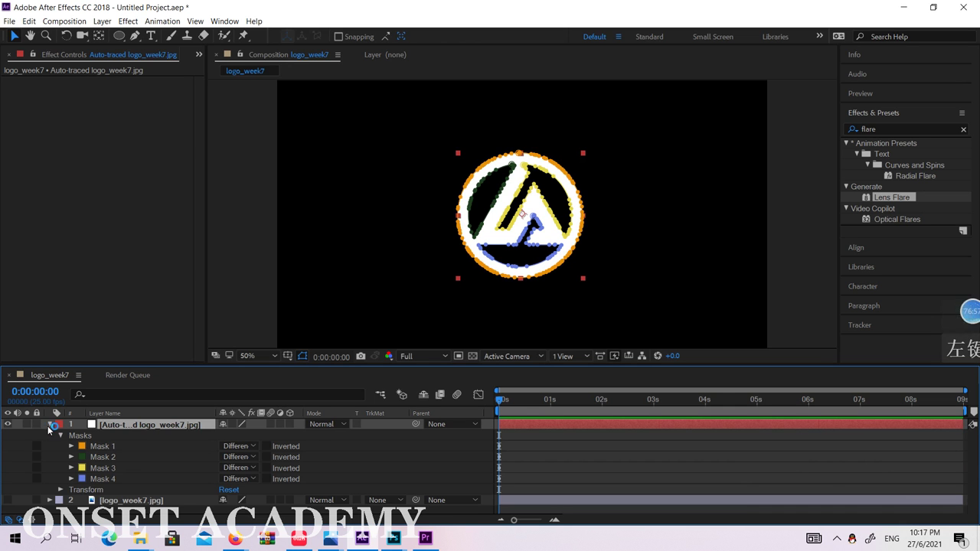
click(49, 425)
click(124, 435)
click(139, 424)
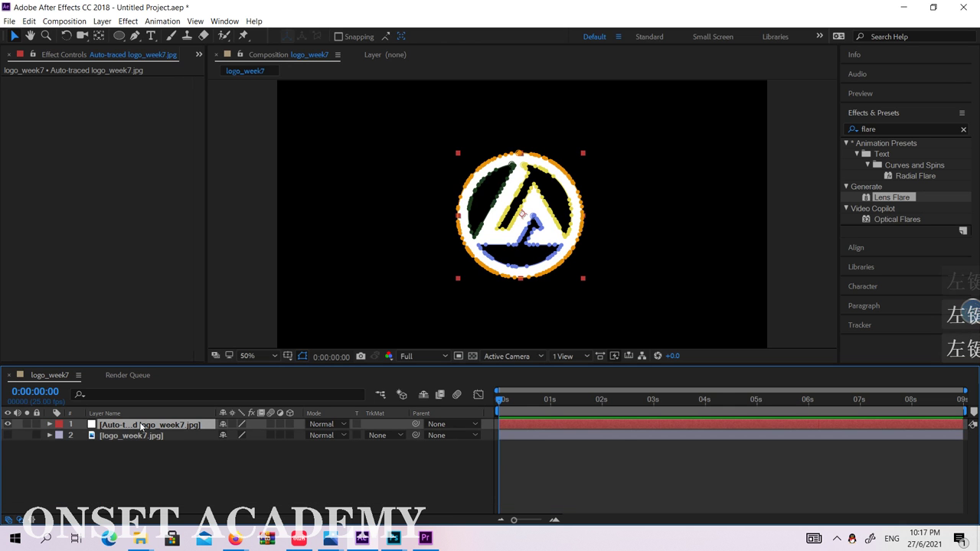
Switch to Premiere Pro to look over the Presets folder in its effects list, and return to After Effects
click(884, 113)
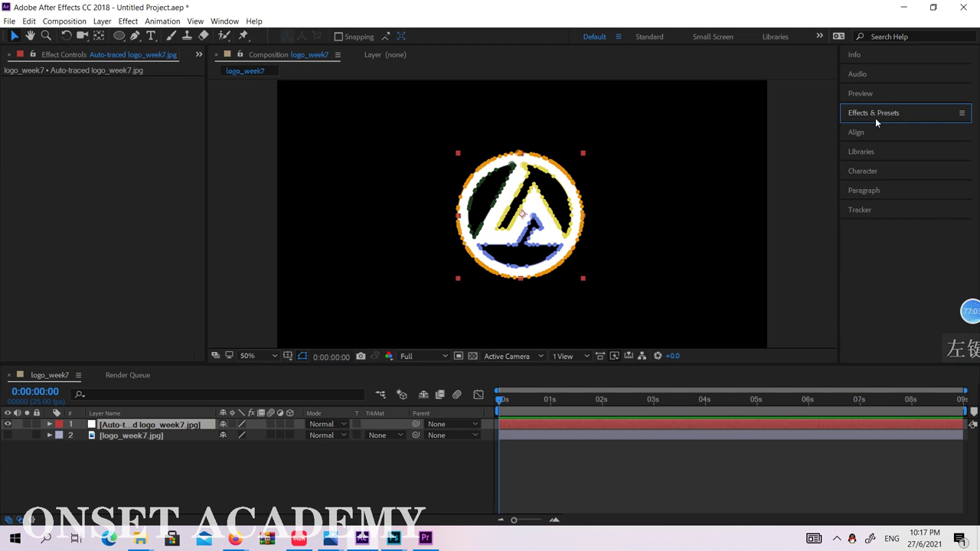
click(896, 114)
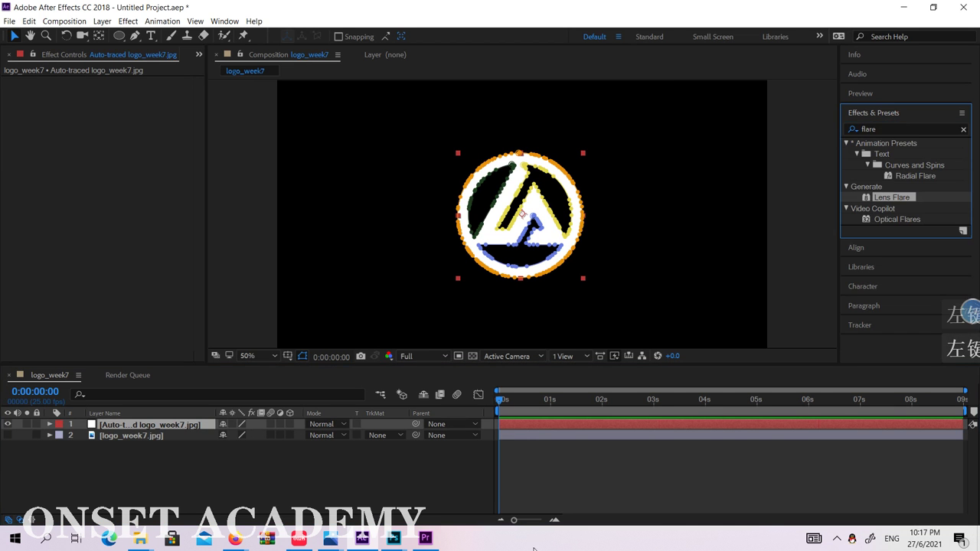
click(425, 538)
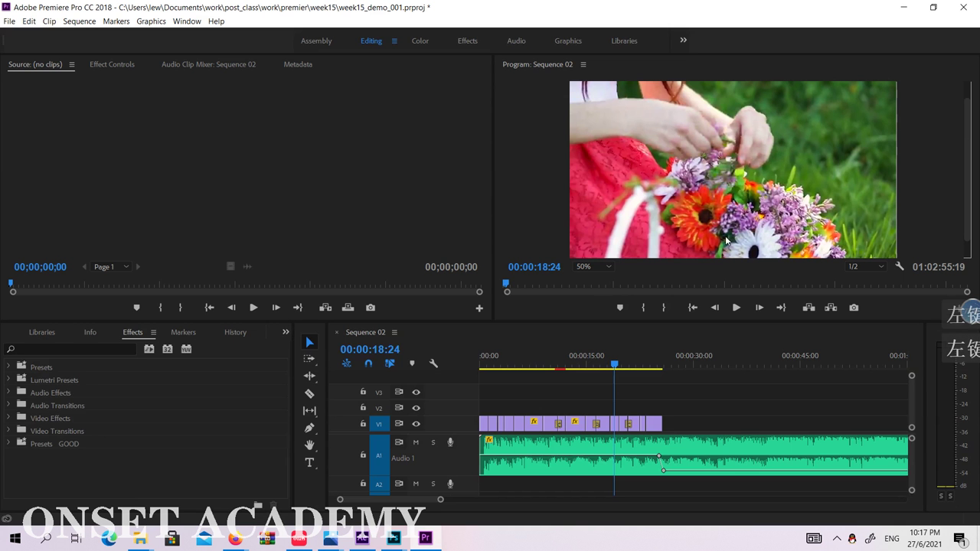
click(58, 372)
click(9, 367)
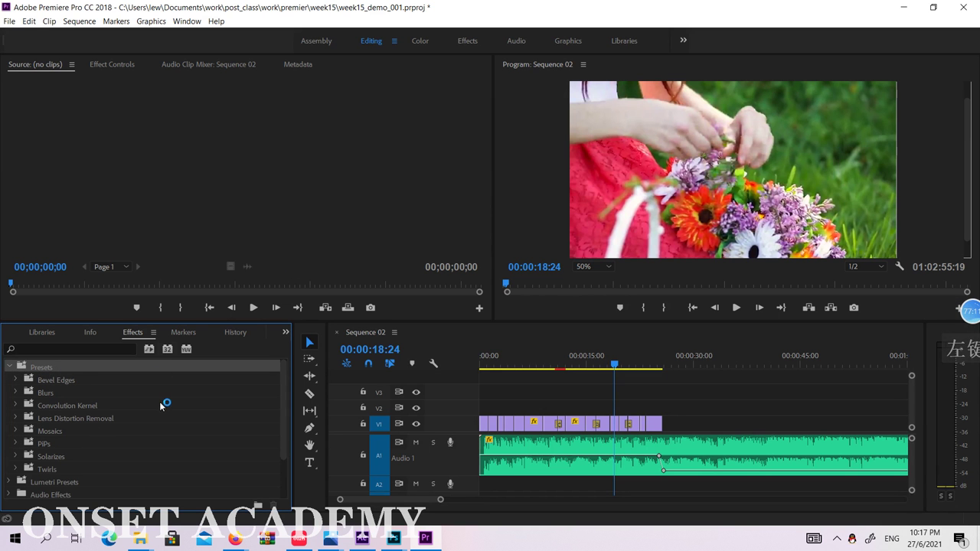
click(900, 10)
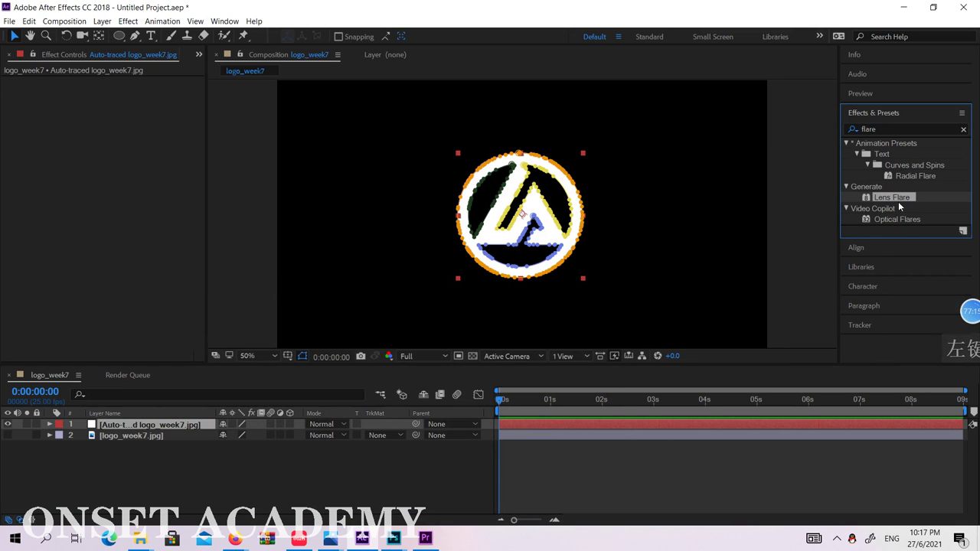
Find the Stroke effect in the effects list and apply it to the auto-traced layer
click(891, 130)
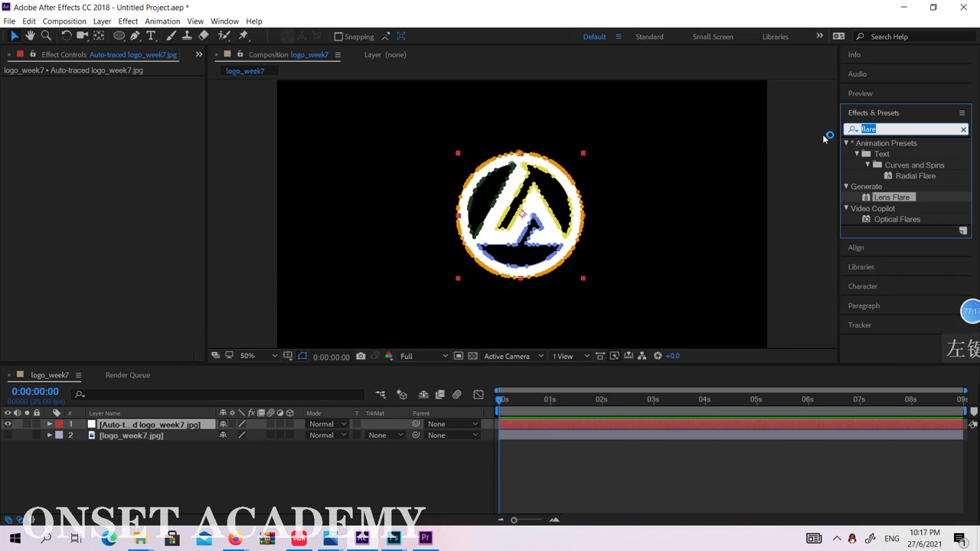
text(stroke)
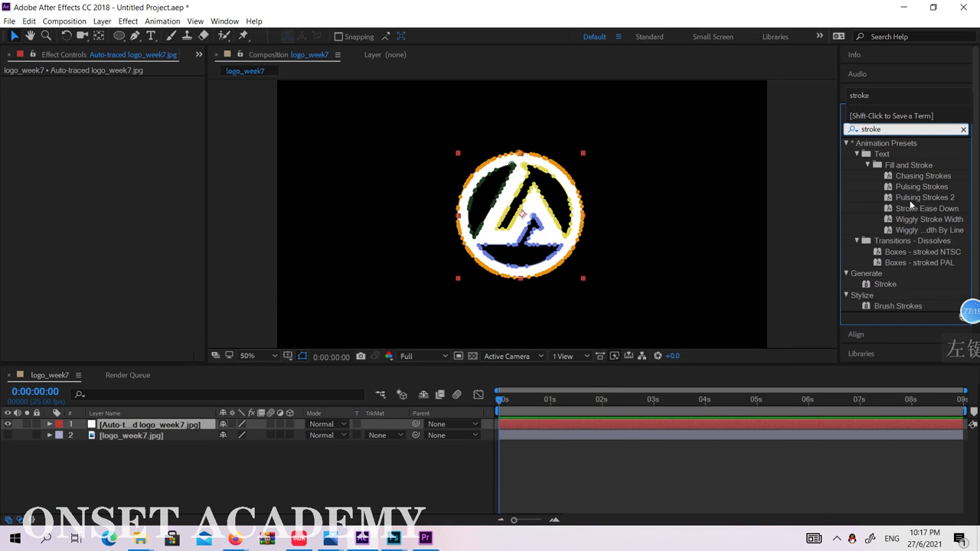
mouse_move(886, 284)
mouse_down()
mouse_move(184, 440)
mouse_move(169, 425)
mouse_up()
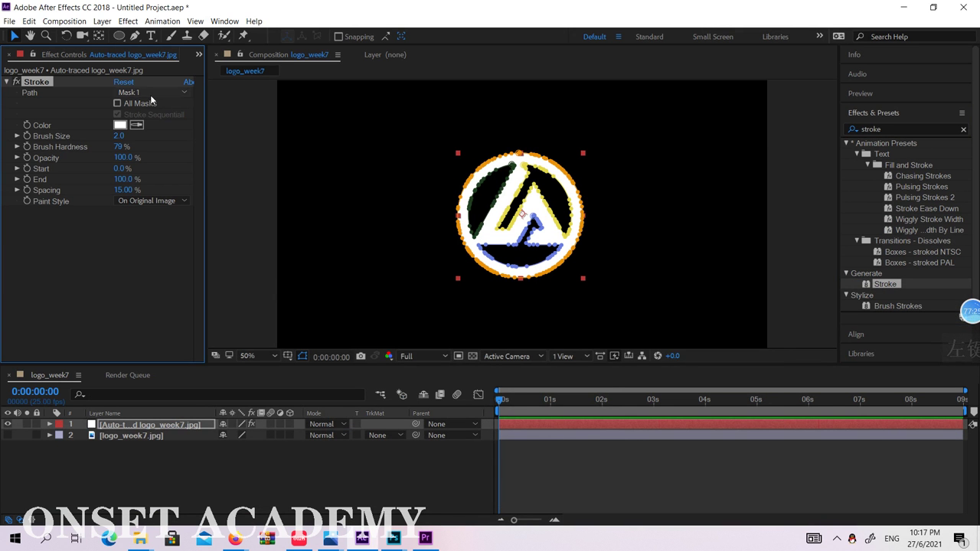
Expand the auto-traced layer, highlight Mask 1, set the Stroke's Paint Style to On Transparent, and clear the selection
click(49, 424)
click(100, 448)
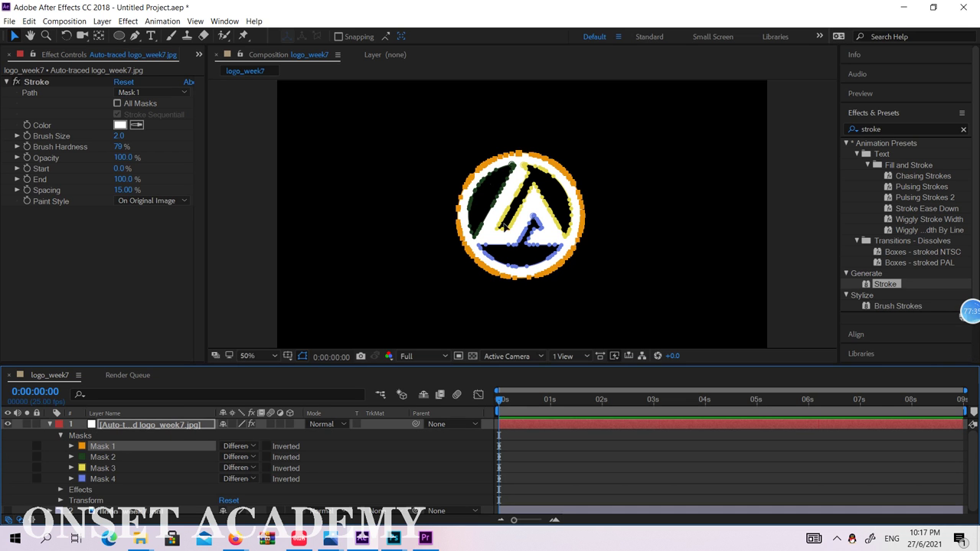
click(164, 201)
click(162, 226)
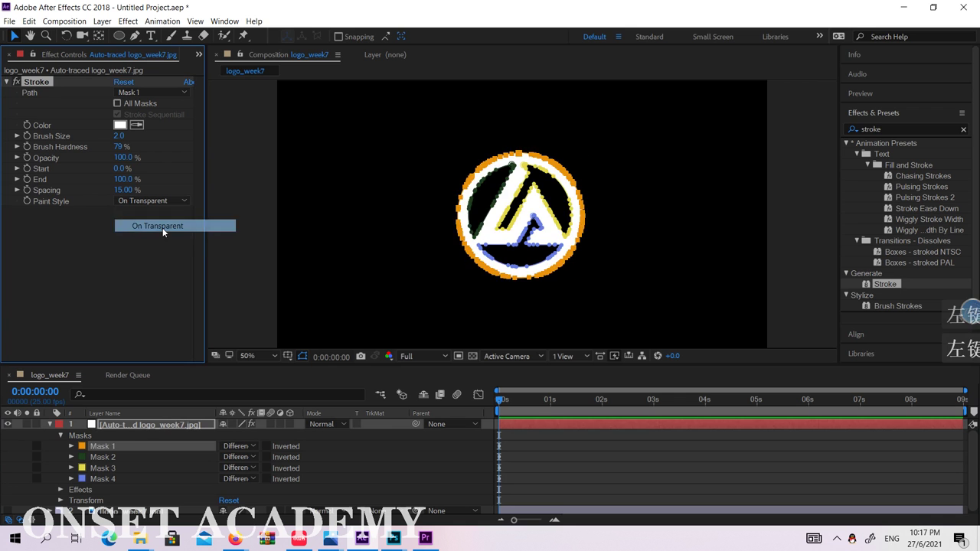
click(802, 192)
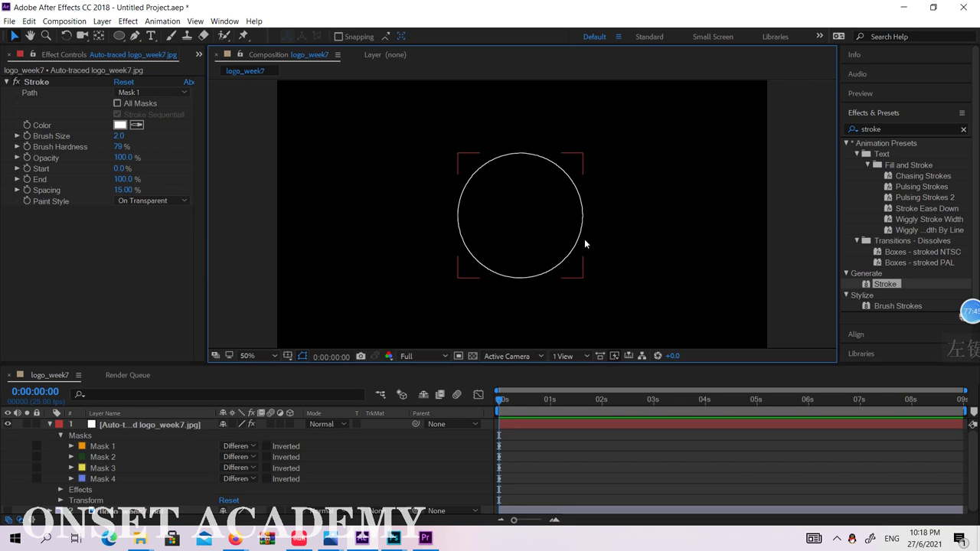
Expand the Stroke effect's properties in the timeline and move the current time to 0:00:02:00
click(61, 490)
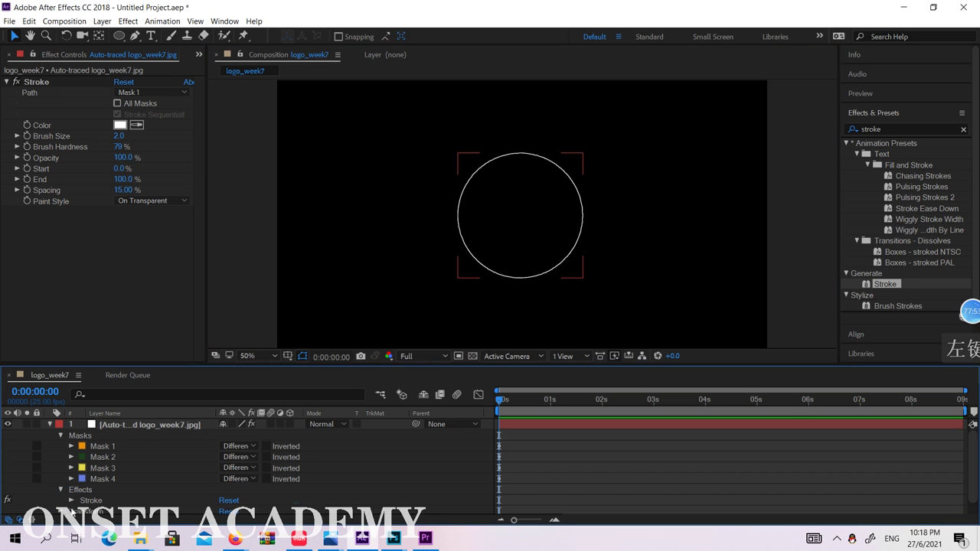
scroll(305, 463, down, 3)
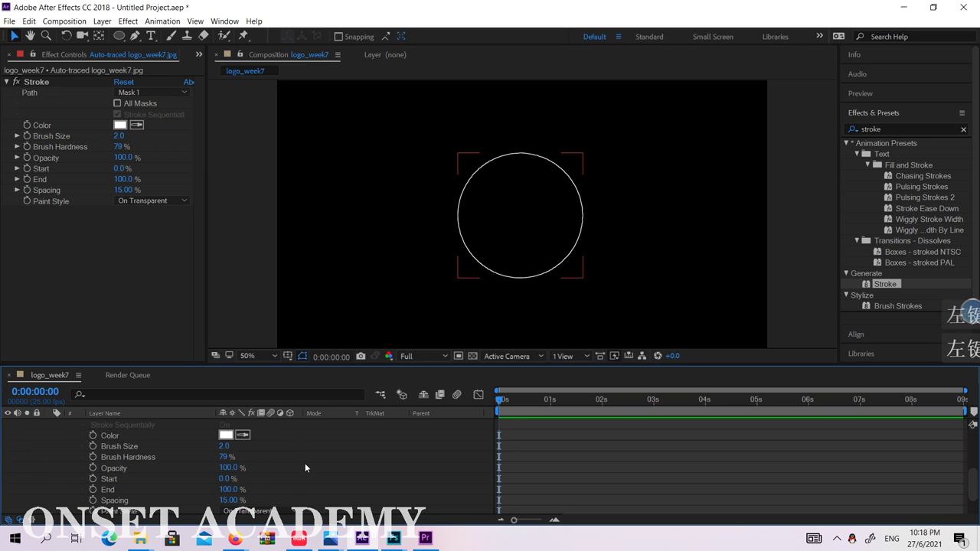
click(547, 425)
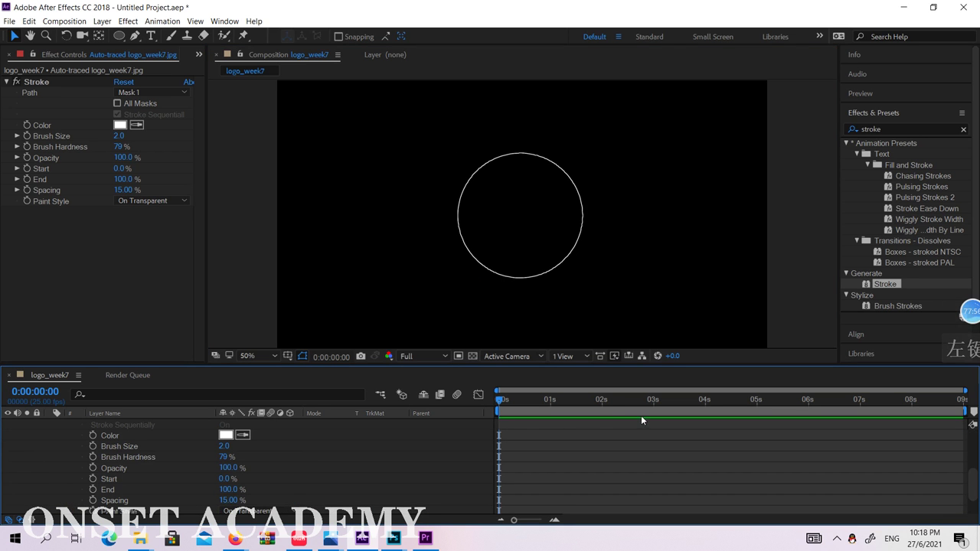
click(602, 401)
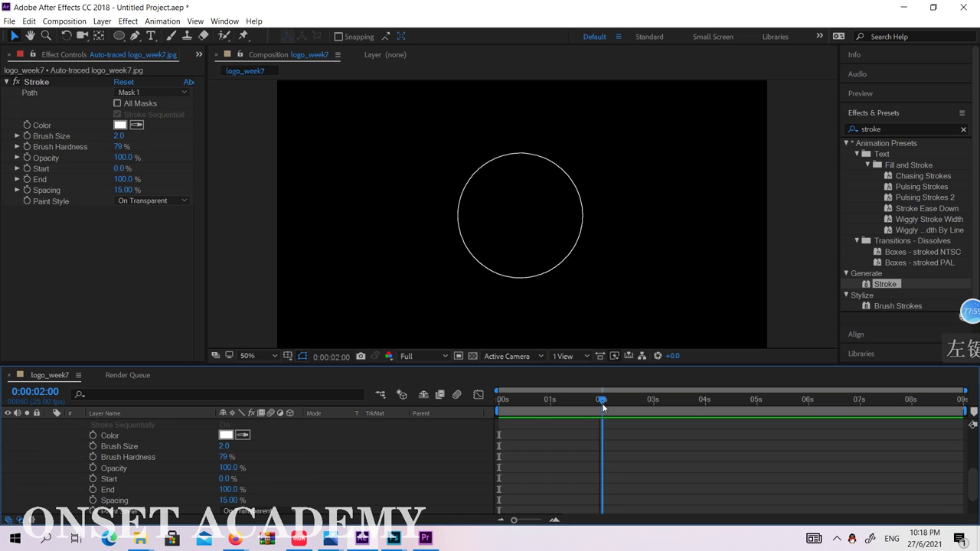
scroll(253, 506, up, 3)
scroll(96, 465, up, 1)
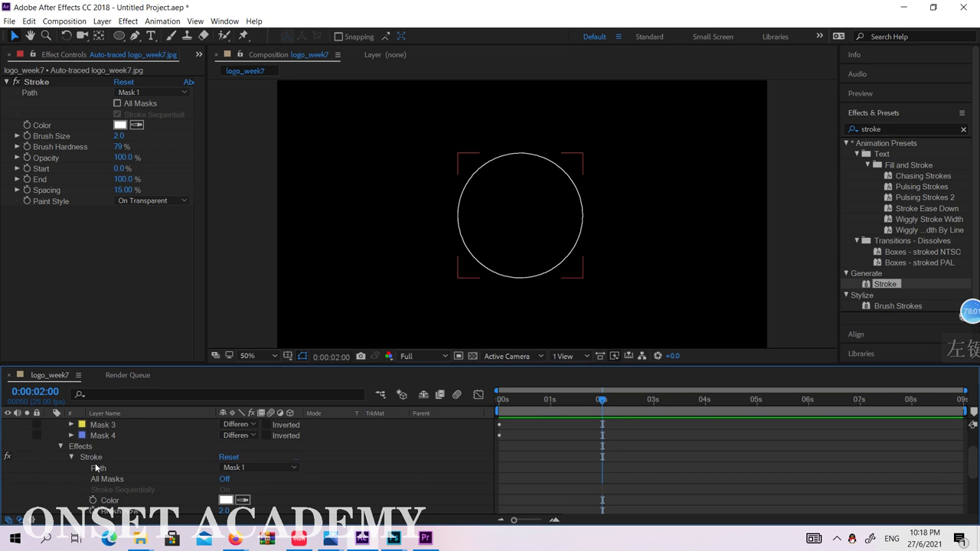
click(102, 459)
click(702, 198)
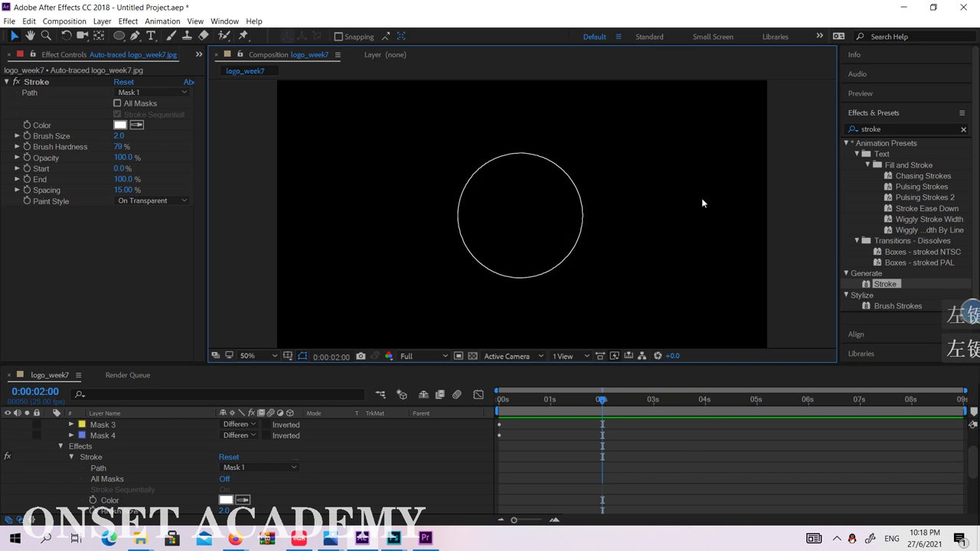
click(534, 167)
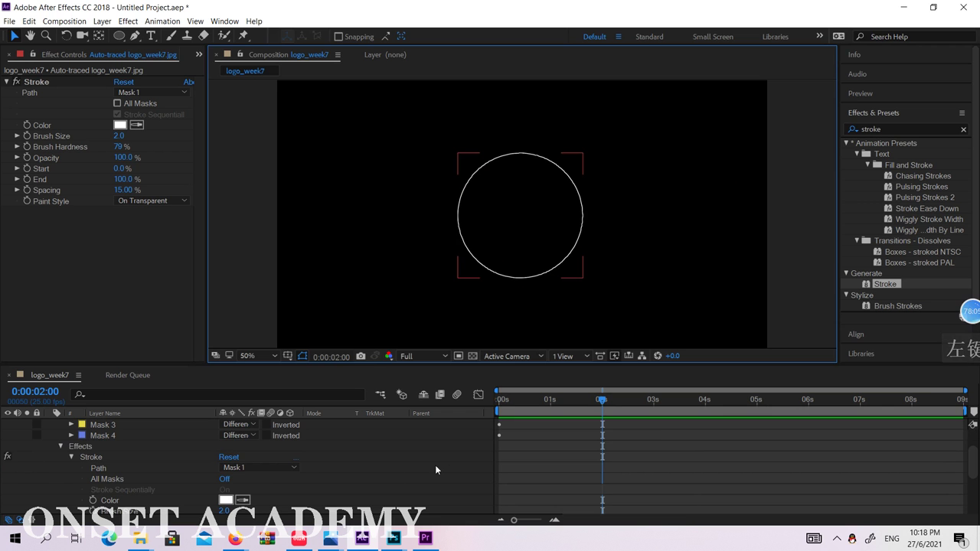
Switch to Firefox and search Google Images for "brush stroke" in a new tab
mouse_move(235, 538)
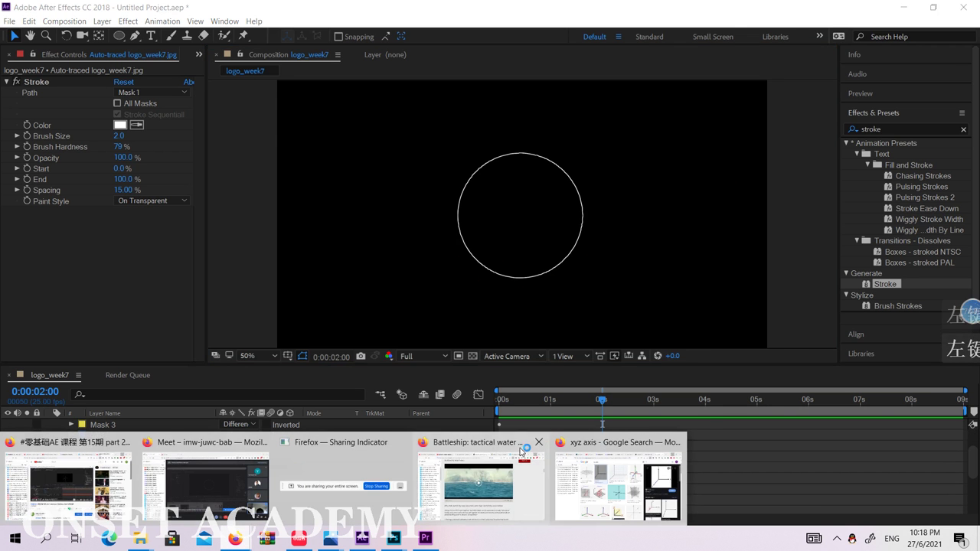
click(621, 448)
click(850, 17)
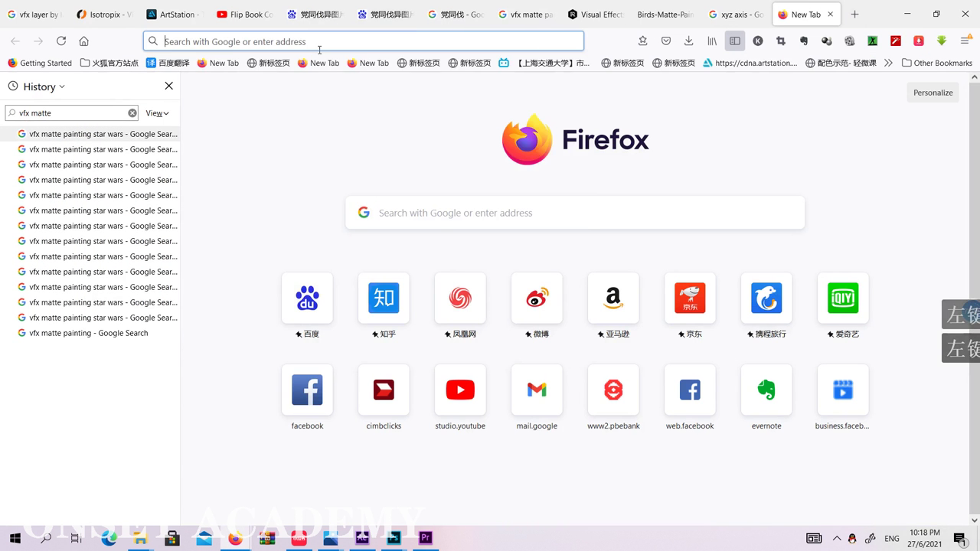
click(328, 42)
text(brushj)
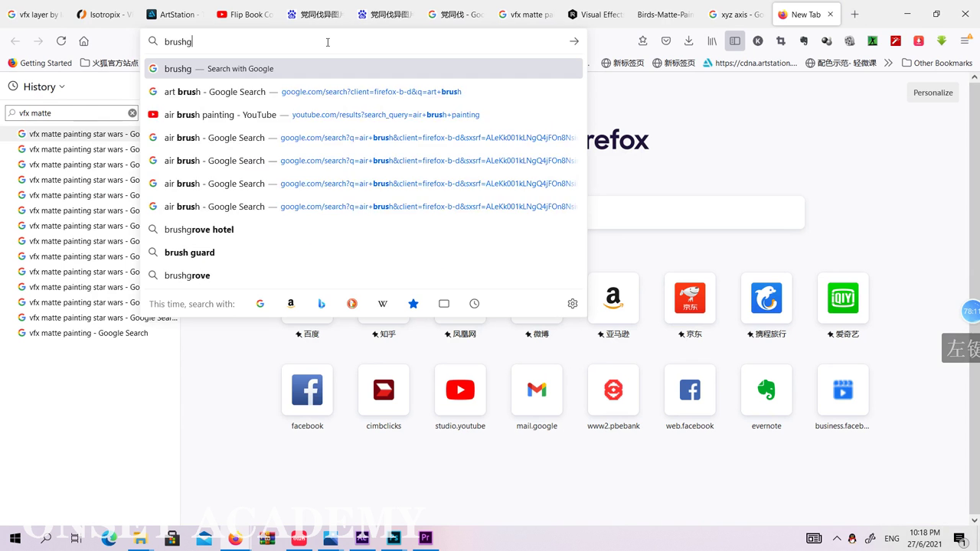
key(BackSpace)
text(stroke)
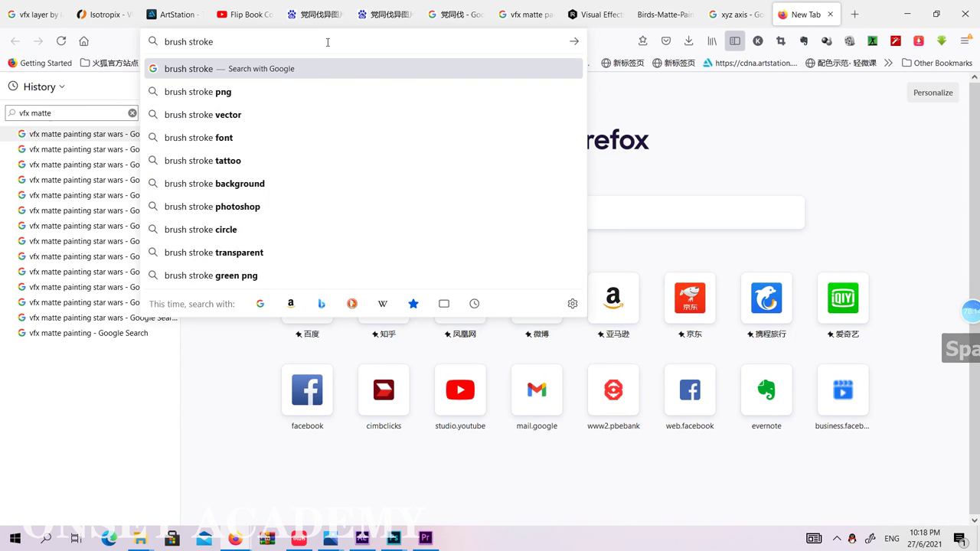
key(Return)
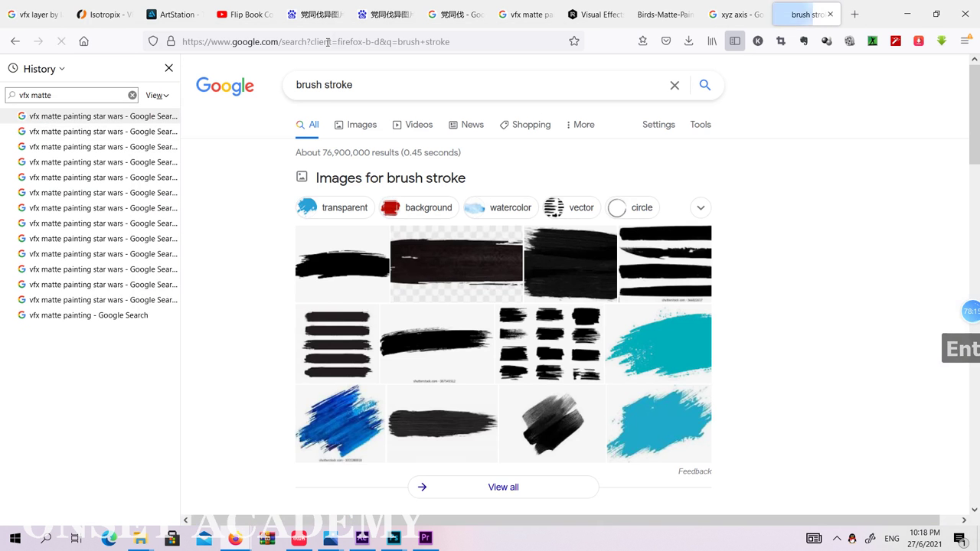
click(366, 127)
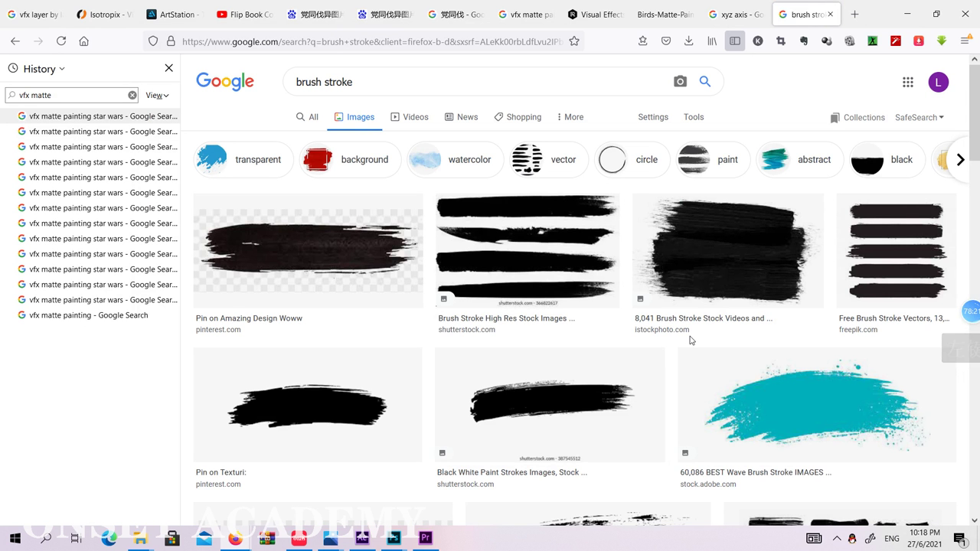
Browse through the brush stroke image results in Firefox and return to After Effects
click(905, 13)
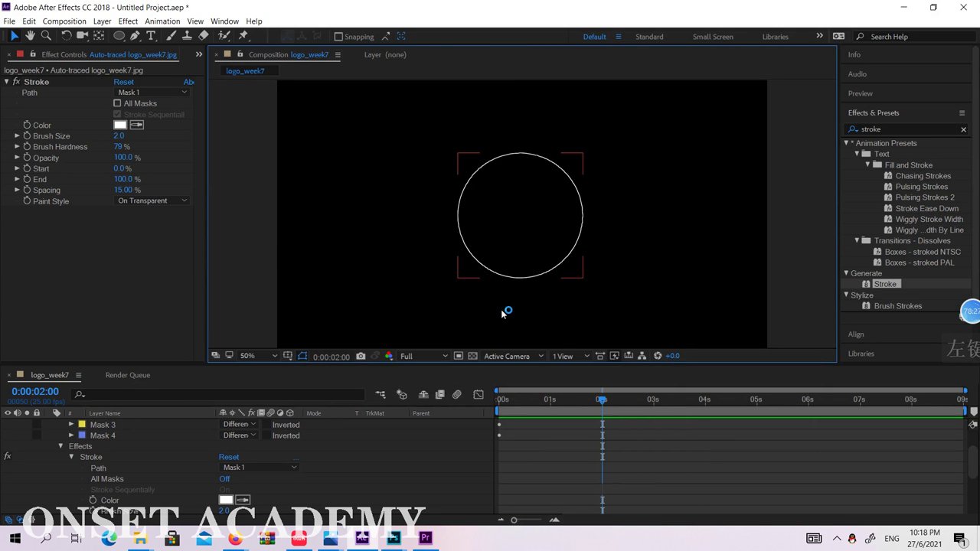
click(235, 538)
click(606, 440)
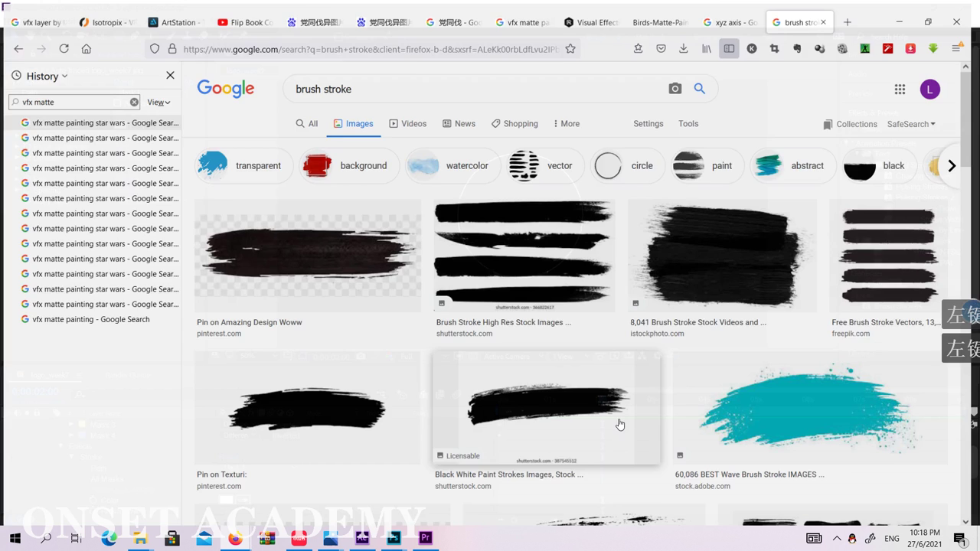
scroll(695, 455, down, 5)
scroll(714, 309, down, 5)
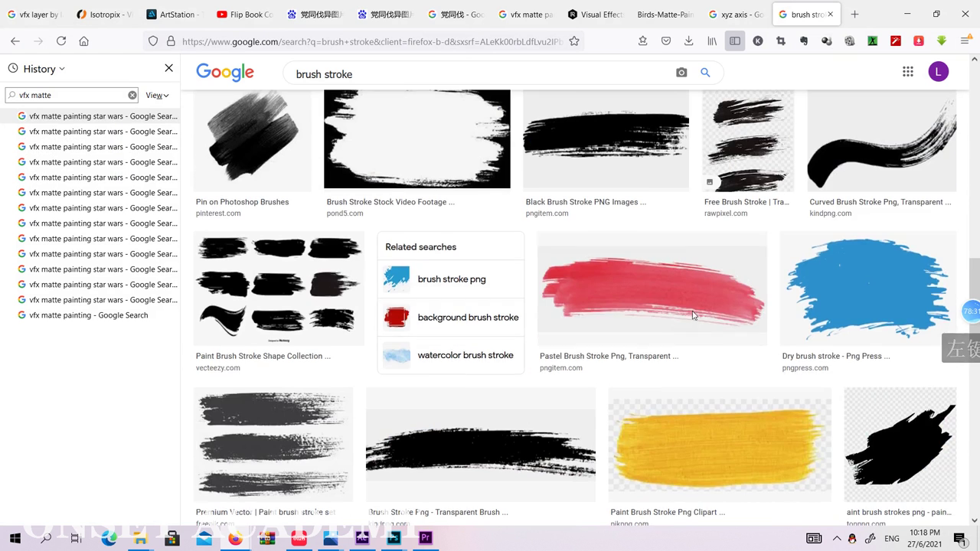
scroll(733, 339, up, 1)
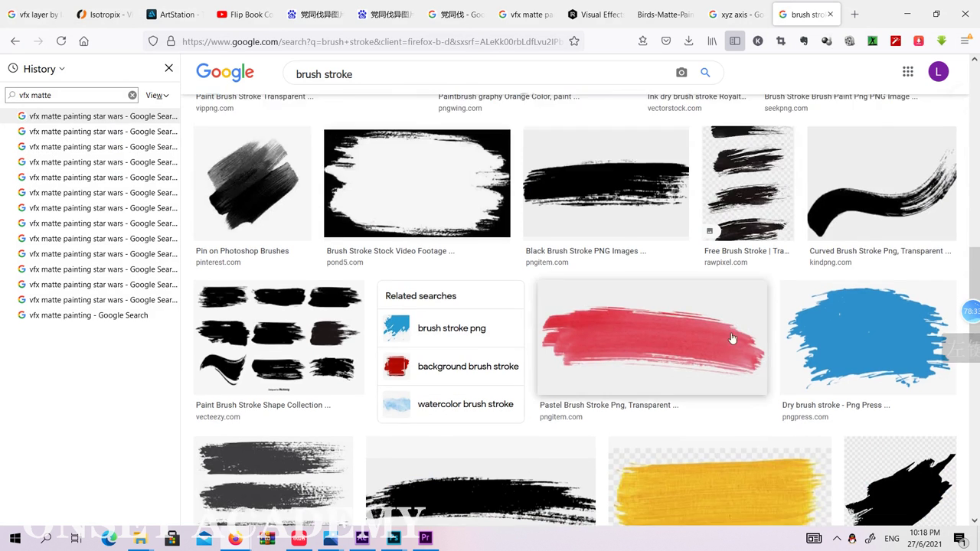
scroll(733, 340, down, 5)
click(907, 14)
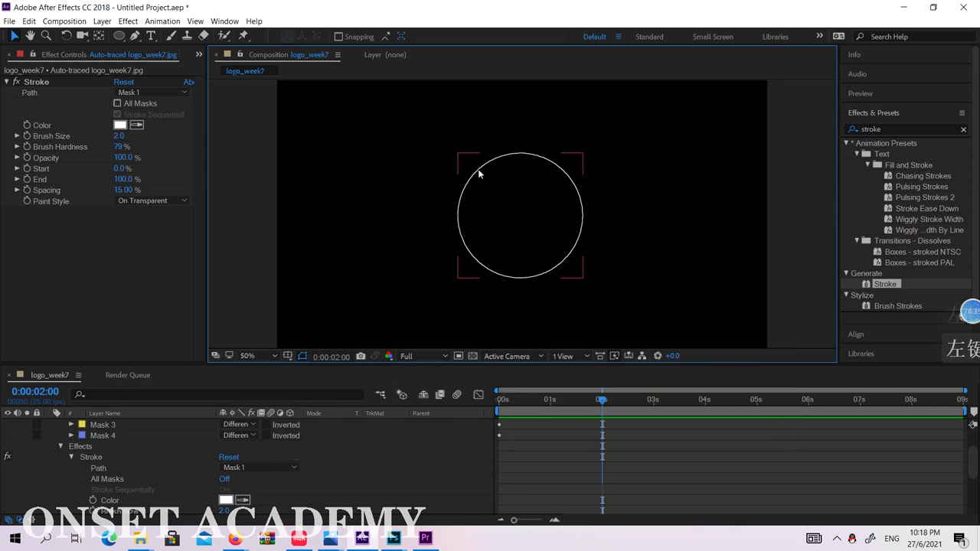
Collapse the auto-traced layer's properties and show the original logo_week7.jpg layer to compare it with the stroke outline
scroll(91, 438, up, 2)
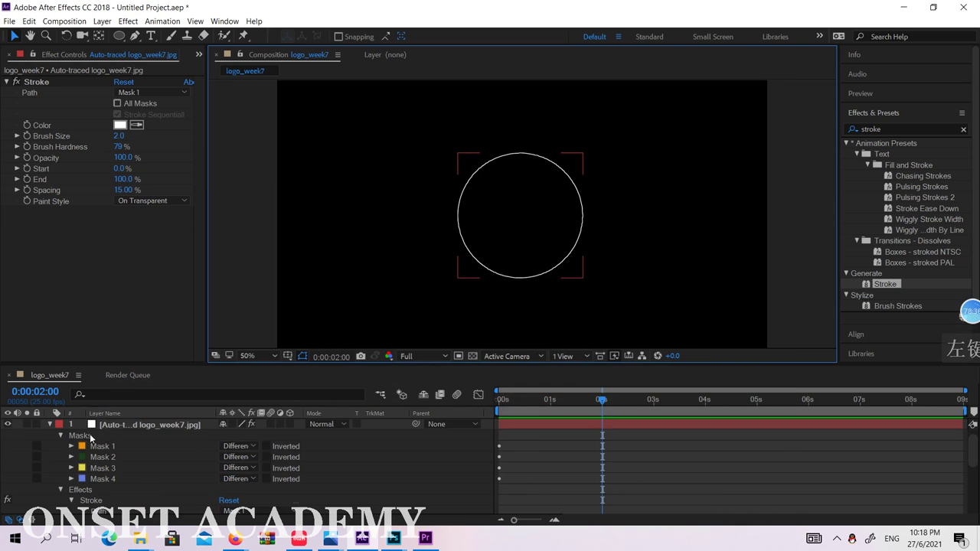
click(49, 425)
click(8, 435)
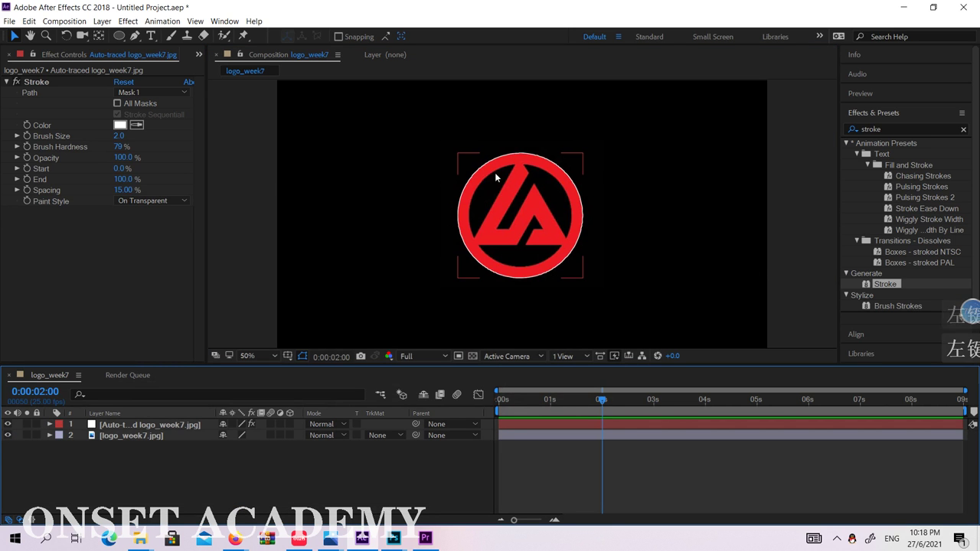
click(449, 216)
click(472, 300)
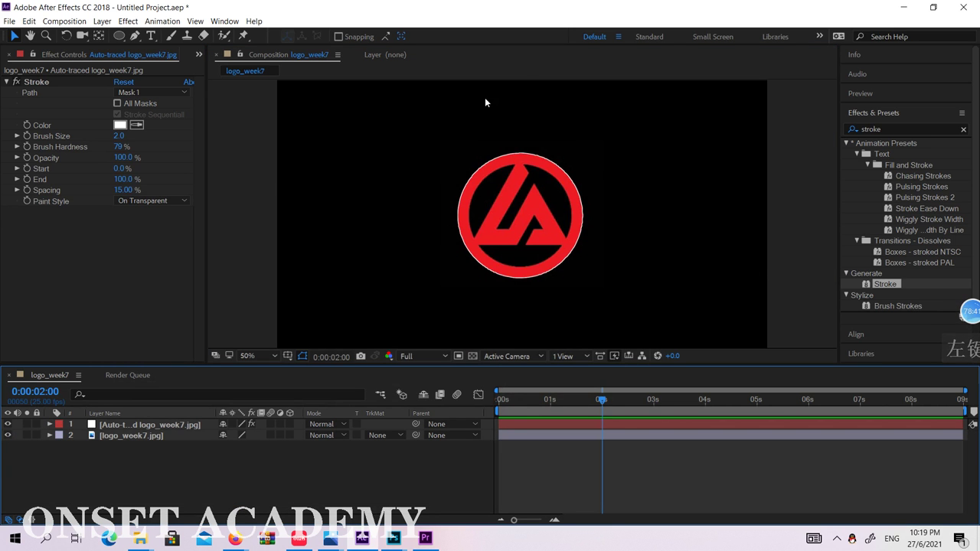
click(539, 182)
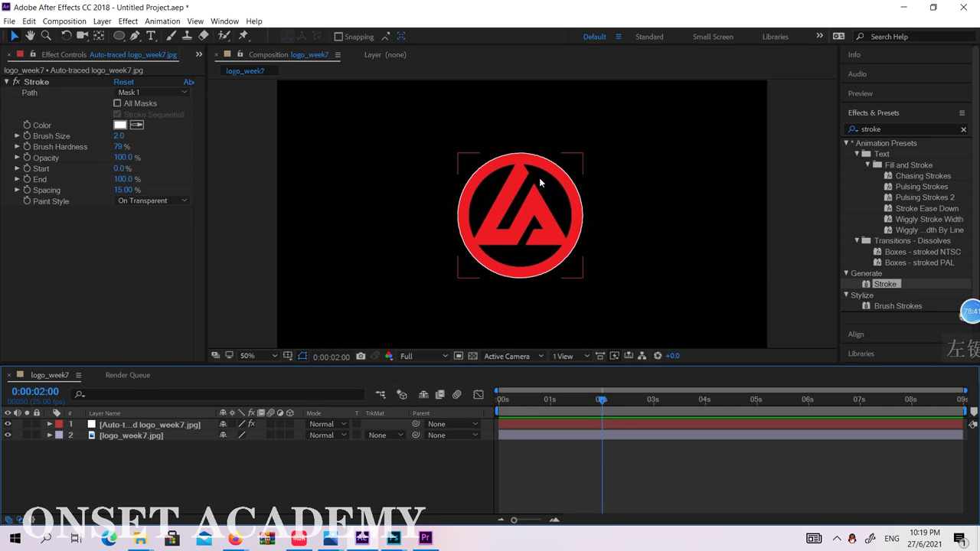
click(477, 225)
Expand the auto-traced layer again, collapse its Stroke effect's properties and select that effect
click(50, 435)
click(52, 426)
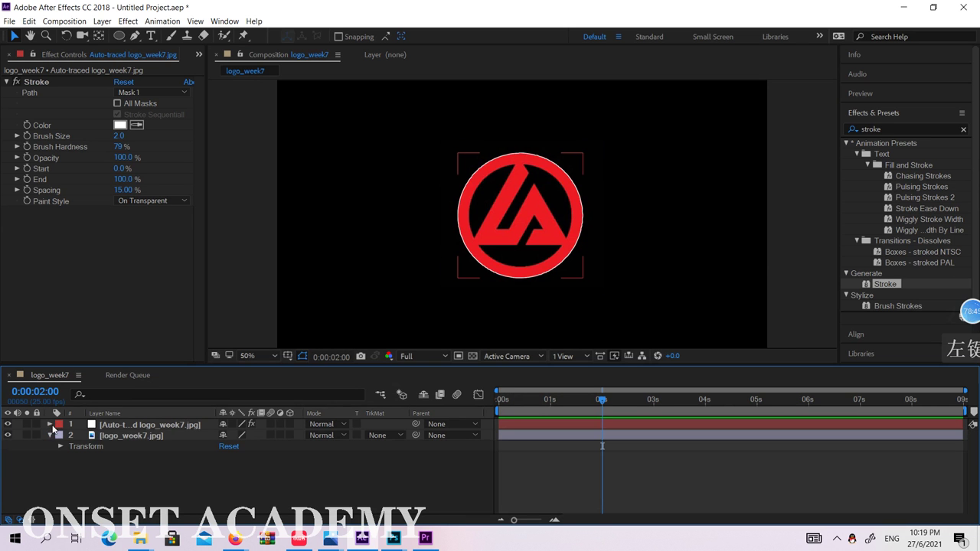
click(50, 424)
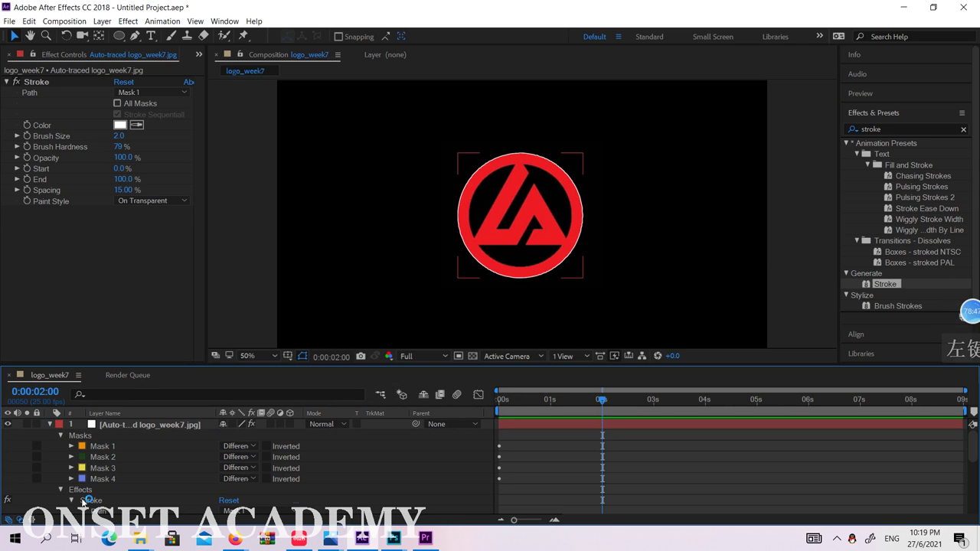
click(72, 500)
click(91, 500)
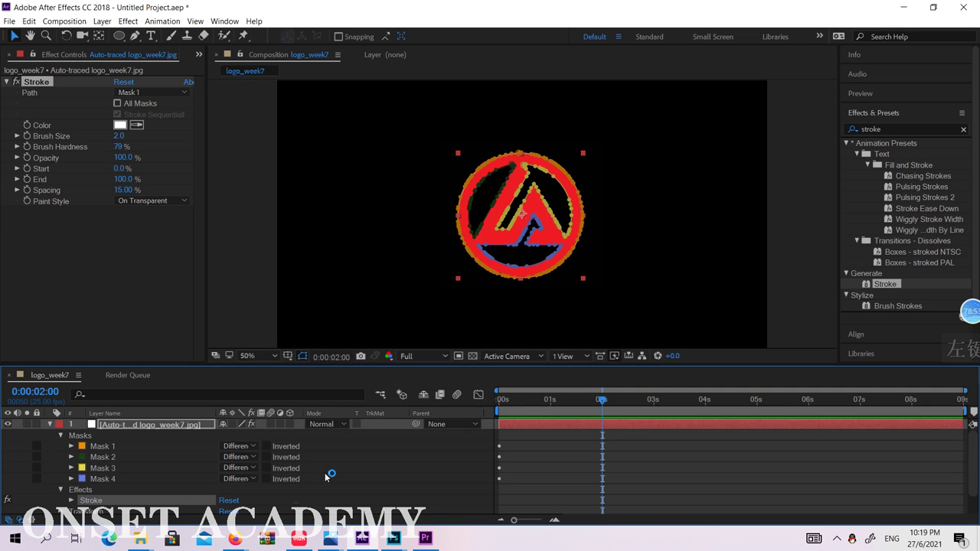
Add a second Stroke effect above the first on the auto-traced layer and set the original Stroke's path to Mask 2
click(885, 285)
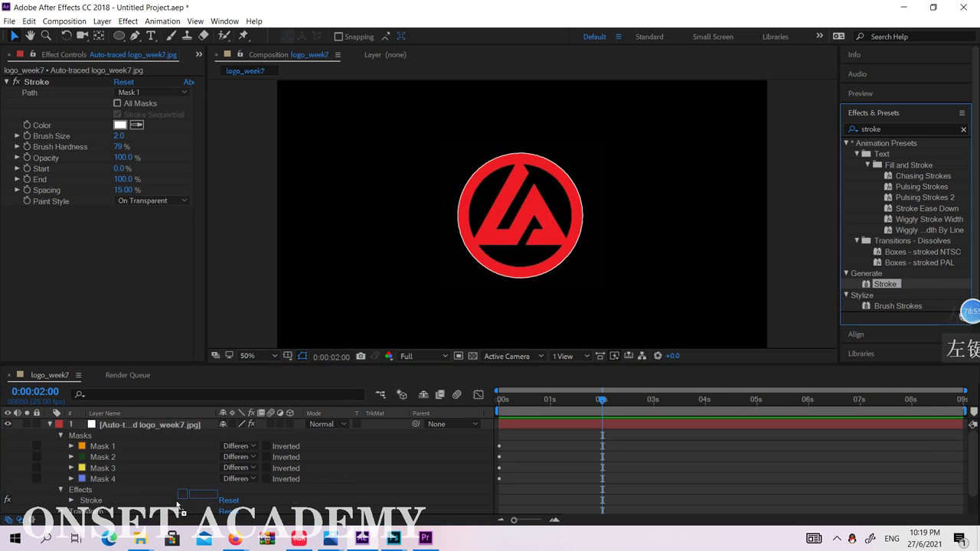
click(104, 498)
key(ctrl+d)
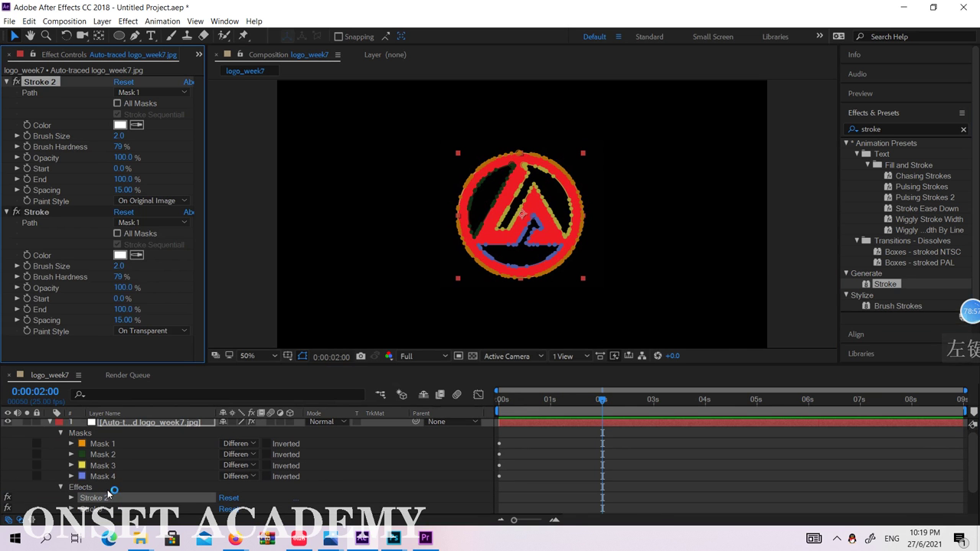
click(146, 221)
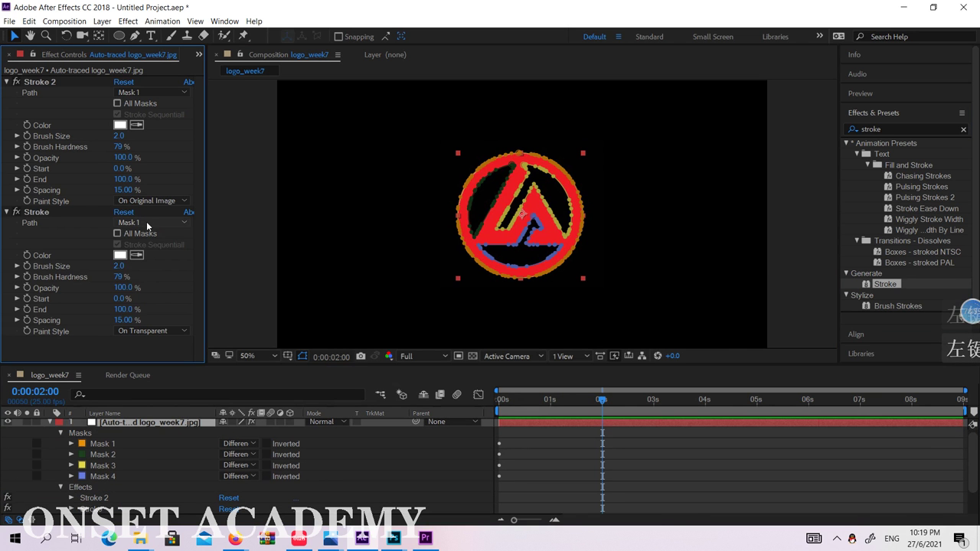
click(148, 263)
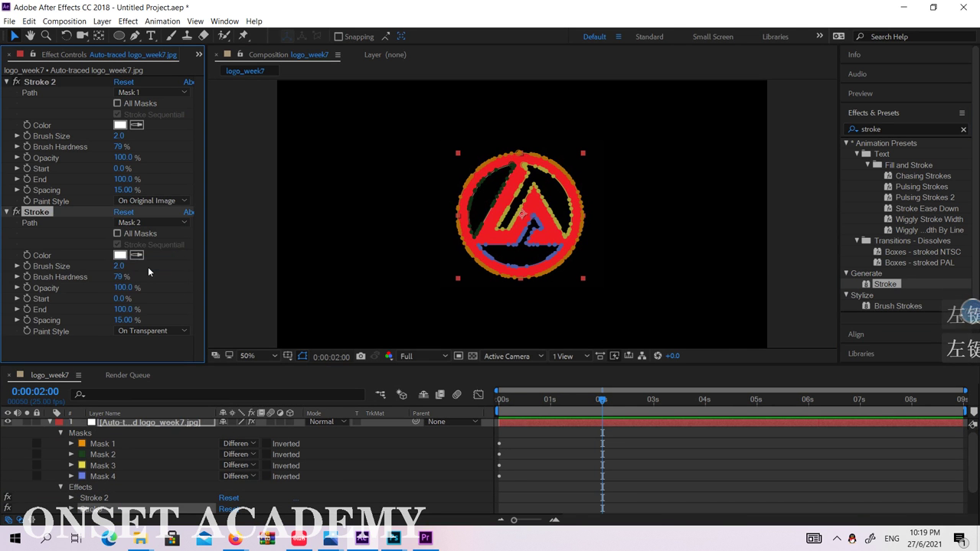
Set the Stroke 2 effect's paint style to On Transparent and deselect the layer to check both outlines
click(157, 330)
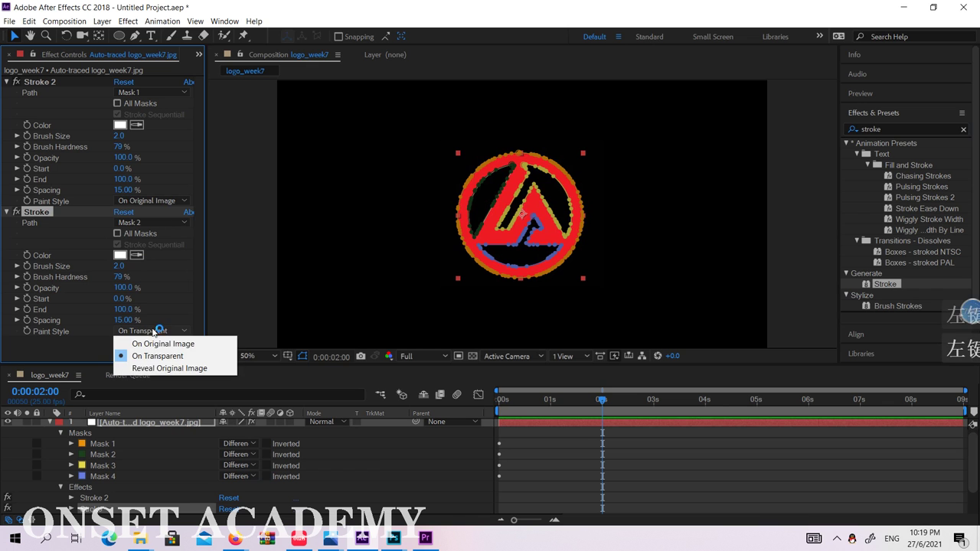
click(142, 199)
click(145, 226)
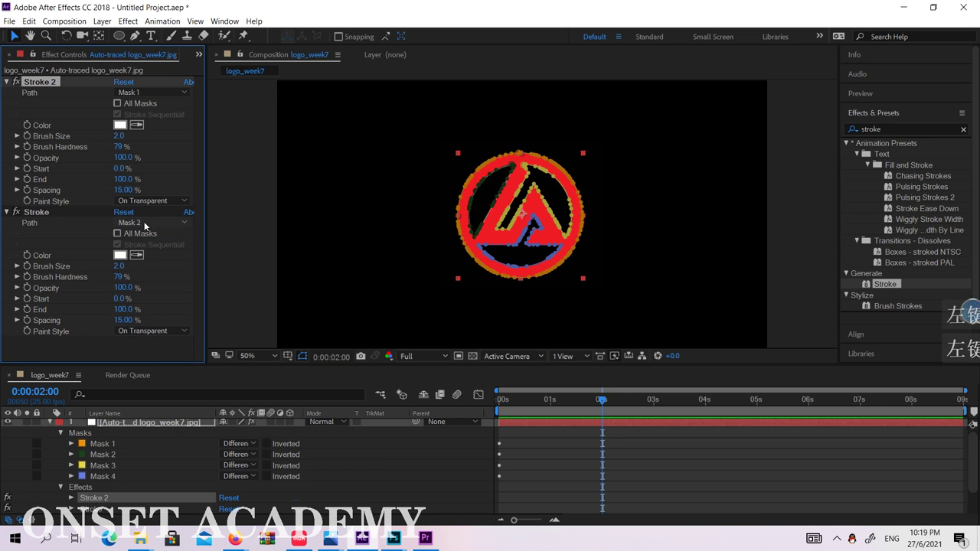
click(797, 190)
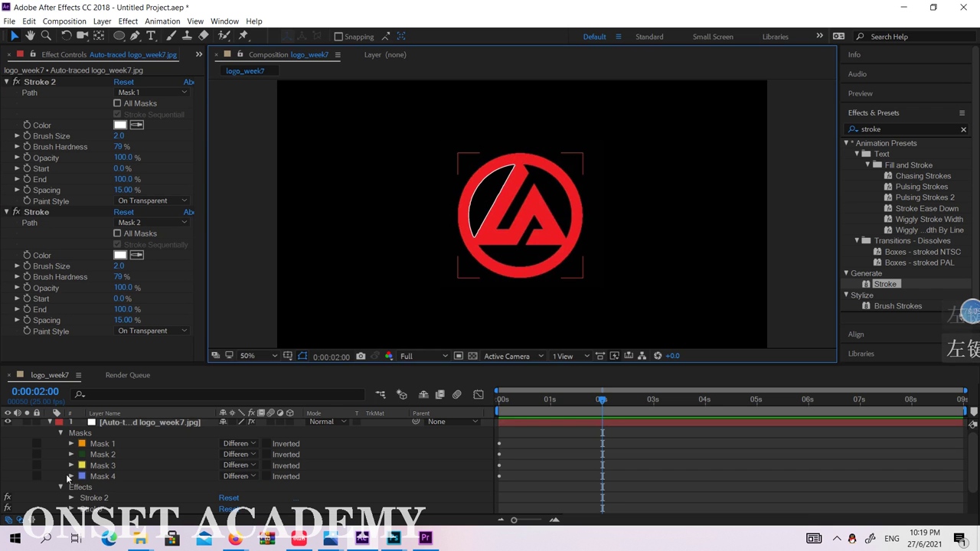
click(125, 427)
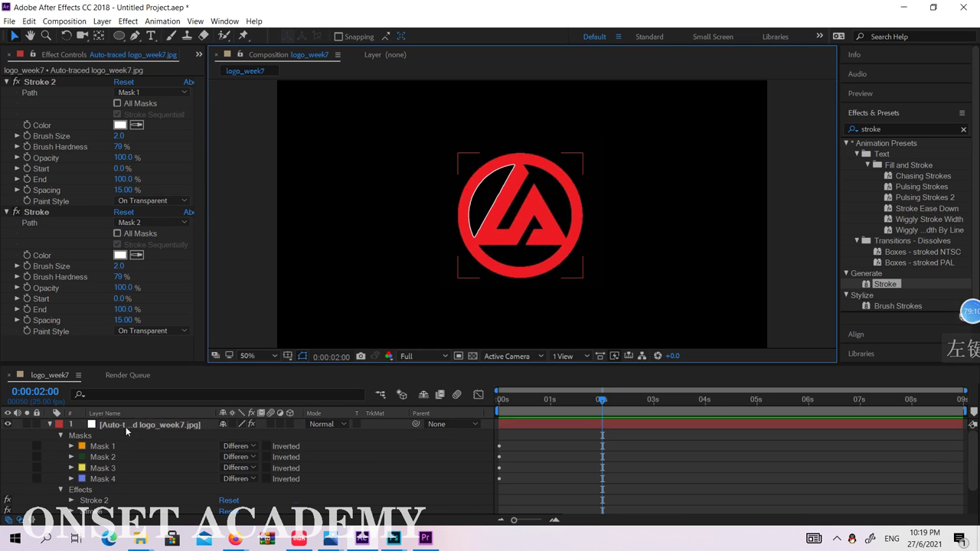
click(49, 424)
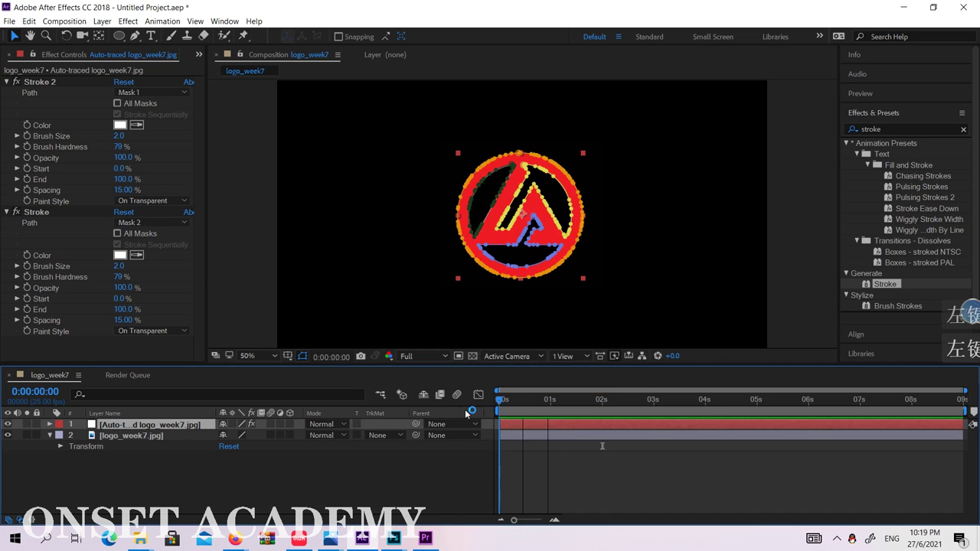
key(Home)
click(145, 424)
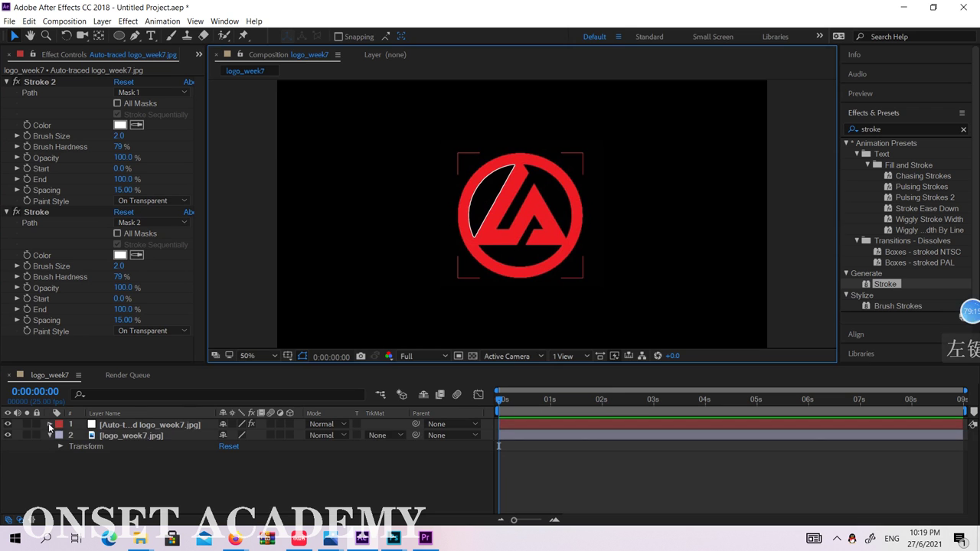
click(49, 424)
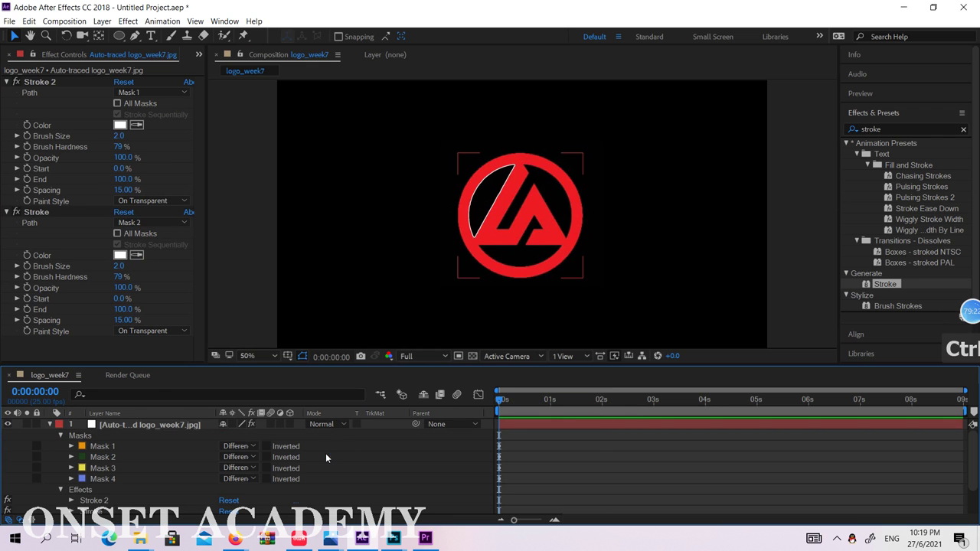
Undo the second Stroke effect and the original Stroke's path change, and return the playhead to 0:00:00:00
key(ctrl+z)
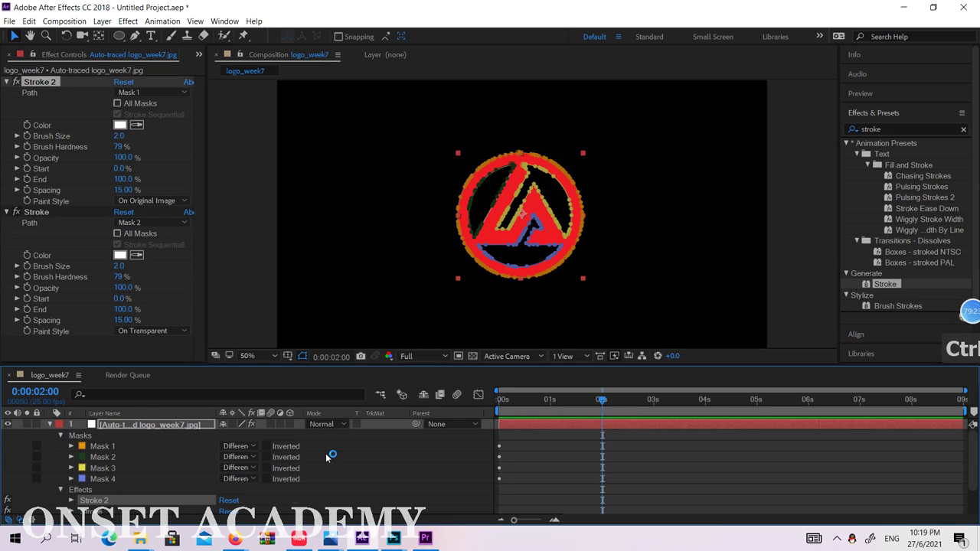
key(ctrl+z)
key(ctrl+z)
key(ctrl+z)
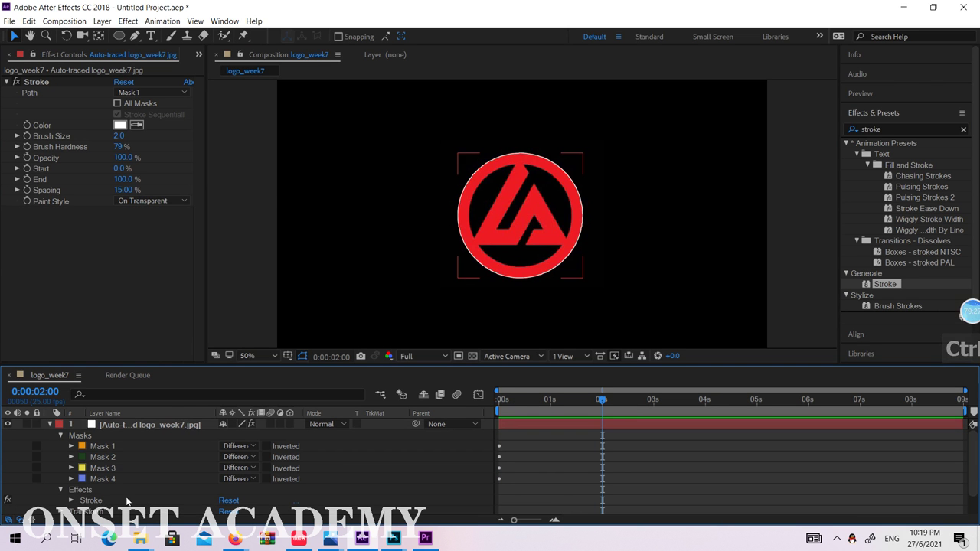
drag(553, 400, 482, 403)
click(360, 424)
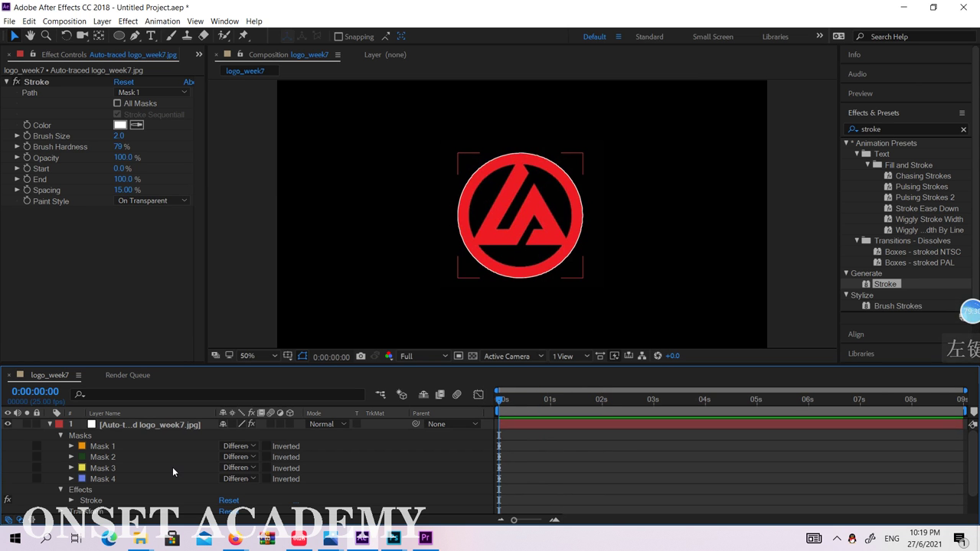
Expand the Stroke effect's properties on the auto-traced layer and keep its path on Mask 1
click(95, 502)
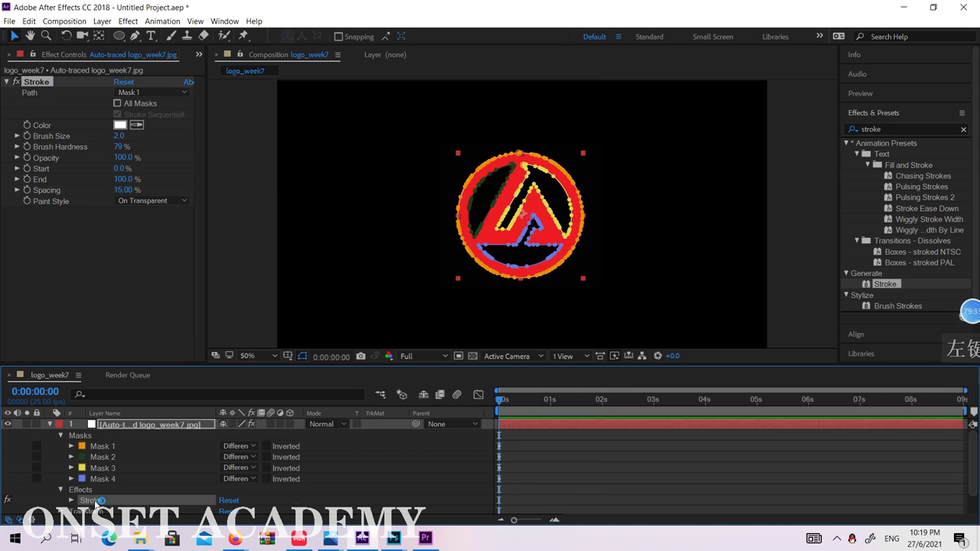
click(798, 276)
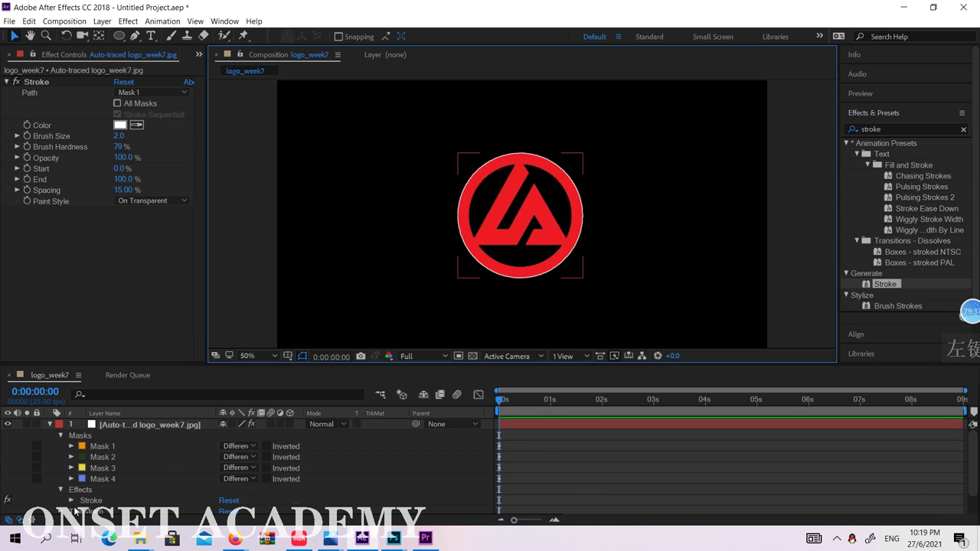
click(100, 501)
click(71, 501)
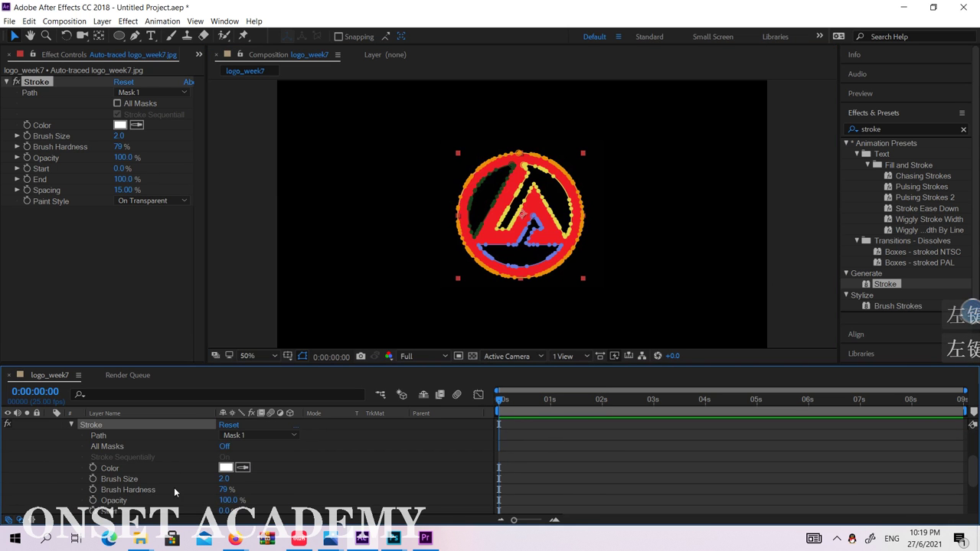
click(147, 94)
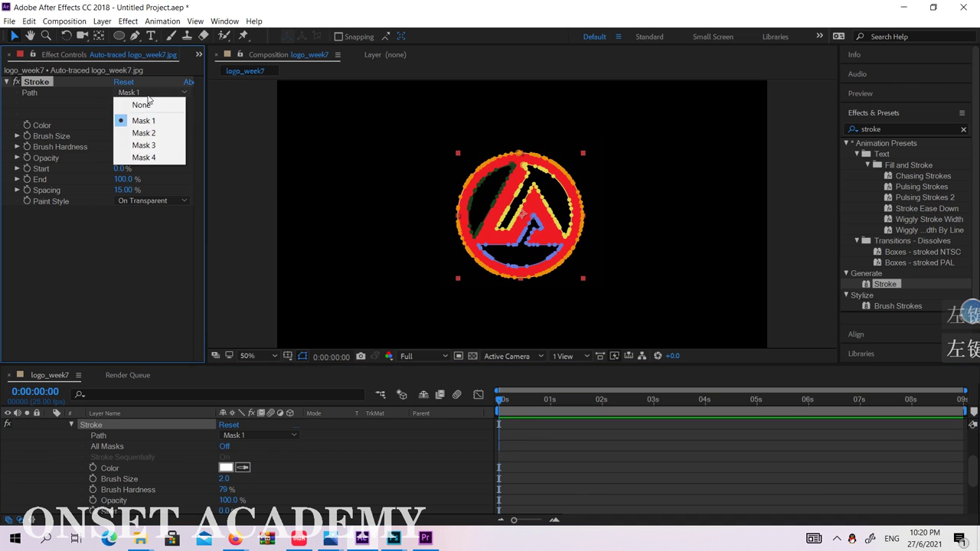
click(142, 117)
scroll(193, 468, up, 3)
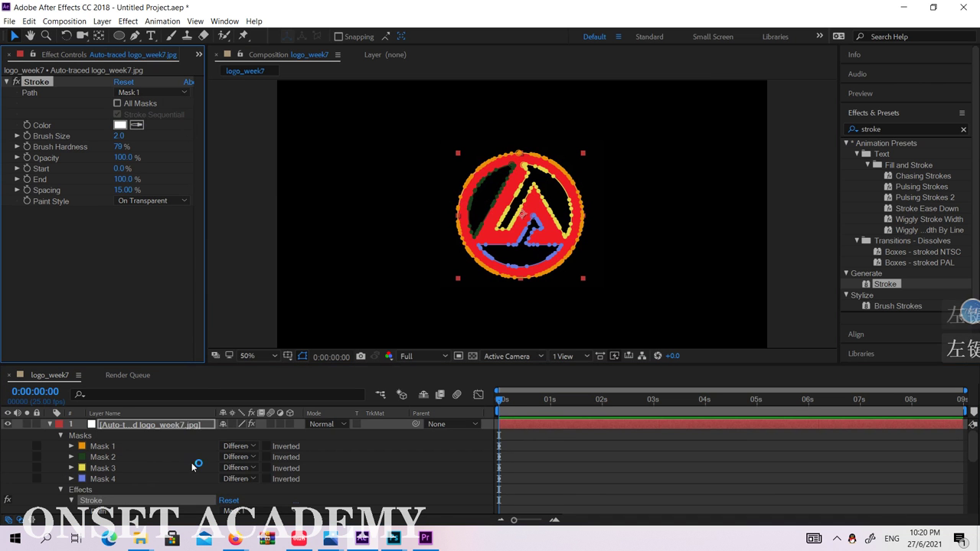
click(174, 422)
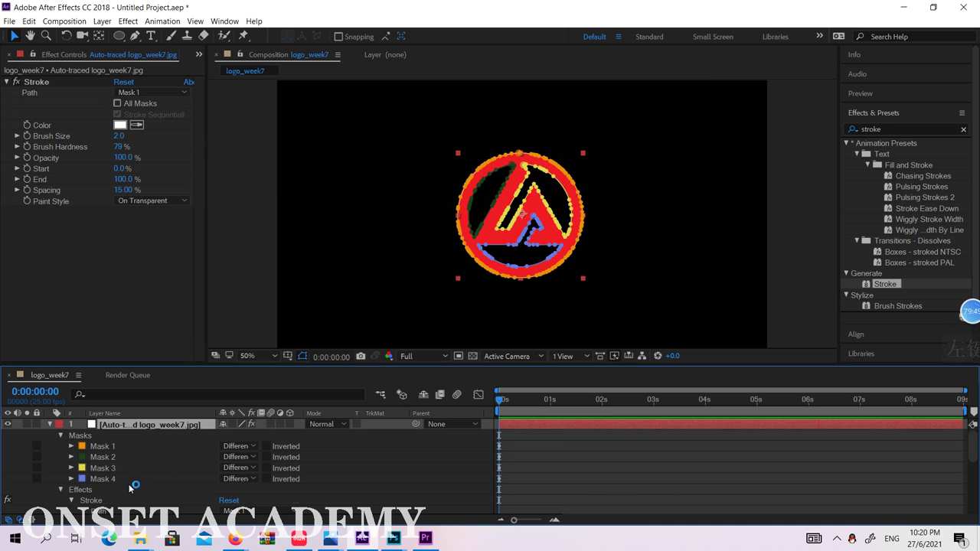
click(725, 229)
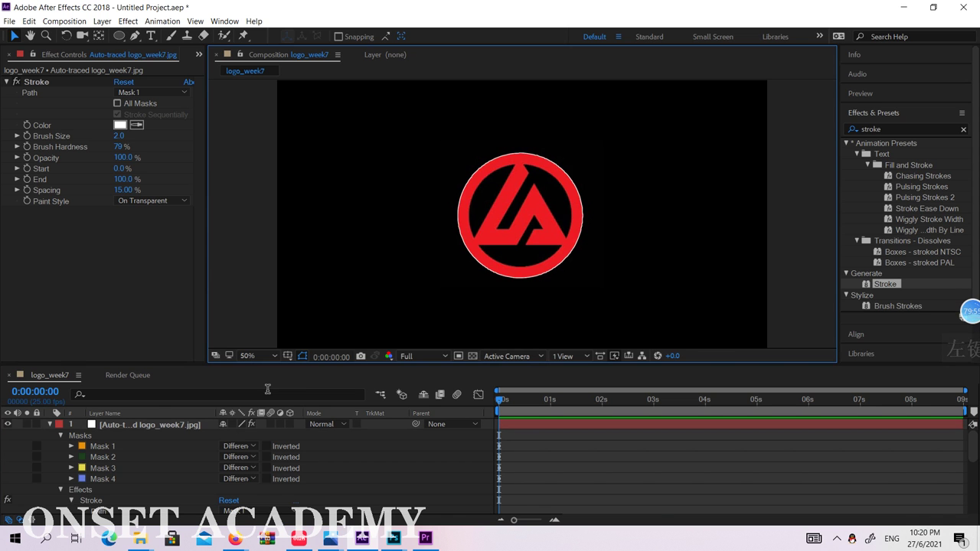
click(204, 457)
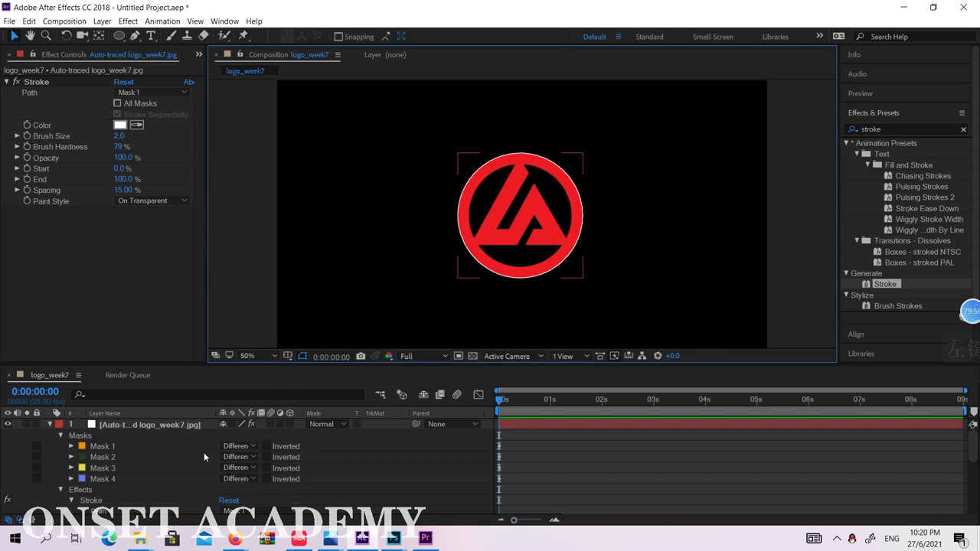
click(49, 425)
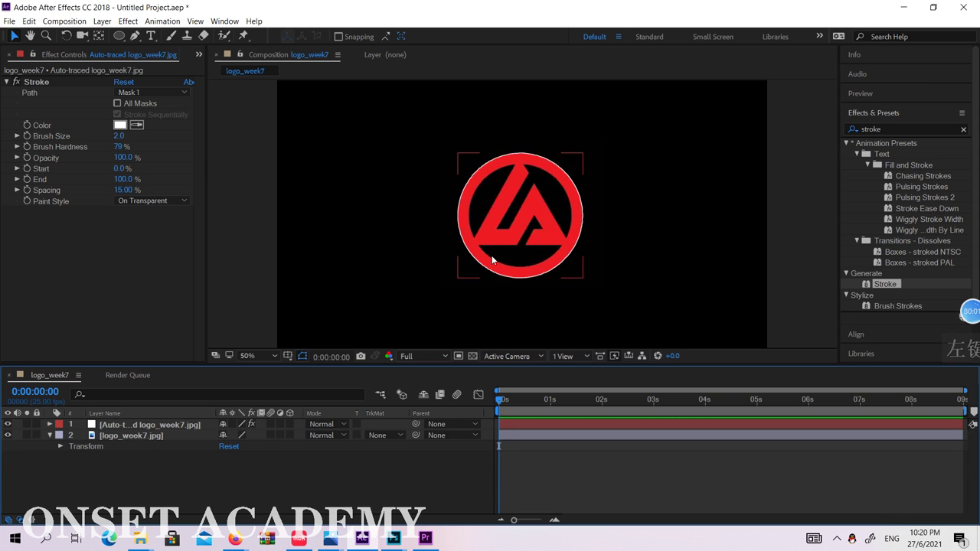
click(507, 186)
click(135, 428)
click(8, 433)
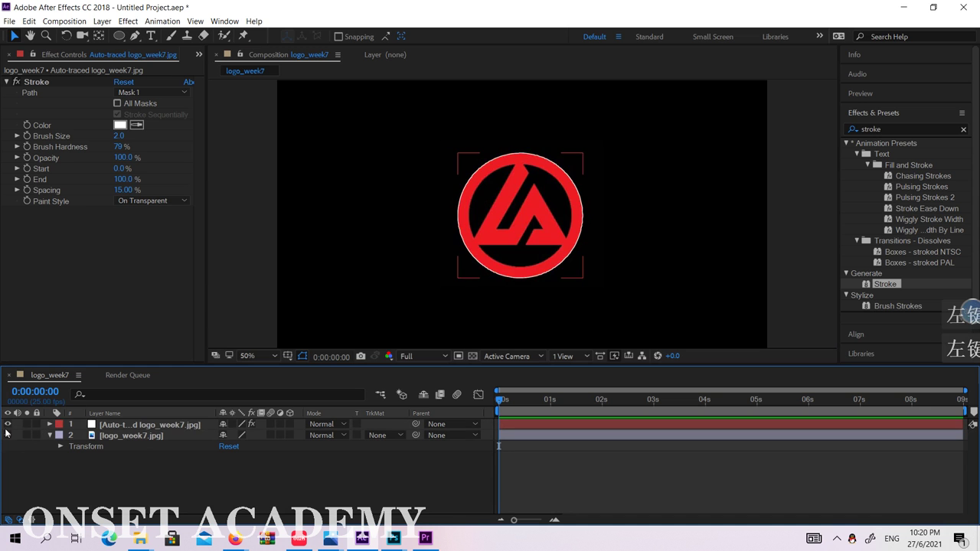
click(7, 431)
click(51, 425)
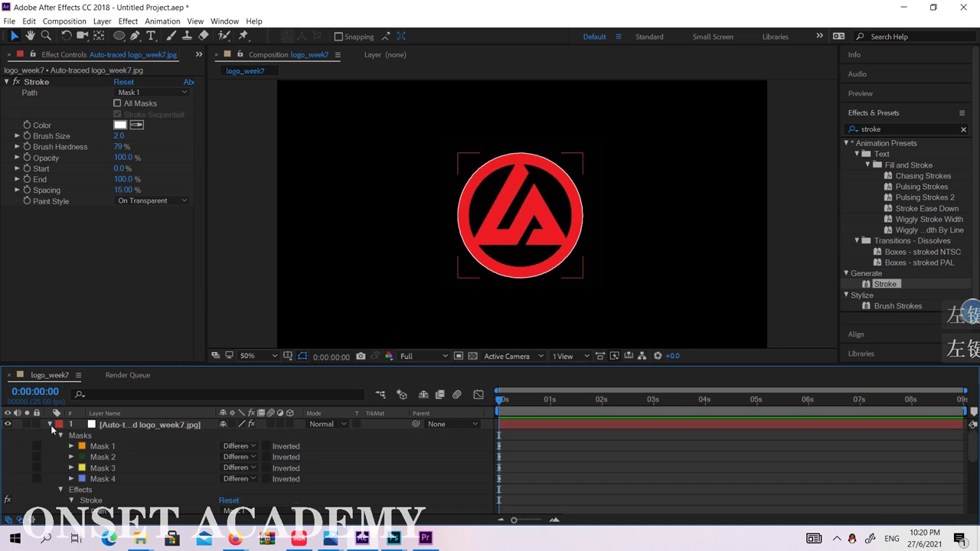
click(51, 425)
click(770, 229)
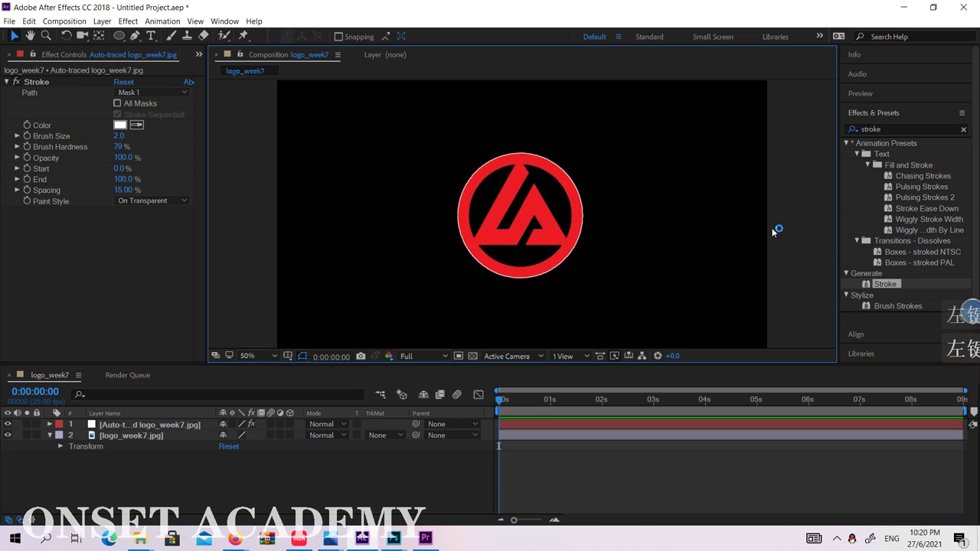
click(103, 21)
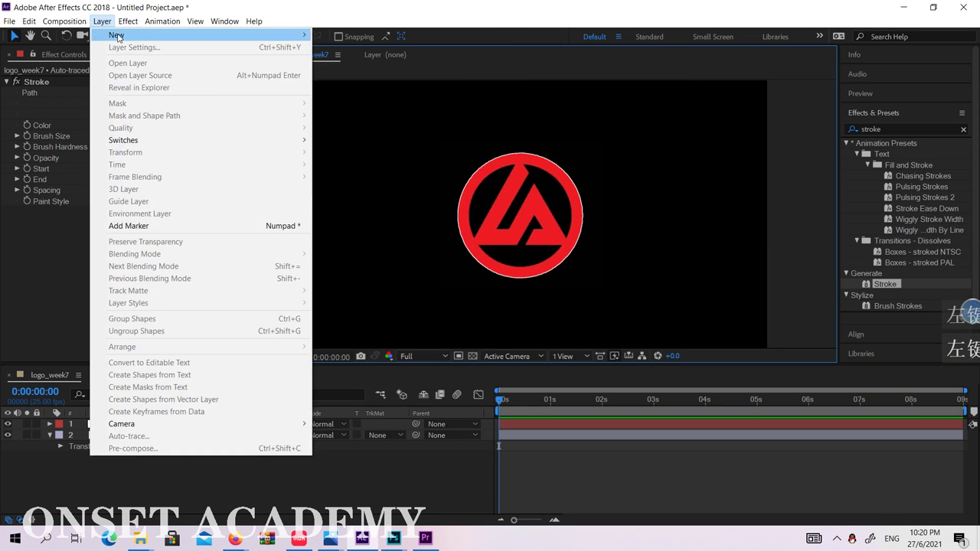
mouse_move(225, 21)
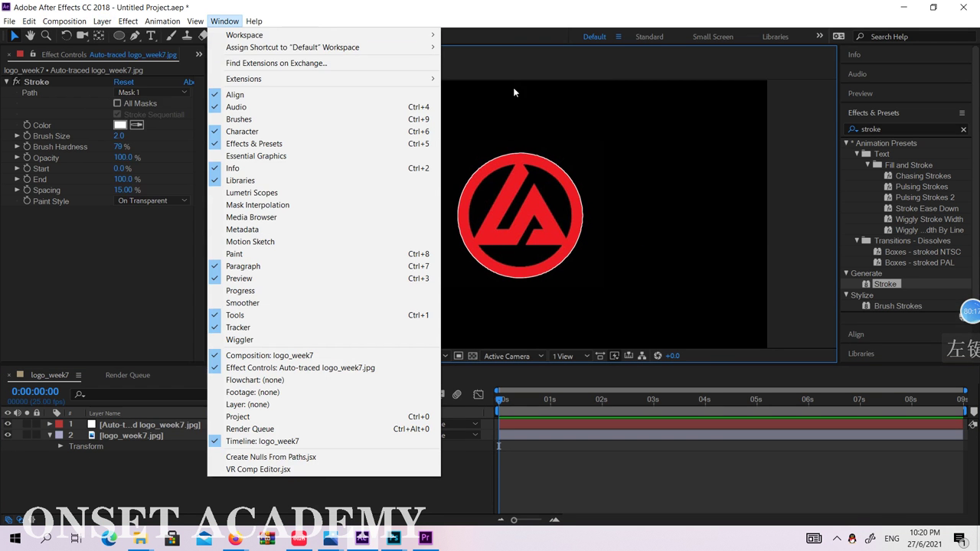
click(71, 409)
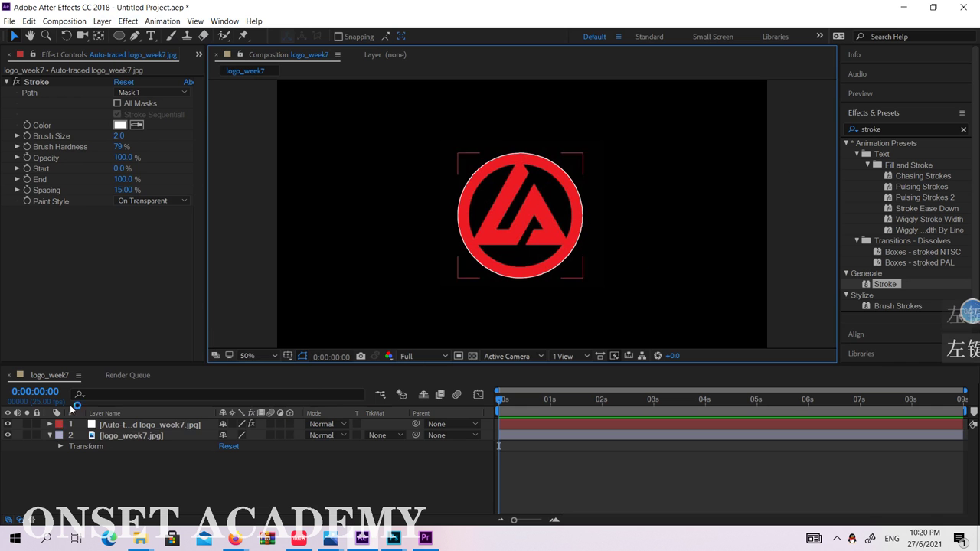
Add a keyframe for the Stroke effect's End property at 0:00:01:24 on the auto-traced layer
click(50, 424)
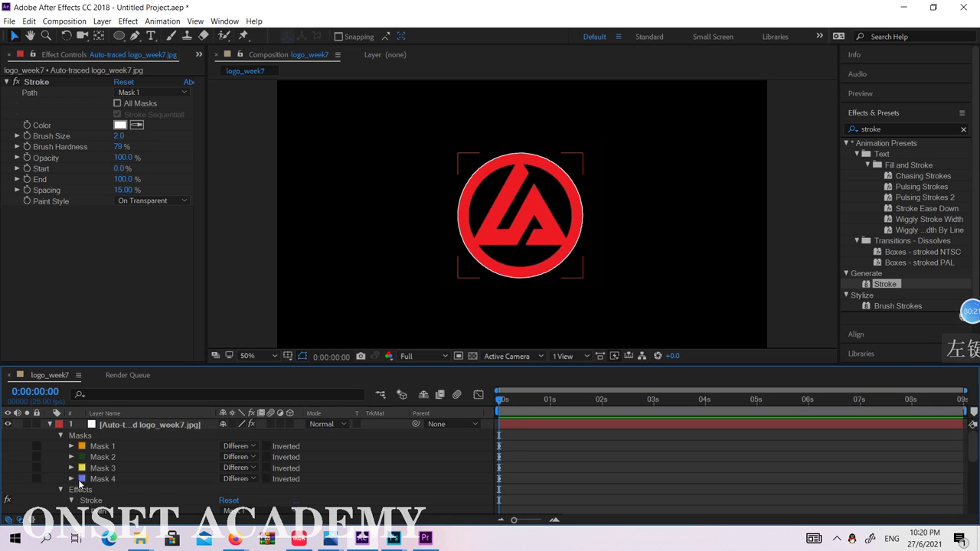
scroll(246, 484, down, 2)
scroll(215, 476, down, 2)
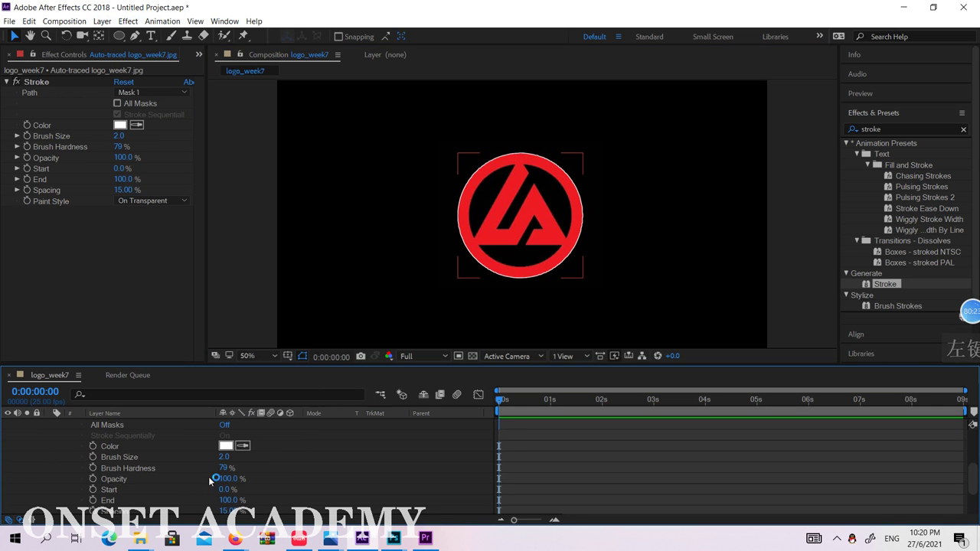
click(111, 503)
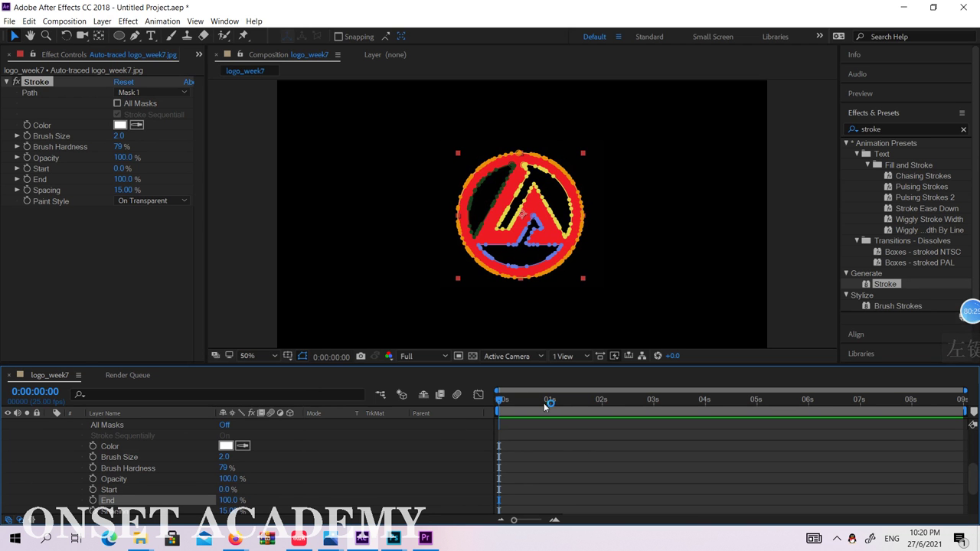
drag(567, 400, 601, 399)
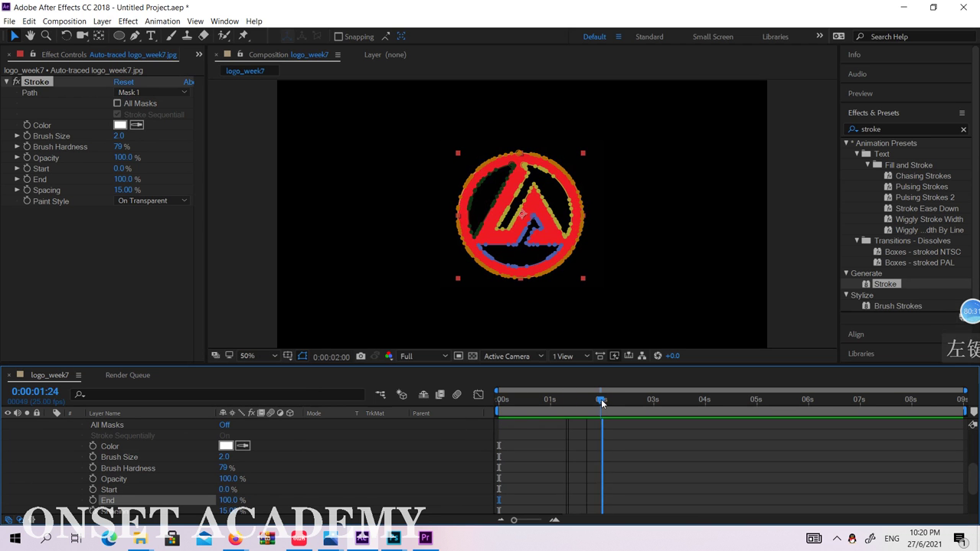
click(92, 502)
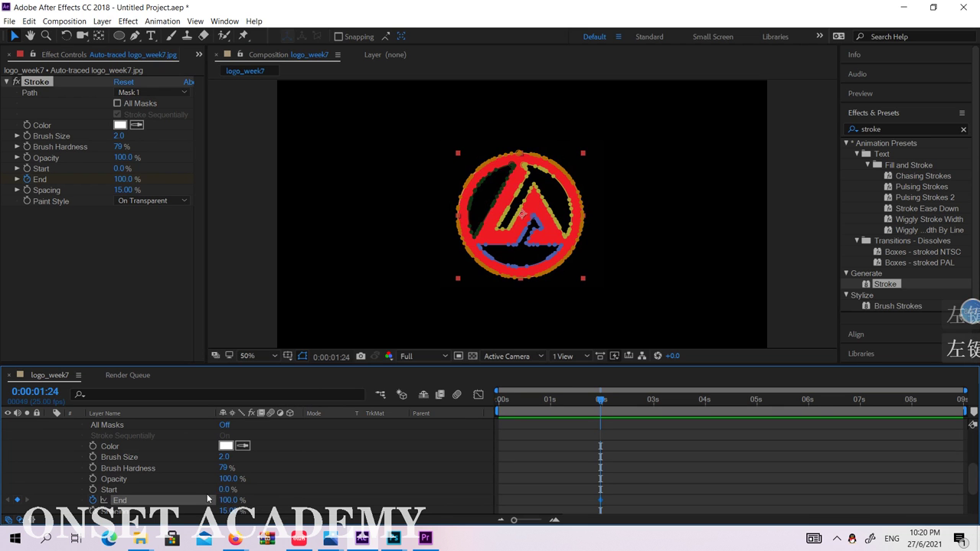
Set the Stroke effect's End to 0% at 0:00:00:00 to keyframe the start of the stroke animation
click(532, 401)
drag(515, 406, 459, 395)
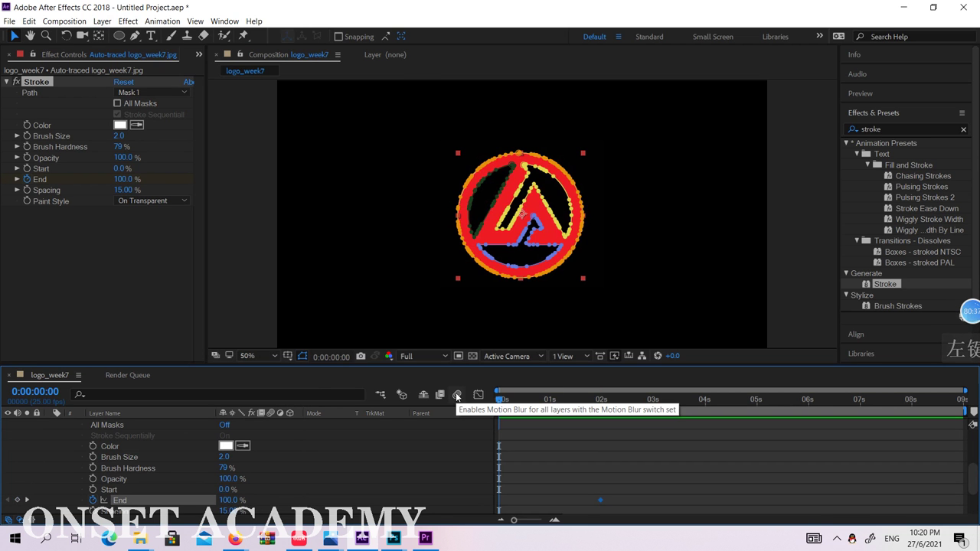
click(791, 222)
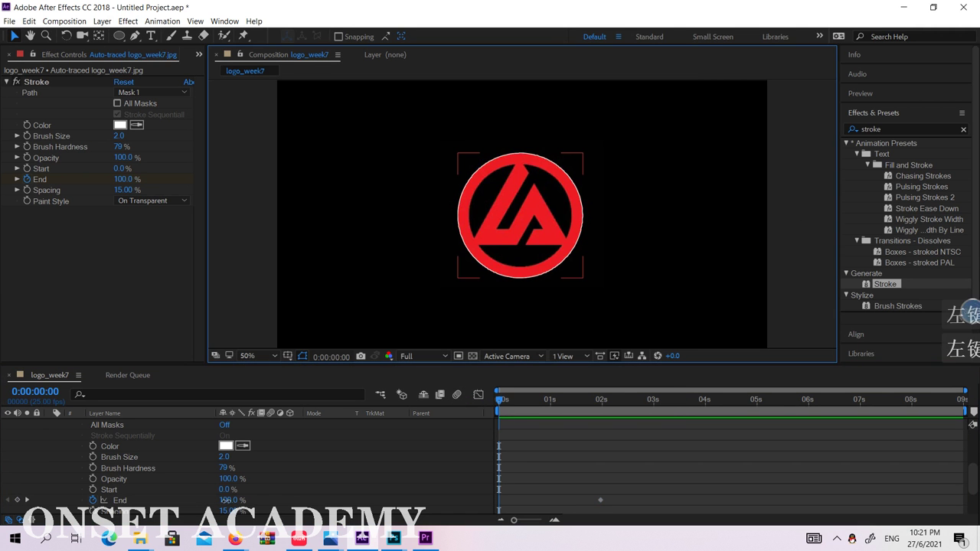
click(226, 500)
text(0)
key(Return)
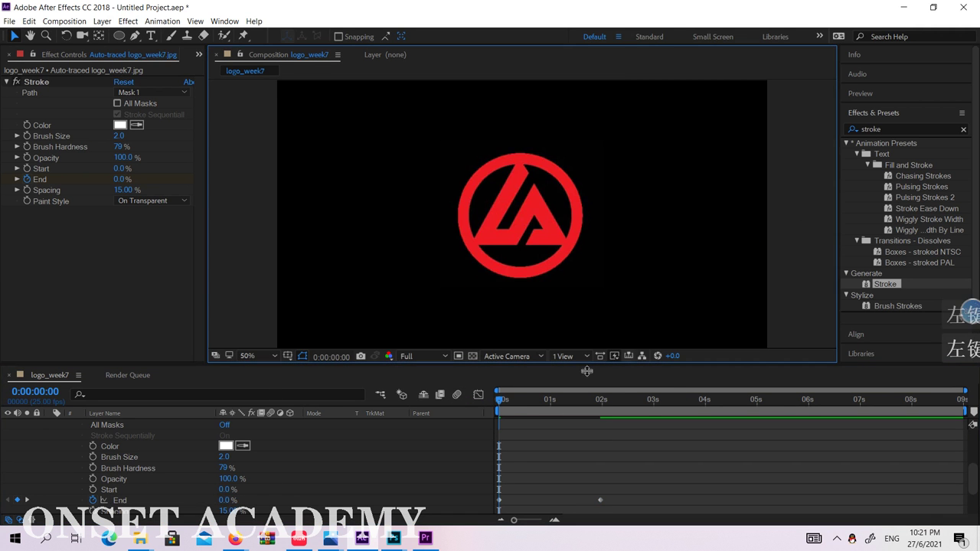
Scrub from the start to 0:00:01:24 to preview the Mask 1 stroke animation
drag(498, 399, 600, 401)
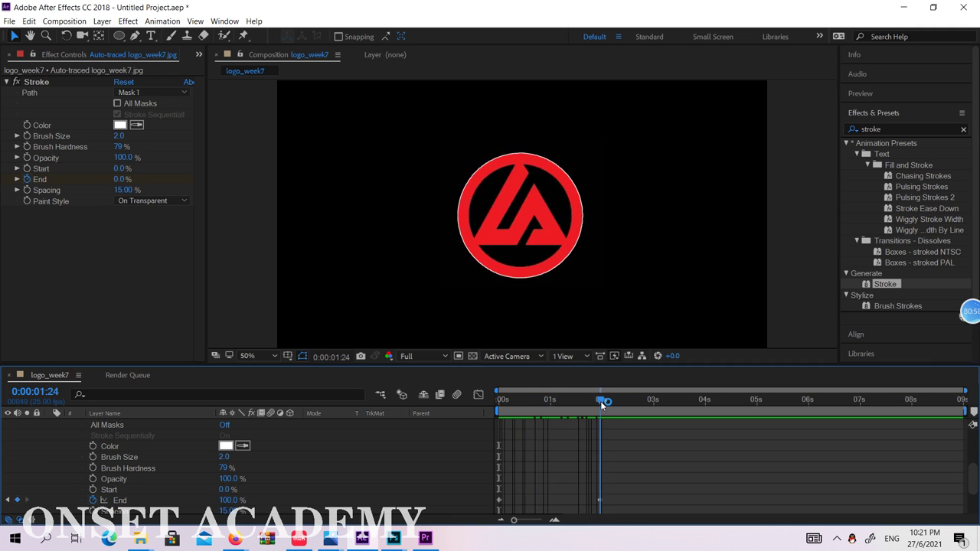
click(814, 249)
scroll(224, 479, up, 3)
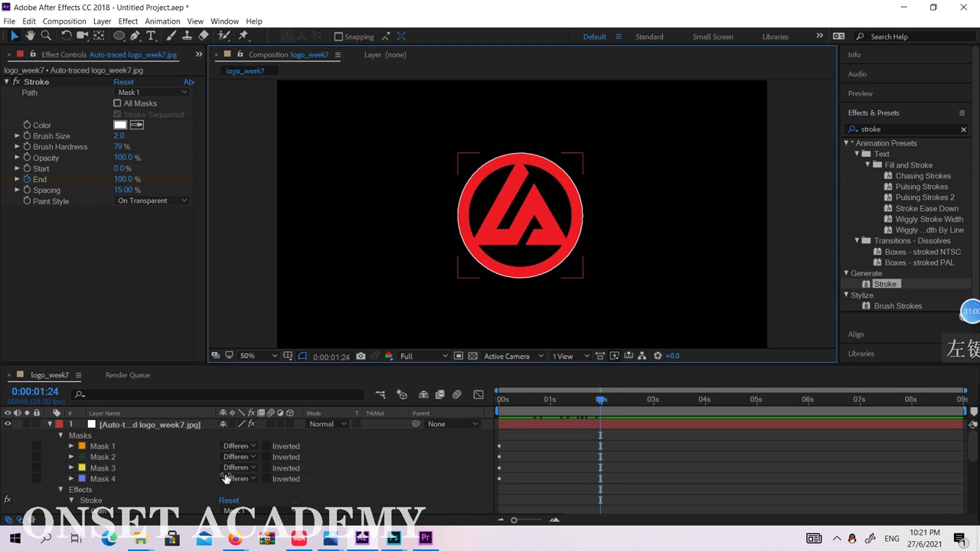
Collapse the auto-traced layer's properties and open the layer's name for renaming
click(49, 426)
click(136, 426)
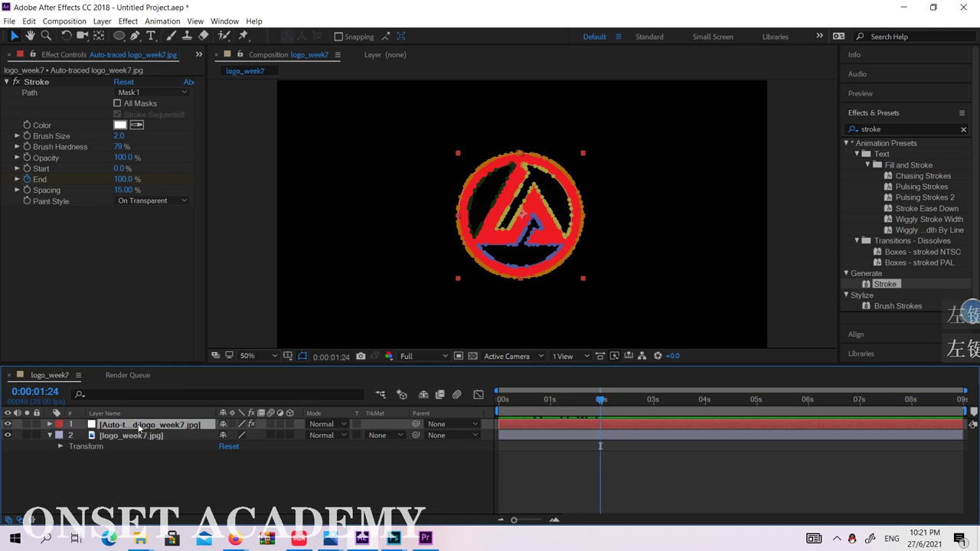
right_click(140, 428)
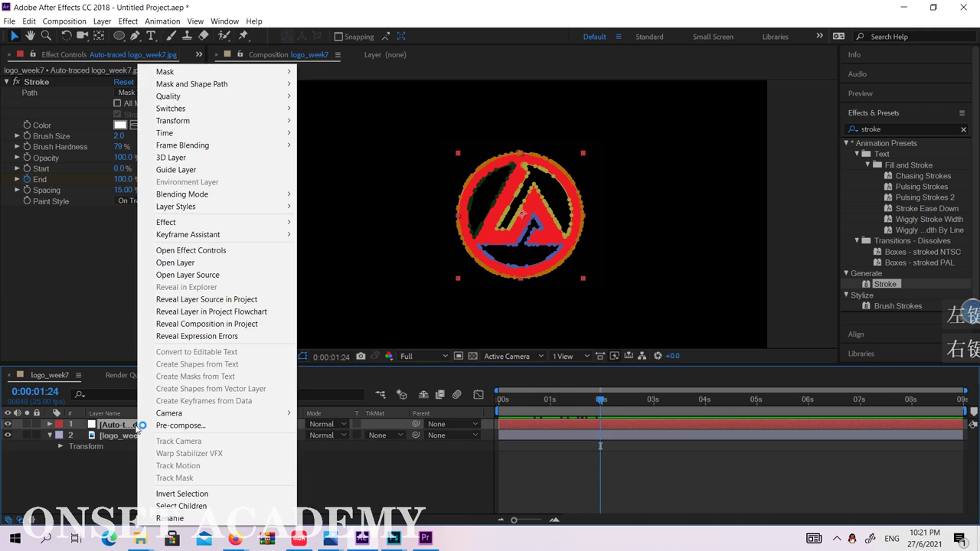
click(171, 519)
click(170, 423)
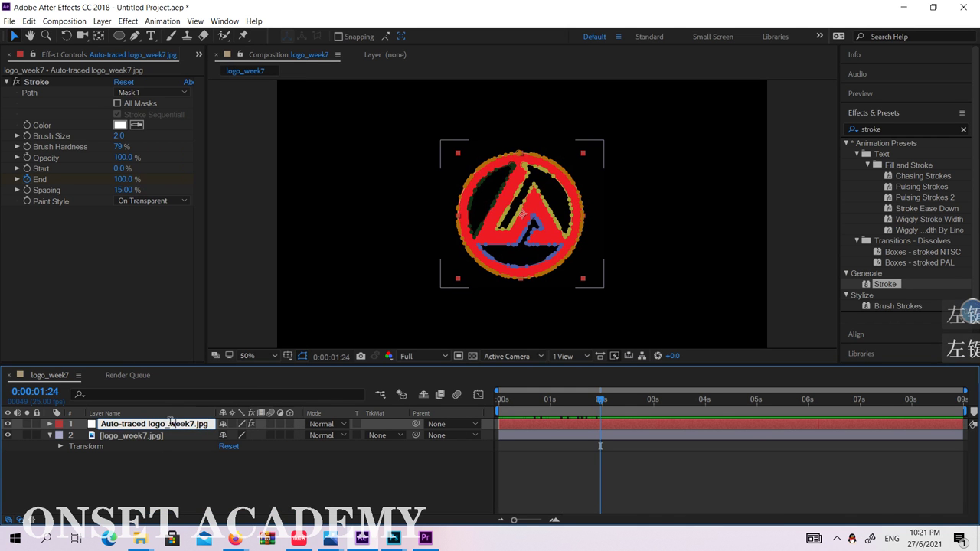
Rename the auto-traced logo layer as "Auto-traced logo_mask1"
key(BackSpace)
key(BackSpace)
key(BackSpace)
key(BackSpace)
key(BackSpace)
key(BackSpace)
key(BackSpace)
key(BackSpace)
key(BackSpace)
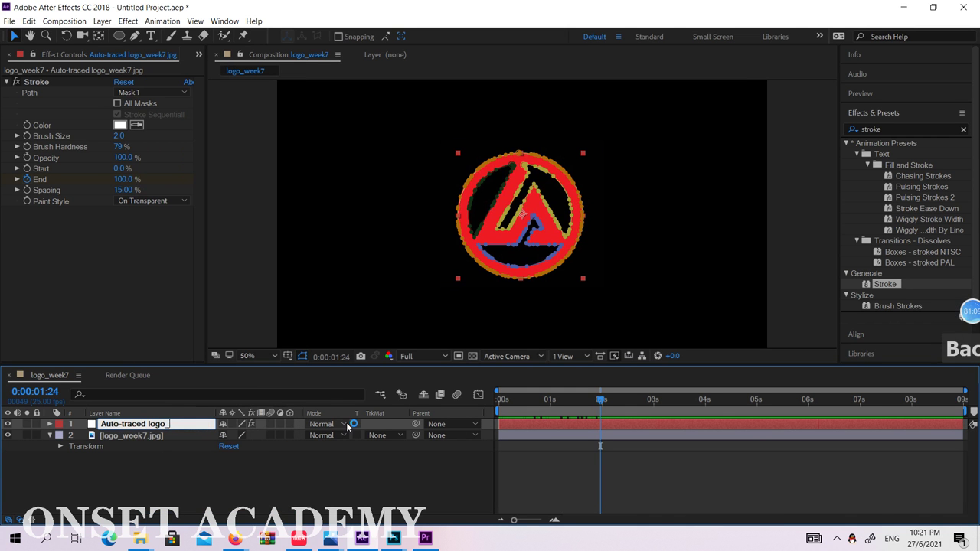
text(mask1)
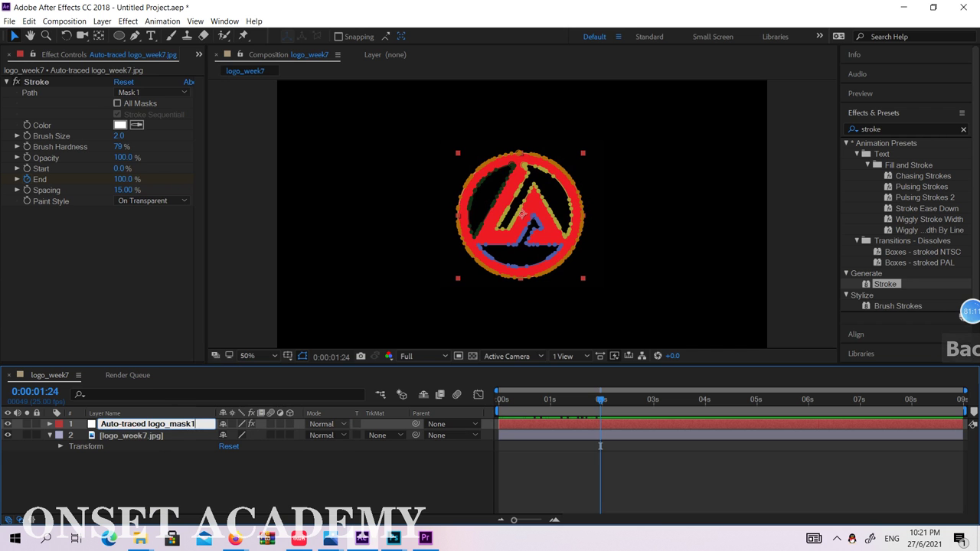
key(Return)
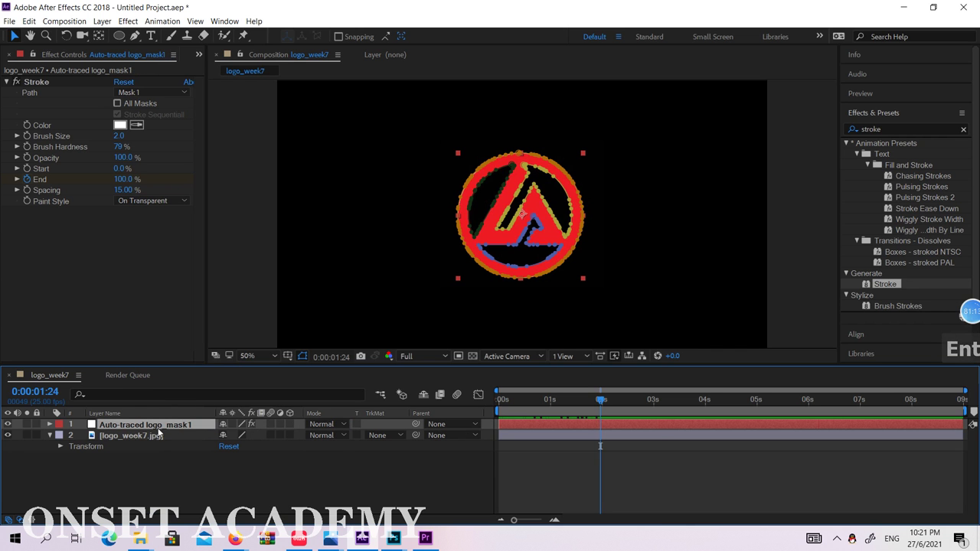
Add a null object layer to the logo_week7 composition with no other layer selected
click(8, 424)
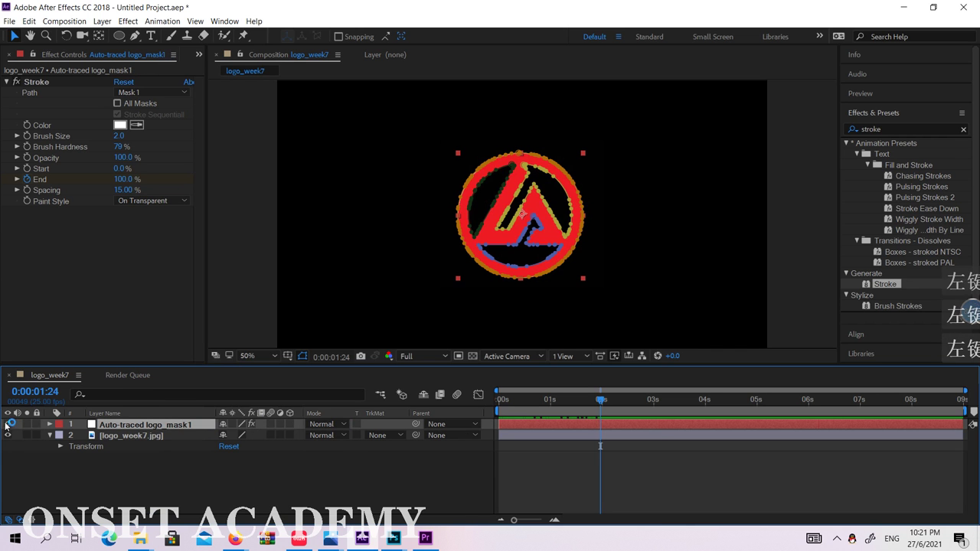
click(805, 272)
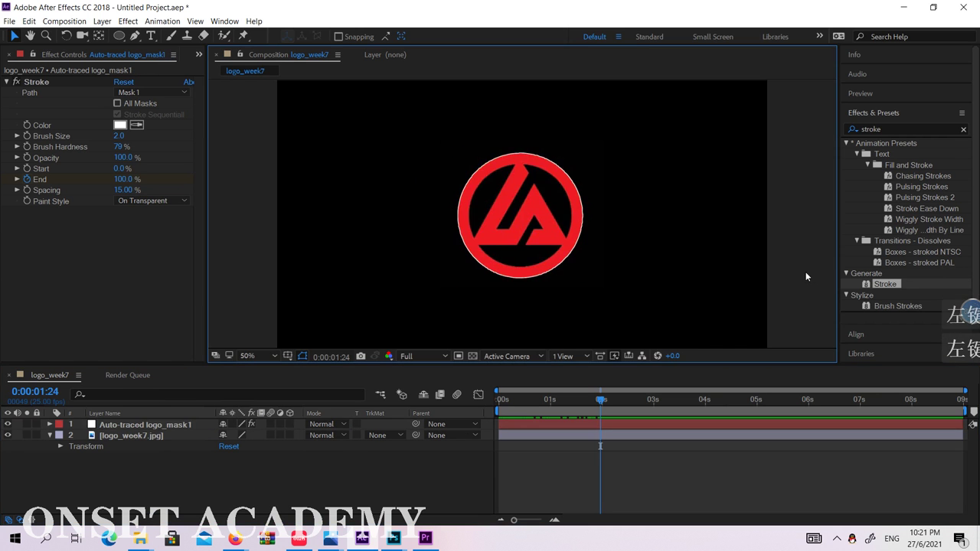
click(82, 21)
mouse_move(116, 35)
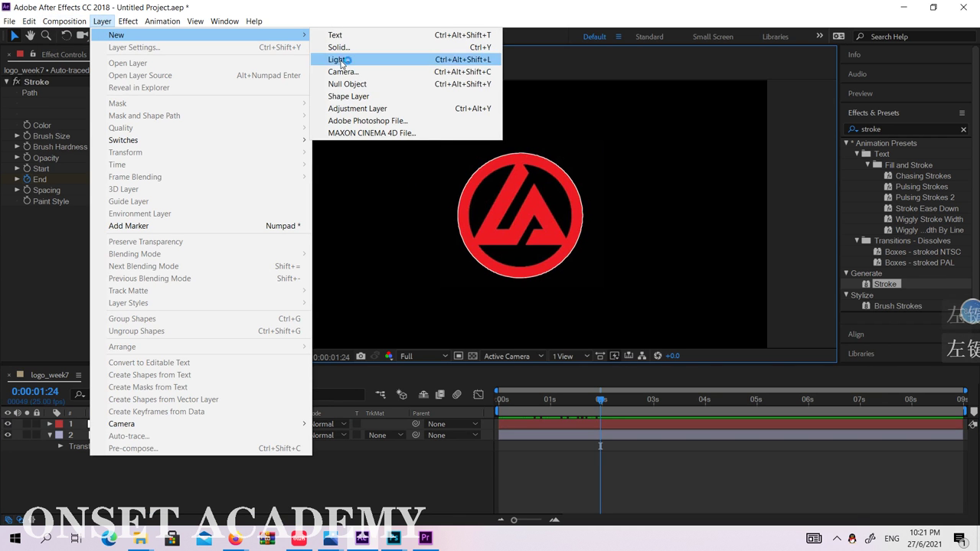
click(354, 85)
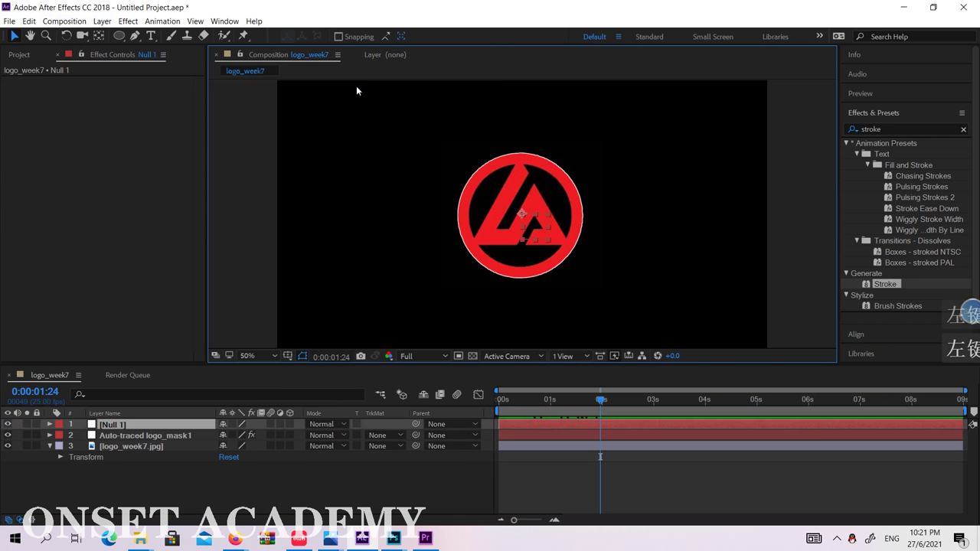
scroll(536, 198, up, 2)
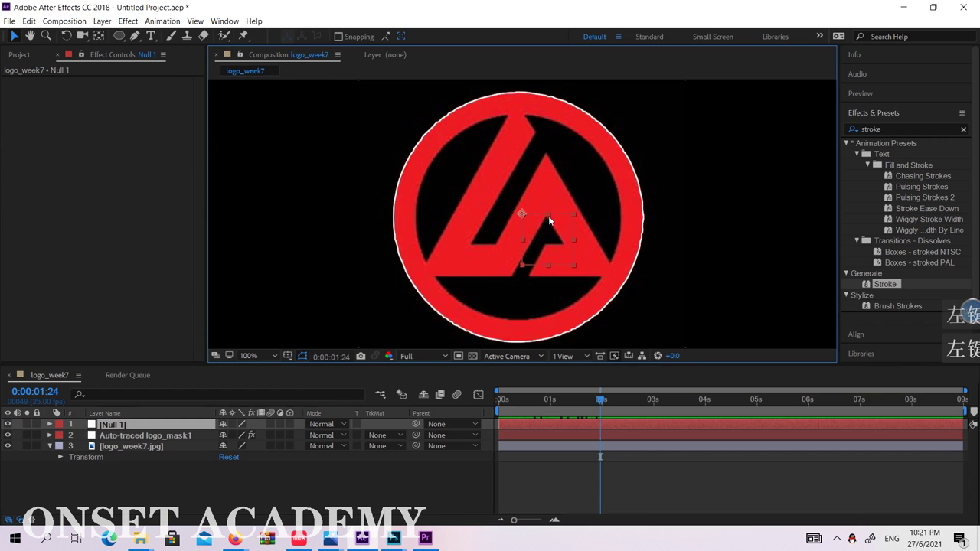
scroll(538, 222, down, 2)
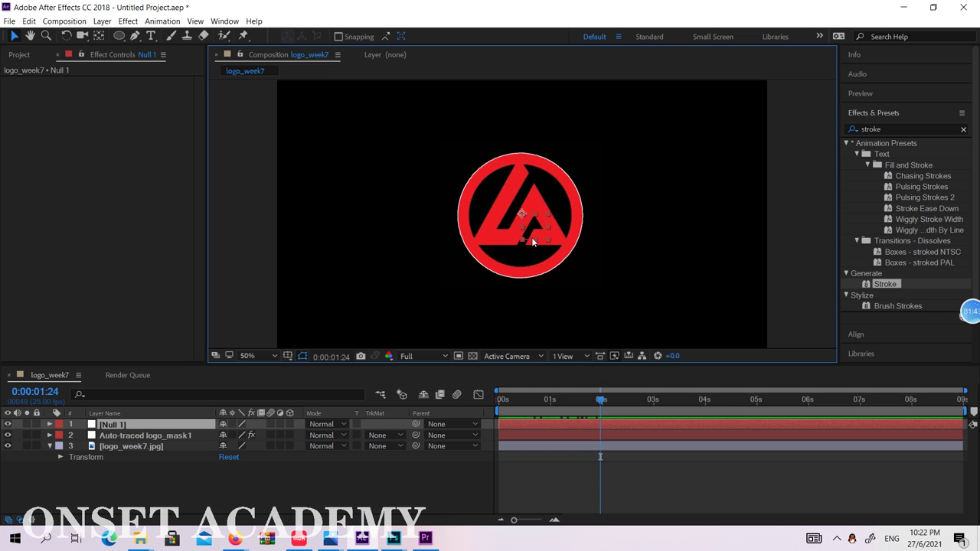
Try moving the null object within the composition and undo the move
drag(526, 222, 370, 187)
key(ctrl+z)
key(ctrl+z)
key(ctrl+z)
key(ctrl+z)
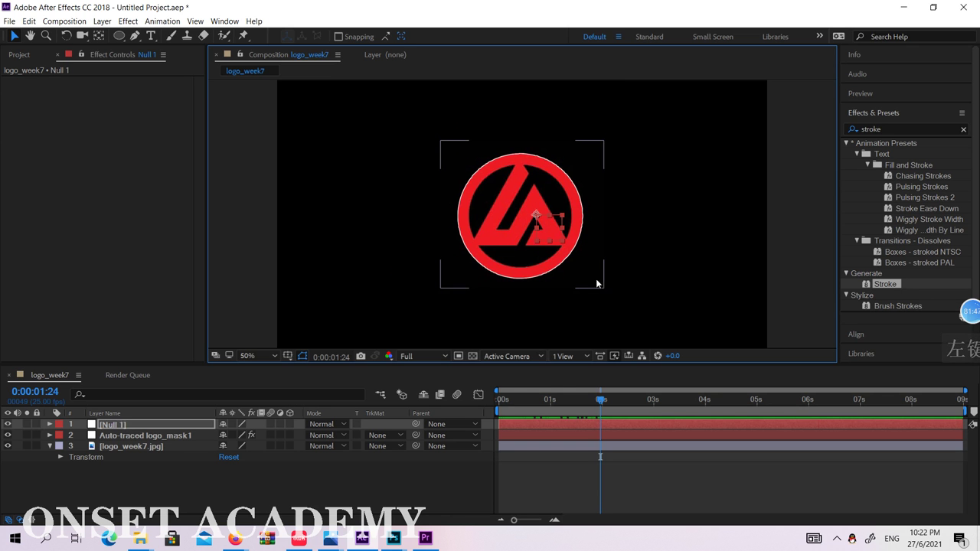
click(794, 215)
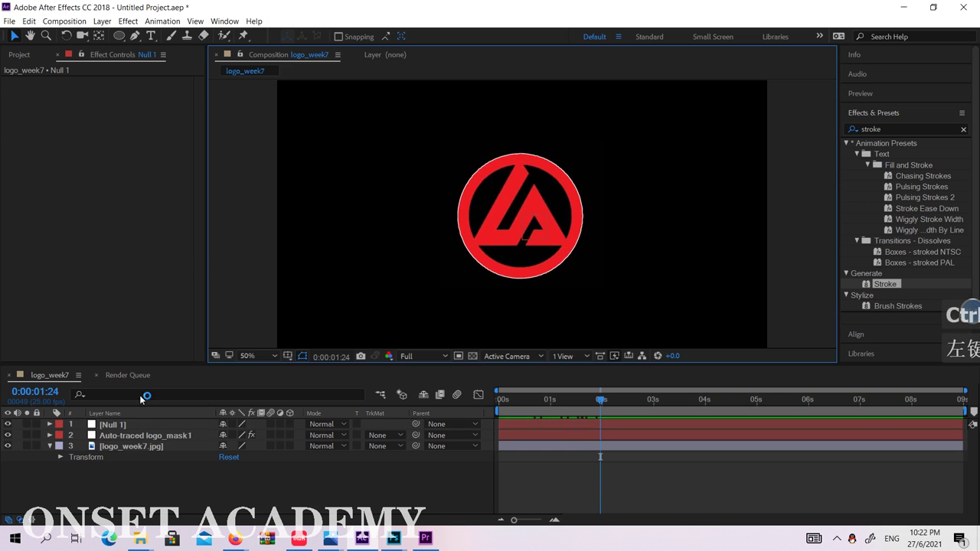
Rename the null object layer as "mask1_ctrl" and leave it selected
right_click(120, 425)
click(176, 524)
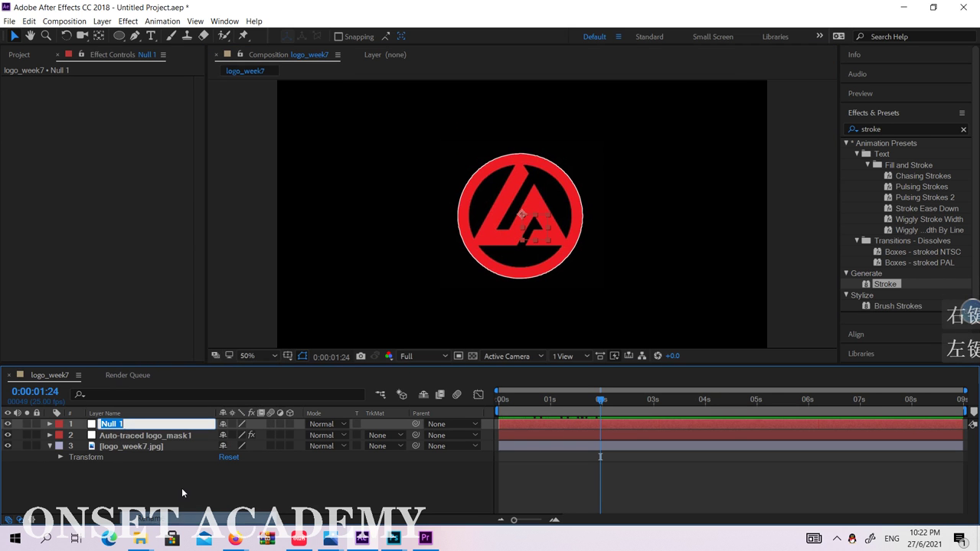
text(mask1_)
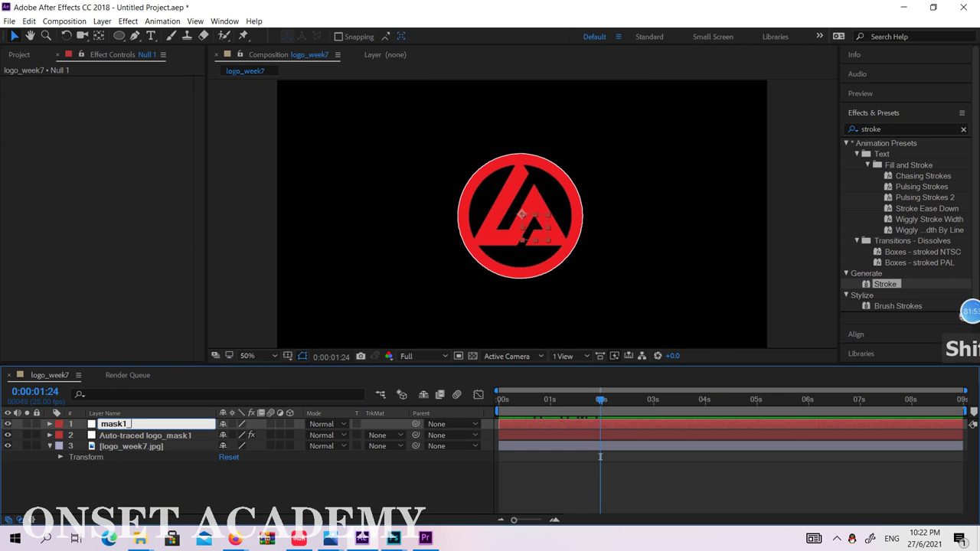
text(ctrl)
key(Return)
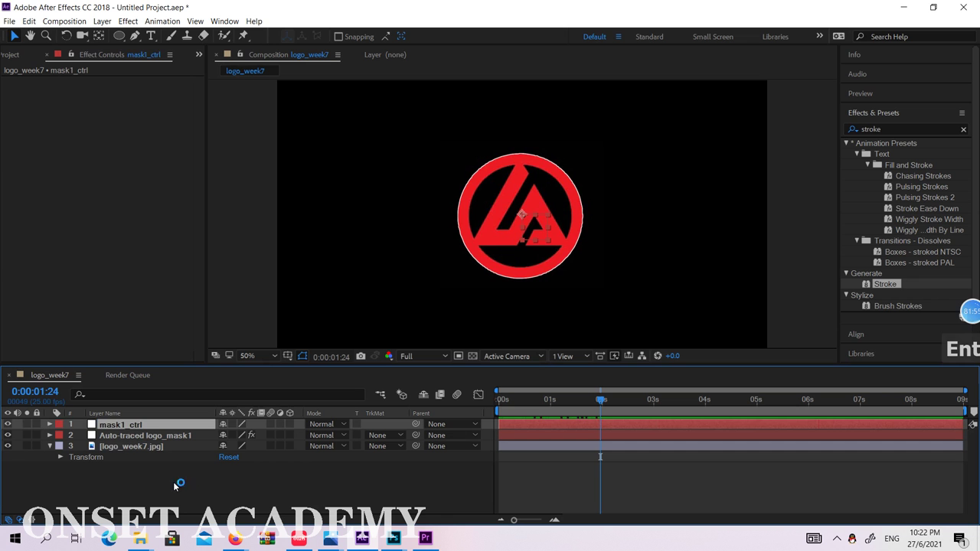
click(117, 491)
click(139, 424)
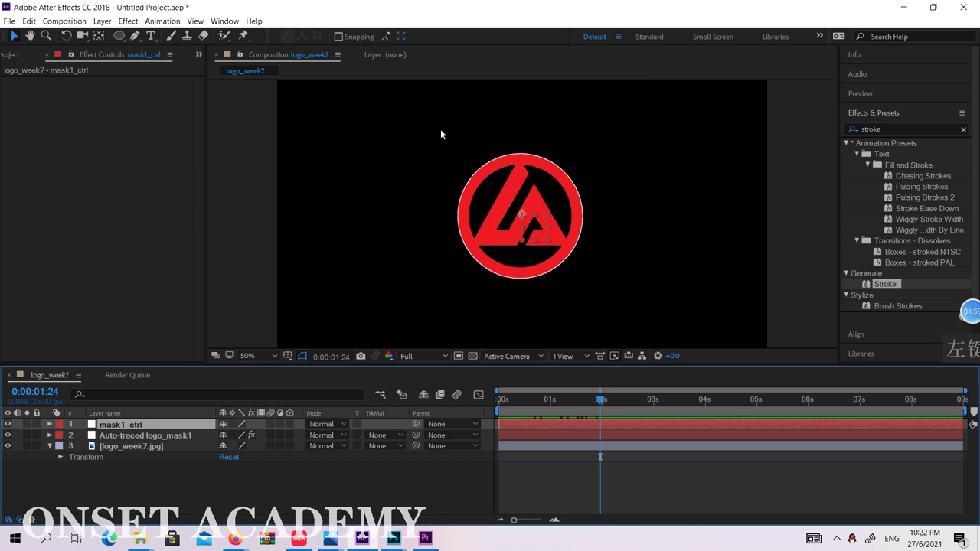
click(102, 21)
mouse_move(117, 35)
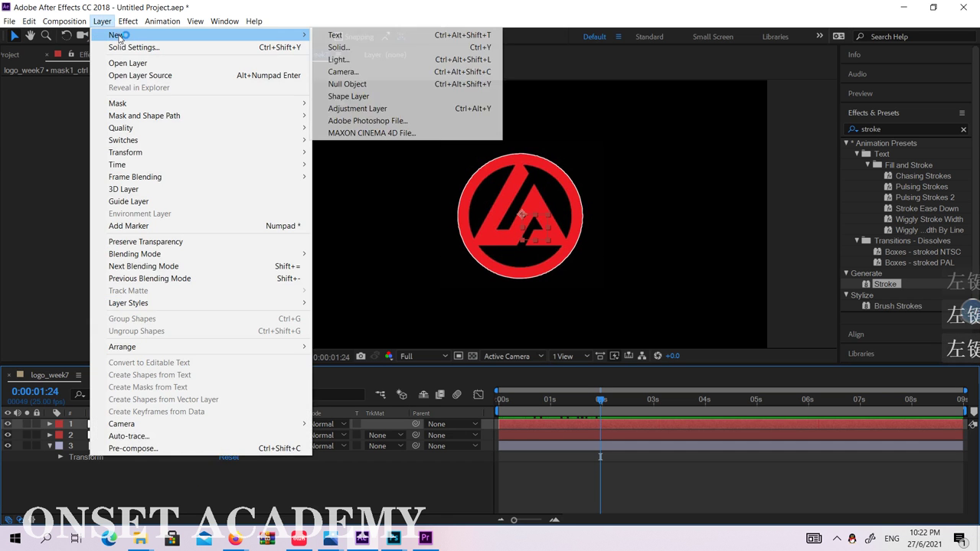
click(357, 46)
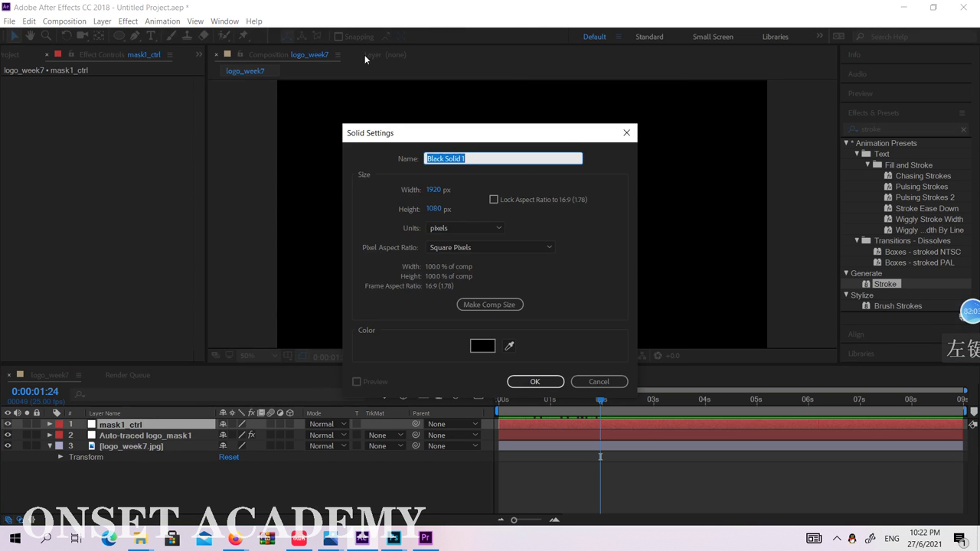
click(599, 382)
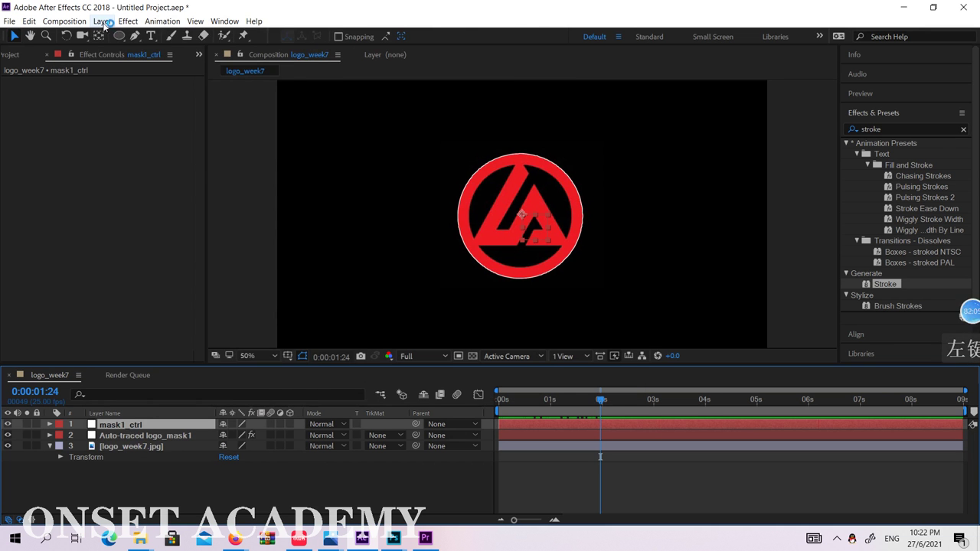
click(103, 20)
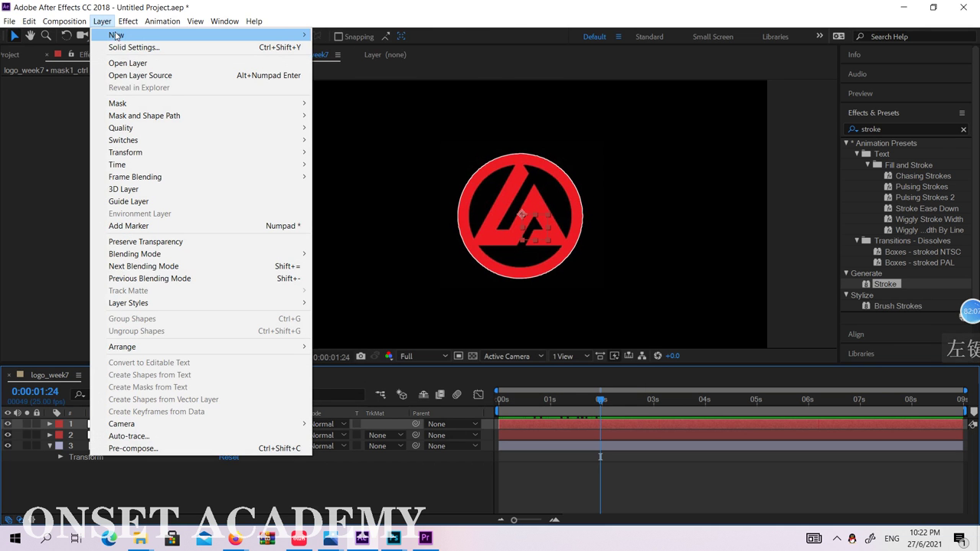
mouse_move(116, 35)
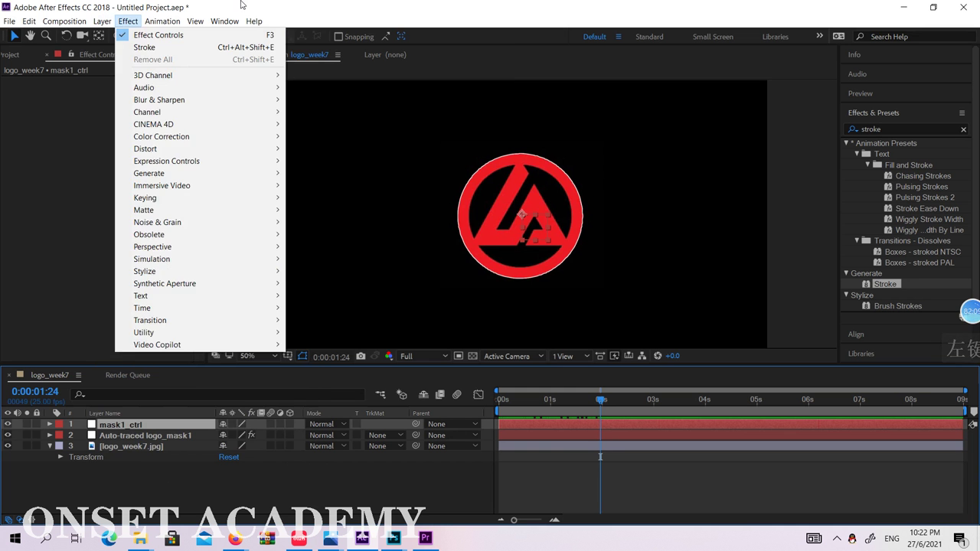
click(127, 20)
click(106, 20)
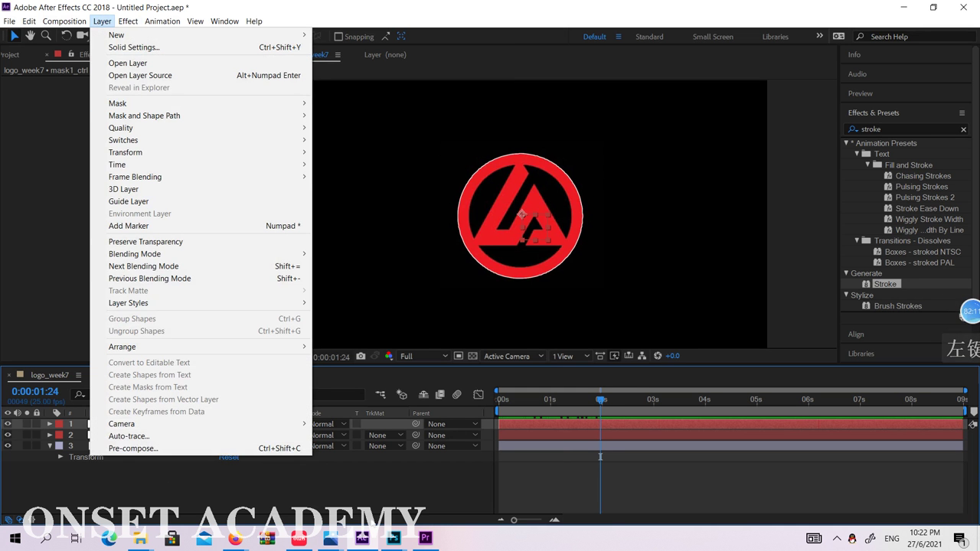
click(392, 539)
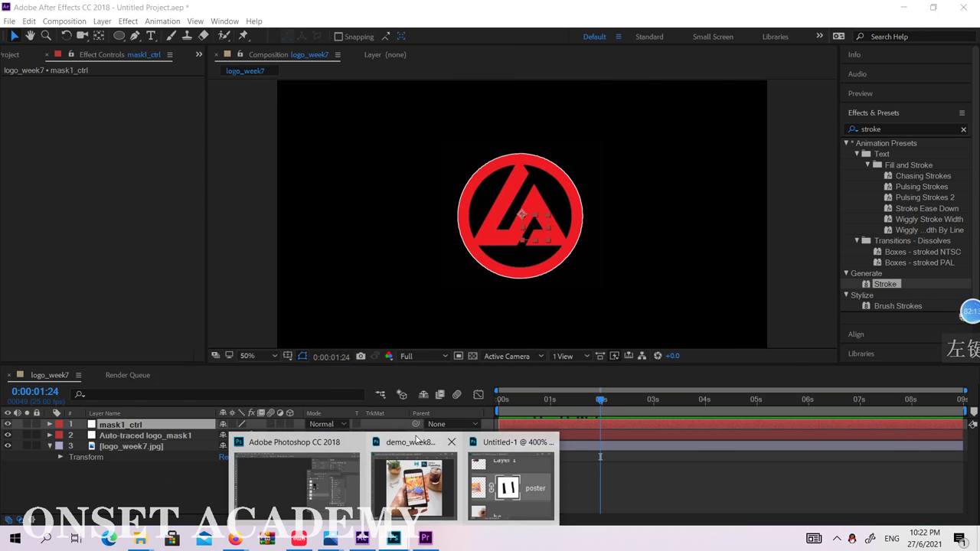
click(419, 442)
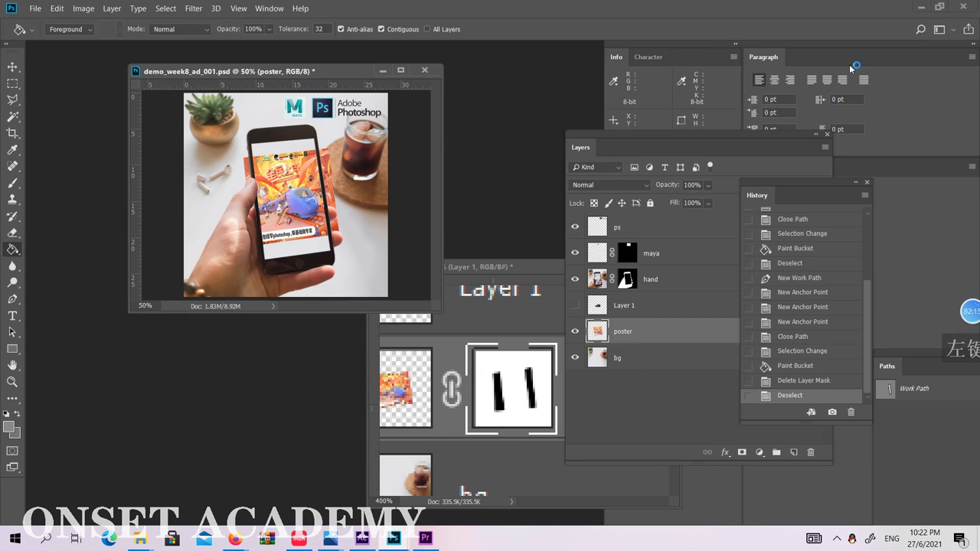
click(919, 6)
Create a text layer reading "ho" in the composition
click(105, 21)
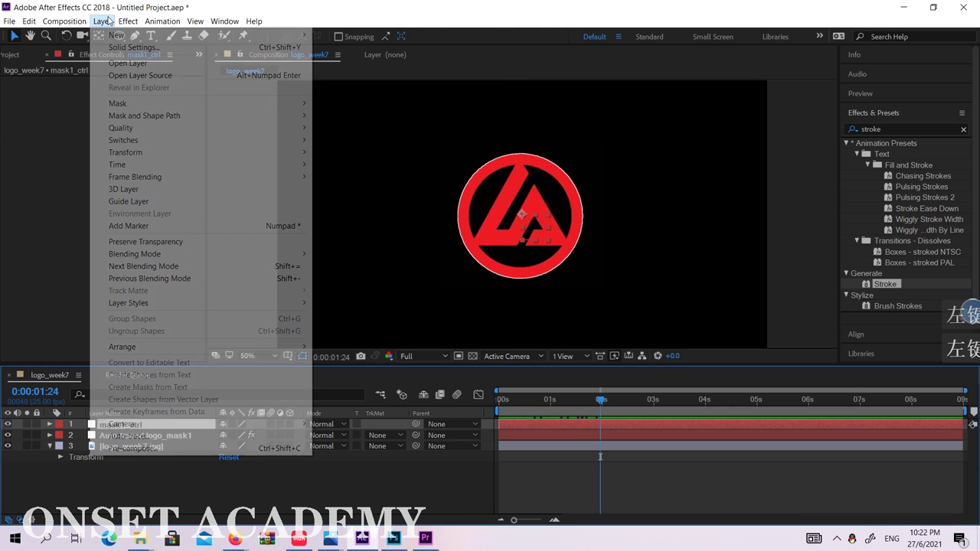
mouse_move(116, 36)
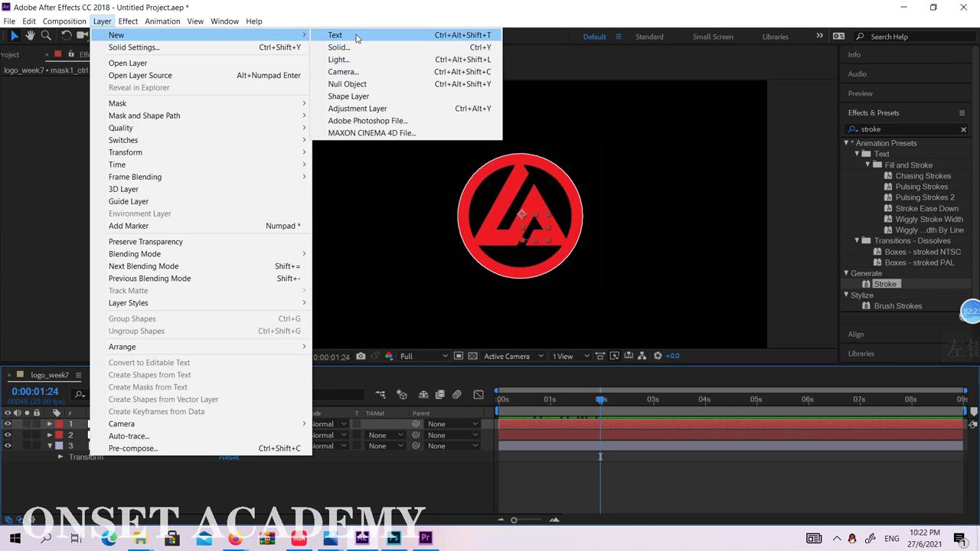
click(356, 38)
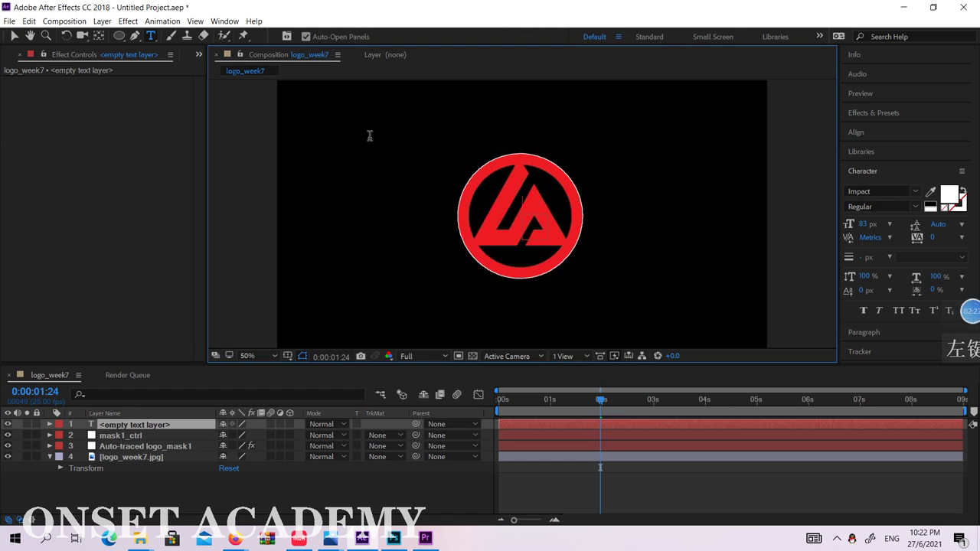
text(ho)
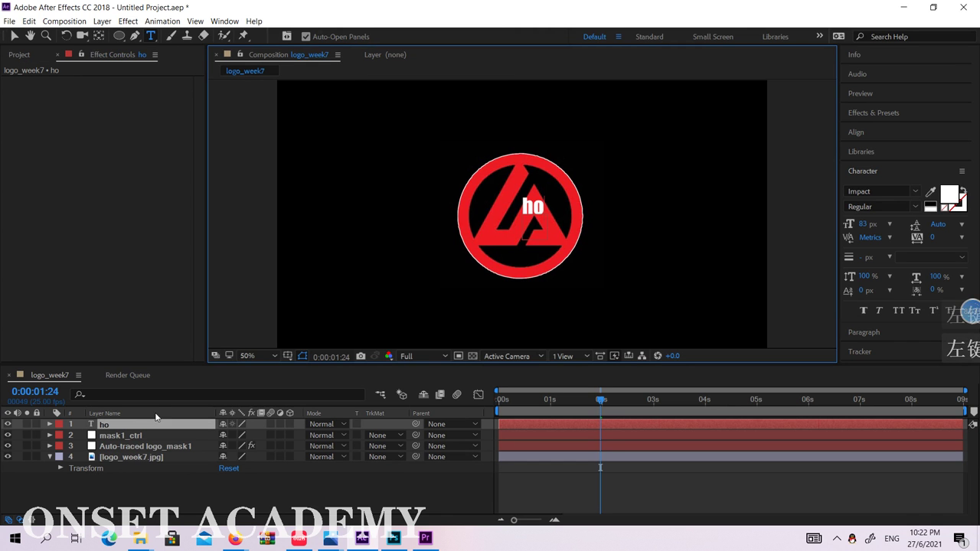
Enlarge the "ho" text and place it beside the logo, on its left side
click(541, 206)
click(13, 36)
drag(533, 208, 412, 184)
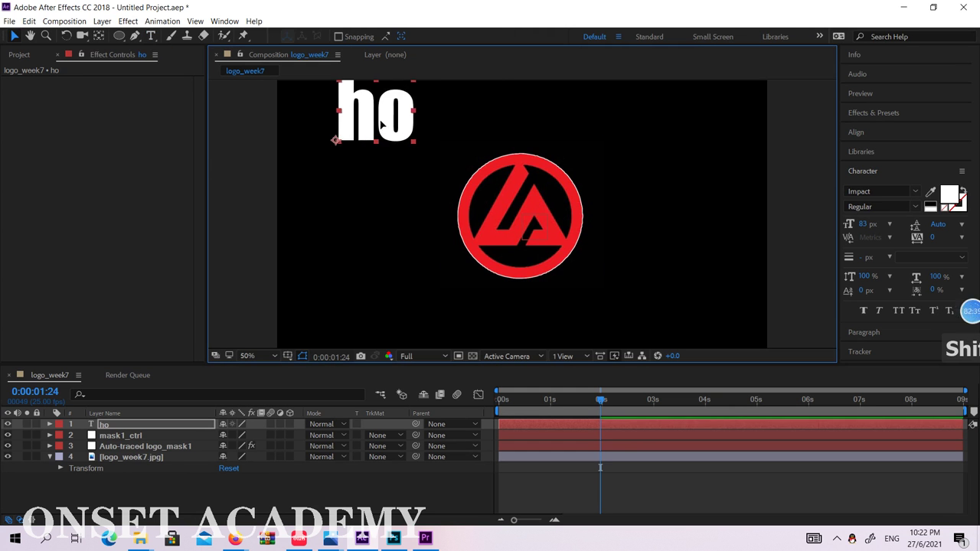
drag(384, 125, 393, 237)
Delete the "ho" text layer from the composition
click(113, 435)
click(108, 424)
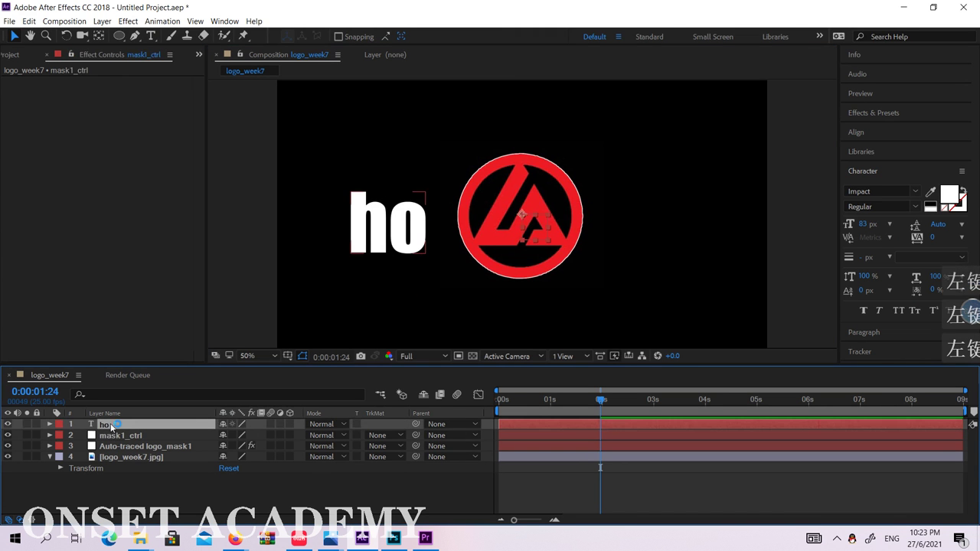
key(Delete)
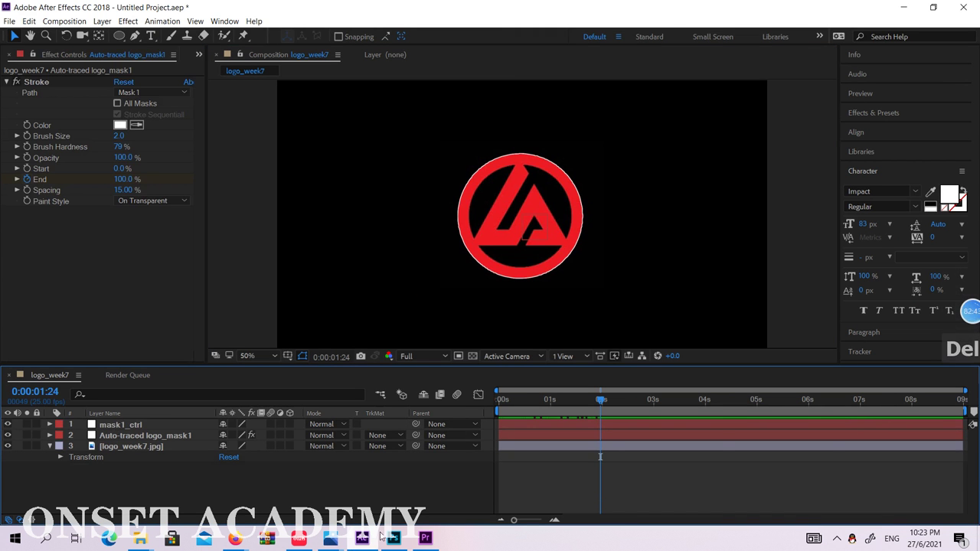
Switch to Photoshop and add a text layer reading "how" above the ps layer in demo_week8_ad_001.psd, beside the earphones
click(391, 538)
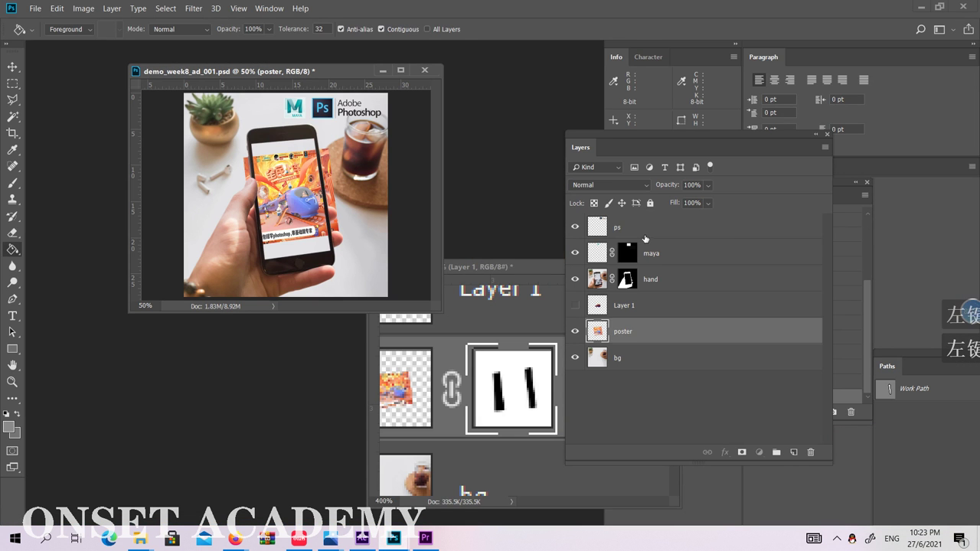
click(645, 237)
click(13, 315)
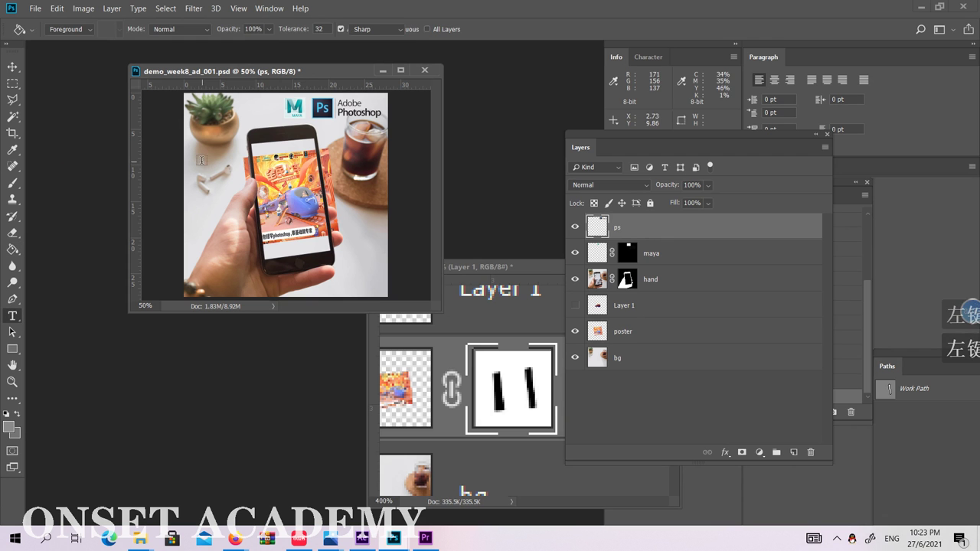
click(200, 160)
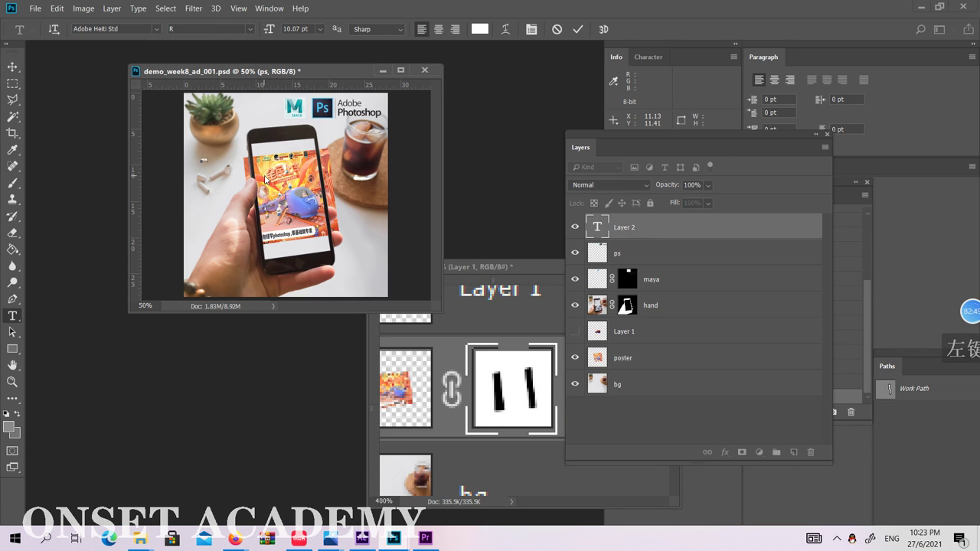
text(how)
Enlarge the "how" text to about 1737% and move it across the phone in the image
click(12, 67)
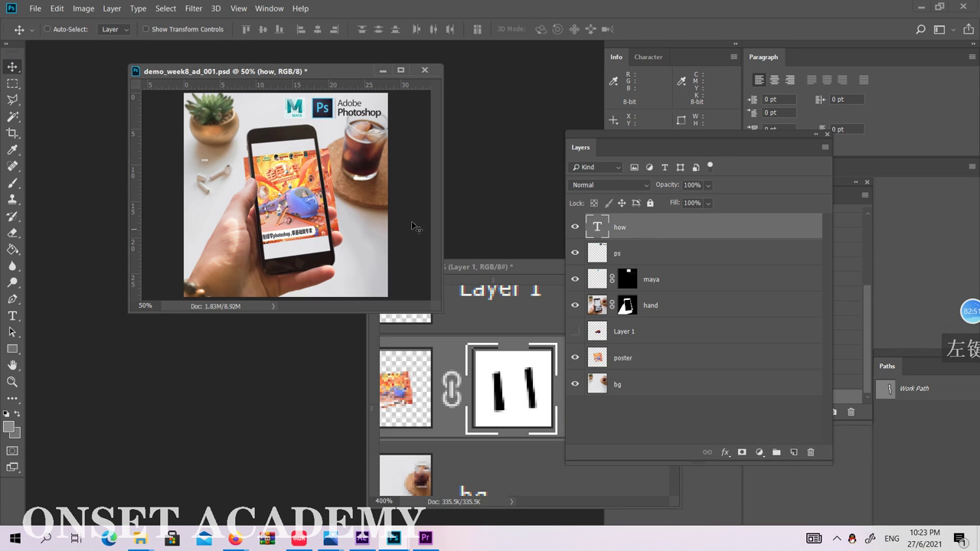
key(ctrl+t)
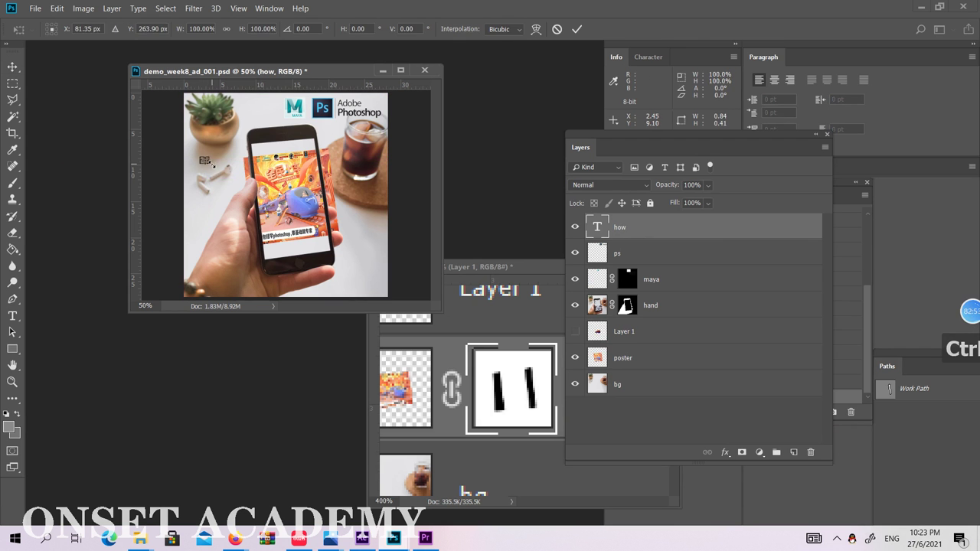
drag(209, 162, 281, 196)
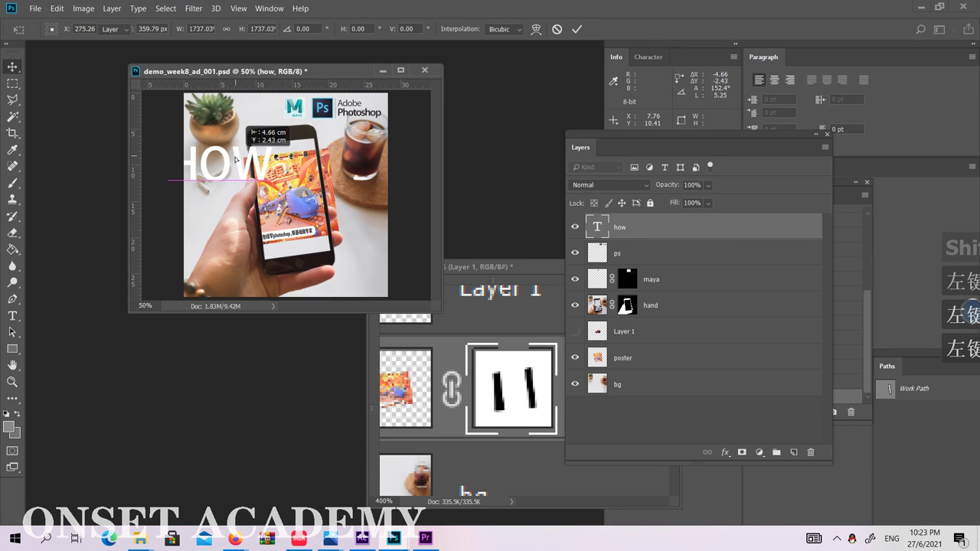
key(Return)
mouse_move(274, 151)
mouse_down()
mouse_move(296, 139)
mouse_move(305, 200)
mouse_move(292, 151)
mouse_up()
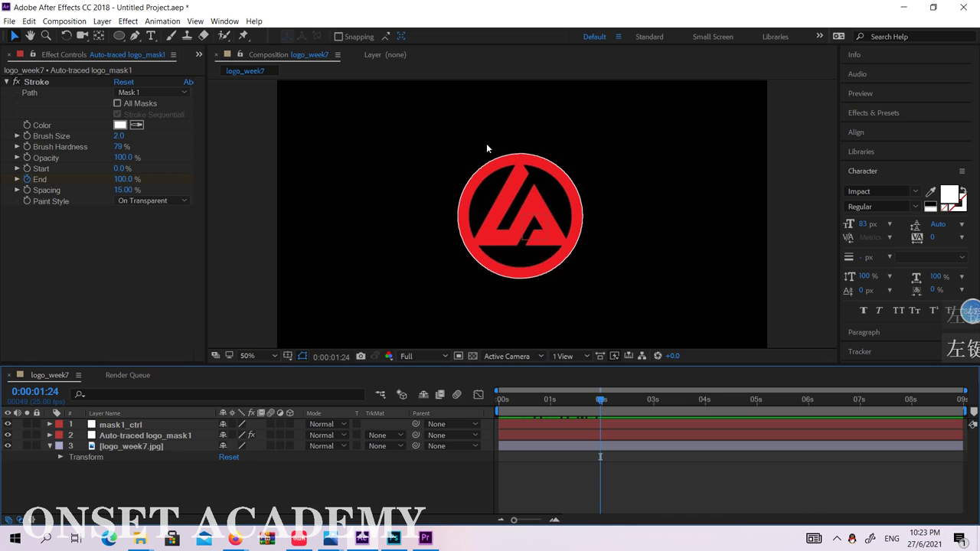
click(102, 21)
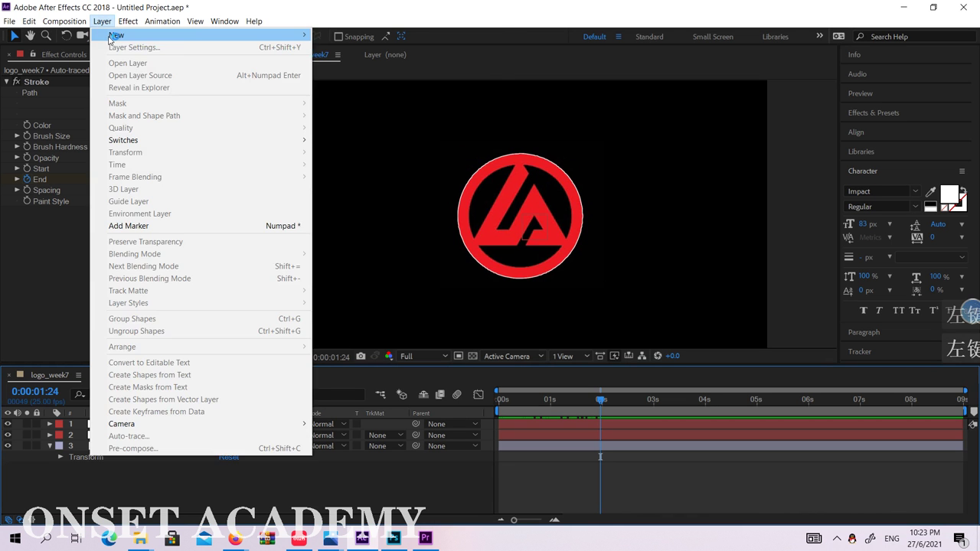
mouse_move(196, 21)
mouse_move(102, 20)
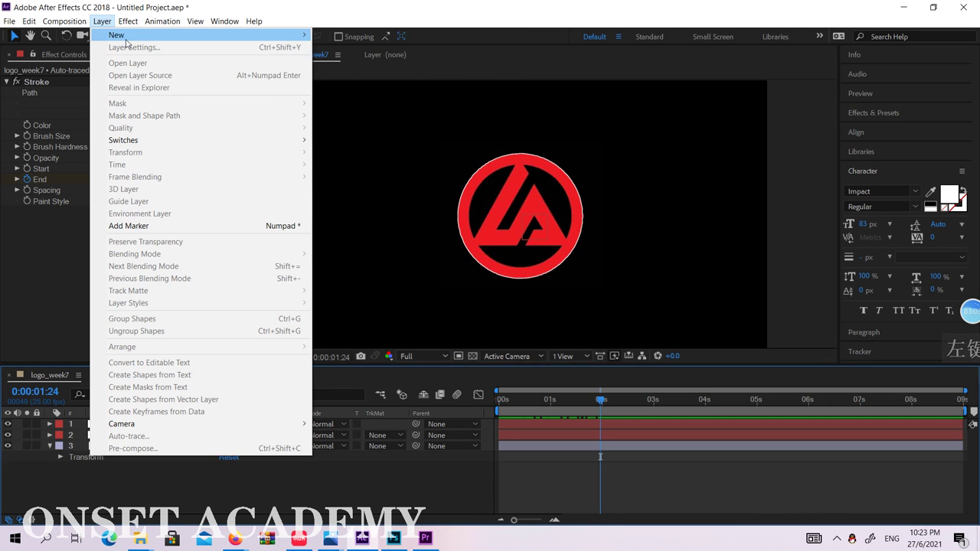
mouse_move(117, 36)
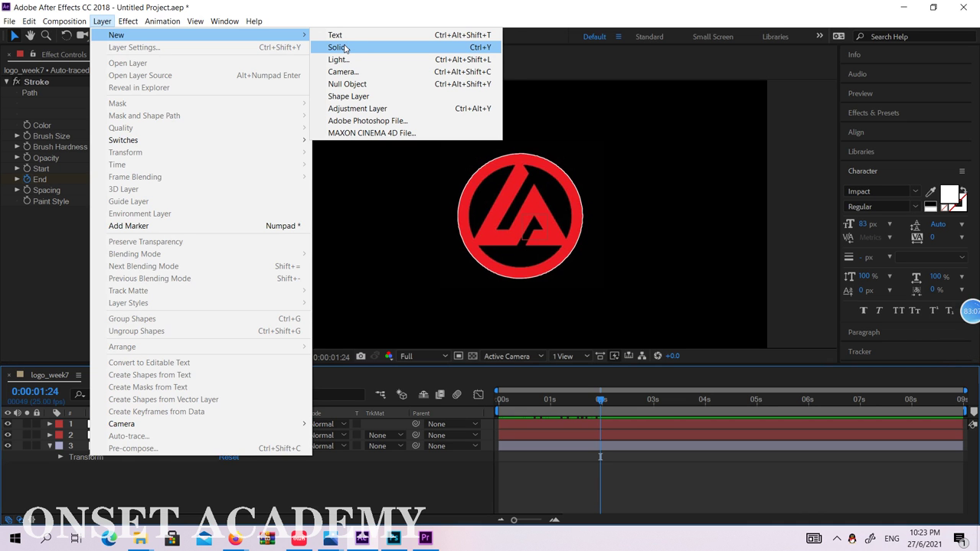
Switch to Photoshop and add a Solid Color fill layer in ff0000 above the "how" text layer
click(393, 539)
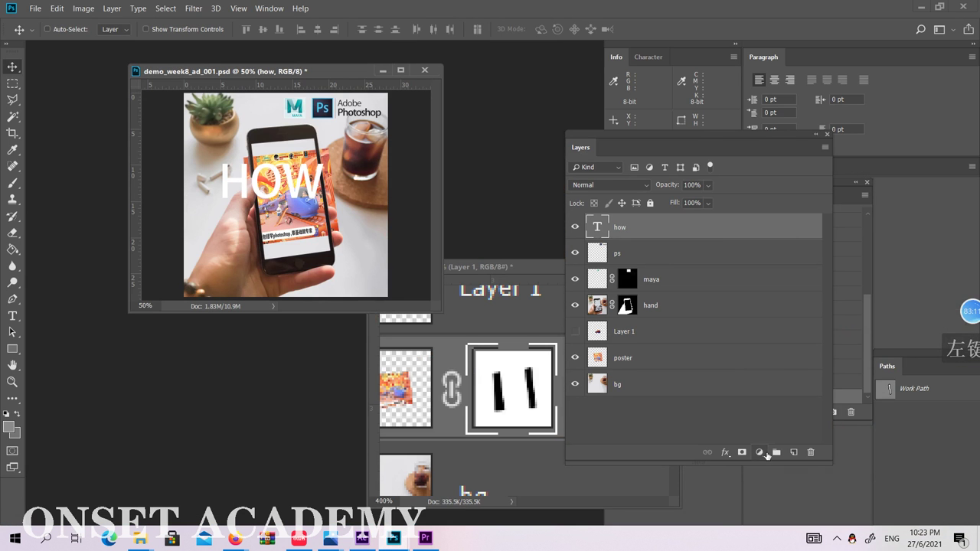
click(767, 455)
click(801, 231)
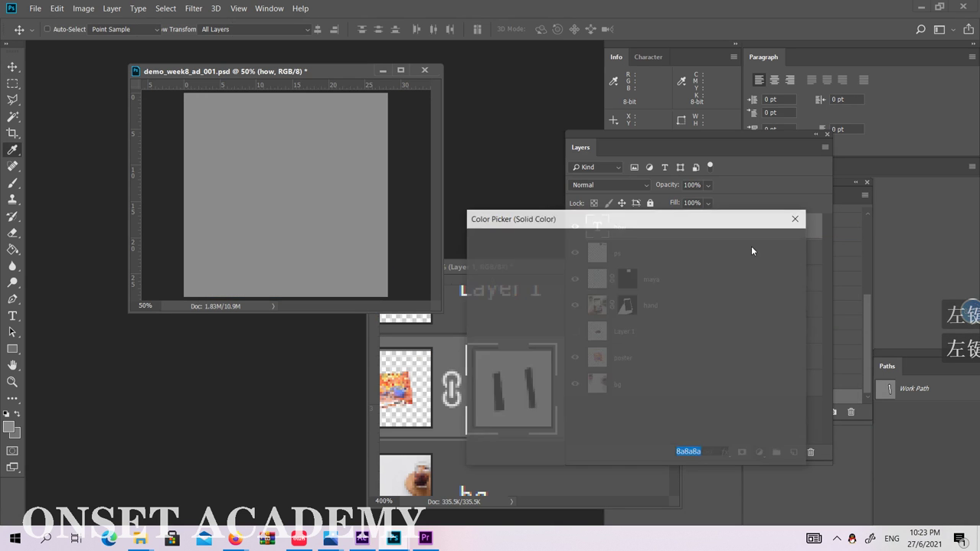
text(ff0000)
click(756, 242)
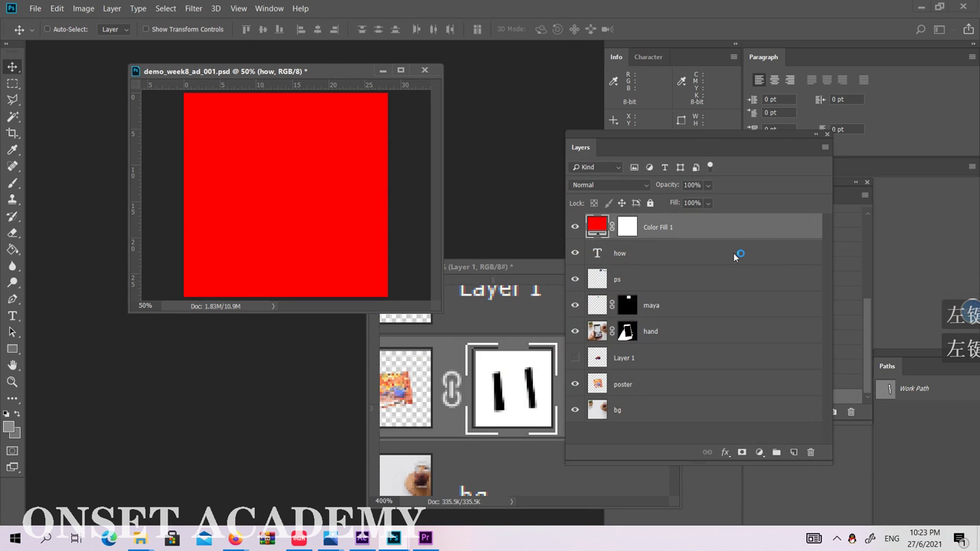
Hide and show the red fill layer to compare the image with and without it
click(576, 226)
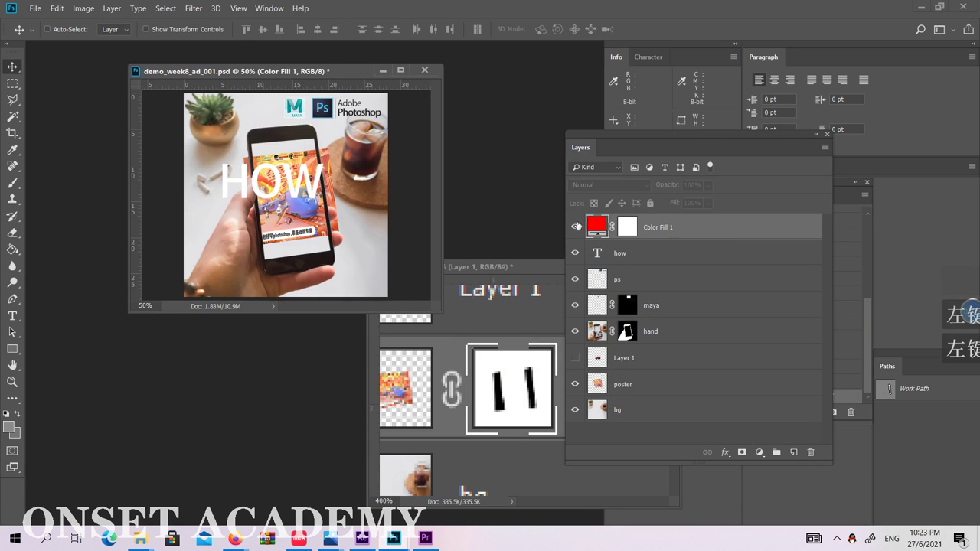
click(576, 227)
click(577, 227)
click(577, 227)
drag(657, 227, 684, 217)
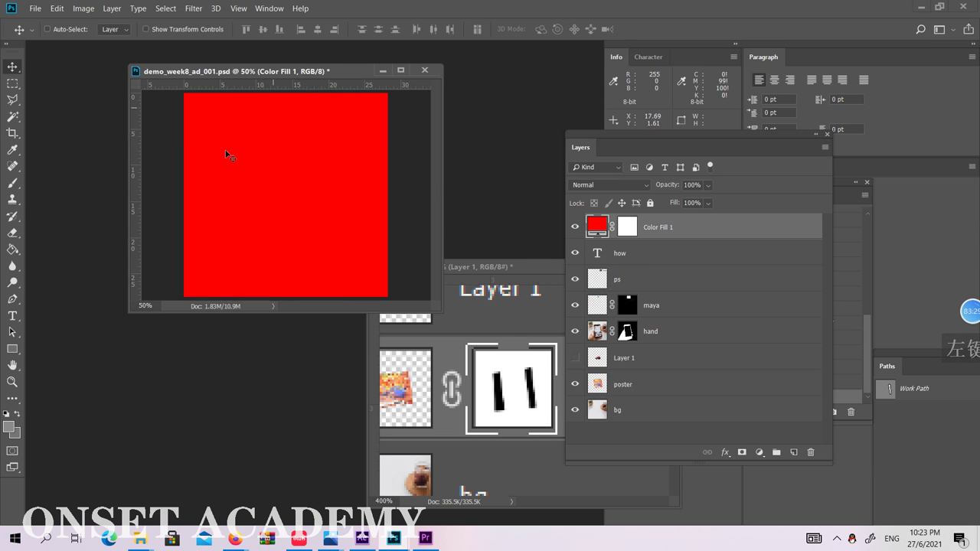
Switch to After Effects and add a pure red solid layer to the logo_week7 composition
click(916, 13)
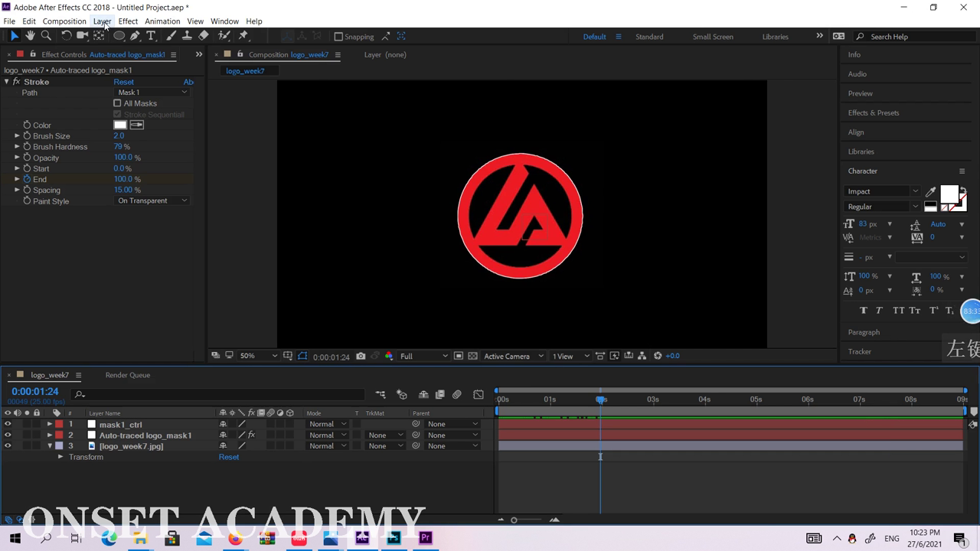
click(102, 20)
mouse_move(111, 35)
click(355, 46)
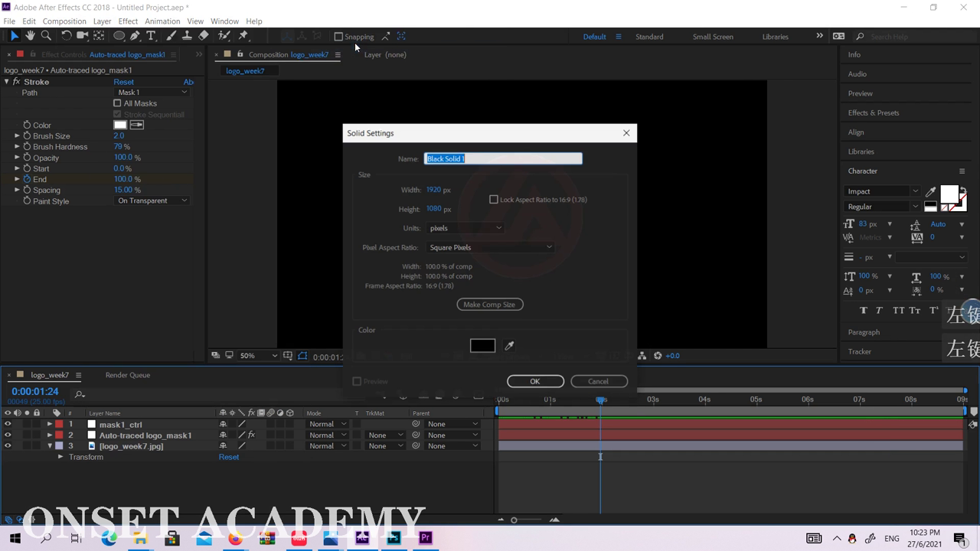
click(483, 346)
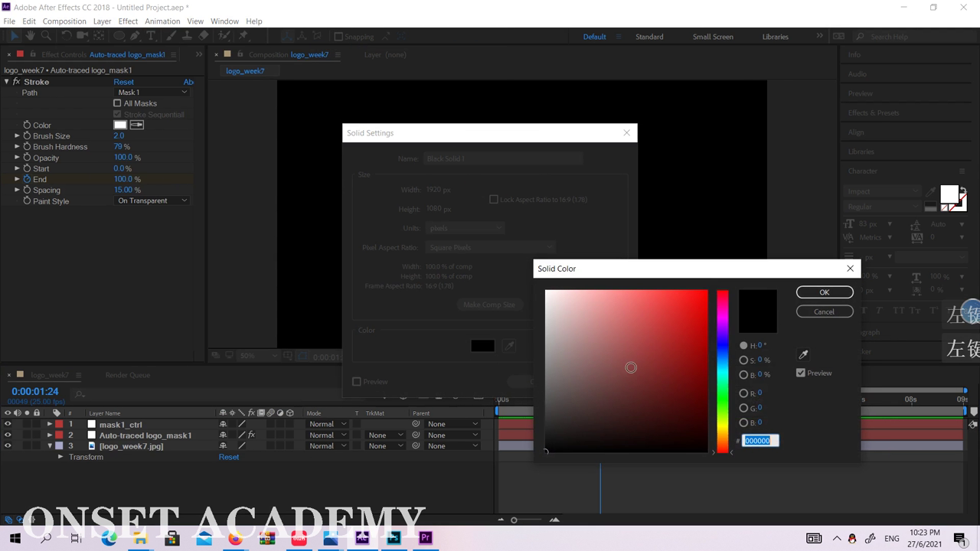
drag(633, 365, 711, 285)
click(816, 292)
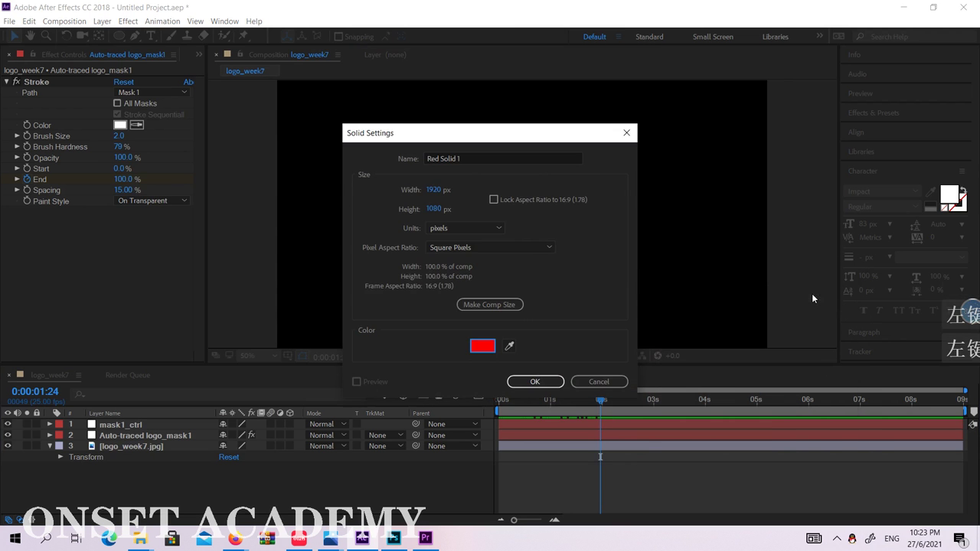
click(528, 381)
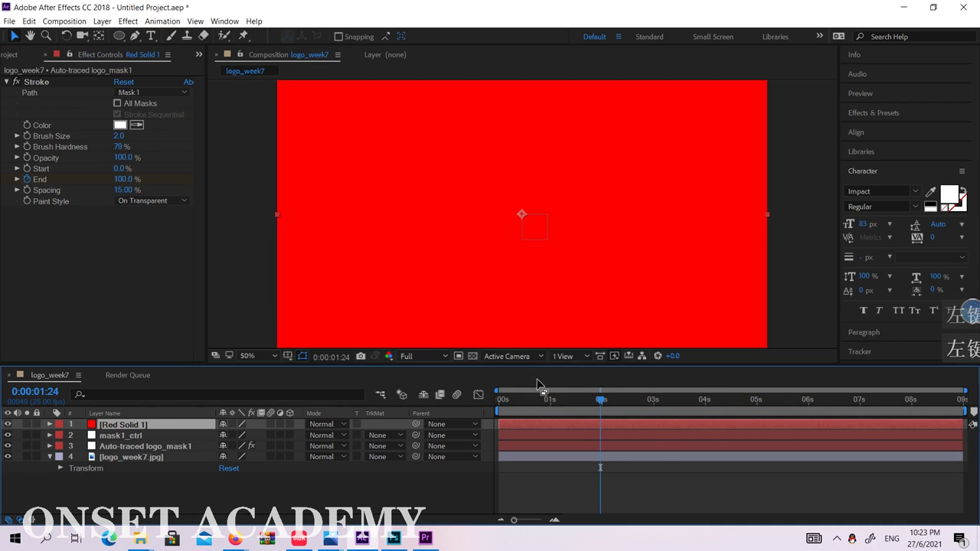
click(138, 424)
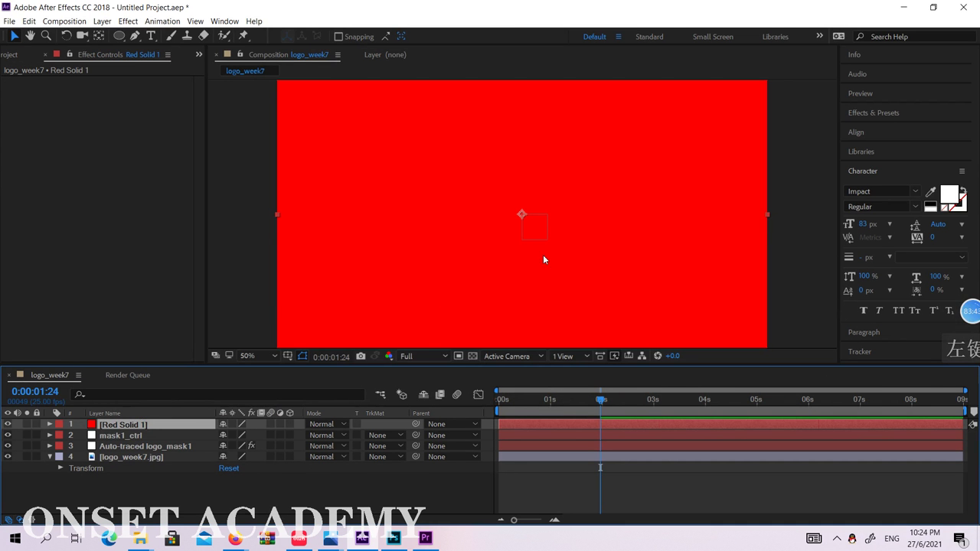
scroll(543, 254, down, 1)
click(770, 262)
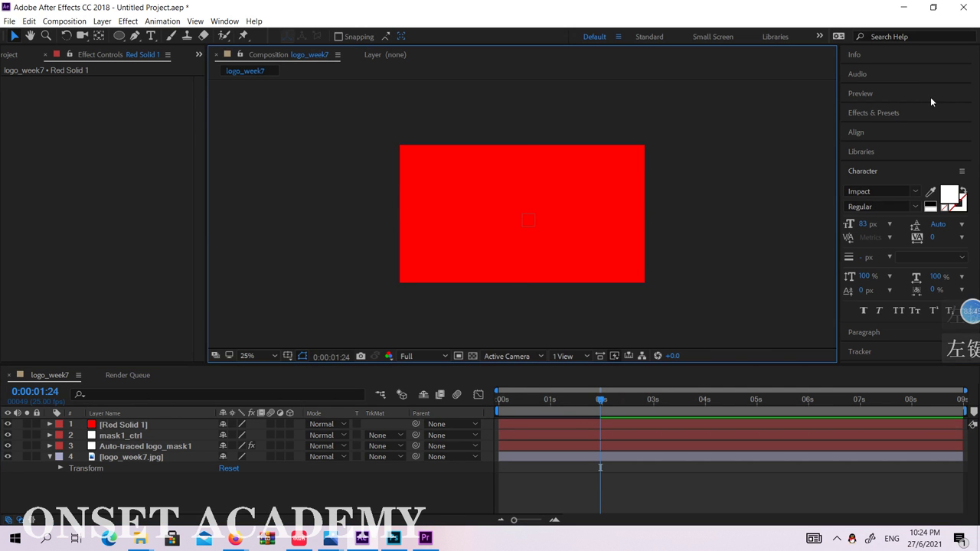
click(899, 118)
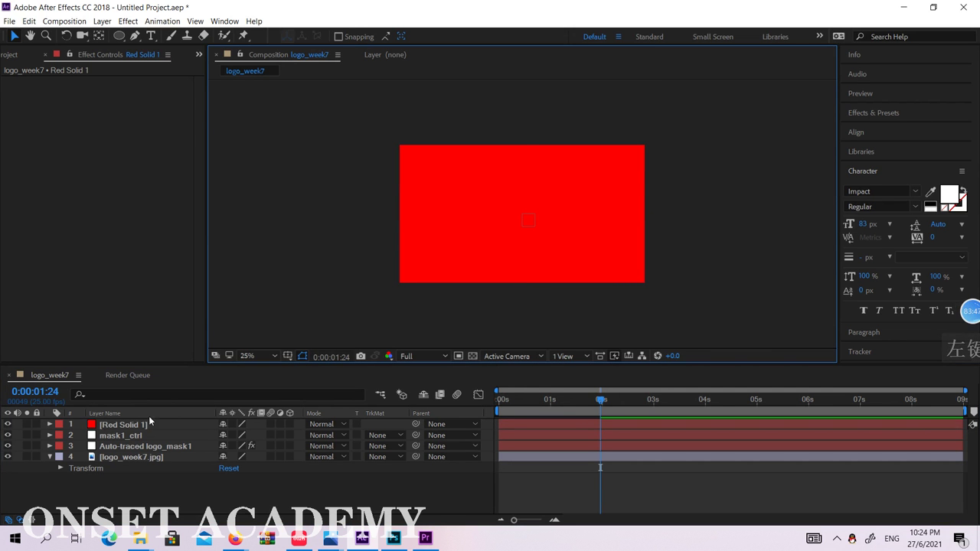
mouse_move(149, 421)
mouse_down()
mouse_move(127, 460)
mouse_move(145, 423)
mouse_up()
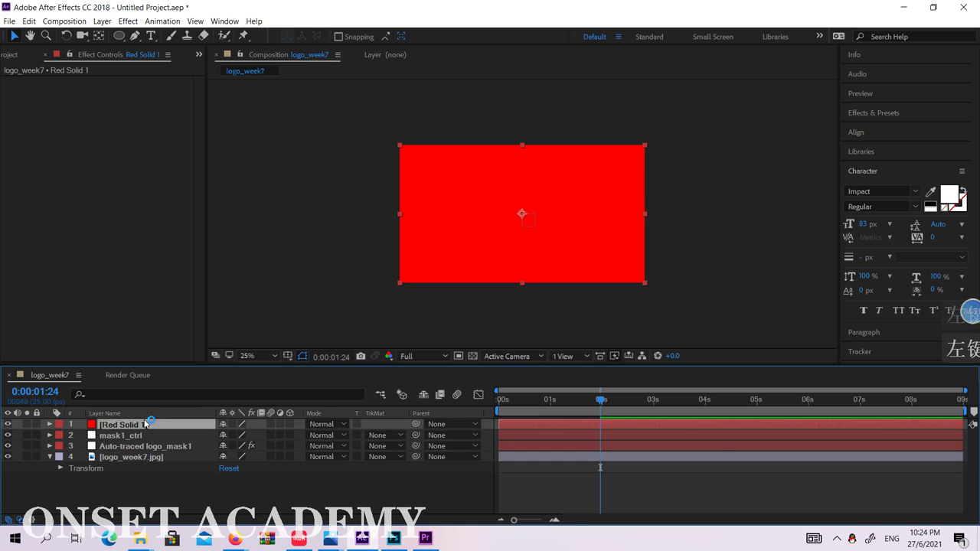
click(812, 204)
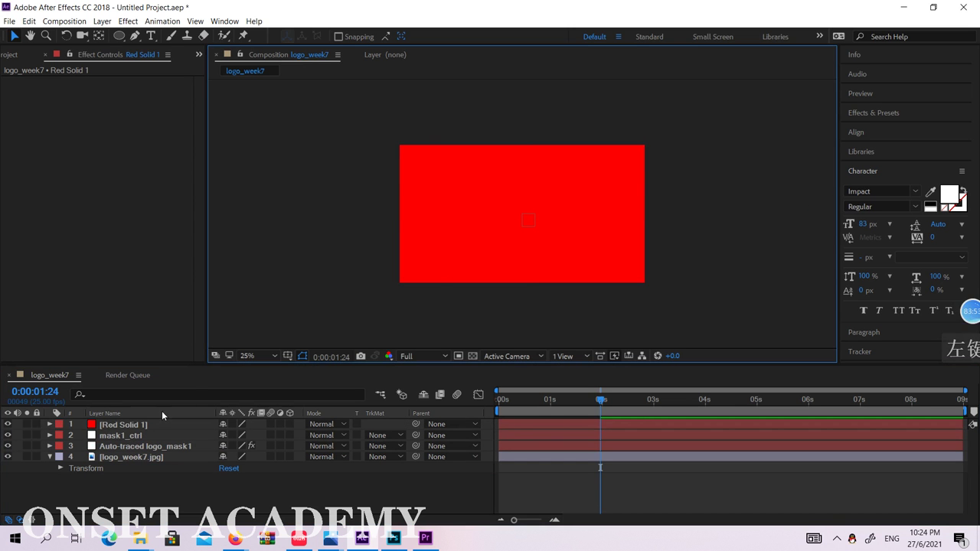
Search the effects for "flare" and apply Lens Flare to the red solid layer
click(125, 426)
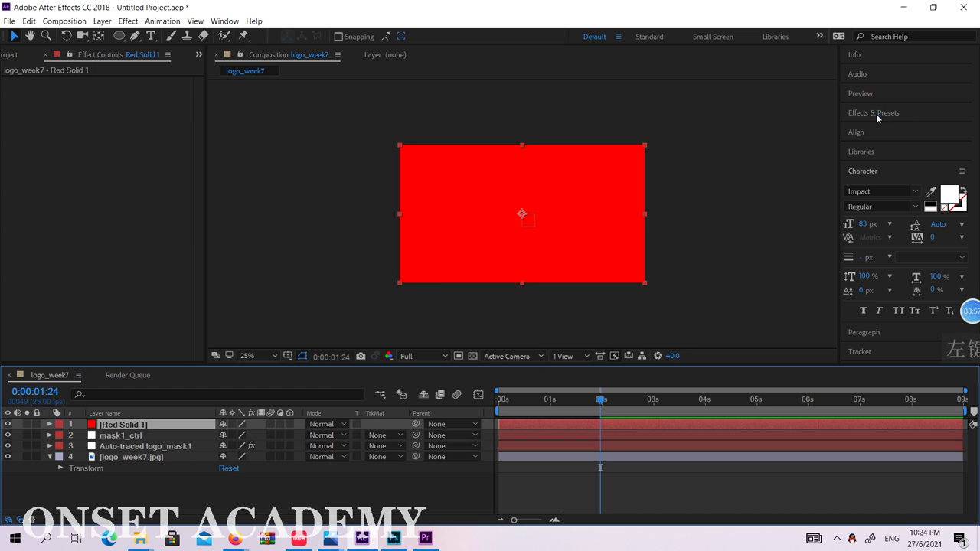
click(128, 21)
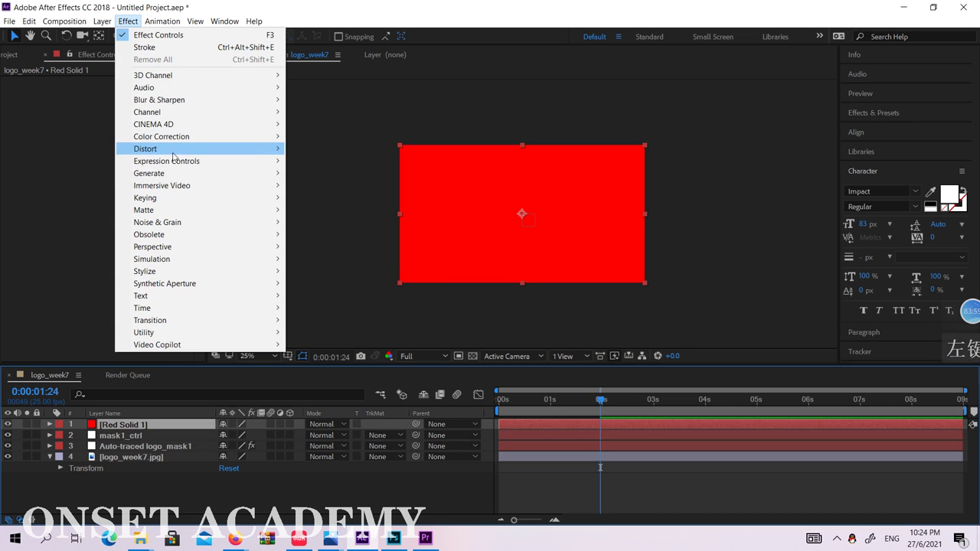
mouse_move(176, 175)
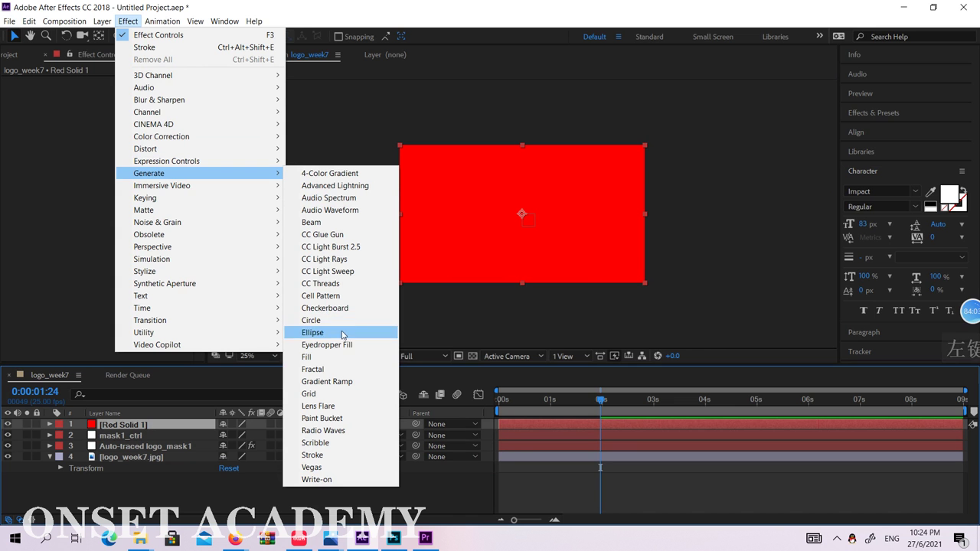
click(870, 113)
double_click(887, 128)
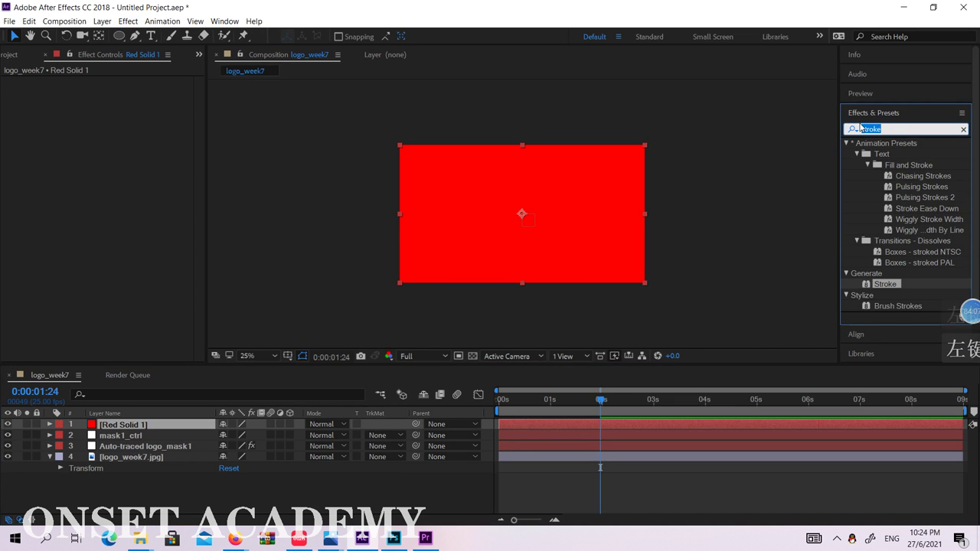
text(flare)
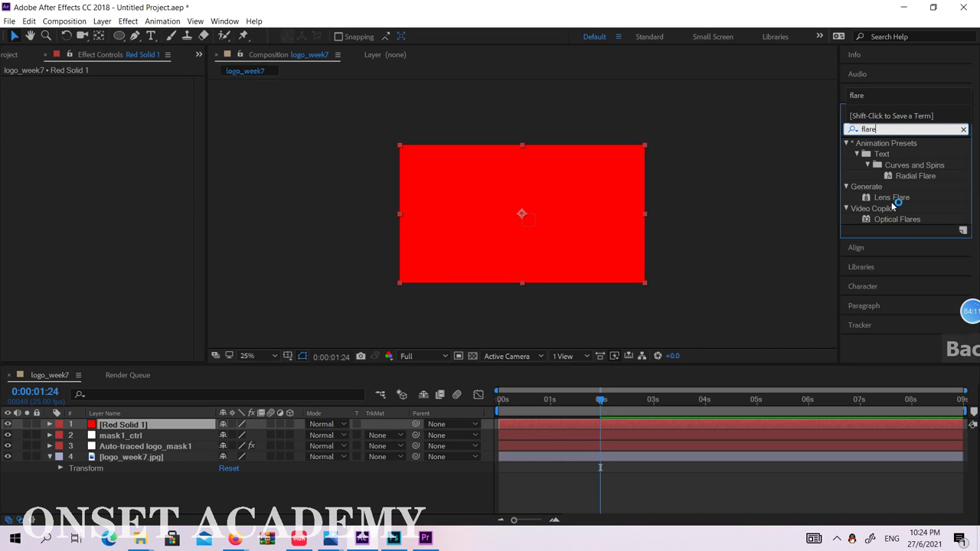
drag(892, 201, 127, 425)
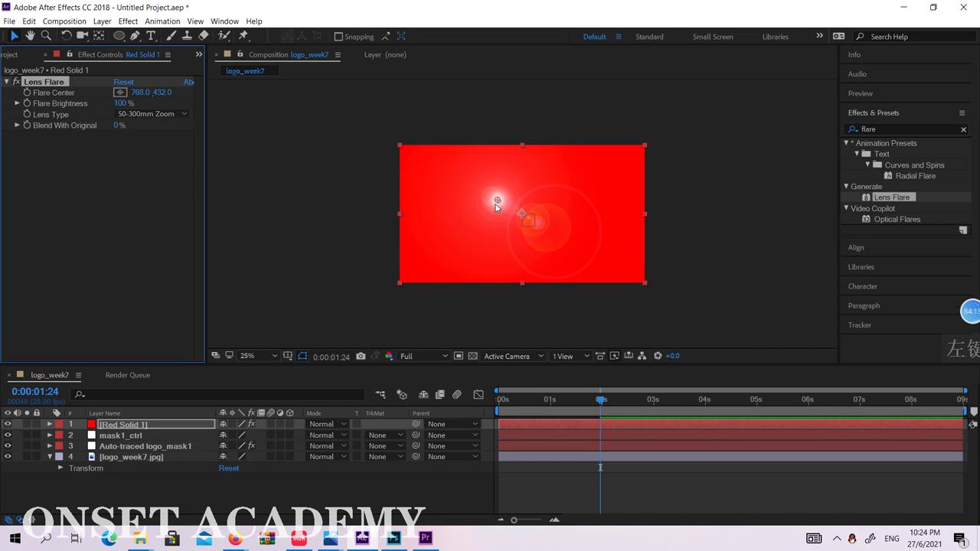
Move the lens flare's center to the middle of the composition at 962, 540 and set its lens type to 105mm Prime
drag(497, 203, 525, 218)
scroll(523, 215, up, 2)
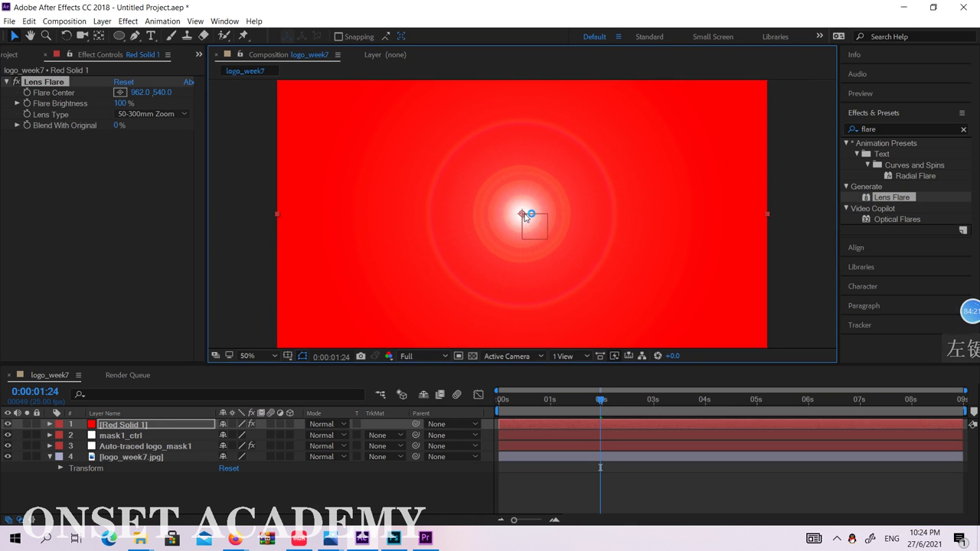
click(129, 114)
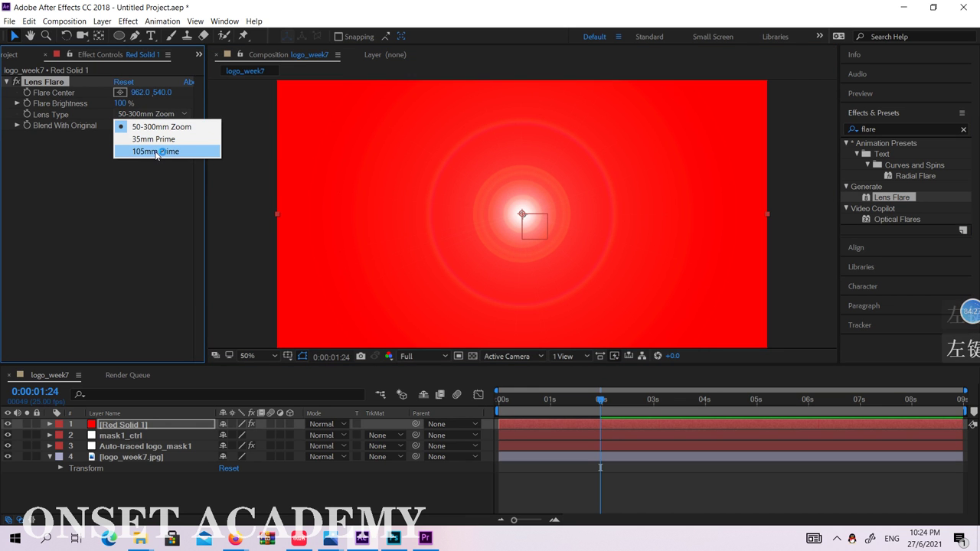
click(156, 152)
key(comma)
key(comma)
key(period)
key(period)
key(period)
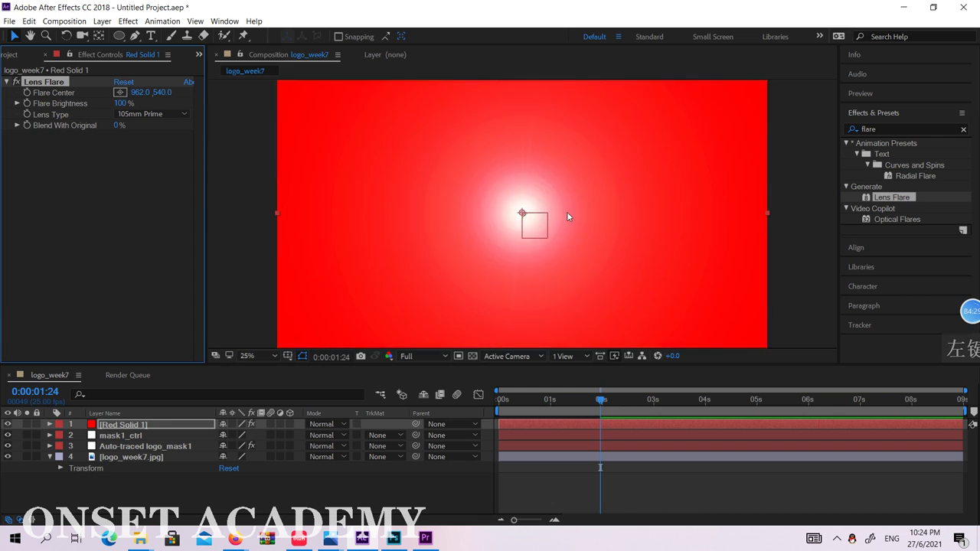
key(comma)
key(comma)
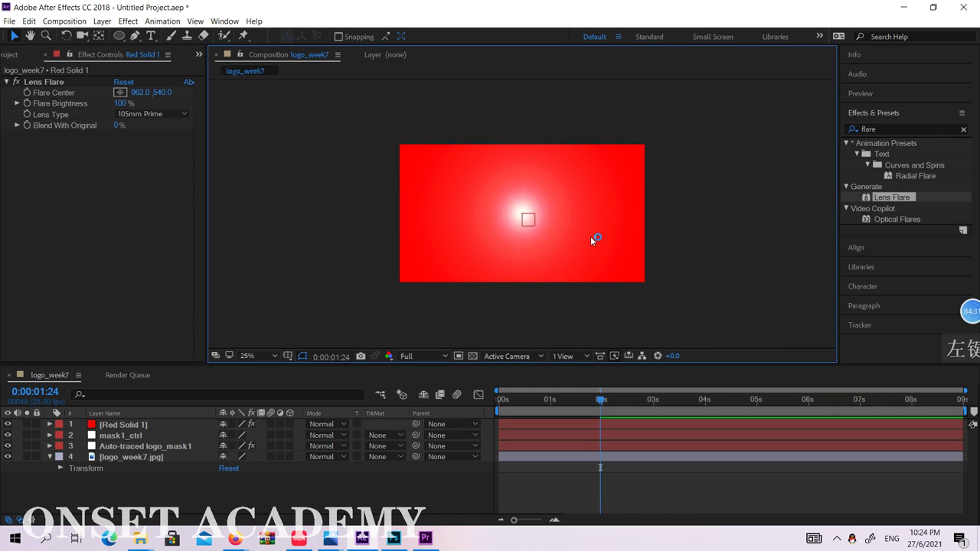
click(522, 209)
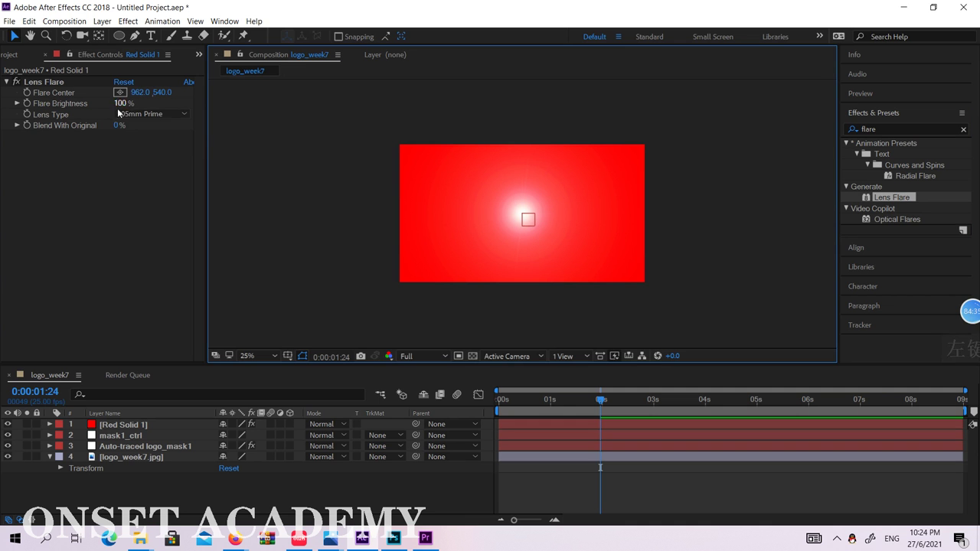
click(152, 114)
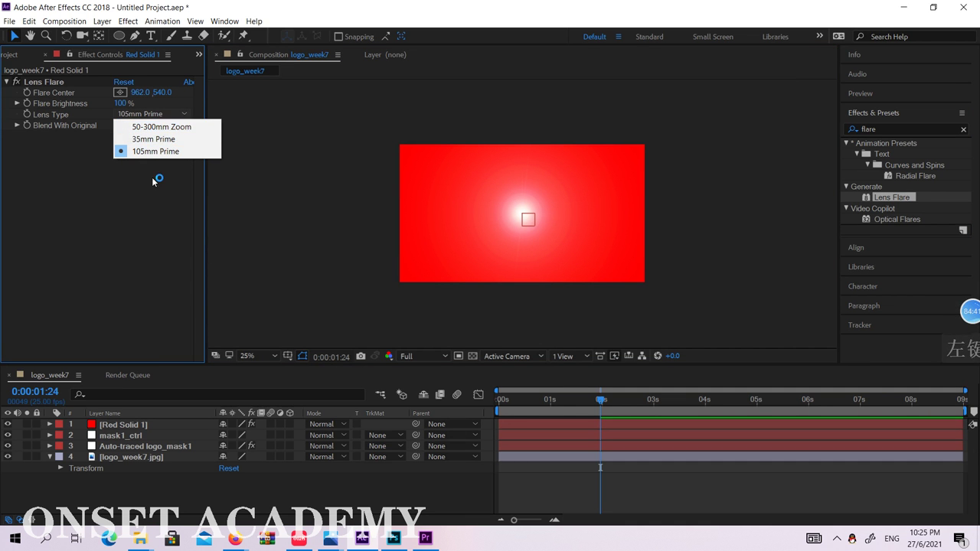
click(153, 160)
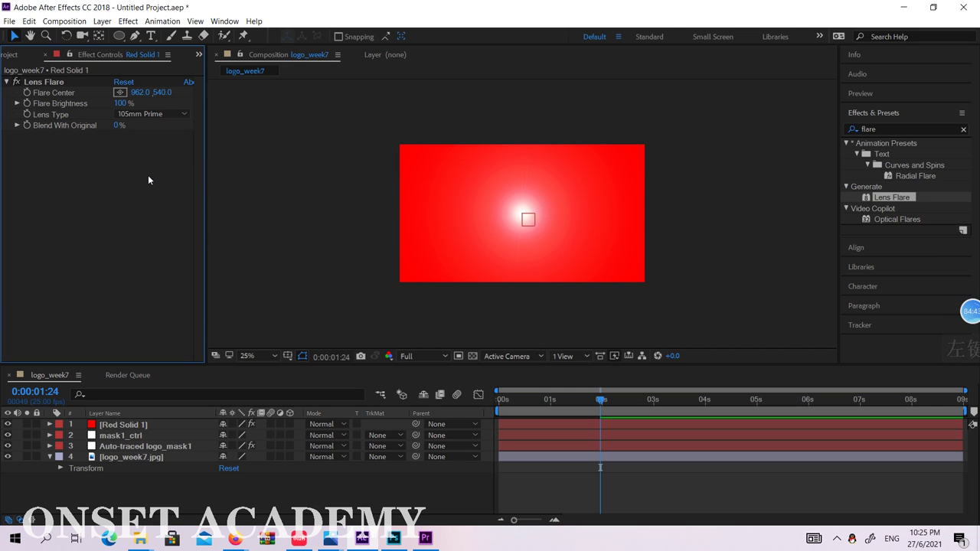
Compare the flare's 50-300mm Zoom, 35mm Prime and 105mm Prime lens types, ending on 105mm Prime
click(146, 115)
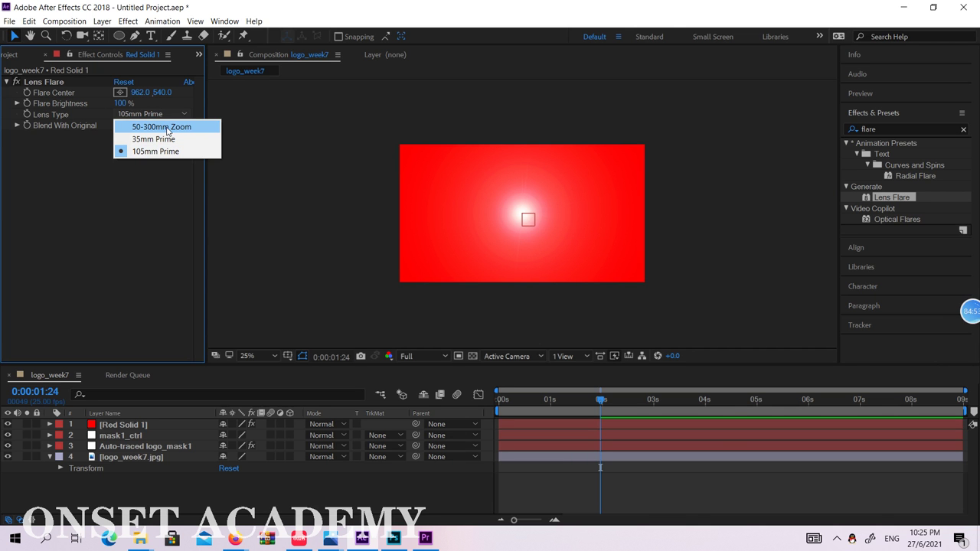
click(167, 127)
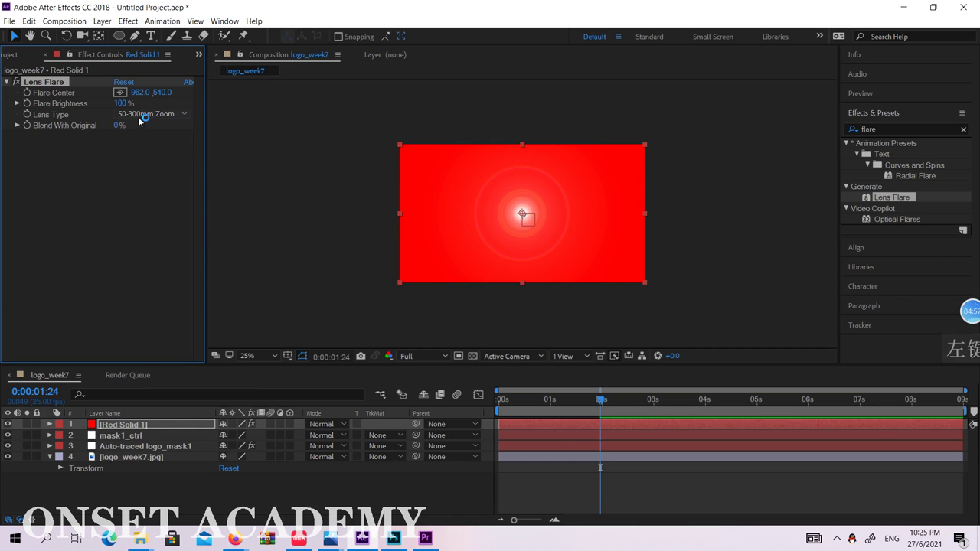
click(145, 115)
click(142, 138)
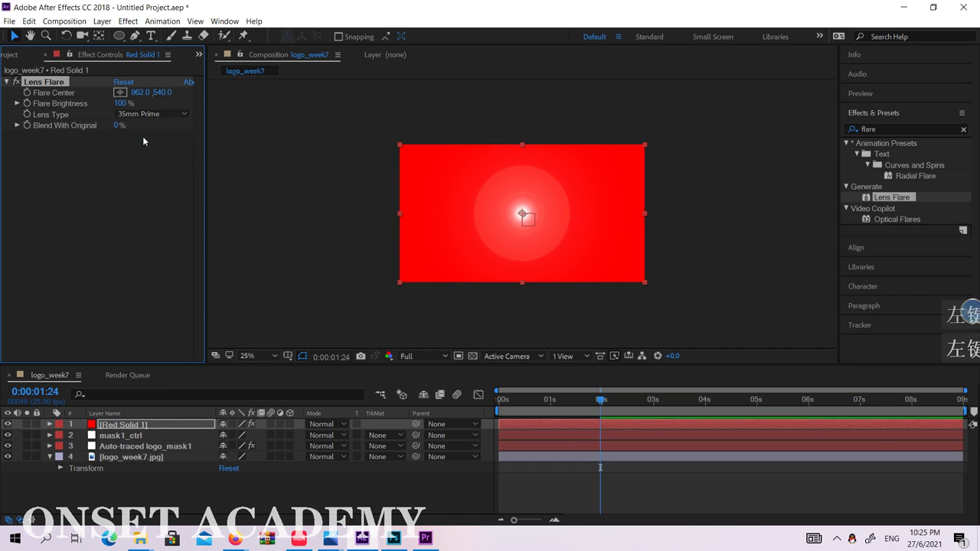
click(153, 114)
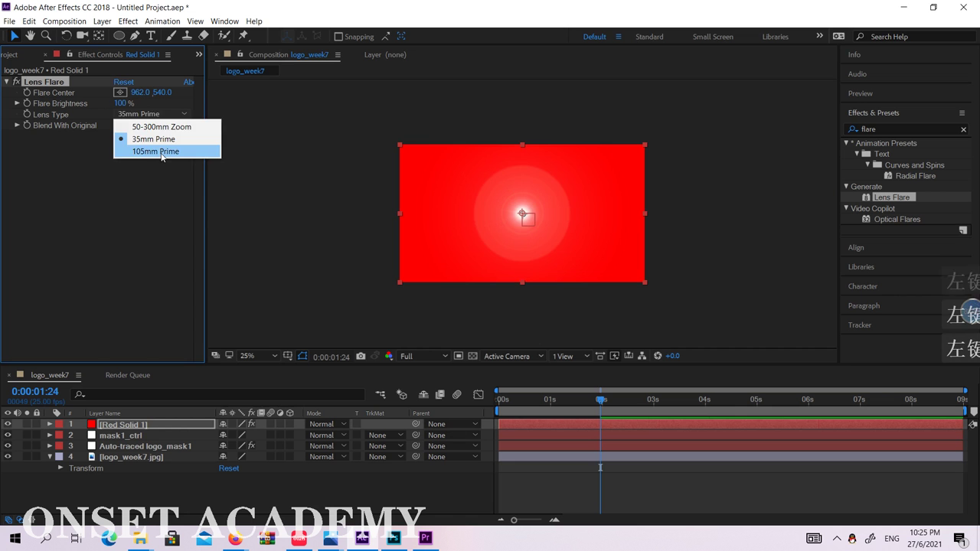
click(164, 152)
click(159, 114)
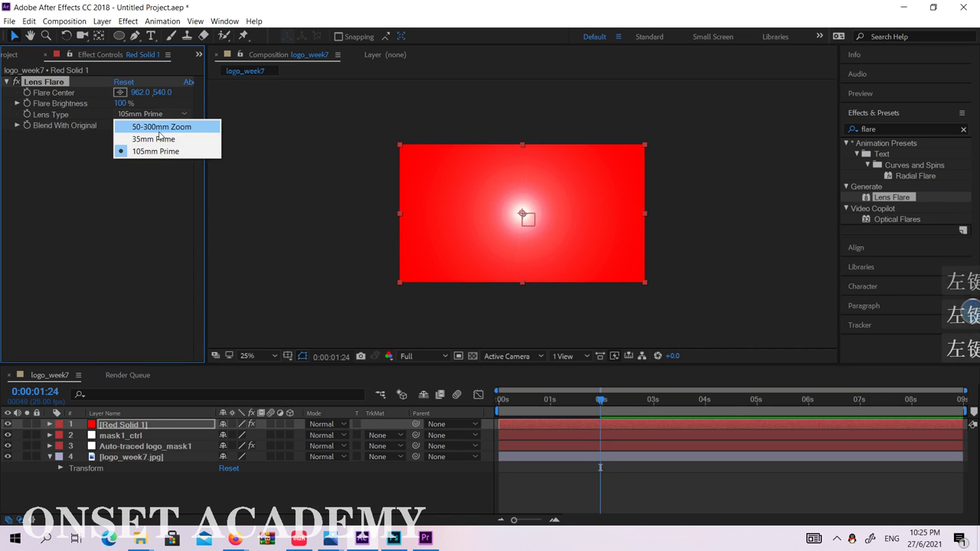
click(160, 127)
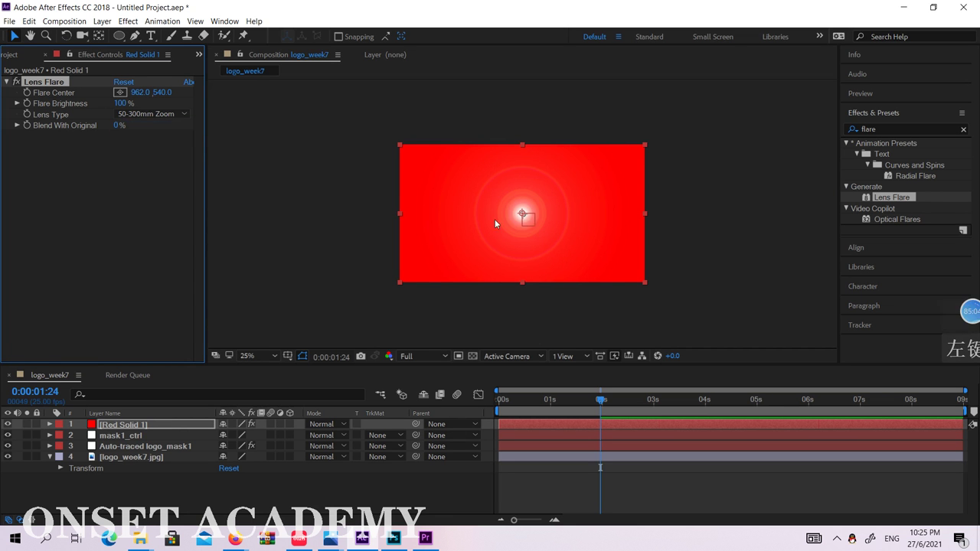
click(153, 114)
click(157, 151)
click(361, 197)
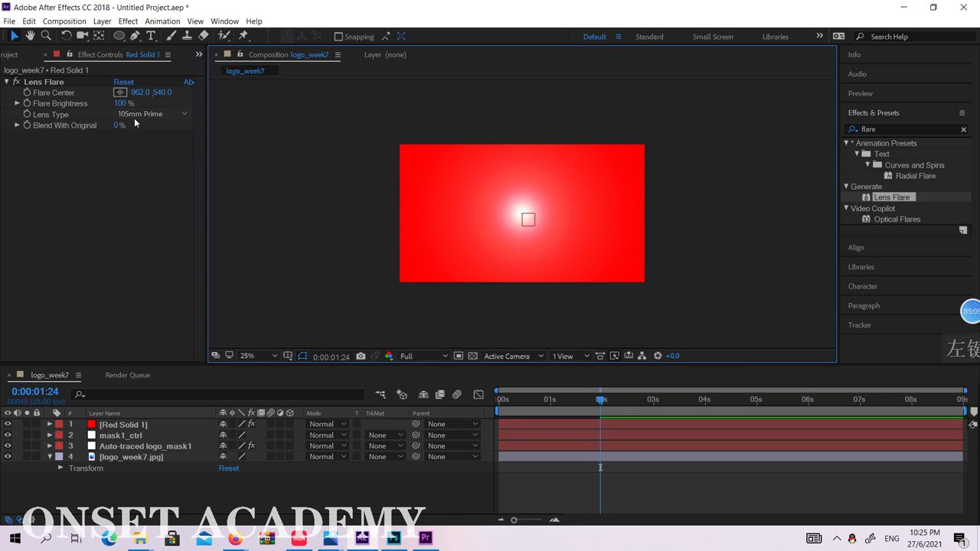
Rename the red solid layer as flare_mask1
click(136, 424)
right_click(137, 426)
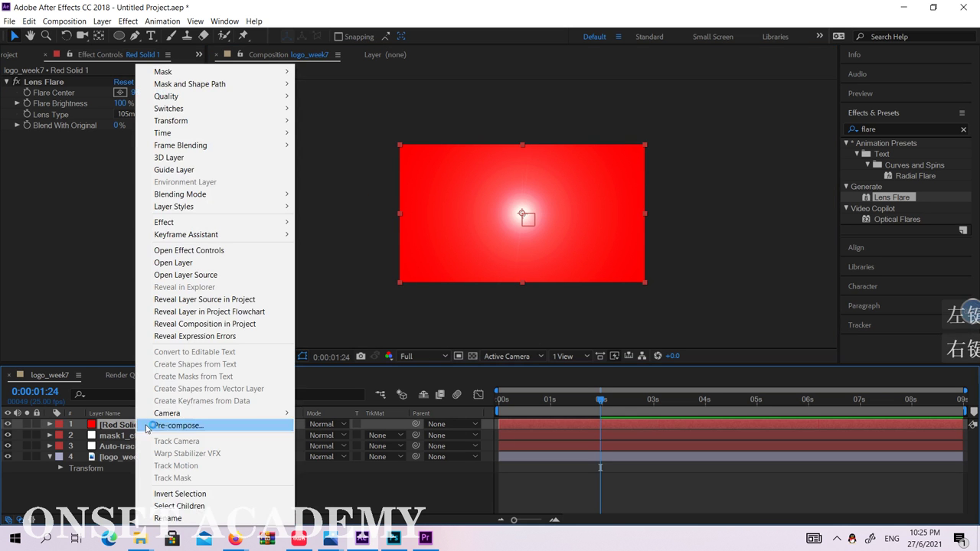
click(176, 513)
text(flar)
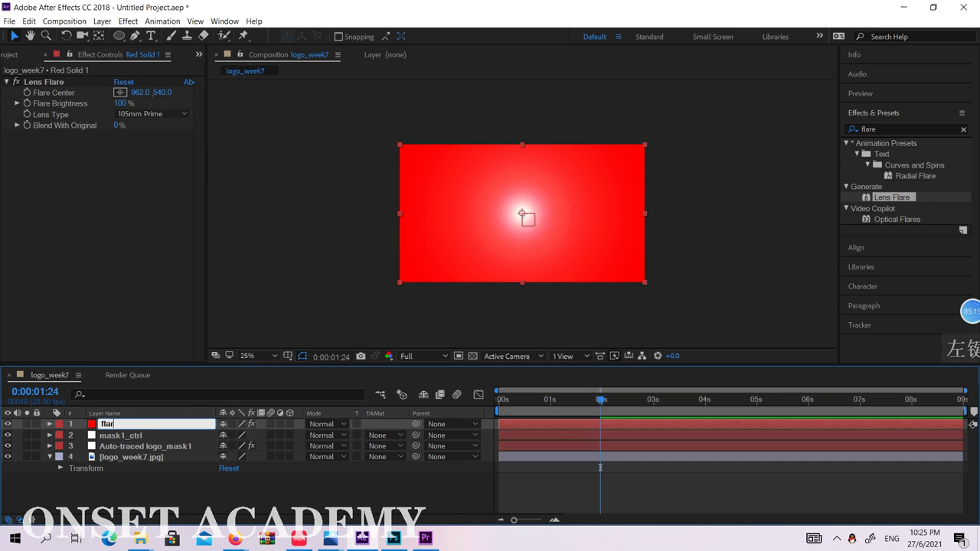
text(e)
key(Return)
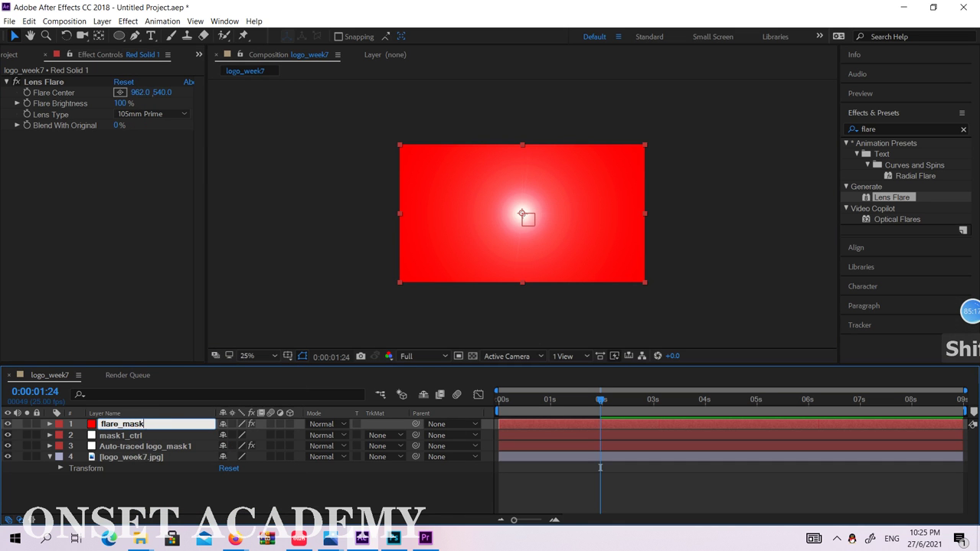
key(Return)
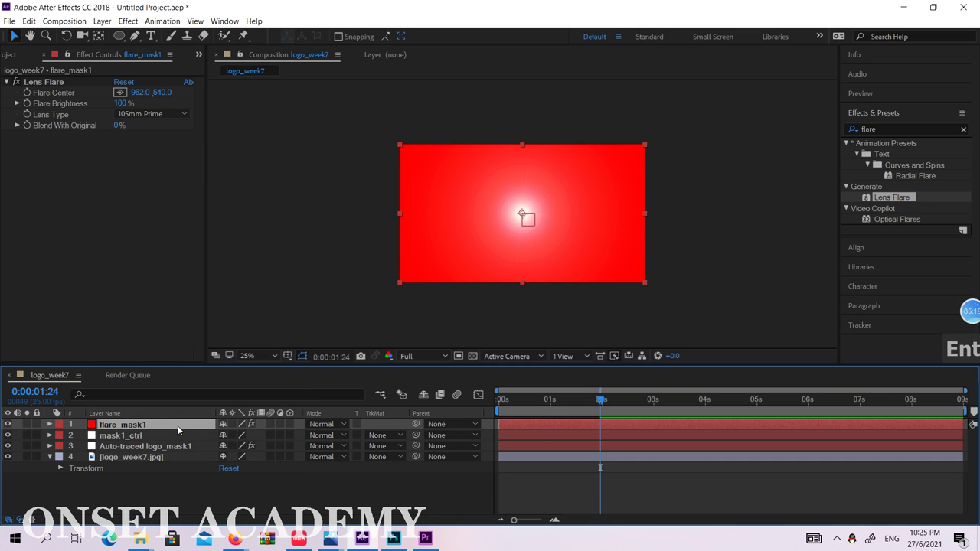
Try the Screen blending mode on the flare_mask1 layer and switch it to Add
click(326, 426)
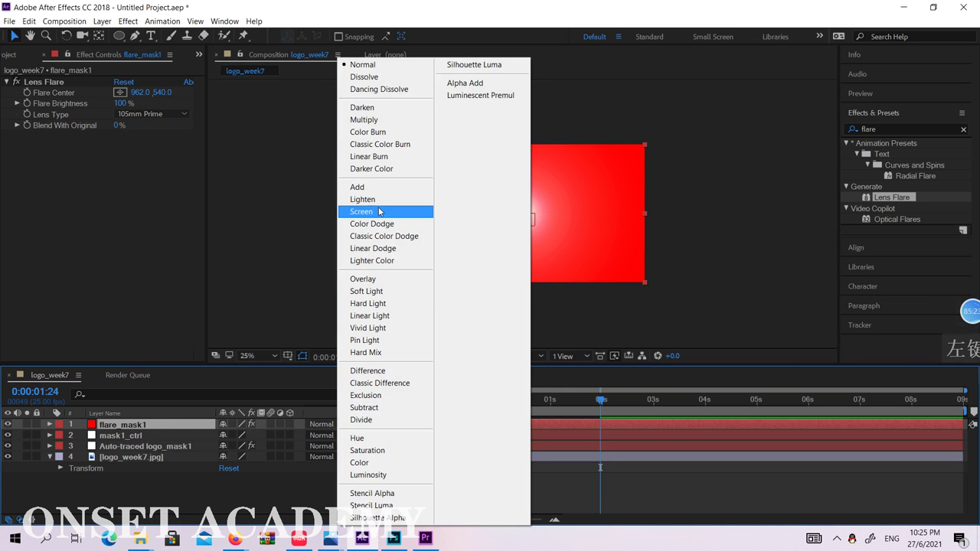
click(379, 211)
click(721, 194)
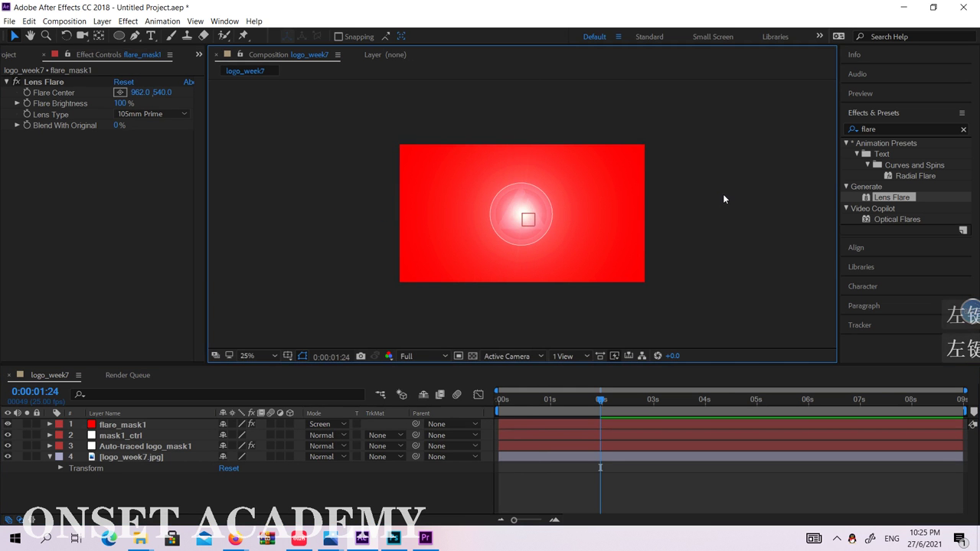
click(328, 424)
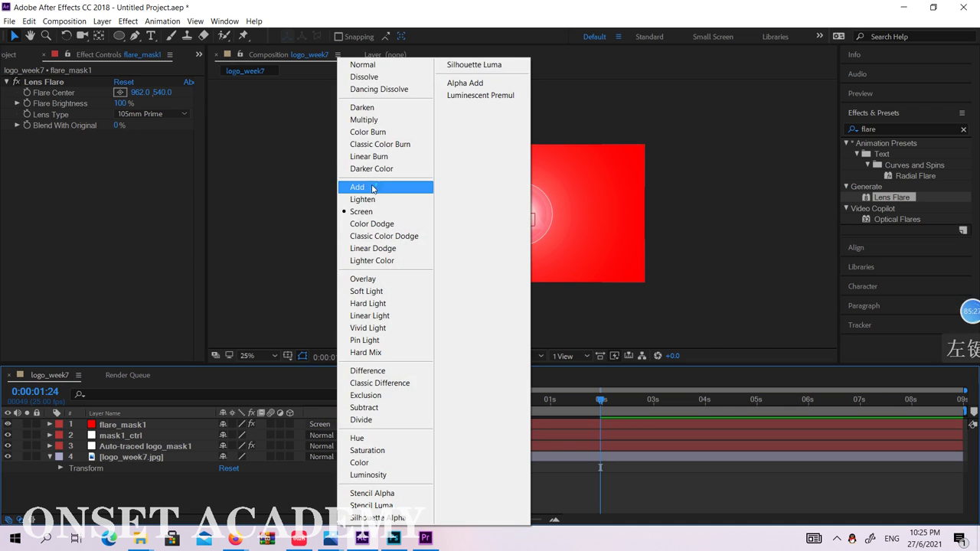
click(372, 188)
click(722, 175)
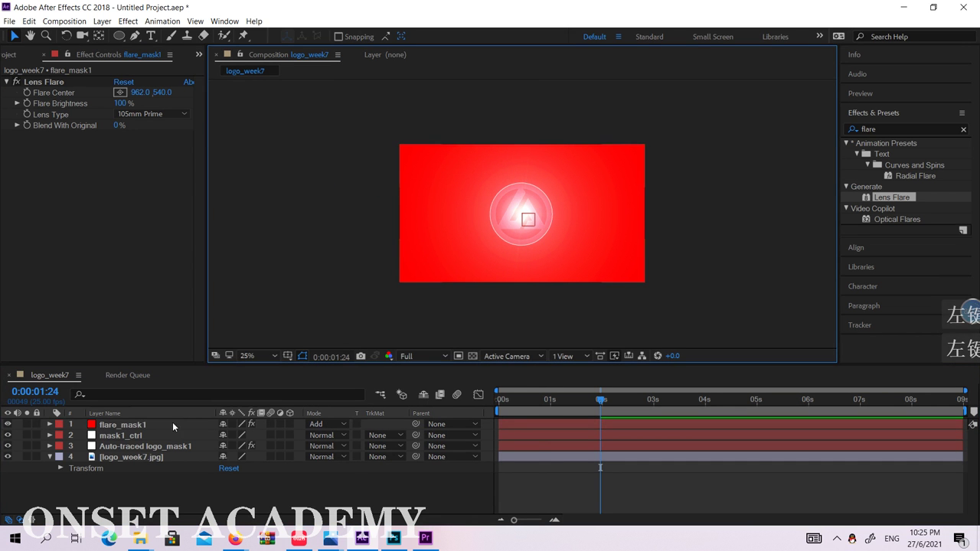
click(117, 428)
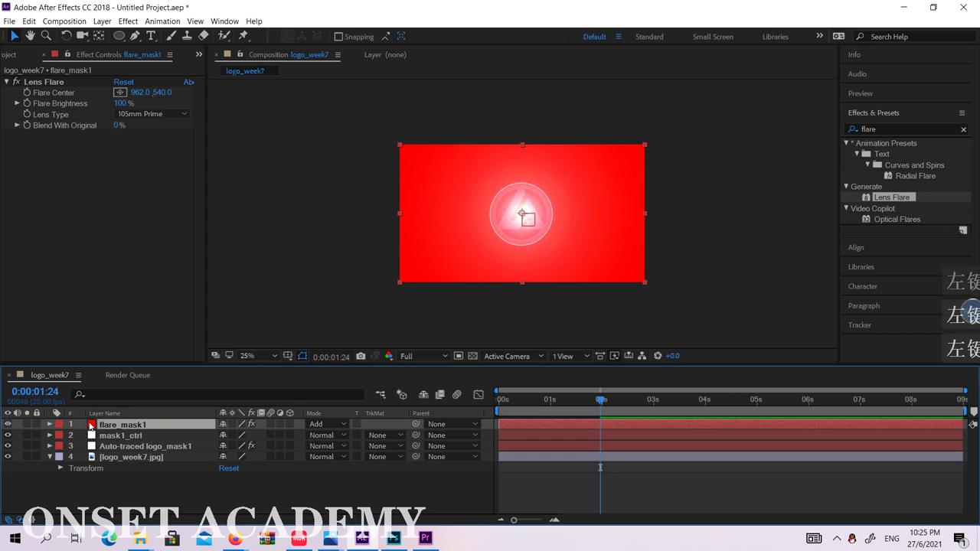
double_click(95, 426)
click(276, 56)
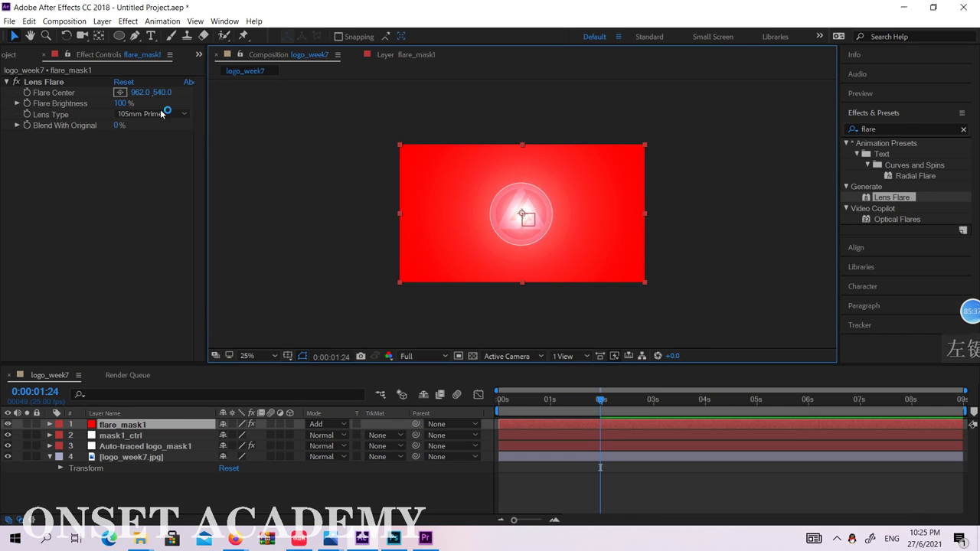
click(148, 433)
click(139, 426)
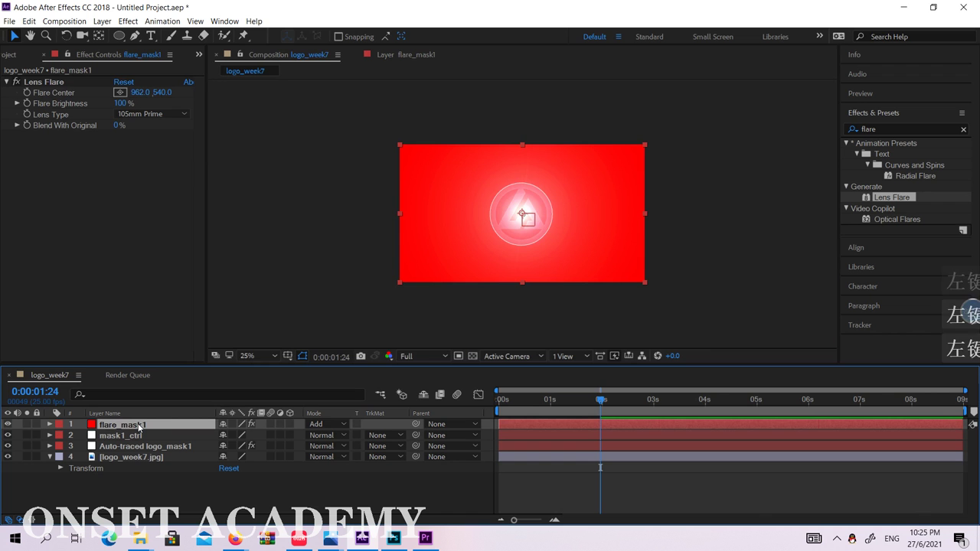
Undo the blending, renaming, Lens Flare and layer-order changes back to before the red solid was added
key(ctrl+z)
key(ctrl+z)
key(ctrl+z)
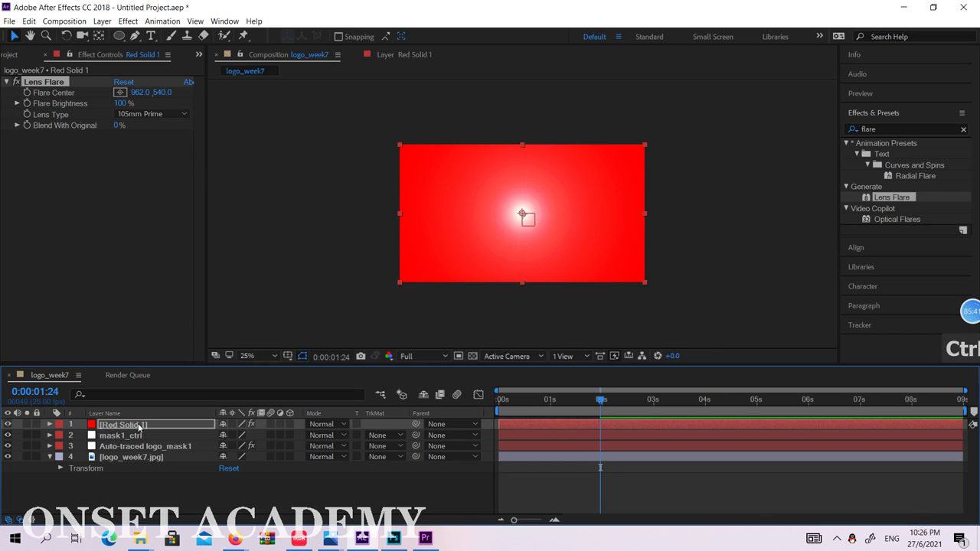
key(ctrl+z)
key(ctrl+z)
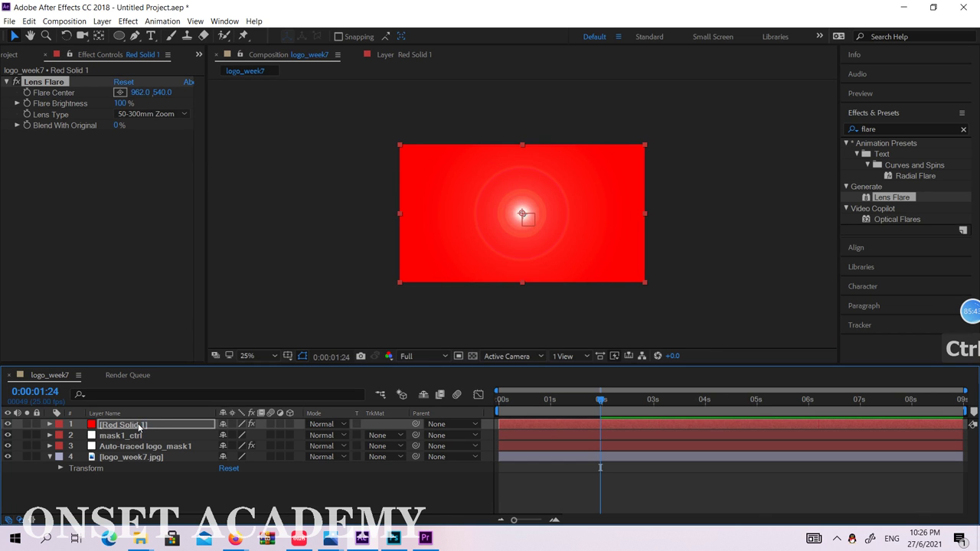
key(ctrl+z)
key(ctrl+shift+z)
key(ctrl+z)
key(ctrl+z)
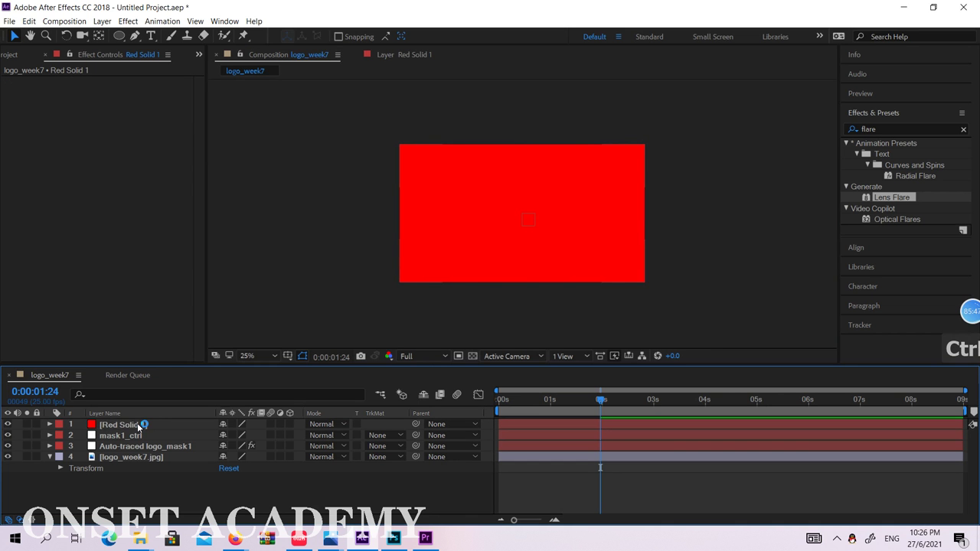
key(ctrl+z)
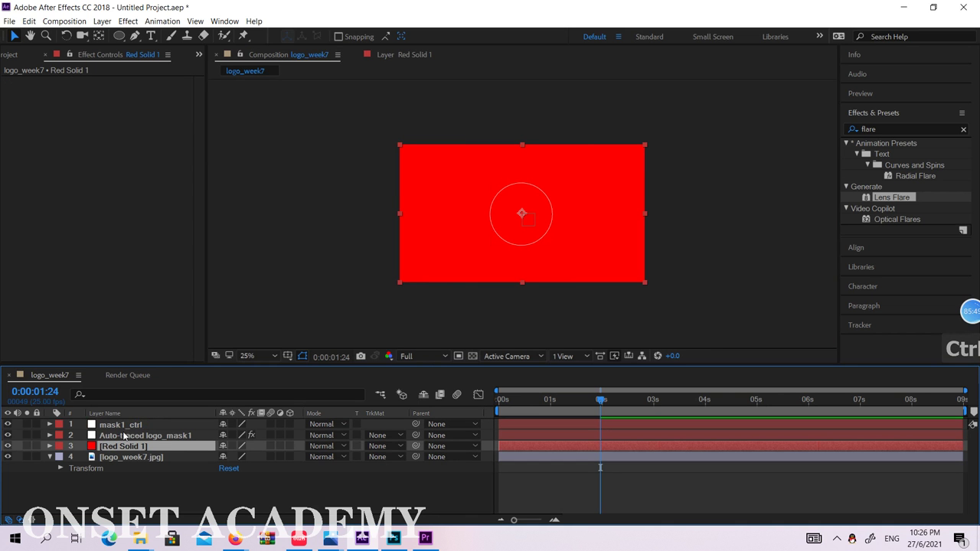
key(ctrl+z)
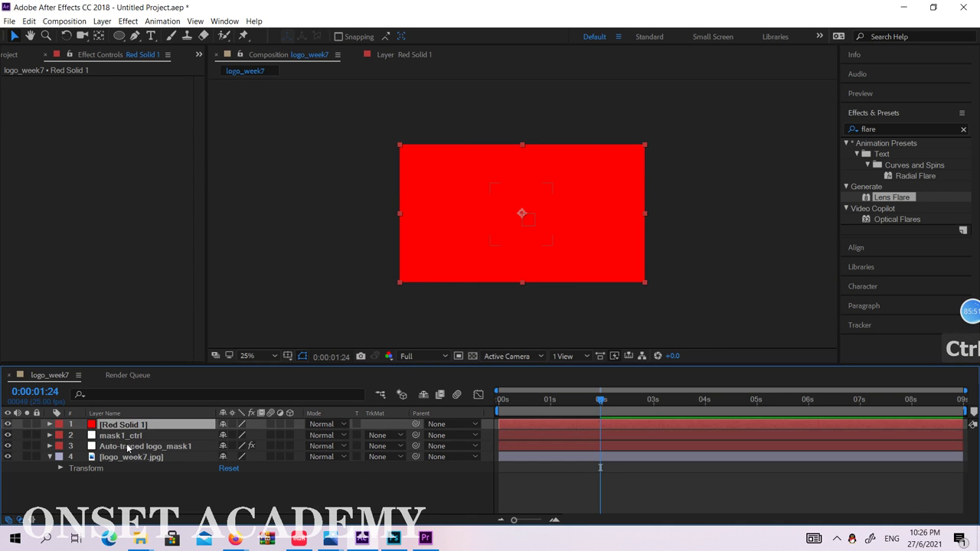
key(ctrl+z)
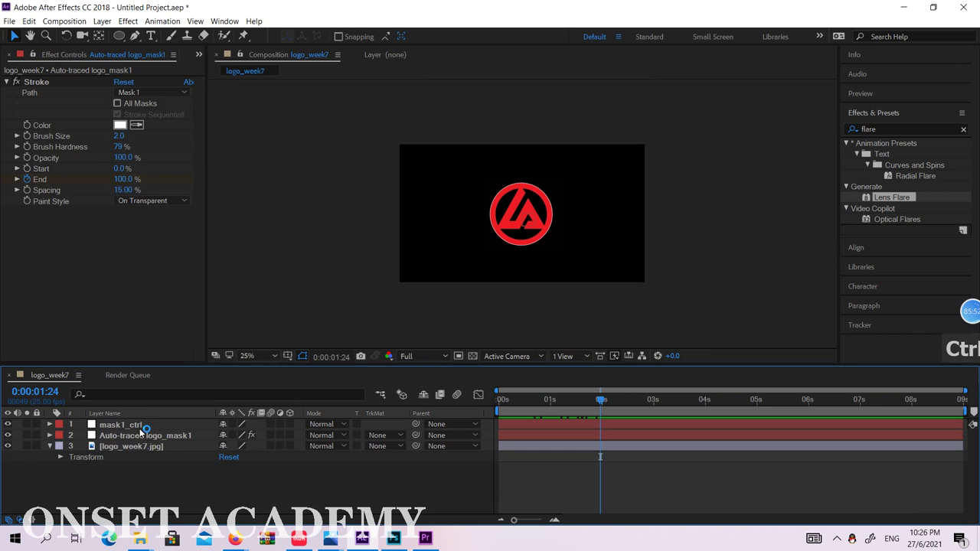
Add a 1920 x 1080 px solid layer in pure black (000000) to the logo_week7 composition
click(102, 21)
click(116, 34)
click(338, 47)
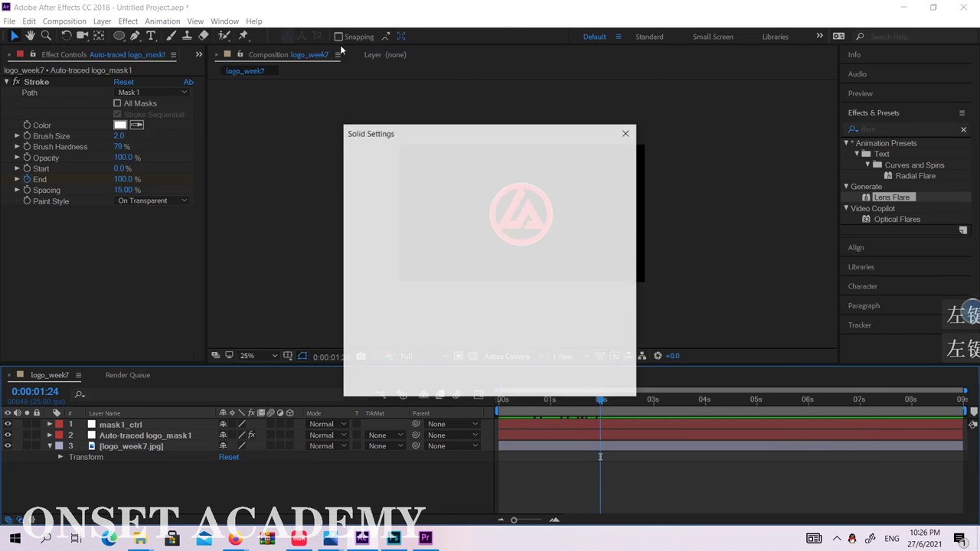
click(483, 346)
mouse_move(621, 396)
mouse_down()
mouse_move(628, 426)
mouse_move(545, 452)
mouse_up()
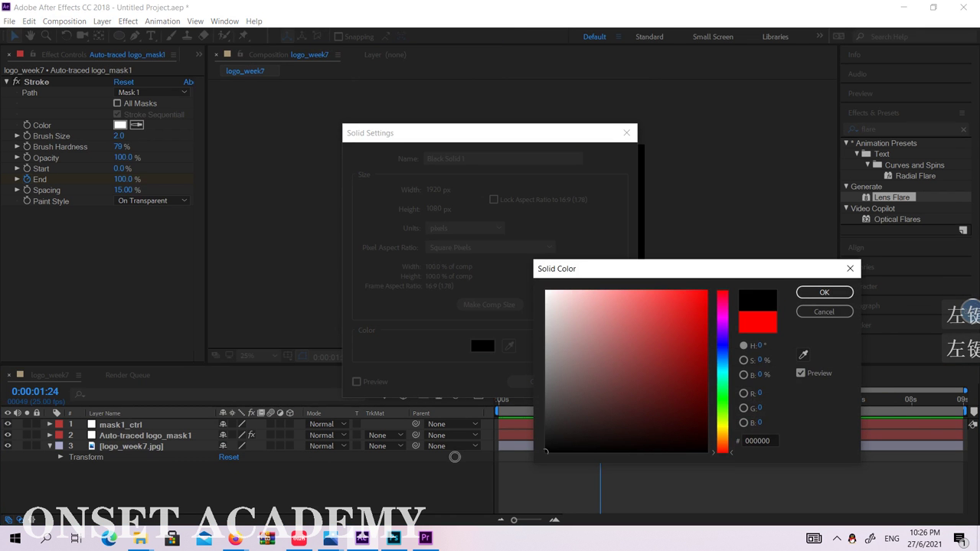
click(827, 293)
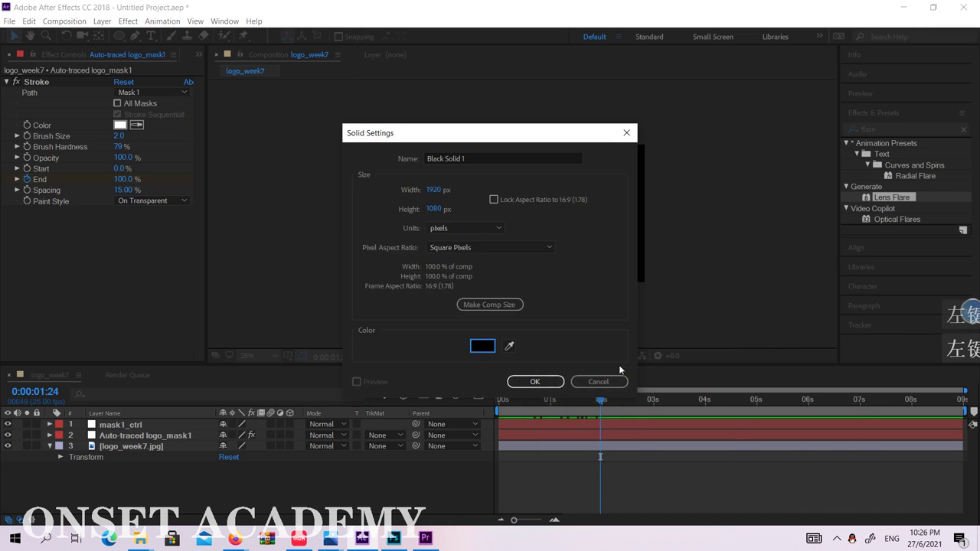
click(532, 383)
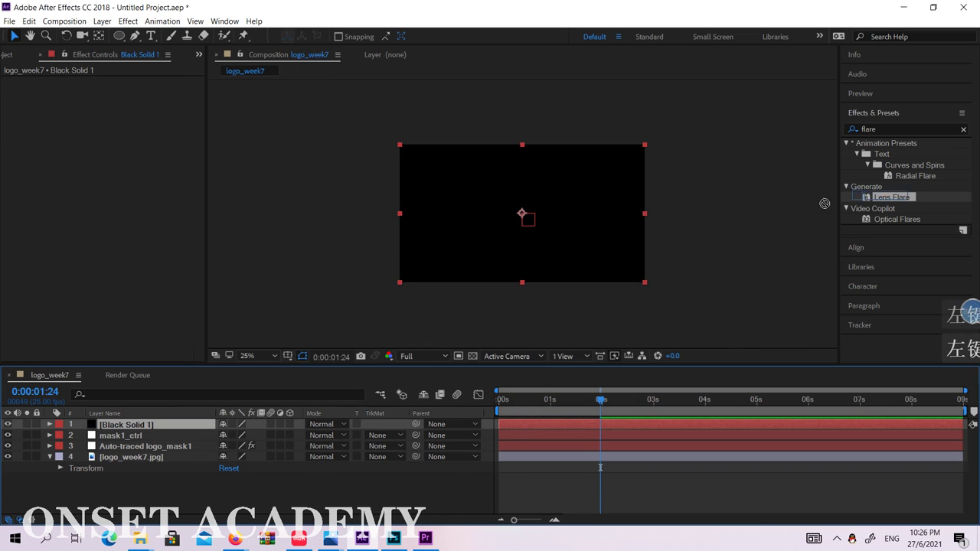
Apply Lens Flare to the black solid with the 105mm Prime lens type and its center at 952, 544
drag(893, 197, 145, 422)
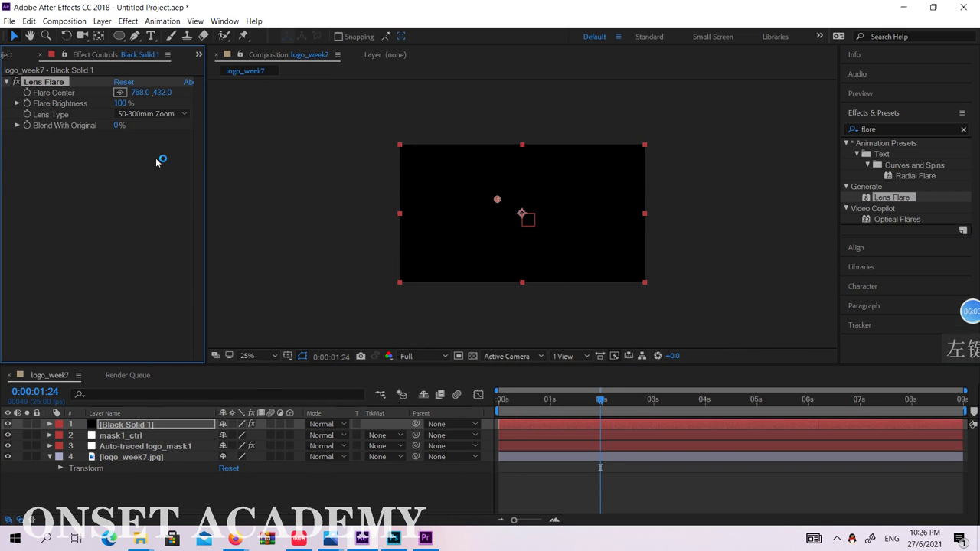
click(142, 114)
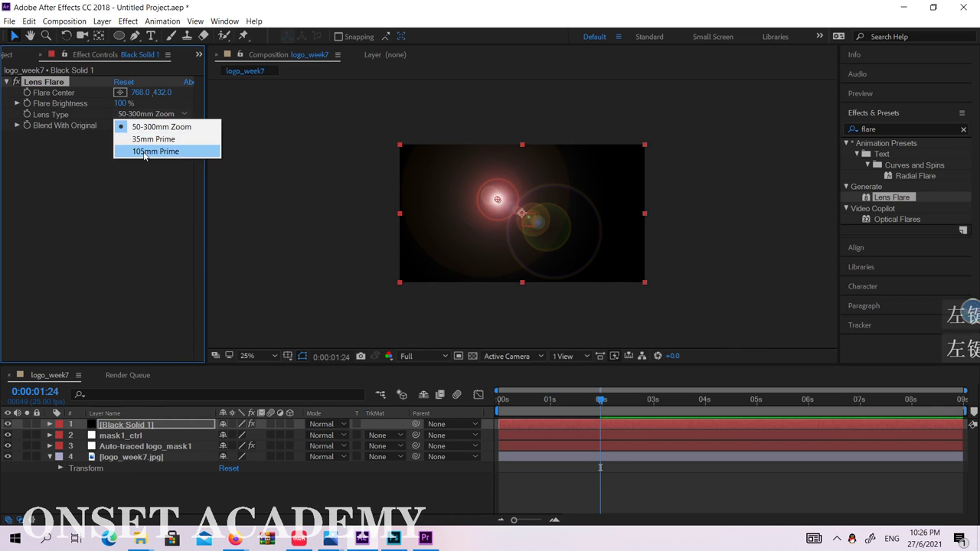
click(146, 151)
drag(498, 199, 525, 219)
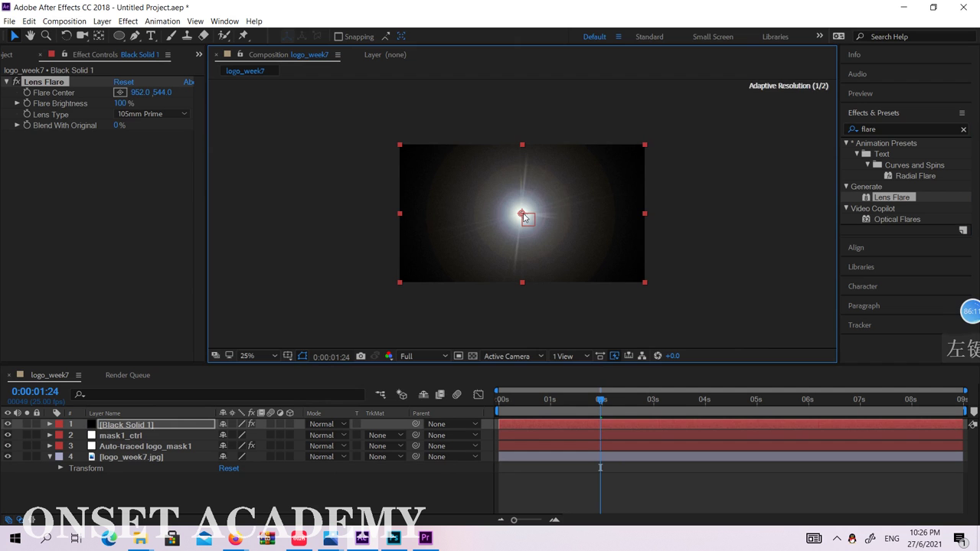
Reduce the lens flare's brightness on the black solid to 19%
click(121, 104)
drag(117, 104, 79, 102)
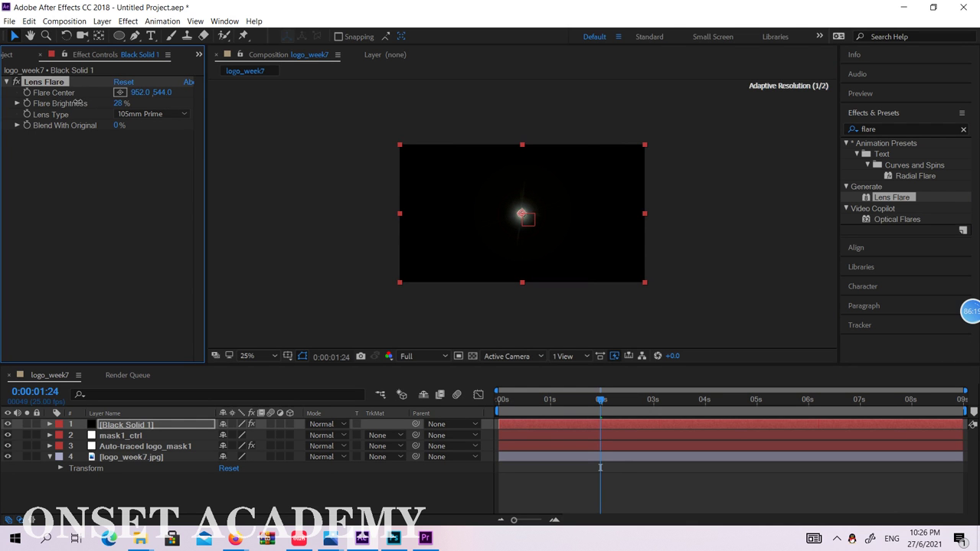
click(312, 162)
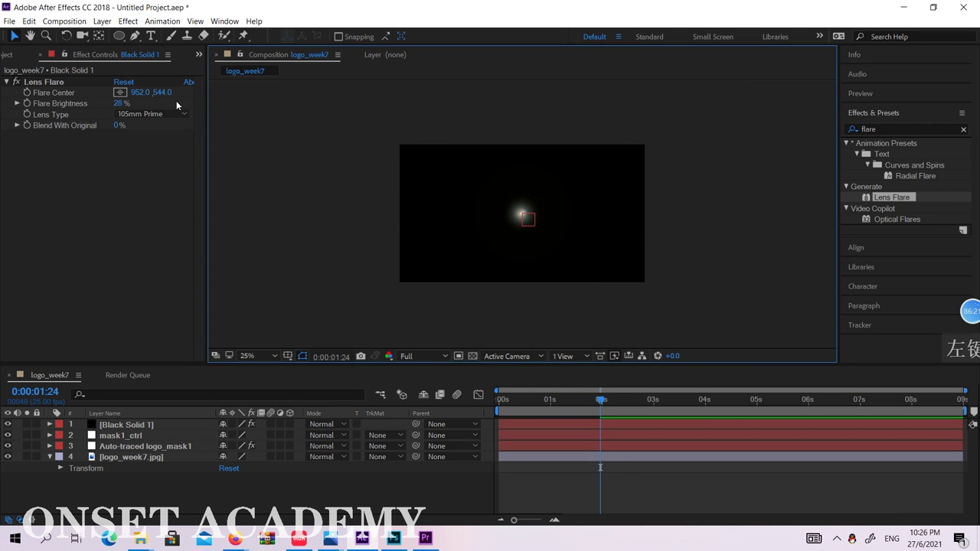
drag(129, 109, 123, 109)
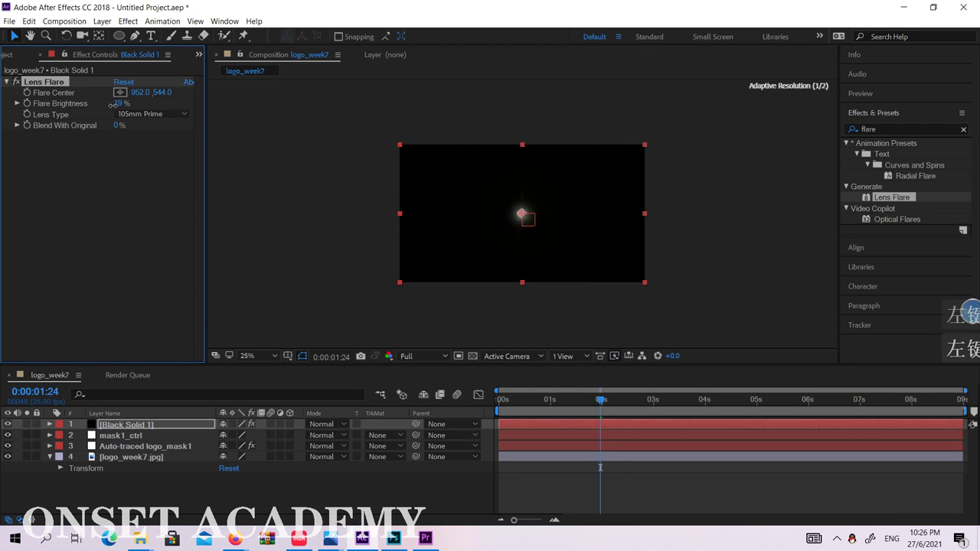
click(339, 181)
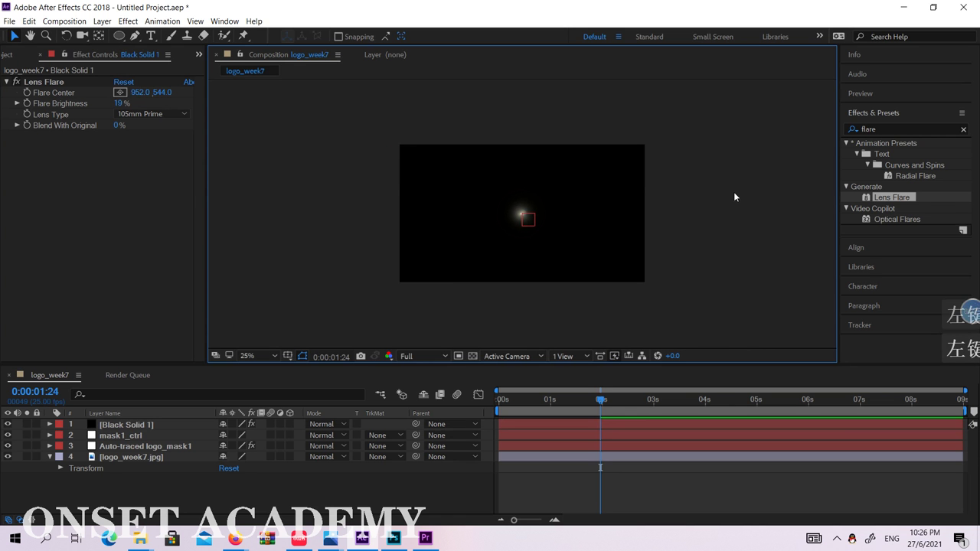
Rename the Black Solid 1 layer as mask1_flare
click(138, 425)
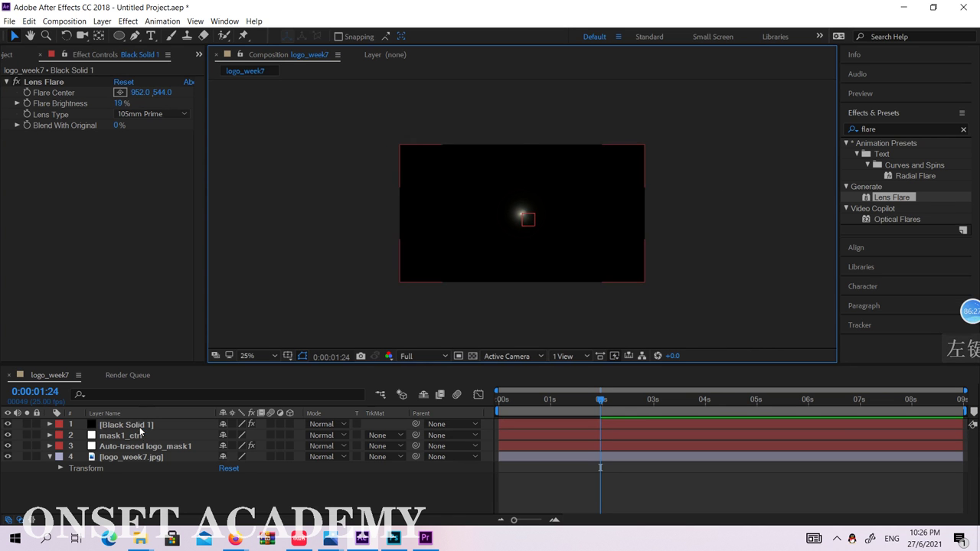
right_click(139, 425)
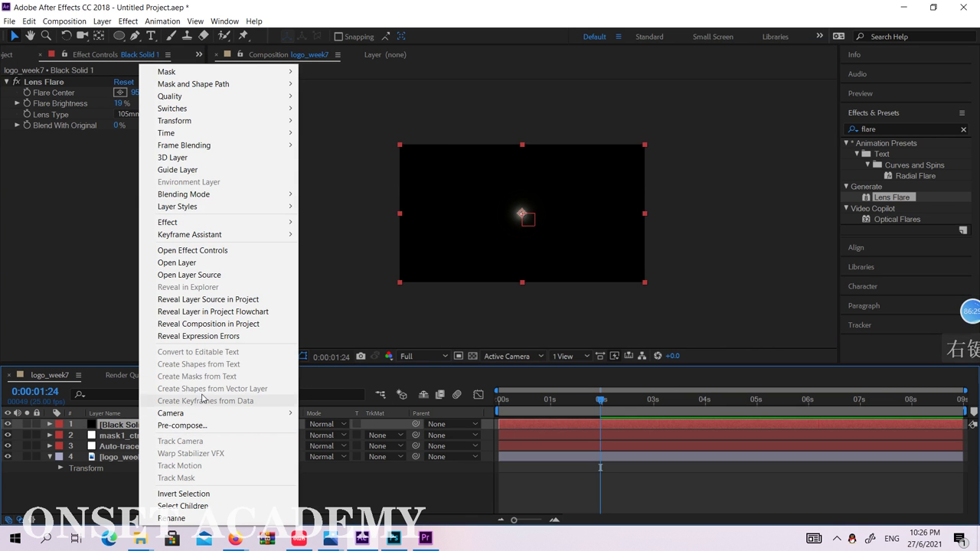
click(205, 519)
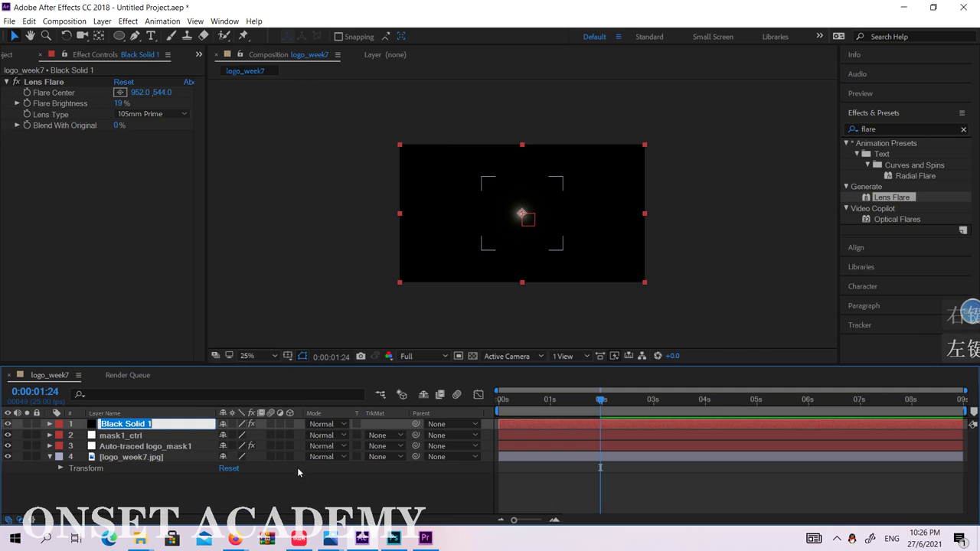
text(mask1)
key(shift)
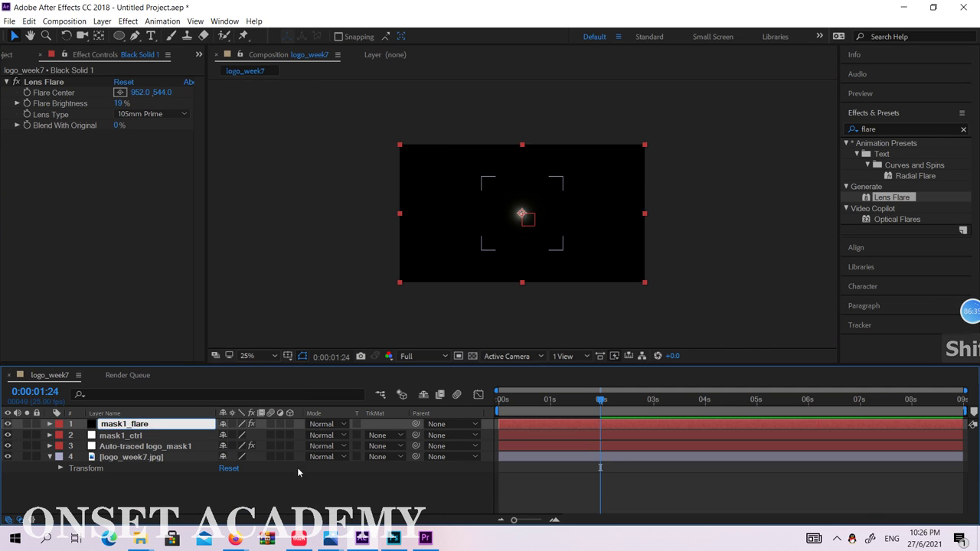
key(Return)
click(824, 283)
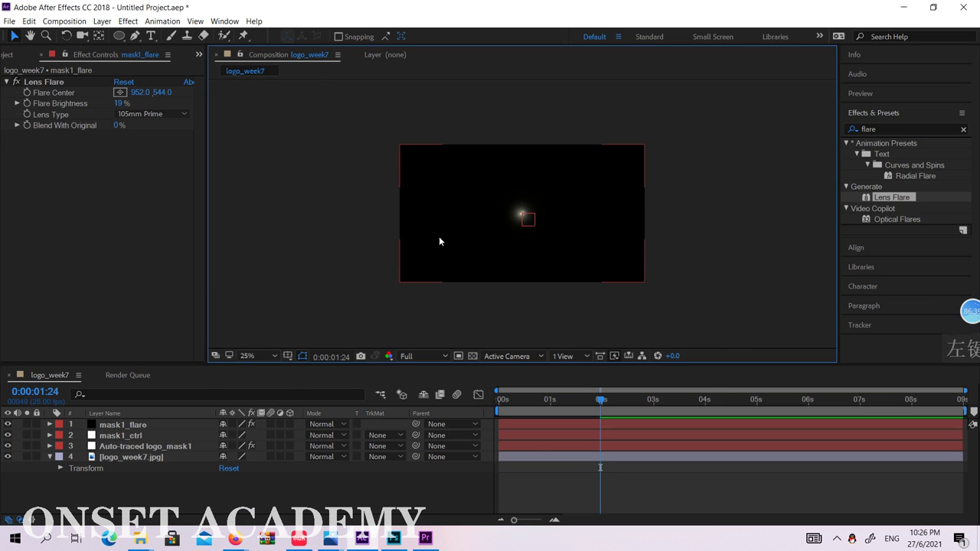
Set the mask1_flare layer's blending mode to Screen and view the composition at 100%
click(151, 425)
click(337, 425)
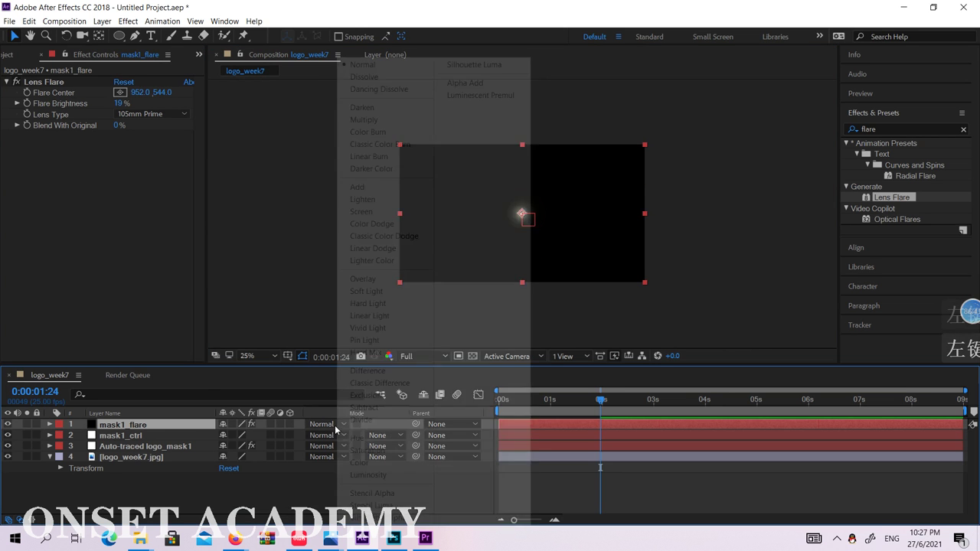
click(387, 212)
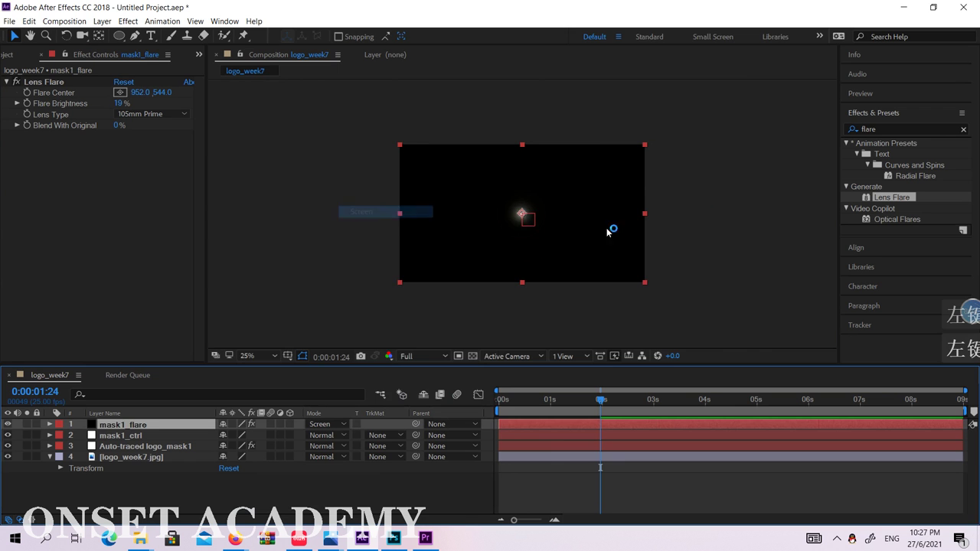
key(slash)
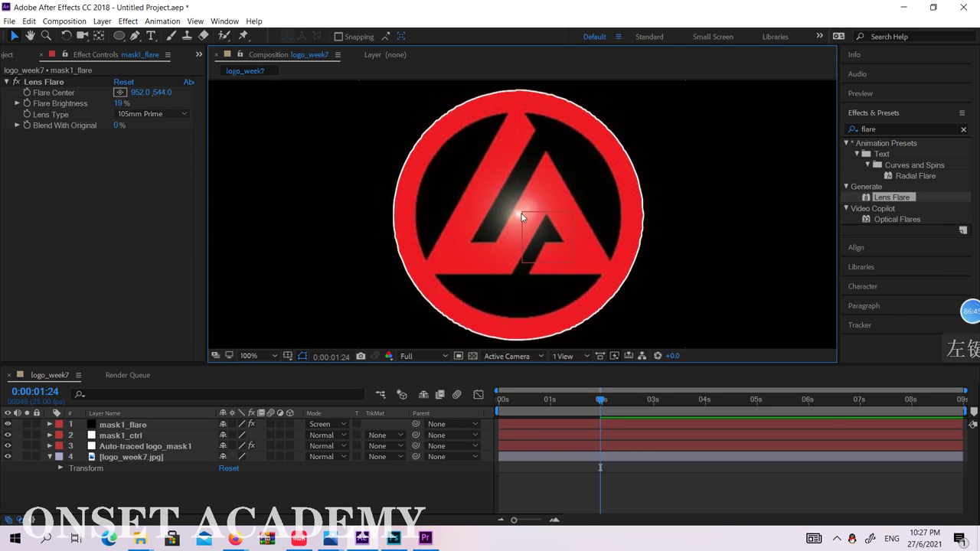
Switch to Photoshop, hide the red Color Fill 1 layer in demo_week8_ad_001.psd and add a black (000000) solid color fill layer
click(394, 538)
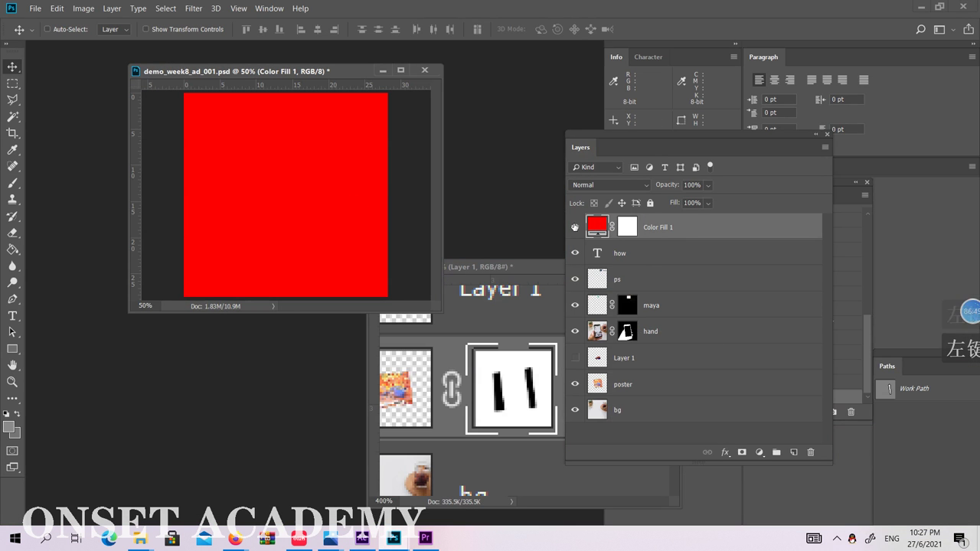
click(576, 227)
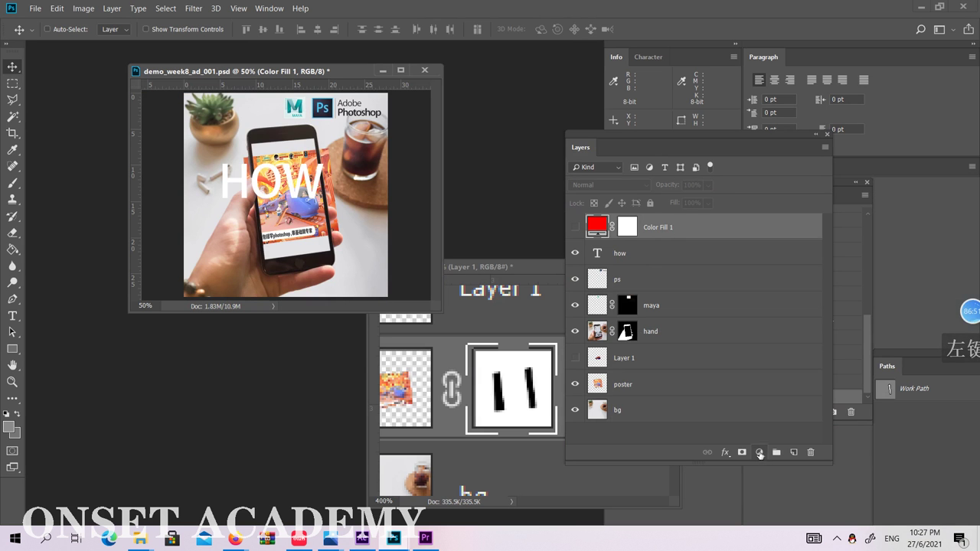
click(759, 453)
click(785, 233)
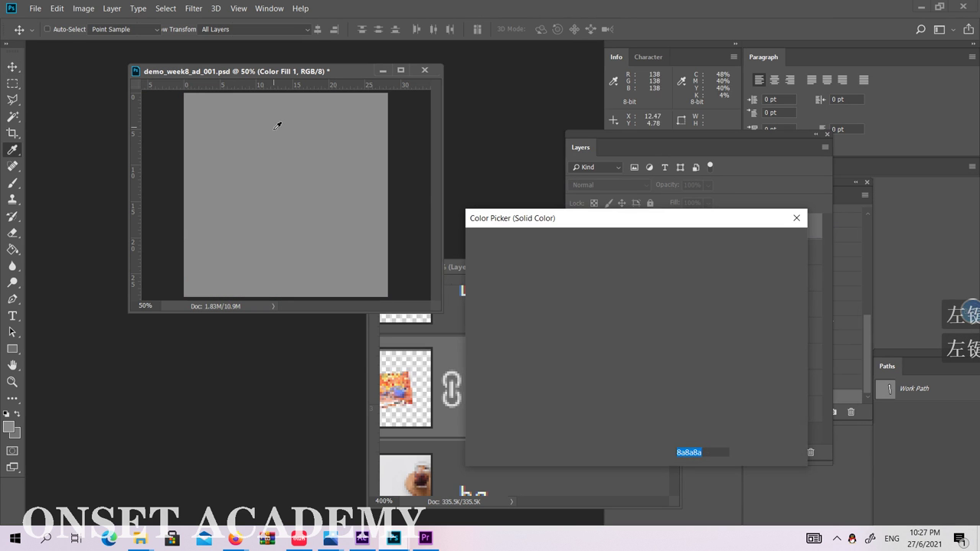
text(000000)
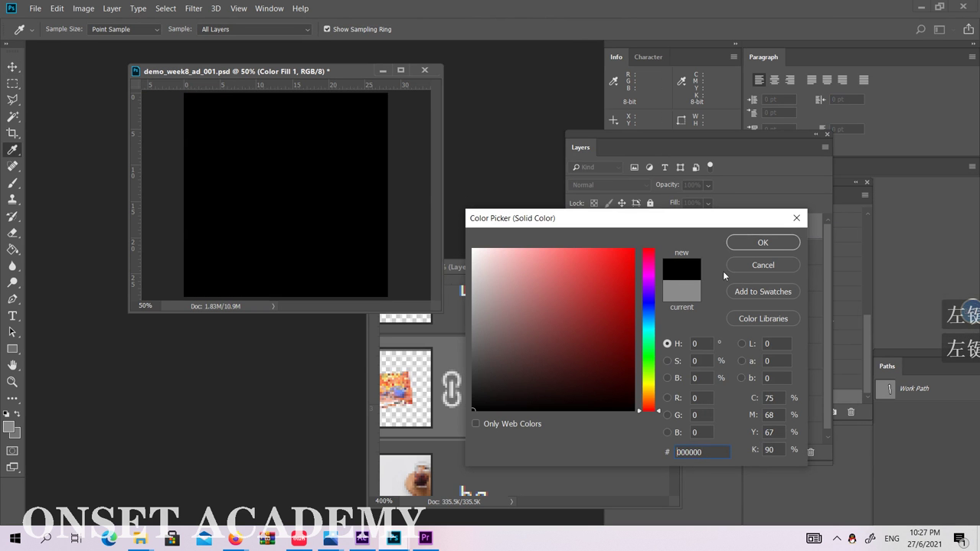
click(762, 242)
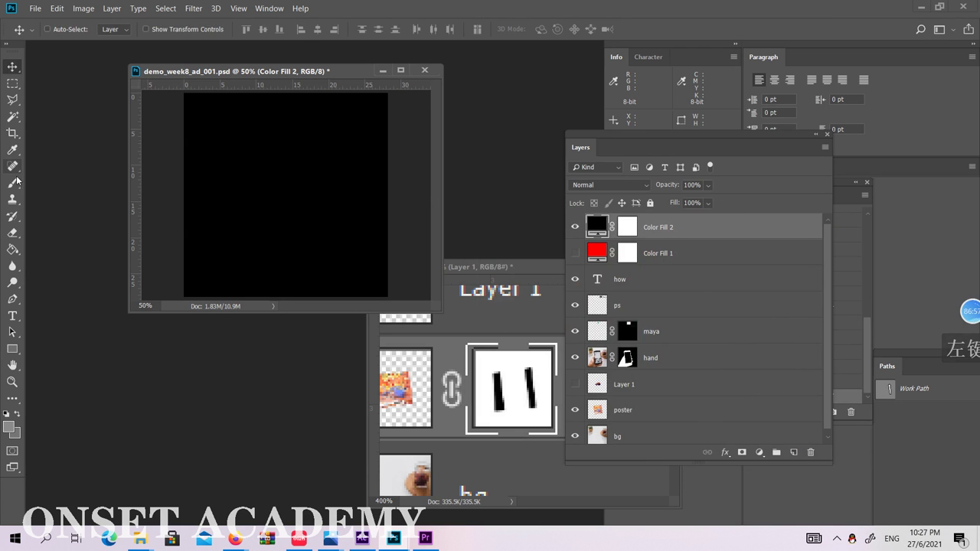
Set the foreground color to white, rasterize the black fill layer and paint one soft 175 px brush spot near its center
click(9, 427)
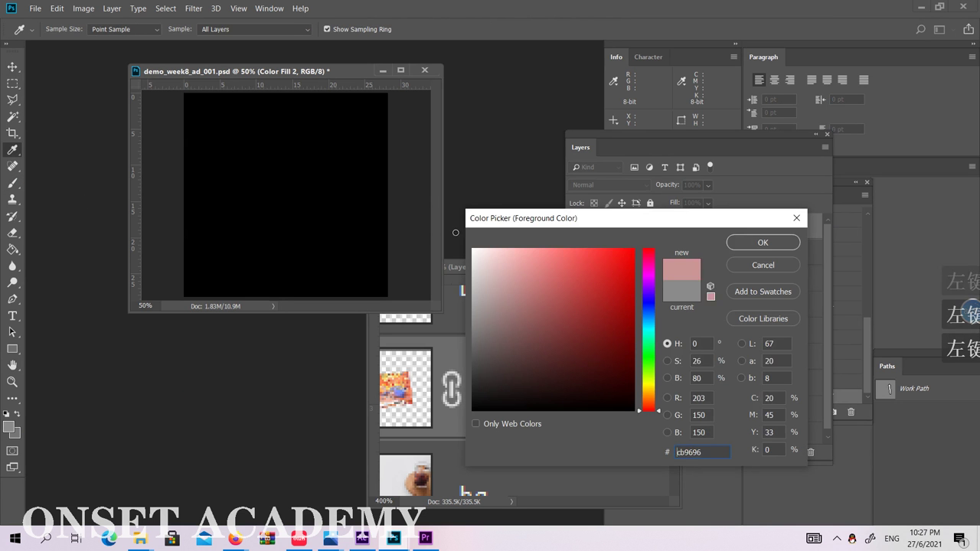
click(762, 243)
click(279, 145)
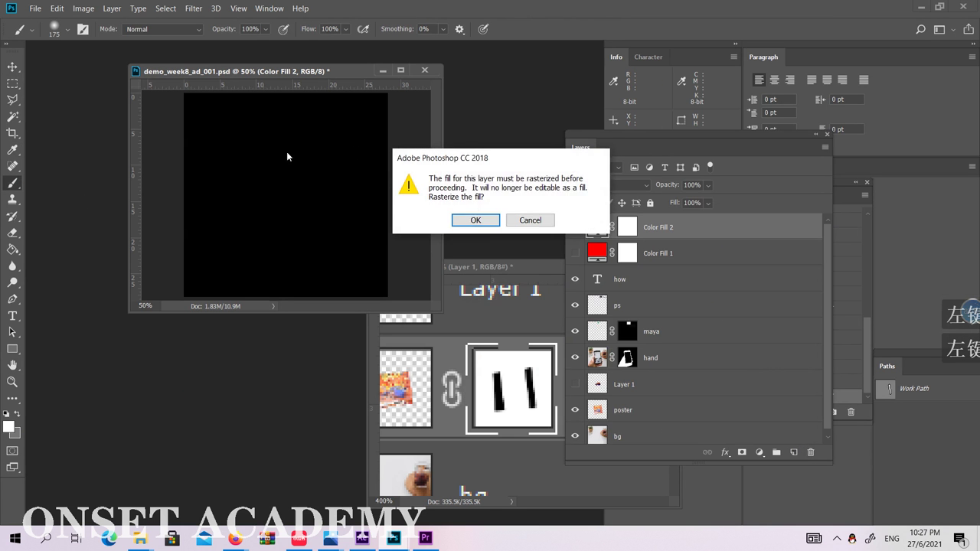
click(472, 221)
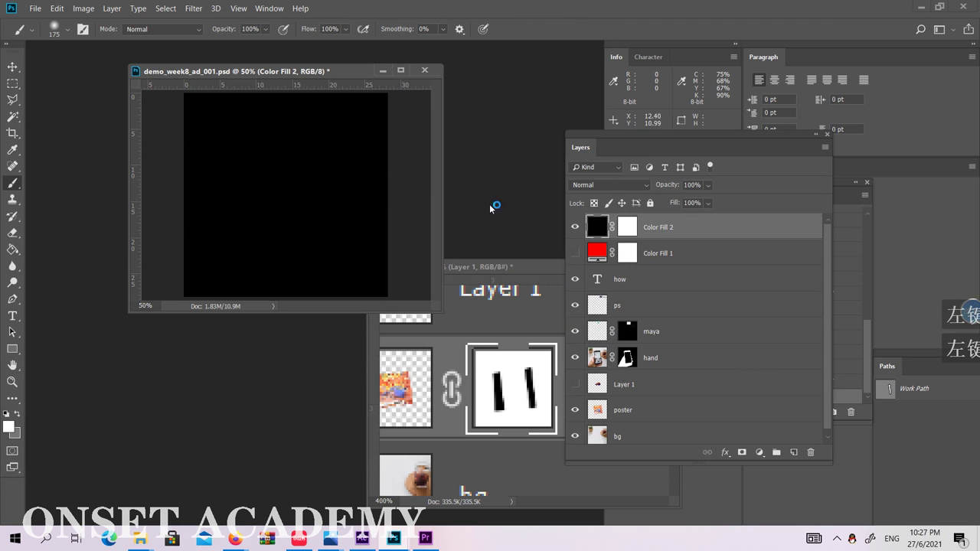
click(272, 181)
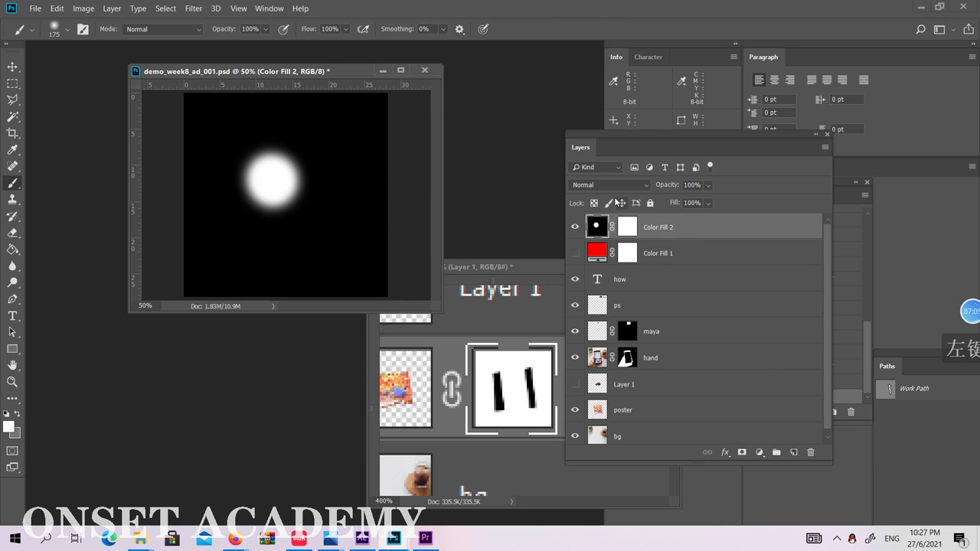
Set the Color Fill 2 layer's blending mode to Screen and move its white spot to the upper part of the phone screen
click(615, 185)
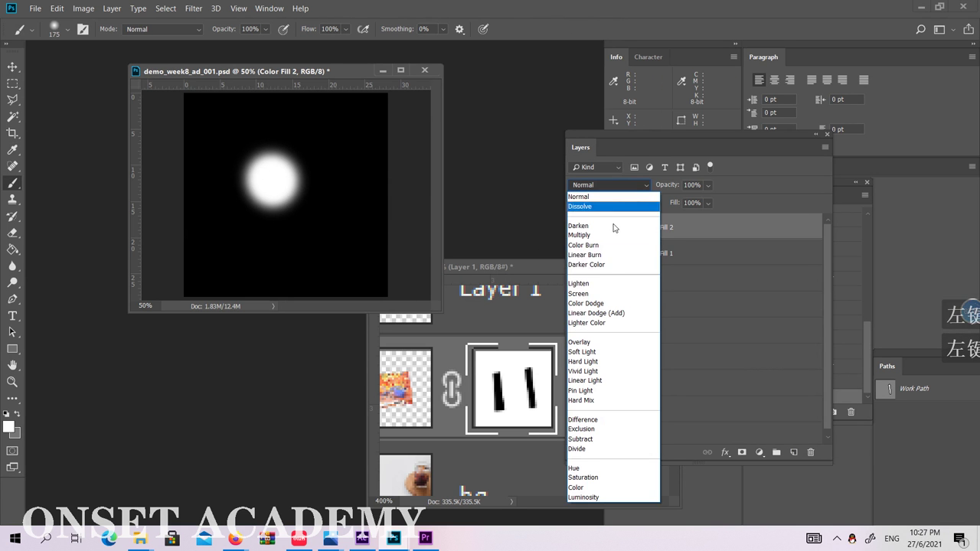
click(594, 294)
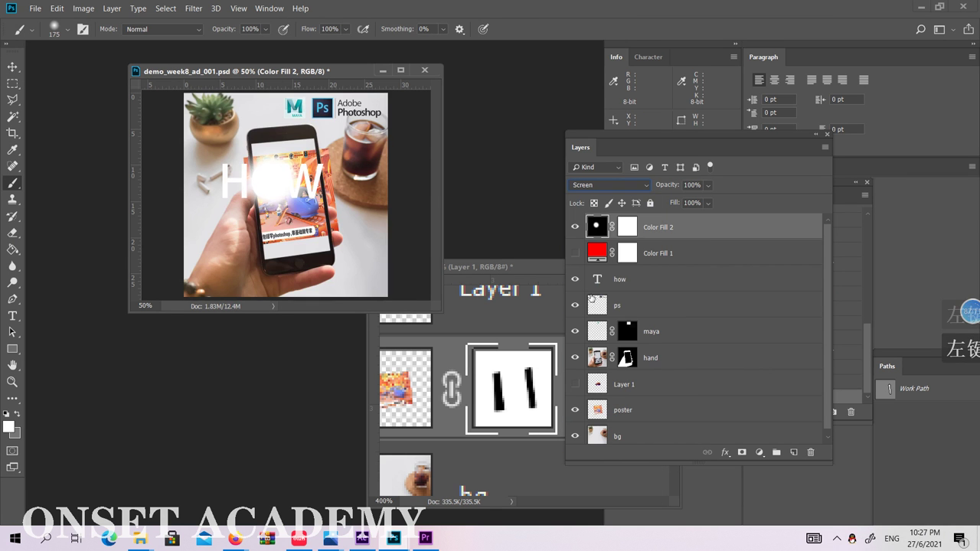
key(v)
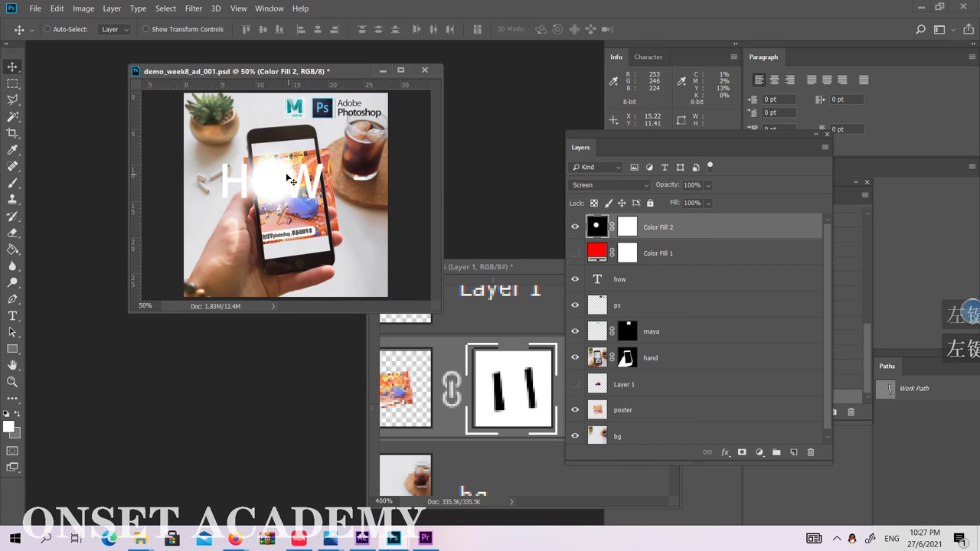
mouse_move(272, 176)
mouse_down()
mouse_move(258, 143)
mouse_move(252, 157)
mouse_up()
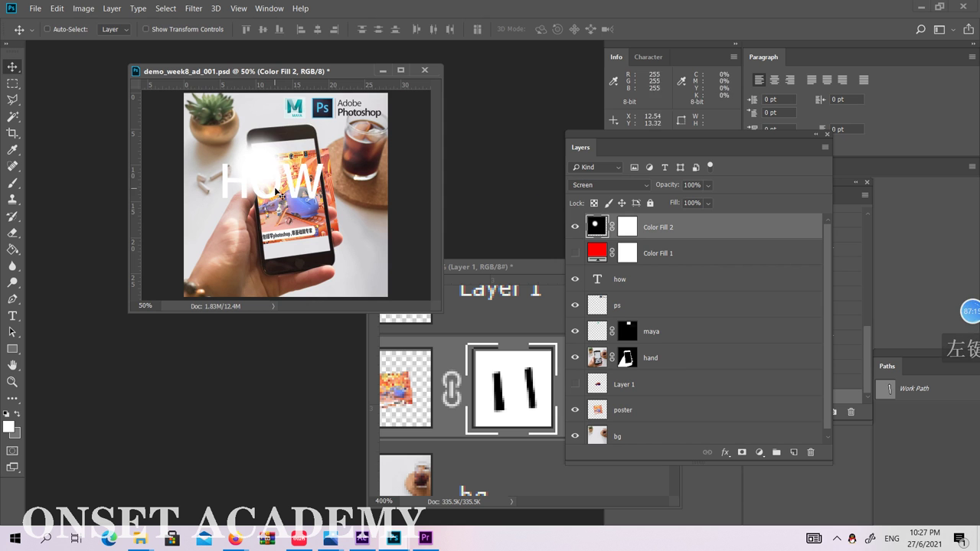
click(255, 184)
drag(287, 186, 318, 185)
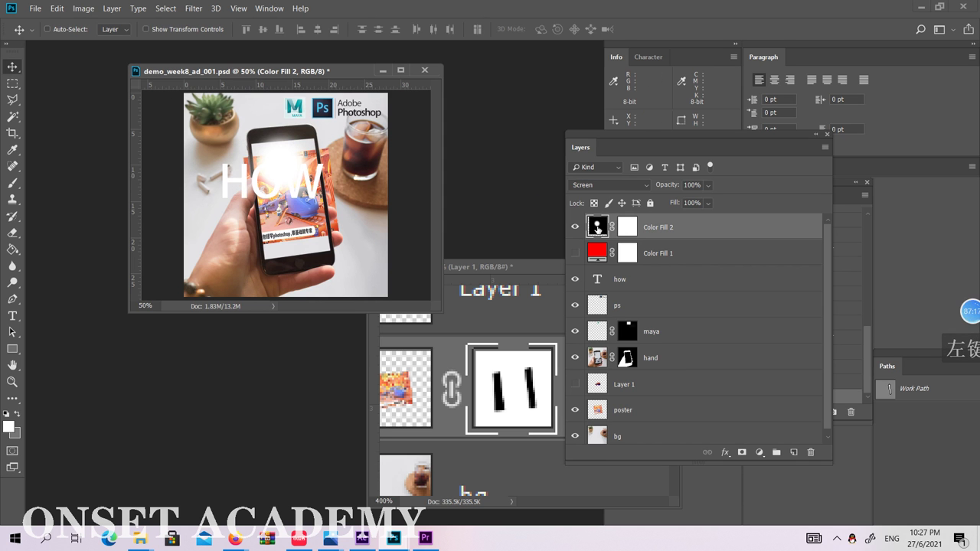
Review the blending mode options for Color Fill 2 and compare the image with that layer hidden and shown
click(597, 227)
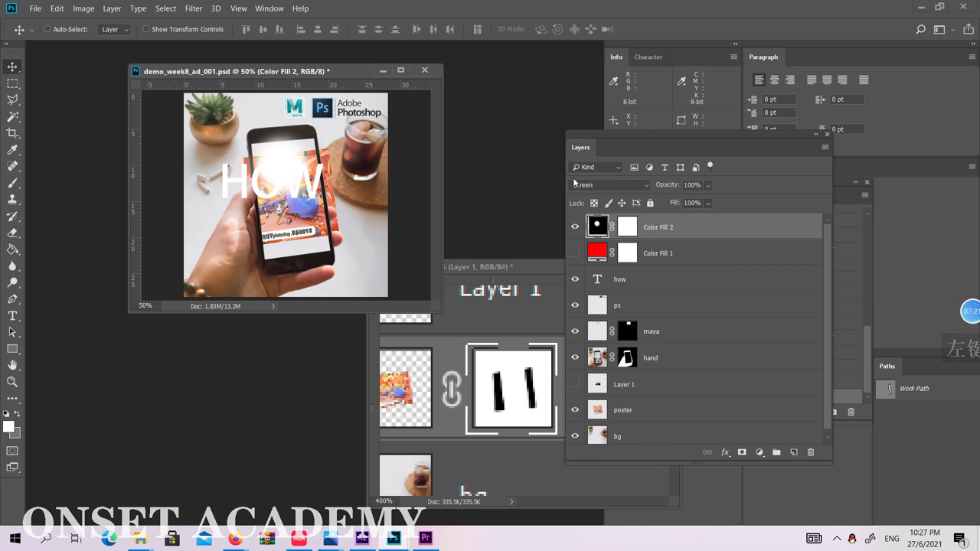
click(624, 183)
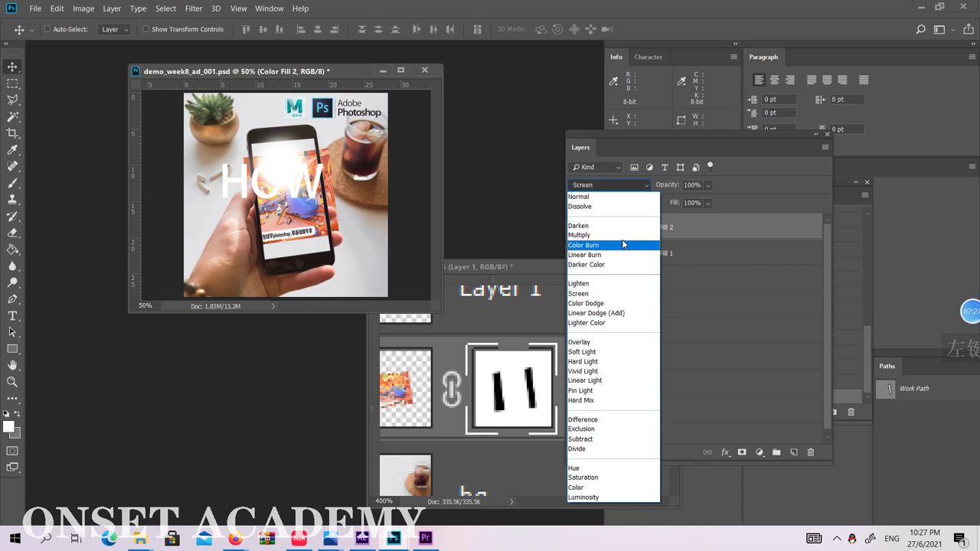
click(613, 186)
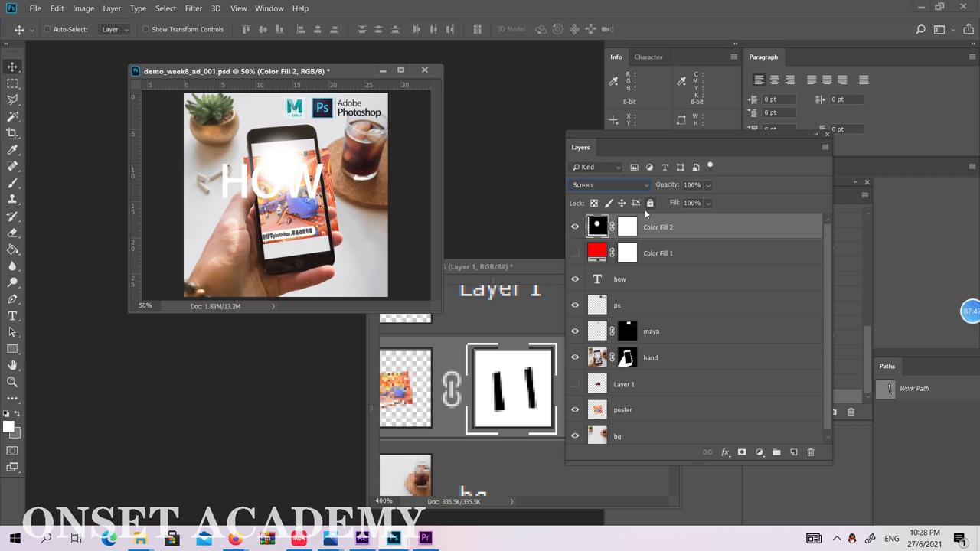
click(605, 237)
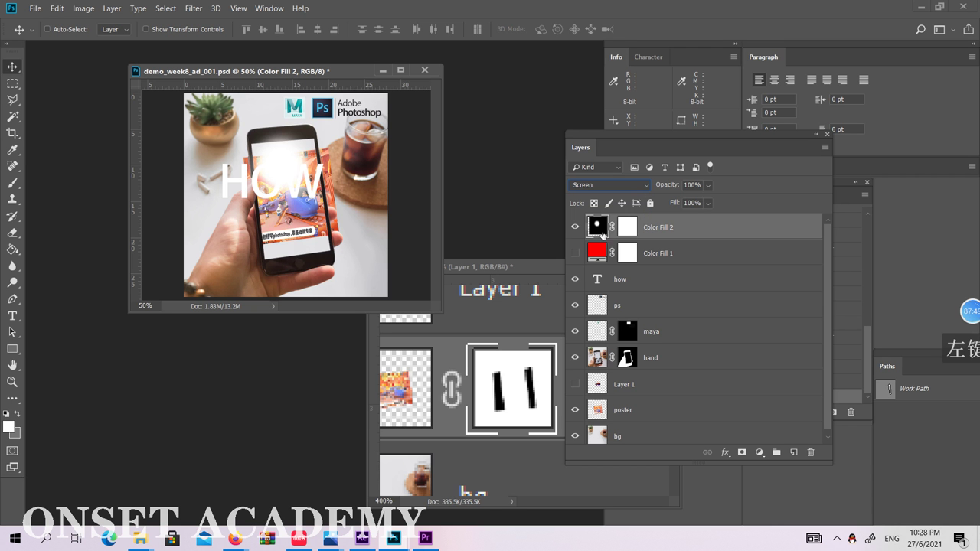
click(573, 227)
click(572, 228)
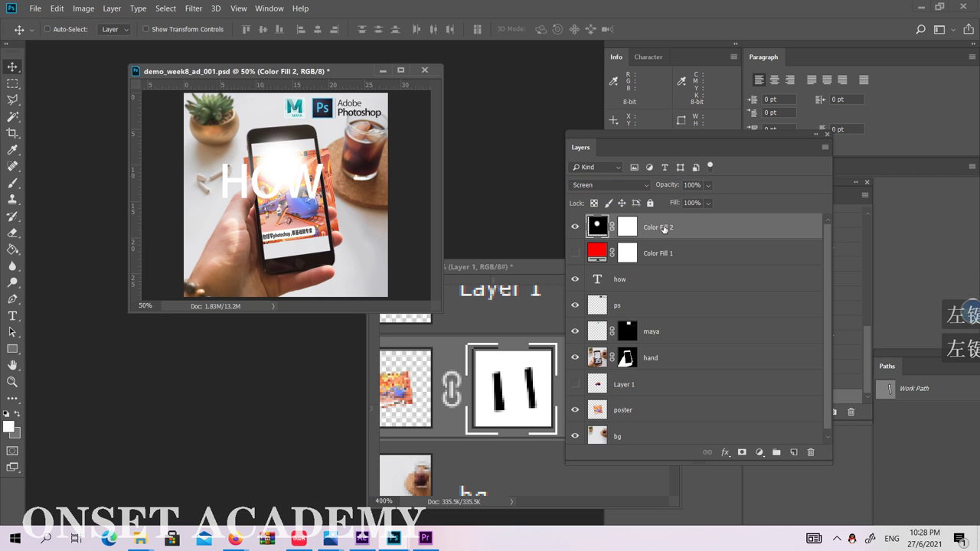
Switch back to After Effects, expand the Auto-traced logo_mask1 layer's masks and set the current time to 0:00:00:00
click(923, 6)
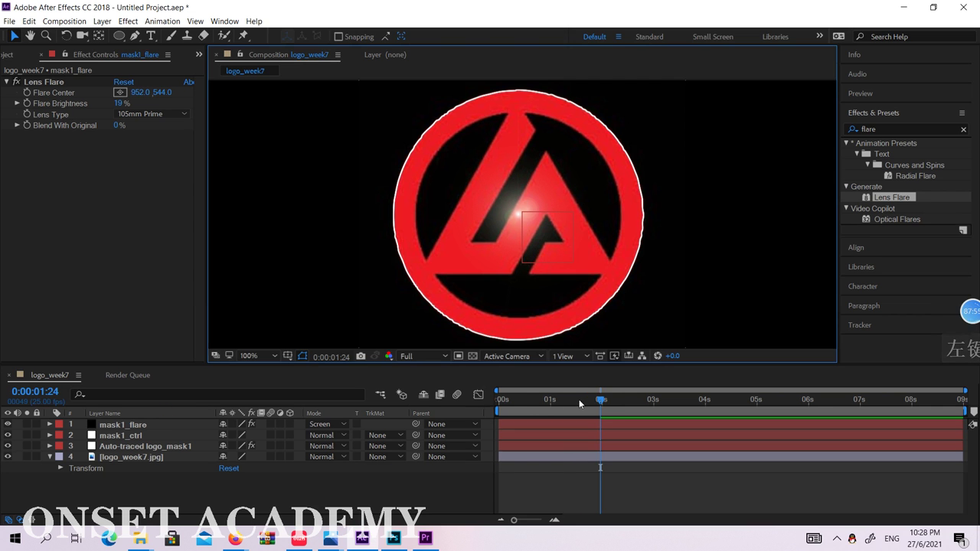
drag(579, 399, 605, 397)
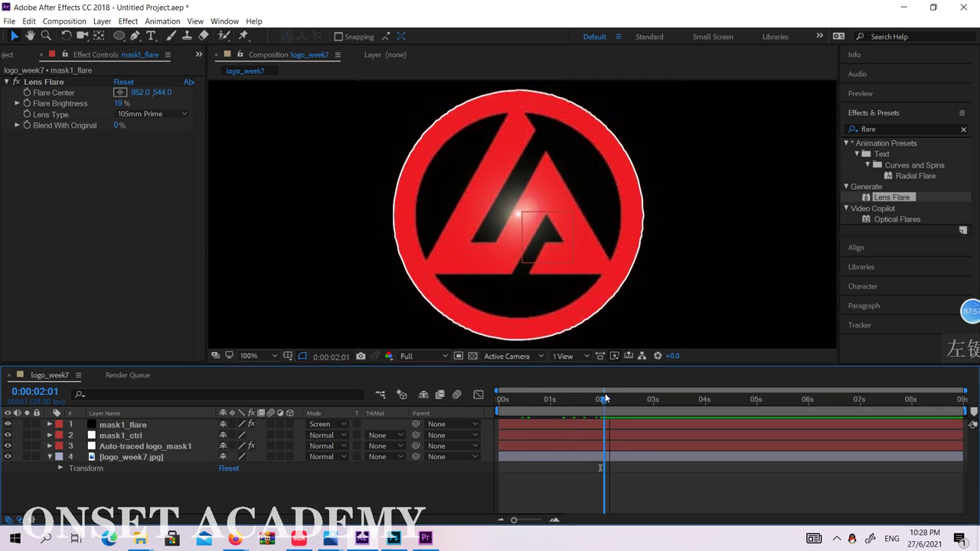
click(134, 445)
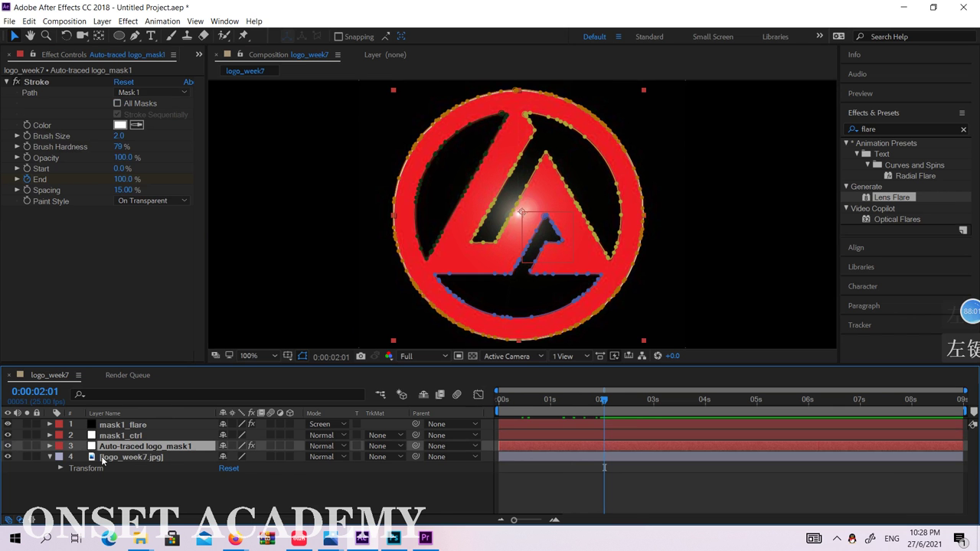
click(49, 447)
scroll(49, 446, down, 2)
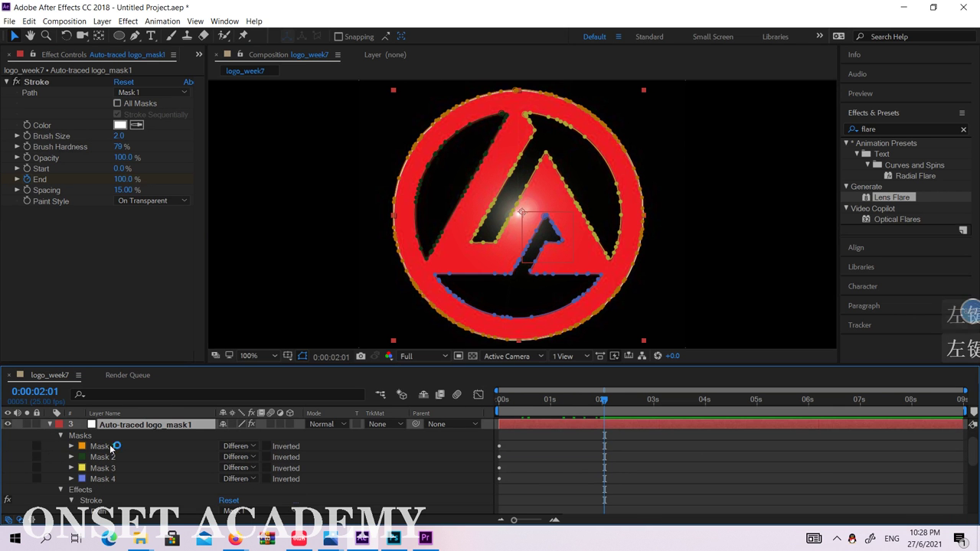
drag(582, 402, 479, 402)
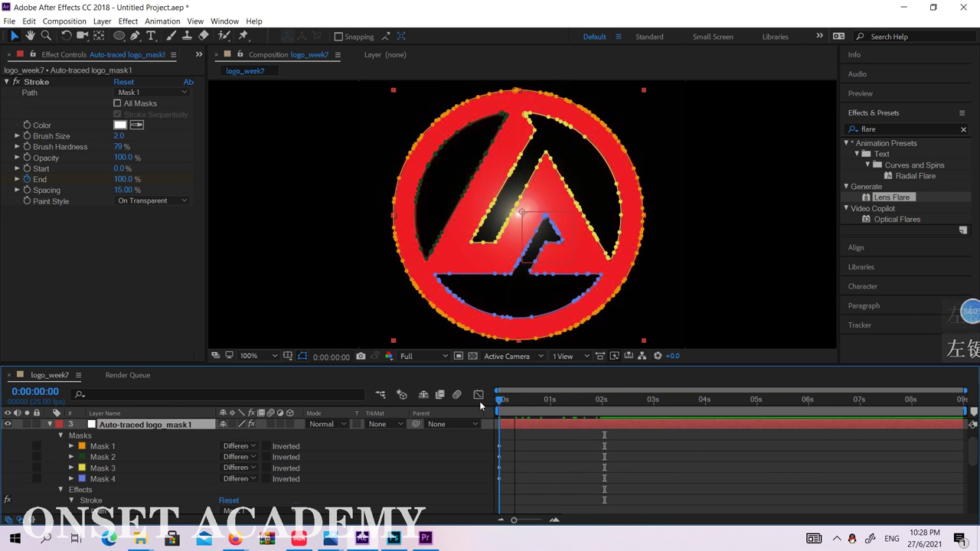
Expand Mask 1 of the Auto-traced logo_mask1 layer and select its Mask Path property
scroll(135, 476, down, 2)
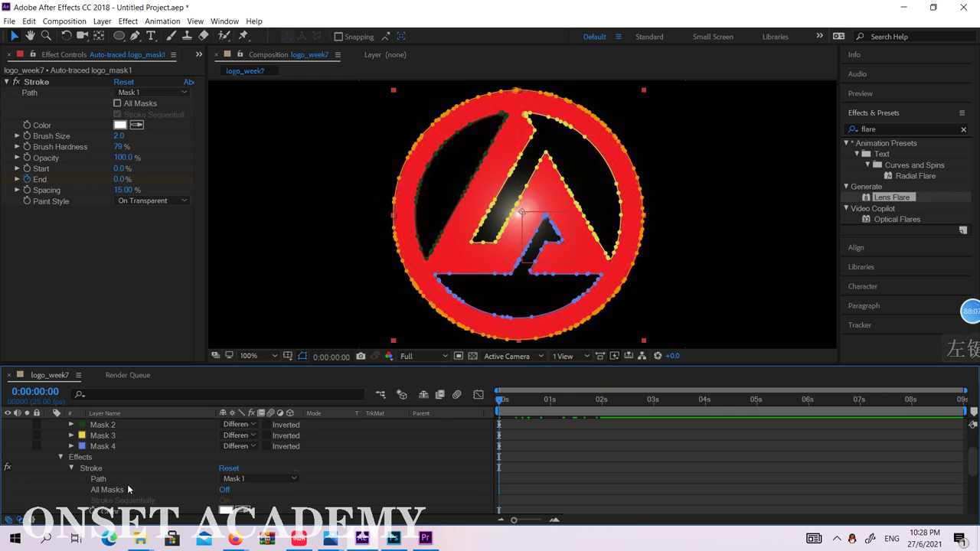
scroll(115, 458, up, 2)
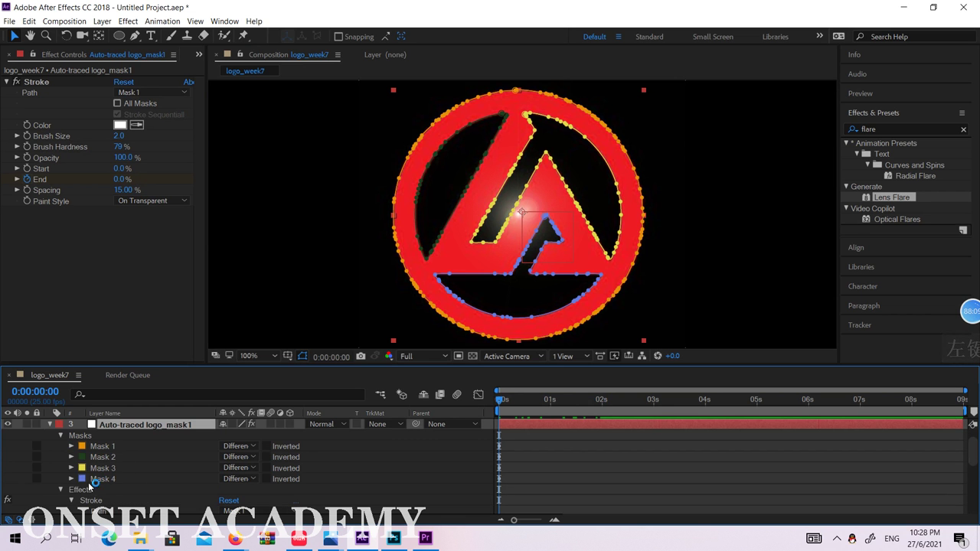
click(71, 447)
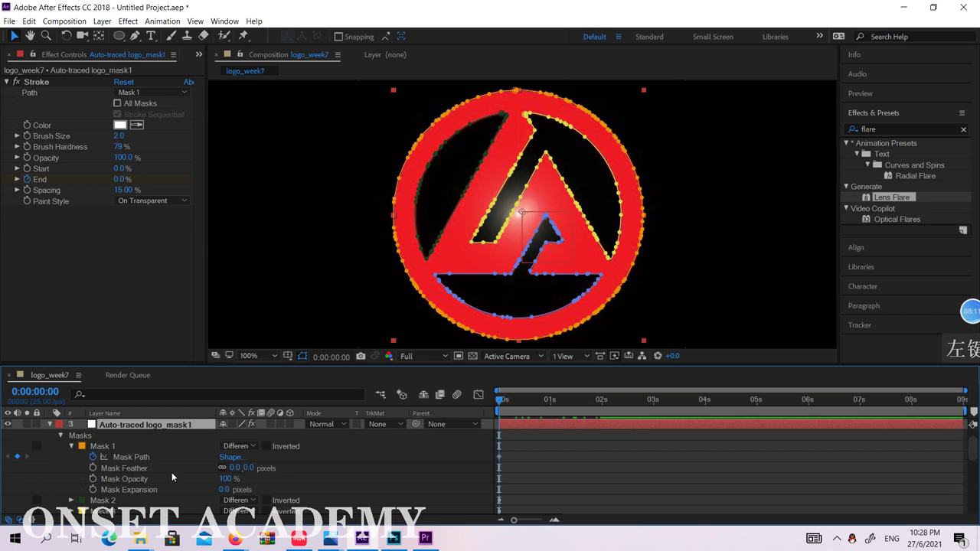
click(130, 457)
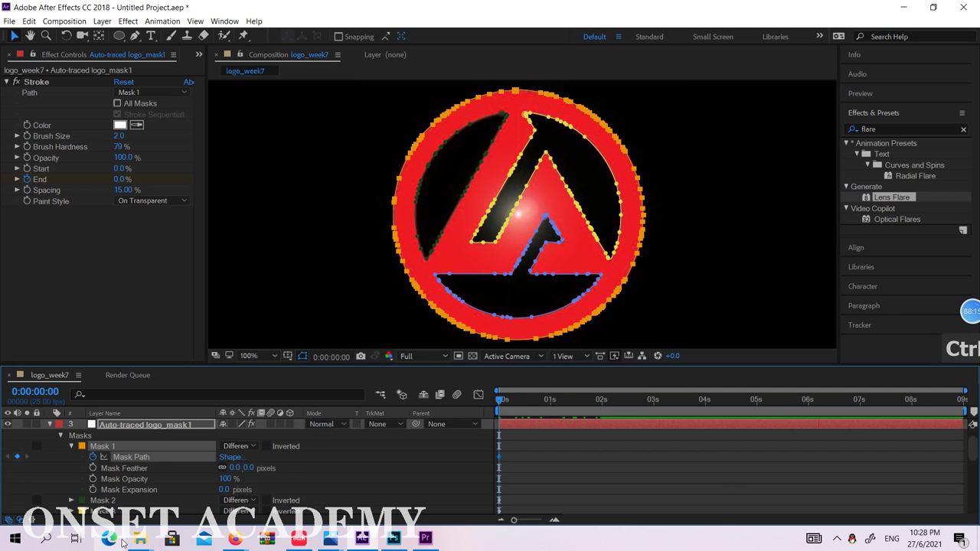
Switch to File Explorer, maximize the week7 folder window and open the keyboard folder inside post_class
mouse_move(140, 538)
click(676, 444)
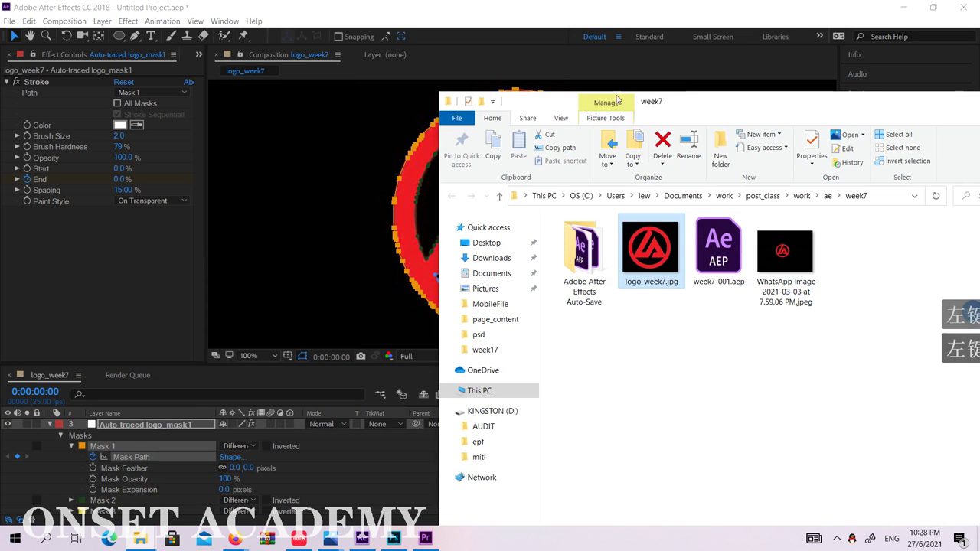
click(818, 196)
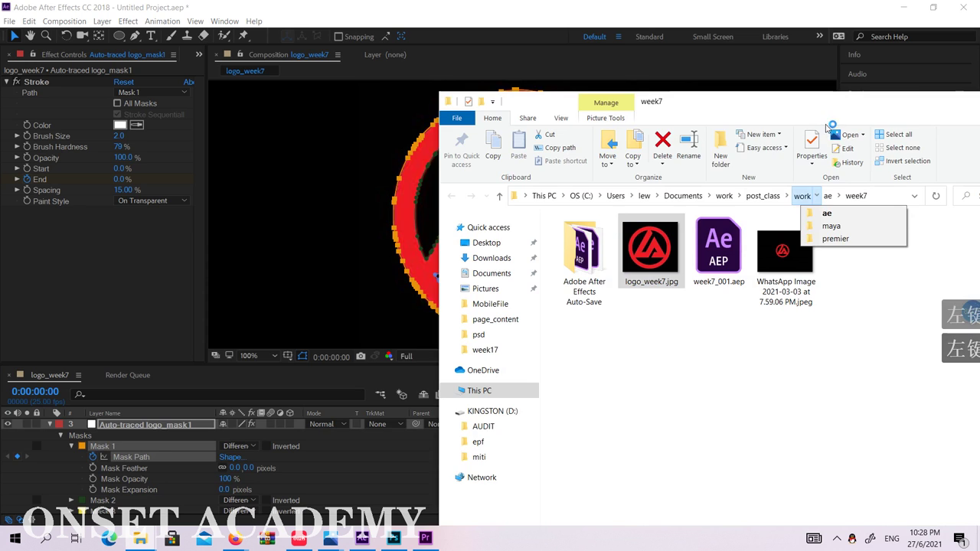
drag(831, 109, 727, 2)
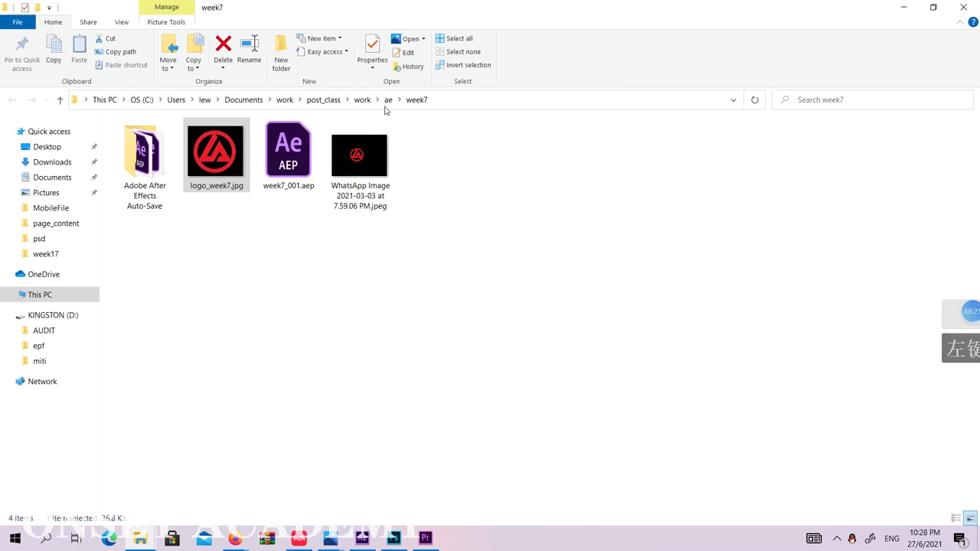
click(389, 99)
click(364, 100)
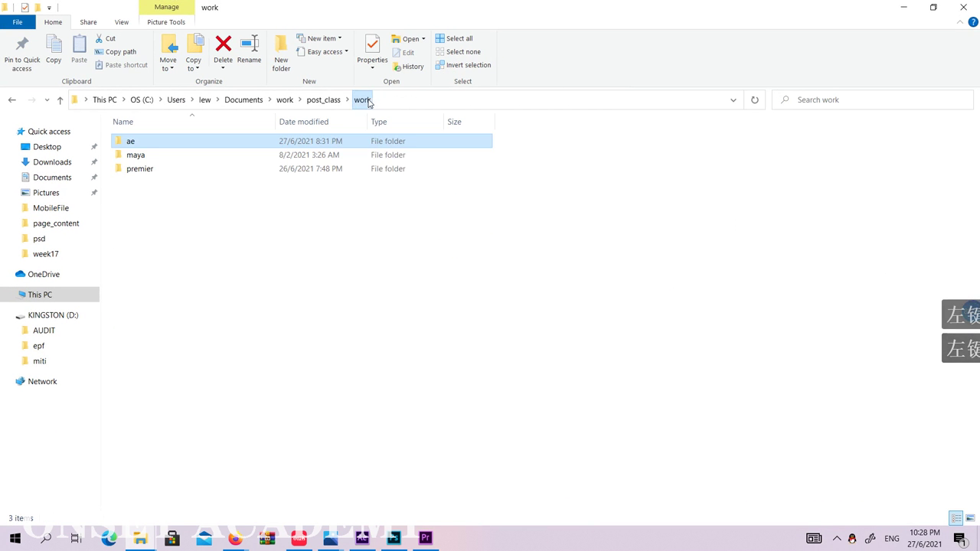
click(323, 100)
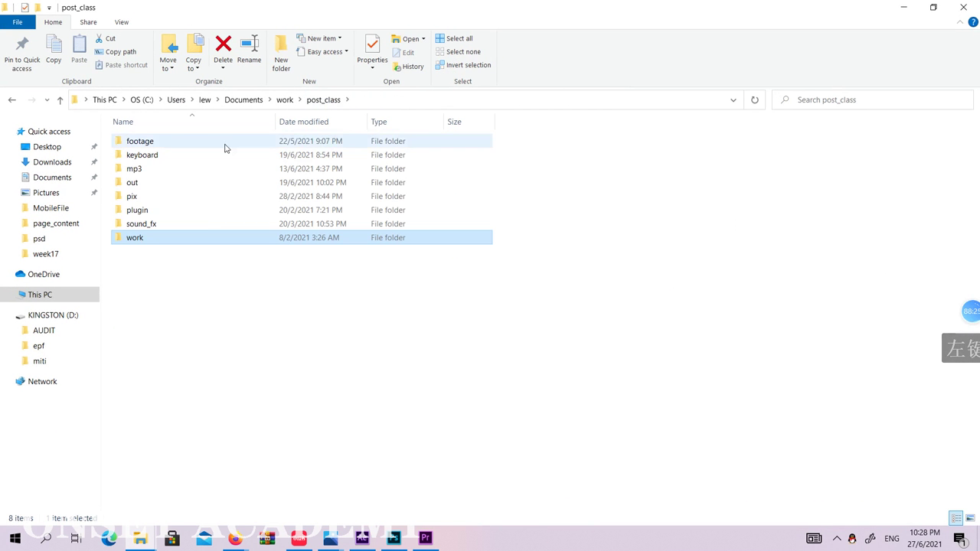
click(142, 157)
double_click(142, 157)
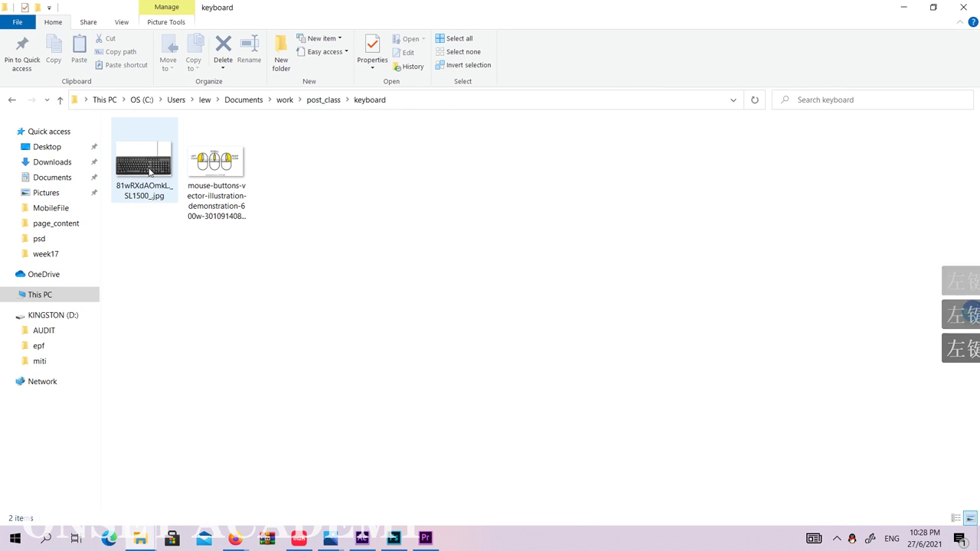
Open the keyboard picture 81wRXdAOmkL._SL1500_.jpg with the Photos app
click(151, 180)
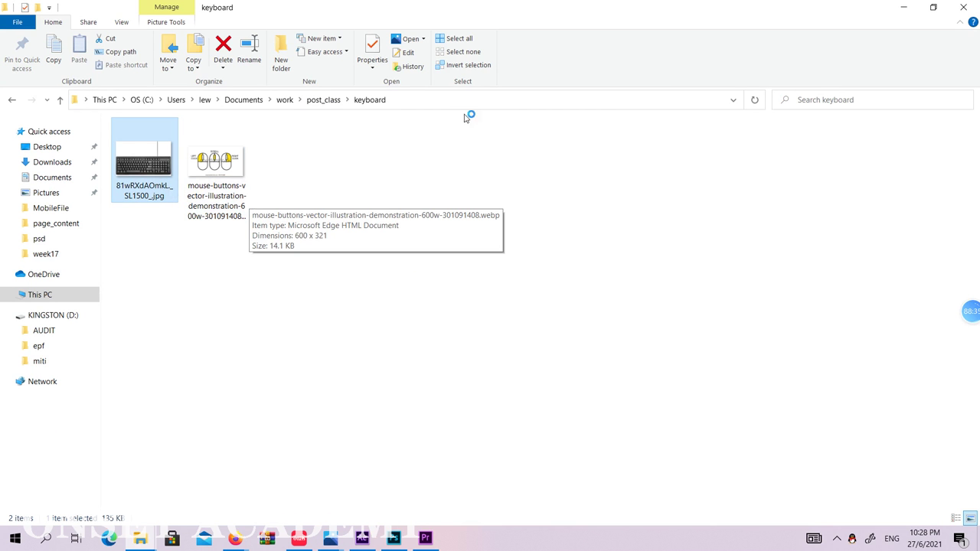
right_click(134, 173)
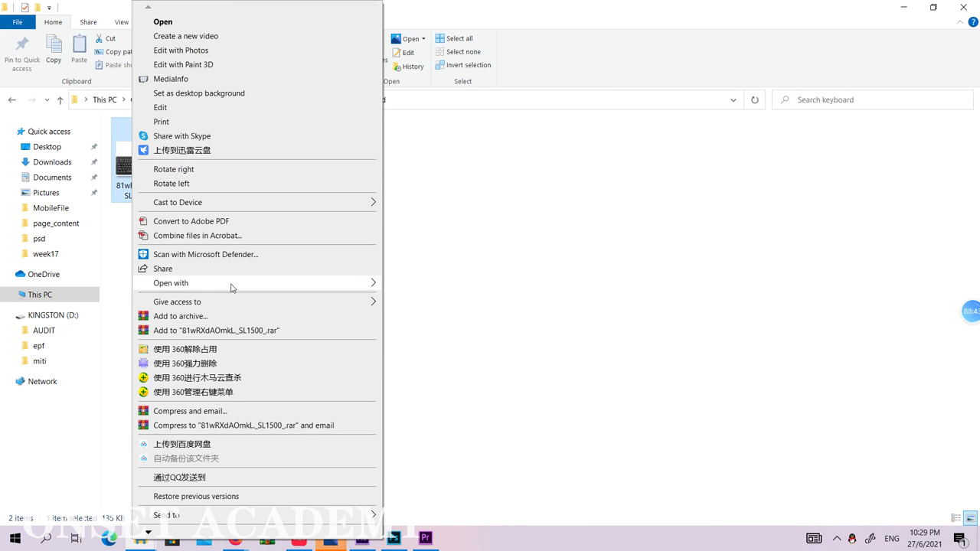
click(230, 285)
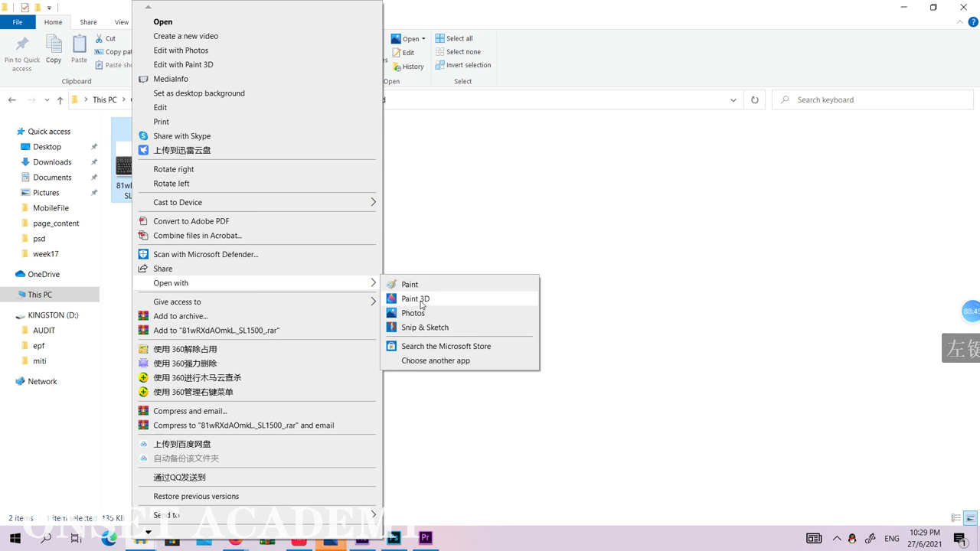
click(412, 285)
click(144, 164)
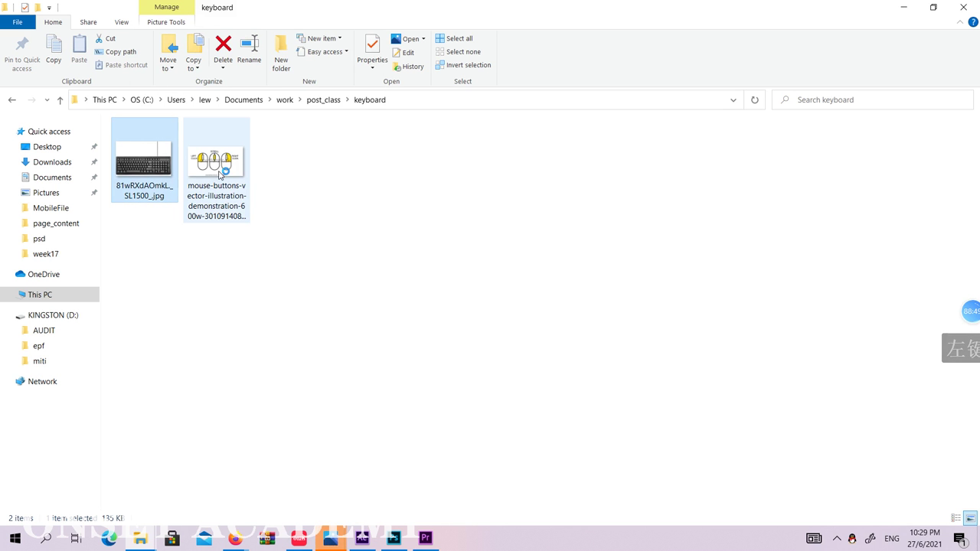
key(Return)
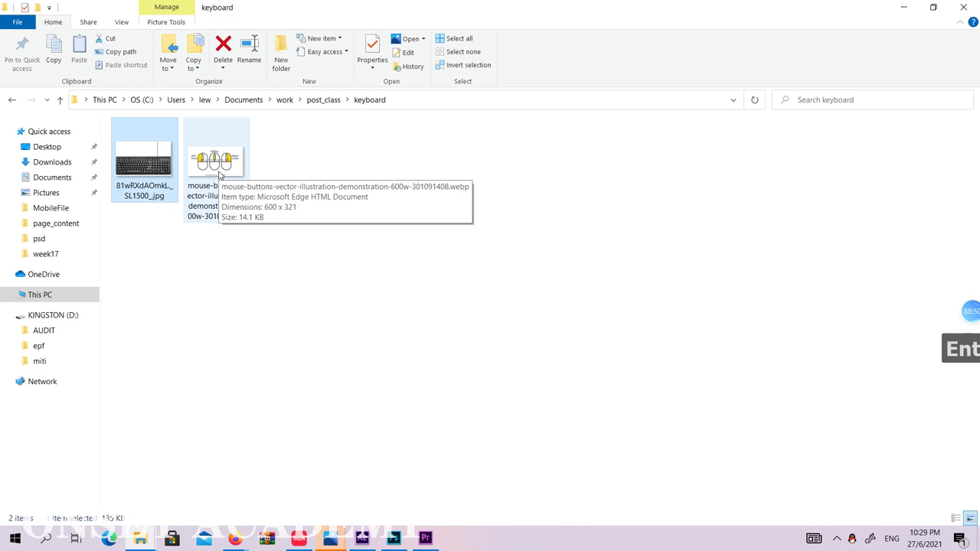
double_click(175, 163)
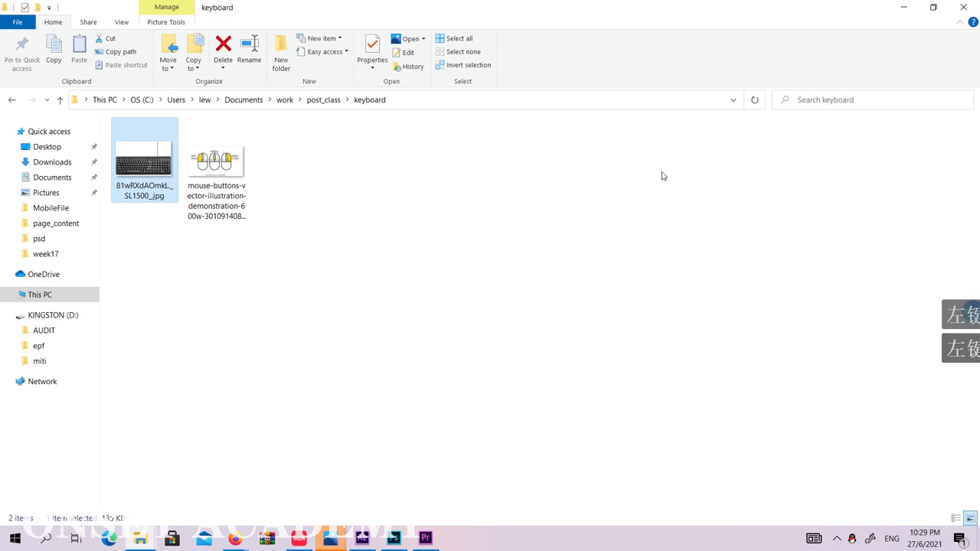
right_click(164, 174)
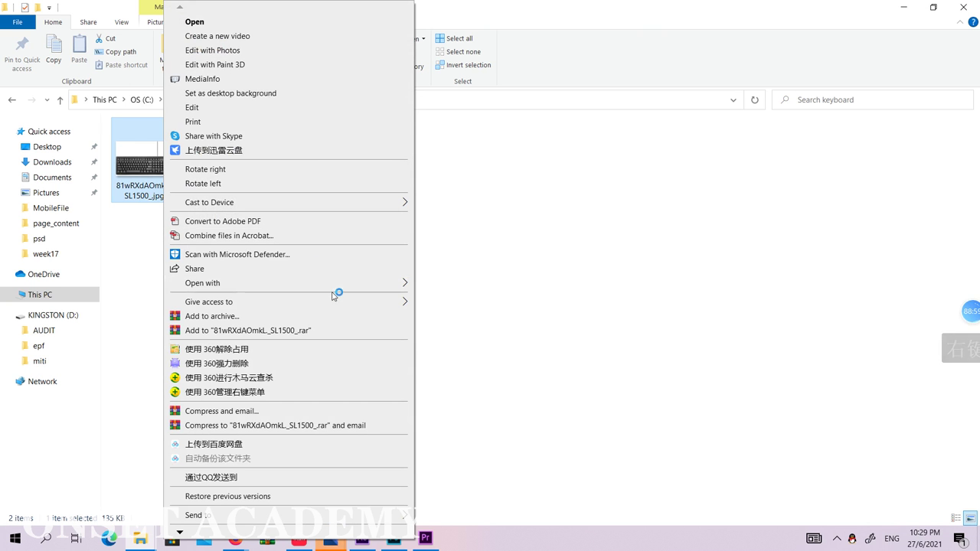
click(360, 282)
click(449, 315)
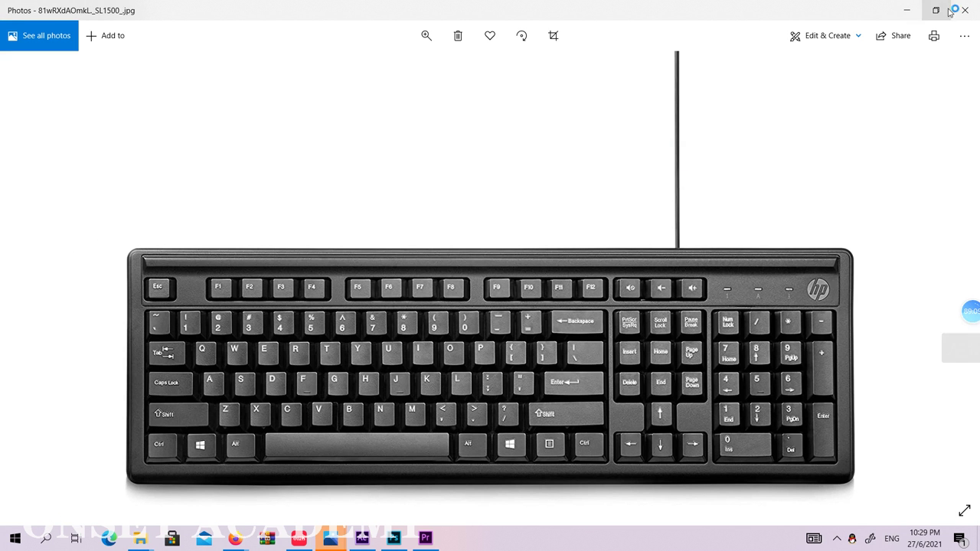
Minimize the picture and folder windows to return to After Effects and collapse the Auto-traced logo_mask1 layer
click(906, 17)
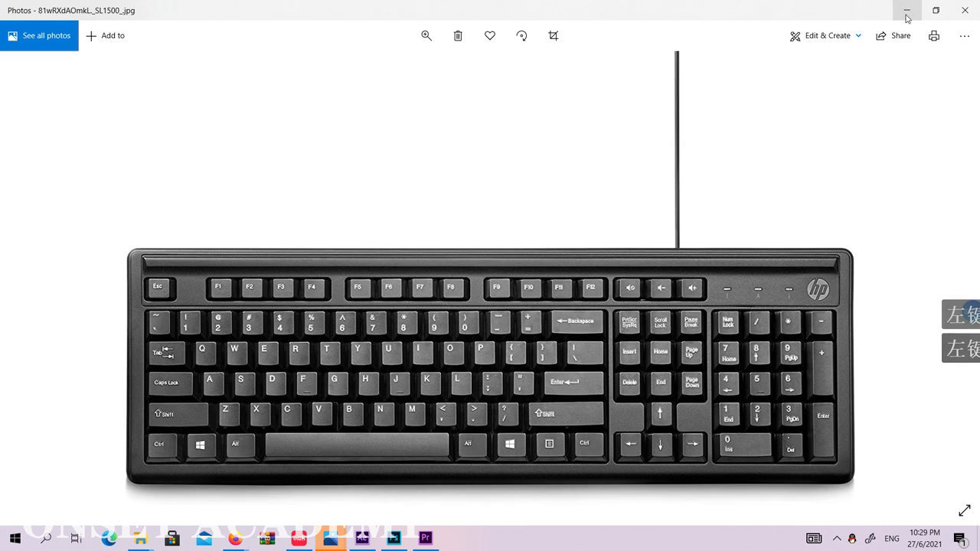
click(907, 17)
click(907, 17)
click(907, 17)
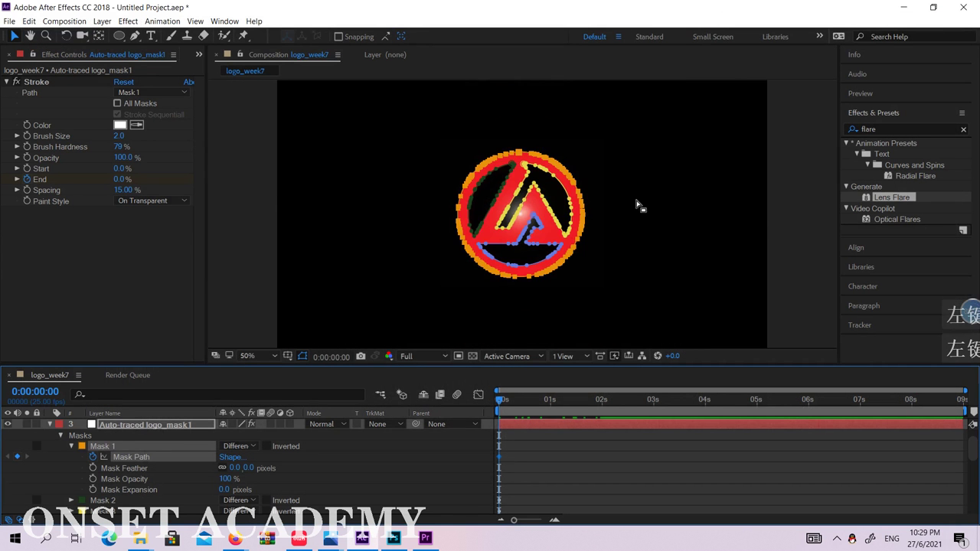
click(794, 194)
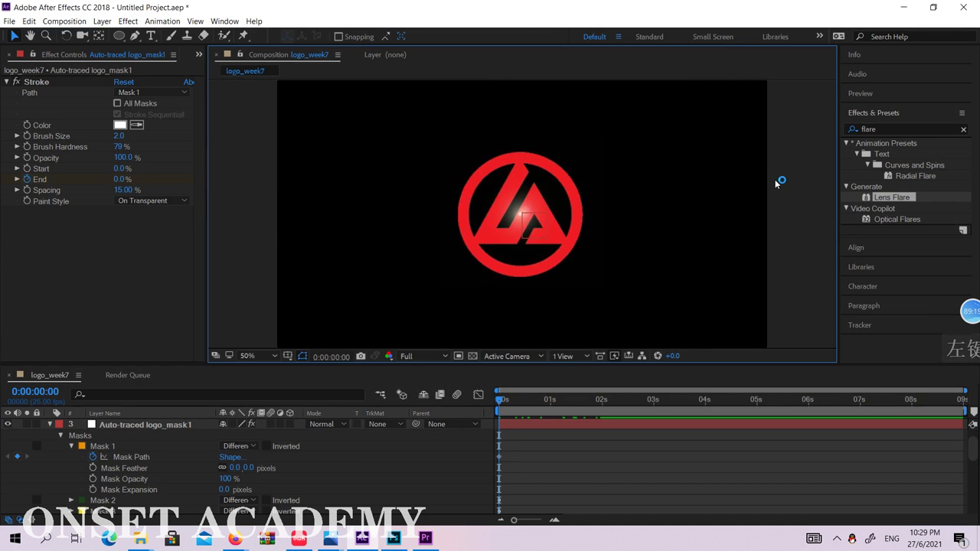
click(141, 426)
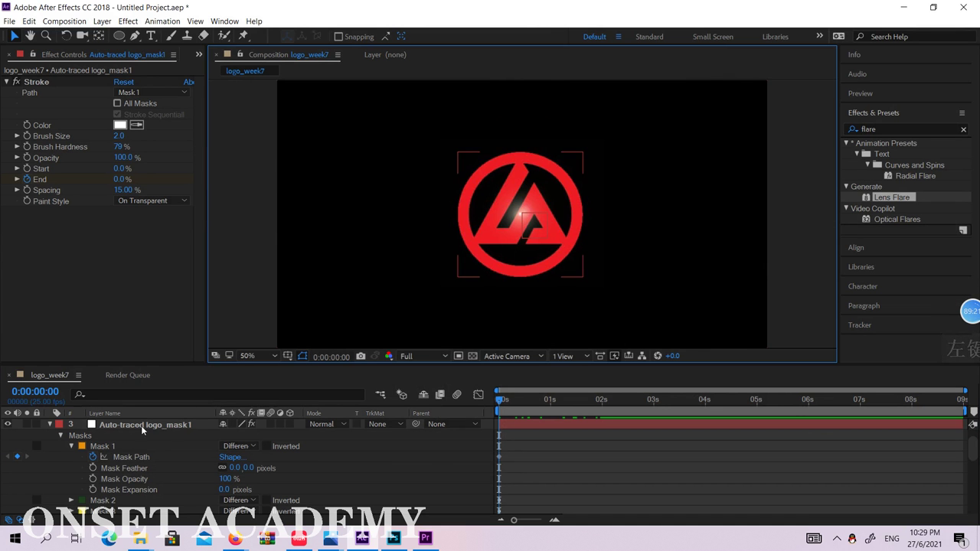
click(50, 424)
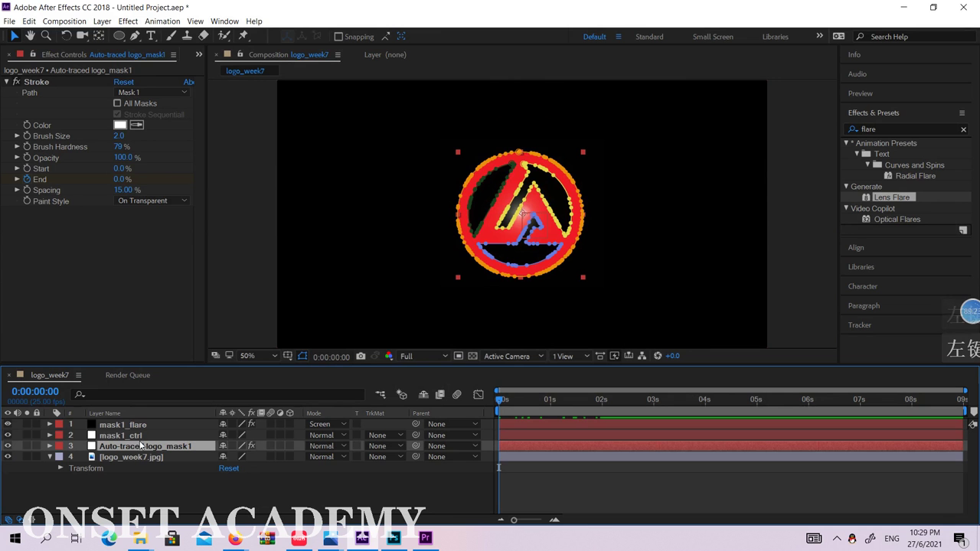
Hide the mask1_flare, mask1_ctrl and Auto-traced logo_mask1 layers so only logo_week7.jpg is shown
click(107, 433)
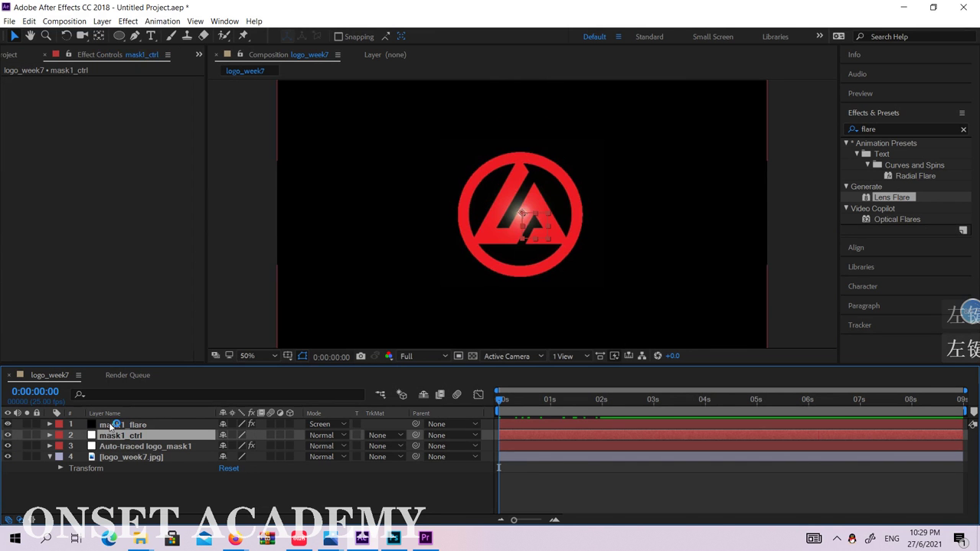
click(8, 424)
click(8, 435)
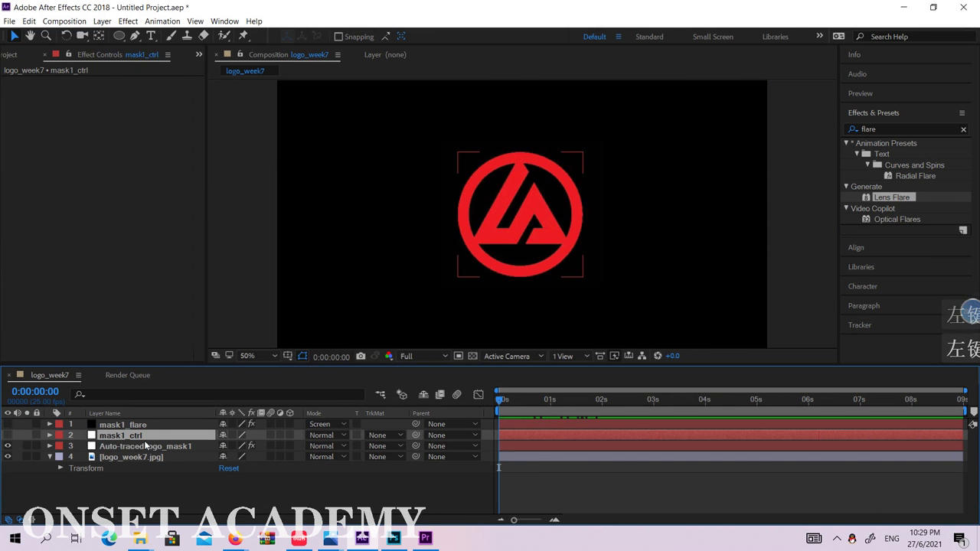
click(33, 449)
click(8, 446)
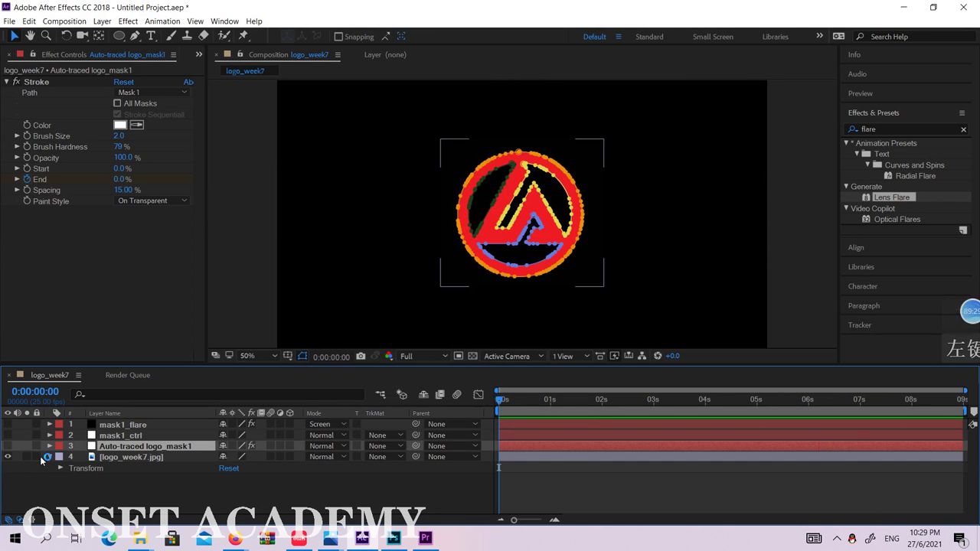
Try an elliptical mask around the circular logo on the logo_week7.jpg layer, and undo it
click(120, 460)
scroll(638, 237, down, 4)
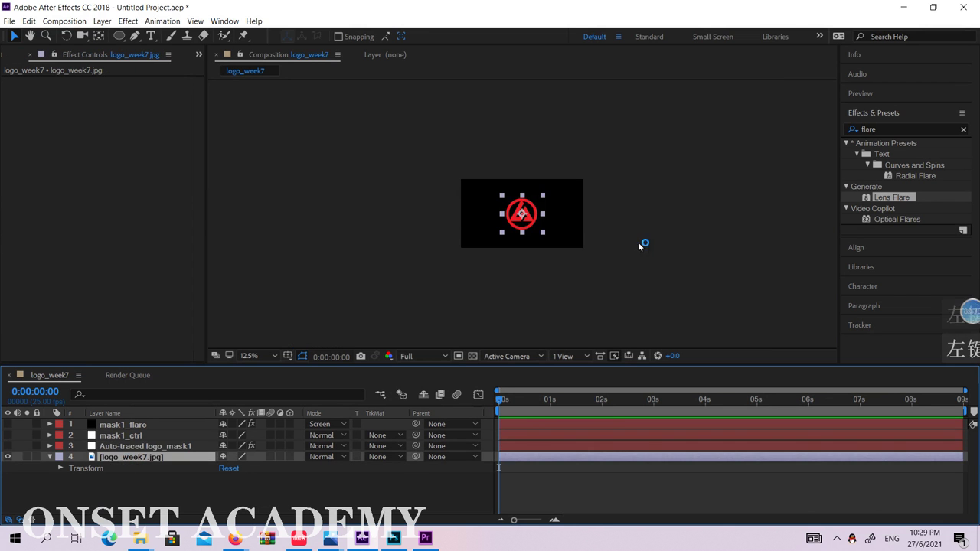
click(678, 247)
scroll(564, 209, up, 1)
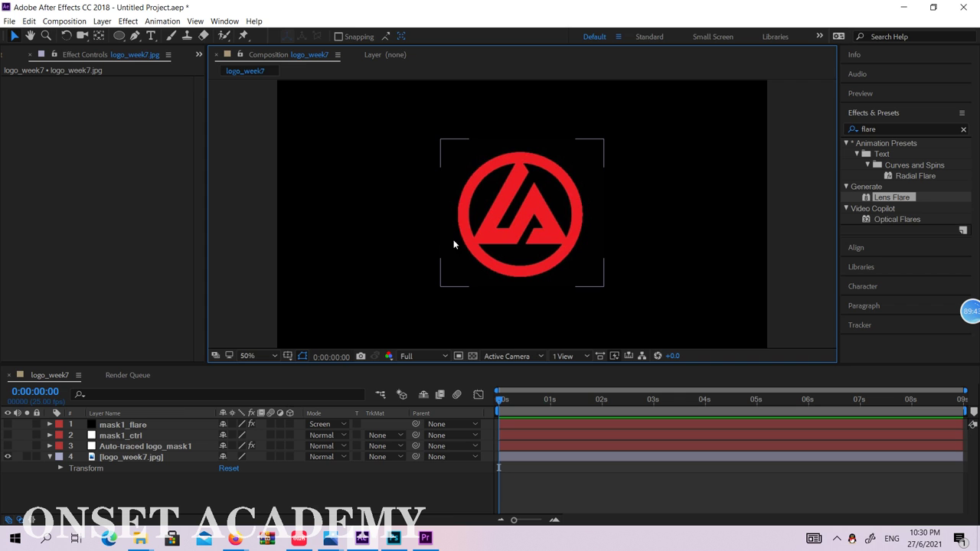
click(678, 272)
click(188, 457)
click(530, 195)
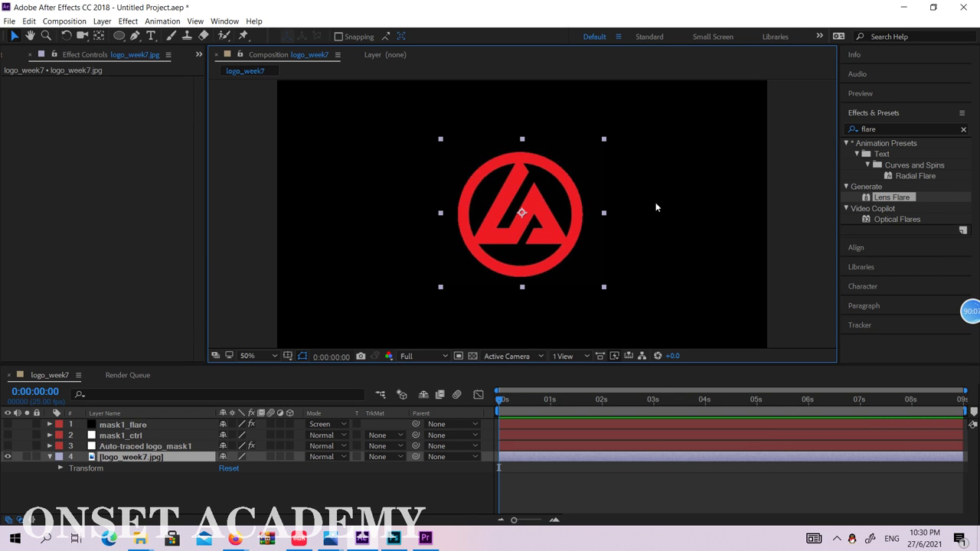
click(118, 36)
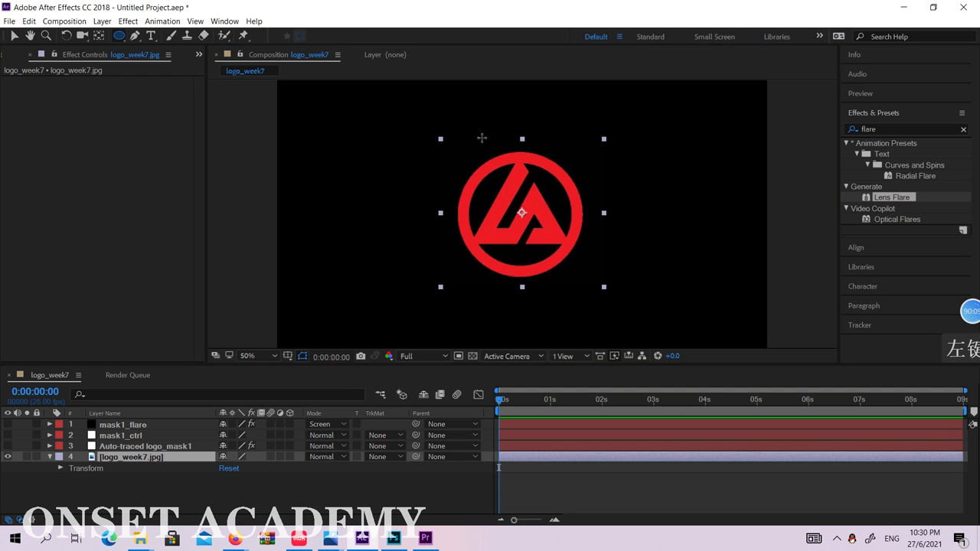
drag(457, 140, 584, 274)
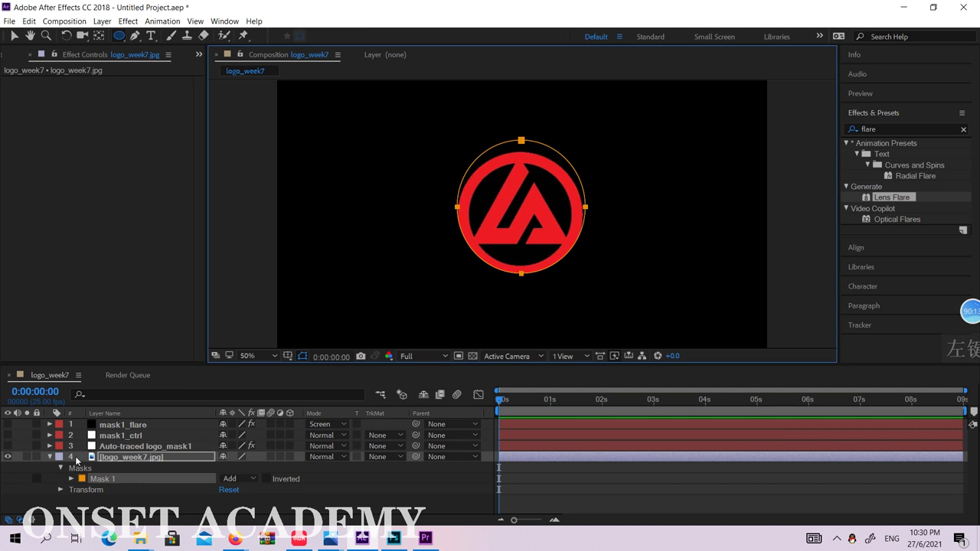
click(79, 481)
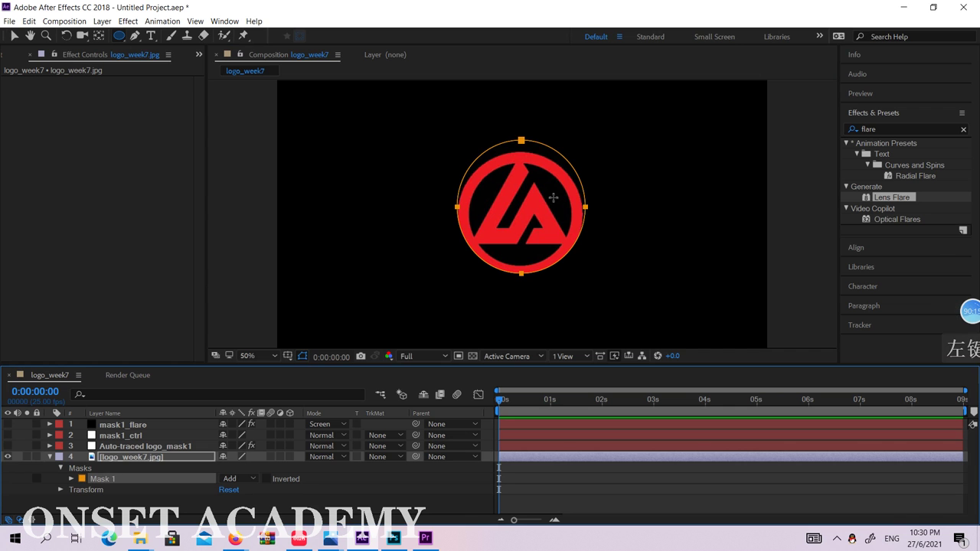
key(ctrl+z)
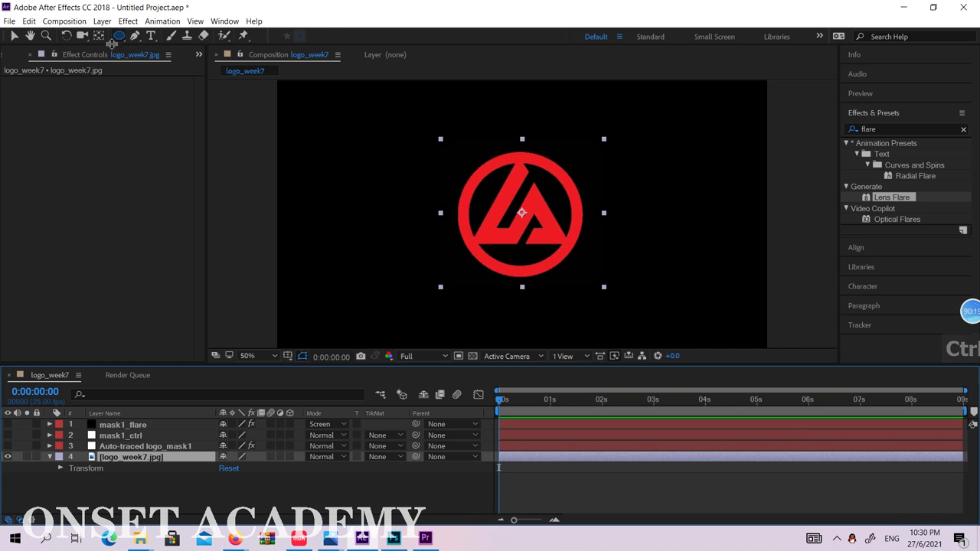
Try tracing the logo's inner letter shape with the Pen tool as a mask on logo_week7.jpg, and undo the points
click(135, 35)
click(519, 159)
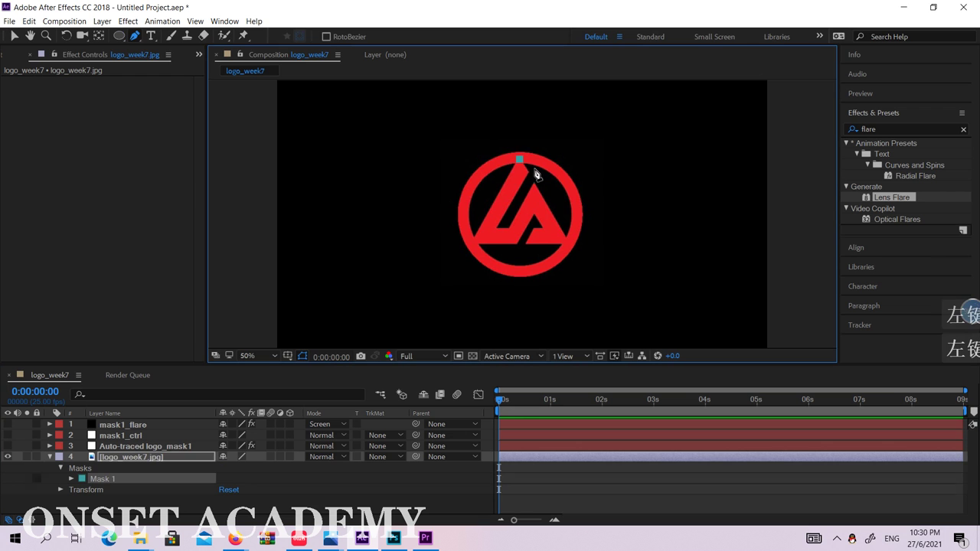
click(535, 169)
drag(498, 230, 534, 184)
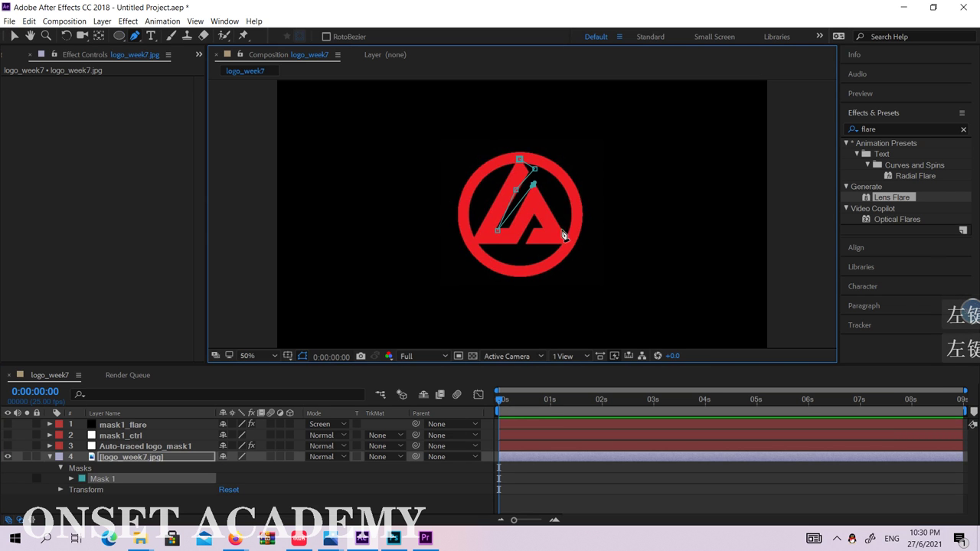
click(563, 240)
click(522, 241)
click(525, 221)
drag(492, 247, 476, 239)
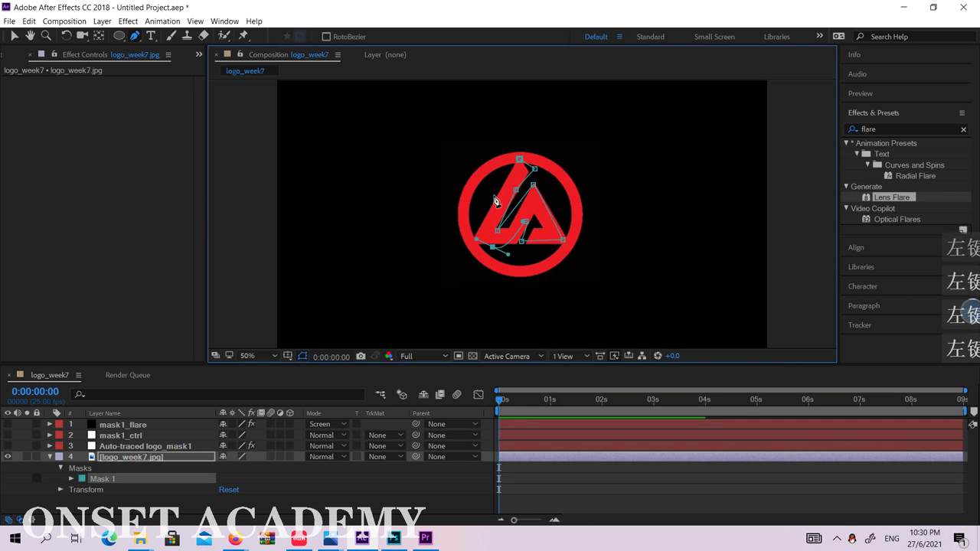
drag(520, 159, 522, 141)
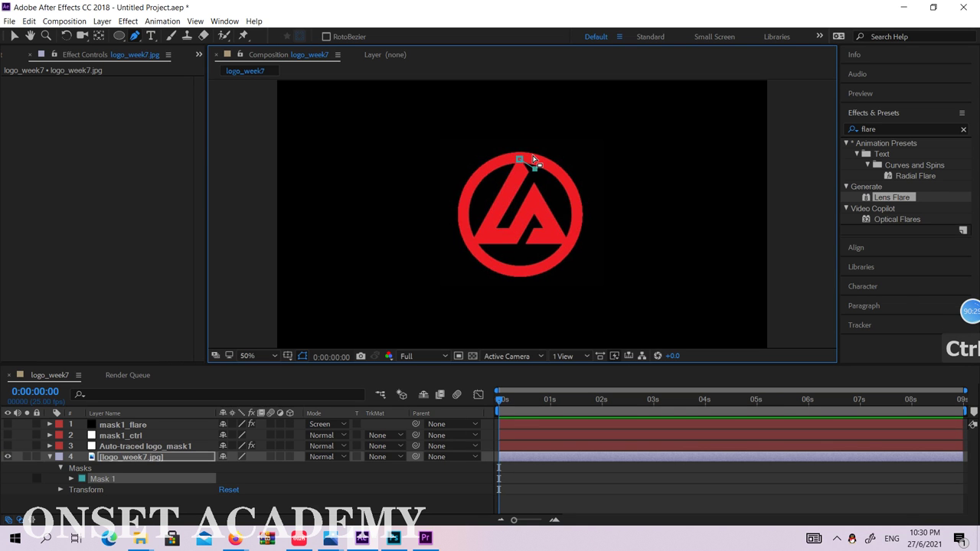
key(ctrl+z)
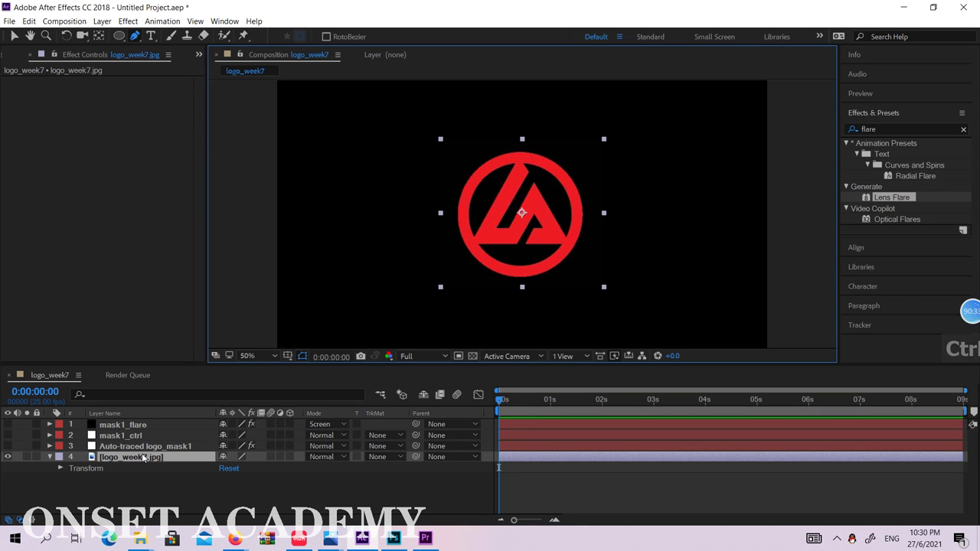
click(102, 20)
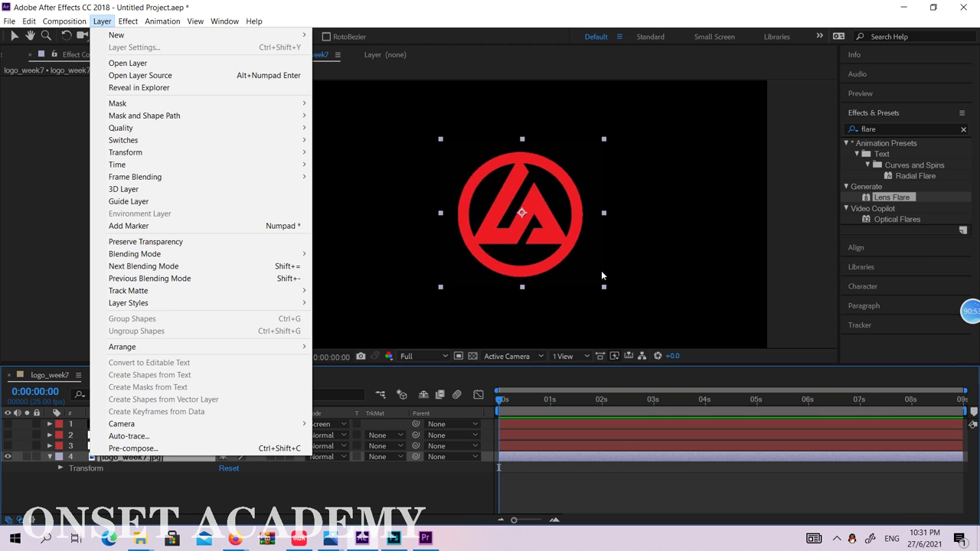
click(623, 20)
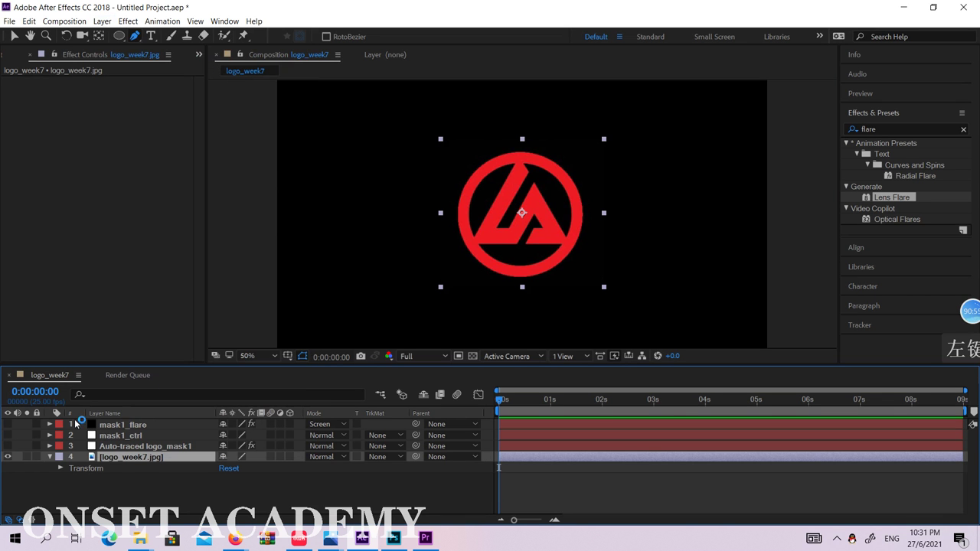
Show the Auto-traced logo_mask1 layer, compare its mask paths with the logo image, and leave logo_week7.jpg hidden
click(8, 457)
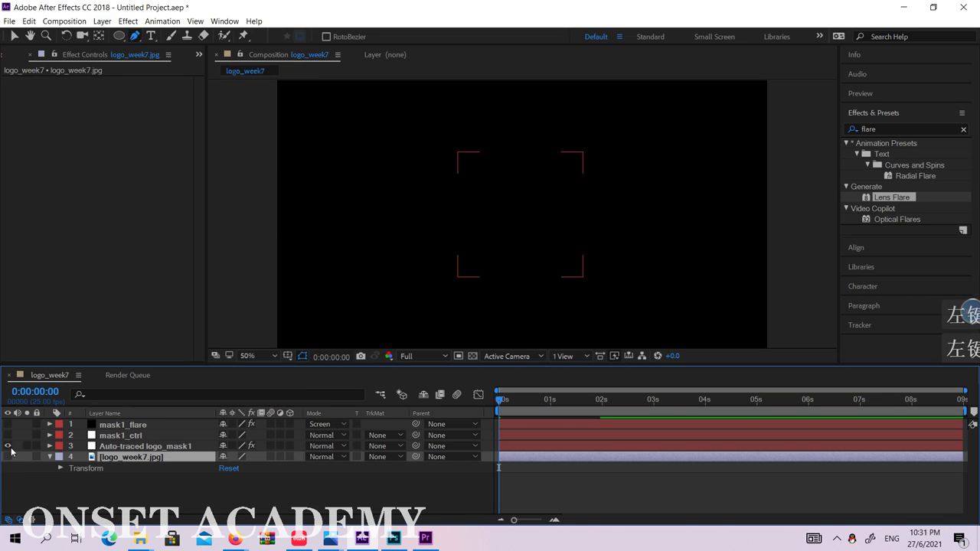
click(129, 446)
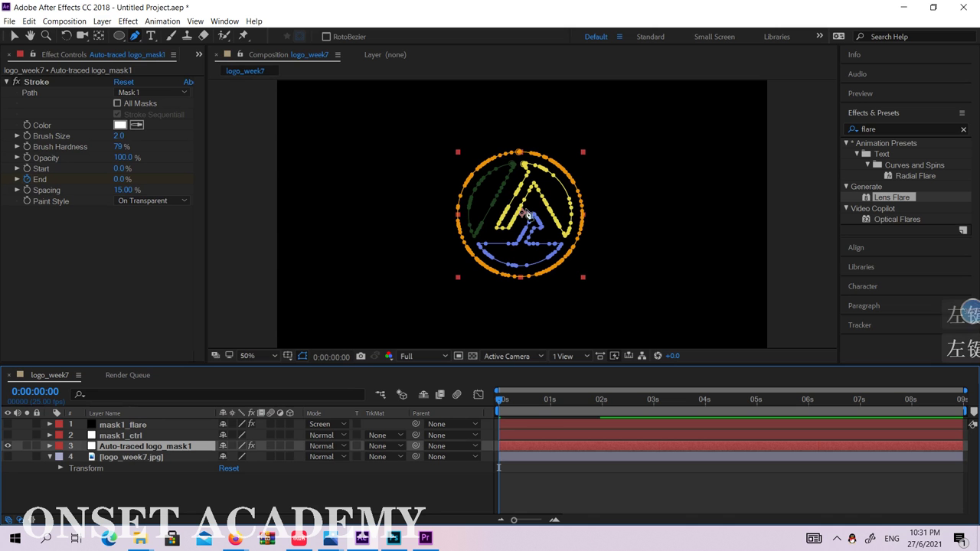
click(8, 457)
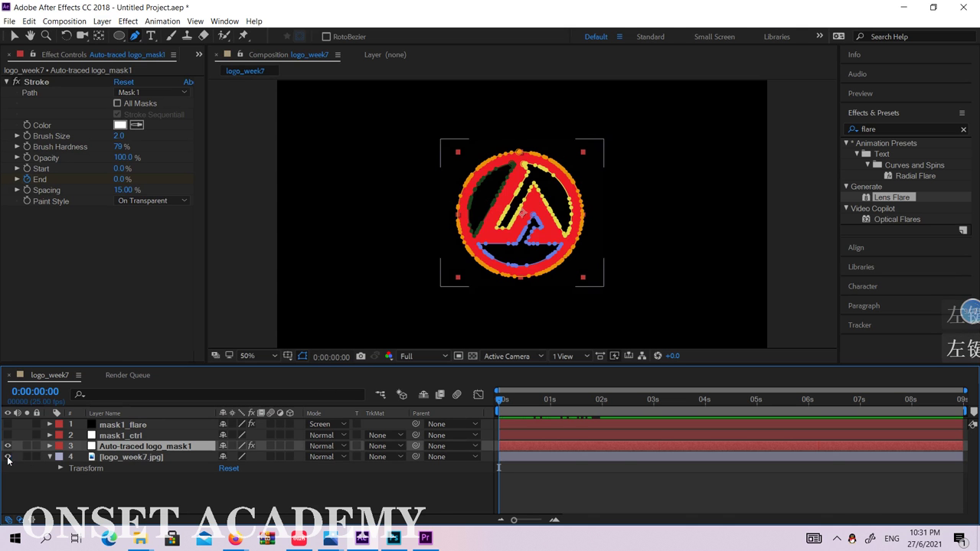
click(134, 455)
click(145, 447)
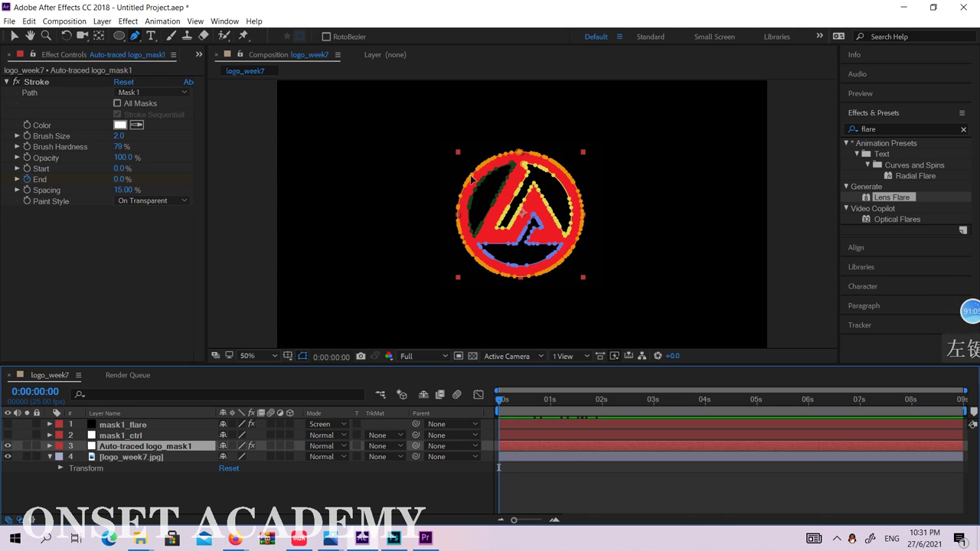
click(9, 458)
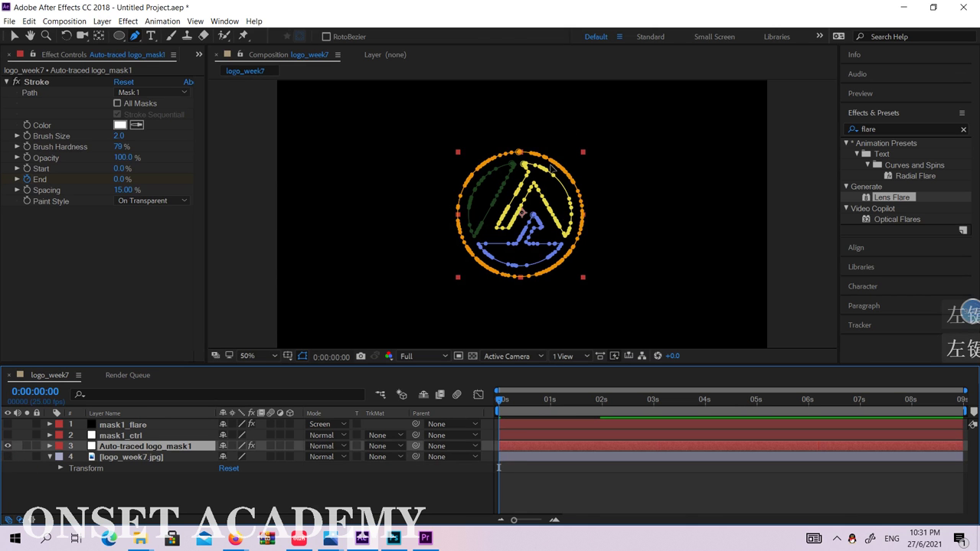
Examine which logo outlines Mask 1, Mask 2 and Mask 4 of the Auto-traced logo_mask1 layer cover
click(49, 447)
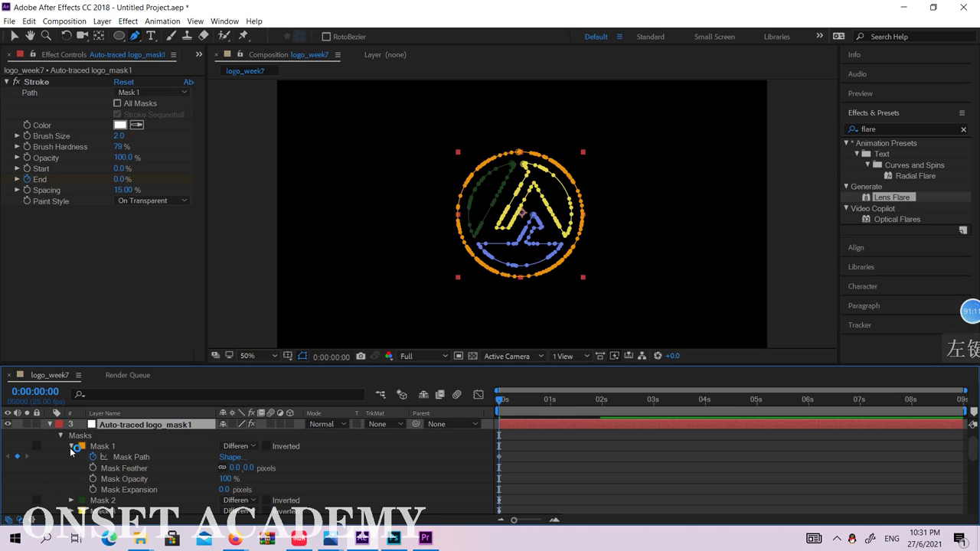
click(105, 447)
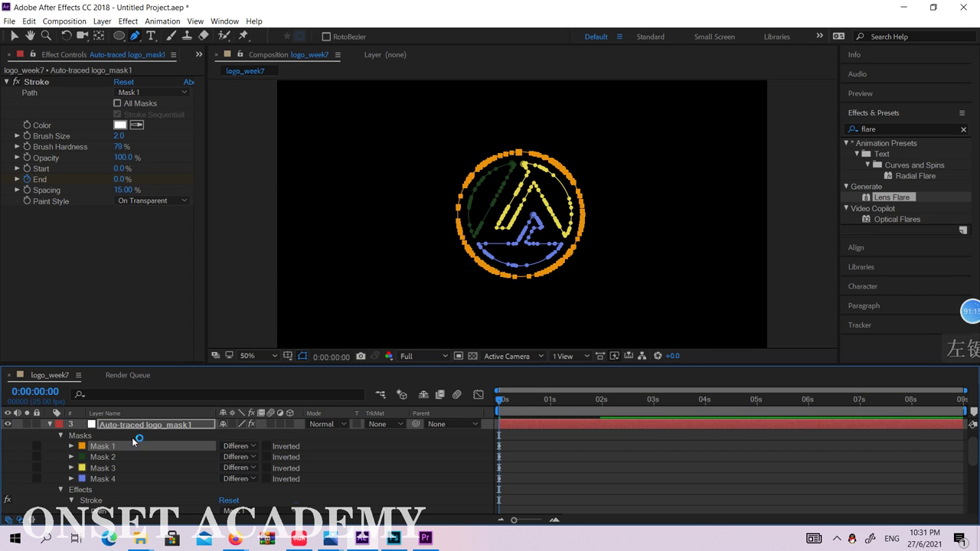
click(114, 457)
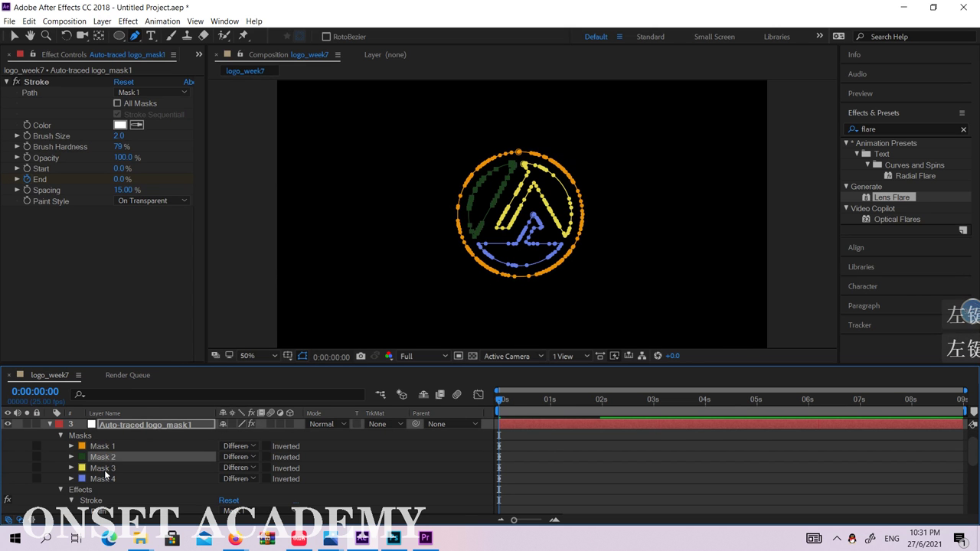
click(107, 479)
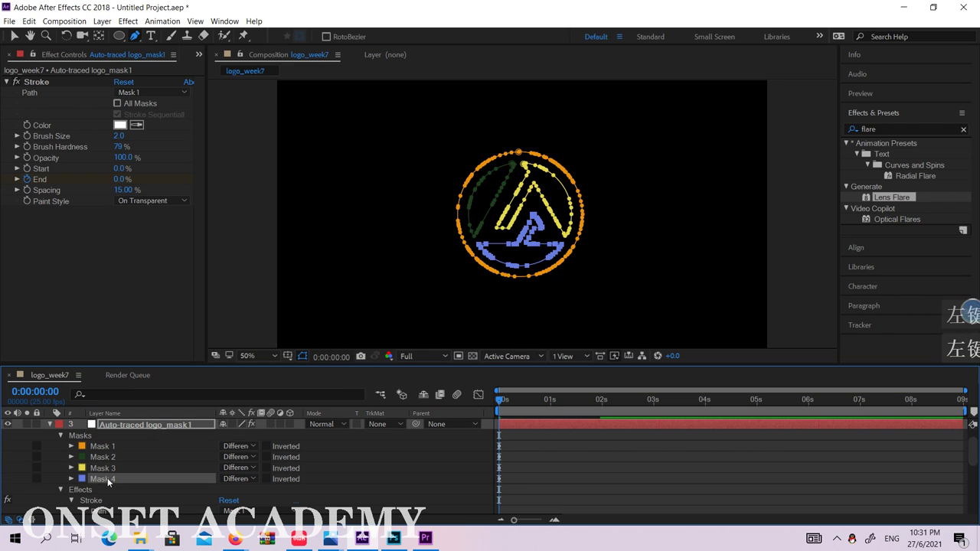
click(102, 447)
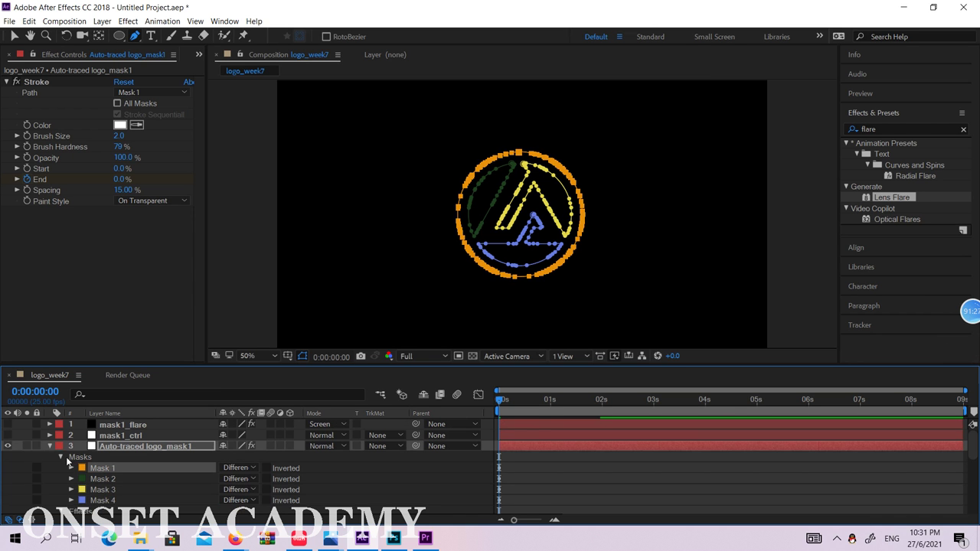
click(49, 446)
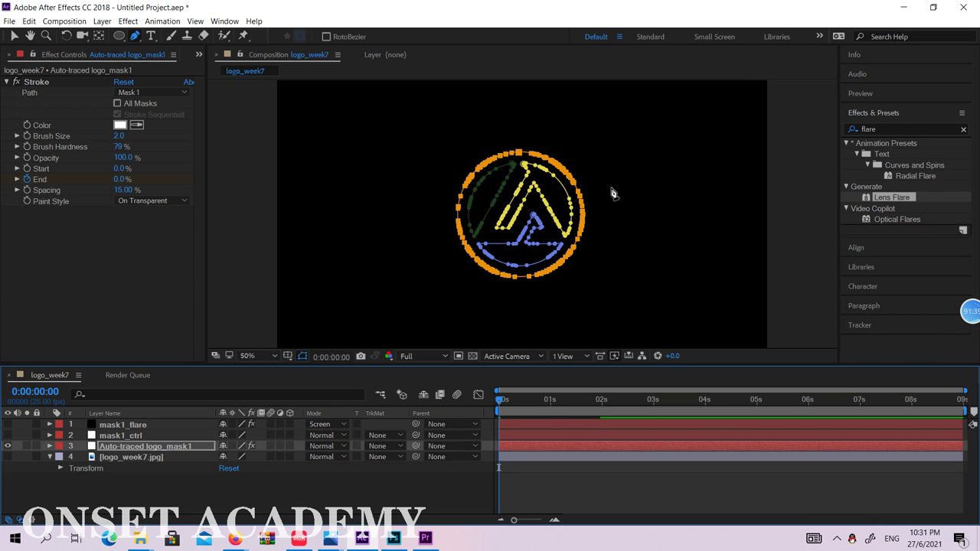
Expand the Auto-traced logo_mask1 layer to list its masks, with Mask 1 selected
click(131, 448)
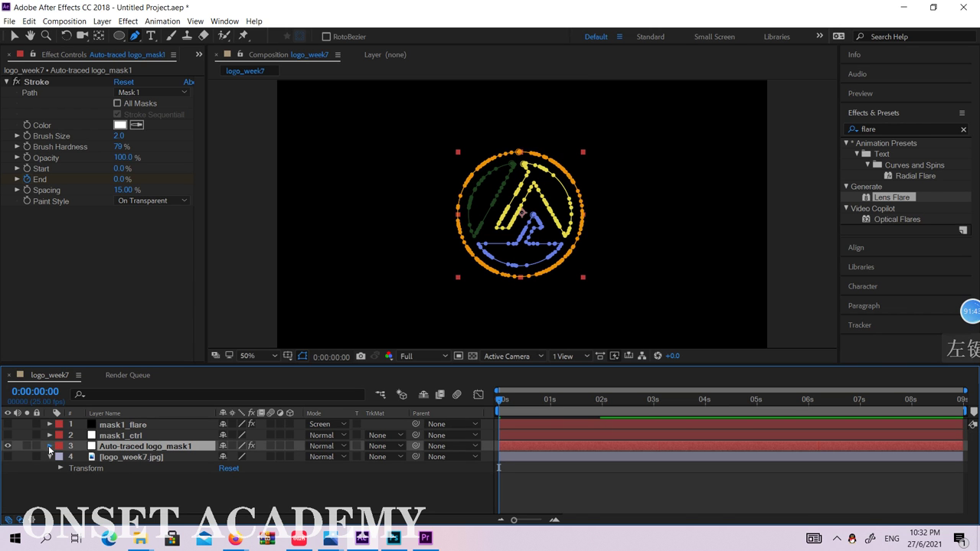
click(50, 445)
click(146, 445)
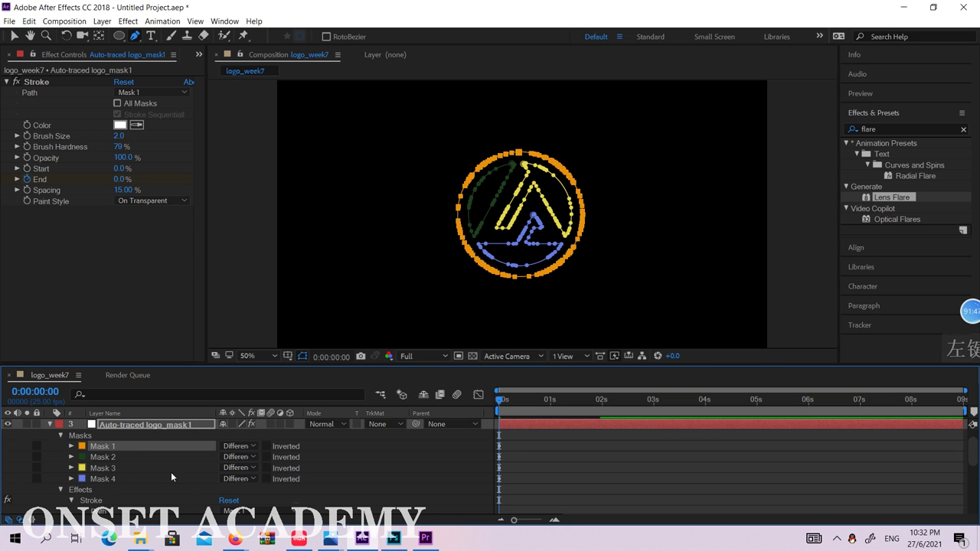
scroll(168, 472, down, 1)
scroll(157, 477, up, 1)
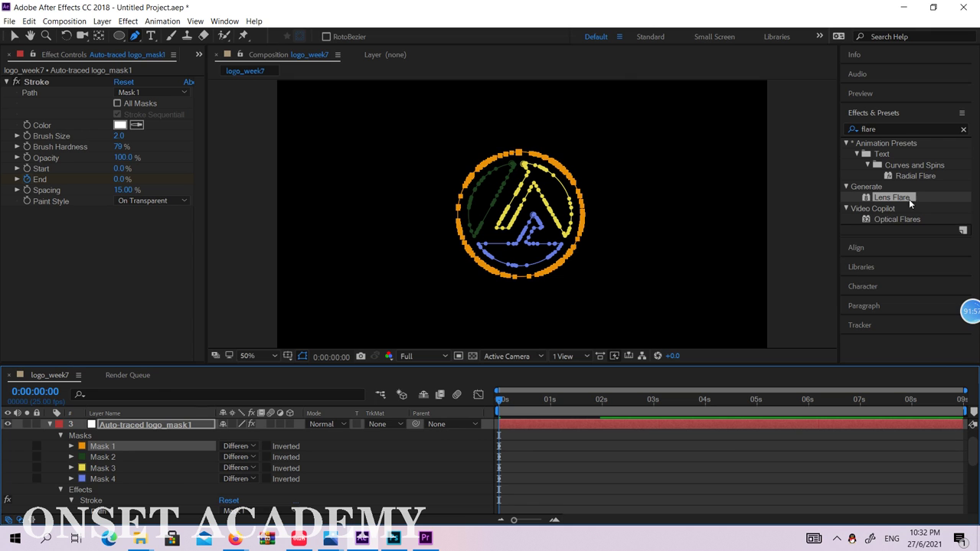
Search the effects for "stroke" and select the Stroke effect under Generate
click(896, 128)
text(st)
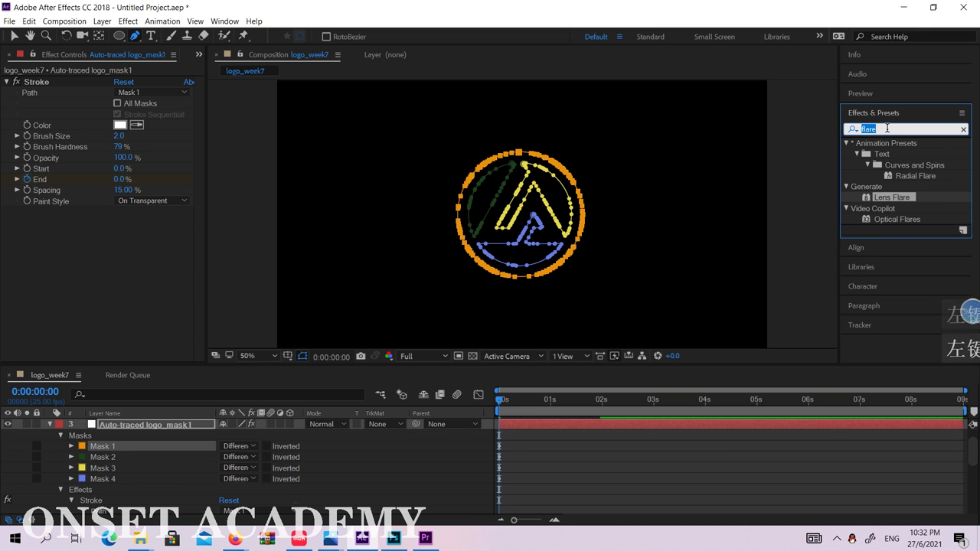
text(roke)
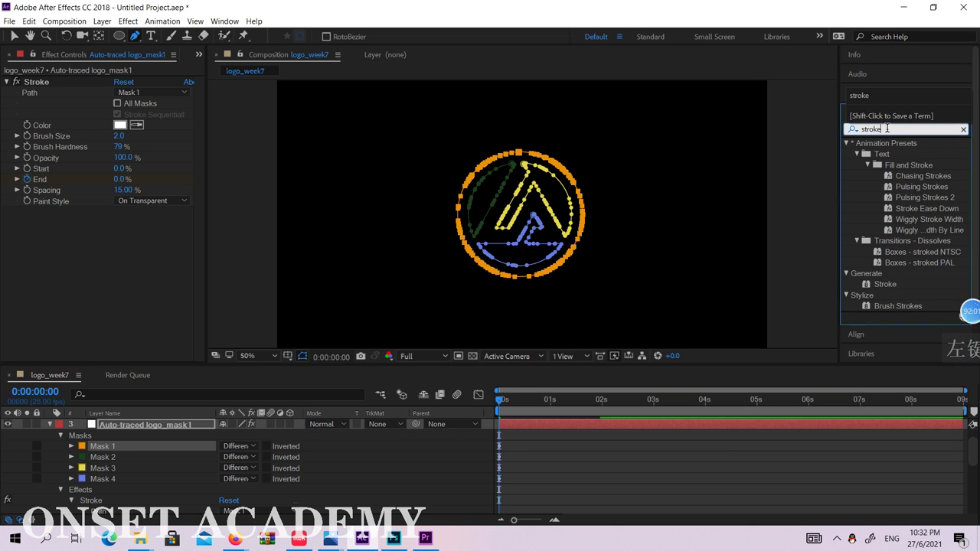
click(887, 286)
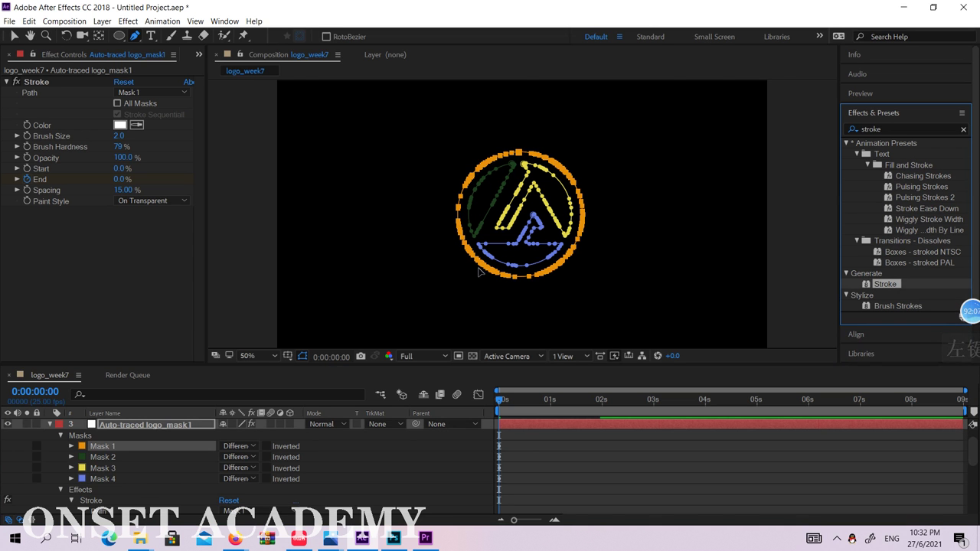
Examine the traced logo paths at 100% magnification and the Stroke effect properties of the Auto-traced logo_mask1 layer
key(period)
key(period)
key(period)
key(period)
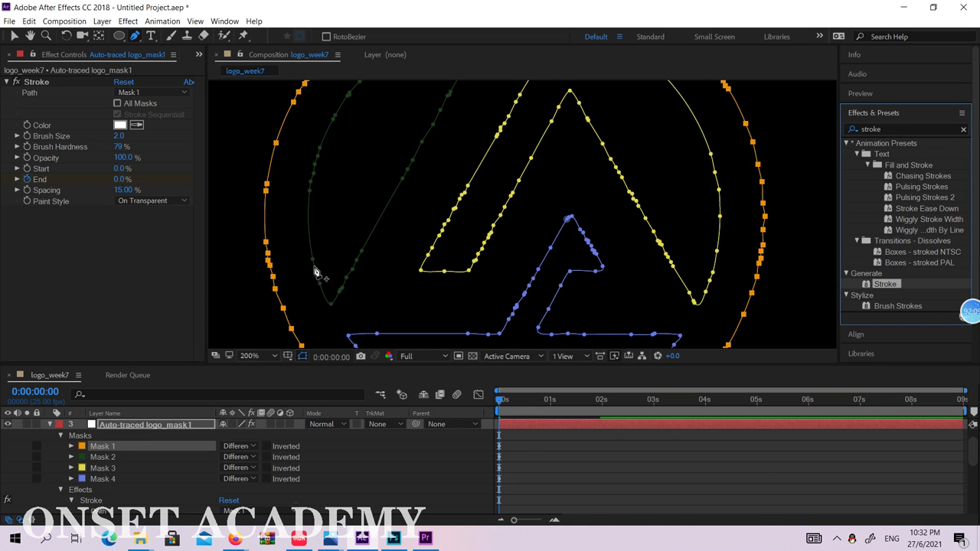
key(comma)
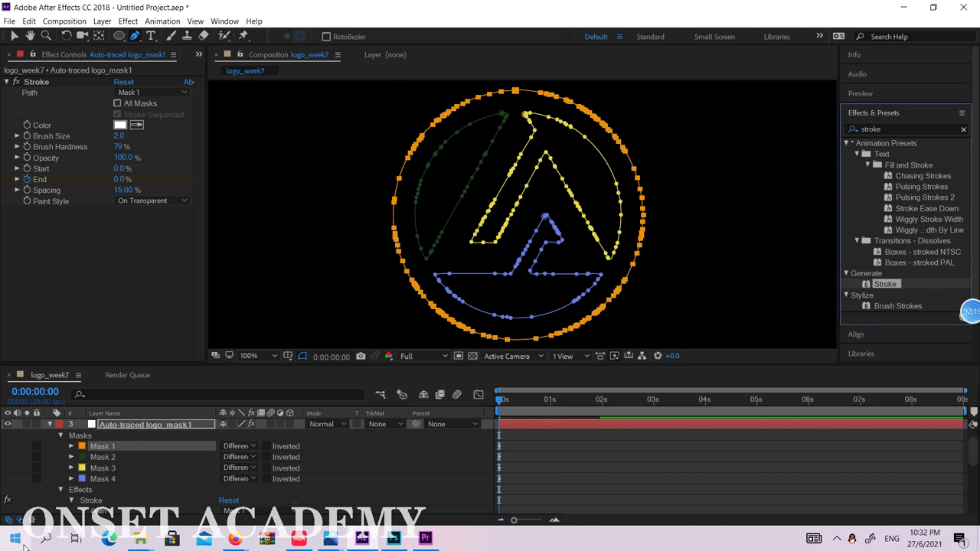
scroll(114, 463, up, 1)
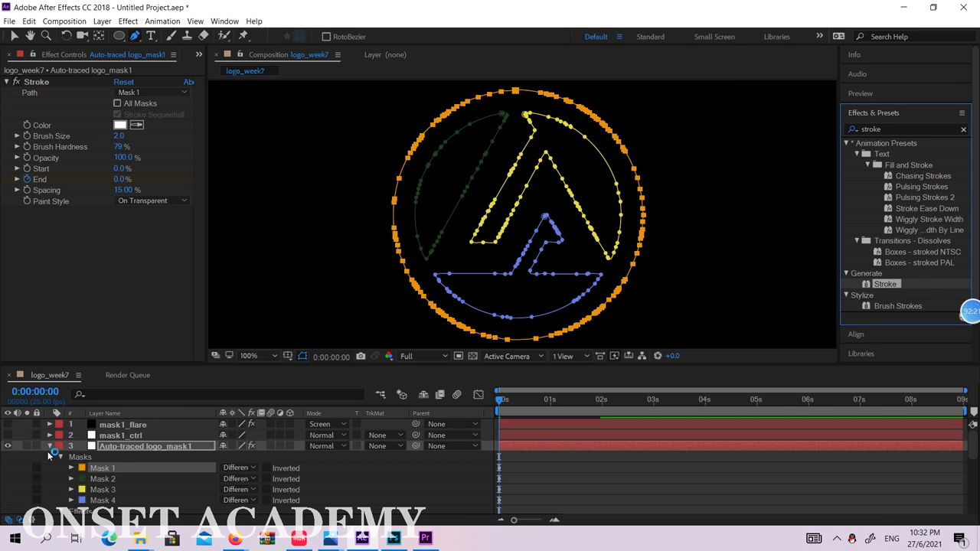
scroll(68, 471, down, 3)
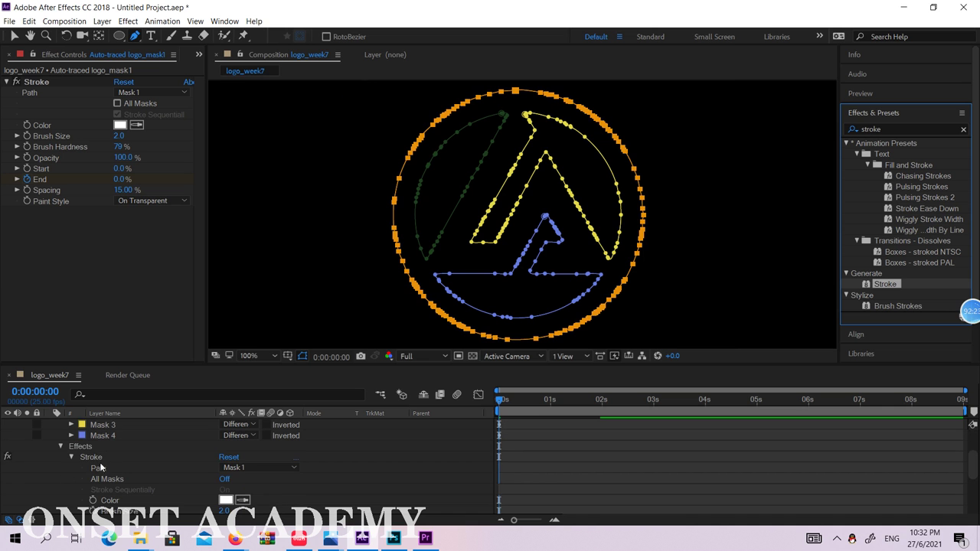
Switch to the Selection tool, deselect the traced paths and scrub from 0:00:00:00 to 0:00:02:15 to preview the Mask 1 stroke
click(97, 459)
scroll(651, 268, down, 2)
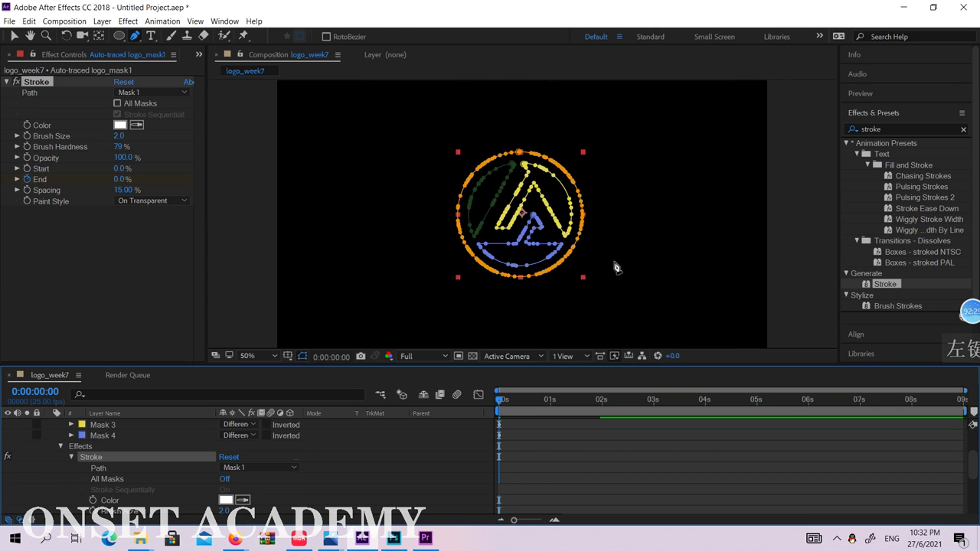
click(13, 35)
click(754, 192)
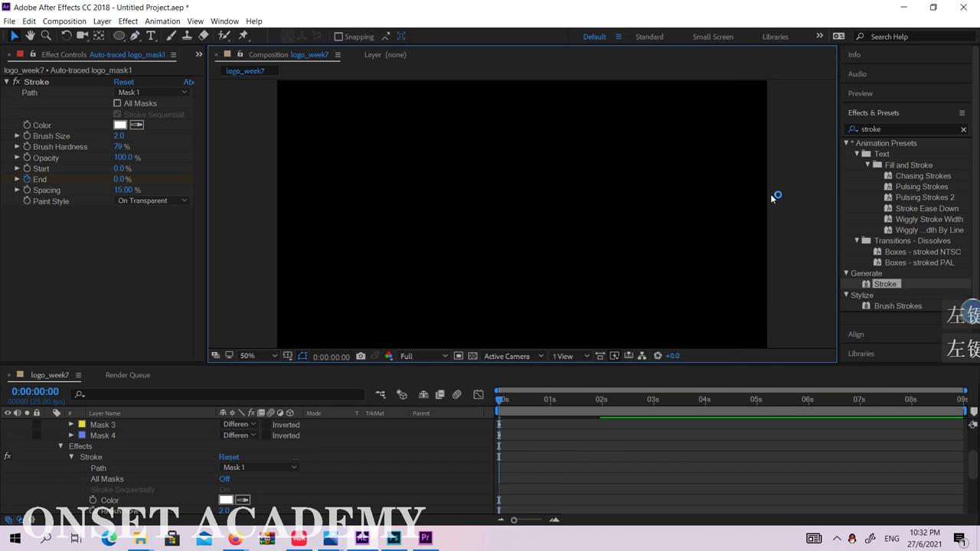
drag(501, 399, 617, 389)
key(k)
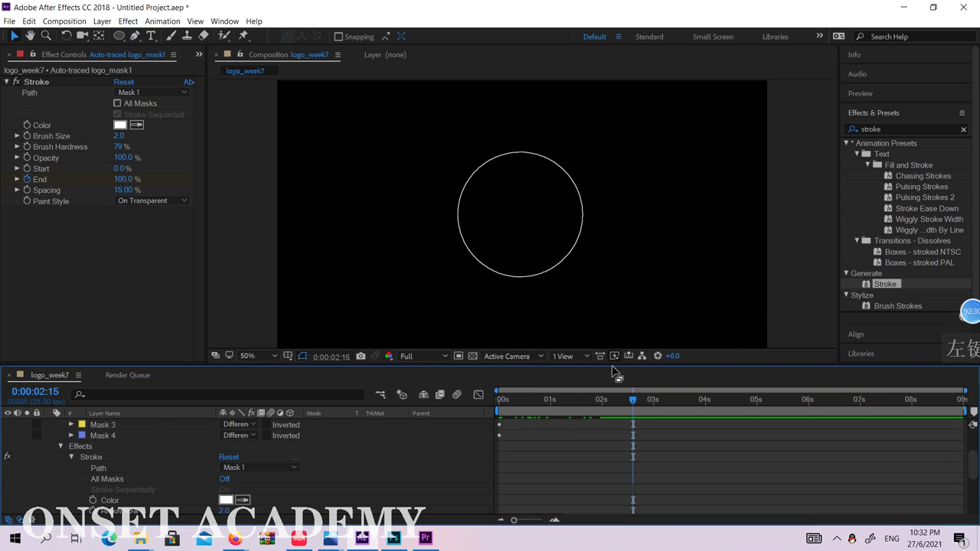
Examine the Stroke effect's End keyframes by scrubbing the timeline between the start and about two seconds
click(564, 432)
scroll(570, 434, down, 3)
click(122, 491)
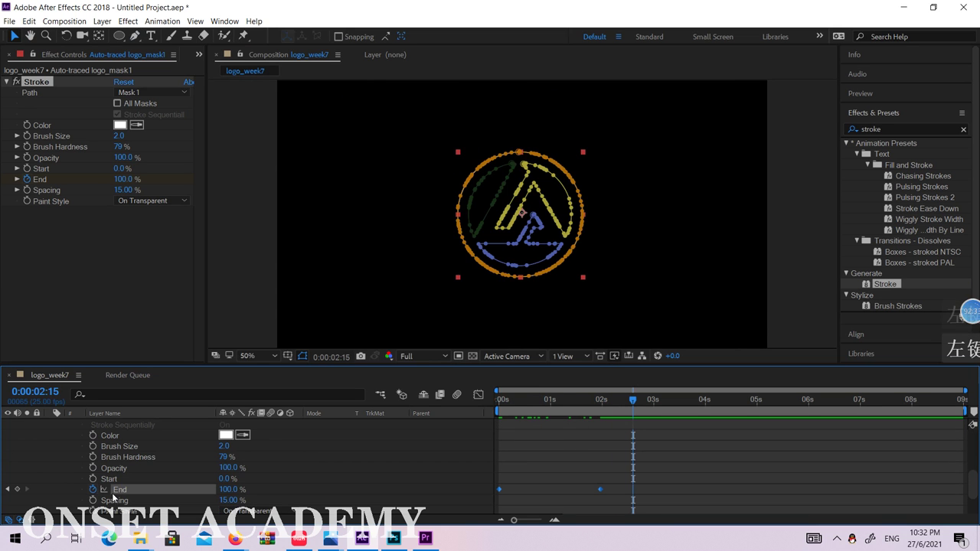
drag(601, 402, 601, 406)
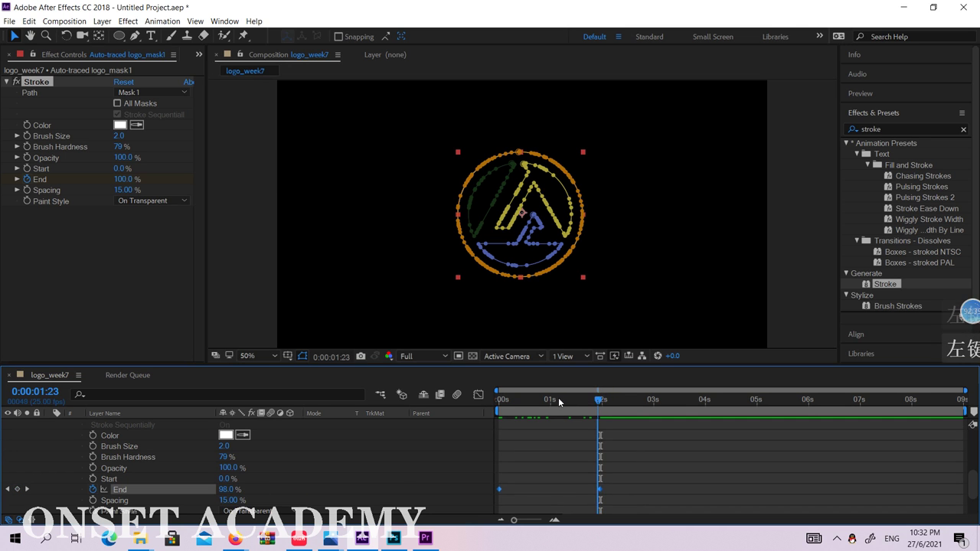
click(502, 399)
click(785, 252)
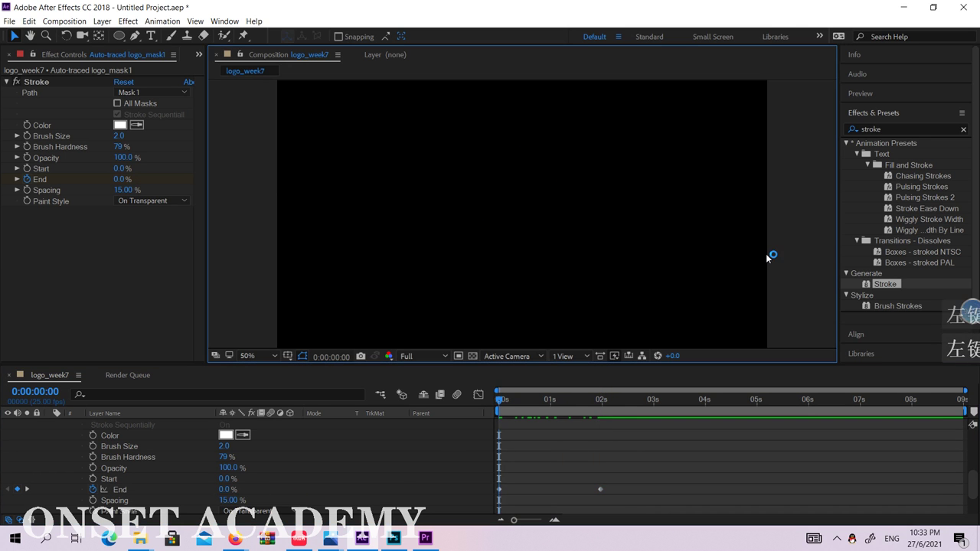
drag(502, 406, 602, 411)
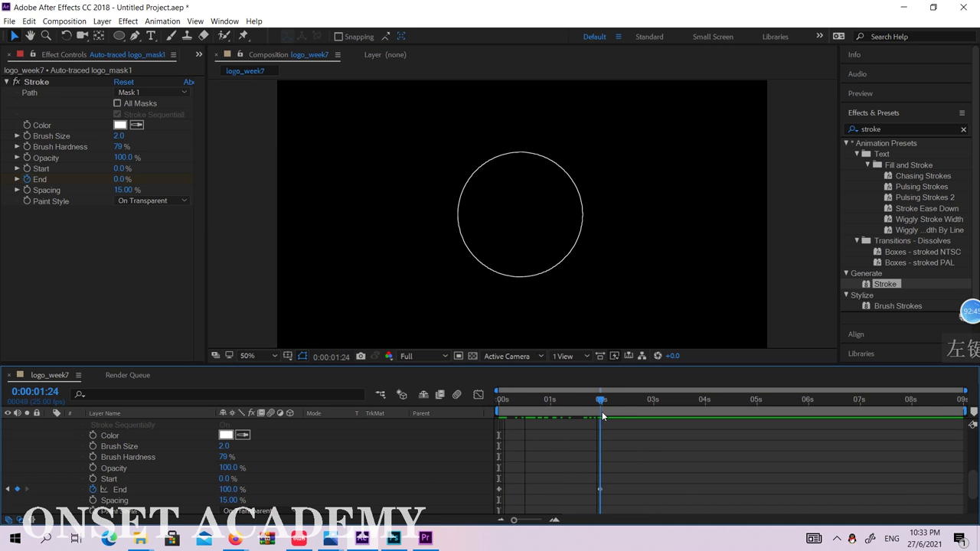
Collapse the Auto-traced logo_mask1 layer's properties and move the current time to 0:00:02:03
scroll(215, 464, up, 5)
click(141, 447)
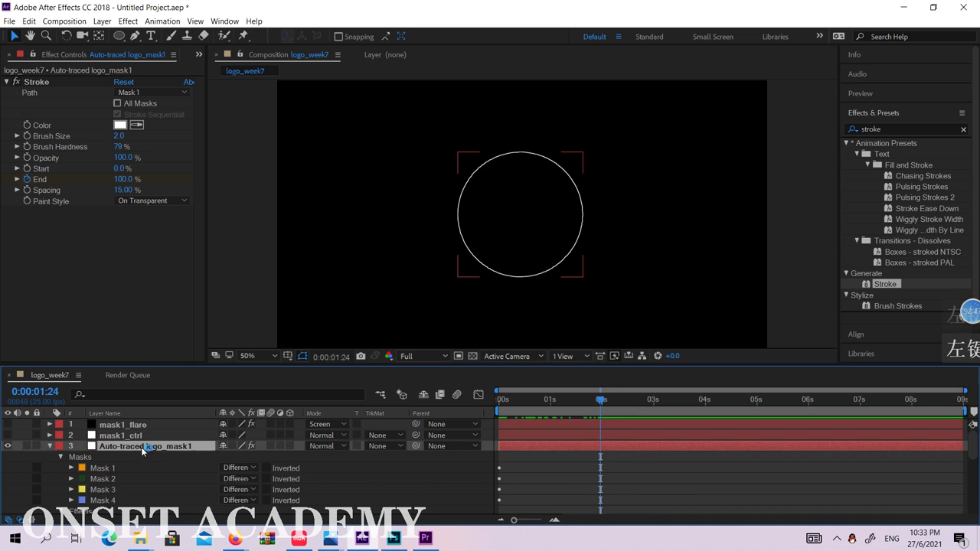
click(49, 446)
click(51, 457)
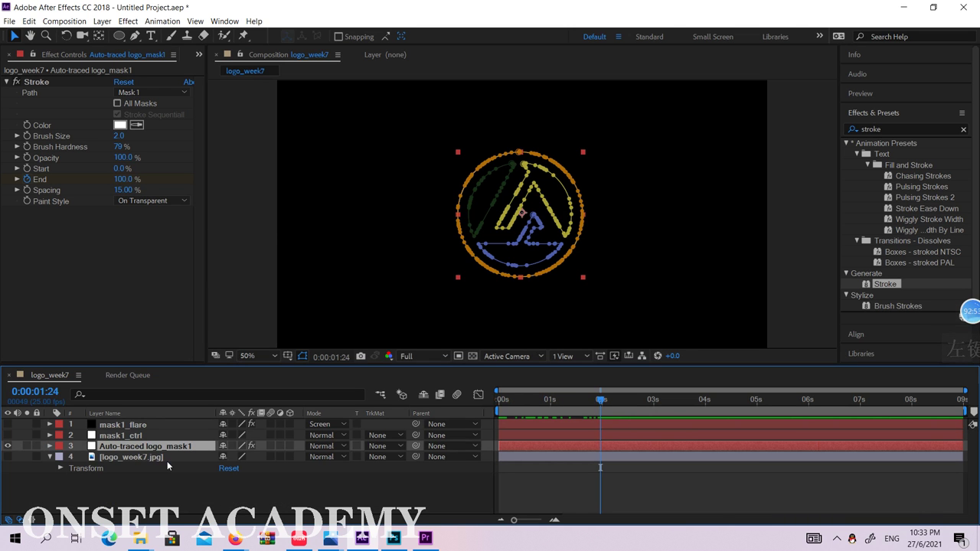
click(811, 273)
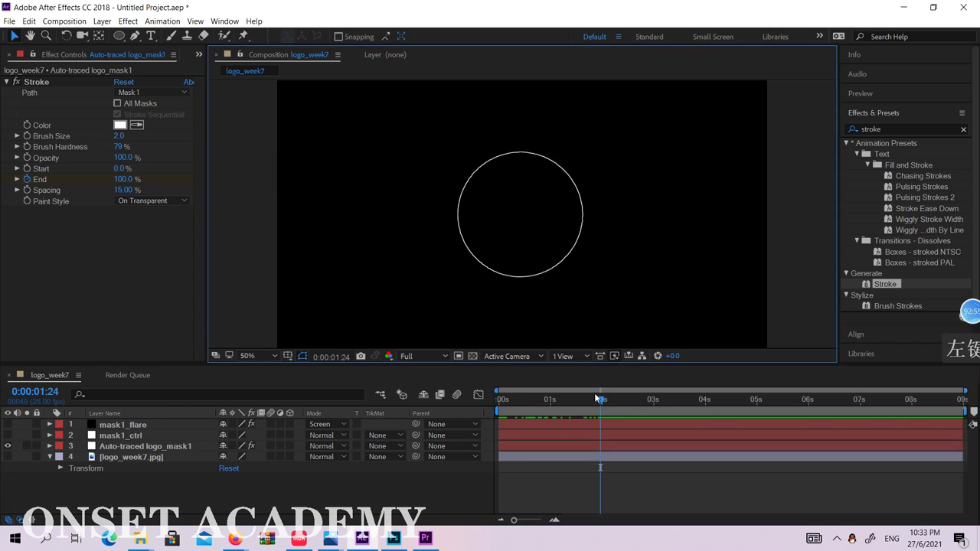
mouse_move(596, 398)
mouse_down()
mouse_move(503, 398)
mouse_move(607, 398)
mouse_up()
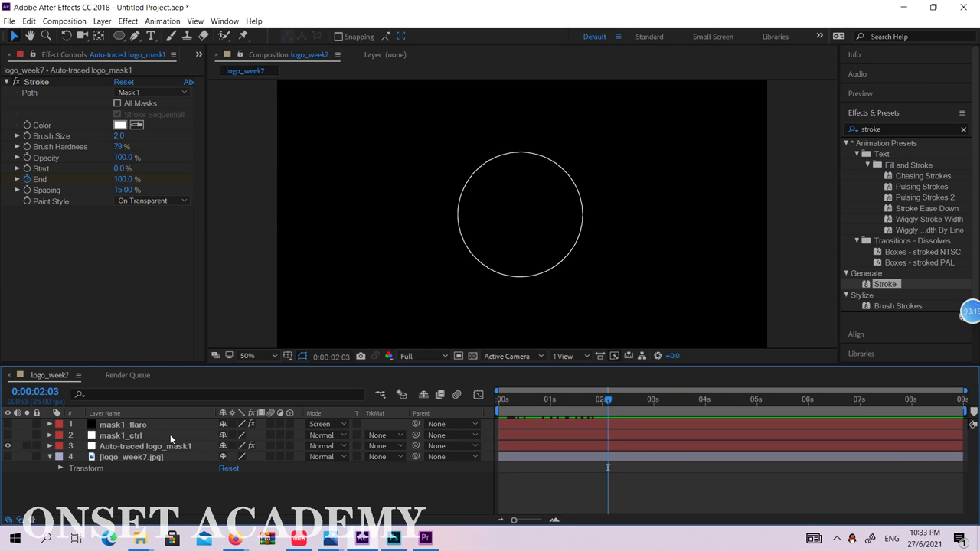
Turn on the visibility of the mask1_ctrl layer and select the mask1_flare layer to show its Lens Flare settings
click(131, 437)
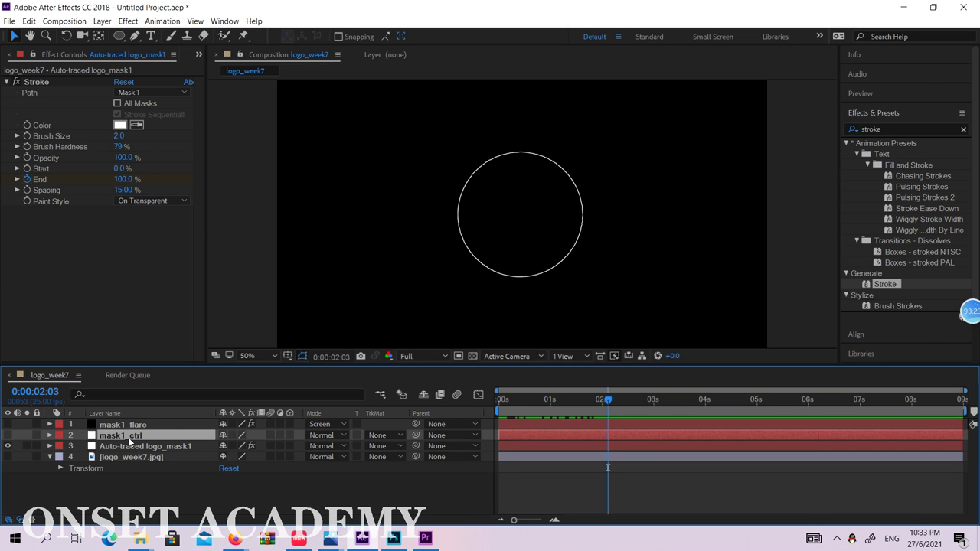
click(8, 435)
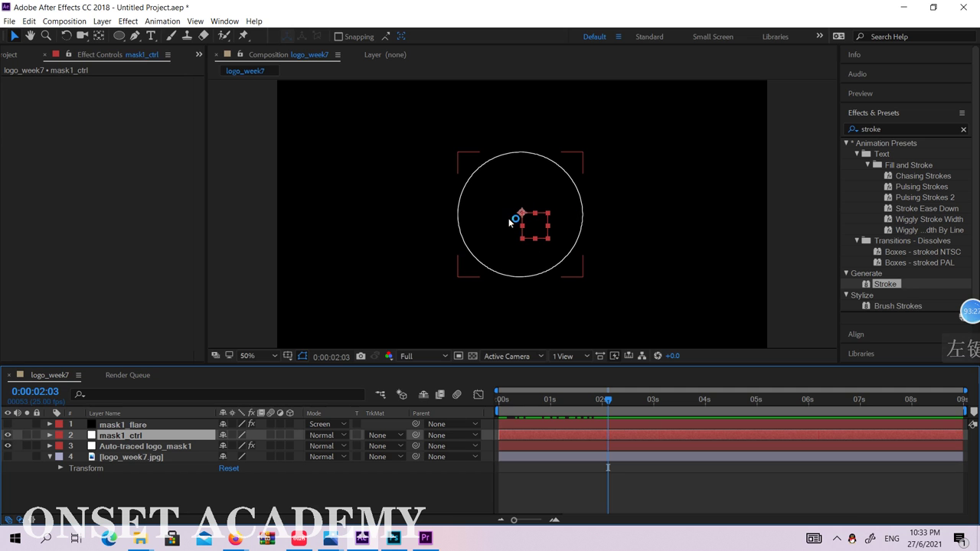
click(141, 426)
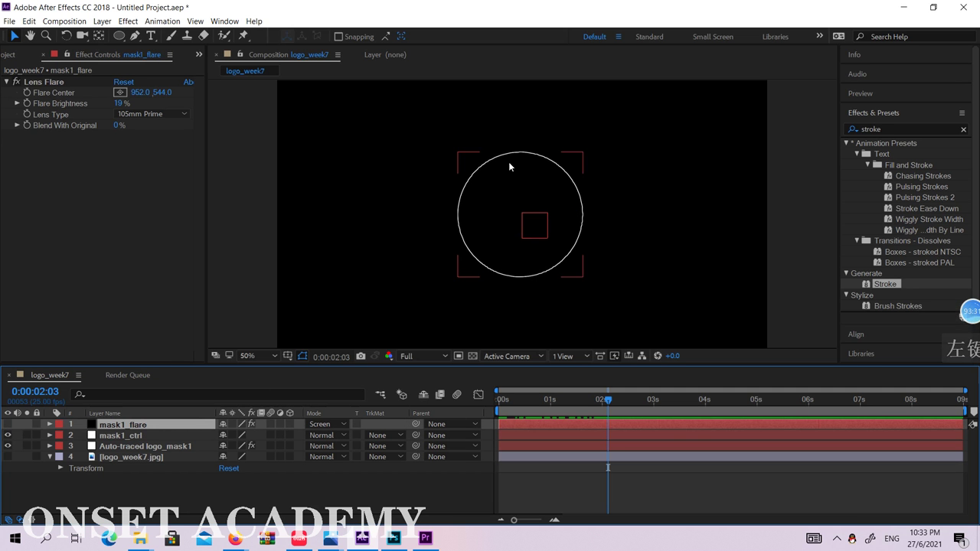
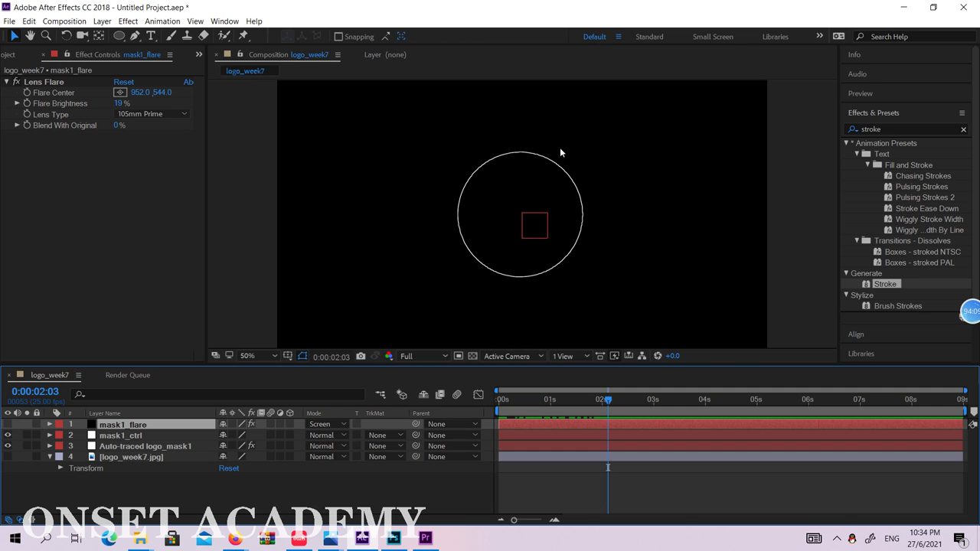
Examine the Auto-traced logo_mask1, mask1_ctrl and mask1_flare layers in turn, checking where the mask1_ctrl null sits within the circle
click(140, 446)
click(135, 436)
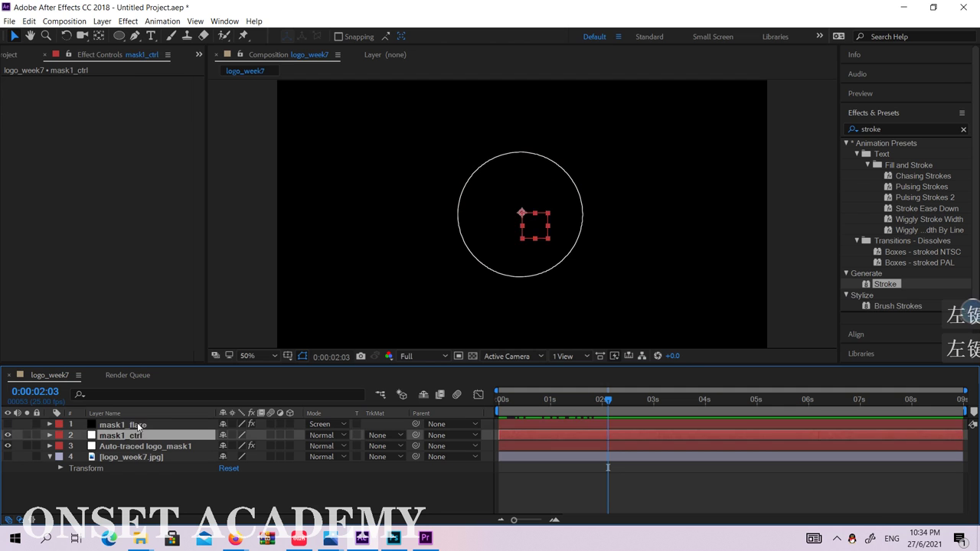
click(138, 425)
click(126, 436)
click(525, 227)
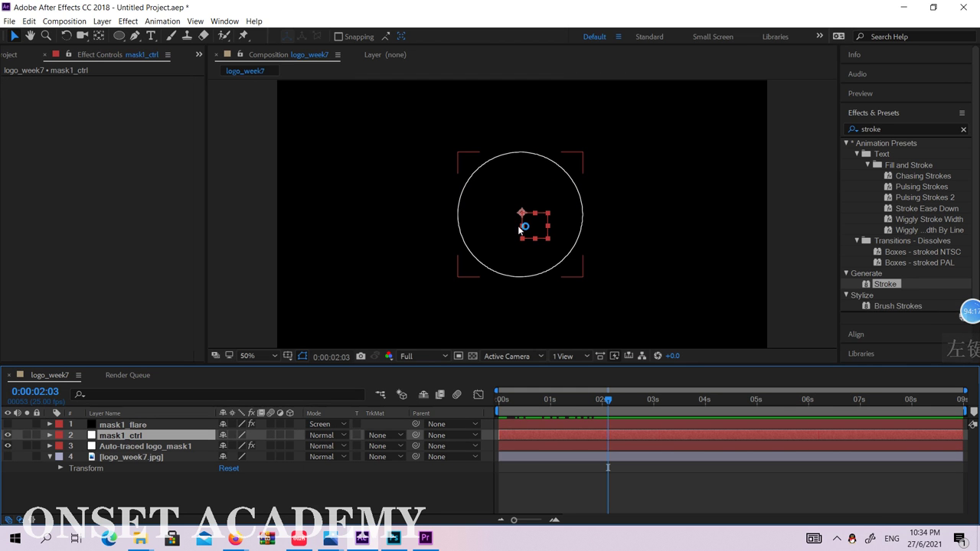
click(523, 223)
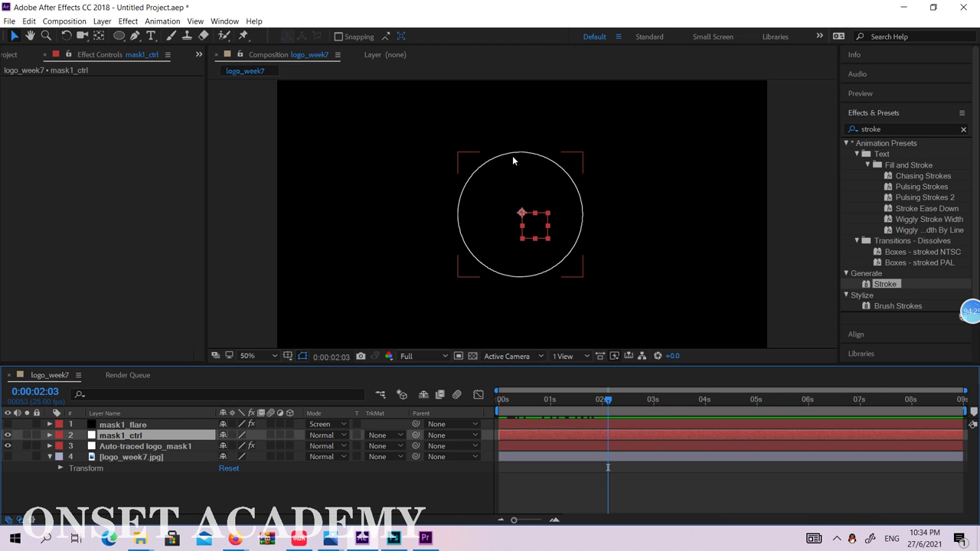
Turn on the visibility of the mask1_flare layer and compare its flare position with the mask1_ctrl null
click(146, 425)
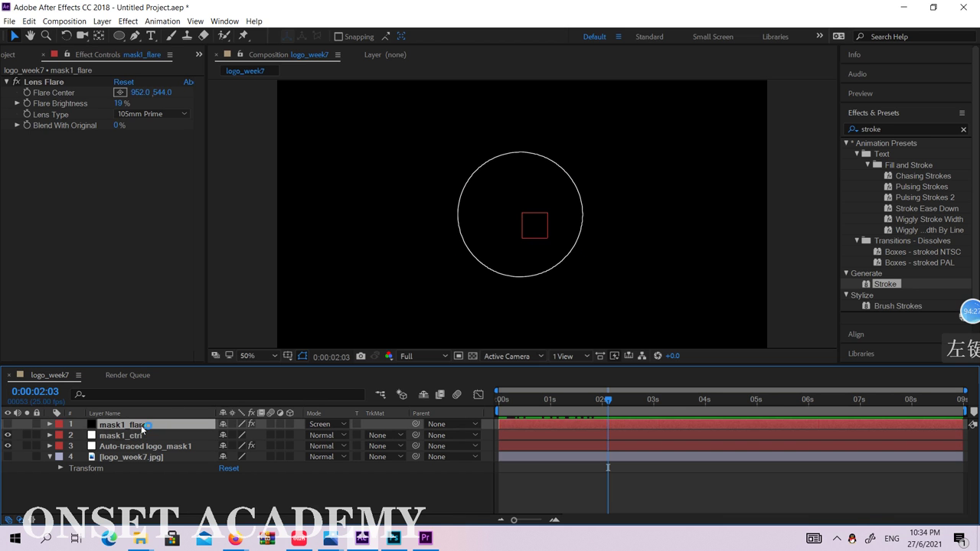
click(7, 425)
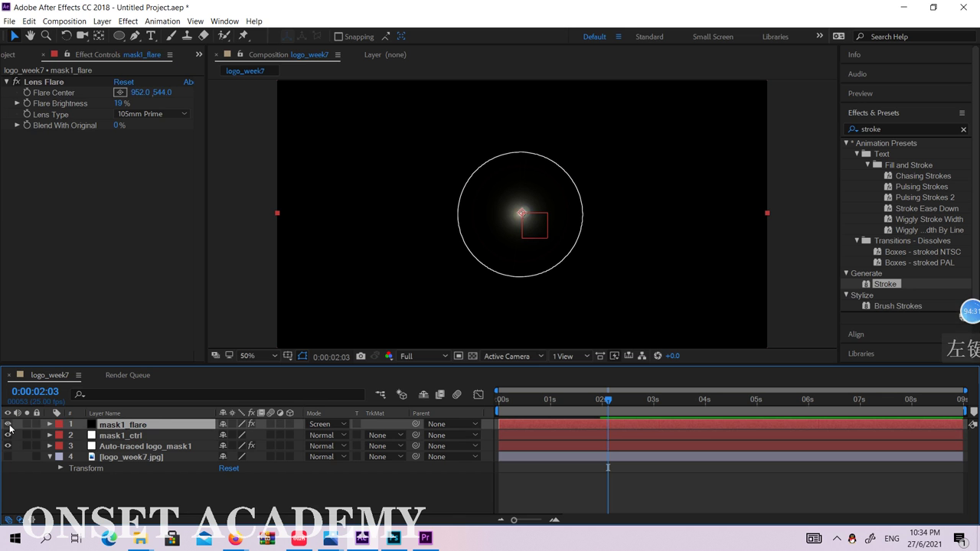
click(133, 437)
mouse_move(590, 399)
mouse_down()
mouse_move(531, 400)
mouse_move(608, 399)
mouse_up()
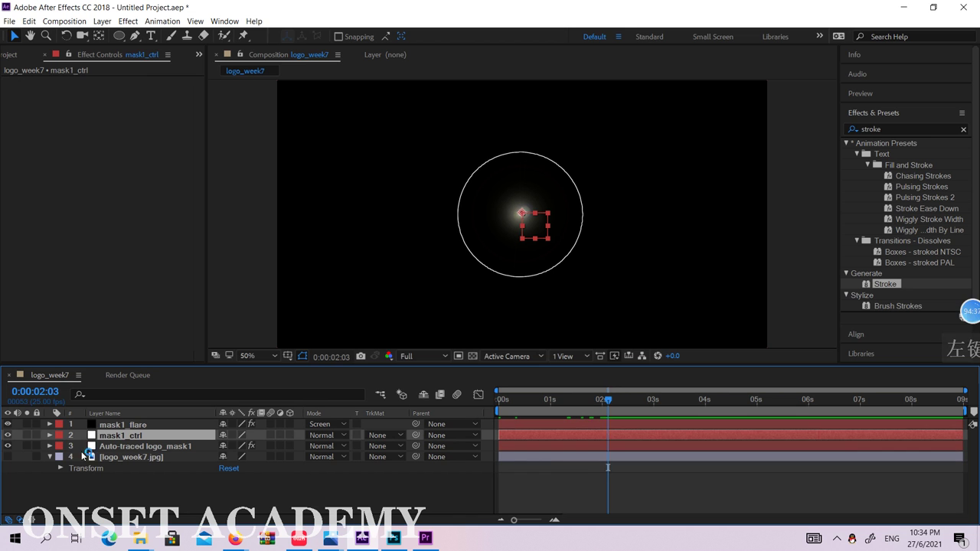
Expand Mask 1 of the Auto-traced logo_mask1 layer and select its Mask Path property at 0:00:00:00
click(50, 435)
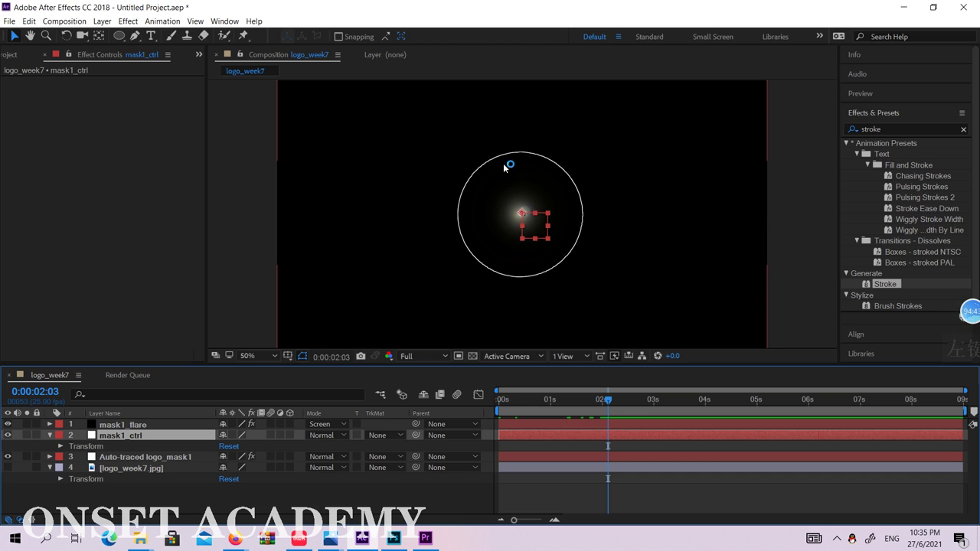
click(68, 459)
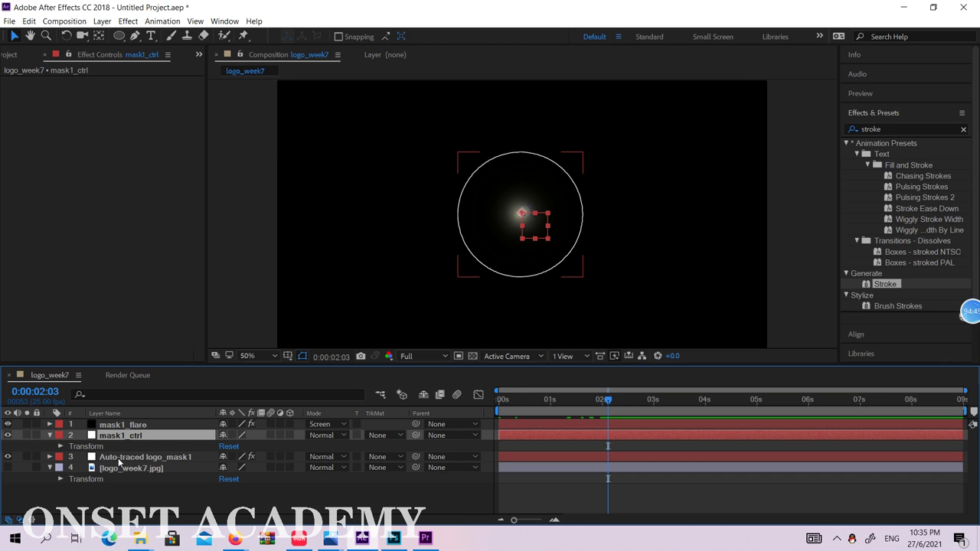
click(50, 456)
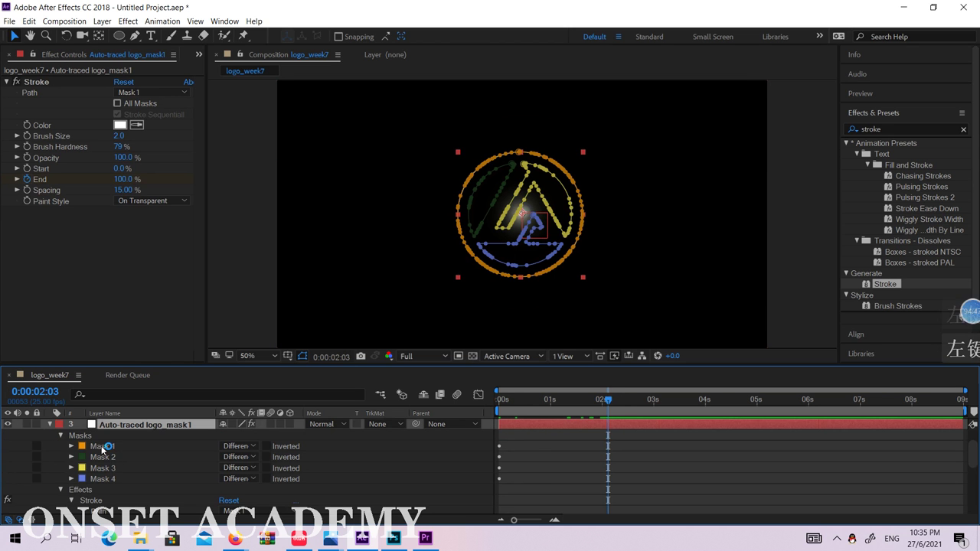
click(72, 446)
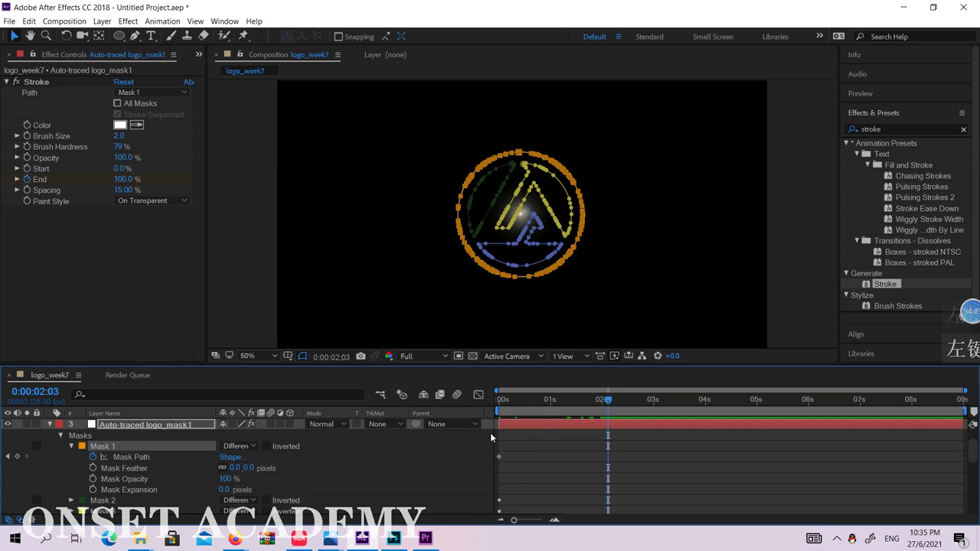
drag(548, 400, 490, 399)
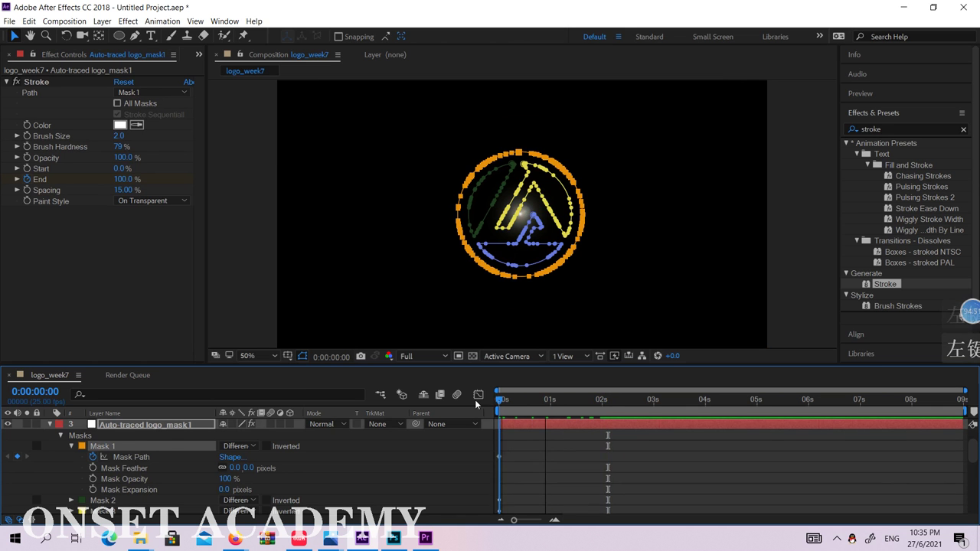
click(151, 457)
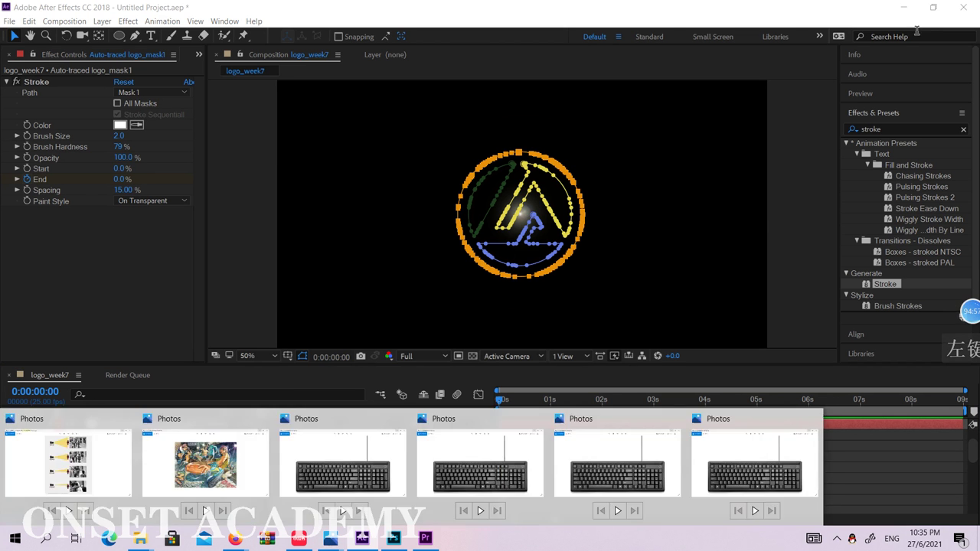
Switch to Photos to view the keyboard picture, closing spare image windows, and return to After Effects
mouse_move(335, 541)
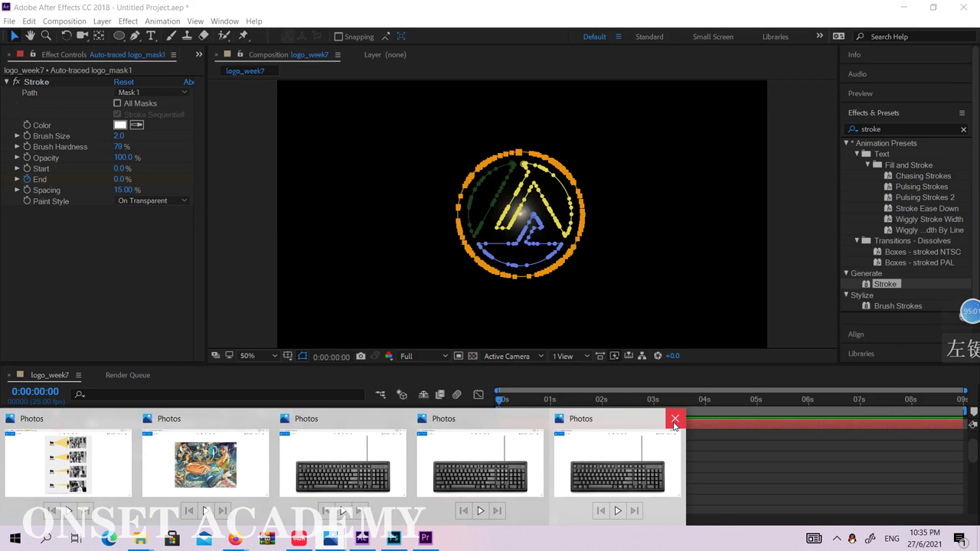
click(673, 418)
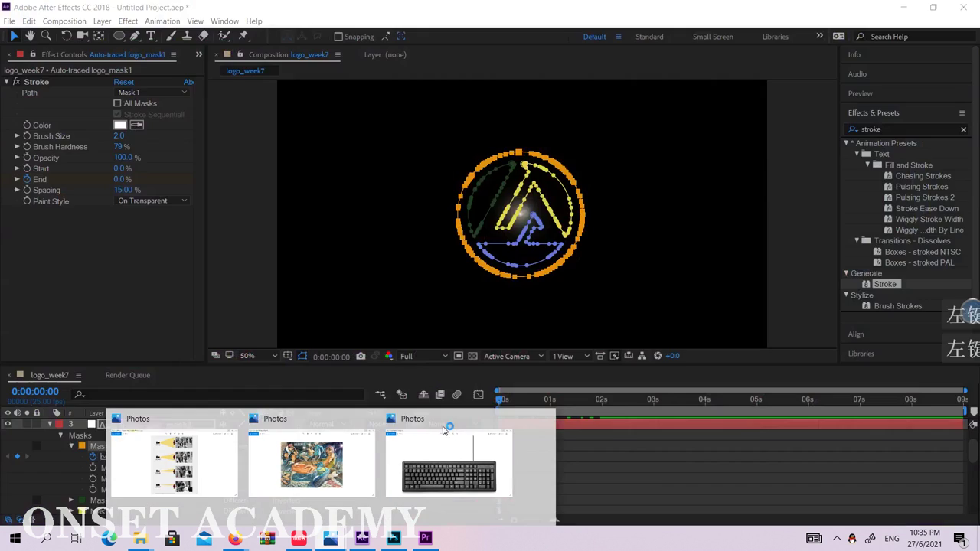
click(449, 427)
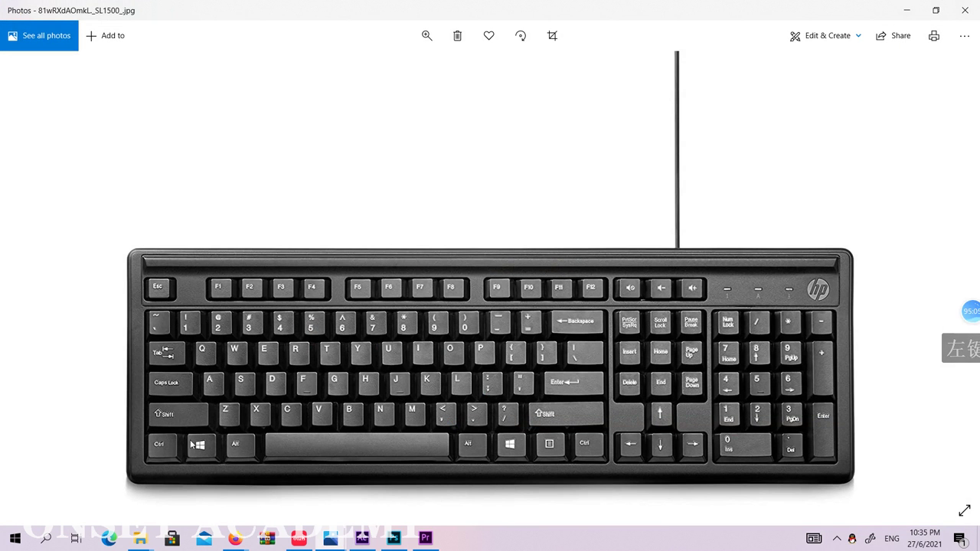
click(909, 15)
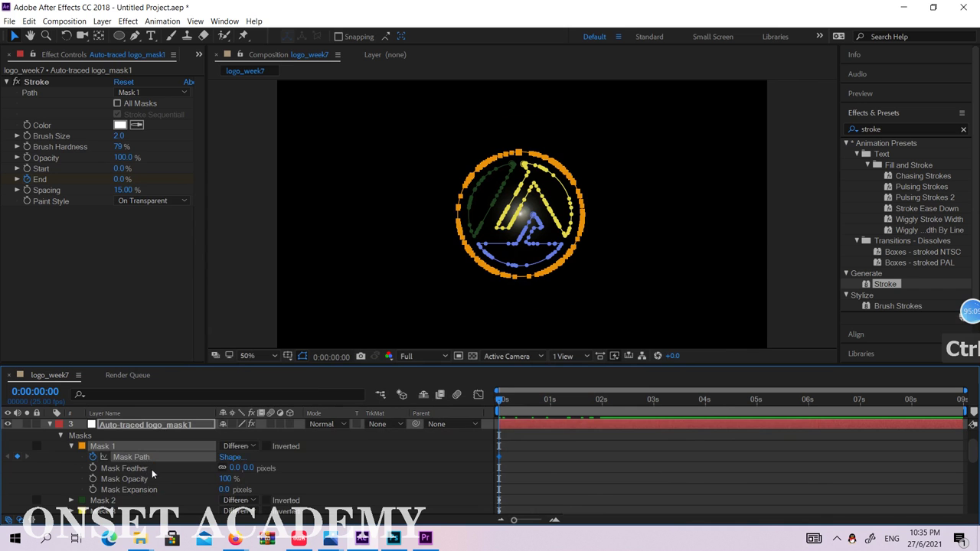
Expand the Transform properties of the mask1_ctrl layer to reveal its Position
scroll(151, 470, up, 1)
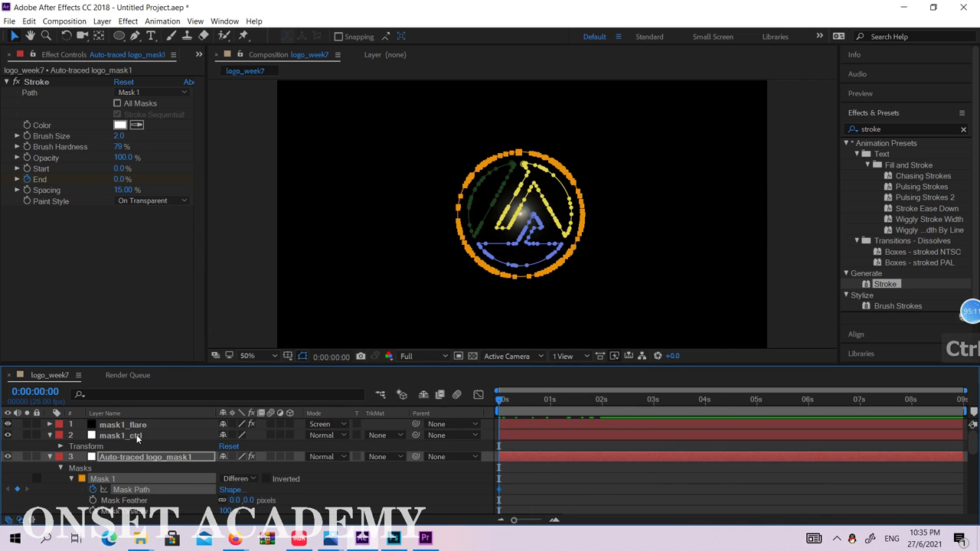
click(137, 435)
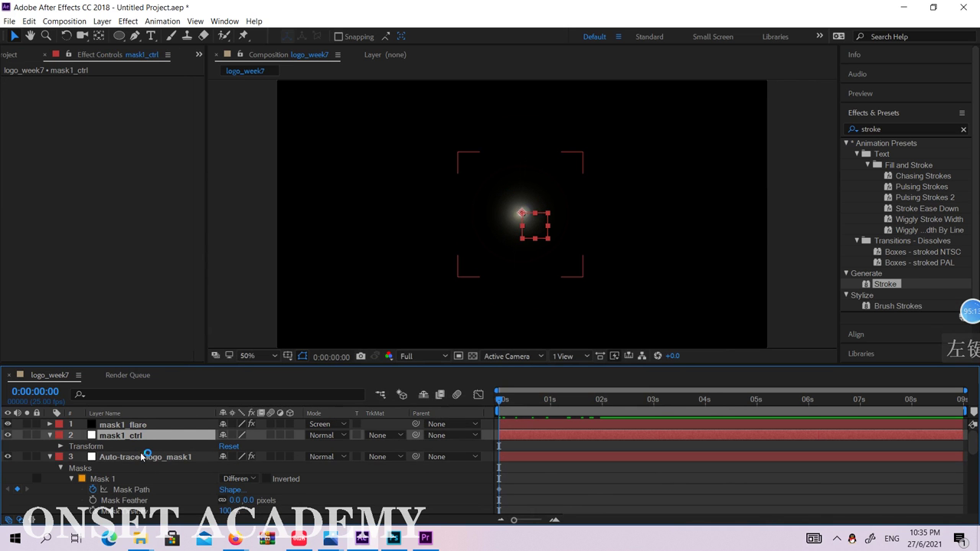
ctrl+click(53, 434)
click(50, 435)
click(50, 436)
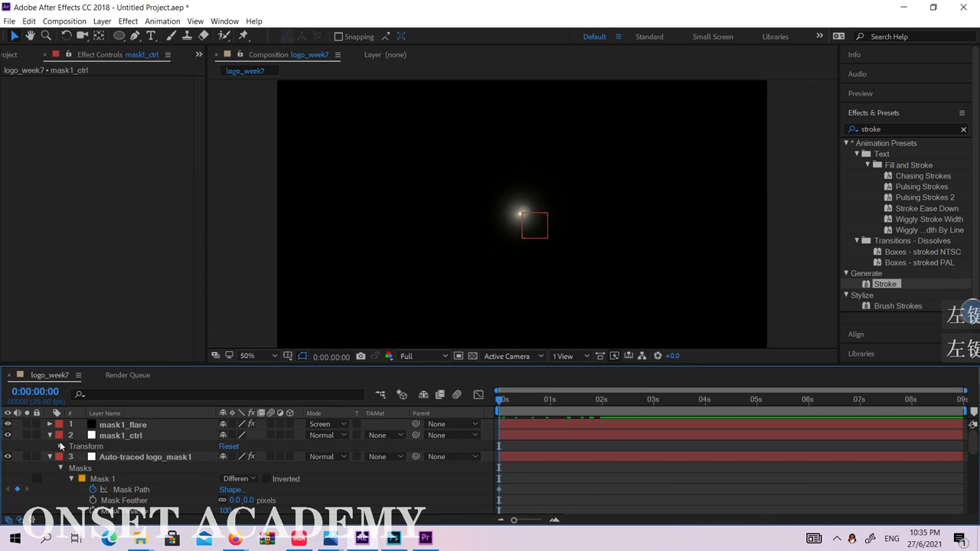
click(61, 447)
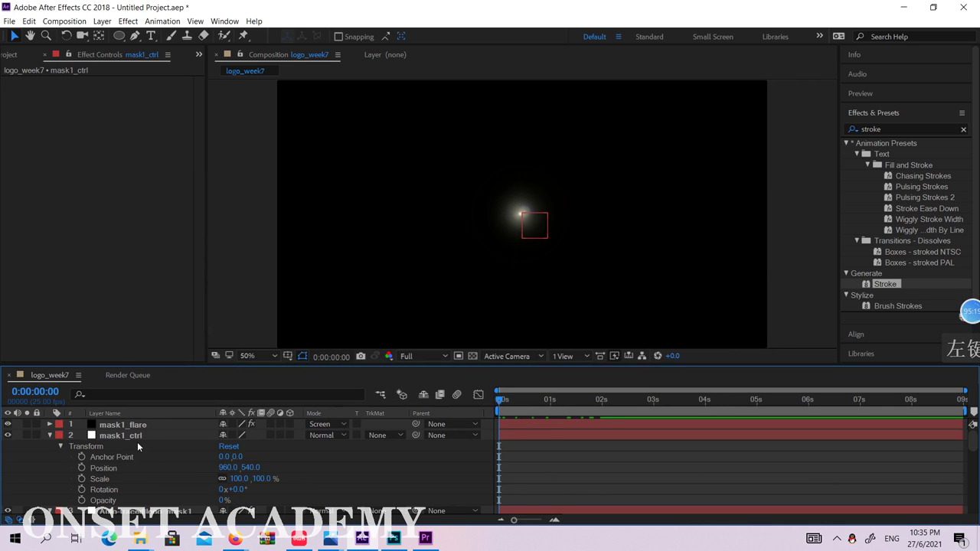
Paste the copied Mask 1 path into the Position property of the mask1_ctrl layer at 0:00:00:00
click(116, 469)
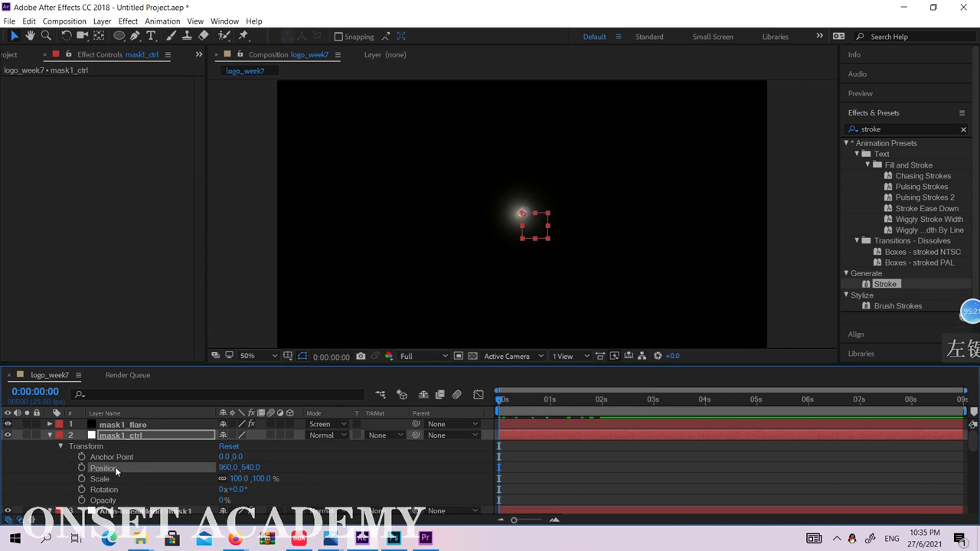
key(ctrl+c)
key(ctrl+v)
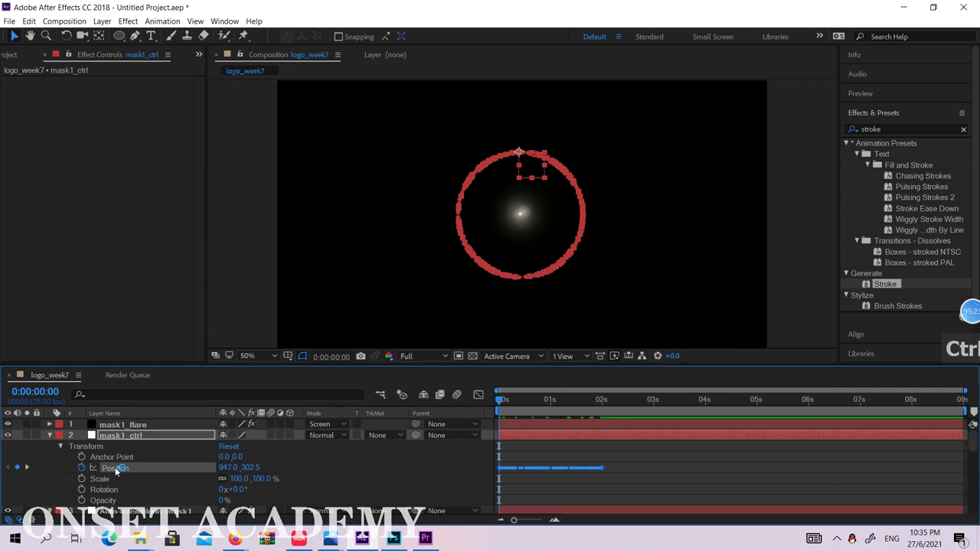
click(786, 268)
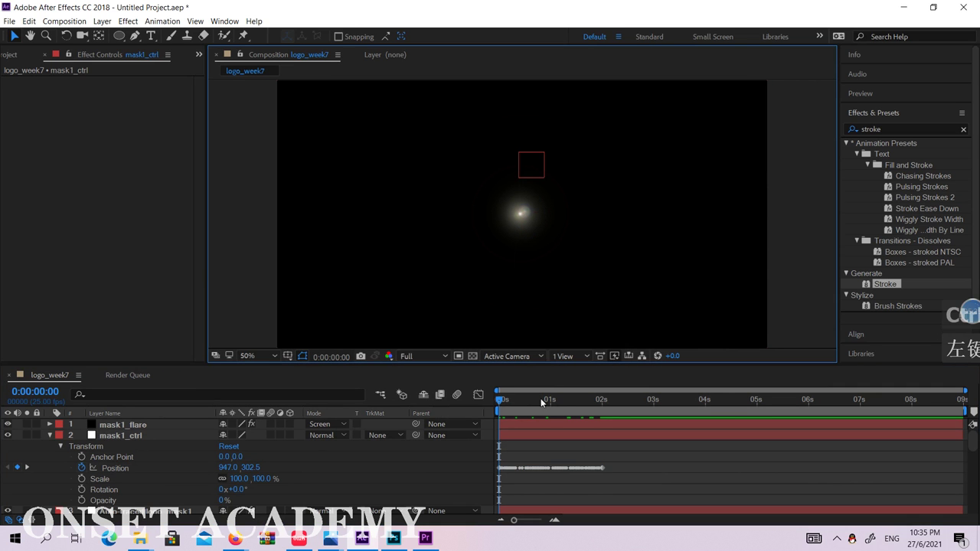
Scrub from 0:00:00:00 to 0:00:02:01 to compare the mask1_ctrl null's motion with the circular stroke and the flare
mouse_move(501, 397)
mouse_down()
mouse_move(621, 414)
mouse_move(472, 415)
mouse_up()
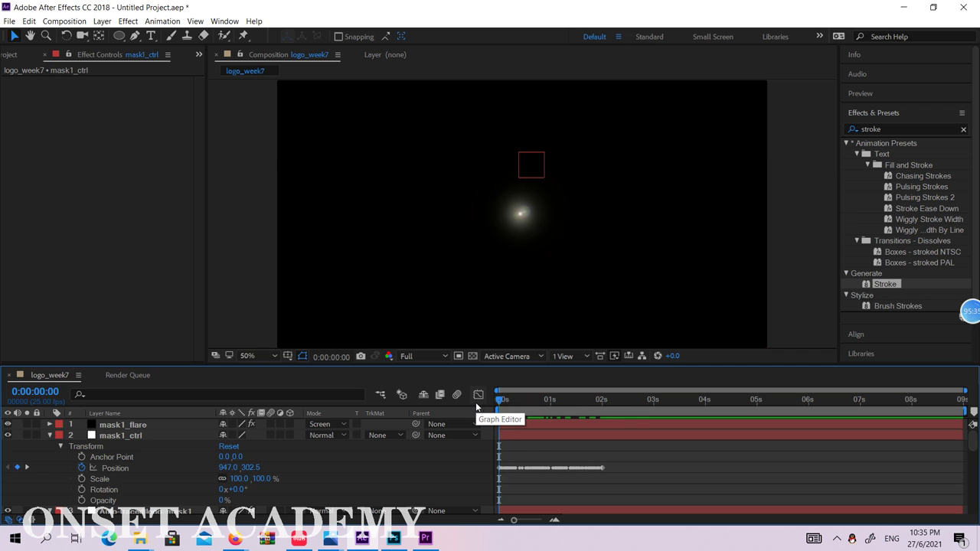
key(slash)
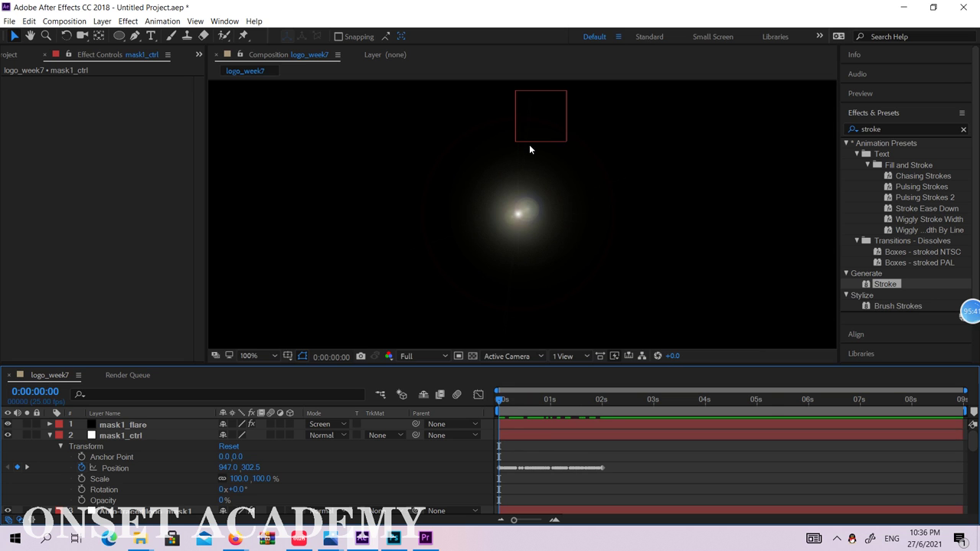
key(comma)
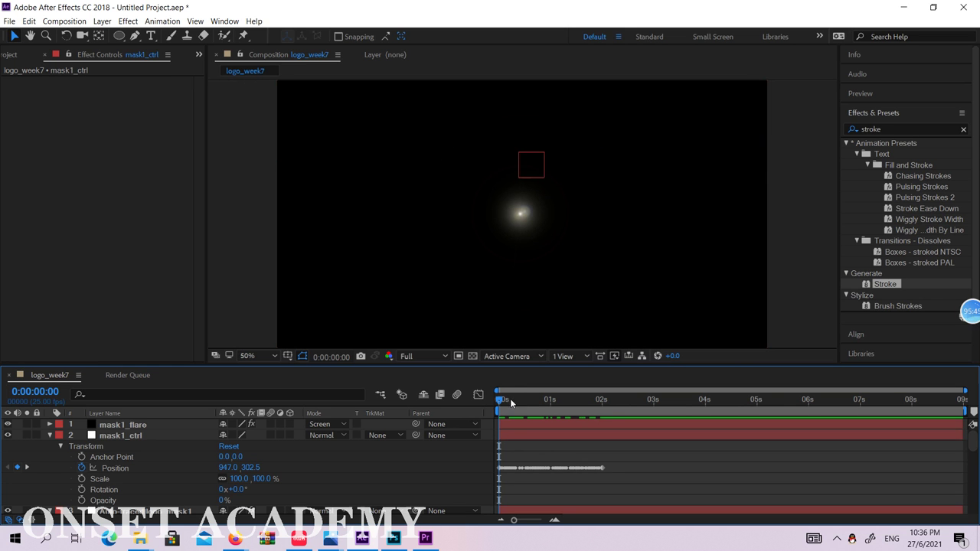
drag(511, 399, 605, 384)
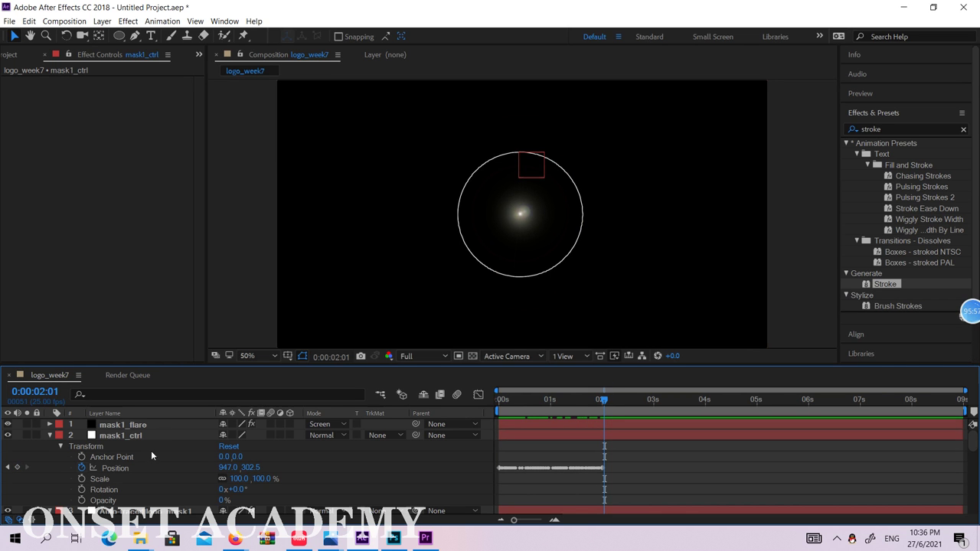
Select the mask1_flare layer and expand its Effects to reveal Lens Flare
click(138, 426)
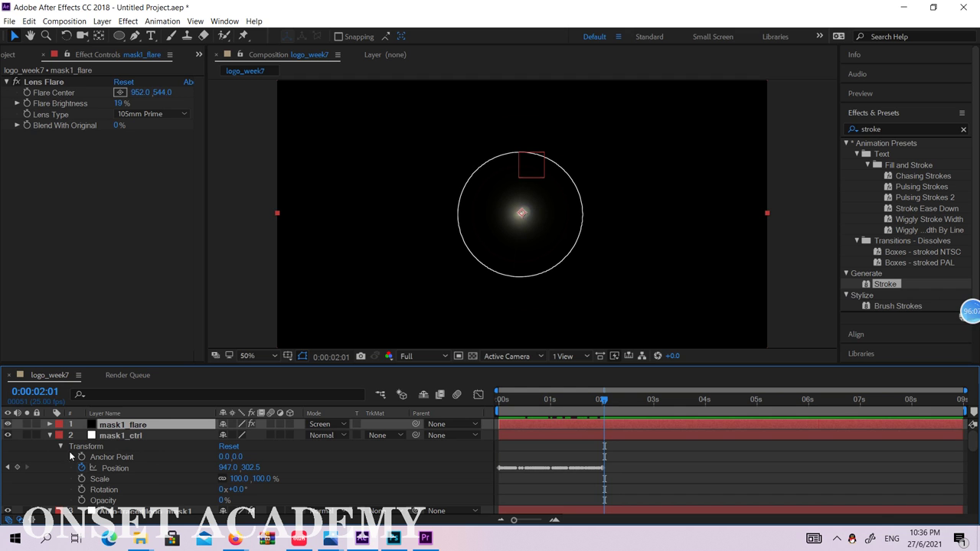
click(136, 436)
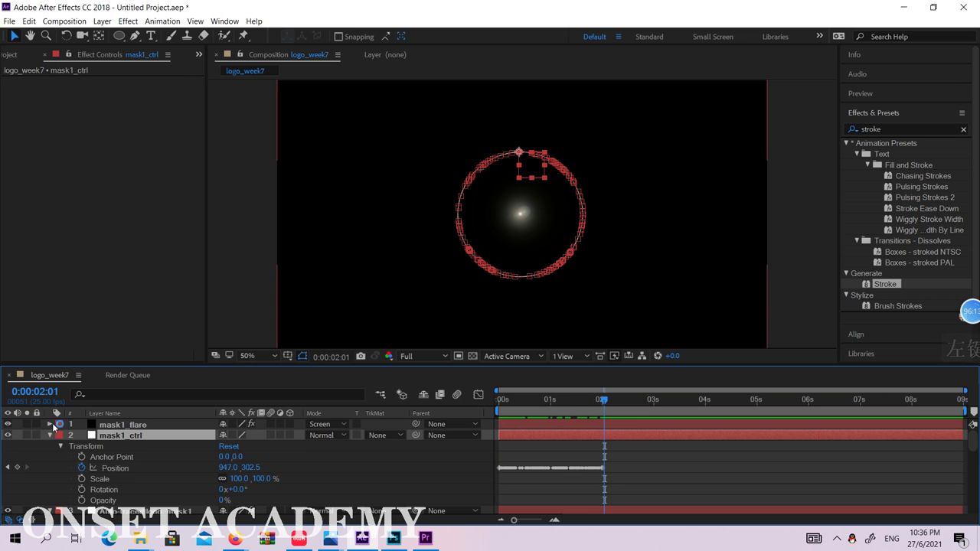
click(49, 425)
click(125, 426)
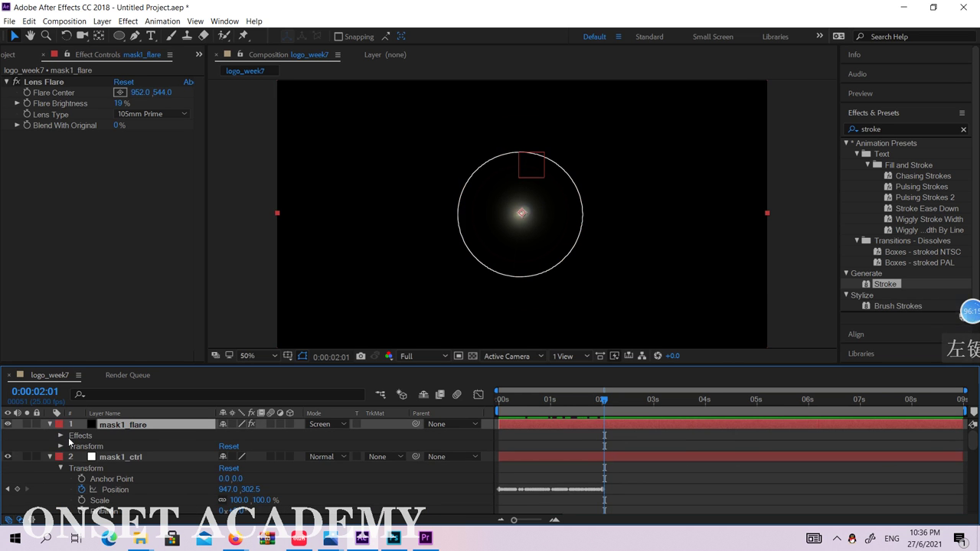
click(60, 436)
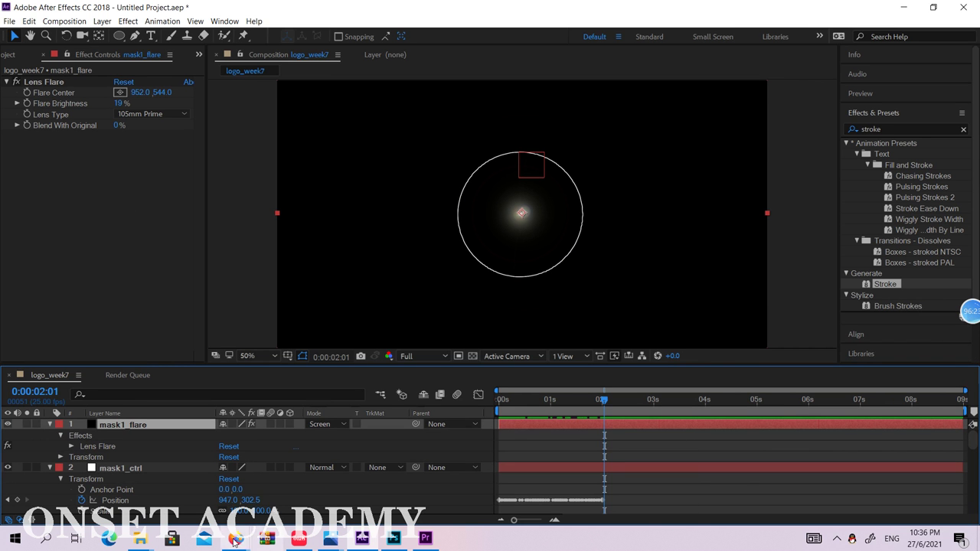
Switch to Photos to view the keyboard picture and return to After Effects
mouse_move(271, 542)
mouse_move(330, 539)
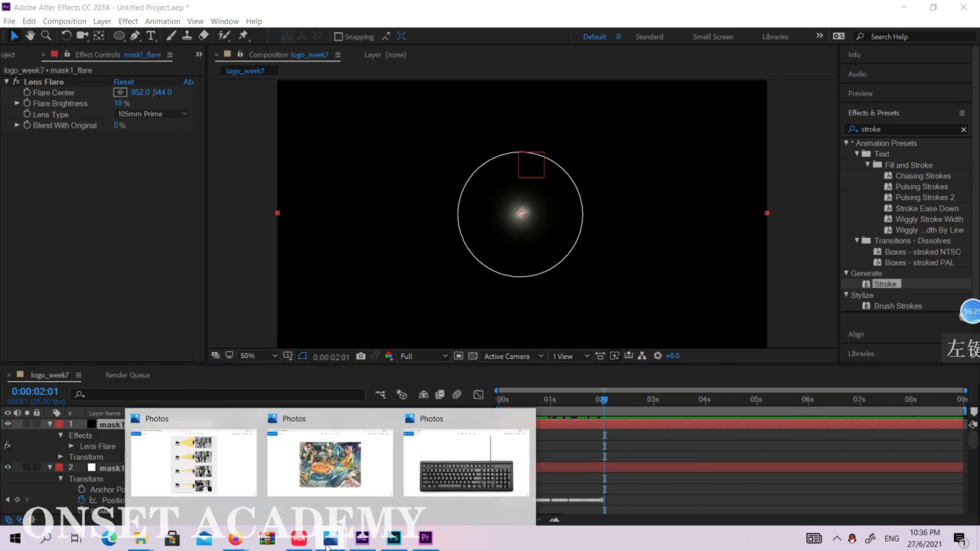
click(487, 477)
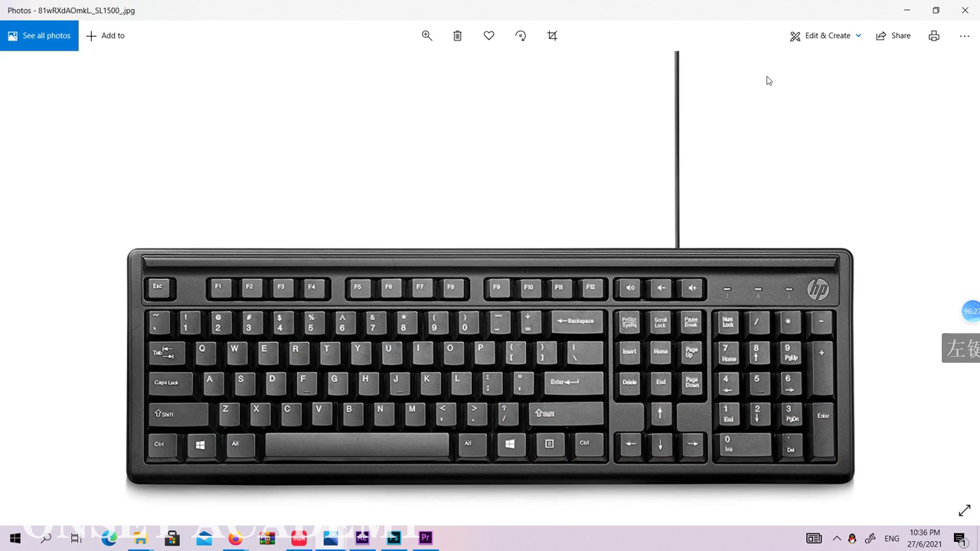
click(907, 9)
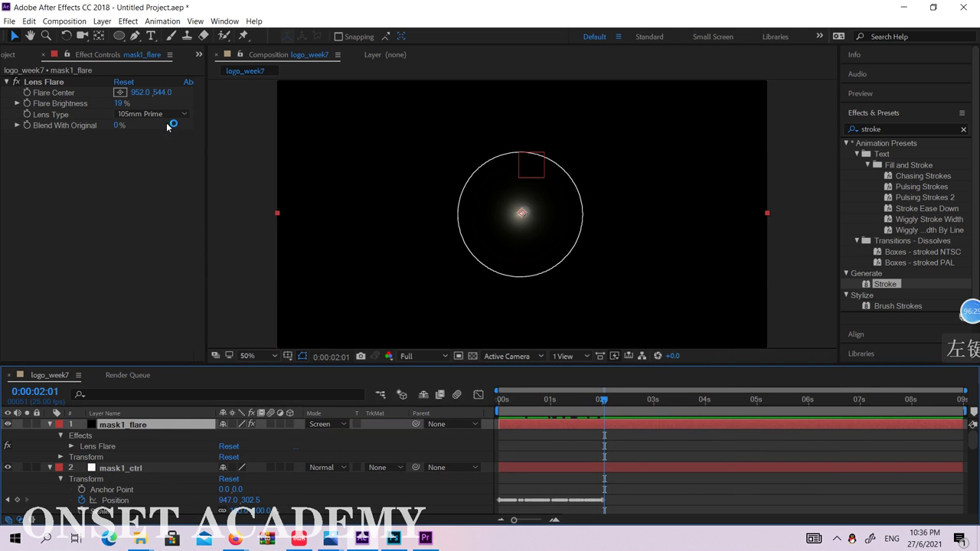
Add an expression to the Lens Flare's Flare Center and link it to the Position of mask1_ctrl
alt+click(27, 92)
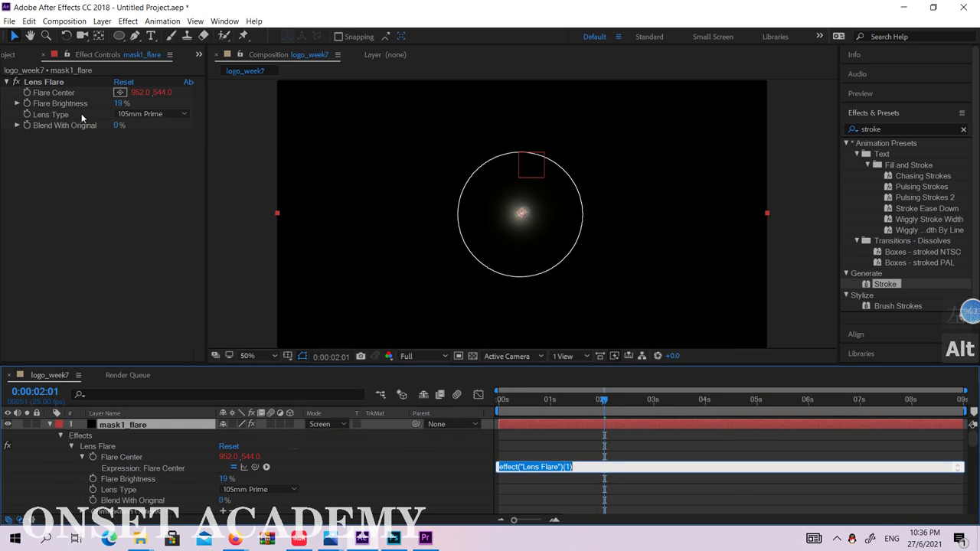
click(404, 495)
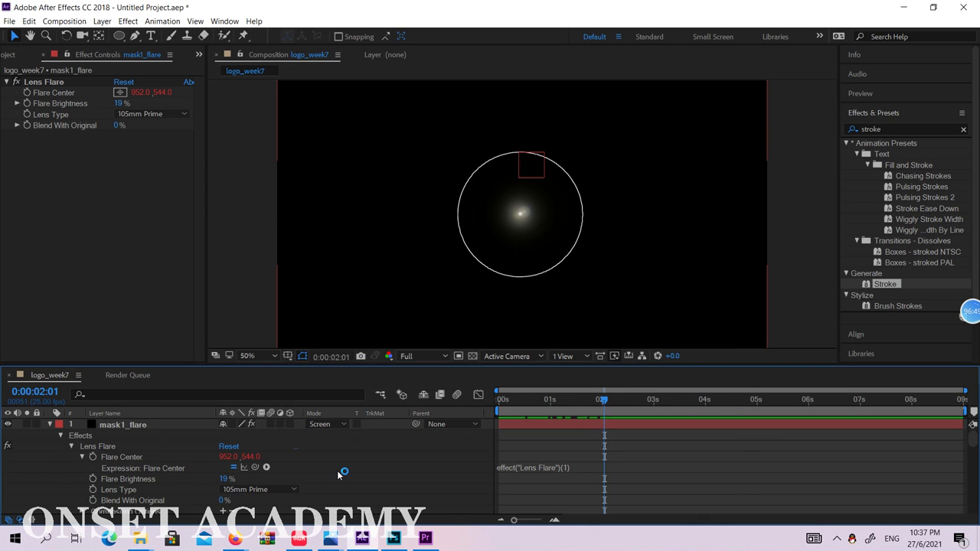
click(123, 458)
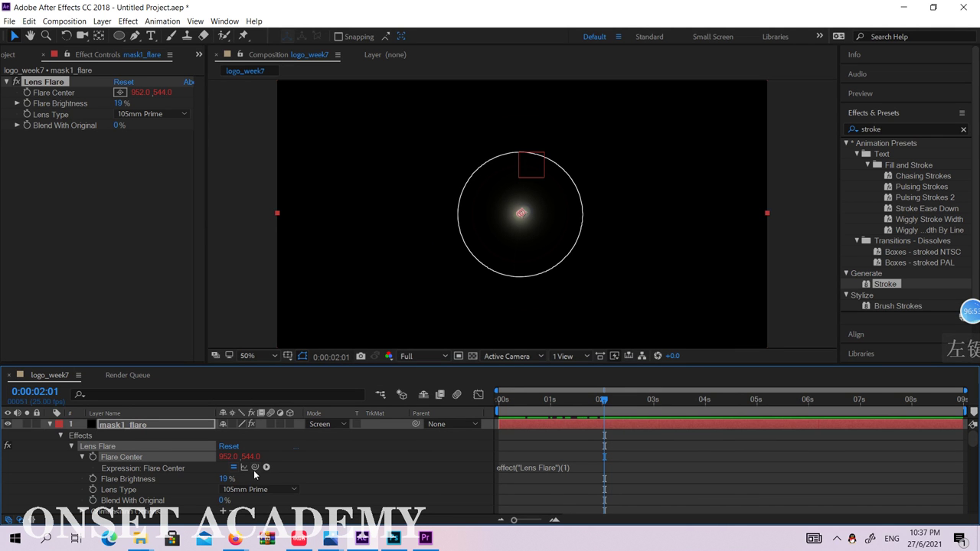
click(256, 468)
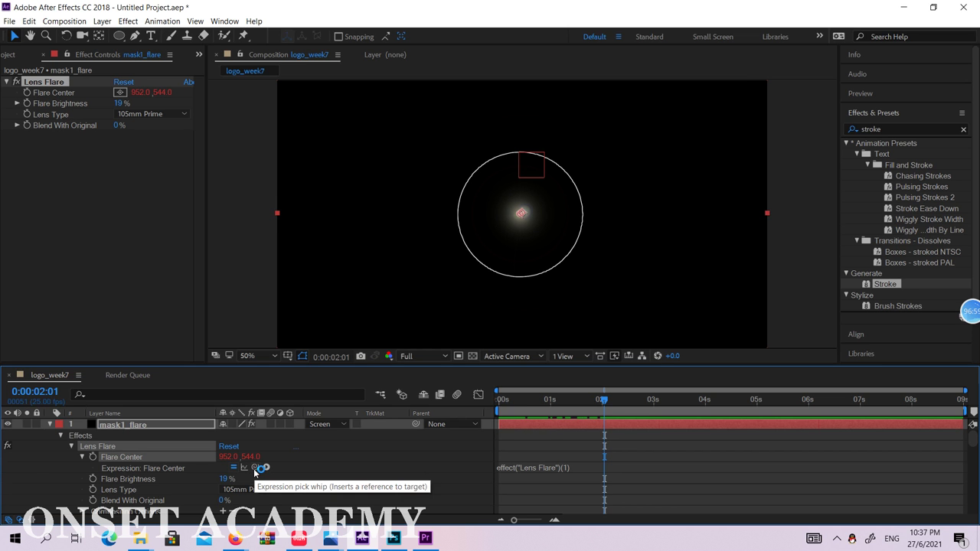
scroll(257, 468, down, 1)
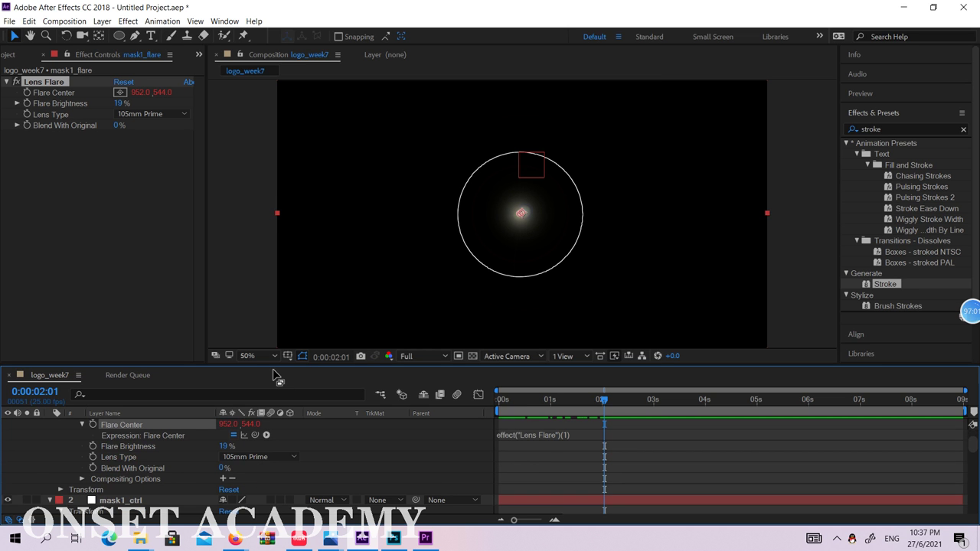
drag(263, 366, 263, 273)
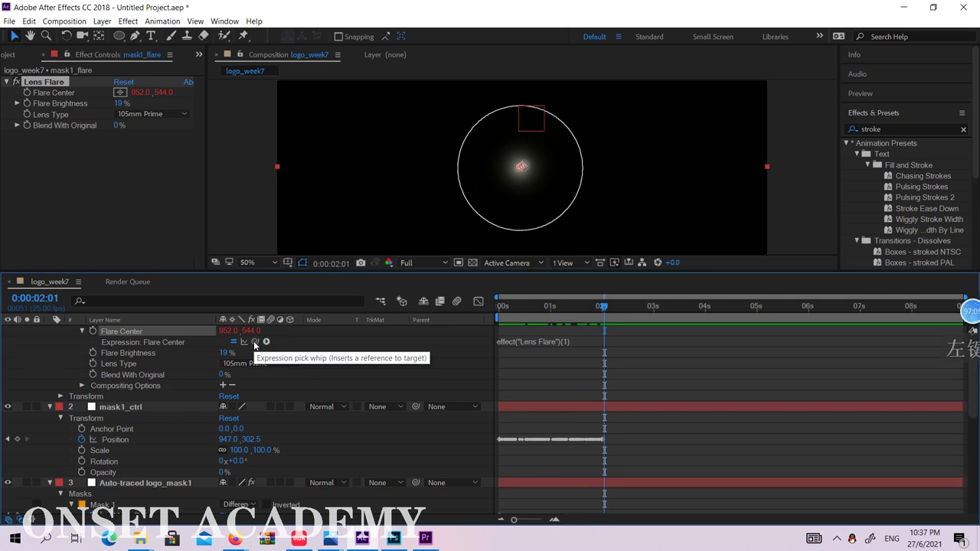
click(255, 346)
drag(255, 346, 132, 441)
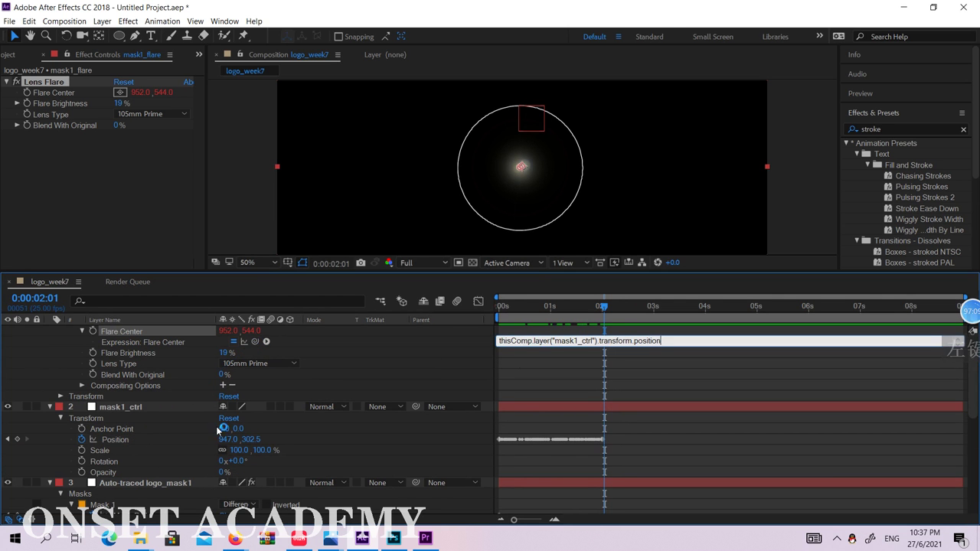
Scrub the timeline to 0:00:03:07 and back to 0:00:00:00 to check how the flare follows the circular stroke
mouse_move(605, 305)
mouse_down()
mouse_move(458, 326)
mouse_move(617, 331)
mouse_move(546, 315)
mouse_move(477, 318)
mouse_move(668, 320)
mouse_up()
scroll(664, 220, down, 3)
scroll(664, 191, up, 3)
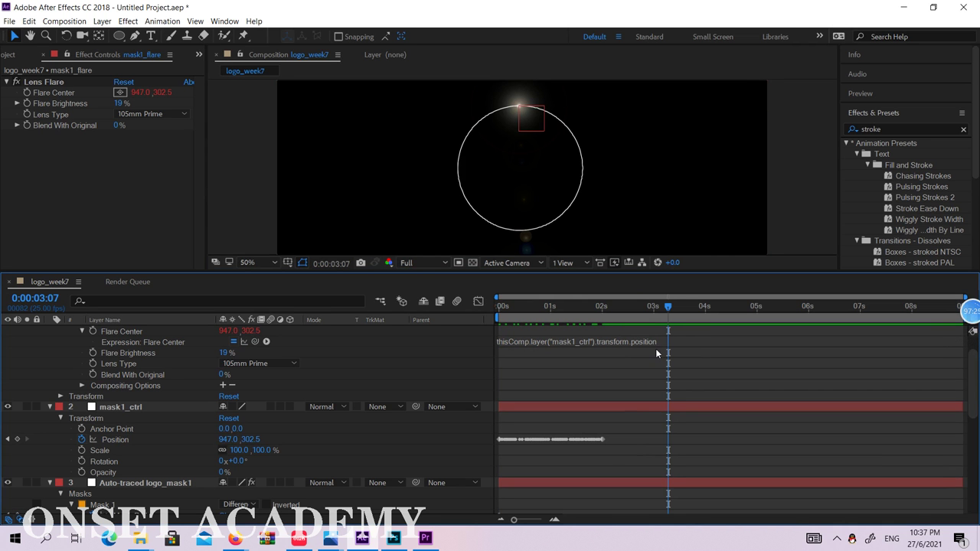
drag(667, 307, 477, 323)
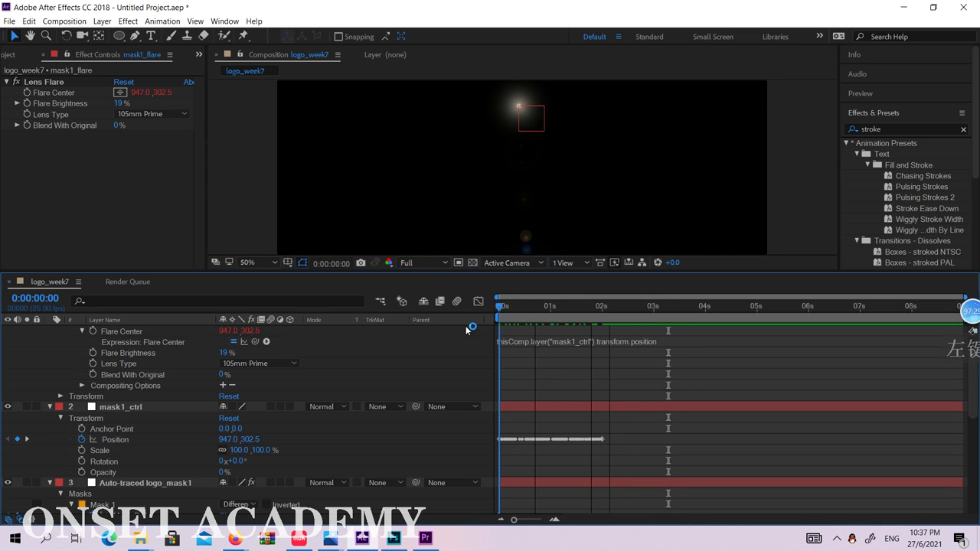
Undo the Flare Center link to mask1_ctrl and the expression added to it
click(509, 331)
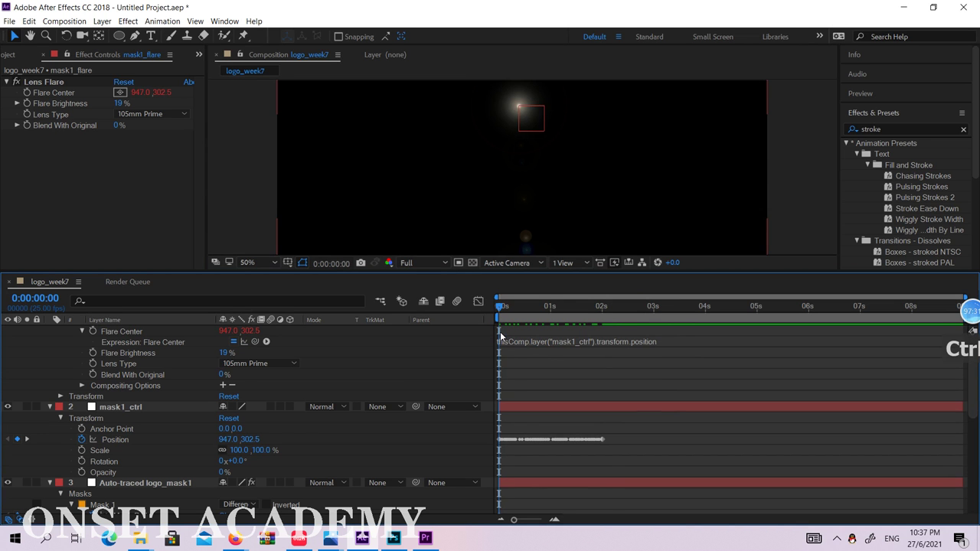
key(ctrl+z)
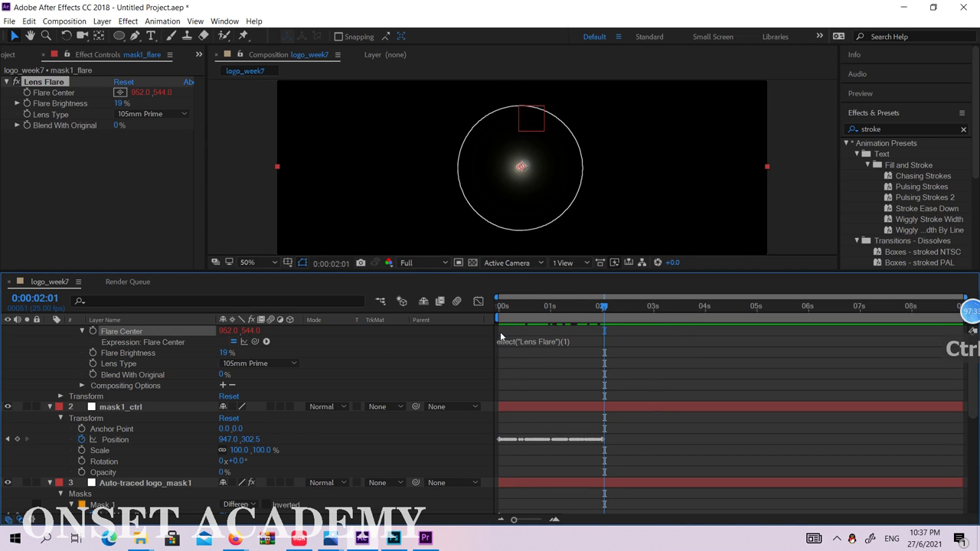
key(ctrl+z)
Go to 0:00:02:00, select the mask1_flare layer and inspect its flare inside the circular stroke
mouse_move(602, 306)
mouse_down()
mouse_move(493, 306)
mouse_move(614, 309)
mouse_move(602, 307)
mouse_up()
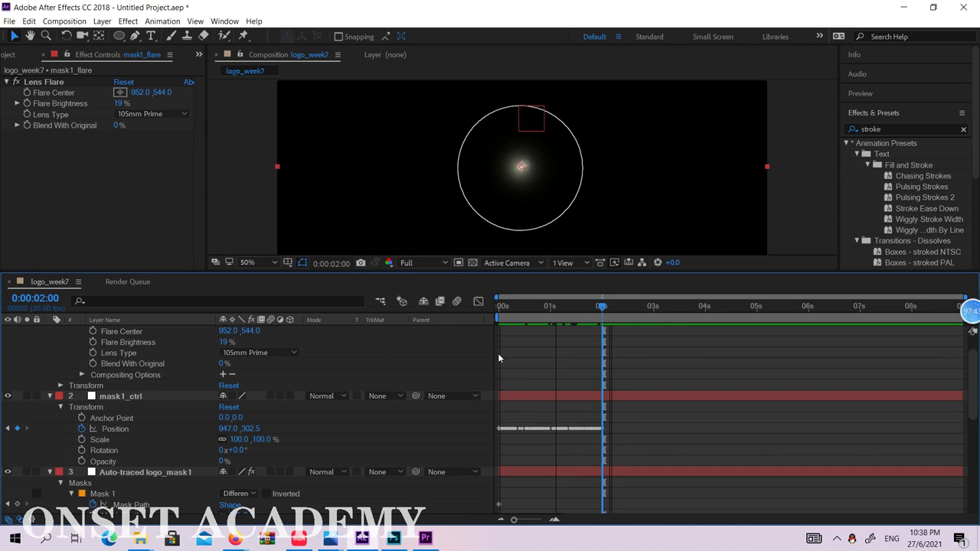
scroll(395, 390, up, 1)
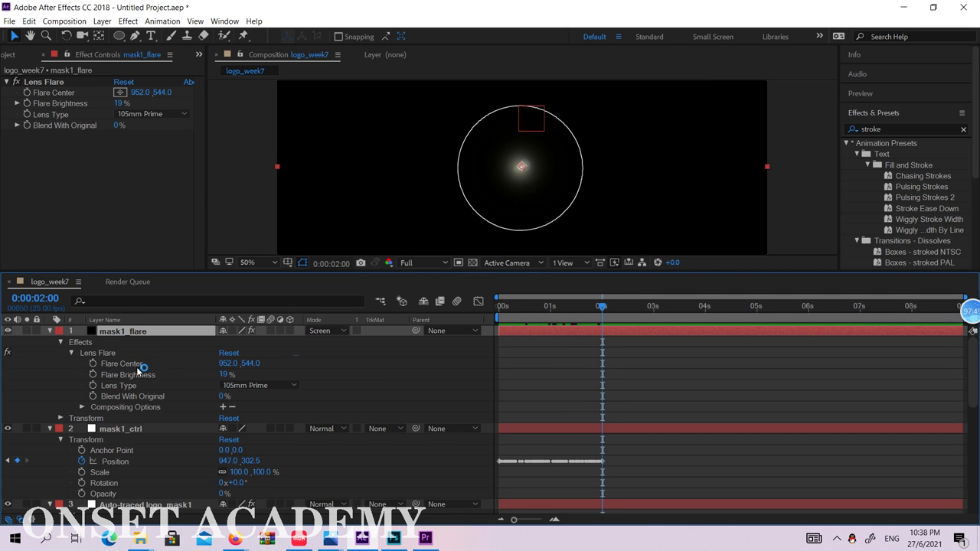
click(137, 332)
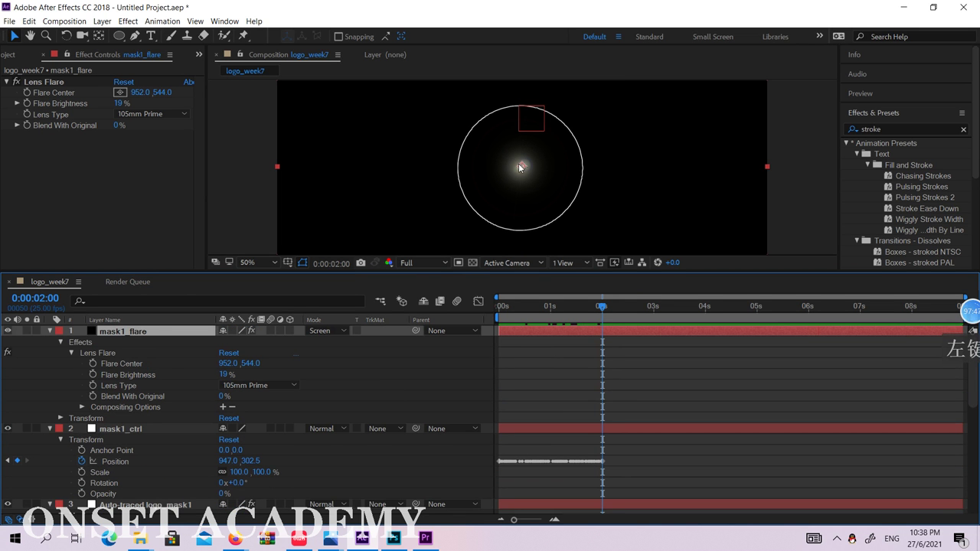
click(335, 264)
scroll(523, 161, up, 1)
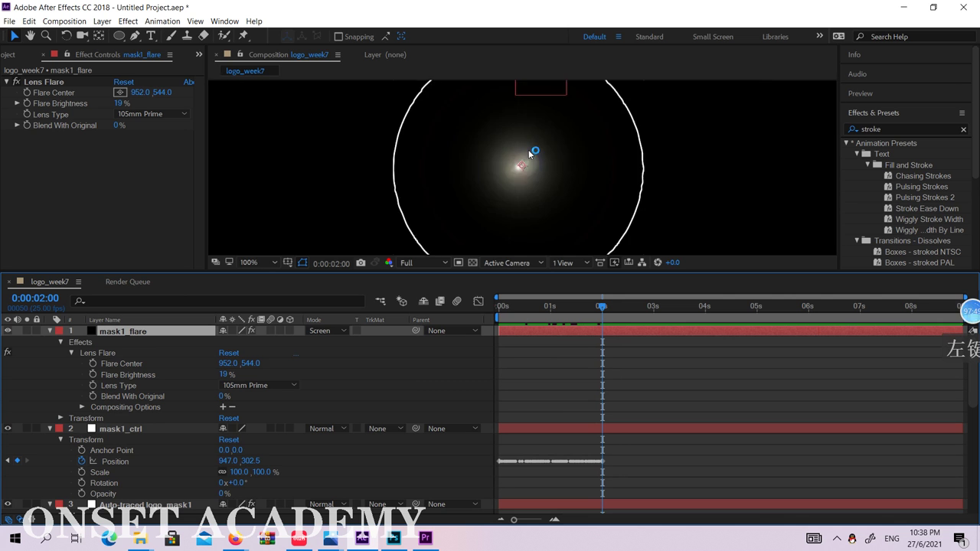
scroll(524, 162, down, 1)
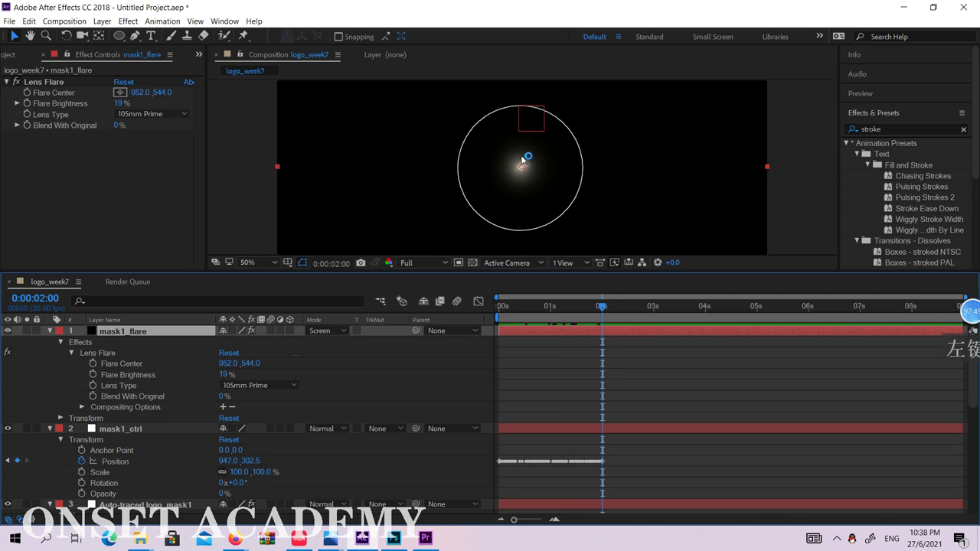
Expand the mask1_flare layer's Lens Flare settings and link Flare Center to mask1_ctrl's Position with the expression thisComp.layer("mask1_ctrl").transform.position
click(121, 364)
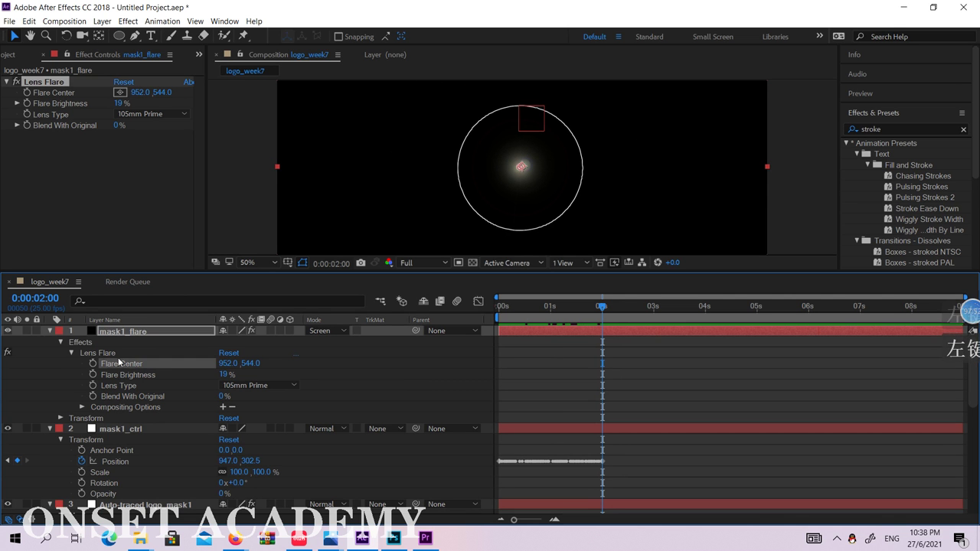
click(63, 342)
click(50, 331)
click(50, 331)
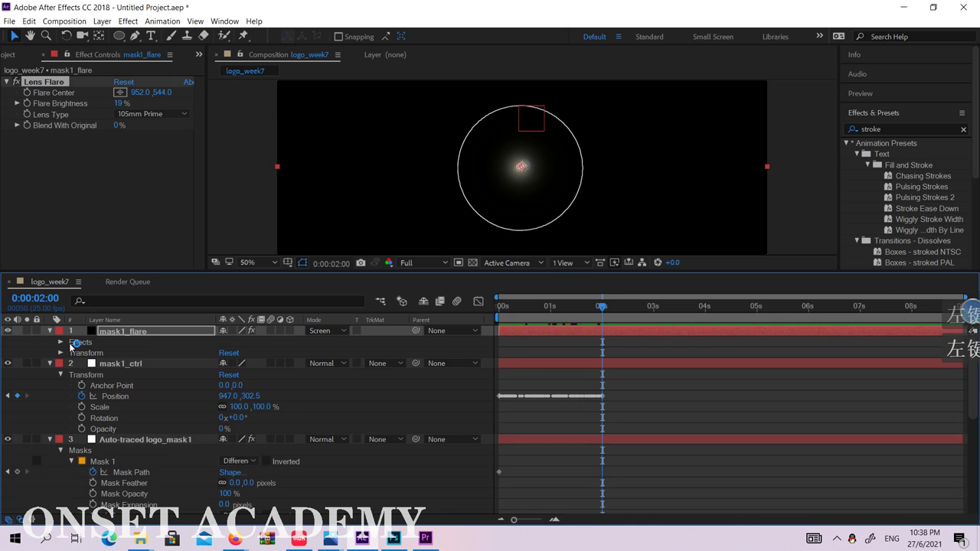
click(86, 353)
click(80, 345)
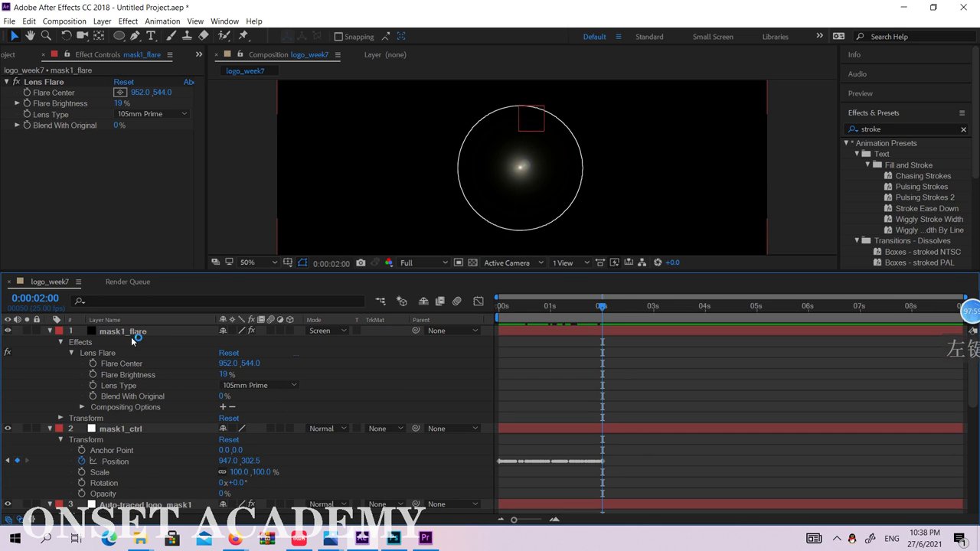
alt+click(92, 364)
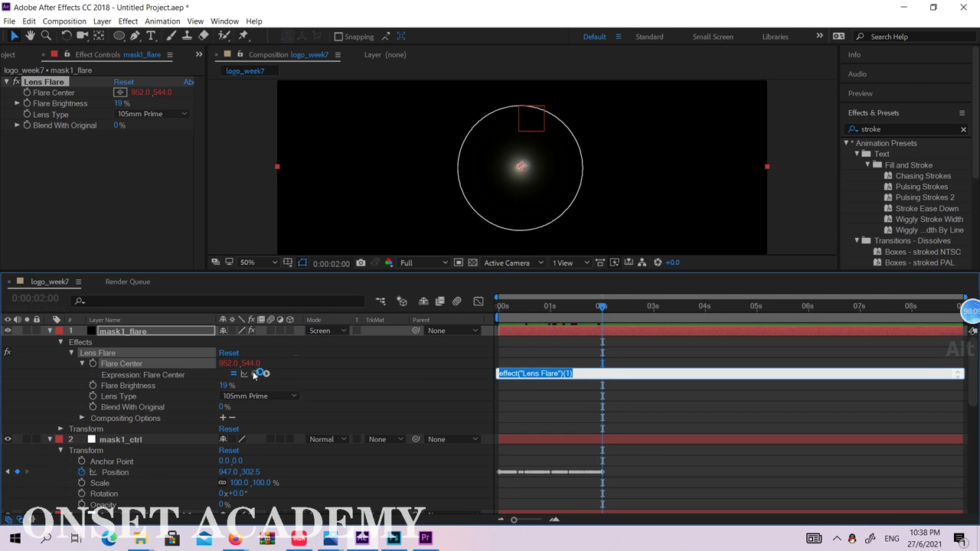
drag(255, 373, 120, 474)
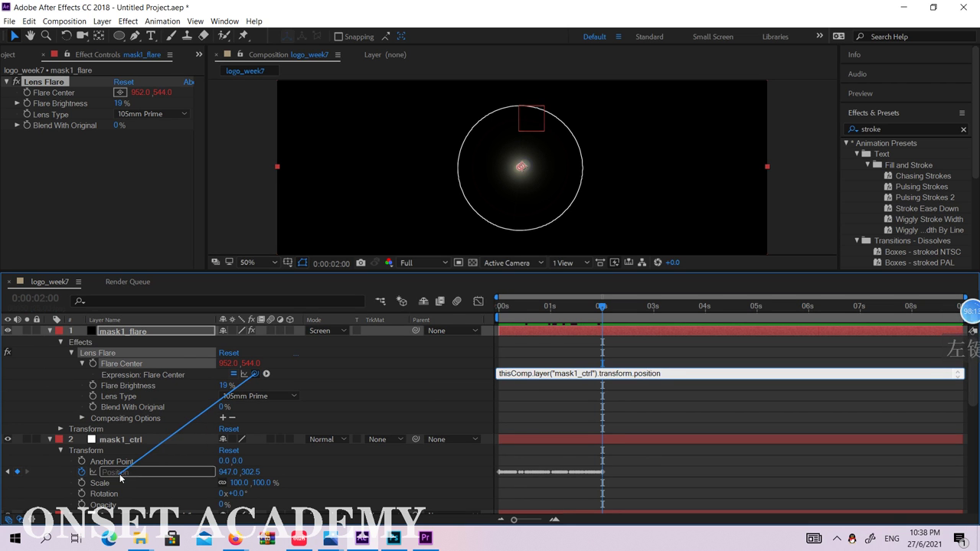
Scrub the timeline to 0:00:03:07 and return to 0:00:00:00 to examine the flare's movement along the circular stroke
mouse_move(596, 313)
mouse_down()
mouse_move(477, 326)
mouse_move(542, 308)
mouse_move(668, 308)
mouse_up()
scroll(715, 157, down, 2)
click(742, 158)
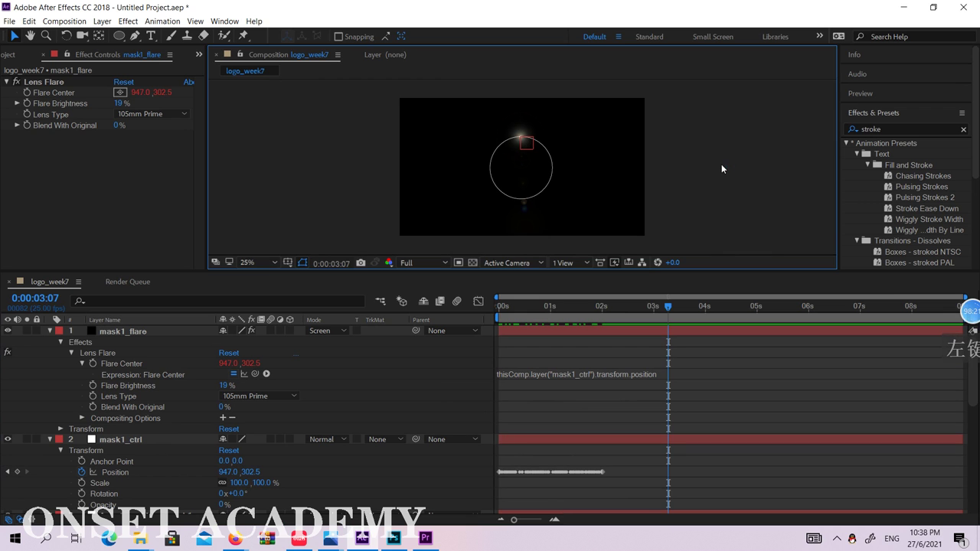
drag(650, 306, 486, 324)
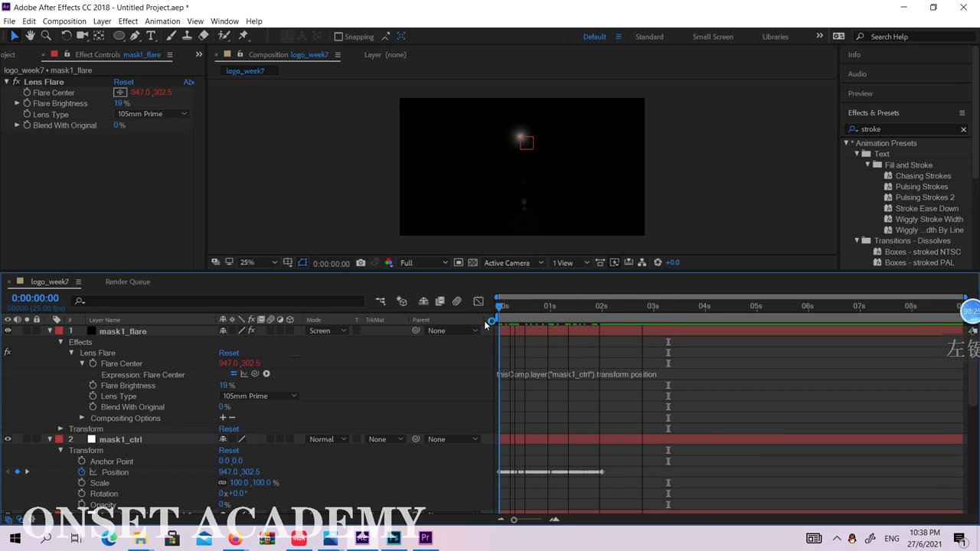
Undo the Flare Center link and recreate it at 0:00:02:00 with the expression thisComp.layer("mask1_ctrl").transform.position
key(ctrl+z)
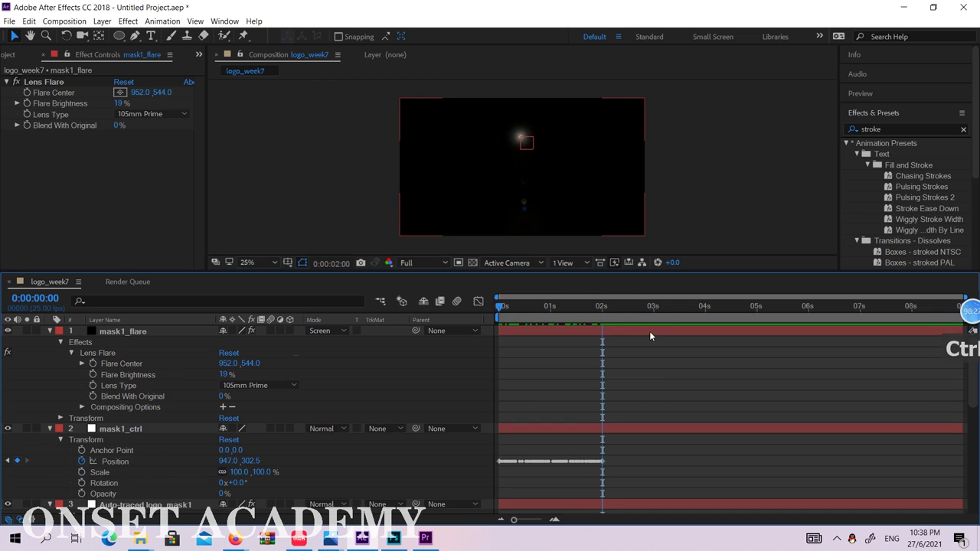
key(k)
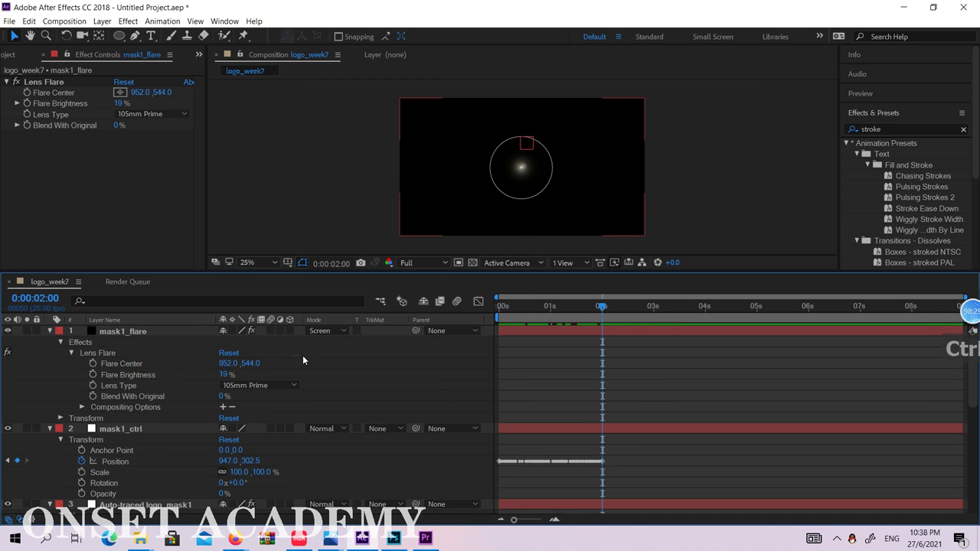
alt+click(93, 364)
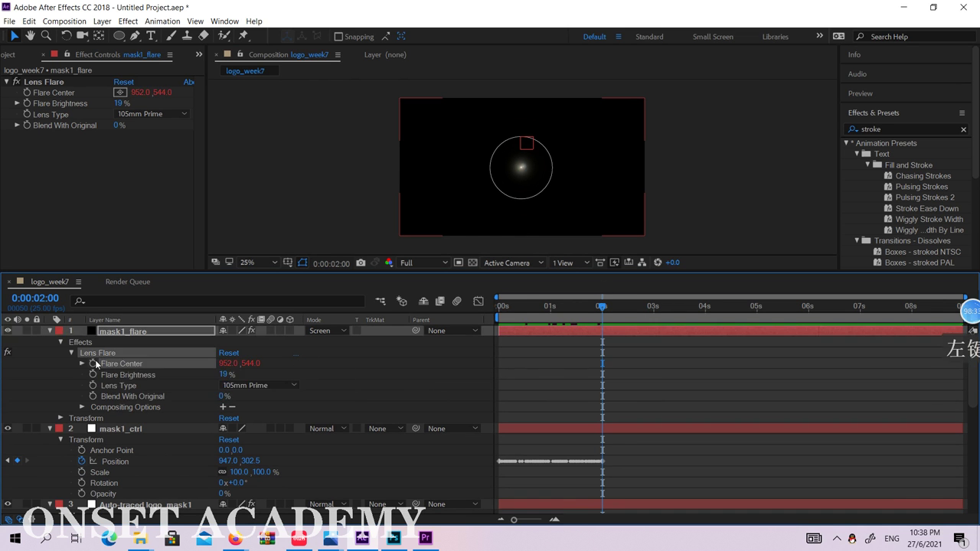
click(330, 374)
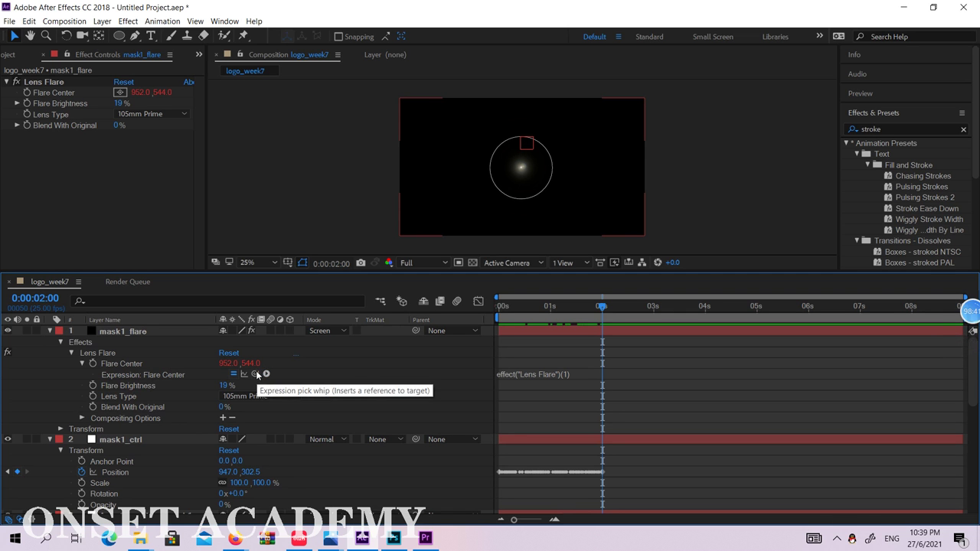
drag(256, 373, 125, 474)
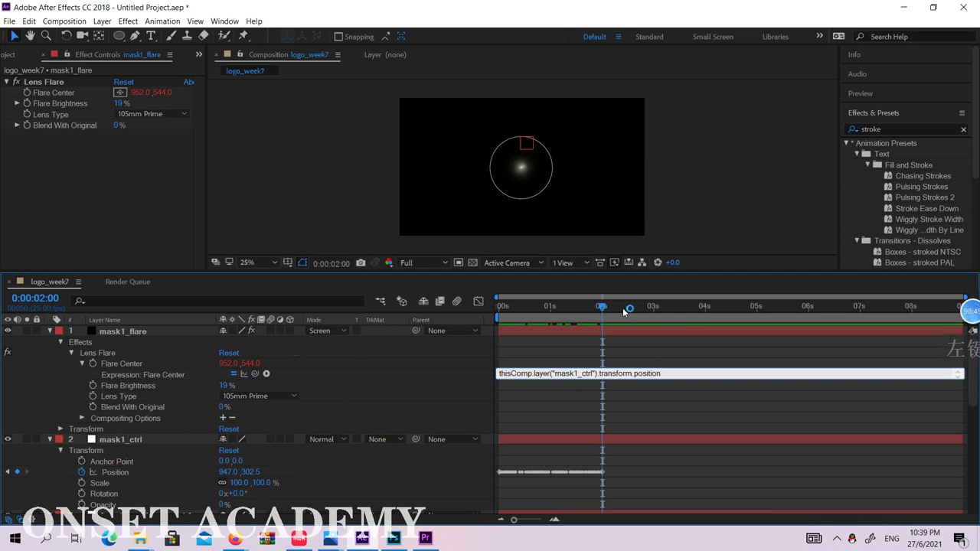
Scrub the timeline to 0:00:03:11 and back to 0:00:00:00 to check the relinked flare against the circular stroke
drag(592, 307, 676, 331)
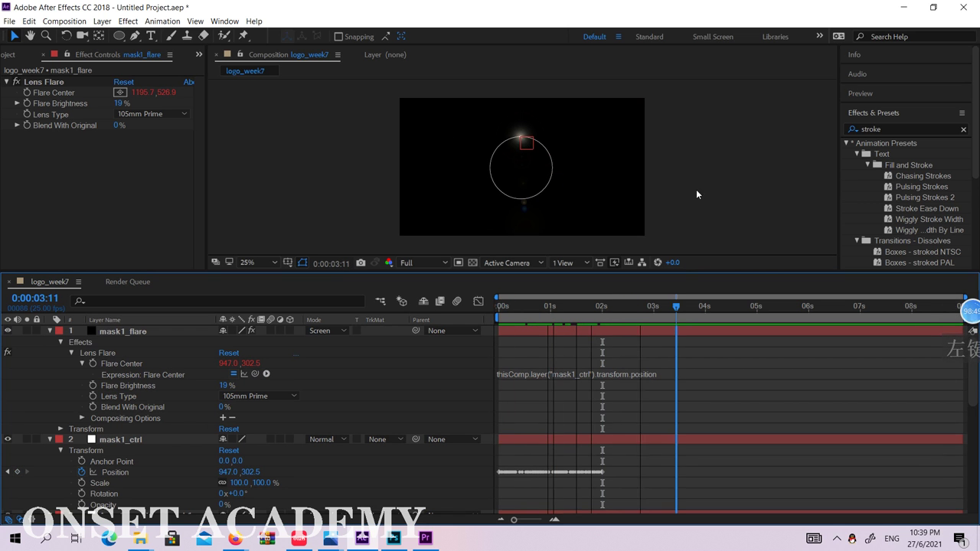
click(726, 198)
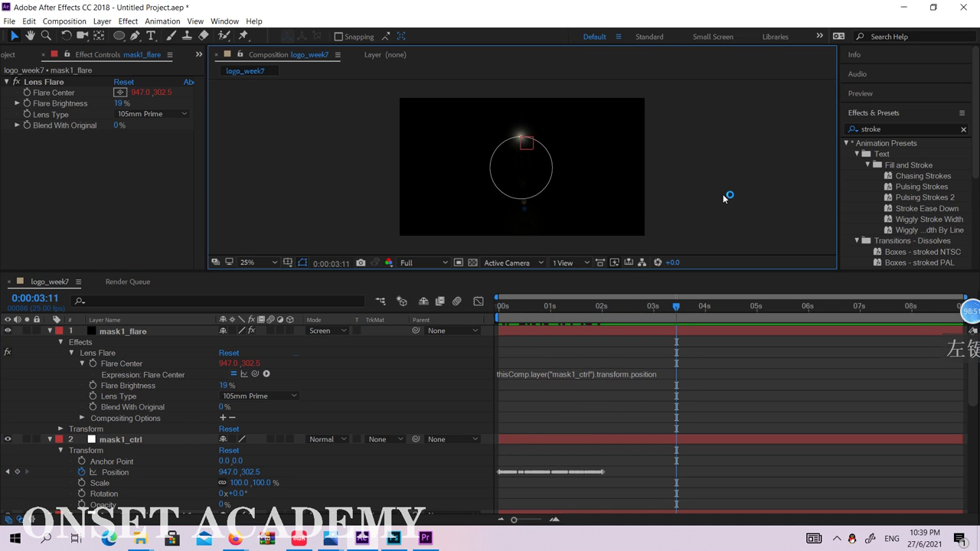
click(468, 119)
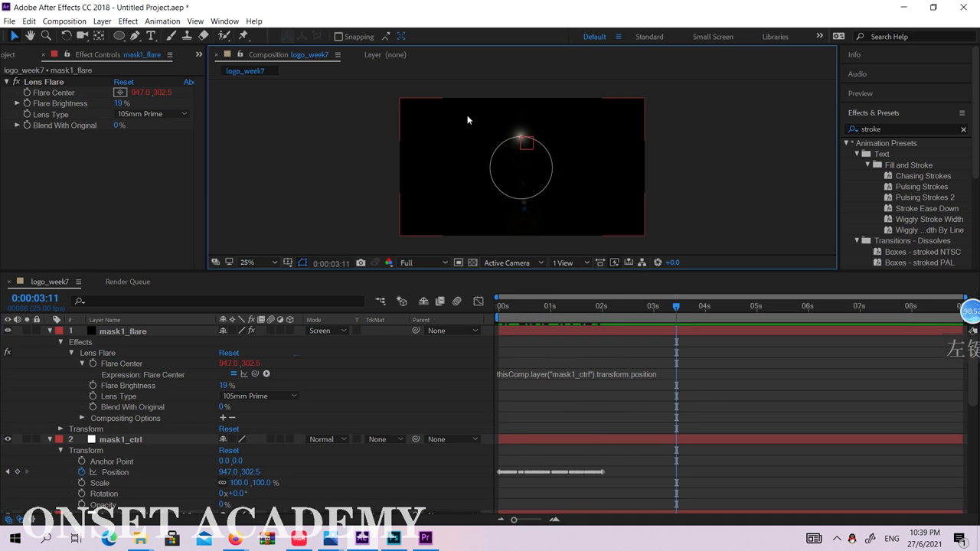
click(208, 373)
mouse_move(678, 309)
mouse_down()
mouse_move(595, 308)
mouse_move(539, 323)
mouse_move(467, 316)
mouse_up()
Collapse the mask1_flare, mask1_ctrl and Auto-traced logo_mask1 layers and show the effect settings of Auto-traced logo_mask1
click(50, 332)
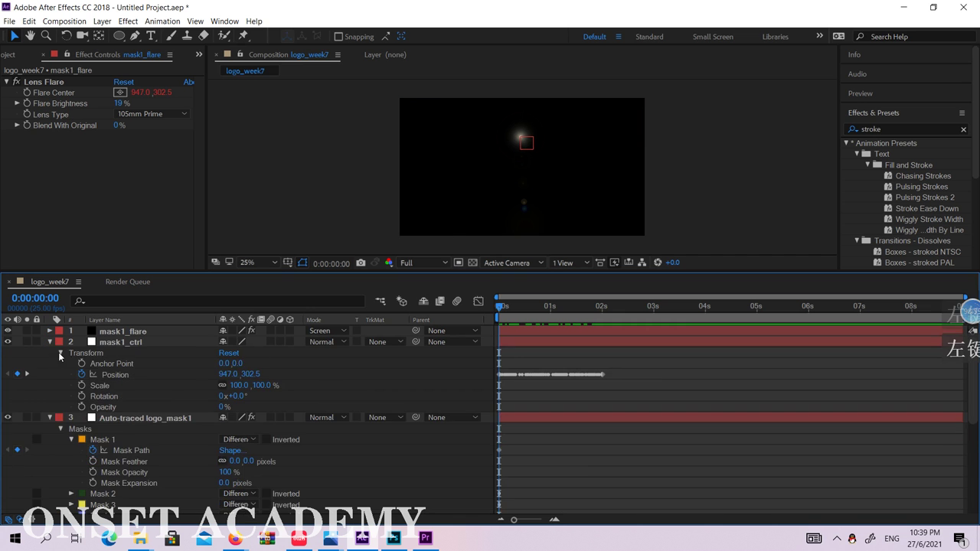
click(50, 342)
click(50, 353)
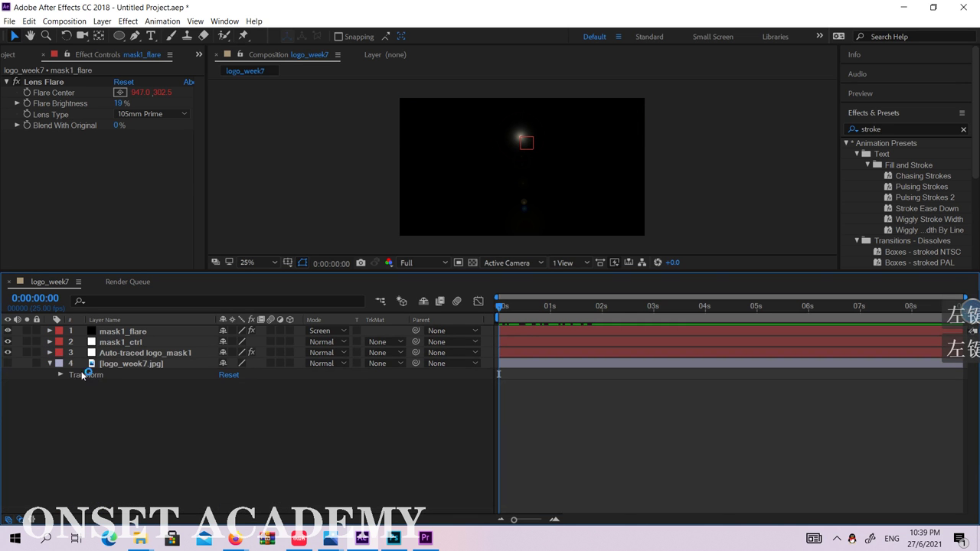
click(122, 353)
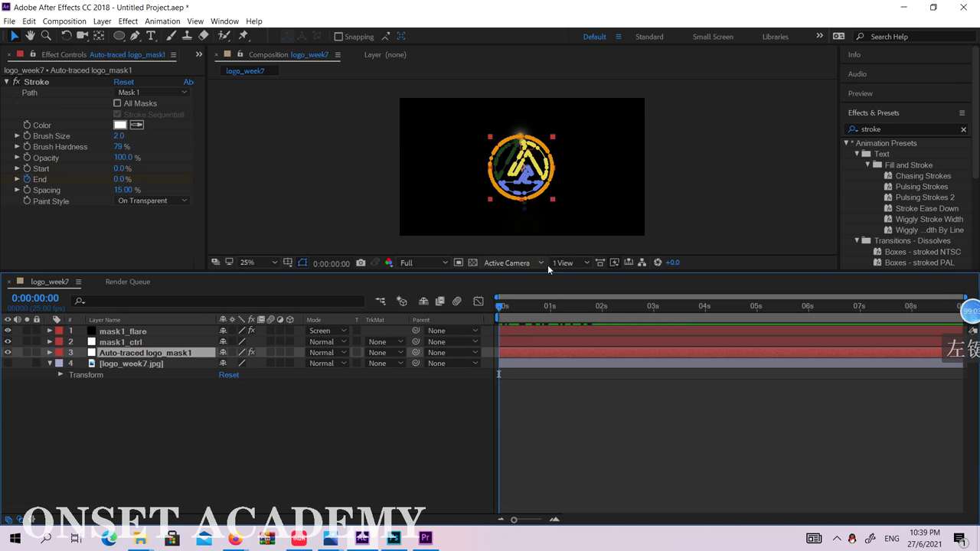
click(750, 182)
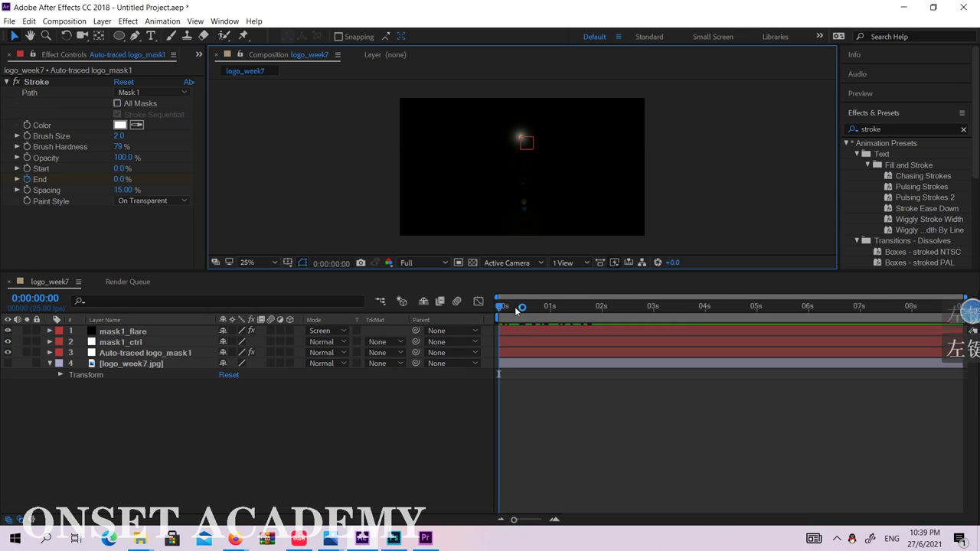
Scrub through the first two and a half seconds and play the preview from 0:00:00:00 to check the flare and stroke together
drag(514, 306, 611, 305)
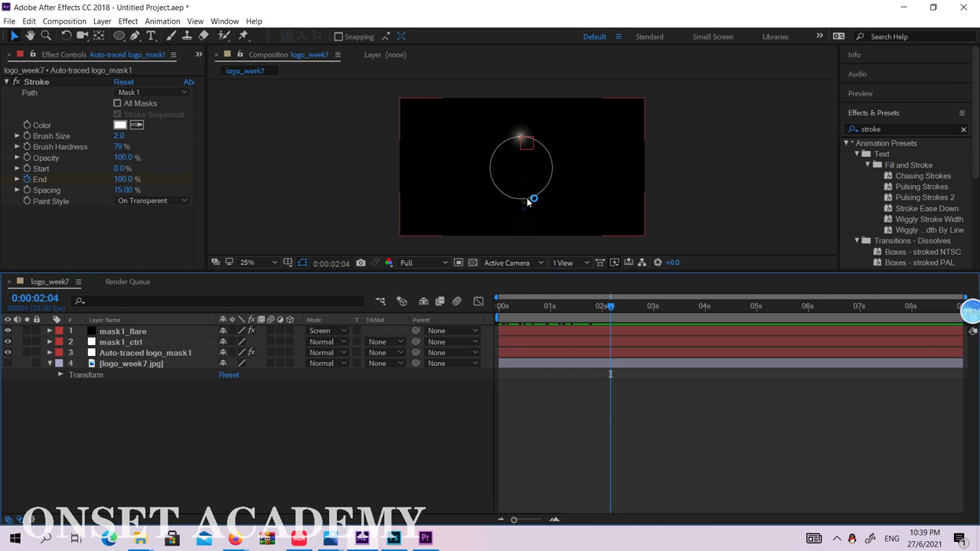
mouse_move(579, 311)
mouse_down()
mouse_move(485, 310)
mouse_move(622, 287)
mouse_move(475, 267)
mouse_move(634, 266)
mouse_up()
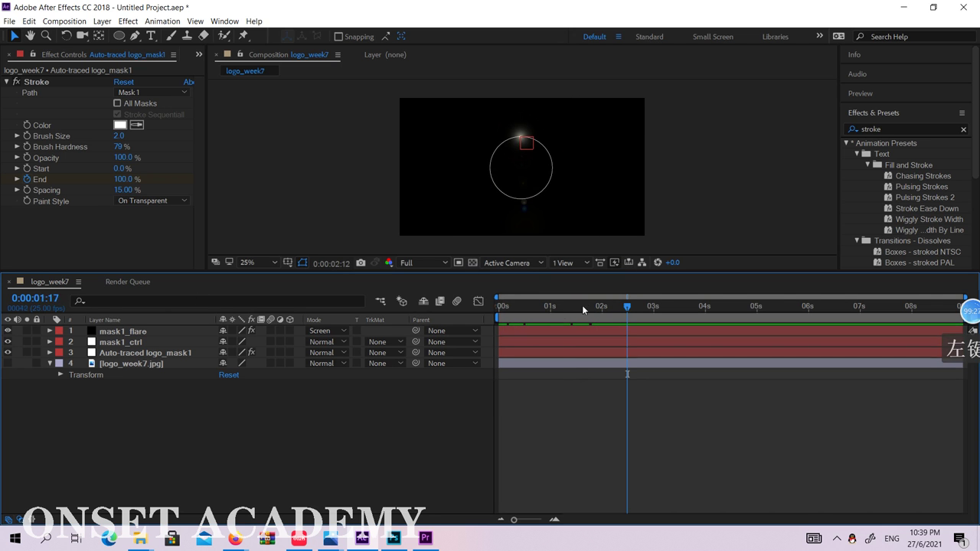
drag(582, 305, 480, 308)
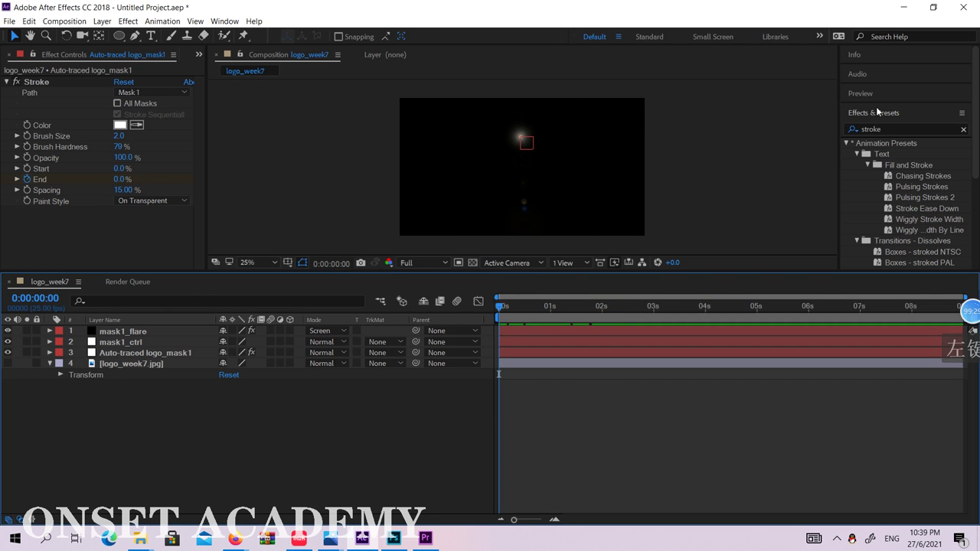
click(861, 92)
click(904, 112)
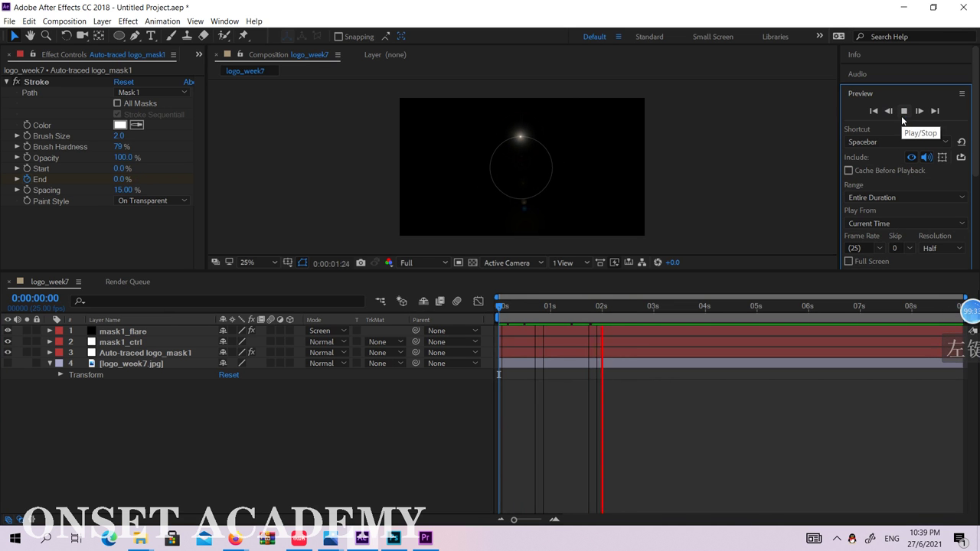
click(903, 115)
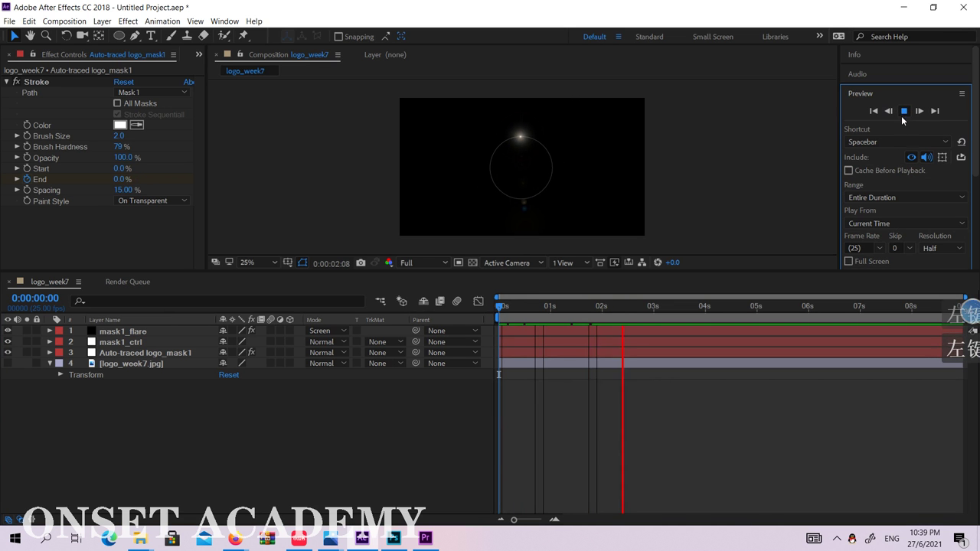
Select and expand the mask1_flare layer and search the effects for "curve"
click(111, 331)
click(50, 331)
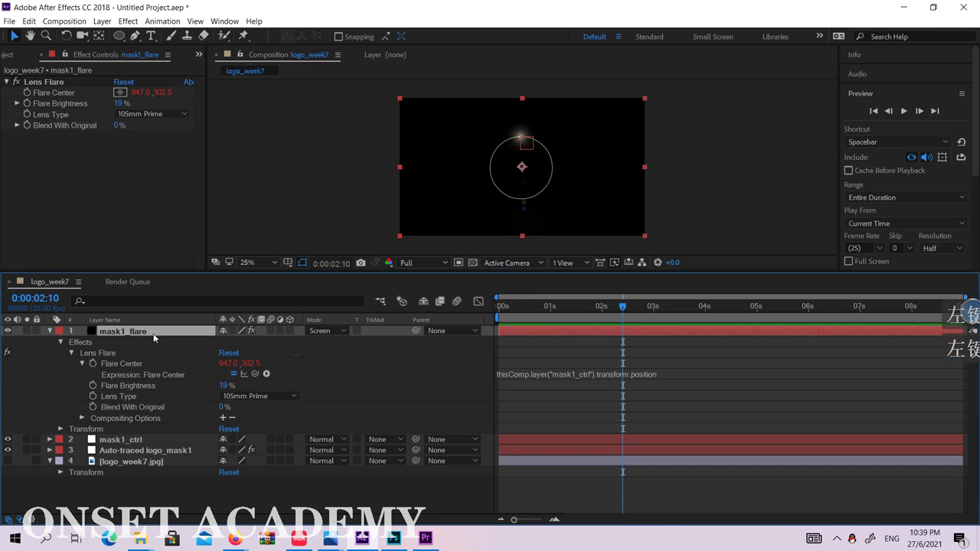
scroll(896, 218, down, 4)
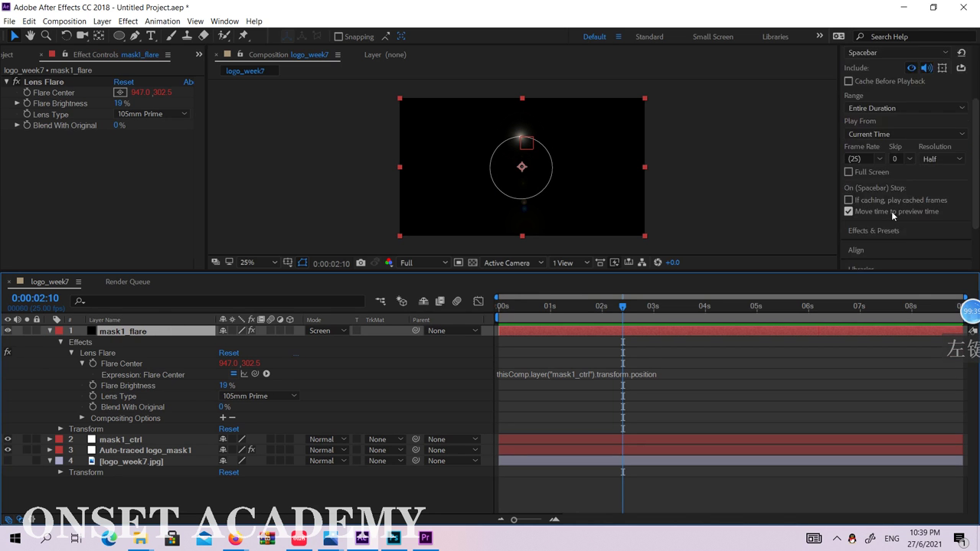
click(878, 164)
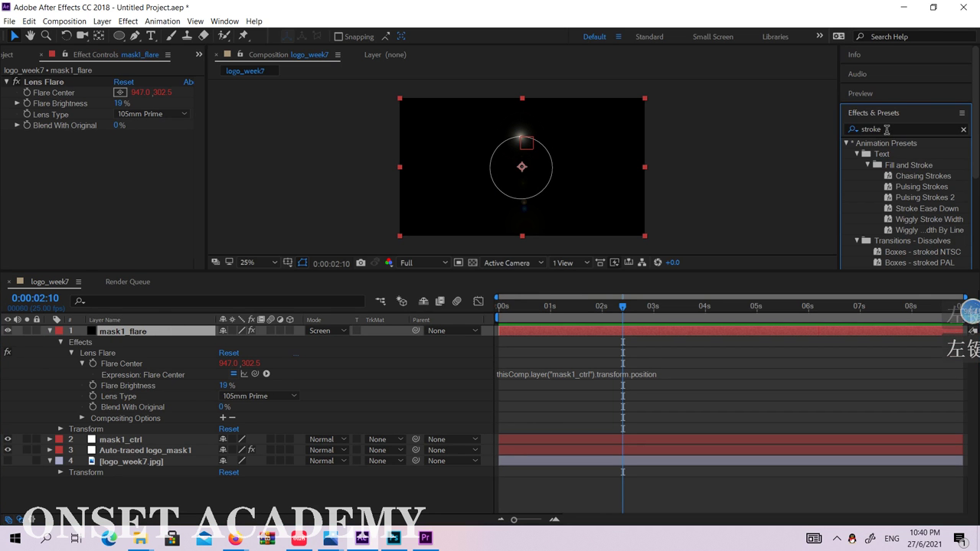
click(886, 129)
key(BackSpace)
key(BackSpace)
key(BackSpace)
key(BackSpace)
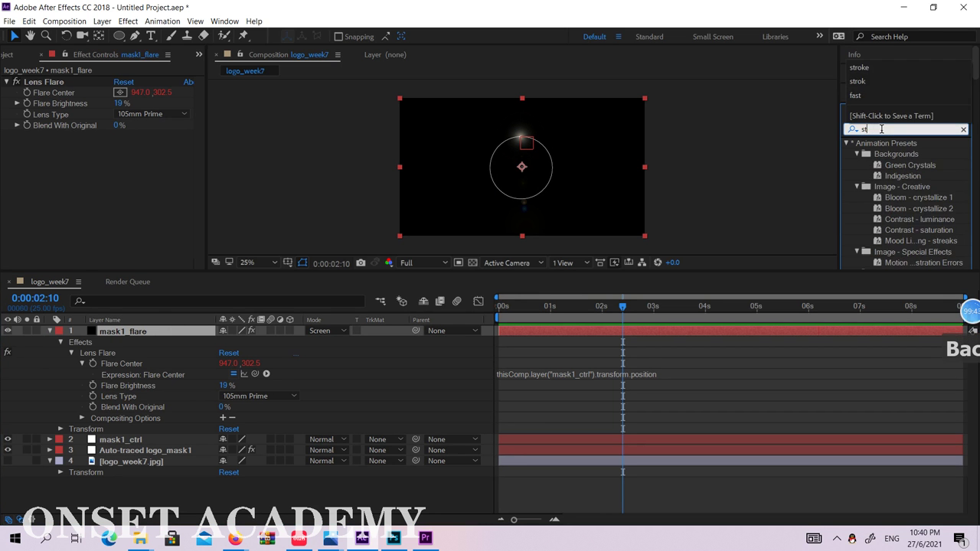
key(BackSpace)
key(BackSpace)
text(c)
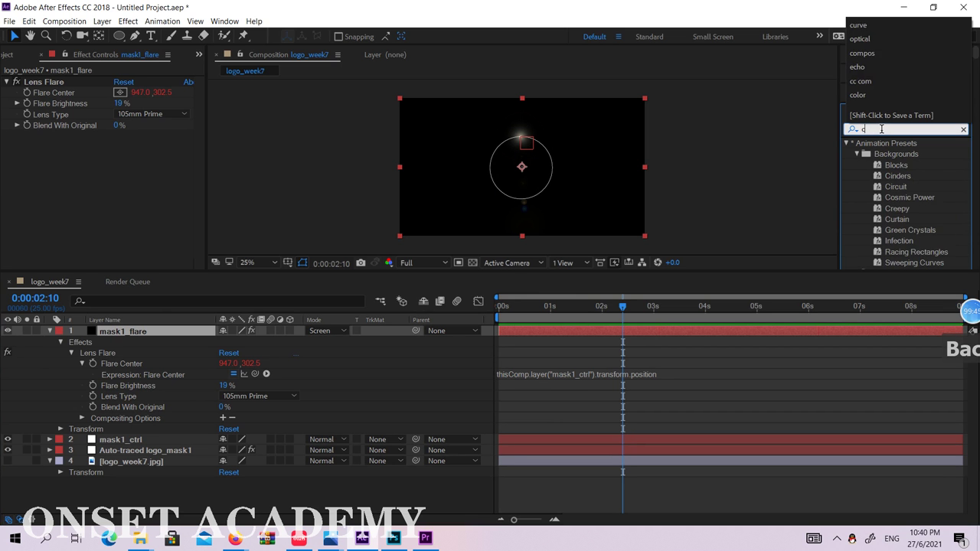
text(urve)
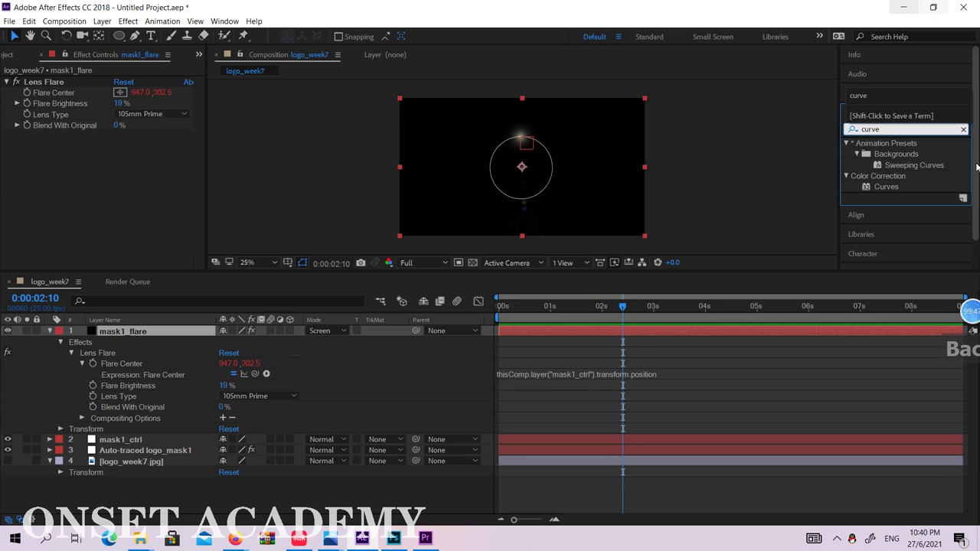
Apply the Curves effect to mask1_flare and bend its RGB curve into an S shape with raised highlights and lowered shadows
click(888, 188)
drag(888, 188, 132, 334)
drag(153, 170, 138, 155)
drag(80, 207, 98, 239)
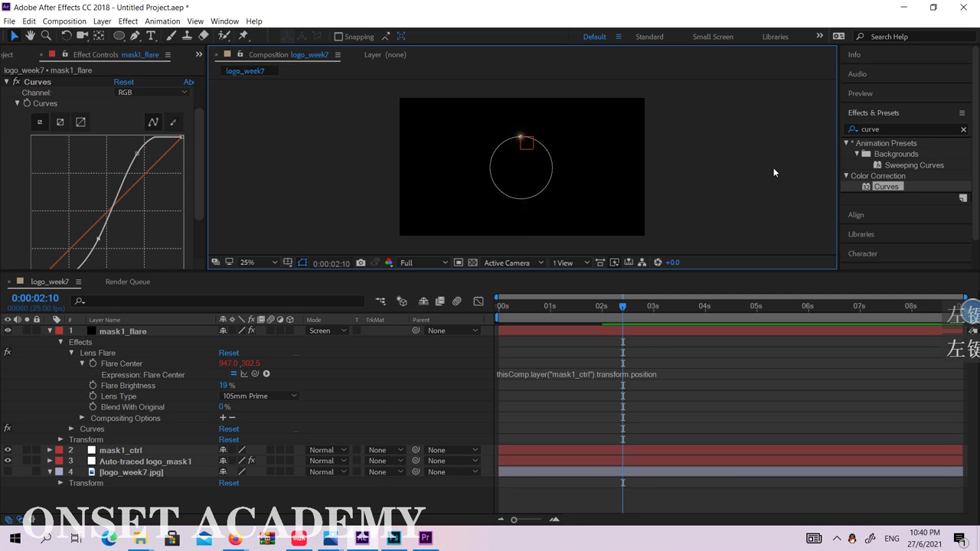
Play the preview from 0:00:00:00 to check the flare's glow with the Curves effect applied
drag(623, 308, 498, 325)
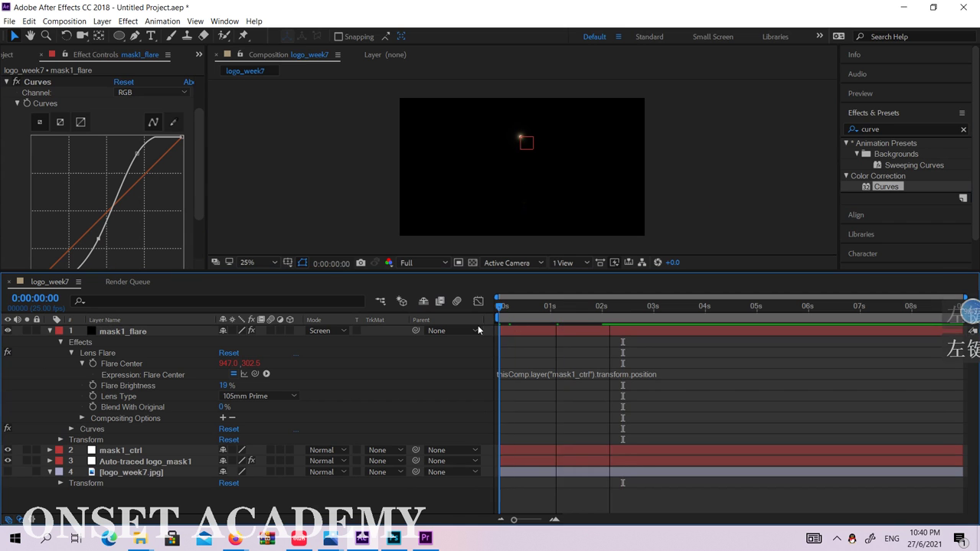
click(904, 101)
click(904, 111)
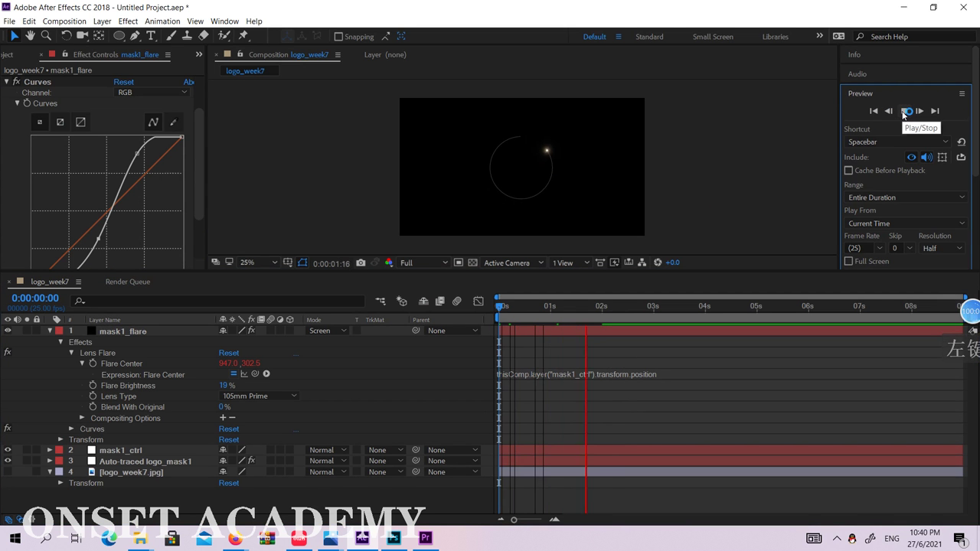
click(904, 112)
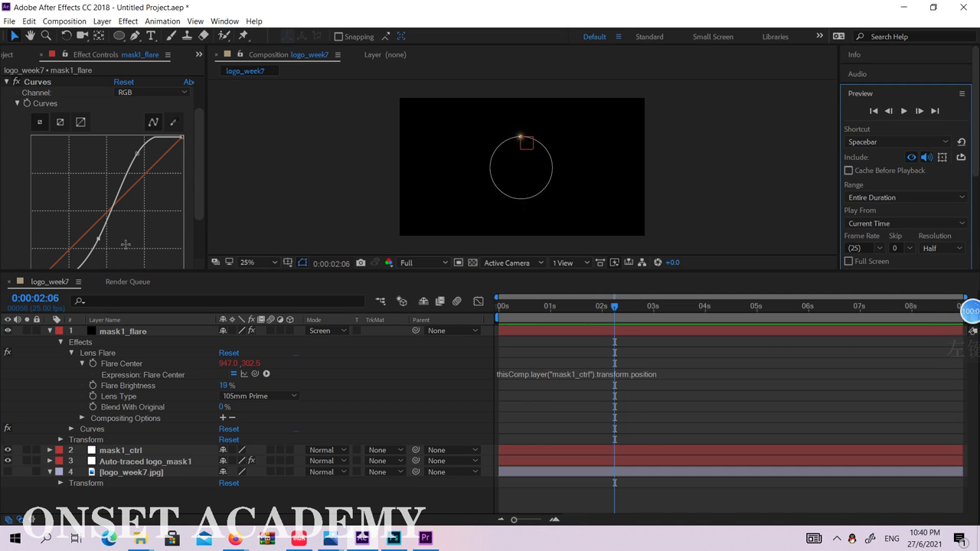
Soften the S-shaped RGB curve on mask1_flare by raising the shadow point and lowering the highlight point slightly
drag(97, 237, 93, 233)
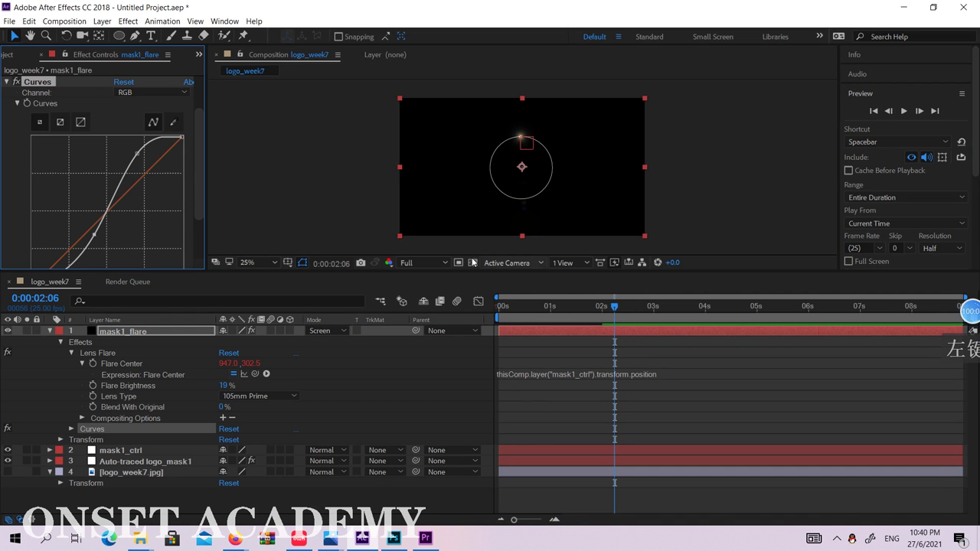
drag(138, 150, 139, 157)
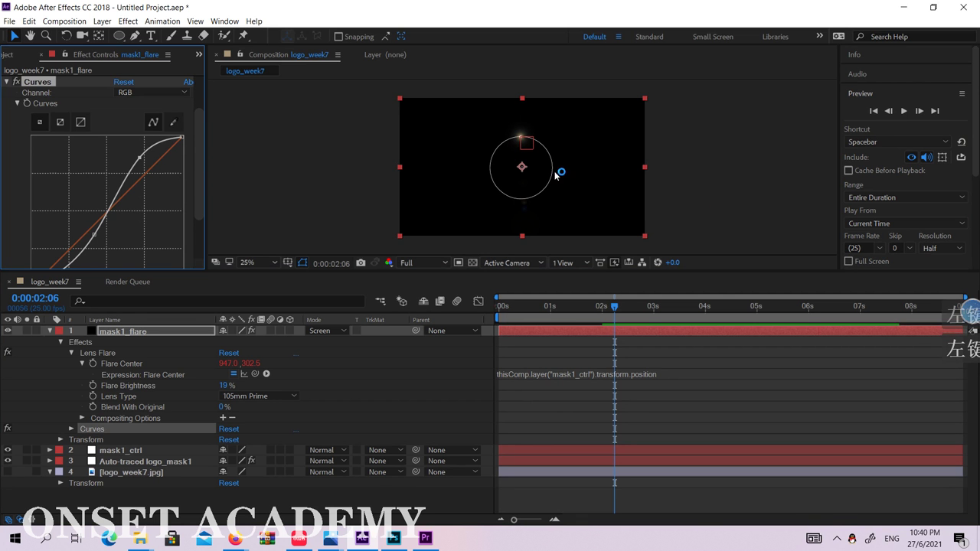
click(689, 178)
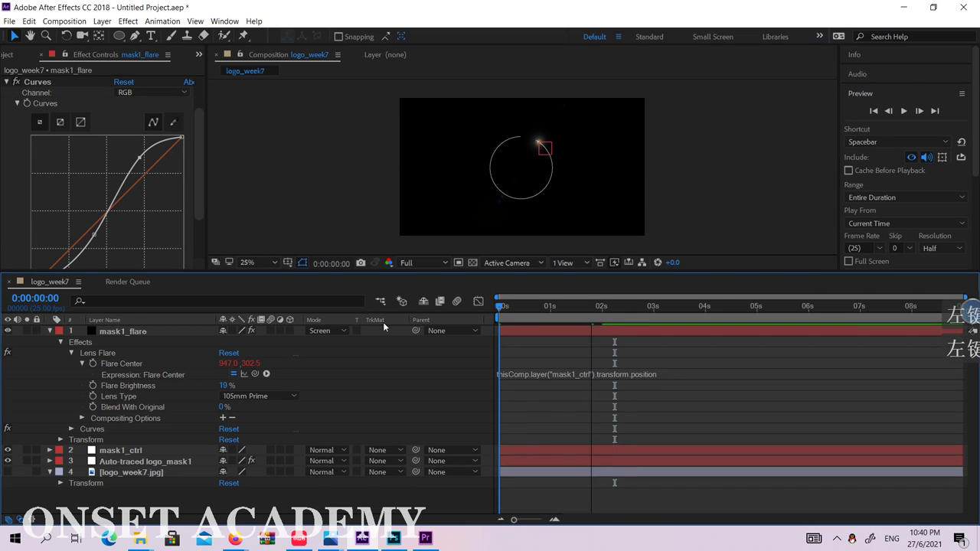
Play the preview from the first frame to 0:00:02:14 to check the flare with the softened curve
click(874, 111)
click(903, 111)
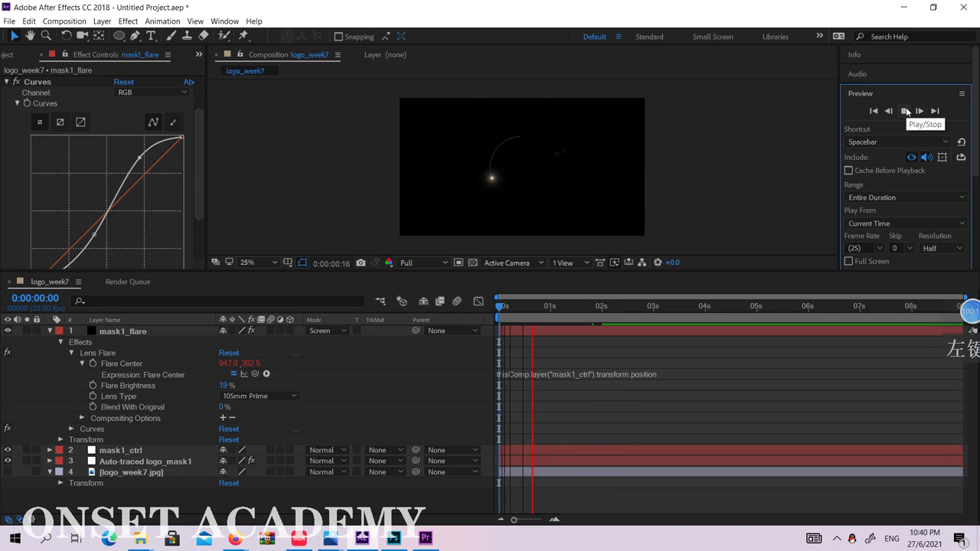
click(908, 112)
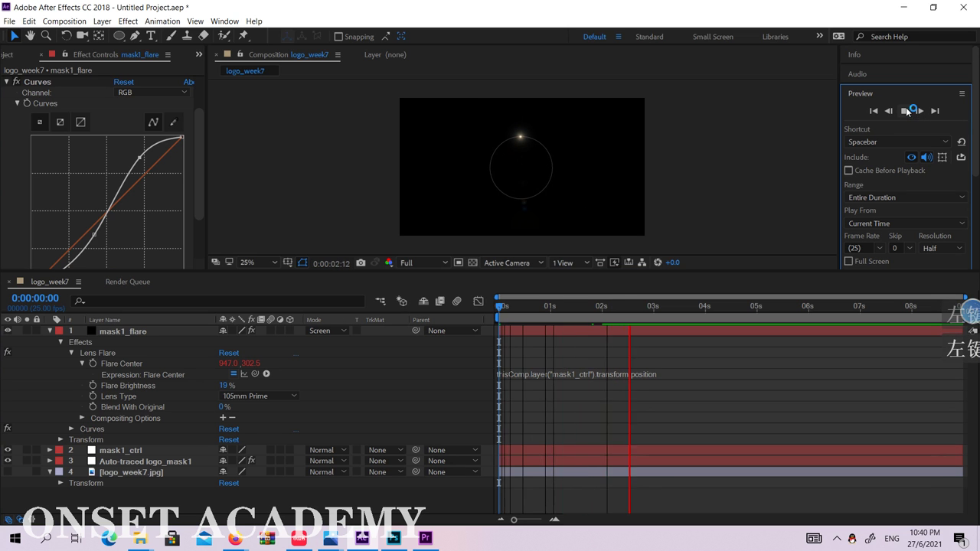
click(733, 162)
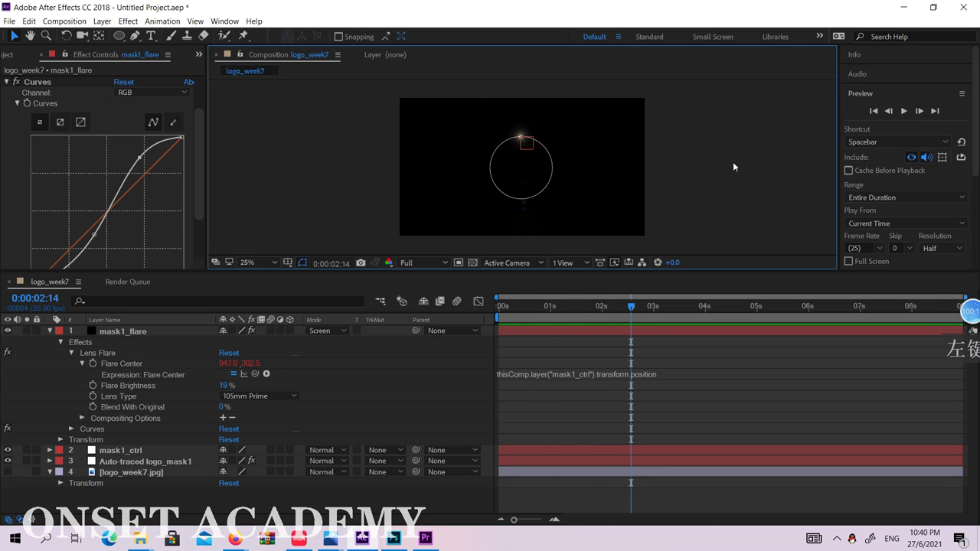
Set the Lens Flare's Flare Brightness on mask1_flare to 40%
click(416, 354)
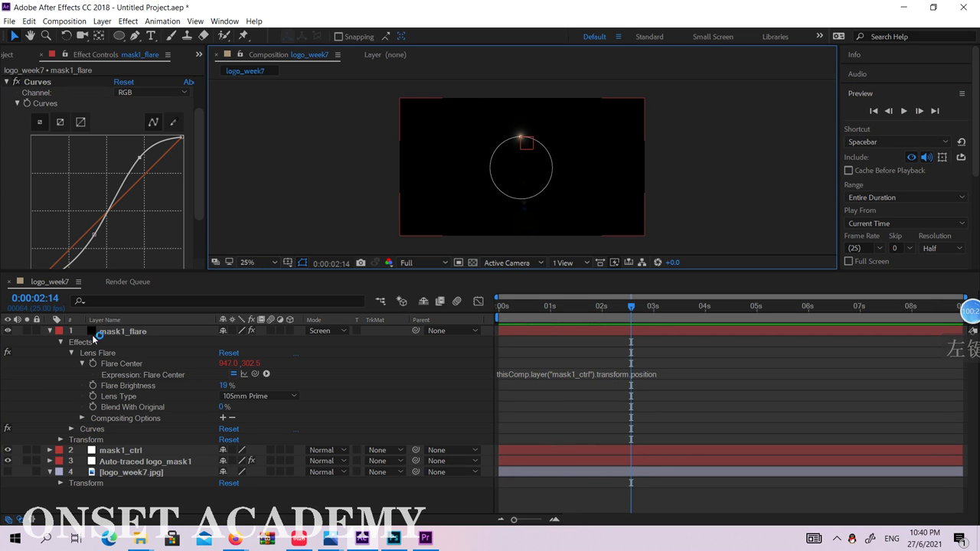
click(50, 332)
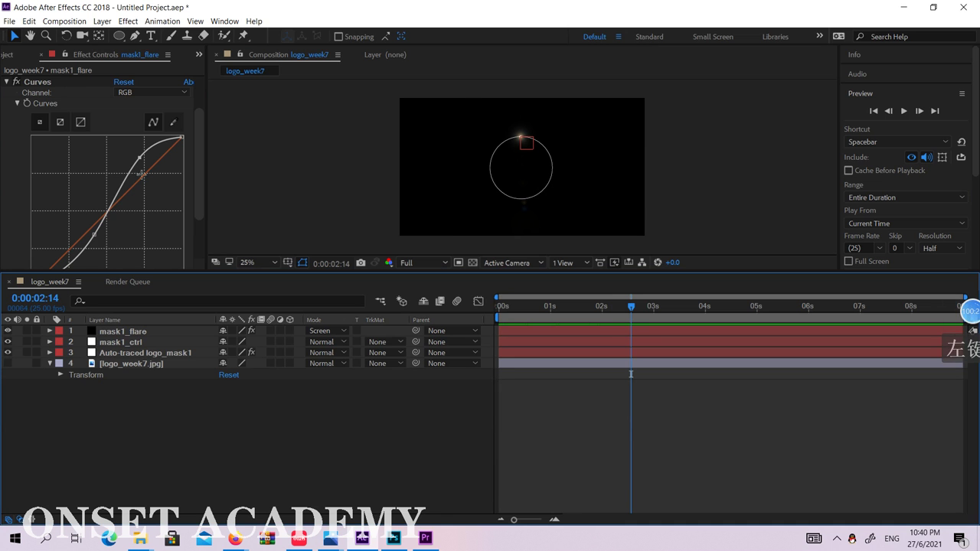
scroll(130, 173, up, 1)
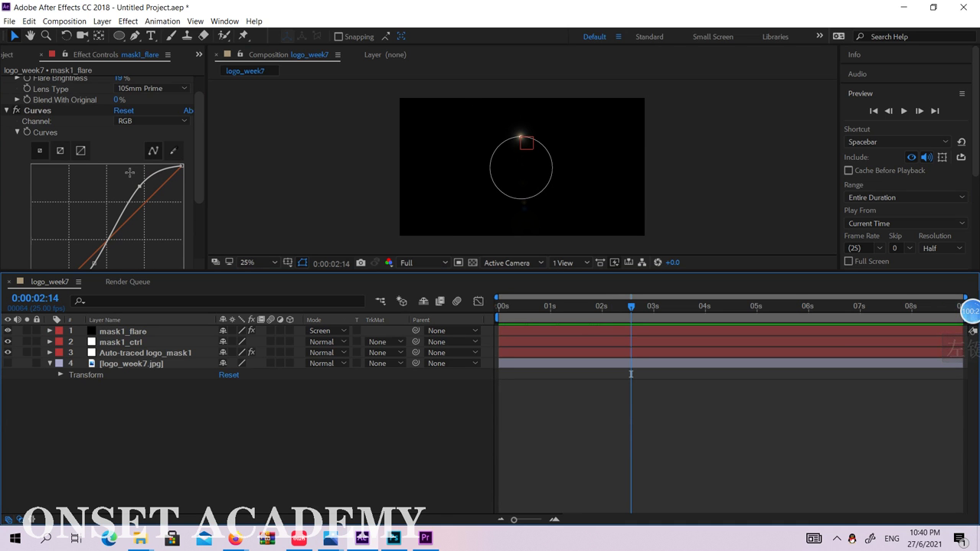
key(period)
key(period)
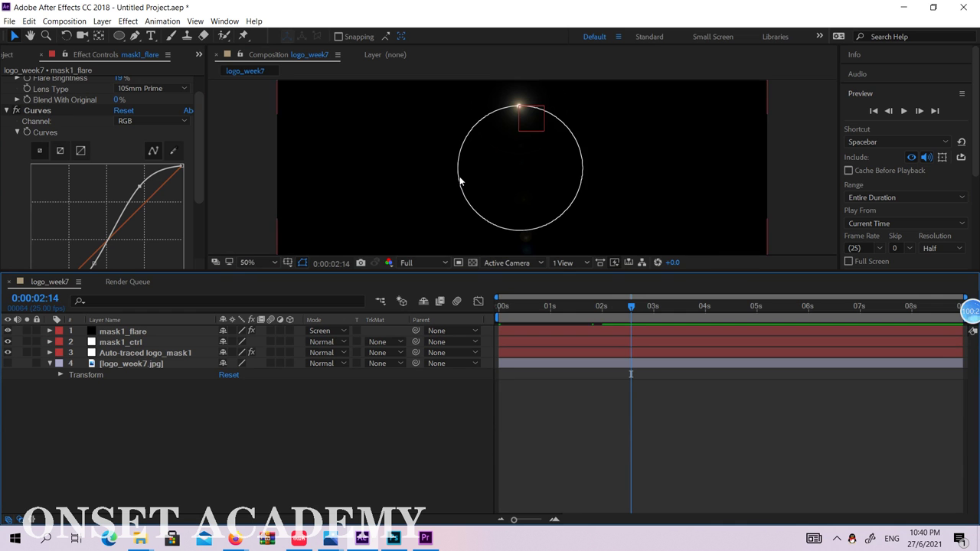
drag(479, 271, 476, 299)
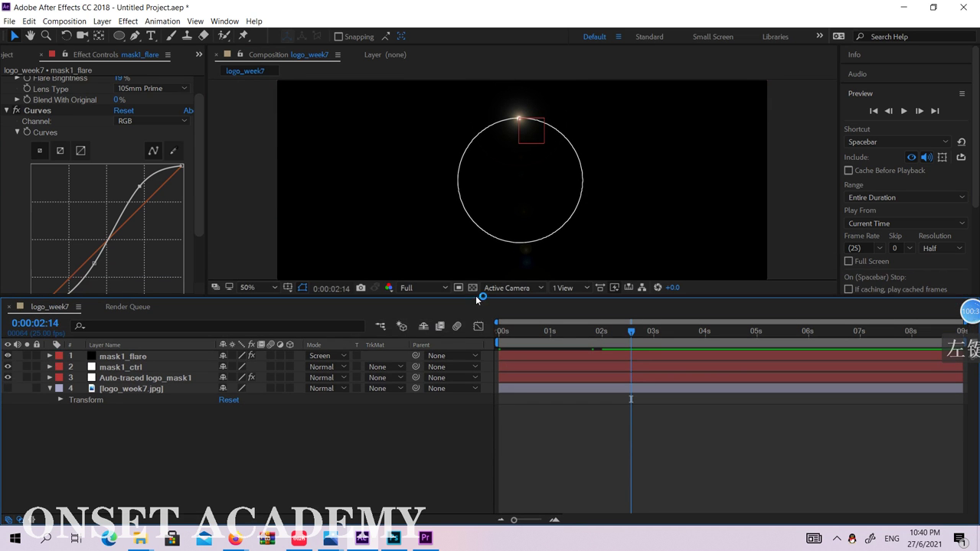
click(123, 358)
click(50, 357)
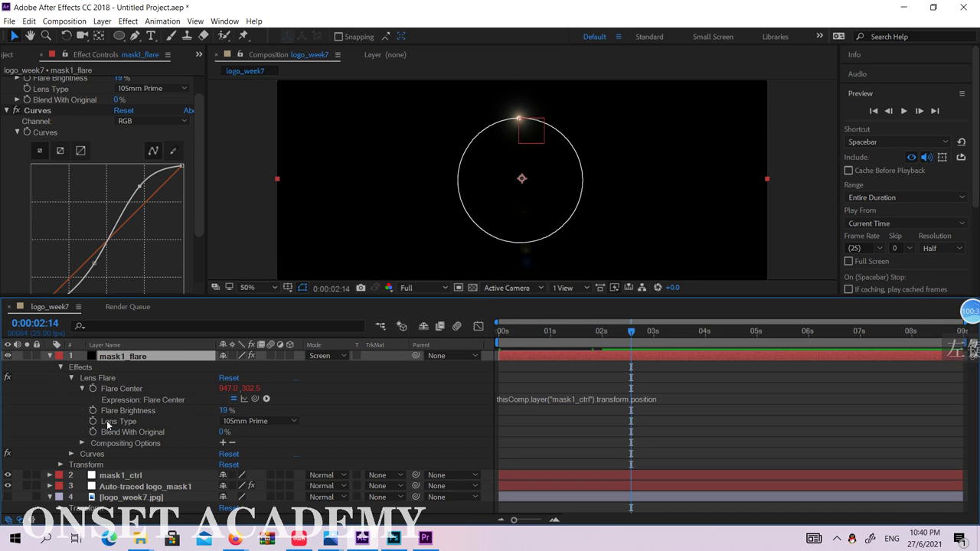
scroll(160, 140, up, 1)
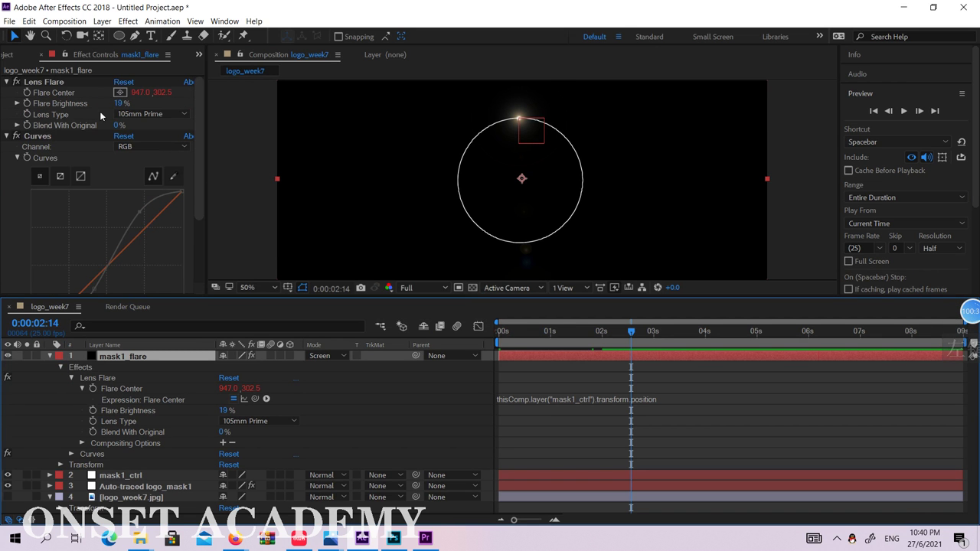
drag(119, 107, 131, 104)
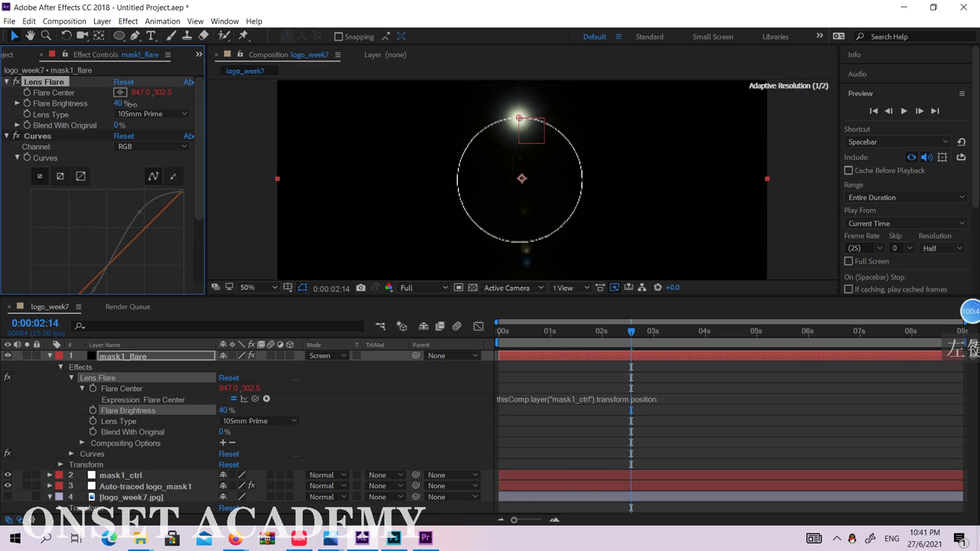
click(781, 184)
scroll(775, 204, down, 1)
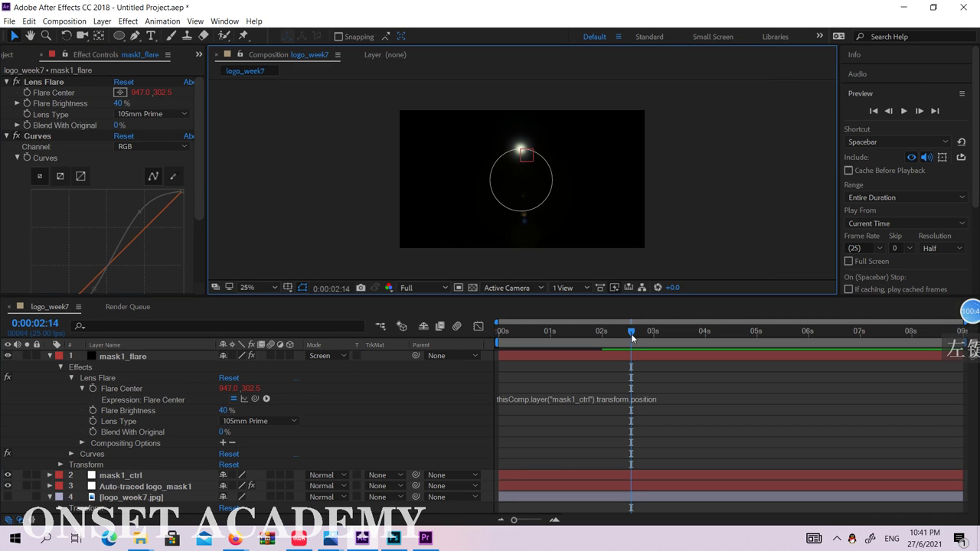
Keyframe mask1_flare's Flare Brightness at 40% at 0:00:04:01 and at 3% at 0:00:00:00
drag(631, 332, 483, 357)
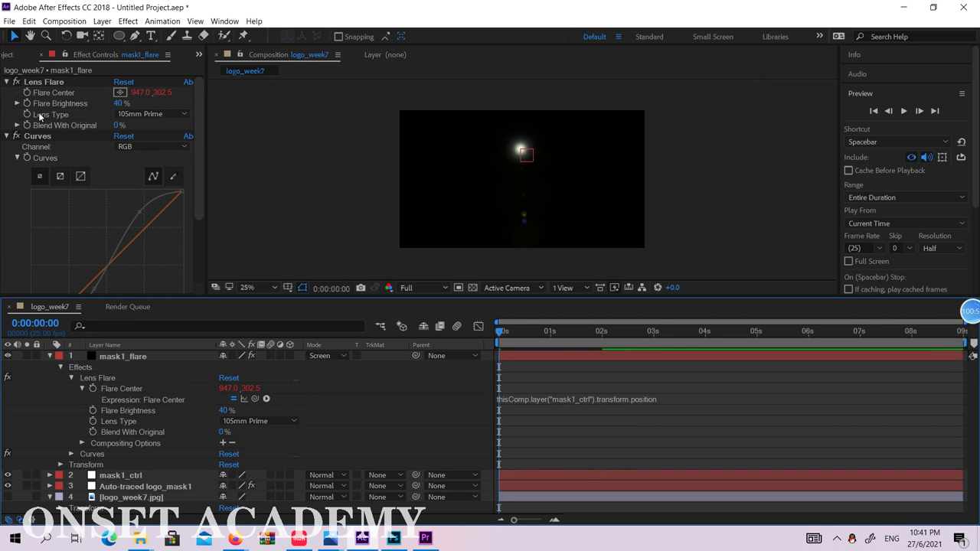
click(707, 334)
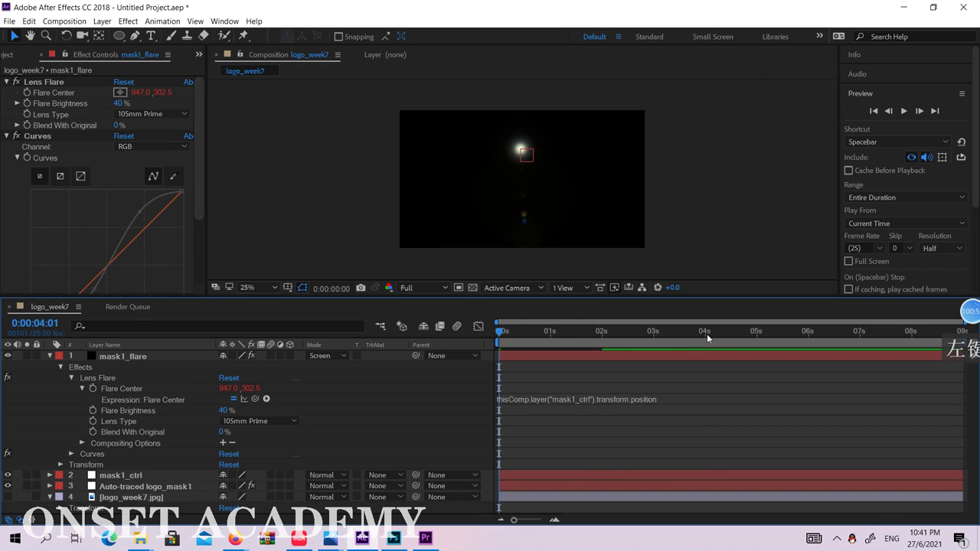
click(26, 103)
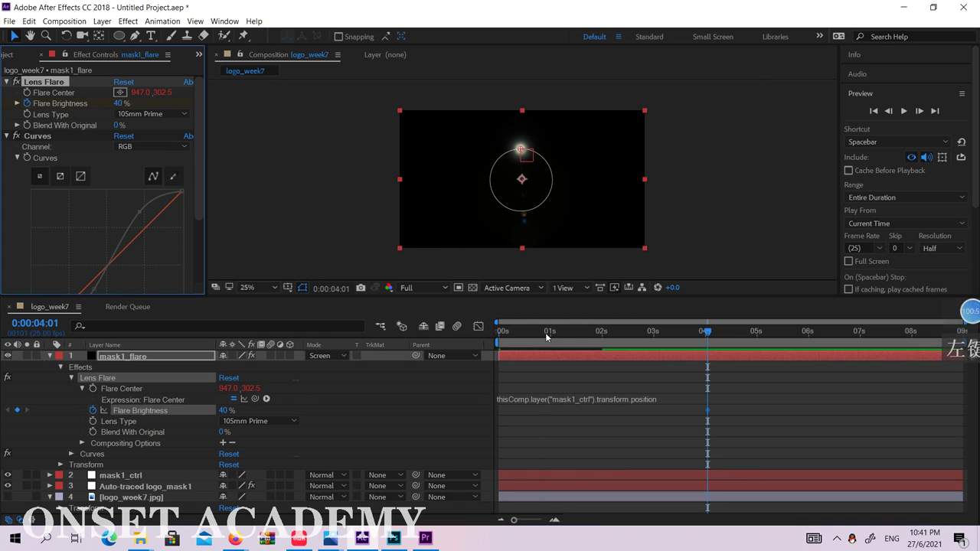
drag(545, 333, 483, 336)
drag(116, 104, 98, 106)
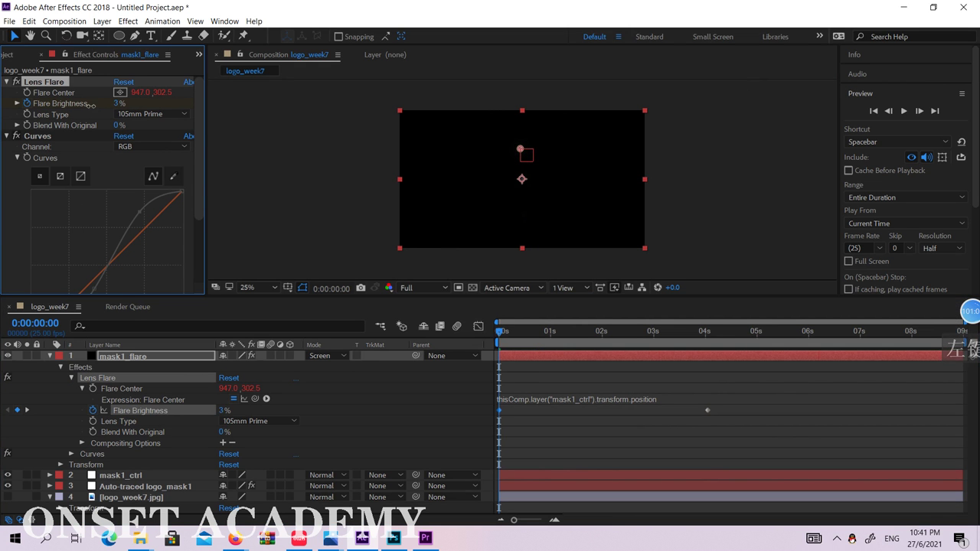
click(736, 179)
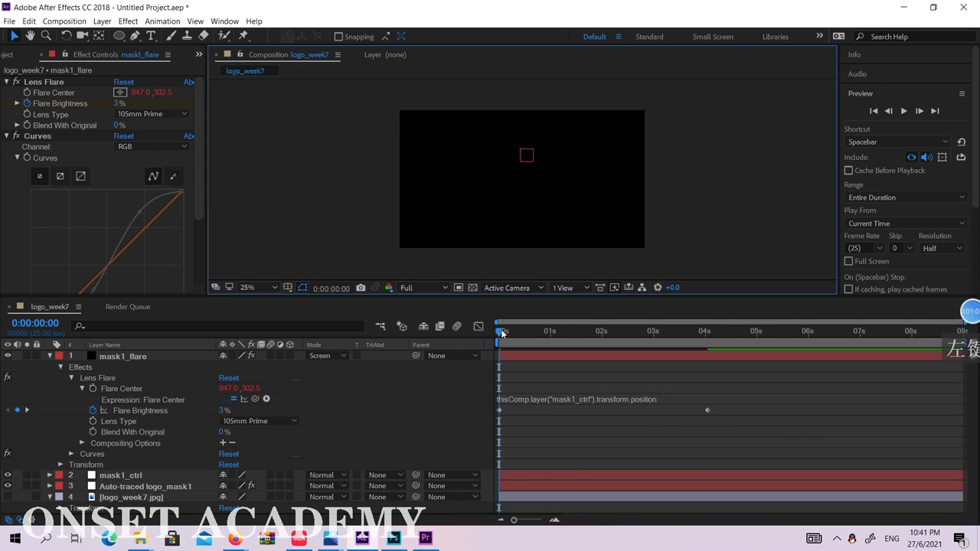
Play the preview from the first frame to check the flare's animated brightness
mouse_move(502, 332)
mouse_down()
mouse_move(706, 339)
mouse_move(473, 334)
mouse_up()
click(727, 218)
click(728, 146)
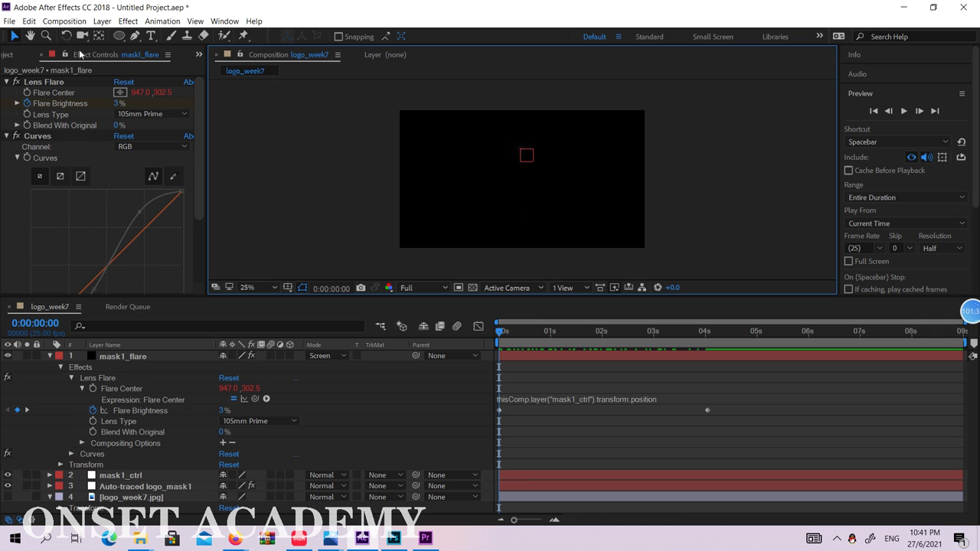
Save the project as week17_light_stroke_001 in the week17 folder, basing the name on week17_light_stroke.aep
click(9, 20)
mouse_move(41, 139)
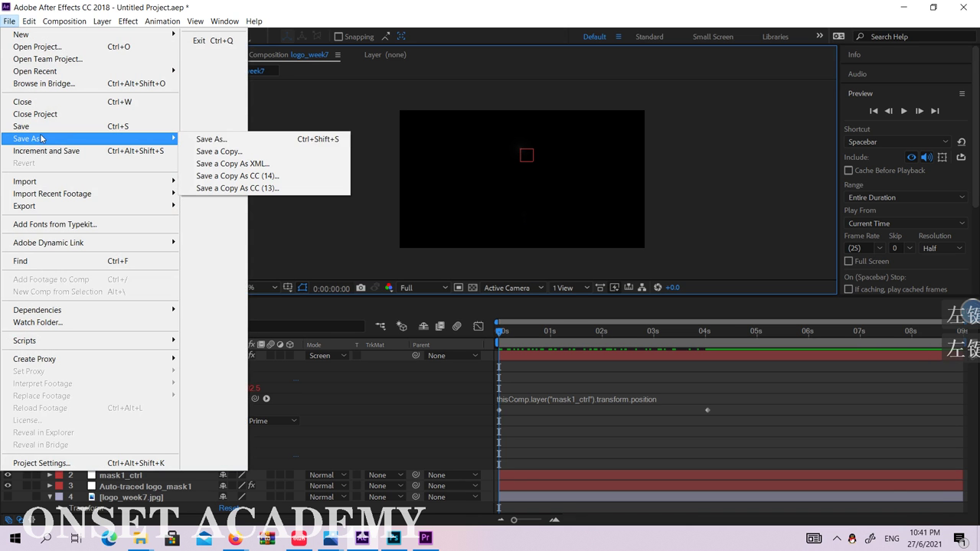
click(252, 140)
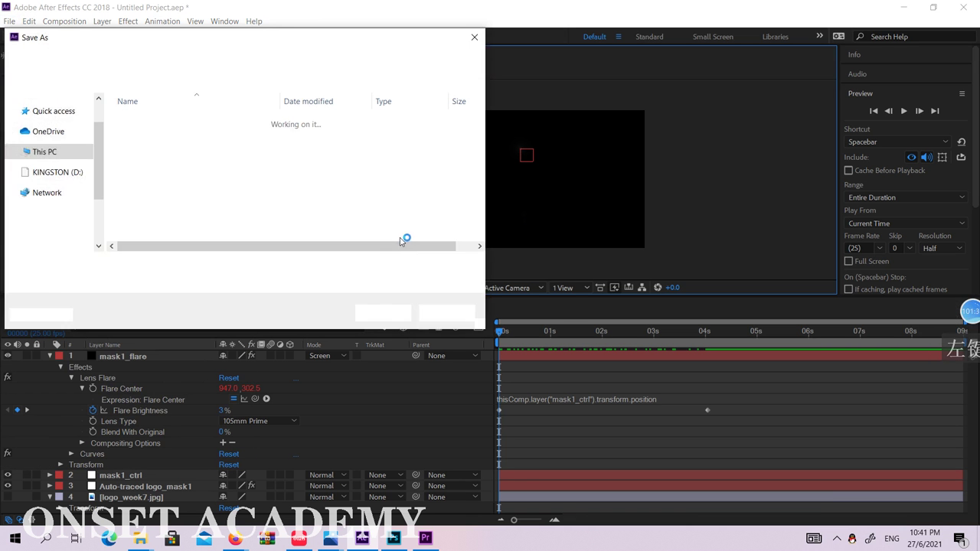
drag(273, 42, 475, 145)
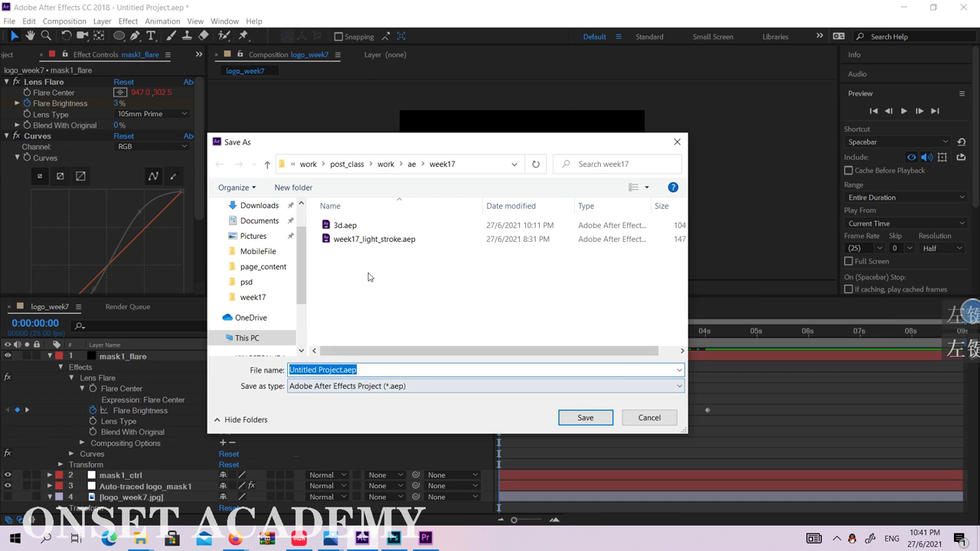
click(383, 240)
double_click(332, 368)
click(359, 370)
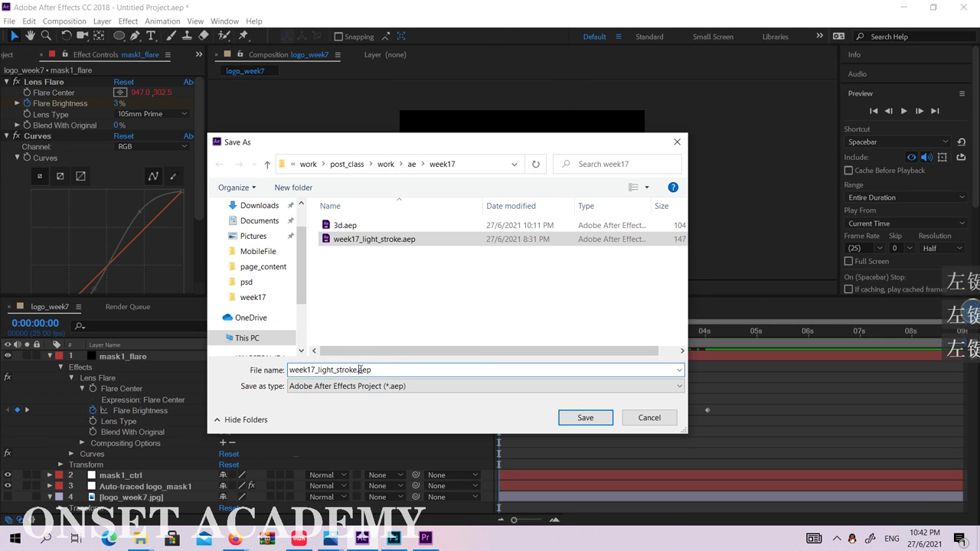
drag(358, 370, 482, 341)
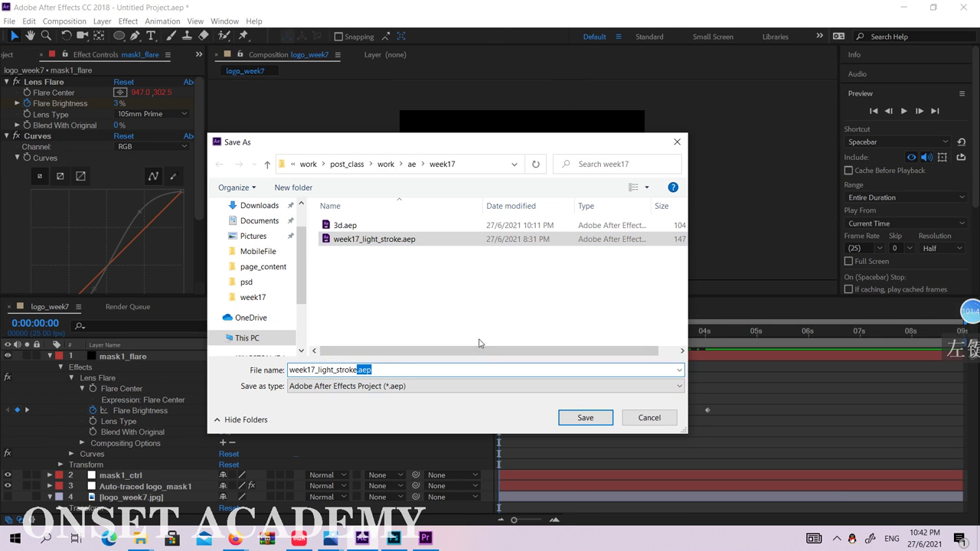
text(_001)
key(Return)
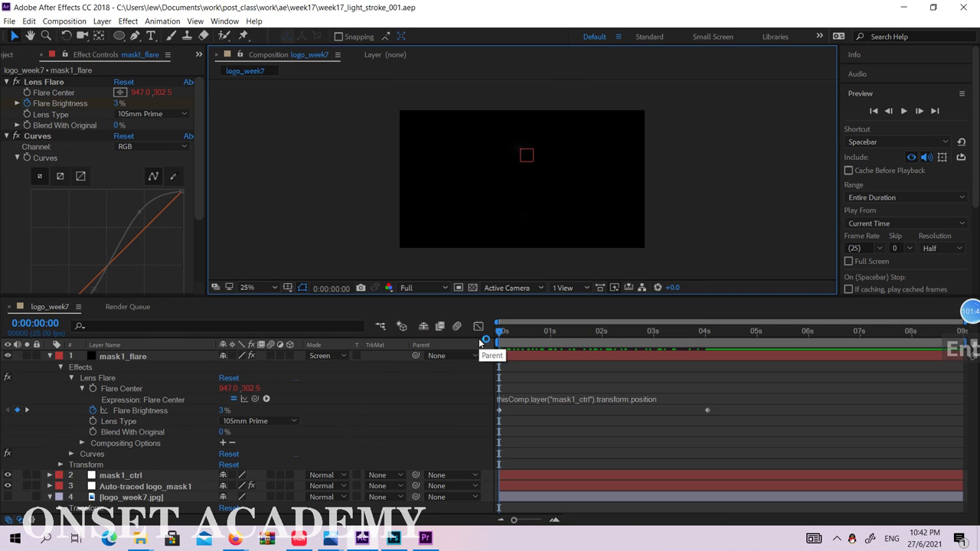
Collapse mask1_flare's properties and go through the flare, control, auto-traced and logo layers to review how the stroke setup is built
click(60, 373)
click(50, 357)
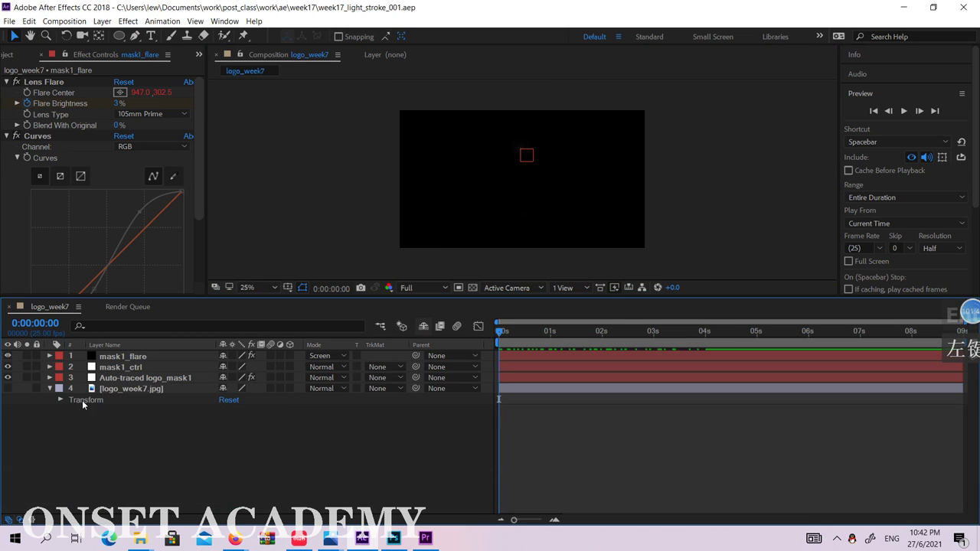
click(127, 389)
click(132, 379)
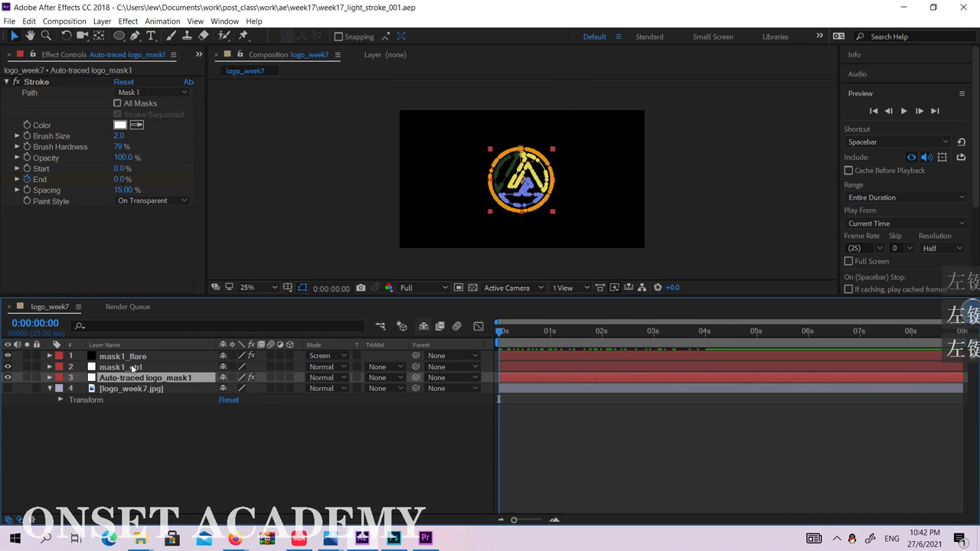
click(134, 368)
click(137, 357)
click(138, 369)
click(143, 389)
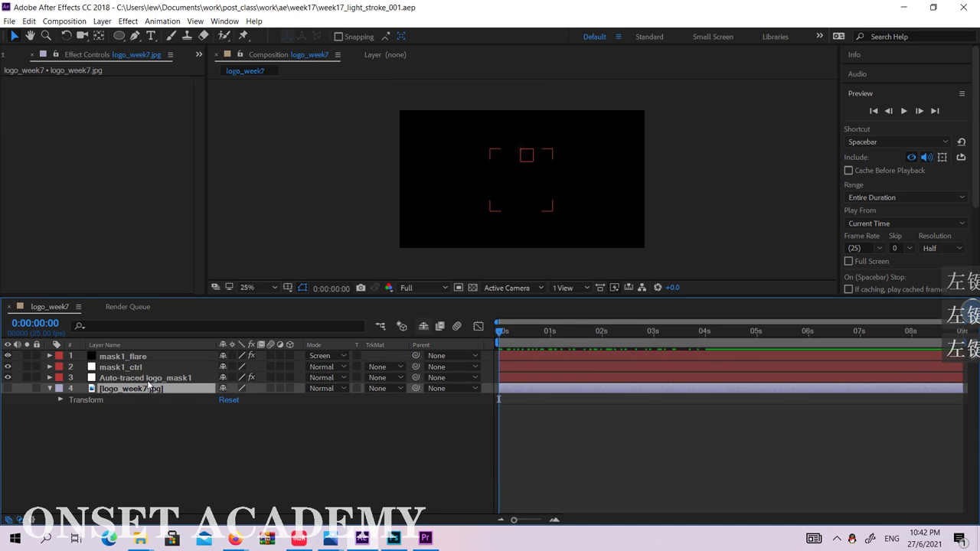
click(143, 379)
click(143, 368)
click(140, 357)
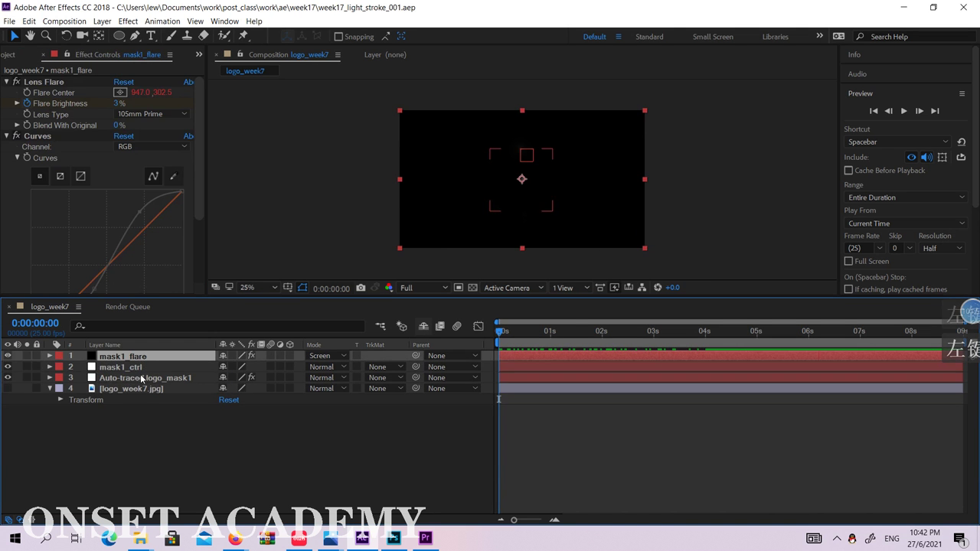
click(145, 389)
click(142, 379)
click(136, 357)
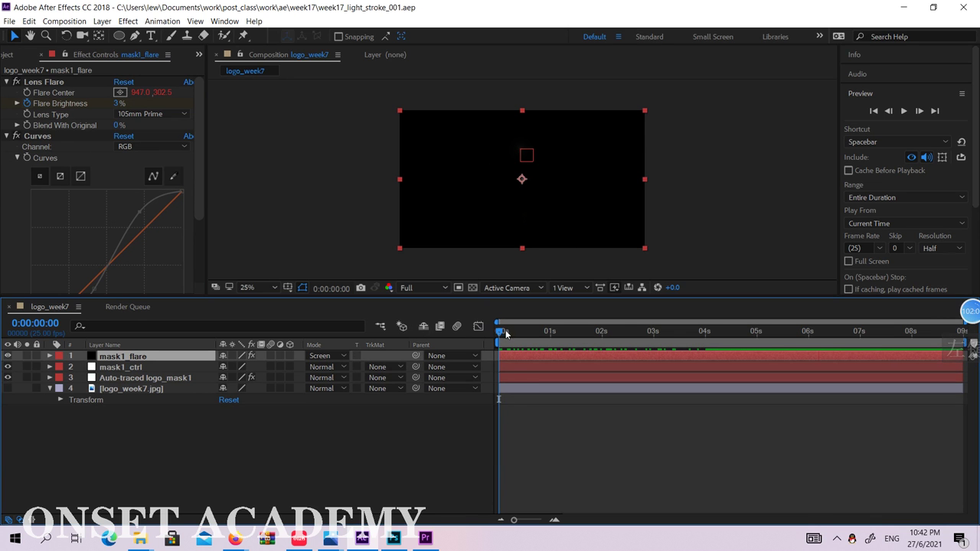
Check the stroke and flare at 0:00:03:10 and switch the logo_week7.jpg layer's visibility on and back off
drag(506, 333, 674, 330)
click(733, 233)
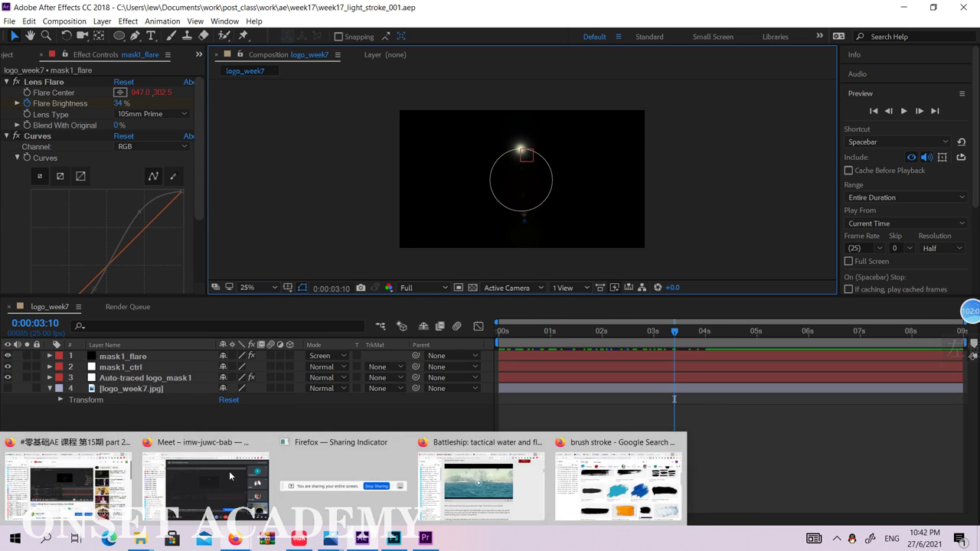
click(143, 389)
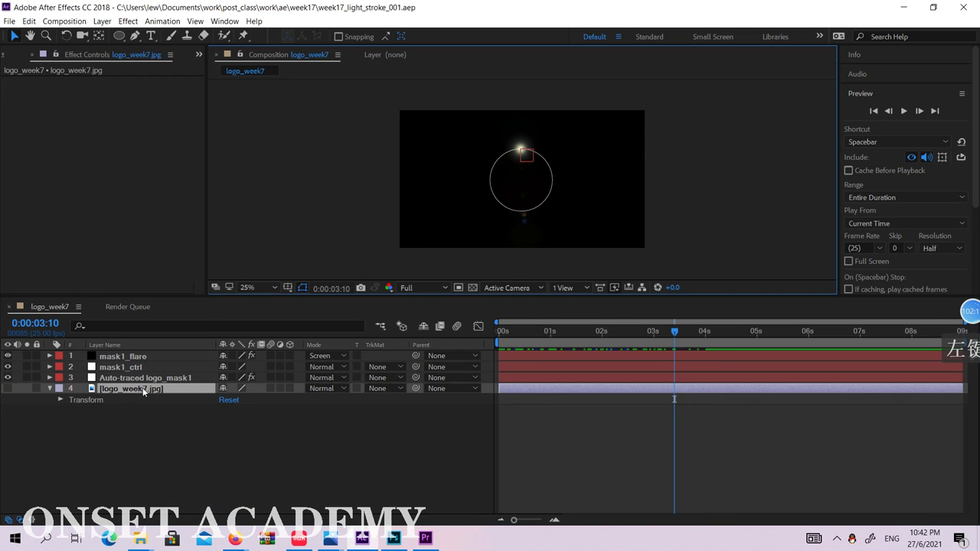
click(9, 389)
click(9, 389)
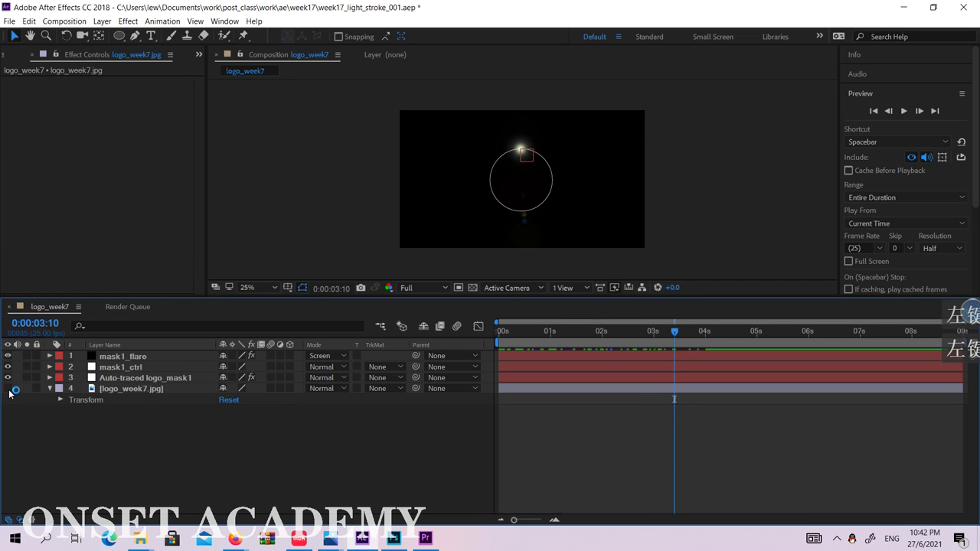
Add a text layer reading "A", scale it up to about the circle's height and place it beside the circle
click(153, 37)
click(462, 154)
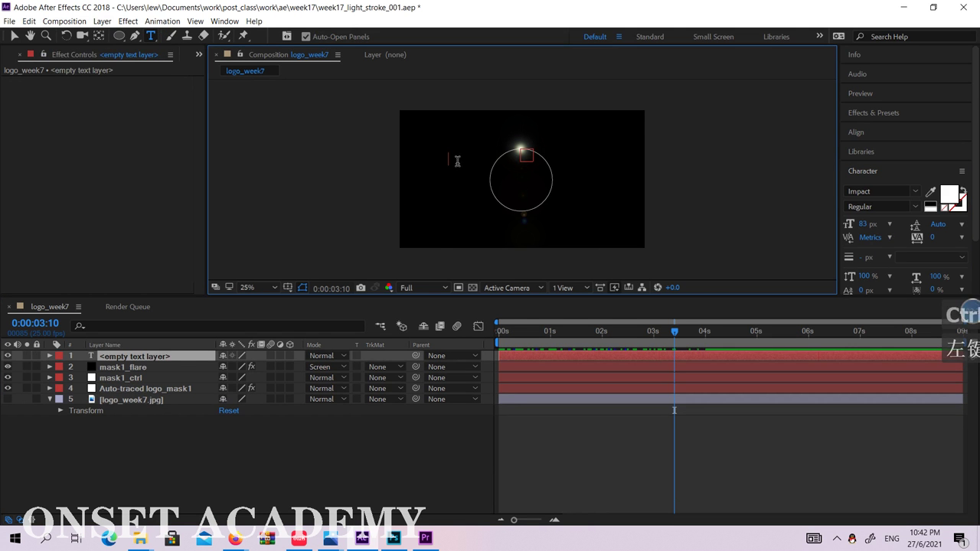
text(A)
click(12, 37)
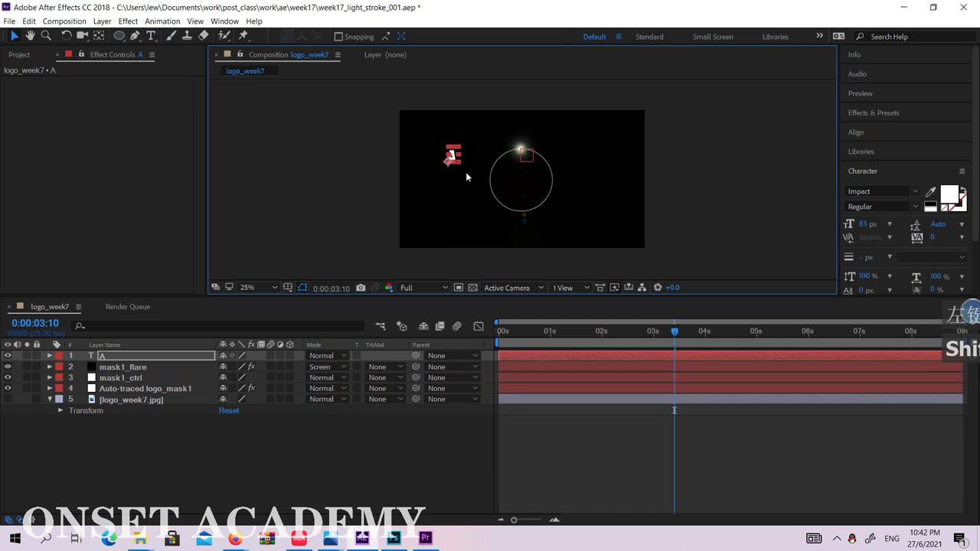
drag(456, 153, 485, 99)
drag(463, 134, 447, 178)
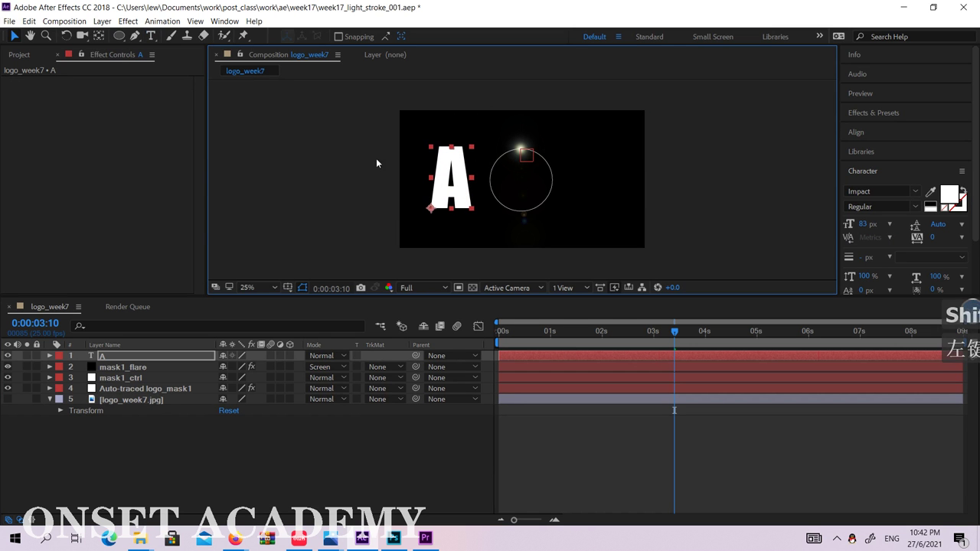
Create masks from the "A" text layer and select the resulting outlines layer
click(101, 20)
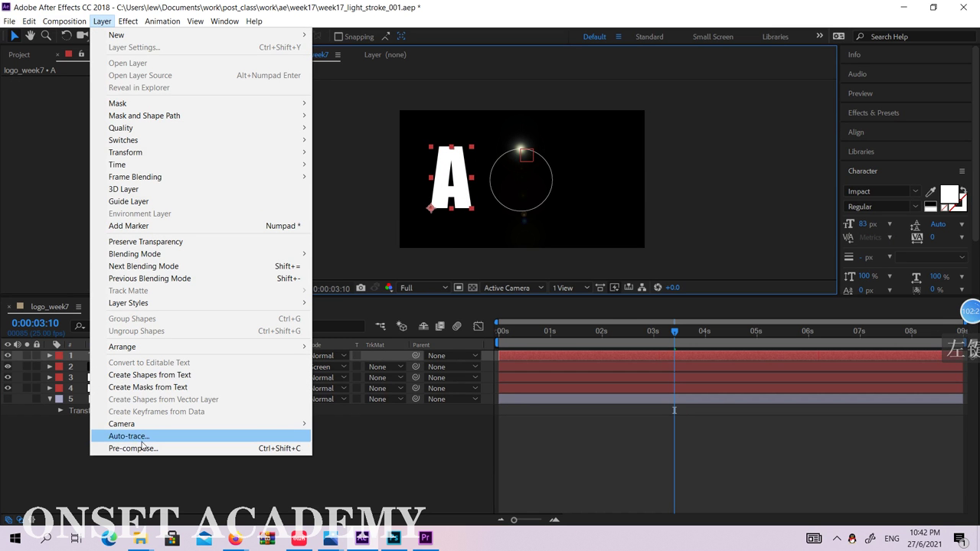
click(189, 386)
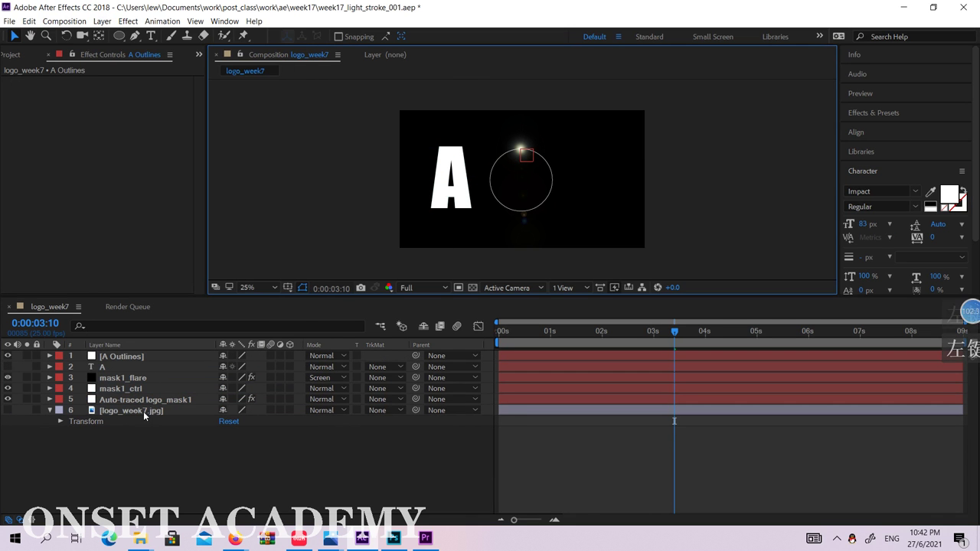
click(120, 358)
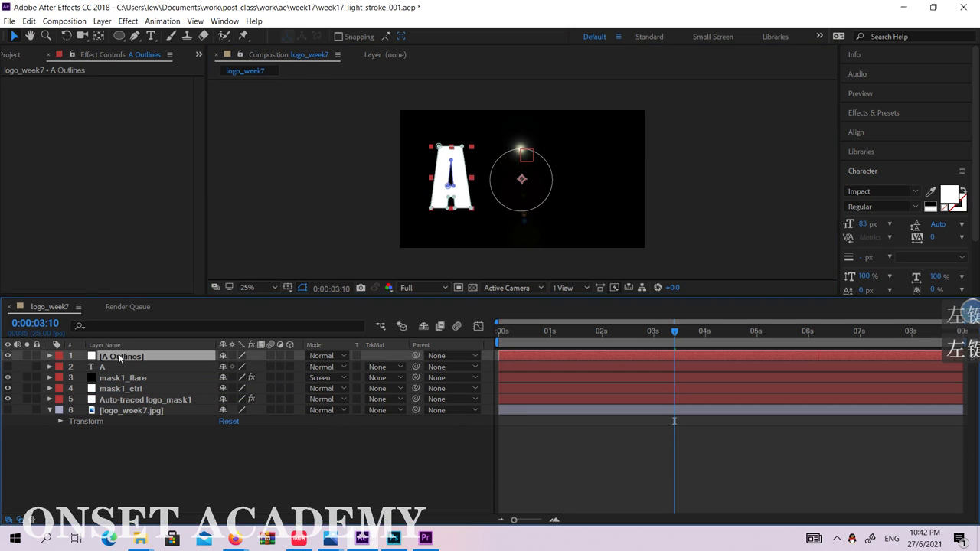
Reveal the masks on the A Outlines layer and select the second one to examine the inner contour's path
click(50, 356)
click(61, 367)
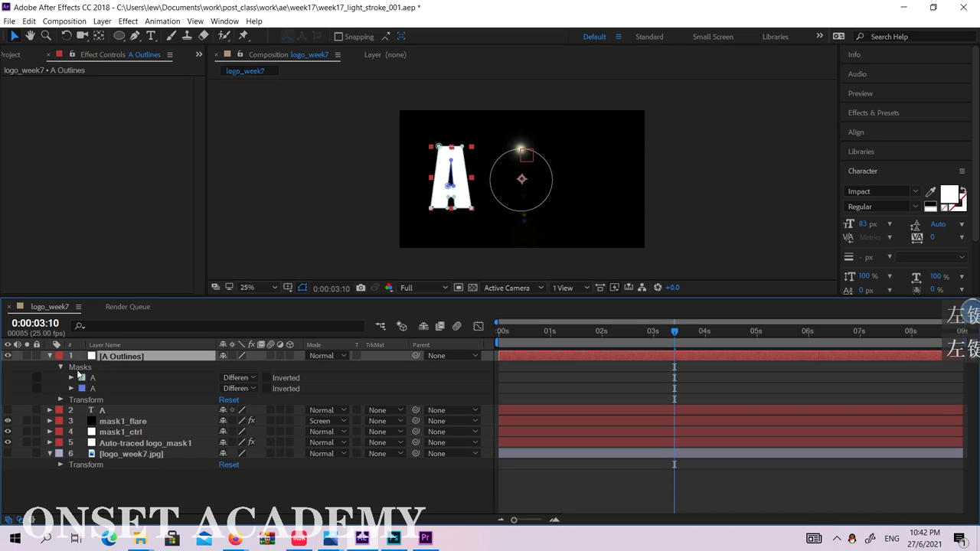
click(94, 389)
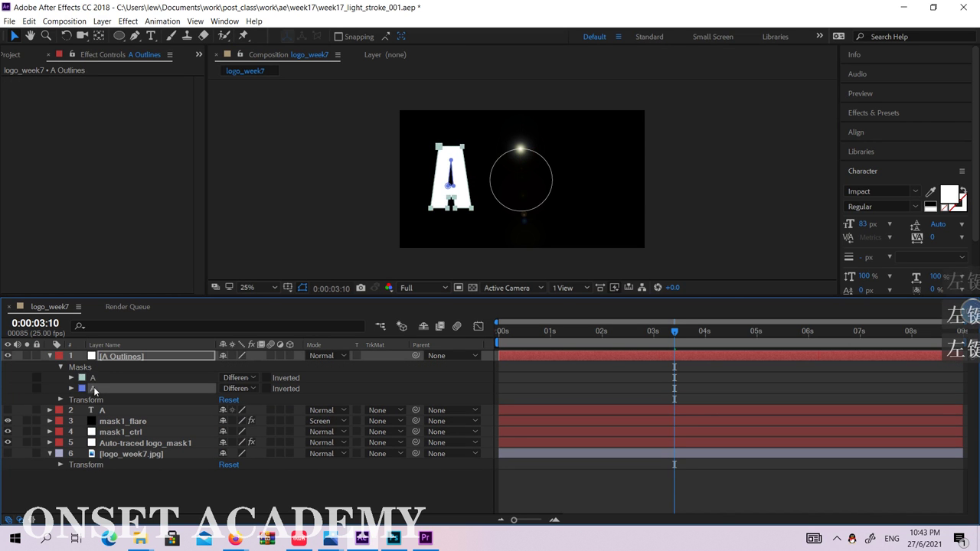
Collapse the A Outlines layer's properties and delete the layer
click(111, 357)
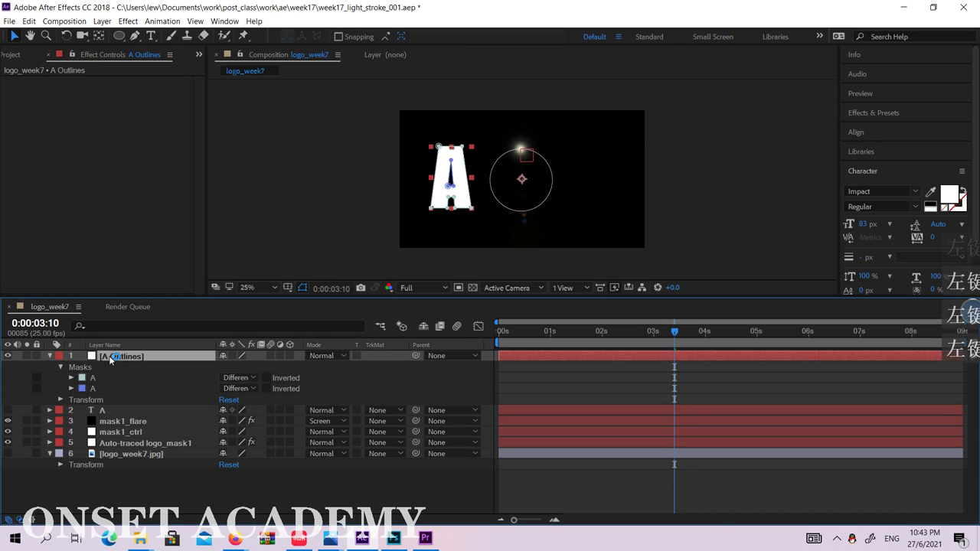
click(50, 357)
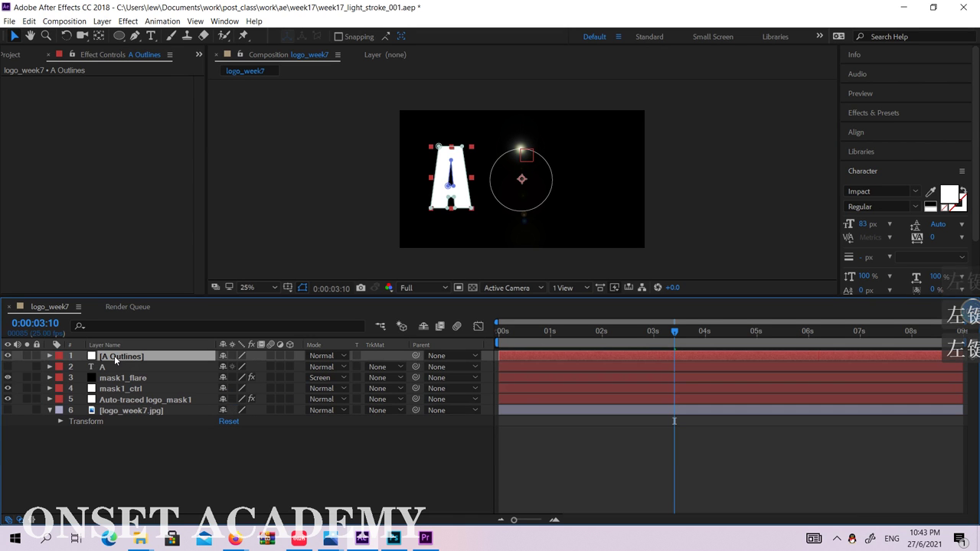
key(Delete)
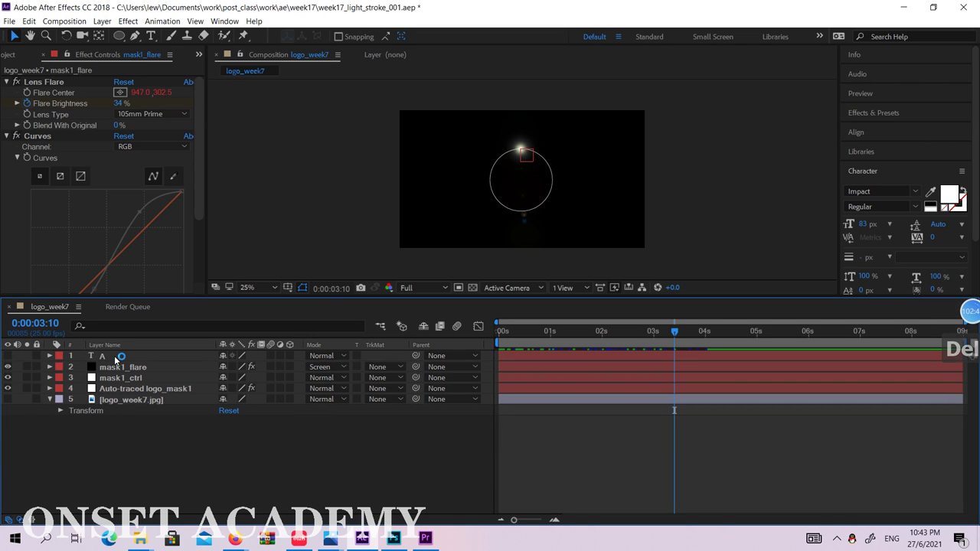
Save the week17_light_stroke_001.aep project under its existing name
click(737, 216)
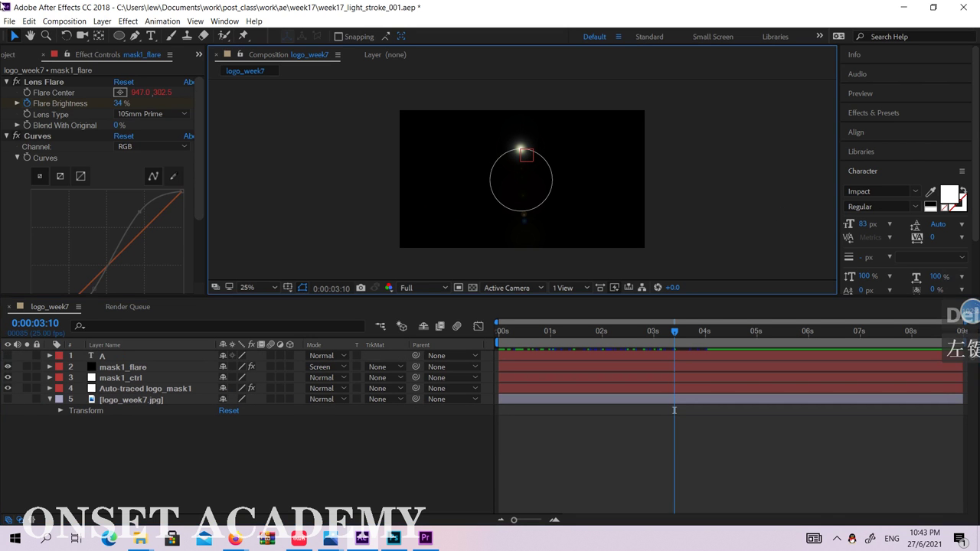
click(9, 21)
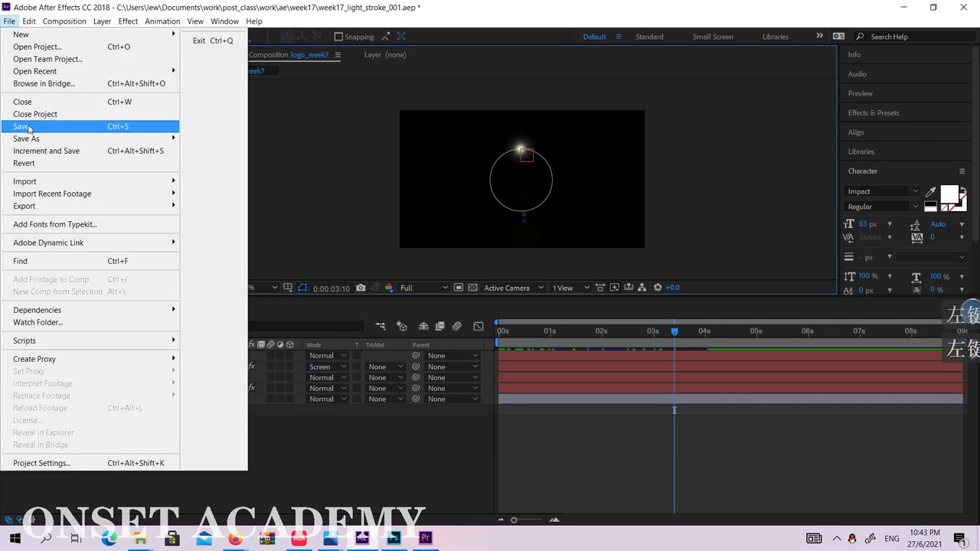
click(31, 125)
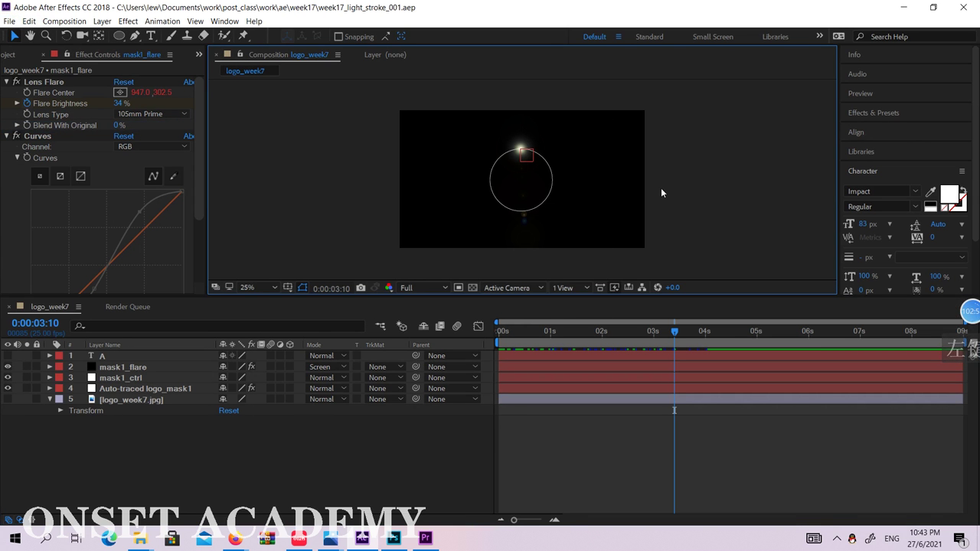
click(733, 165)
click(718, 163)
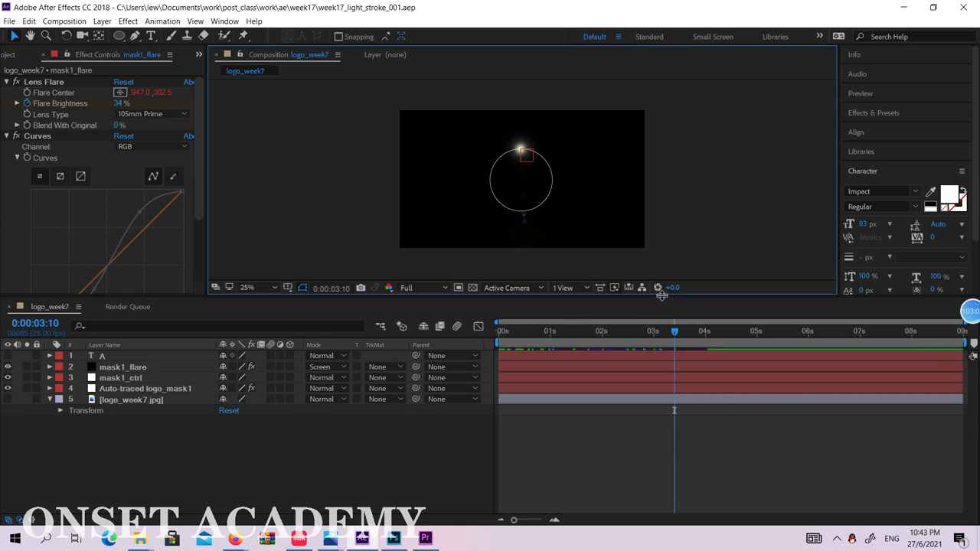
Enlarge the composition viewer's height and scrub the timeline around 0:00:03:06 to check the flare on the circle
drag(662, 296, 663, 340)
click(665, 376)
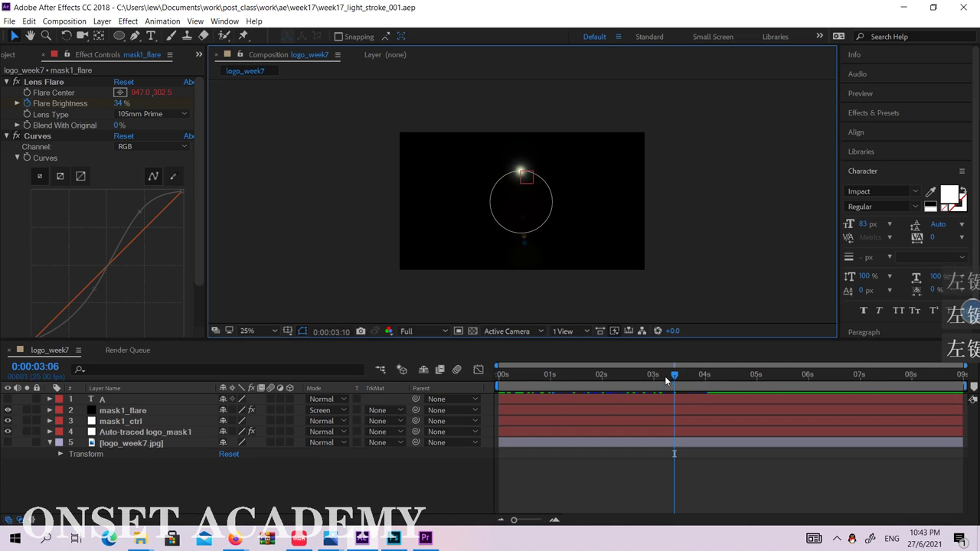
mouse_move(665, 376)
mouse_down()
mouse_move(464, 373)
mouse_move(653, 360)
mouse_up()
click(688, 263)
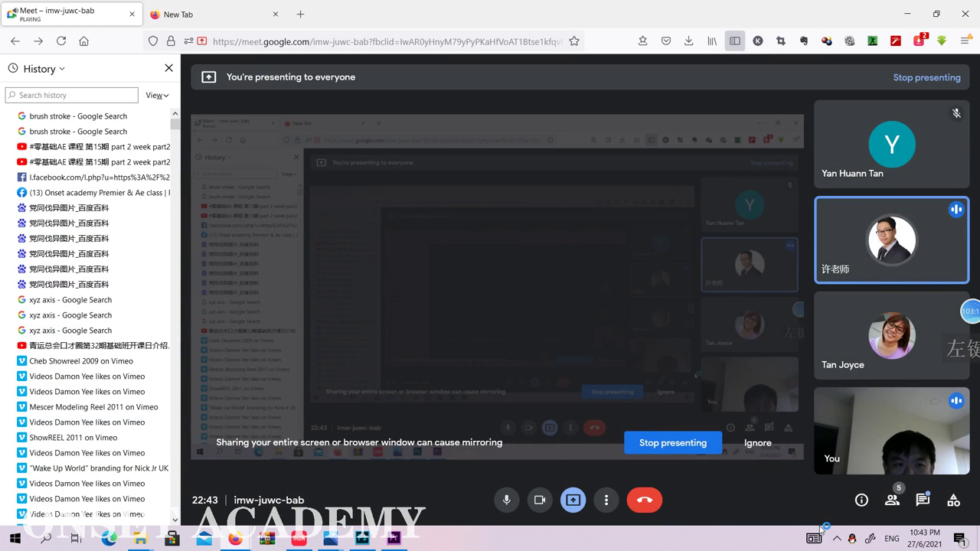
Close the Google Meet tab in Firefox and bring up the EV screen recorder's window
mouse_move(816, 536)
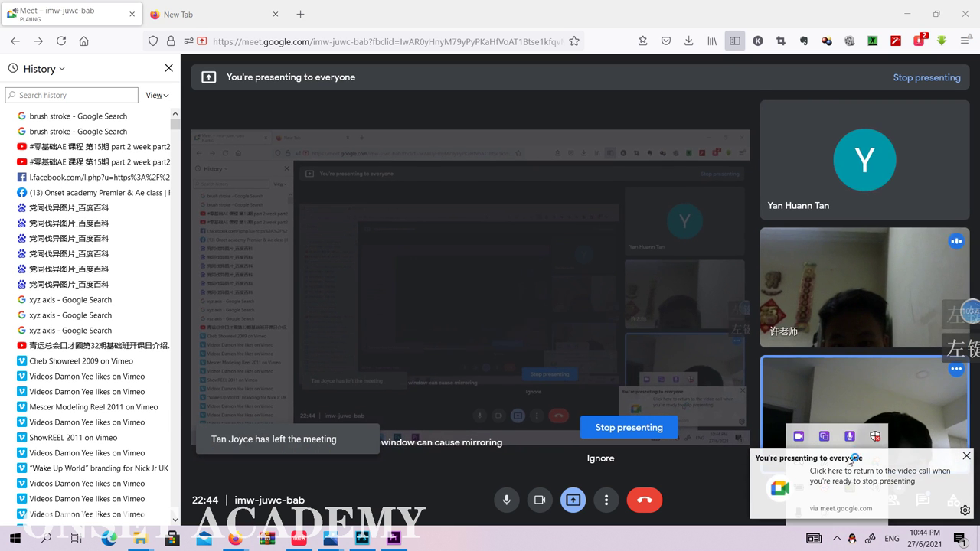
click(132, 14)
click(837, 539)
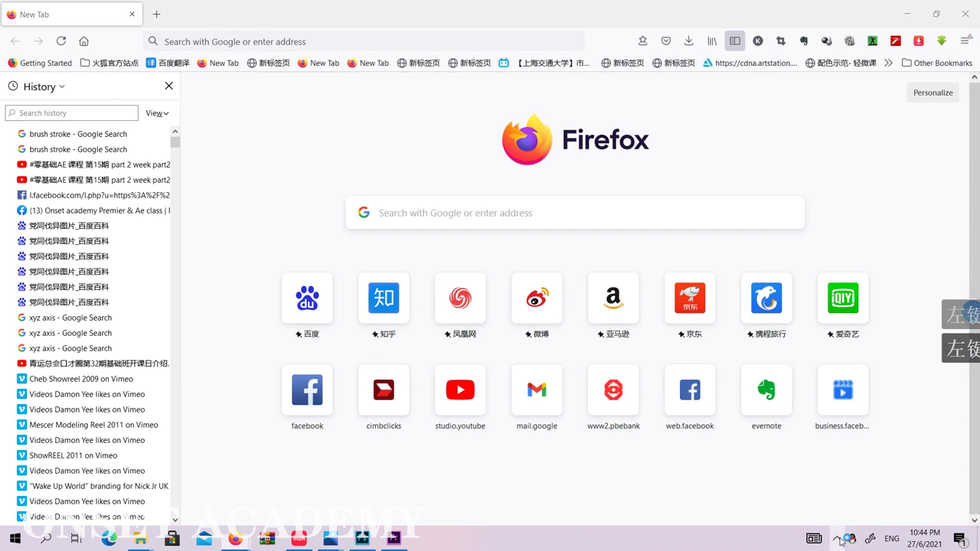
click(850, 487)
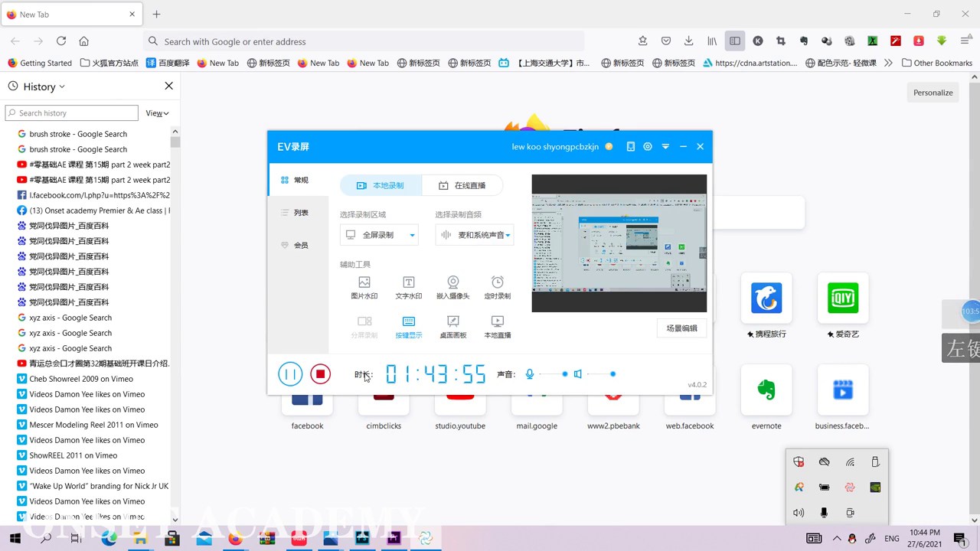